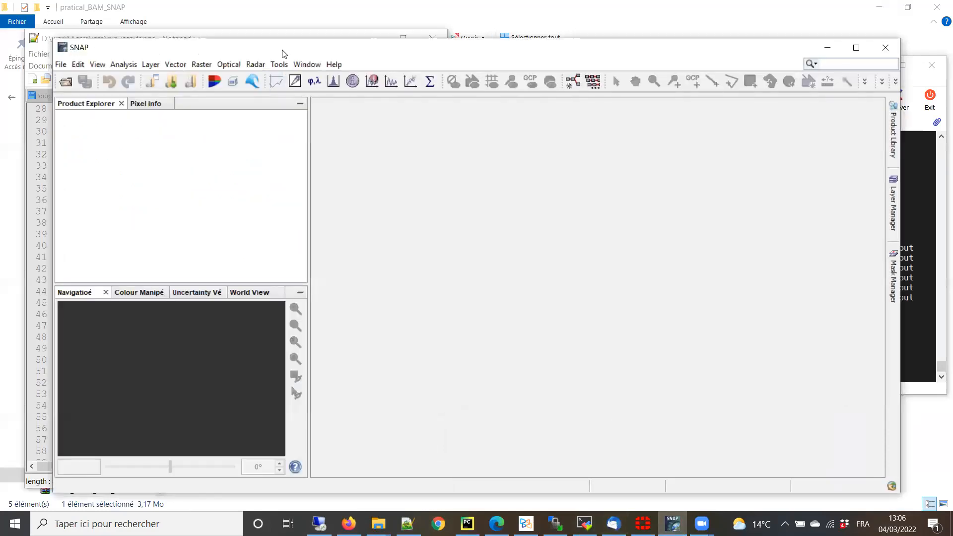
- Move the SNAP window towards the upper-left of the desktop and enlarge it to fill most of the screen
left_click_drag(284, 50, 260, 47)
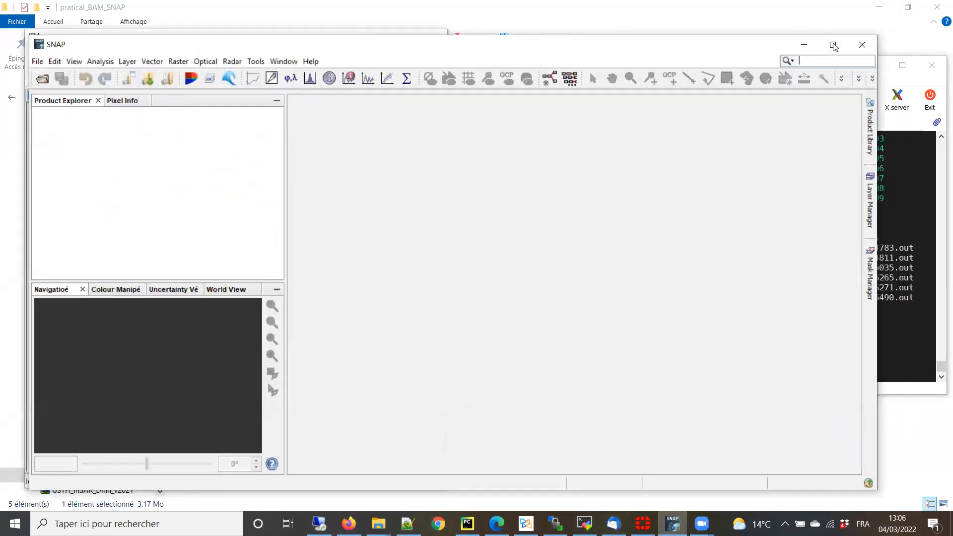
left_click_drag(669, 40, 656, 17)
left_click_drag(862, 467, 897, 491)
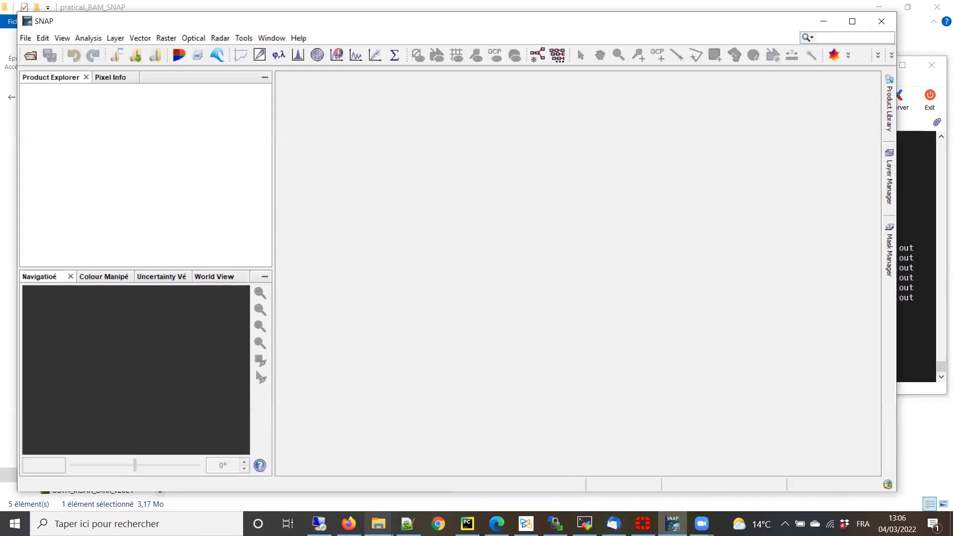
- Switch to the pratical_BAM_SNAP folder in File Explorer, restore it to a smaller window, and place it beside SNAP's Product Explorer
left_click(379, 524)
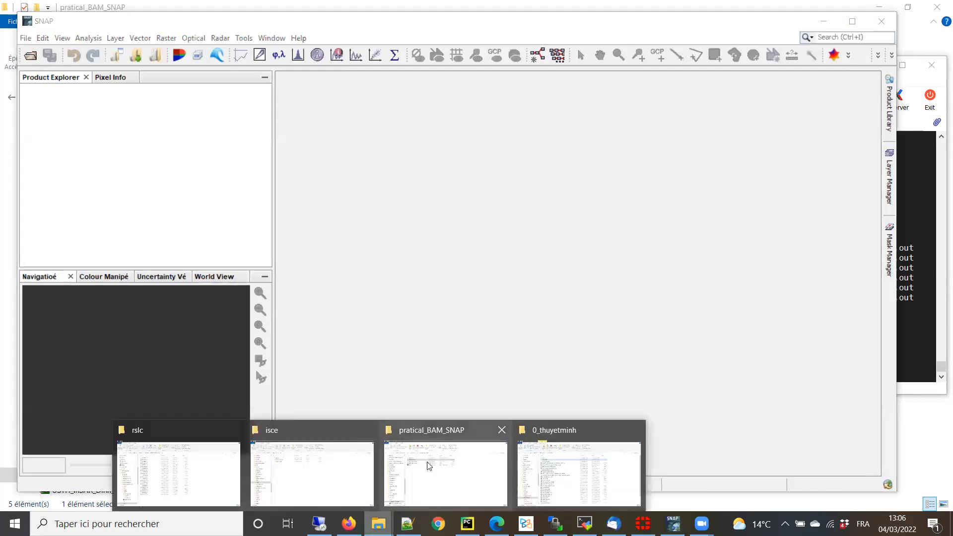
left_click(458, 469)
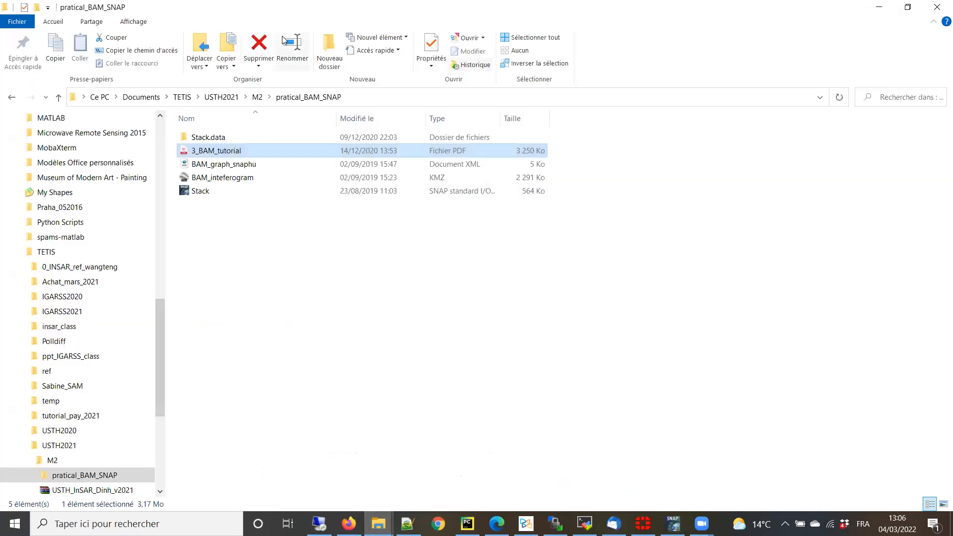
key("super+Down")
left_click_drag(582, 95, 508, 93)
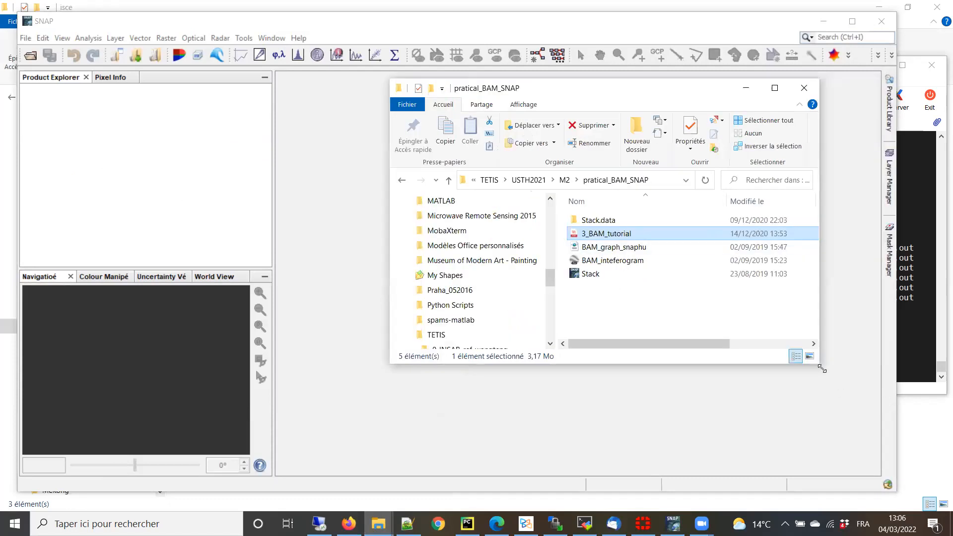
left_click_drag(823, 369, 933, 430)
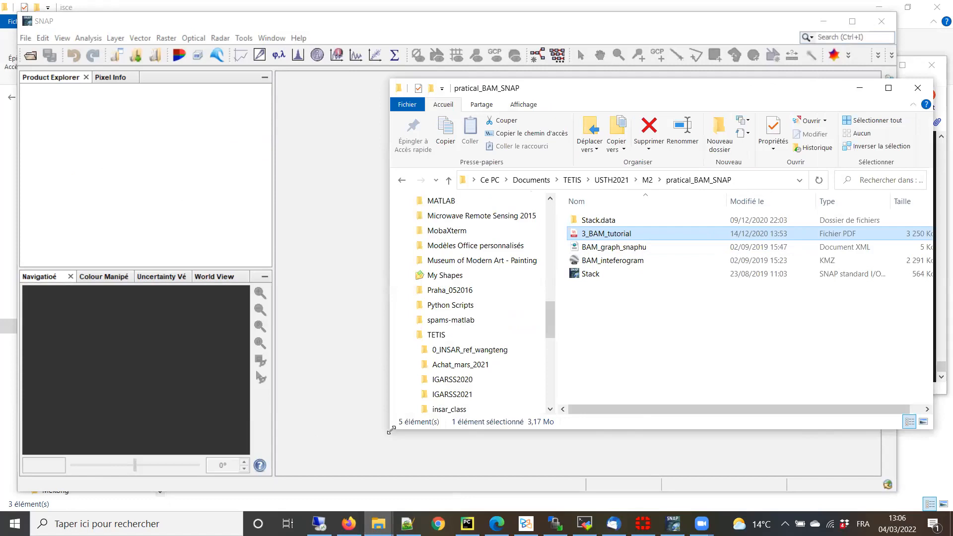
left_click_drag(392, 431, 372, 440)
left_click_drag(541, 92, 548, 87)
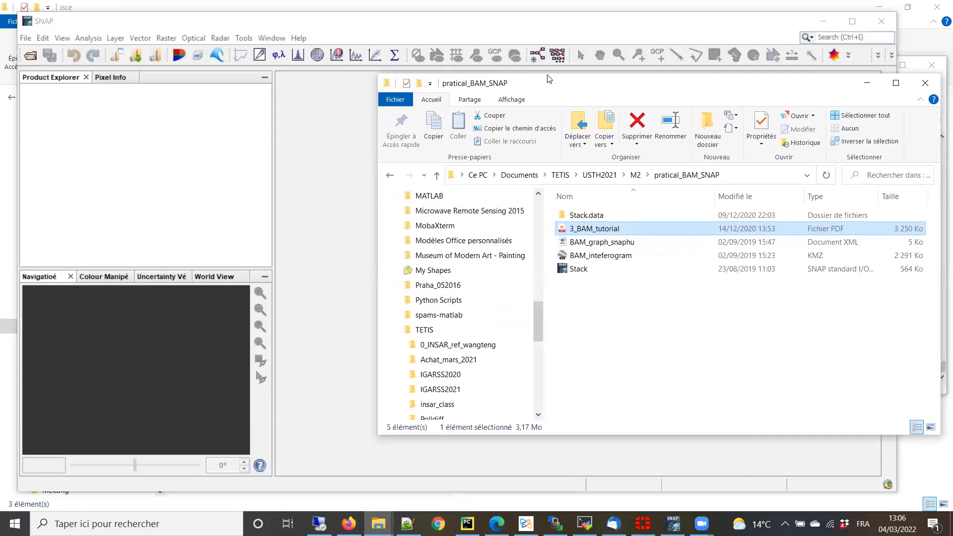
left_click_drag(548, 78, 516, 87)
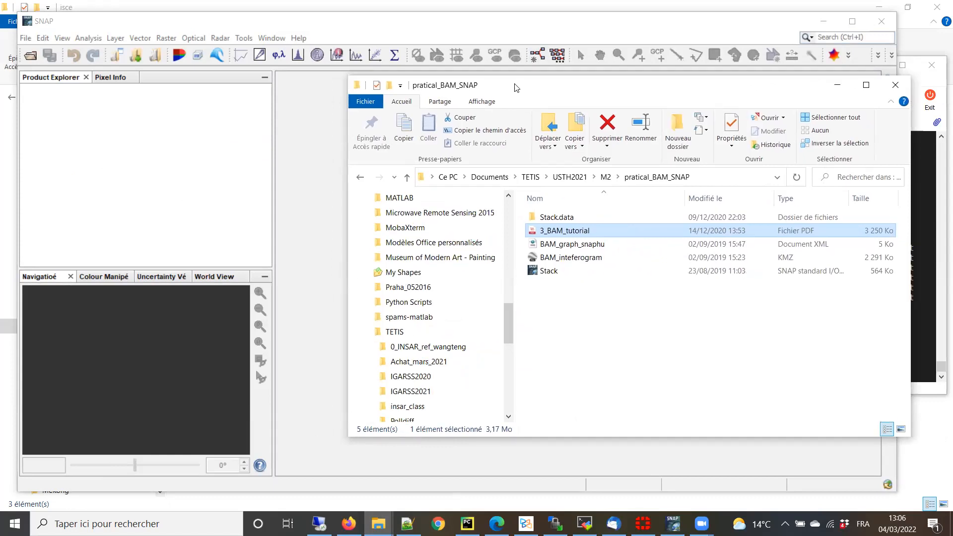
left_click_drag(516, 88, 520, 89)
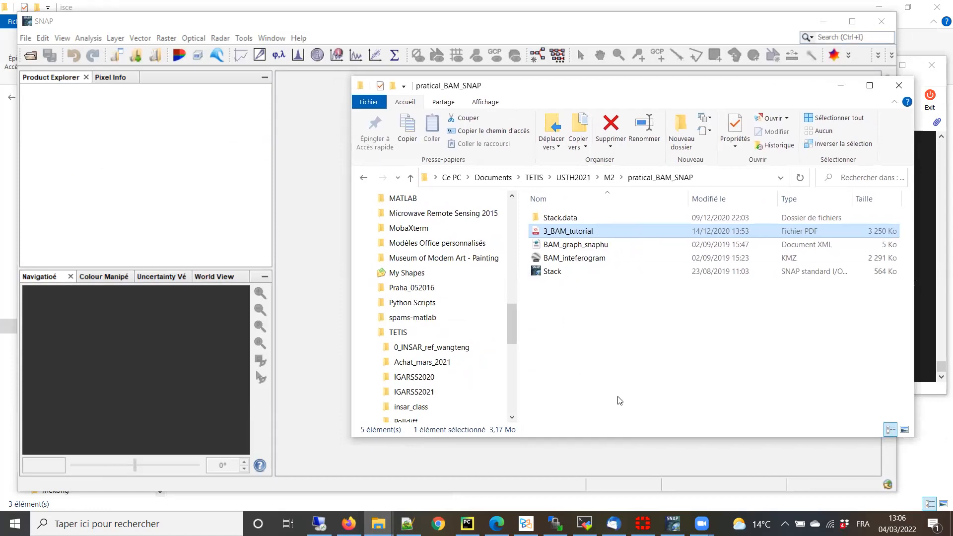
- Look through the contents of the Stack.data folder and return to the pratical_BAM_SNAP folder
left_click(611, 321)
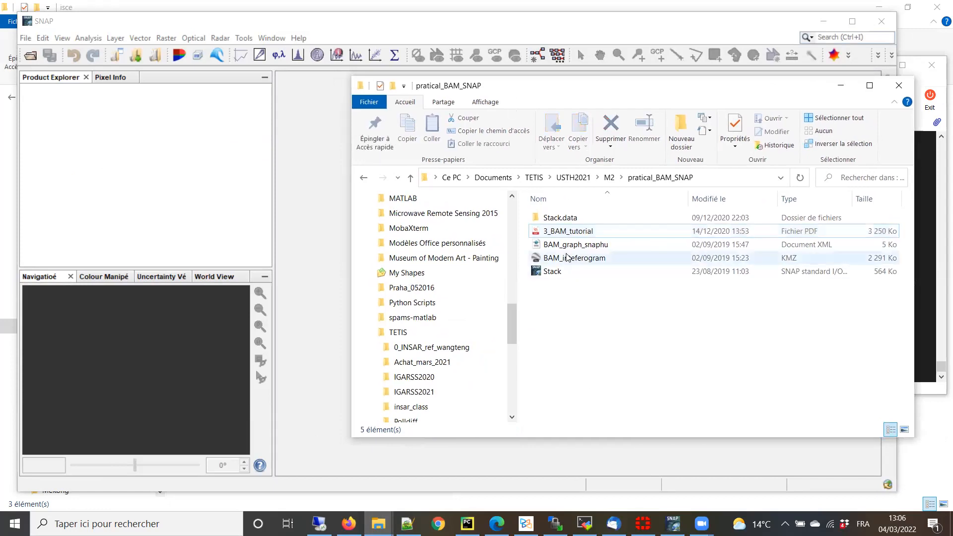
left_click(564, 219)
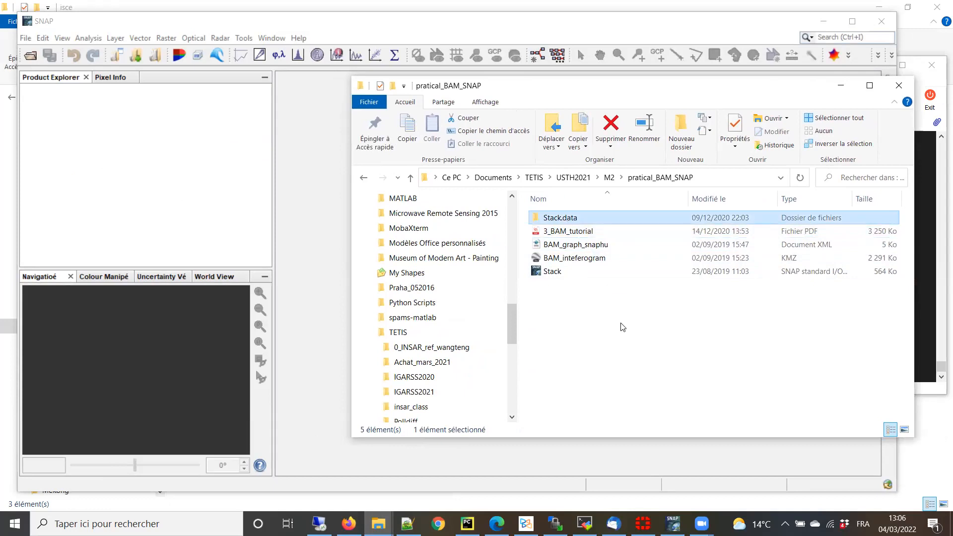
double_click(567, 218)
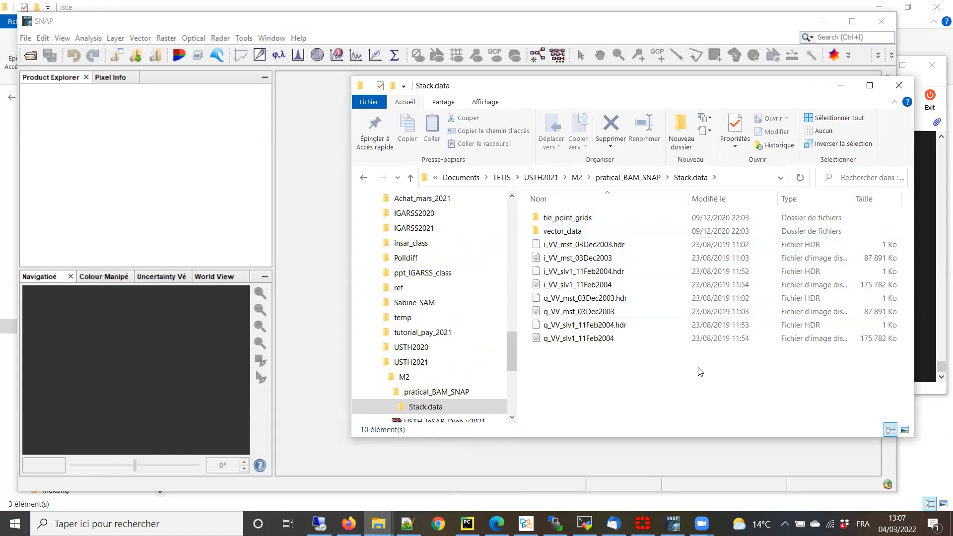
left_click(631, 180)
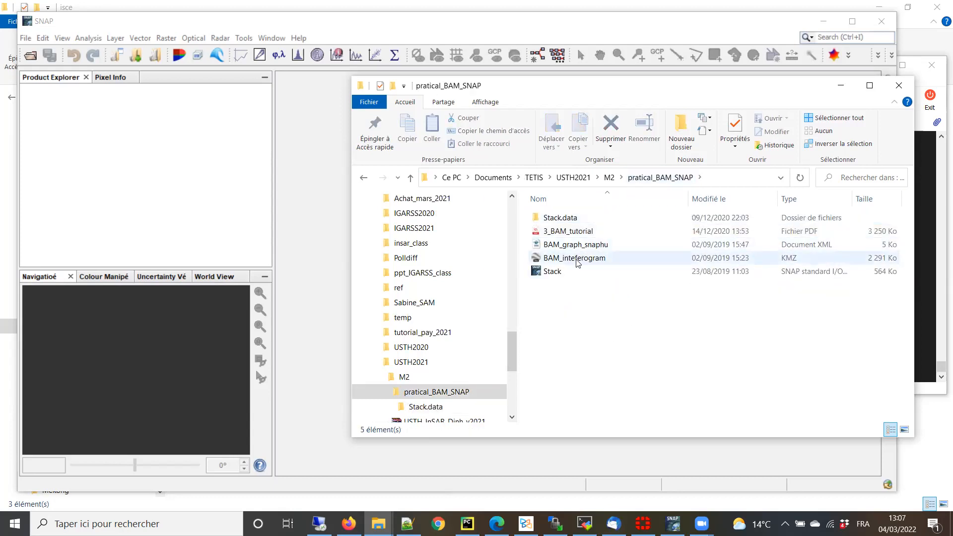
- Load the Stack file from the folder into SNAP's Product Explorer and expand the product down to its individual bands
left_click(558, 271)
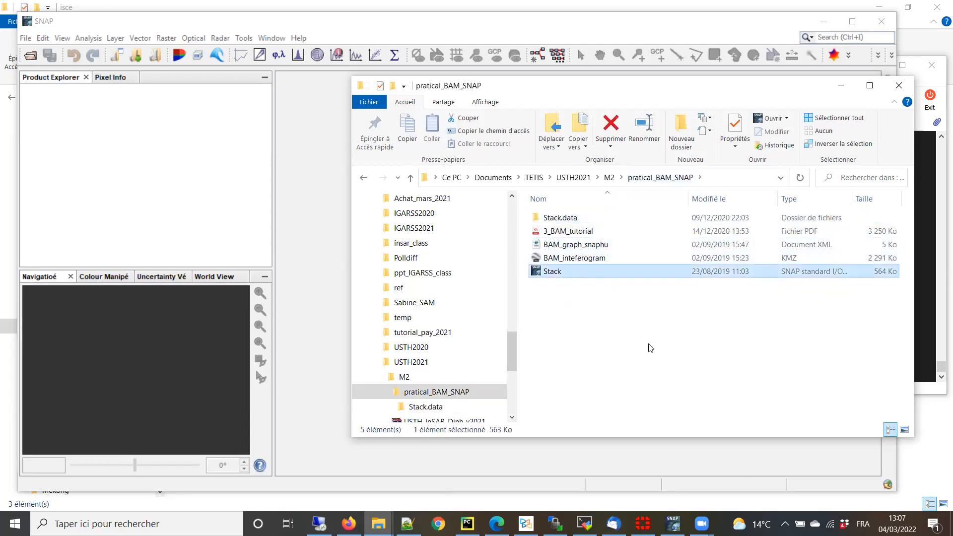
left_click(602, 294)
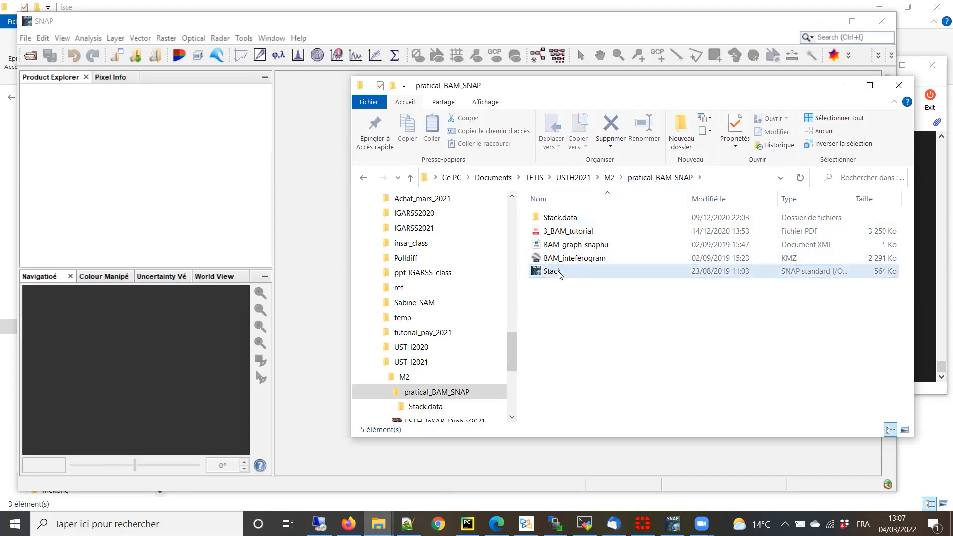
left_click(559, 273)
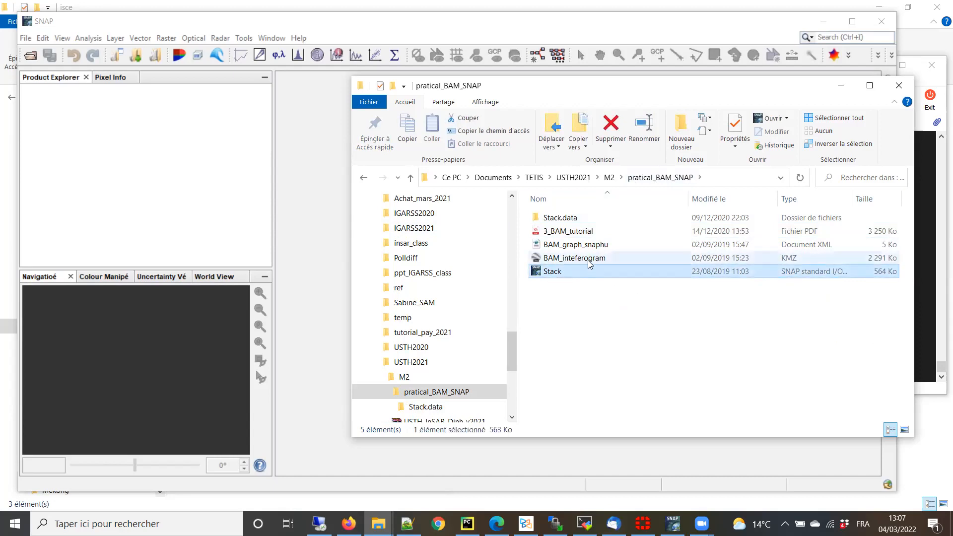
left_click(590, 264)
left_click(571, 277)
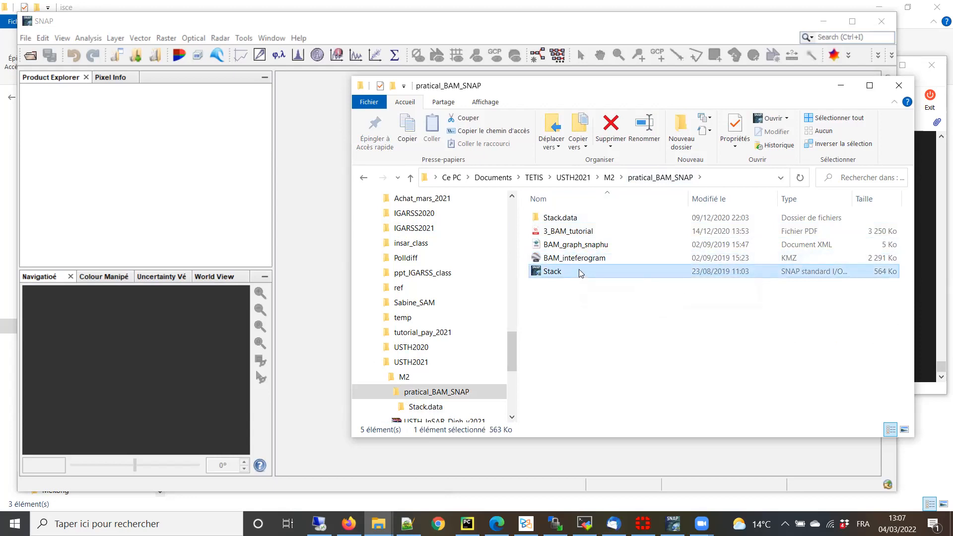
left_click_drag(580, 269, 154, 204)
left_click(278, 26)
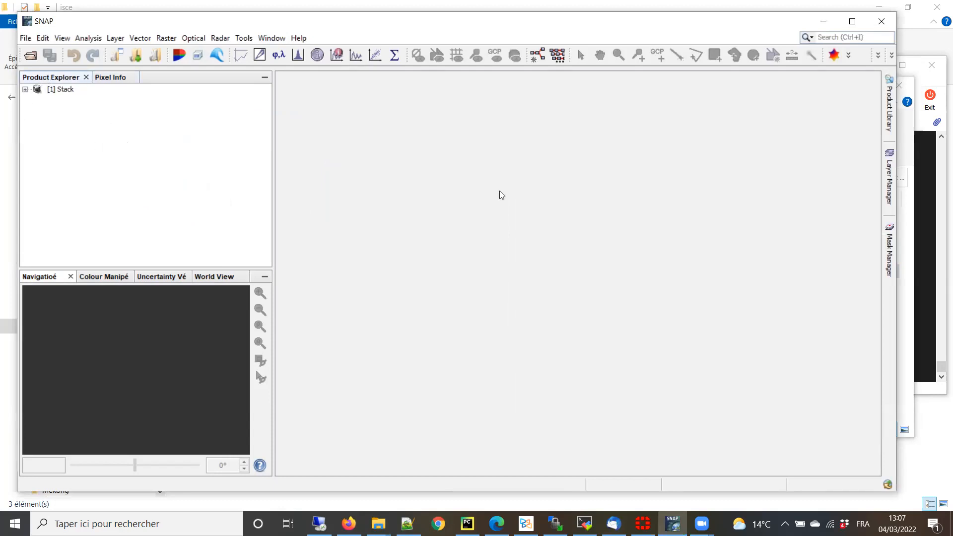
left_click(24, 90)
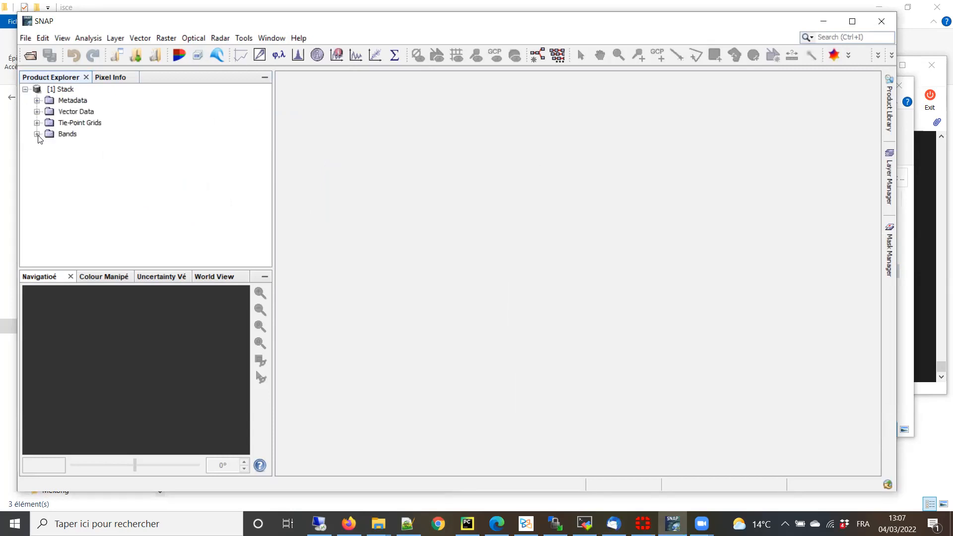
left_click(37, 134)
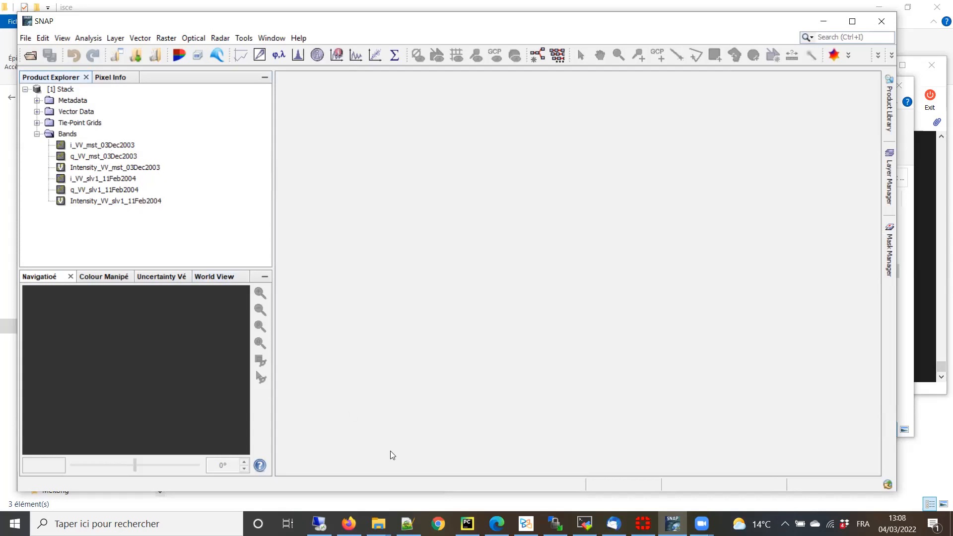
- Switch to the 3_BAM_tutorial PDF in XODO, review the target interferogram and the ENVISAT ASAR SLC dataset preparation pages, and return to SNAP
left_click(527, 524)
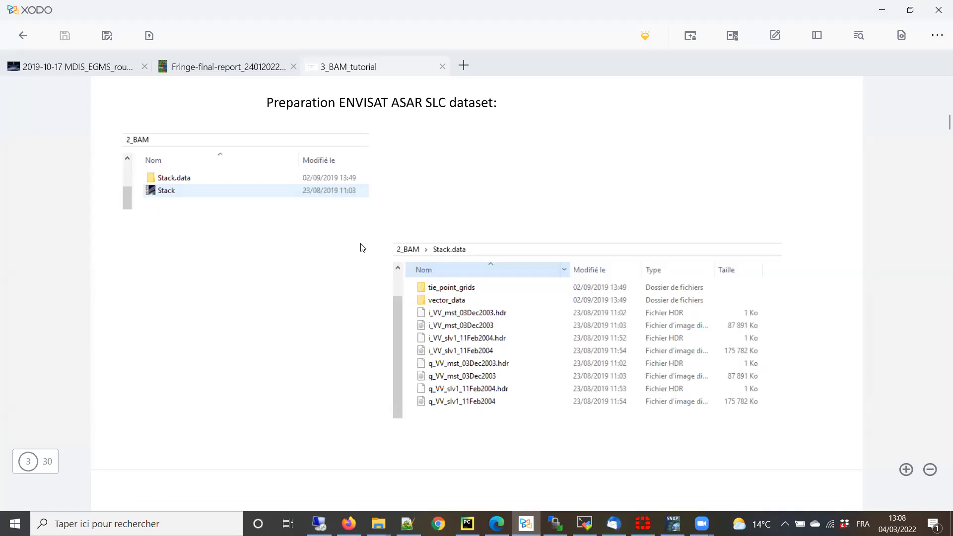
scroll(445, 328, "up", 10)
scroll(447, 330, "down", 1)
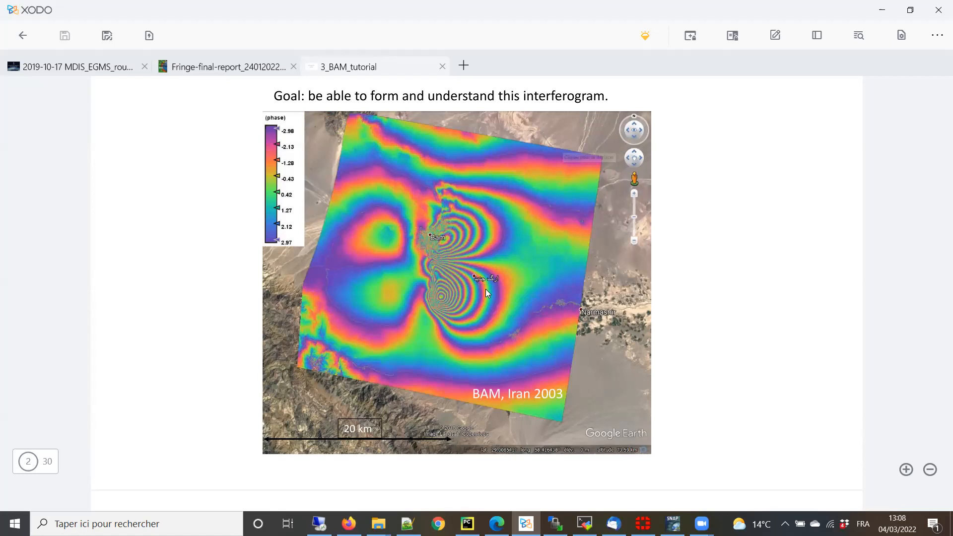
scroll(430, 281, "down", 5)
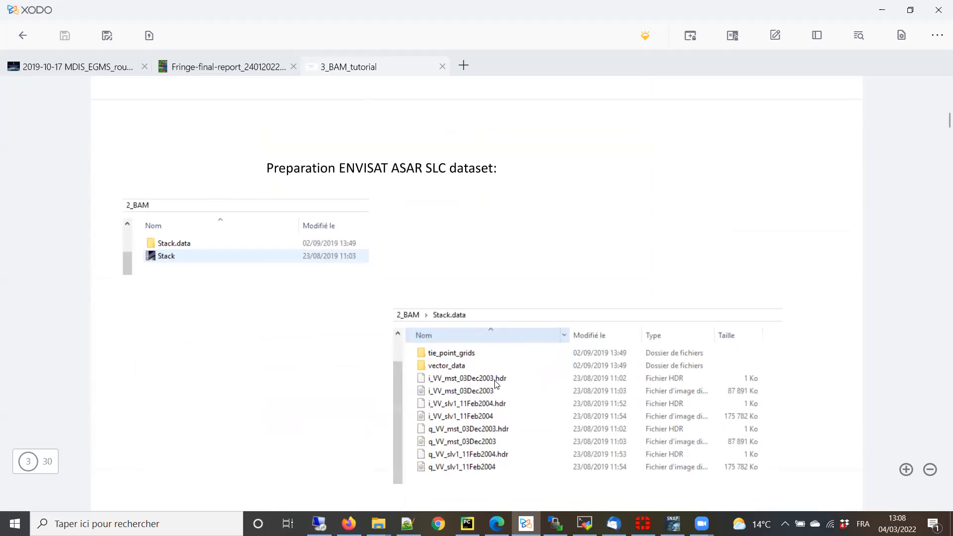
scroll(494, 386, "down", 3)
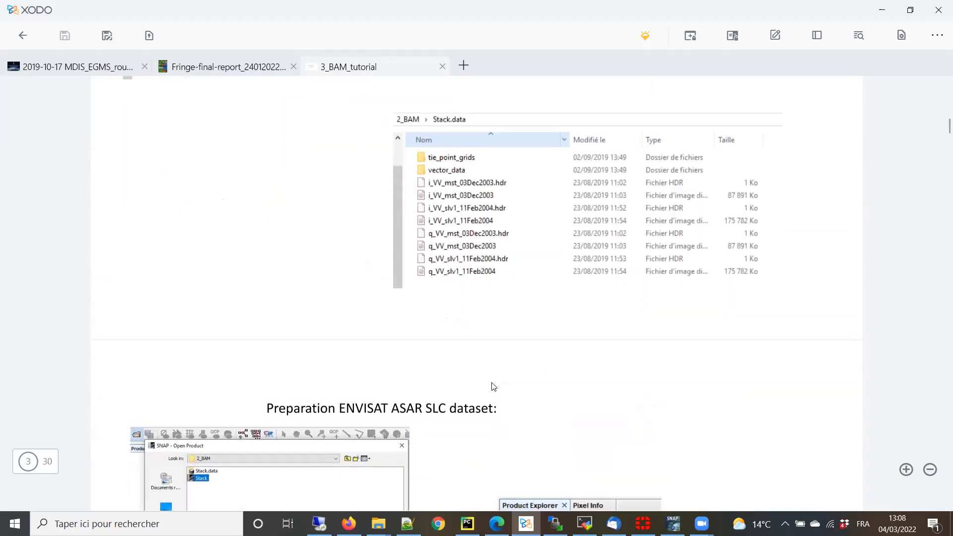
scroll(494, 386, "down", 2)
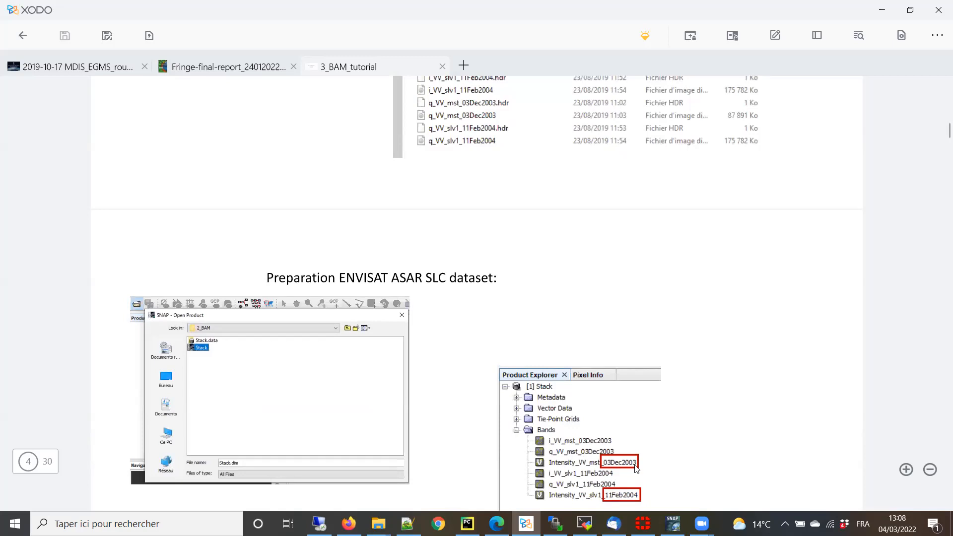
scroll(635, 468, "down", 1)
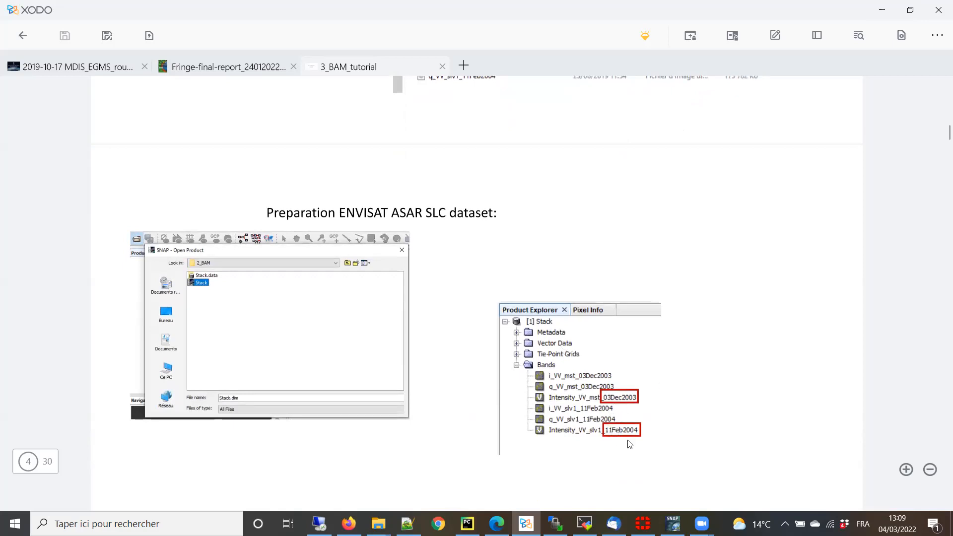
left_click(899, 8)
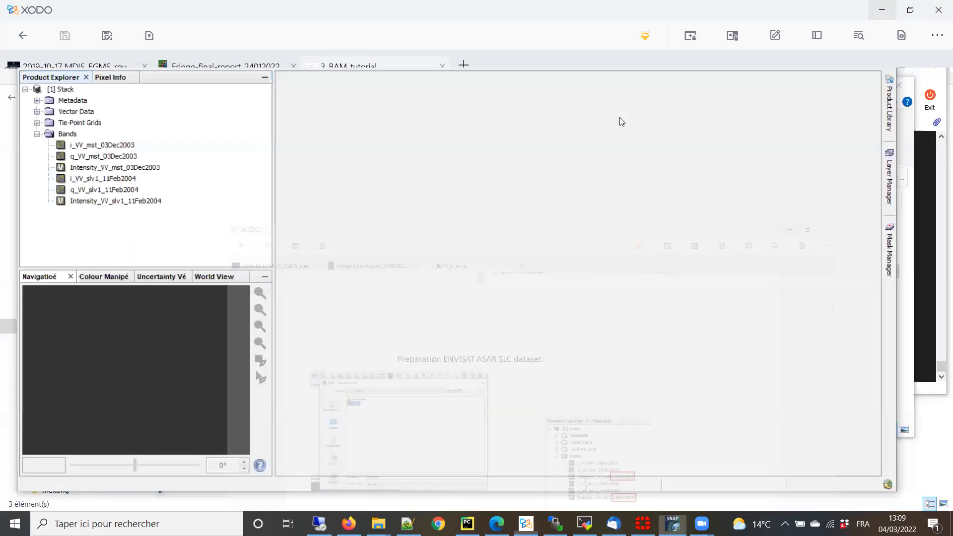
- Open image views of the Intensity_VV_mst_03Dec2003 and Intensity_VV_slv1_11Feb2004 bands
left_click(96, 169)
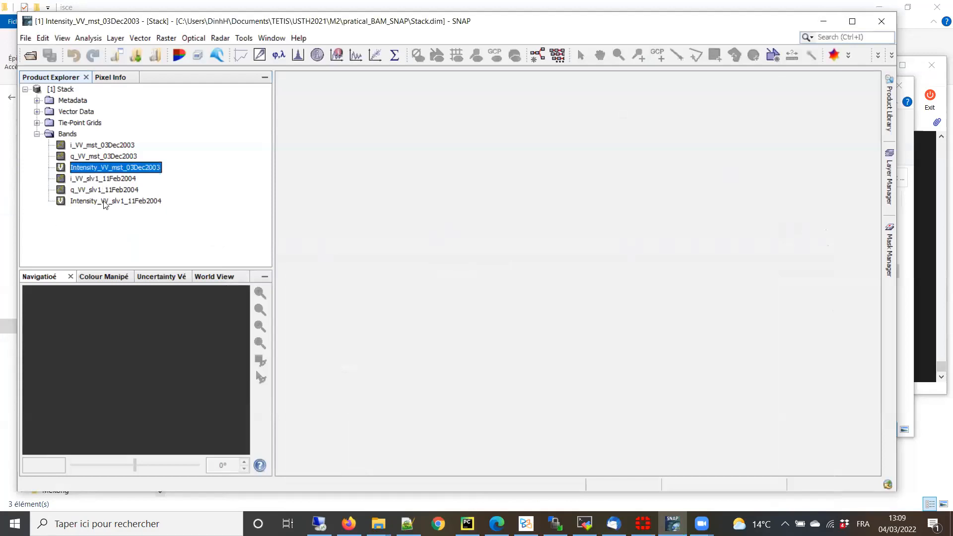
double_click(115, 170)
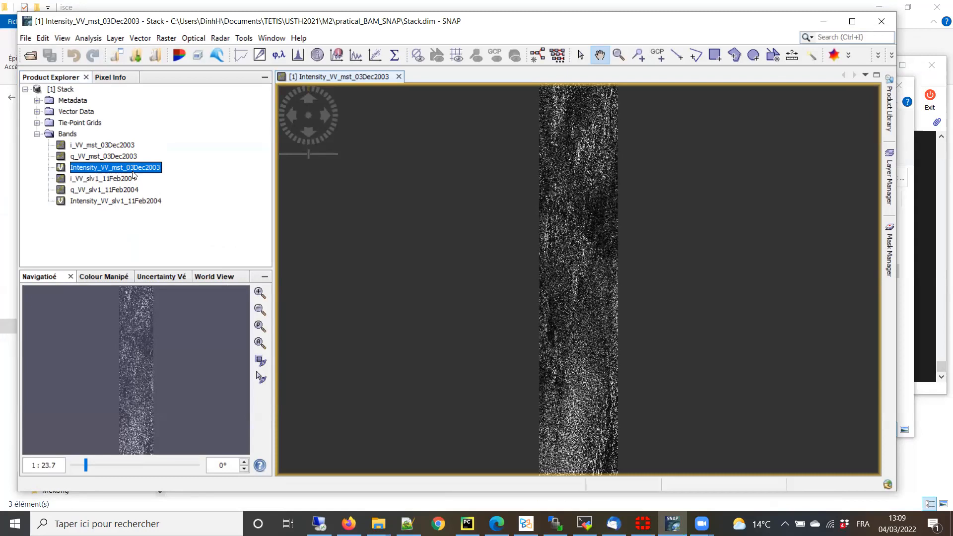
left_click(125, 203)
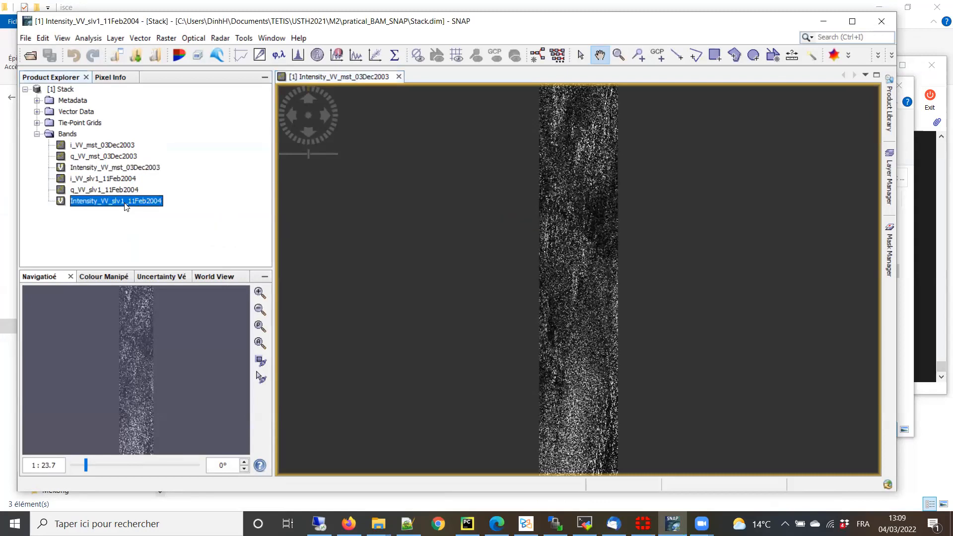
double_click(124, 203)
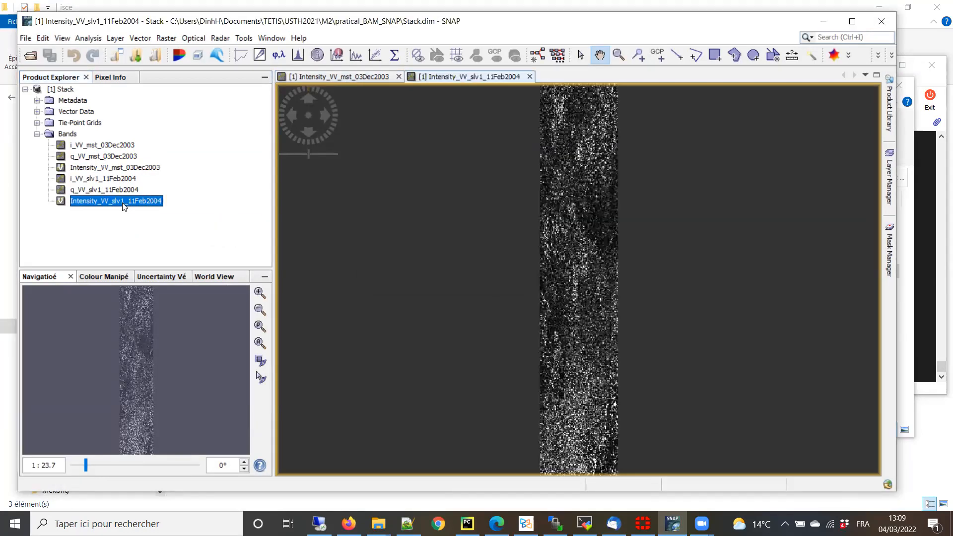
- Alternate between the 03Dec2003 master and 11Feb2004 slave intensity views to compare the two images at full extent
left_click(328, 77)
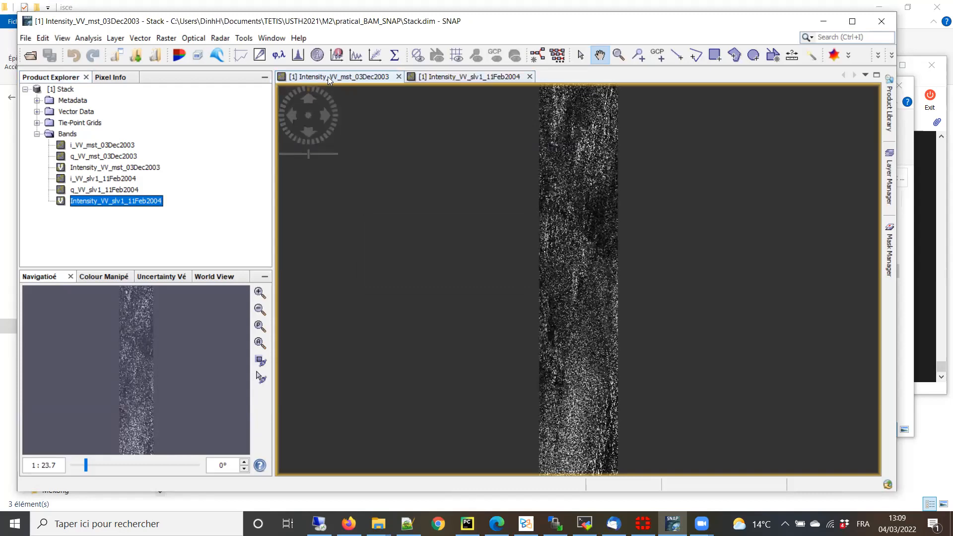
left_click(459, 78)
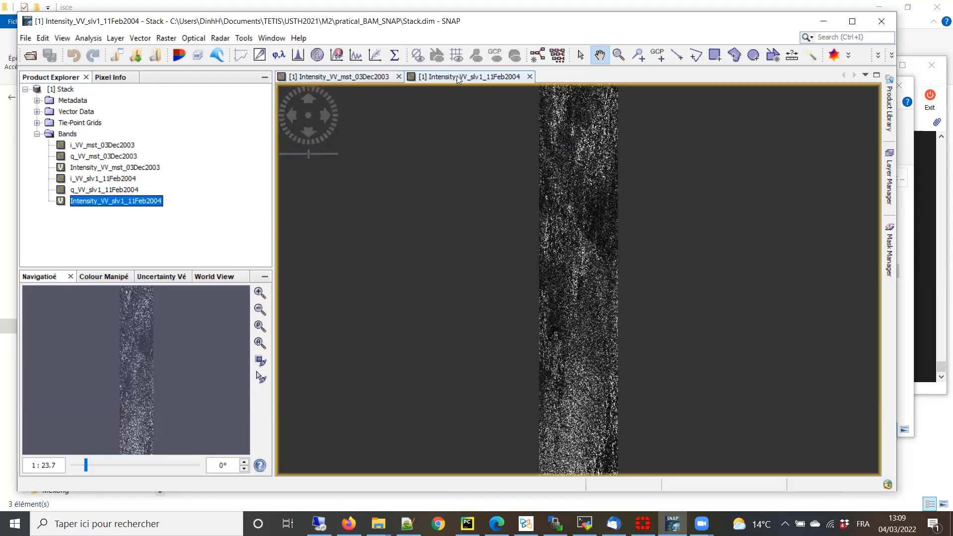
left_click(335, 77)
left_click(457, 77)
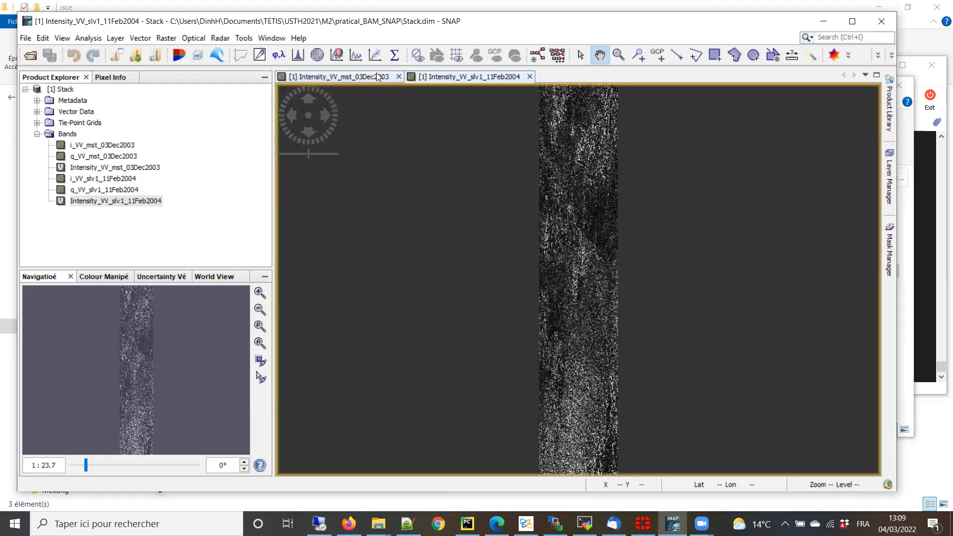
left_click(377, 77)
left_click(441, 78)
left_click(259, 343)
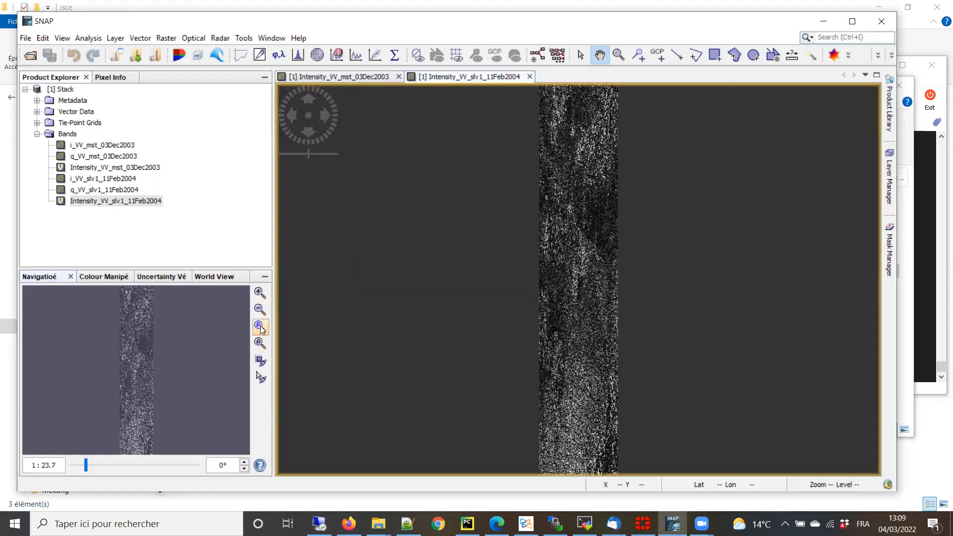
- Display the 11Feb2004 slave intensity image at 1:1 pixel scale and examine the bright patches, dark linear features and surrounding terrain mid-swath
left_click(261, 328)
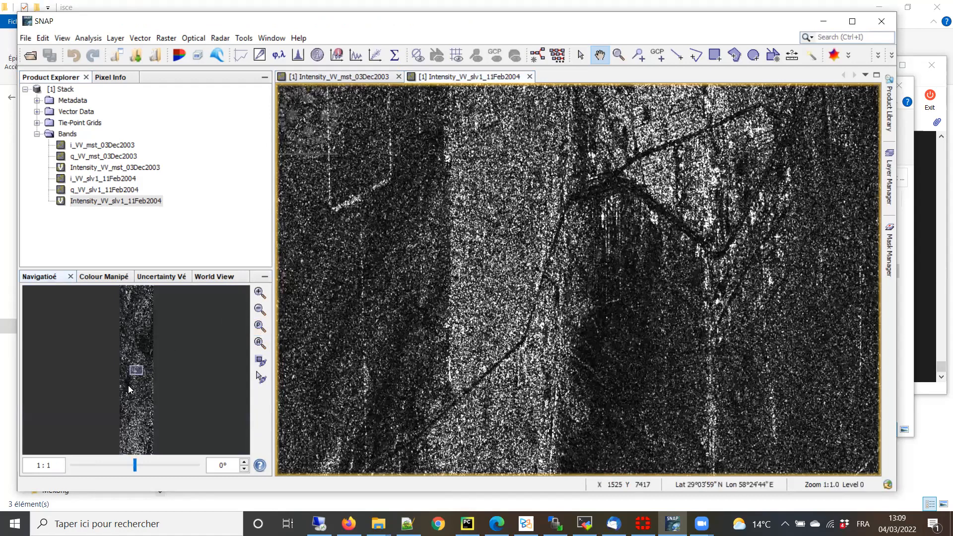
left_click_drag(138, 369, 140, 368)
left_click_drag(550, 349, 667, 271)
left_click_drag(541, 335, 398, 285)
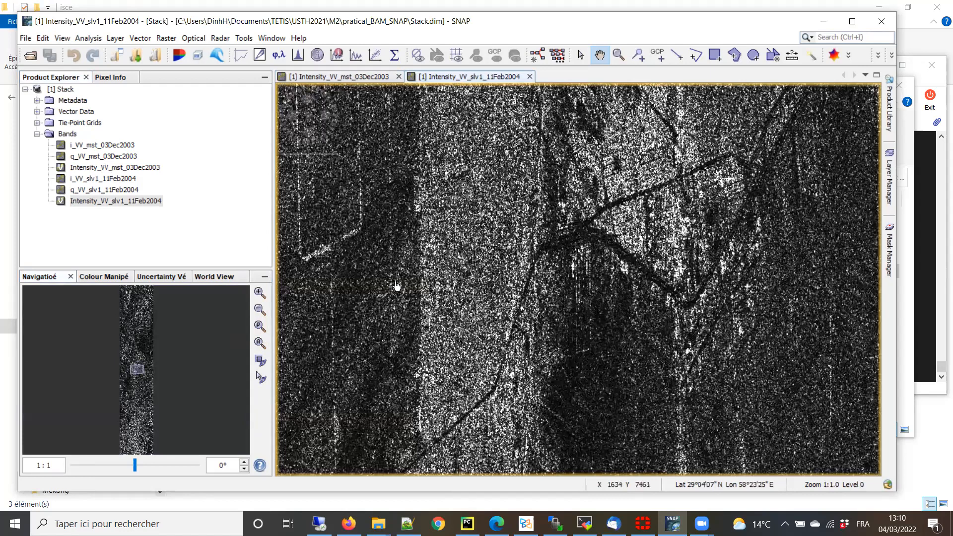
left_click_drag(530, 340, 661, 225)
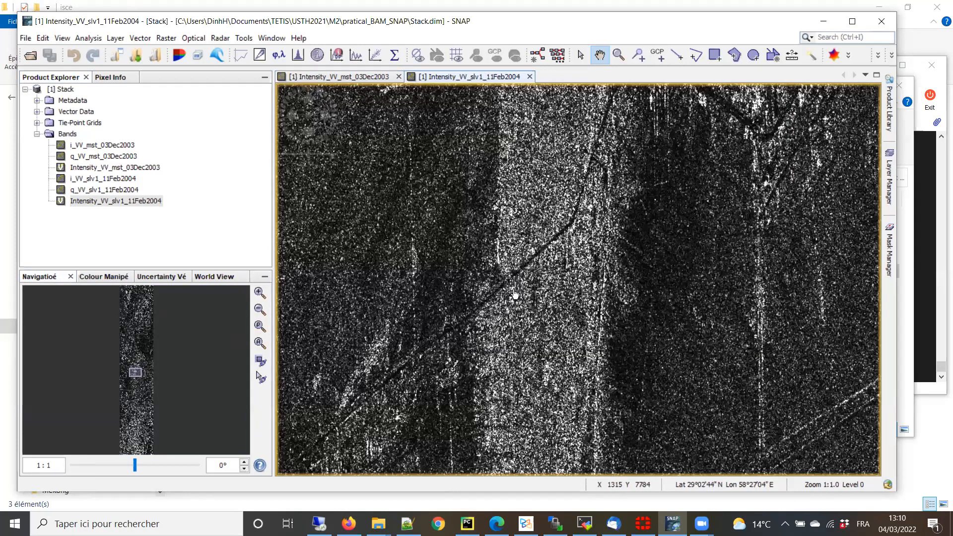
left_click_drag(441, 391, 635, 248)
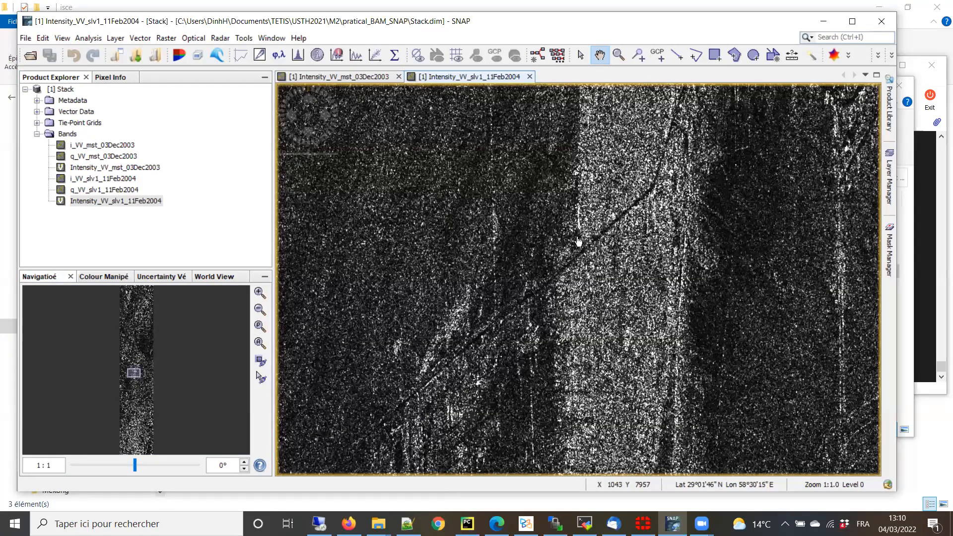
left_click_drag(578, 242, 464, 347)
left_click_drag(683, 191, 561, 385)
left_click_drag(542, 200, 666, 397)
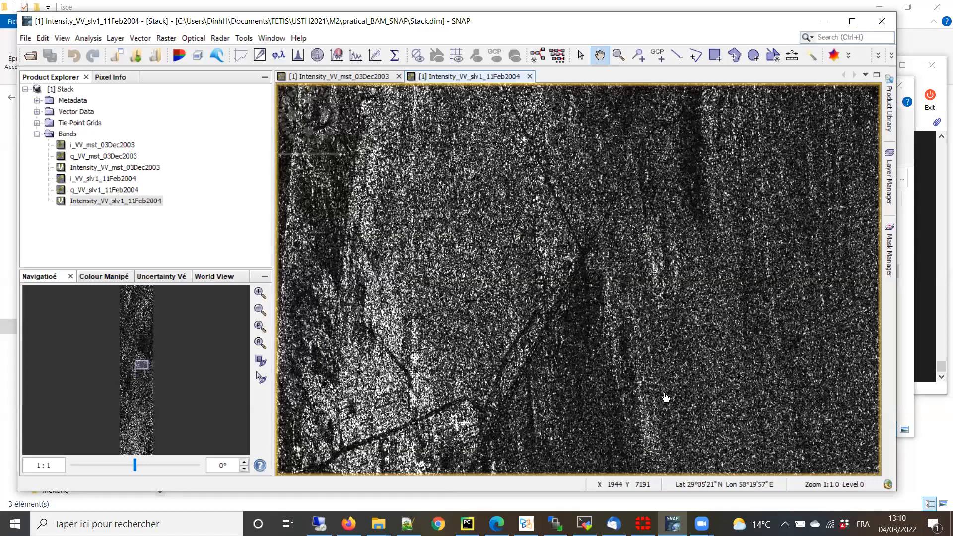
left_click_drag(582, 247, 638, 366)
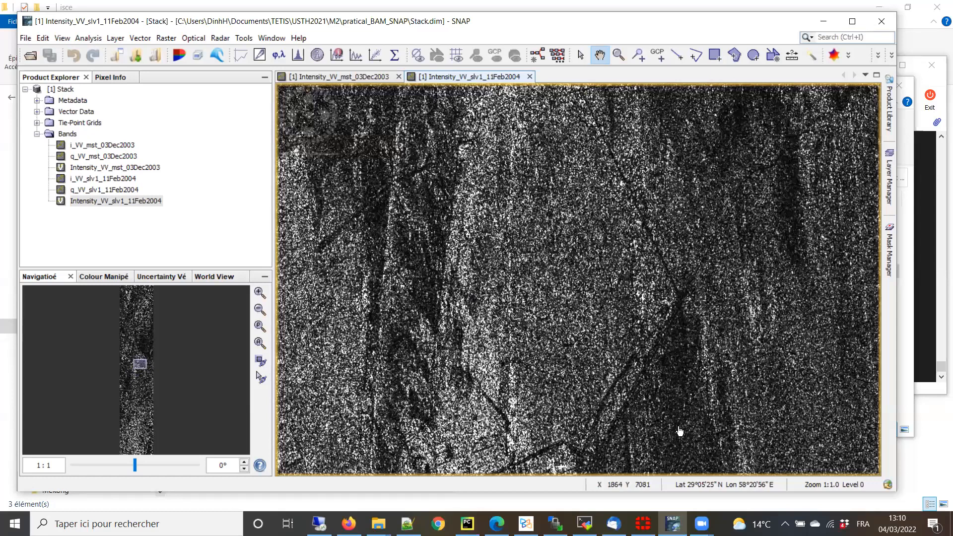
left_click_drag(680, 432, 504, 192)
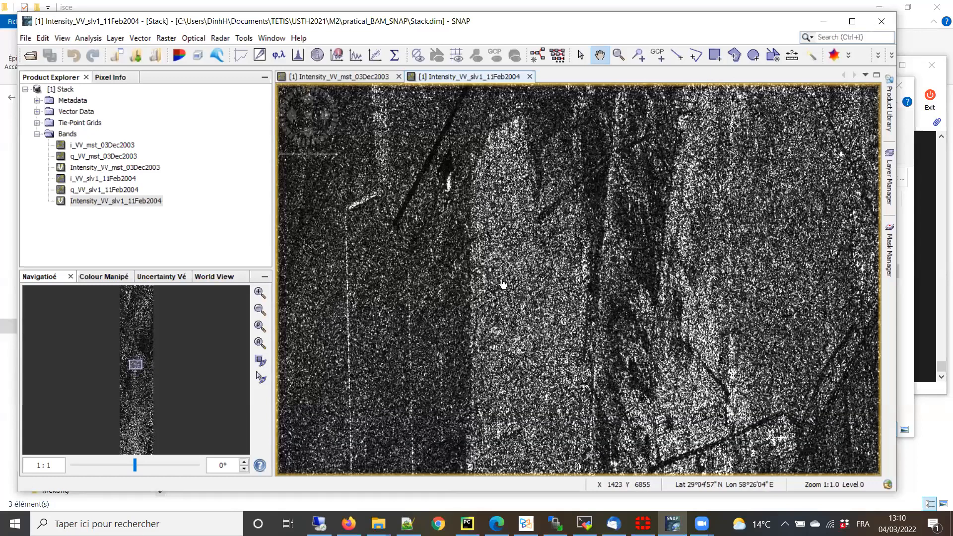
left_click_drag(579, 292, 486, 133)
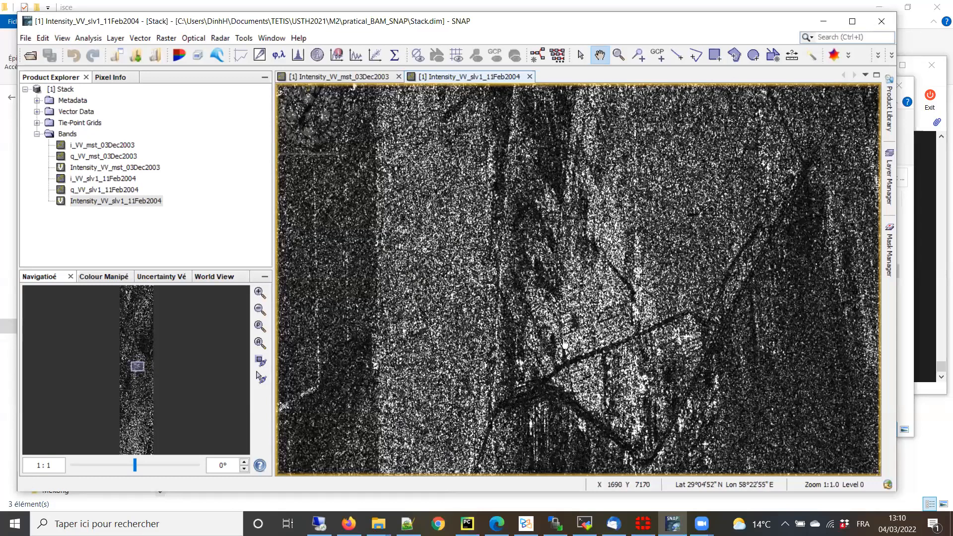
left_click_drag(592, 302, 560, 290)
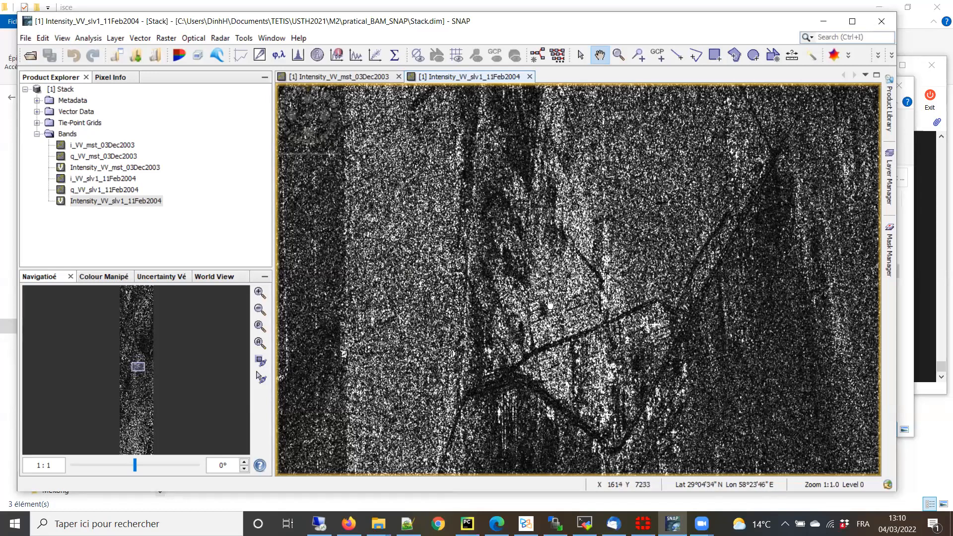
left_click_drag(593, 355, 530, 330)
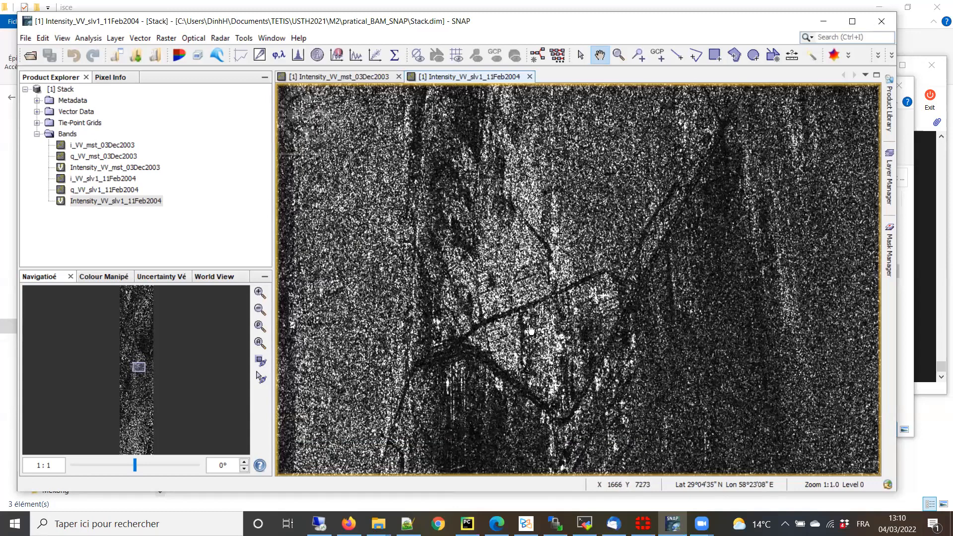
left_click_drag(536, 288, 523, 241)
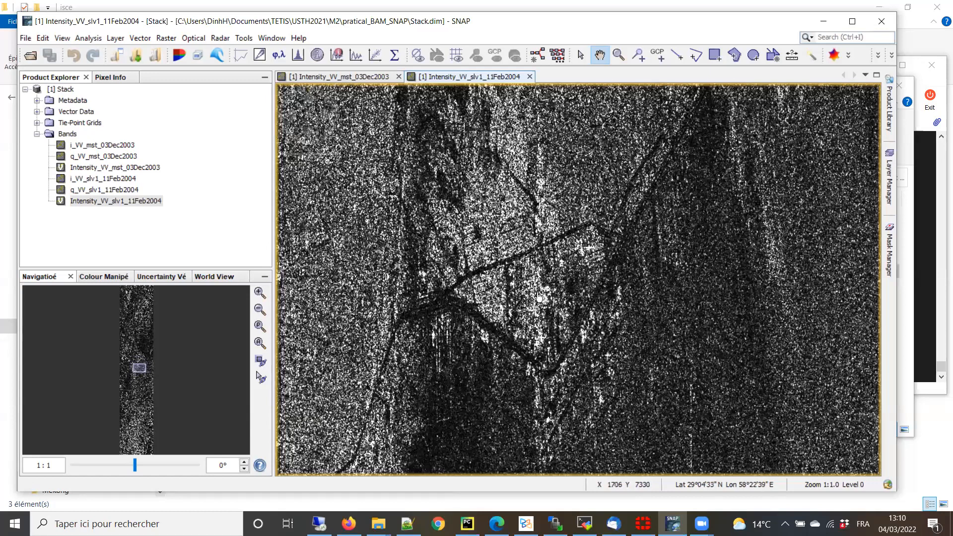
left_click_drag(531, 297, 513, 300)
scroll(513, 300, "down", 3)
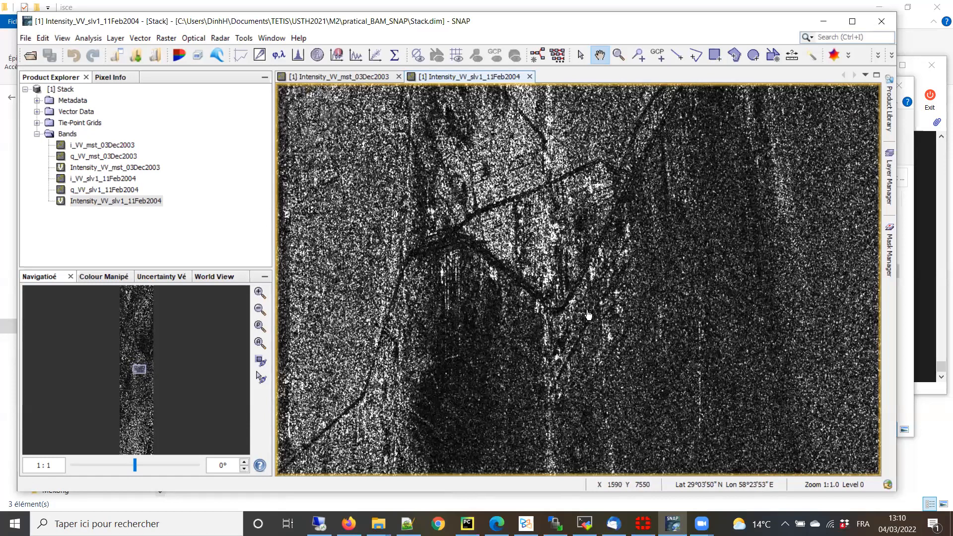
left_click_drag(455, 357, 596, 251)
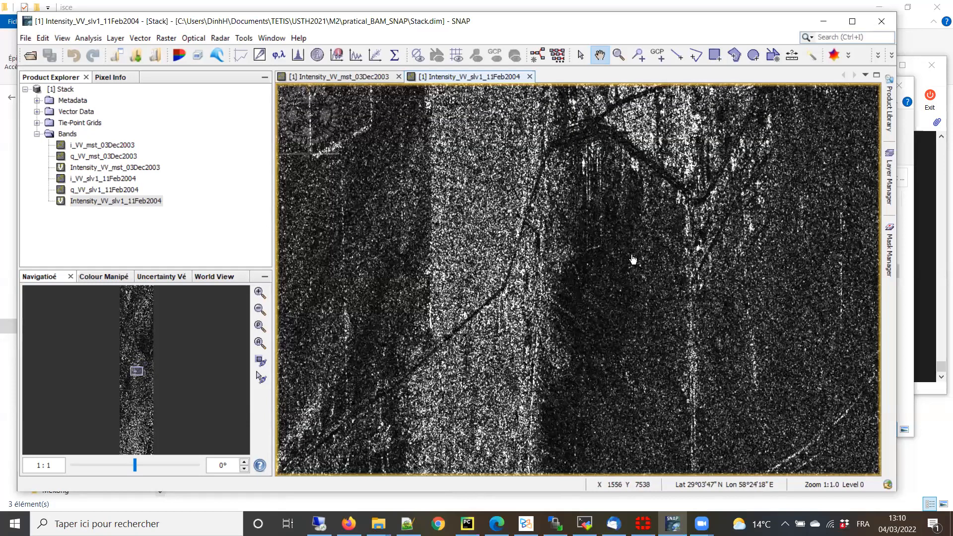
left_click_drag(595, 283, 618, 320)
left_click_drag(498, 228, 649, 432)
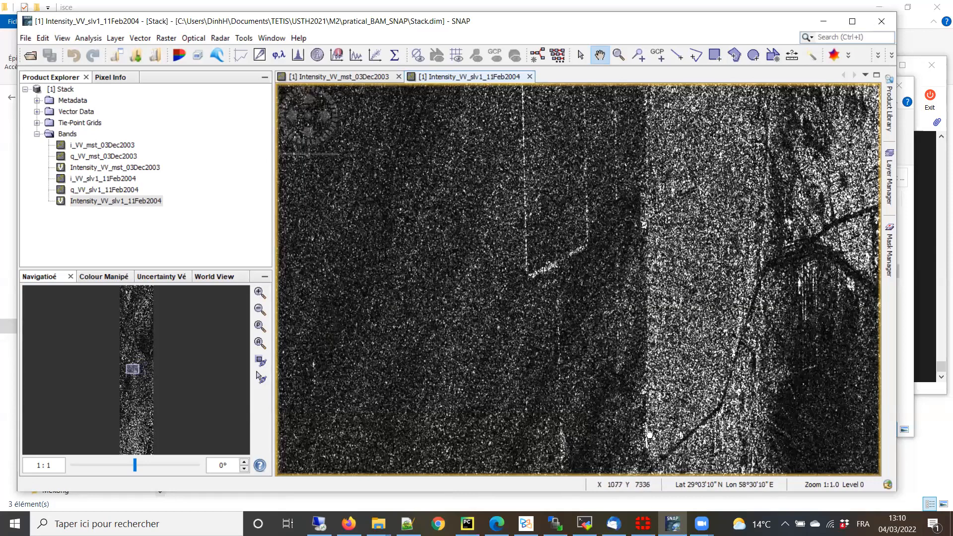
left_click_drag(529, 294, 786, 347)
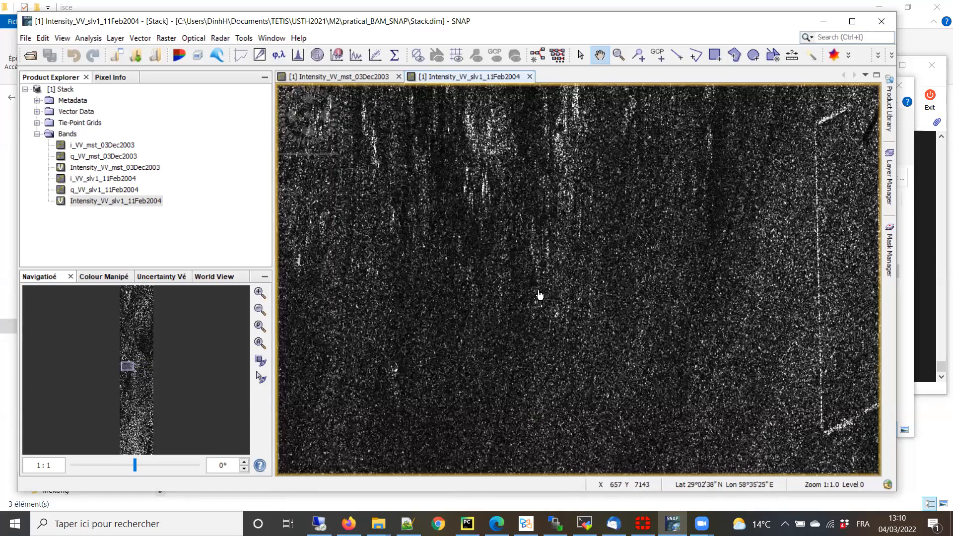
left_click_drag(616, 281, 583, 294)
left_click_drag(589, 366, 563, 301)
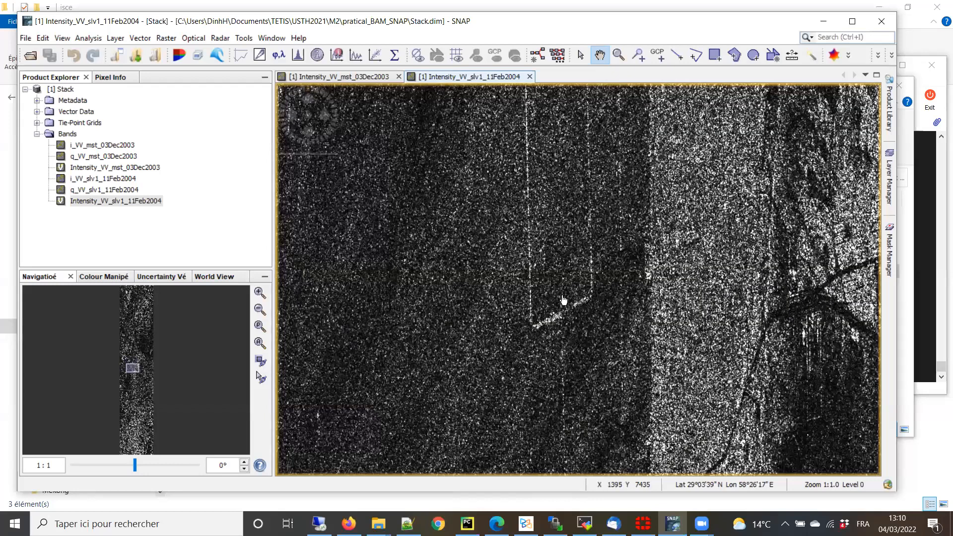
- Alternate between the full-extent 03Dec2003 master view and the 1:1 view of the 11Feb2004 slave to compare their displayed extents
left_click(354, 76)
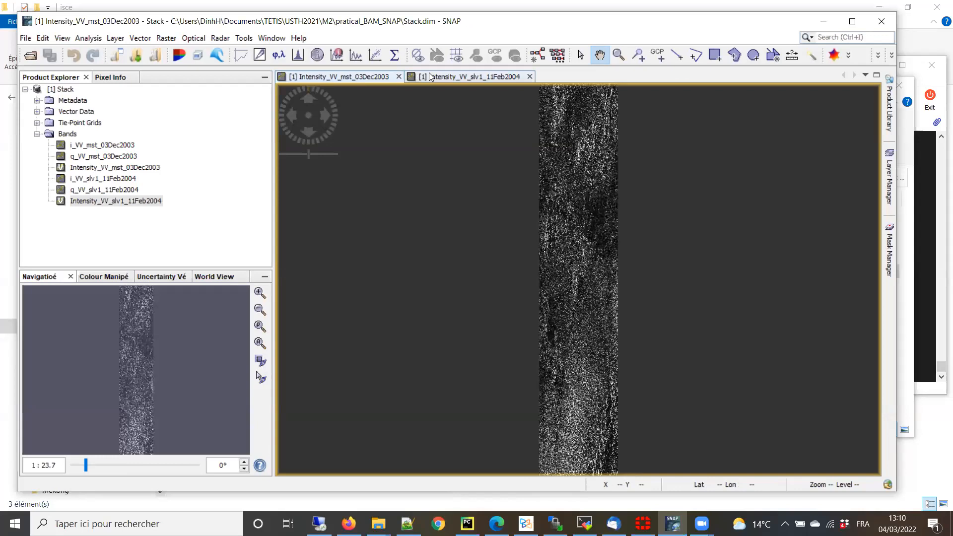
left_click(455, 78)
left_click(390, 81)
left_click(451, 79)
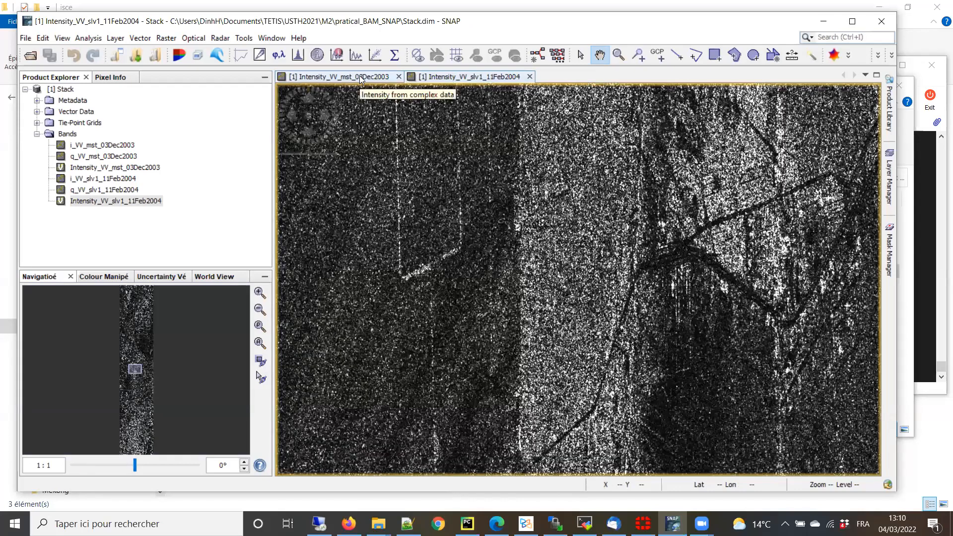
left_click(361, 80)
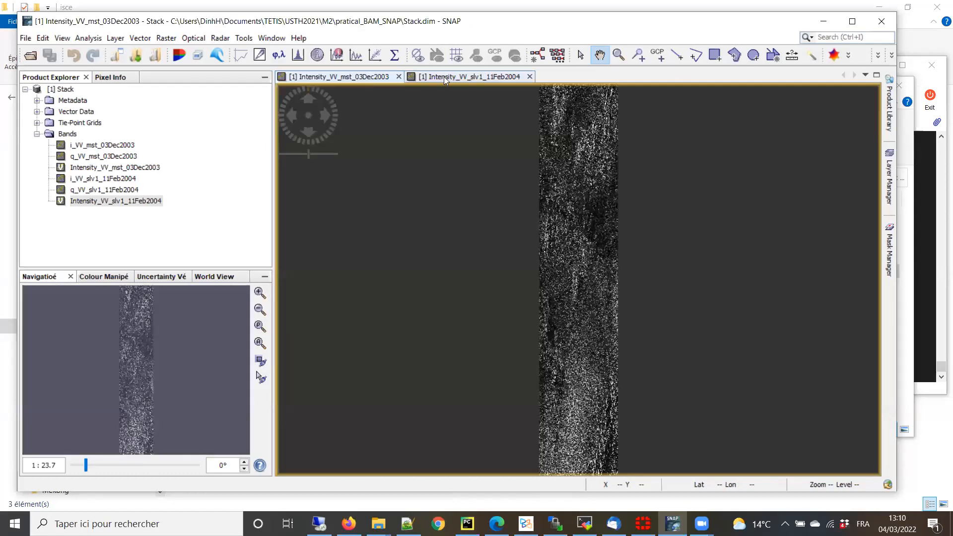
left_click(454, 79)
left_click(359, 79)
left_click(442, 80)
left_click(362, 80)
left_click(475, 80)
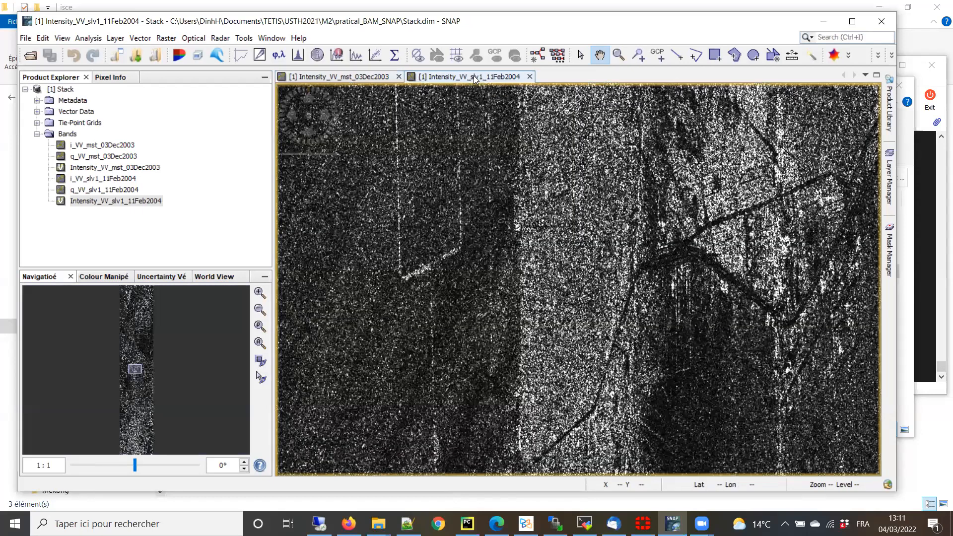
left_click(354, 80)
left_click(448, 78)
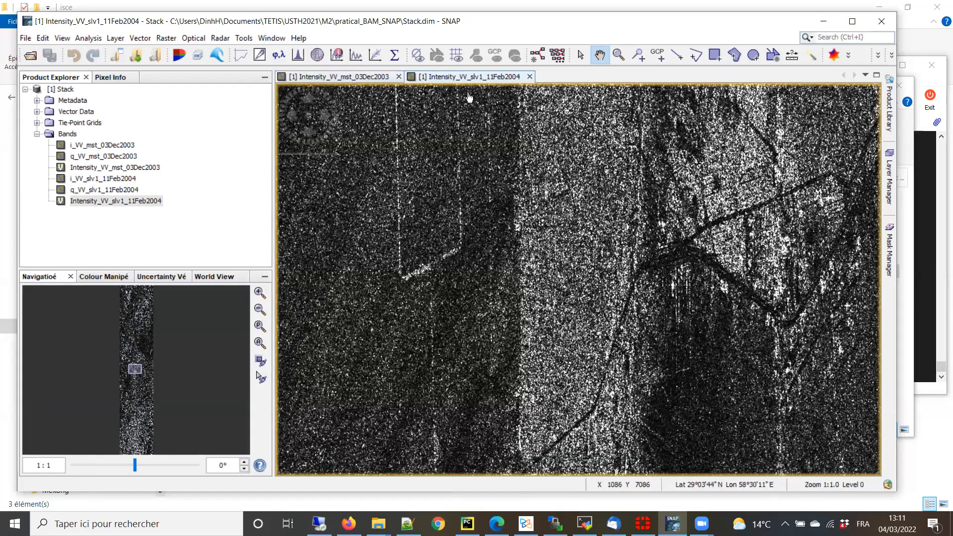
left_click(336, 78)
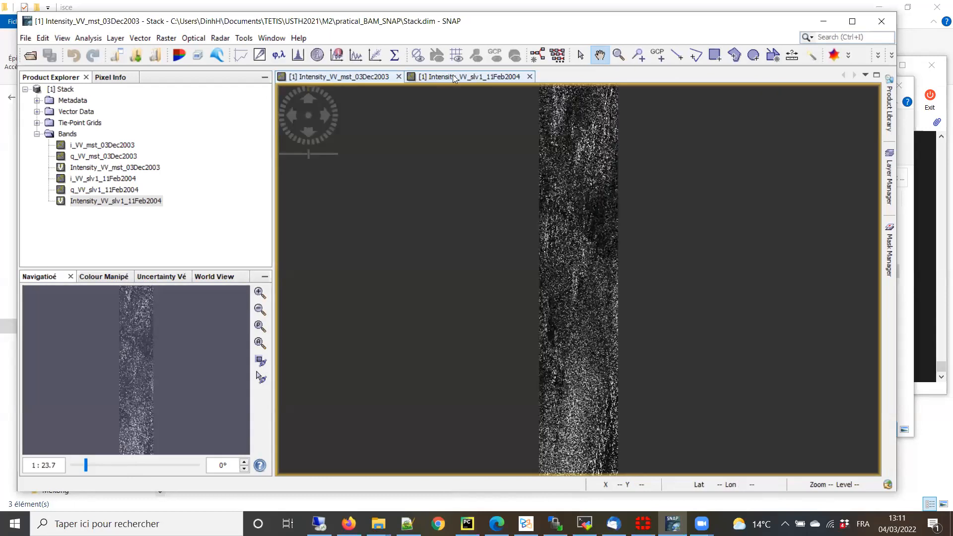
left_click(454, 78)
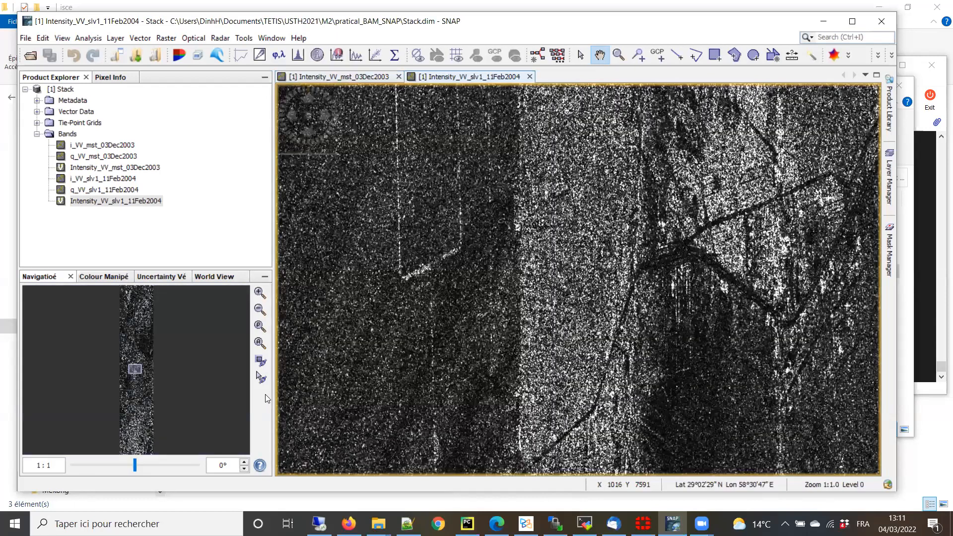
- Synchronise the views of the two intensity images and compare the same area in the 03Dec2003 master and 11Feb2004 slave
left_click(261, 361)
left_click(349, 77)
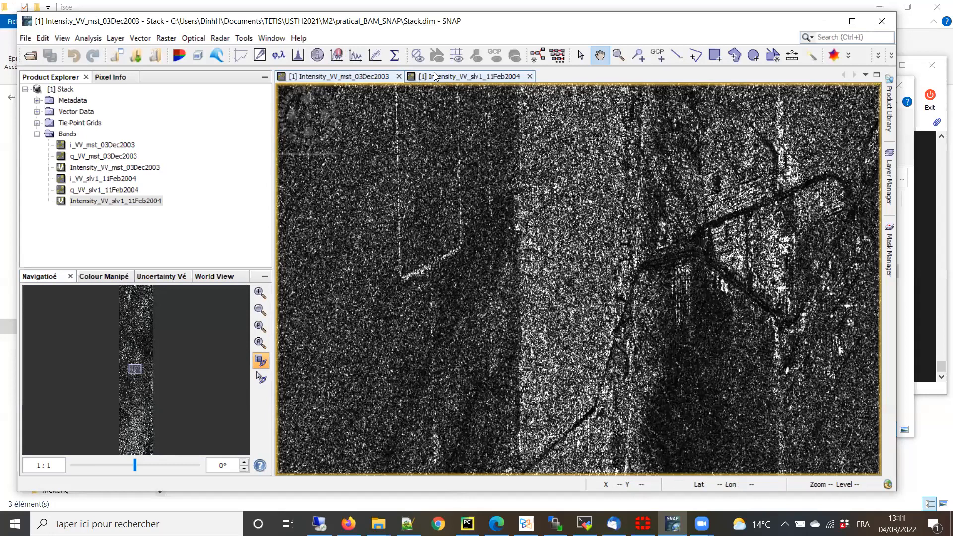
left_click(435, 76)
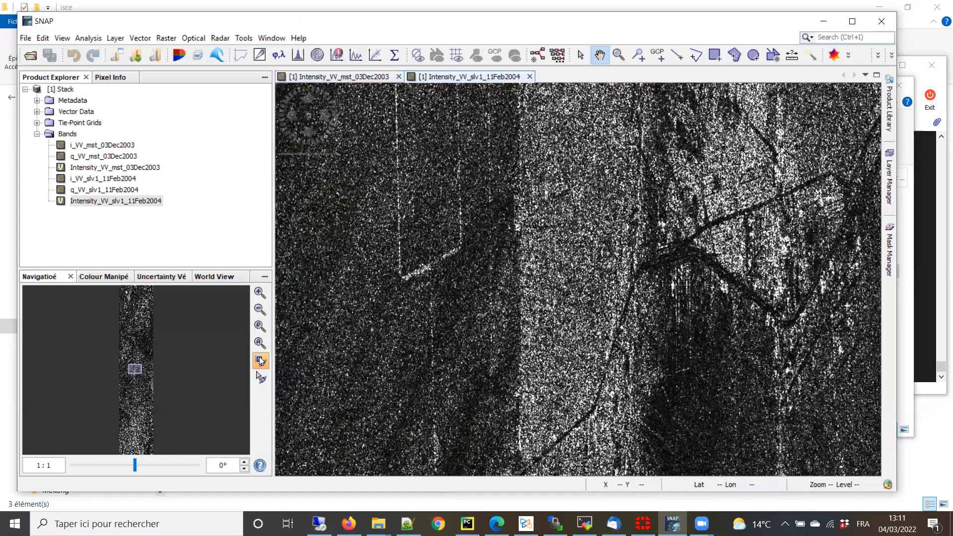
- Magnify the synchronised views to 3.6:1 around the junction of dark linear features and compare the slave and master there
left_click(262, 294)
left_click(261, 294)
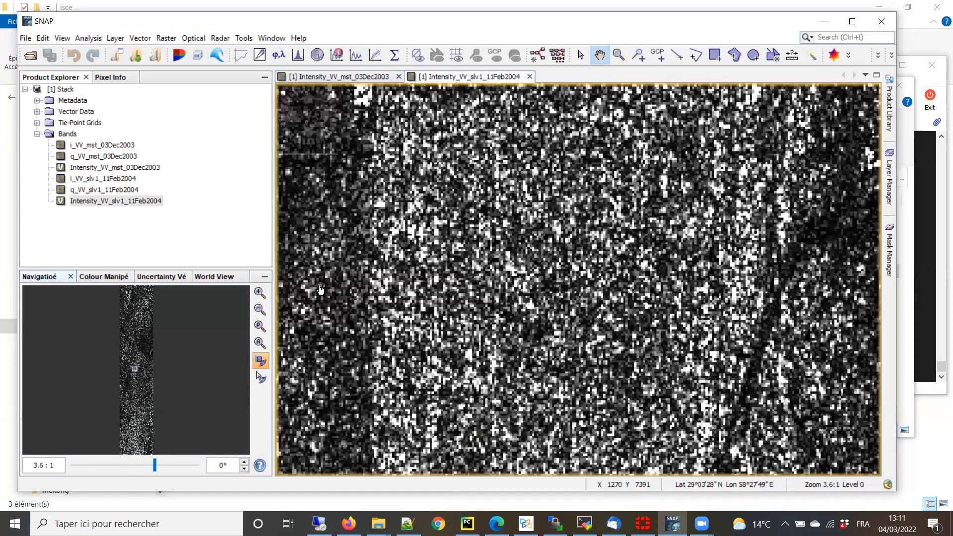
left_click_drag(783, 213, 480, 269)
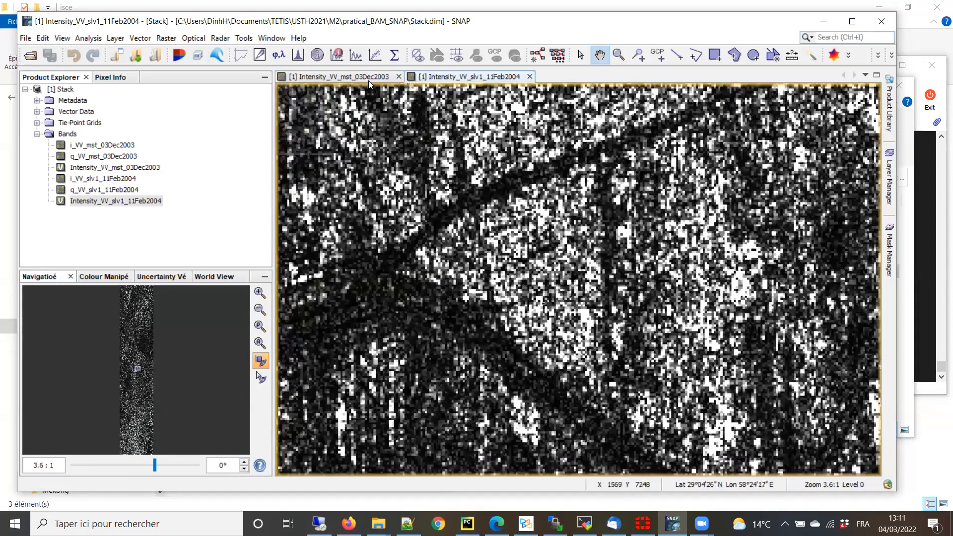
left_click(337, 78)
left_click(448, 78)
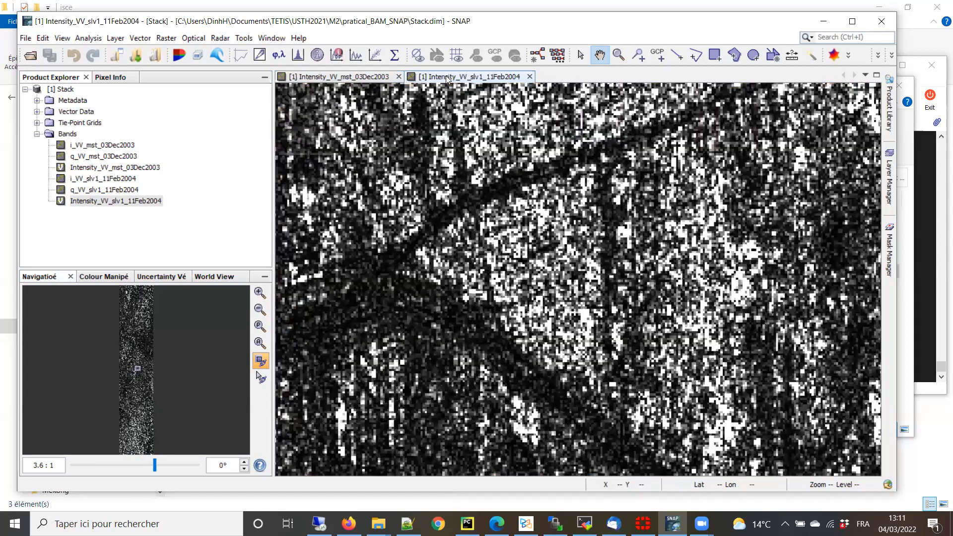
left_click(353, 81)
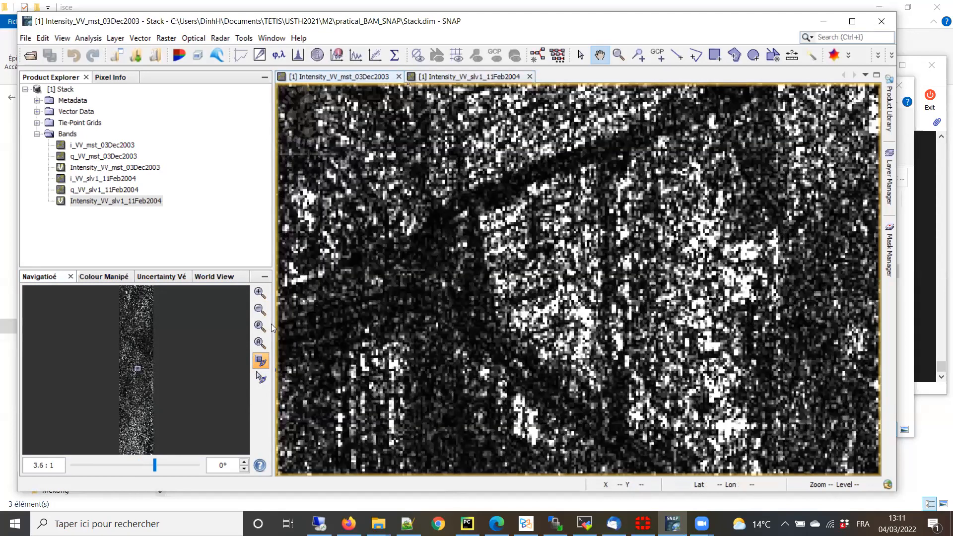
- Examine the bright area beside the dark linear features in the 03Dec2003 master at 2.1:1, then its individual pixels at about 11.5:1
left_click(259, 311)
left_click(259, 310)
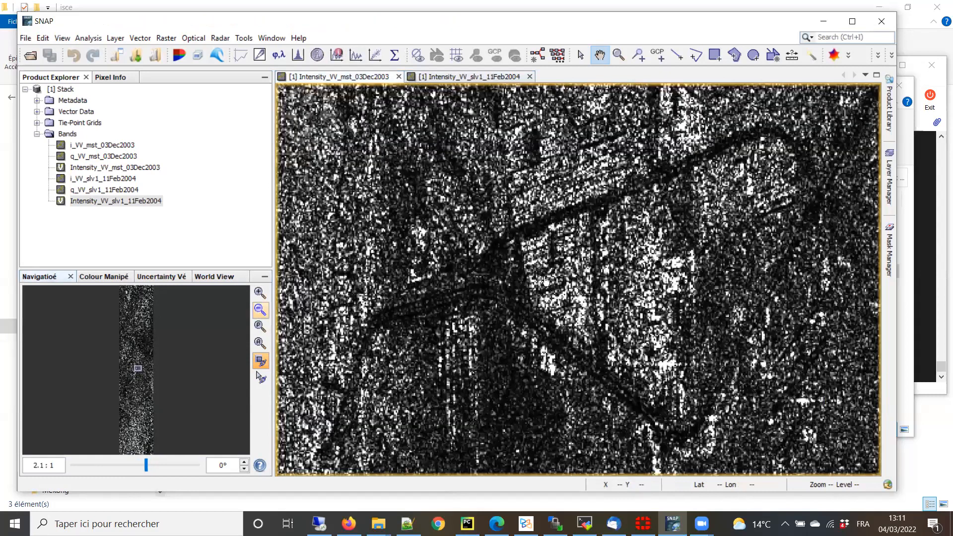
left_click(373, 78)
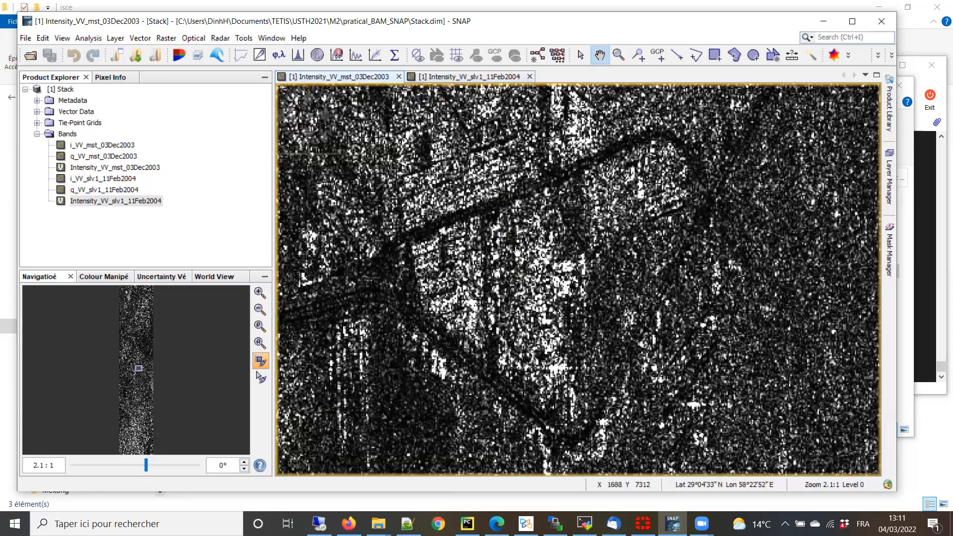
scroll(519, 246, "down", 1)
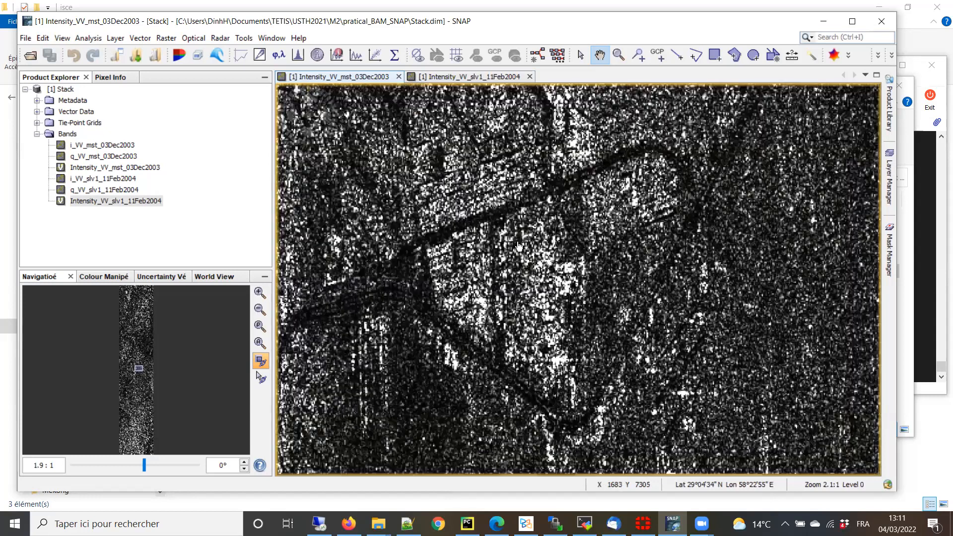
scroll(523, 244, "up", 3)
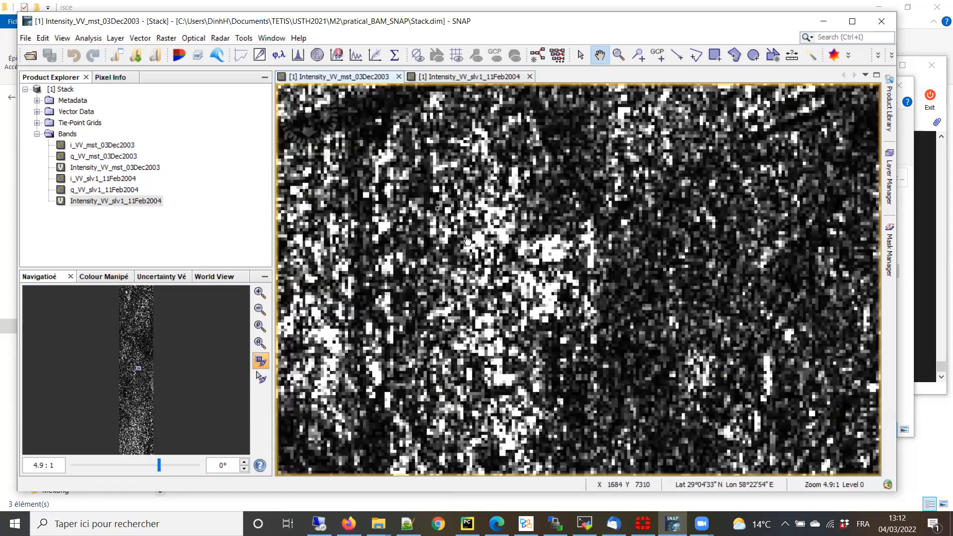
scroll(429, 199, "up", 1)
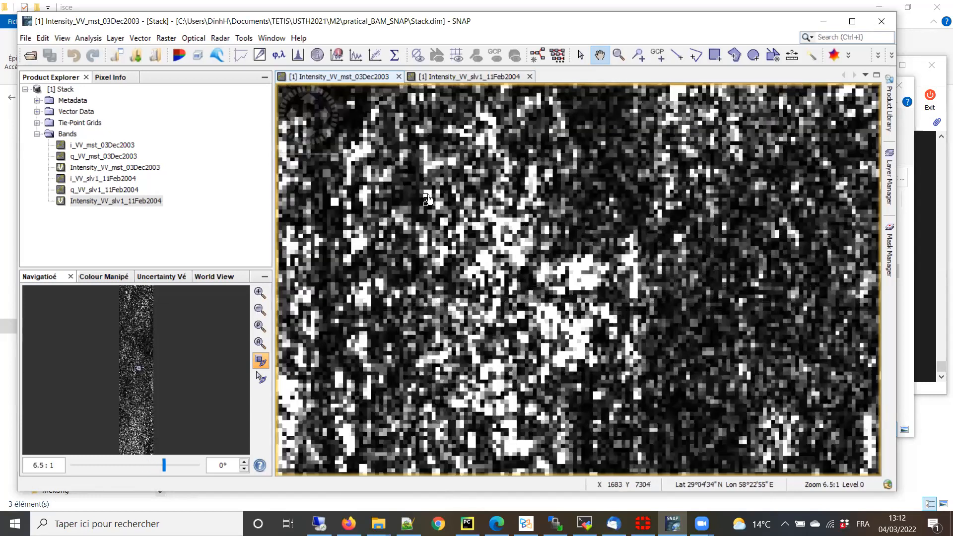
scroll(427, 195, "up", 3)
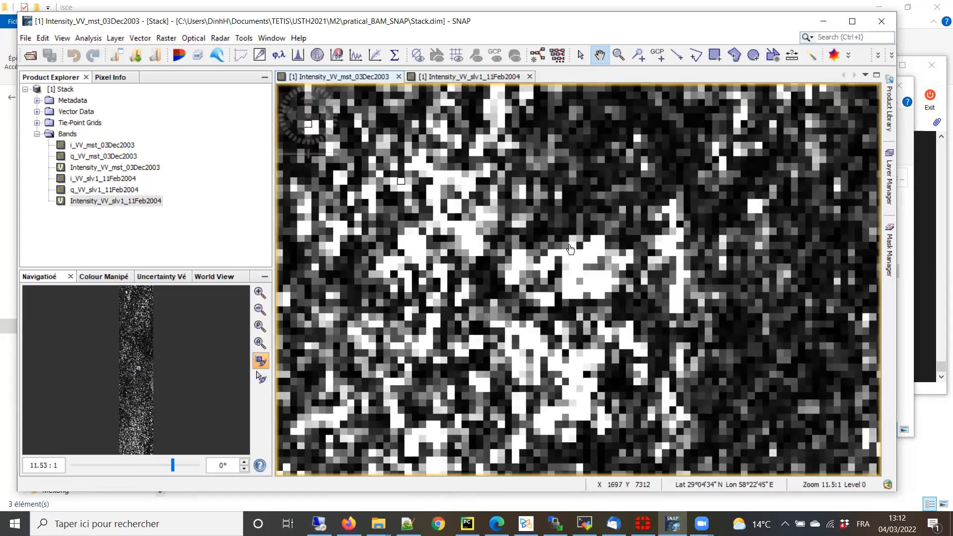
- Magnify the synchronised views to about 16.9:1 and compare individual pixels around the small bright spot in the 03Dec2003 master and 11Feb2004 slave
scroll(522, 197, "up", 1)
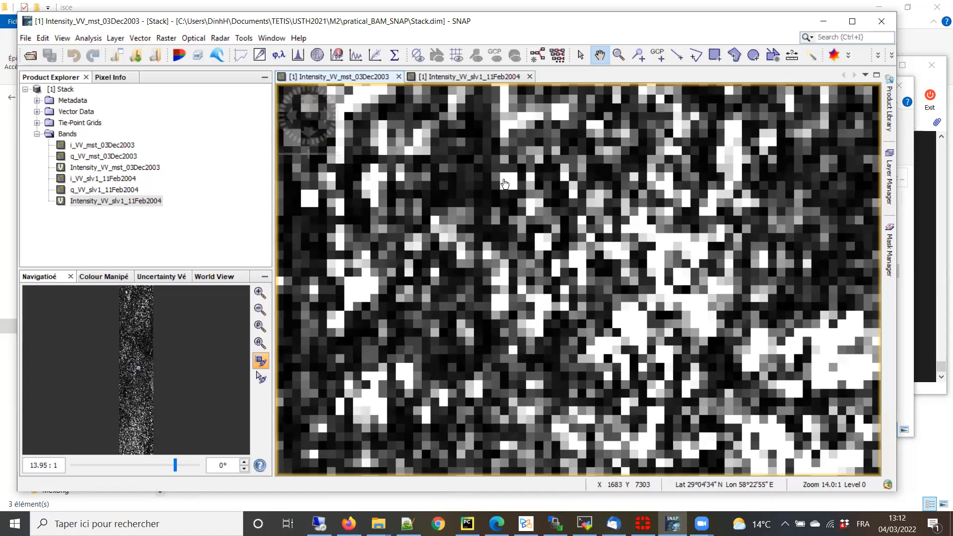
scroll(505, 184, "up", 1)
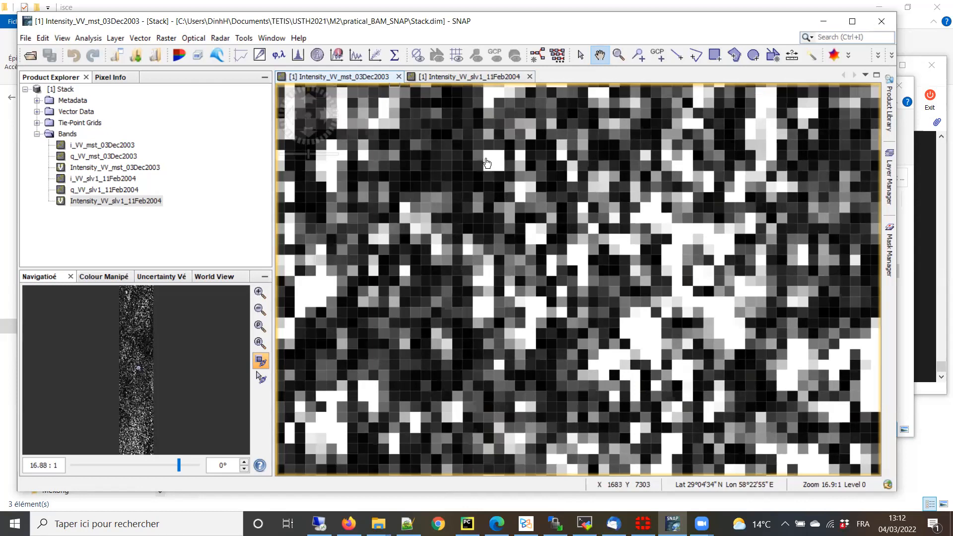
left_click(477, 76)
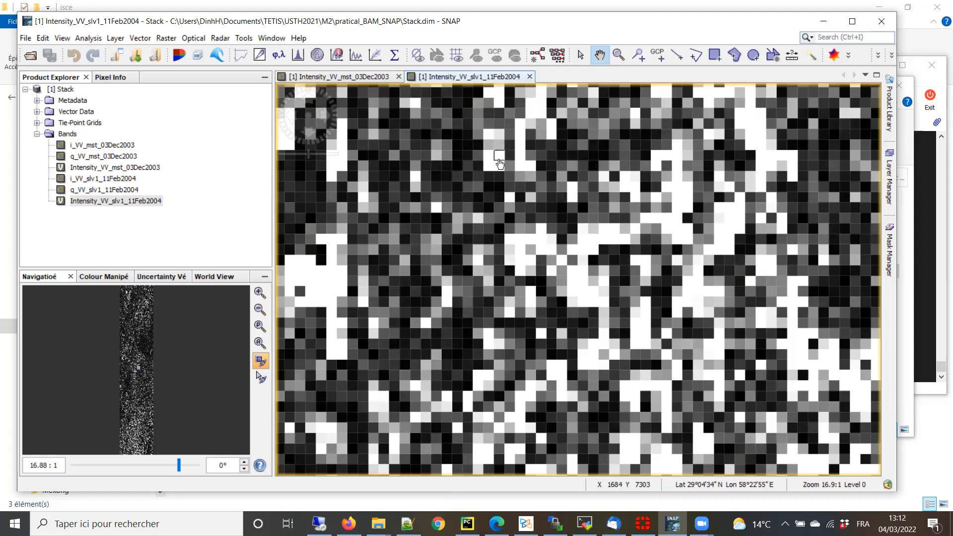
left_click(367, 78)
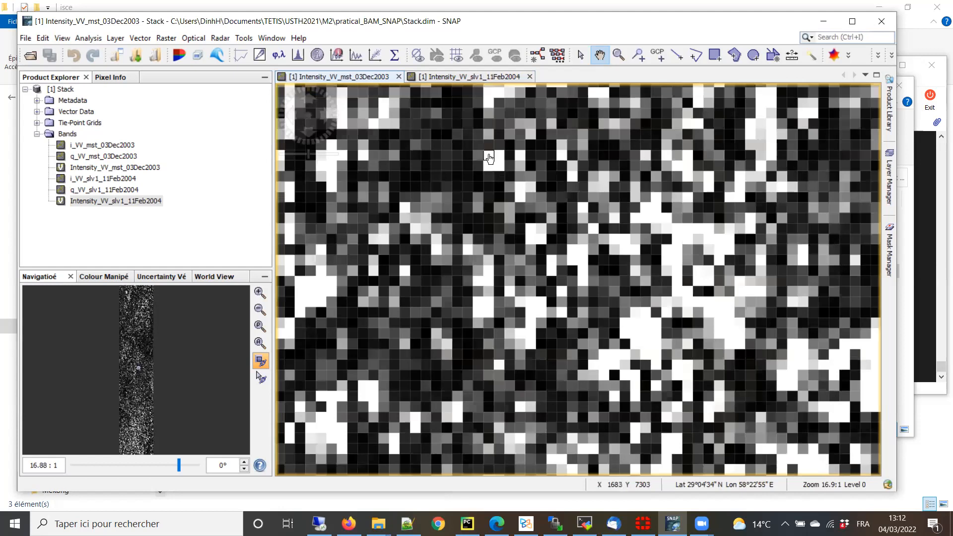
left_click(455, 77)
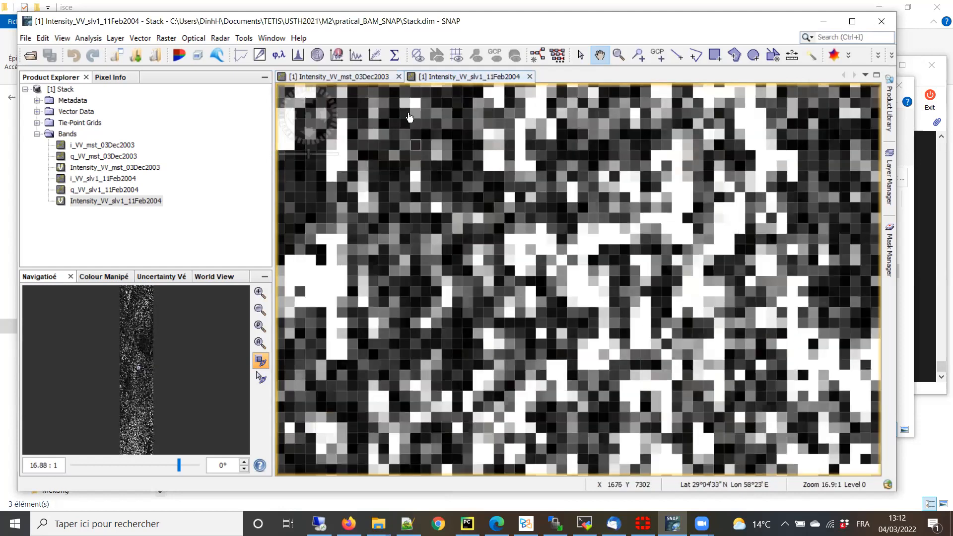
left_click(352, 78)
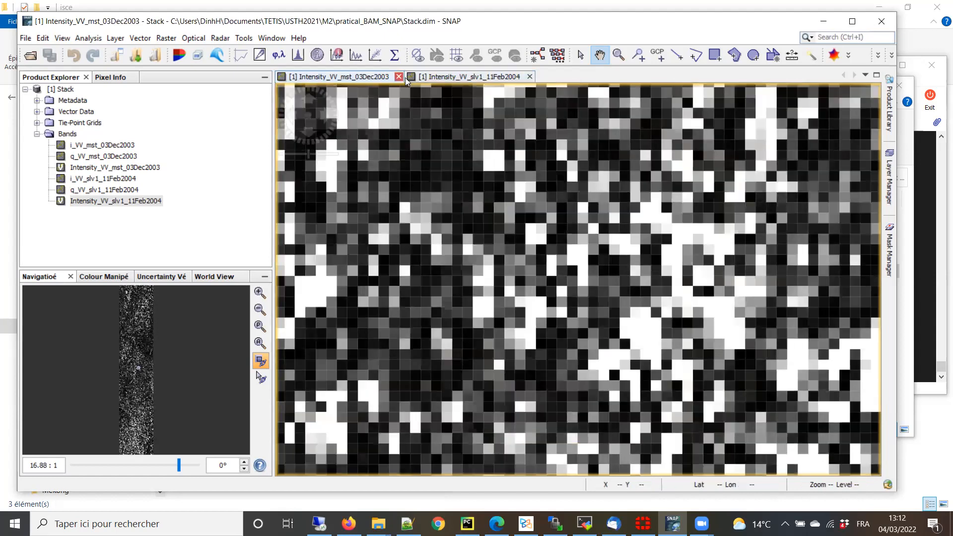
left_click(453, 78)
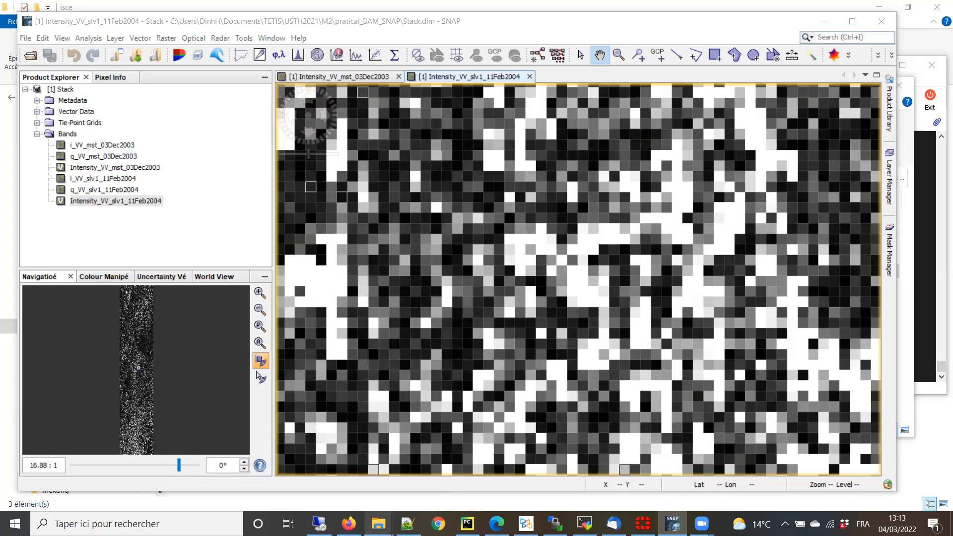
- Widen the 11Feb2004 slave view from pixel level to about 1:12 to survey the whole swath width
mouse_move(378, 524)
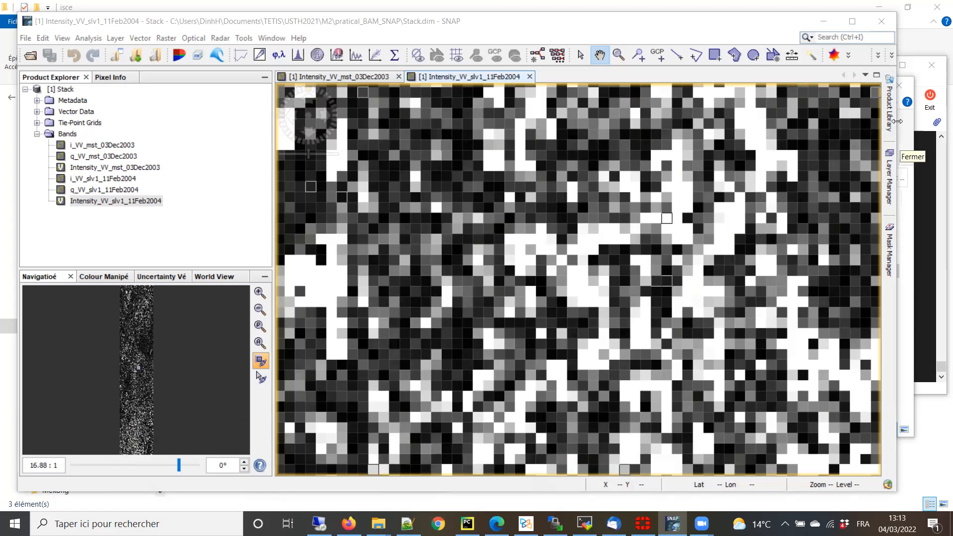
scroll(496, 313, "down", 2)
scroll(496, 314, "down", 2)
scroll(495, 314, "down", 2)
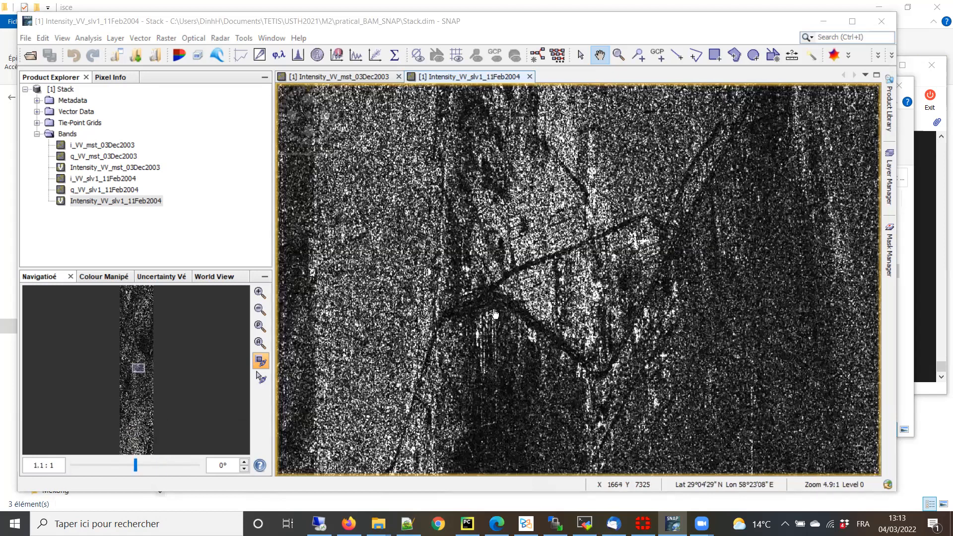
scroll(495, 314, "down", 3)
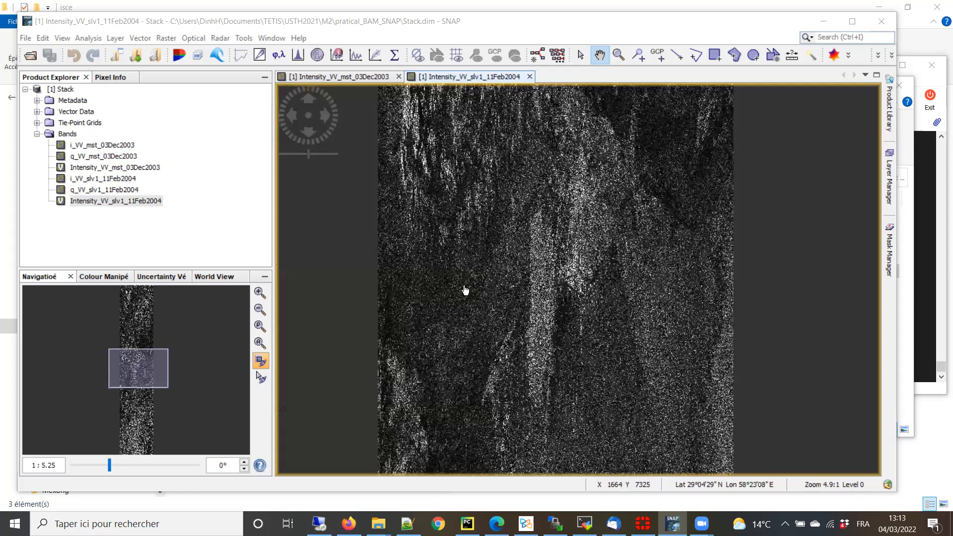
scroll(440, 240, "down", 1)
scroll(456, 237, "down", 2)
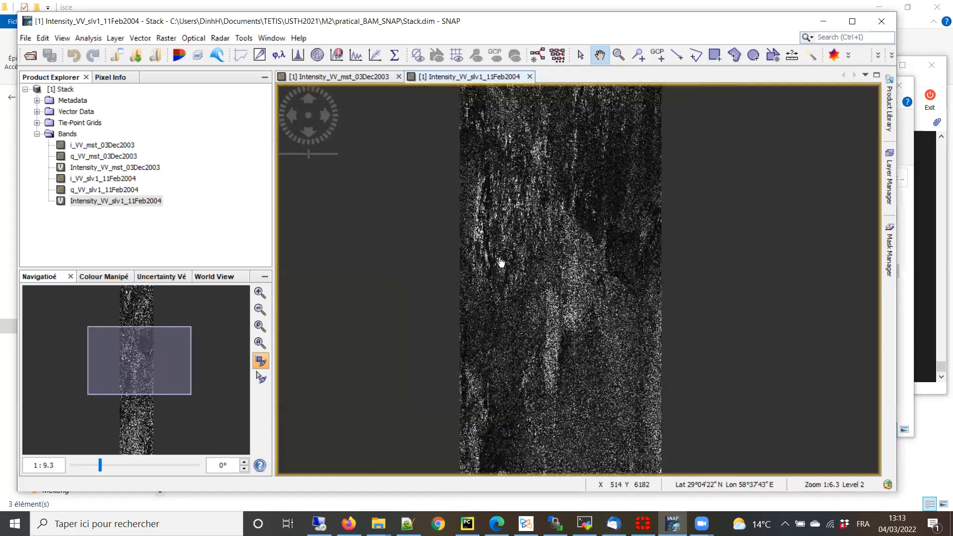
scroll(471, 248, "down", 4)
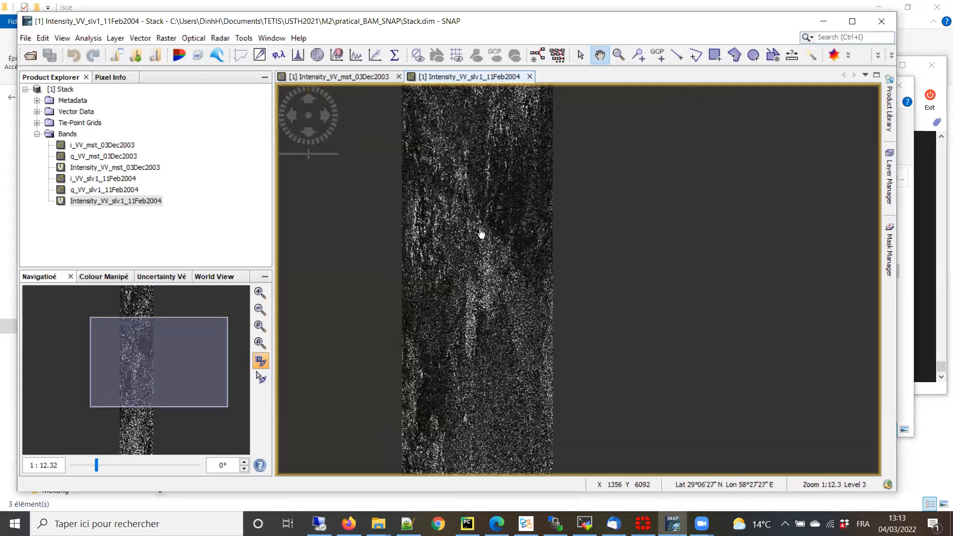
- Examine the bright ridges along the left edge of the 11Feb2004 slave image at scales up to 1:1.15
scroll(519, 290, "up", 4)
scroll(521, 290, "up", 4)
left_click_drag(371, 231, 687, 328)
scroll(511, 209, "up", 2)
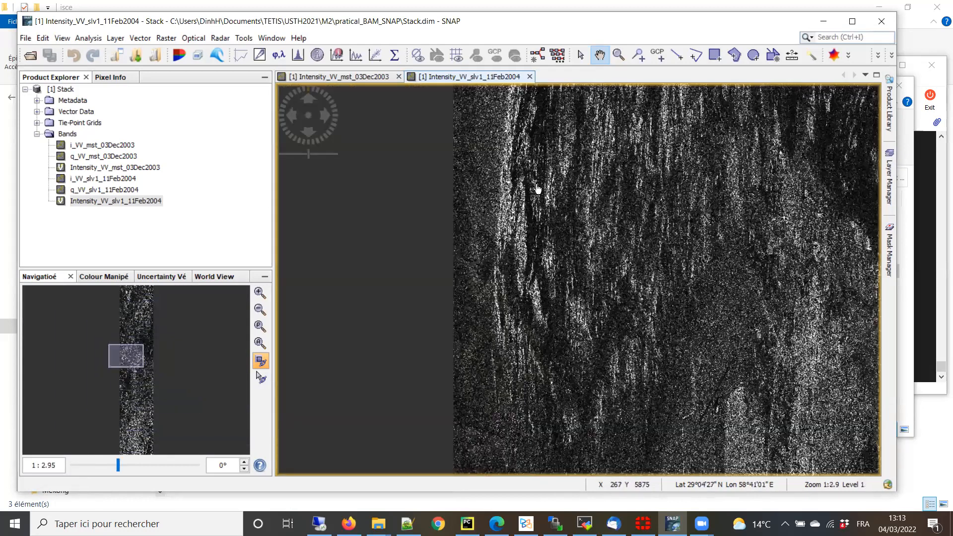
scroll(497, 219, "up", 2)
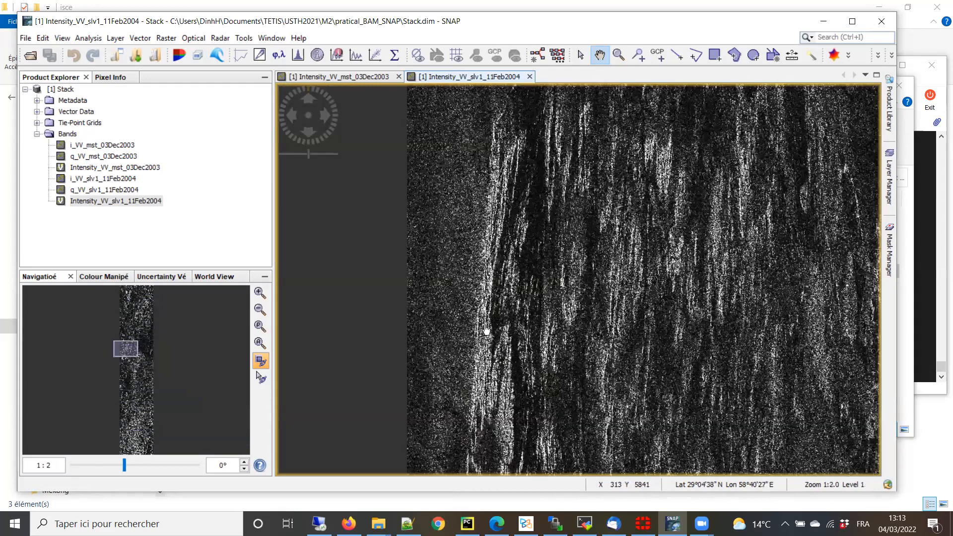
scroll(528, 309, "up", 1)
scroll(505, 247, "up", 1)
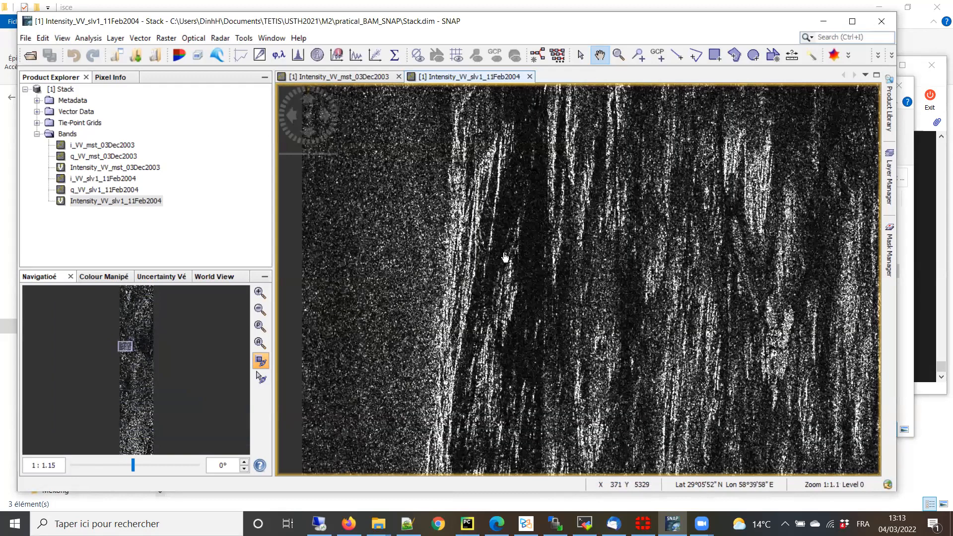
- Survey the slave swath at about 1:15, and revisit its bright left-edge ridges at 1:2.45 for context
scroll(592, 336, "down", 2)
scroll(497, 278, "down", 2)
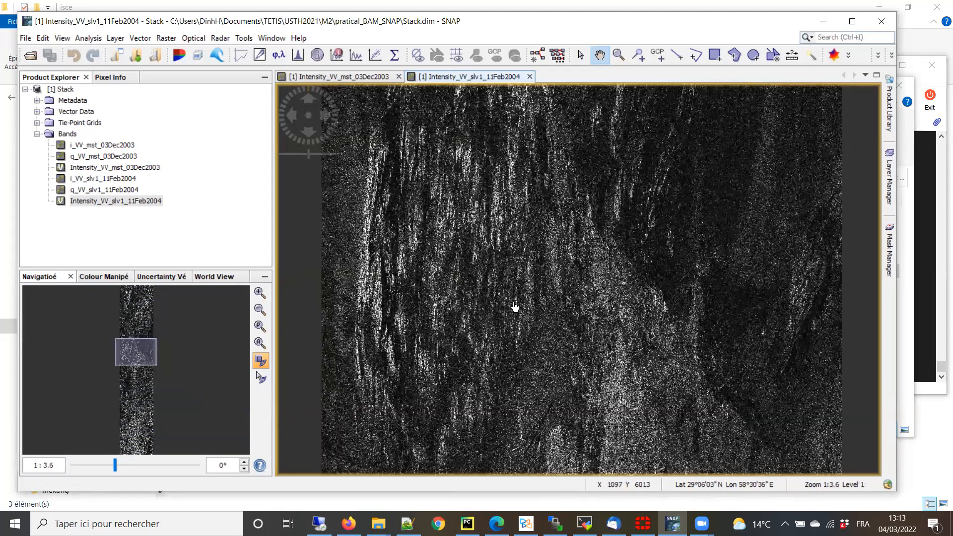
scroll(545, 325, "down", 2)
scroll(509, 262, "down", 1)
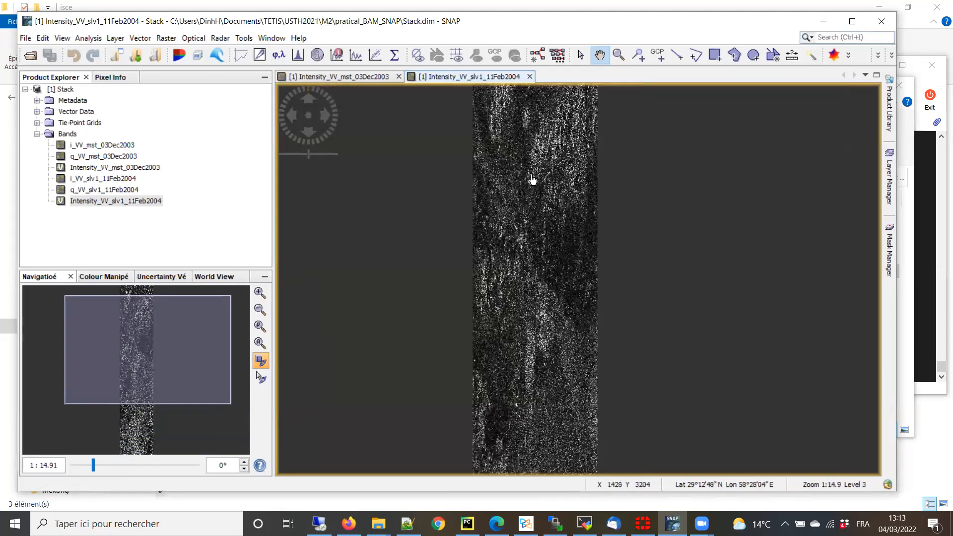
scroll(494, 274, "up", 3)
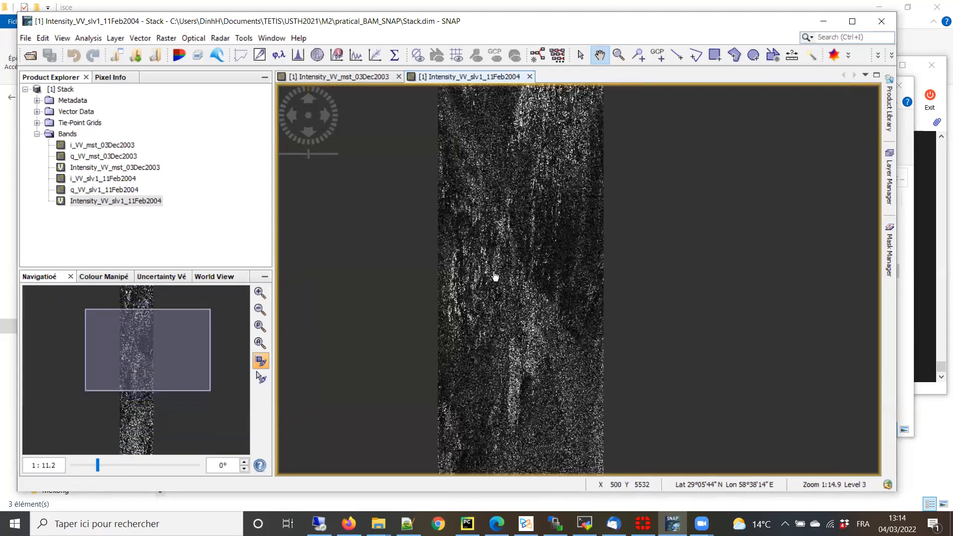
left_click_drag(391, 282, 737, 296)
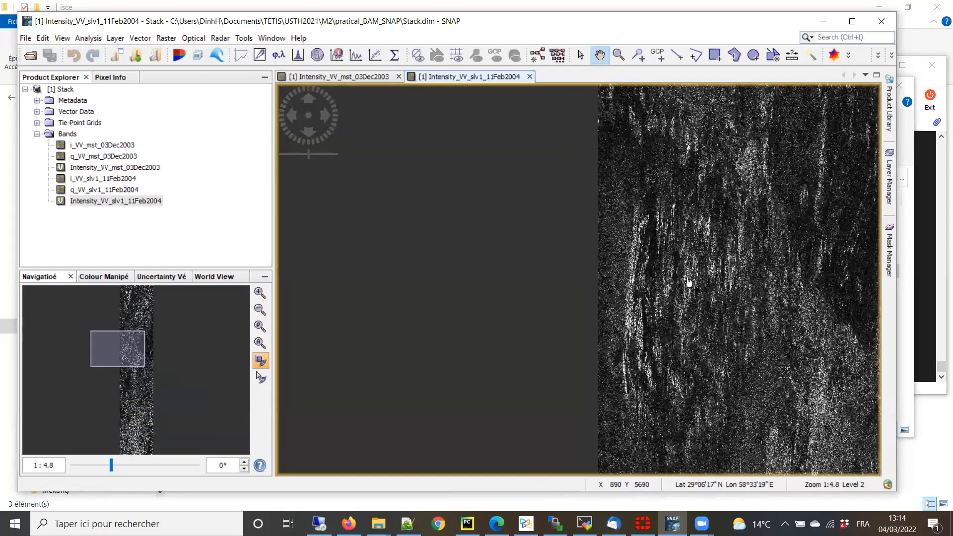
scroll(645, 271, "up", 1)
scroll(727, 300, "up", 2)
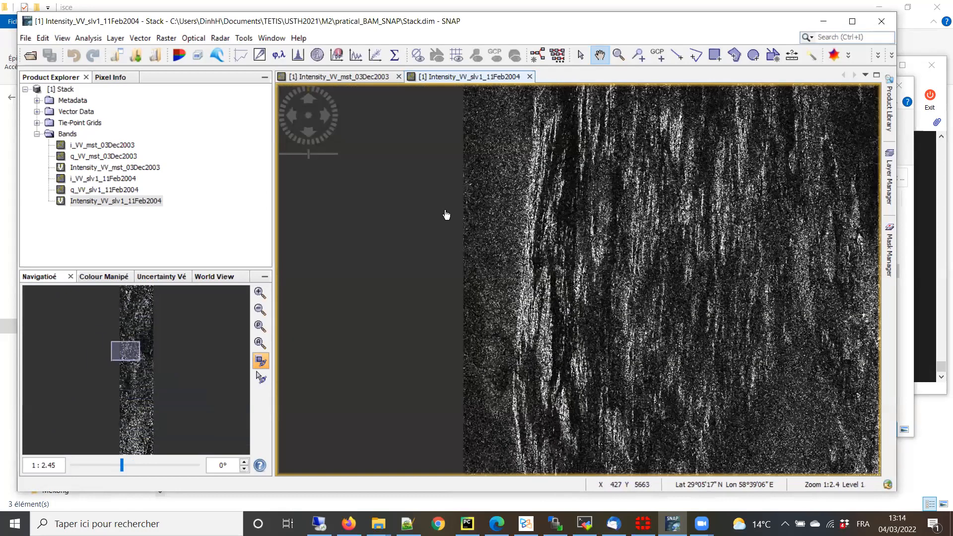
- Follow the bright left-edge ridges of the slave image down their length, magnifying them to 1:1.7
left_click_drag(605, 273, 535, 284)
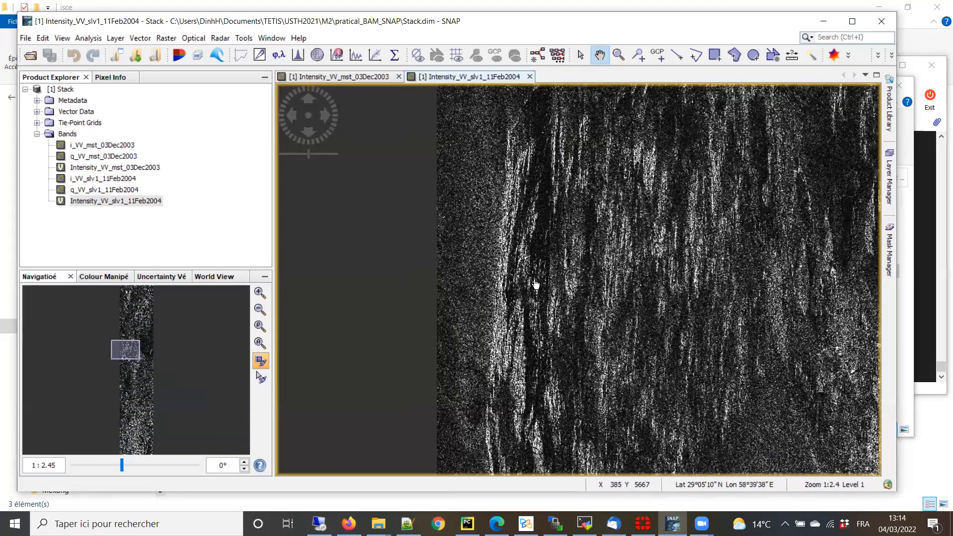
scroll(542, 286, "up", 1)
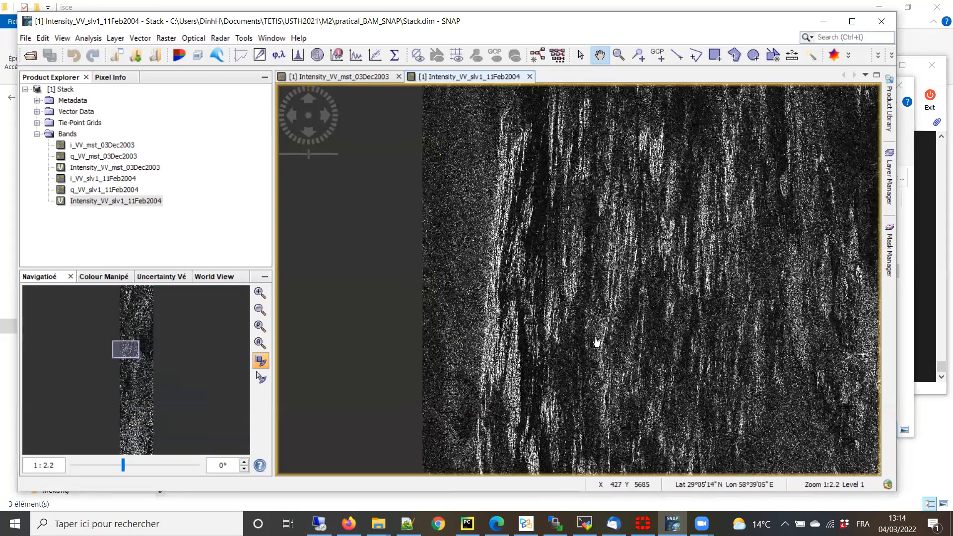
scroll(597, 342, "up", 1)
left_click_drag(572, 274, 546, 274)
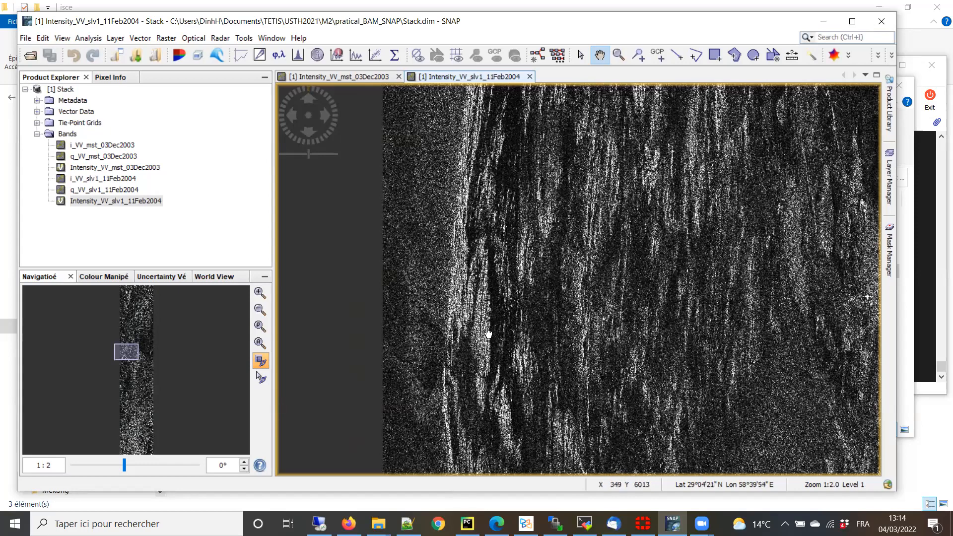
scroll(488, 333, "up", 1)
scroll(488, 333, "up", 1)
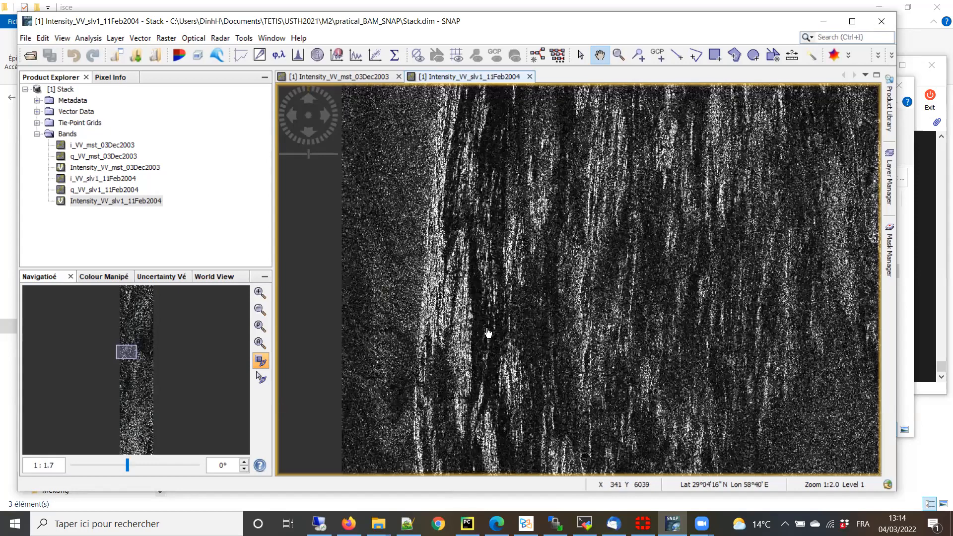
- Compare the left-edge ridges of the slave with the neighbouring terrain at 1:2.7, then inspect their lower part at 1:1.05
scroll(488, 333, "down", 2)
scroll(488, 333, "down", 4)
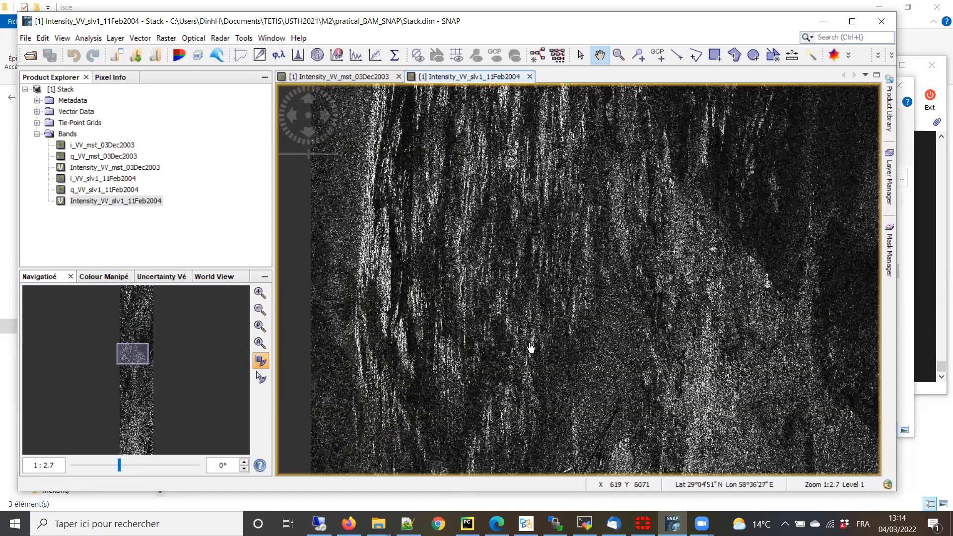
scroll(535, 351, "up", 2)
scroll(443, 396, "down", 2)
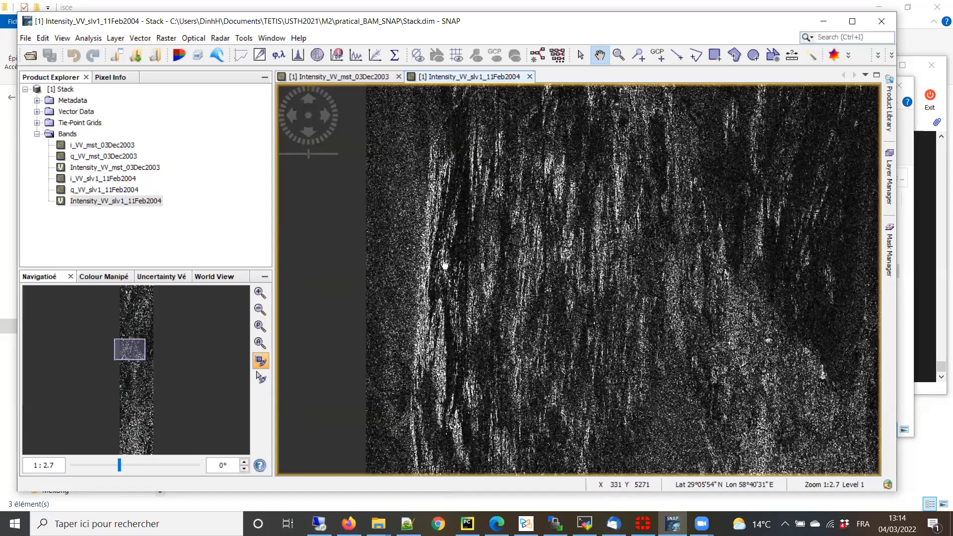
scroll(443, 264, "down", 2)
scroll(441, 270, "up", 5)
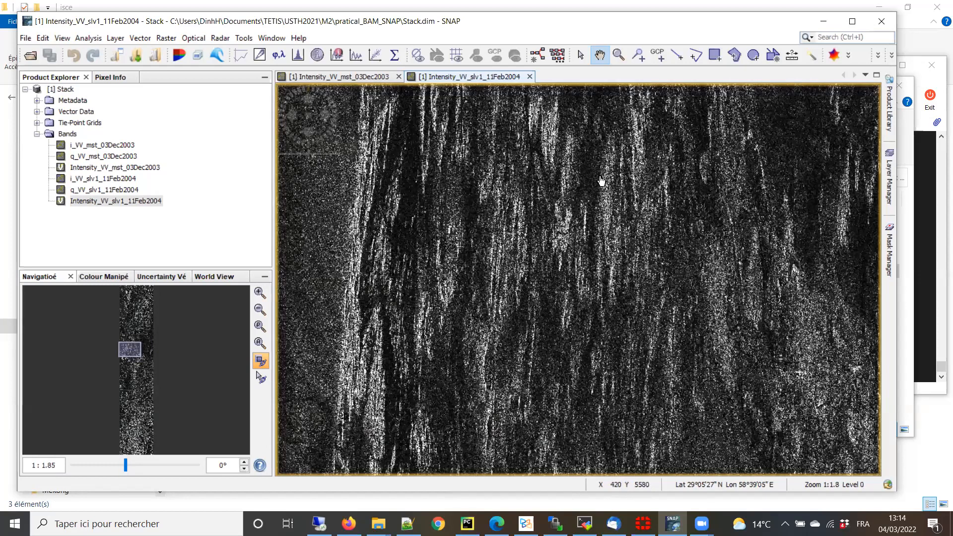
scroll(614, 173, "up", 2)
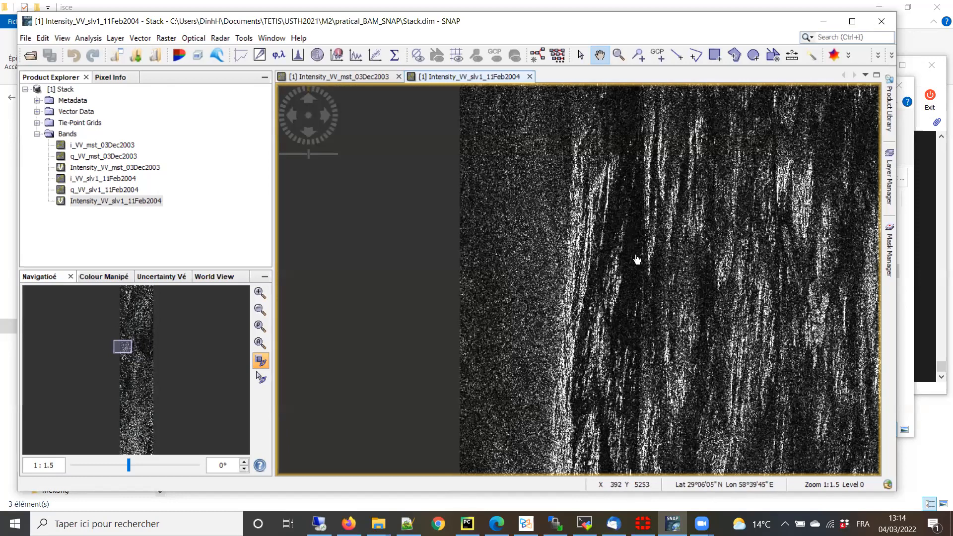
left_click_drag(616, 189, 580, 159)
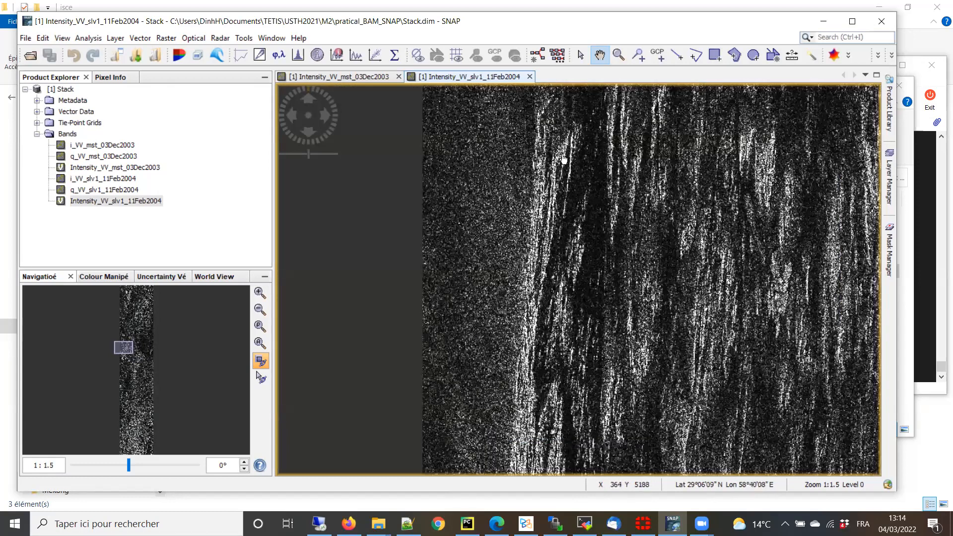
left_click_drag(534, 304, 486, 232)
scroll(496, 258, "up", 2)
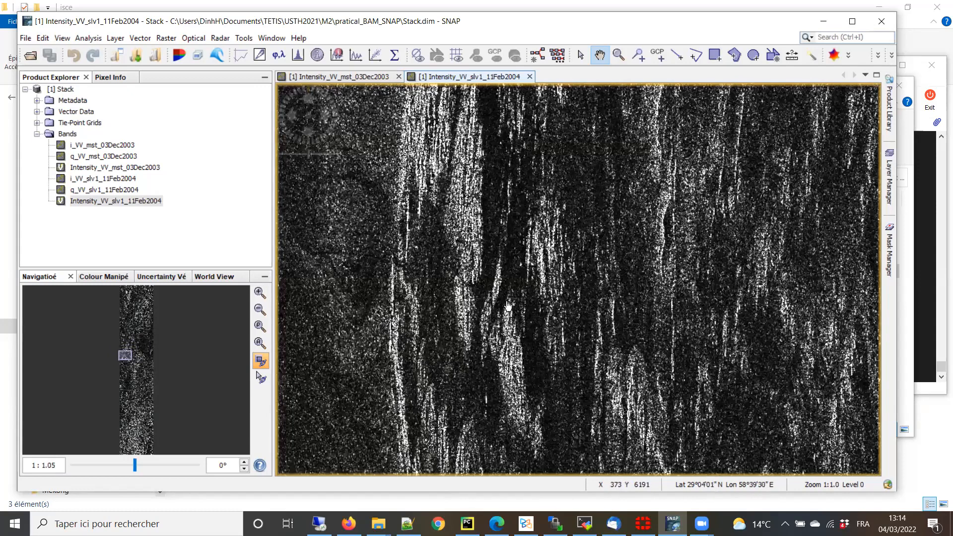
- Inspect the bright branching lines in the lower-right corner of the 11Feb2004 slave image at scales between 1:2.45 and 1:3.25
scroll(537, 353, "down", 6)
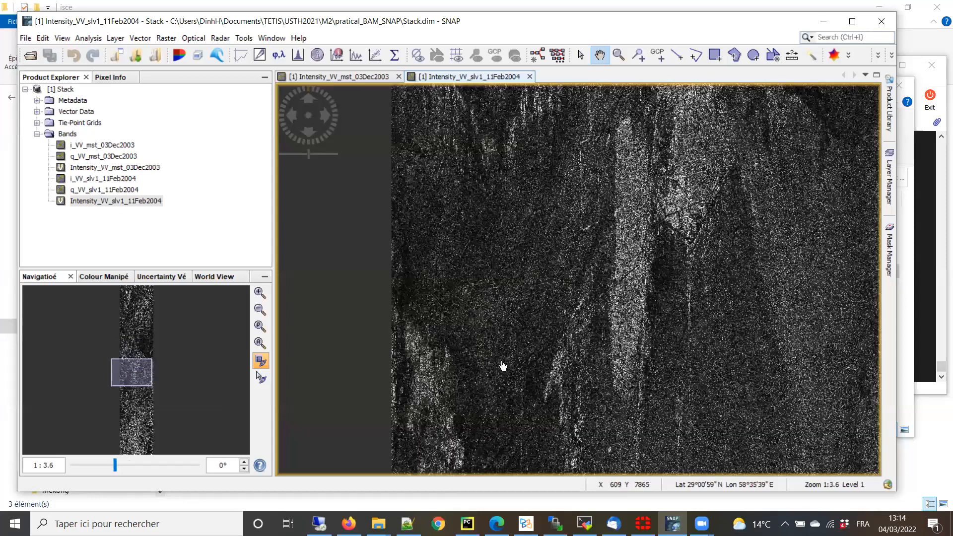
scroll(511, 404, "down", 4)
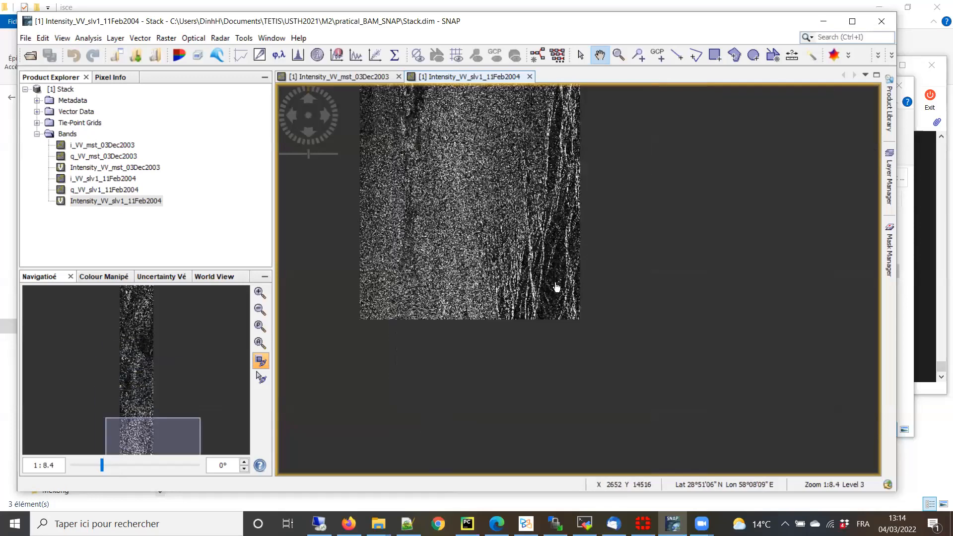
scroll(555, 284, "down", 3)
scroll(557, 285, "up", 7)
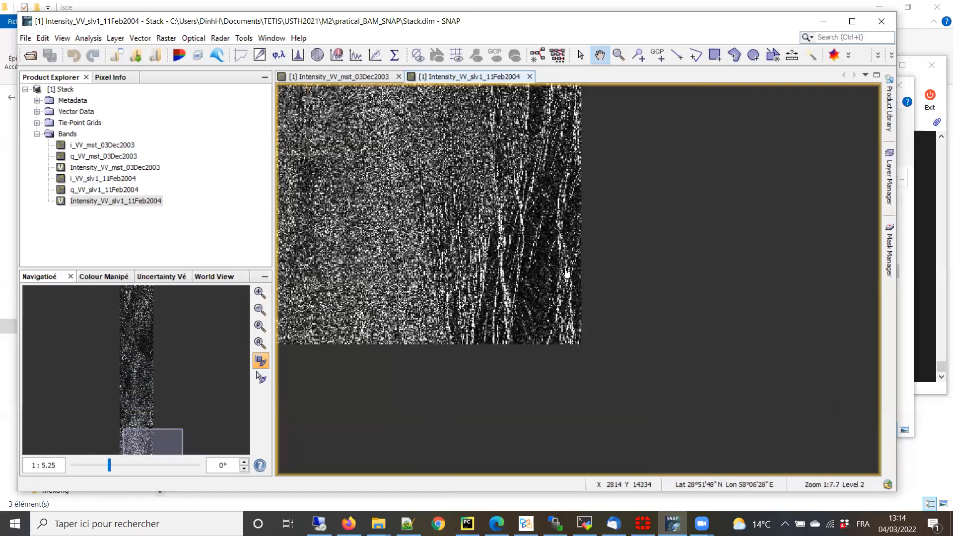
scroll(570, 299, "up", 2)
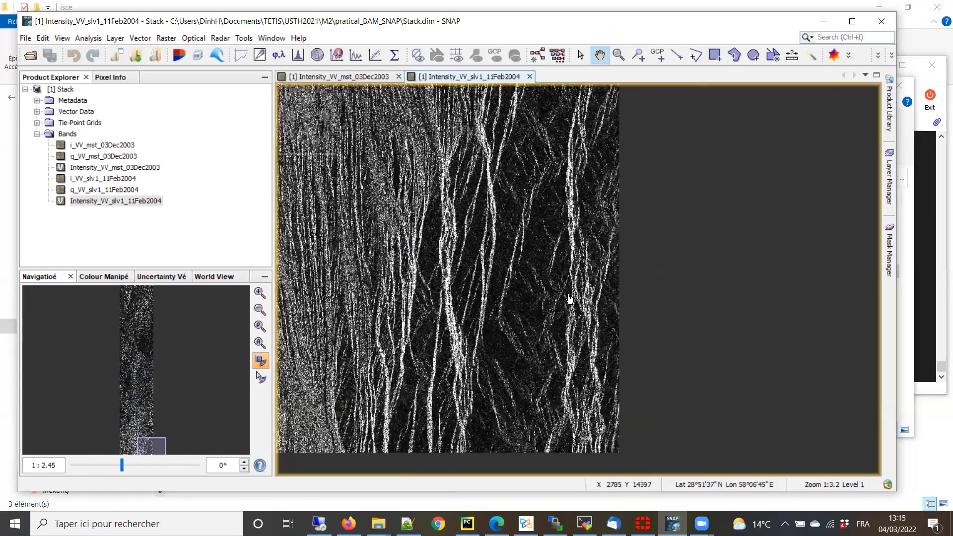
scroll(570, 299, "down", 2)
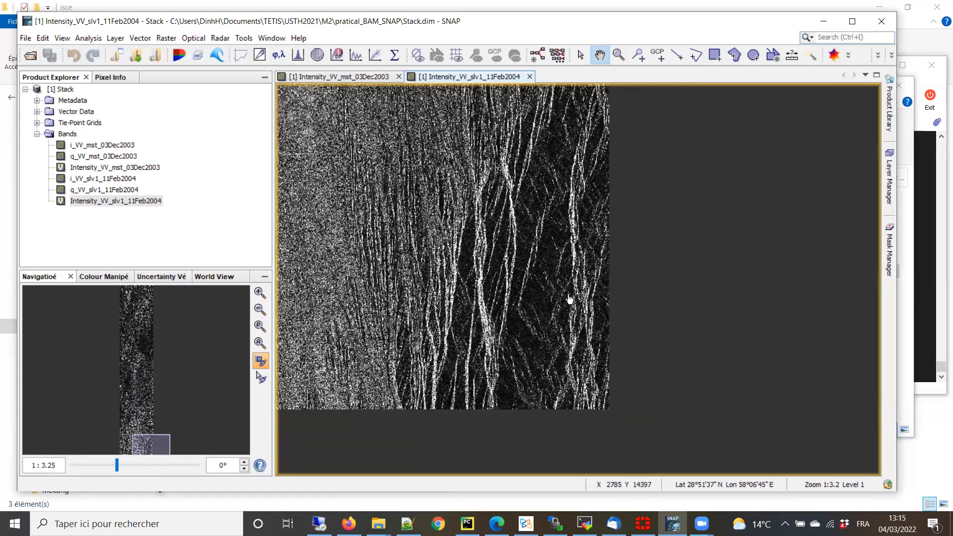
- Magnify the bright branching lines near the slave image's lower-right corner to 1:1.7, and compare them with the adjoining terrain at 1:4.3
scroll(570, 298, "up", 5)
scroll(612, 264, "up", 1)
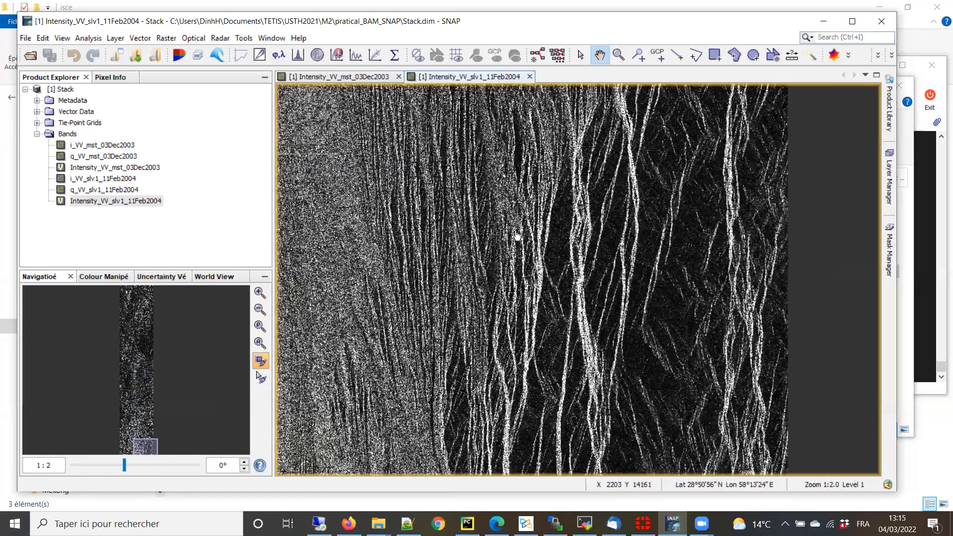
scroll(544, 174, "up", 1)
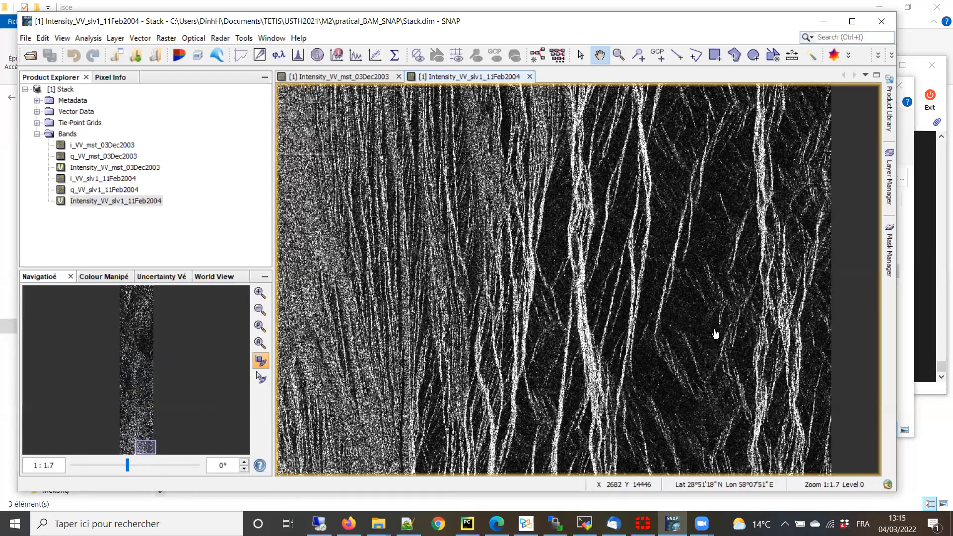
scroll(628, 319, "down", 1)
scroll(664, 309, "down", 1)
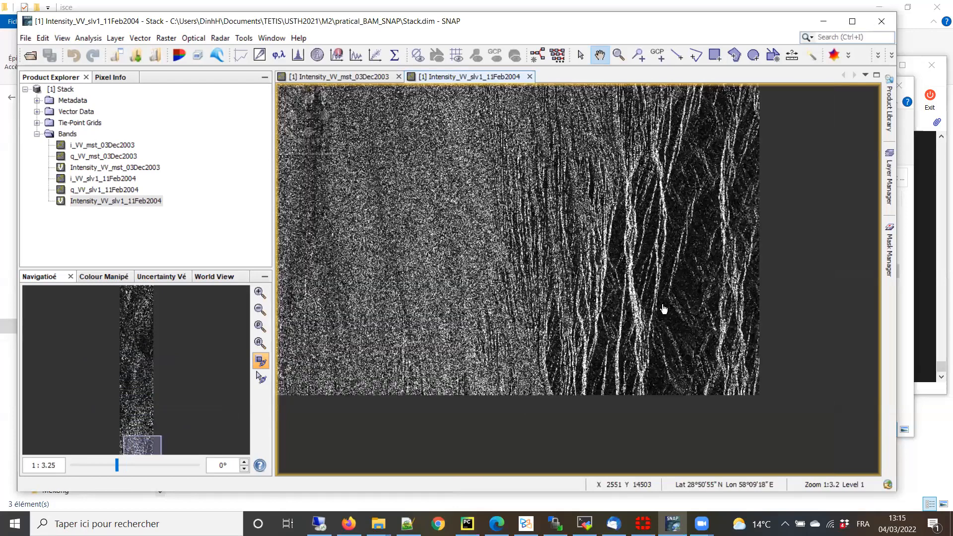
scroll(644, 271, "down", 2)
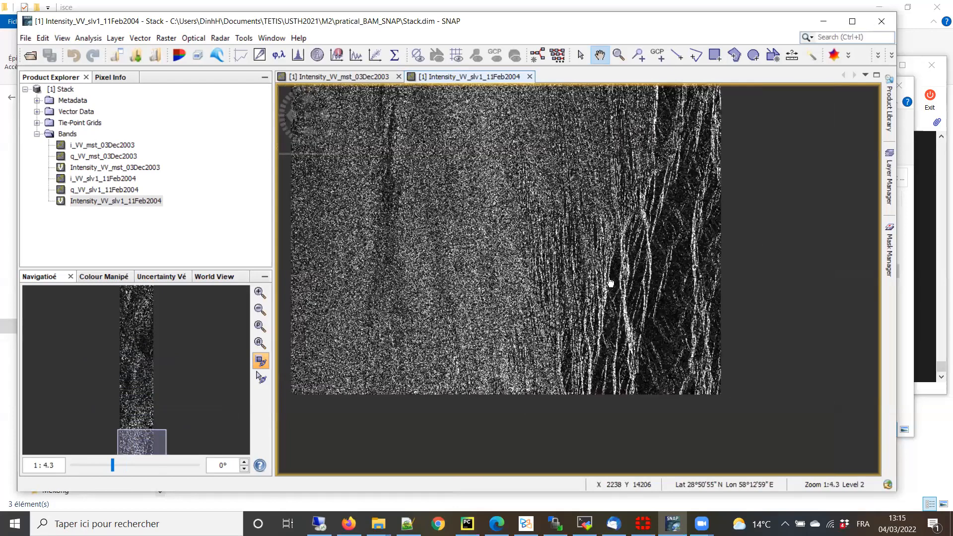
scroll(611, 283, "down", 1)
- Re-examine the transition from speckled terrain to bright branching lines in the lower slave image at scales between 1:3.6 and 1:2
scroll(610, 283, "up", 2)
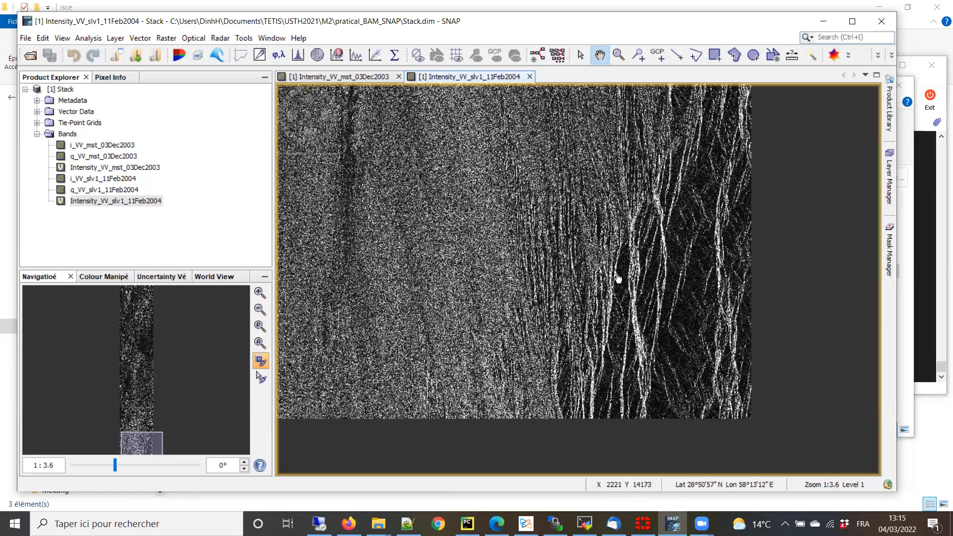
scroll(618, 278, "up", 1)
scroll(611, 282, "down", 1)
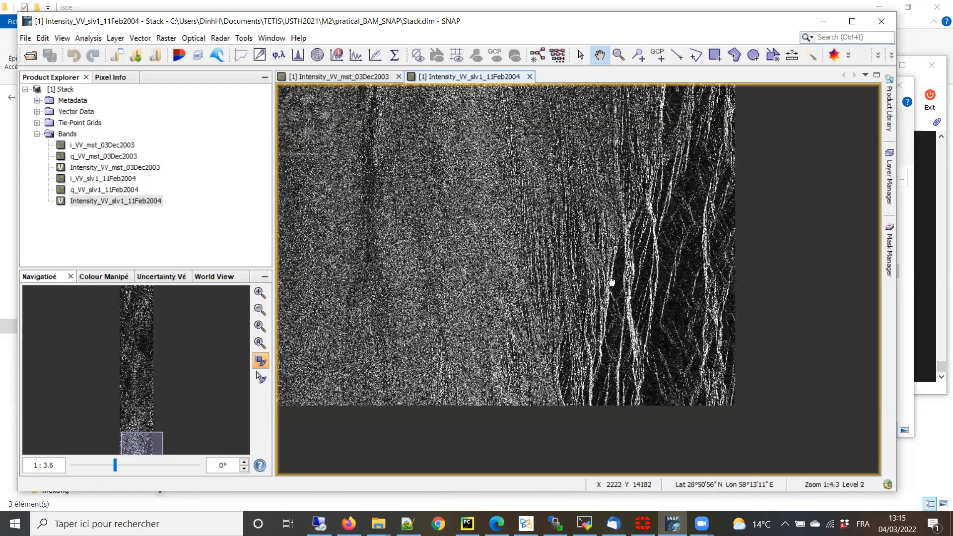
scroll(625, 282, "up", 2)
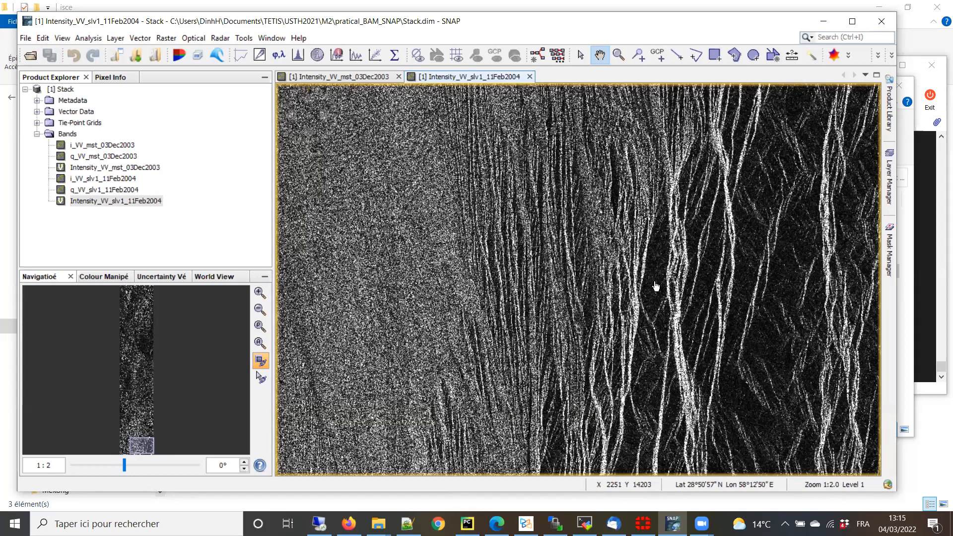
scroll(654, 288, "down", 1)
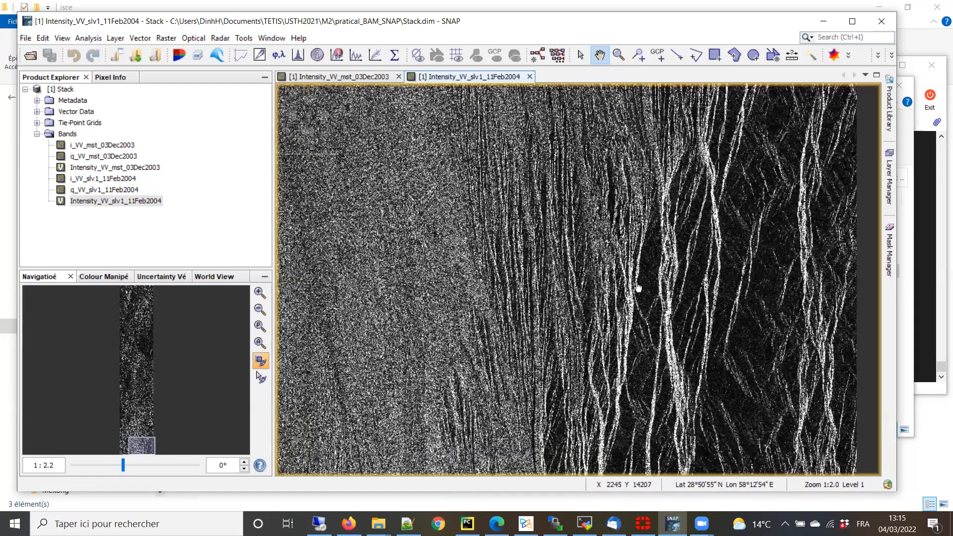
scroll(522, 394, "down", 1)
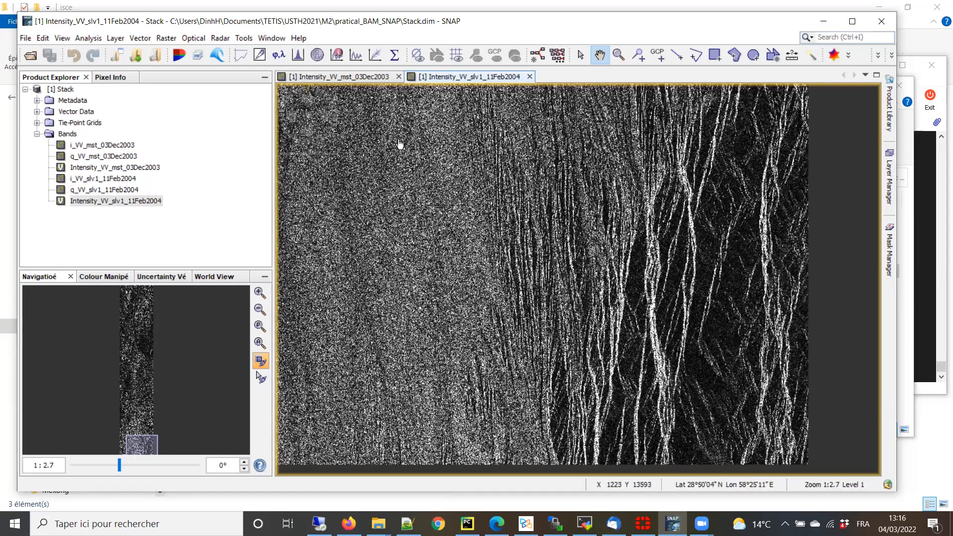
- Compare the branching lines with the speckled plain beside them at 1:2.7, and magnify the plain to 1.2:1
left_click_drag(445, 258, 452, 319)
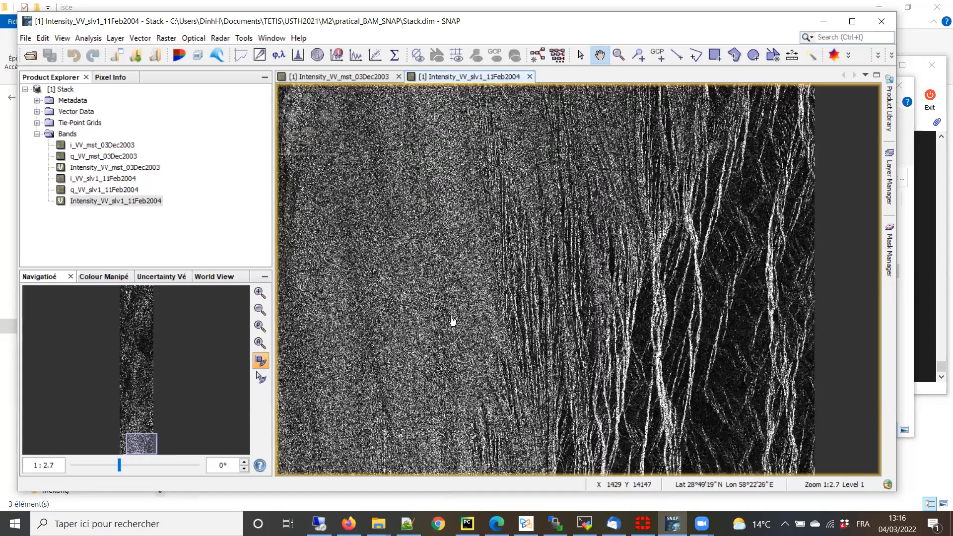
left_click_drag(483, 237, 413, 236)
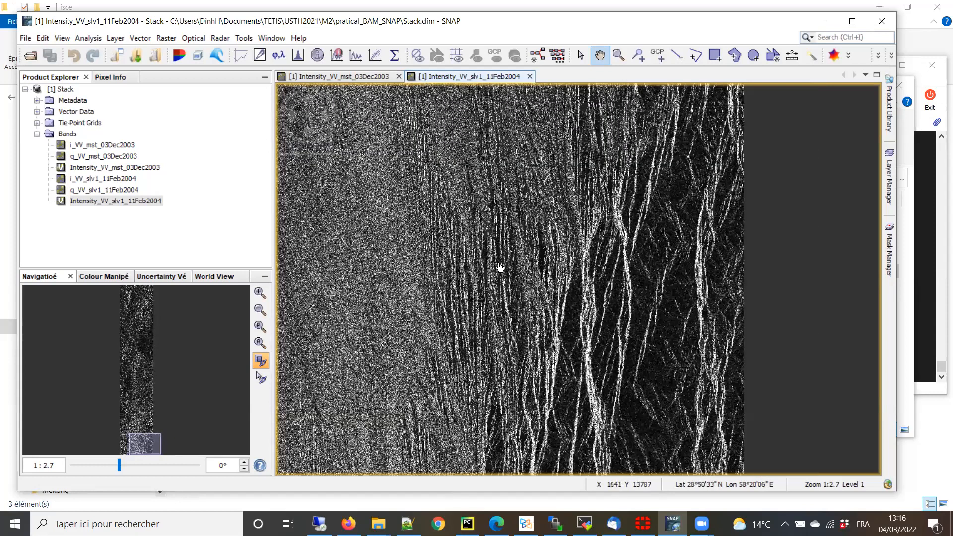
left_click_drag(496, 314, 476, 257)
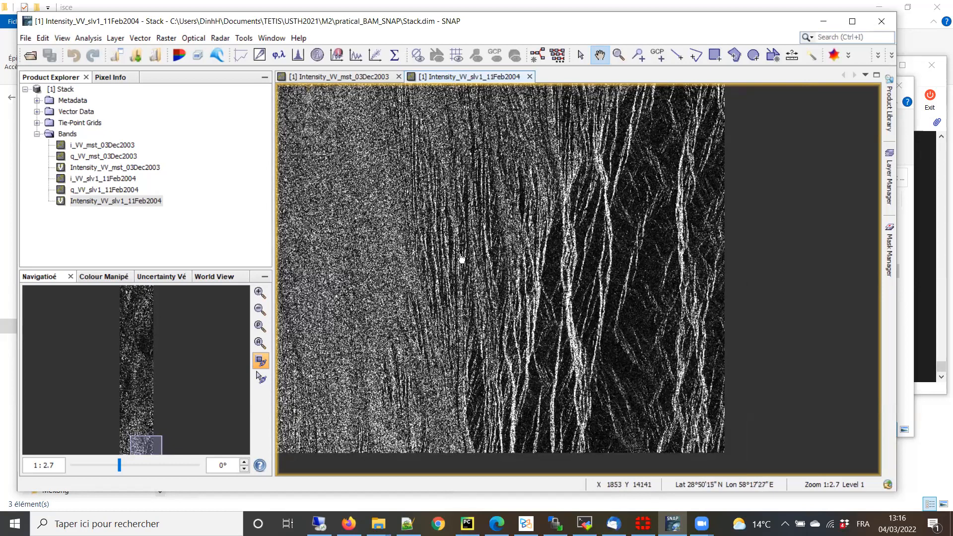
left_click_drag(410, 286, 498, 309)
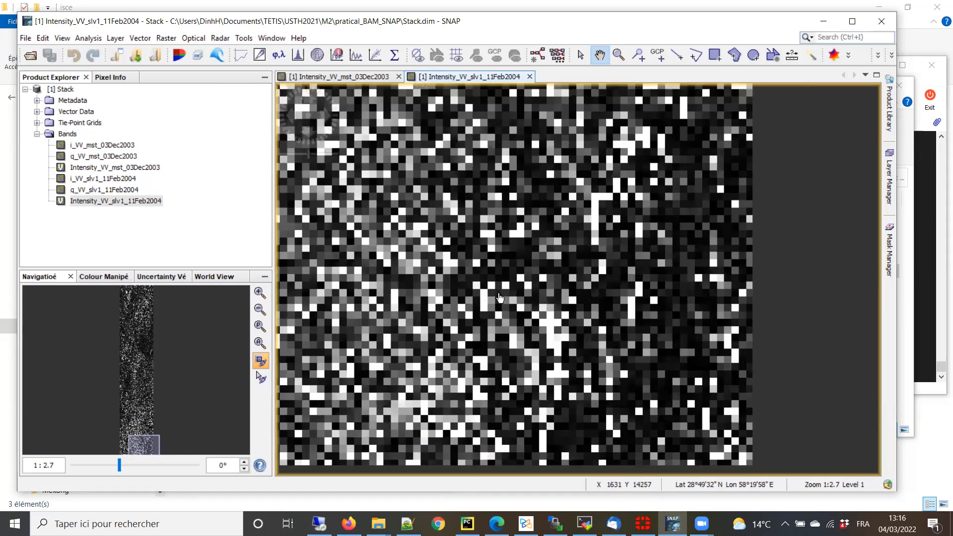
left_click_drag(366, 217, 560, 276)
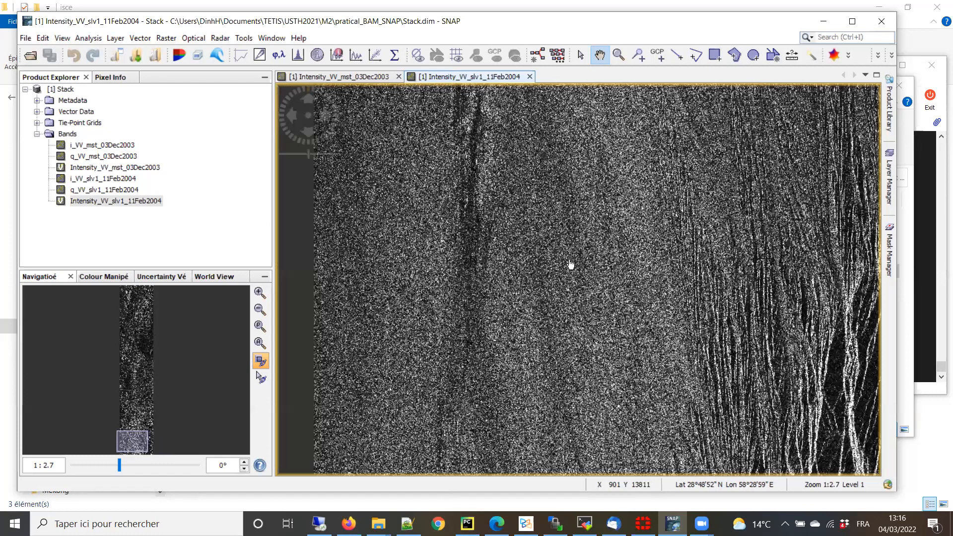
scroll(571, 265, "up", 3)
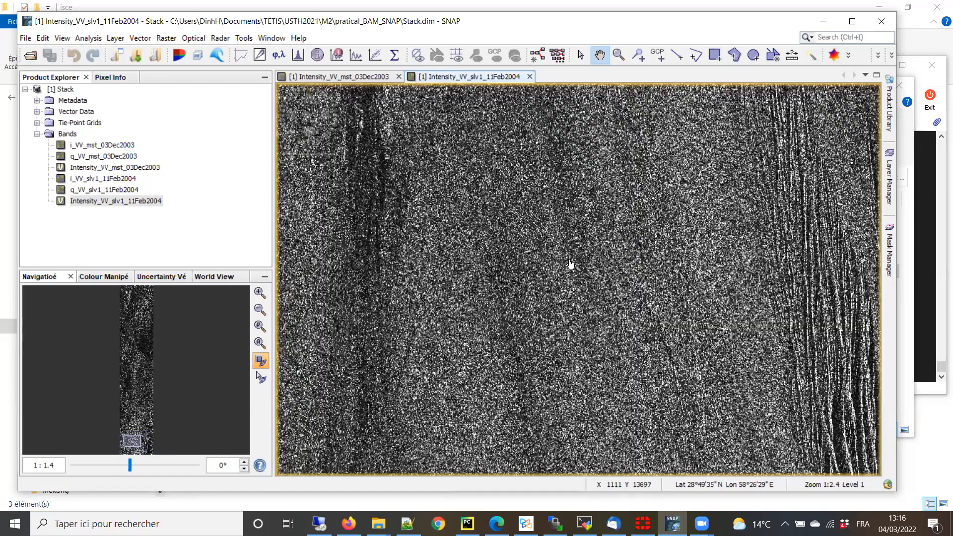
scroll(572, 267, "up", 2)
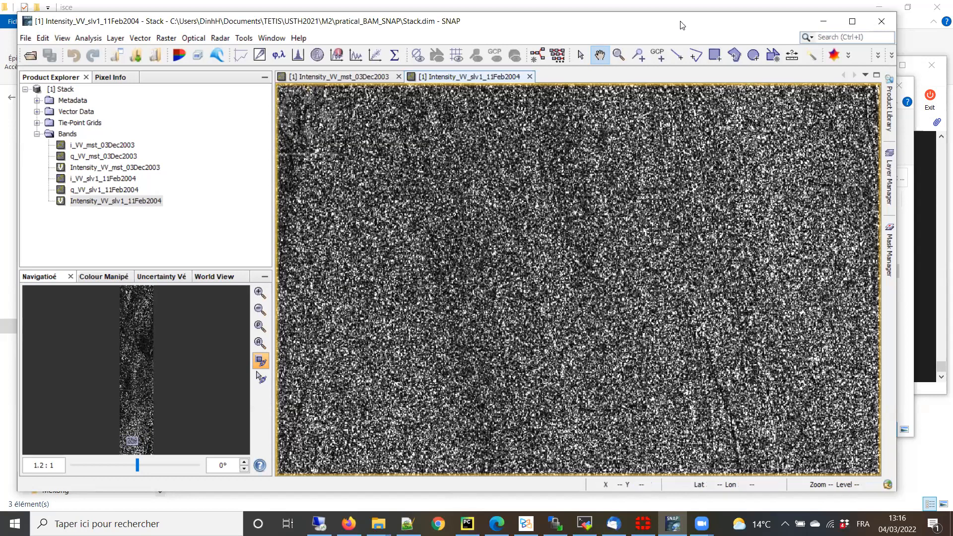
- Shift the program window slightly up and left, and survey the lower half of the slave swath at 1:5.25 and 1:9.3
left_click_drag(683, 25, 665, 17)
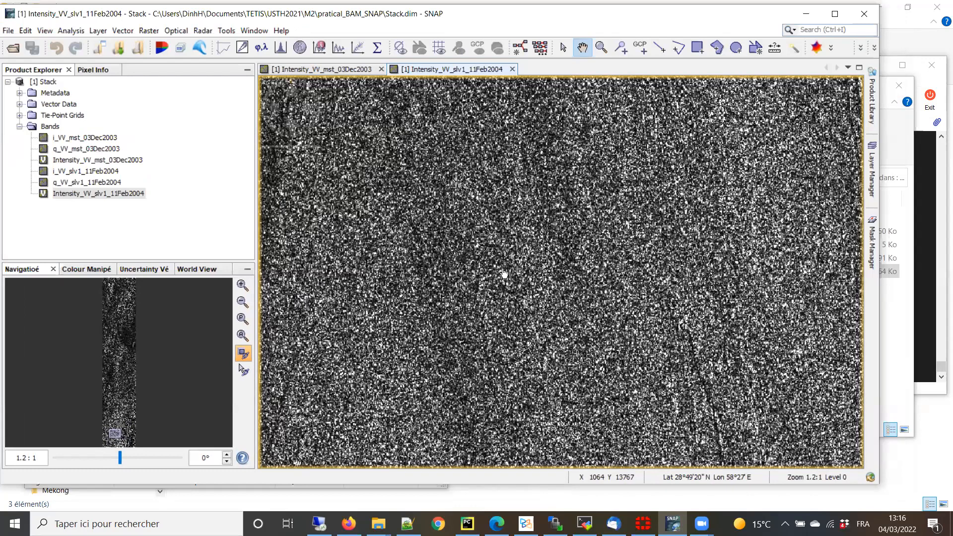
scroll(504, 273, "down", 5)
scroll(512, 288, "down", 3)
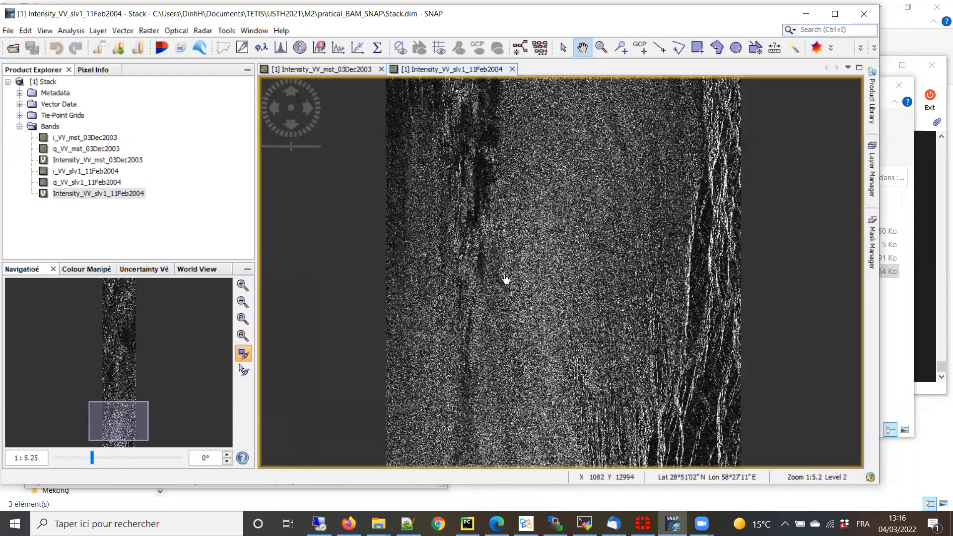
left_click_drag(524, 185, 493, 331)
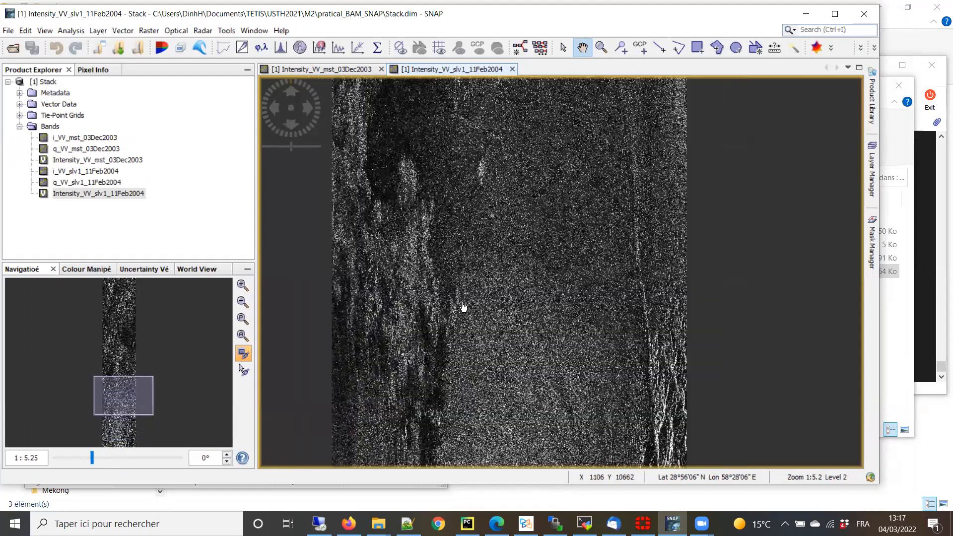
scroll(463, 306, "down", 1)
scroll(496, 304, "down", 3)
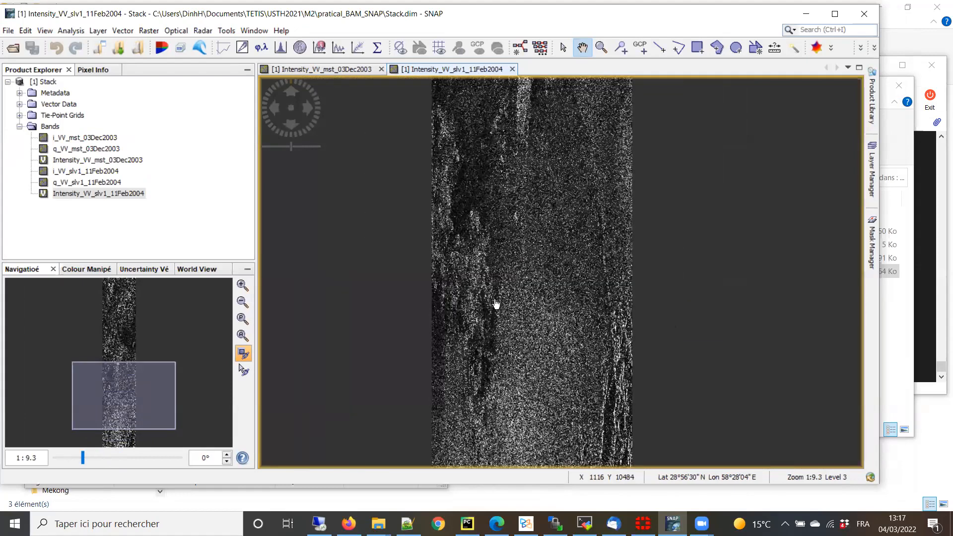
- Inspect the bright elongated patch in the middle of the slave swath at 1:3.25, and view its surroundings at 1:7
scroll(445, 206, "up", 5)
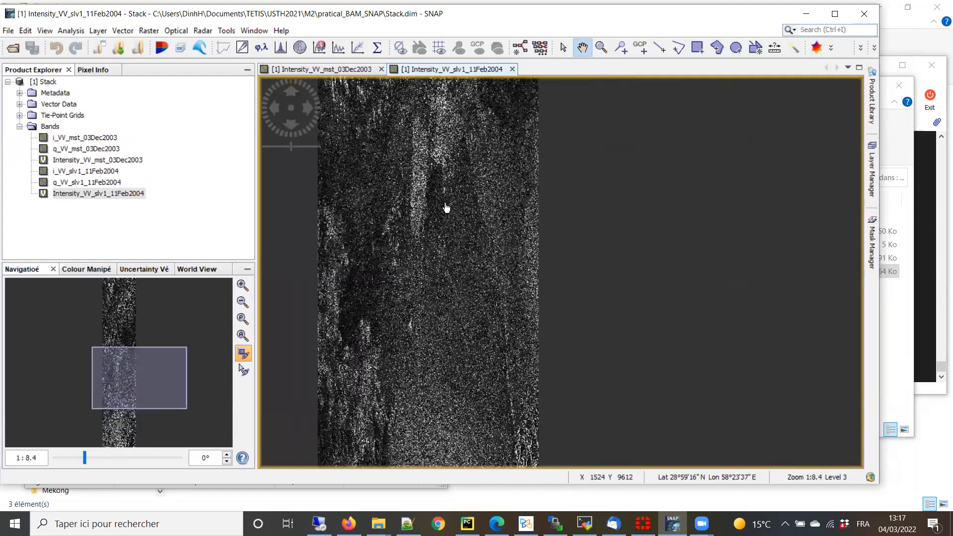
left_click_drag(436, 265, 810, 390)
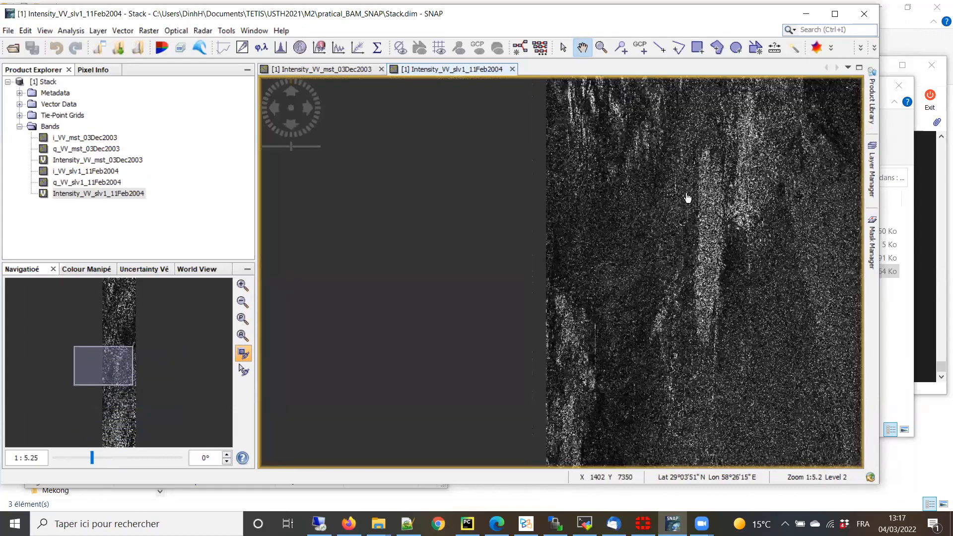
left_click_drag(687, 198, 537, 330)
scroll(480, 193, "up", 5)
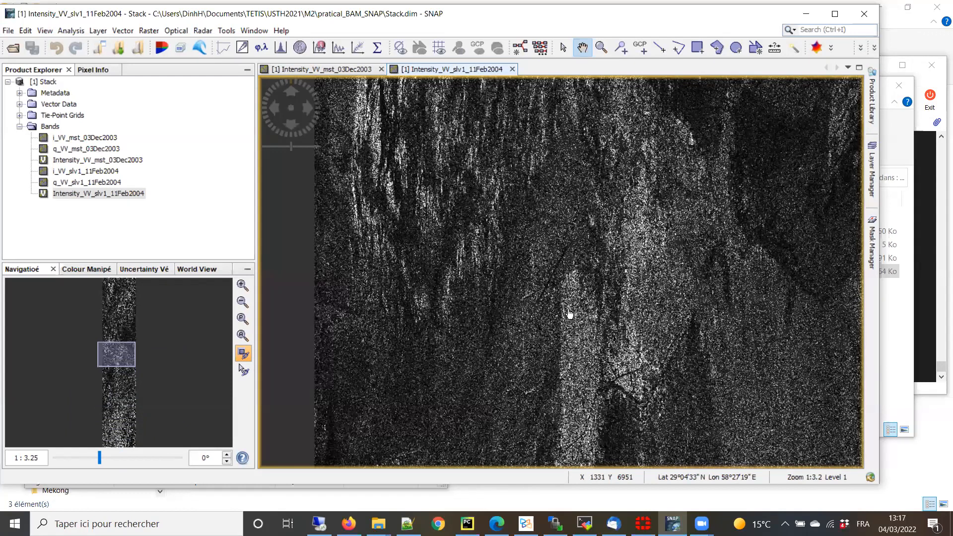
scroll(569, 314, "down", 3)
scroll(502, 313, "down", 1)
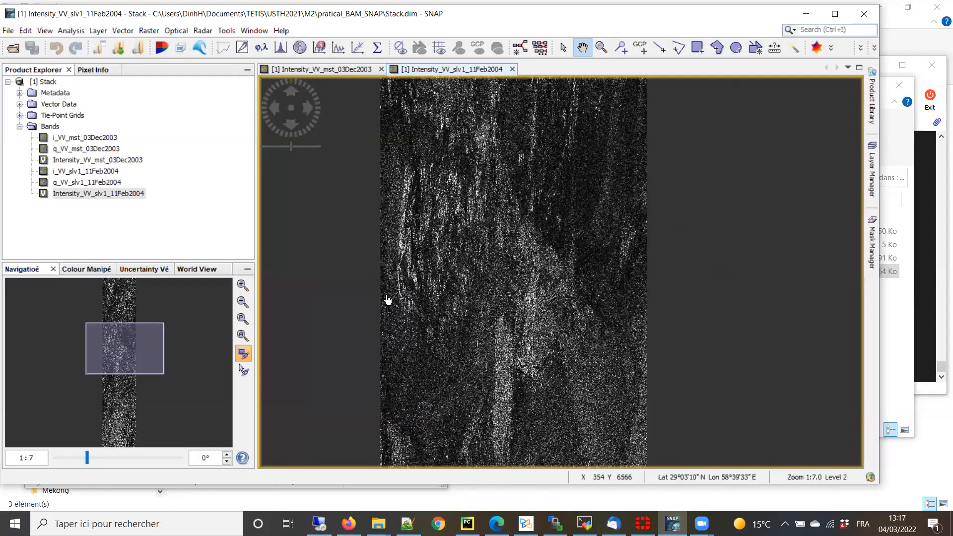
- Survey the slave swath at 1:7 from the bright elongated patch to the terrain above it and back
left_click_drag(434, 345, 439, 330)
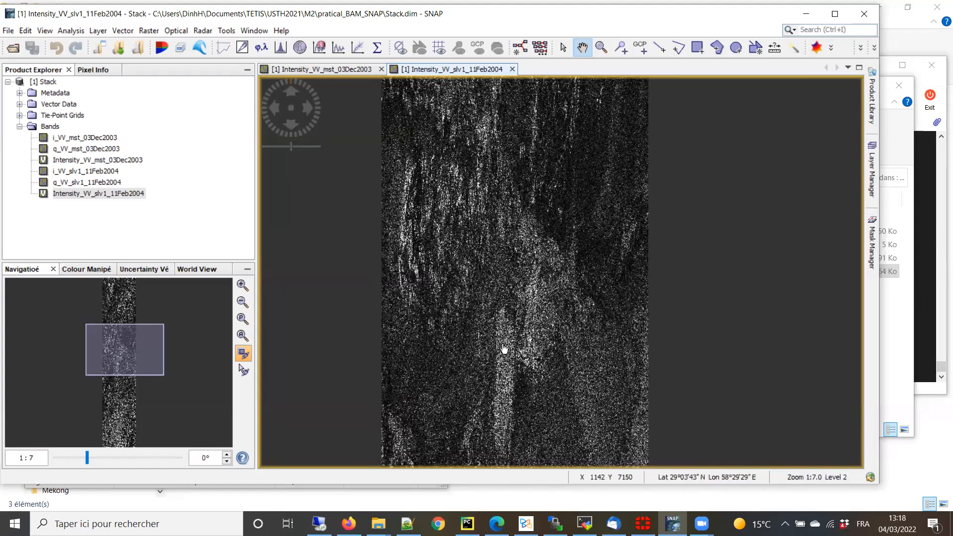
left_click_drag(439, 303, 434, 335)
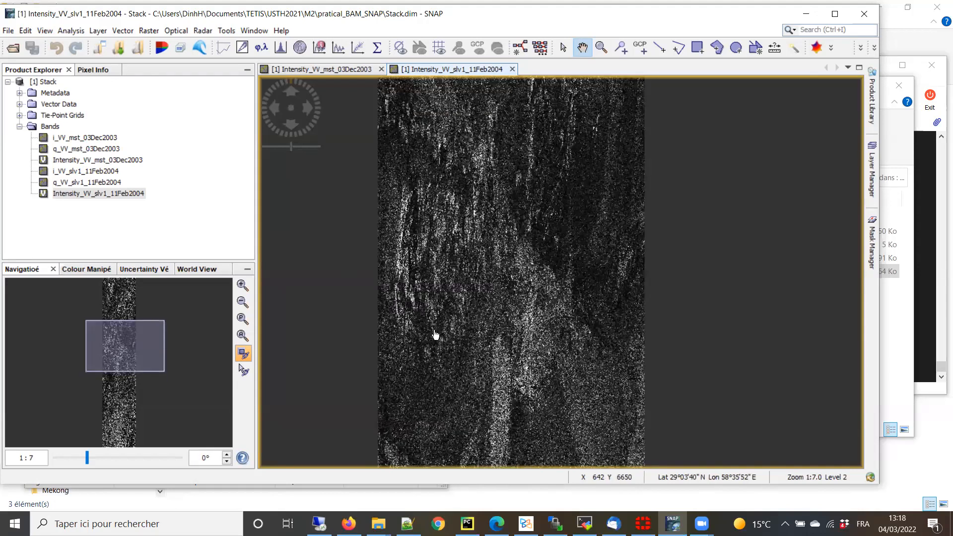
left_click_drag(432, 215, 438, 320)
left_click_drag(440, 180, 428, 305)
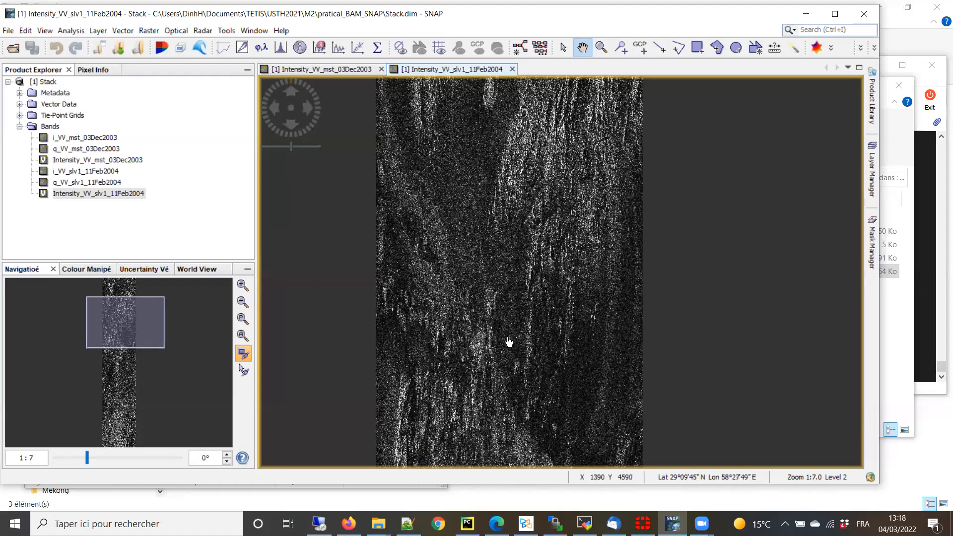
left_click_drag(509, 342, 464, 275)
left_click_drag(471, 352, 482, 275)
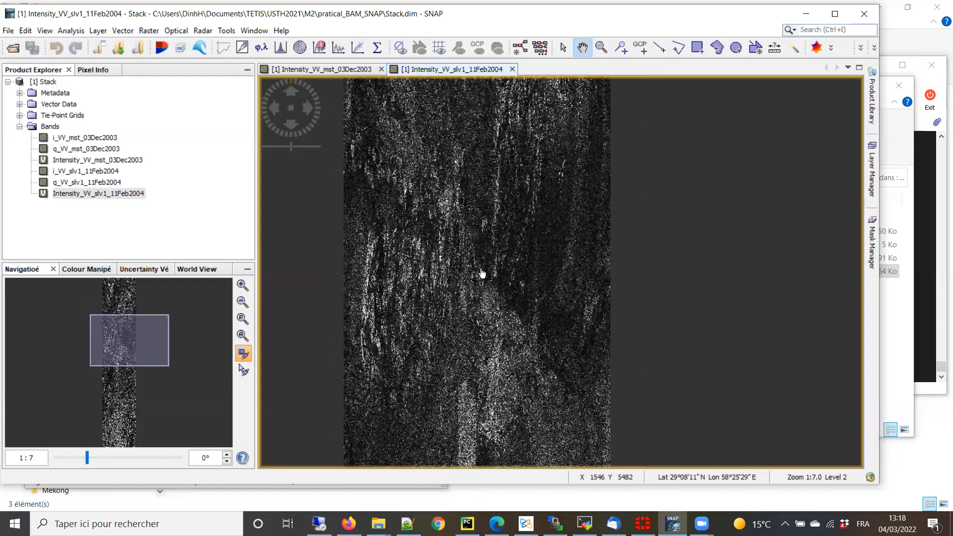
- Magnify the bright ridges along the left edge of the mid-upper slave swath to 1:1.4
scroll(492, 328, "up", 3)
scroll(541, 308, "up", 4)
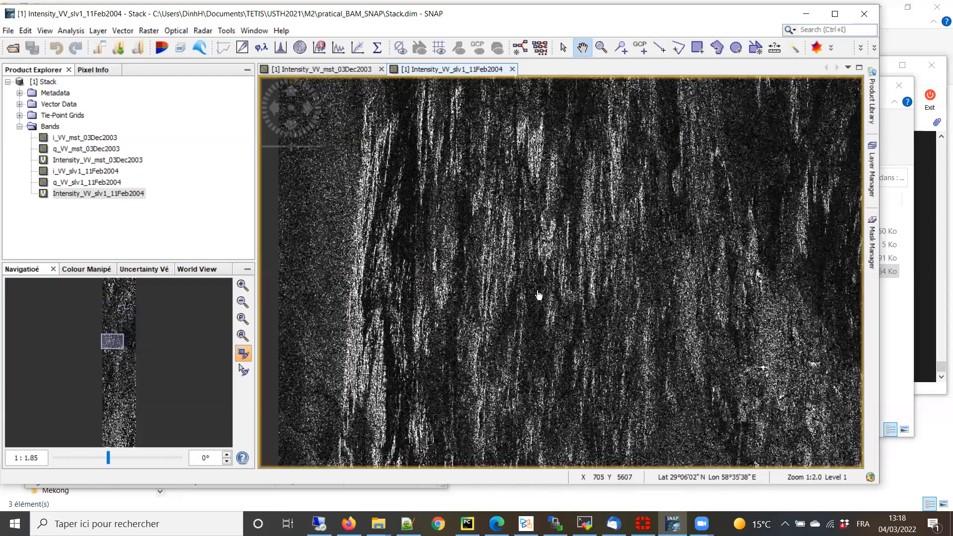
scroll(479, 236, "up", 1)
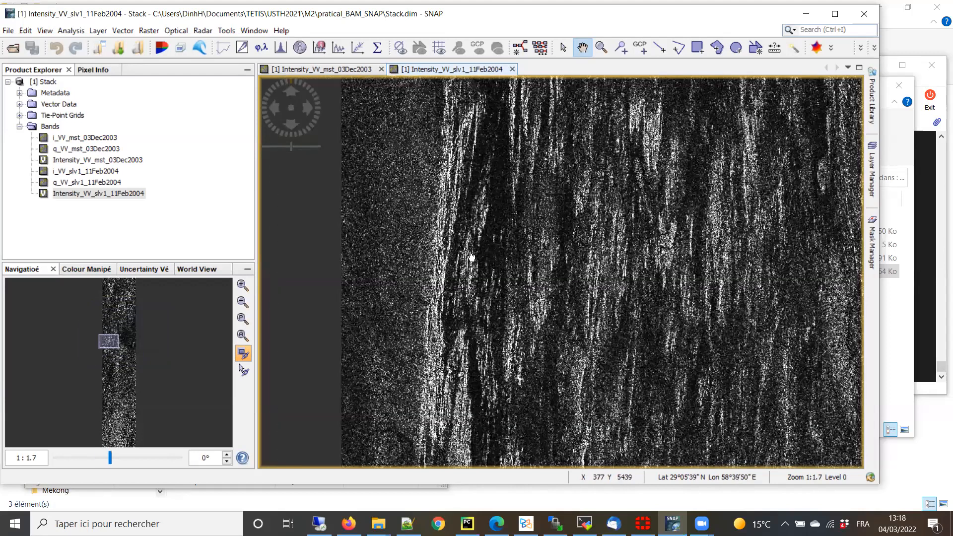
scroll(471, 256, "up", 1)
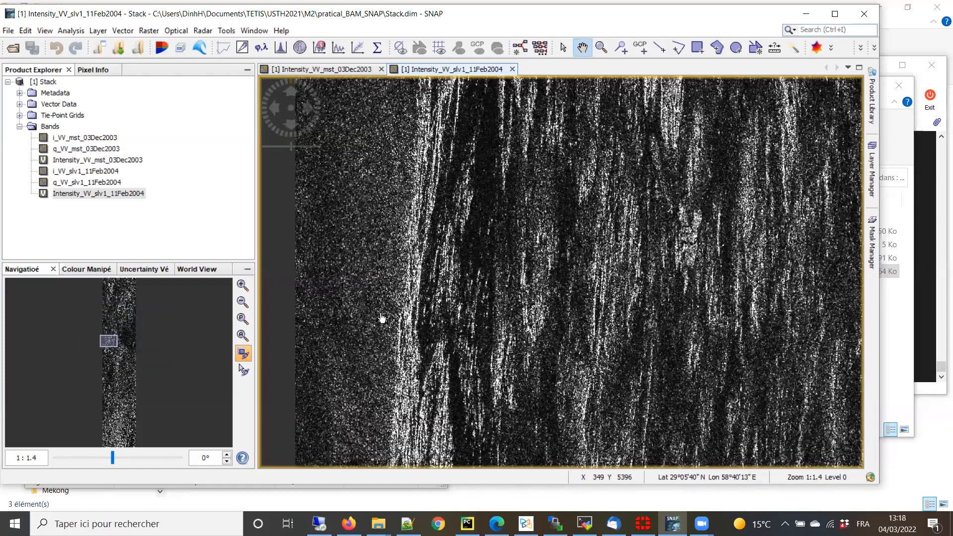
- Follow the ridges from the left edge towards the swath's interior, and inspect them at 1:1 pixel size and at 1.2:1
left_click_drag(382, 318, 380, 399)
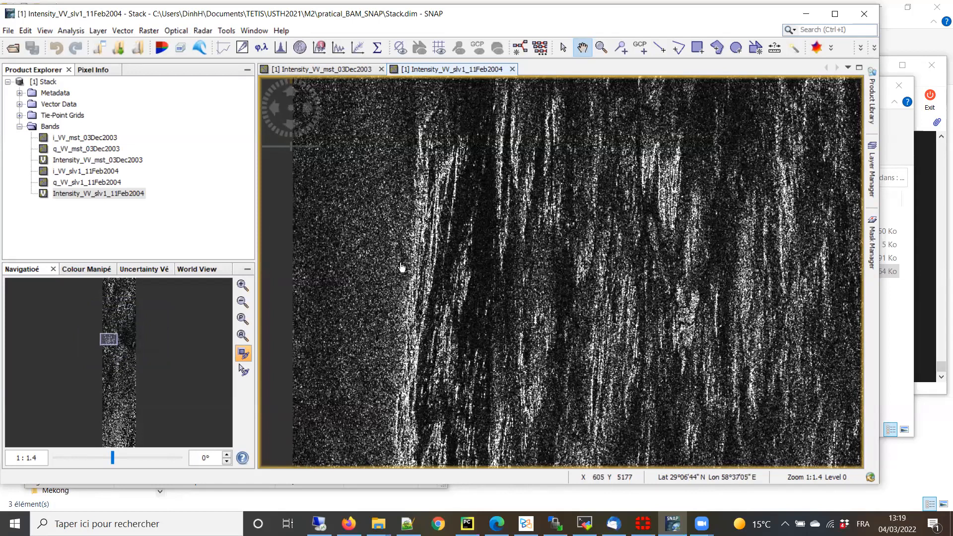
left_click_drag(507, 199, 385, 249)
left_click_drag(438, 197, 365, 242)
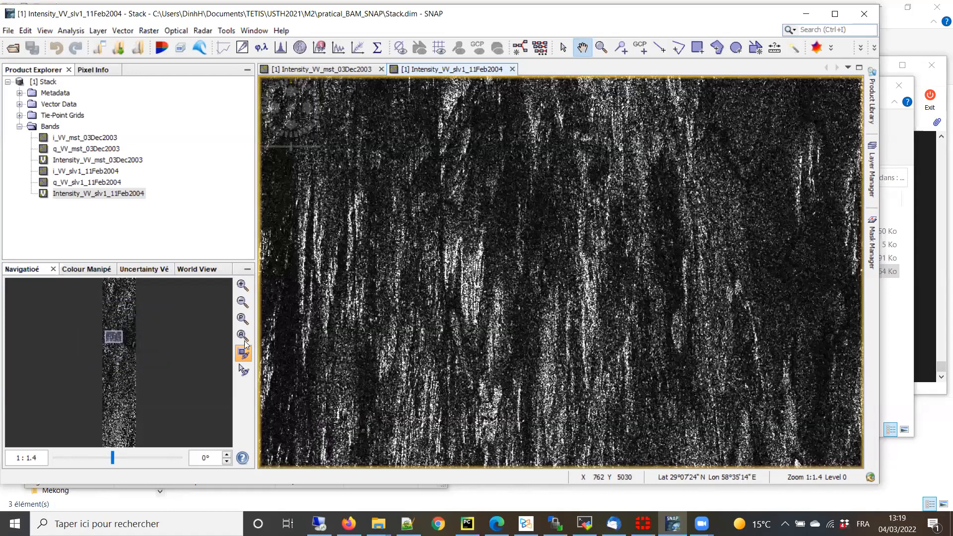
left_click(244, 319)
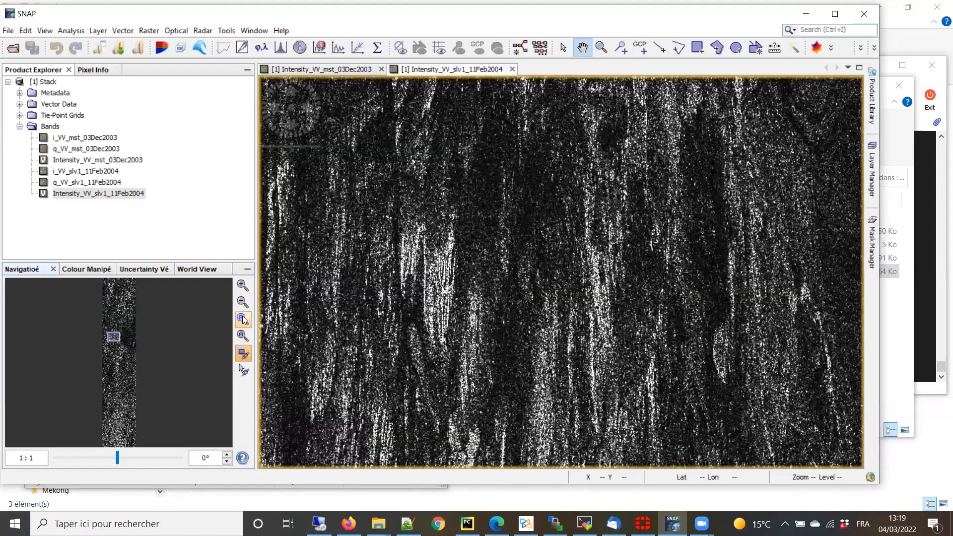
left_click(242, 284)
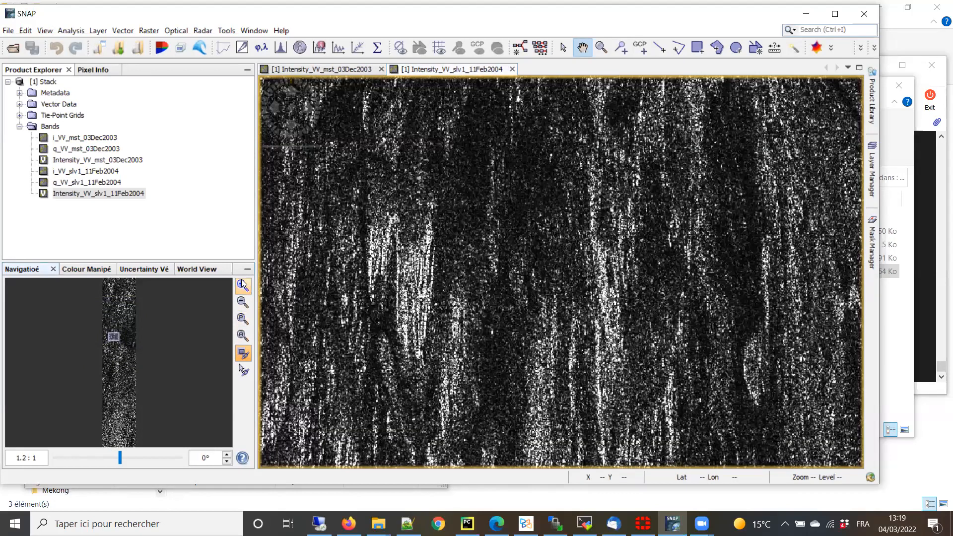
- Magnify the slave image to 31.95:1 and compare its bright vertical pixel group around X 1027, Y 5197 with the master image
left_click(242, 281)
left_click(241, 281)
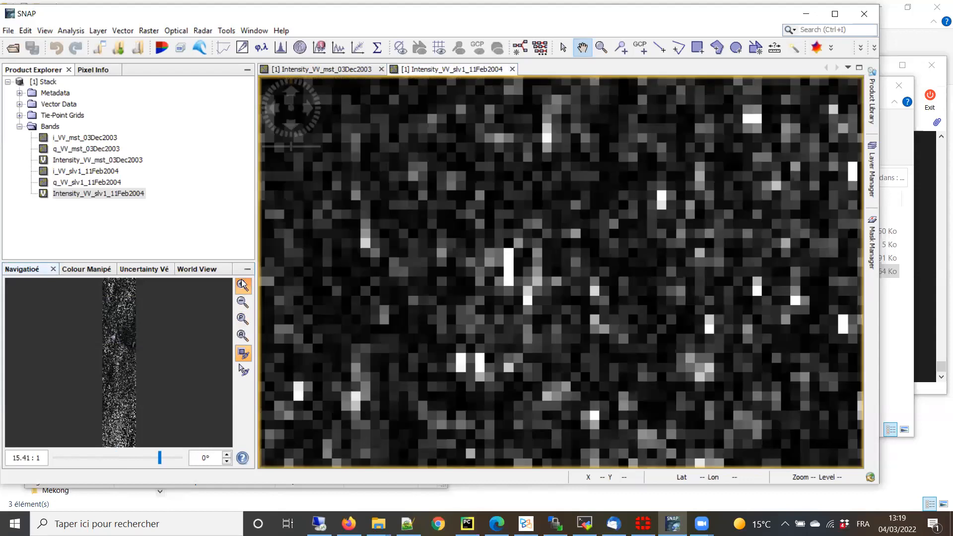
left_click(242, 281)
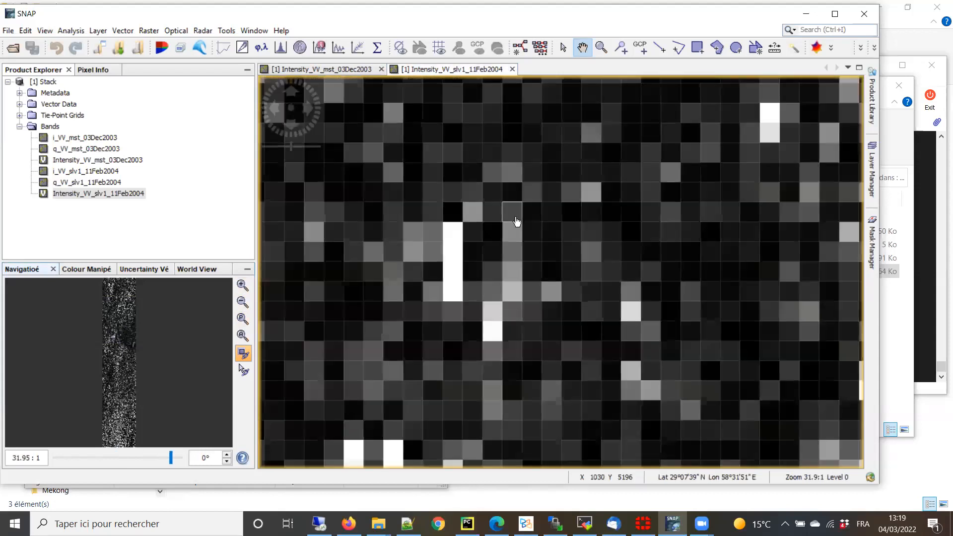
left_click(310, 70)
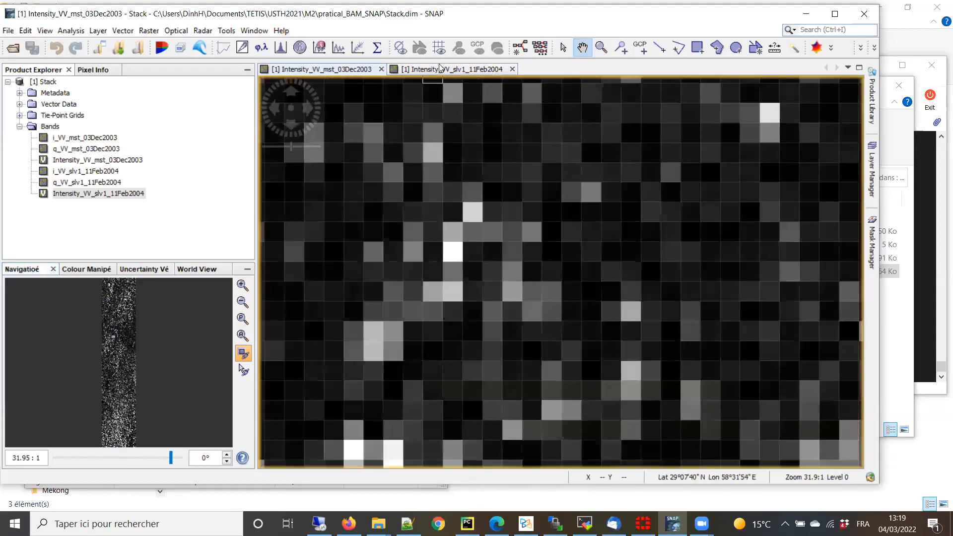
left_click(467, 69)
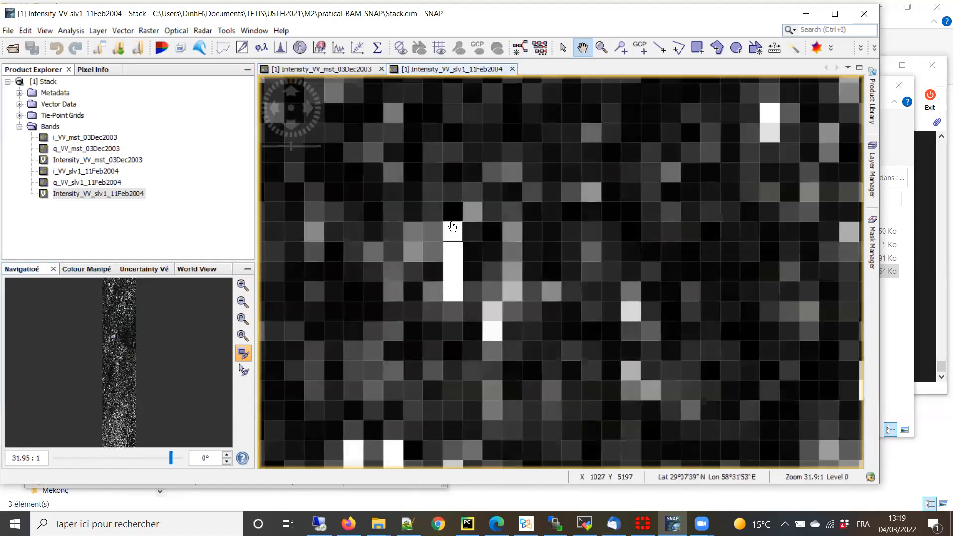
left_click(338, 69)
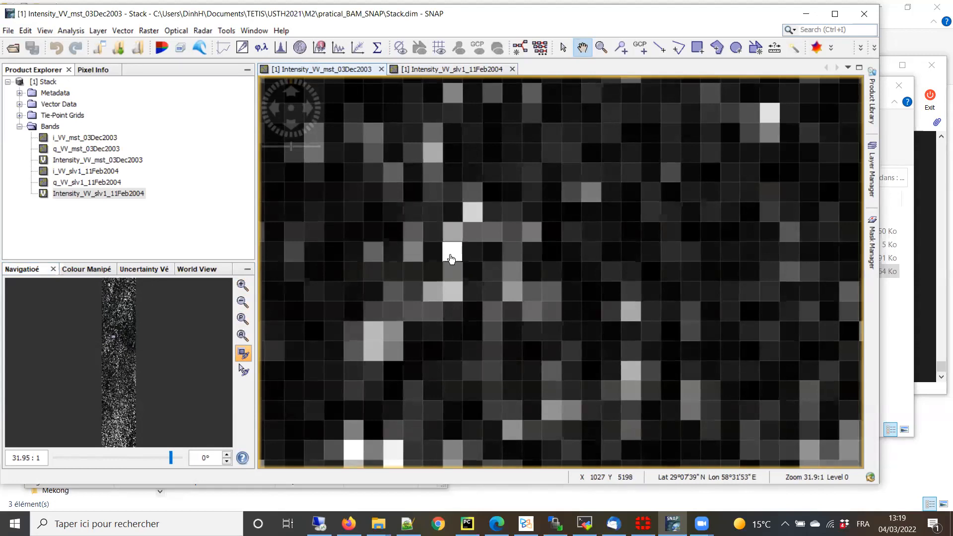
left_click(438, 69)
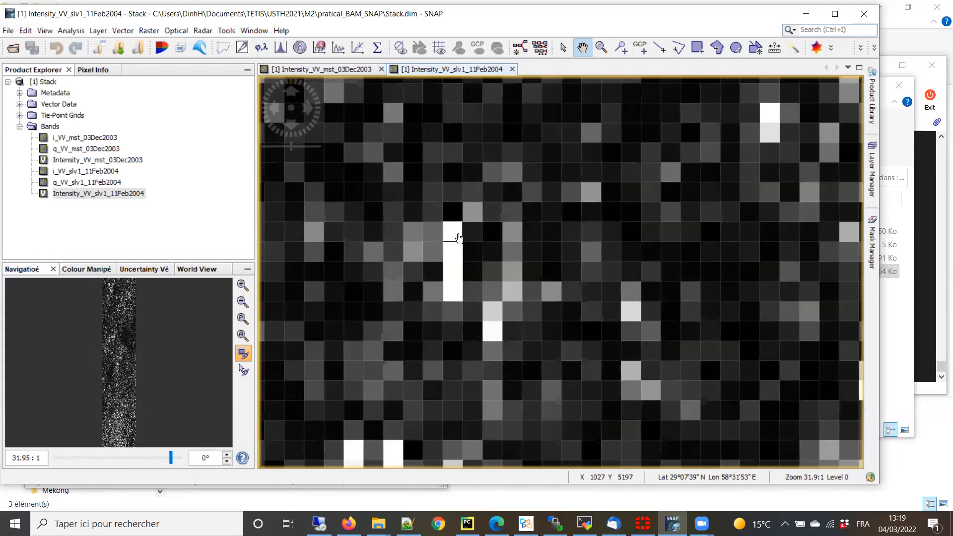
- Alternate between the master and slave intensity images at 31.95:1 to compare their overall pixel patterns
left_click(329, 70)
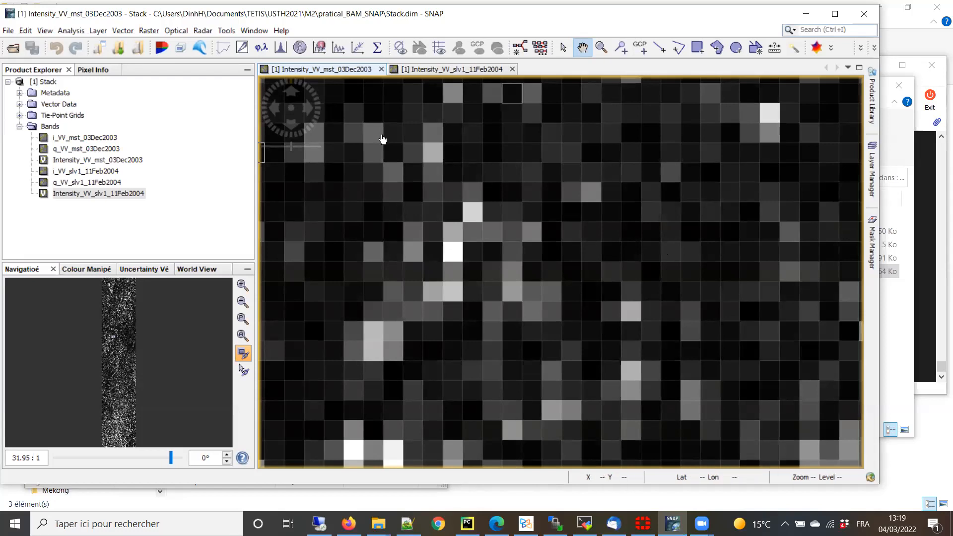
left_click(441, 72)
left_click(351, 73)
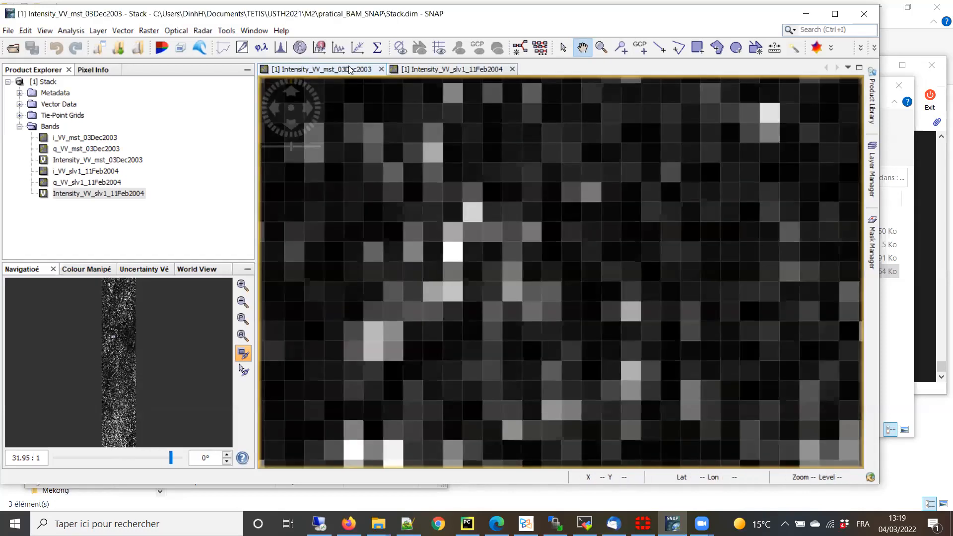
left_click(449, 72)
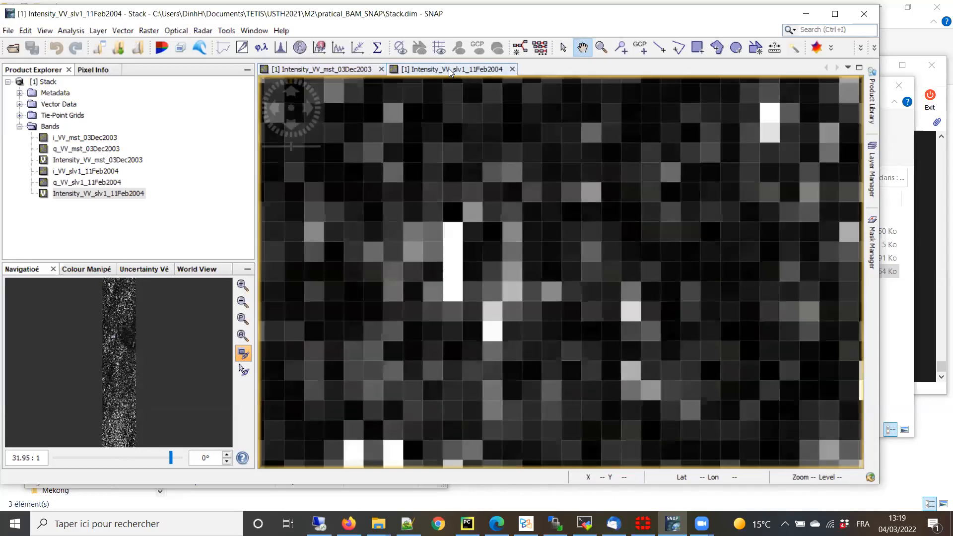
left_click(344, 70)
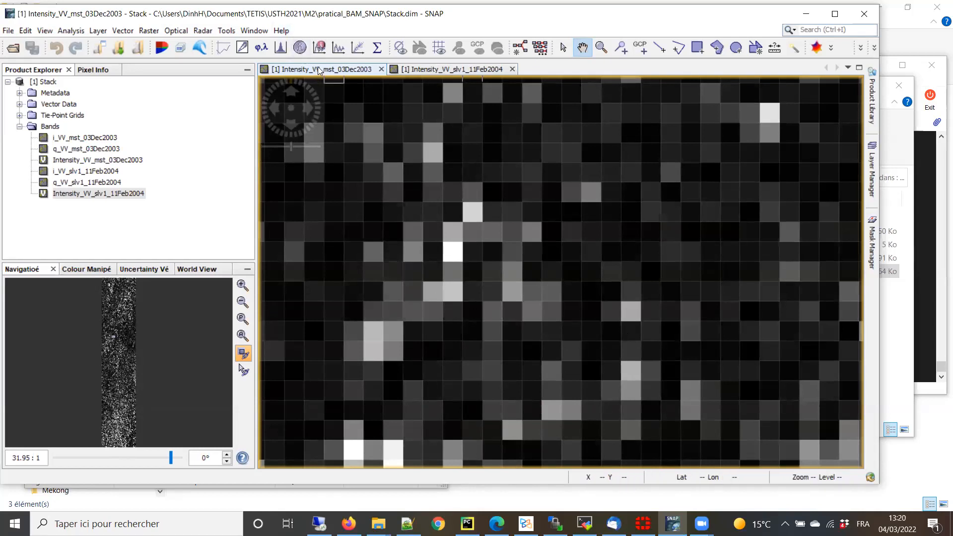
left_click(446, 72)
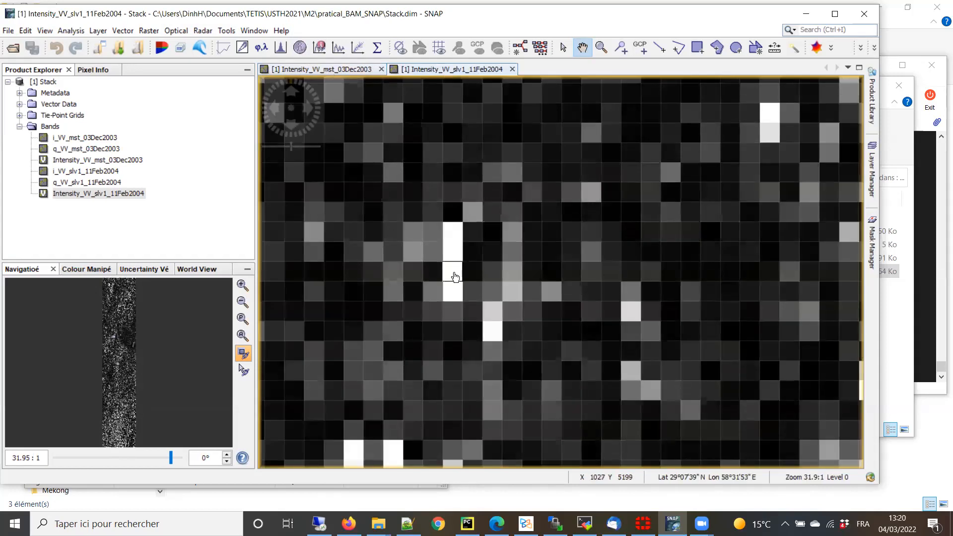
- Compare the bright pixel at X 1027, Y 5198 in the master image with the same location in the slave image
left_click(308, 71)
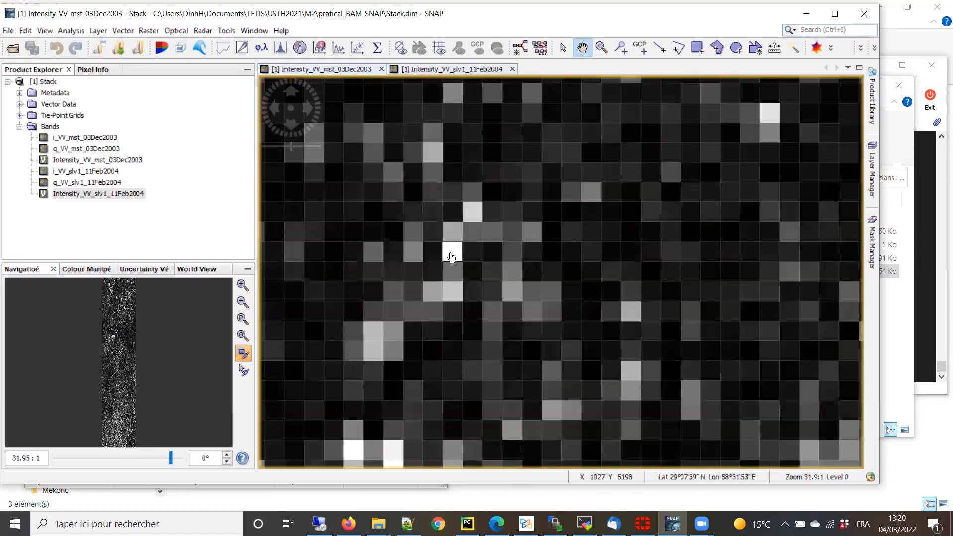
left_click(437, 71)
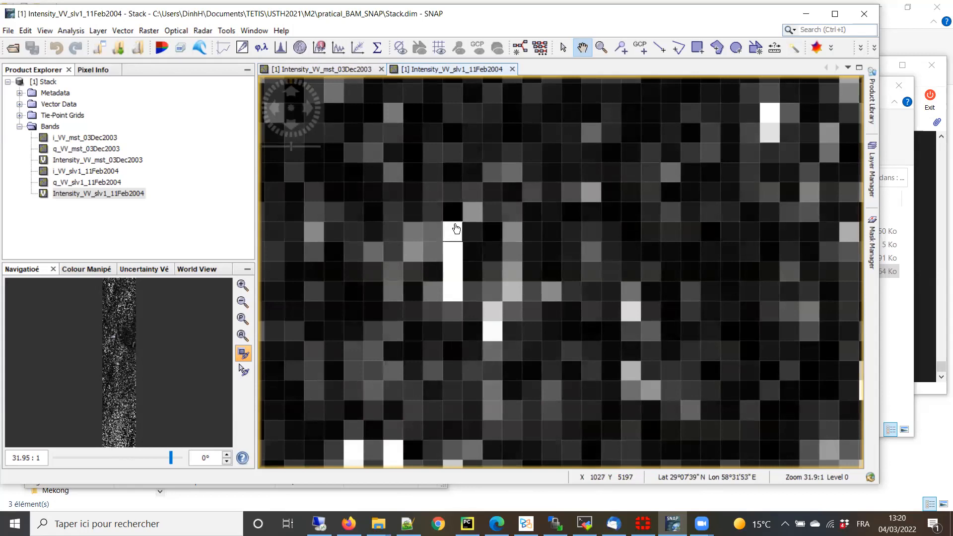
left_click(311, 68)
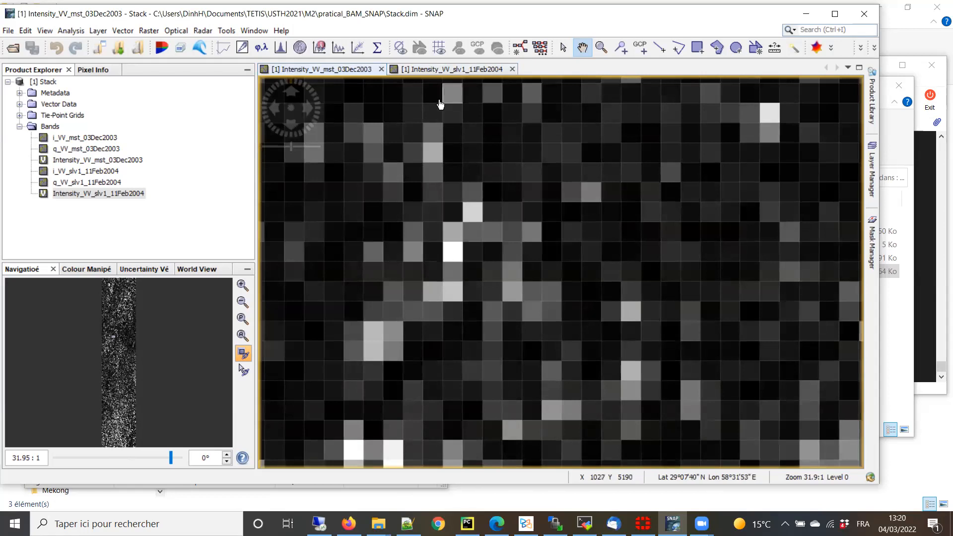
left_click(433, 70)
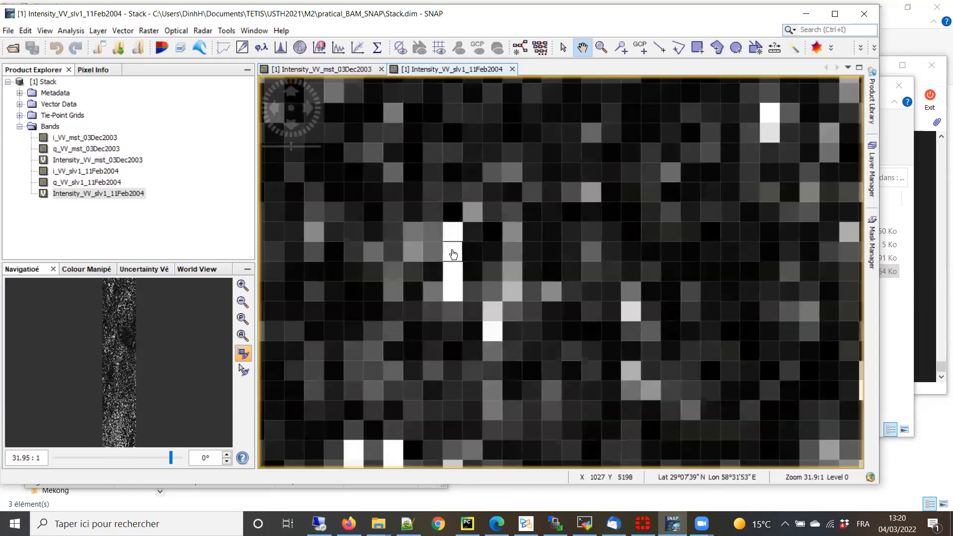
left_click(323, 69)
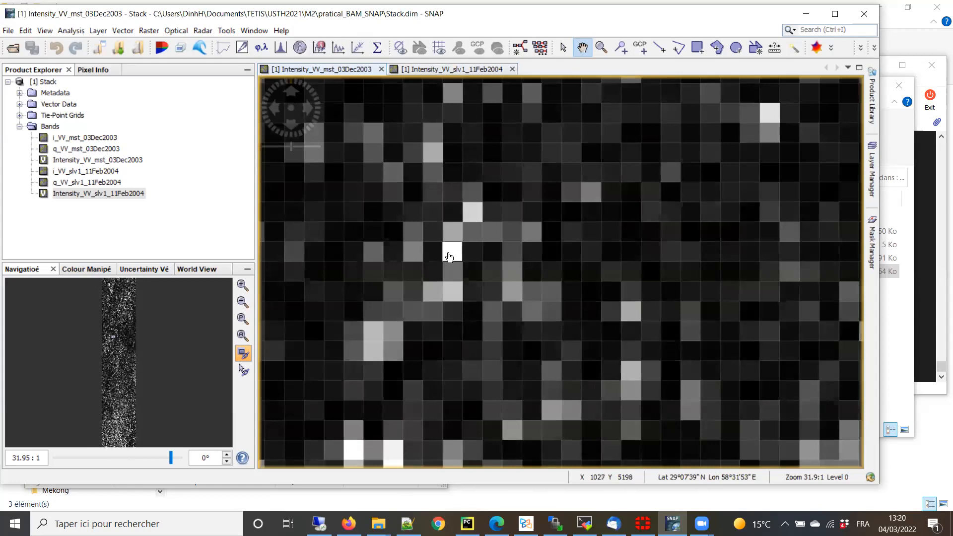
left_click(441, 72)
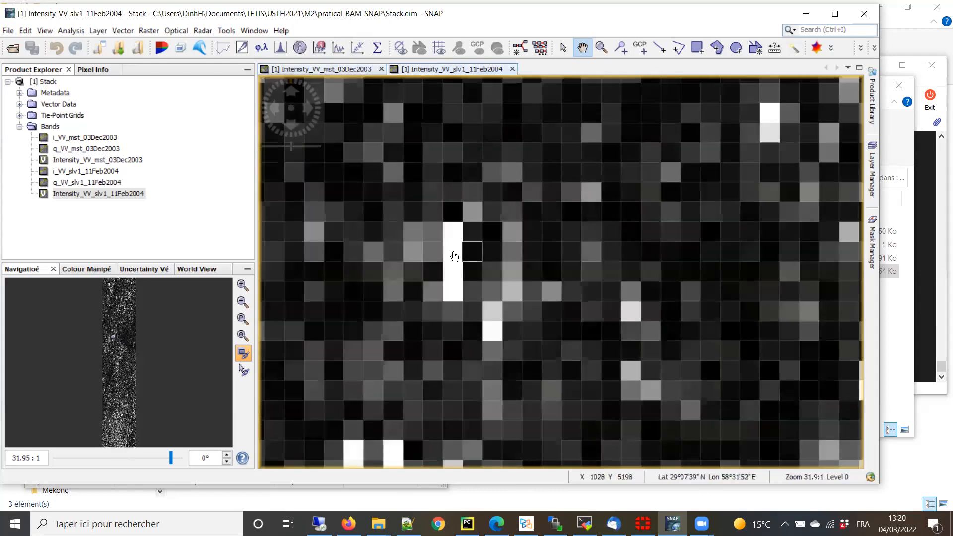
- Compare the master and slave images again at 31.95:1, and view the wider surroundings in both at 13.55:1
left_click(328, 69)
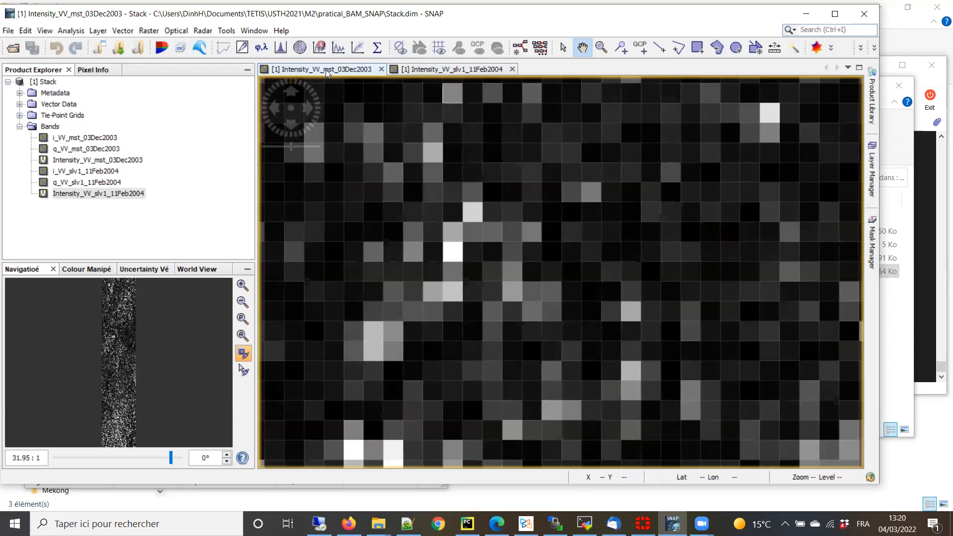
left_click(433, 69)
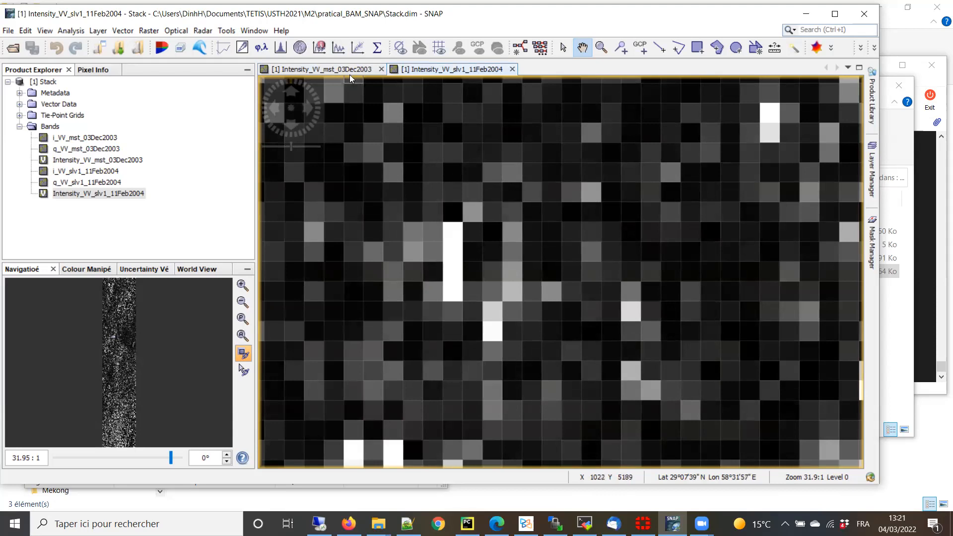
left_click(327, 71)
left_click(439, 72)
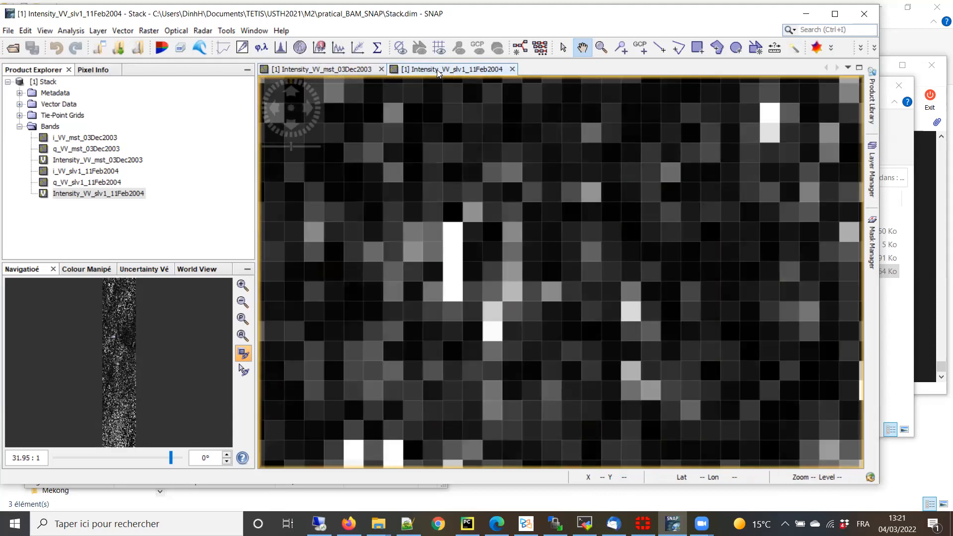
scroll(460, 280, "down", 5)
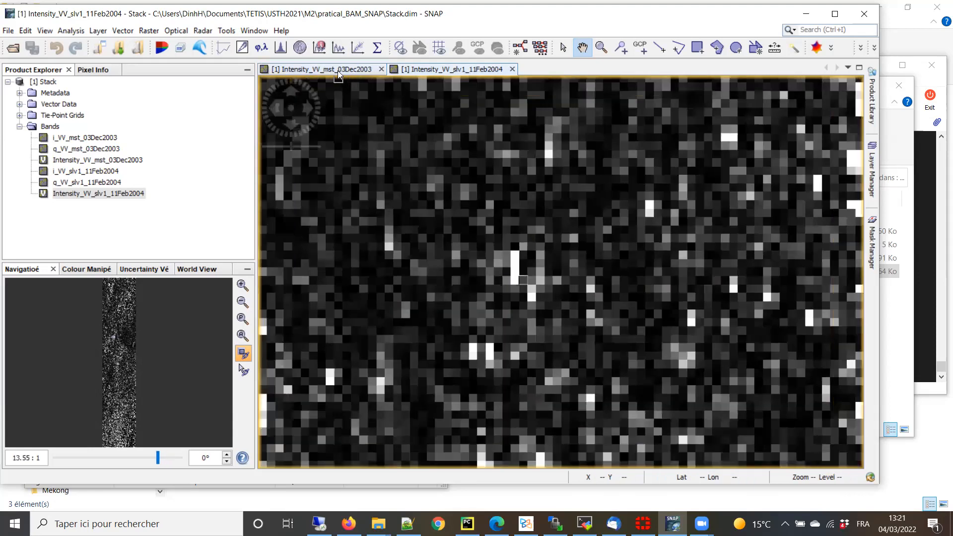
left_click(339, 74)
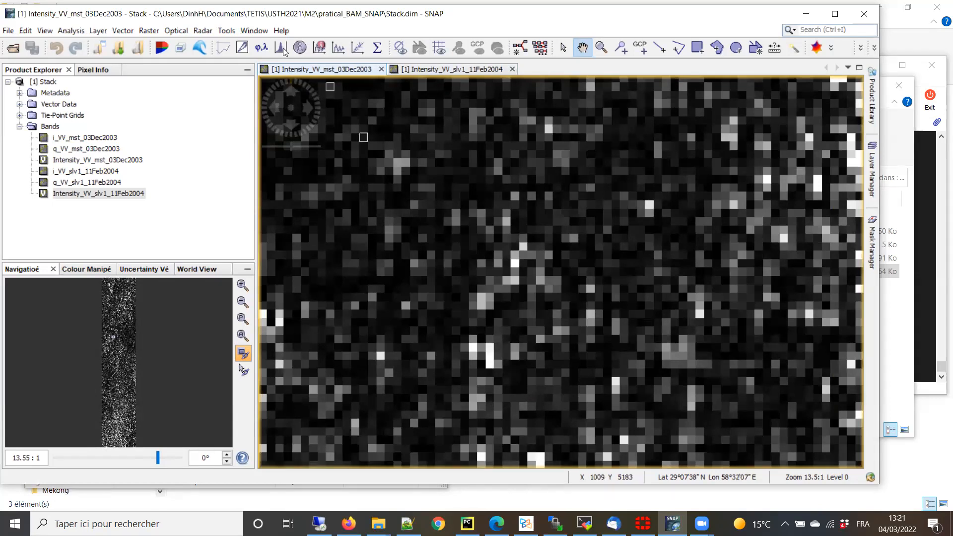
- Open the Interferogram Formation tool from the interferometric products for the coregistered stack
left_click(204, 31)
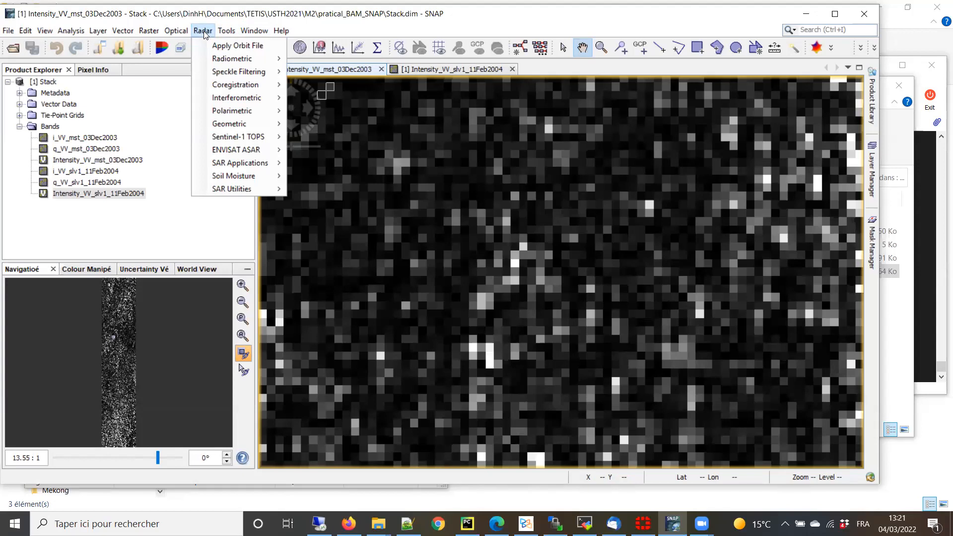
left_click(161, 21)
left_click_drag(161, 21, 168, 18)
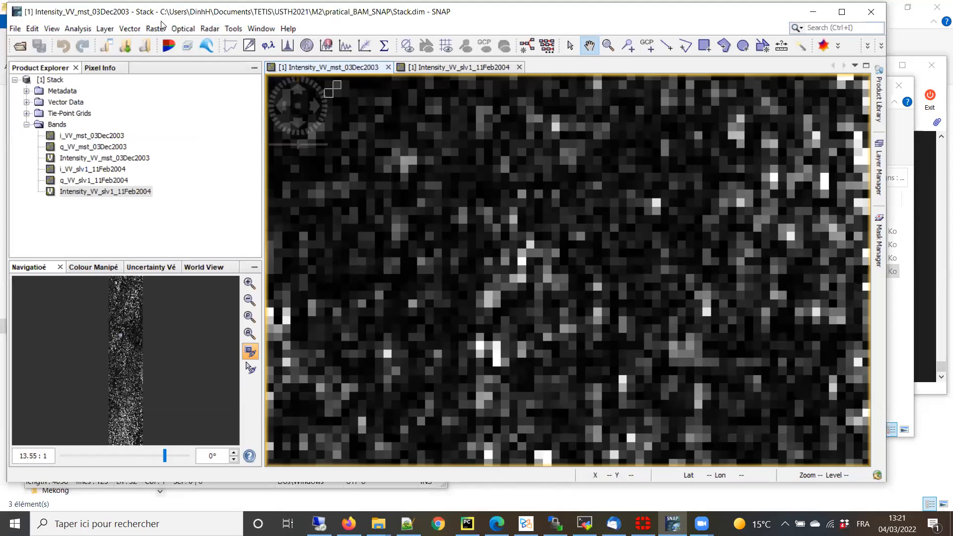
left_click(209, 30)
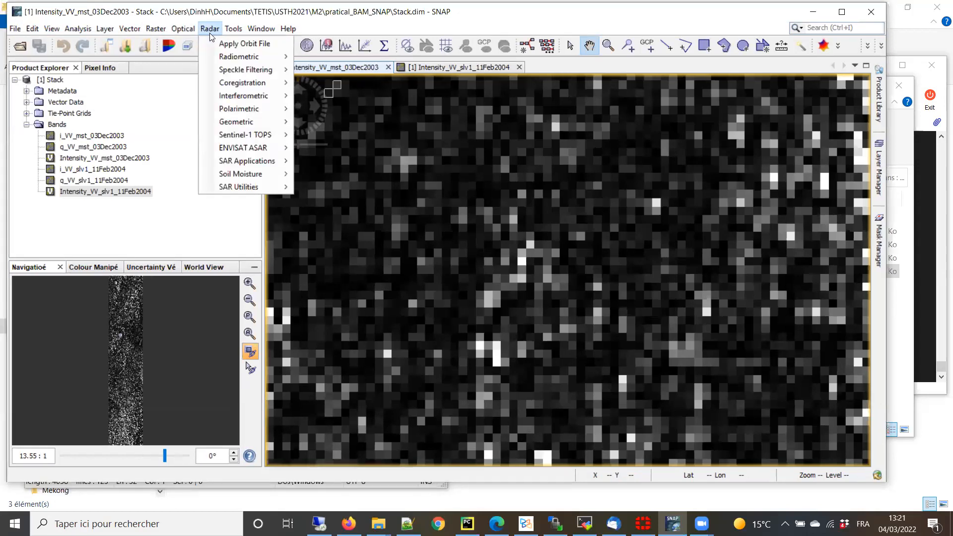
mouse_move(272, 103)
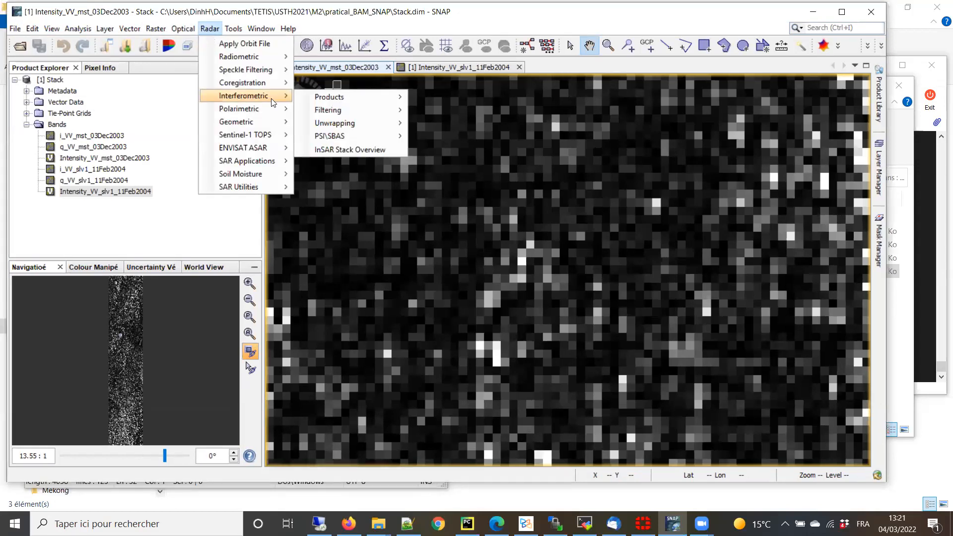
mouse_move(365, 103)
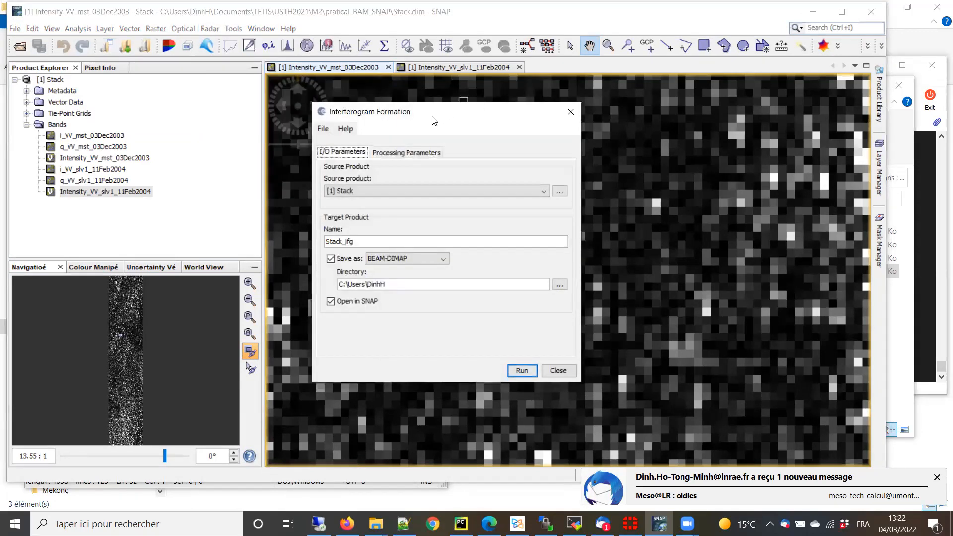
- Review the available source products for the interferogram and keep [1] Stack as the source
left_click_drag(415, 112, 415, 104)
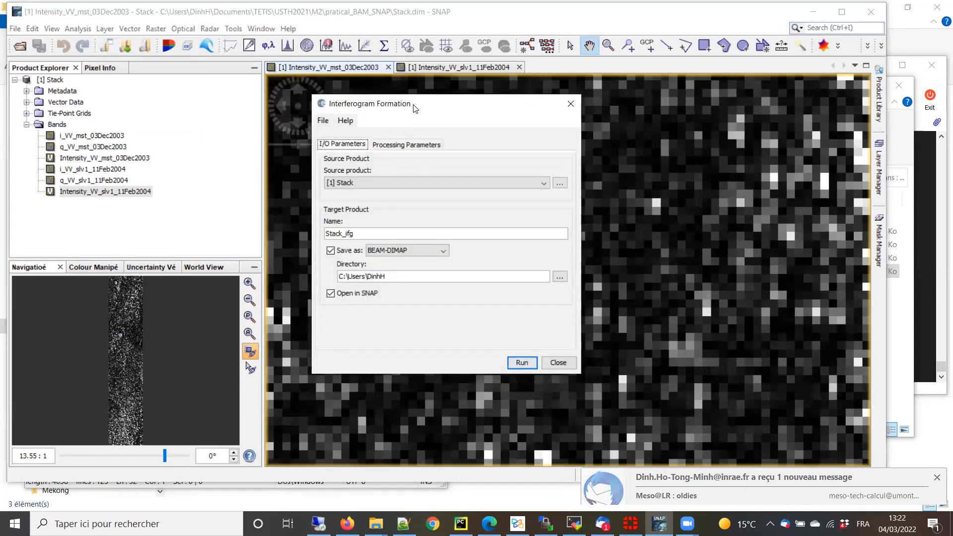
left_click(382, 183)
left_click(384, 172)
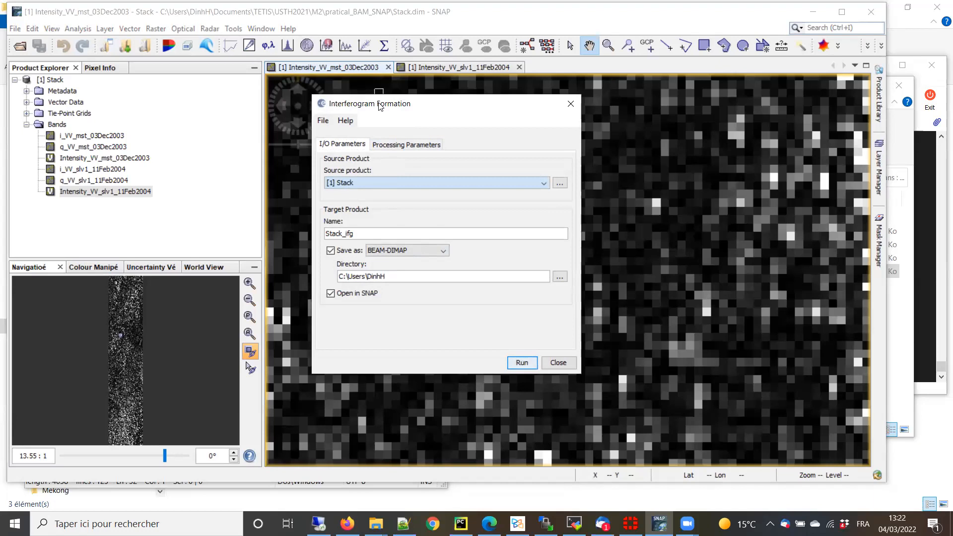
left_click_drag(380, 106, 370, 94)
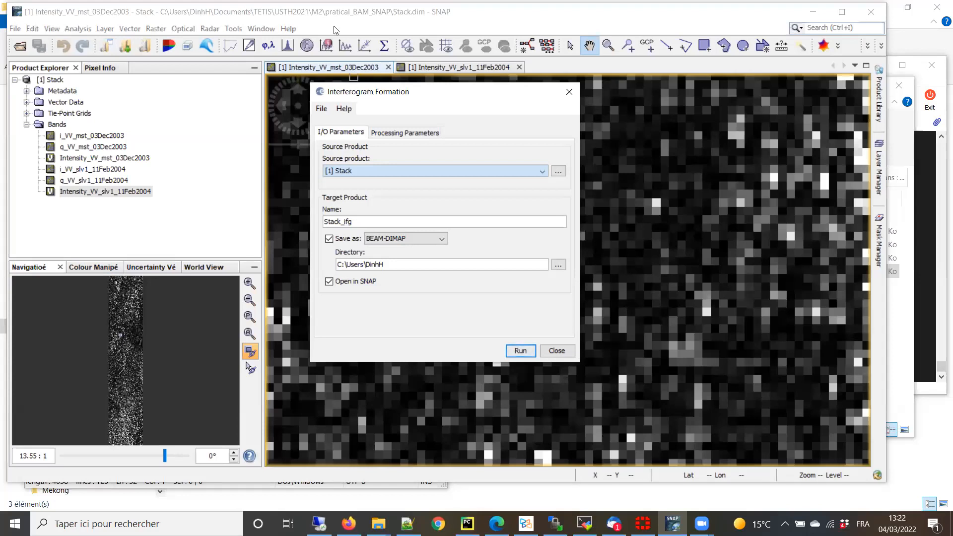
left_click(371, 168)
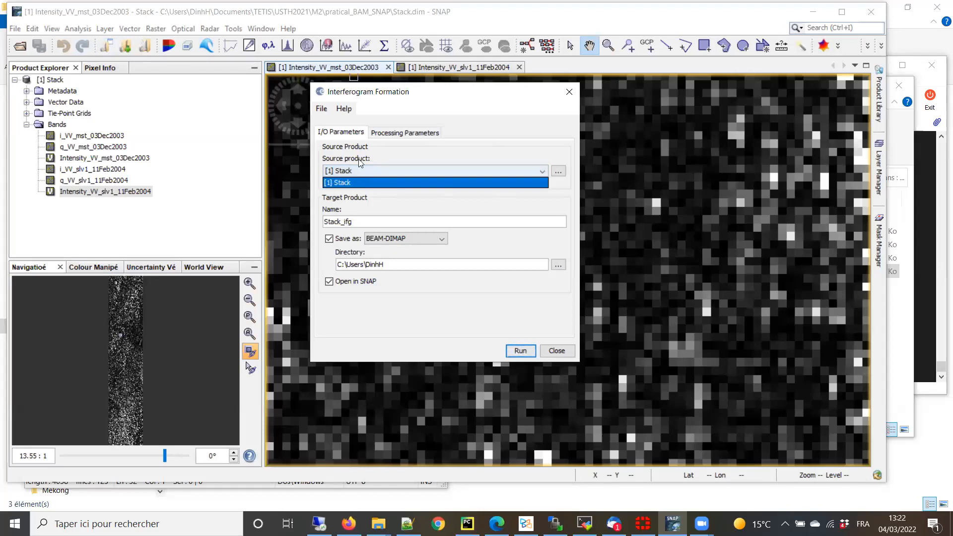
left_click(365, 172)
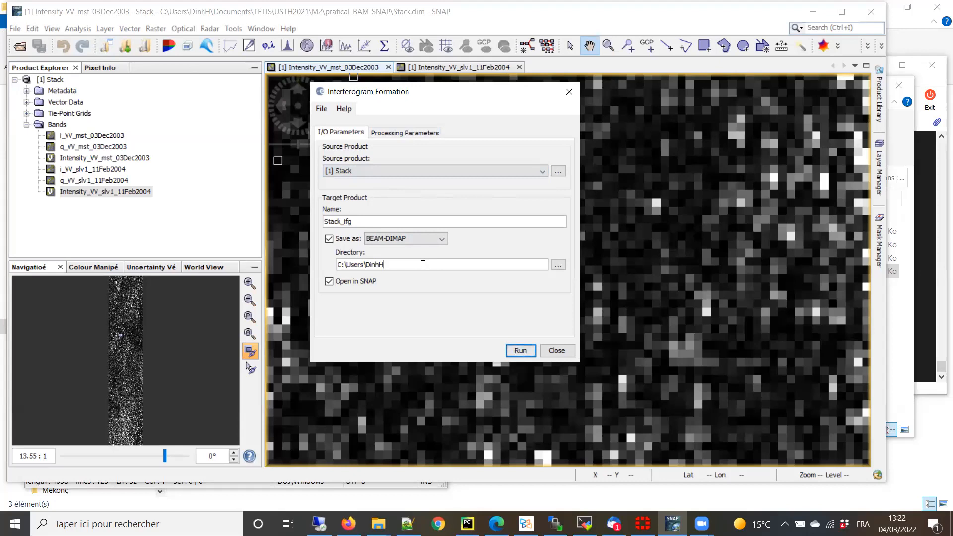
- Browse for the target directory of the interferogram product, going into Documents, TETIS, USTH2021 and M2
left_click(562, 264)
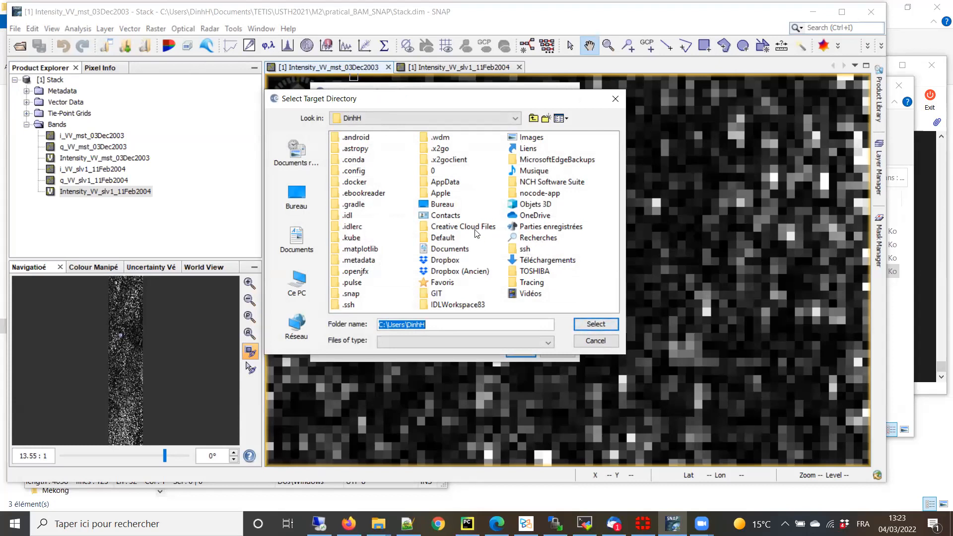
left_click(535, 216)
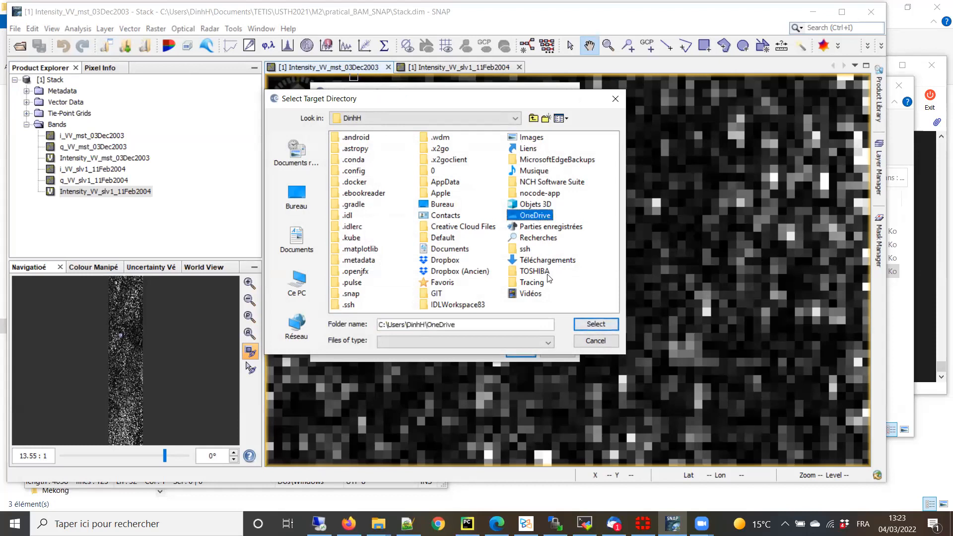
double_click(447, 254)
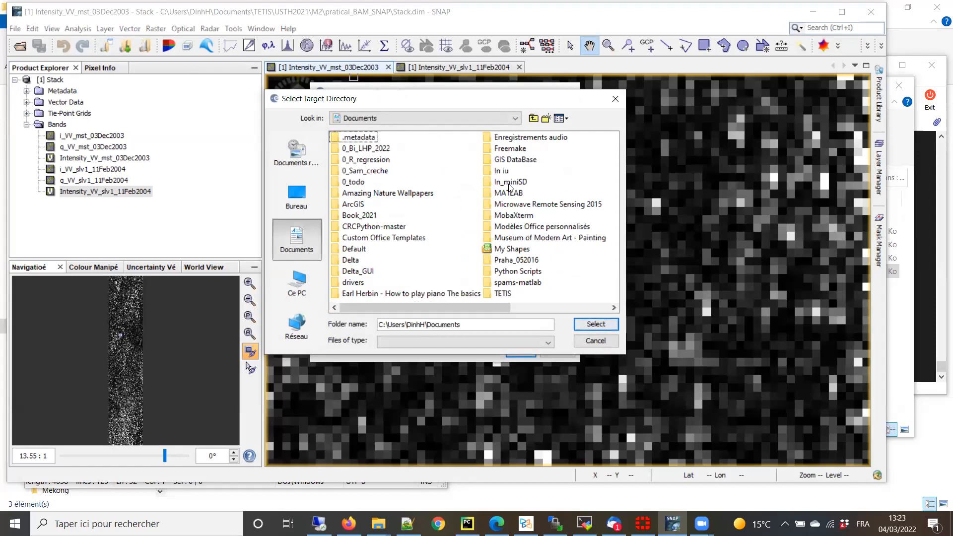
left_click(504, 294)
double_click(489, 294)
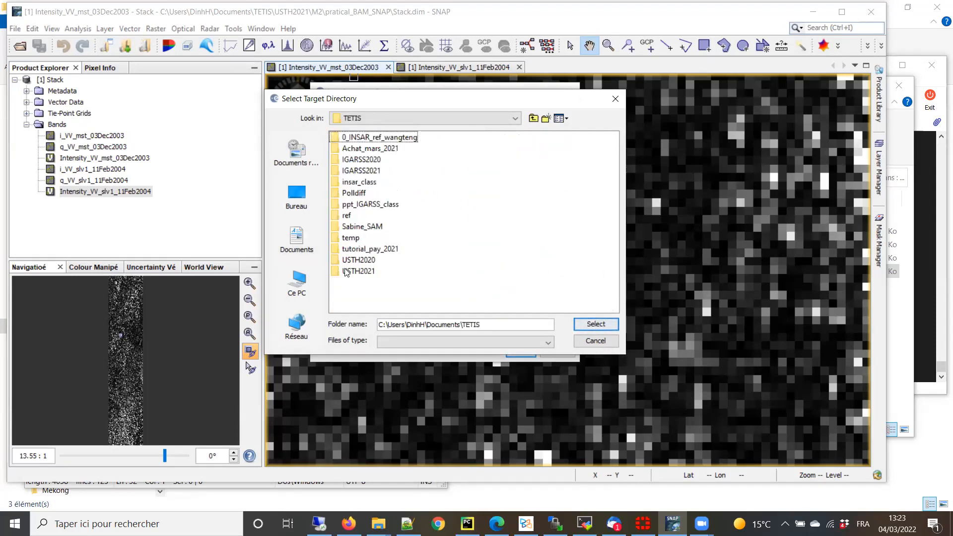
double_click(346, 272)
left_click(335, 138)
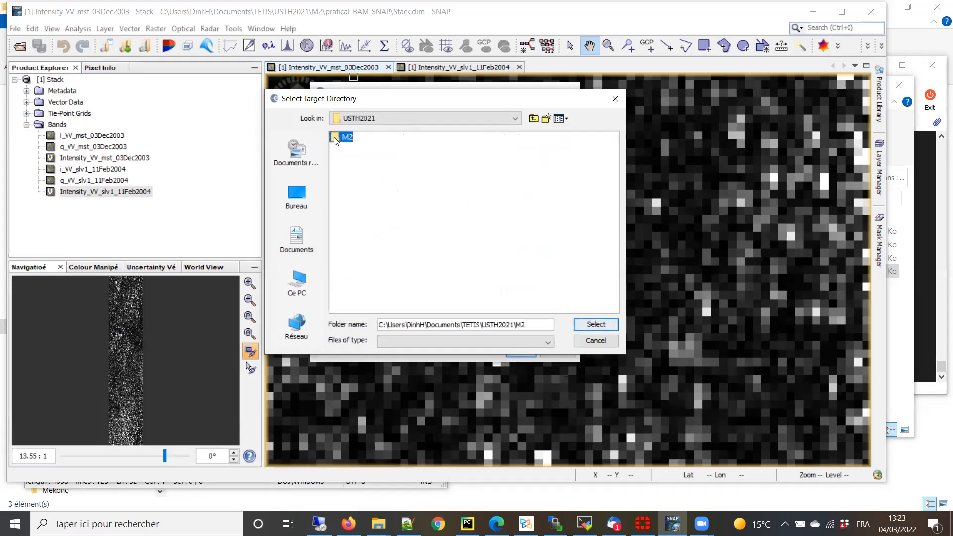
double_click(335, 138)
- Create a new folder named BAM_processing inside the M2 folder
left_click(546, 118)
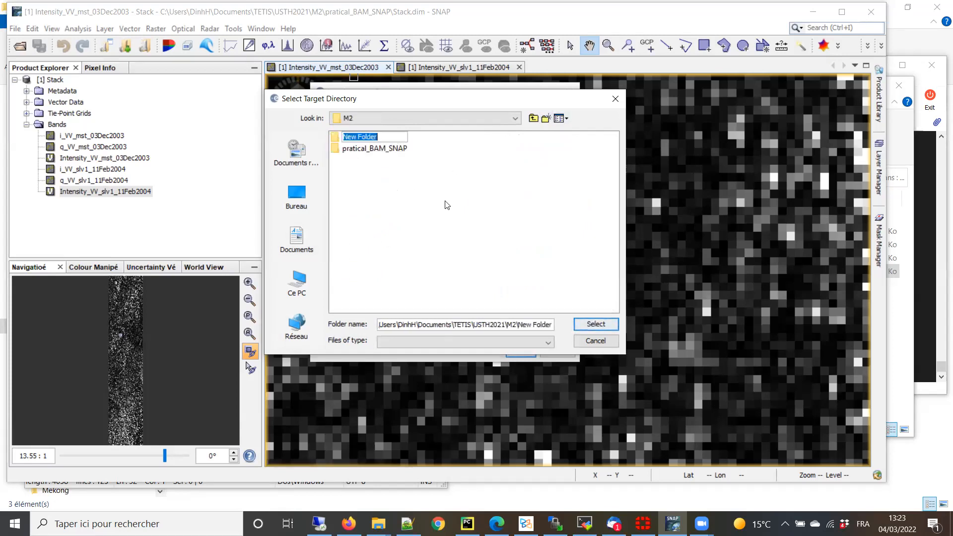
type("Ex")
key("BackSpace")
key("BackSpace")
key("BackSpace")
key("BackSpace")
type("M_process")
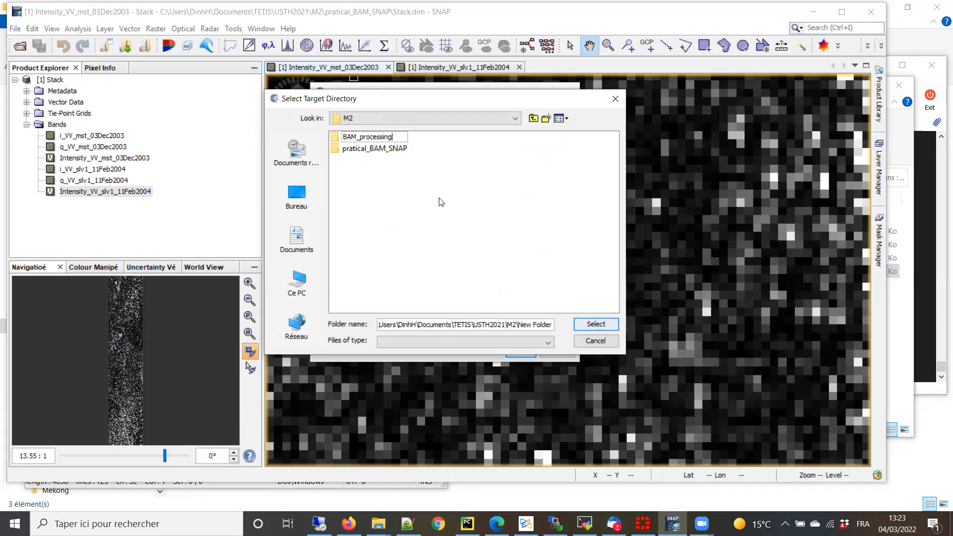
type("ing")
key("Return")
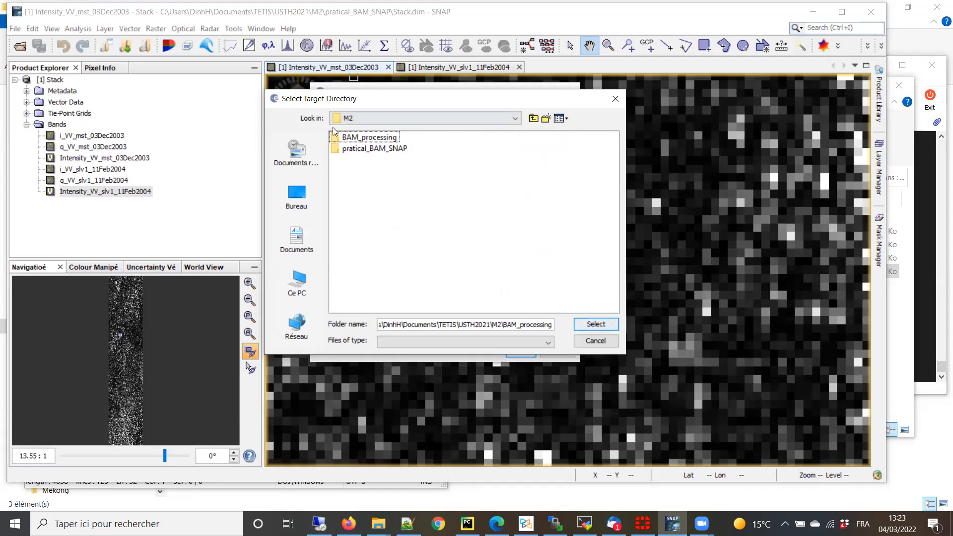
- Choose the BAM_processing folder as the directory for the target product Stack_ifg
left_click(368, 138)
left_click(595, 325)
left_click(469, 224)
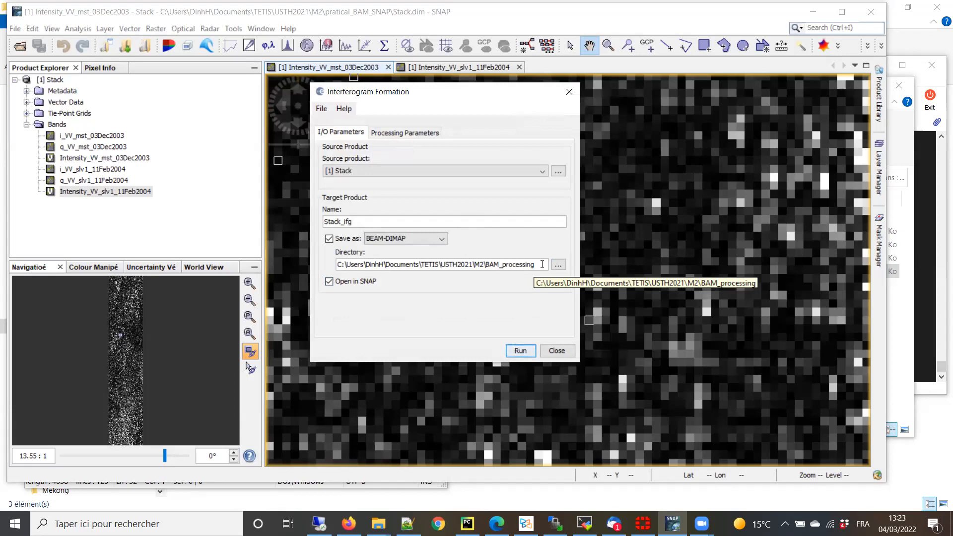
left_click(364, 222)
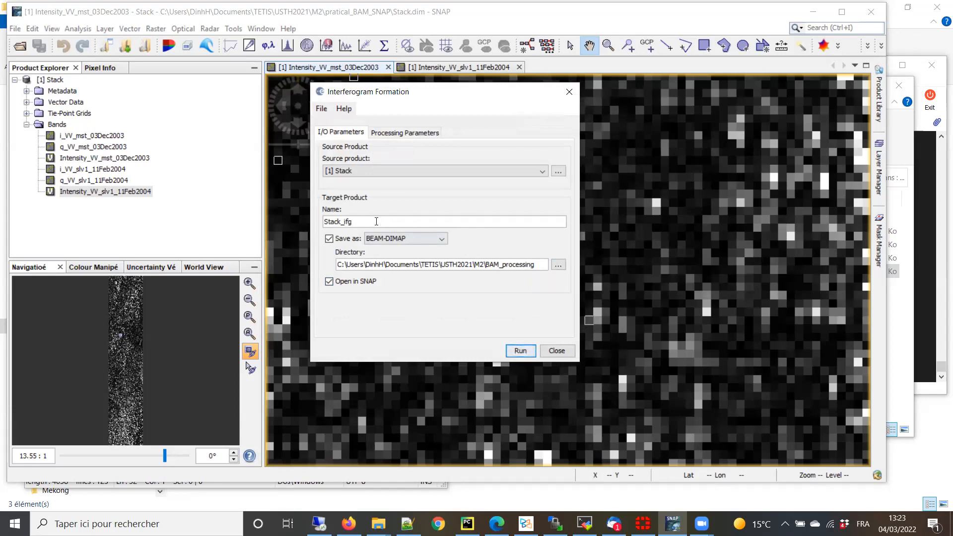
- Review the interferogram processing parameters, particularly the option to subtract the flat-earth phase, and keep it enabled
left_click(403, 133)
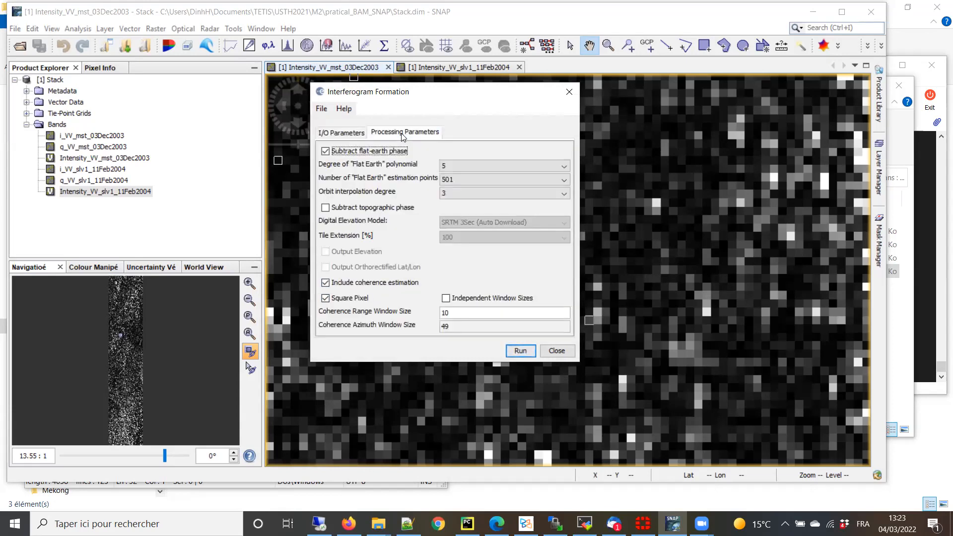
left_click(336, 138)
left_click(420, 134)
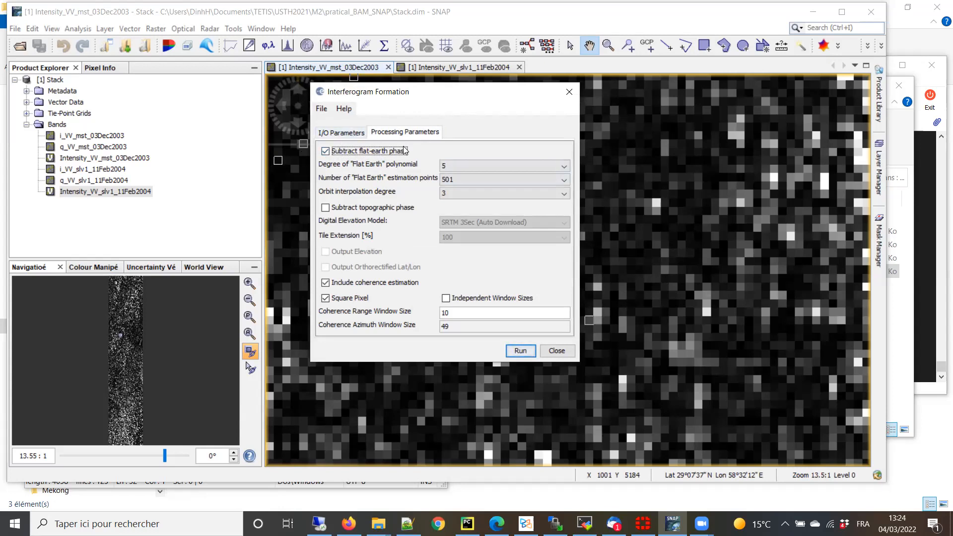
left_click(326, 152)
left_click(327, 152)
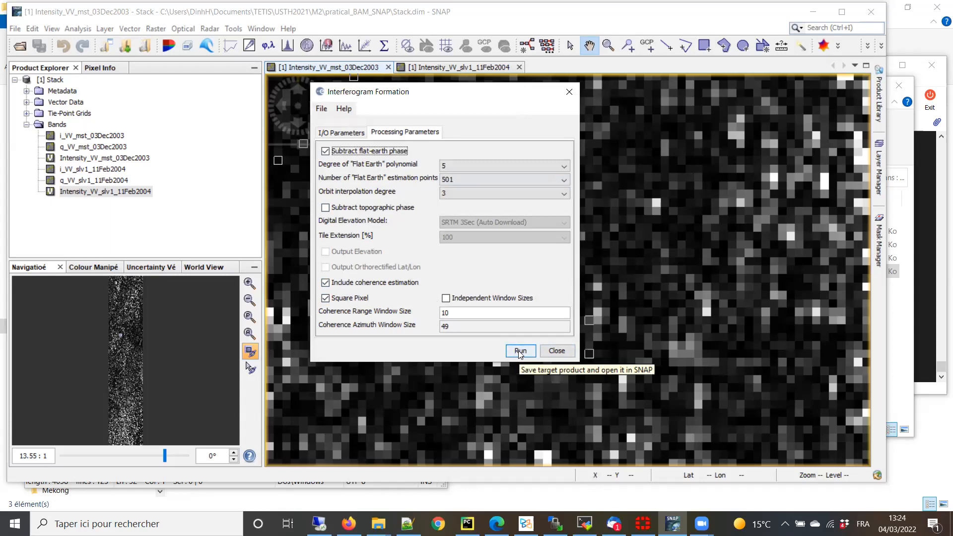
- Close the Interferogram Formation dialog and reopen it for the coregistered stack
left_click(568, 94)
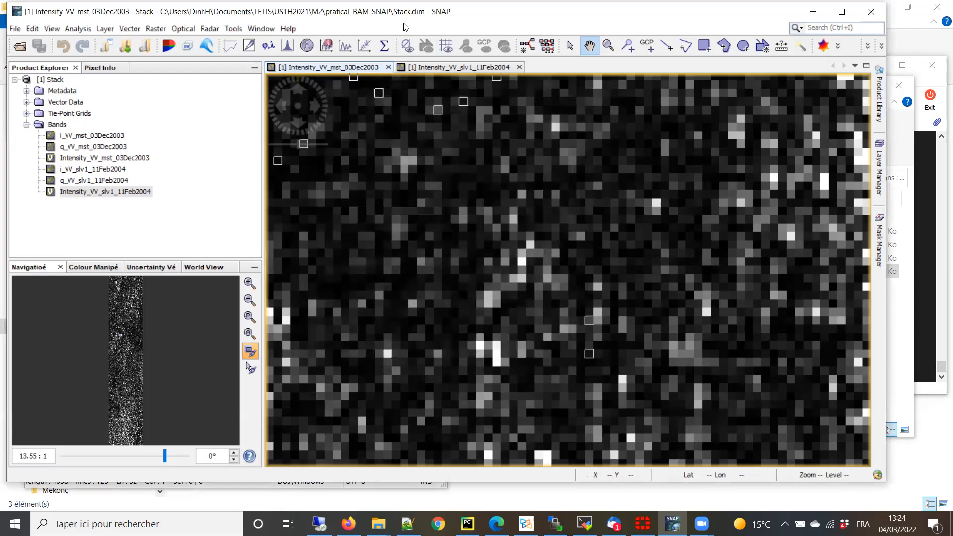
left_click(205, 29)
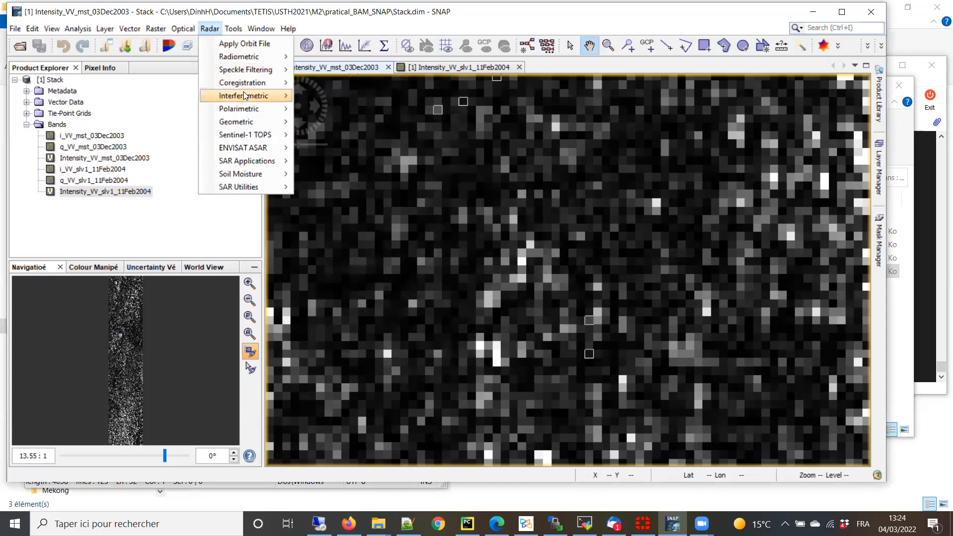
mouse_move(260, 101)
mouse_move(322, 97)
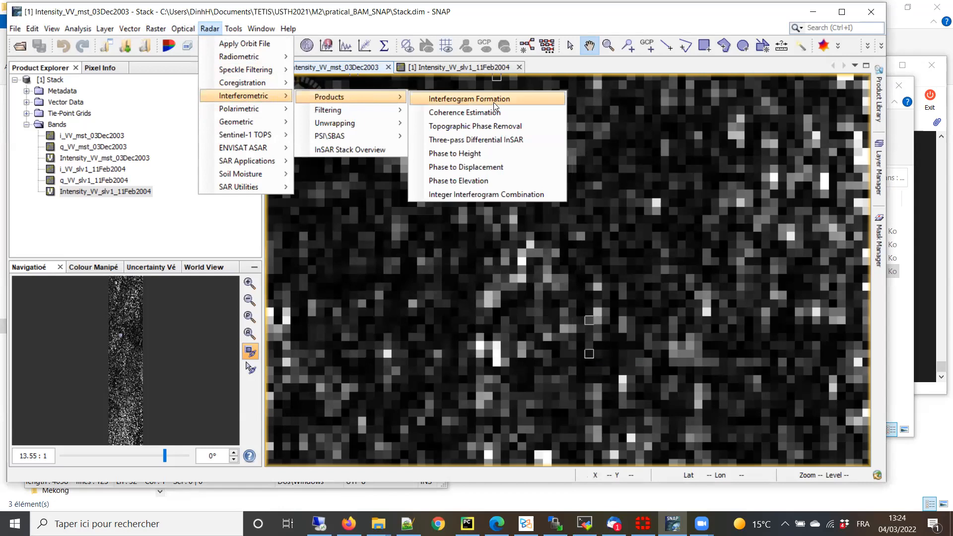
left_click(493, 102)
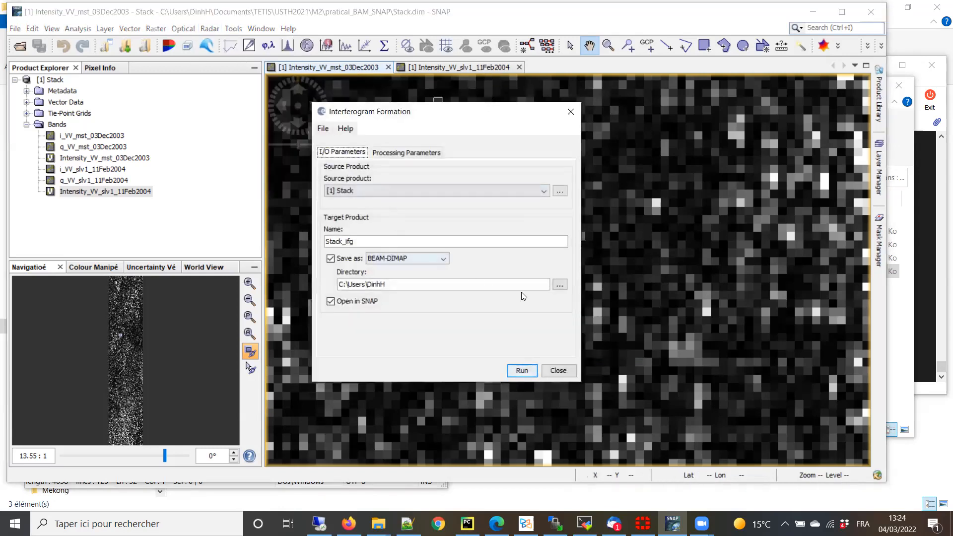
- Set the interferogram's target directory to the BAM_processing folder under Documents\TETIS\USTH2021\M2
left_click(560, 285)
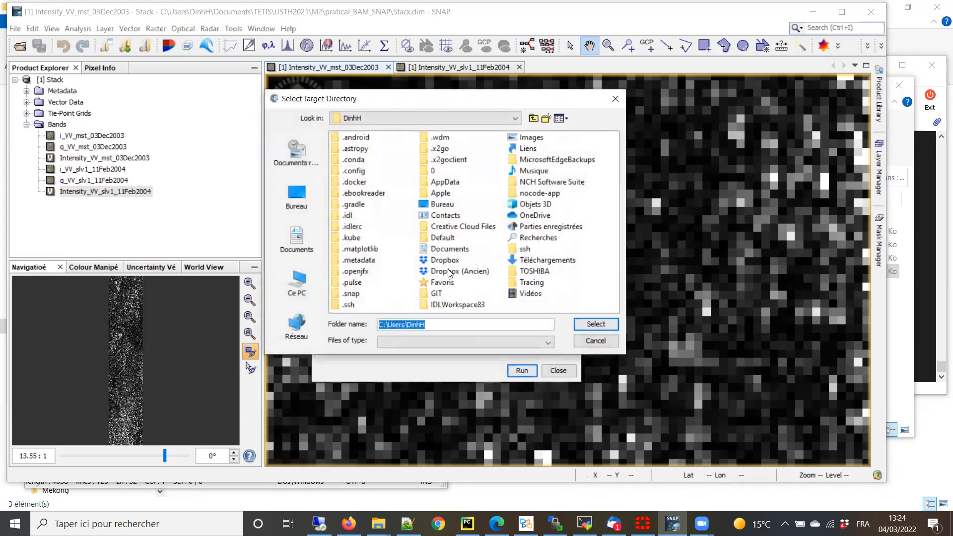
double_click(447, 248)
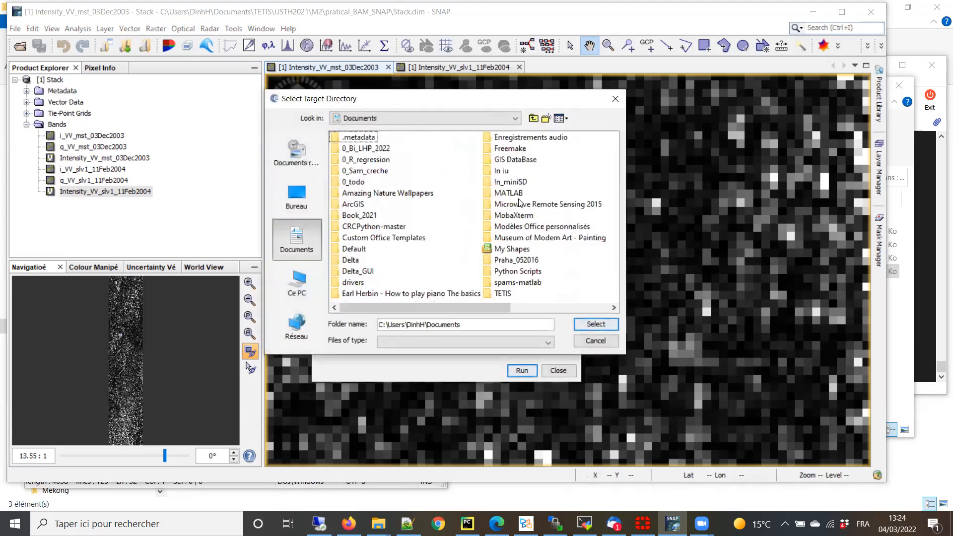
left_click(503, 294)
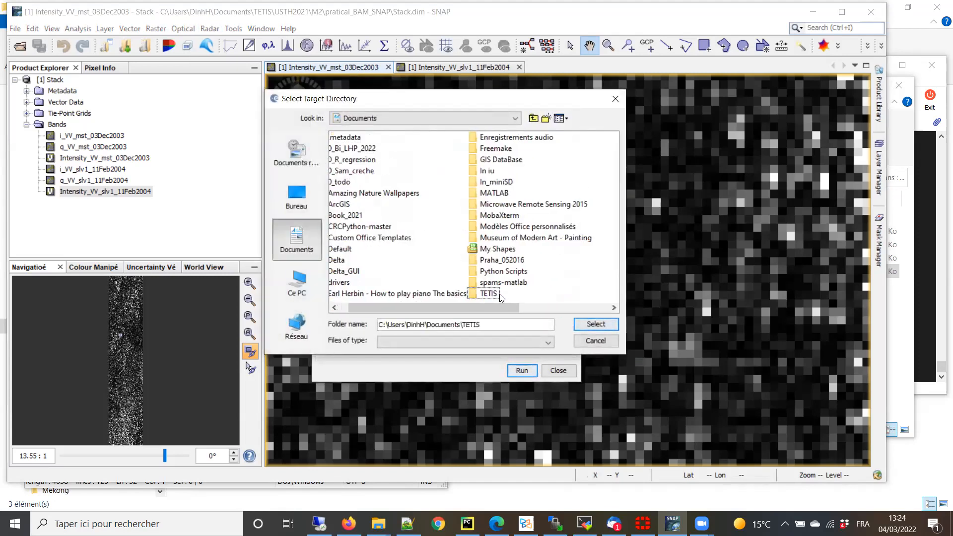
double_click(474, 294)
double_click(344, 272)
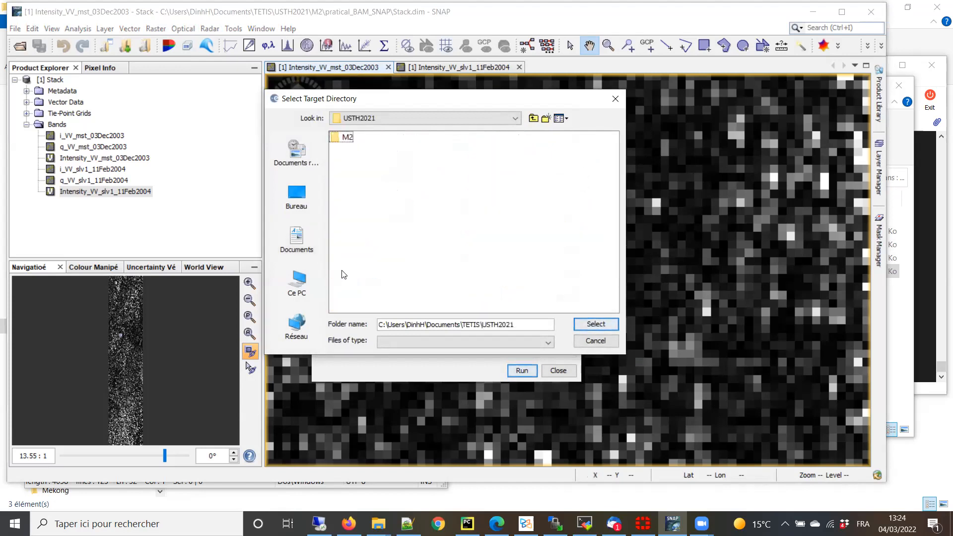
double_click(341, 139)
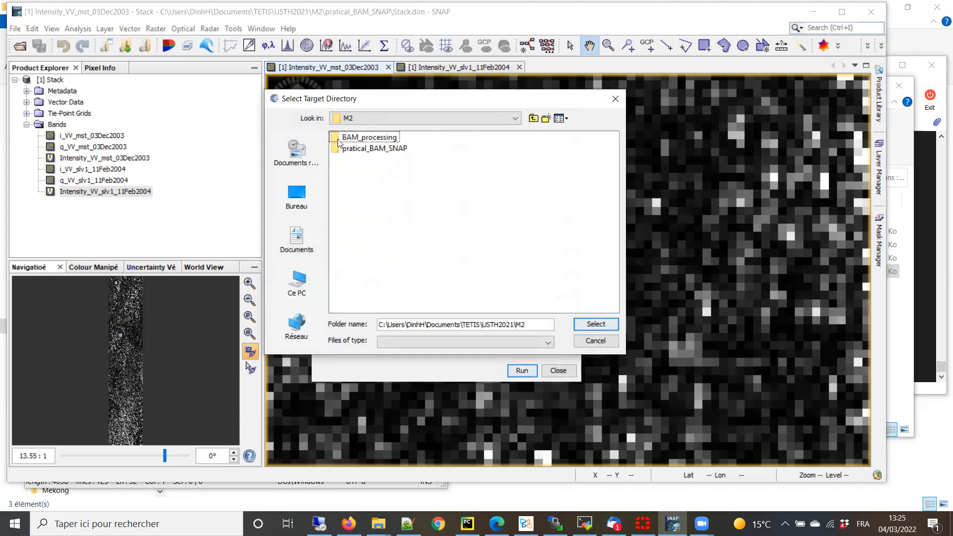
left_click(339, 138)
left_click(596, 323)
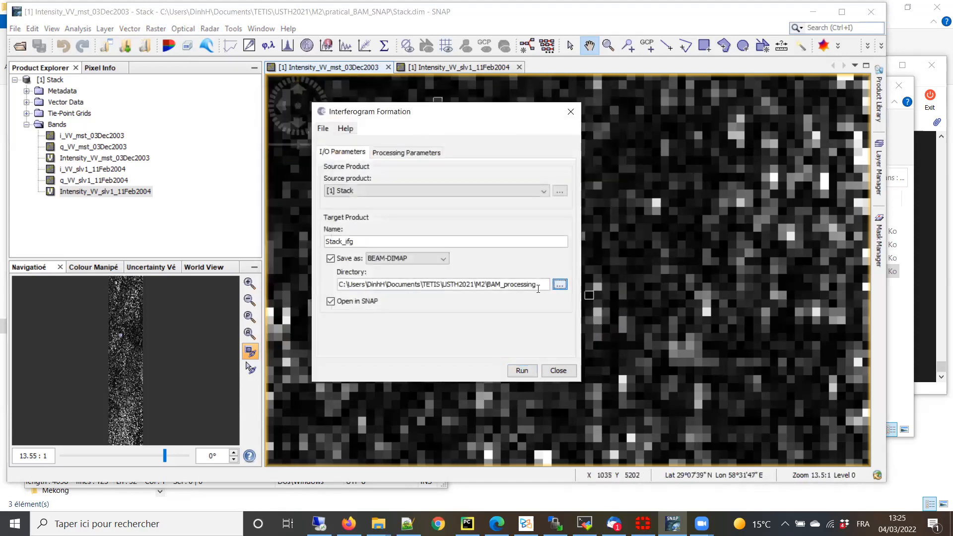
- Run the interferogram formation as Stack_ifg with flat-earth phase subtraction and coherence estimation, and close the dialog
left_click_drag(541, 286, 306, 277)
left_click(373, 244)
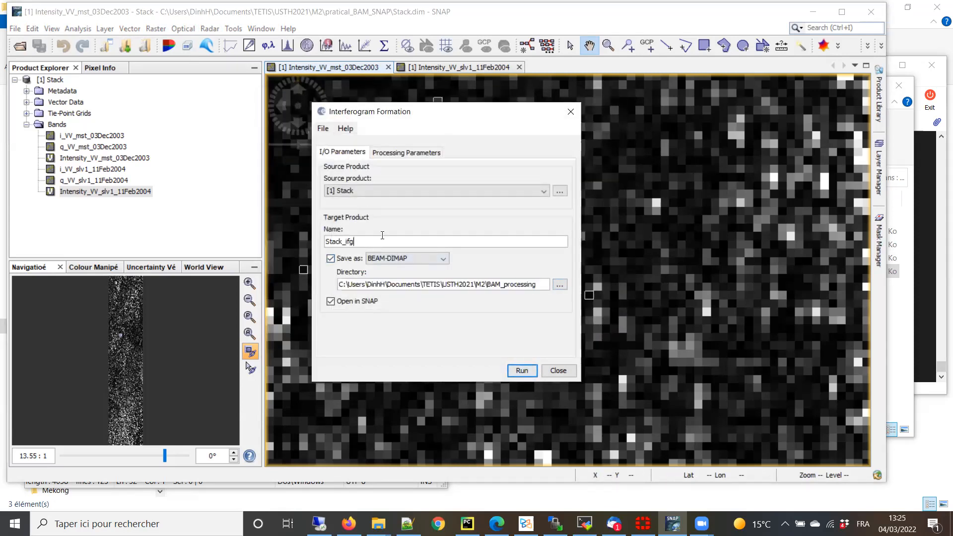
left_click(402, 153)
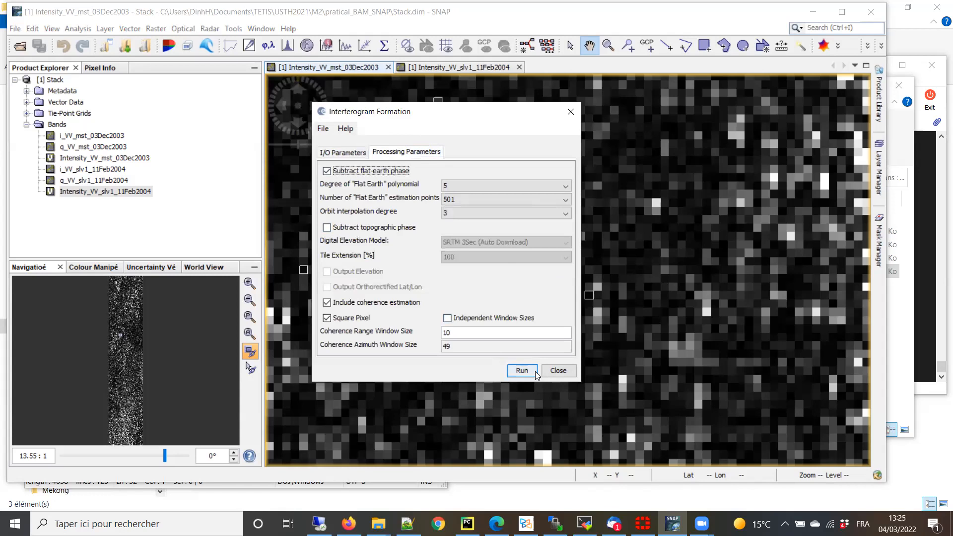
left_click(516, 374)
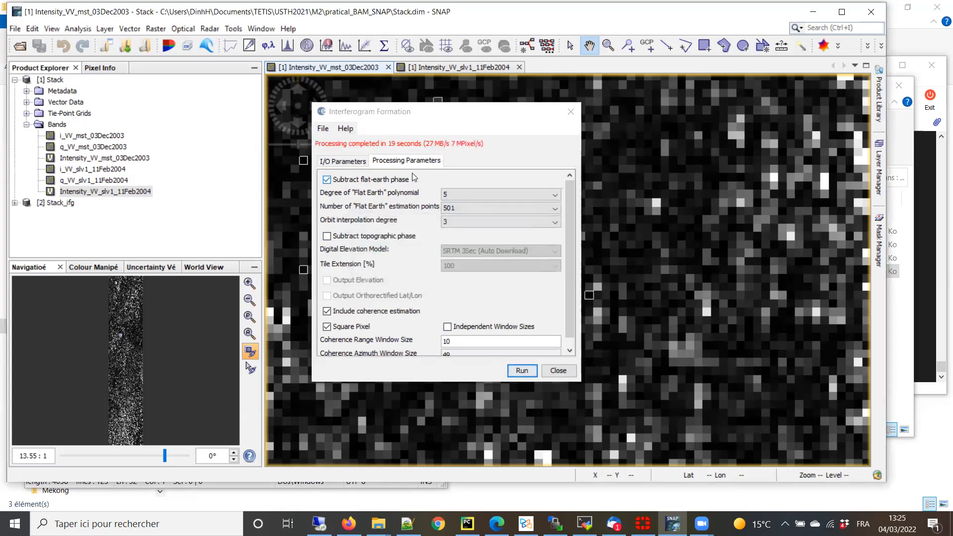
left_click(558, 371)
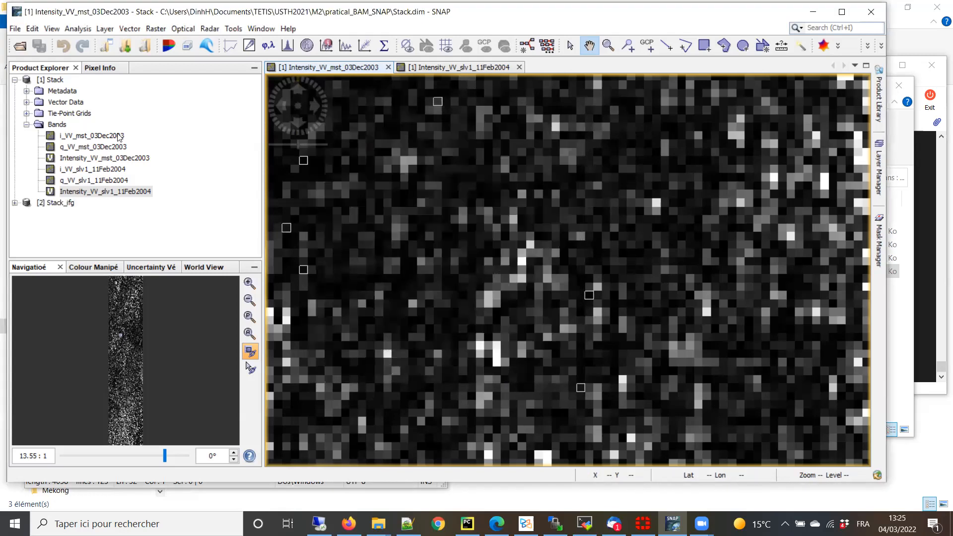
- Collapse the Stack product and expand the bands of the Stack_ifg product
left_click(15, 81)
left_click(15, 92)
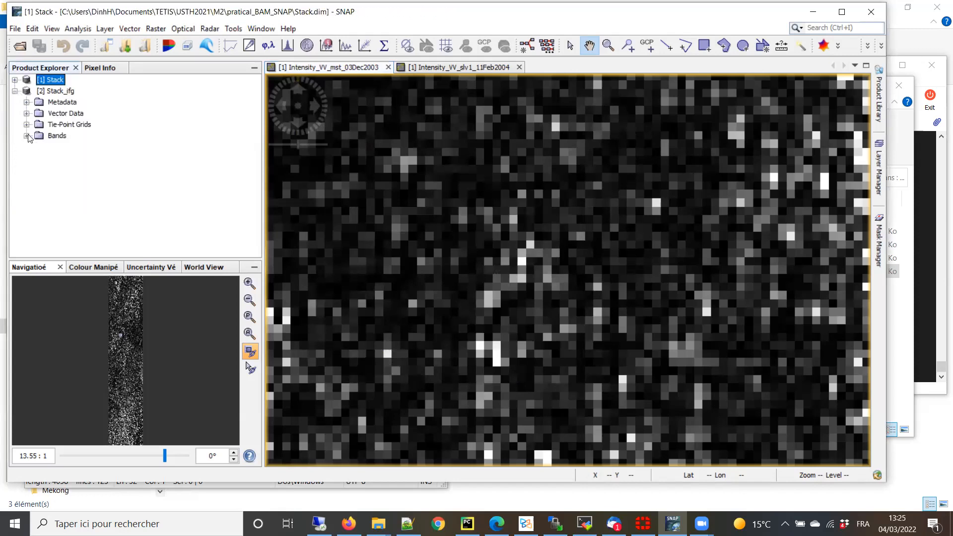
left_click(26, 135)
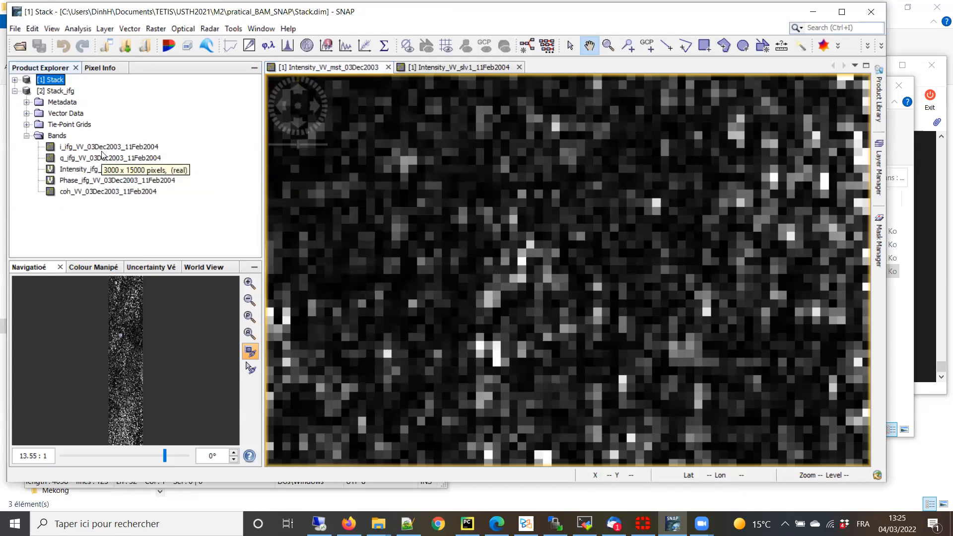
- Examine the list of i, q, intensity, phase and coherence bands in the Stack_ifg product
left_click(104, 147)
left_click(105, 158)
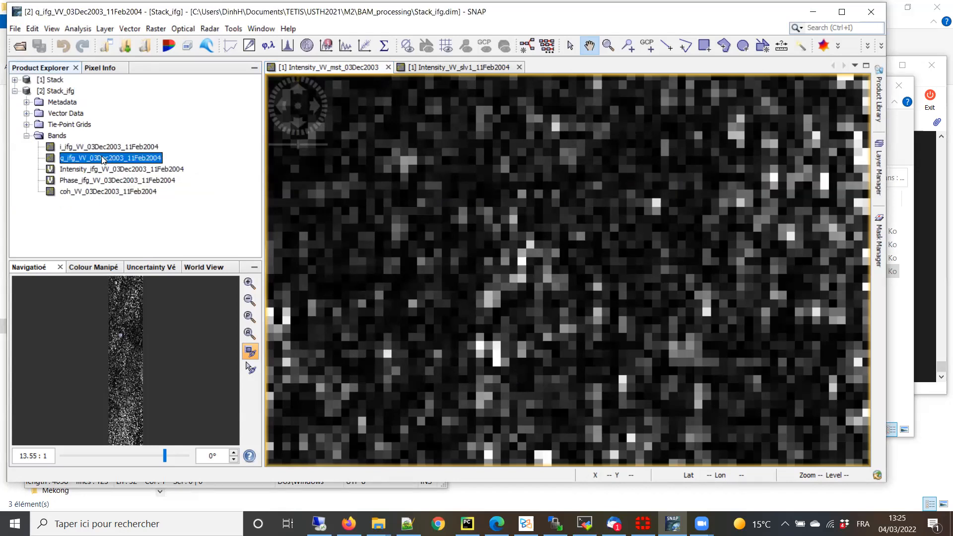
left_click(108, 148)
left_click(104, 159)
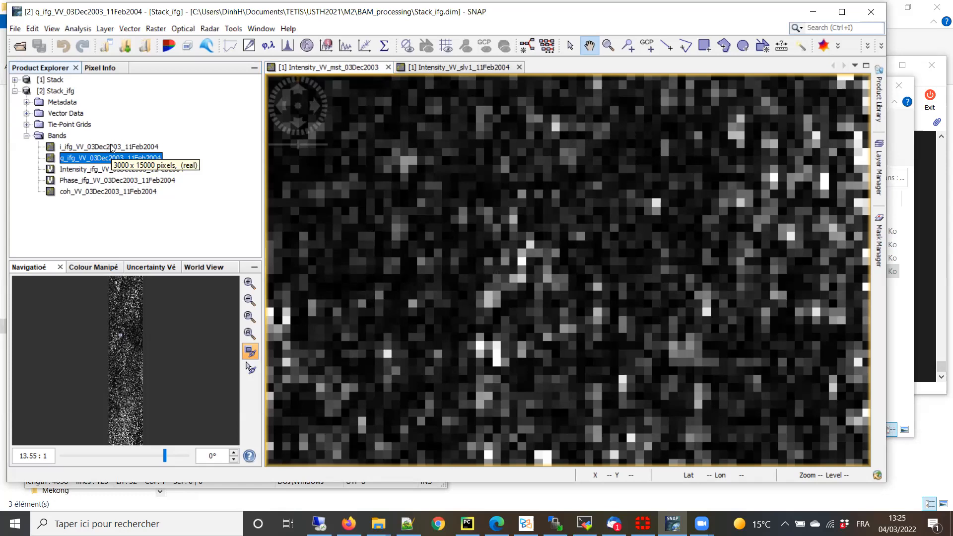
left_click(106, 170)
left_click(105, 188)
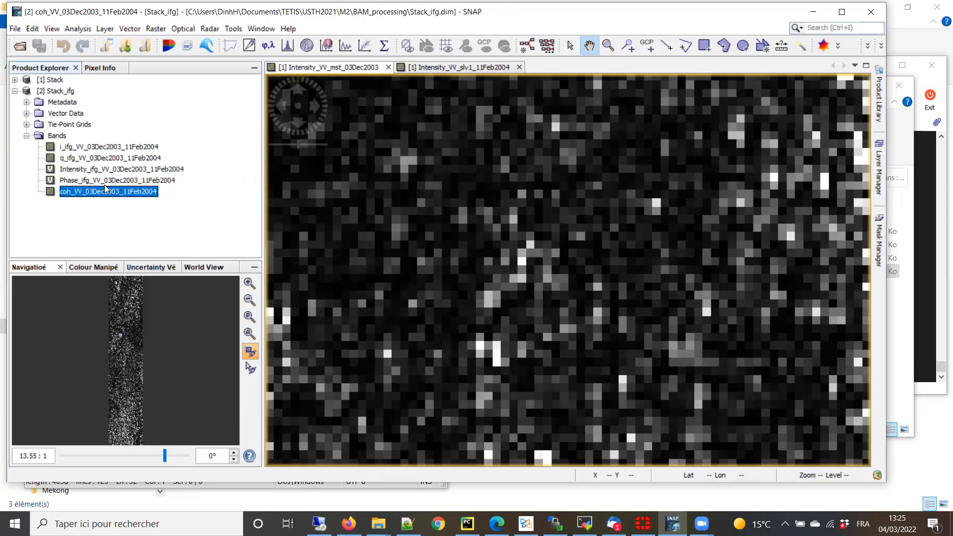
key("Up")
left_click(98, 195)
- Display the Phase_ifg_VV_03Dec2003_11Feb2004 band and close the slave and master intensity views
double_click(107, 182)
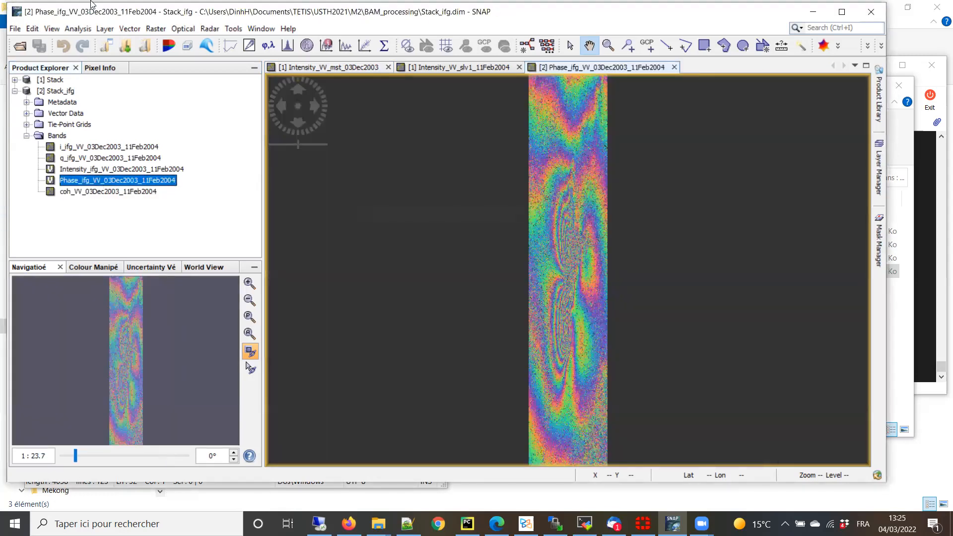
left_click(519, 67)
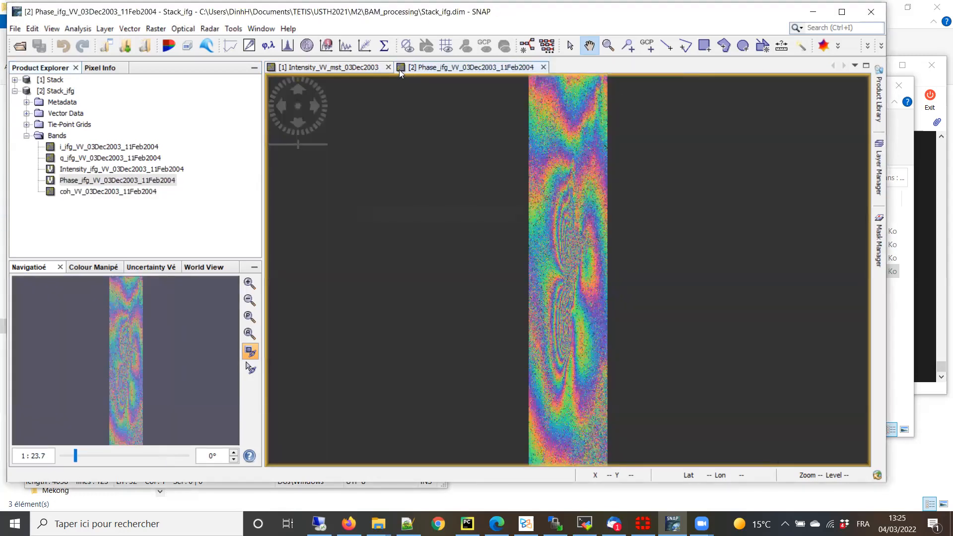
left_click(388, 67)
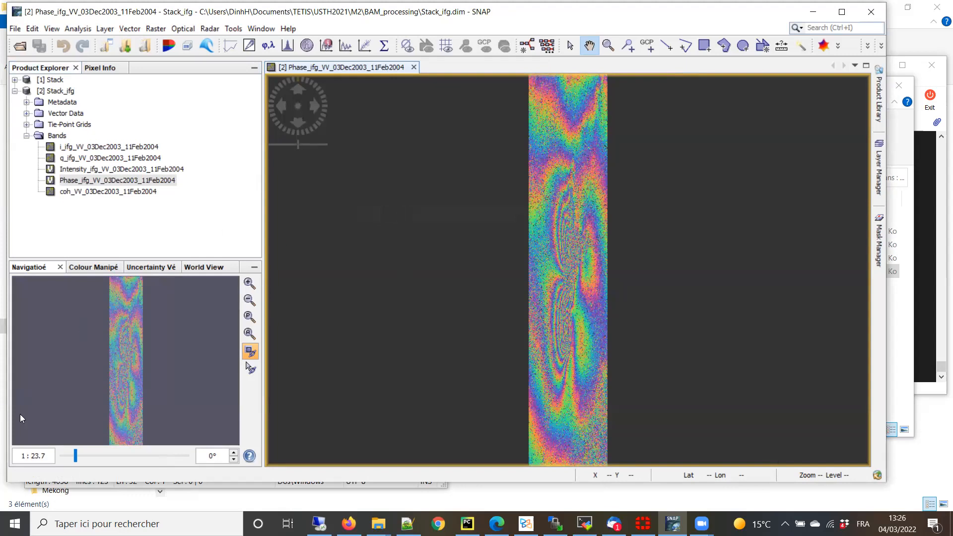
- Examine the fringe pattern in the Stack_ifg phase image at several zoom levels, including the elongated lobes along the swath
left_click(246, 282)
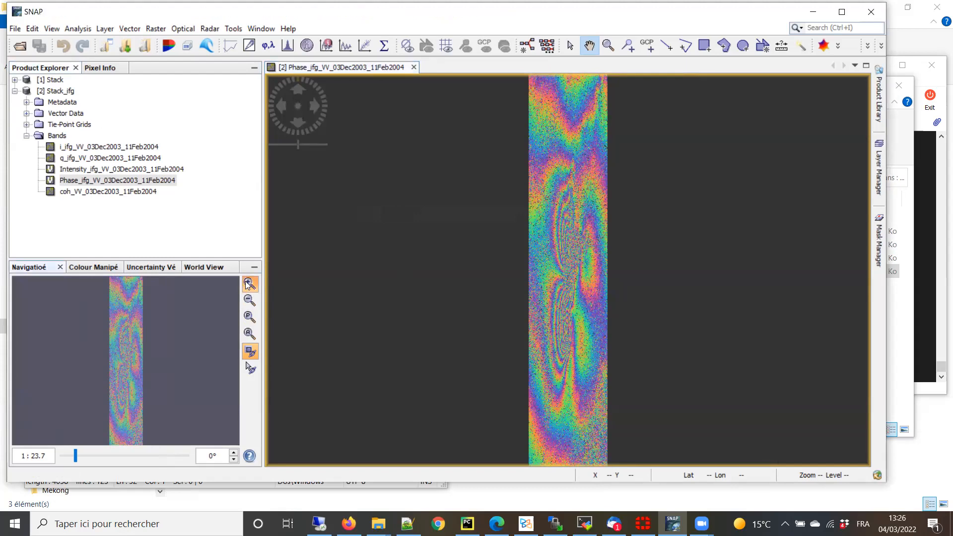
left_click(246, 282)
left_click(246, 282)
left_click(246, 281)
left_click(246, 282)
left_click(246, 281)
left_click(245, 281)
left_click(245, 281)
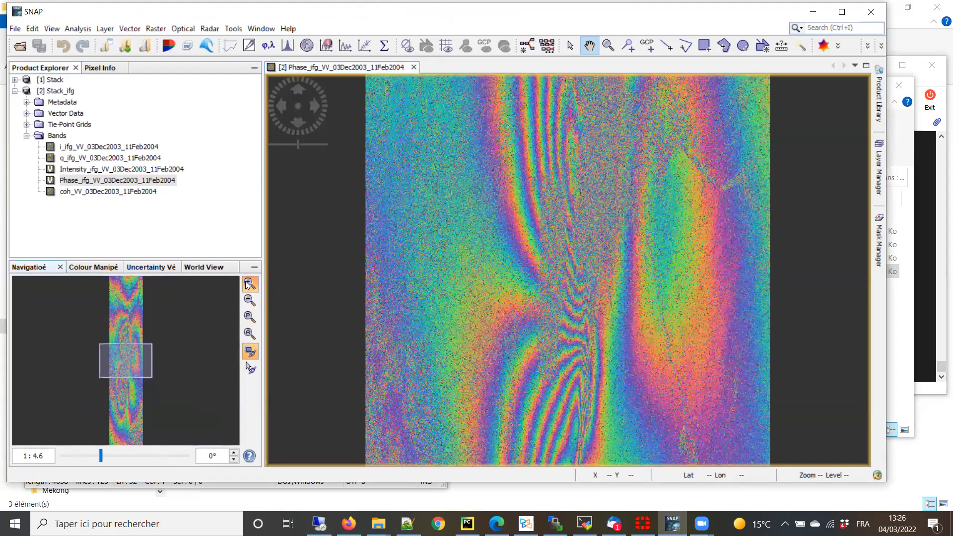
left_click(246, 282)
scroll(572, 356, "down", 2)
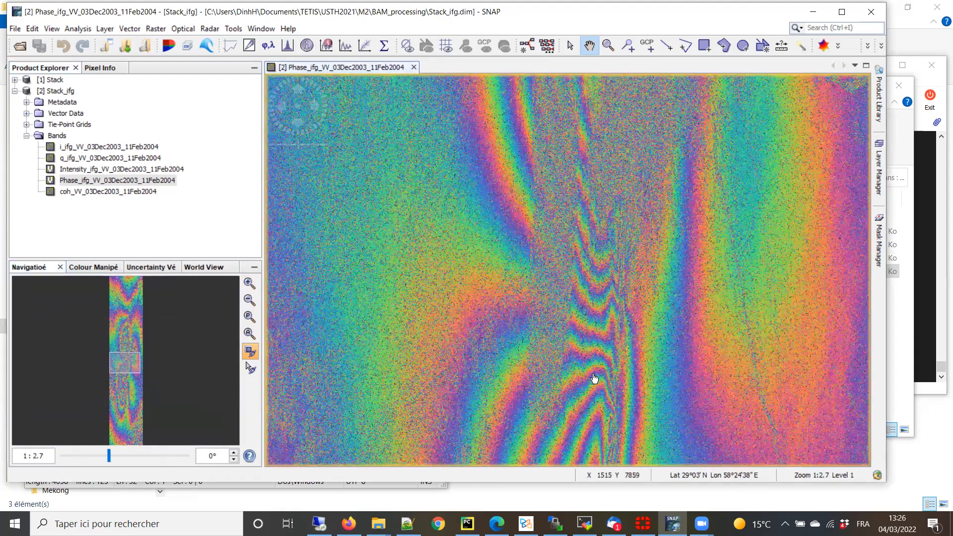
scroll(572, 239, "down", 2)
scroll(557, 308, "down", 2)
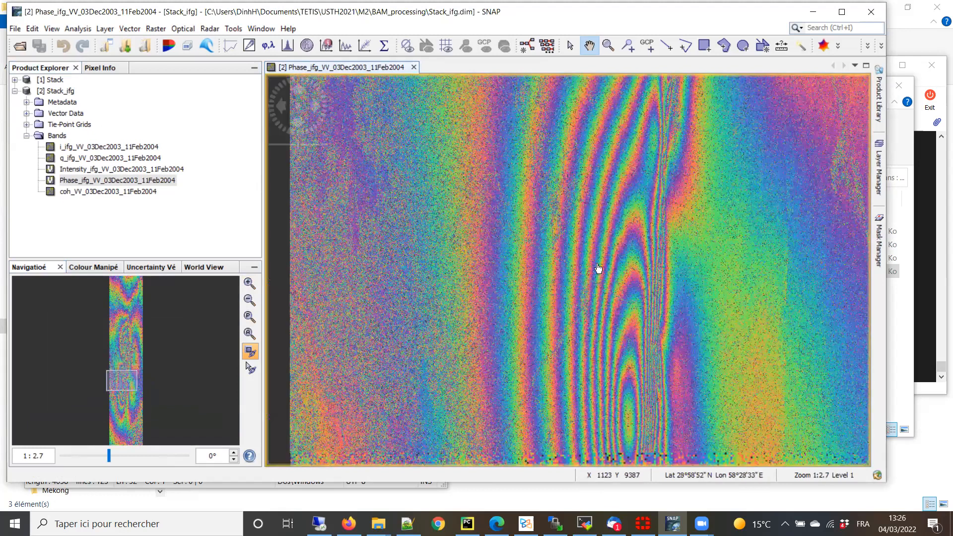
scroll(557, 307, "down", 2)
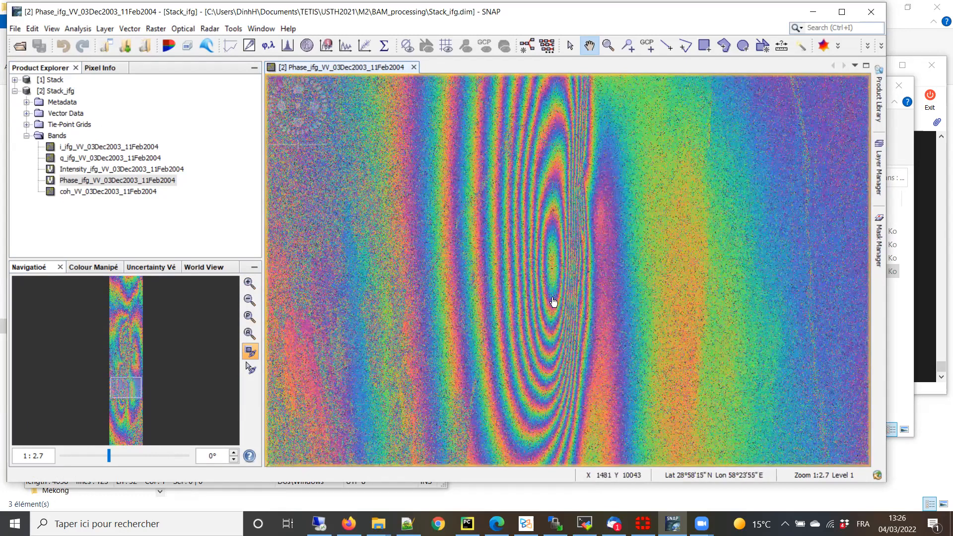
scroll(555, 302, "down", 1)
scroll(534, 247, "down", 1)
scroll(510, 285, "down", 1)
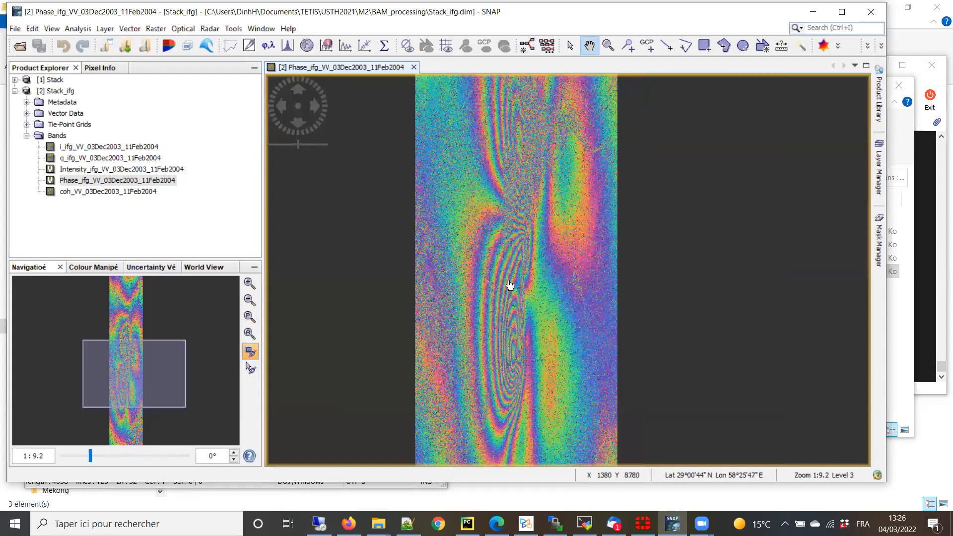
scroll(509, 285, "up", 1)
scroll(460, 304, "up", 1)
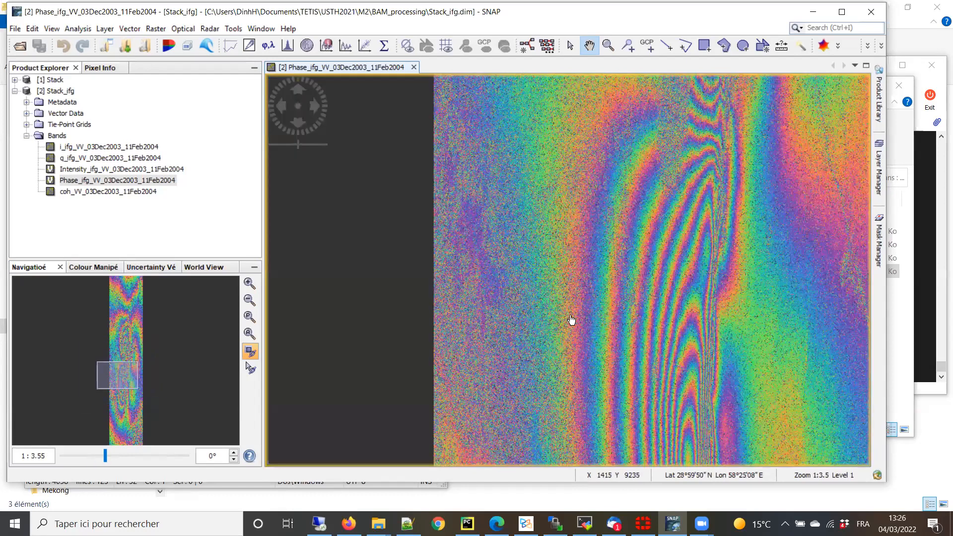
scroll(576, 322, "down", 2)
scroll(584, 327, "down", 2)
scroll(583, 326, "down", 1)
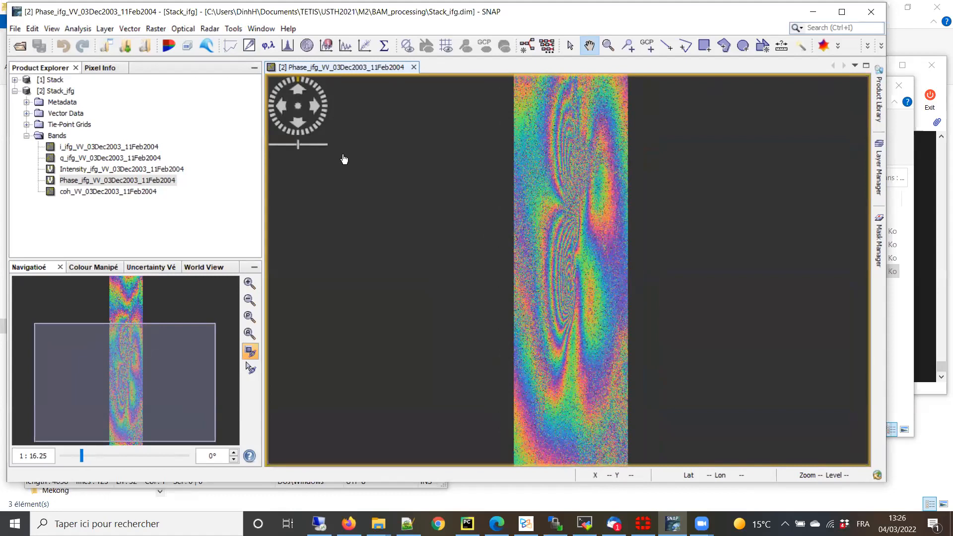
- Start another Interferogram Formation to produce a version for comparison
left_click(210, 28)
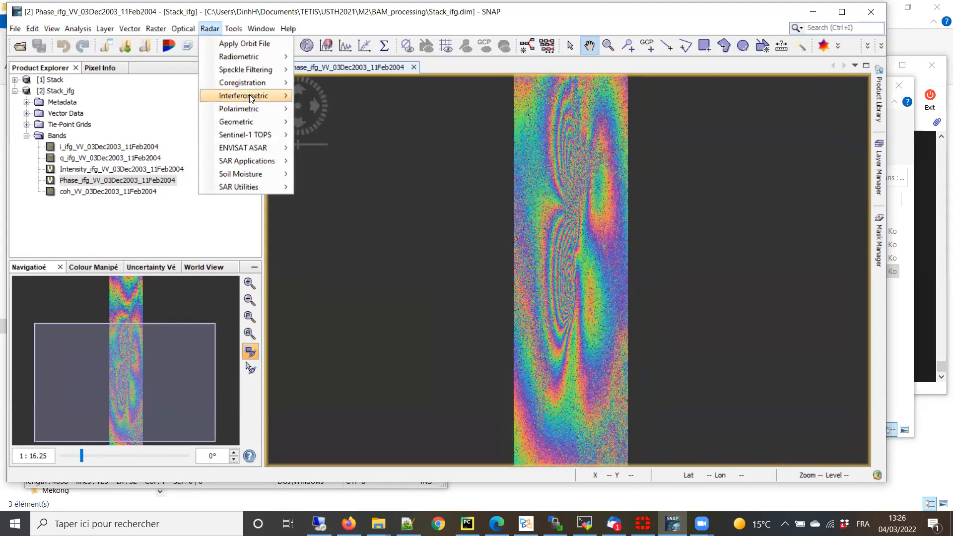
mouse_move(250, 95)
mouse_move(346, 96)
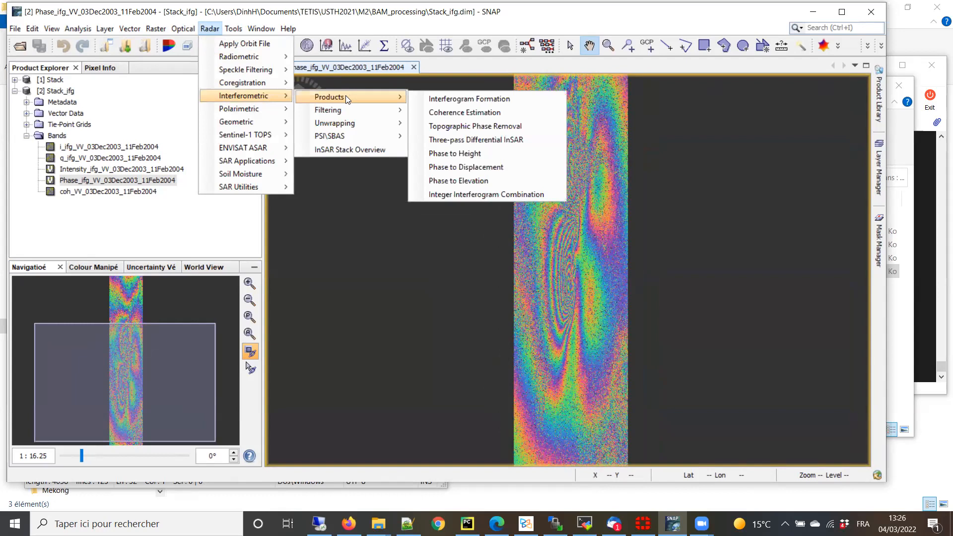
left_click(487, 99)
left_click(374, 241)
key("BackSpace")
key("BackSpace")
key("BackSpace")
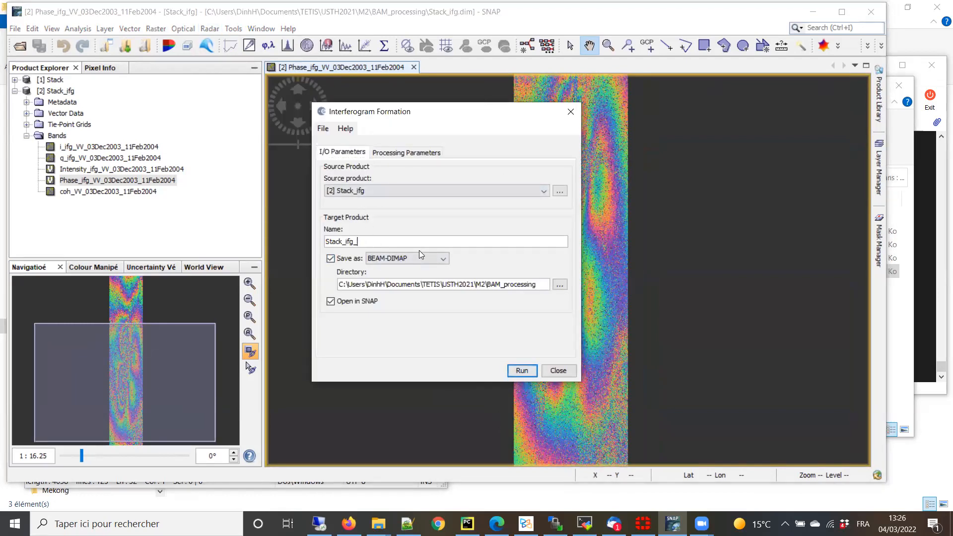
type("nosubtract")
key("BackSpace")
key("BackSpace")
key("BackSpace")
key("BackSpace")
key("BackSpace")
key("BackSpace")
key("BackSpace")
key("BackSpace")
key("BackSpace")
key("BackSpace")
type("flattening")
- Choose the Stack product as the source and disable flat-earth phase subtraction
left_click(394, 191)
left_click(363, 204)
left_click(407, 152)
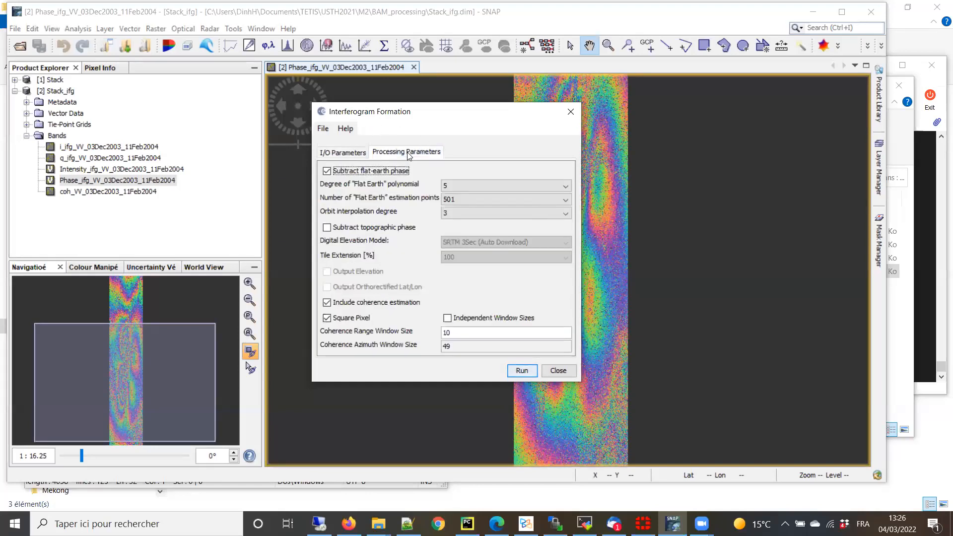
left_click(327, 172)
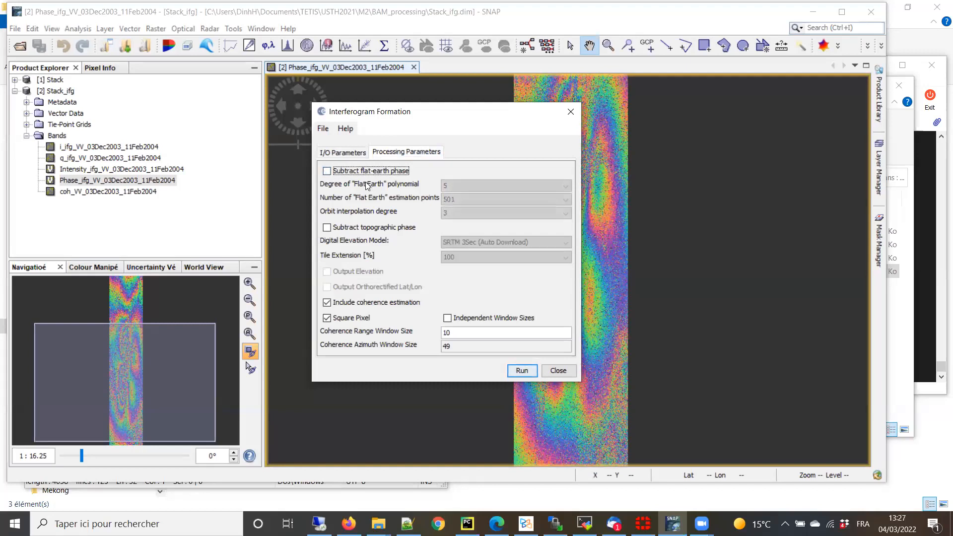
- Name the target product Stack_ifg_noflattenning, run the interferogram formation and close the dialog
left_click(348, 155)
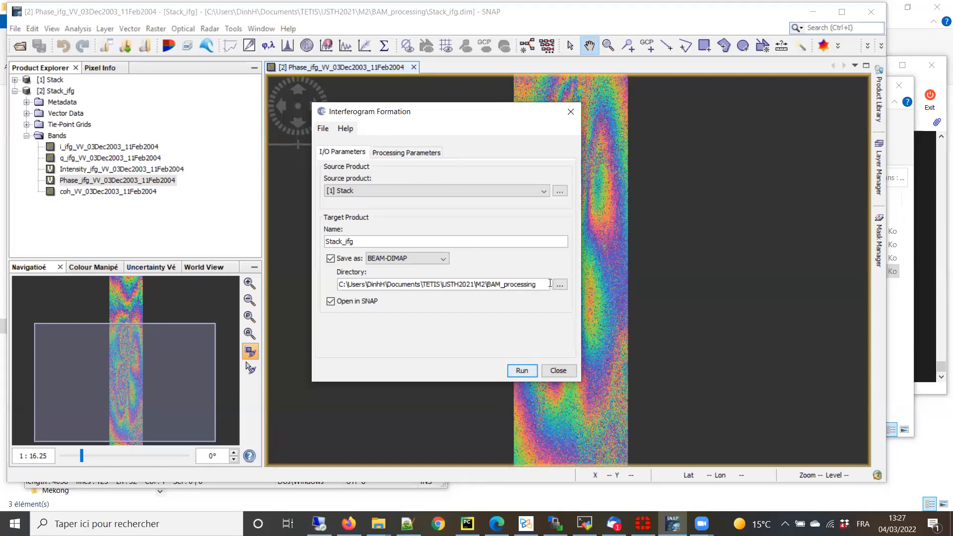
left_click(401, 241)
type("_noflattening")
key("Left")
key("Left")
key("Left")
type("n")
left_click(525, 374)
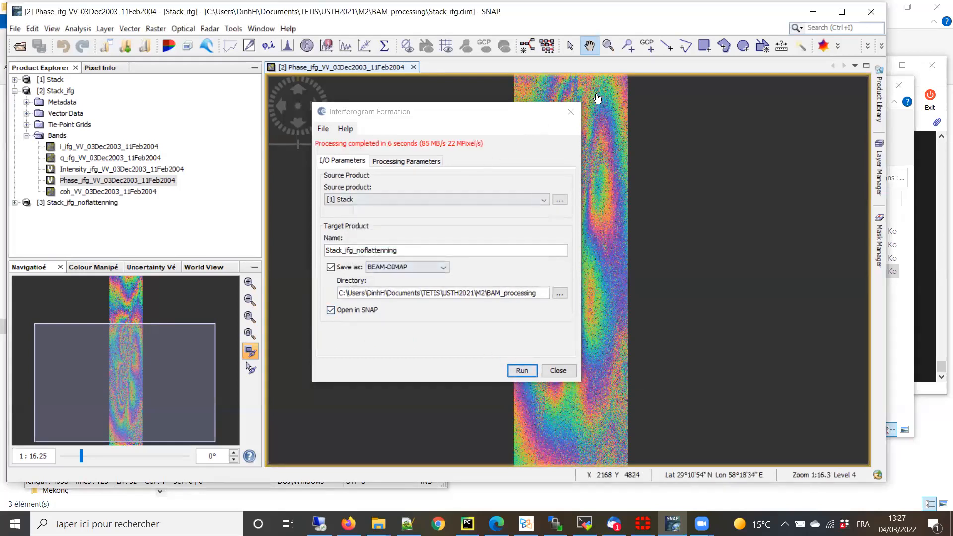
left_click(572, 112)
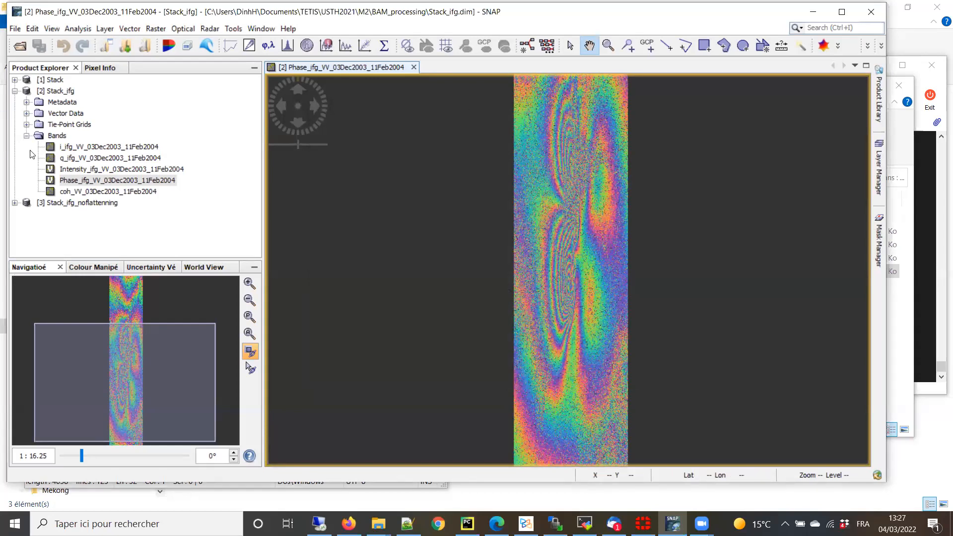
- Collapse the Stack_ifg product and expand the bands of Stack_ifg_noflattenning, selecting its phase band
left_click(15, 91)
left_click(15, 102)
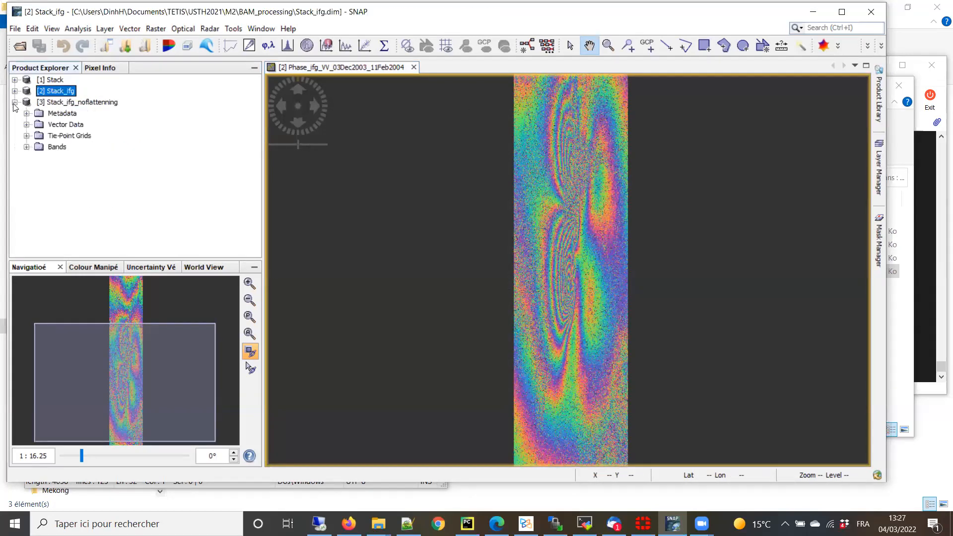
left_click(26, 147)
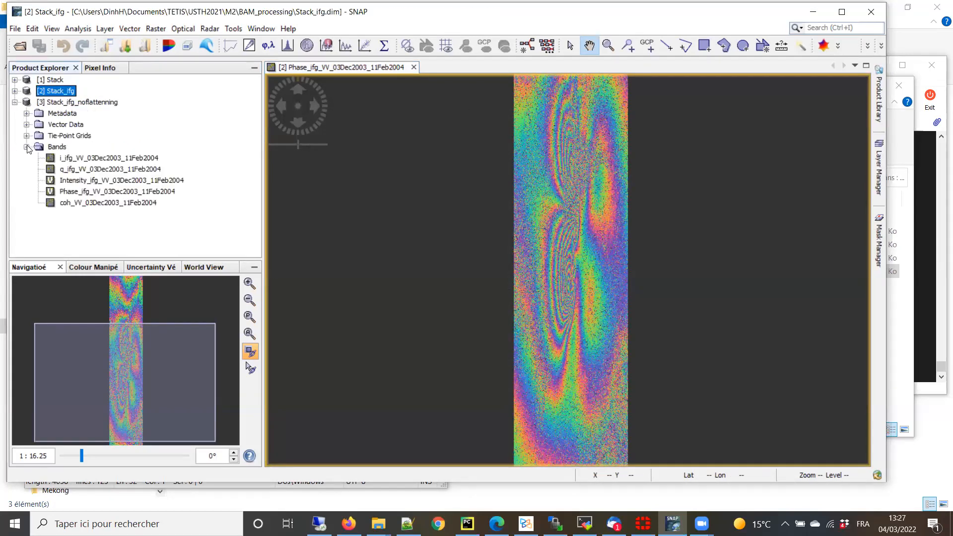
left_click(104, 192)
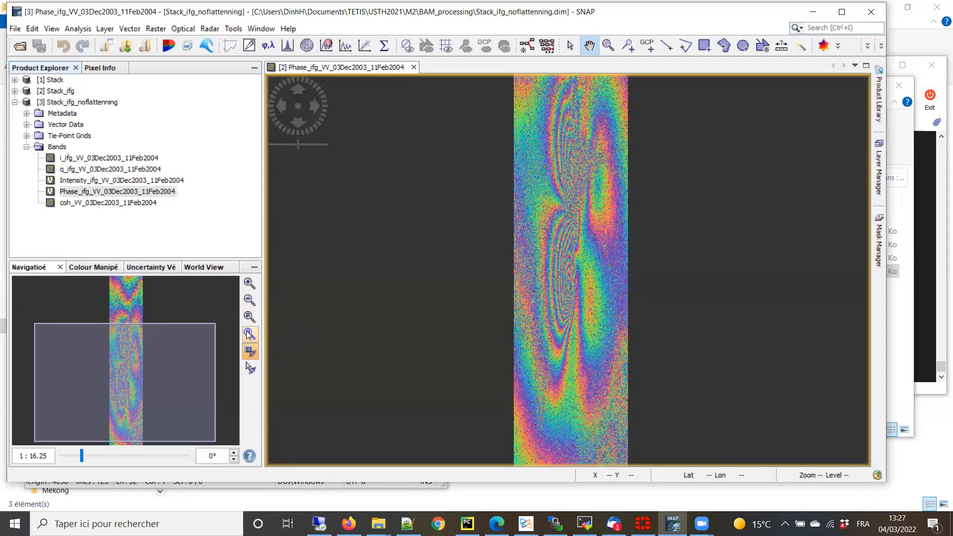
- Examine the central fringes of the open Stack_ifg phase image at 1:1 scale
left_click(250, 333)
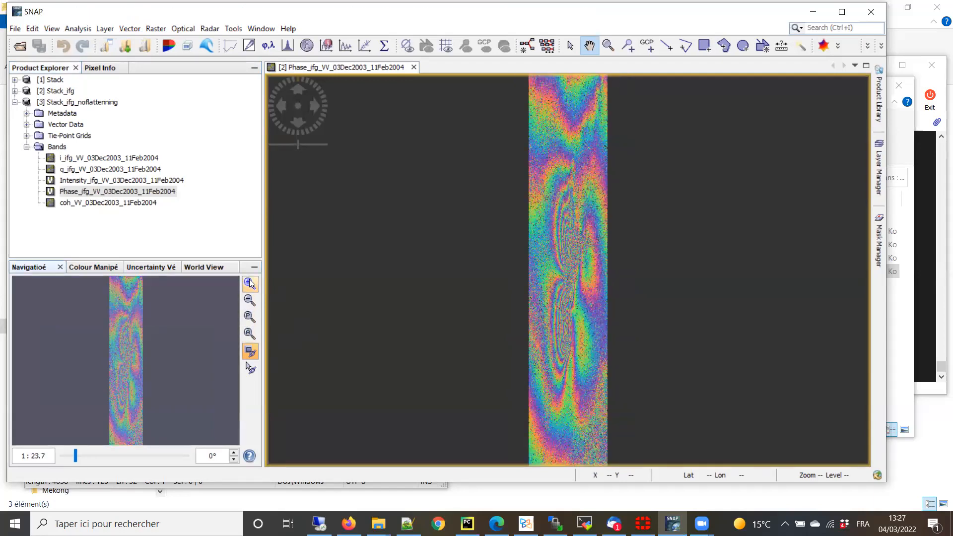
left_click(248, 319)
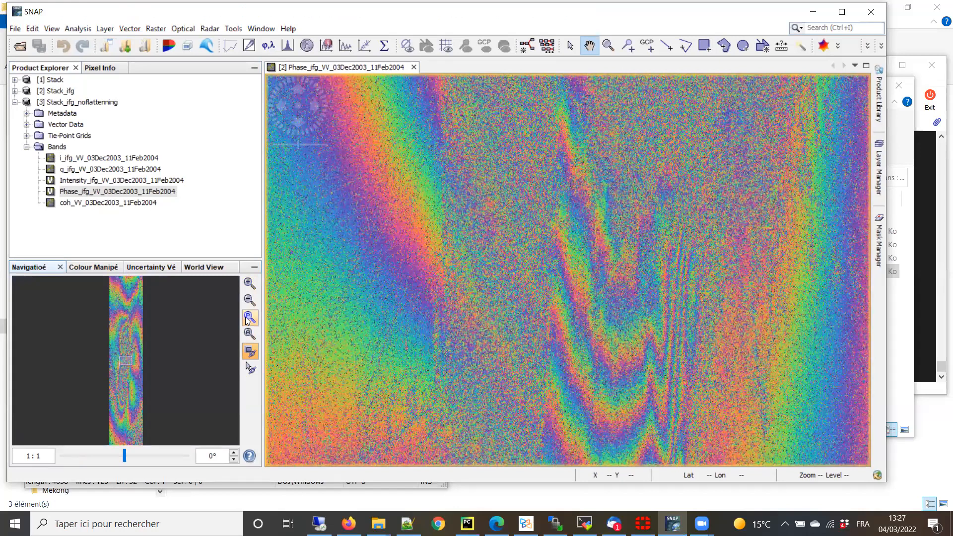
left_click_drag(632, 371, 523, 268)
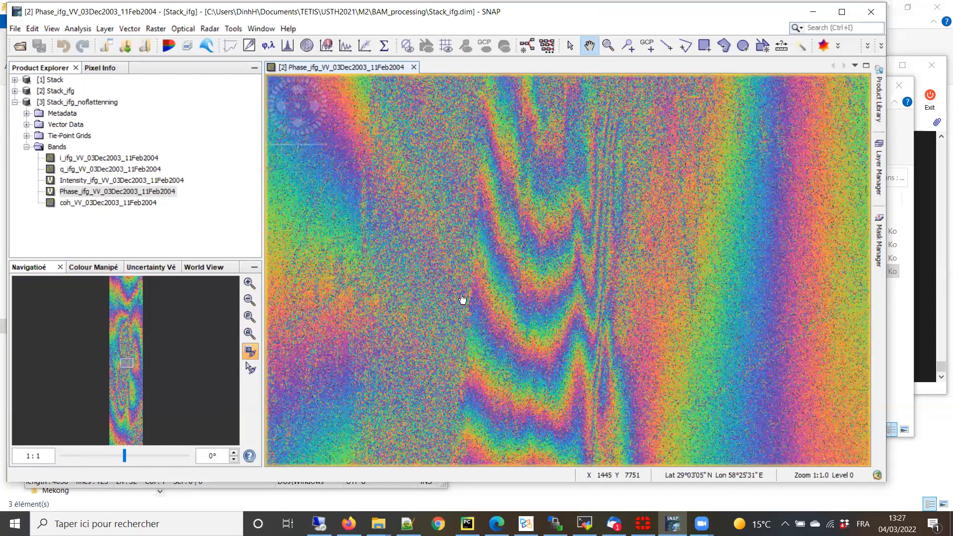
- Display the Phase_ifg_VV_03Dec2003_11Feb2004 band of the Stack_ifg_noflattenning product in its own view
left_click(59, 92)
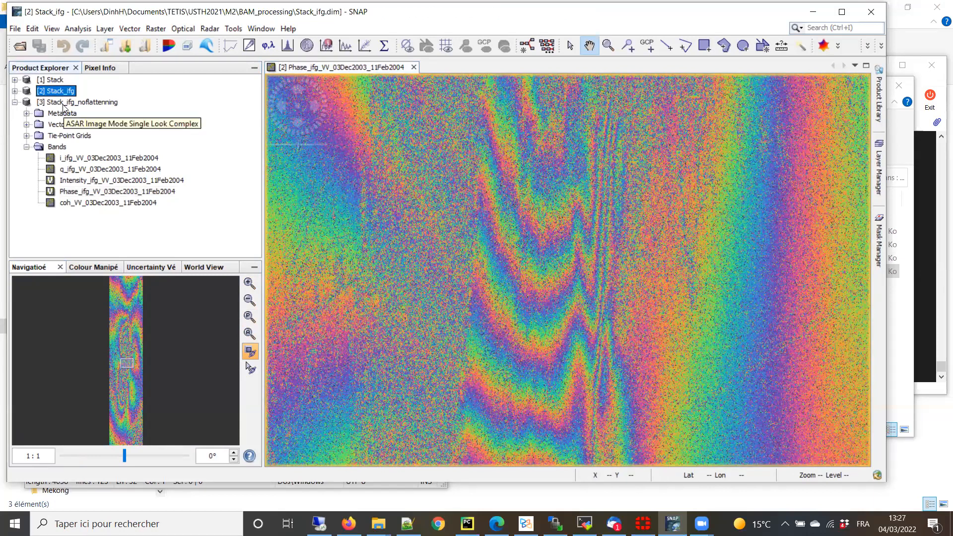
left_click(63, 104)
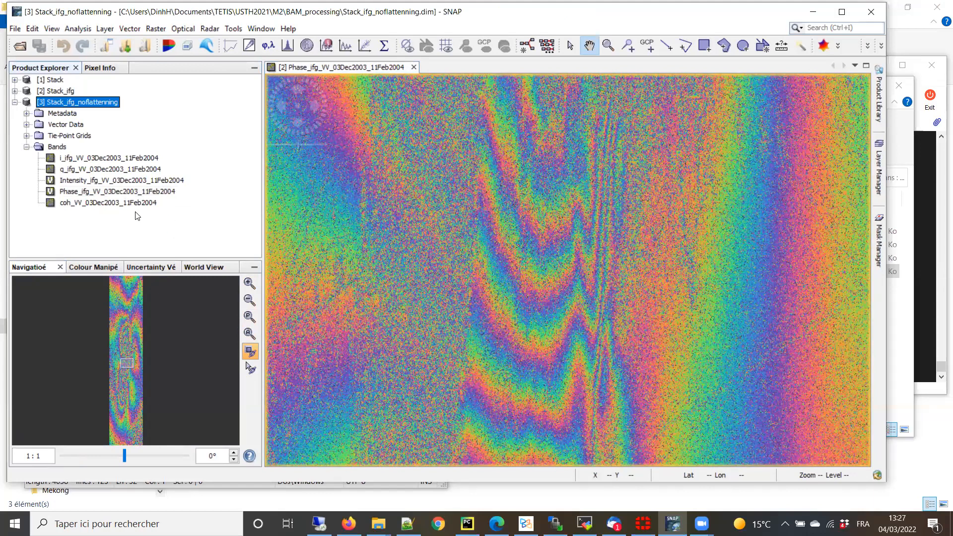
left_click(119, 194)
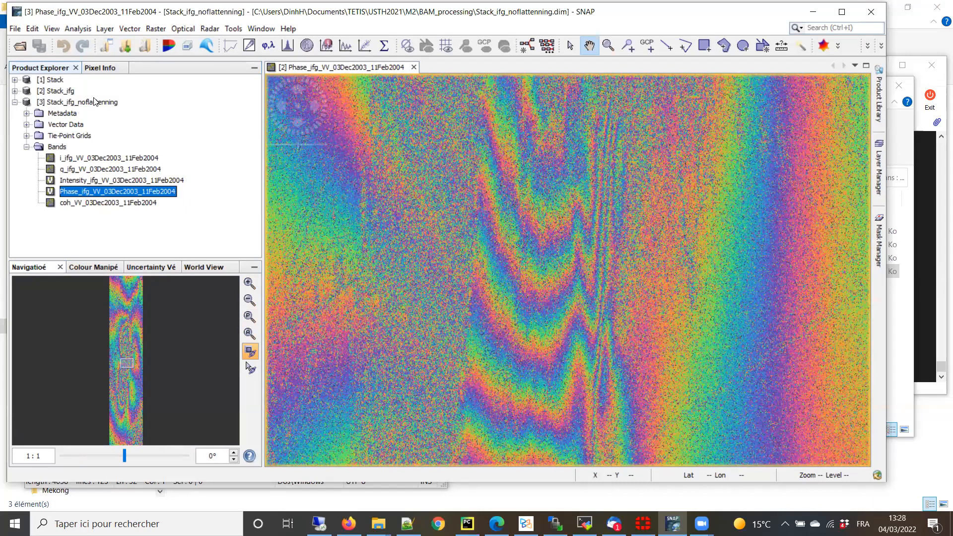
left_click(766, 383)
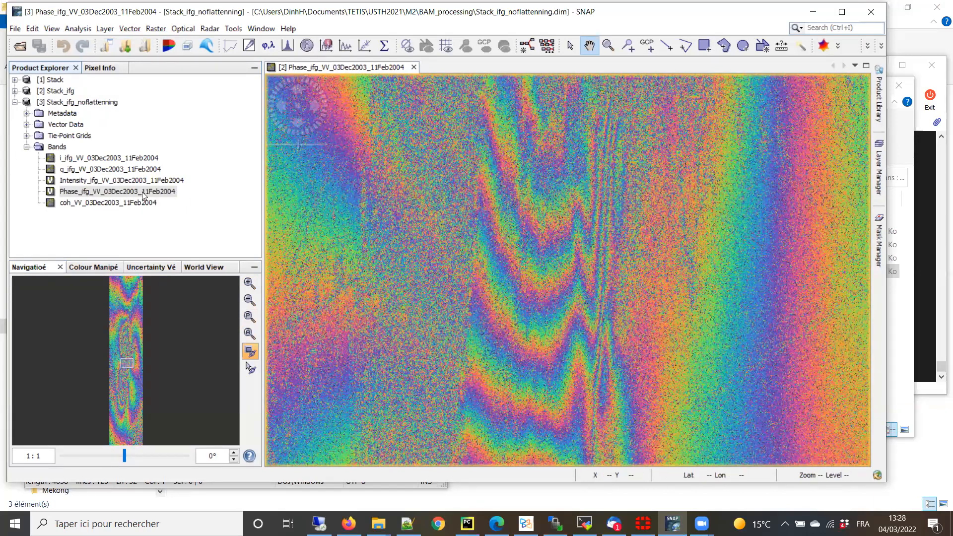
mouse_move(142, 192)
double_click(125, 191)
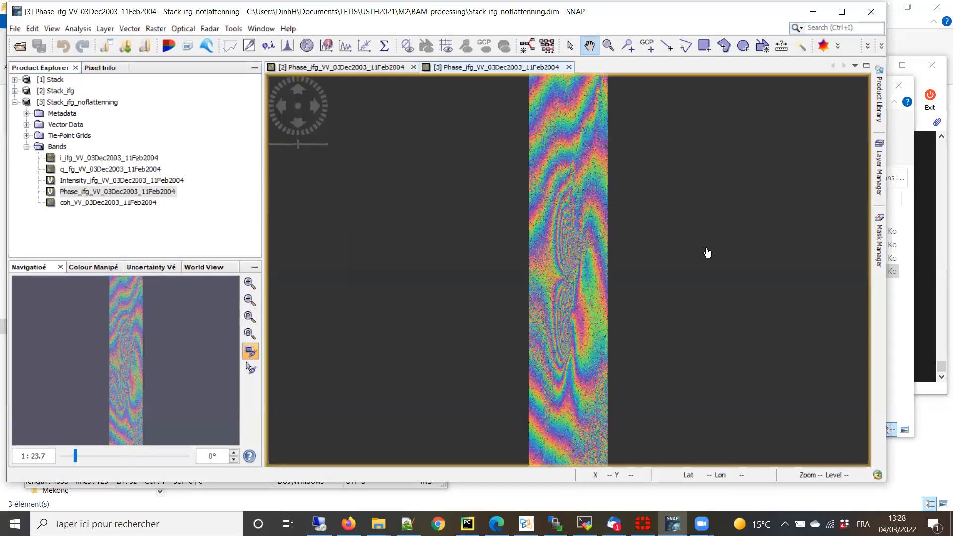
- Compare the fringes of the Stack_ifg and Stack_ifg_noflattenning phase images by alternating between the two views
left_click(330, 68)
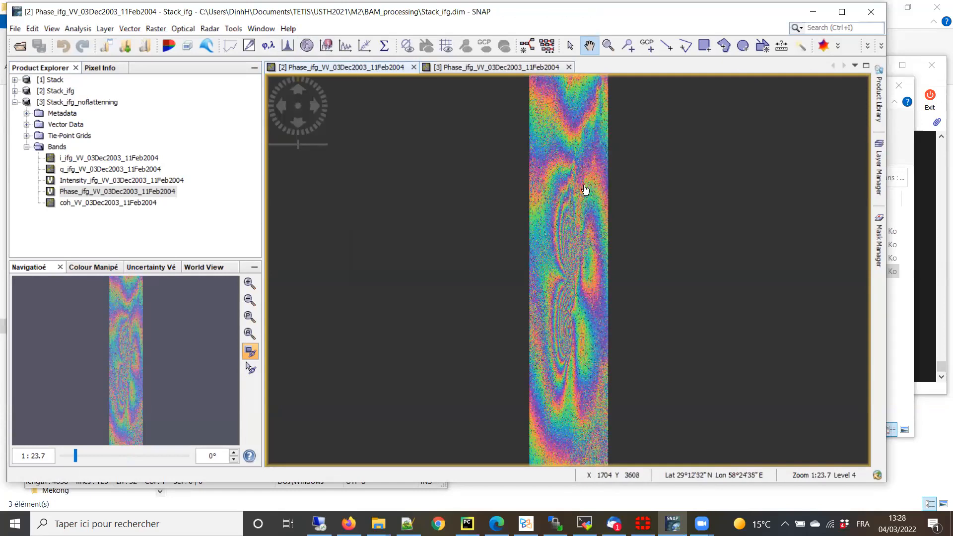
left_click(473, 71)
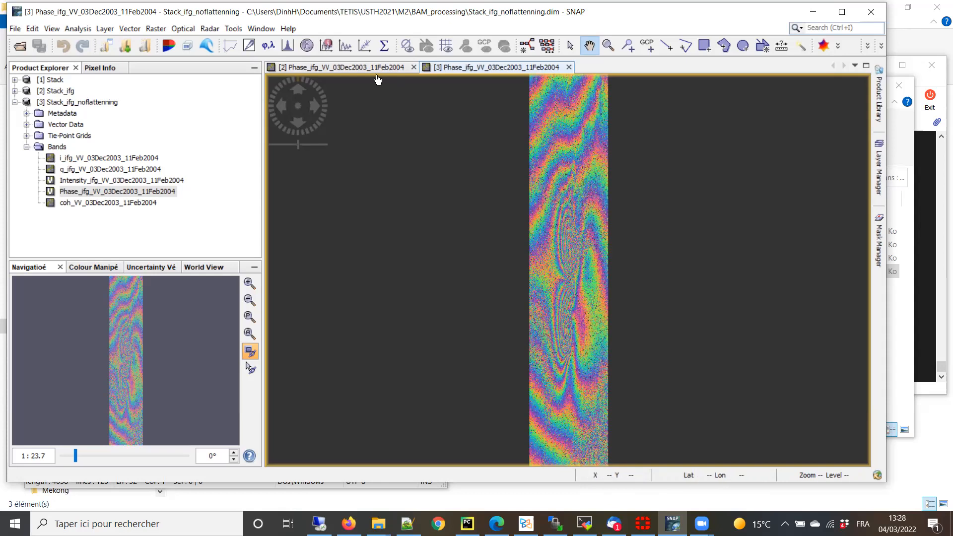
left_click(359, 69)
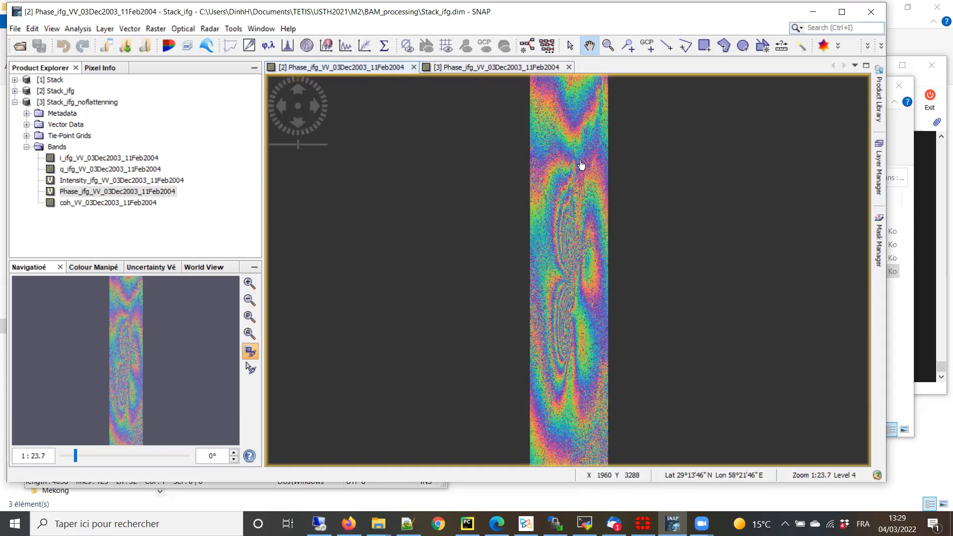
left_click(482, 68)
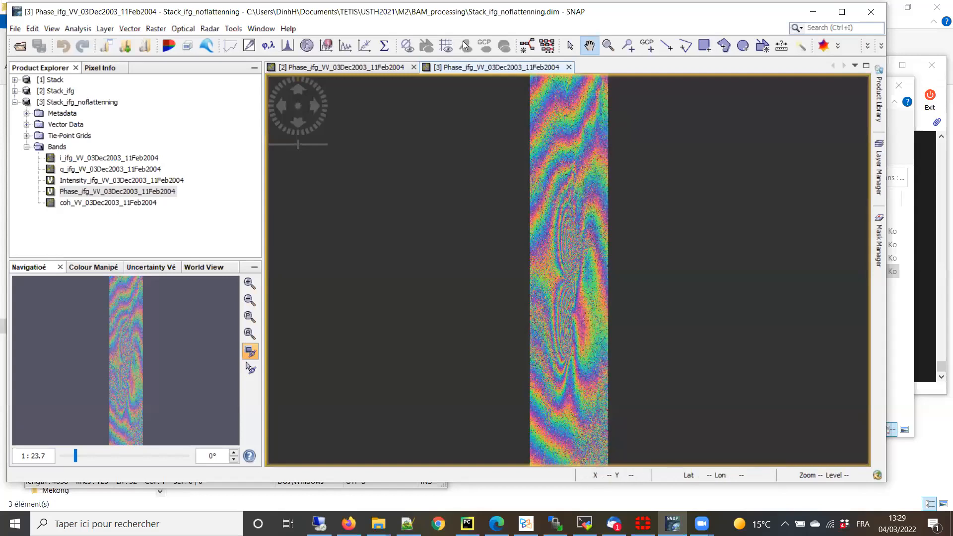
left_click(347, 66)
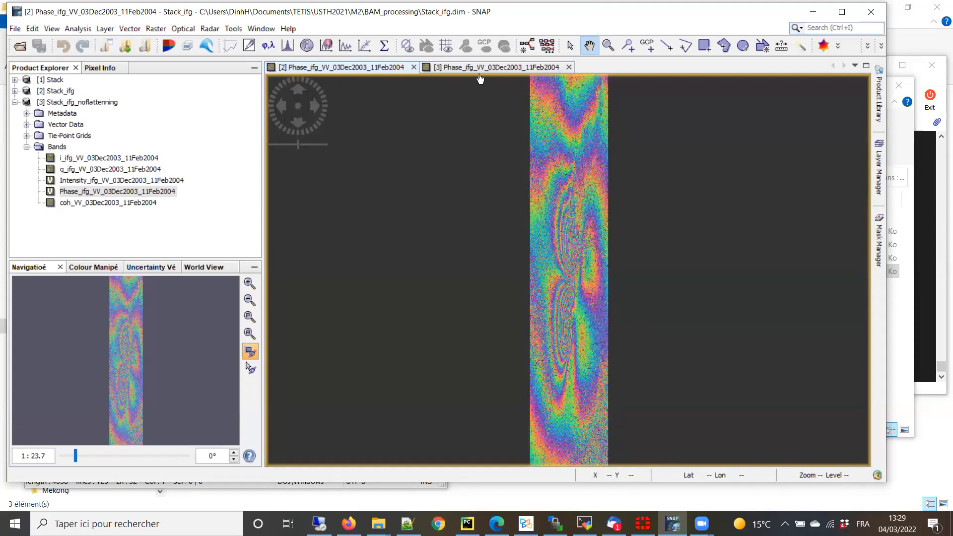
- Close the Stack_ifg_noflattenning phase view and expand the Stack_ifg bands in place of that product's tree
left_click(569, 67)
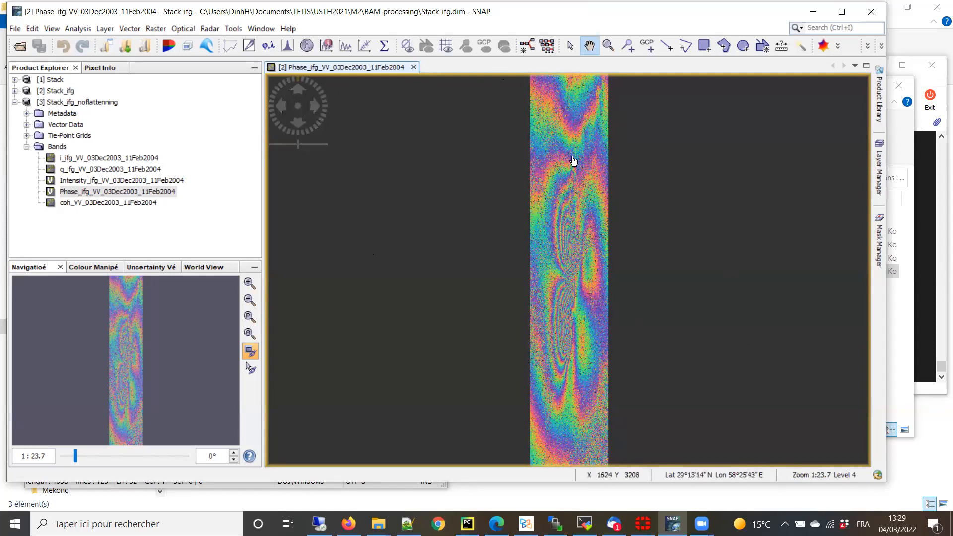
left_click(15, 102)
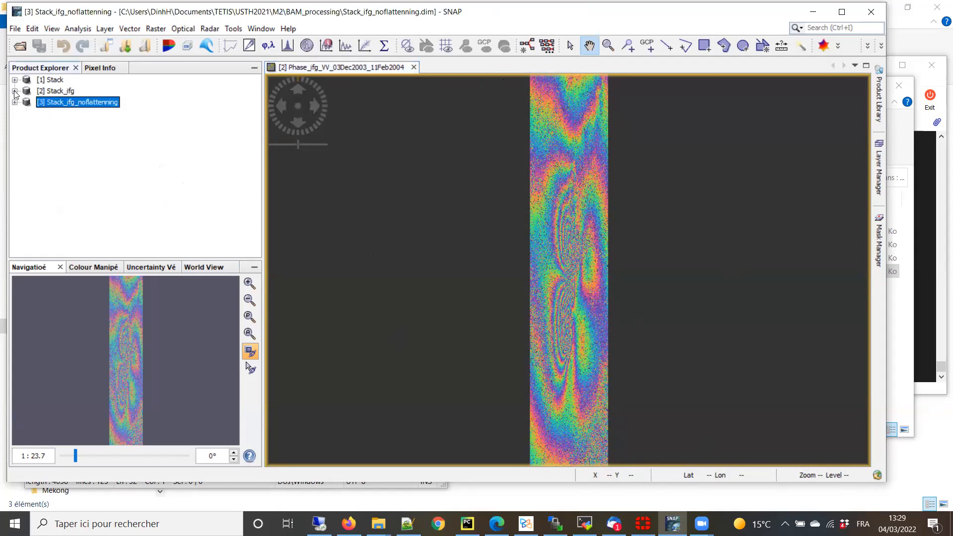
left_click(15, 91)
left_click(27, 136)
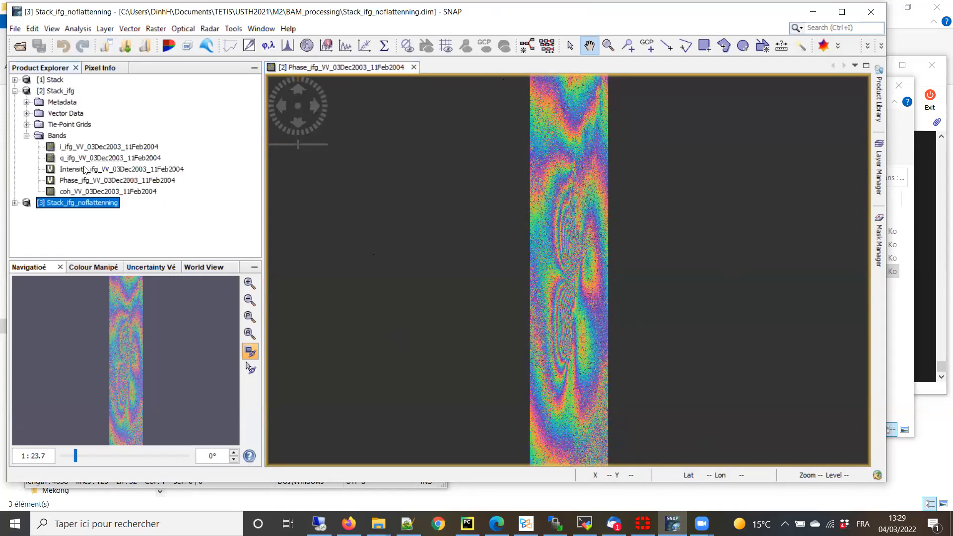
- Examine the fringes on both sides of the fault trace in the Stack_ifg phase image at 1:1 scale
left_click(110, 183)
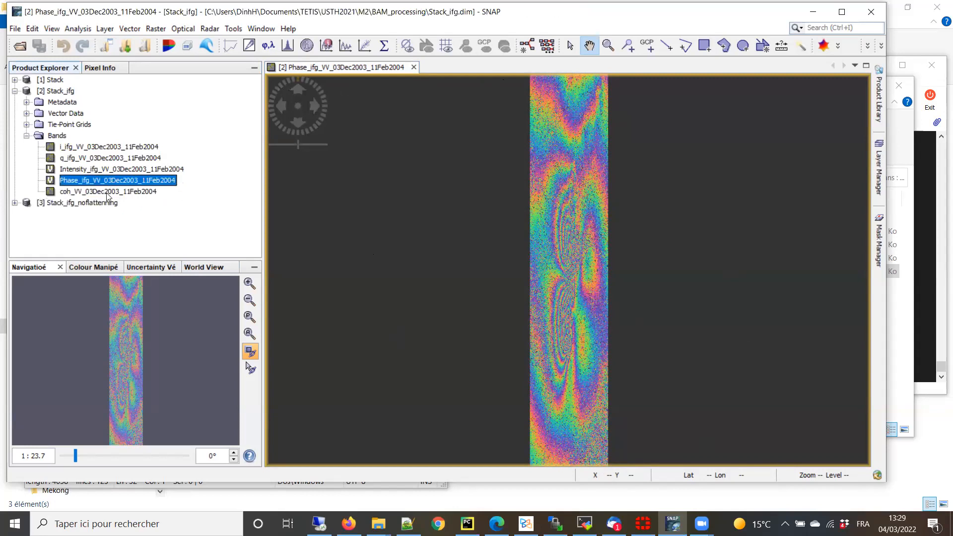
left_click(247, 314)
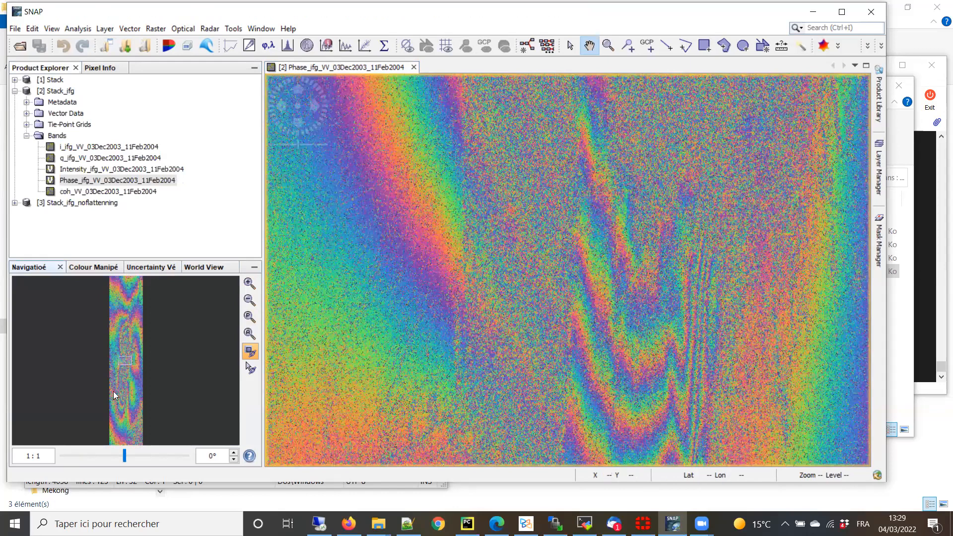
left_click_drag(125, 360, 123, 371)
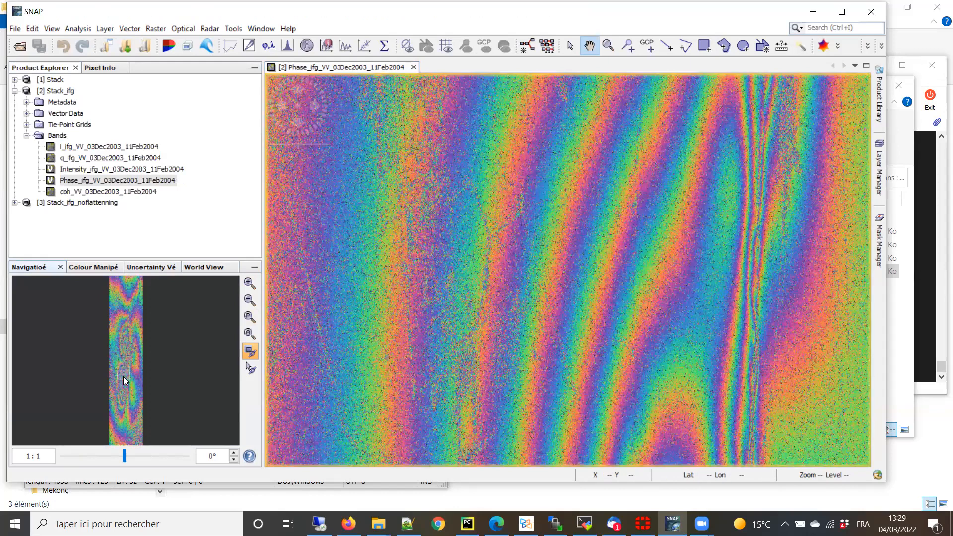
left_click_drag(728, 308, 536, 397)
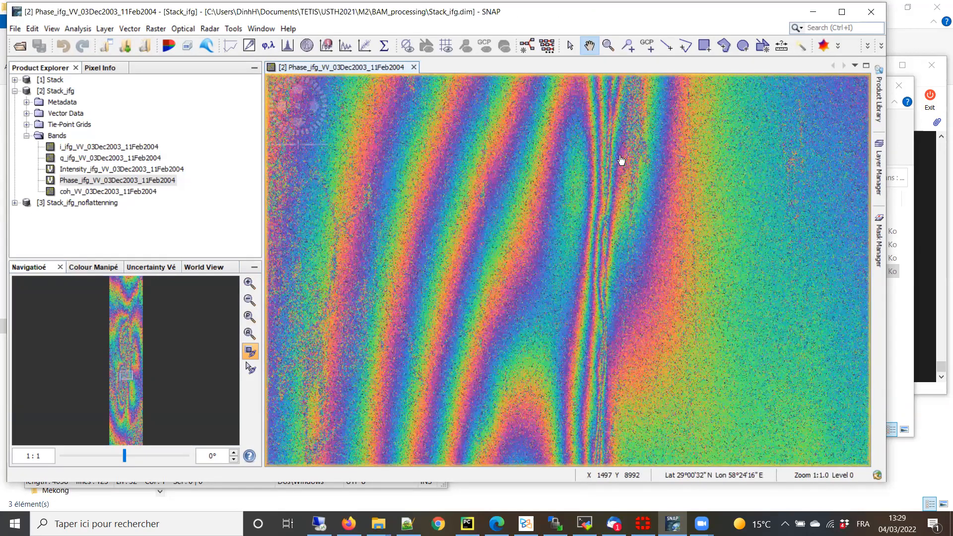
left_click_drag(561, 159, 628, 332)
left_click_drag(626, 215, 551, 319)
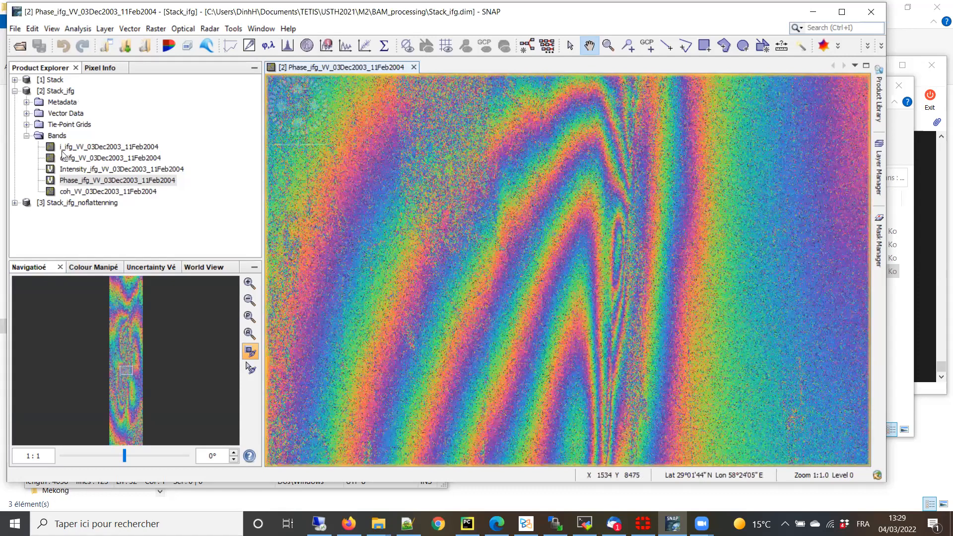
- Display the coherence band coh_VV_03Dec2003_11Feb2004 of the Stack_ifg product in its own view
left_click(91, 192)
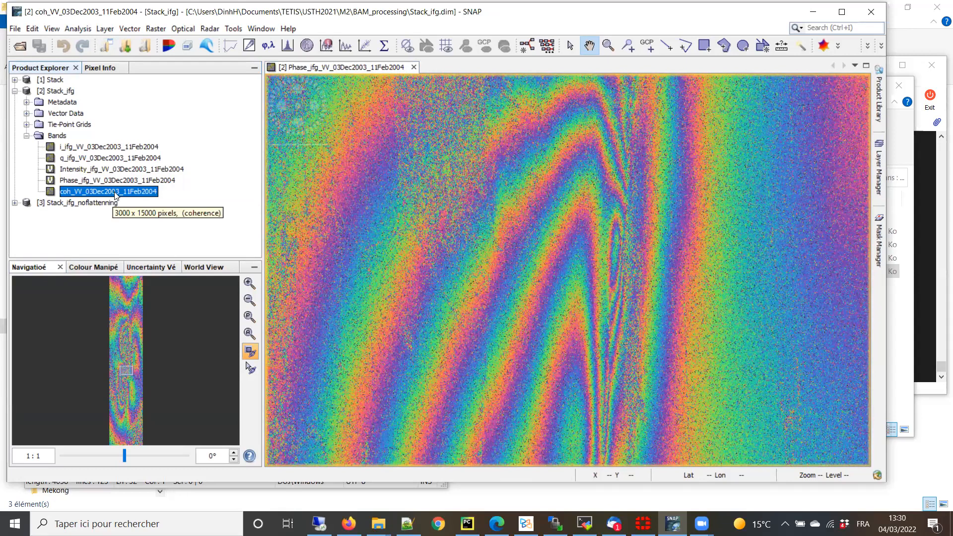
double_click(115, 191)
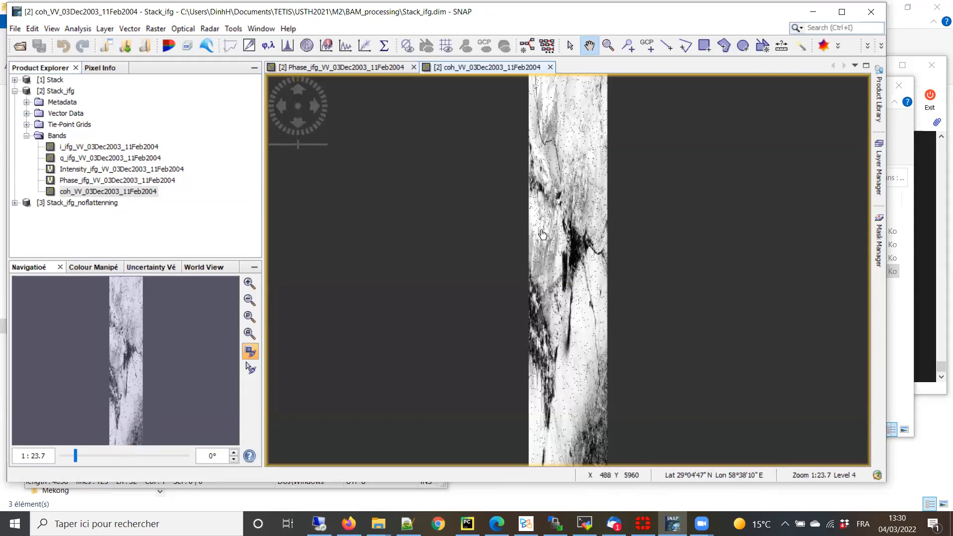
- Examine the noisy winding strip near the right edge of the Stack_ifg phase image at about 1:1 scale
left_click(358, 68)
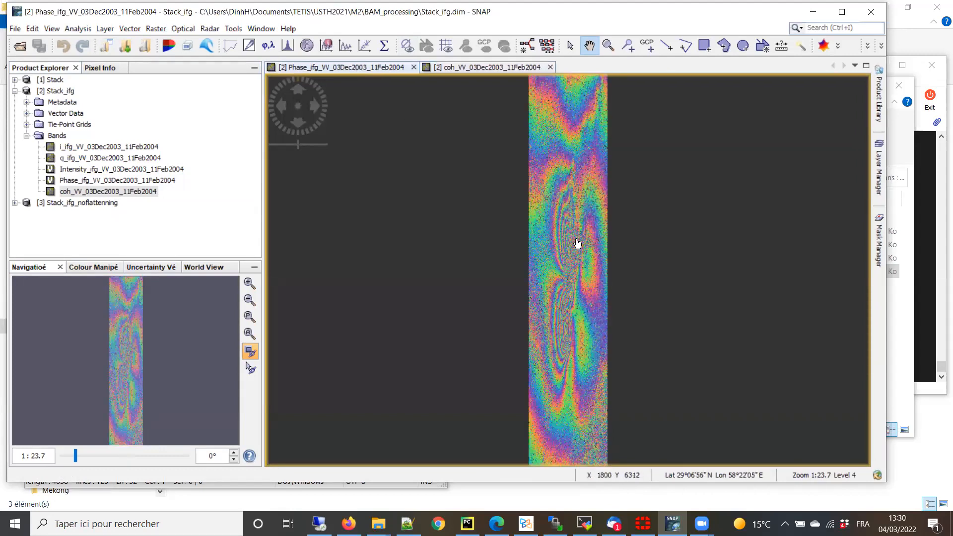
scroll(578, 243, "up", 1)
scroll(577, 243, "up", 6)
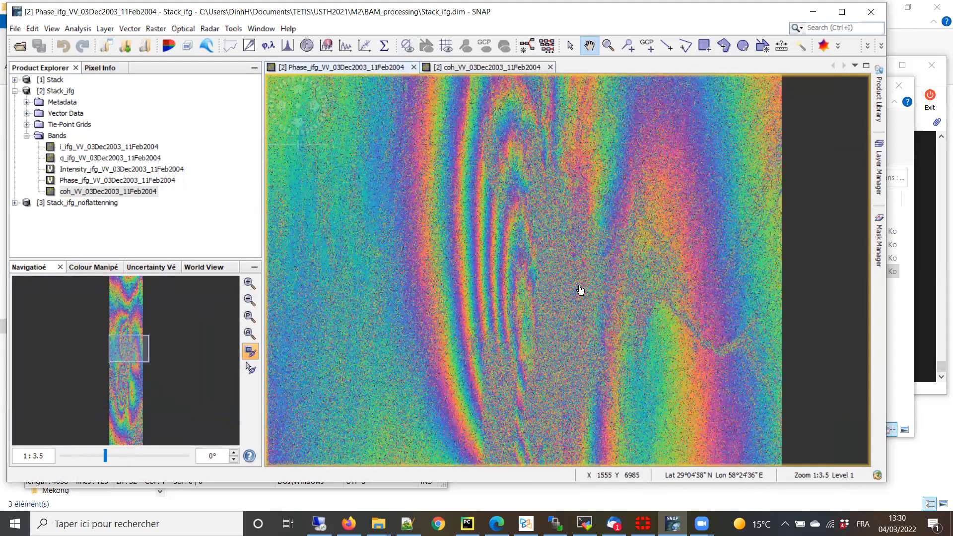
left_click_drag(581, 290, 502, 232)
scroll(559, 298, "up", 1)
left_click_drag(456, 289, 504, 289)
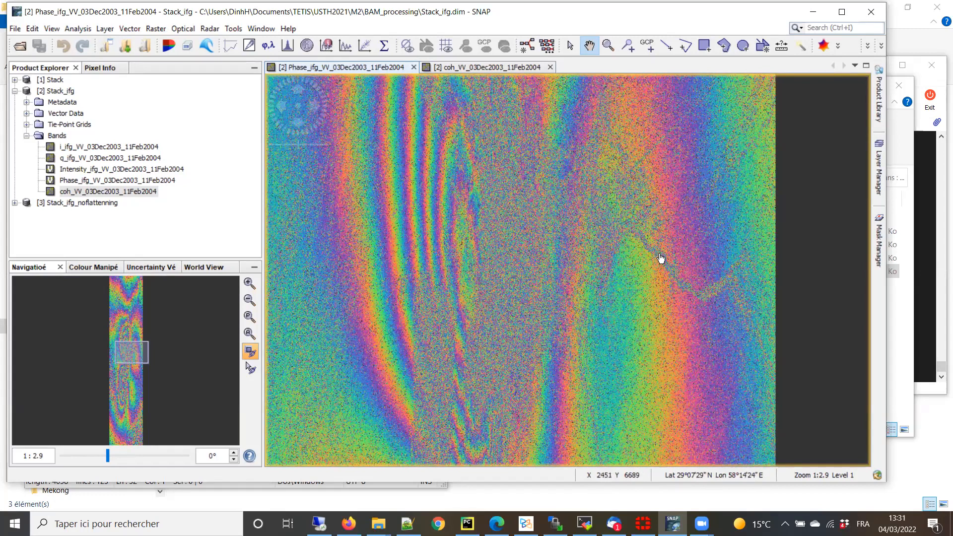
scroll(660, 257, "up", 1)
scroll(689, 252, "up", 3)
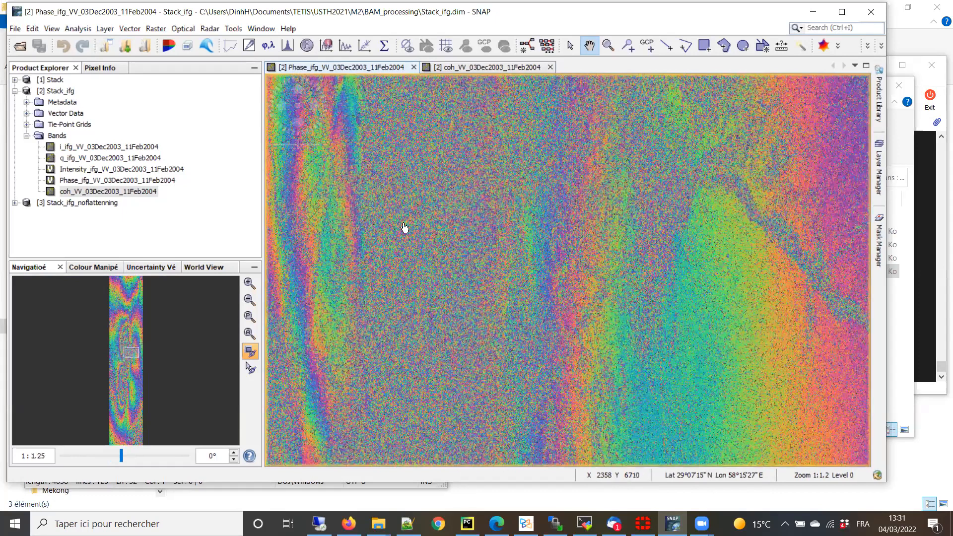
scroll(437, 235, "up", 1)
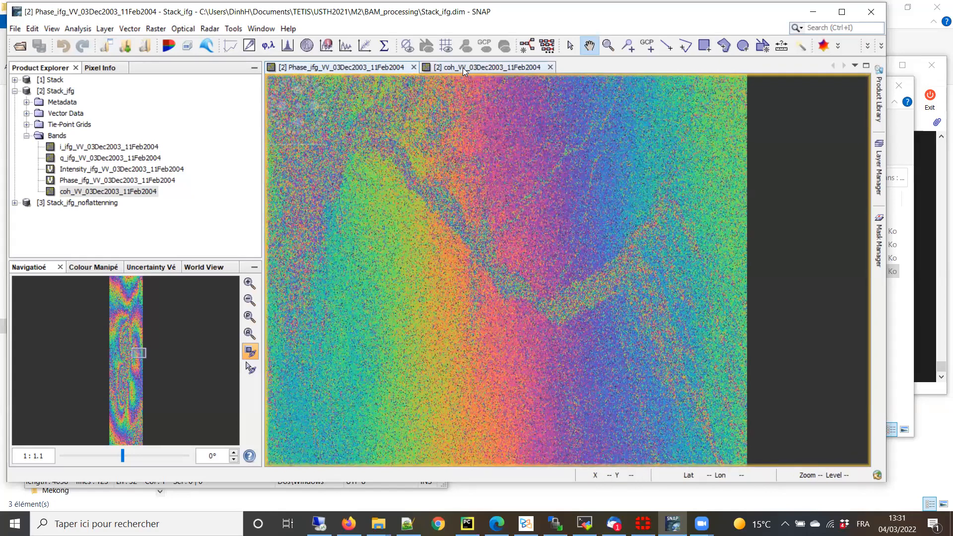
- Compare the noisy strip in the phase image with the same area of the coherence image by alternating between the views
left_click(463, 67)
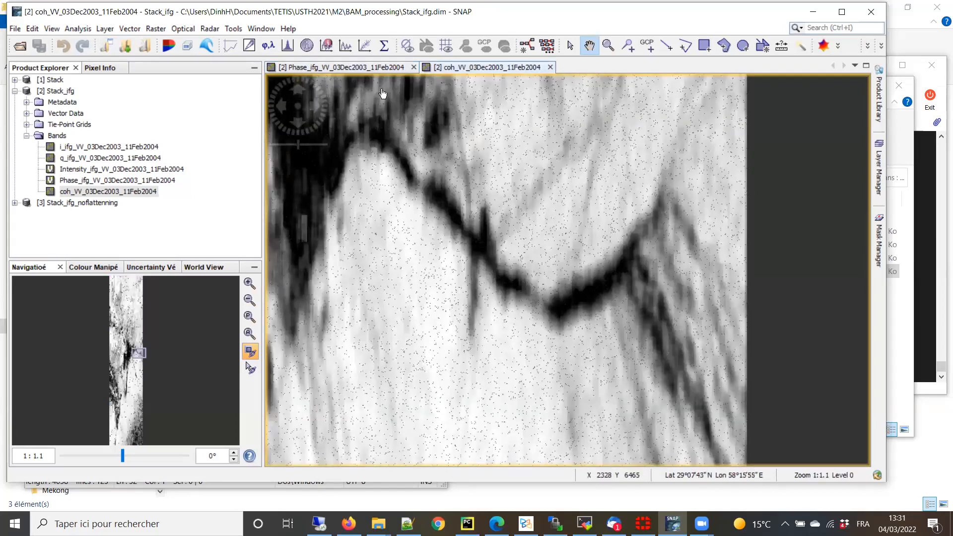
left_click(357, 67)
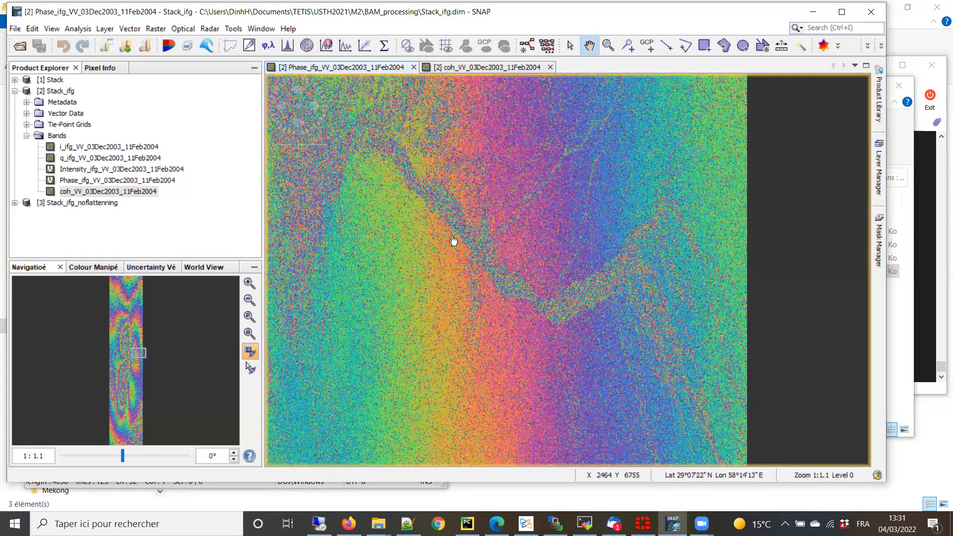
left_click(462, 69)
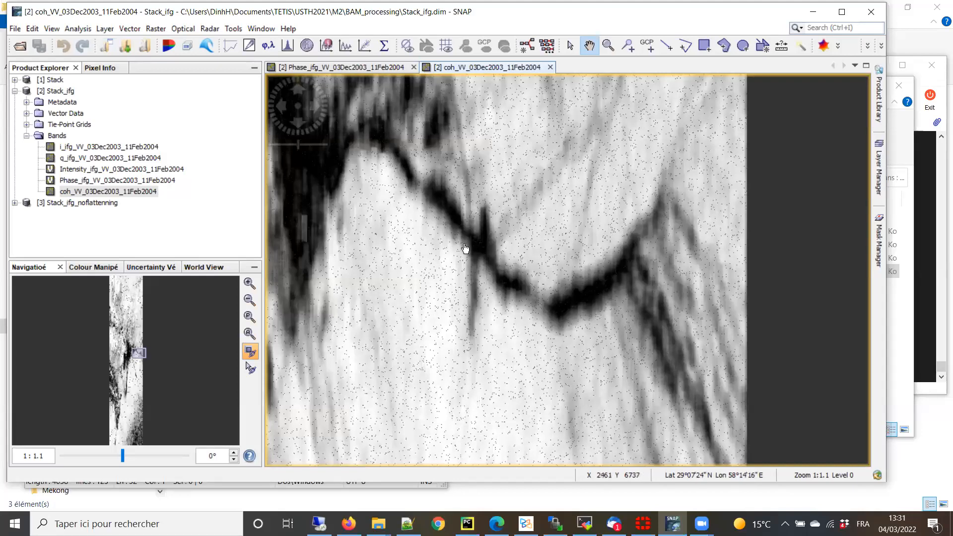
left_click(370, 67)
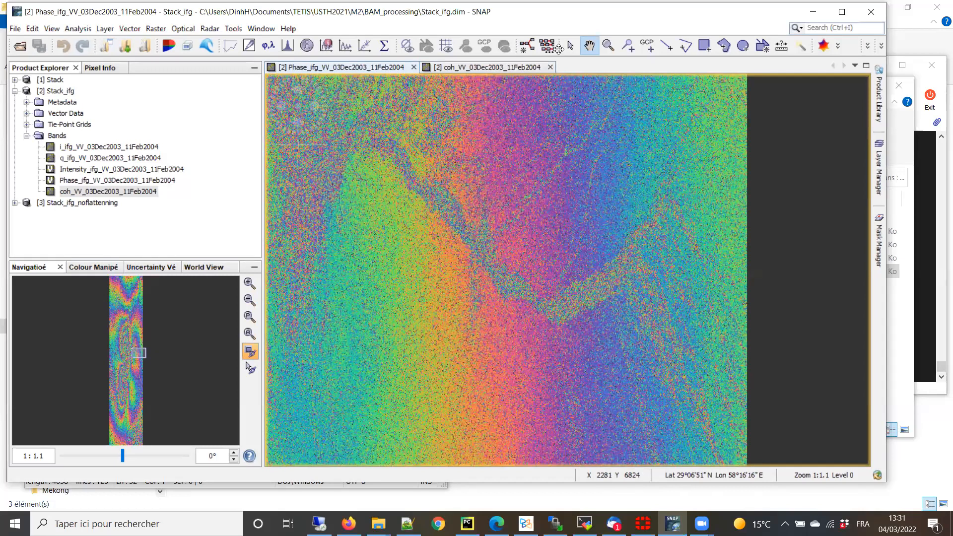
left_click(466, 68)
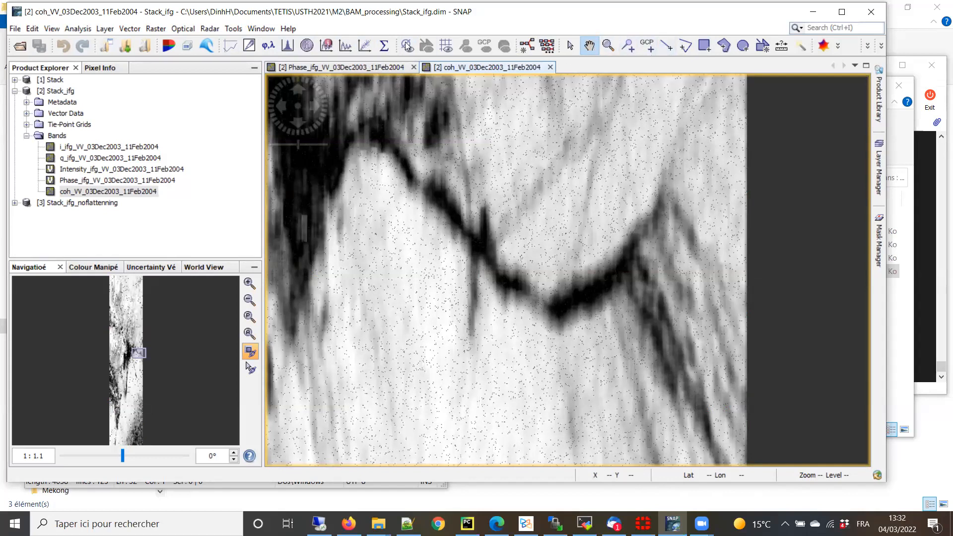
- Open a profile plot for the coherence band and position it and the image so the dark winding strip stays accessible
left_click(349, 47)
left_click_drag(611, 181, 708, 156)
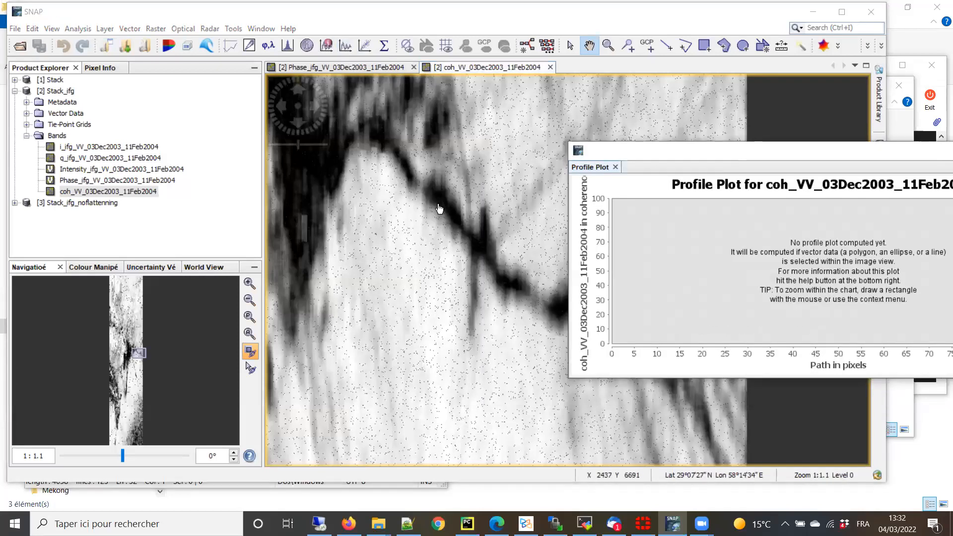
left_click(409, 287)
left_click_drag(394, 288, 372, 325)
left_click_drag(847, 157, 742, 162)
- Draw a diagonal line about 320 pixels long across the dark strip in the coherence image and examine its profile plot
left_click(667, 47)
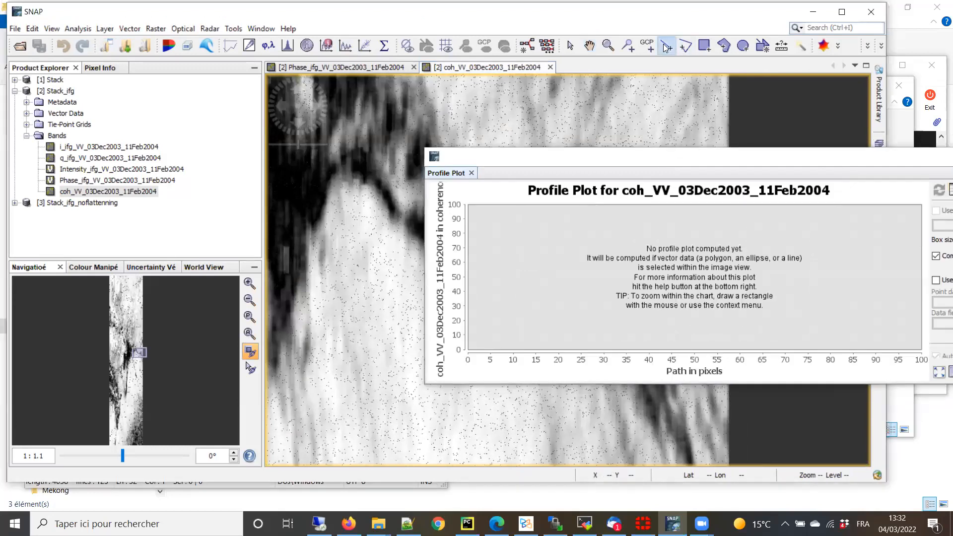
left_click(516, 134)
left_click_drag(498, 119, 376, 300)
left_click(561, 160)
left_click_drag(563, 161, 645, 182)
left_click(501, 135)
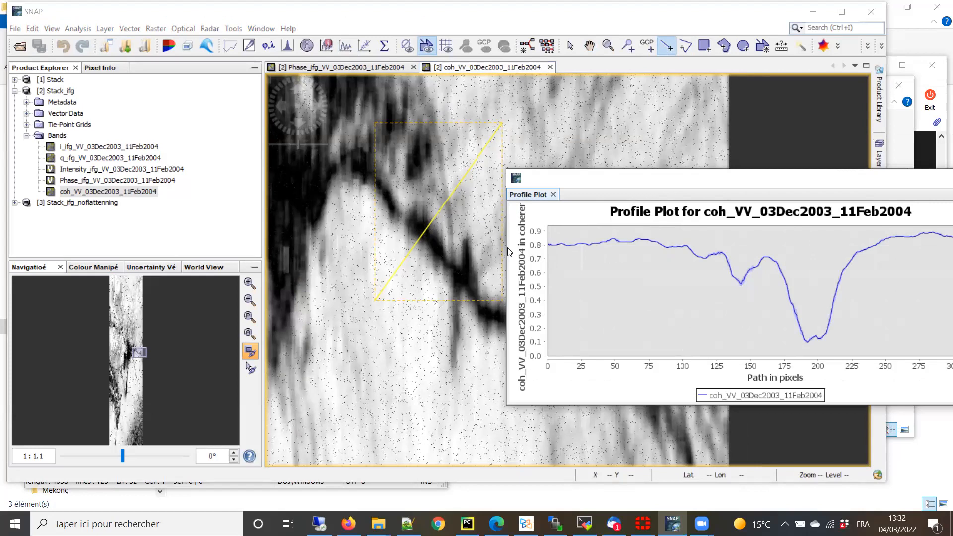
left_click_drag(506, 248, 655, 247)
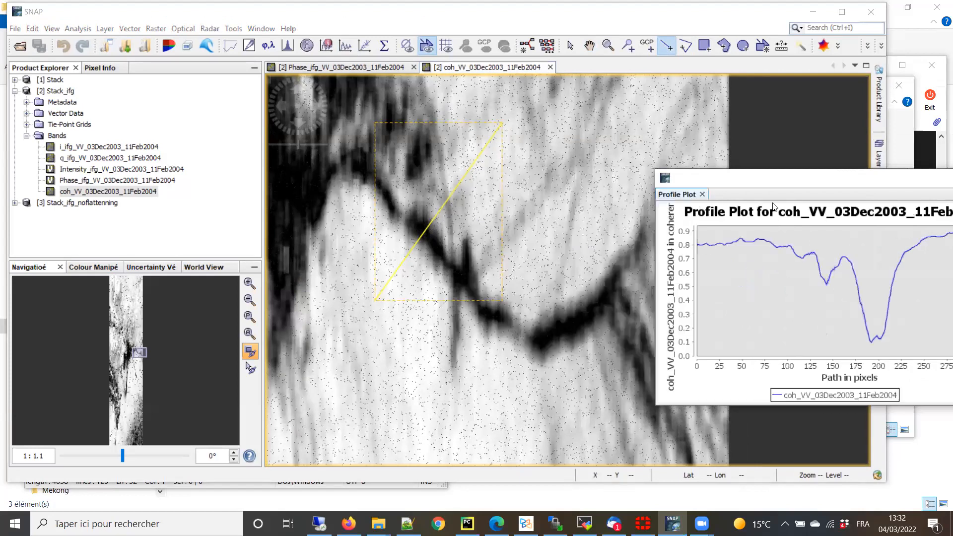
left_click_drag(763, 180, 621, 155)
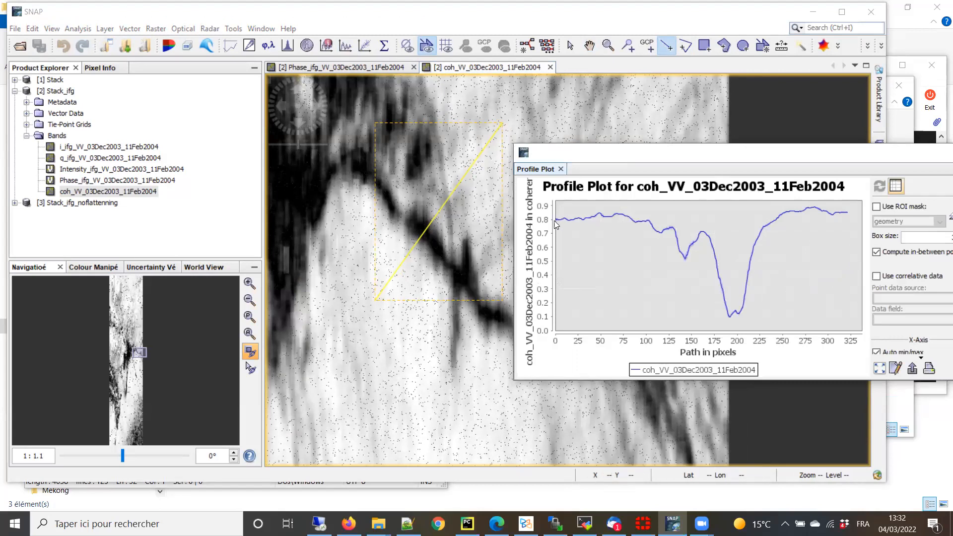
mouse_move(576, 217)
- Return to the phase image, close the profile plot and delete all lines drawn over the image
left_click(349, 69)
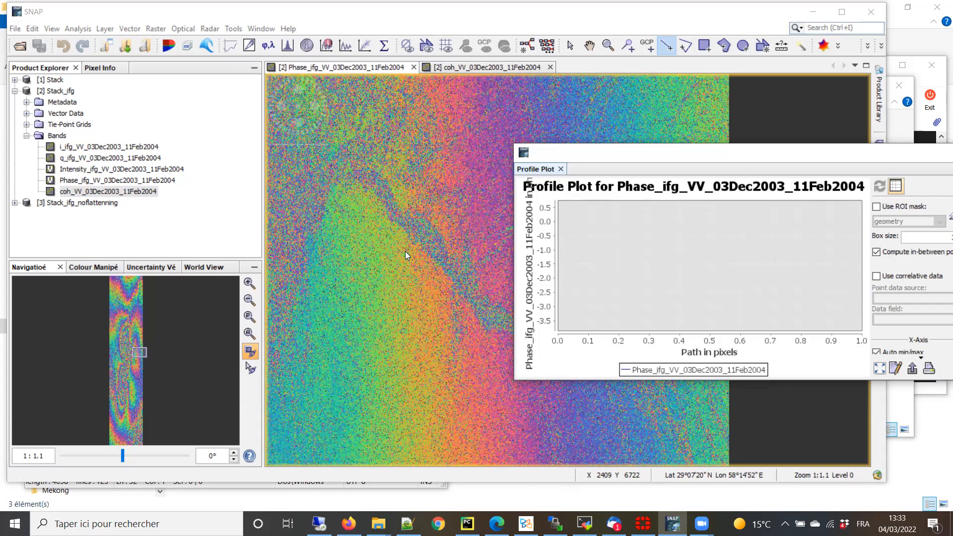
left_click_drag(713, 159, 400, 190)
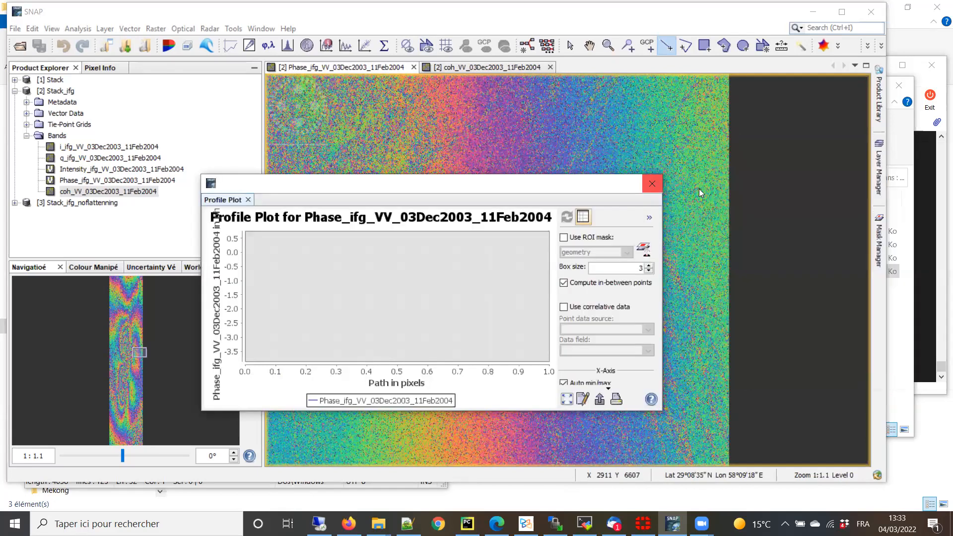
left_click(653, 185)
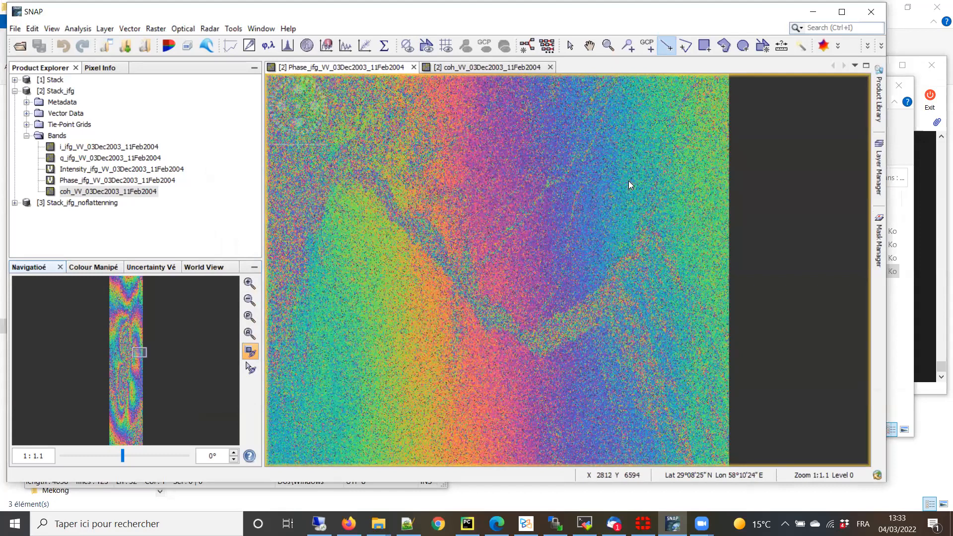
left_click_drag(482, 213, 560, 199)
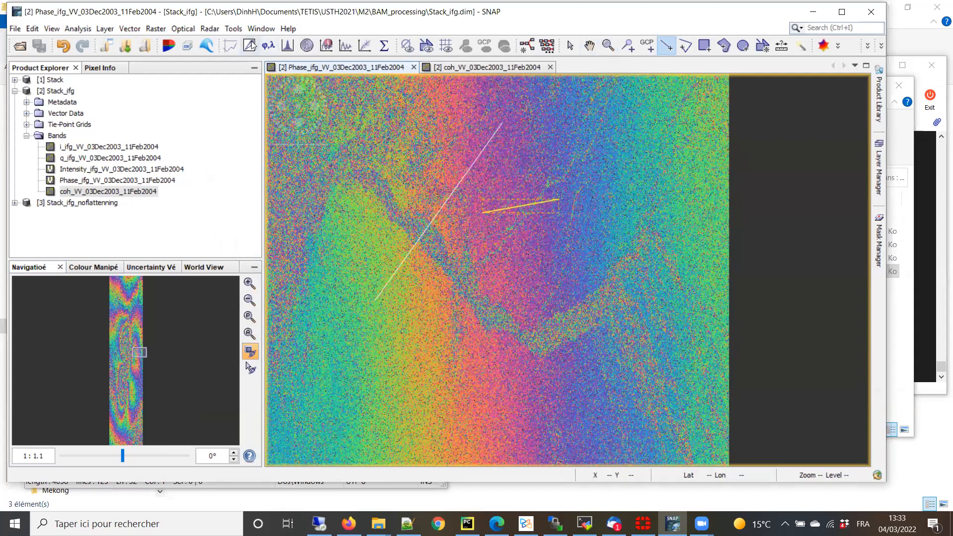
left_click(569, 46)
left_click_drag(305, 94, 714, 405)
key("Delete")
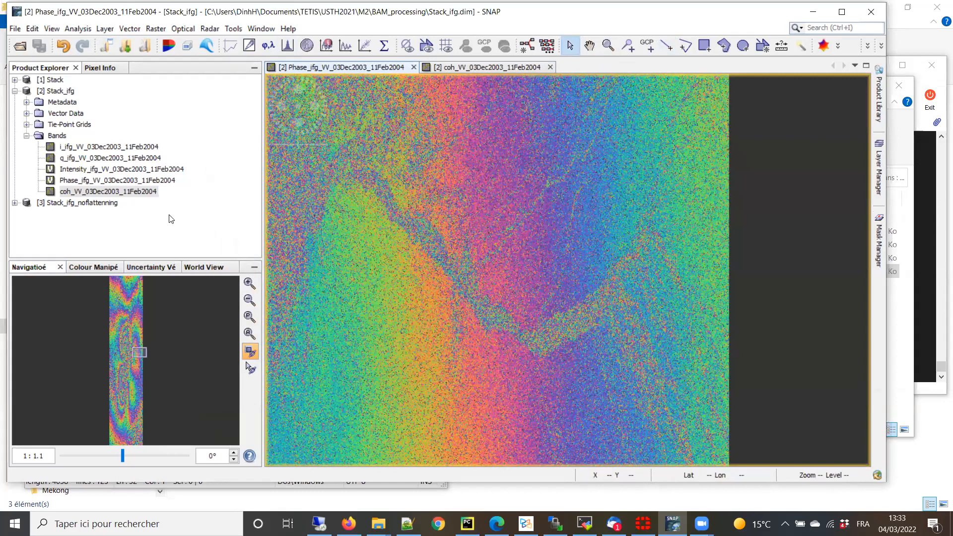
- Collapse the Stack_ifg product tree and close the coherence band view
left_click(137, 191)
left_click(26, 136)
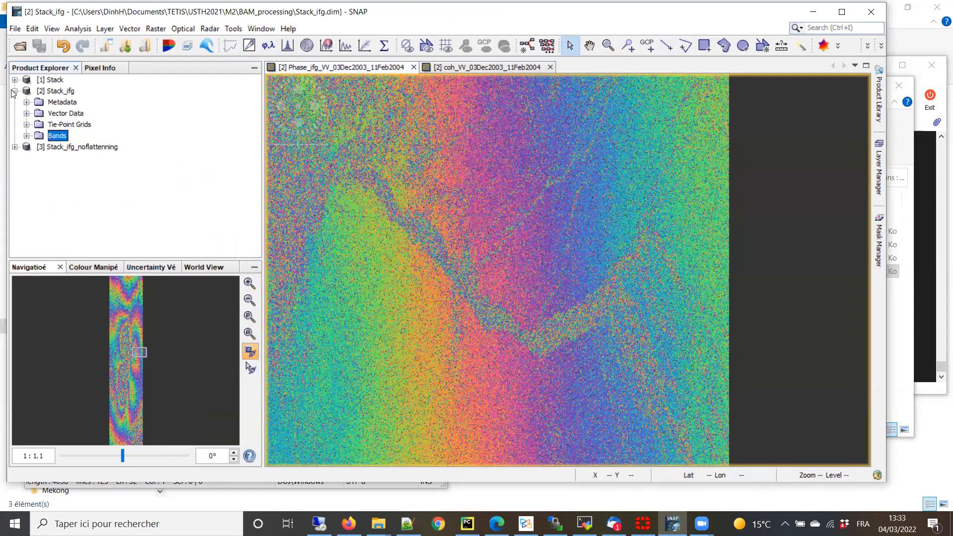
left_click(15, 91)
left_click(477, 67)
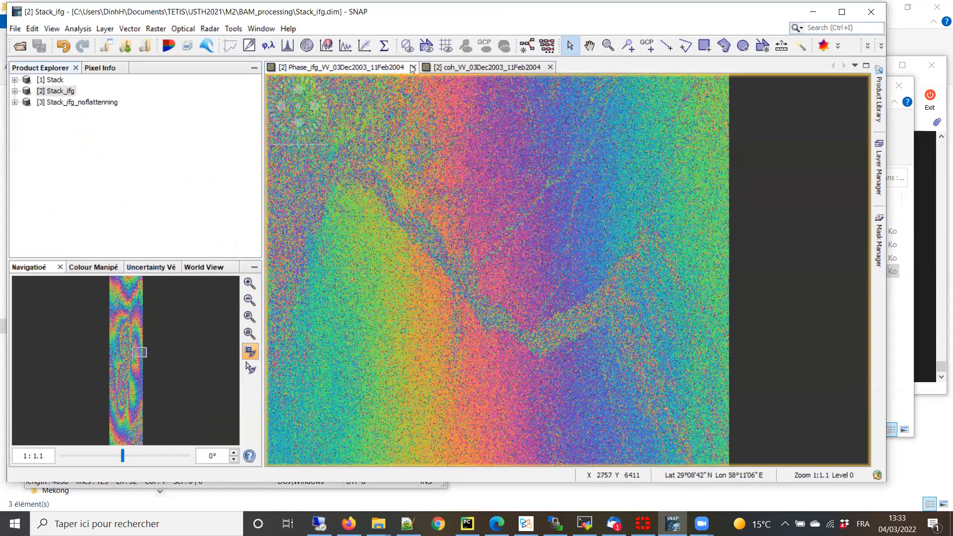
left_click(550, 67)
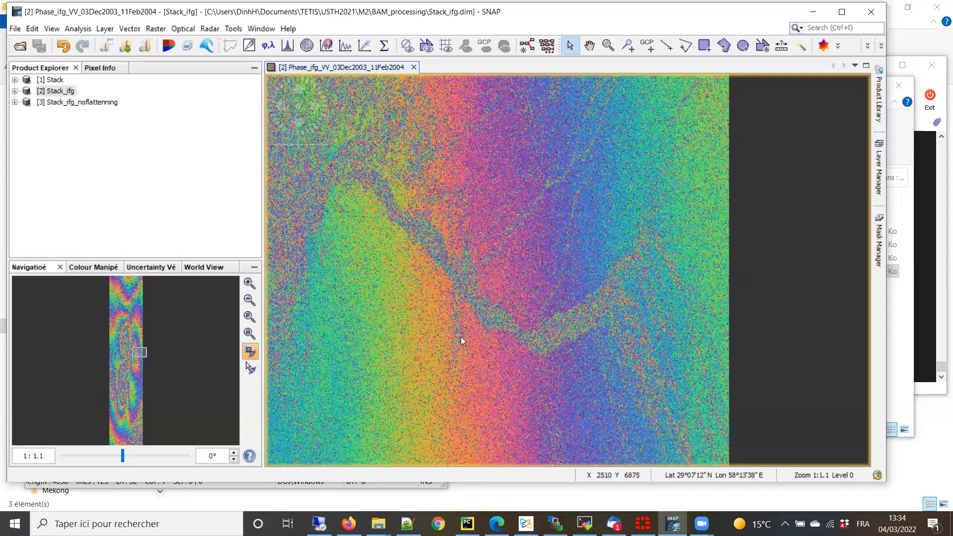
- Inspect the Stack_ifg phase image from its full extent down to individual pixels in the central fringes
left_click_drag(128, 352, 131, 332)
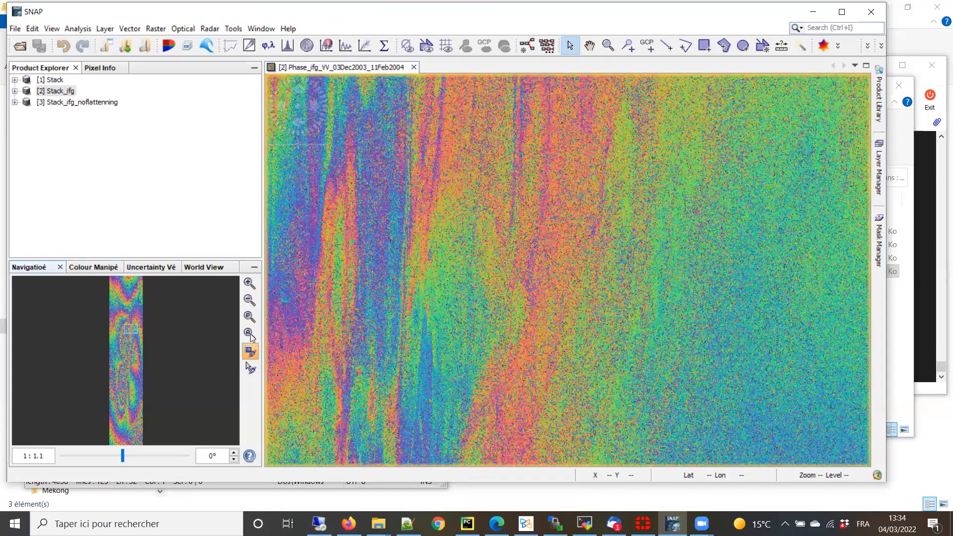
left_click(250, 333)
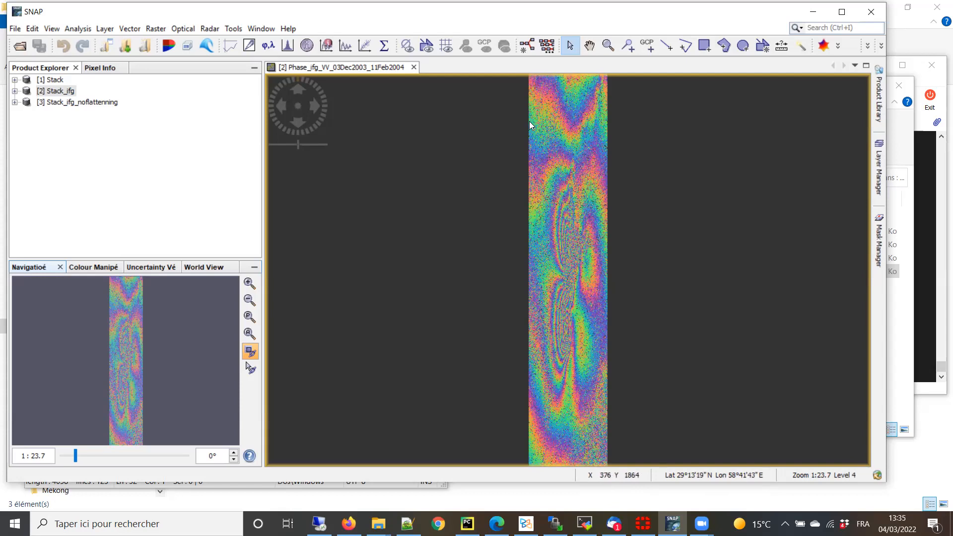
scroll(553, 131, "up", 4)
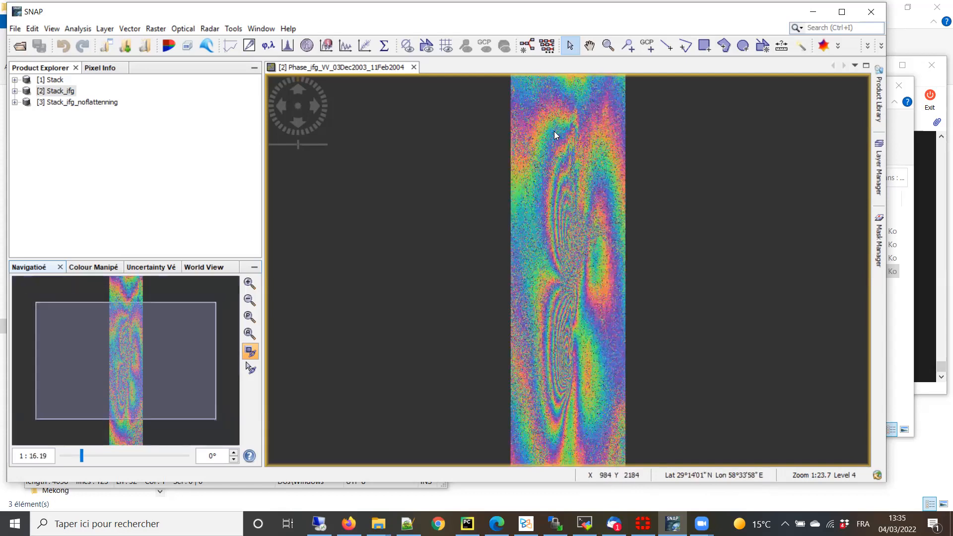
scroll(564, 269, "up", 12)
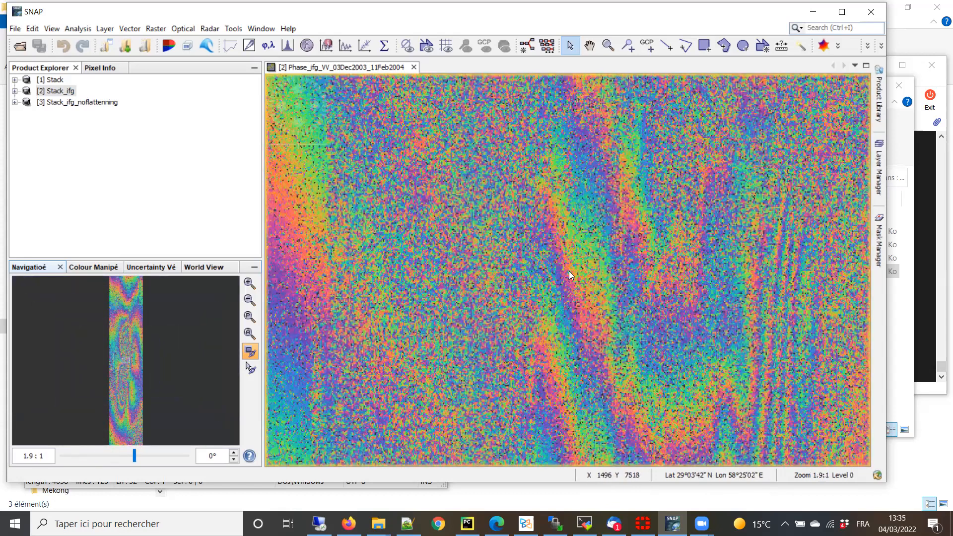
scroll(563, 271, "up", 15)
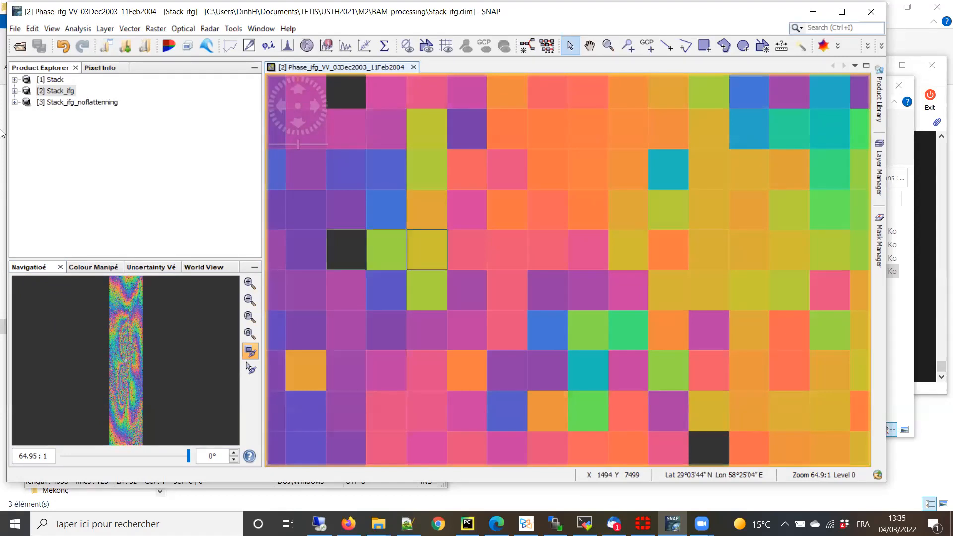
- Open the abstracted metadata of the Stack_ifg product and find its range and azimuth spacing entries
left_click(15, 91)
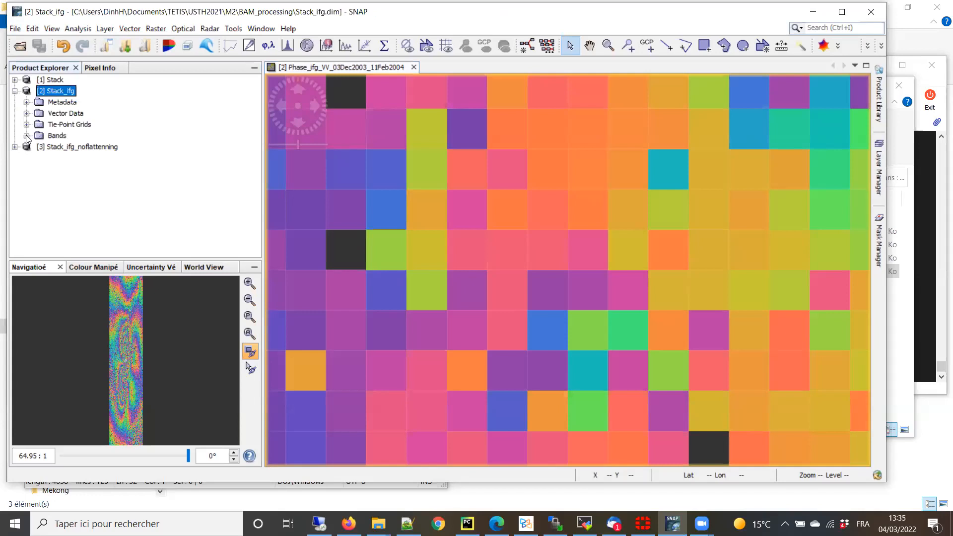
left_click(27, 102)
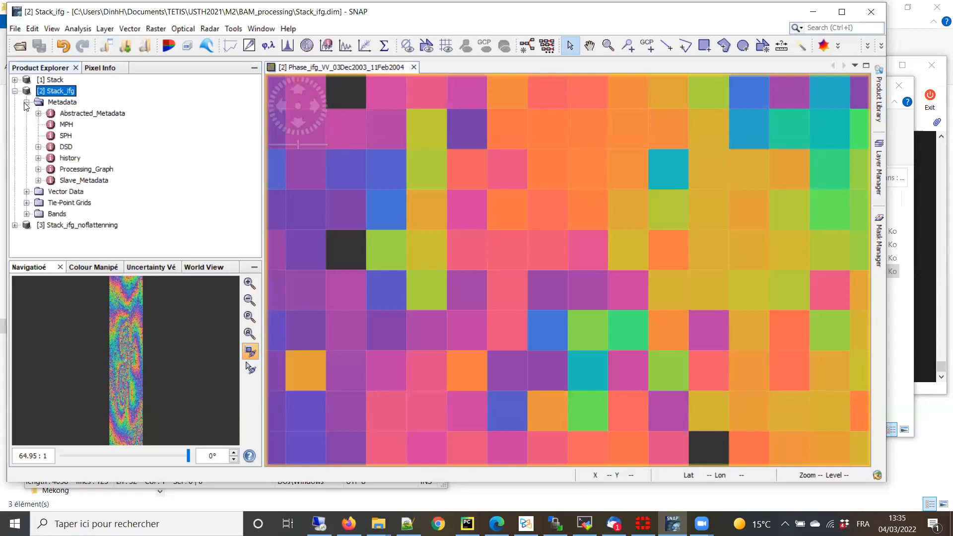
double_click(101, 114)
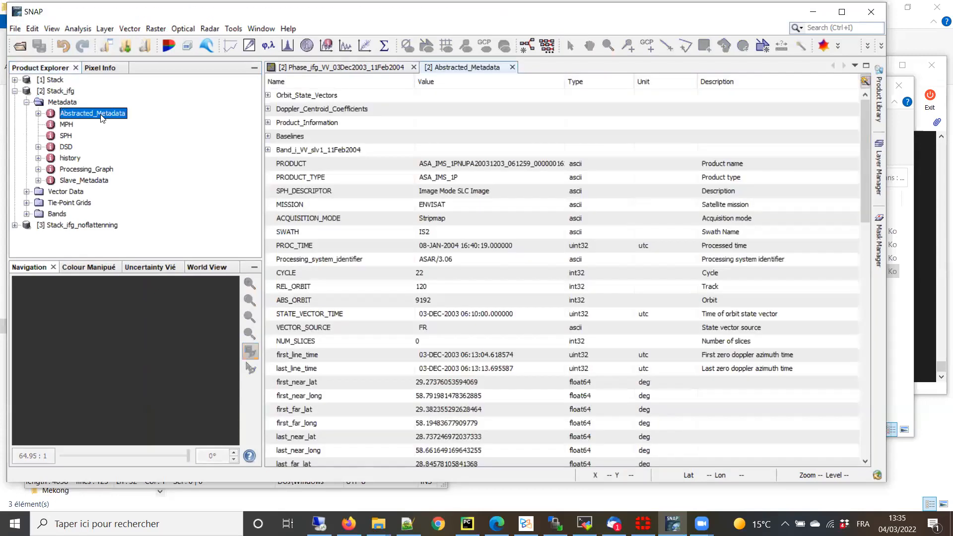
scroll(493, 297, "down", 3)
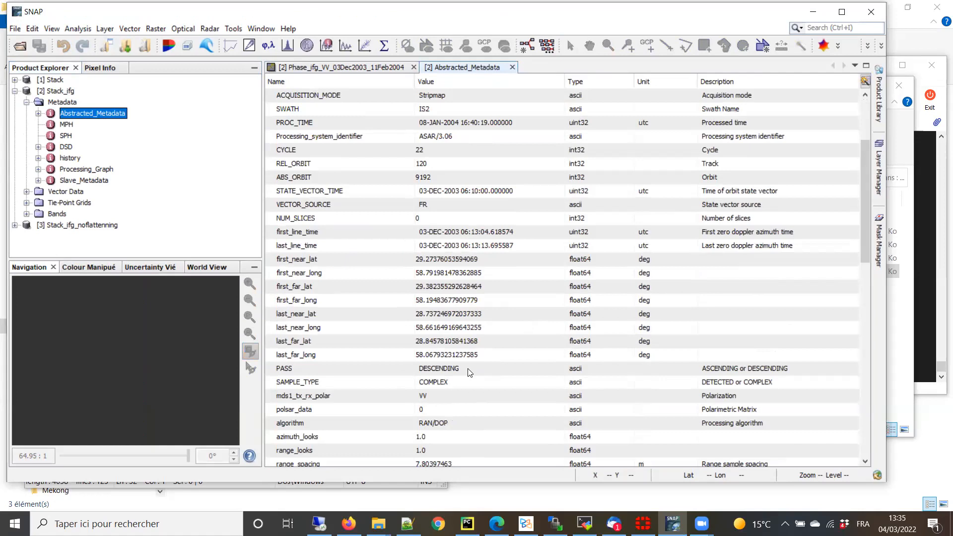
scroll(397, 370, "down", 2)
scroll(397, 373, "down", 3)
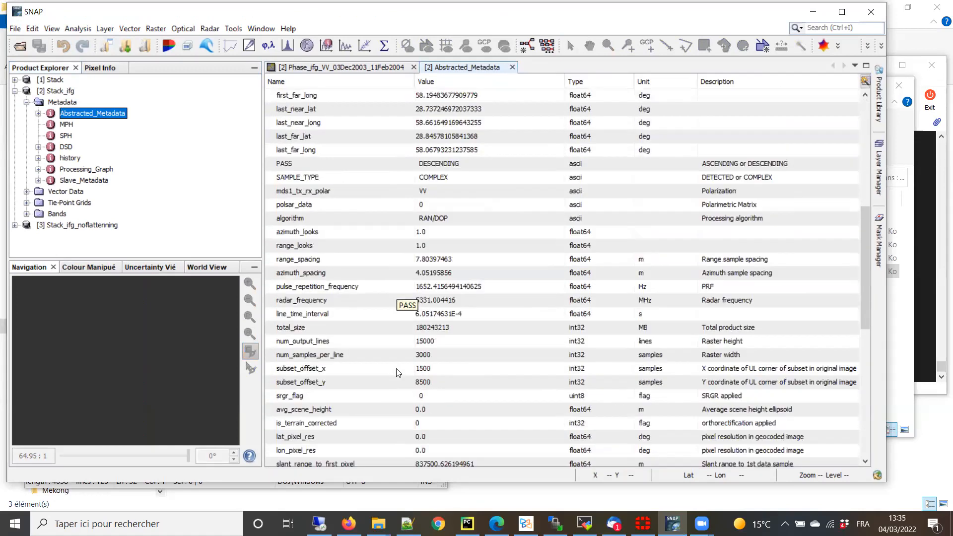
scroll(396, 372, "down", 2)
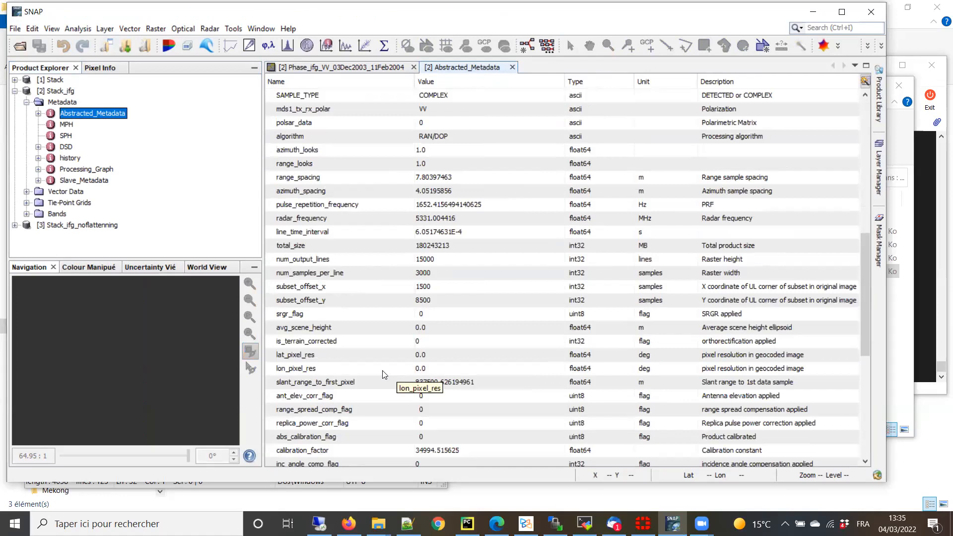
- Compare the range_spacing and azimuth_spacing values in the Stack_ifg abstracted metadata
left_click(473, 180)
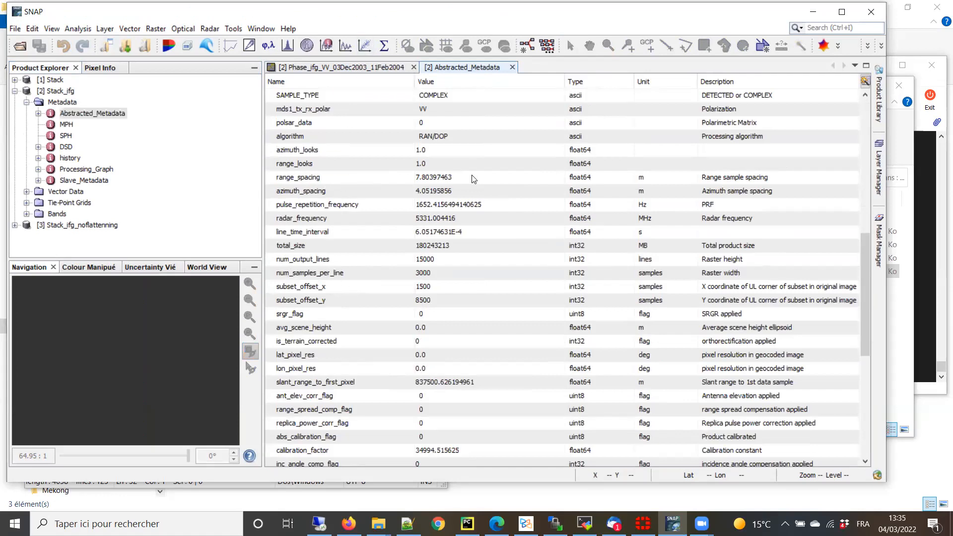
left_click(294, 193)
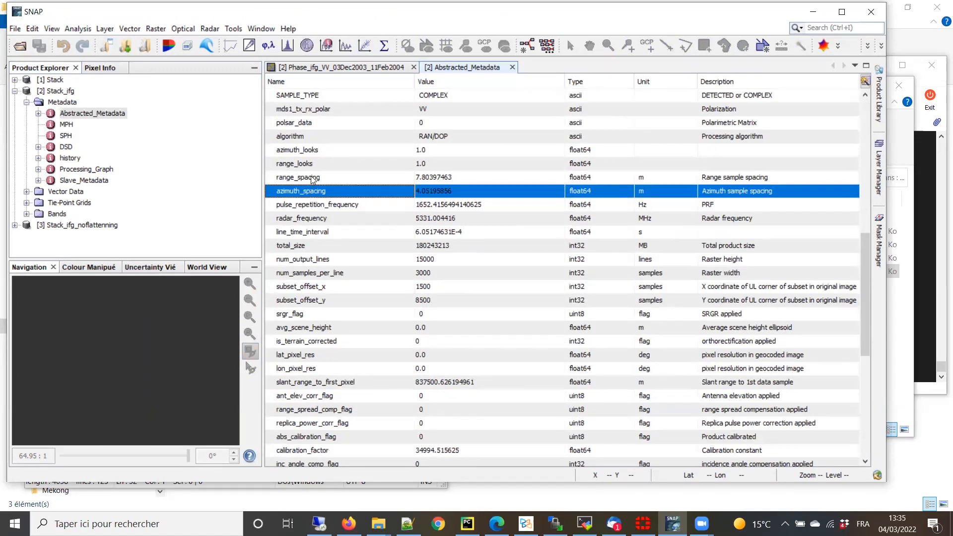
left_click(312, 179)
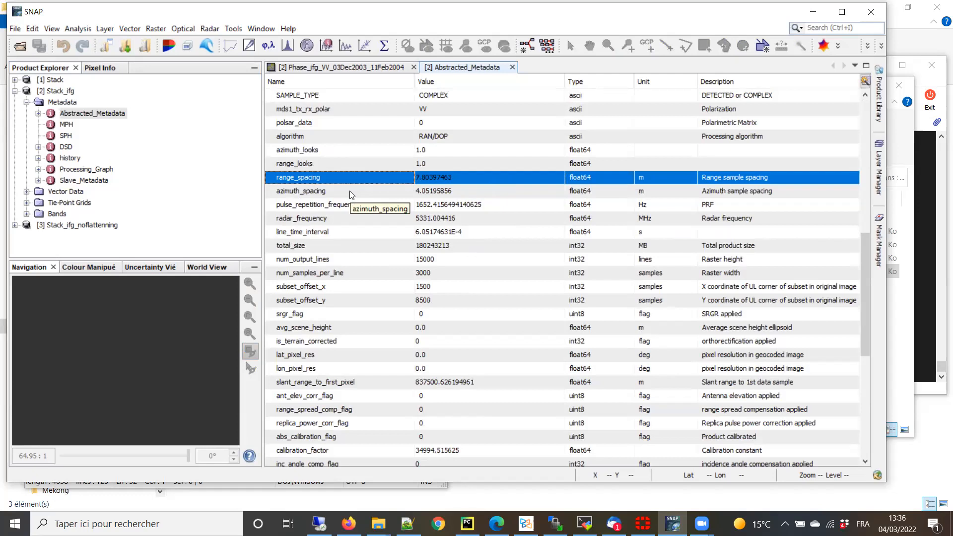
left_click(313, 194)
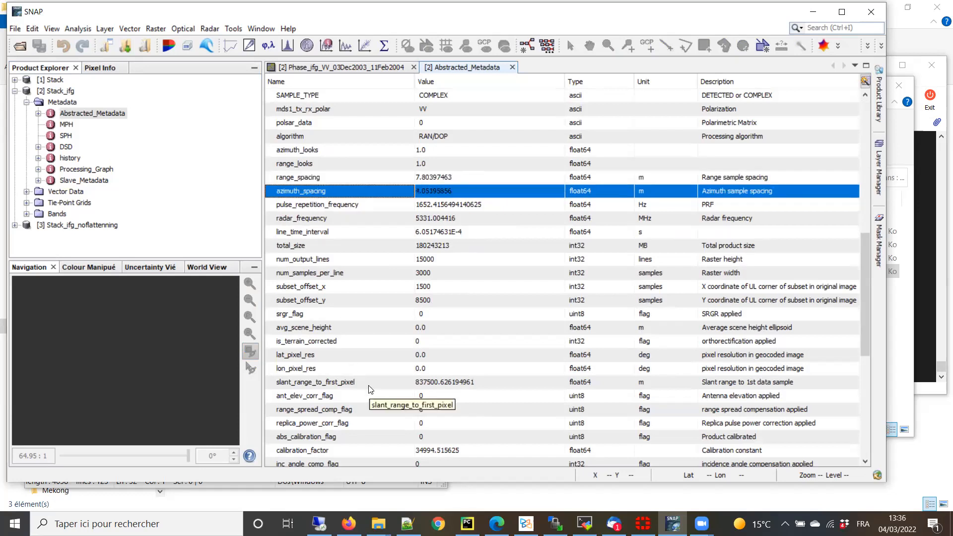
left_click(337, 178)
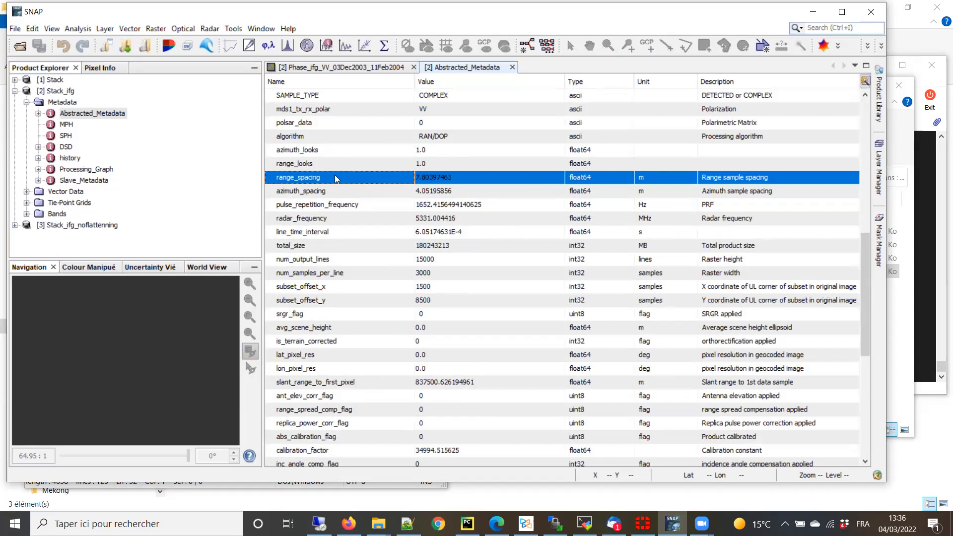
left_click(473, 194)
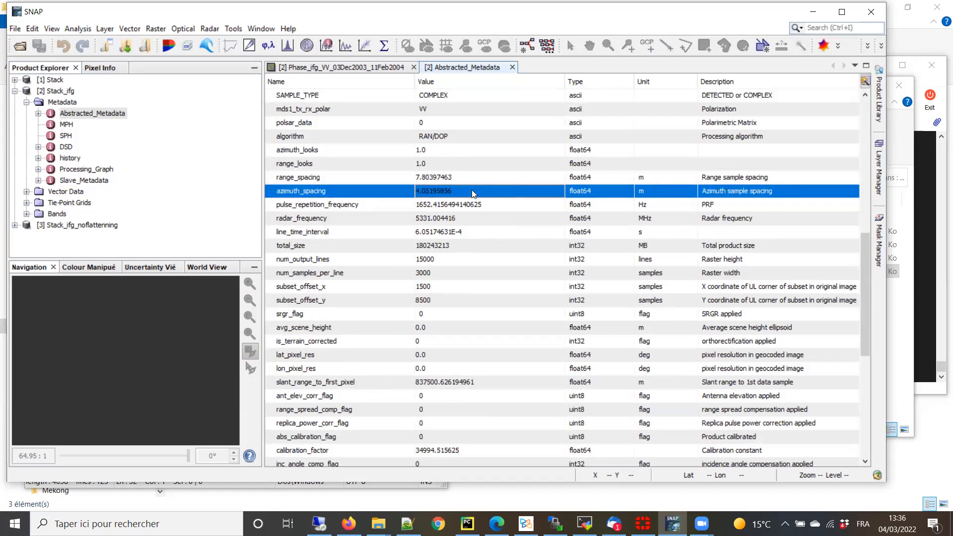
scroll(497, 361, "up", 3)
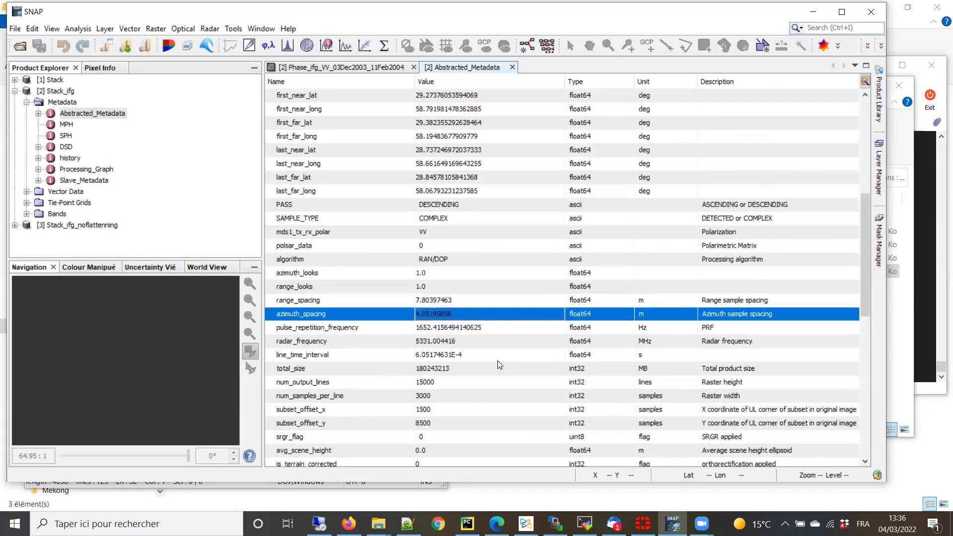
scroll(500, 365, "up", 3)
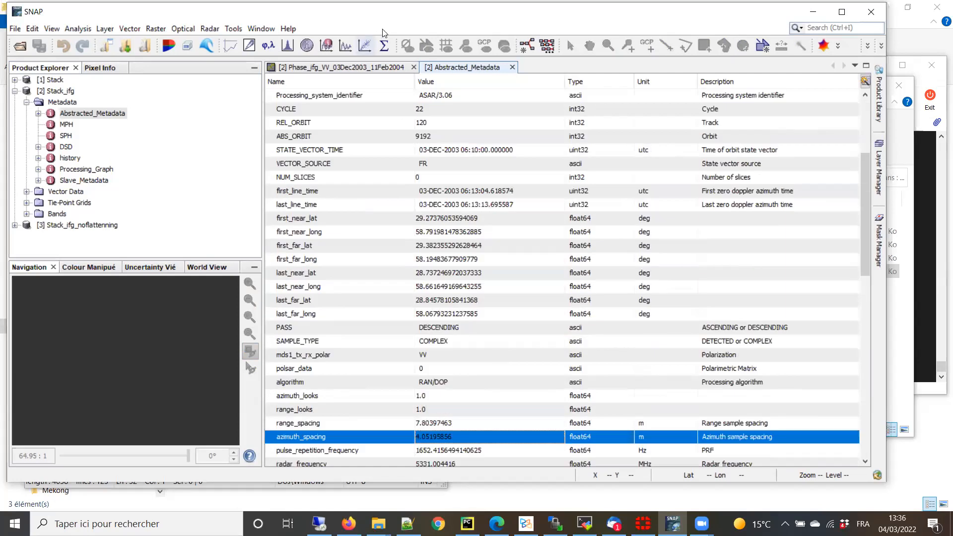
- Return to the sample spacing rows and examine again how the range spacing differs from the azimuth spacing
left_click(469, 97)
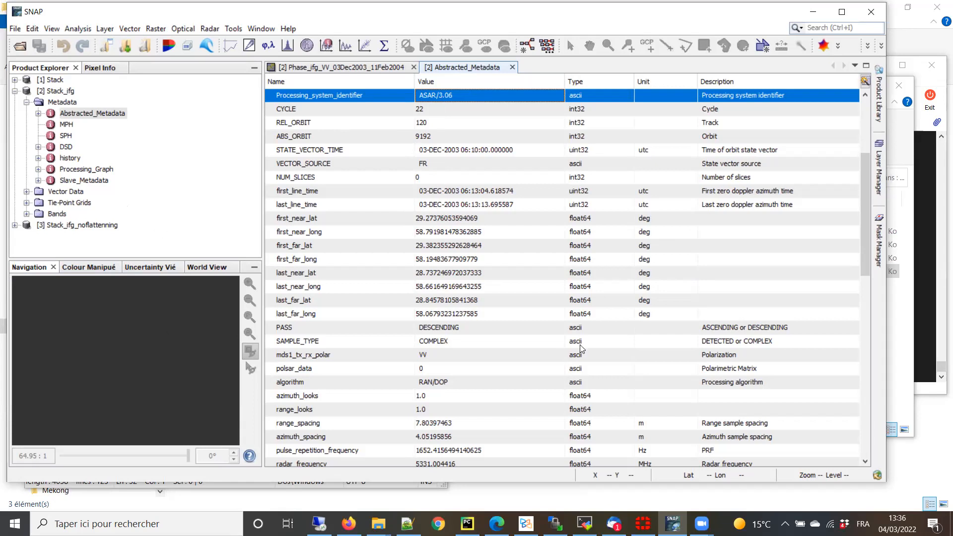
scroll(487, 332, "down", 2)
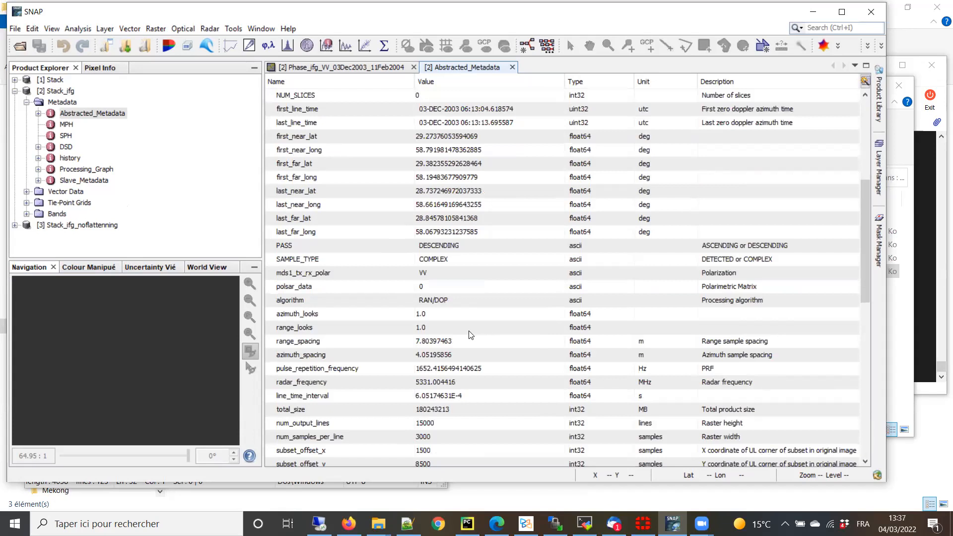
scroll(481, 333, "down", 1)
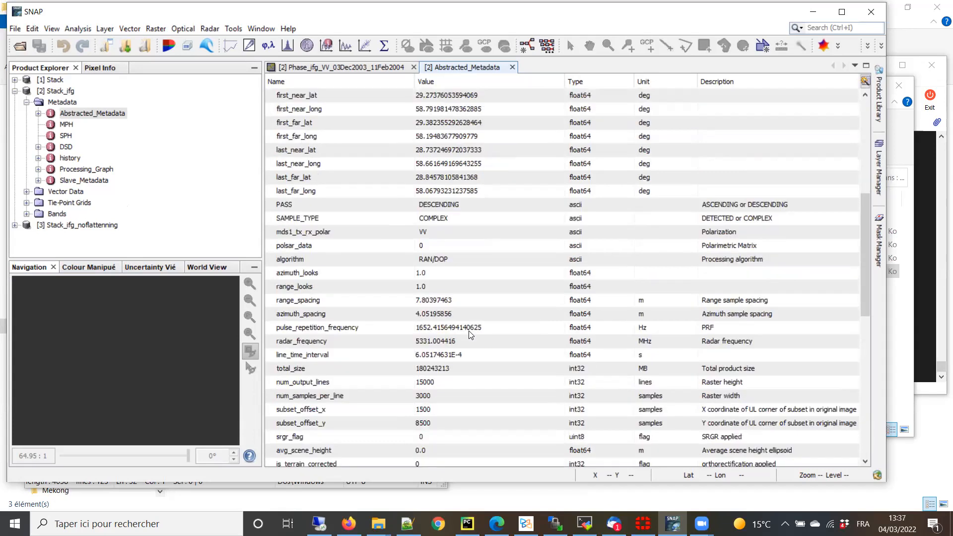
left_click(357, 304)
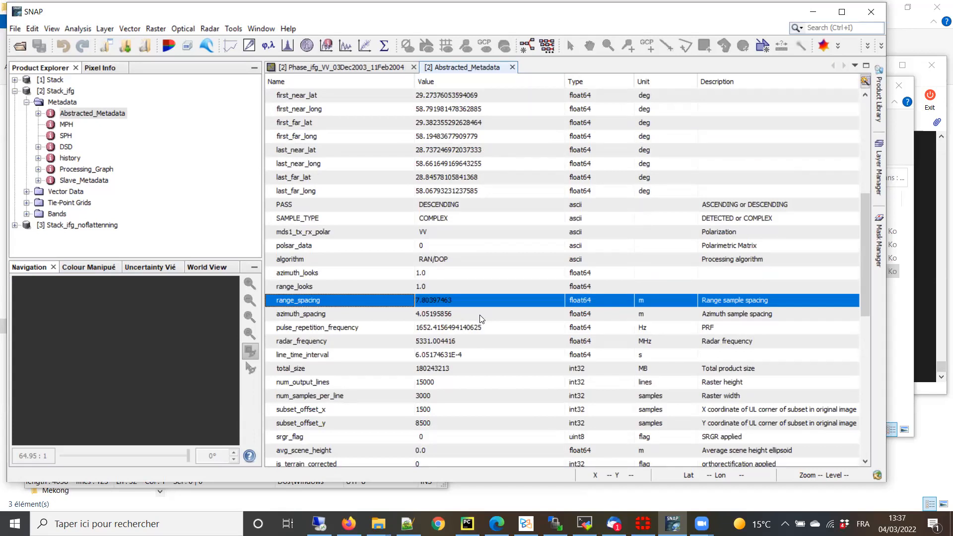
left_click(281, 318)
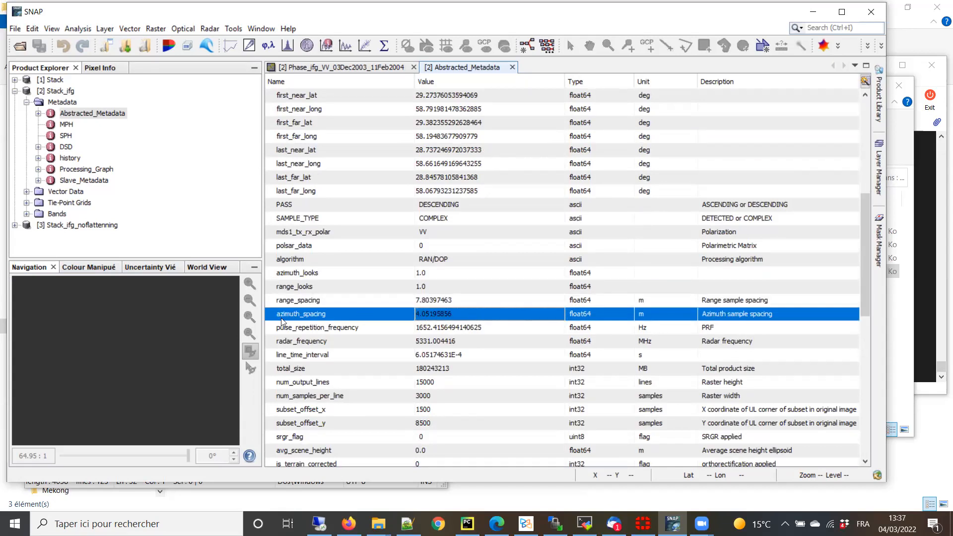
left_click(308, 301)
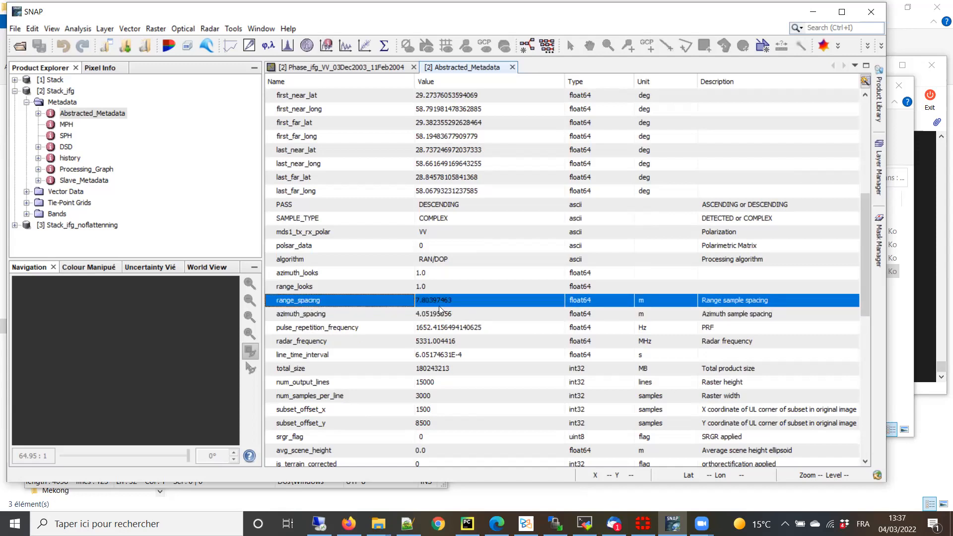
left_click(372, 318)
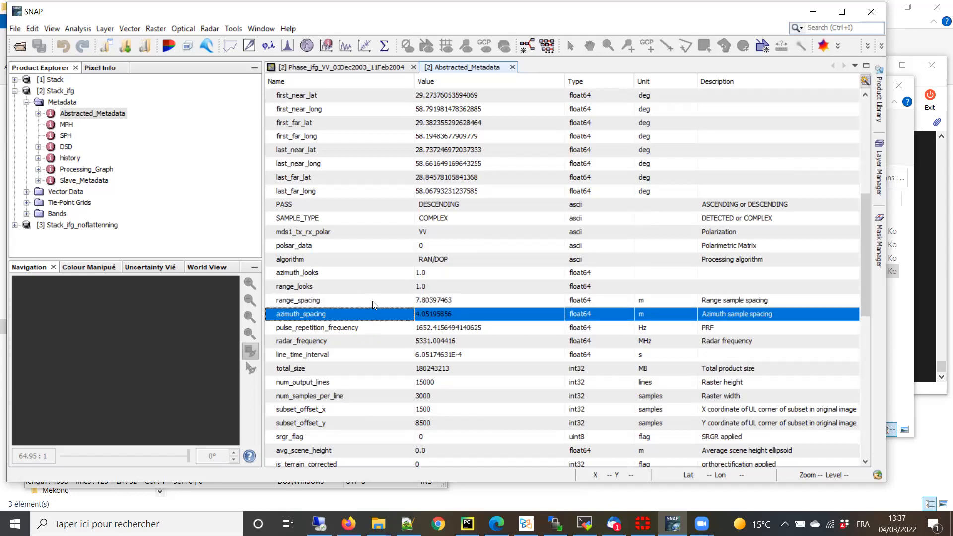
left_click(371, 301)
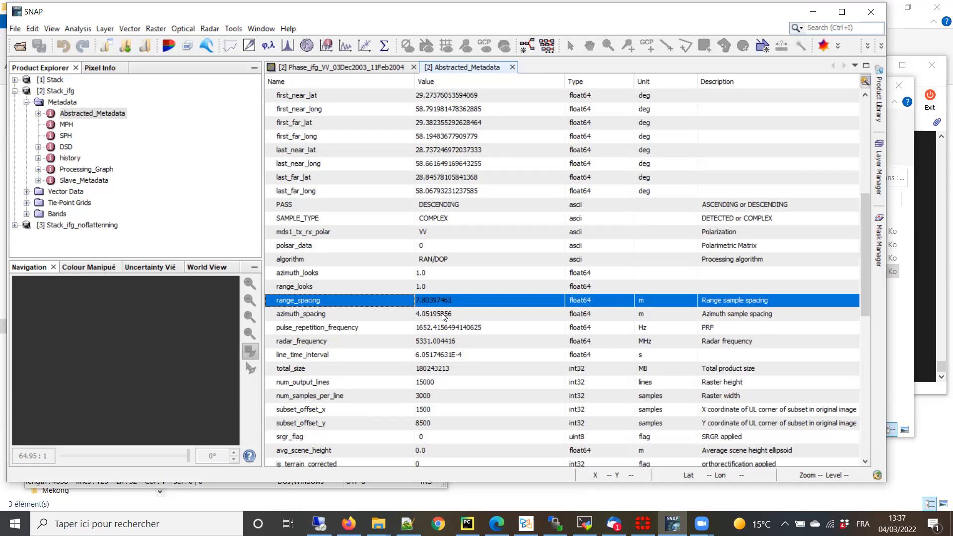
left_click(437, 317)
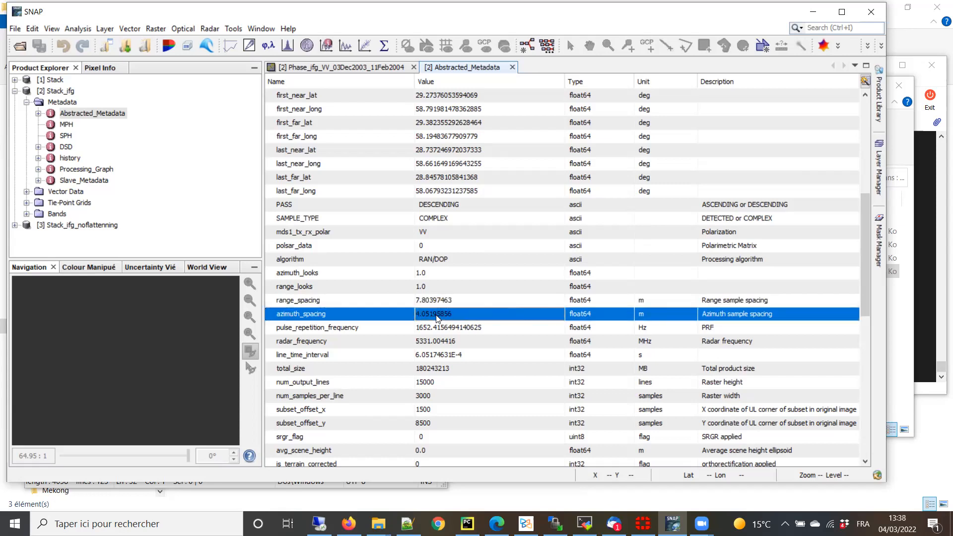
left_click(337, 304)
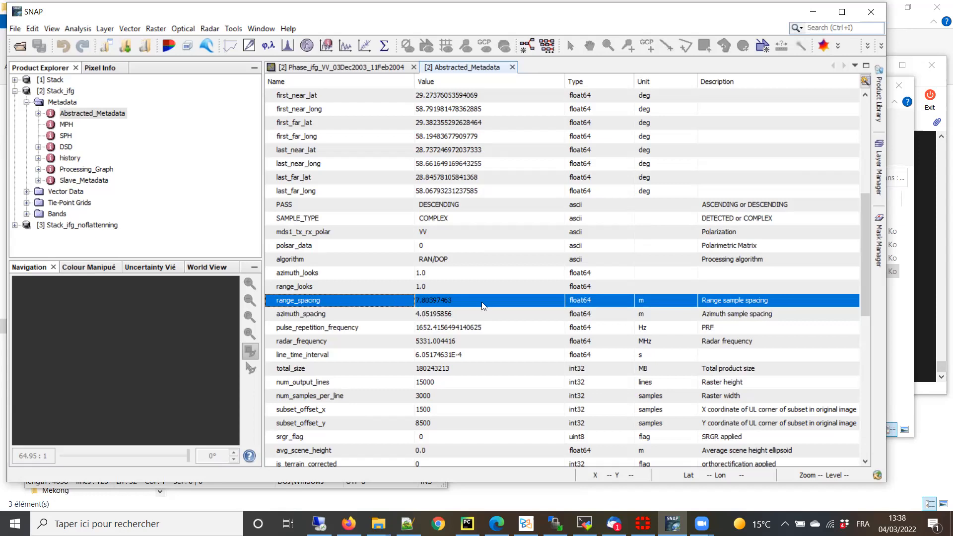
left_click(361, 319)
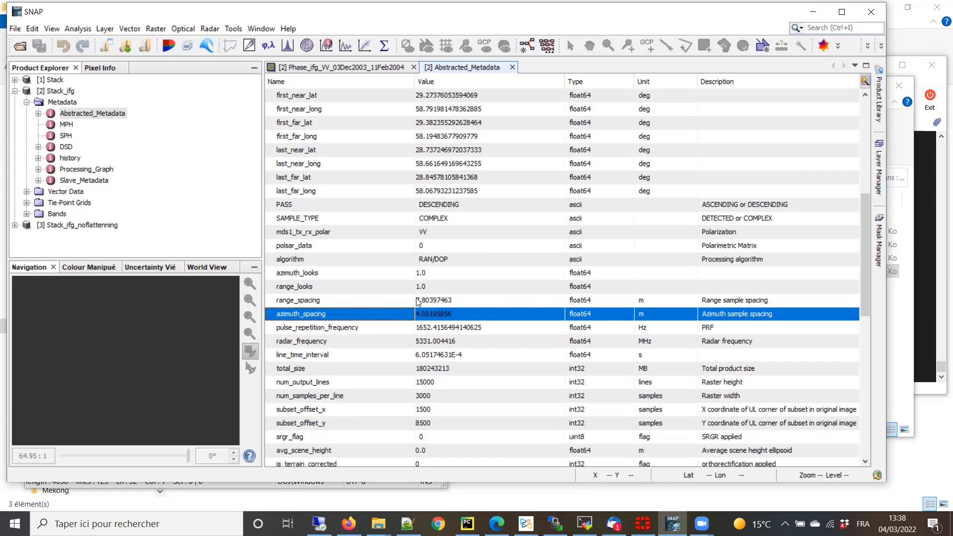
- Switch to File Explorer and open the master folder inside Documents, TETIS, IGARSS2021, 5_SNAP2STAMPS
mouse_move(378, 524)
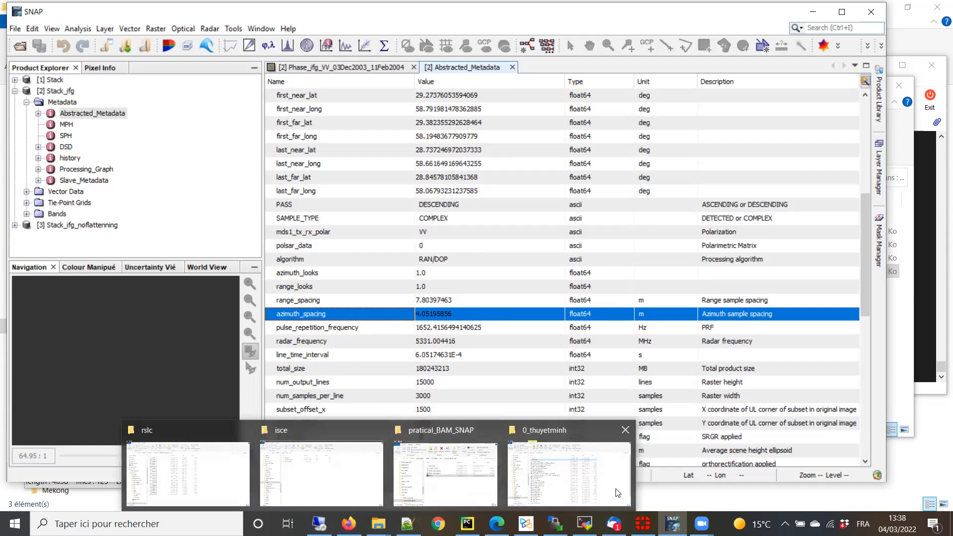
left_click(565, 488)
left_click(137, 98)
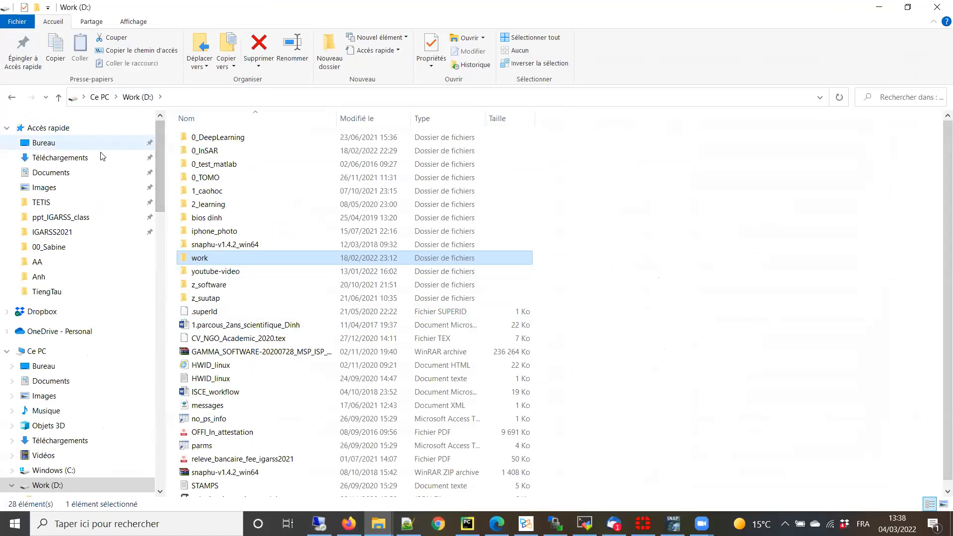
left_click(42, 206)
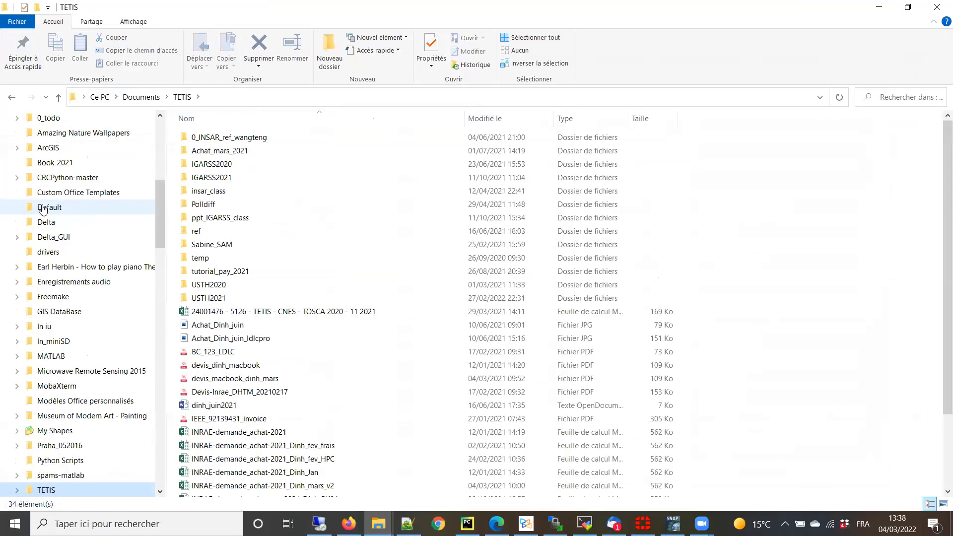
left_click(224, 180)
double_click(224, 180)
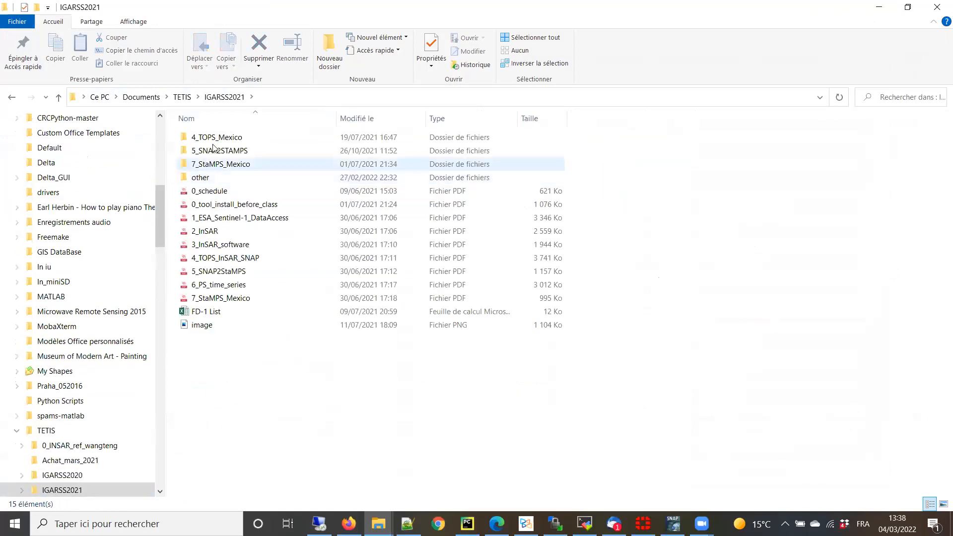
double_click(214, 152)
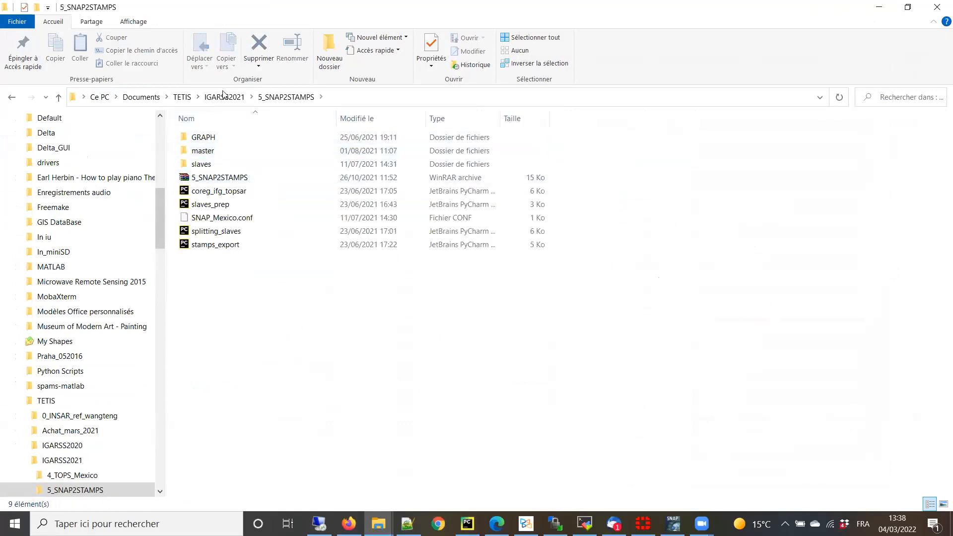
double_click(204, 151)
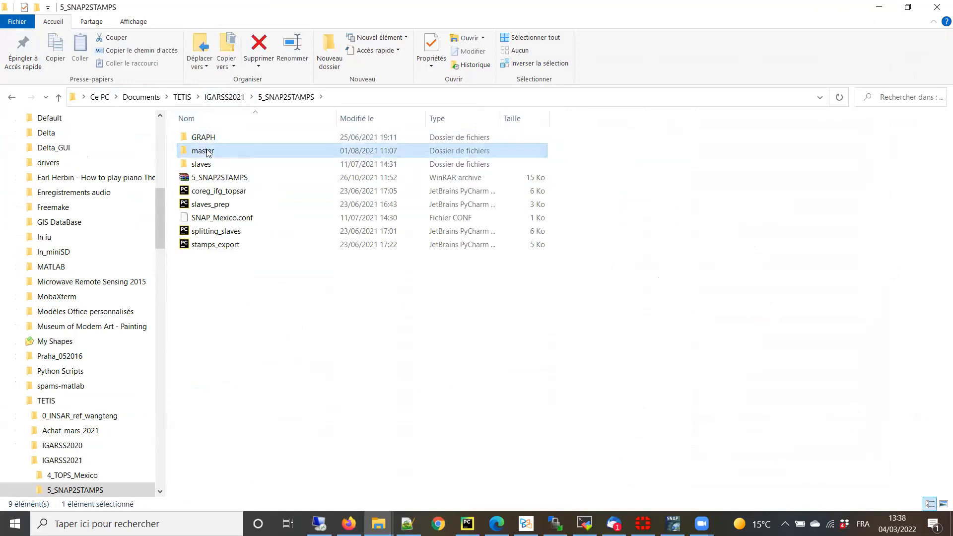
- Load the S1B_IW_SLC__1SDV_20180930T122516 archive from the master folder into SNAP and enlarge the product list area
double_click(272, 28)
left_click(758, 258)
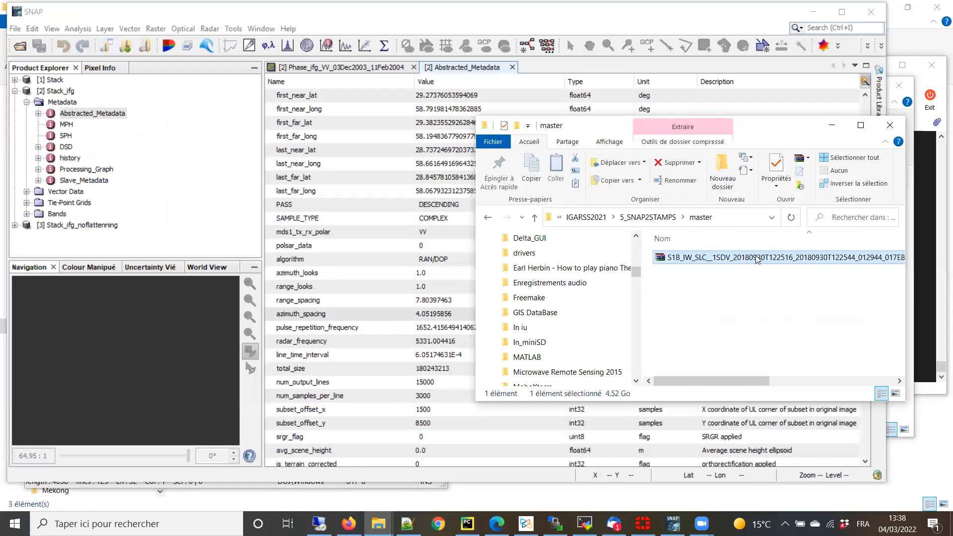
left_click_drag(758, 258, 85, 246)
left_click(266, 68)
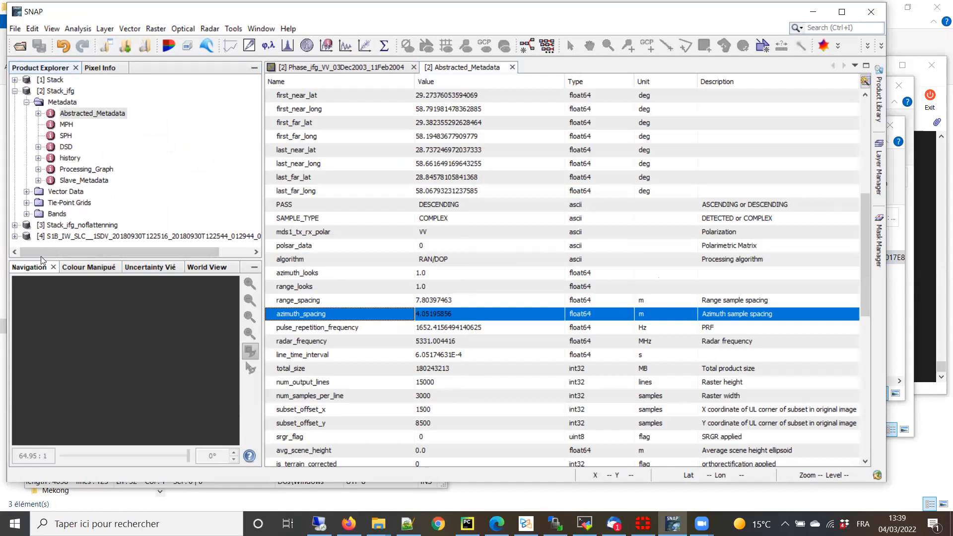
left_click_drag(42, 261, 42, 325)
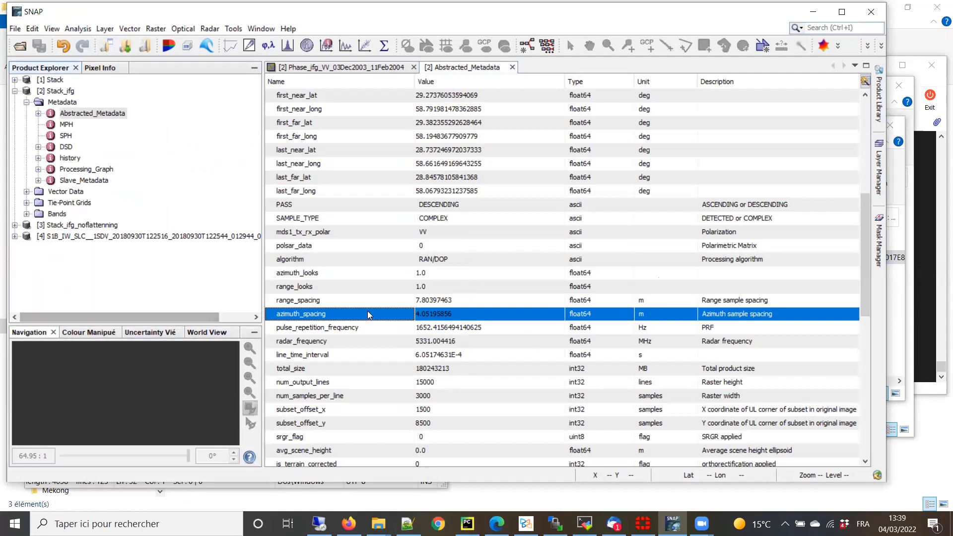
left_click(325, 302)
left_click(322, 316)
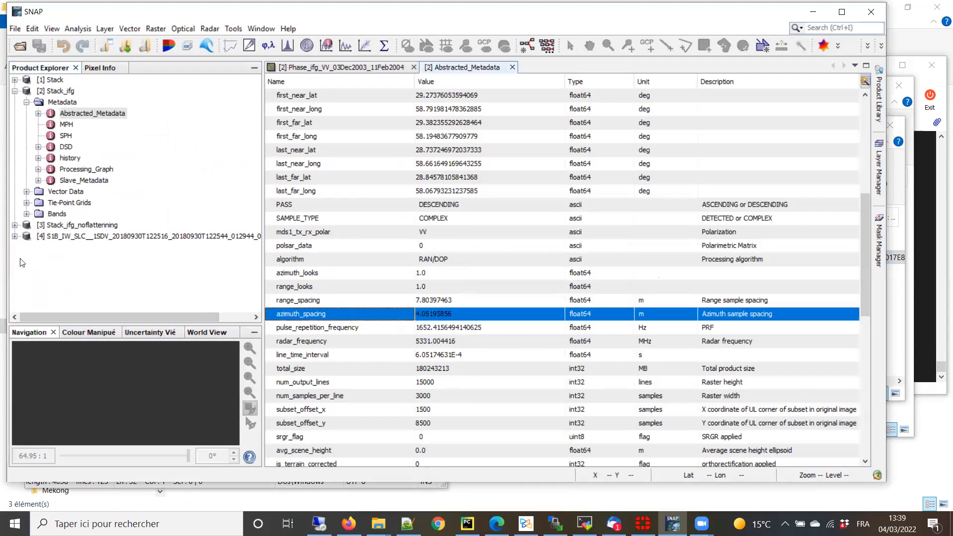
- Review the product and mission entries of the Stack_ifg abstracted metadata, then return to its sample spacing rows
scroll(511, 215, "up", 5)
scroll(511, 214, "up", 2)
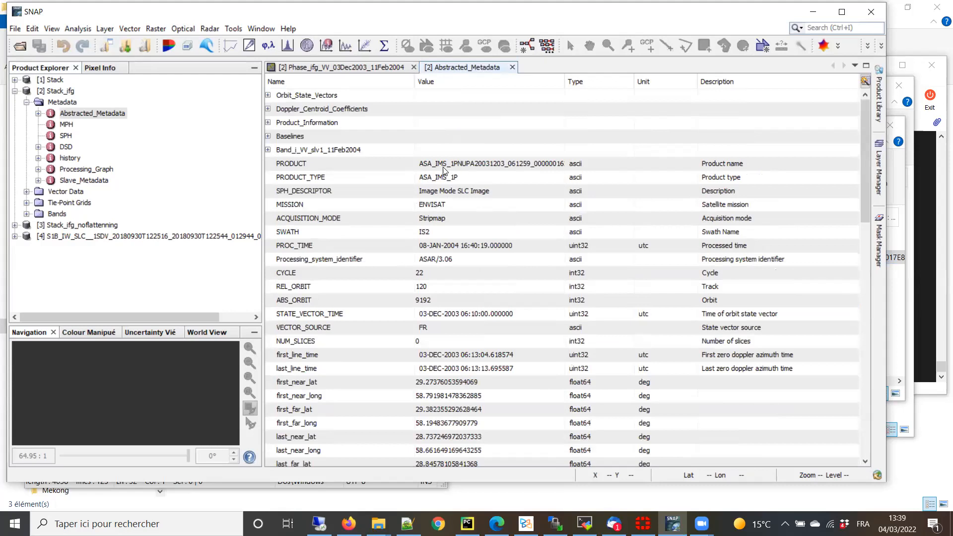
scroll(446, 171, "down", 10)
scroll(446, 171, "up", 2)
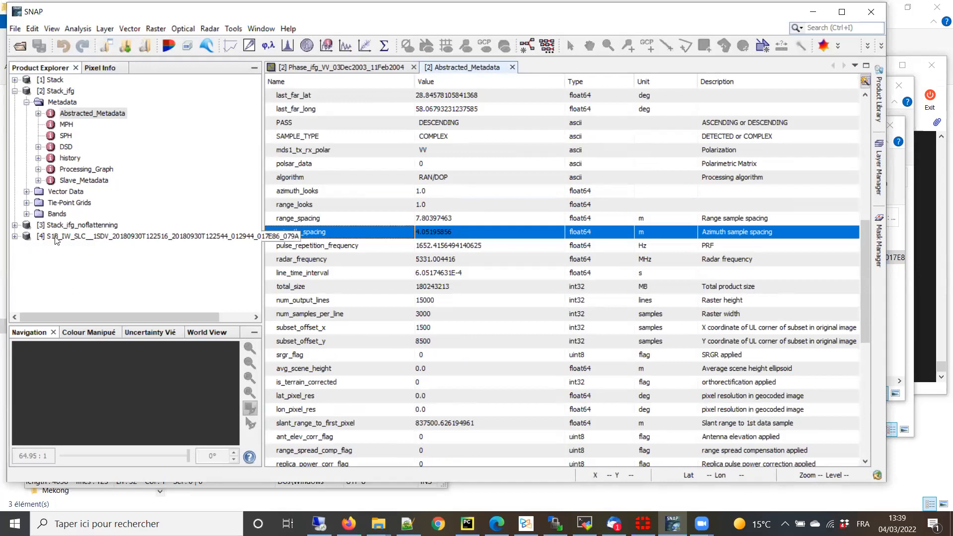
- Open the Abstracted_Metadata of the S1B_IW_SLC product alongside the Stack_ifg metadata
left_click(14, 237)
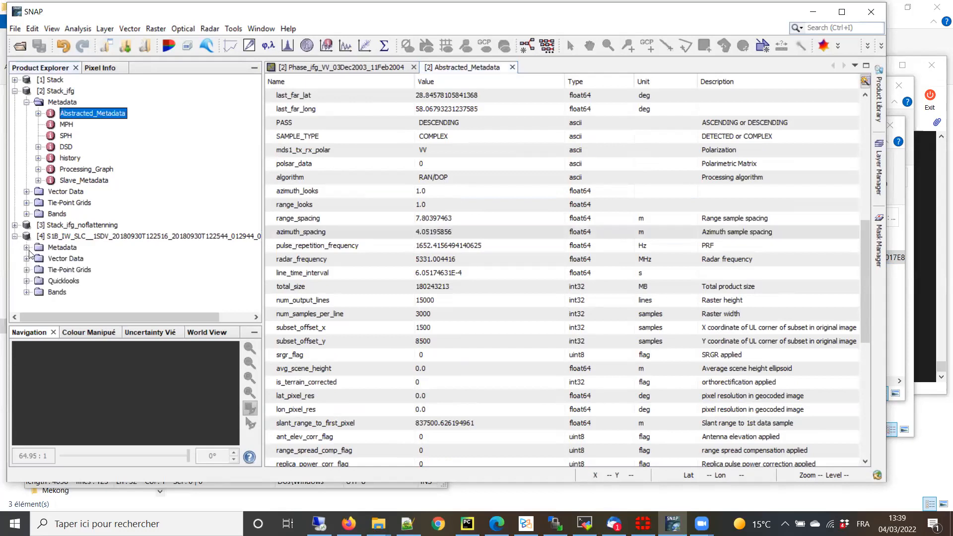
left_click(27, 249)
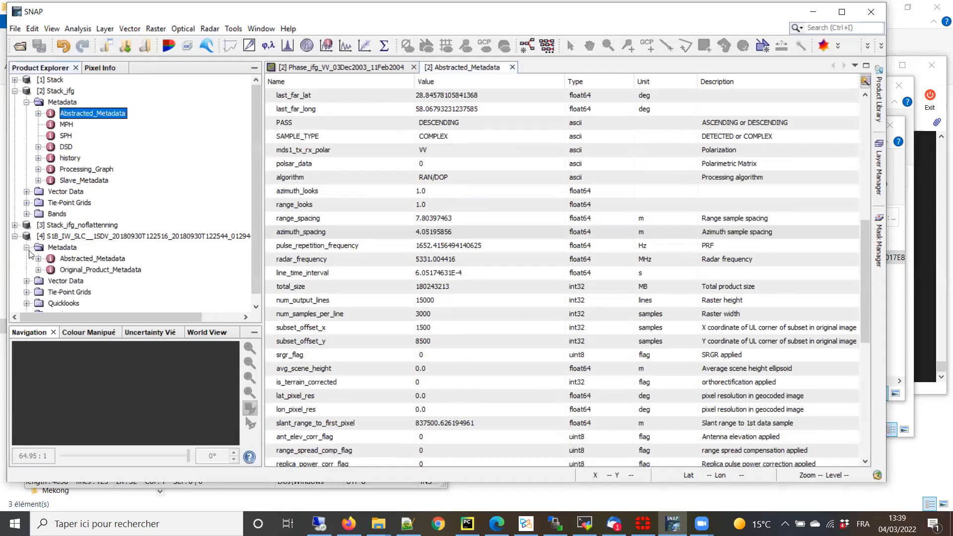
double_click(86, 262)
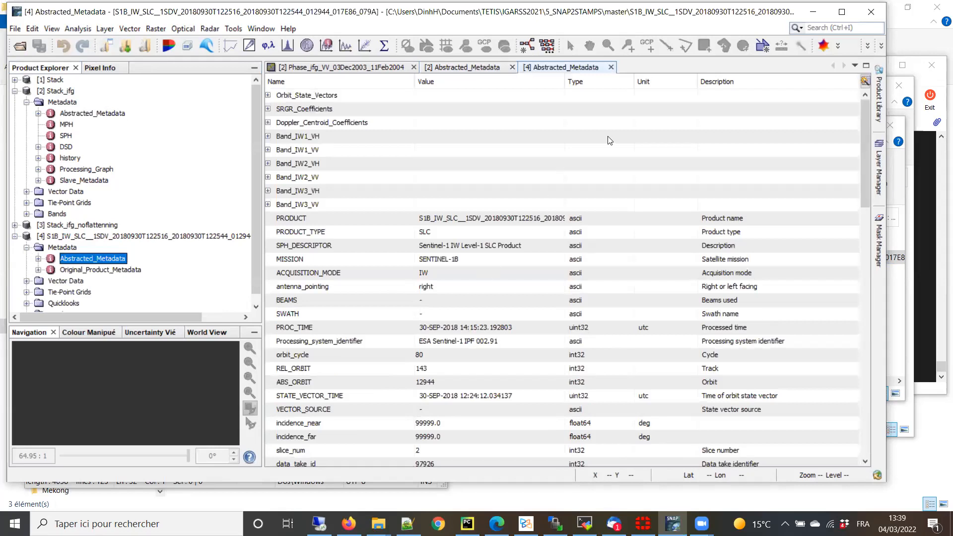
left_click(461, 69)
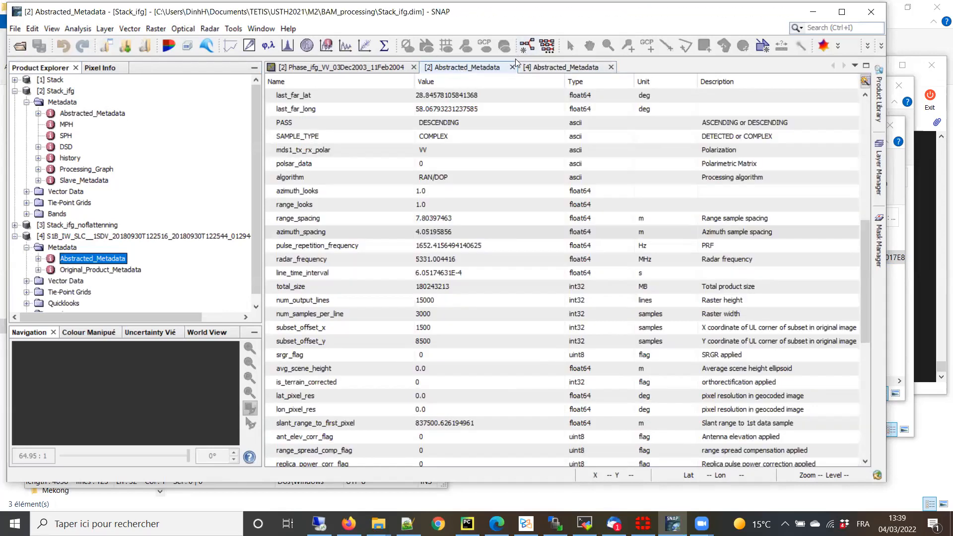
left_click(563, 68)
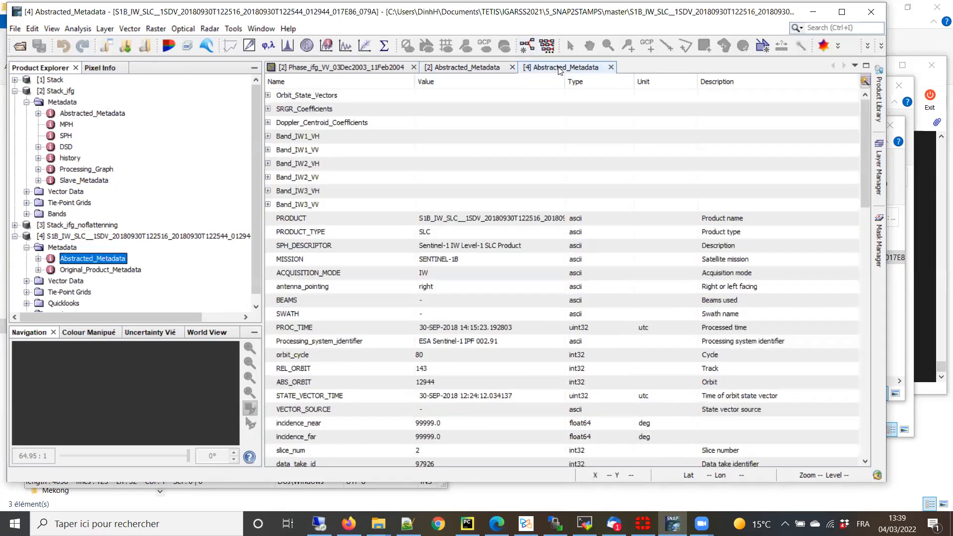
- Find the range_spacing and azimuth_spacing rows in the Sentinel-1 abstracted metadata and examine their values
scroll(345, 322, "down", 5)
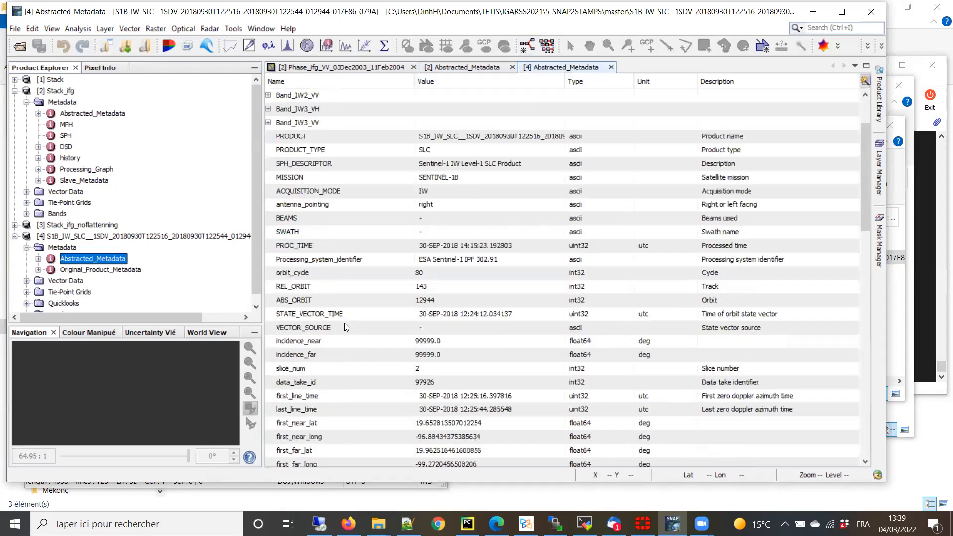
scroll(348, 328, "down", 4)
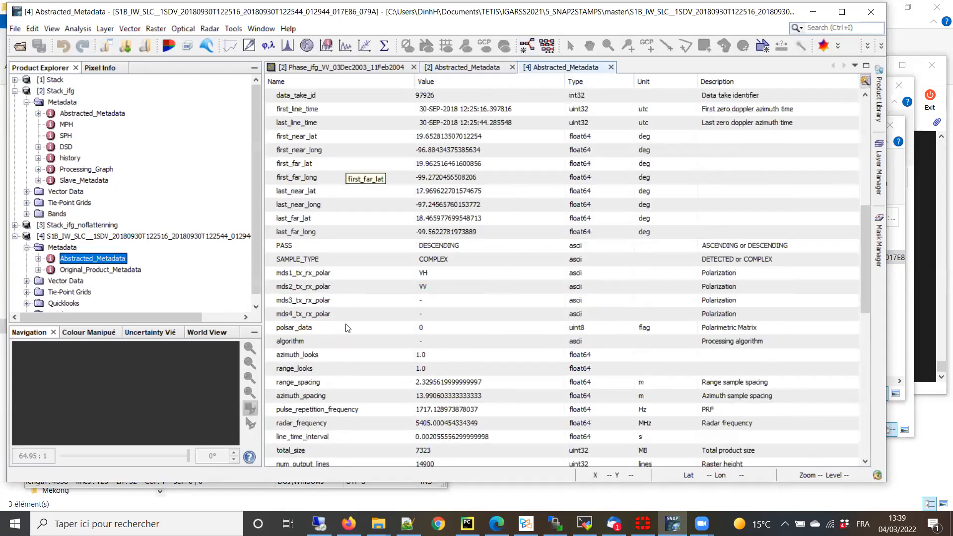
scroll(347, 328, "down", 1)
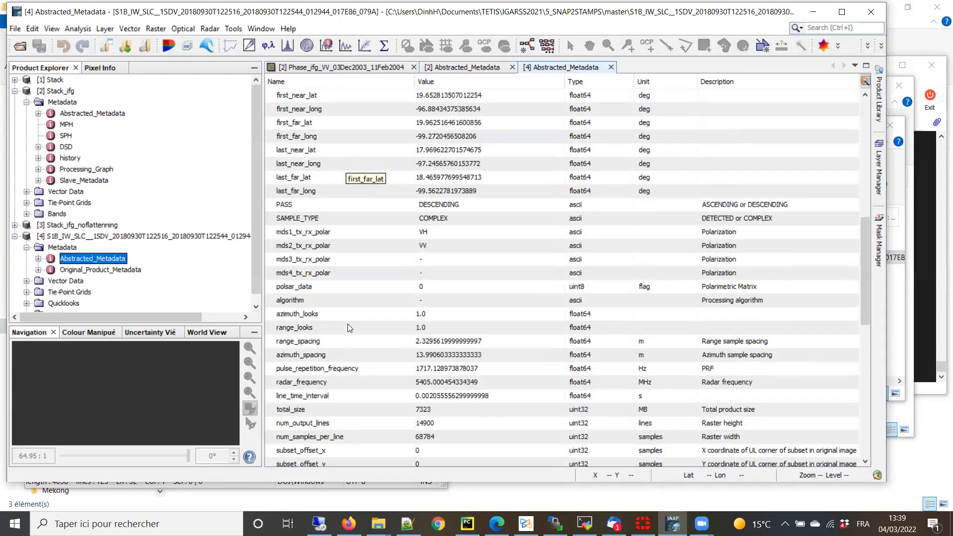
left_click(325, 342)
left_click(346, 354)
scroll(358, 350, "down", 5)
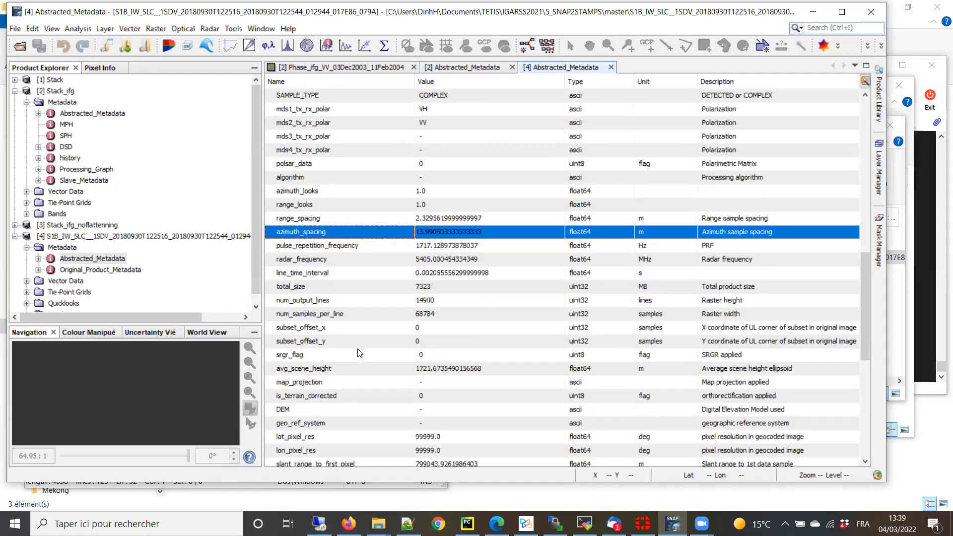
scroll(342, 239, "down", 2)
scroll(342, 238, "up", 1)
scroll(342, 238, "down", 1)
scroll(342, 238, "up", 1)
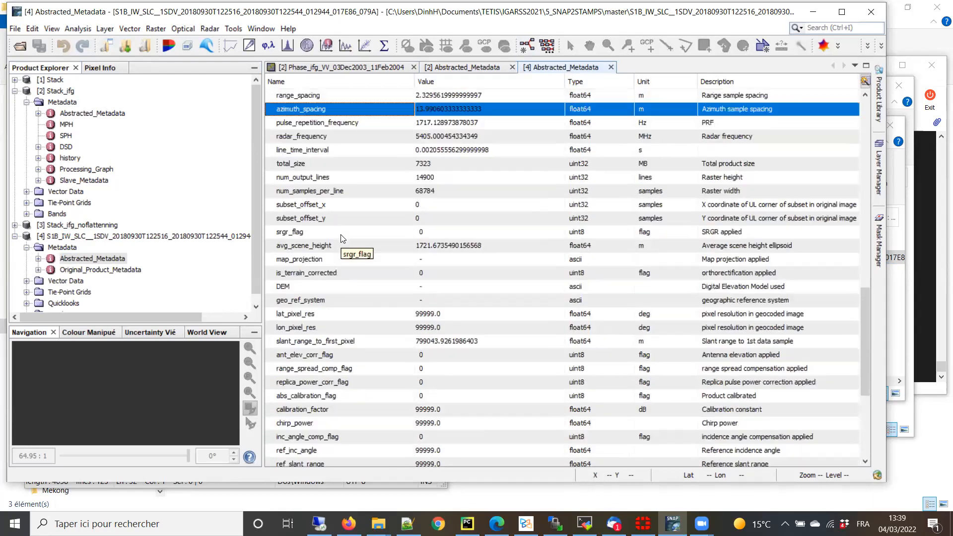
left_click(323, 96)
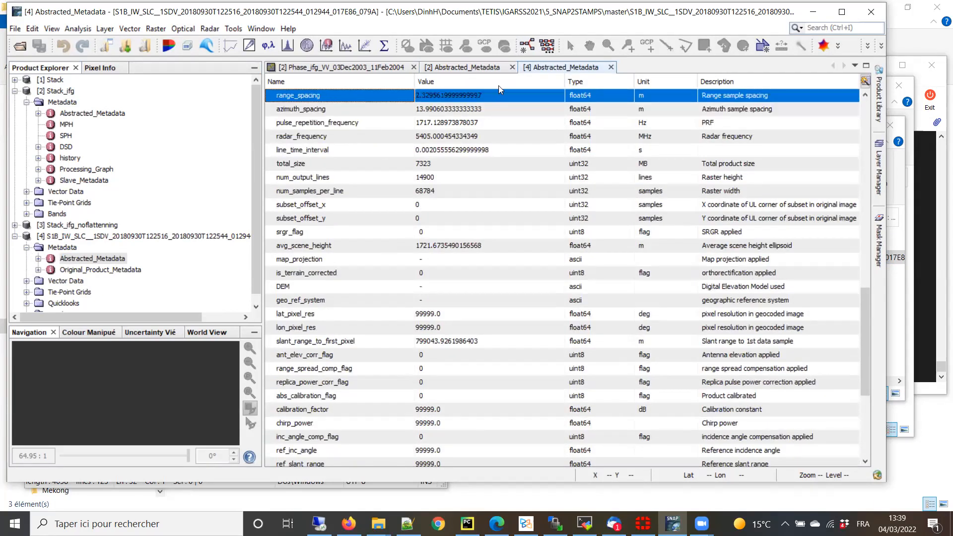
- Go back to the Stack_ifg abstracted metadata and examine its range_spacing and azimuth_spacing for comparison with Sentinel-1
left_click(453, 68)
scroll(327, 293, "down", 12)
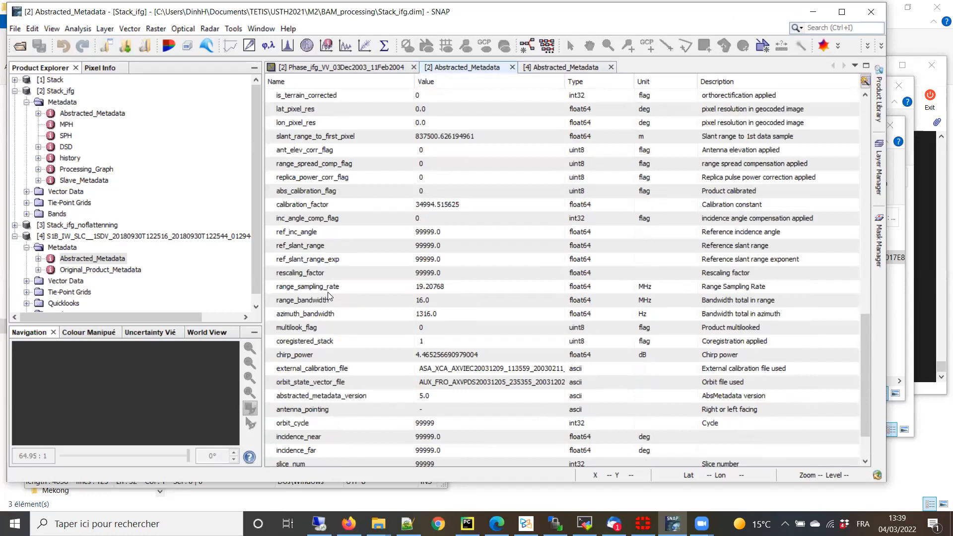
scroll(328, 296, "up", 5)
left_click(318, 123)
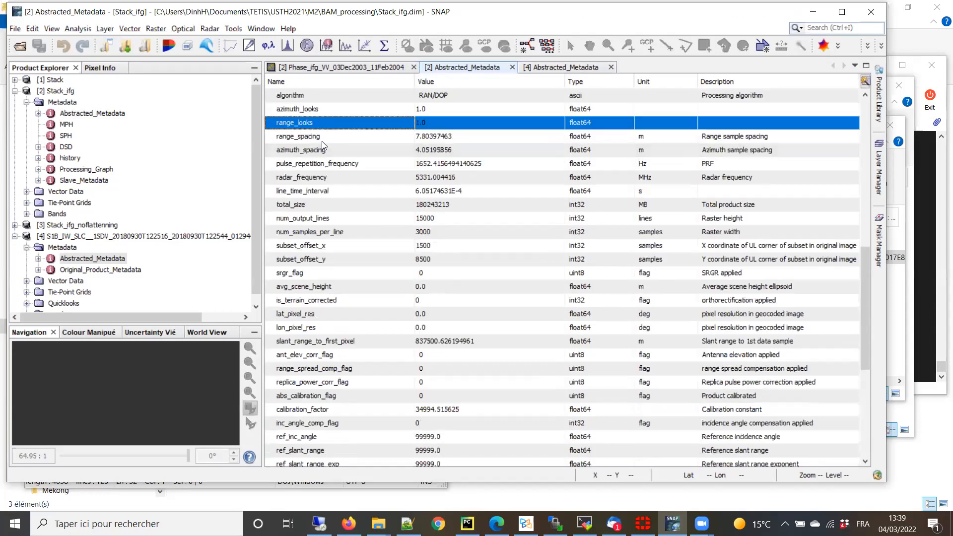
left_click(327, 136)
scroll(347, 141, "down", 2)
scroll(348, 143, "up", 1)
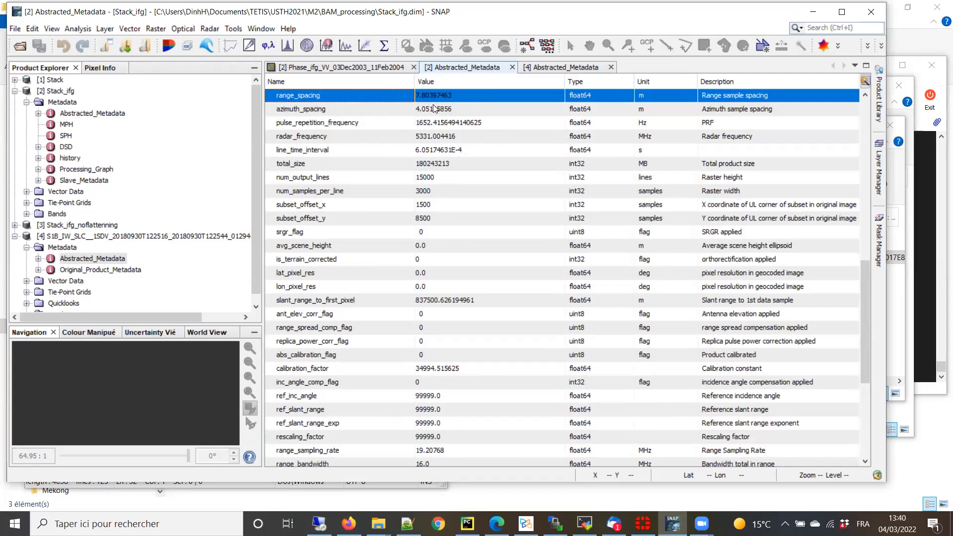
left_click(313, 111)
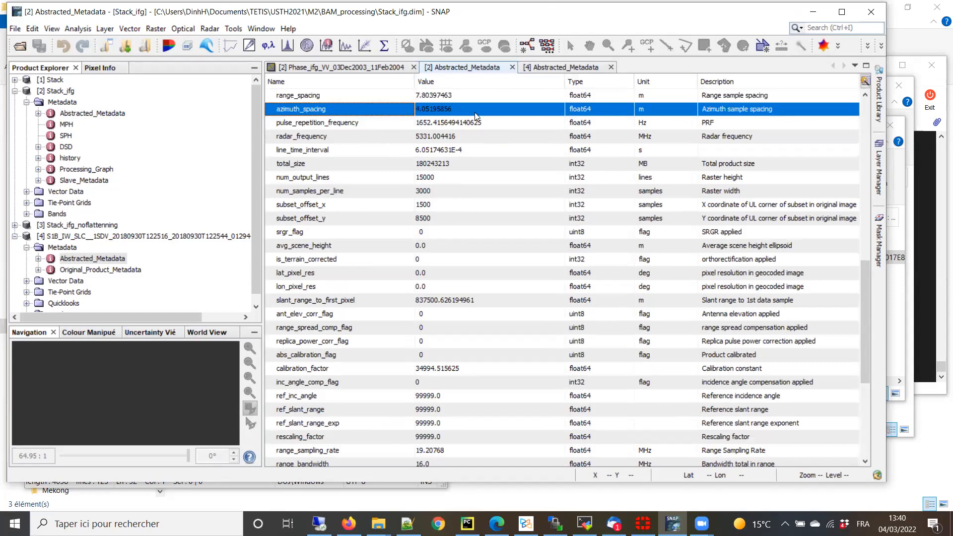
- Return to the Sentinel-1 abstracted metadata and compare its range_spacing with its azimuth_spacing
left_click(564, 68)
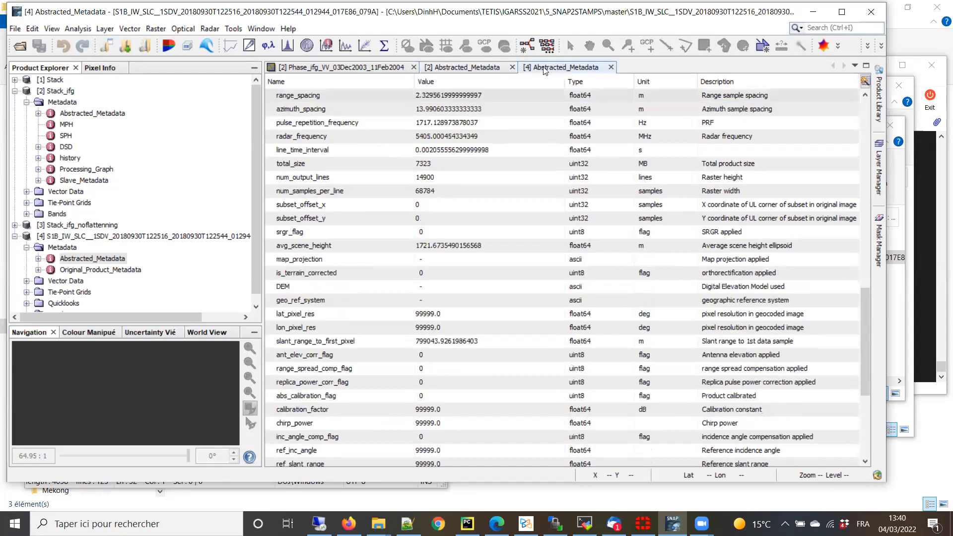
left_click(344, 99)
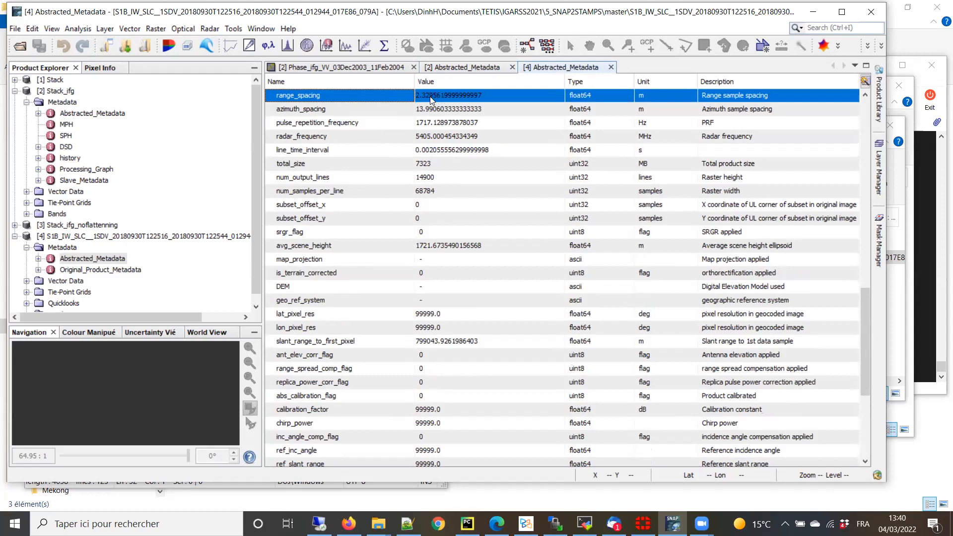
left_click(352, 108)
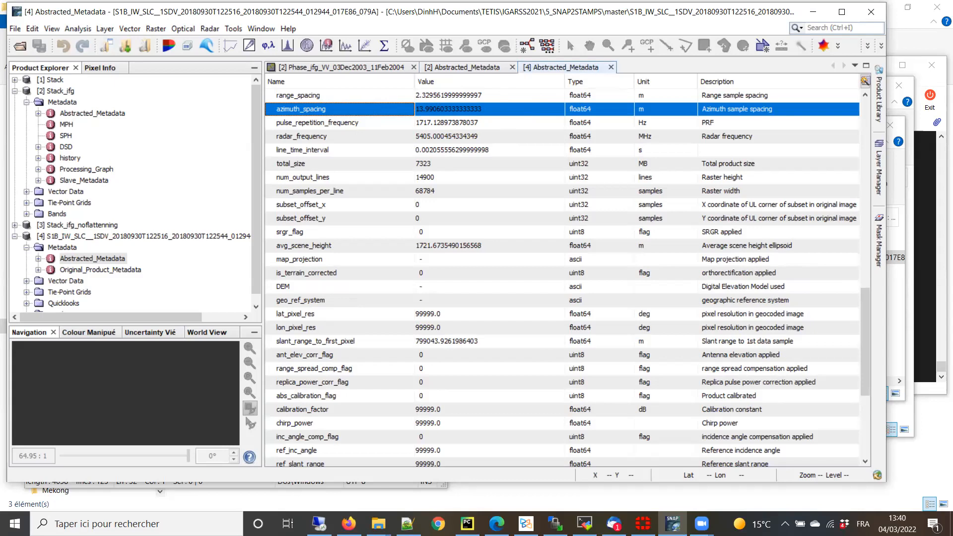
- Search Windows for Word 2016 and launch it
left_click(166, 524)
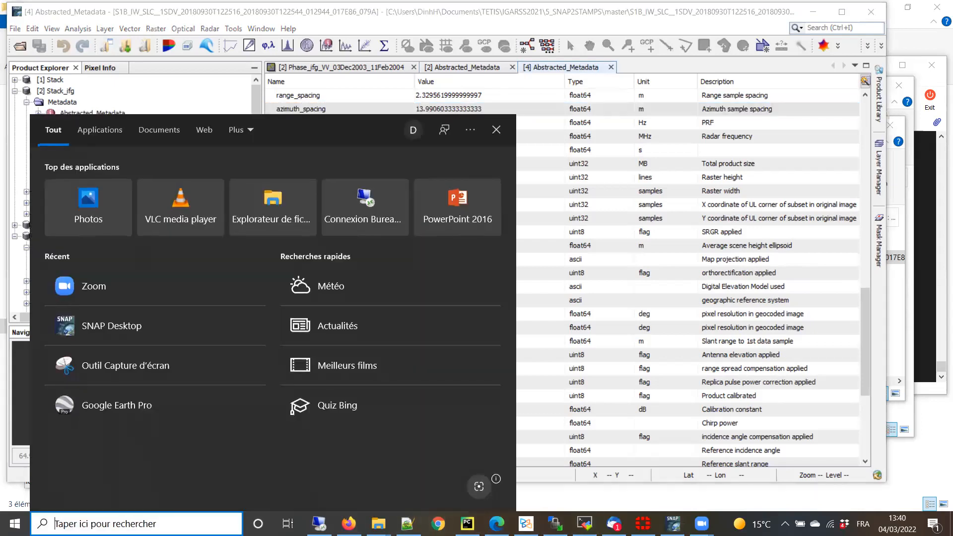
type("pow")
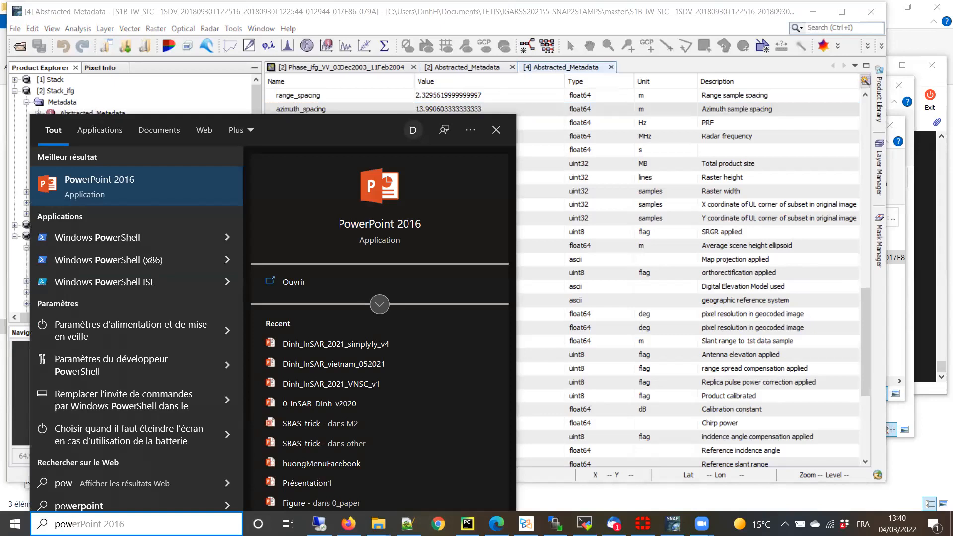
key("BackSpace")
key("BackSpace")
key("BackSpace")
type("wor")
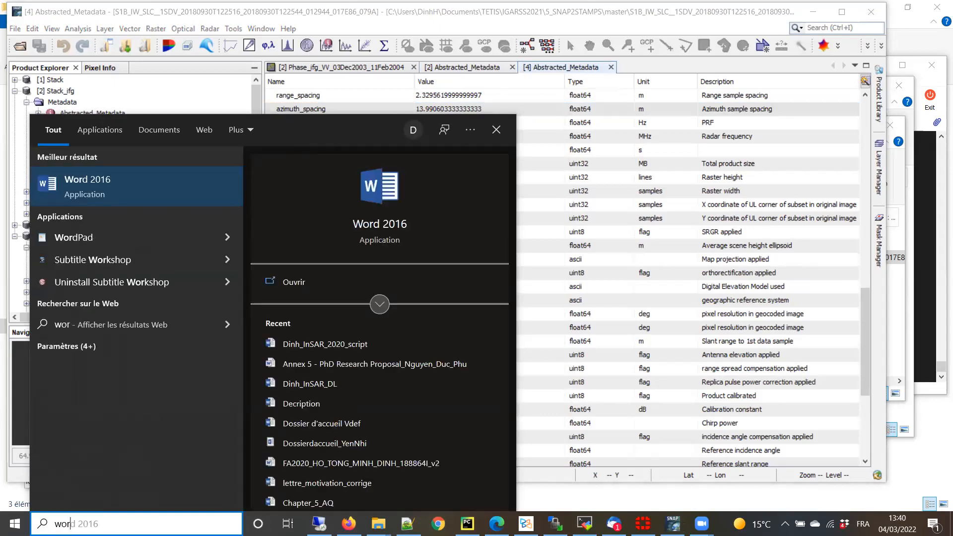
key("Return")
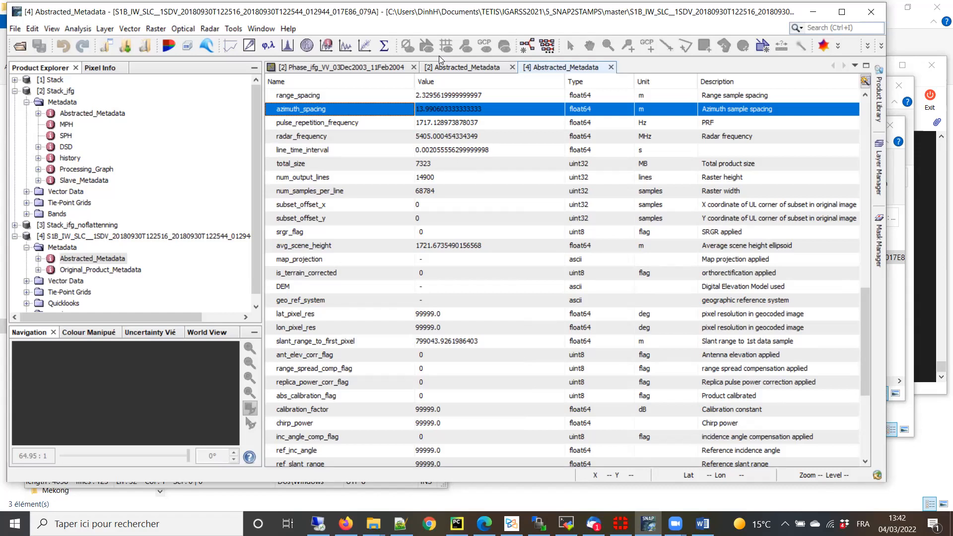
- Examine the range_spacing and azimuth_spacing entries in the Stack_ifg abstracted metadata
left_click(466, 67)
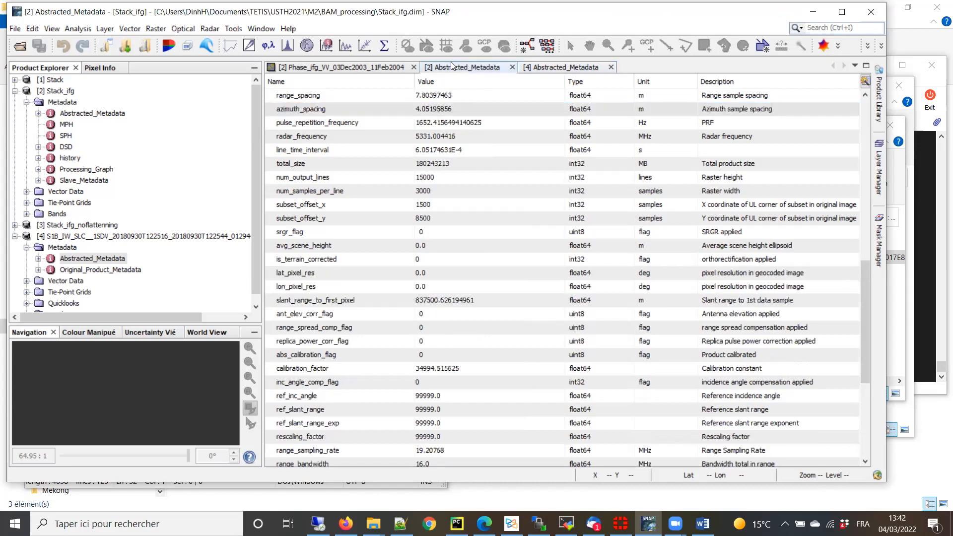
left_click(328, 96)
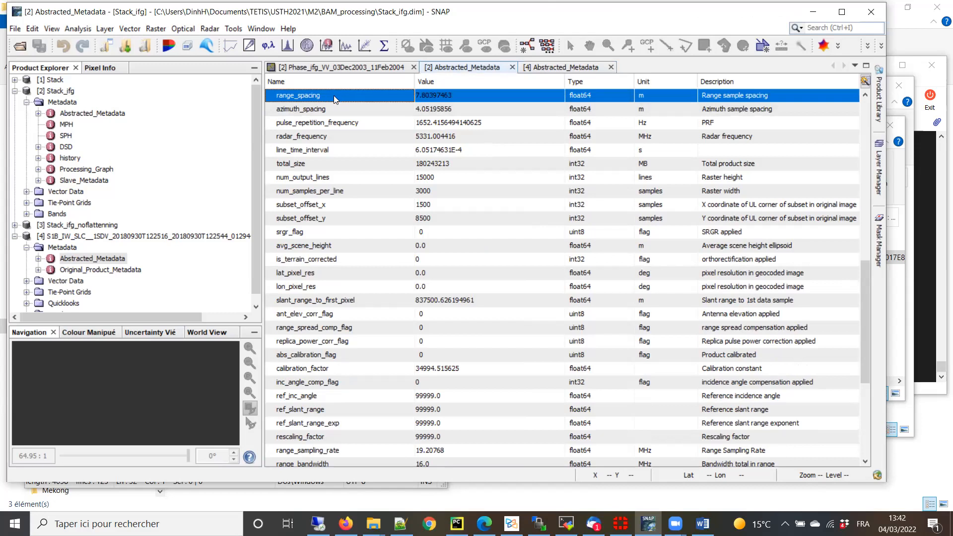
left_click(309, 111)
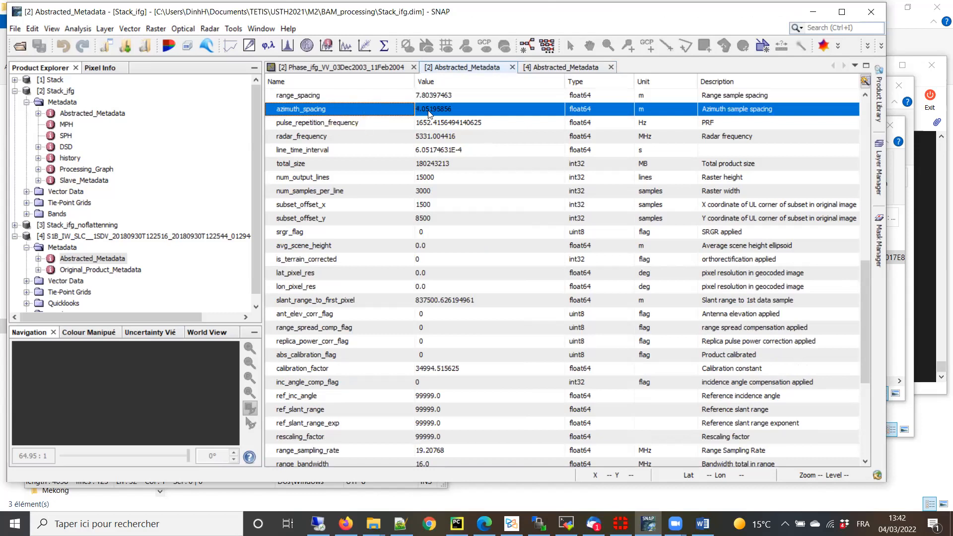
- Compare the range_spacing and azimuth_spacing entries in the abstracted metadata of the Sentinel-1 S1B_IW_SLC product
left_click(569, 70)
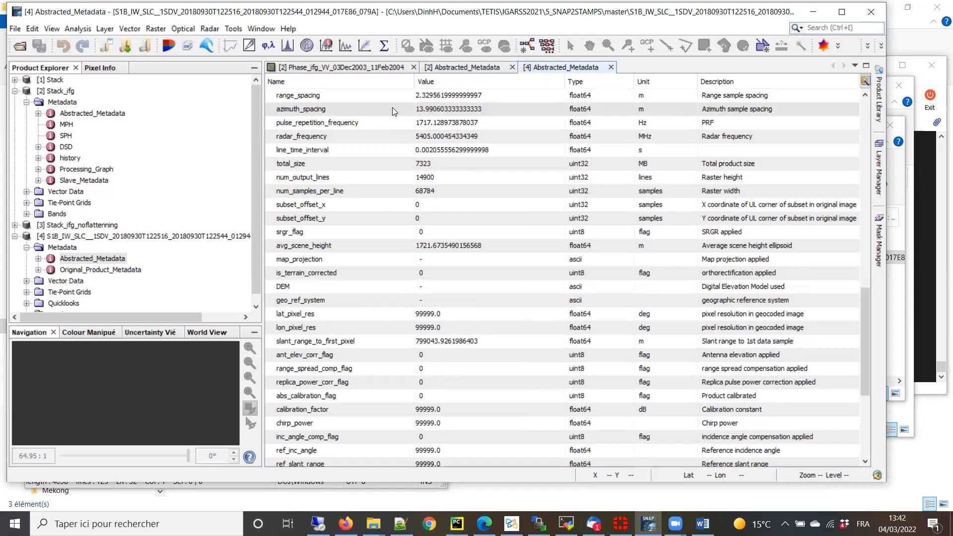
left_click(349, 98)
left_click(353, 110)
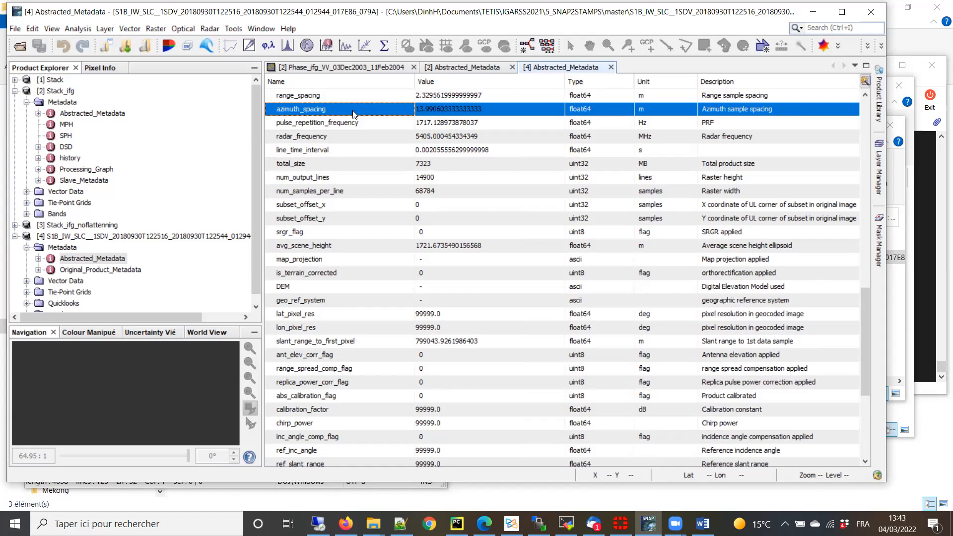
left_click(386, 96)
left_click(382, 105)
left_click(373, 95)
left_click(369, 105)
left_click(372, 96)
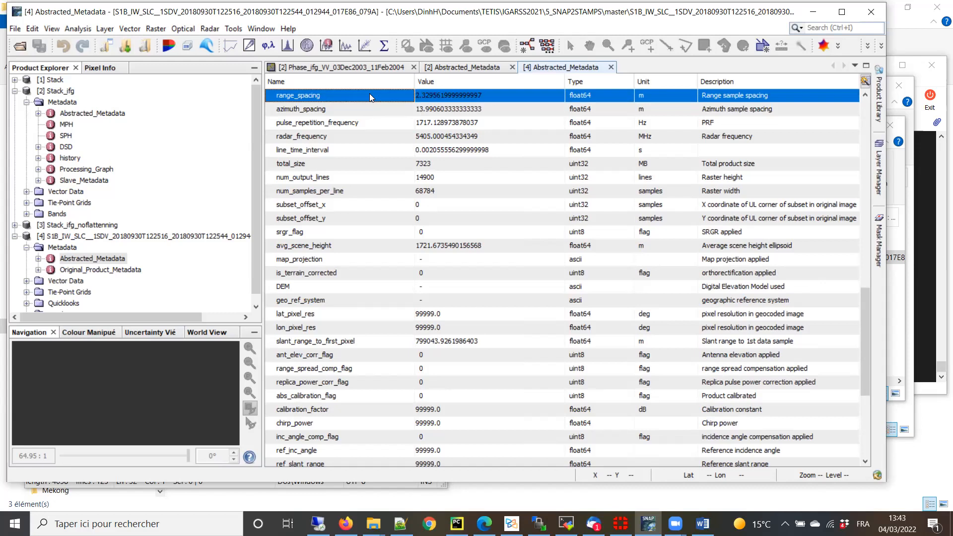
left_click(337, 109)
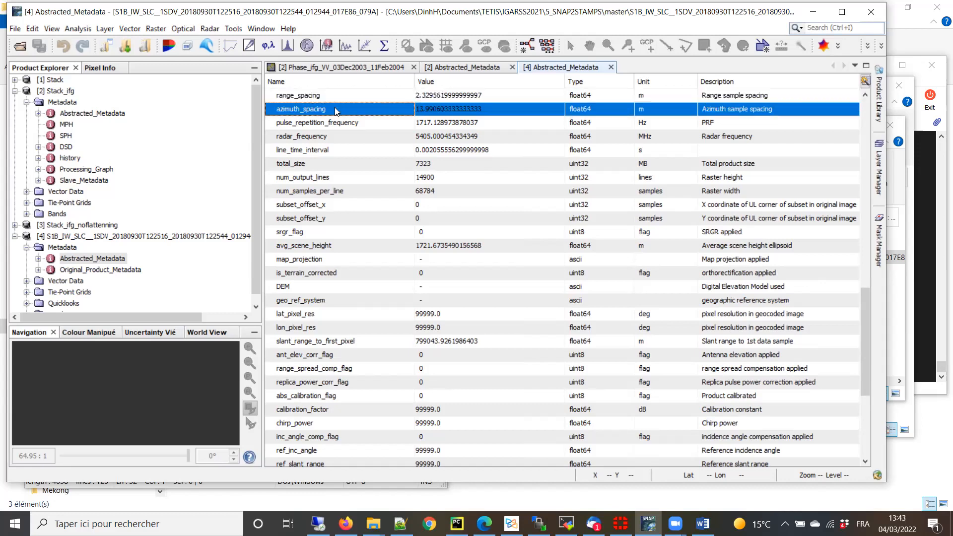
left_click(334, 95)
left_click(339, 110)
left_click(338, 95)
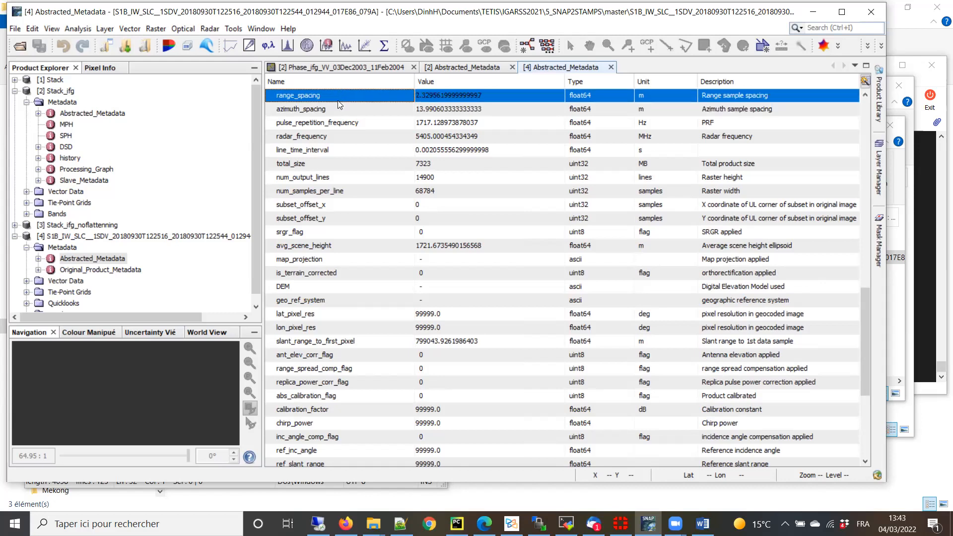
left_click(339, 110)
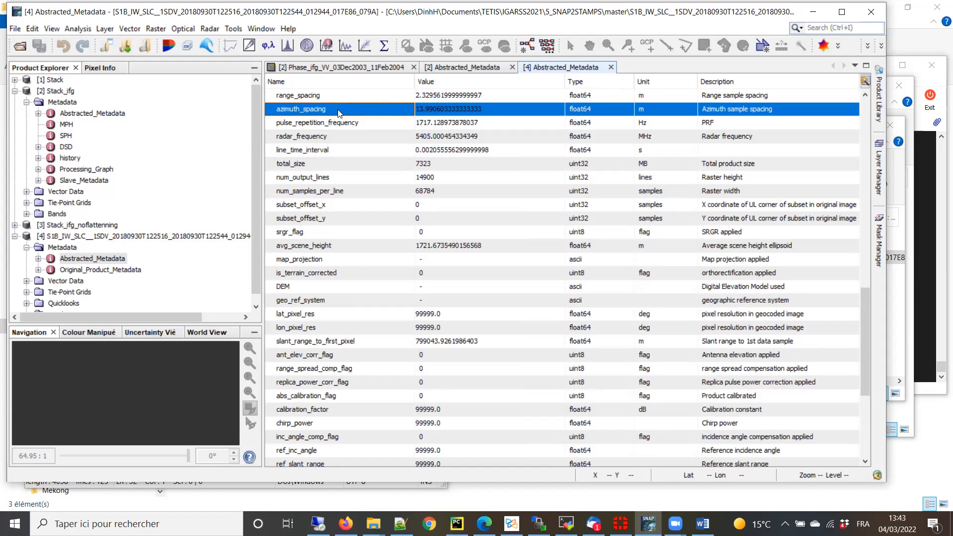
left_click(369, 96)
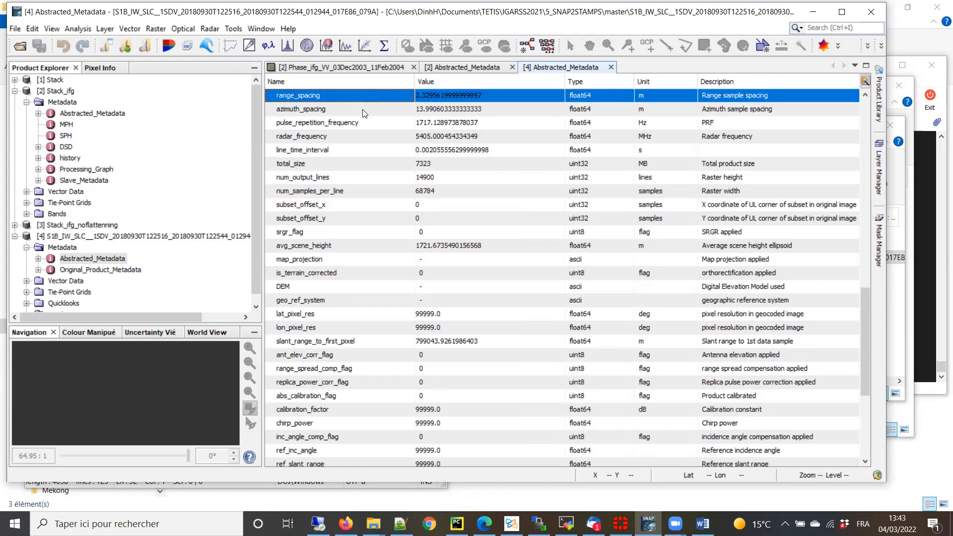
left_click(365, 114)
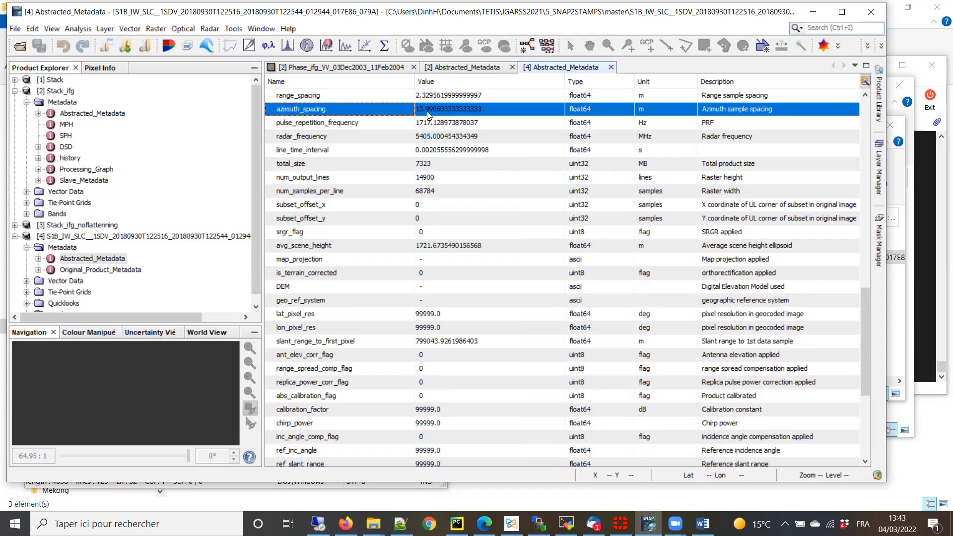
left_click(368, 96)
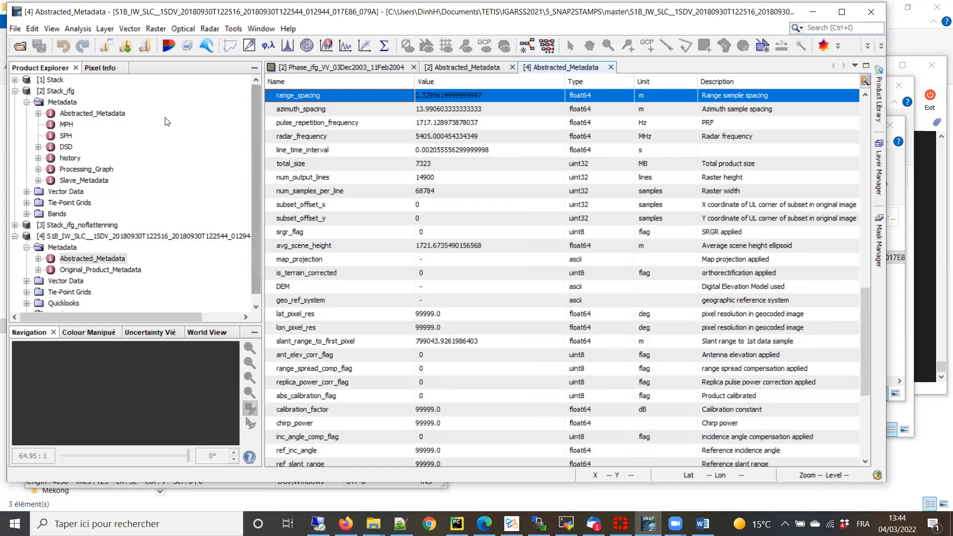
- Close the Sentinel-1 product's abstracted metadata view and the S1B_IW_SLC product itself
left_click(612, 68)
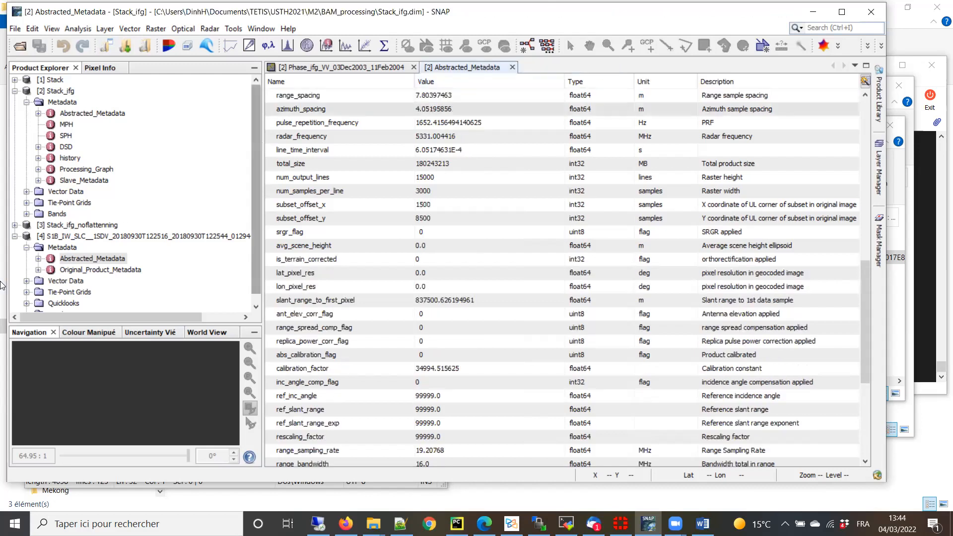
left_click(106, 237)
right_click(105, 238)
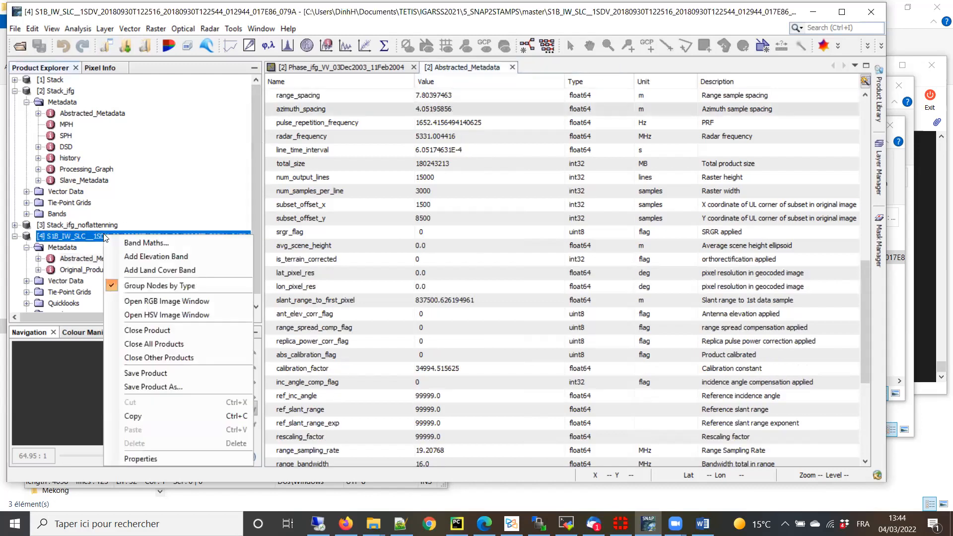
left_click(153, 331)
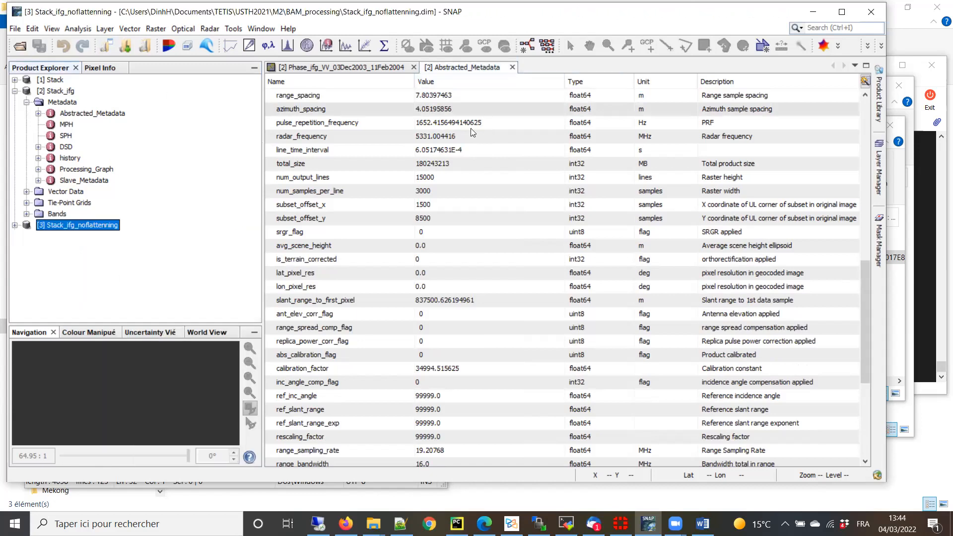
- Review the range and azimuth sample spacing of Stack_ifg again in its abstracted metadata
left_click(349, 109)
left_click(344, 95)
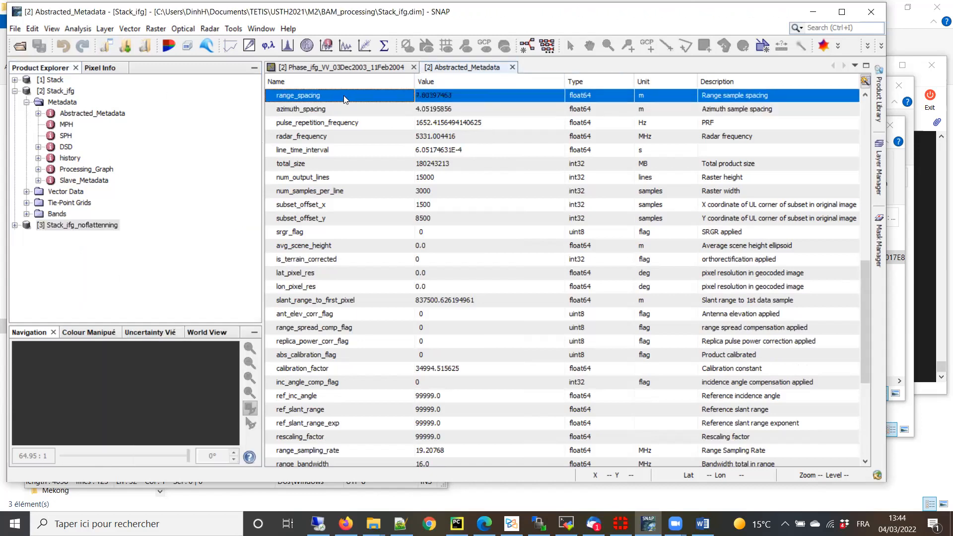
left_click(358, 112)
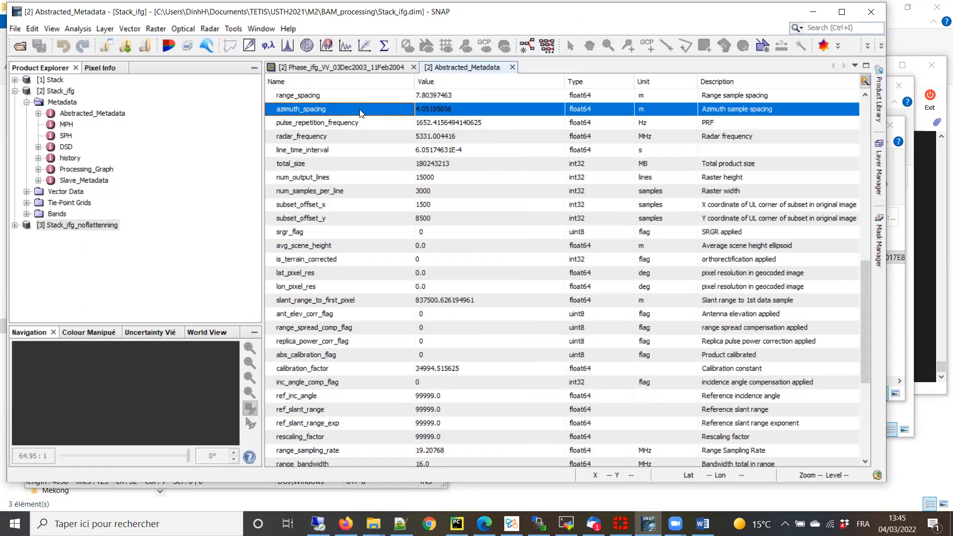
left_click(345, 96)
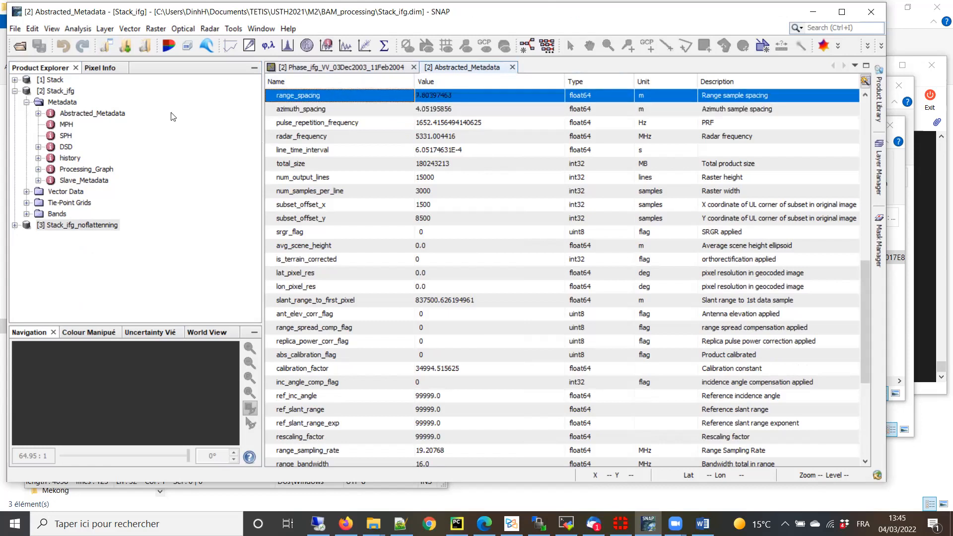
- Examine the Phase_ifg_VV_03Dec2003_11Feb2004 interferogram from individual pixels out to the whole elongated image
left_click(341, 70)
scroll(419, 280, "down", 2)
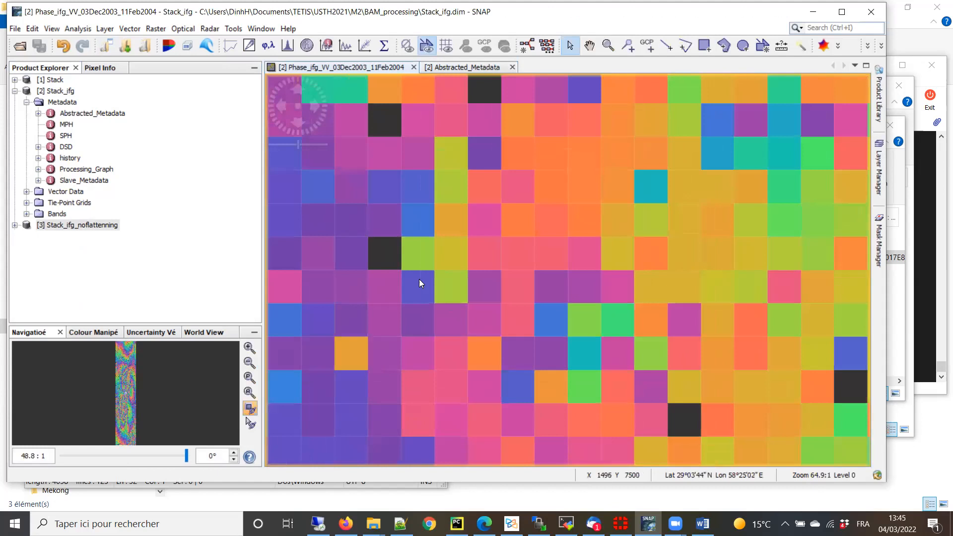
left_click(441, 67)
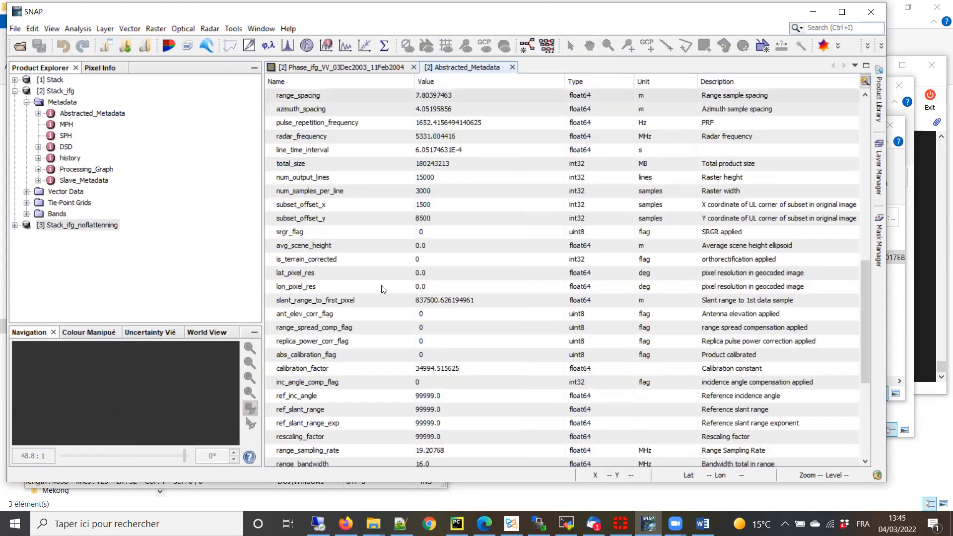
left_click(313, 67)
scroll(464, 365, "down", 3)
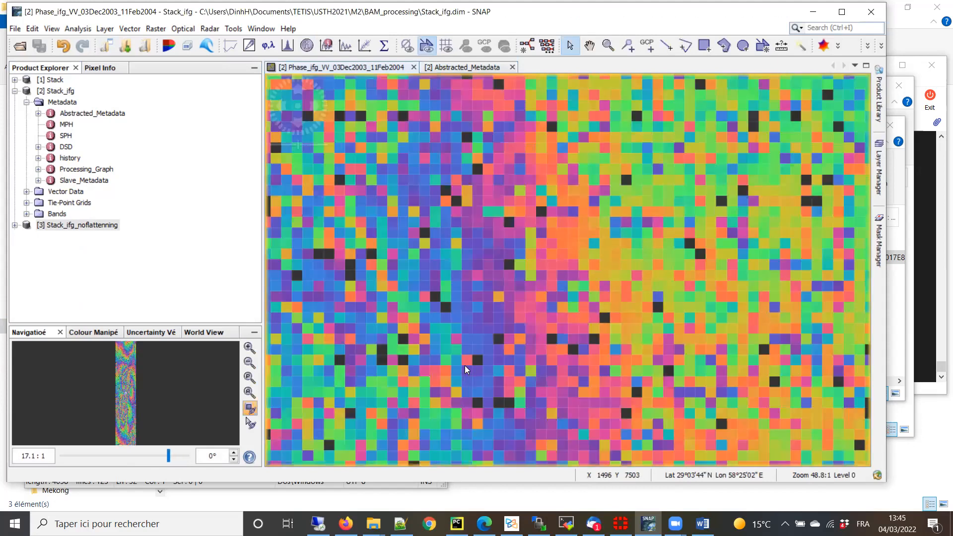
scroll(465, 366, "down", 10)
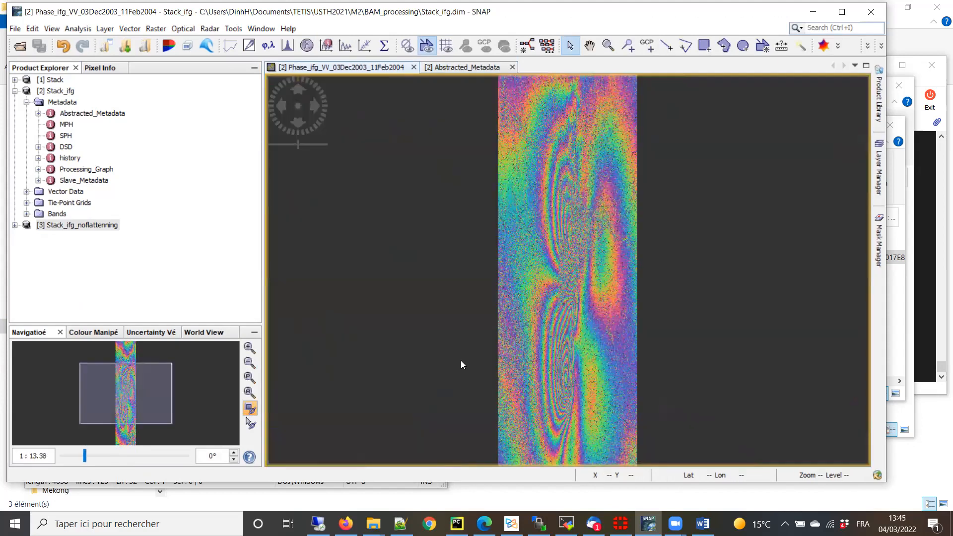
scroll(552, 156, "up", 2)
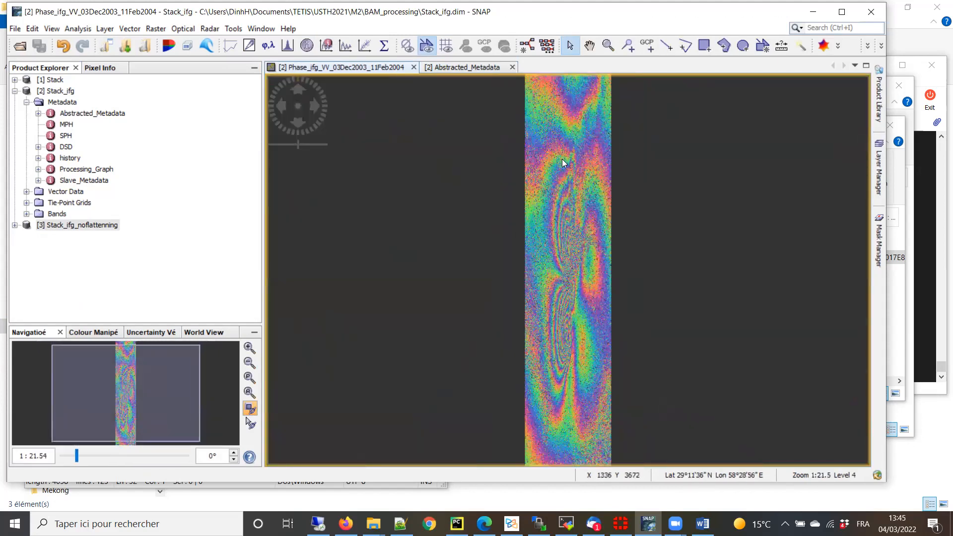
- Examine the raster height (num_output_lines) and raster width (num_samples_per_line) in the Stack_ifg abstracted metadata
left_click(462, 68)
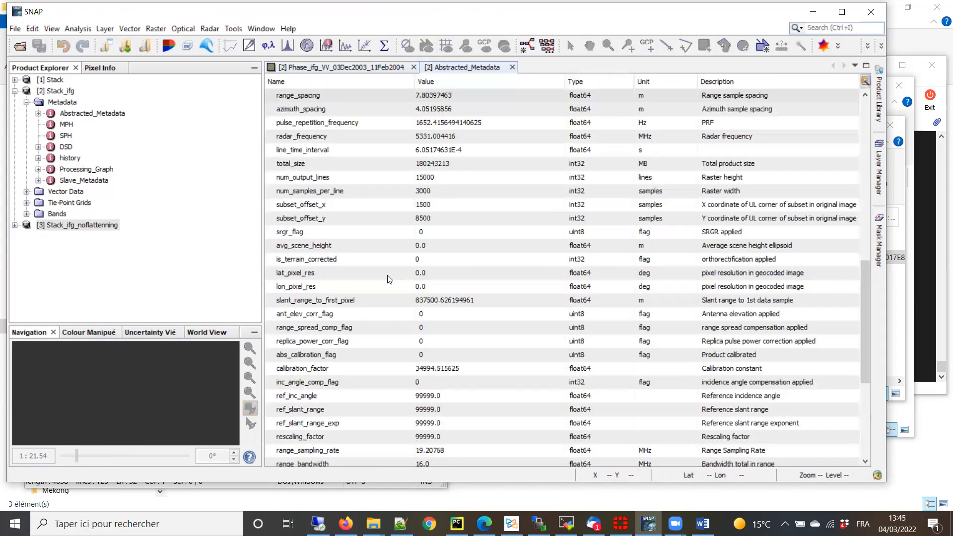
scroll(389, 279, "down", 3)
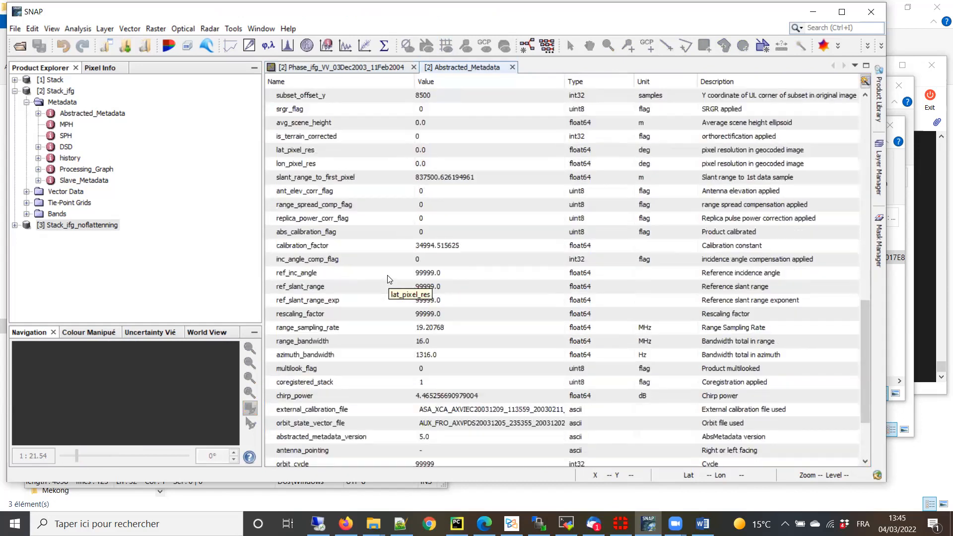
scroll(389, 279, "down", 3)
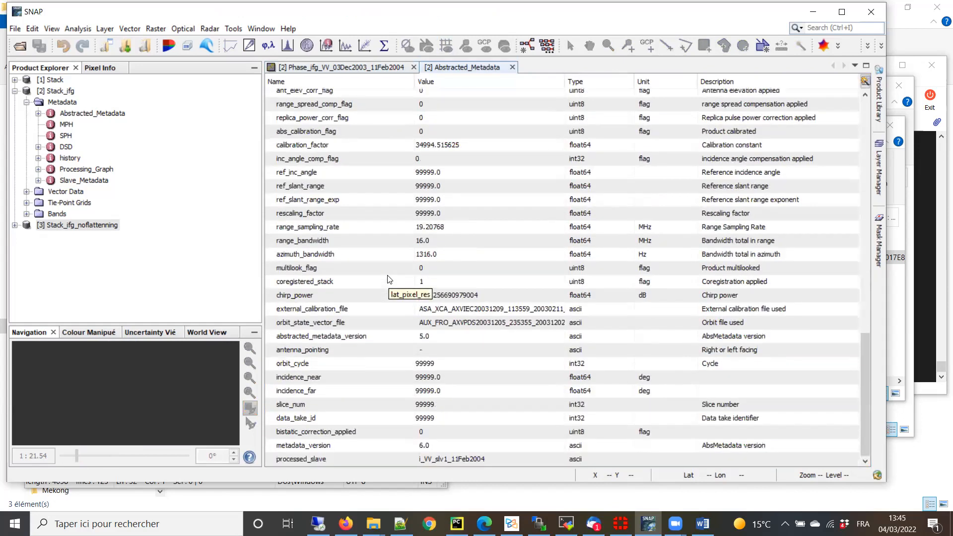
scroll(390, 279, "up", 6)
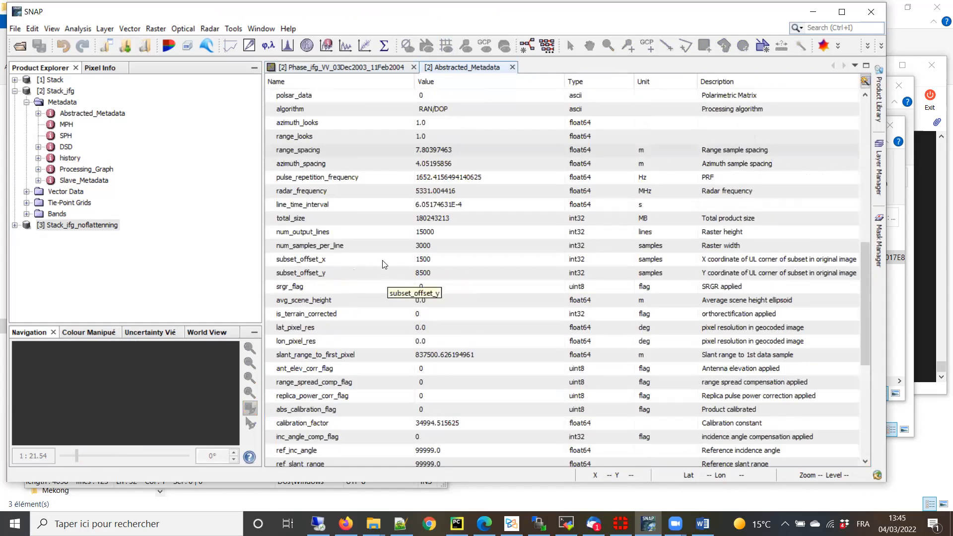
left_click(360, 237)
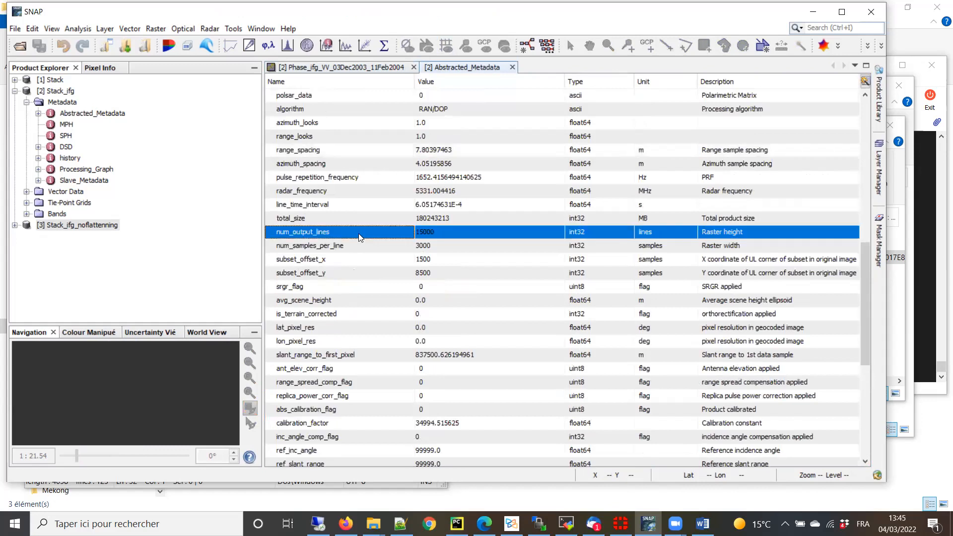
left_click(462, 246)
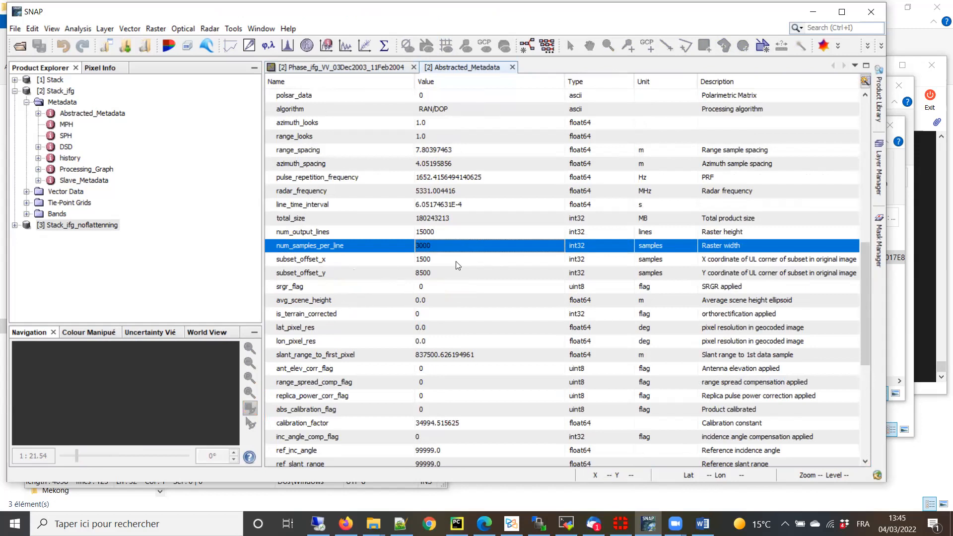
left_click(451, 232)
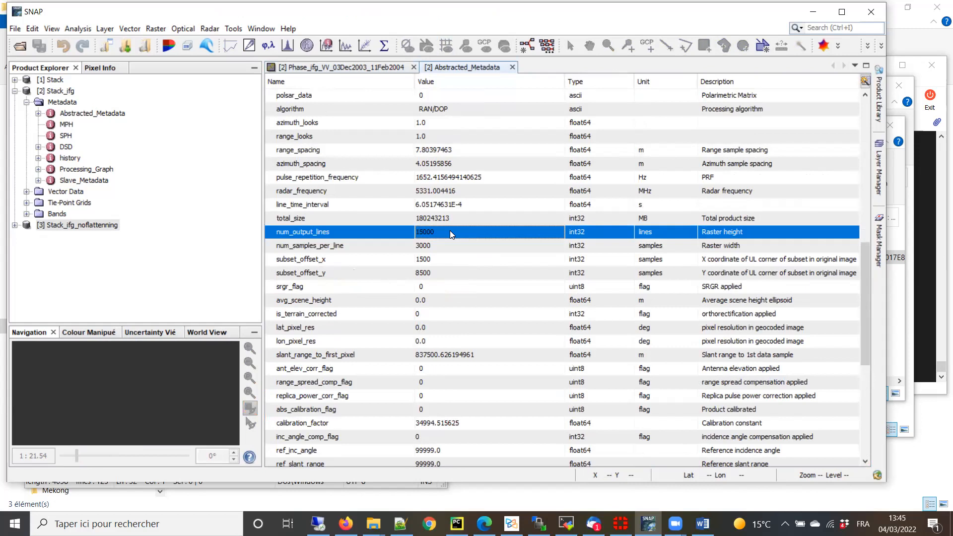
left_click(441, 245)
left_click(444, 235)
left_click(436, 248)
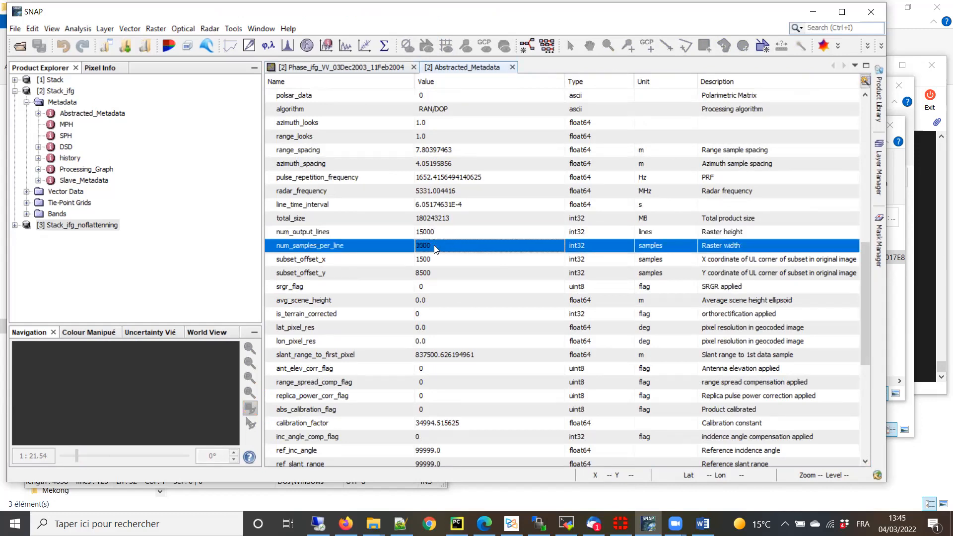
left_click(344, 232)
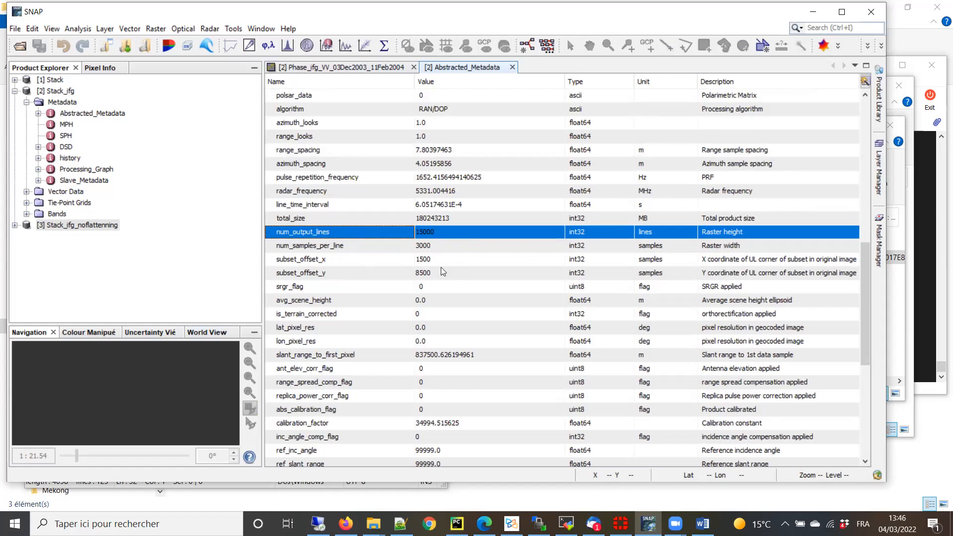
left_click(435, 247)
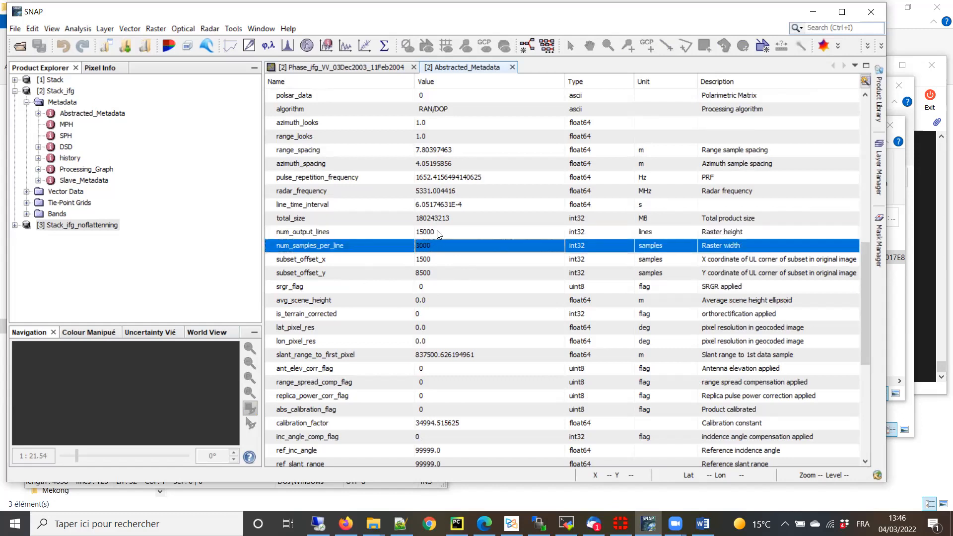
left_click(437, 230)
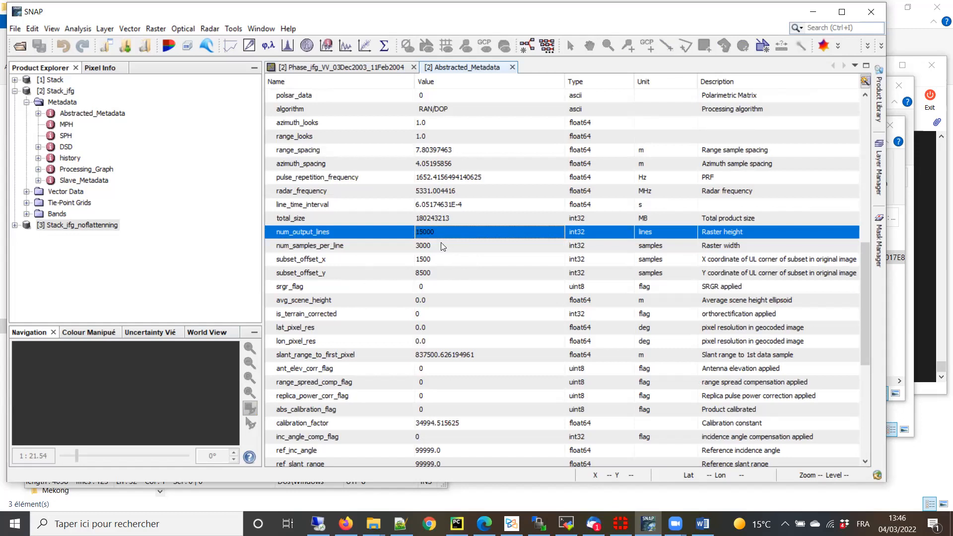
left_click(439, 242)
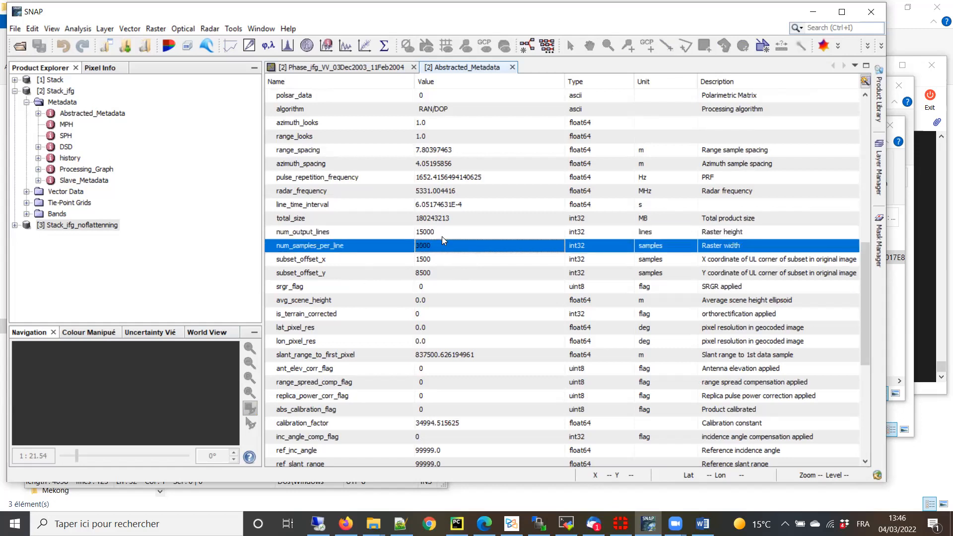
- Compare the raster height and raster width of Stack_ifg in its metadata and return to its phase interferogram
left_click(443, 232)
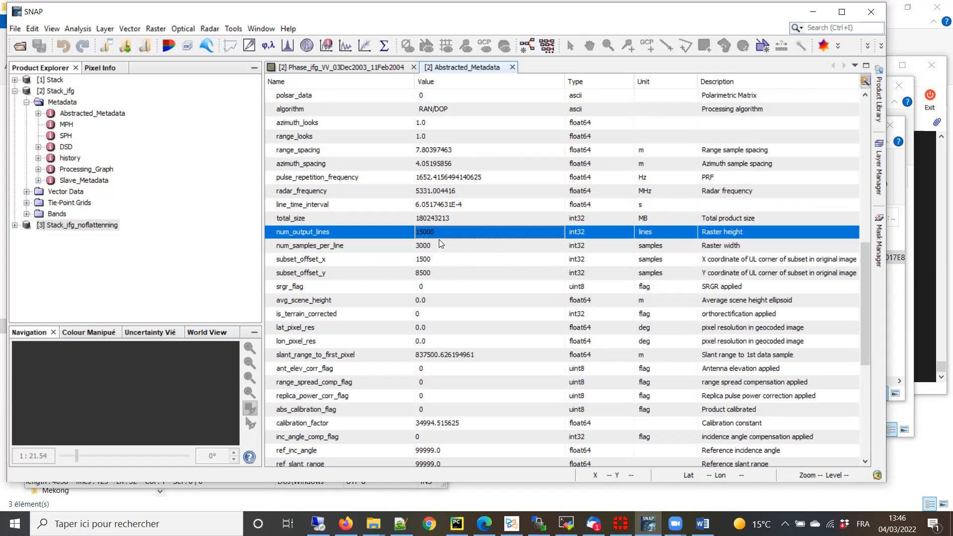
left_click(438, 239)
left_click(441, 232)
left_click(365, 68)
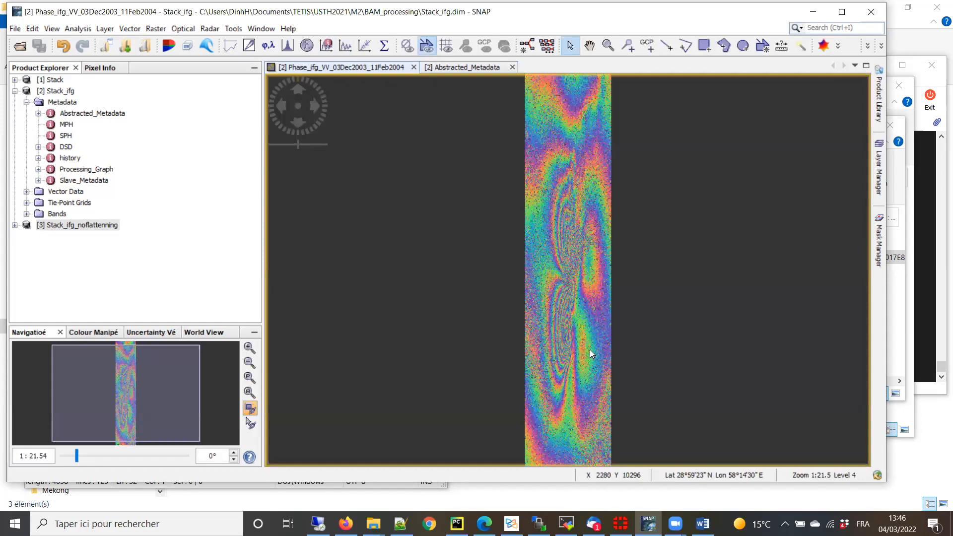
- Open the Multilooking operator with Stack_ifg as the source product
left_click(213, 30)
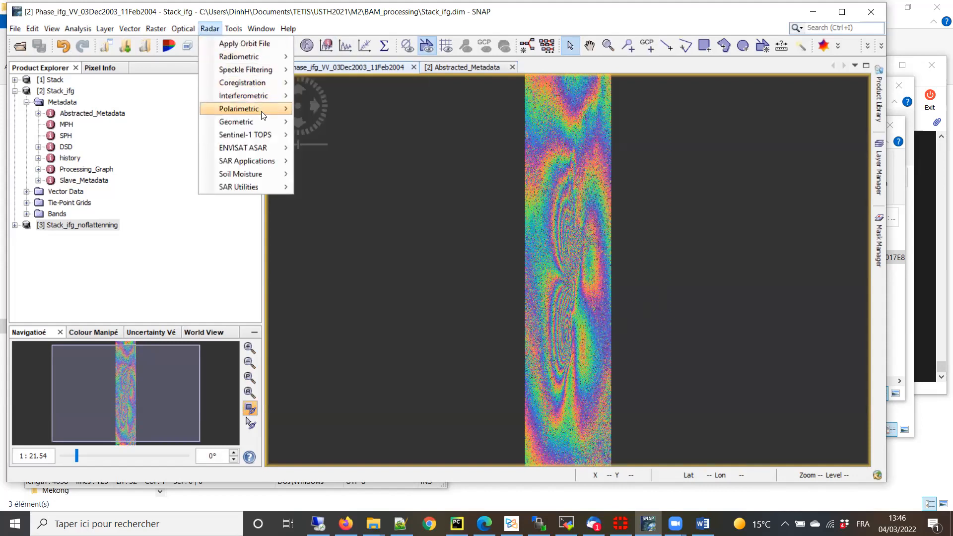
mouse_move(269, 191)
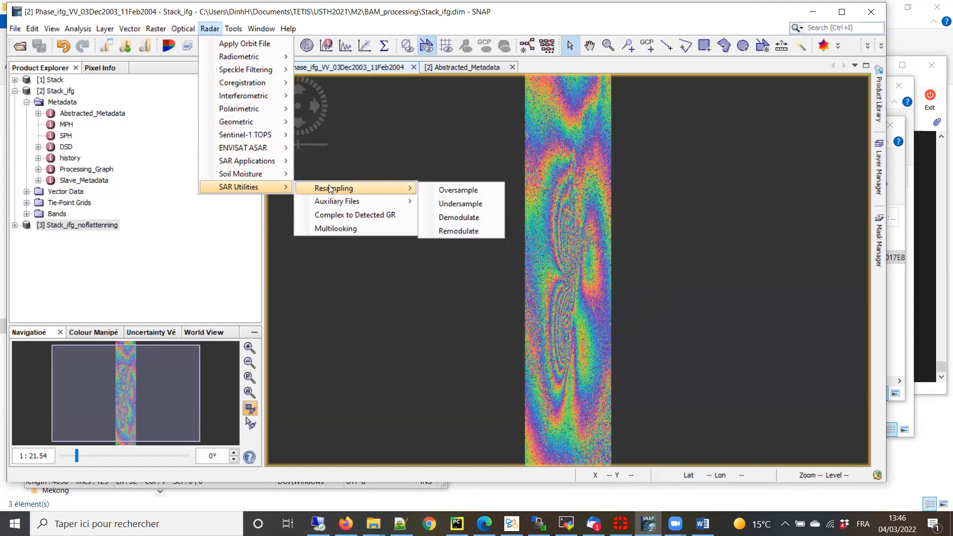
left_click(379, 228)
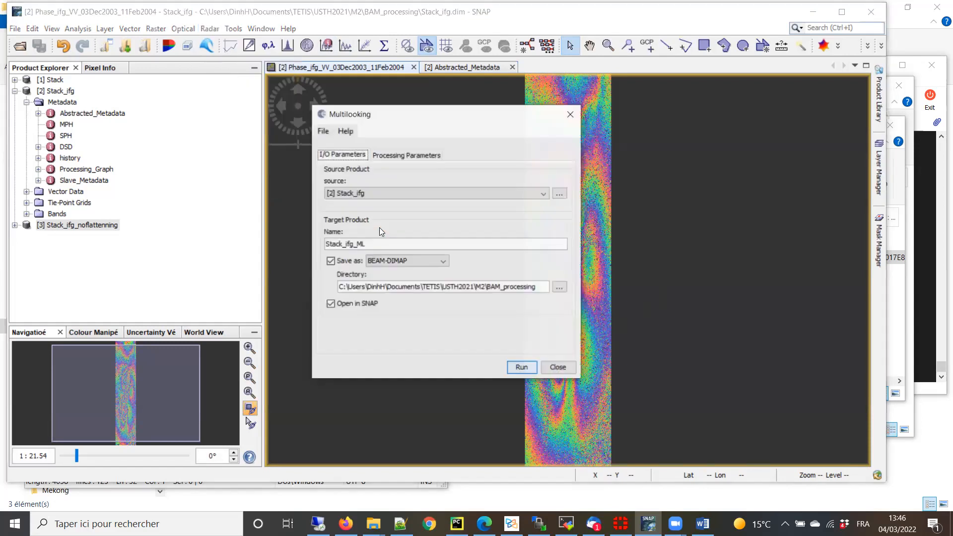
left_click_drag(383, 120, 390, 115)
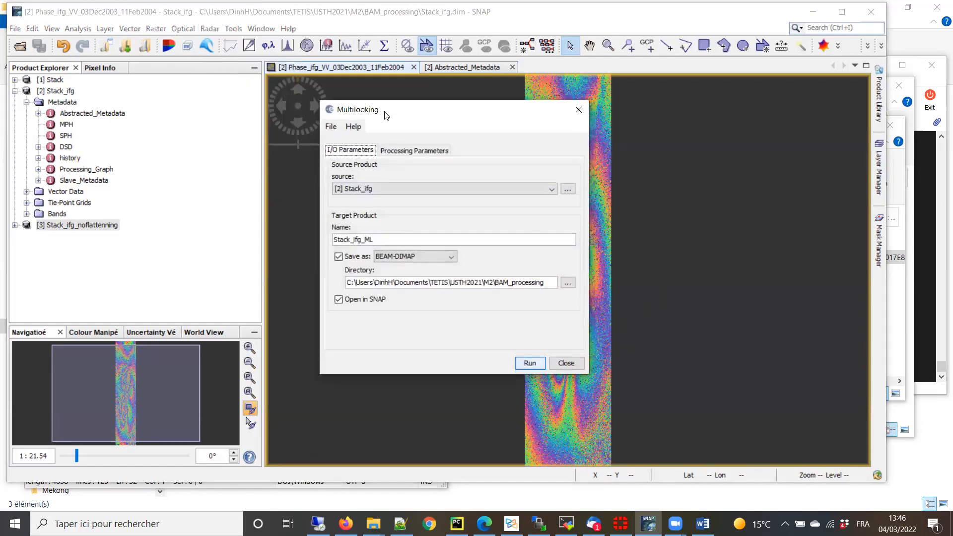
left_click(388, 188)
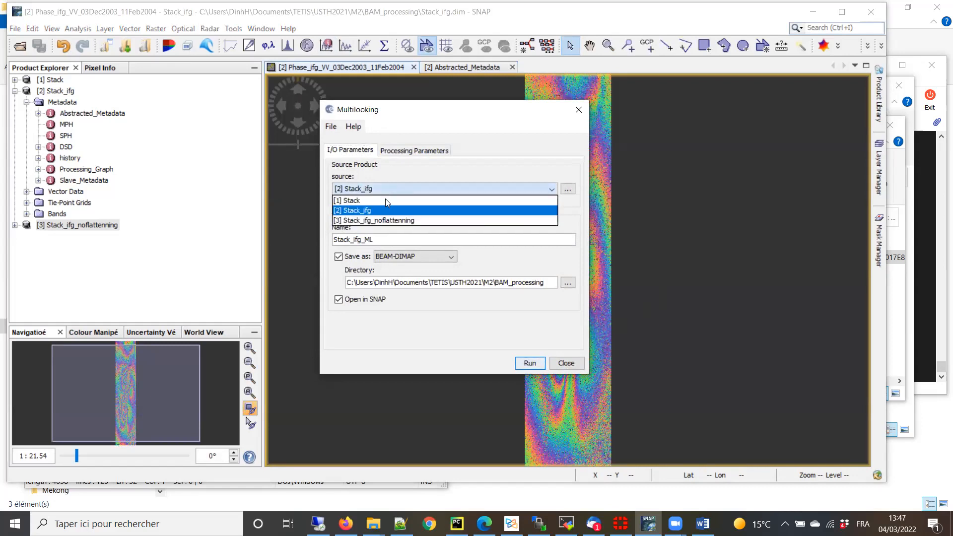
left_click(378, 209)
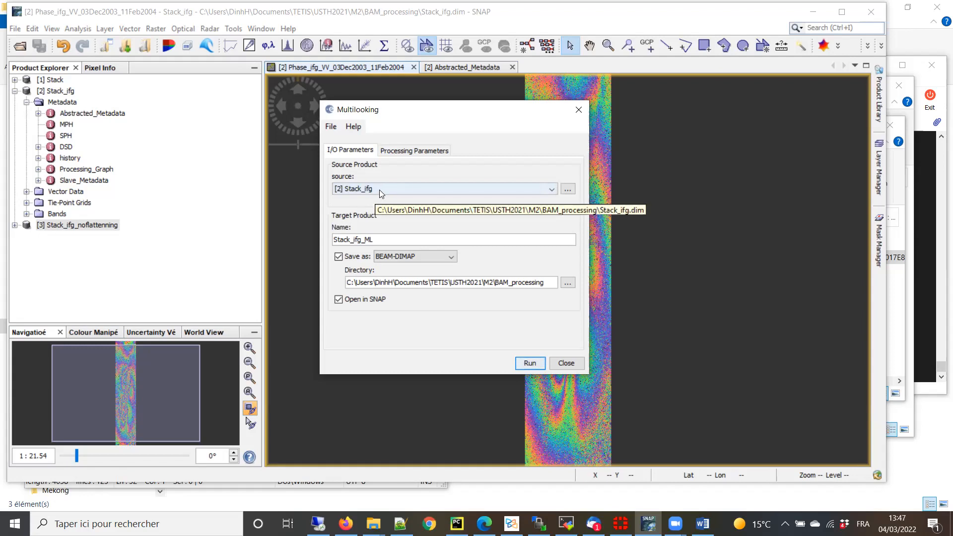
- Switch the multilooking from GR square pixel to independent looks and set the number of range looks to 3
left_click(415, 151)
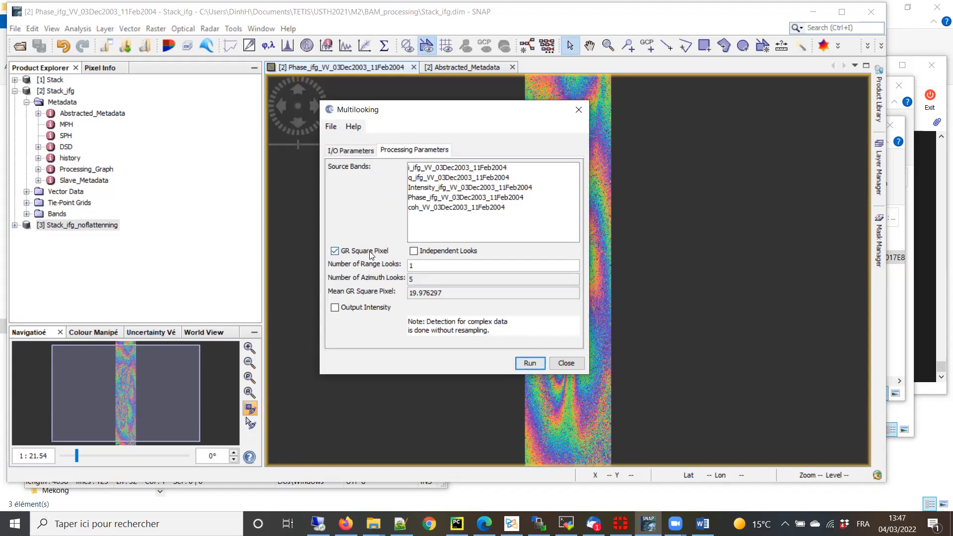
left_click(415, 251)
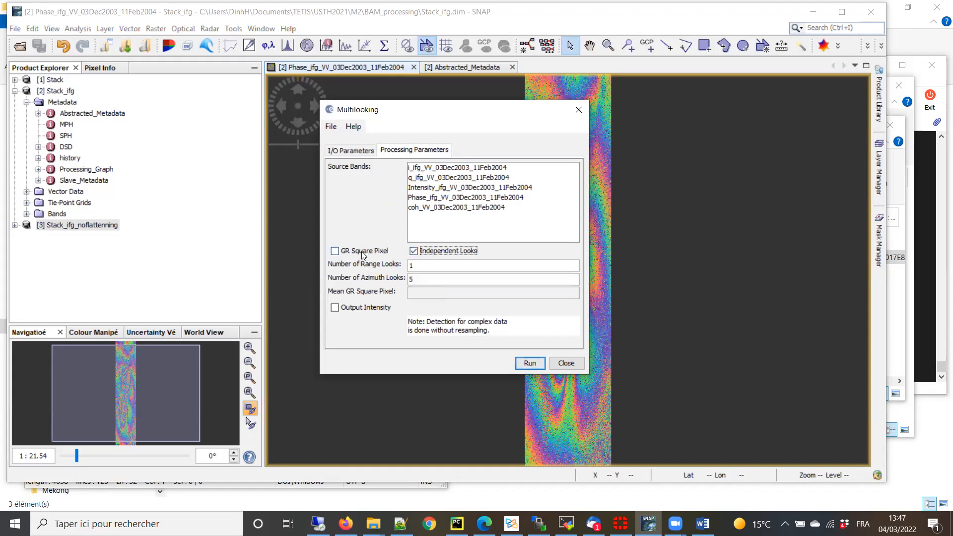
left_click(427, 262)
left_click(432, 267)
left_click_drag(428, 264, 394, 263)
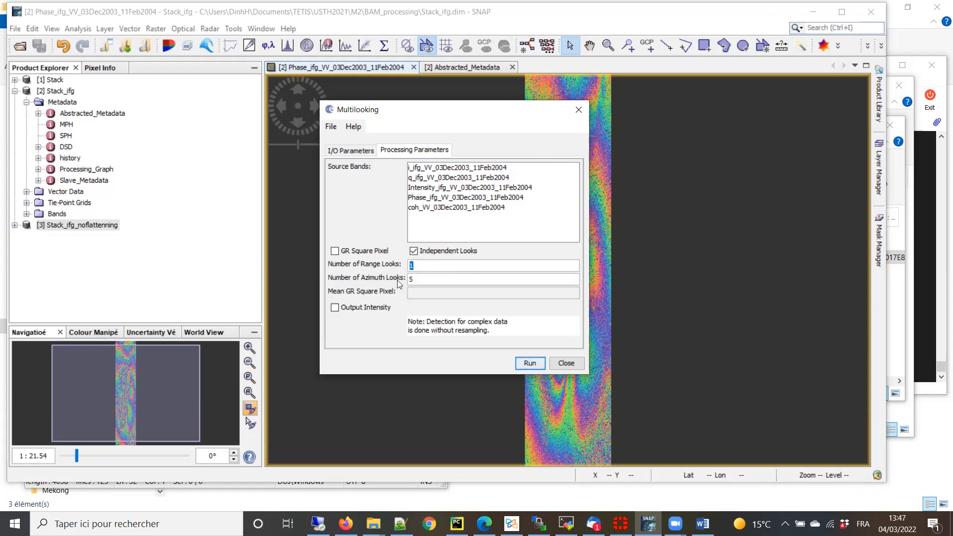
left_click(425, 278)
left_click_drag(422, 267, 403, 265)
type("3")
- Set the number of azimuth looks to 9
left_click(424, 278)
double_click(426, 279)
type("7")
left_click(424, 266)
double_click(430, 276)
type("9")
double_click(410, 267)
double_click(419, 279)
left_click(433, 265)
left_click(422, 279)
- Run the multilooking to save Stack_ifg_ML in BEAM-DIMAP format and close the Multilooking dialog
left_click(351, 150)
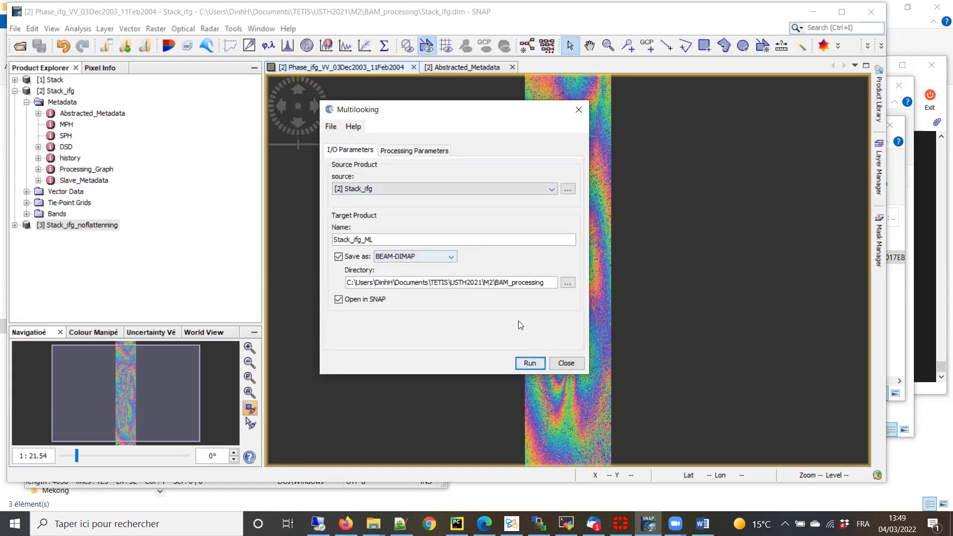
left_click(534, 365)
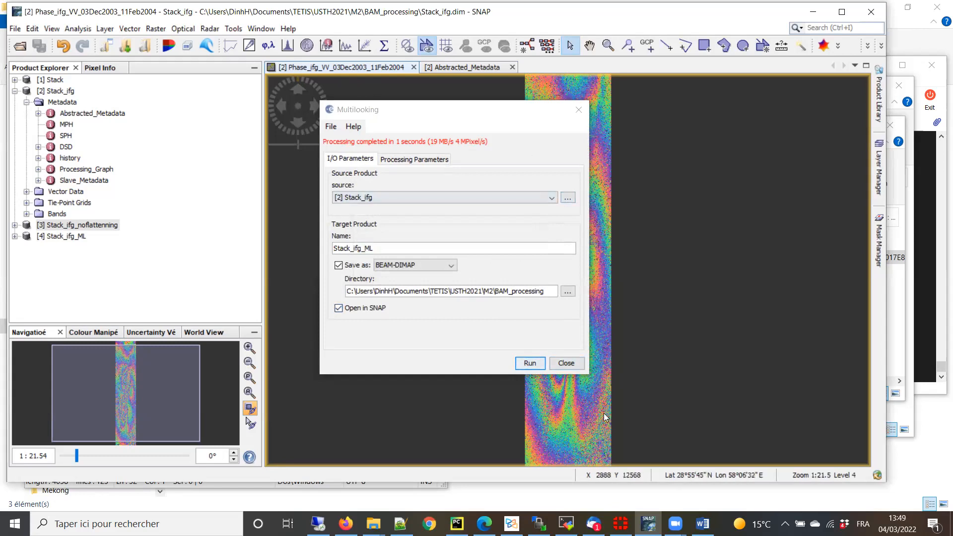
left_click(575, 362)
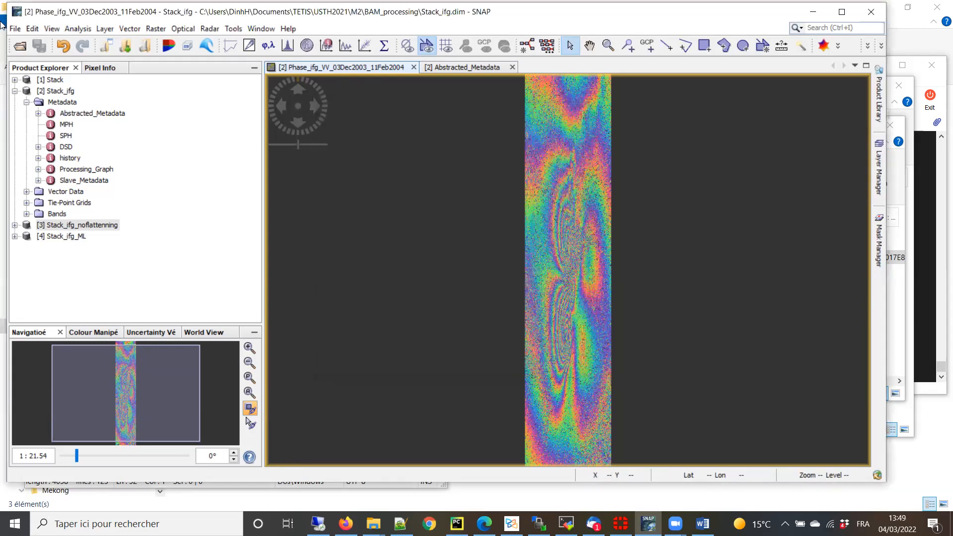
- Close the Stack_ifg abstracted metadata view and display the Phase_ifg_VV_03Dec2003_11Feb2004 band of Stack_ifg_ML
left_click(14, 92)
left_click(14, 113)
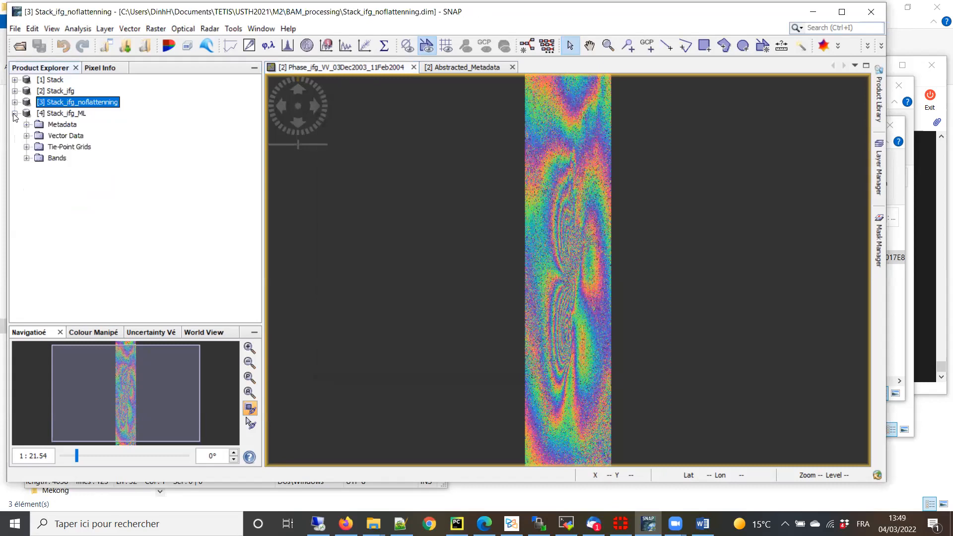
left_click(26, 158)
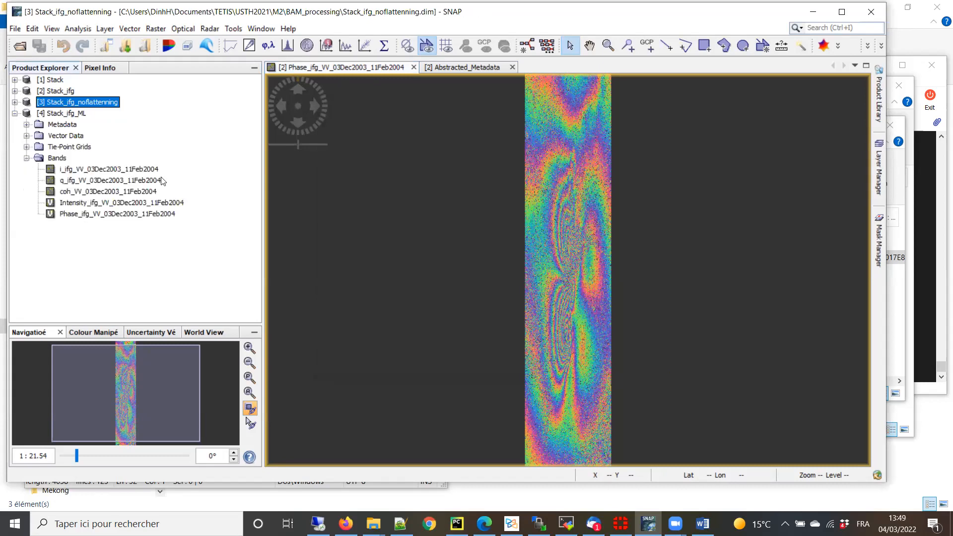
left_click(513, 67)
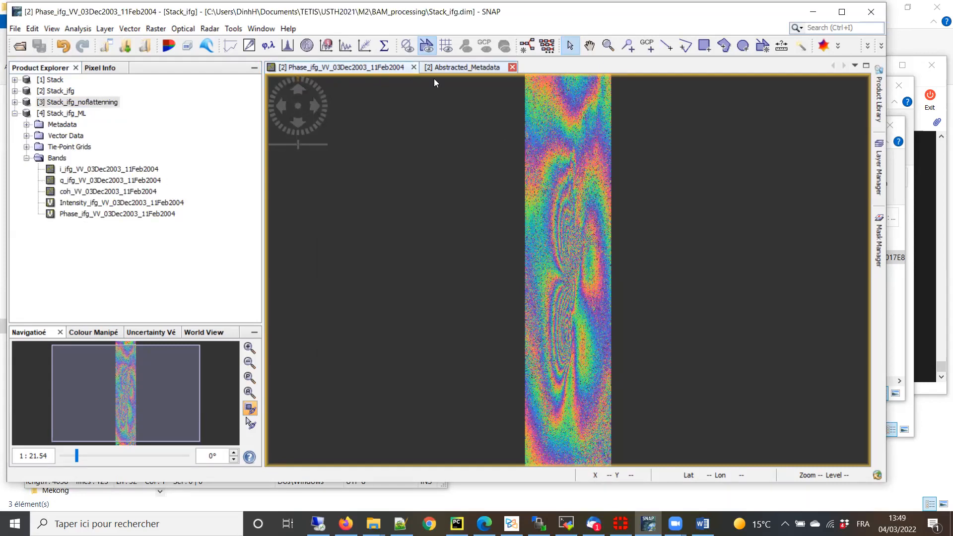
double_click(118, 214)
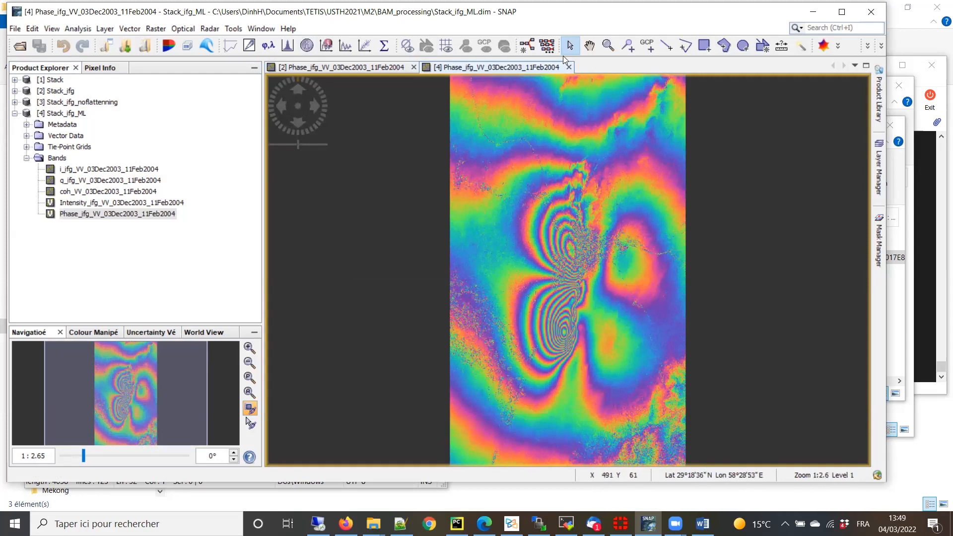
- Set up a second Multilooking with Stack_ifg as the source and Stack_ifg_ML_square as the target name
left_click(214, 30)
mouse_move(262, 189)
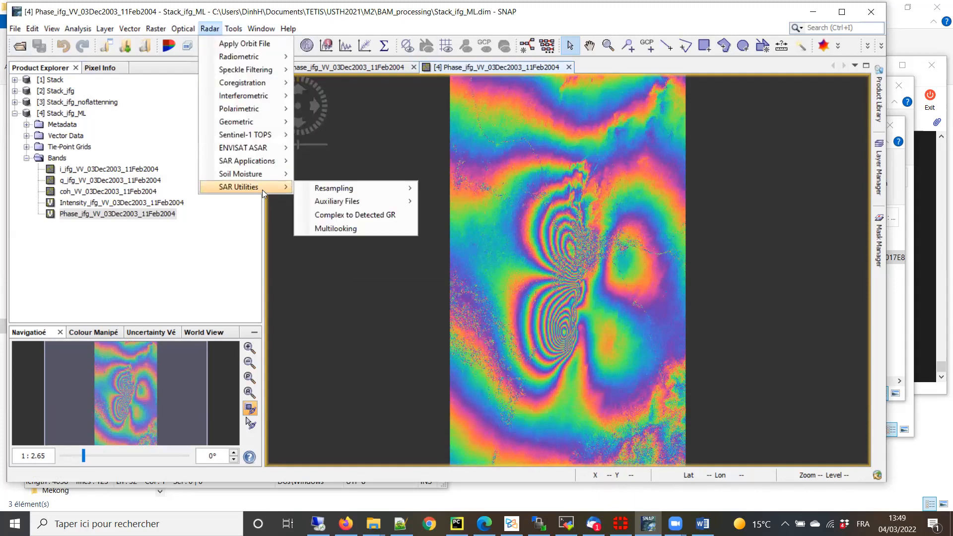
left_click(351, 230)
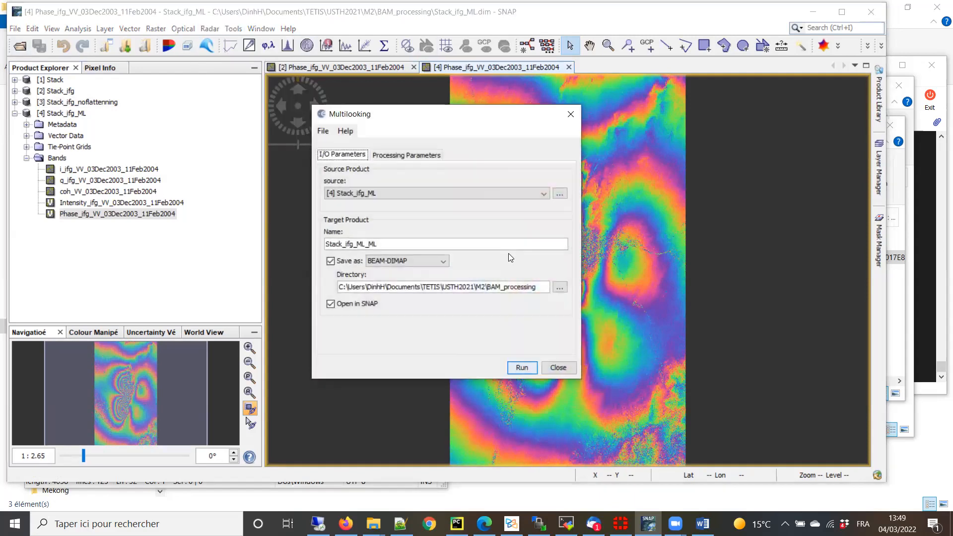
left_click(365, 195)
left_click(367, 215)
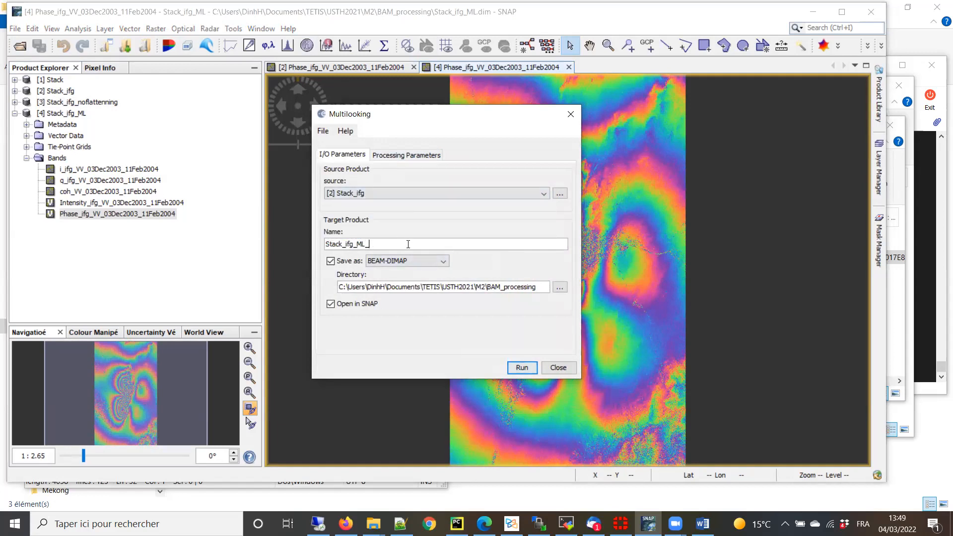
type("square")
- Run the multilooking with GR square pixel and 3 range looks, and close the dialog
left_click(408, 155)
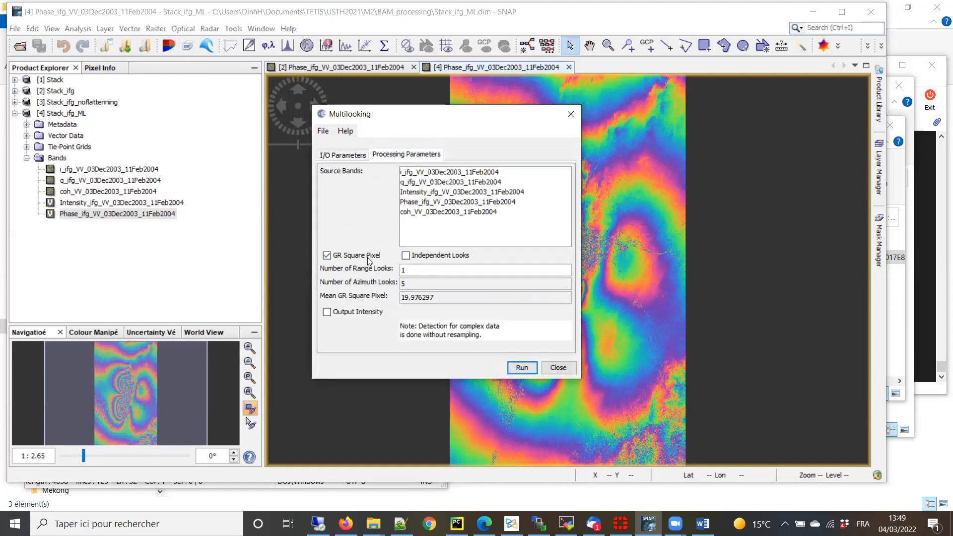
left_click_drag(418, 270, 370, 273)
type("3")
left_click(522, 372)
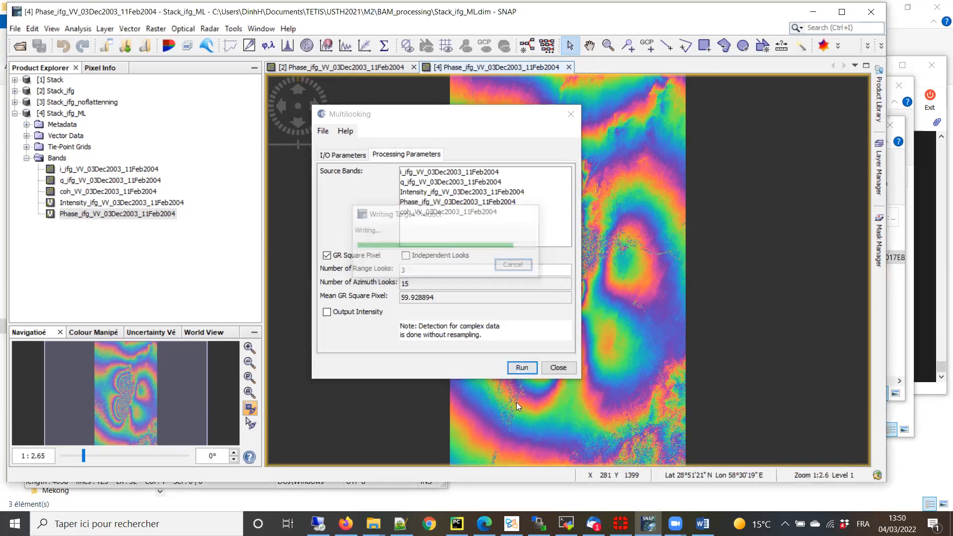
left_click(558, 368)
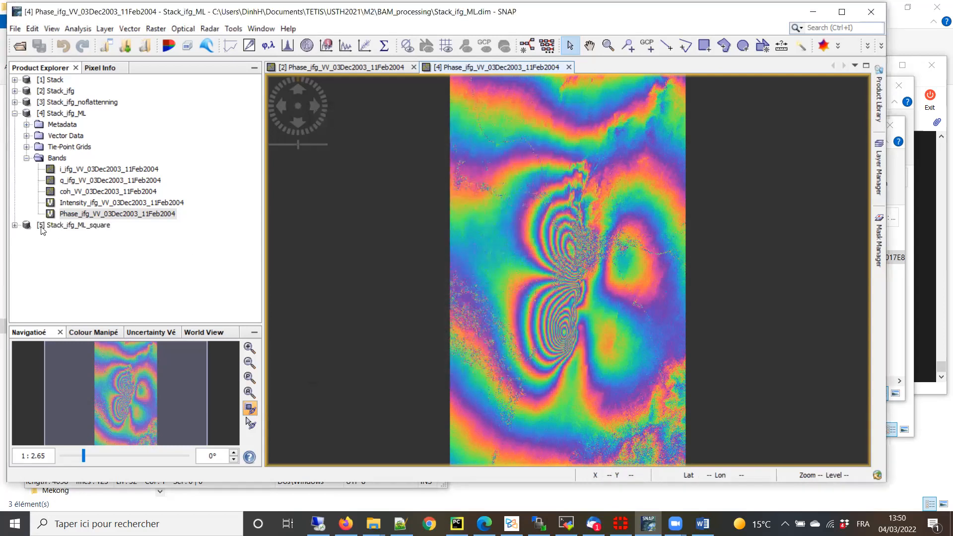
- Display the Phase_ifg_VV_03Dec2003_11Feb2004 band of Stack_ifg_ML_square
left_click(15, 113)
left_click(15, 125)
left_click(27, 170)
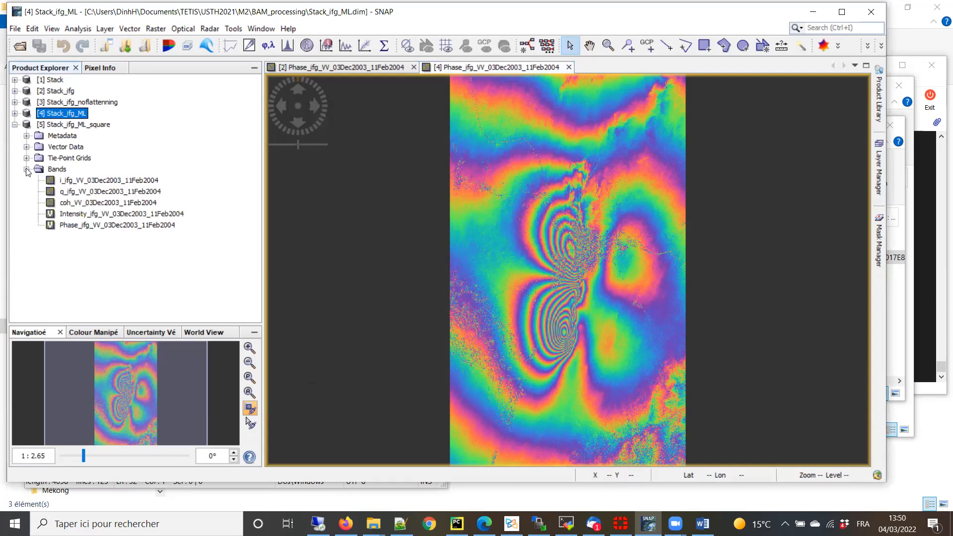
double_click(104, 225)
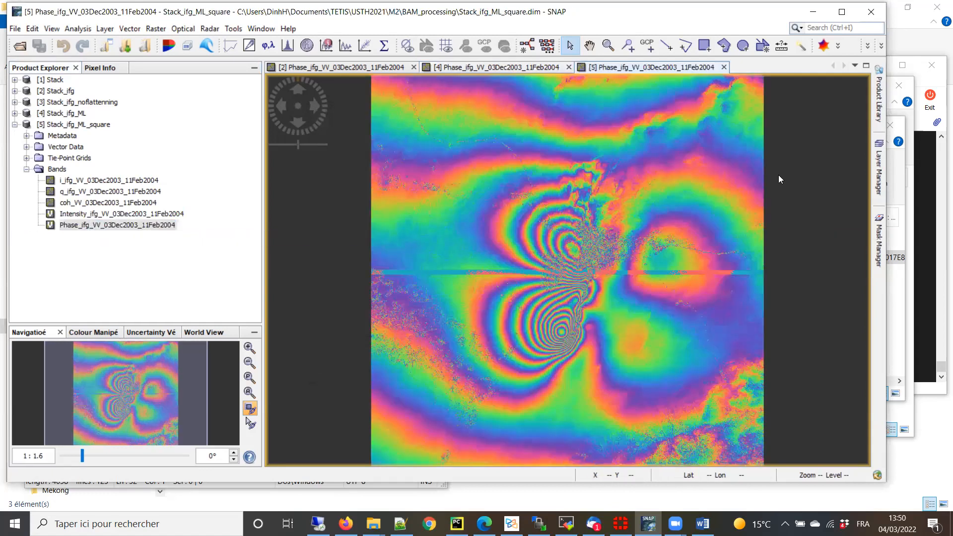
- Compare the centre of the fringe pattern in the Stack_ifg_ML_square and Stack_ifg_ML phase images
scroll(595, 261, "down", 1)
scroll(652, 281, "up", 10)
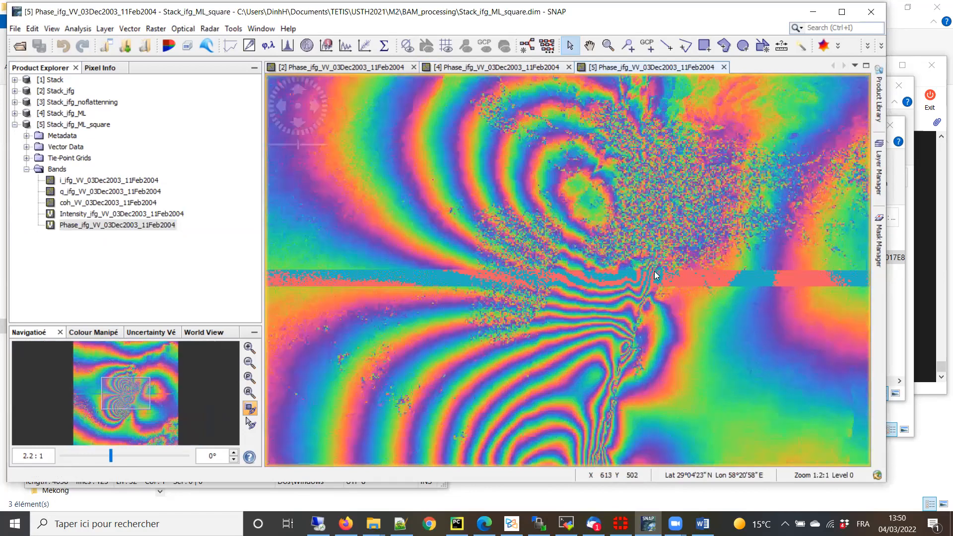
left_click(516, 68)
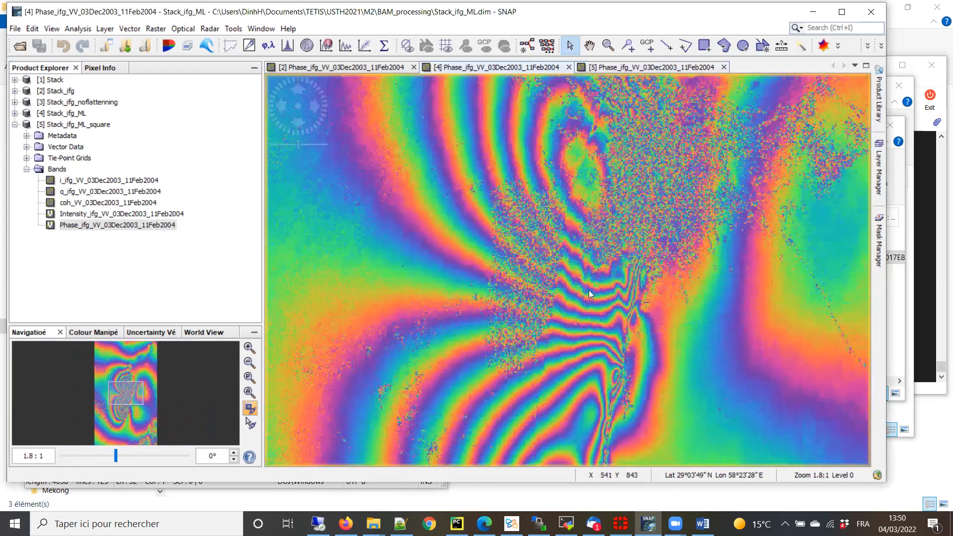
scroll(593, 288, "down", 5)
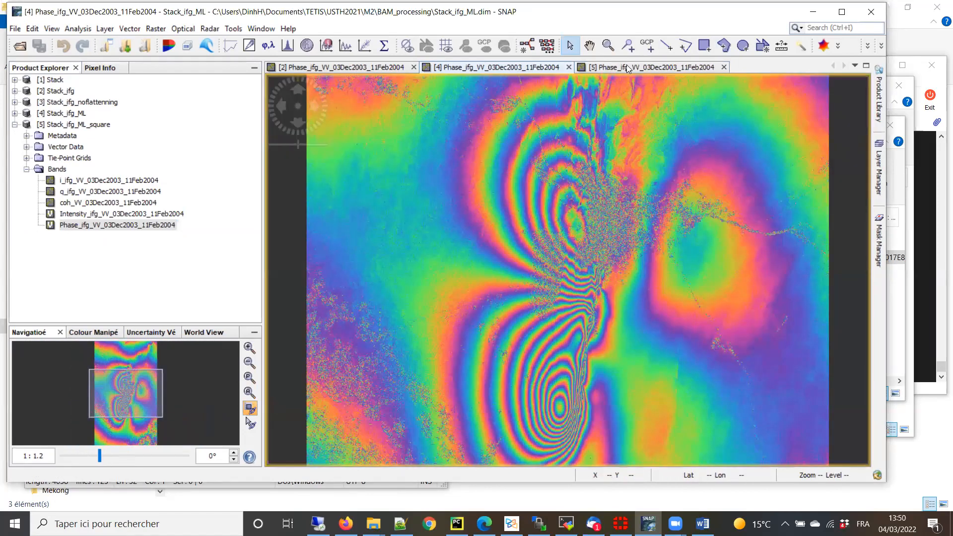
left_click(629, 68)
scroll(595, 278, "down", 5)
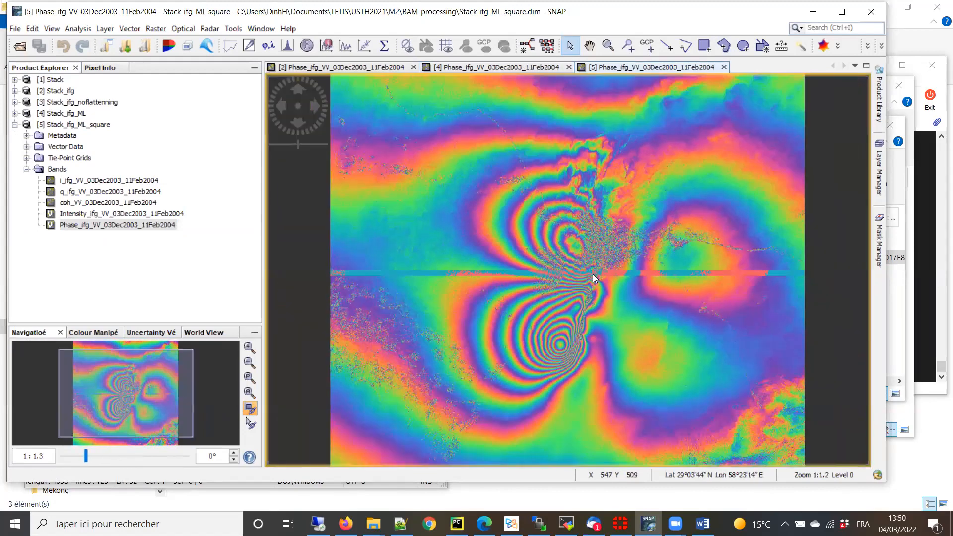
scroll(594, 277, "down", 1)
scroll(594, 277, "up", 3)
scroll(593, 277, "down", 1)
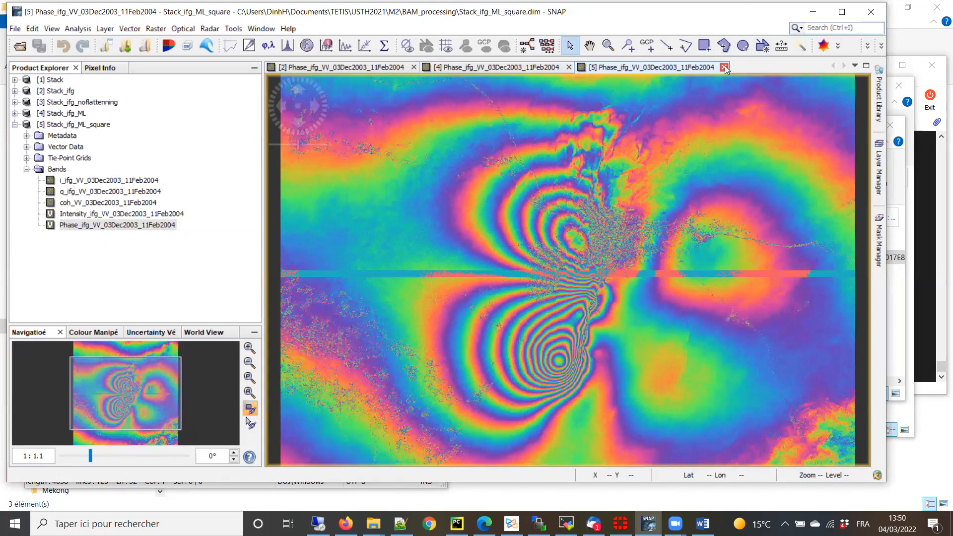
- Close the Stack_ifg_ML_square phase image and the Stack_ifg_ML_square product itself
left_click(725, 67)
left_click(85, 225)
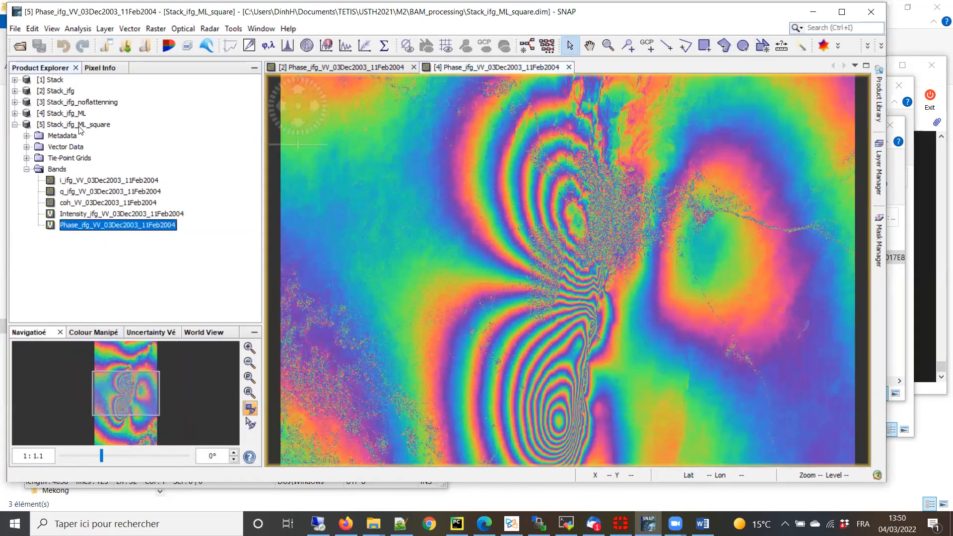
right_click(79, 126)
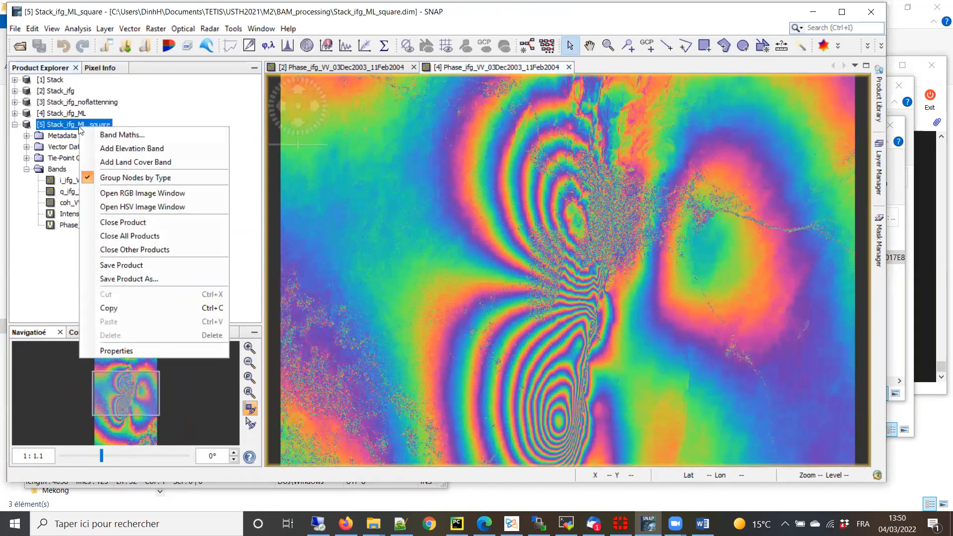
left_click(127, 223)
- Set up a Multilooking run with Stack_ifg as the source product and Stack_ifg_ML_square as the target name
left_click(209, 29)
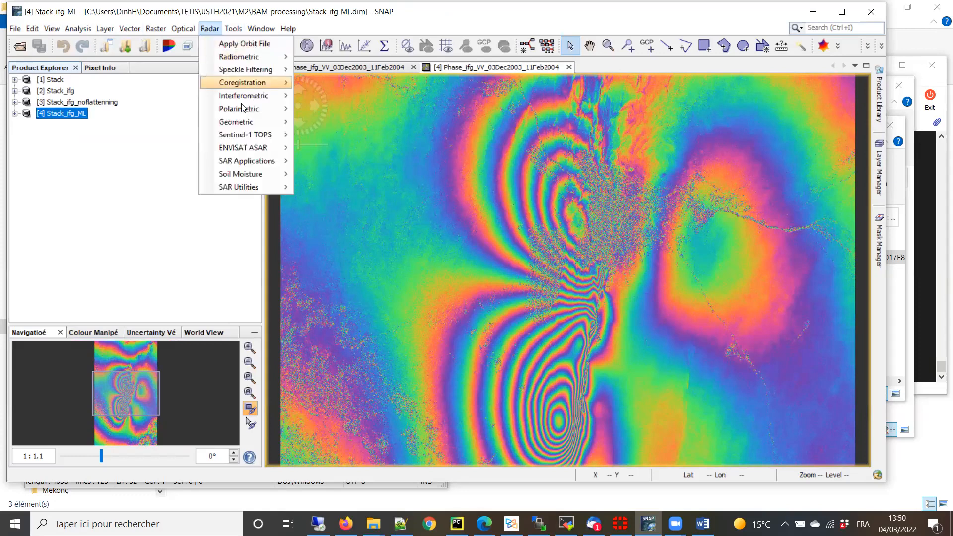
mouse_move(258, 184)
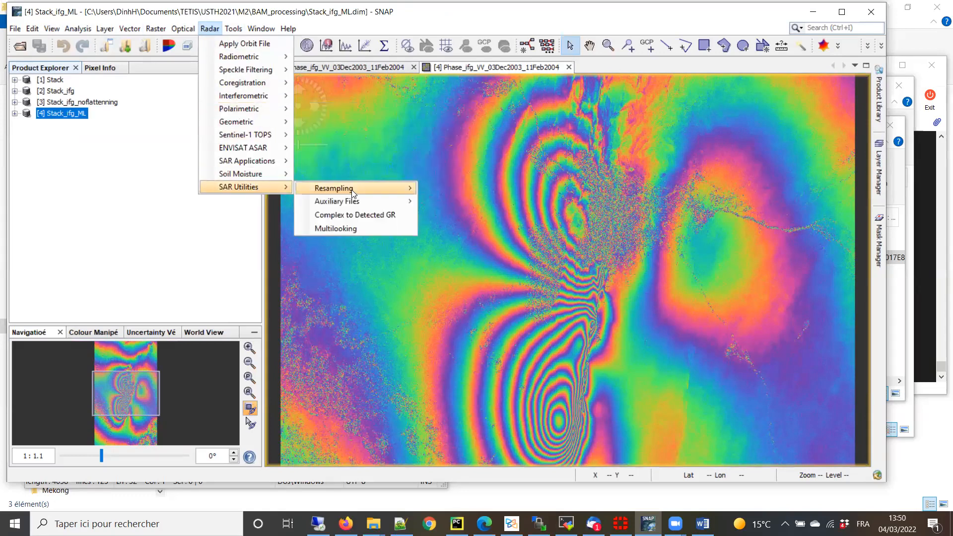
left_click(342, 228)
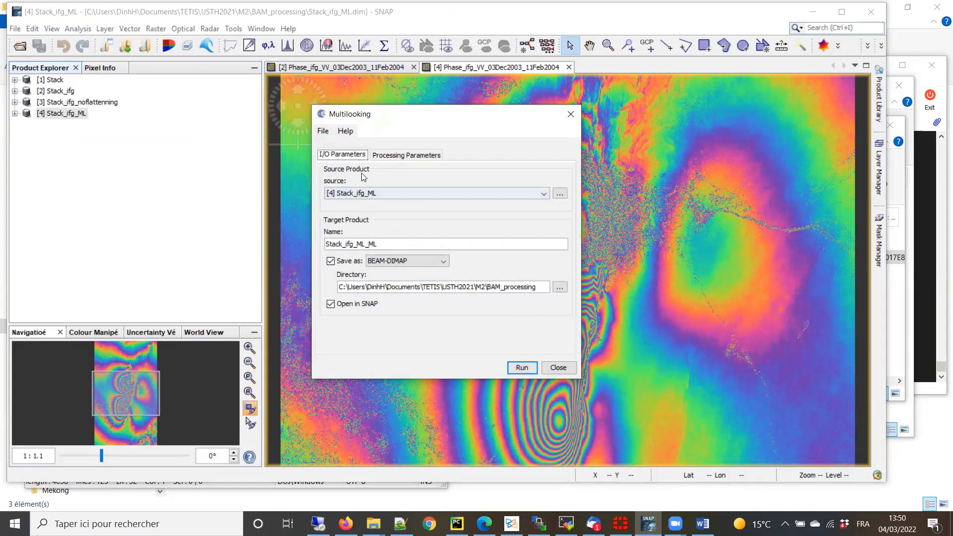
left_click(367, 193)
left_click(367, 213)
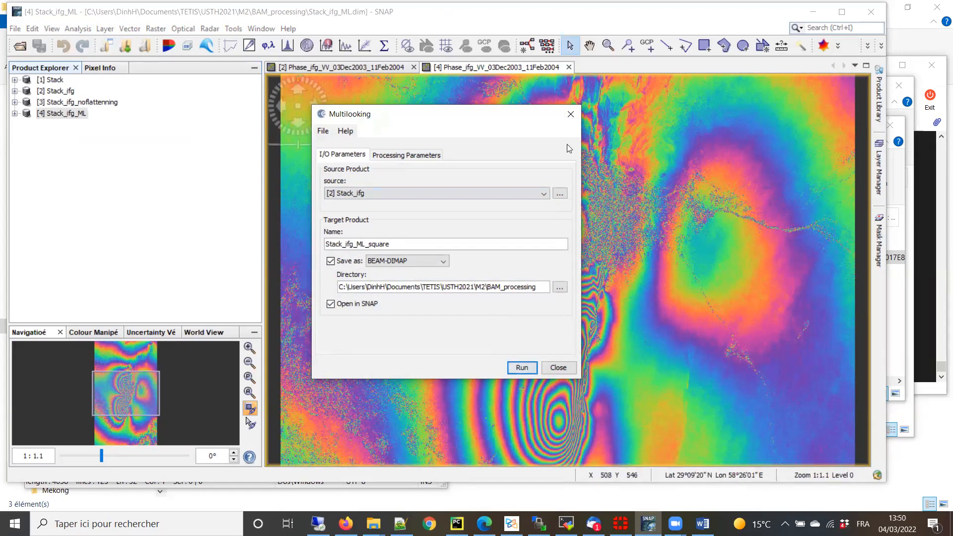
- Run the multilooking with GR square pixel and 3 range looks, overwriting the existing output file, and close the dialog
left_click(400, 157)
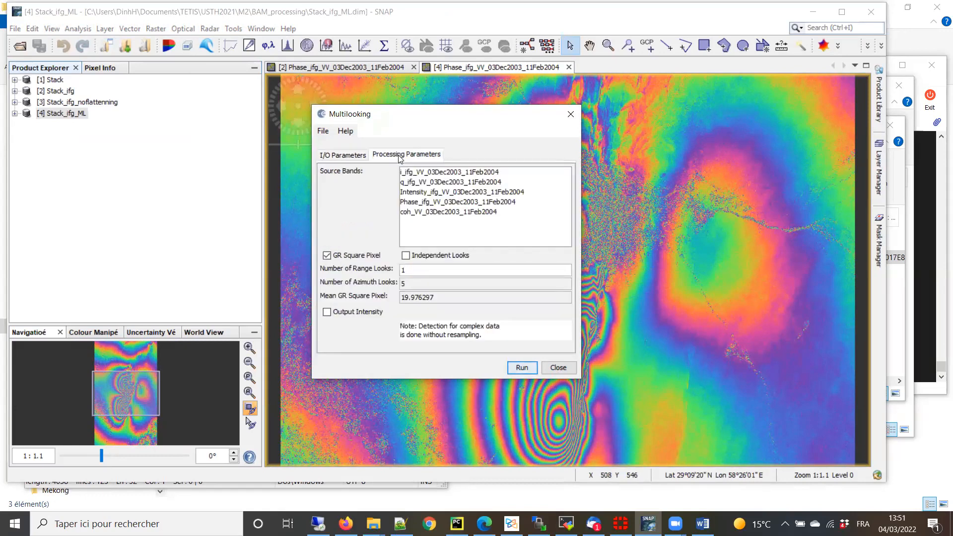
left_click(341, 155)
left_click(410, 155)
left_click(423, 269)
key("BackSpace")
type("3")
left_click(522, 368)
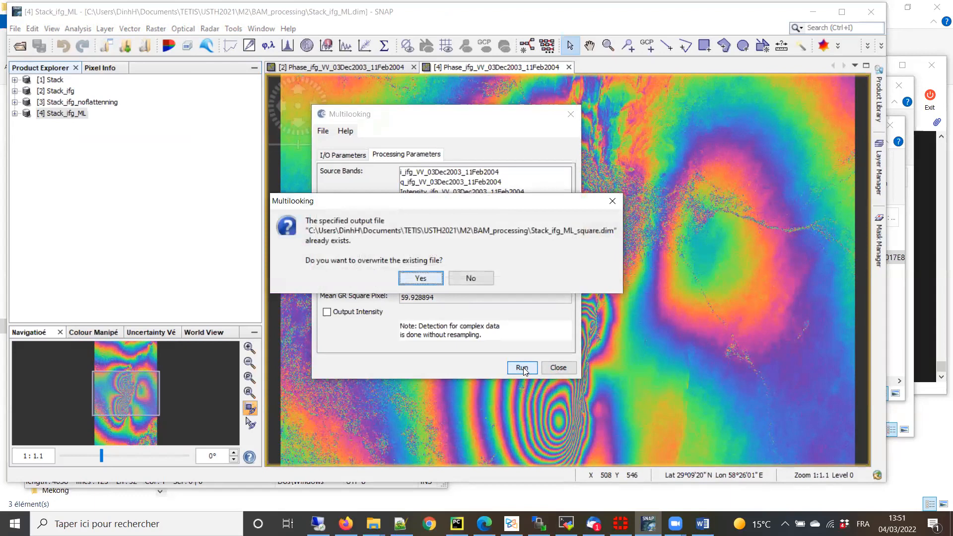
left_click(420, 278)
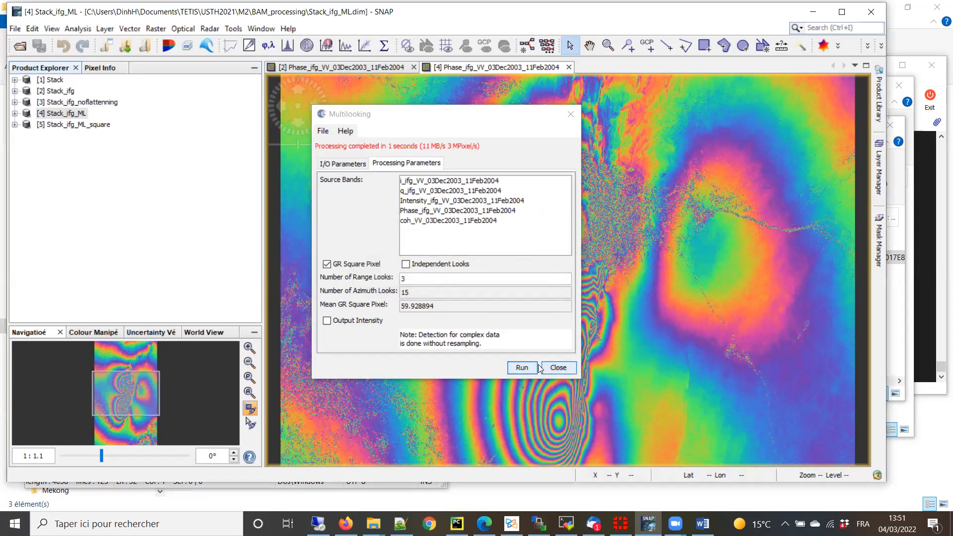
left_click(559, 367)
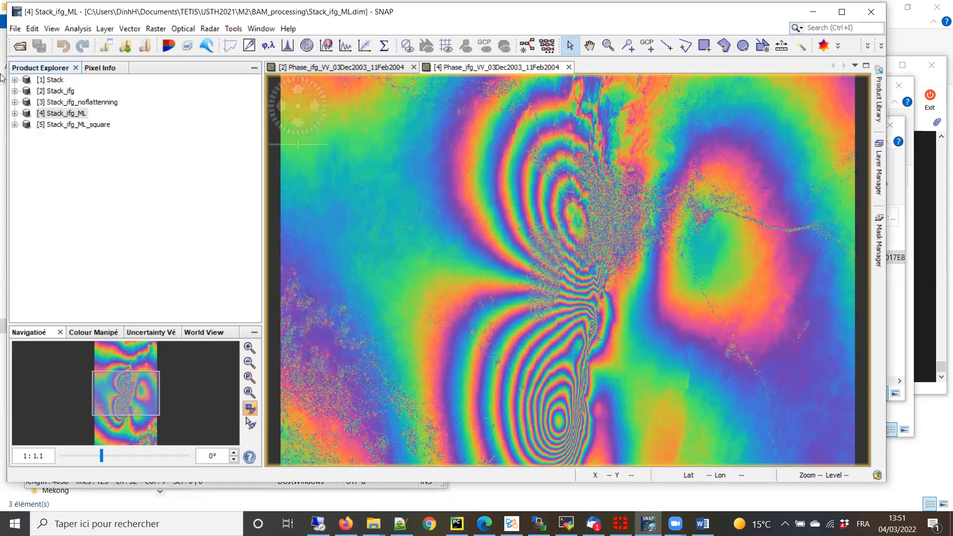
- Display the Phase_ifg_VV_03Dec2003_11Feb2004 band of the new Stack_ifg_ML_square product
left_click(16, 125)
left_click(26, 169)
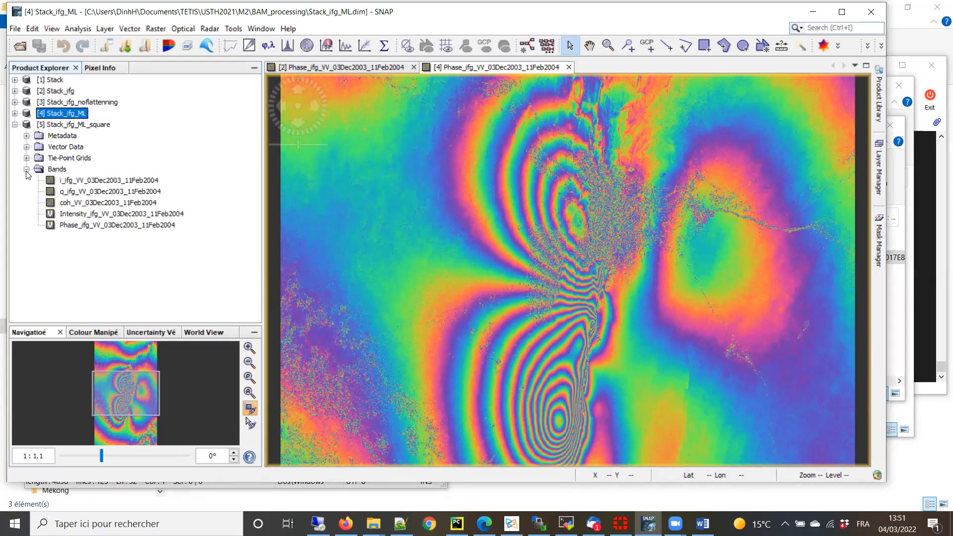
double_click(106, 226)
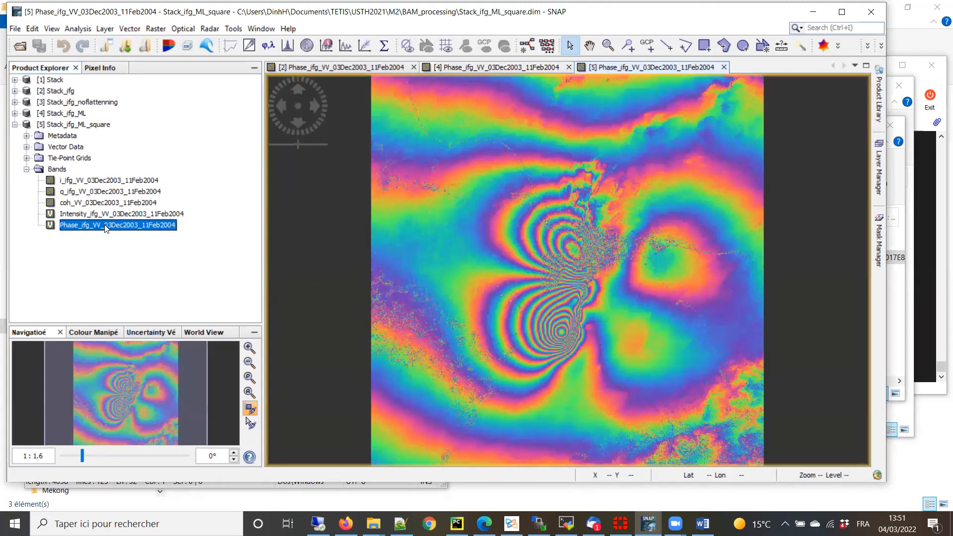
- Compare the proportions of the whole Stack_ifg_ML_square phase image with those of the Stack_ifg_ML phase image
left_click(323, 253)
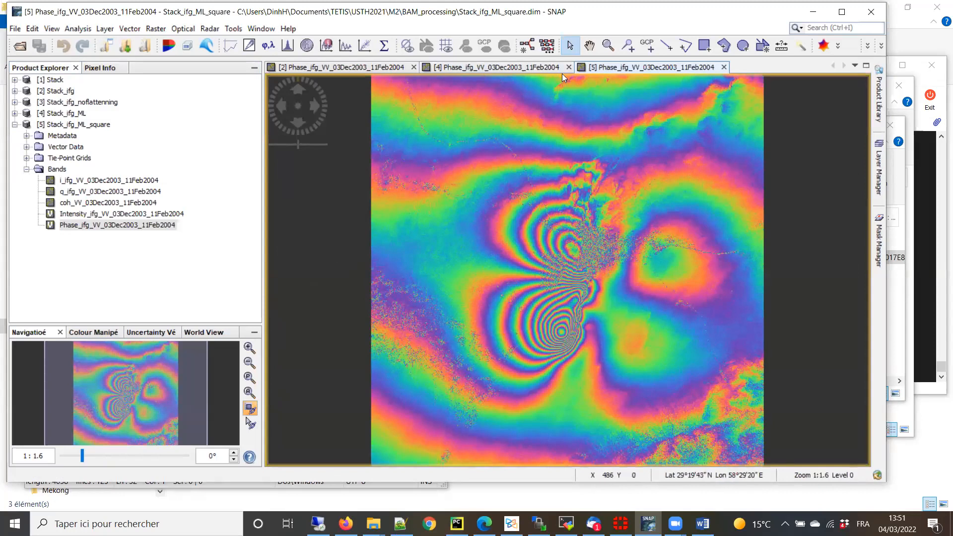
scroll(566, 247, "down", 5)
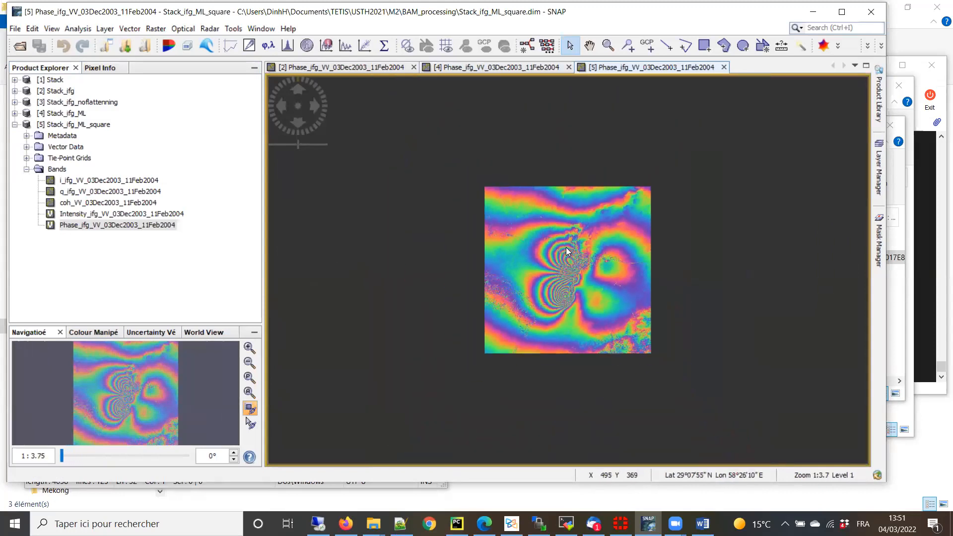
scroll(568, 251, "up", 3)
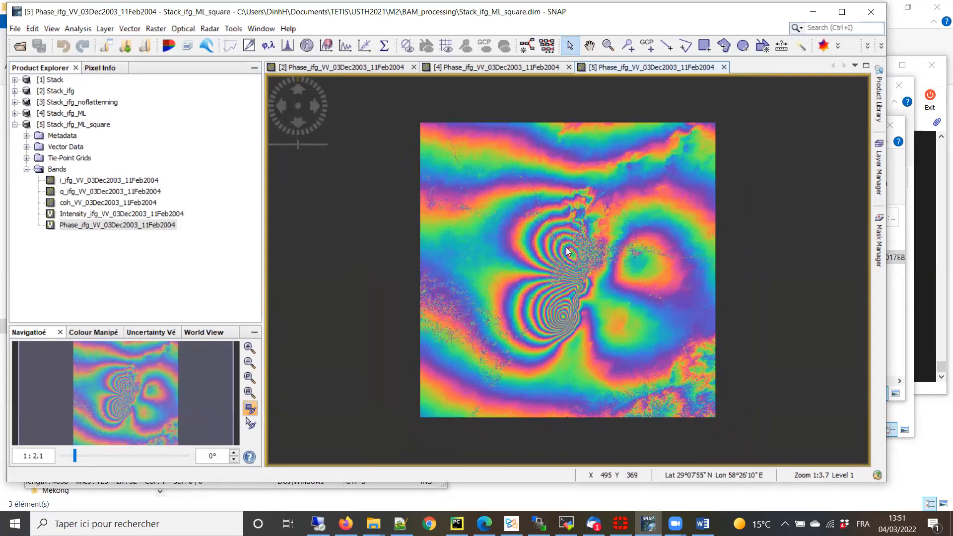
scroll(567, 251, "up", 1)
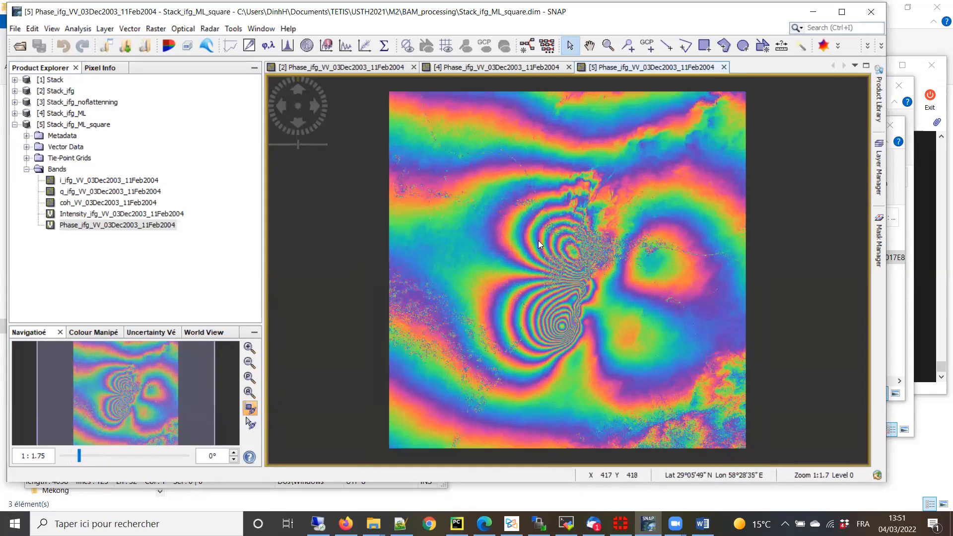
left_click(518, 66)
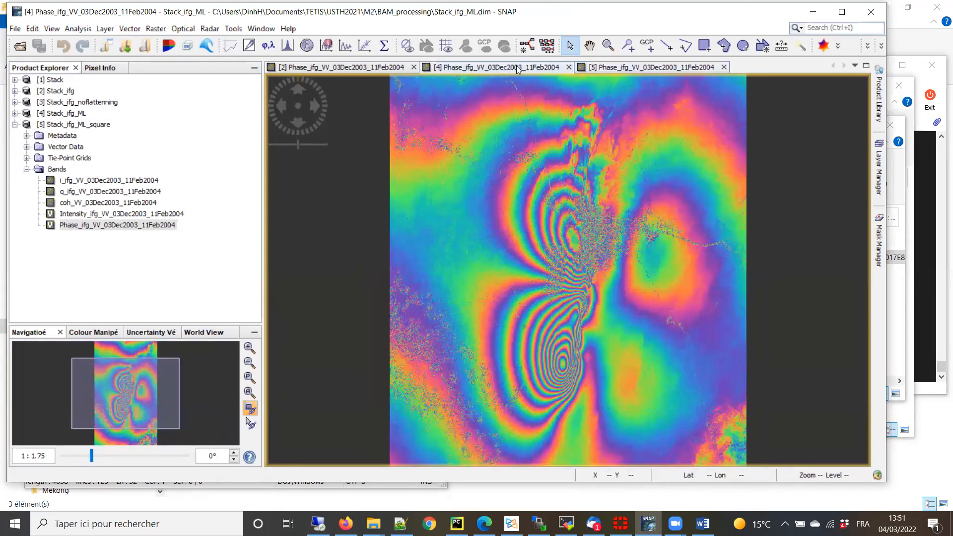
- Close the Stack_ifg_ML phase image and the Stack_ifg_ML and Stack_ifg_noflattenning products
left_click(569, 67)
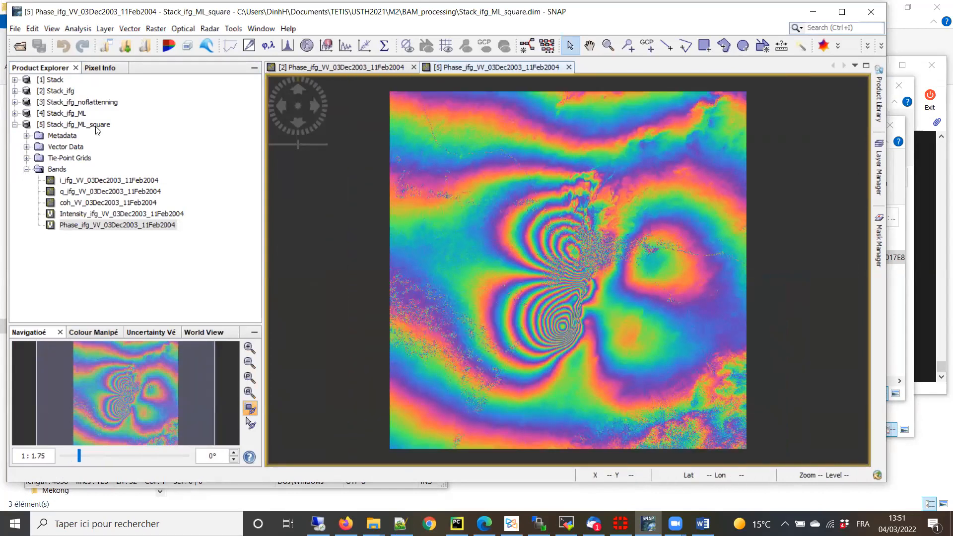
left_click(62, 115)
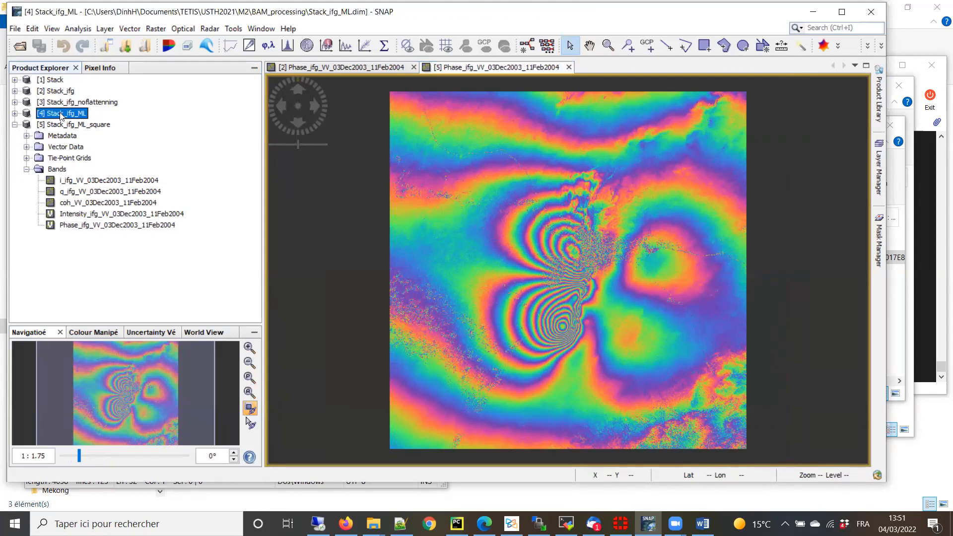
right_click(61, 116)
left_click(105, 206)
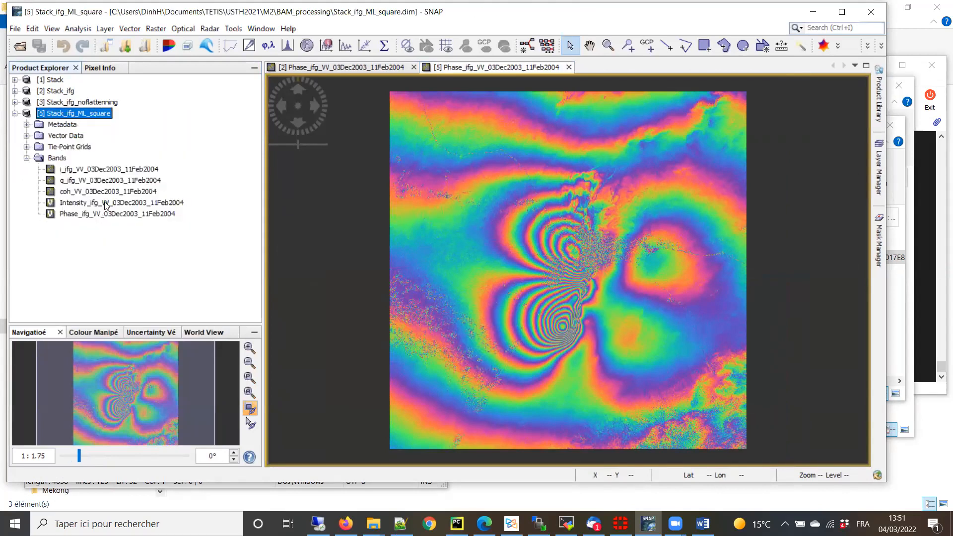
left_click(70, 103)
right_click(83, 103)
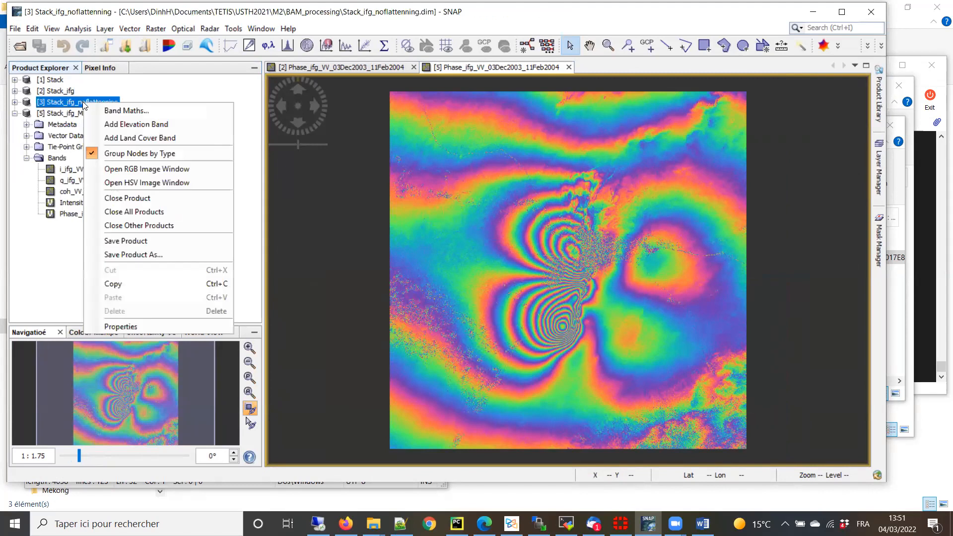
left_click(127, 199)
- Compare the full Stack_ifg phase image with the multilooked Stack_ifg_ML_square phase image
left_click(577, 248)
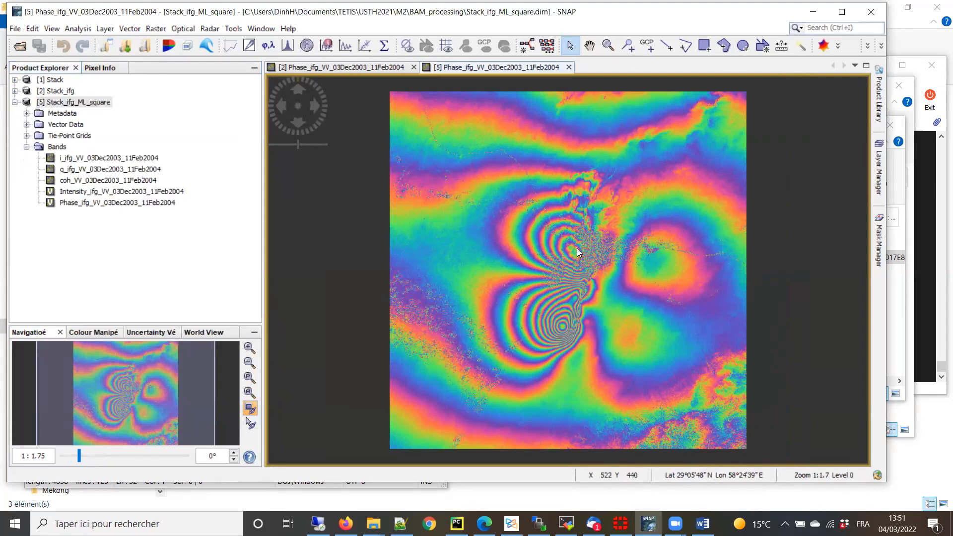
scroll(577, 249, "up", 1)
scroll(578, 253, "down", 1)
left_click(323, 67)
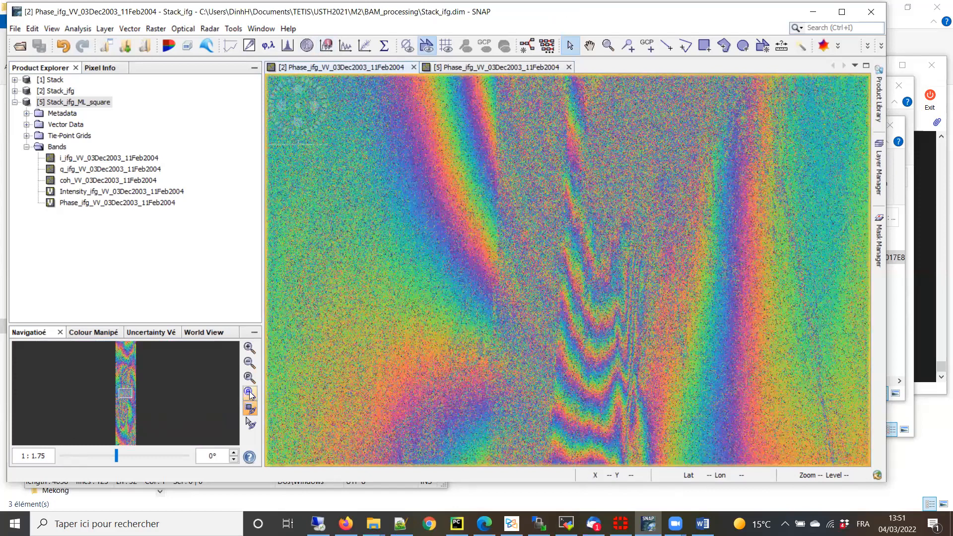
left_click(249, 393)
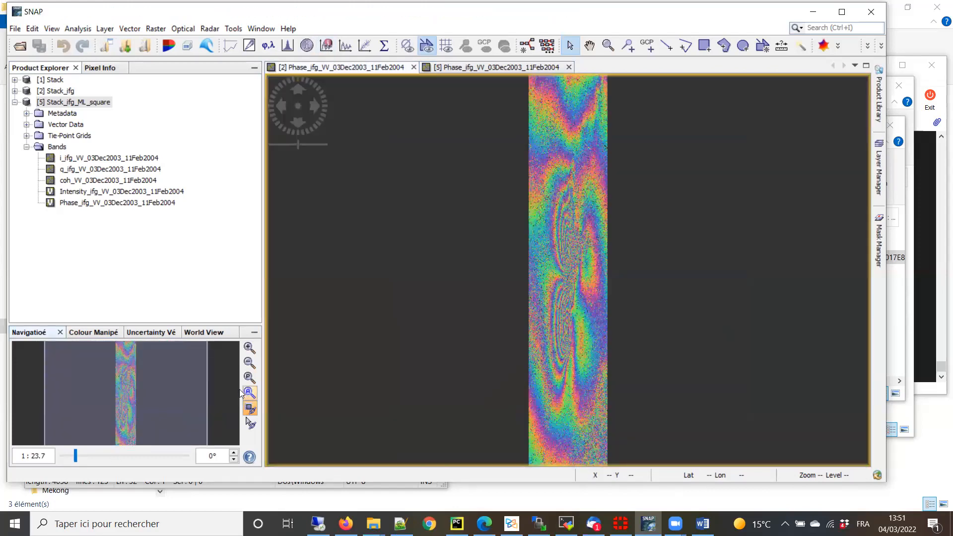
left_click(489, 68)
left_click(250, 393)
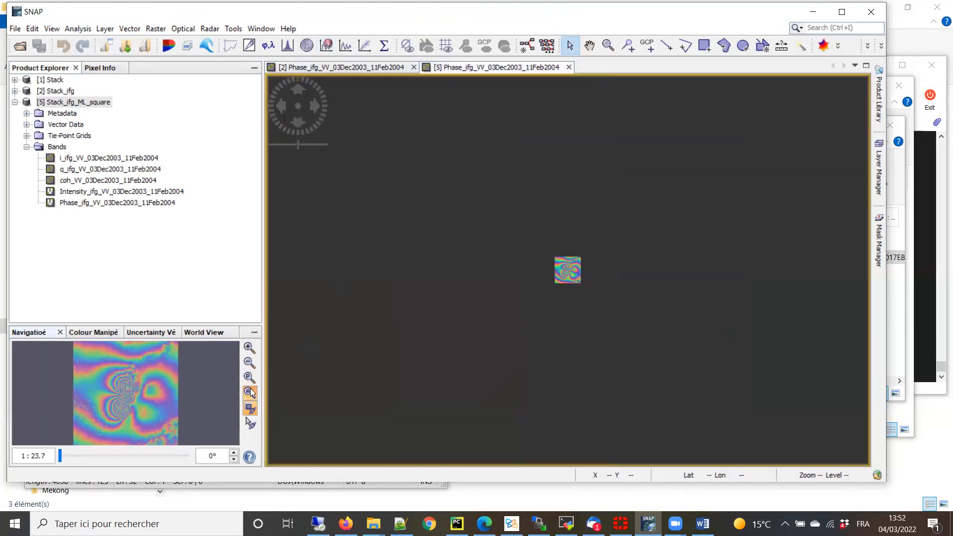
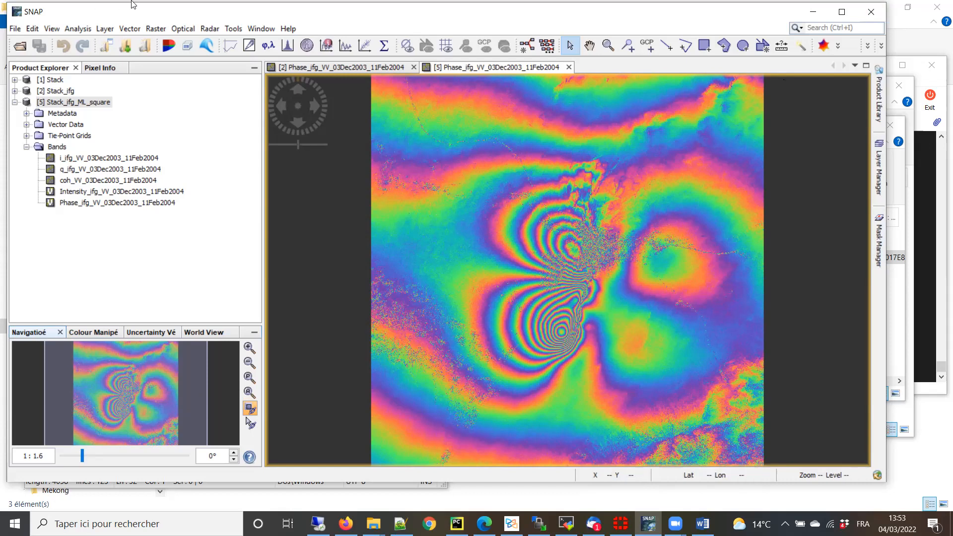
- Draw a diagonal line across the upper fringe lobe of the Stack_ifg_ML_SQ phase image and examine its profile plot
left_click(849, 359)
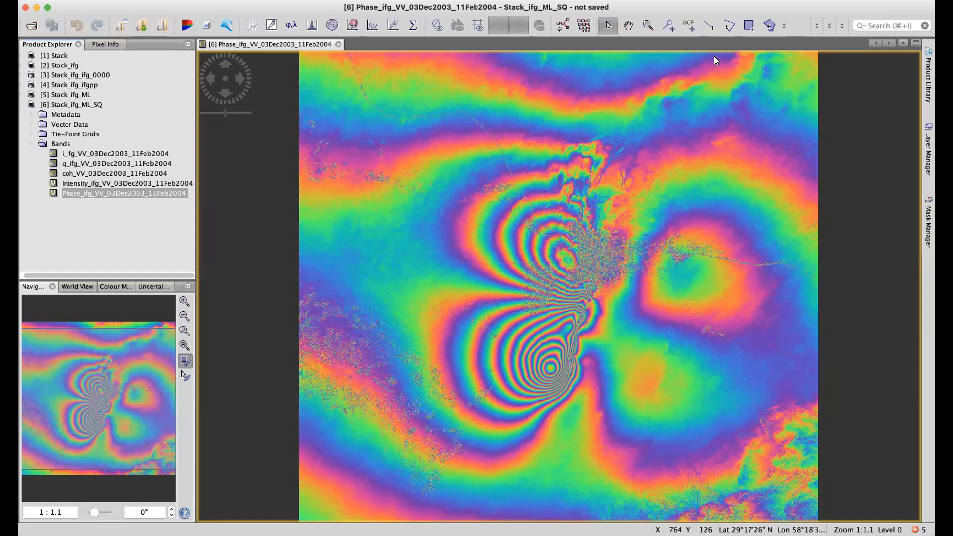
left_click(708, 26)
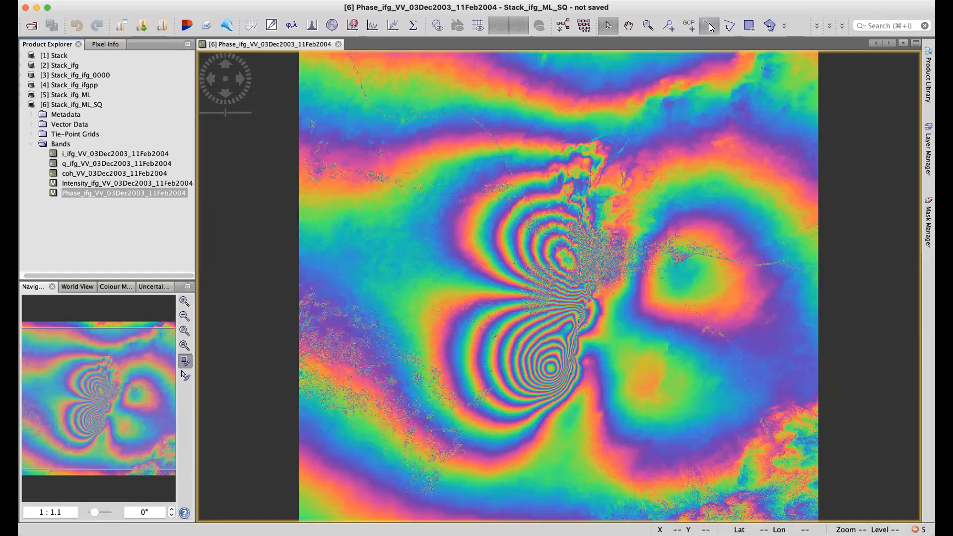
left_click_drag(437, 173, 639, 301)
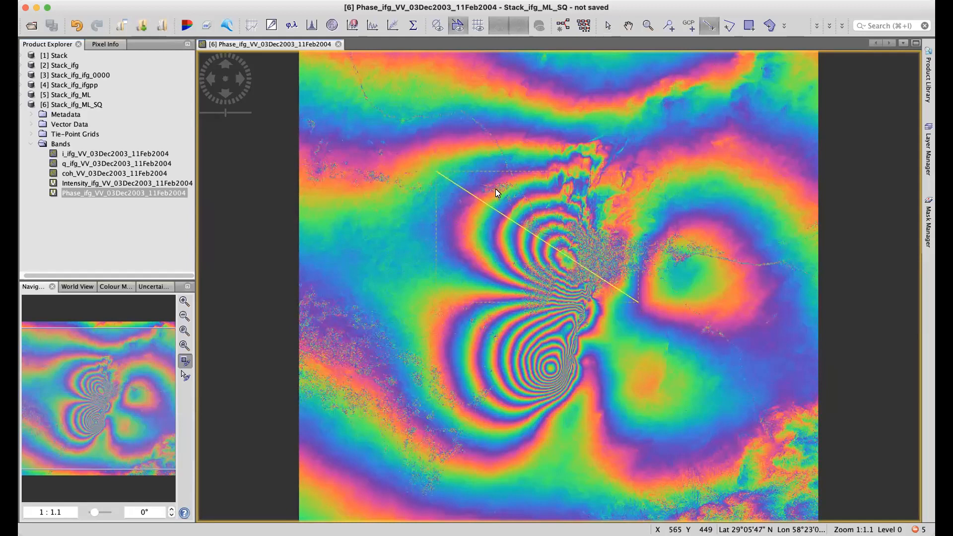
left_click(372, 28)
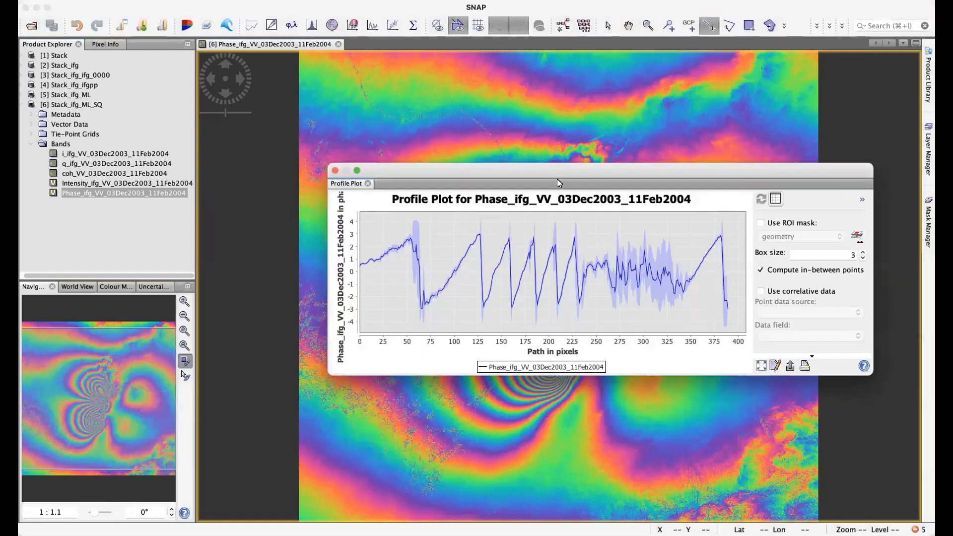
left_click_drag(553, 173, 520, 316)
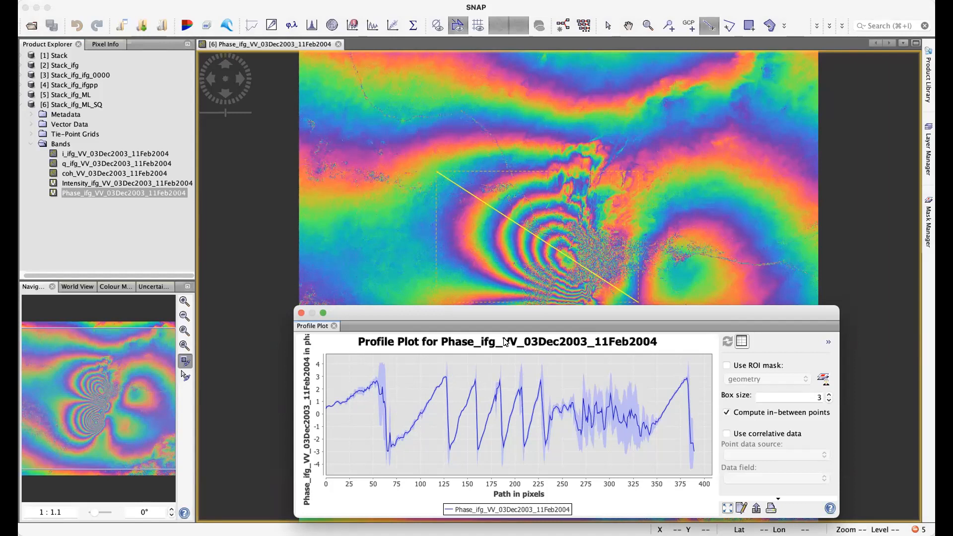
left_click(301, 313)
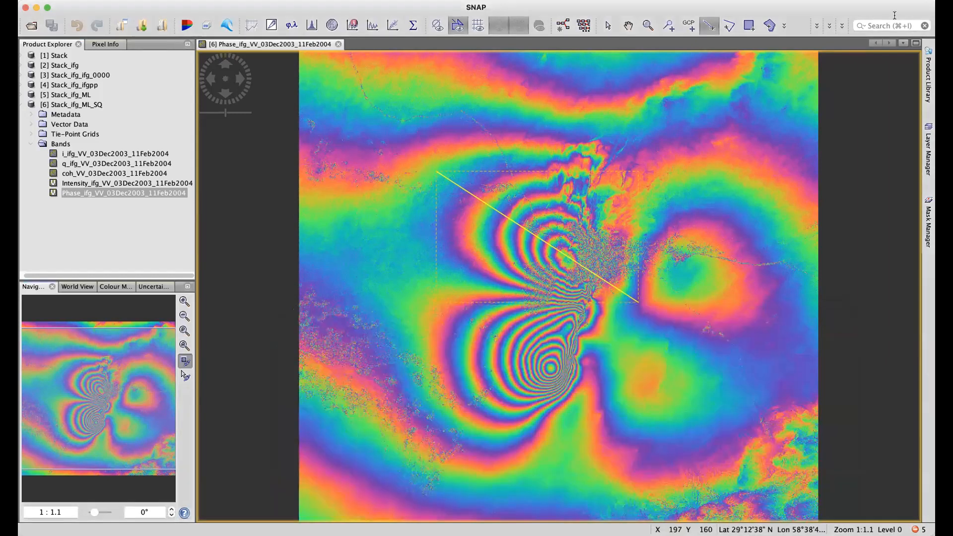
- Draw a second, shorter line from the outer fringes to the upper lobe's centre and view the phase profile plot again
left_click(706, 25)
left_click_drag(436, 193, 562, 257)
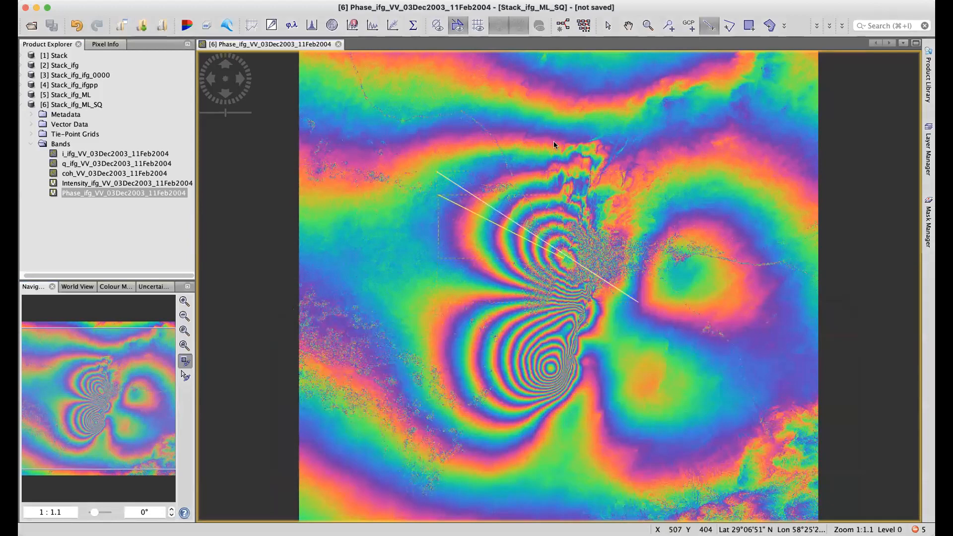
left_click(371, 25)
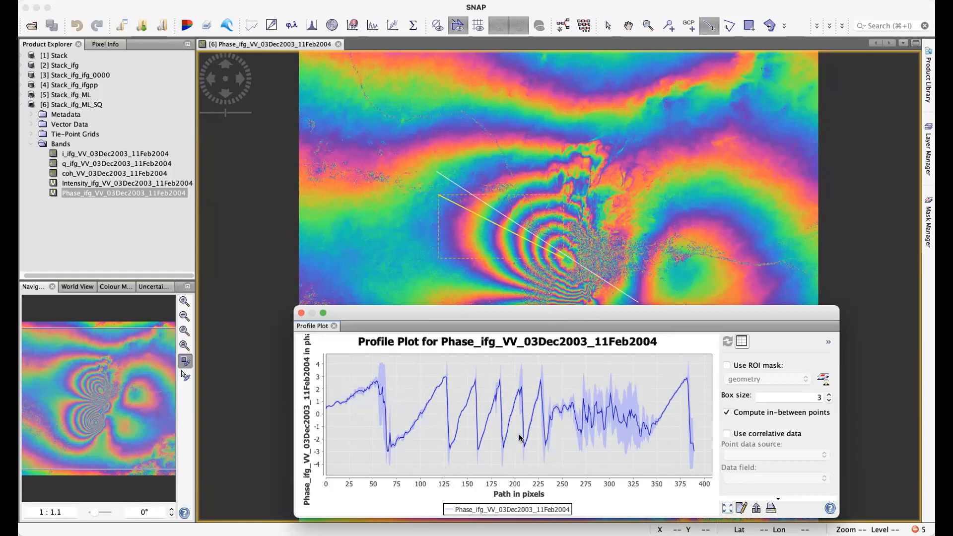
left_click(301, 313)
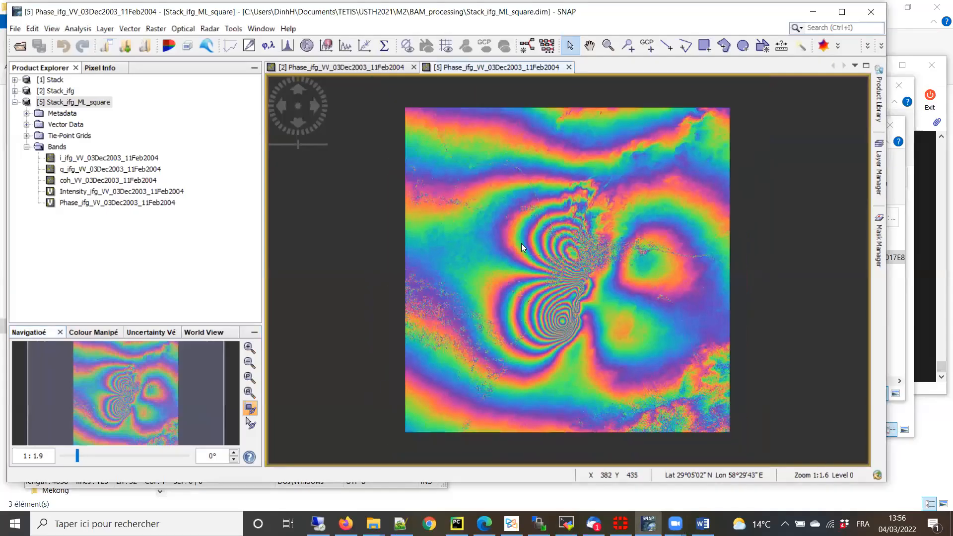
- Inspect the fringes in the Stack_ifg_ML_square phase image, close that image and select the Stack_ifg_ML_square product
scroll(522, 243, "up", 4)
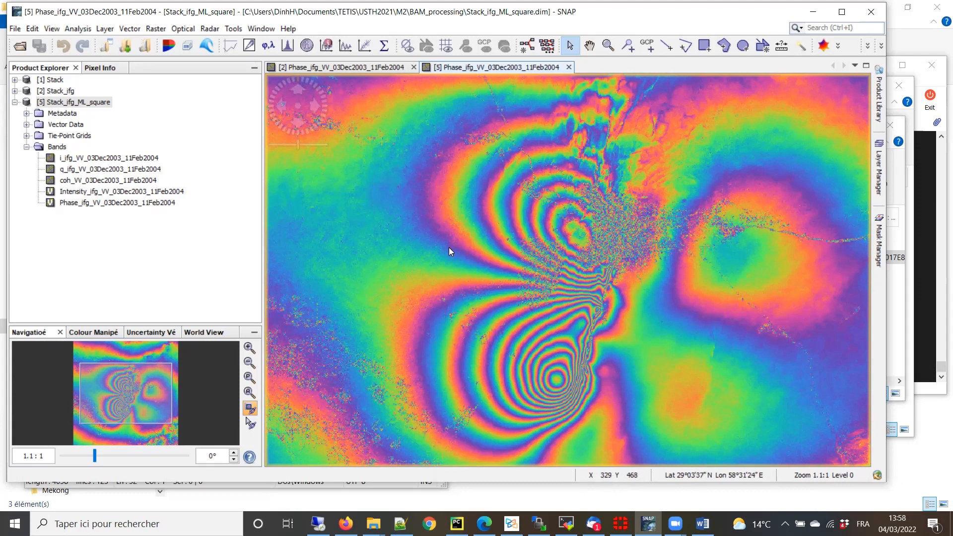
left_click(569, 67)
left_click(79, 103)
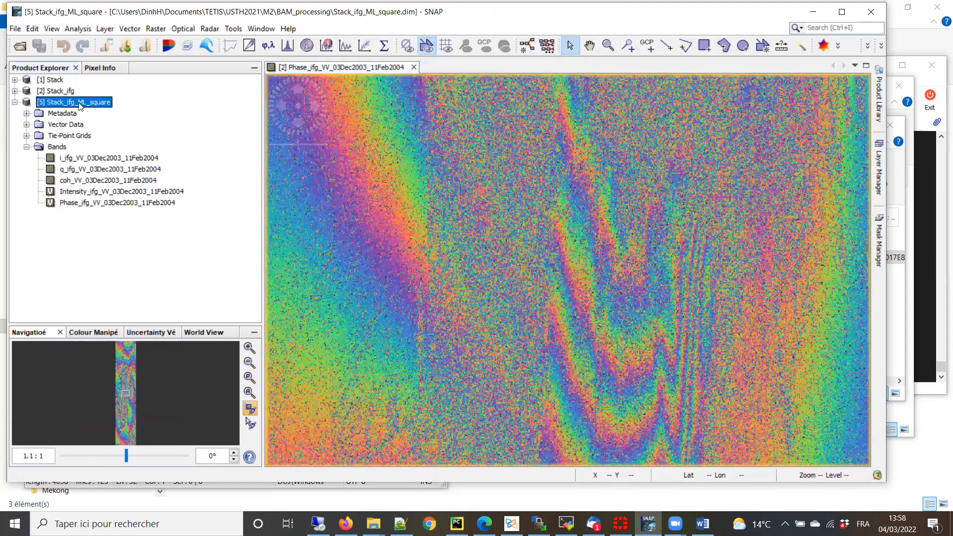
- Inspect the central fringes of the full Stack_ifg phase image at different scales
left_click(15, 102)
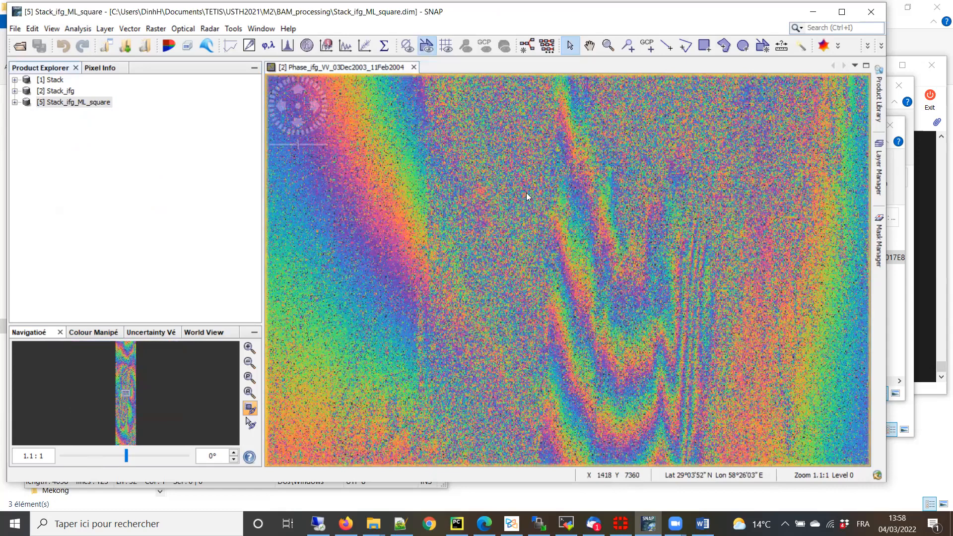
scroll(544, 285, "down", 4)
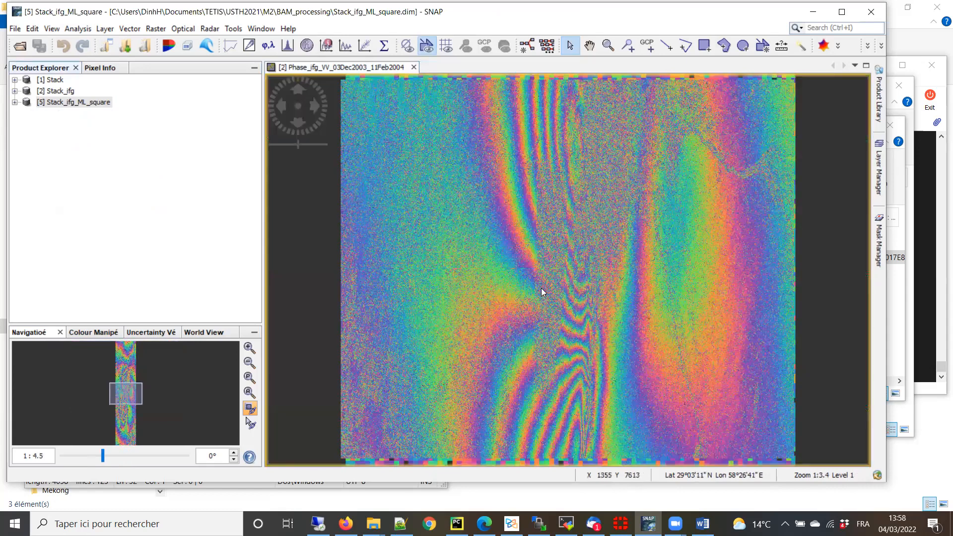
scroll(557, 262, "up", 3)
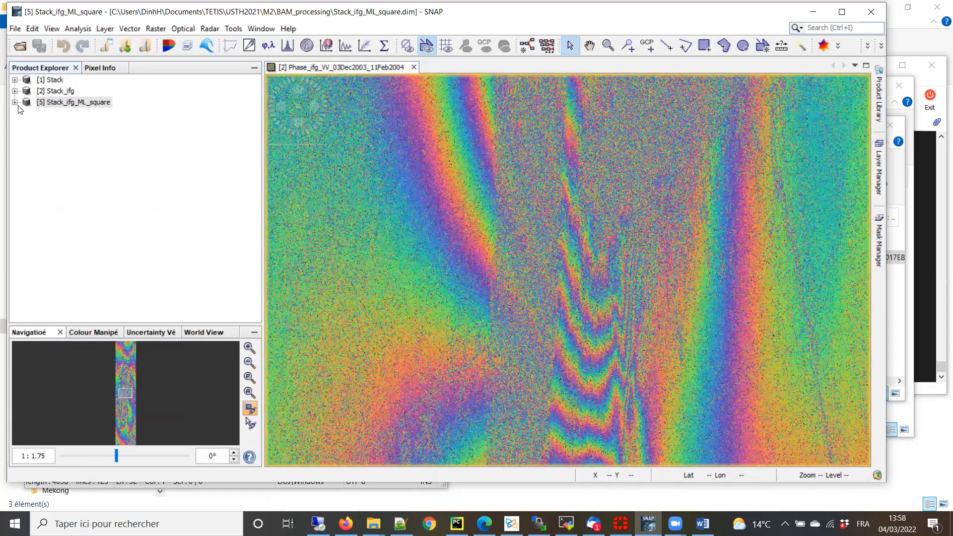
- Open the Stack_ifg_ML_square phase image, close its intensity image, and examine the two fringe lobes
left_click(16, 103)
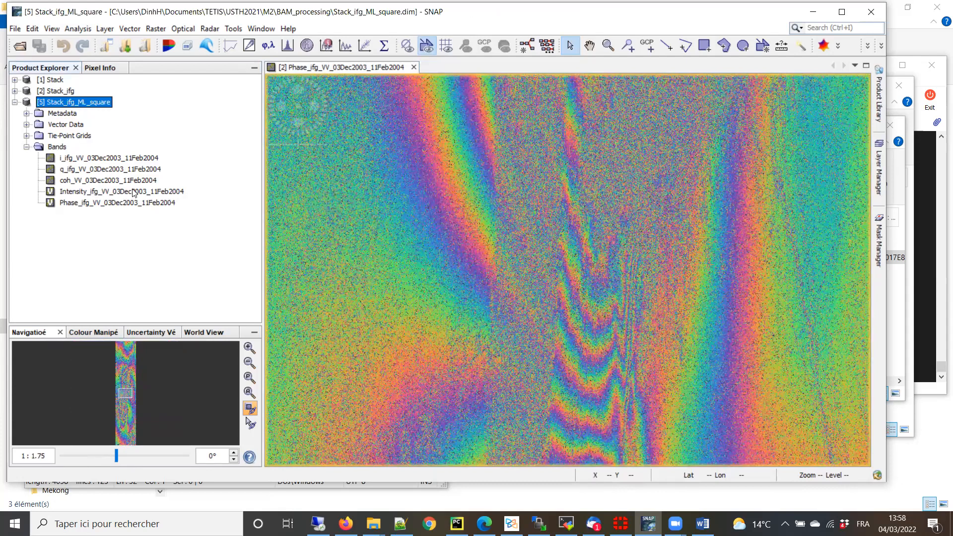
double_click(108, 193)
double_click(99, 203)
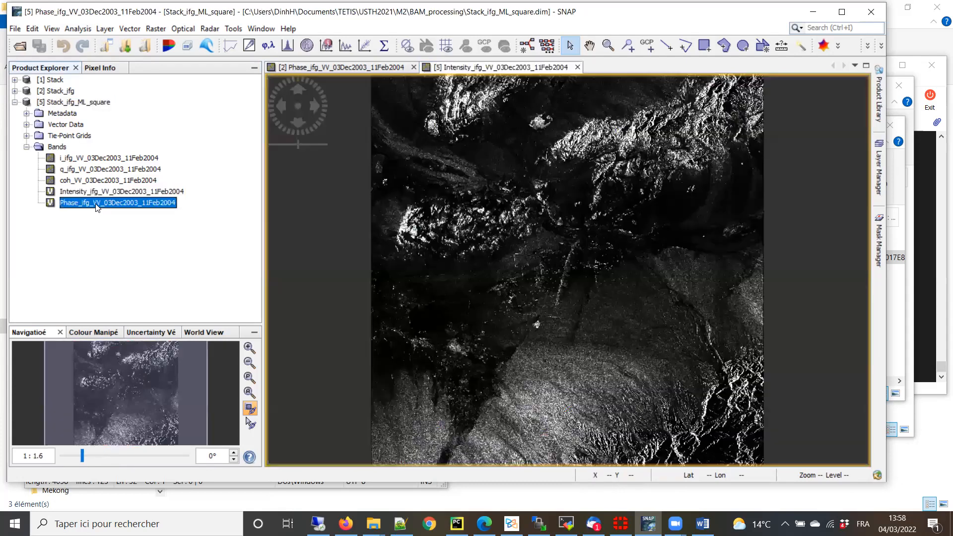
left_click(577, 67)
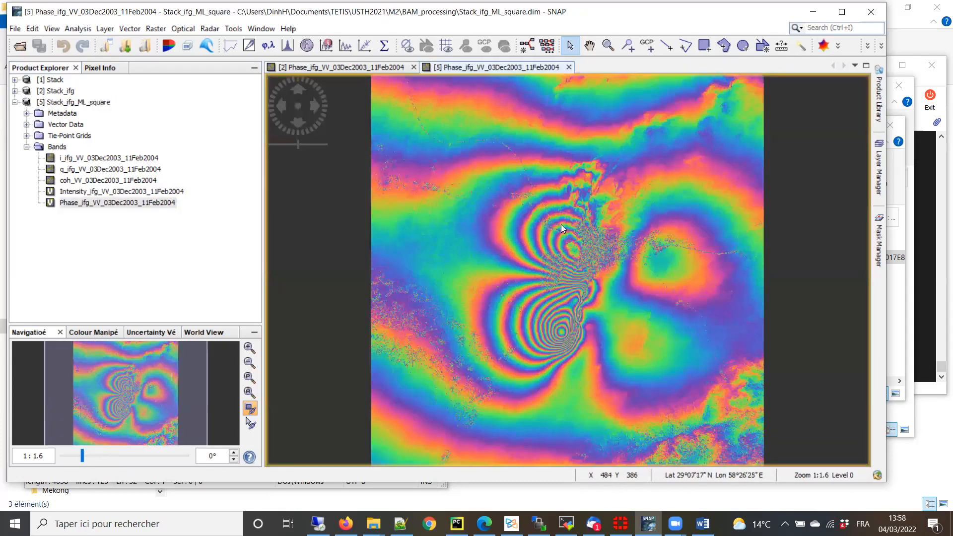
scroll(576, 219, "up", 5)
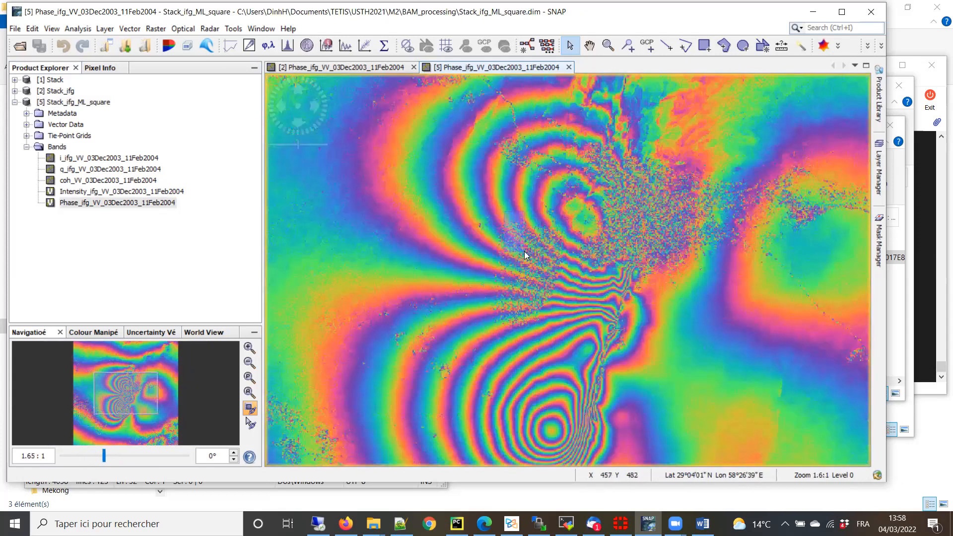
scroll(522, 242, "down", 1)
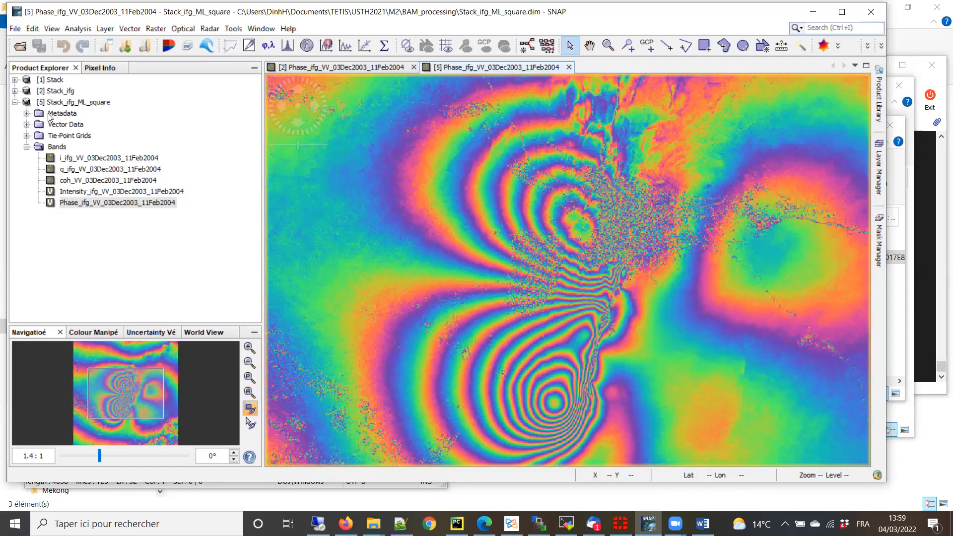
- Open the Abstracted_Metadata of Stack_ifg_ML_square and check the satellite mission and radar frequency entries
left_click(27, 113)
double_click(82, 124)
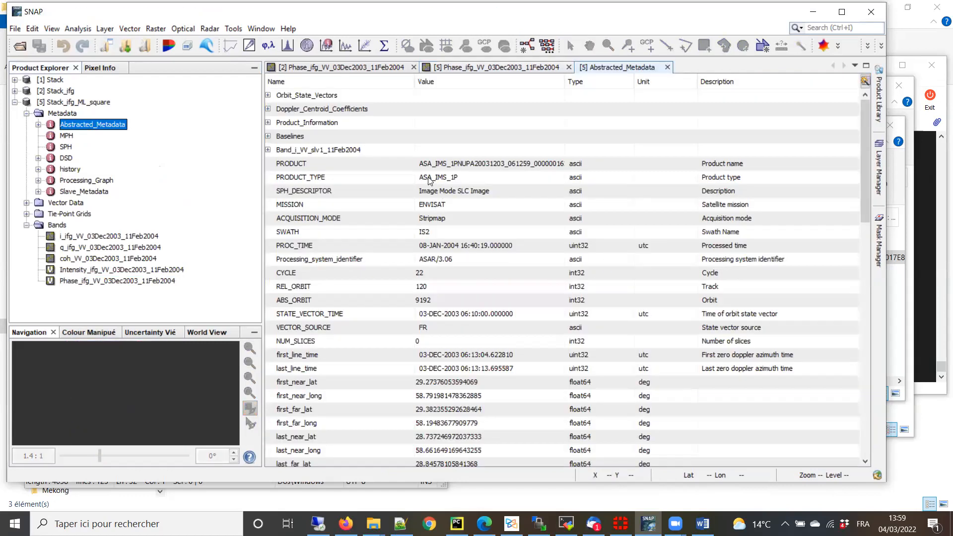
left_click(441, 206)
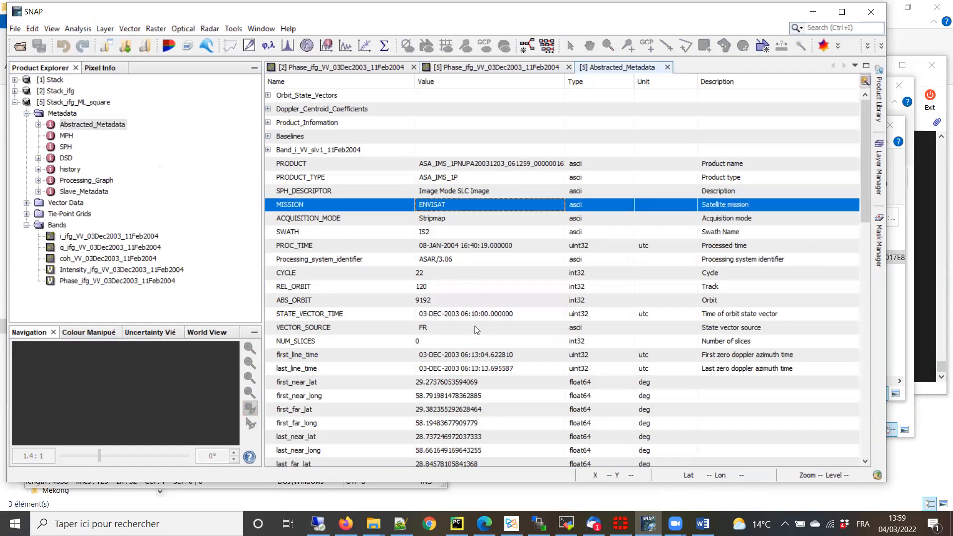
scroll(477, 330, "down", 3)
scroll(466, 328, "down", 1)
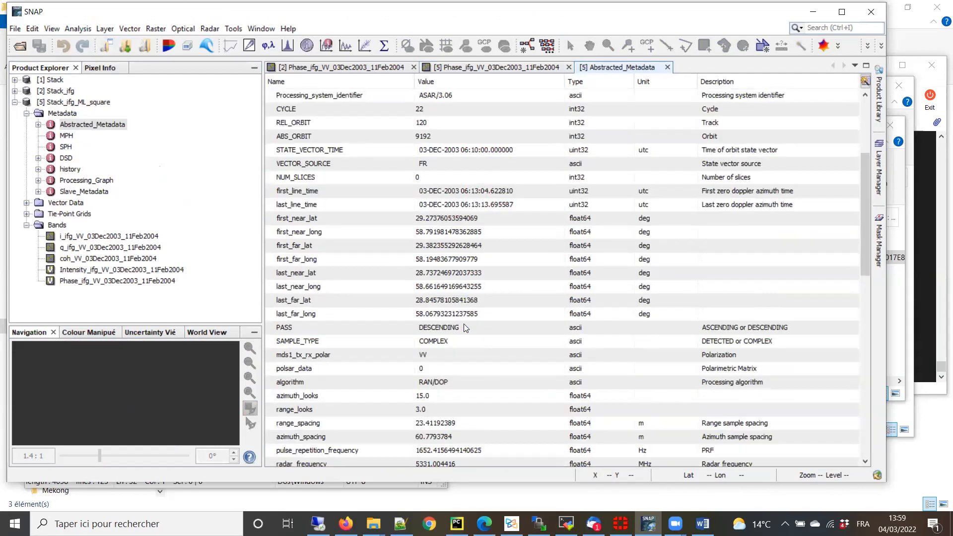
scroll(465, 327, "down", 2)
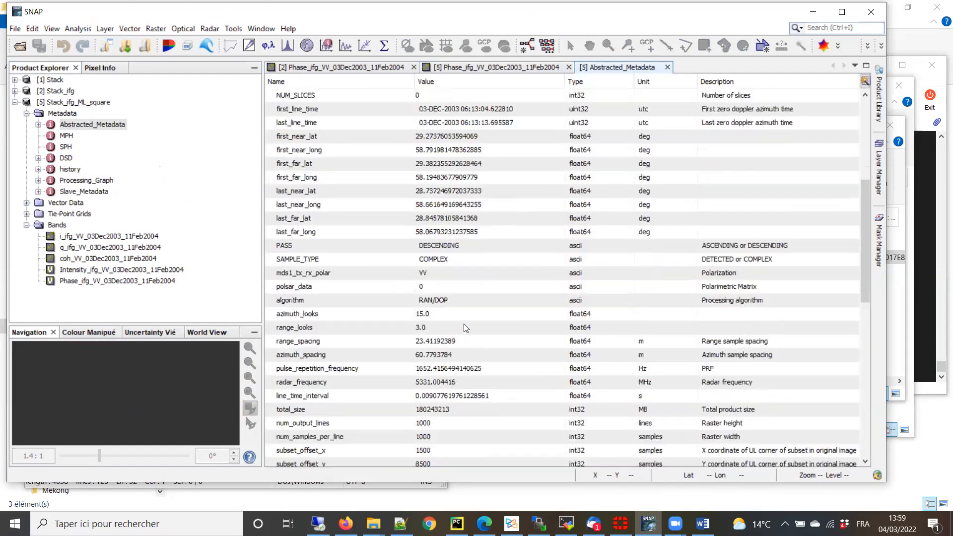
left_click(430, 382)
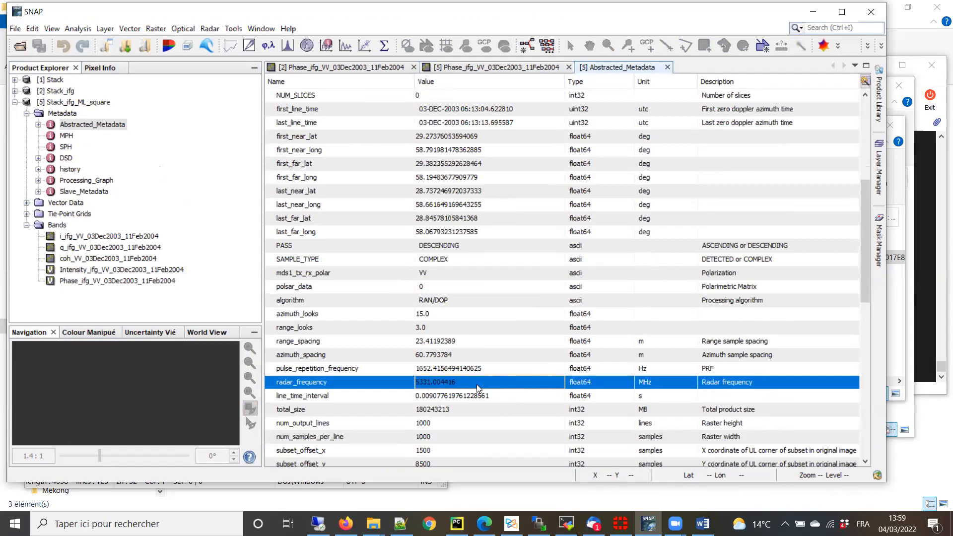
scroll(471, 387, "down", 3)
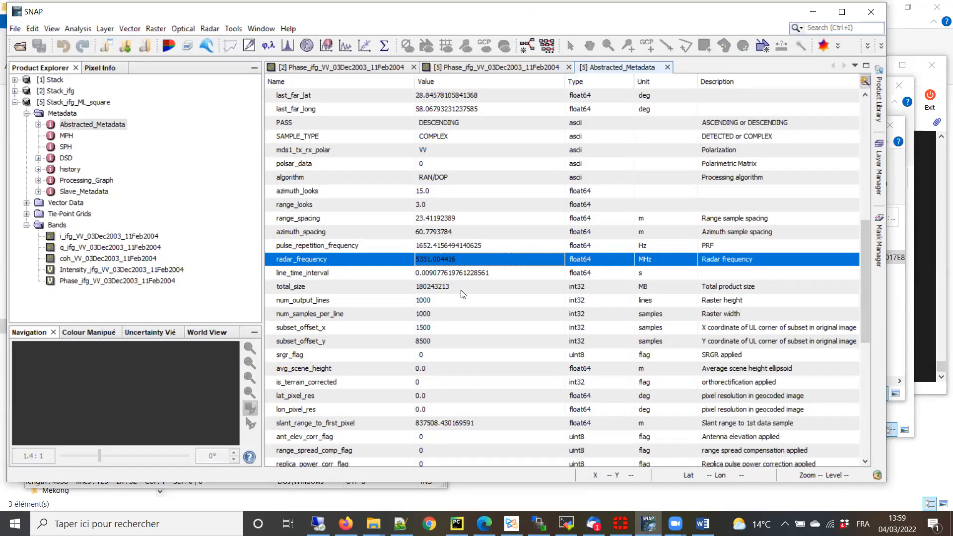
- Return to the Stack_ifg_ML_square phase image and check its fringes against the colour scale
left_click(512, 70)
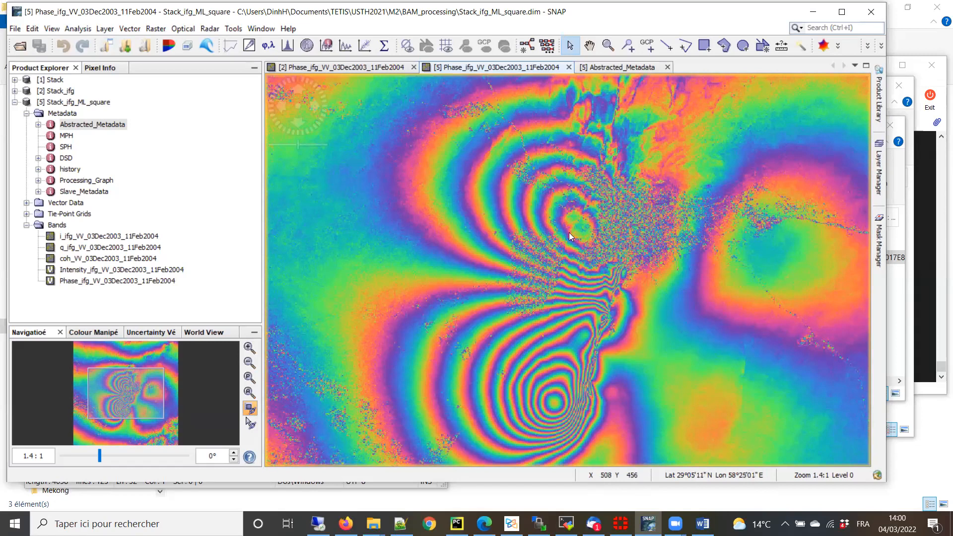
left_click(670, 47)
left_click(362, 170)
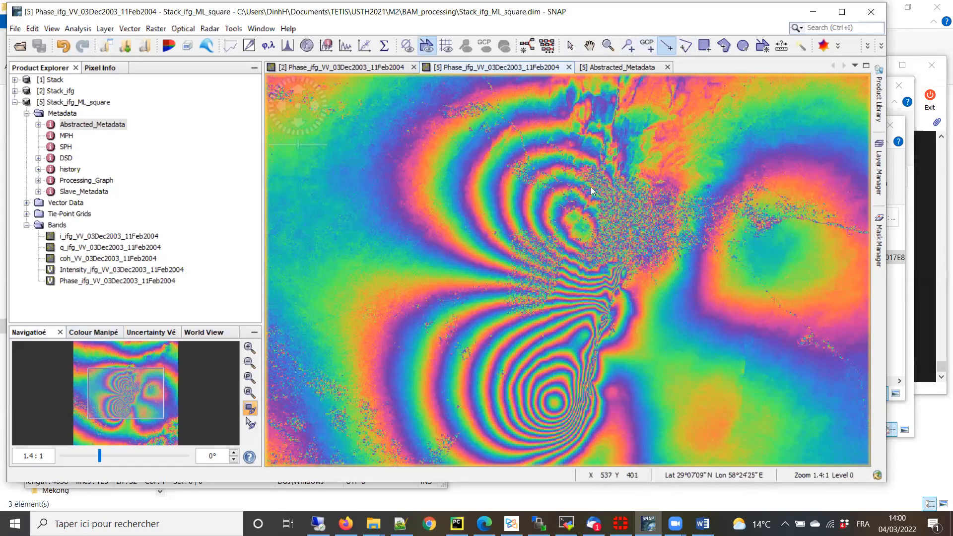
scroll(487, 237, "up", 1)
scroll(487, 237, "down", 2)
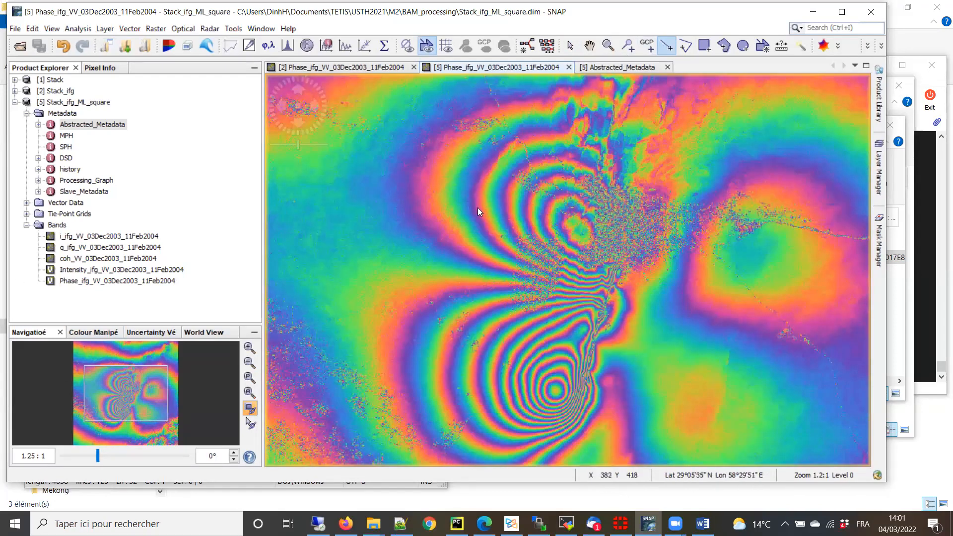
left_click(101, 337)
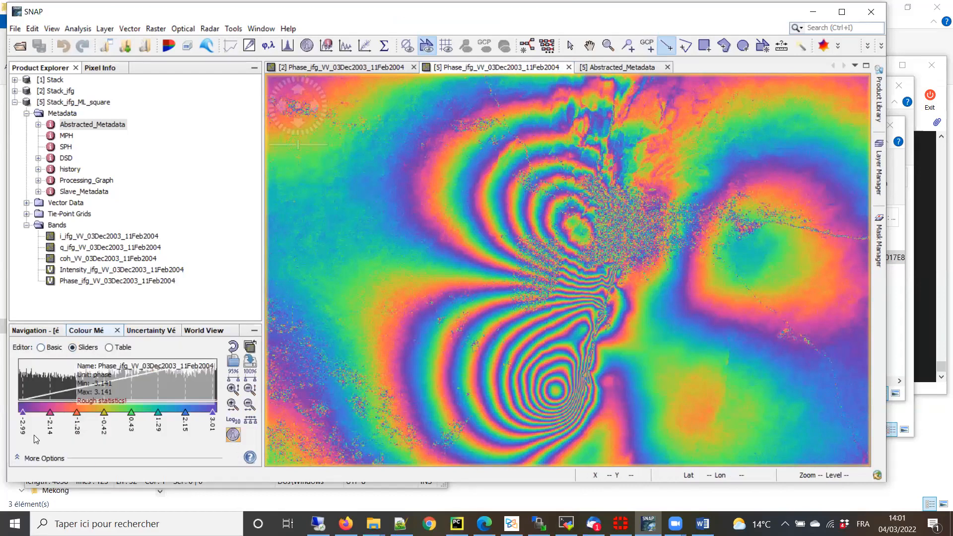
scroll(457, 247, "up", 3)
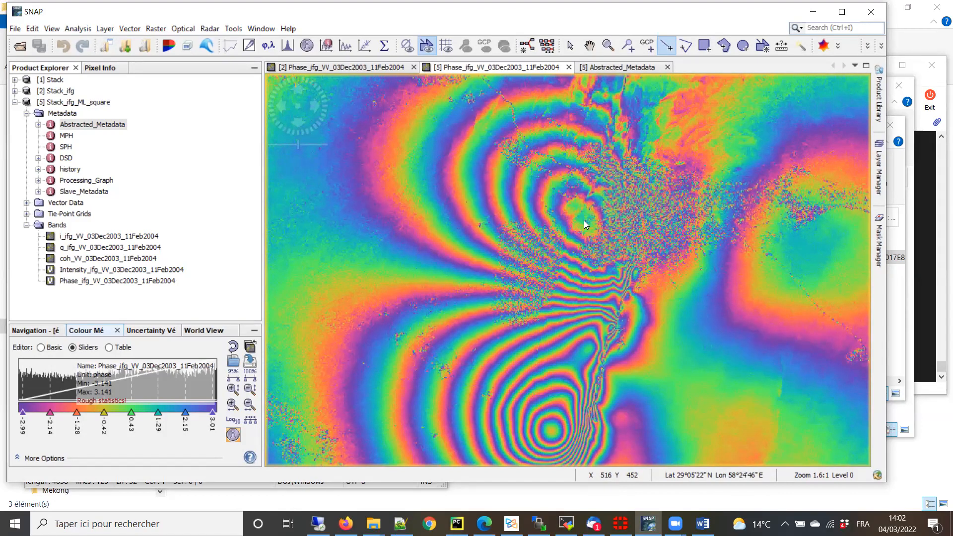
- Draw a short slanted line beside the upper fringe lobe's centre and examine the fringes down to the lower lobe
left_click_drag(525, 263, 545, 207)
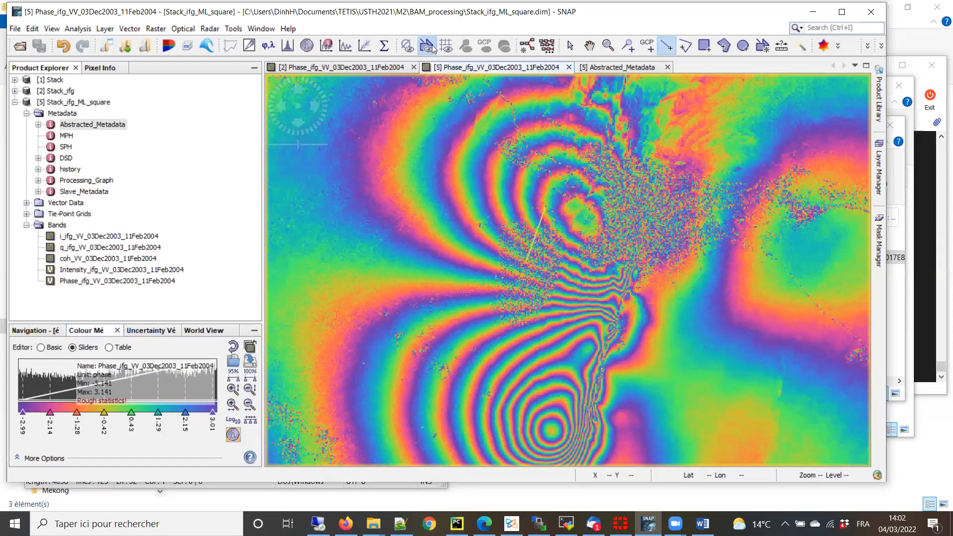
left_click(589, 45)
left_click_drag(527, 313, 554, 238)
scroll(535, 292, "up", 1)
scroll(535, 292, "down", 4)
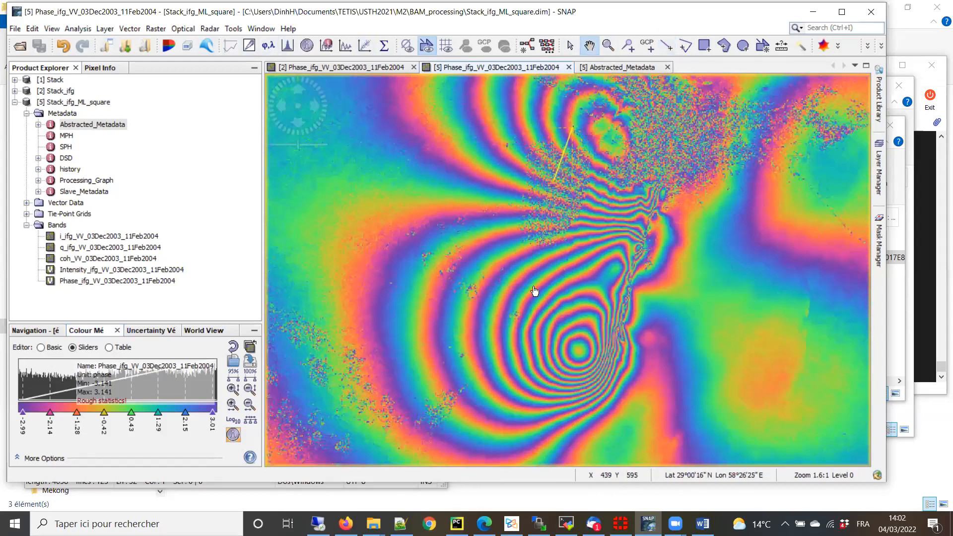
scroll(534, 292, "down", 2)
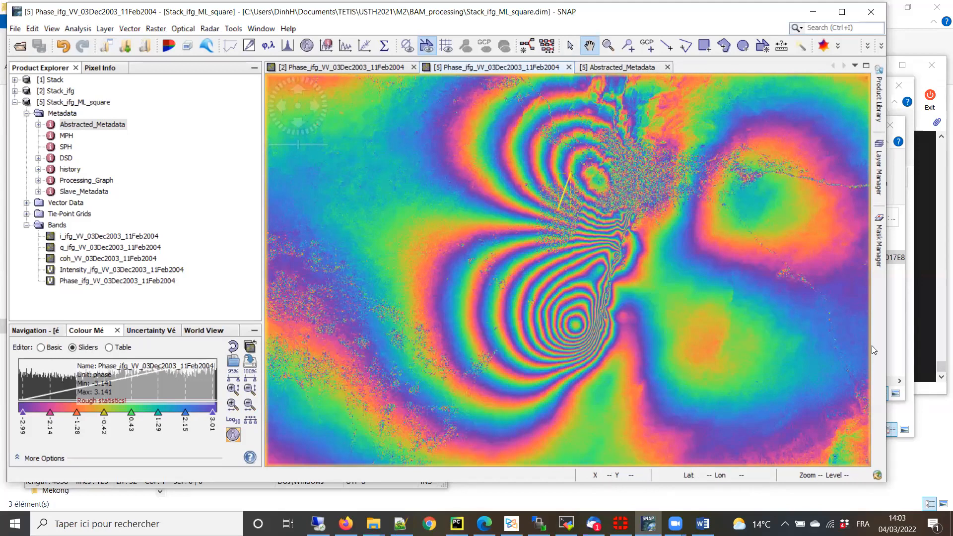
- Draw a diagonal line from the outer fringes to the lower lobe's centre, examine its phase profile plot, and close the plot
left_click(666, 46)
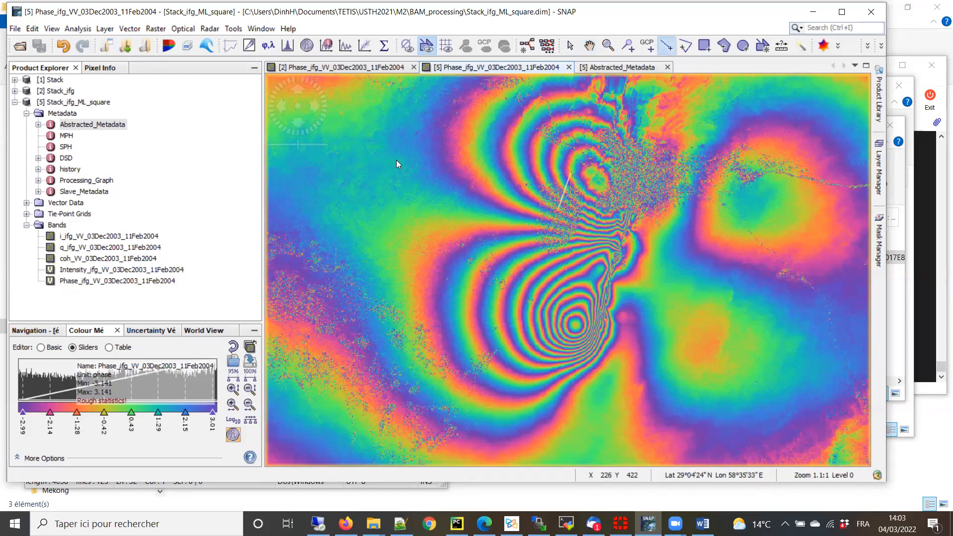
mouse_move(395, 162)
left_mouse_down()
mouse_move(557, 323)
mouse_move(577, 327)
left_mouse_up()
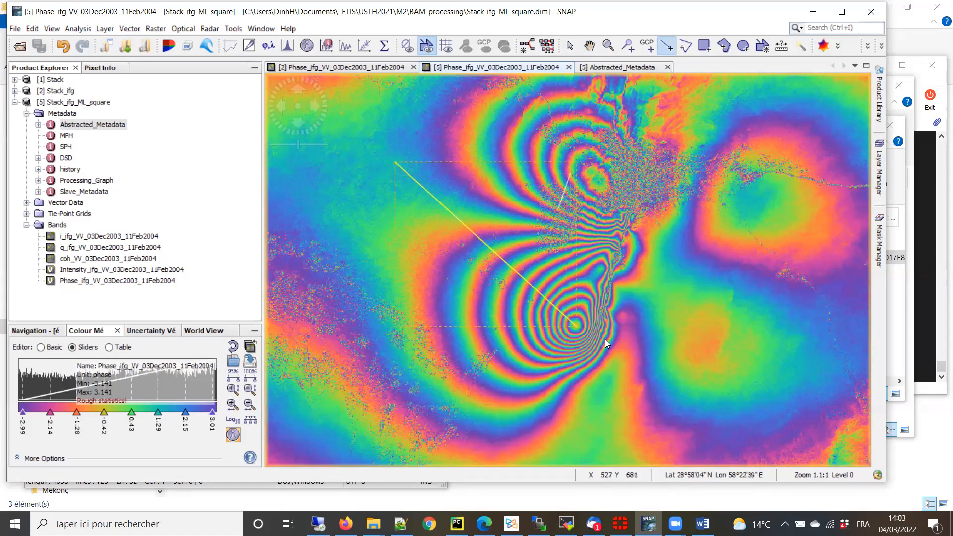
left_click(364, 47)
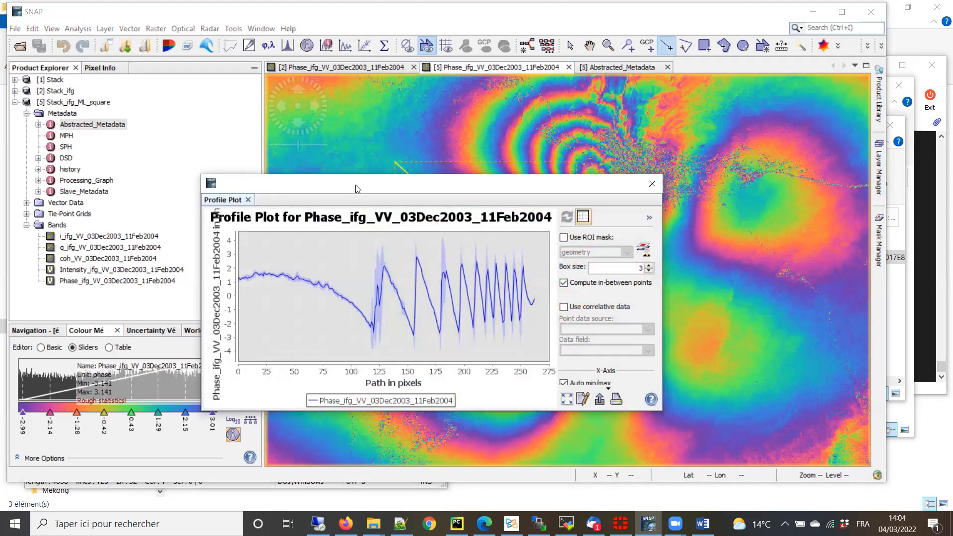
left_click_drag(355, 188, 383, 252)
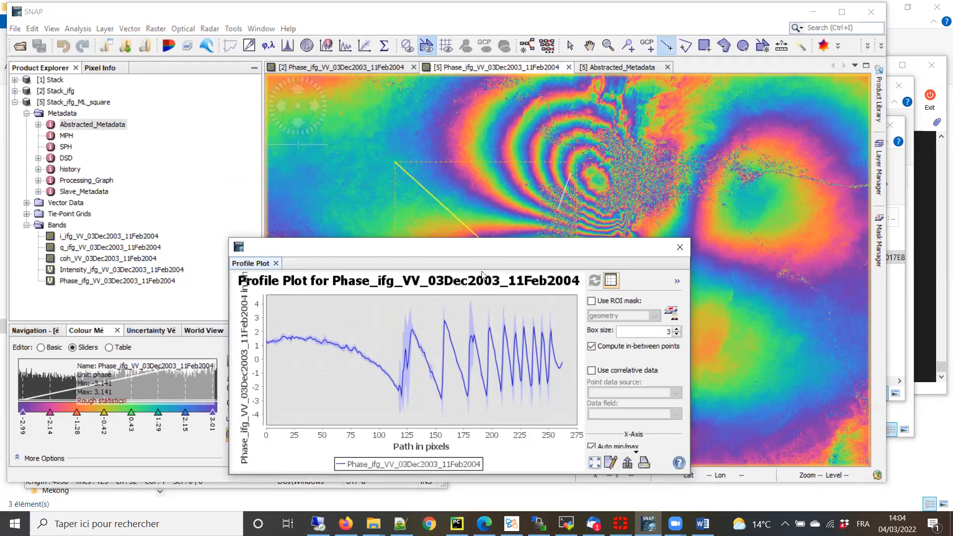
left_click_drag(453, 253, 364, 259)
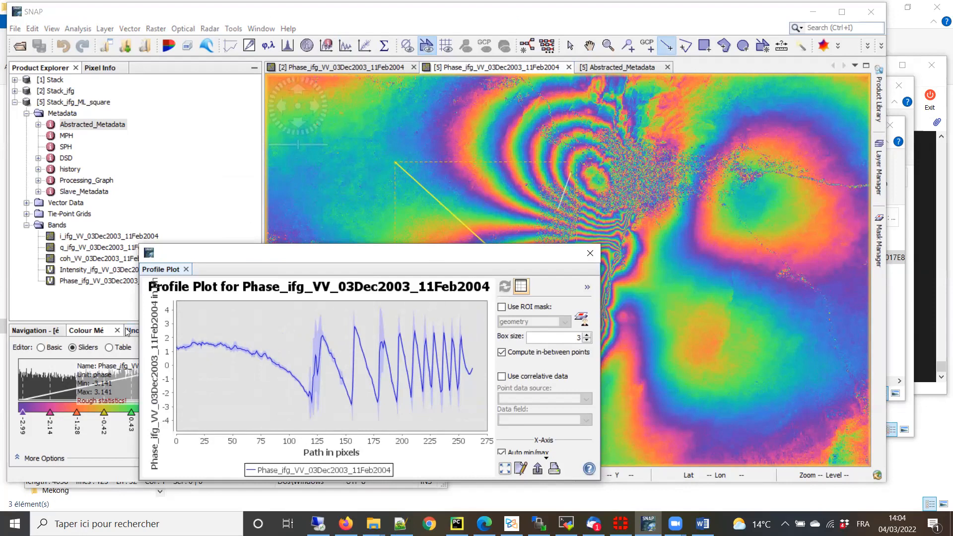
left_click_drag(281, 258, 323, 246)
left_click(632, 241)
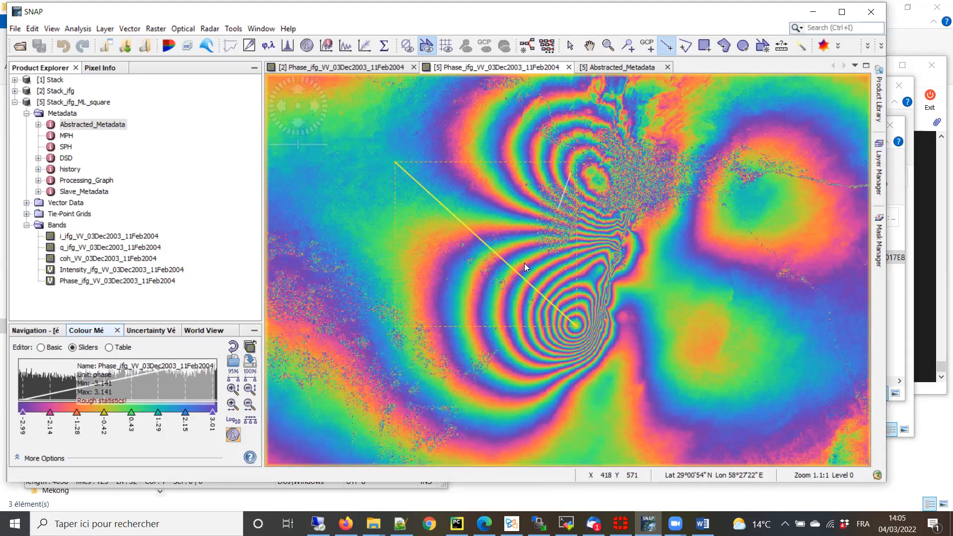
- Select both lines drawn on the Stack_ifg_ML_square phase image and delete them
scroll(552, 310, "down", 2)
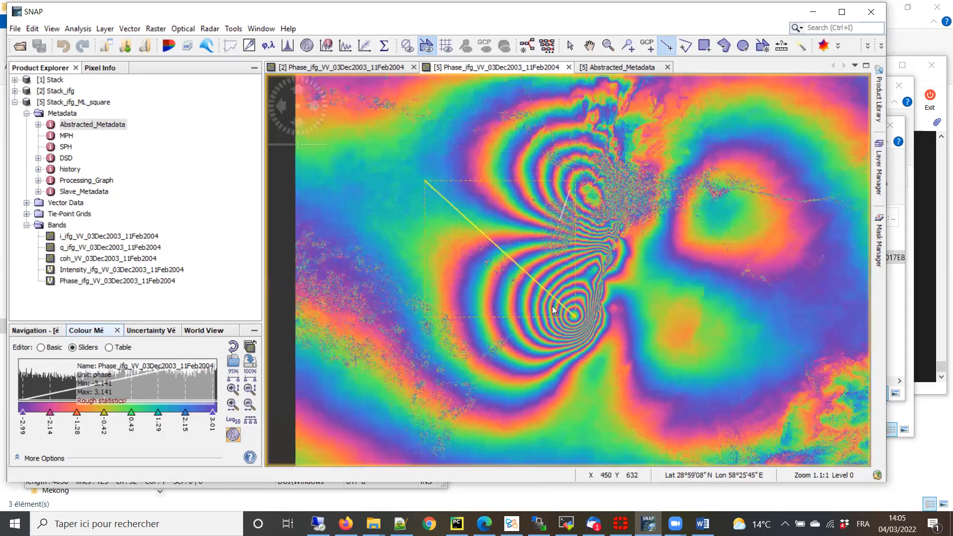
scroll(552, 306, "down", 3)
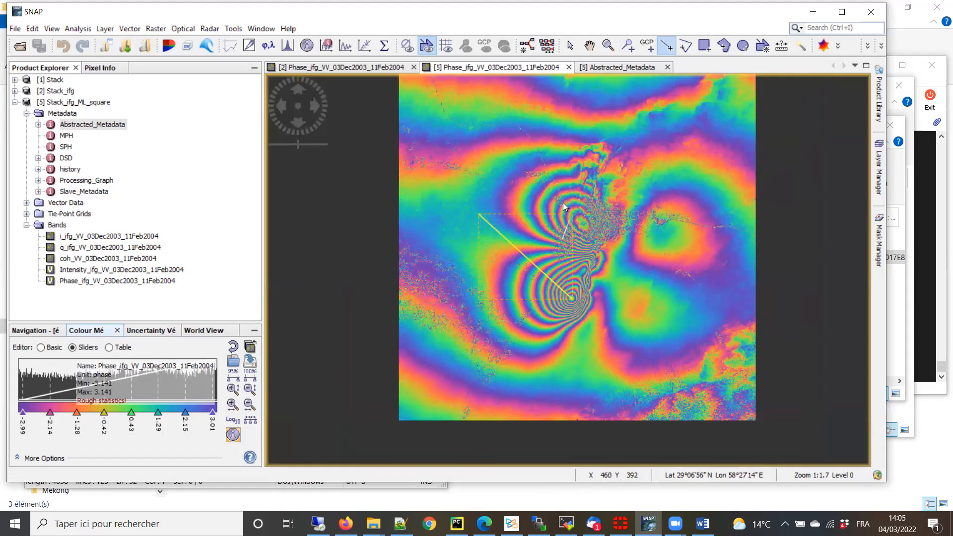
scroll(546, 194, "up", 3)
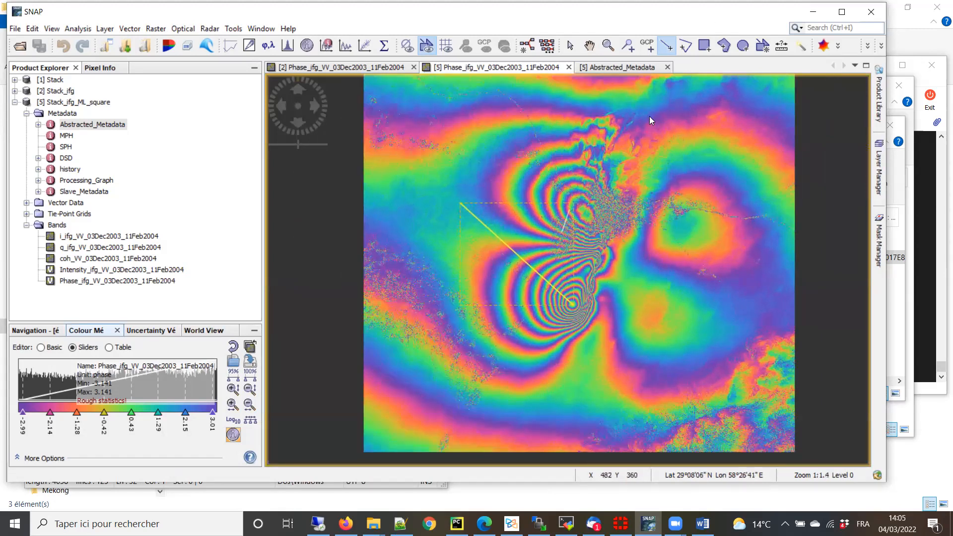
left_click(570, 46)
left_click_drag(387, 148, 731, 439)
key("Delete")
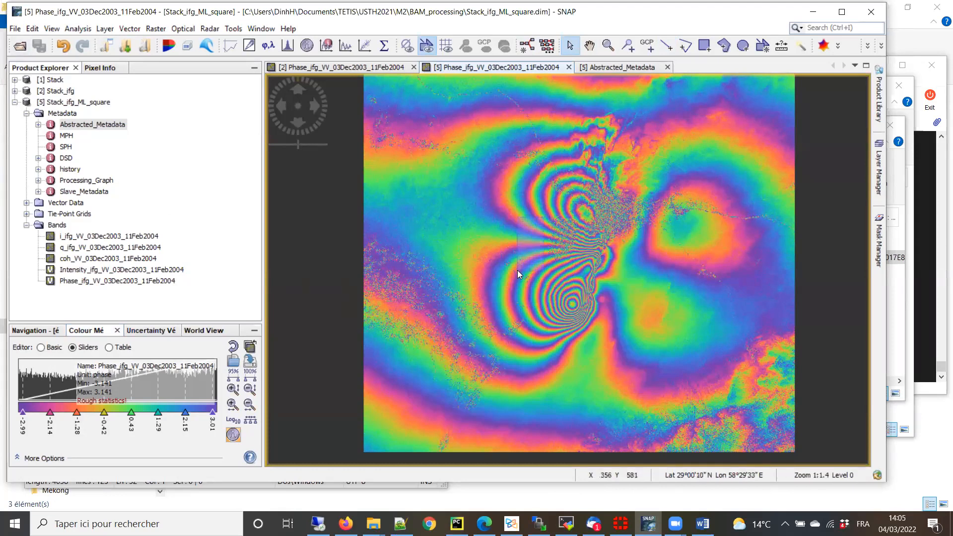
- Close the Abstracted_Metadata table of Stack_ifg_ML_square and open it again
left_click(589, 46)
left_click_drag(567, 183, 542, 229)
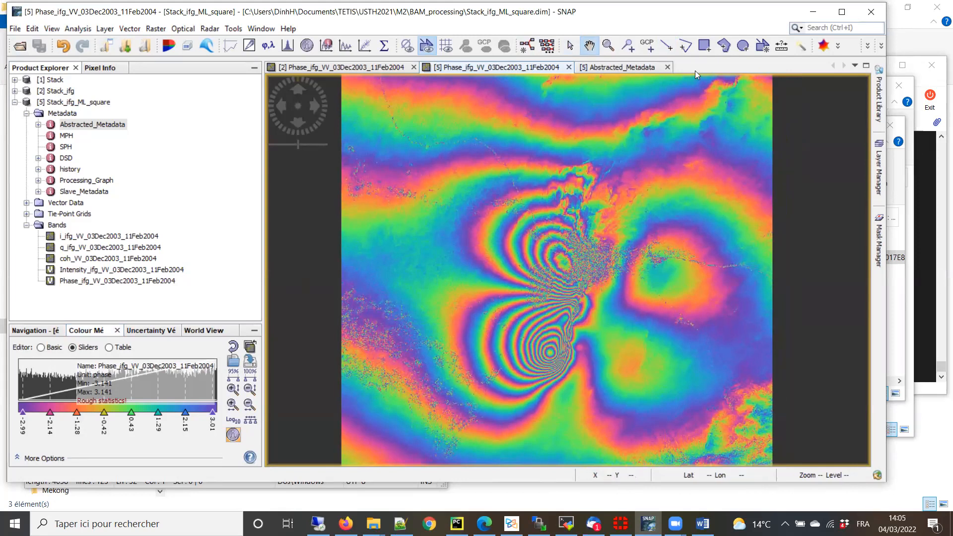
left_click(667, 67)
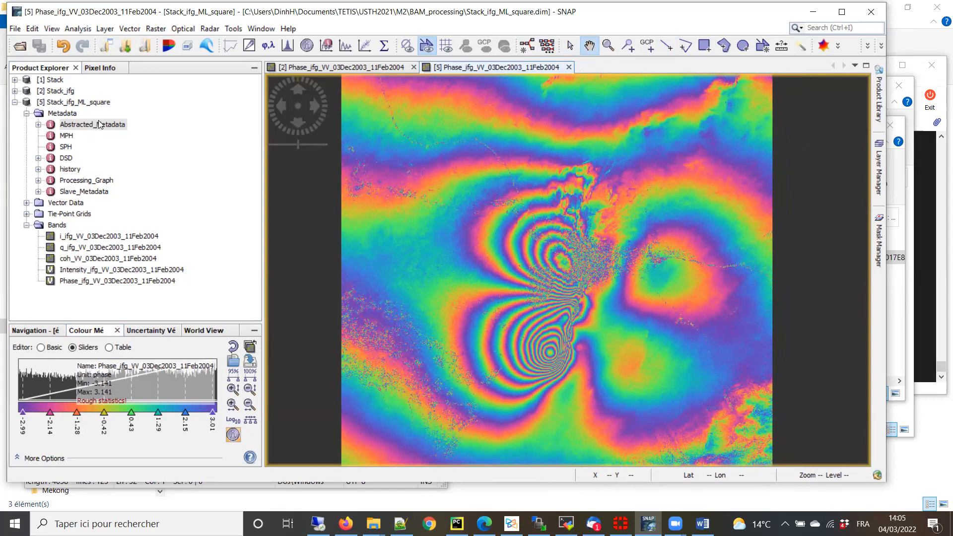
double_click(92, 125)
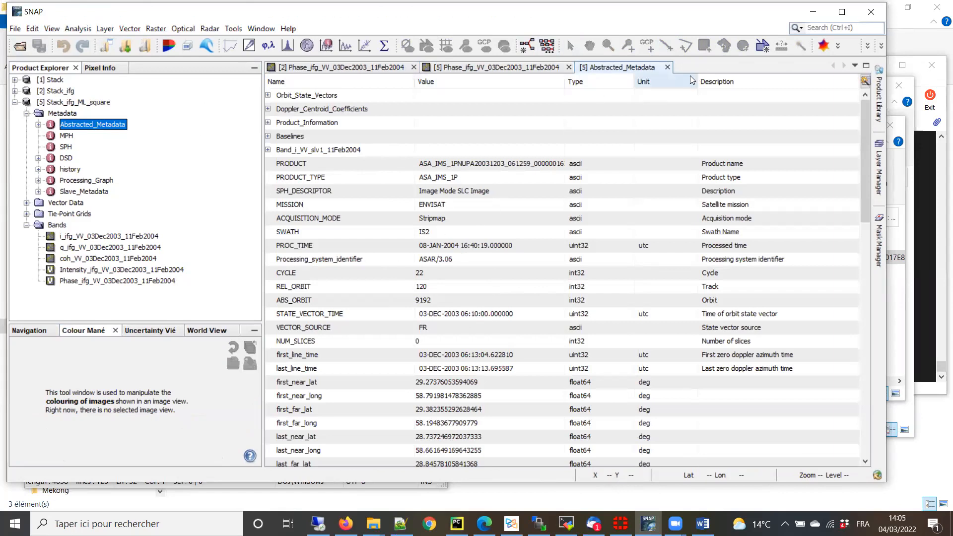
- Reopen the Abstracted_Metadata table of Stack_ifg_ML_square and expand its Baselines entry with both the 03Dec2003 and 11Feb2004 masters
left_click(668, 67)
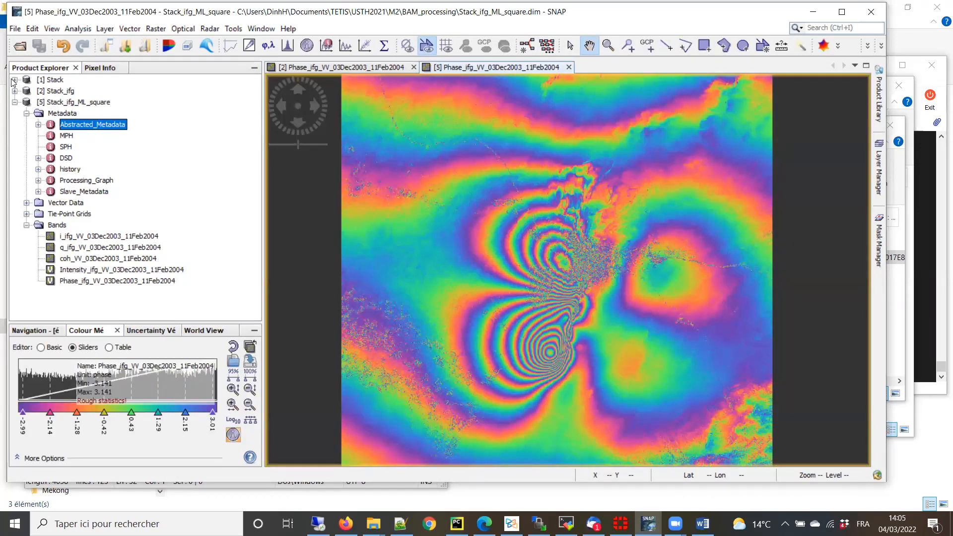
double_click(72, 126)
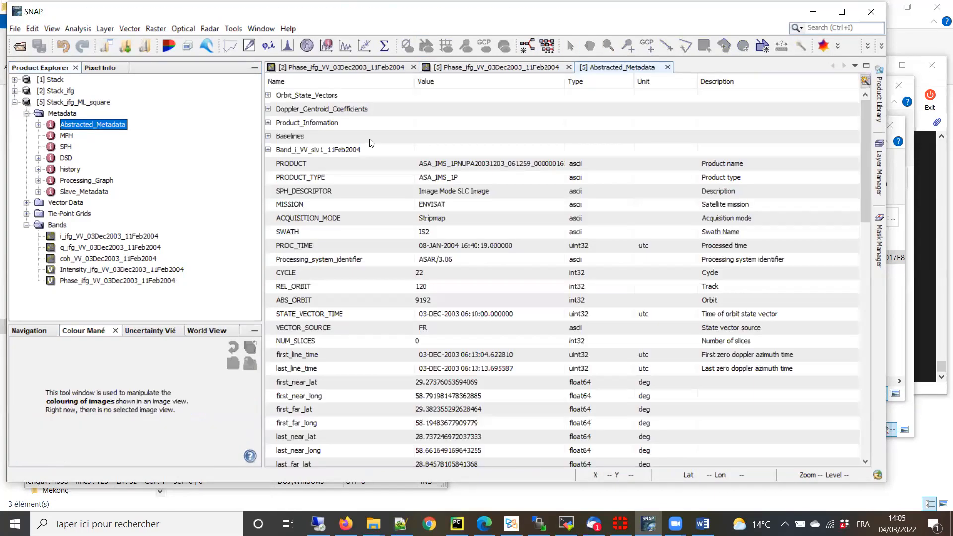
left_click(268, 136)
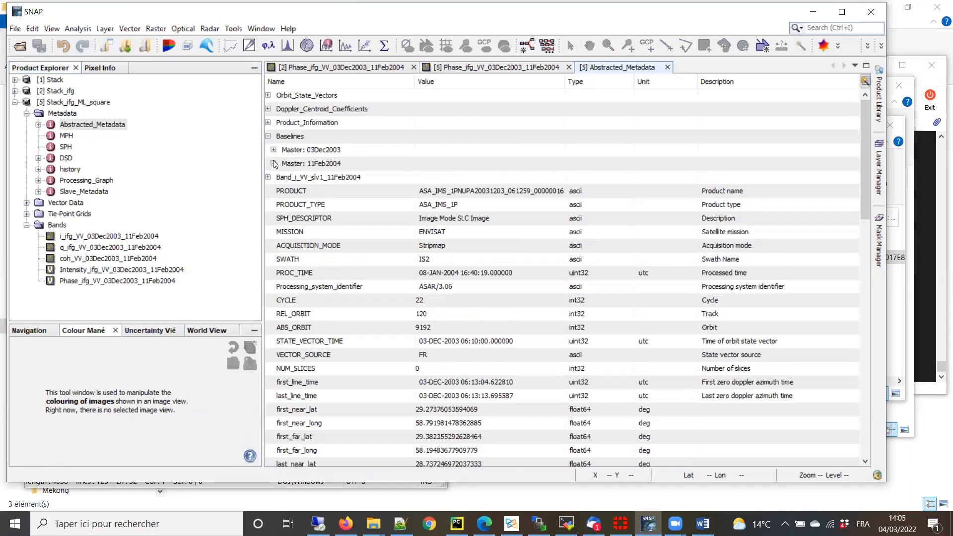
left_click(274, 150)
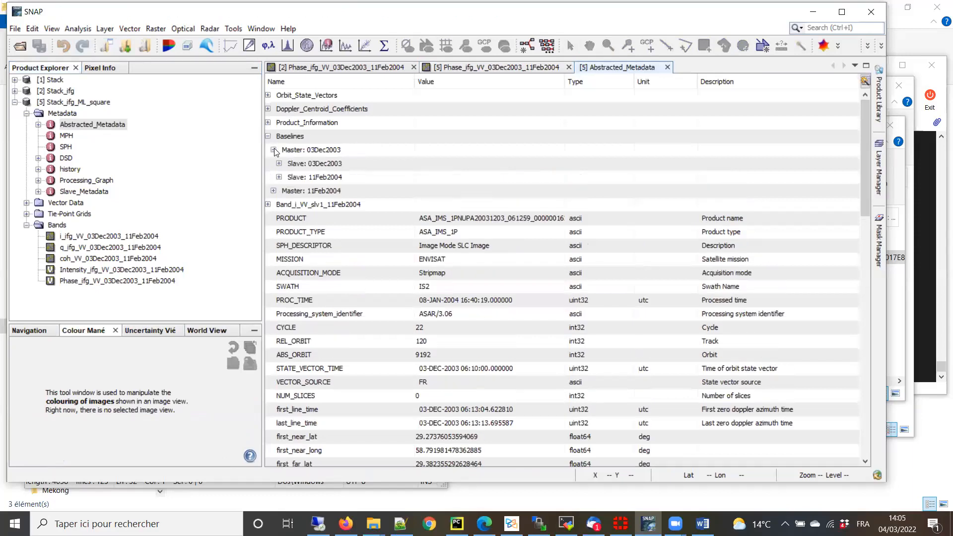
left_click(274, 191)
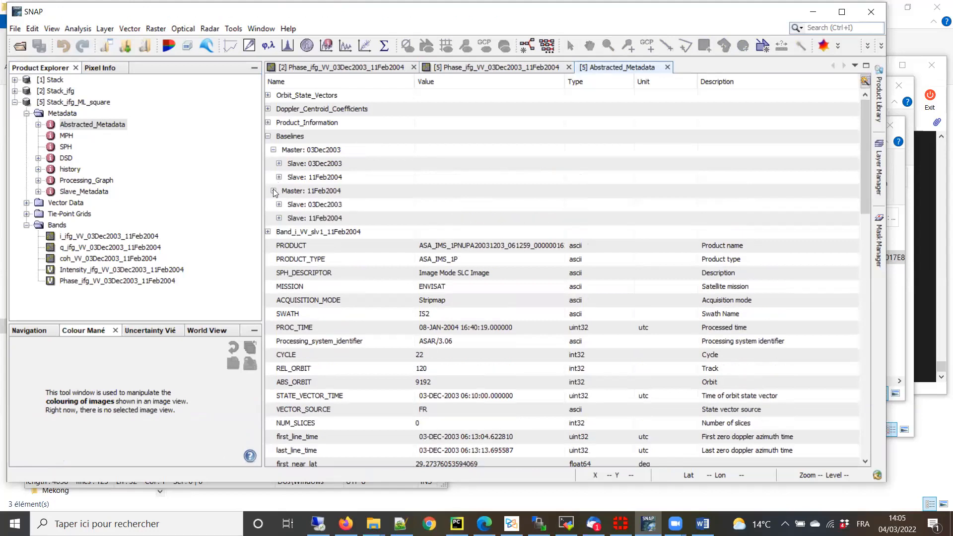
- Examine the baselines of both slaves under master 03Dec2003, especially 11Feb2004's Perp Baseline and Height of Ambiguity, and close the table
left_click(279, 164)
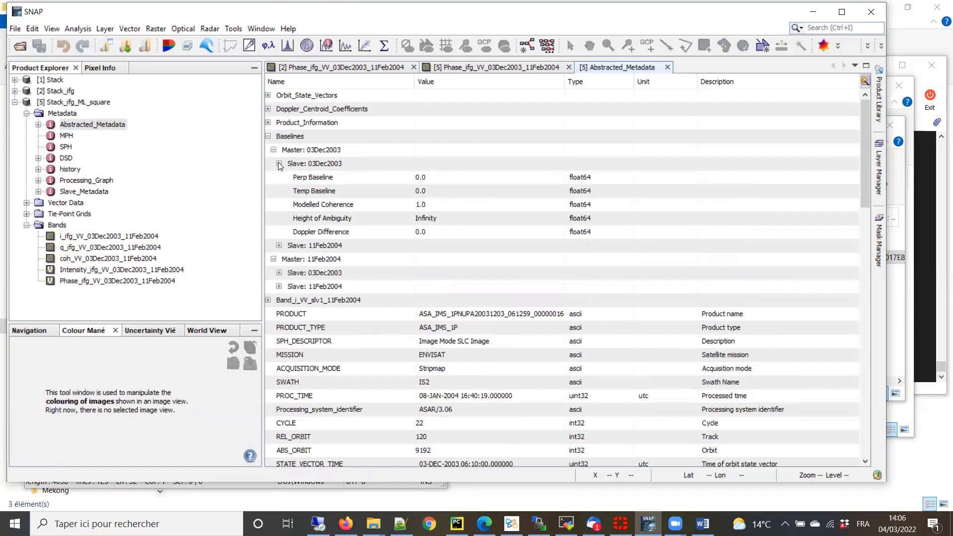
left_click(279, 164)
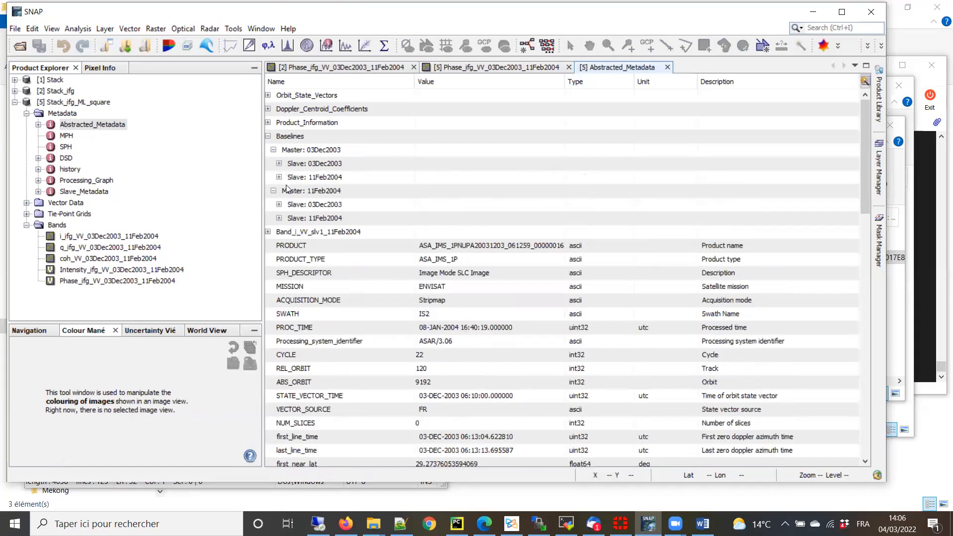
left_click(279, 178)
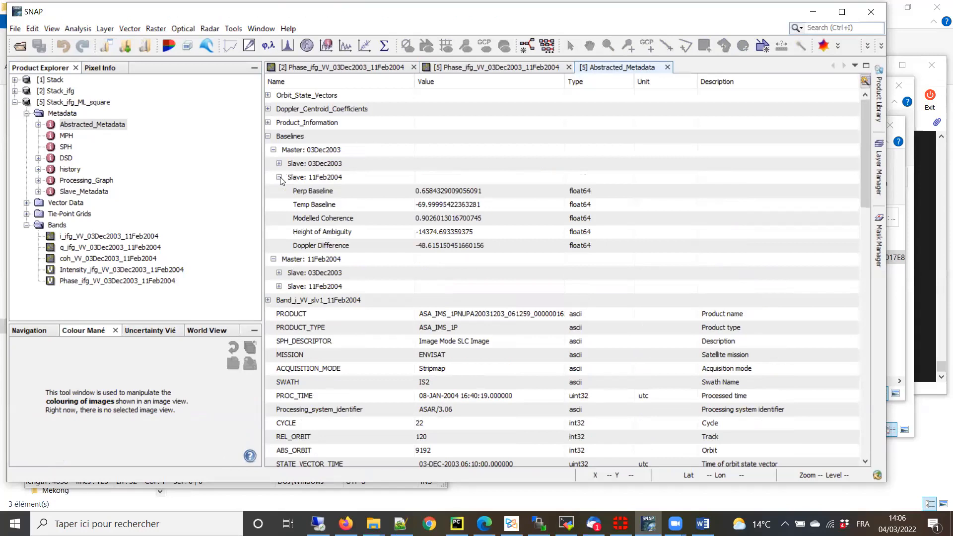
left_click(510, 195)
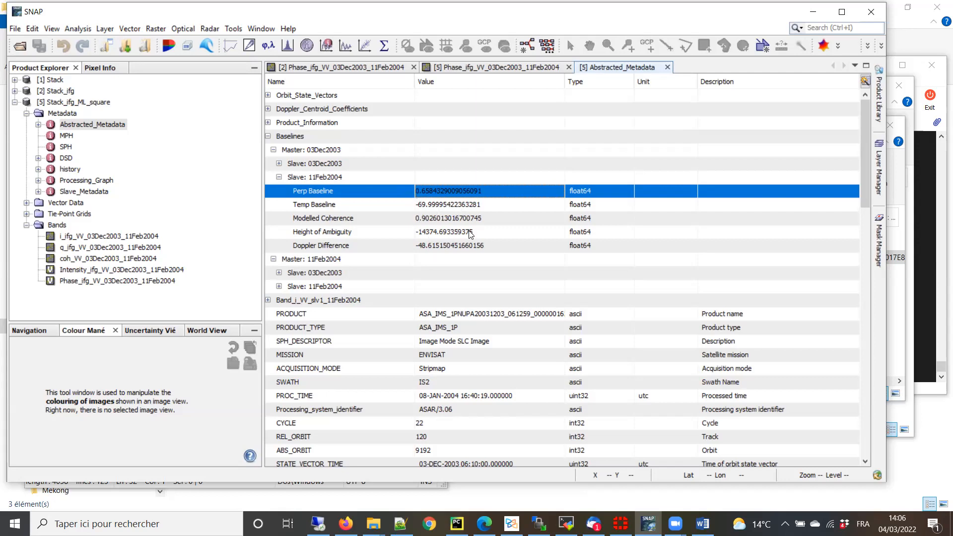
left_click(494, 235)
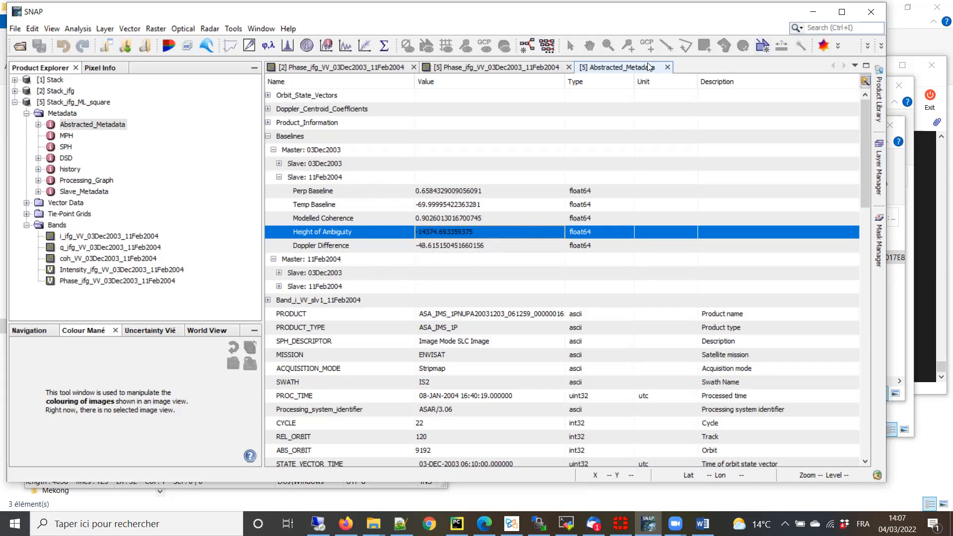
left_click(668, 67)
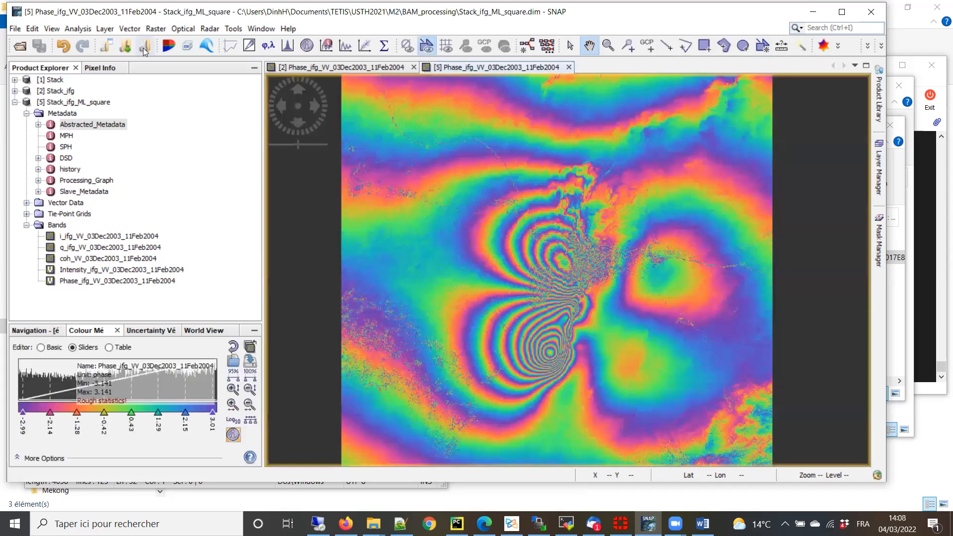
- Collapse the Stack_ifg_ML_square product and open Topographic Phase Removal with Stack_ifg as the source product
left_click(15, 101)
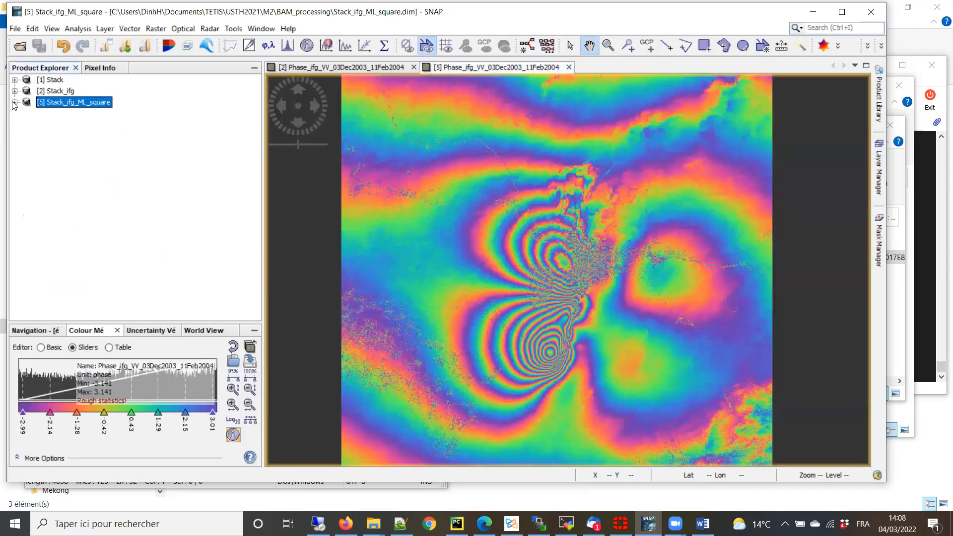
left_click(60, 91)
left_click(207, 30)
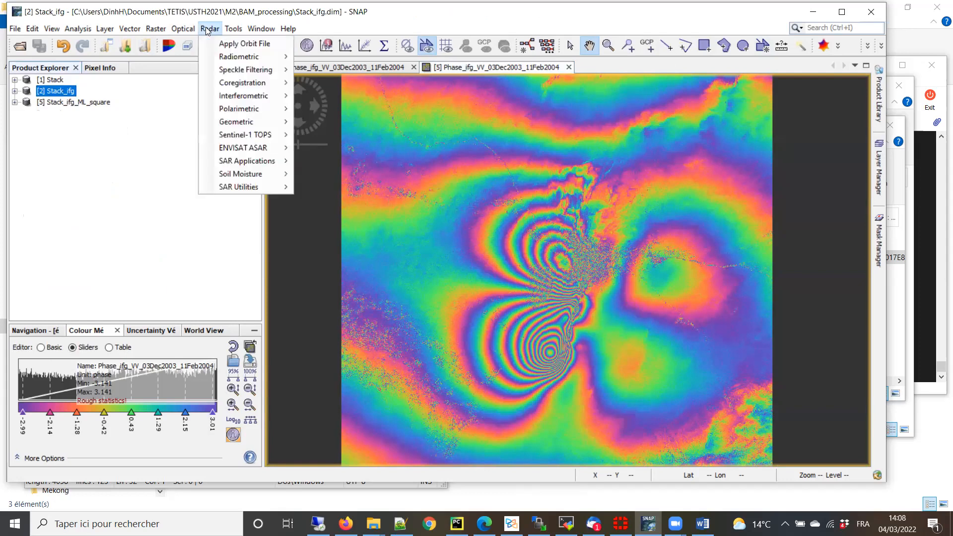
mouse_move(259, 97)
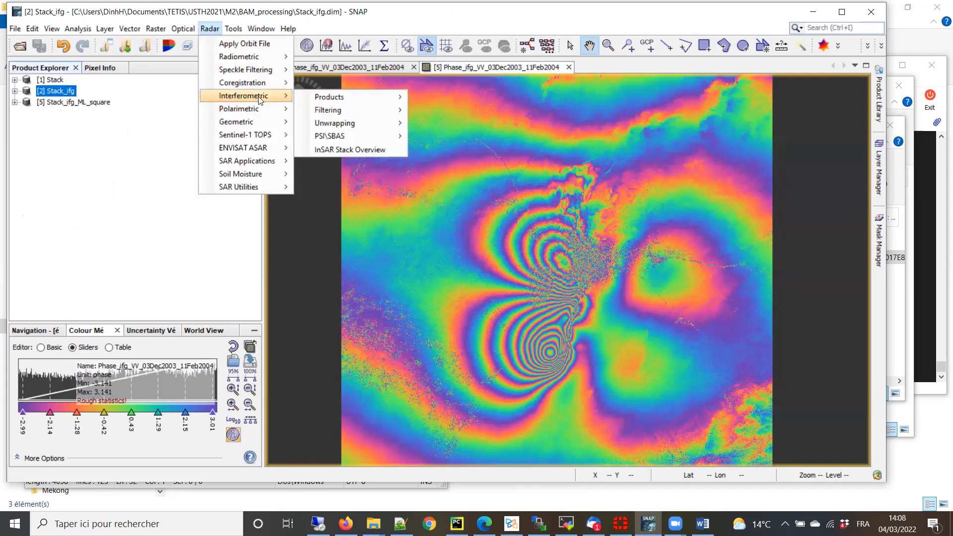
mouse_move(363, 99)
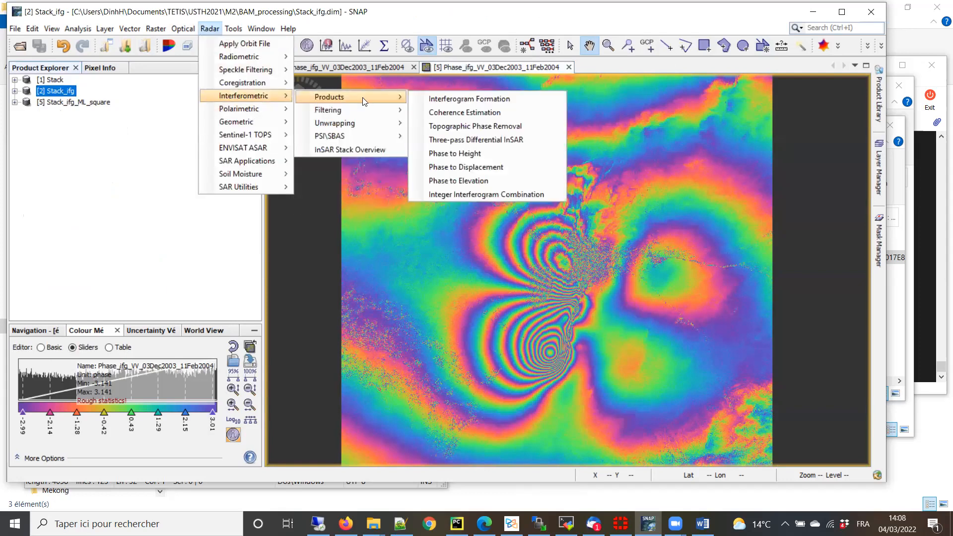
left_click(477, 129)
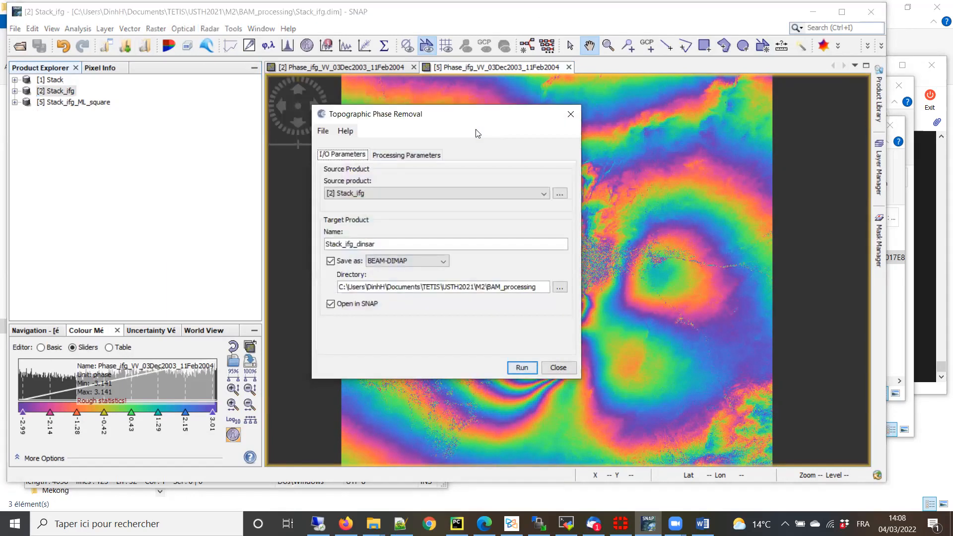
- Enable the output elevation band, run Topographic Phase Removal with the SRTM 3Sec DEM, and move the progress window aside
left_click(408, 157)
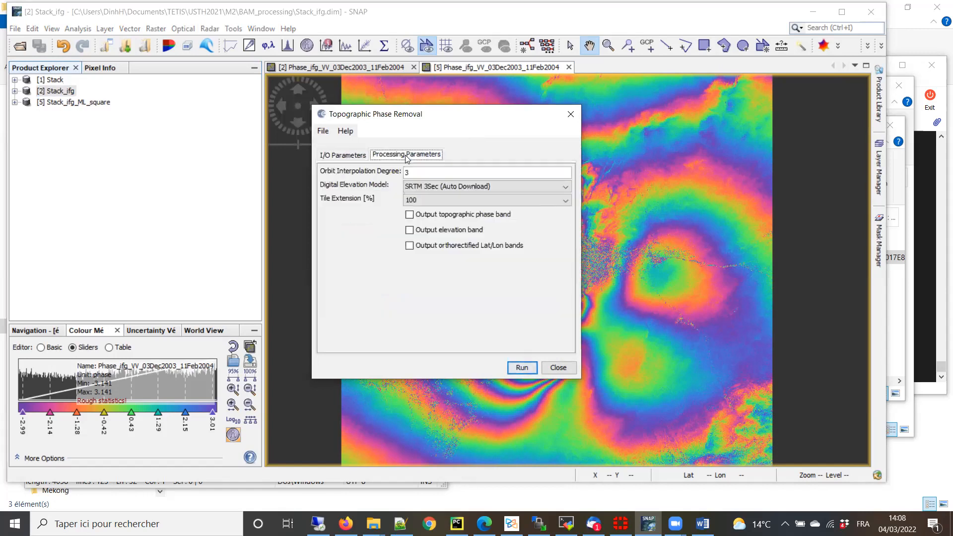
left_click(342, 156)
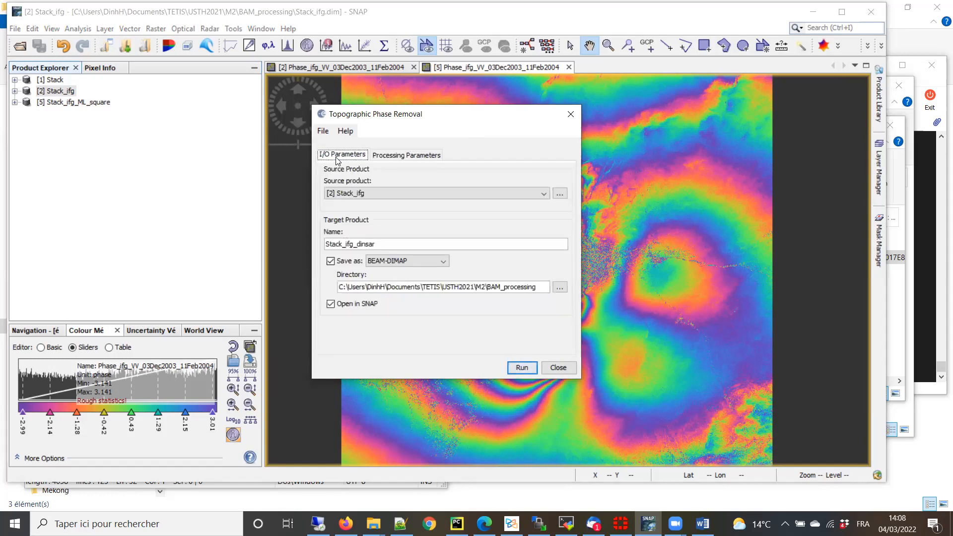
left_click(395, 157)
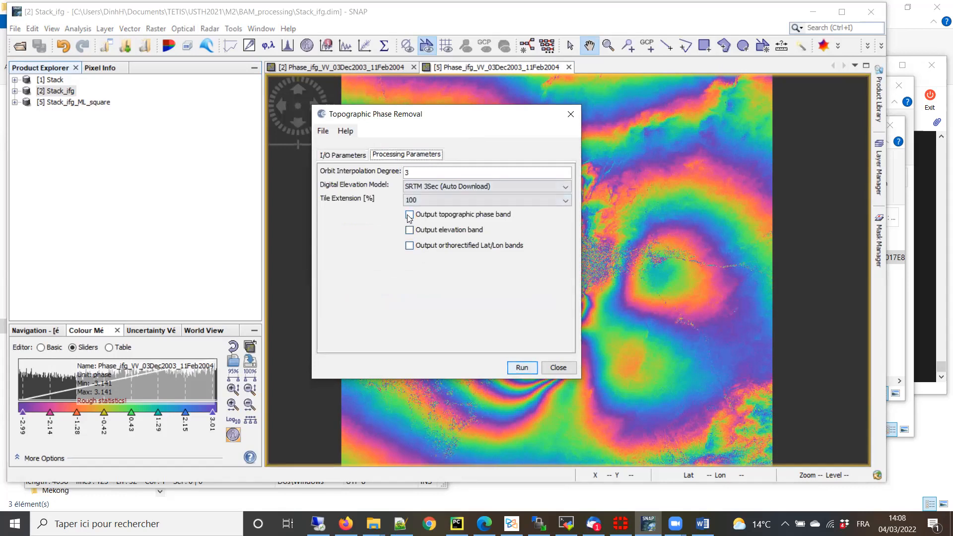
left_click(410, 230)
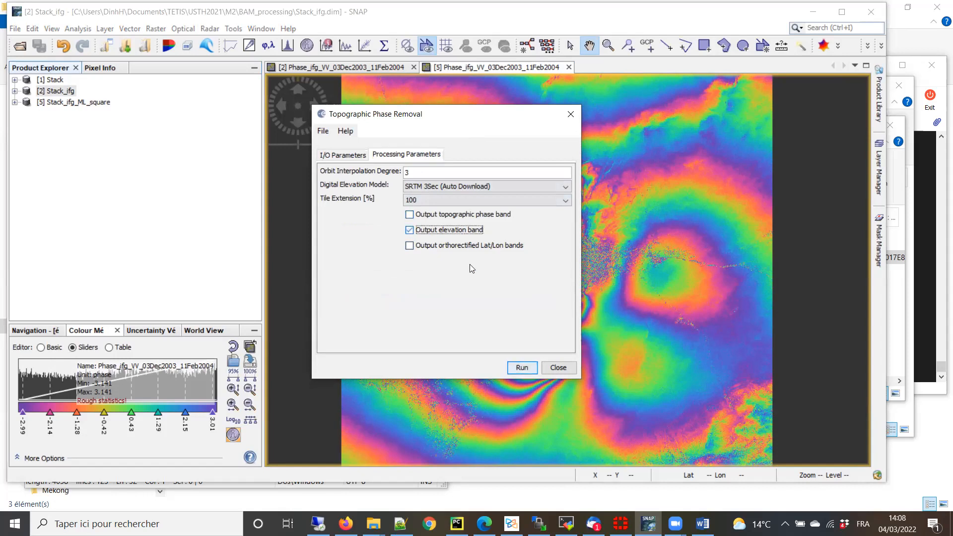
left_click(521, 367)
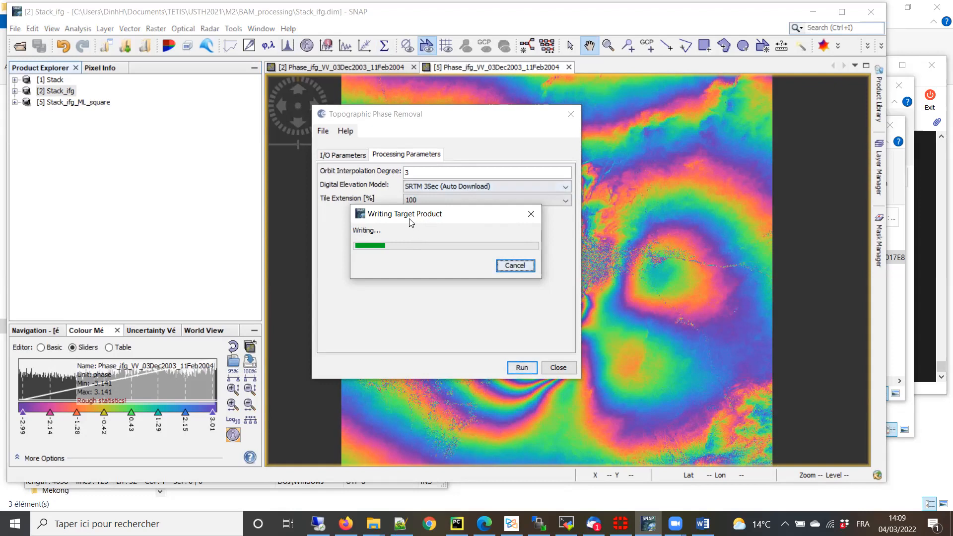
left_click_drag(402, 220, 546, 238)
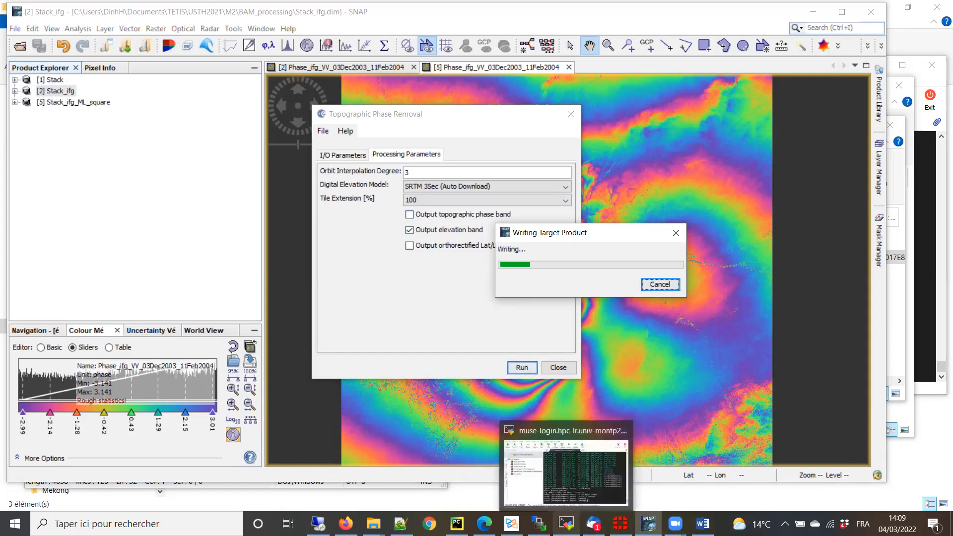
- Switch to the MobaXterm SSH terminal, try to enter stamps/ again, and go up to the parent isce directory
left_click(566, 524)
key("Up")
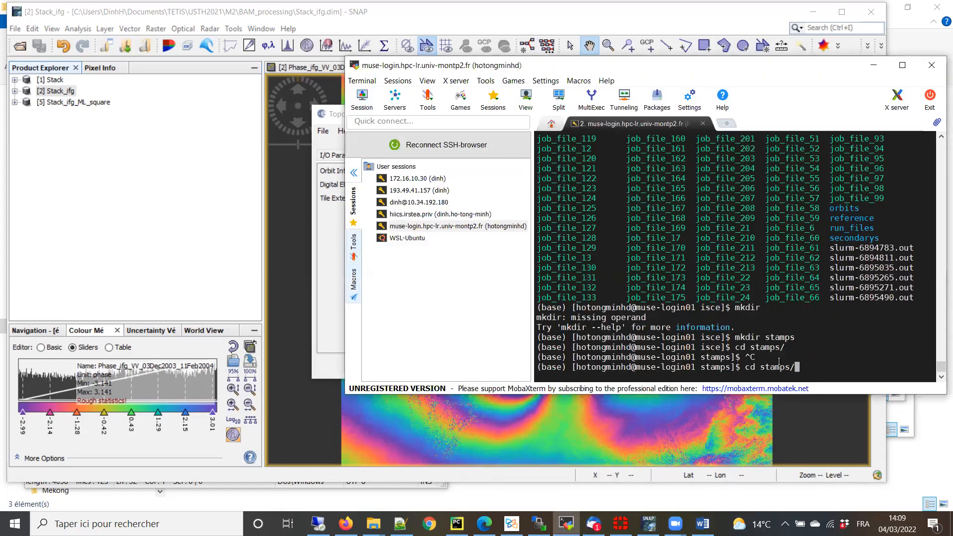
key("Return")
type("cd ..")
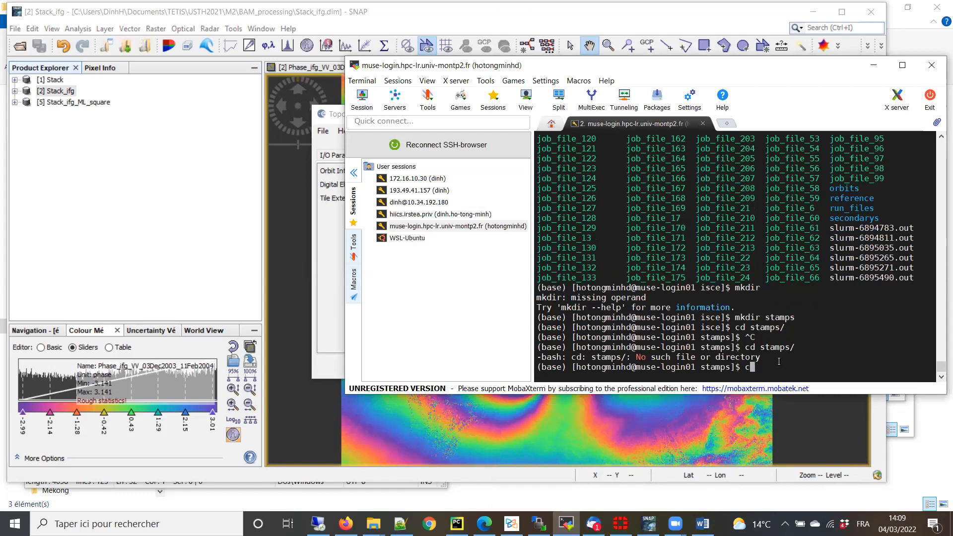
key("Return")
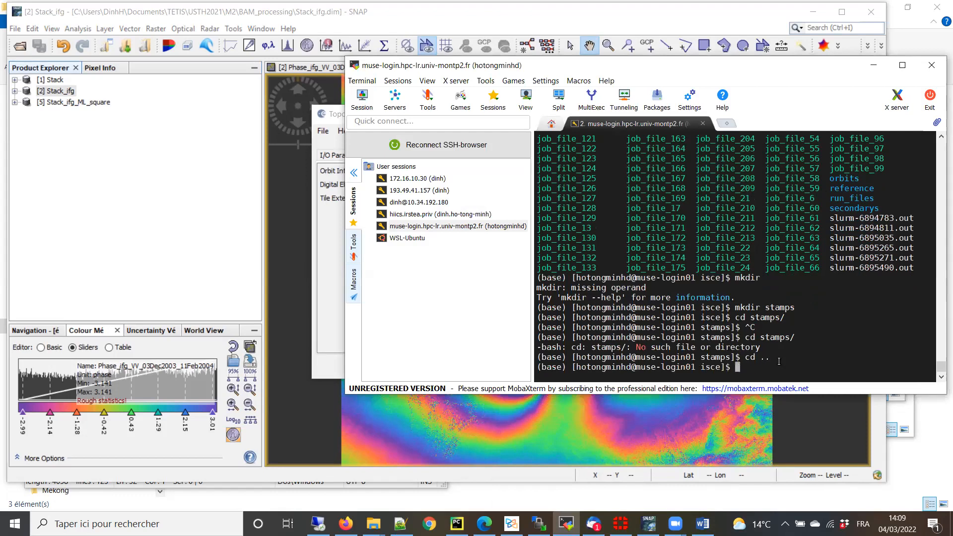
- Recall the earlier squeue -u command for the account's username and run it to list the queued cluster jobs
key("Up")
key("Up")
key("Up")
key("Up")
key("Up")
key("Up")
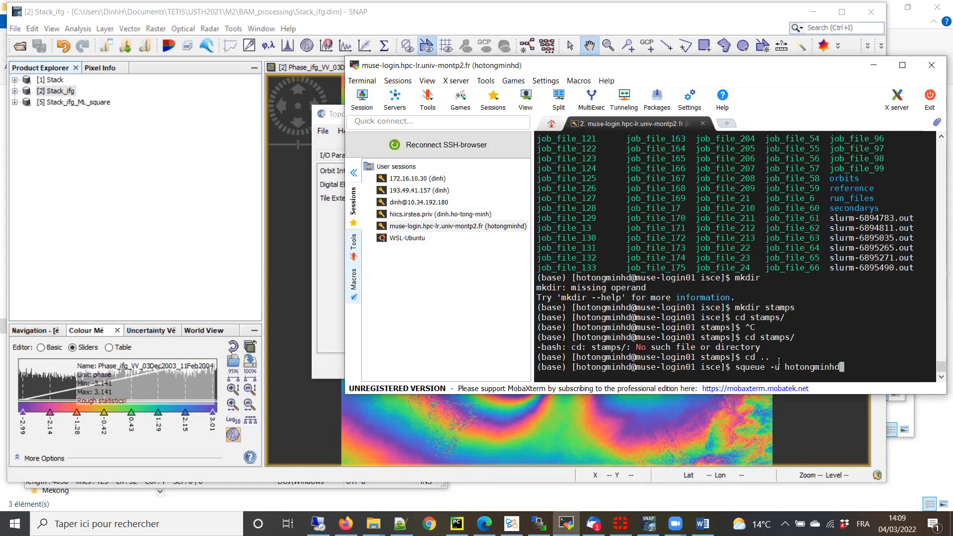
key("Return")
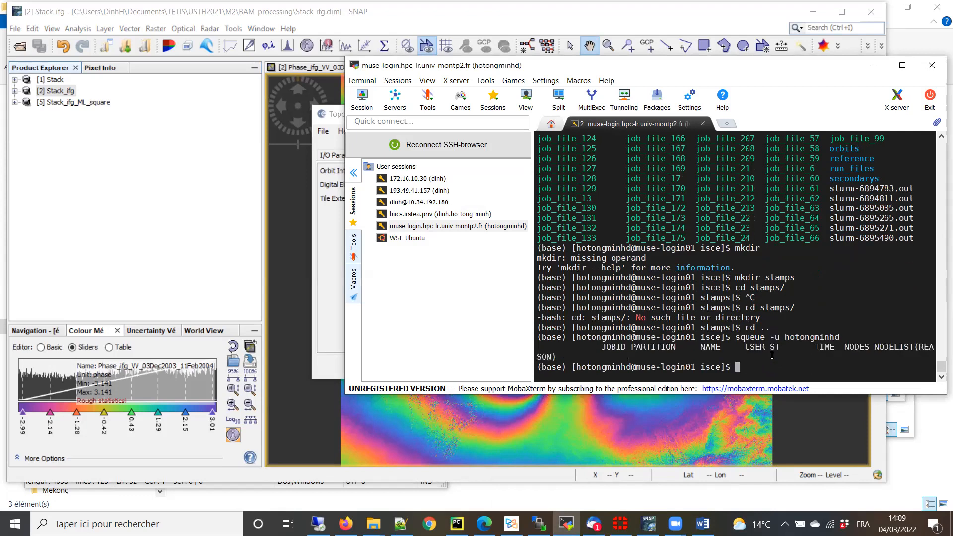
key("Up")
key("Up")
key("Up")
key("Down")
key("Down")
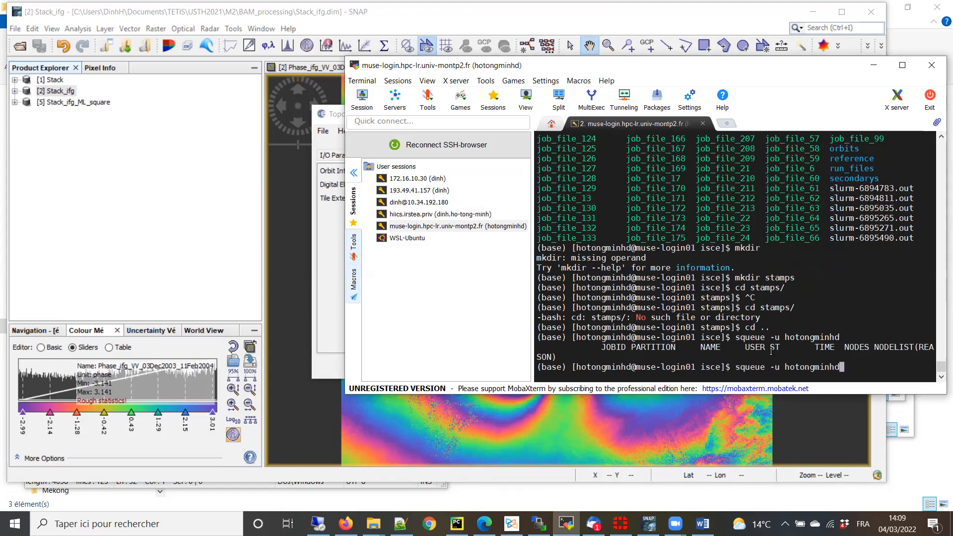
key("Up")
key("Down")
key("Down")
key("Down")
key("Down")
key("Down")
key("Down")
key("Down")
key("Down")
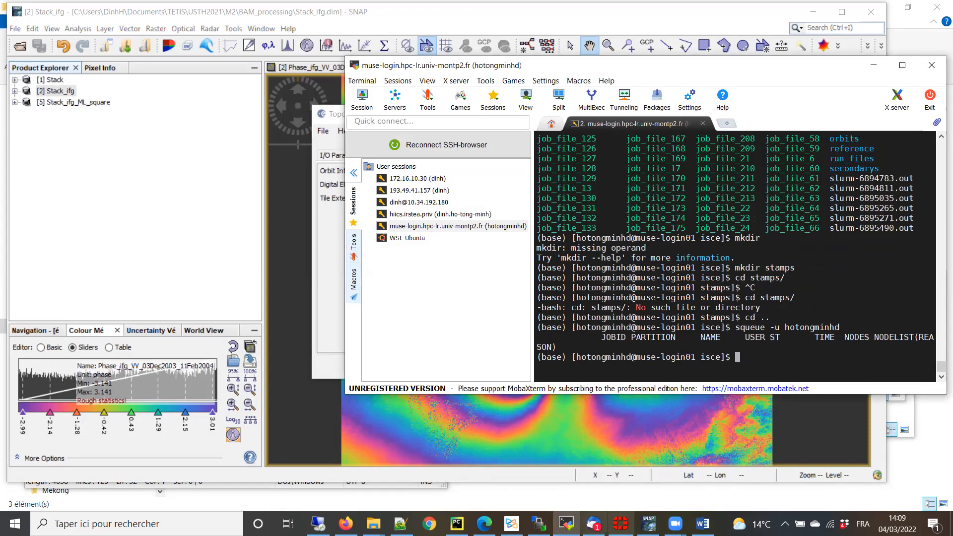
- Copy the run_07_pairs_misreg sbatch line from run_isce_fringe in Notepad++ and submit it in the MobaXterm terminal
left_click(400, 524)
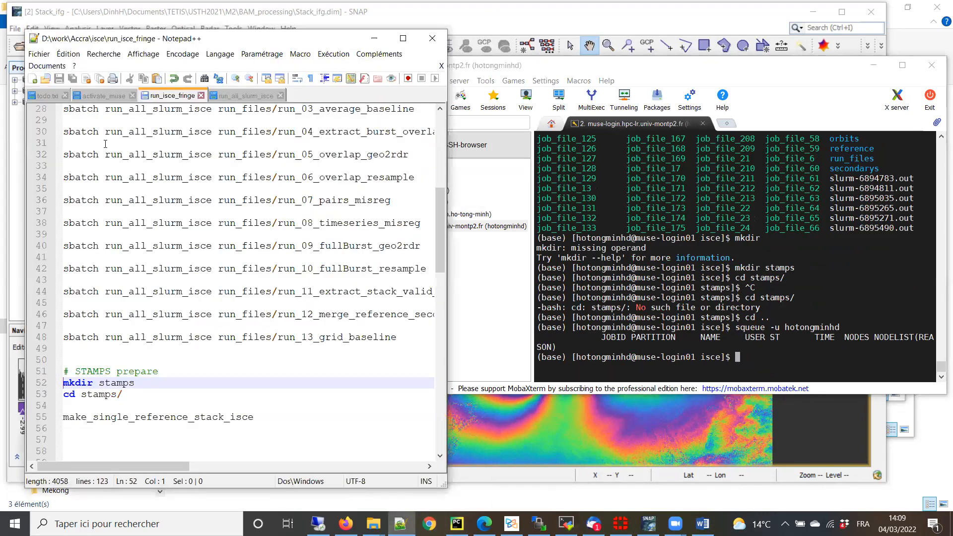
left_click(50, 201)
key("ctrl+c")
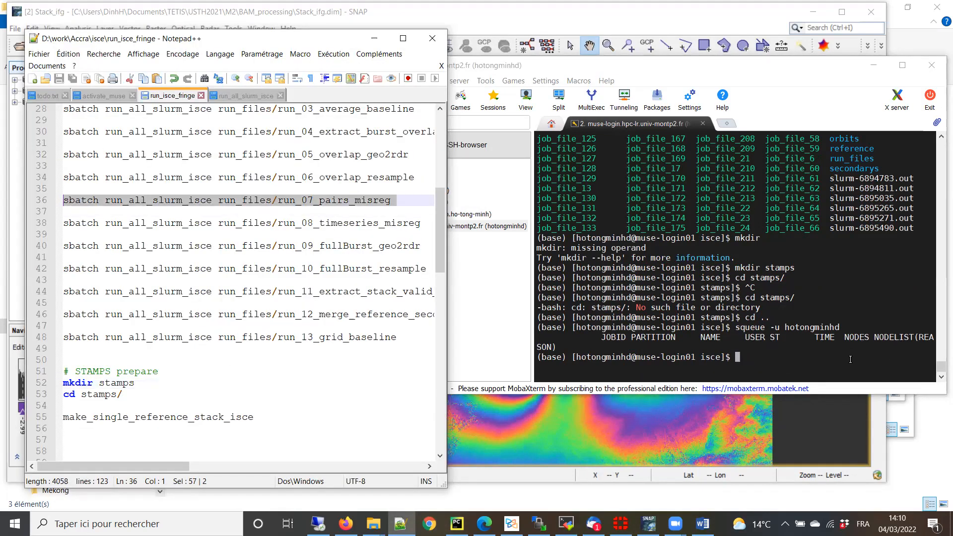
right_click(833, 353)
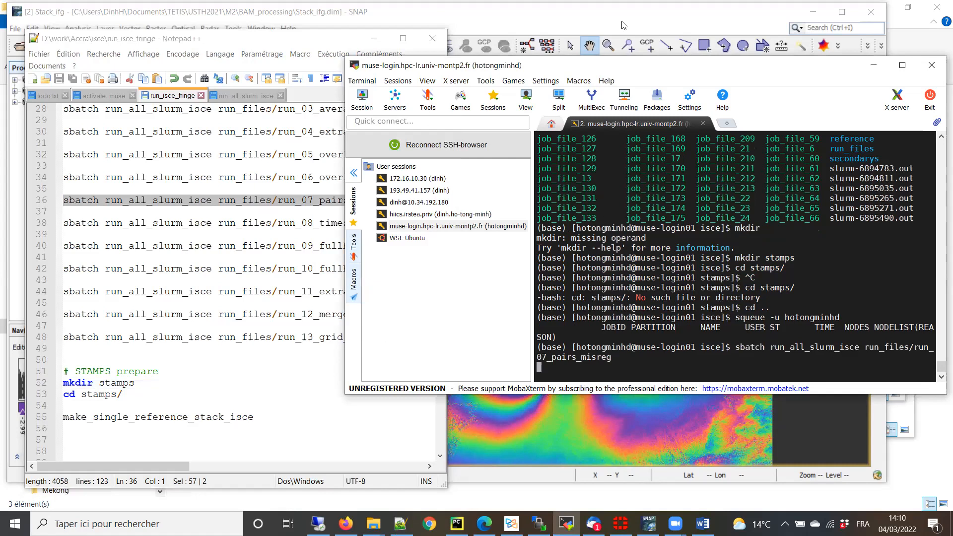
- Minimize the terminal, switch back to SNAP, and move the Writing Target Product progress window over the Topographic Phase Removal dialog
left_click(874, 65)
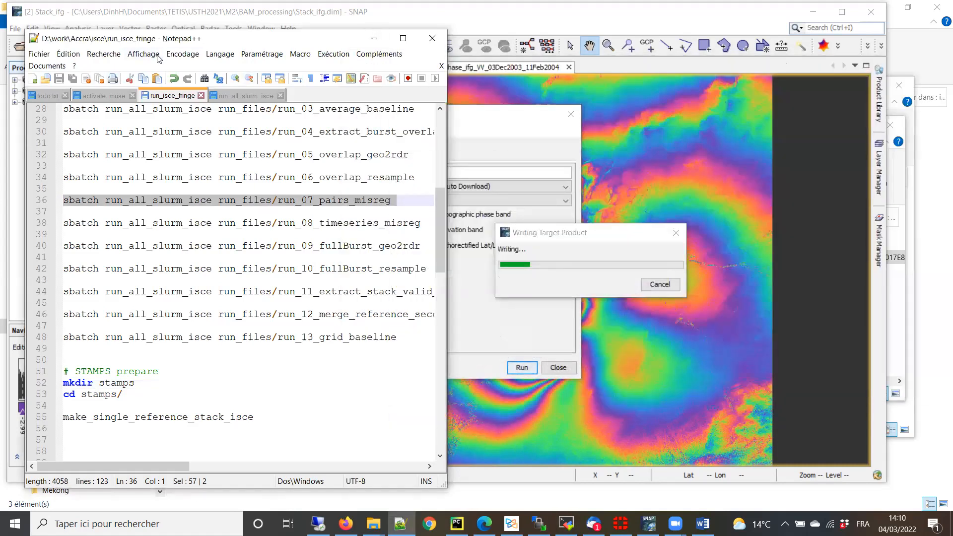
left_click(576, 234)
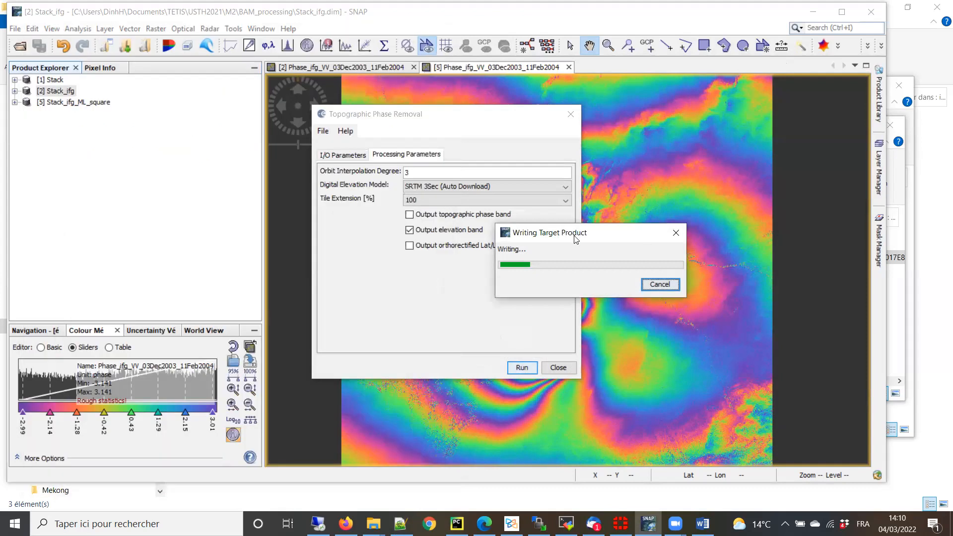
left_click_drag(568, 227, 512, 213)
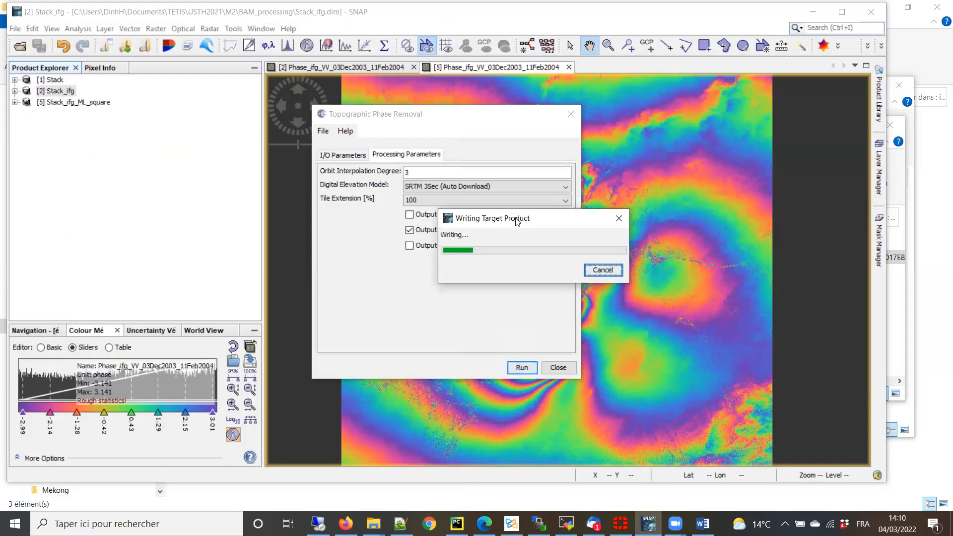
left_click_drag(516, 221, 547, 229)
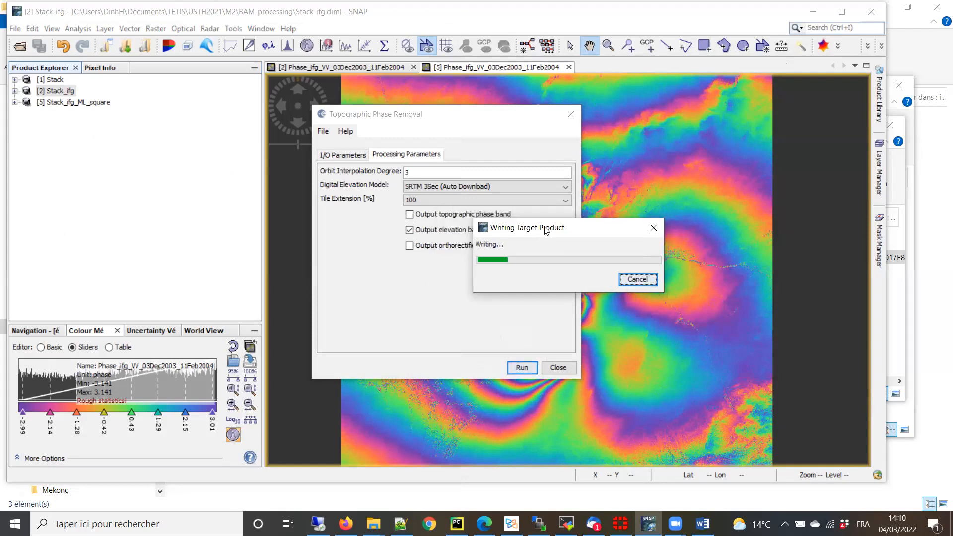
left_click_drag(525, 229, 541, 217)
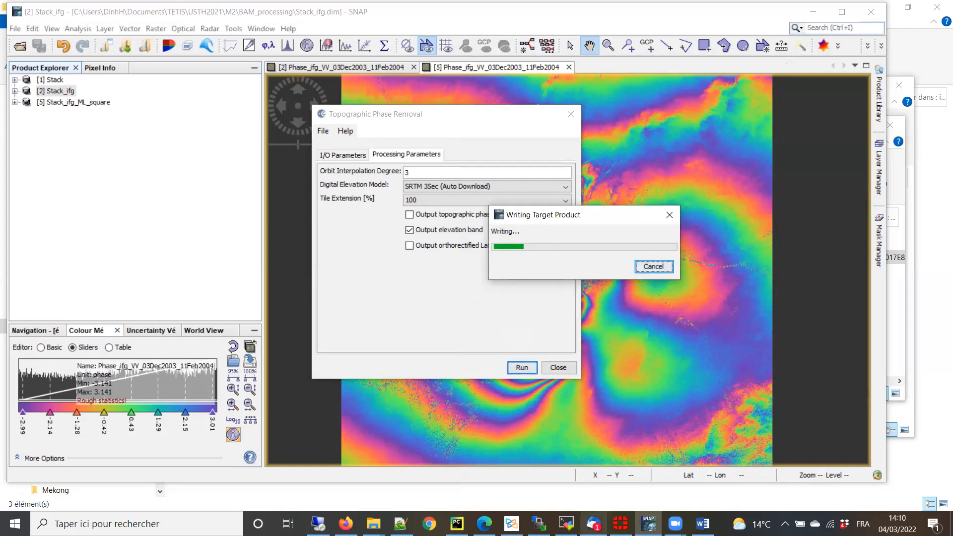
- Switch to the MobaXterm terminal, list the account's cluster jobs with squeue -u, and minimize the terminal to return to SNAP
mouse_move(594, 524)
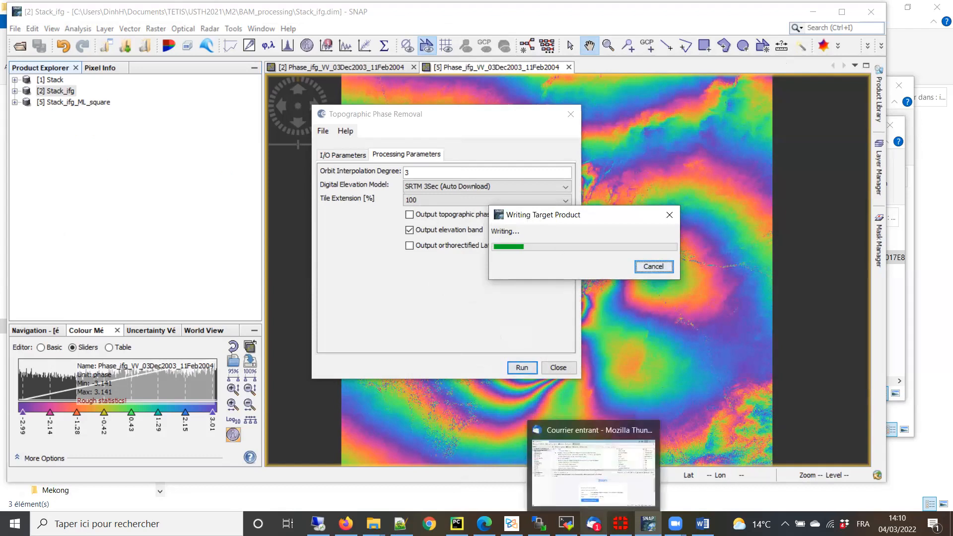
left_click(566, 524)
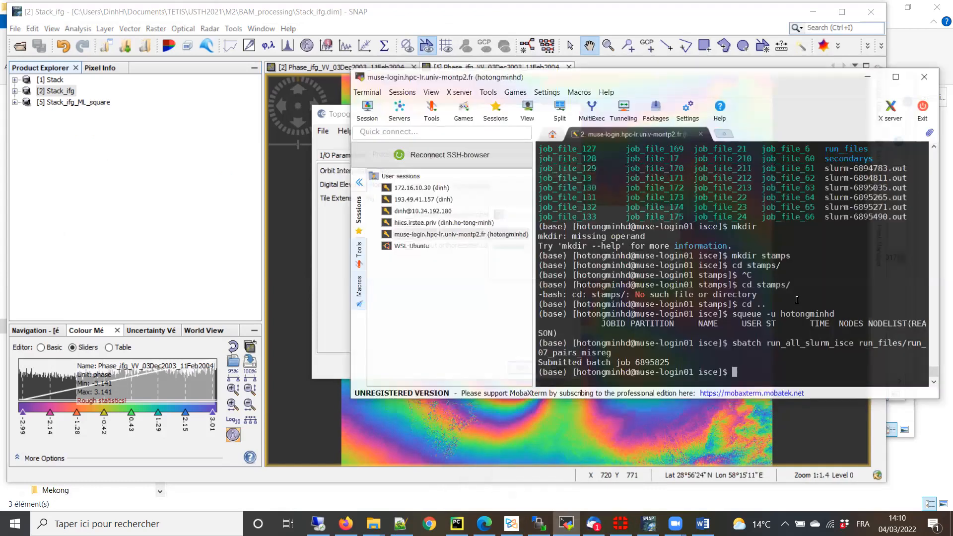
key("Up")
key("Return")
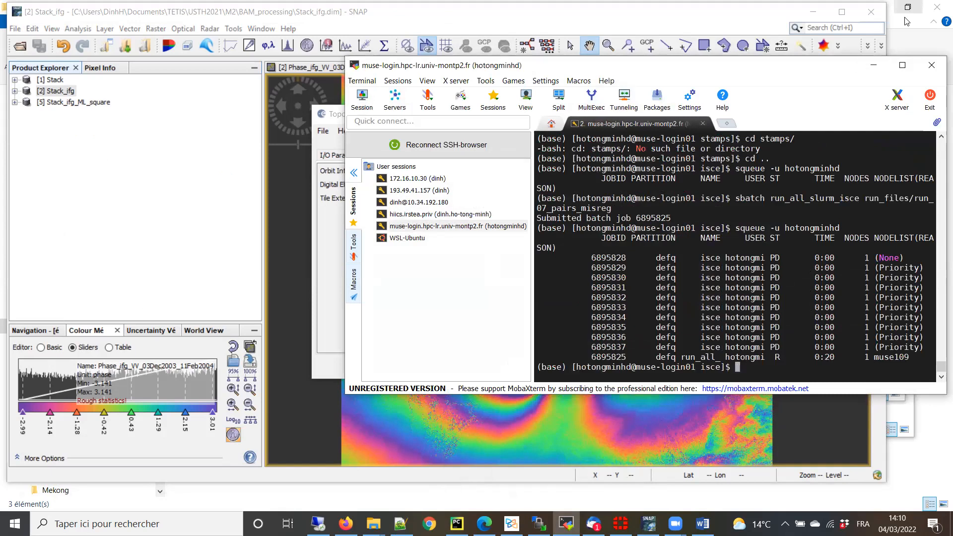
left_click(875, 66)
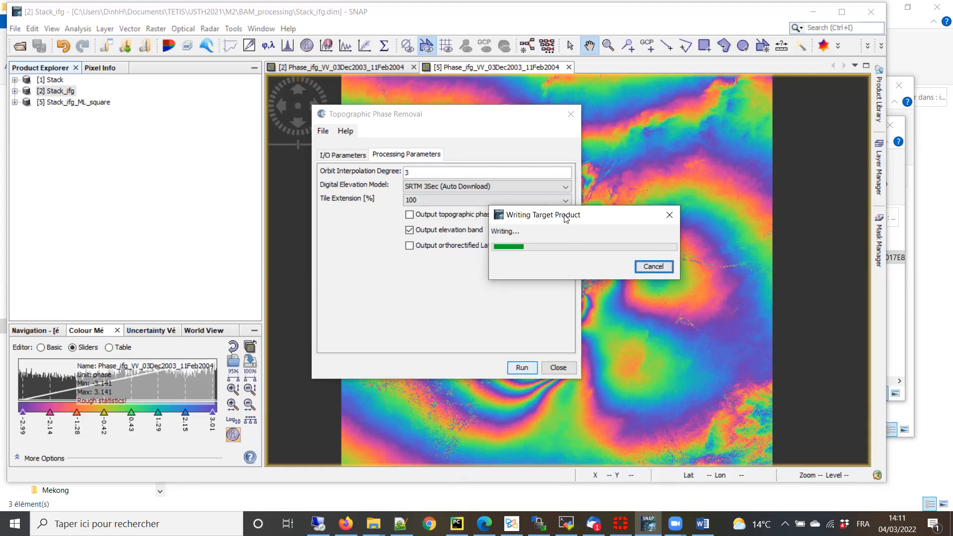
left_click_drag(566, 219, 521, 274)
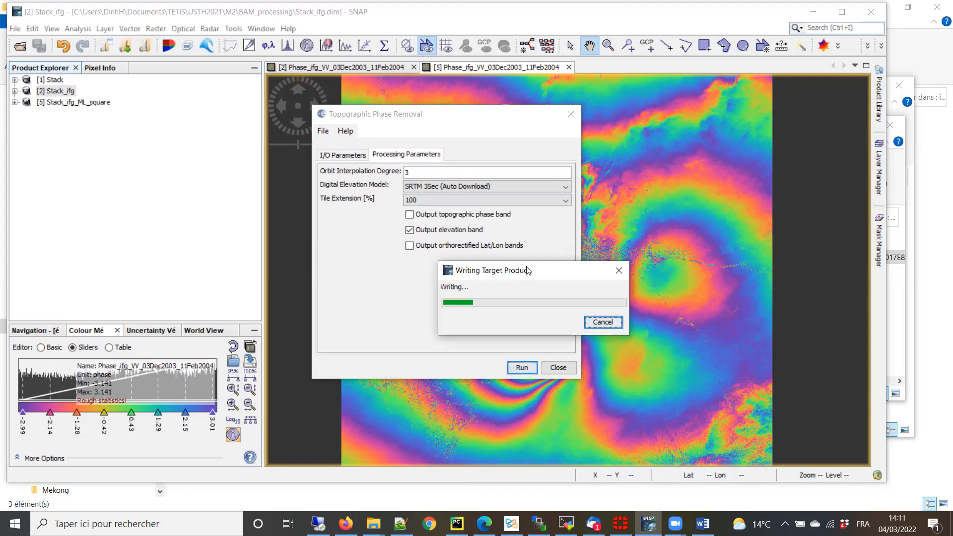
left_click_drag(527, 271, 532, 268)
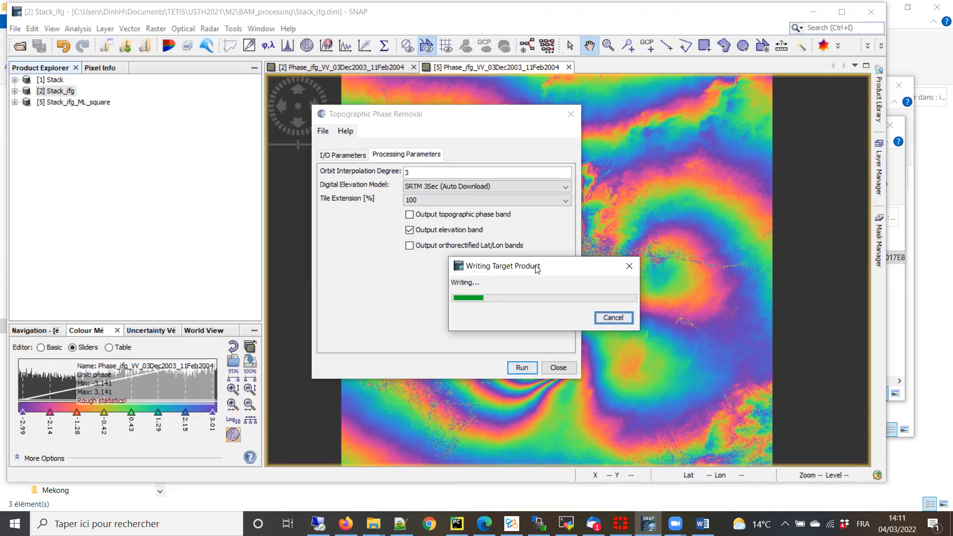
left_click_drag(534, 268, 551, 270)
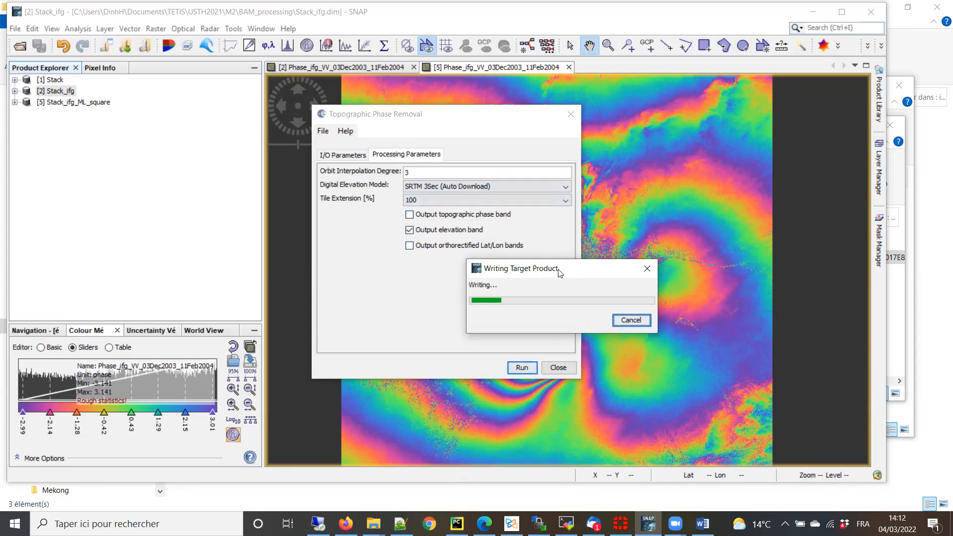
left_click_drag(558, 270, 562, 270)
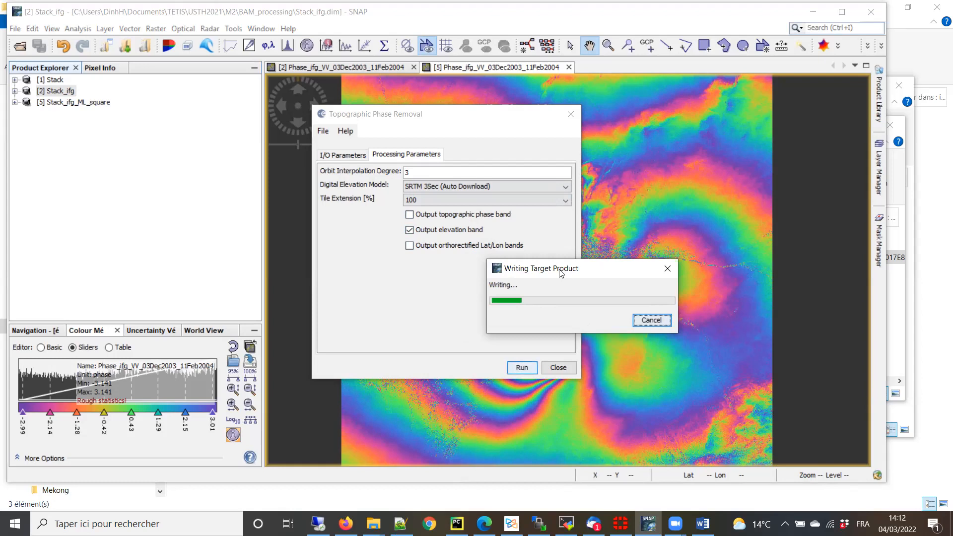
left_click_drag(561, 273, 497, 279)
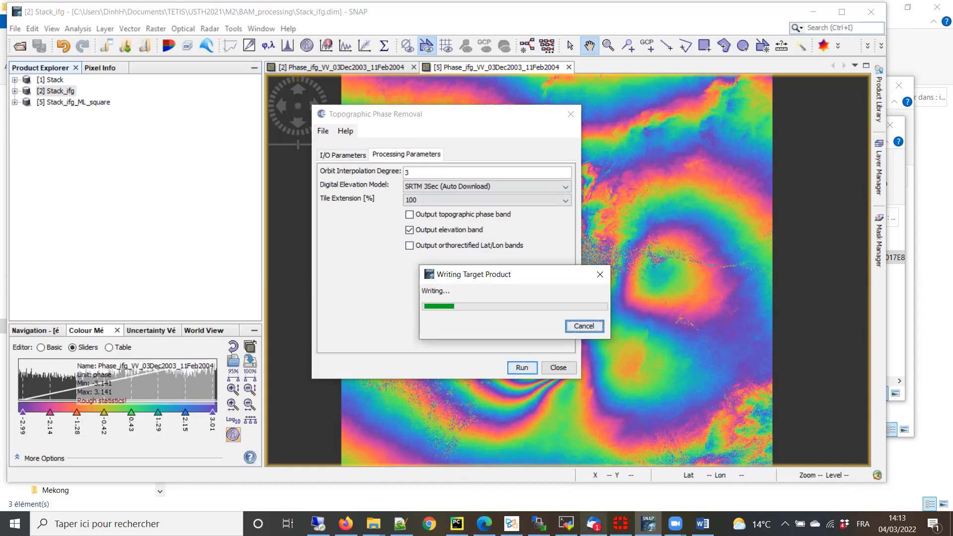
- Rerun the squeue -u listing in the MobaXterm terminal to check the progress of the submitted jobs, and minimize the terminal again
mouse_move(594, 524)
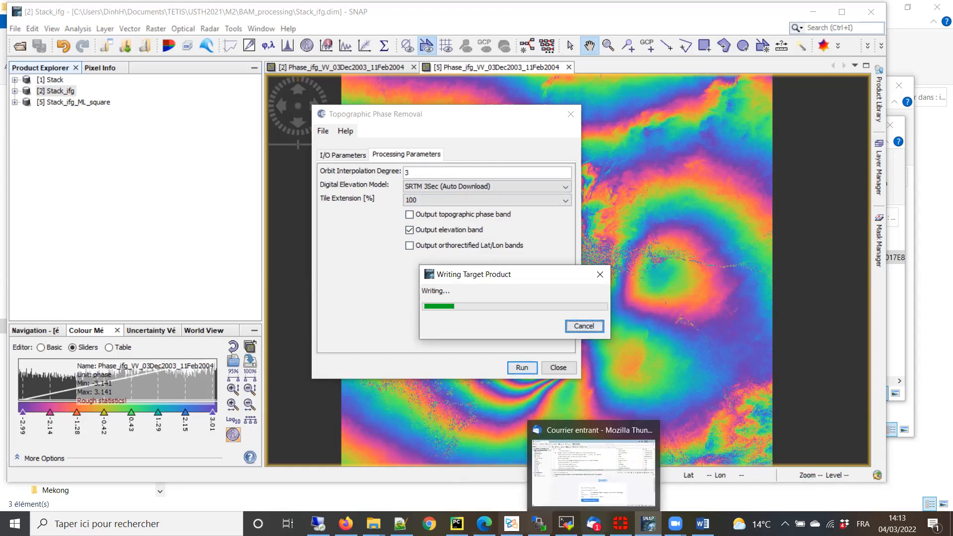
mouse_move(346, 524)
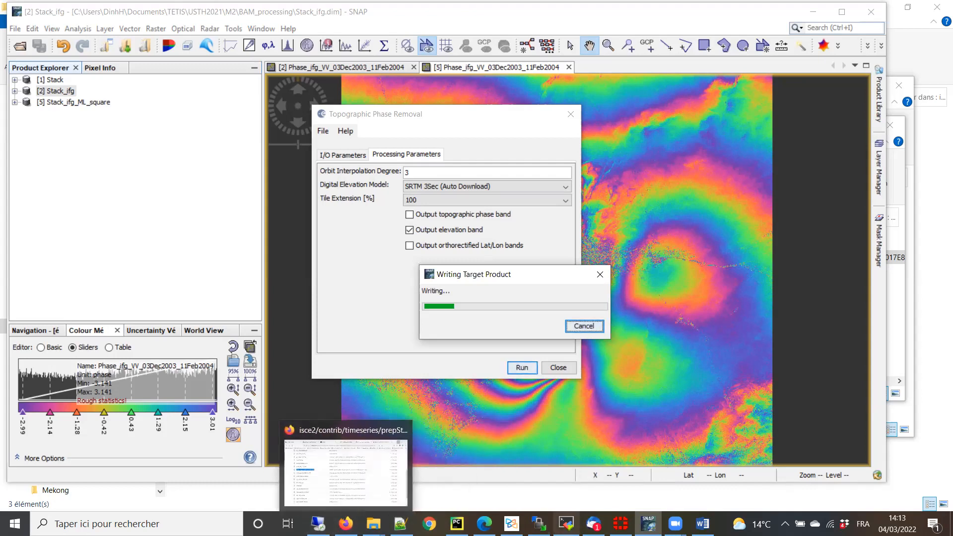
left_click(567, 524)
key("Up")
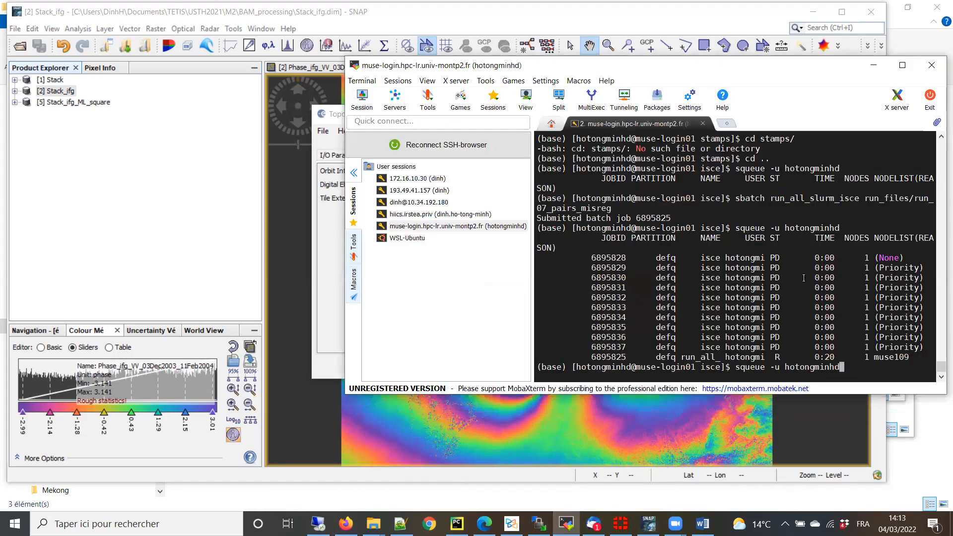
key("Return")
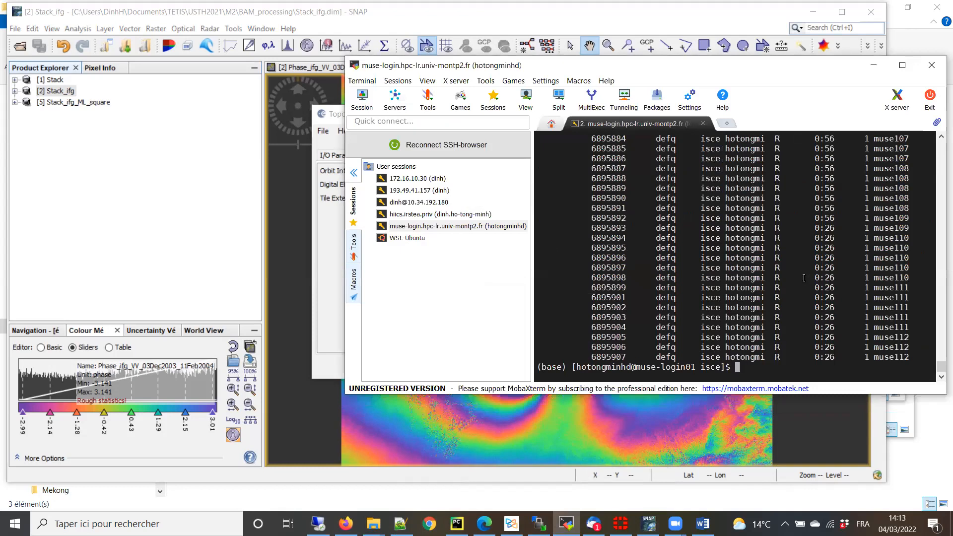
left_click(874, 65)
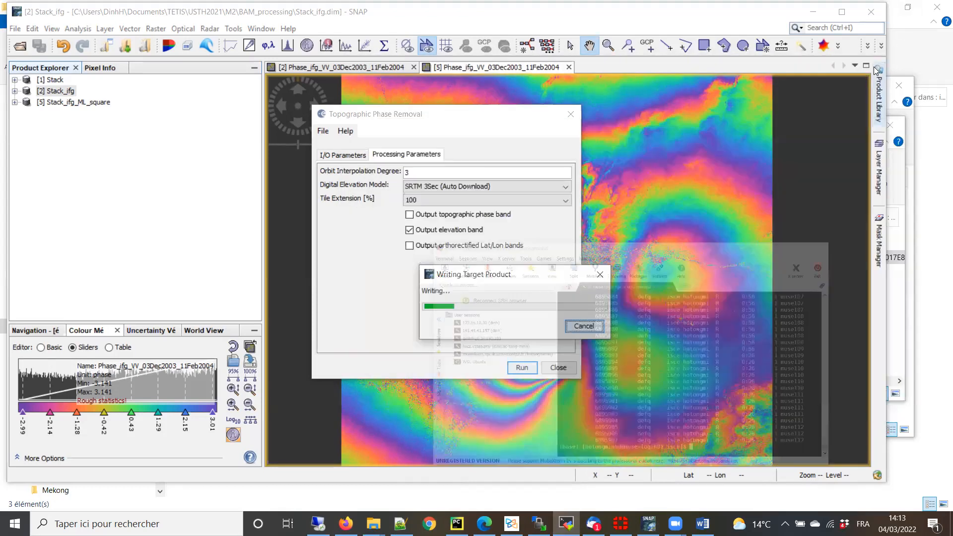
- Open SNAP's Product Library, view the available product types, and set the result list to sort by Mission
left_click(875, 75)
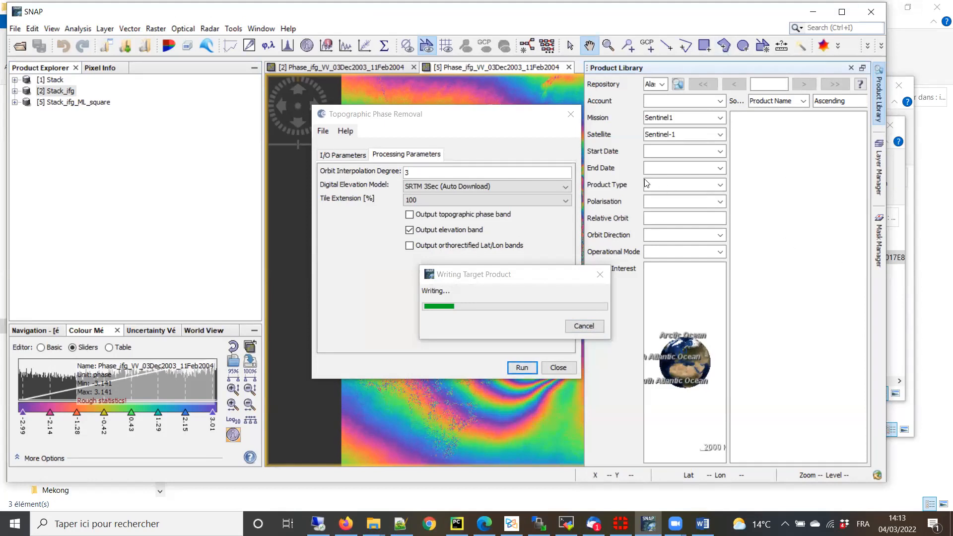
left_click(684, 186)
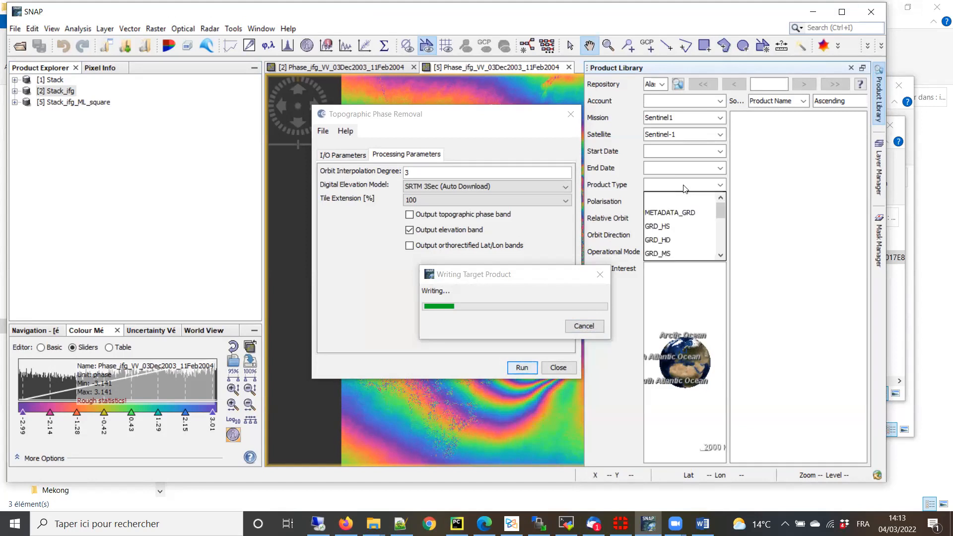
left_click(789, 201)
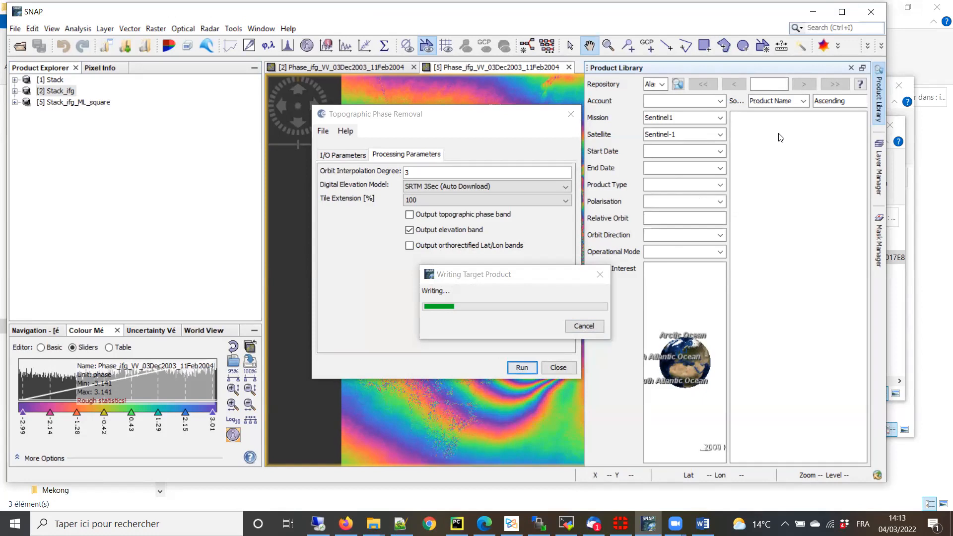
left_click(879, 95)
left_click(879, 95)
left_click(804, 102)
left_click(764, 129)
- View the repository choices, try twice to search the selected repository for Sentinel-1 products, and dismiss the credentials notices
left_click(661, 85)
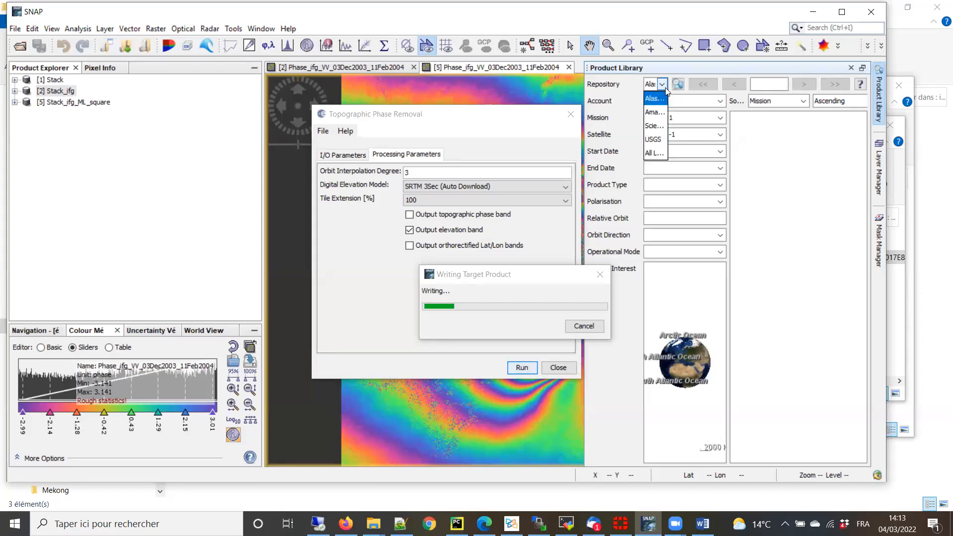
left_click(678, 87)
left_click(678, 87)
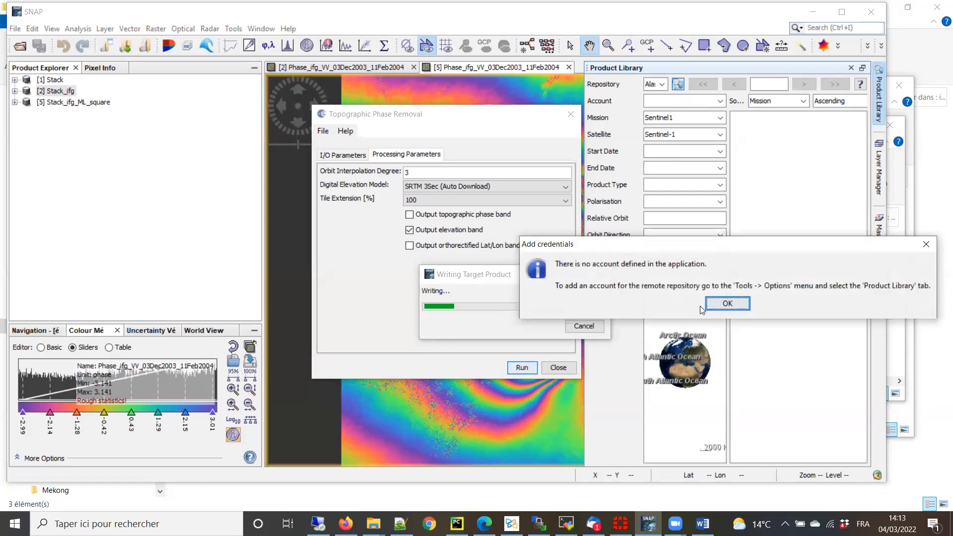
left_click(734, 305)
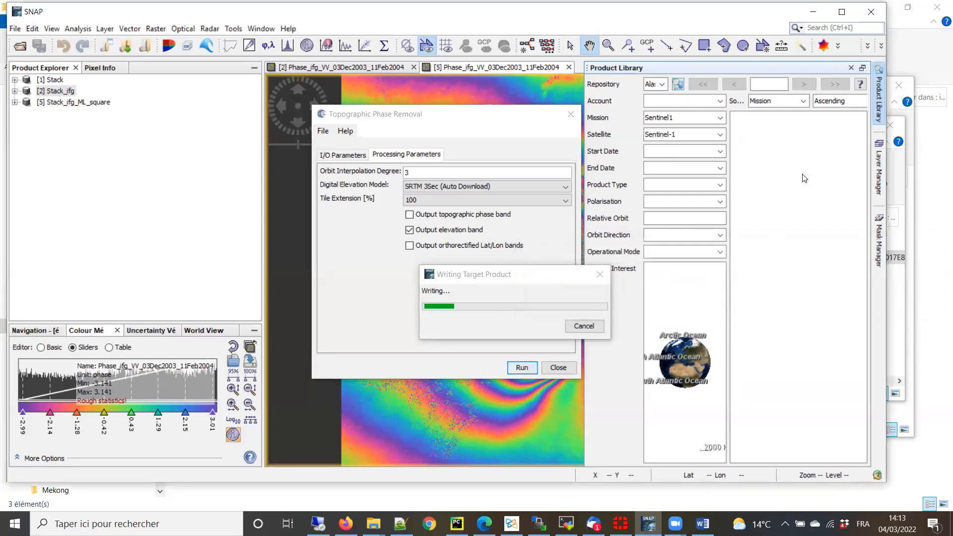
left_click(678, 85)
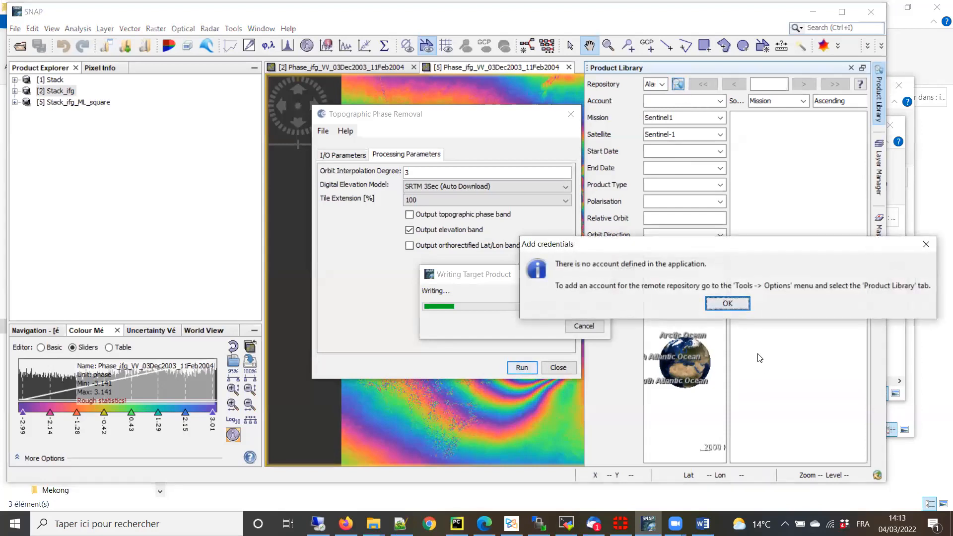
left_click(729, 303)
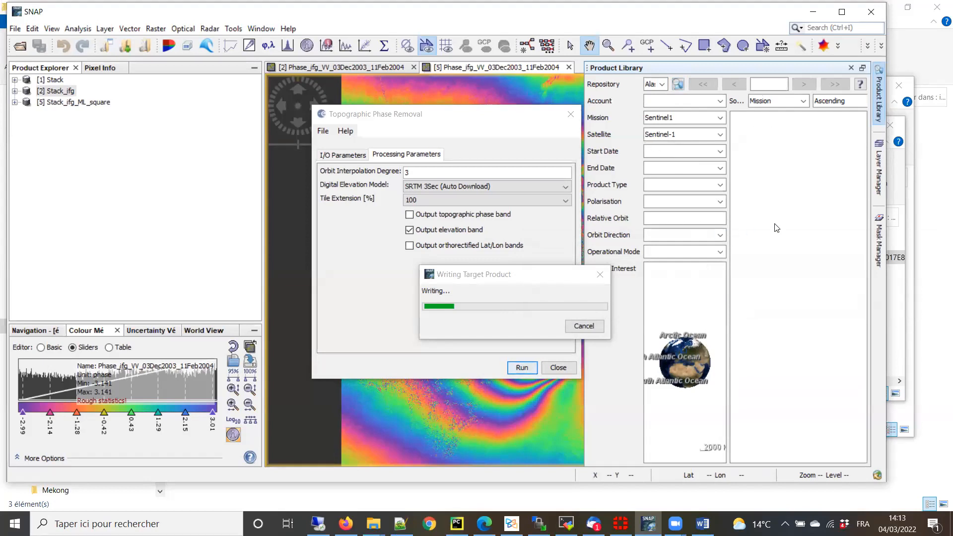
- Enlarge the Area of Interest globe in the Product Library around Italy and the Mediterranean
scroll(684, 355, "up", 3)
scroll(689, 368, "up", 5)
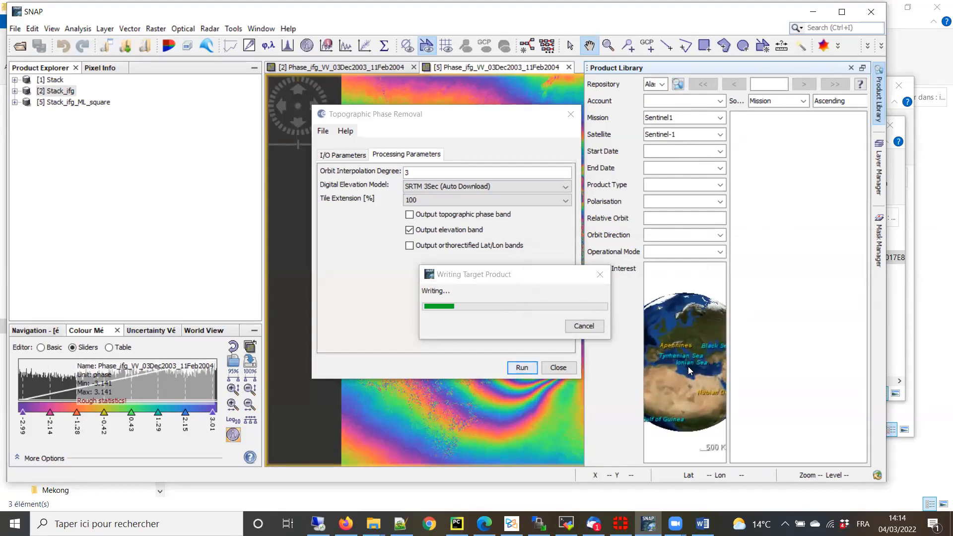
scroll(689, 368, "up", 3)
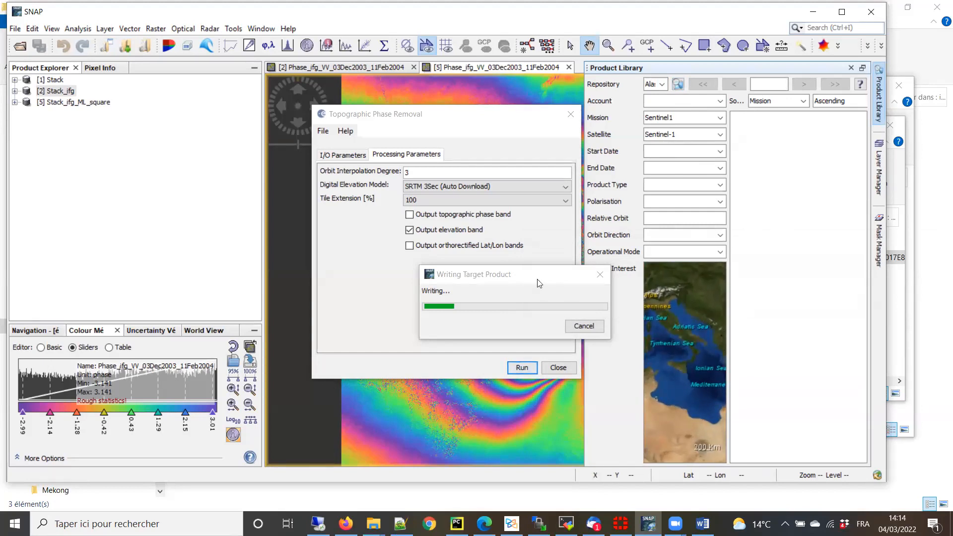
left_click(477, 279)
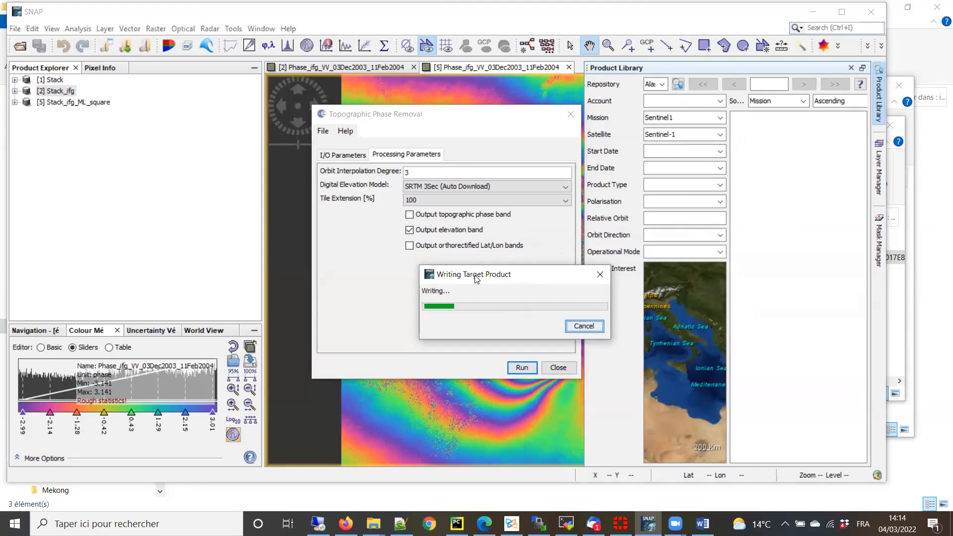
left_click_drag(477, 279, 436, 282)
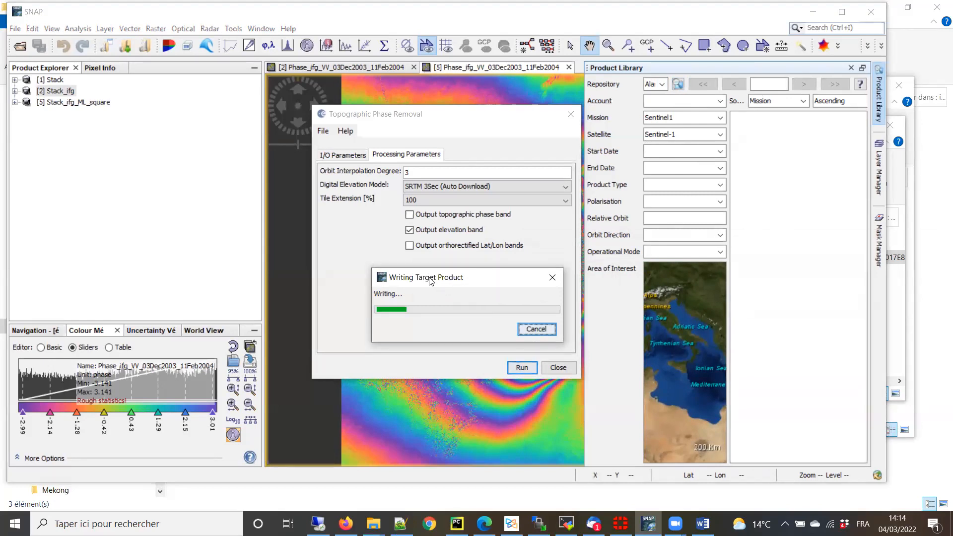
left_click_drag(435, 279, 430, 281)
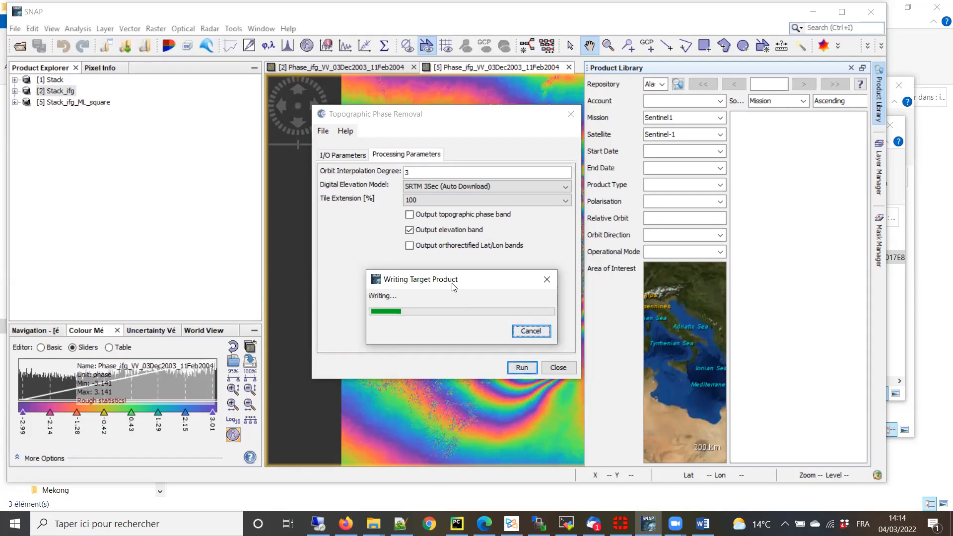
left_click_drag(448, 277, 447, 272)
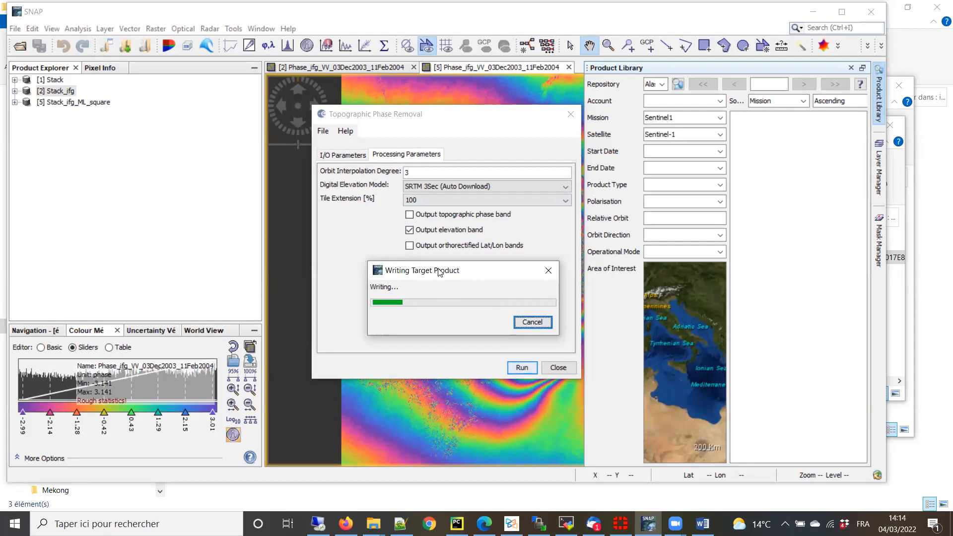
left_click_drag(436, 272, 433, 273)
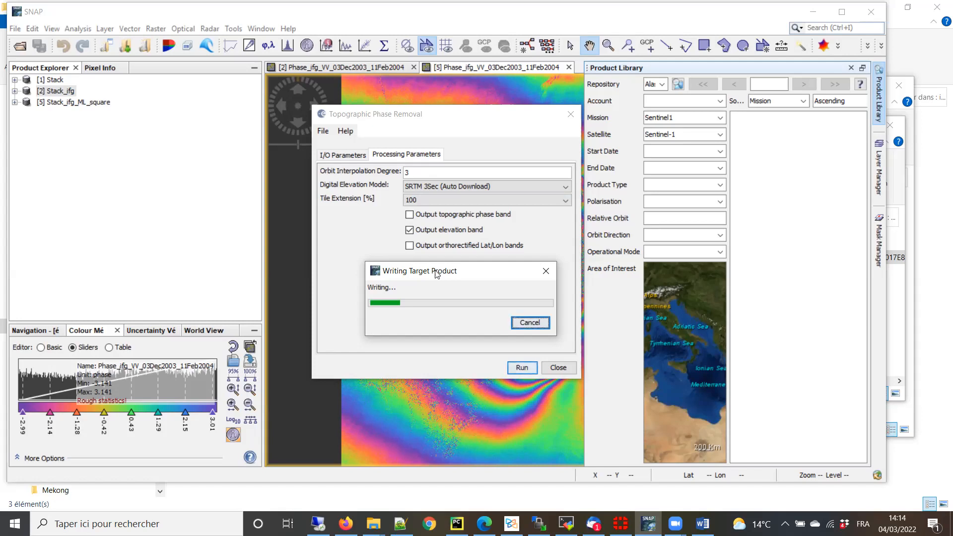
left_click_drag(443, 273, 475, 271)
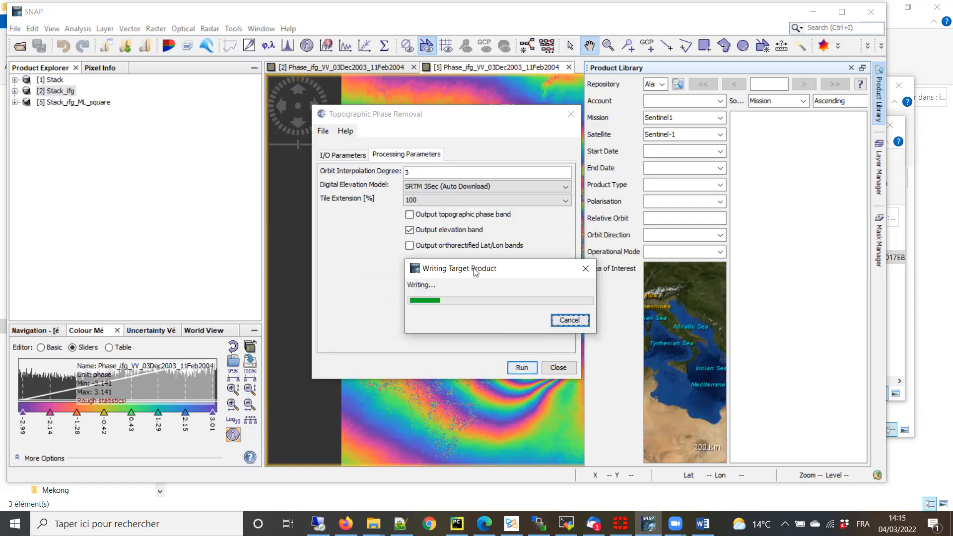
mouse_move(481, 275)
left_mouse_down()
mouse_move(469, 285)
mouse_move(463, 275)
left_mouse_up()
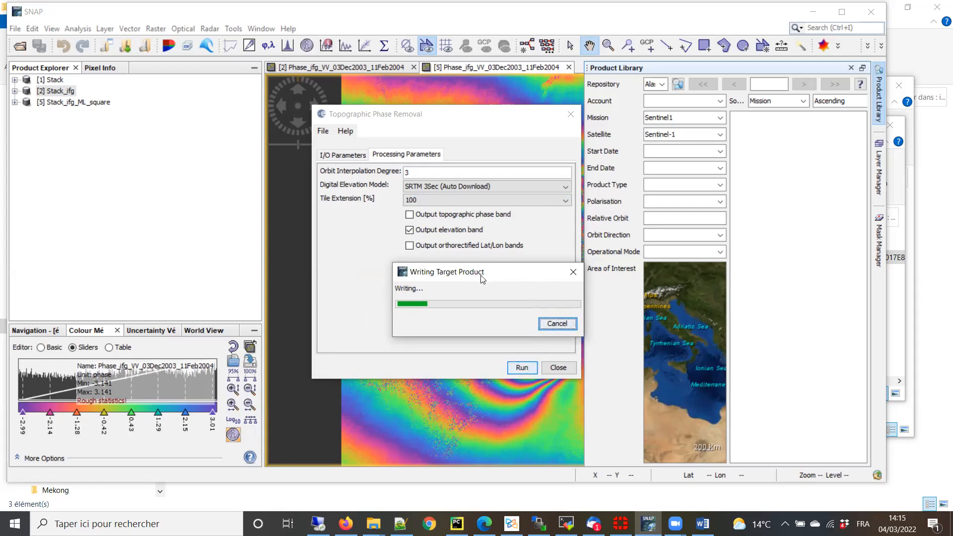
left_click_drag(481, 278, 497, 281)
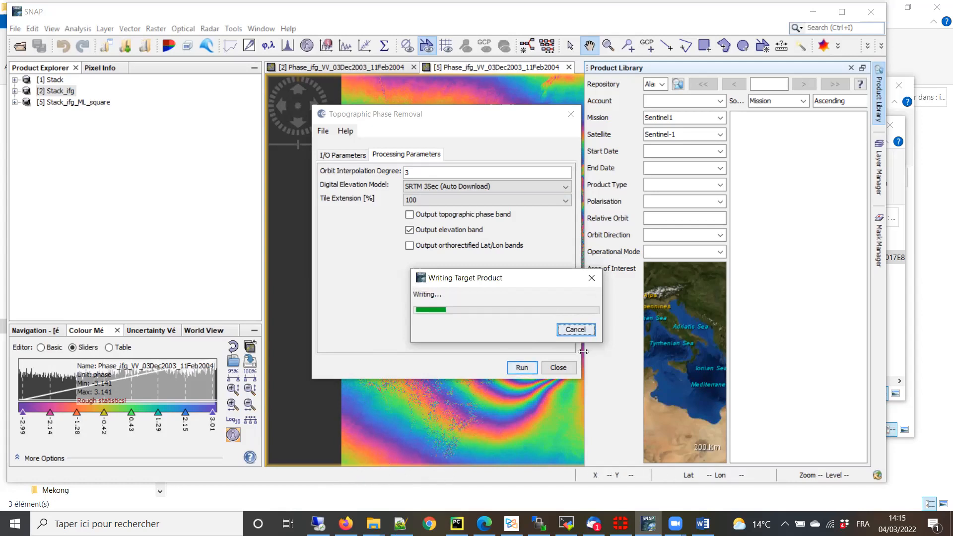
- Cancel writing the target product of the Topographic Phase Removal run
left_click(577, 330)
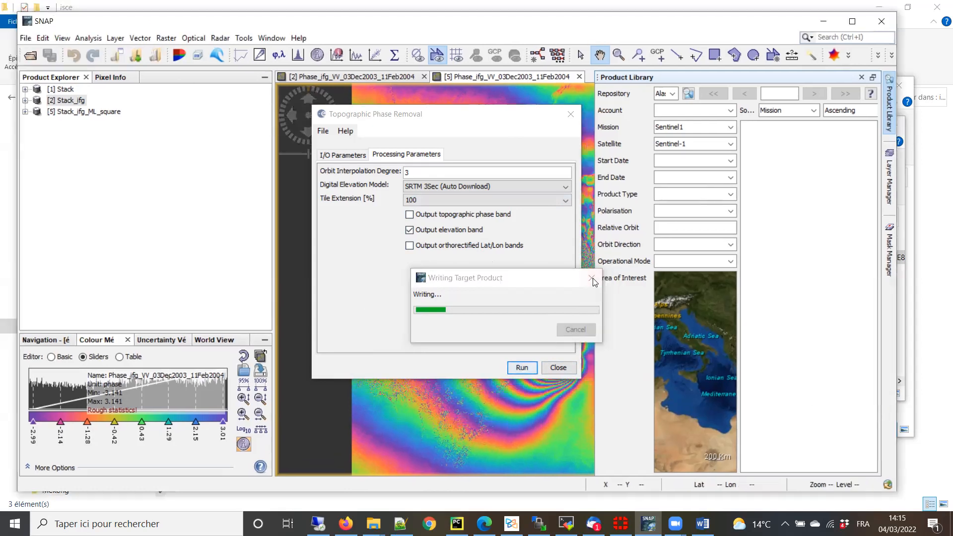
- Close the Topographic Phase Removal tool and force the snap64 process to end in Task Manager
left_click(593, 279)
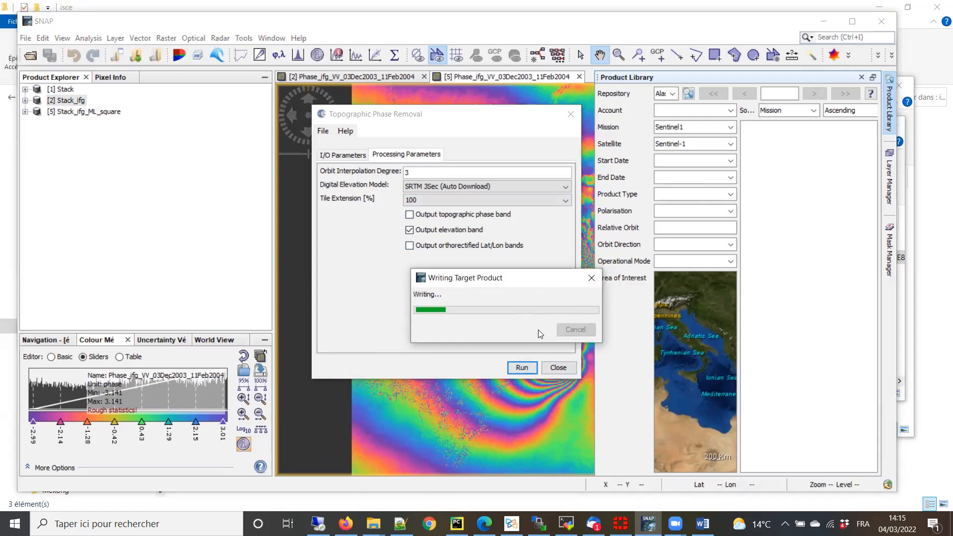
left_click(559, 368)
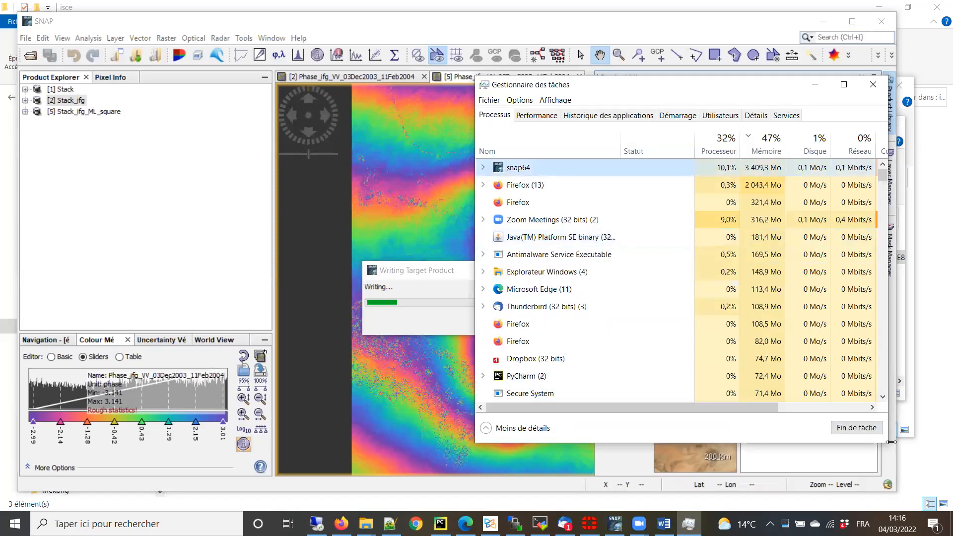
left_click(857, 427)
left_click(502, 311)
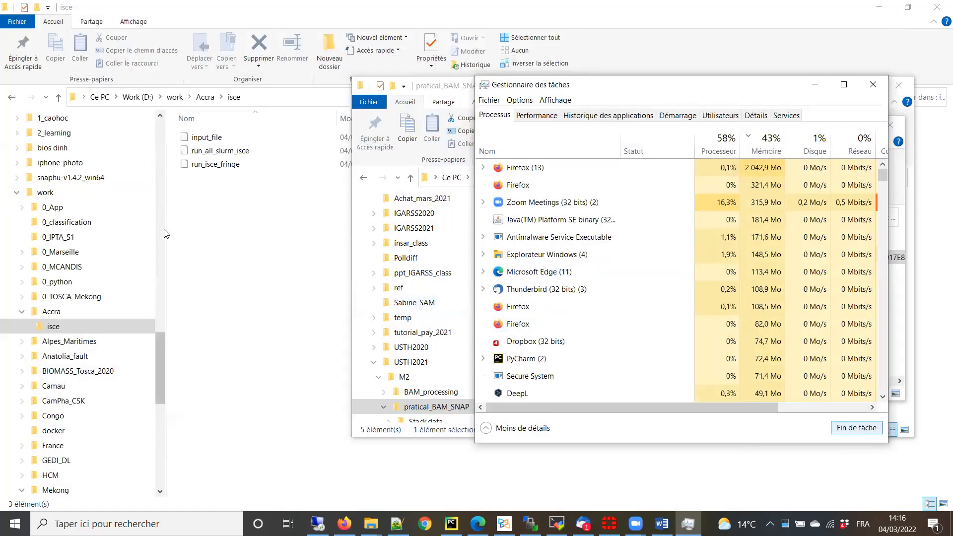
- Search Windows for "sna" and launch SNAP Desktop again
left_click(285, 312)
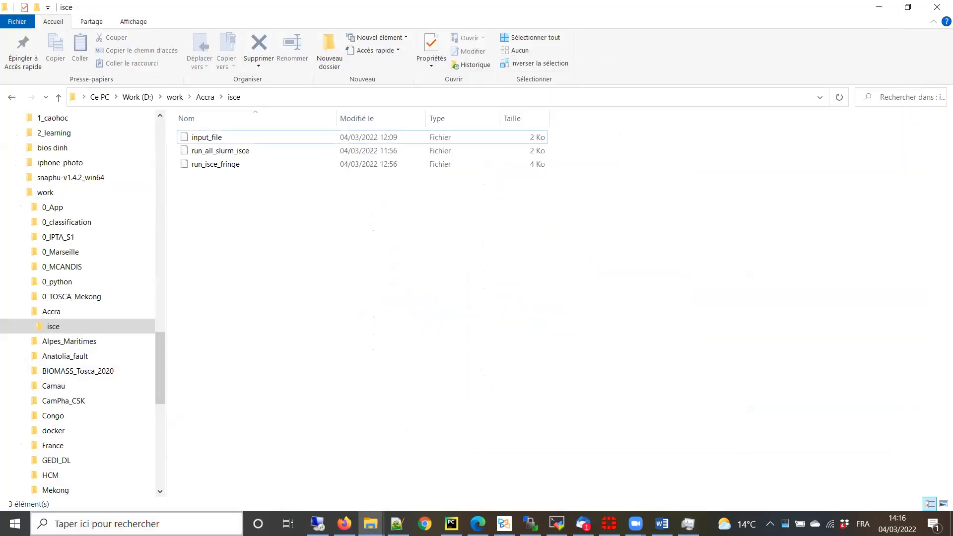
key("super+s")
type("sna")
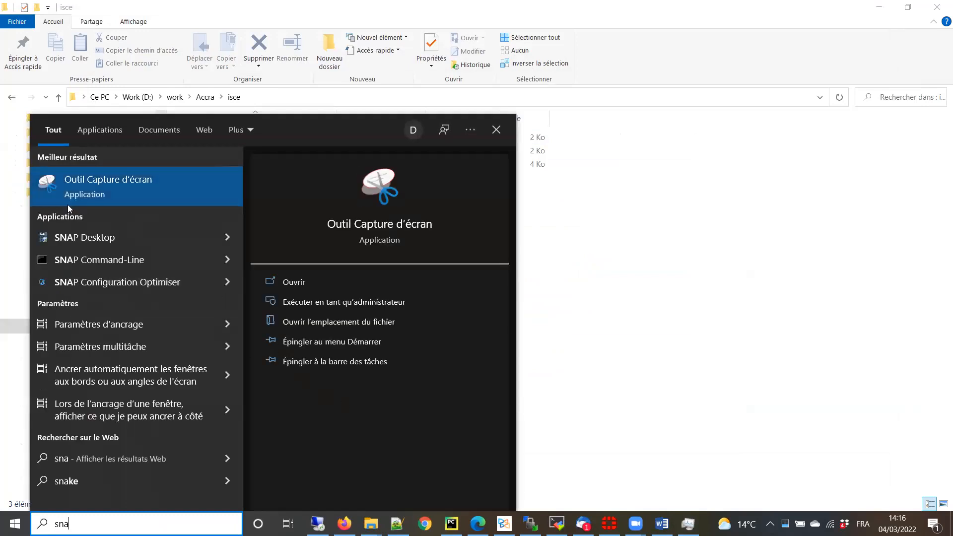
left_click(85, 239)
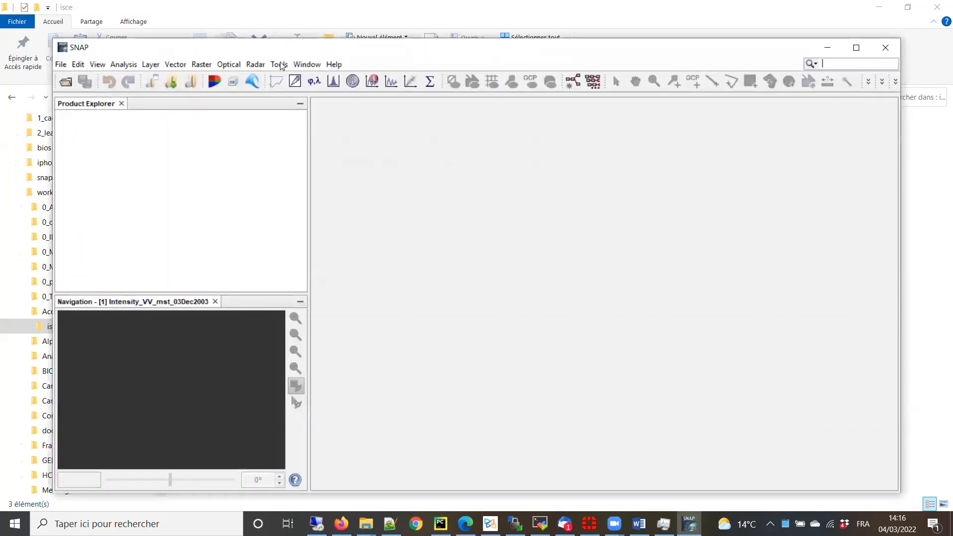
left_click(281, 65)
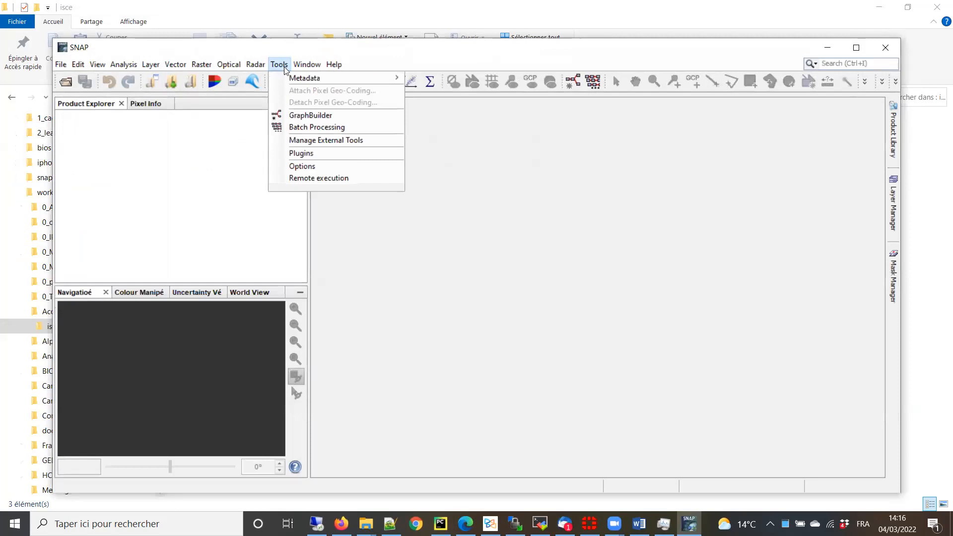
left_click(309, 167)
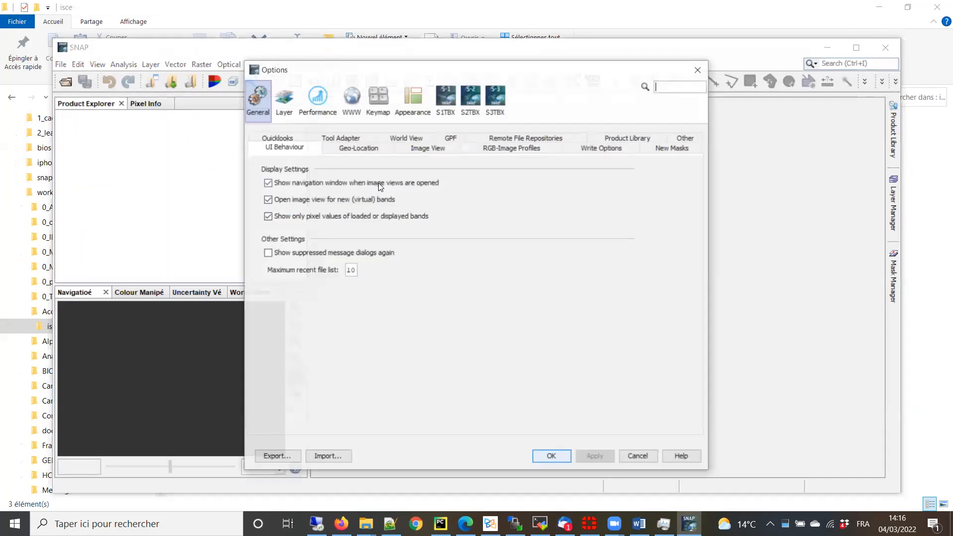
left_click(699, 69)
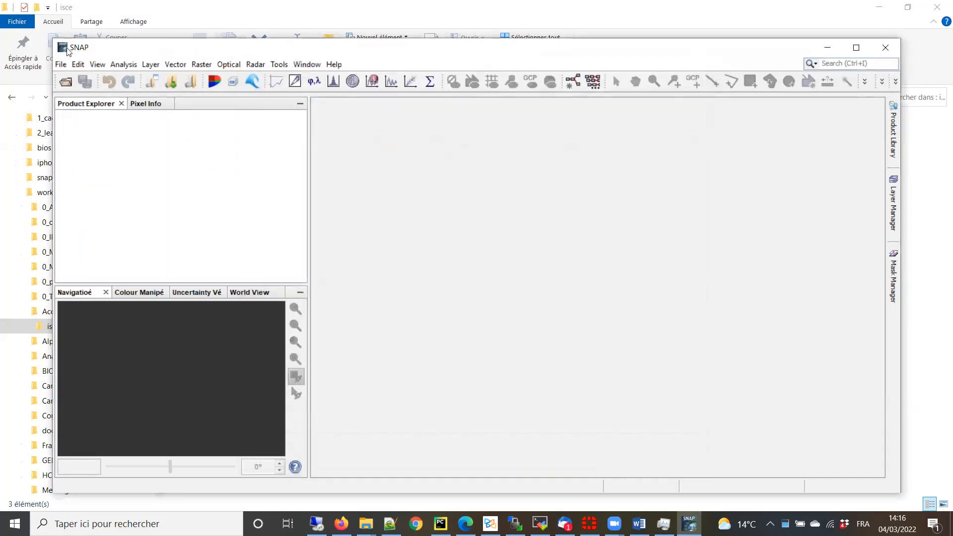
- Check SNAP for updates and look through the Plugin Installer's list of plugin updates
left_click(291, 65)
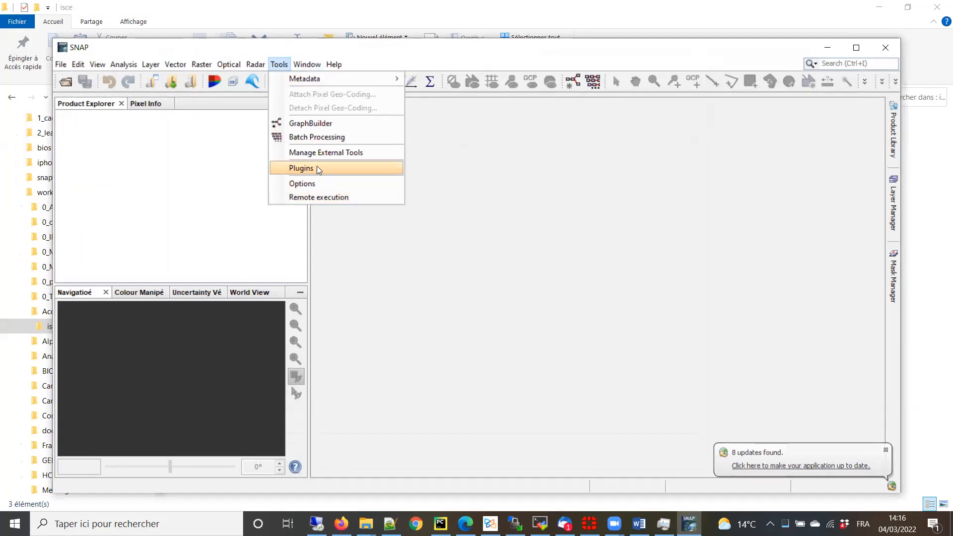
mouse_move(301, 62)
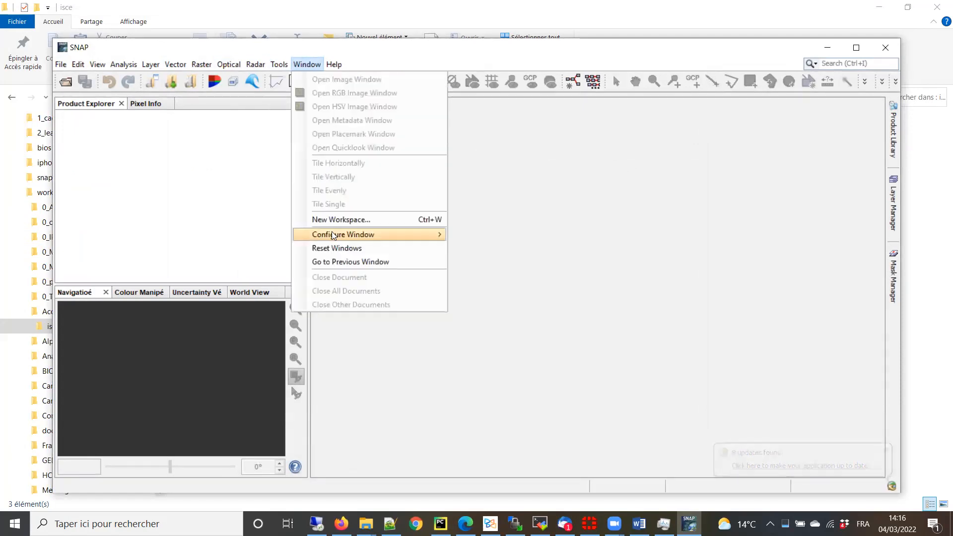
mouse_move(343, 66)
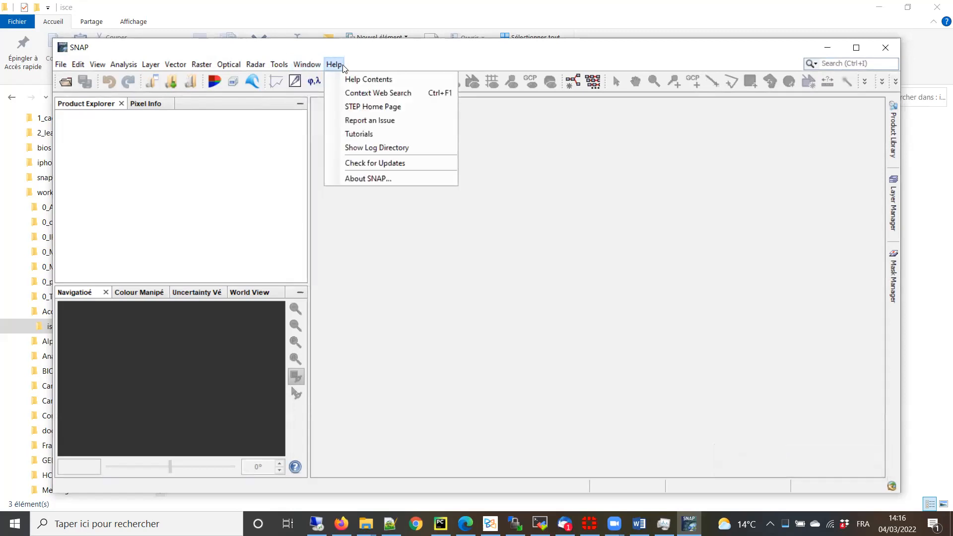
left_click(379, 164)
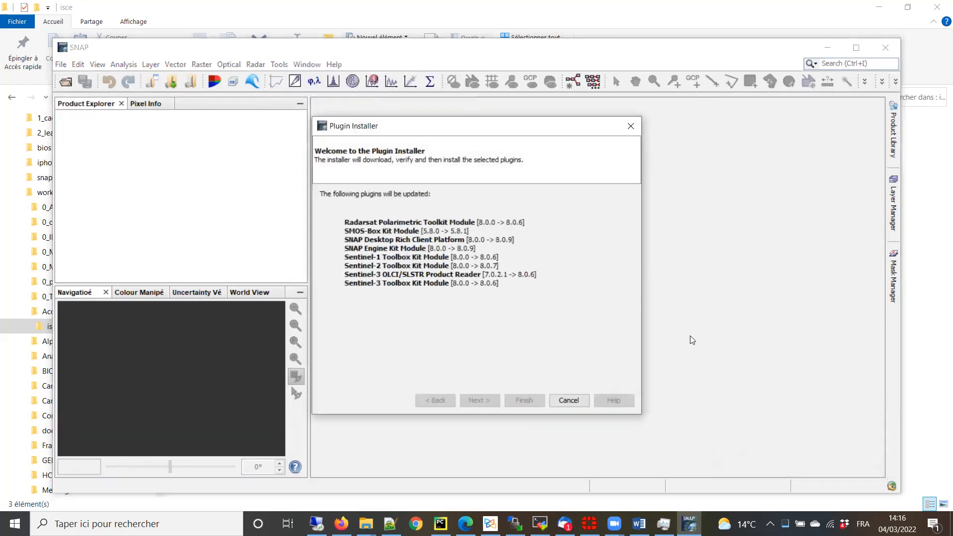
scroll(512, 289, "down", 2)
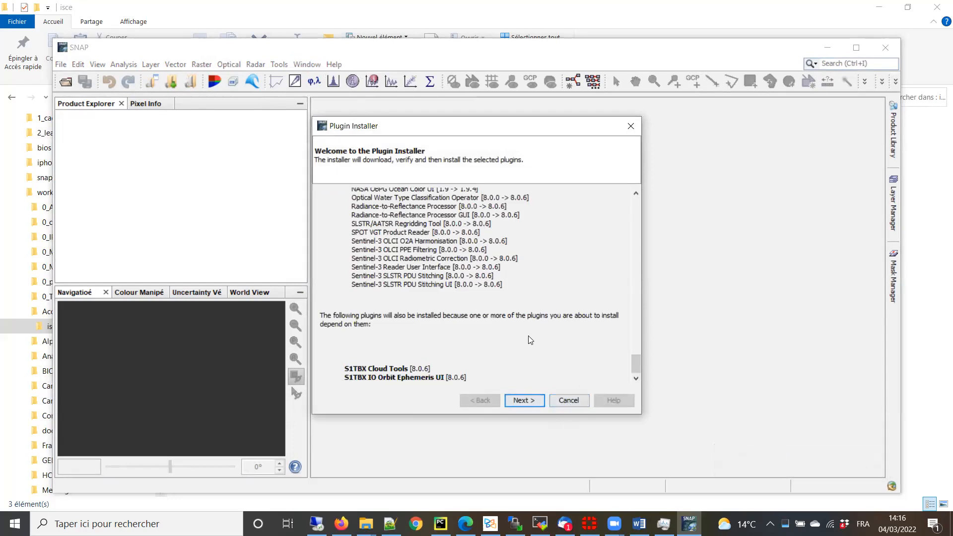
scroll(531, 335, "up", 1)
scroll(531, 336, "up", 1)
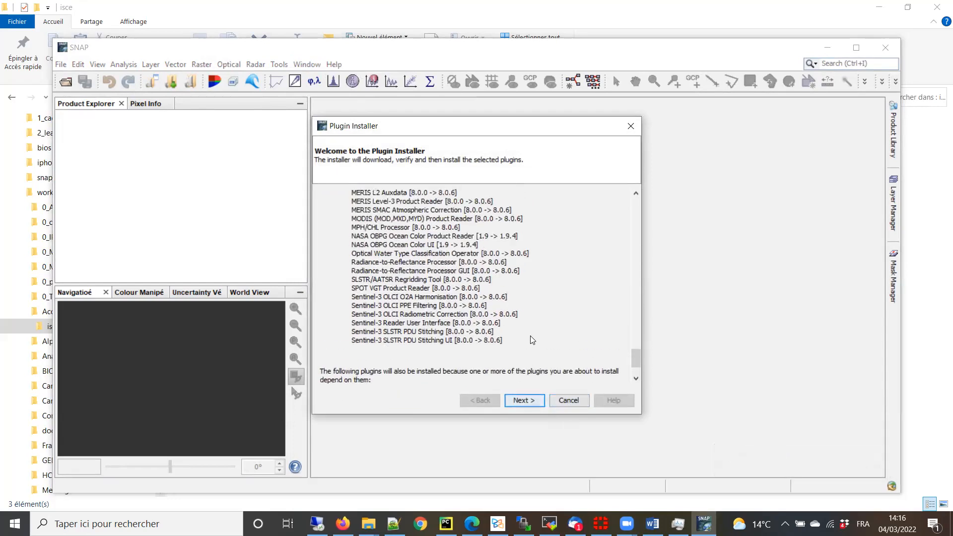
scroll(530, 336, "up", 10)
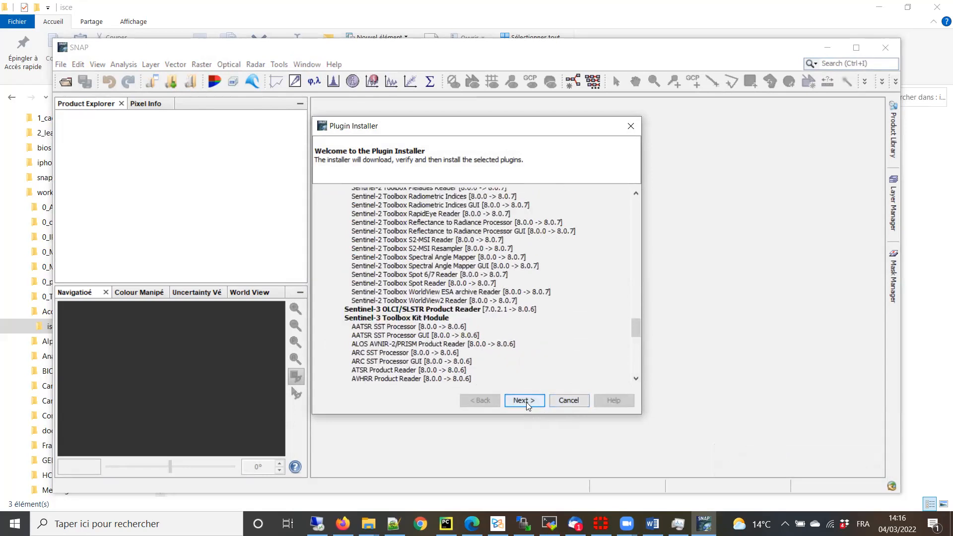
- Accept all of the plugin license agreements and start the SNAP plugin update
left_click(525, 402)
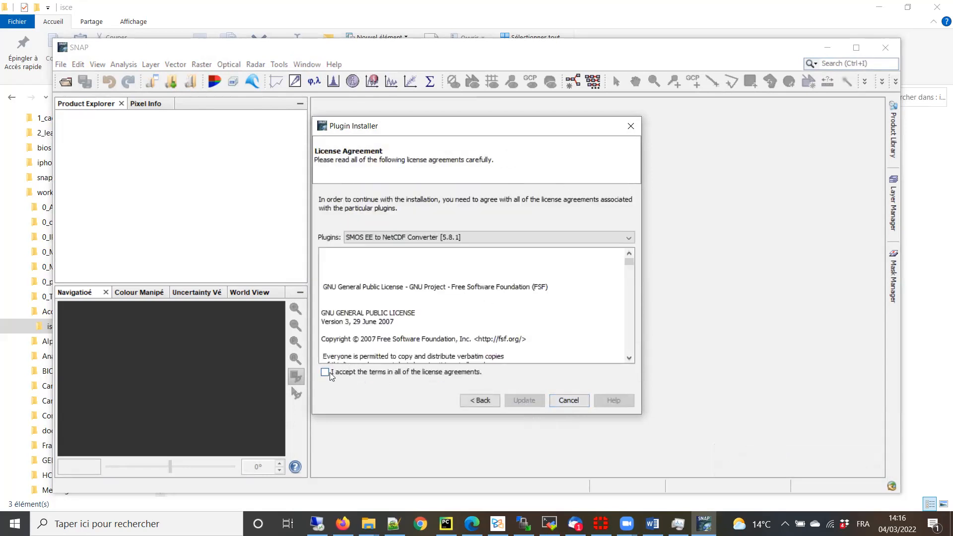
left_click(459, 239)
left_click(459, 239)
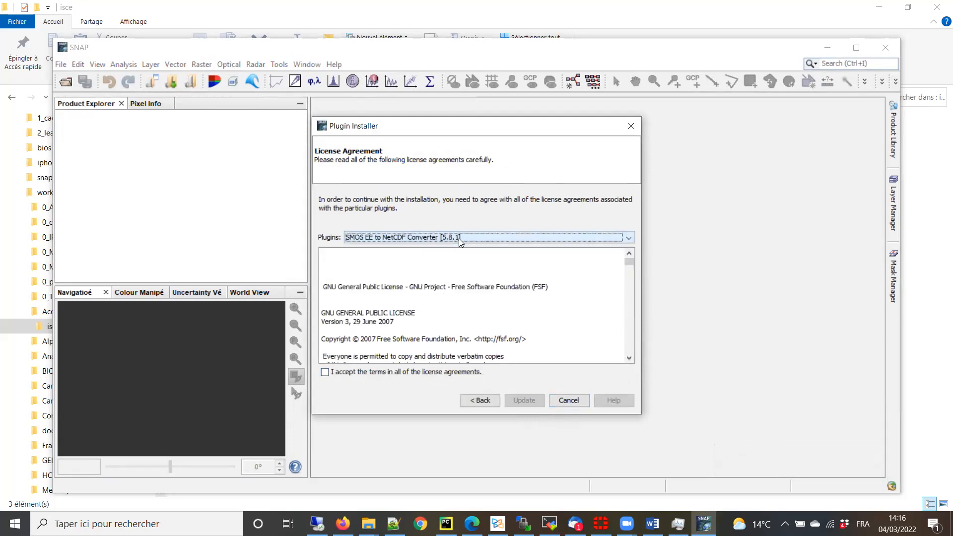
left_click(333, 373)
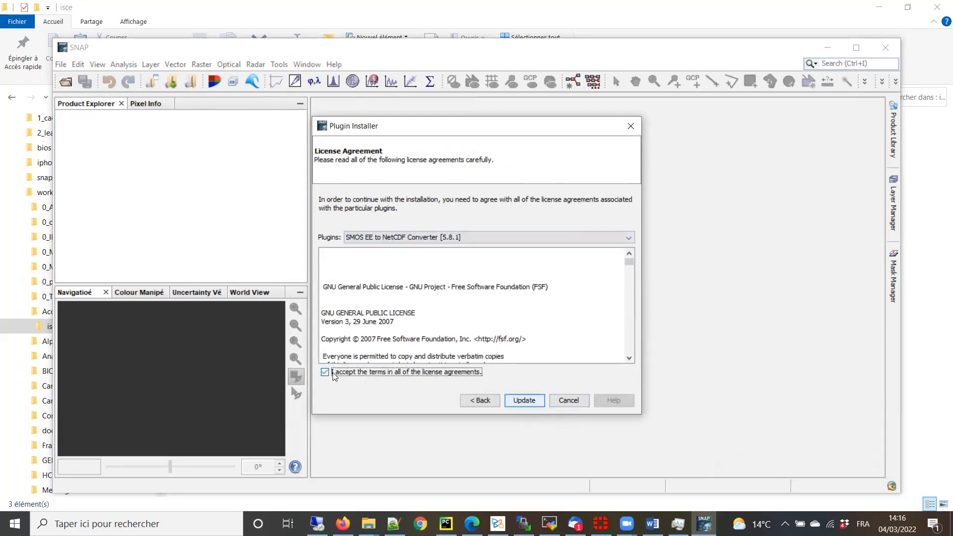
left_click(517, 400)
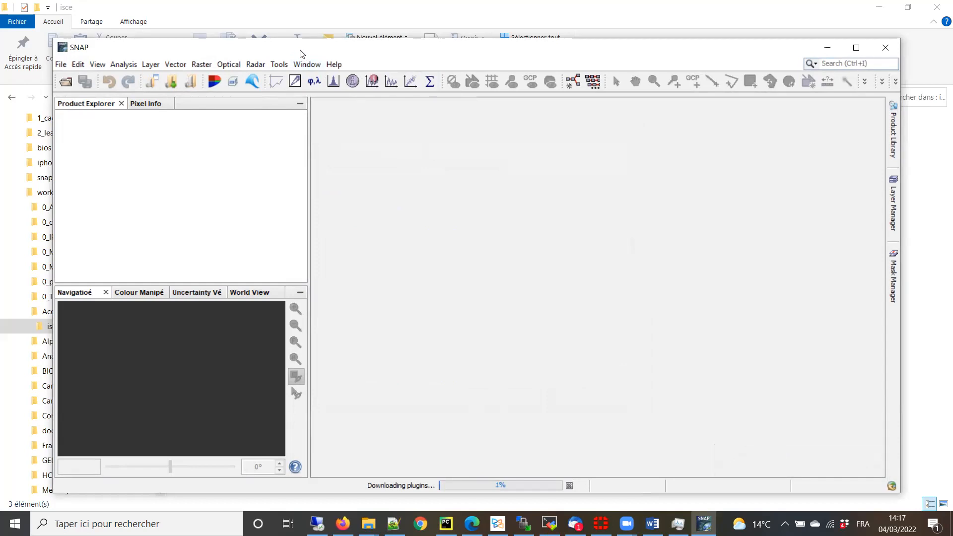
left_click_drag(289, 47, 272, 38)
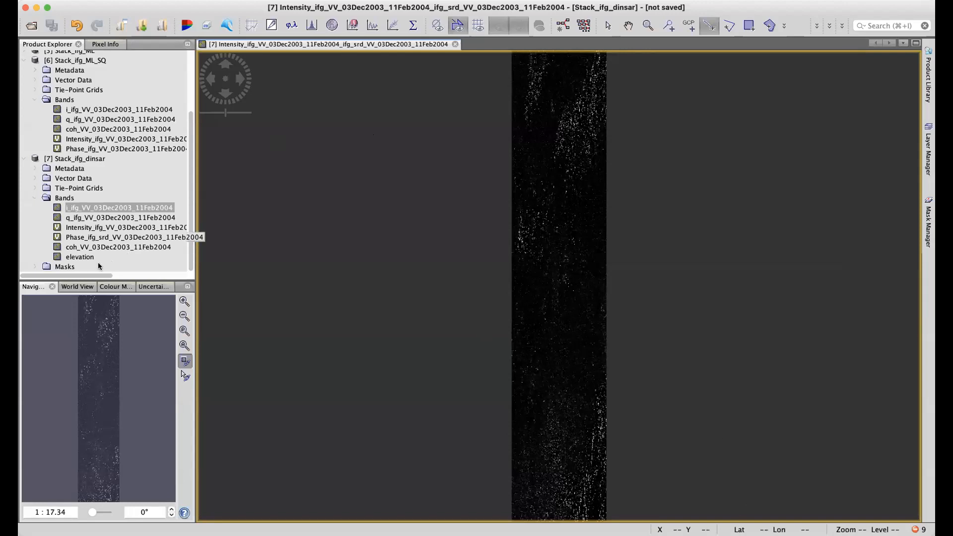
- Display the Phase_ifg_srd_VV_03Dec2003_11Feb2004 band of Stack_ifg_dinsar and try to select the stray line drawn across its upper part
double_click(78, 238)
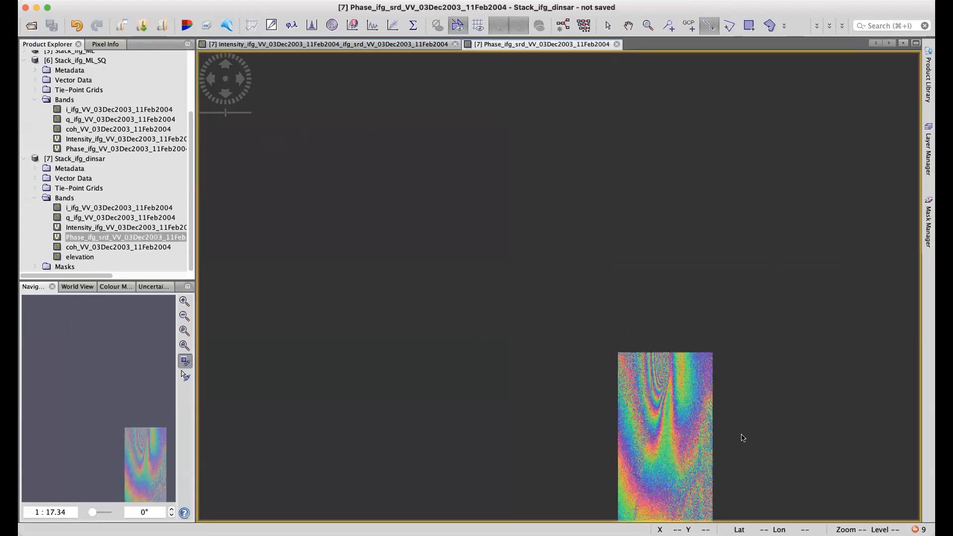
left_click_drag(668, 405, 584, 357)
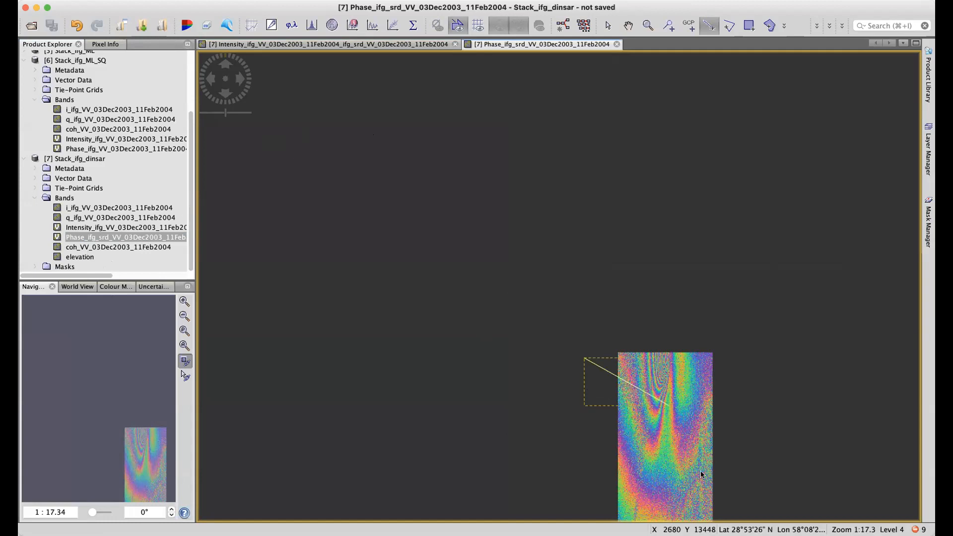
left_click(608, 25)
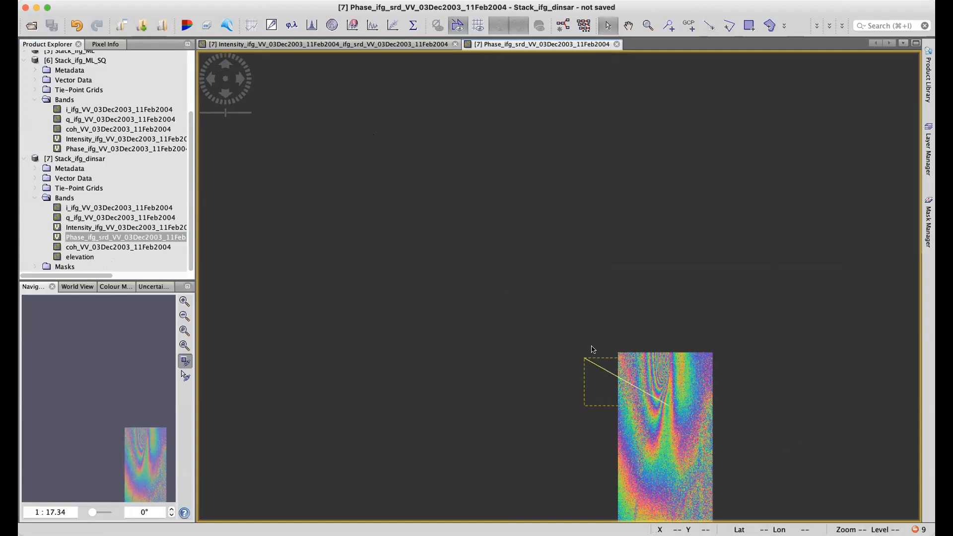
left_click_drag(551, 336, 703, 437)
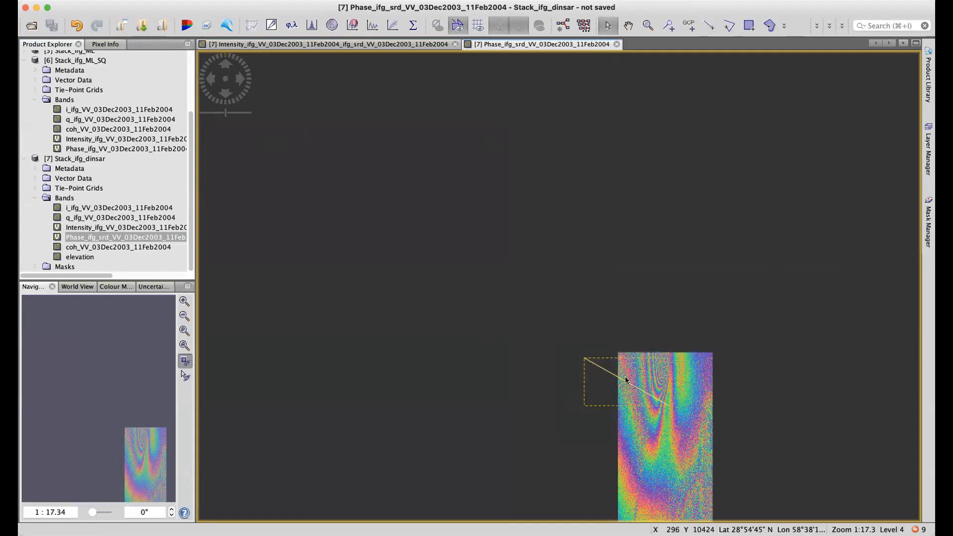
right_click(625, 381)
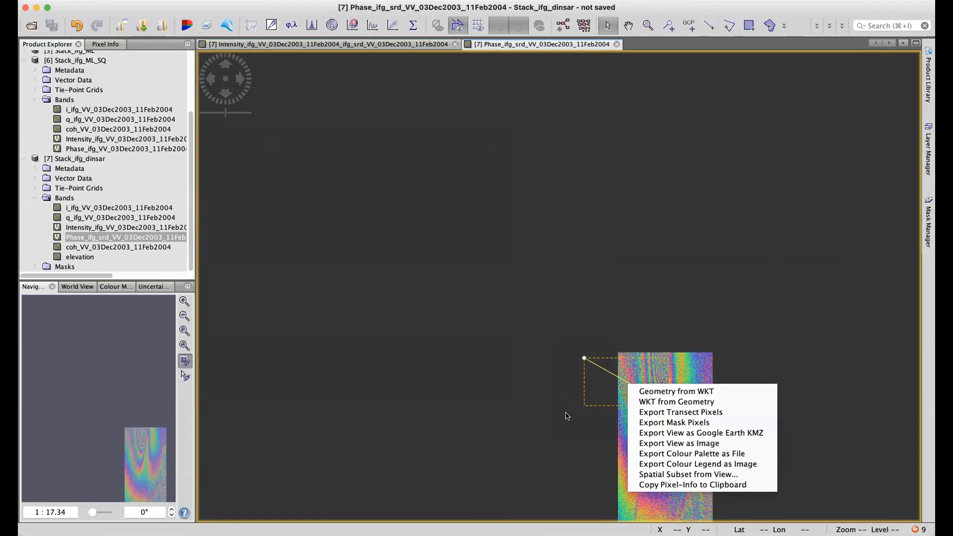
left_click(555, 454)
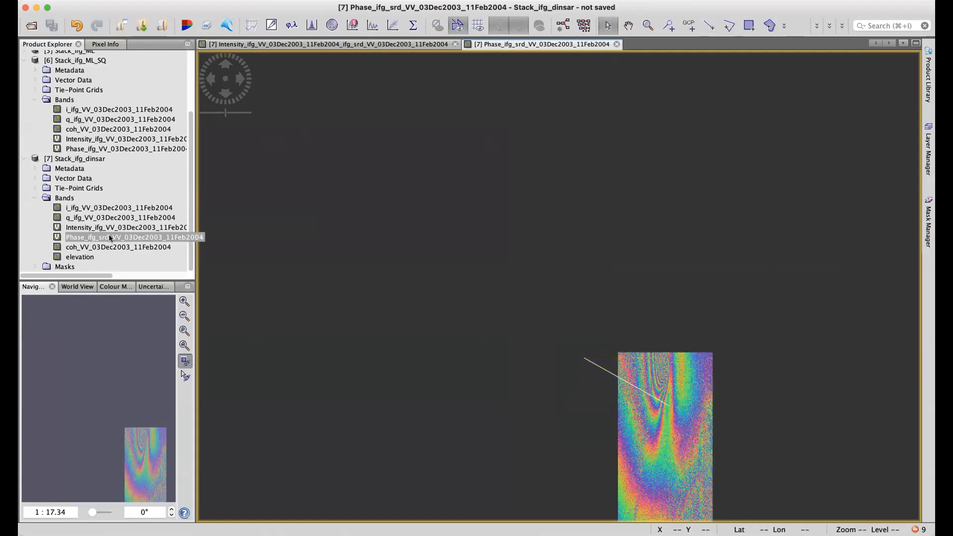
- Close the phase and intensity views of Stack_ifg_dinsar, and reopen the Phase_ifg_srd band briefly before closing it again
left_click(616, 44)
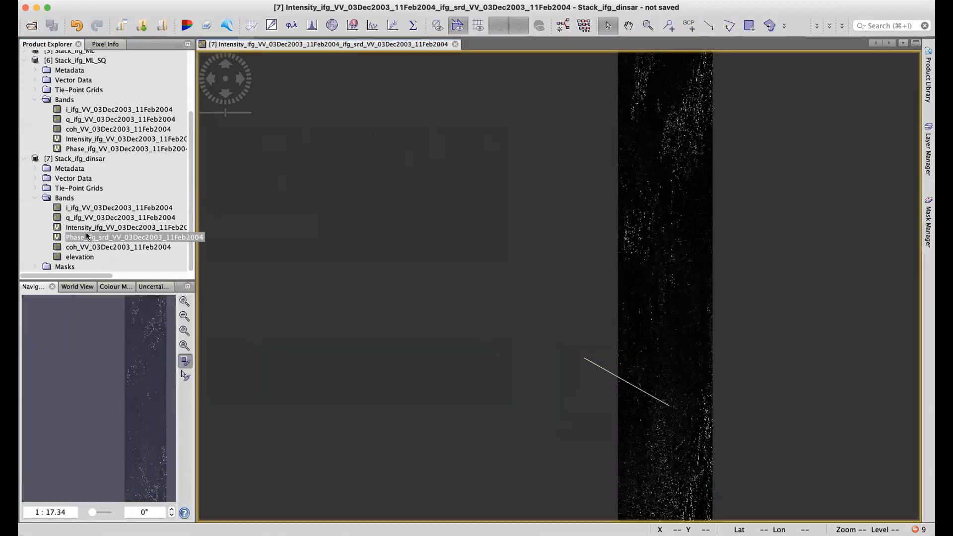
left_click(455, 44)
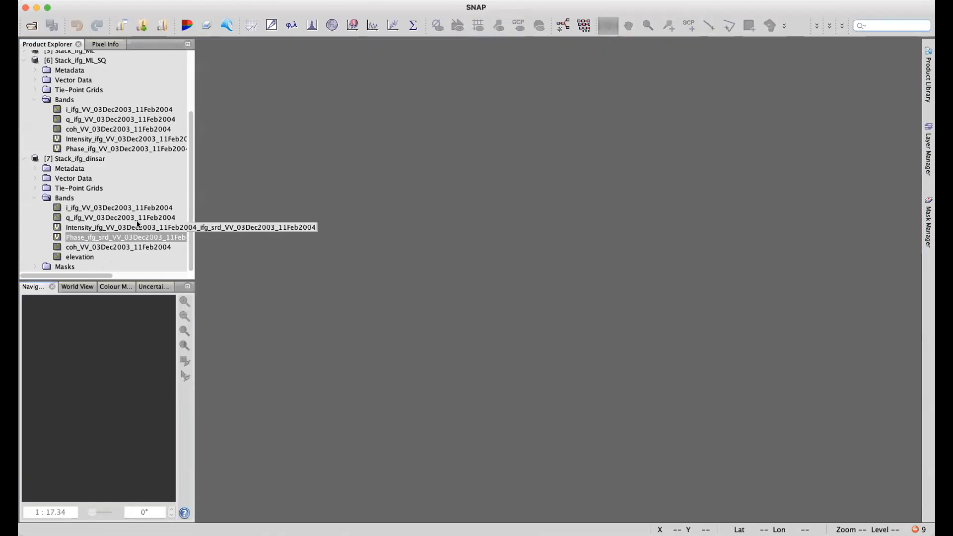
double_click(102, 237)
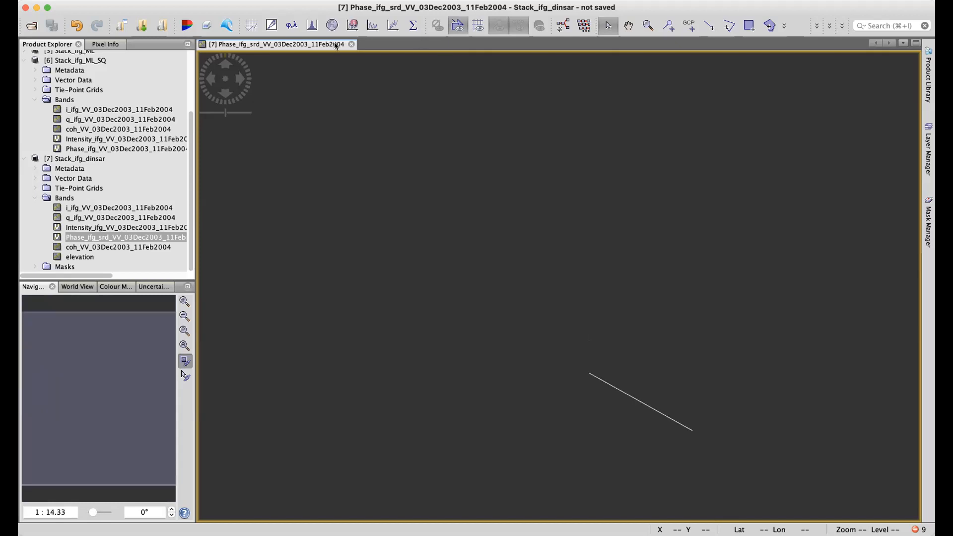
left_click(351, 45)
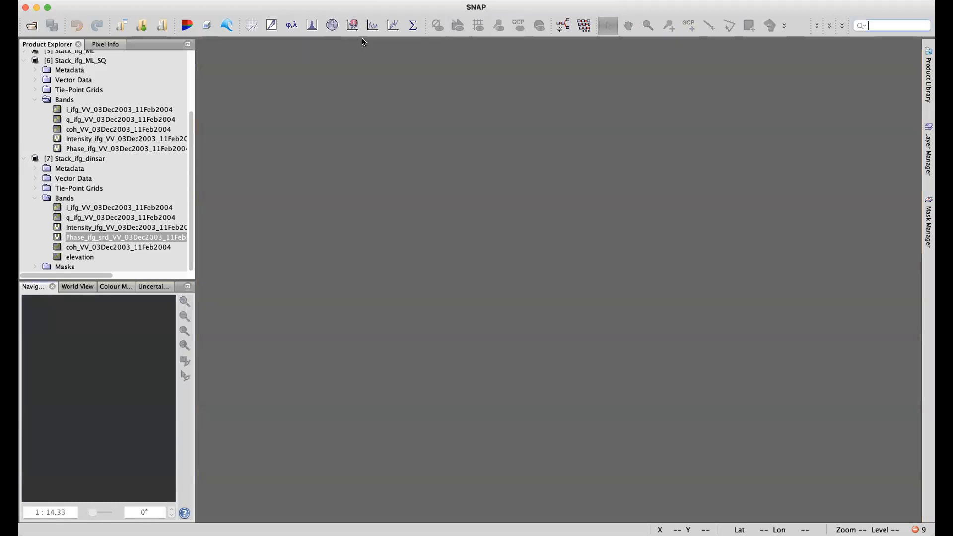
- View the Intensity band of Stack_ifg_dinsar again and close its view
double_click(109, 230)
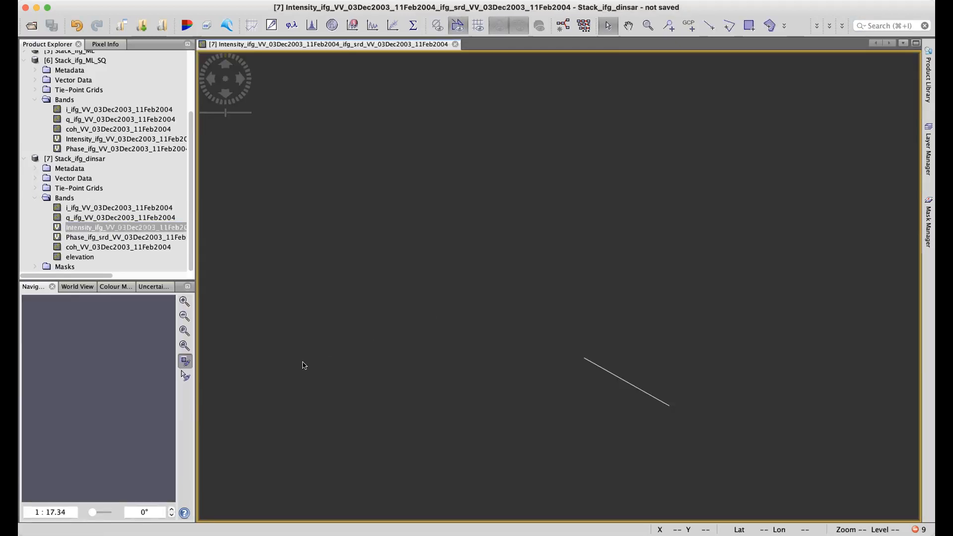
left_click(600, 369)
left_click(455, 46)
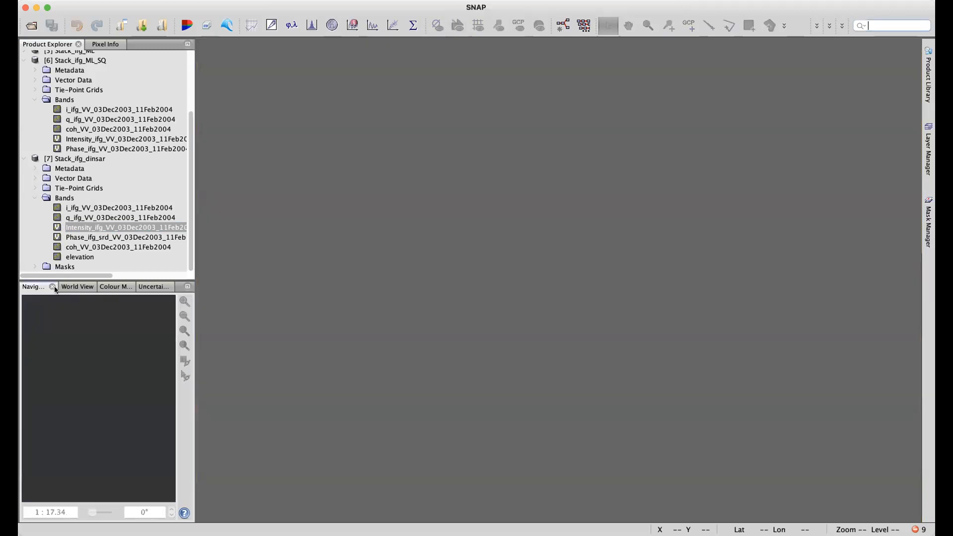
- Open the elevation band of the Stack_ifg_dinsar product in an image view
double_click(89, 257)
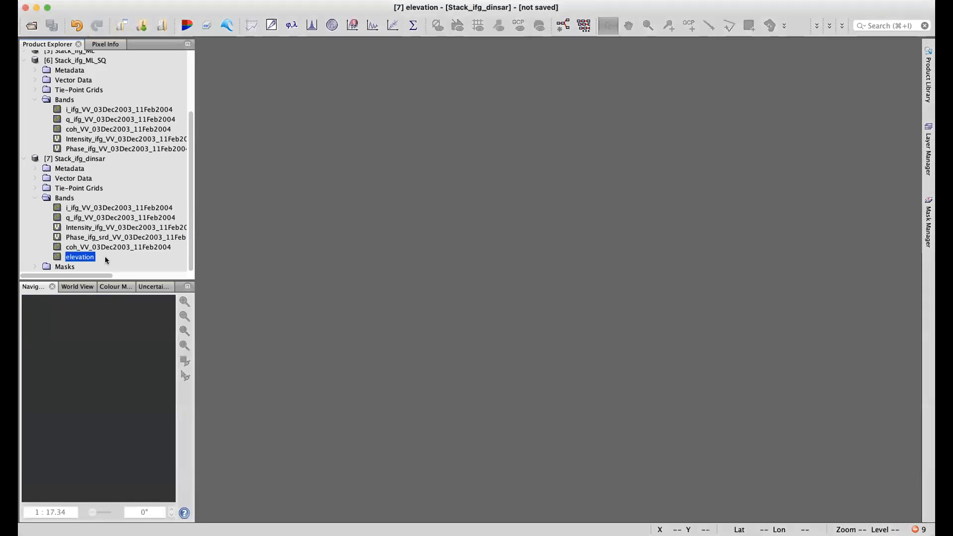
double_click(82, 258)
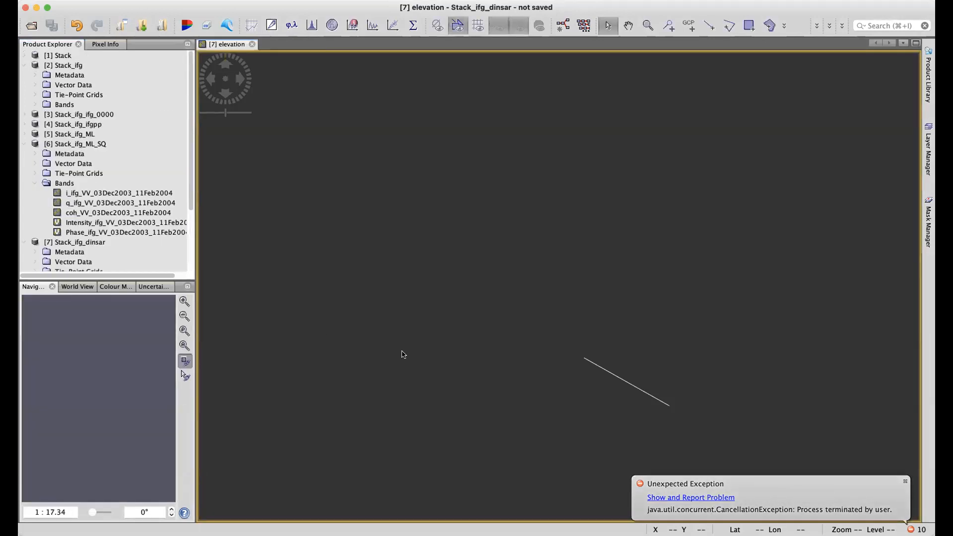
- Dismiss the unexpected exception notification
left_click(905, 480)
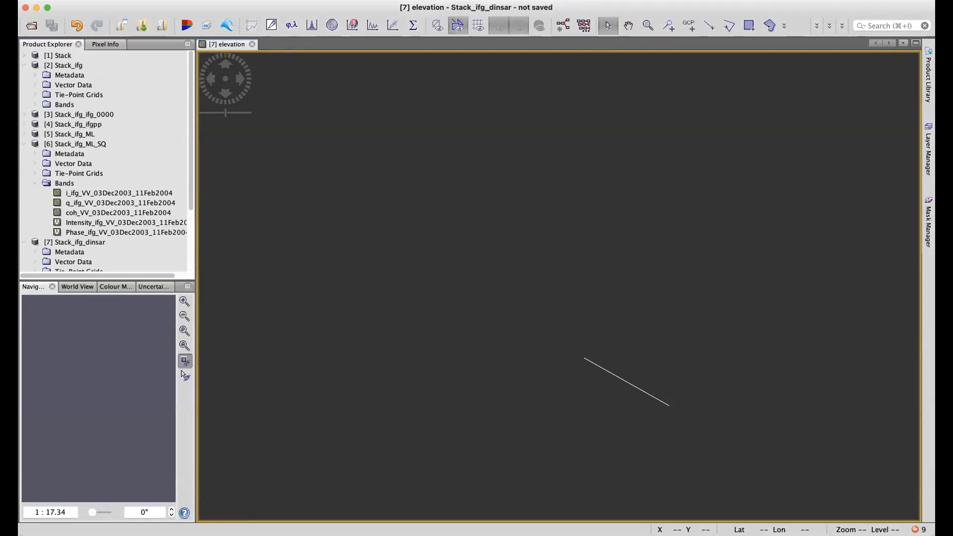
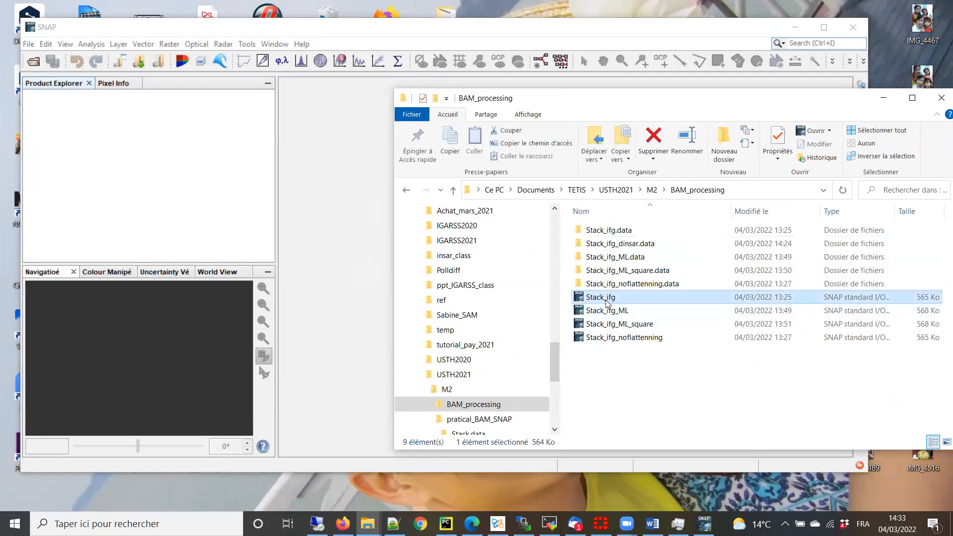
- Load the Stack_ifg product from the BAM_processing folder into SNAP and minimize the folder window
left_click_drag(604, 302, 202, 196)
left_click(278, 33)
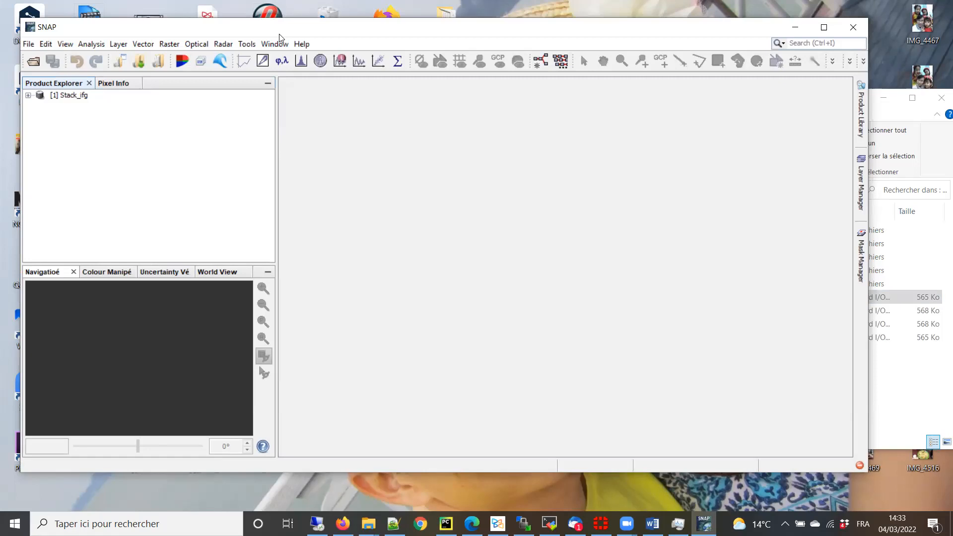
left_click_drag(279, 34, 271, 32)
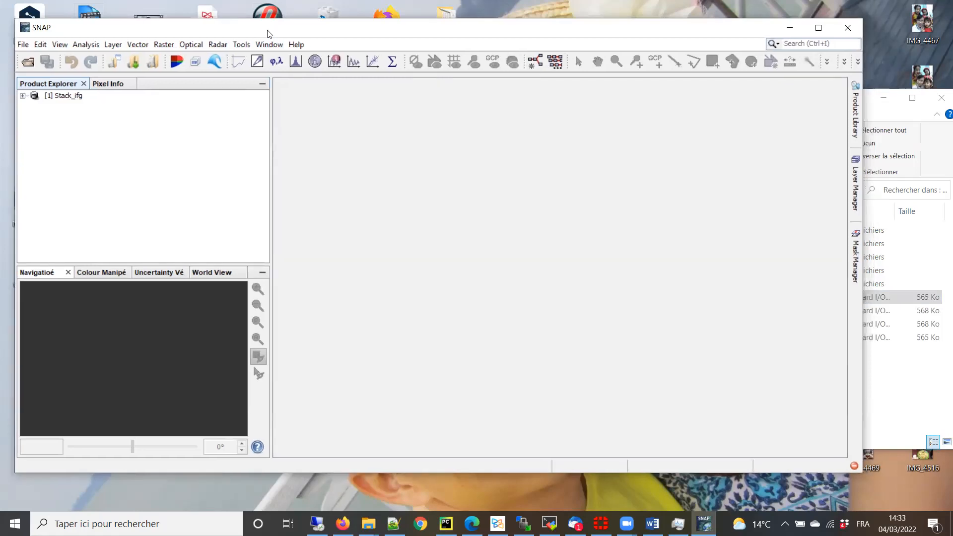
left_click(883, 104)
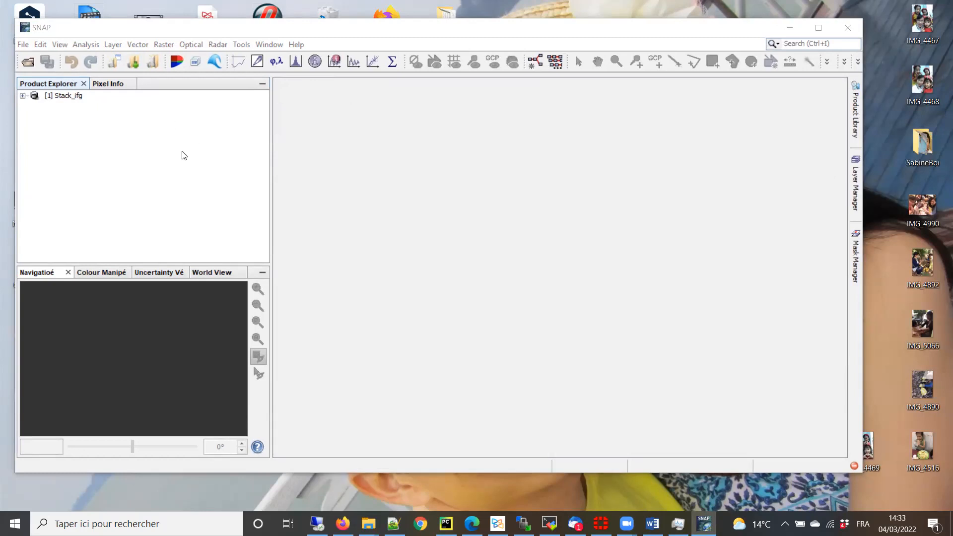
- Display the Phase_ifg_VV_03Dec2003_11Feb2004 band of Stack_ifg in an image view
left_click(23, 95)
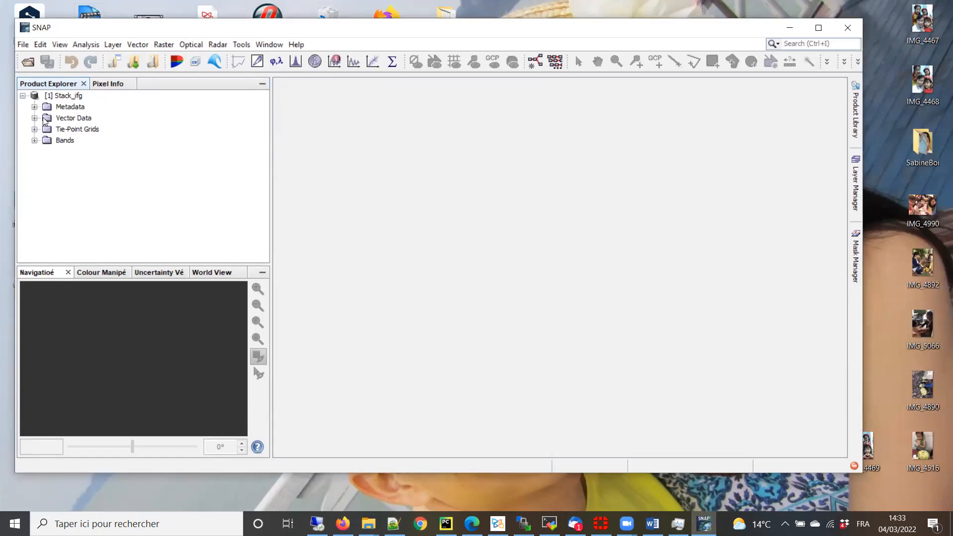
left_click(35, 142)
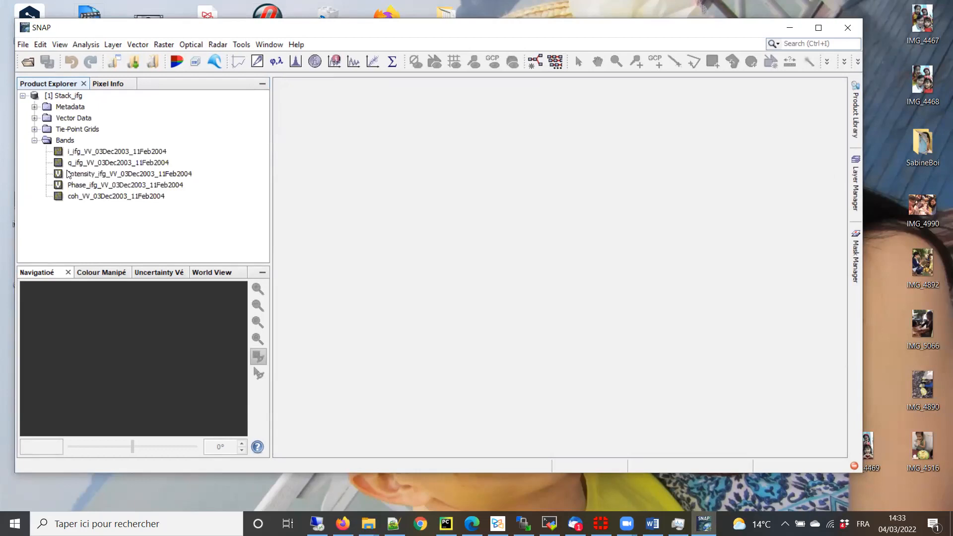
double_click(113, 186)
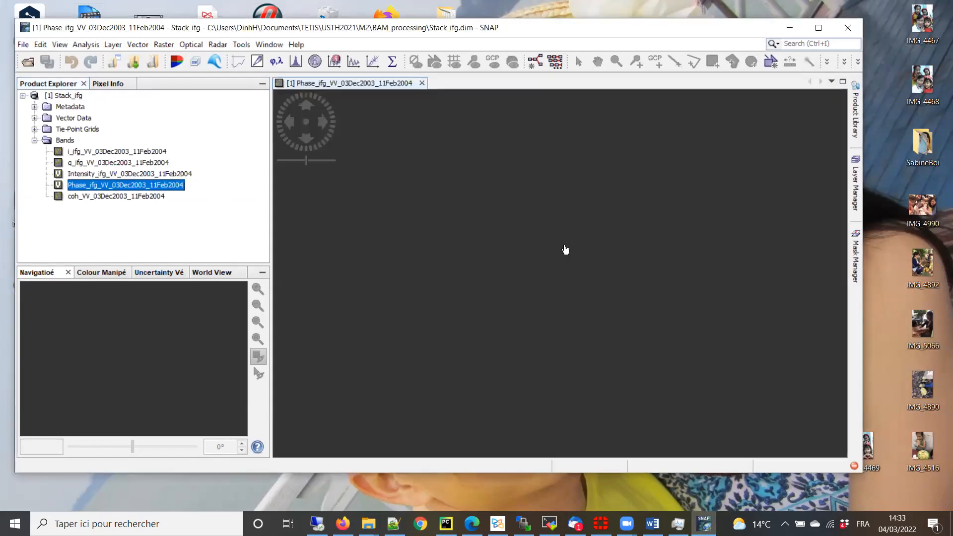
left_click_drag(346, 30, 344, 26)
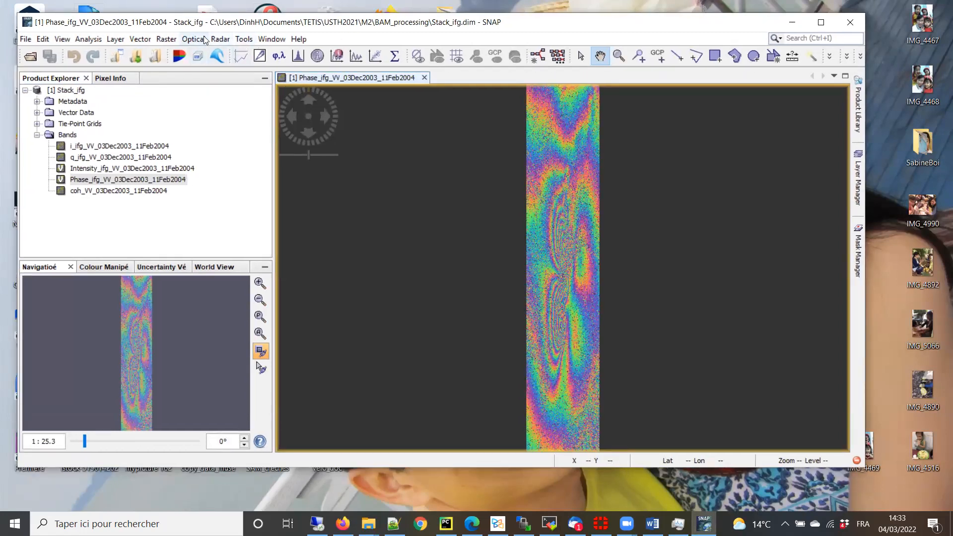
- Run Topographic Phase Removal on Stack_ifg with the SRTM 3Sec DEM, outputting the topographic phase and elevation bands to Stack_ifg_dinsar
left_click(222, 40)
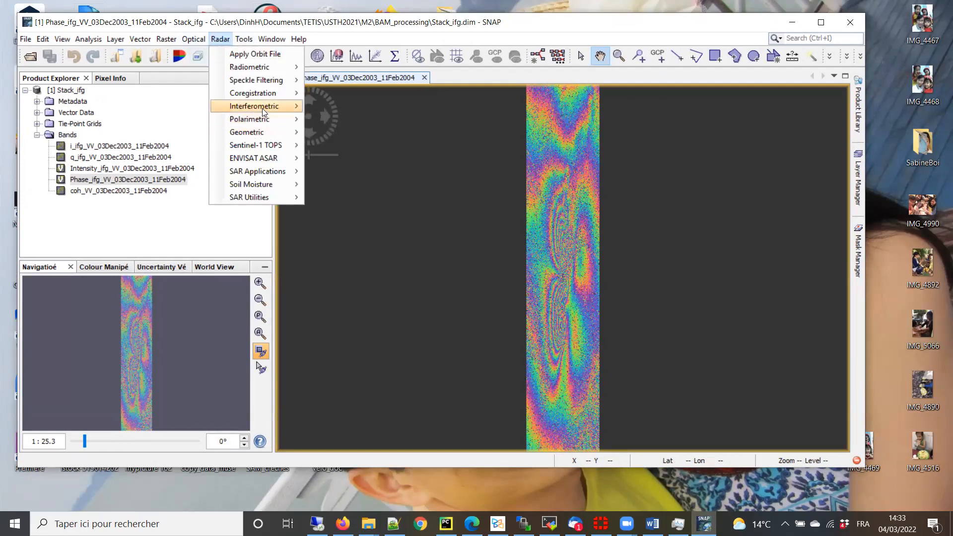
mouse_move(262, 107)
mouse_move(351, 112)
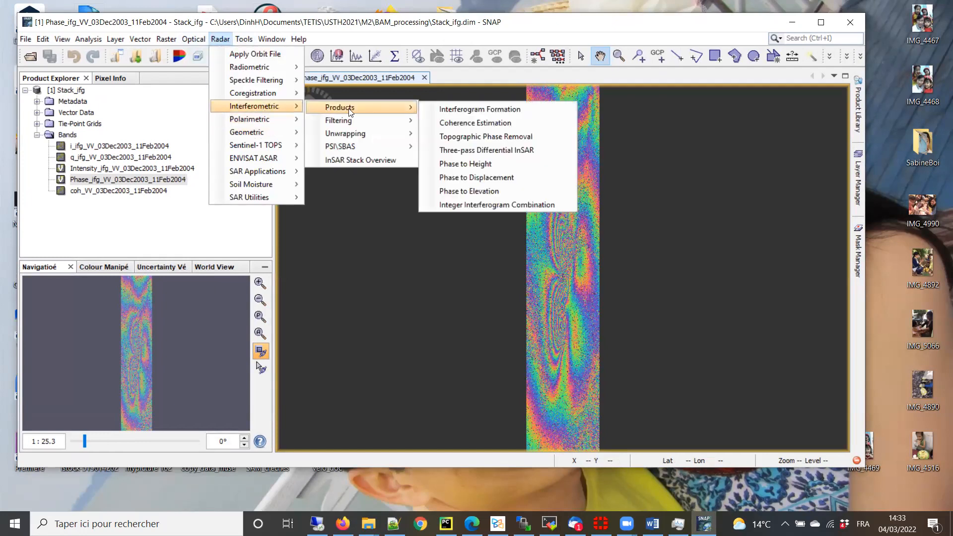
left_click(475, 143)
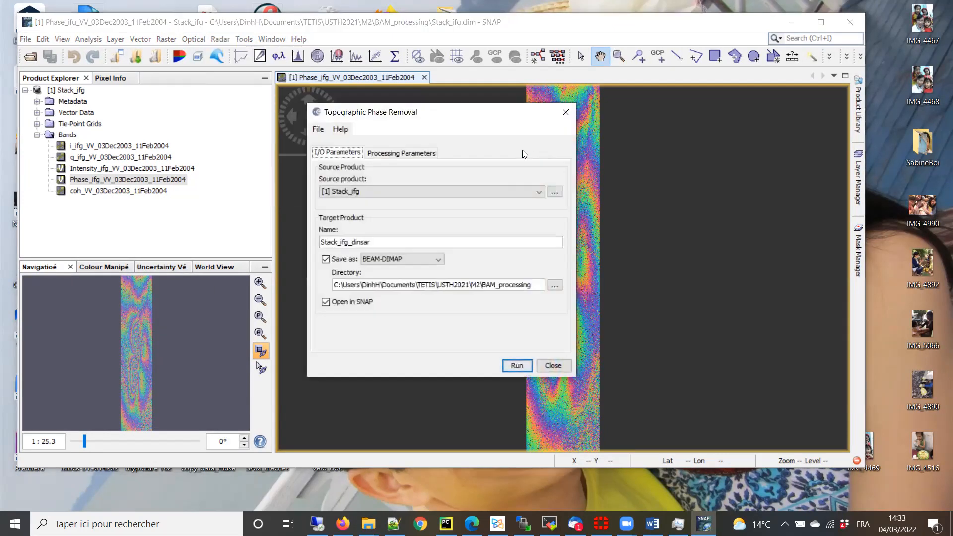
left_click(398, 154)
left_click(404, 213)
left_click(404, 229)
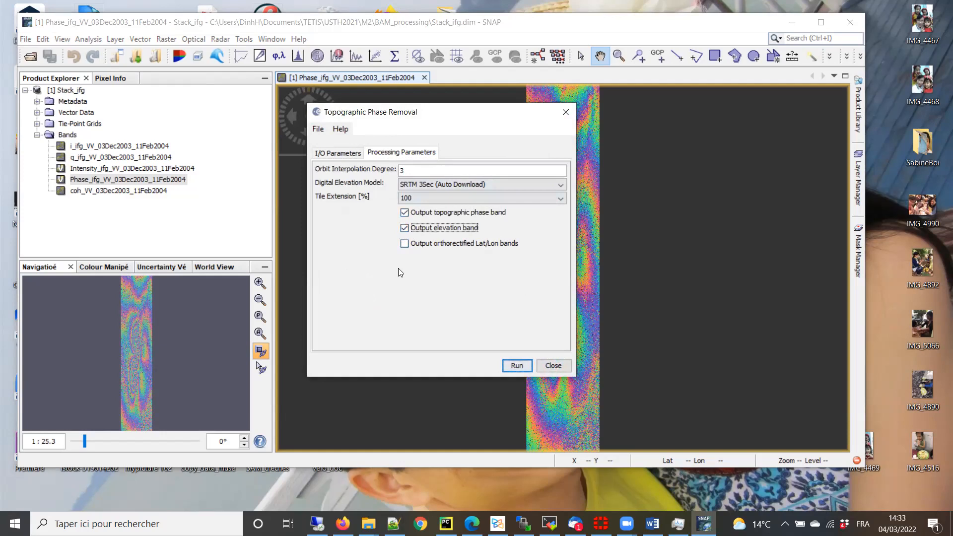
left_click_drag(411, 114, 409, 108)
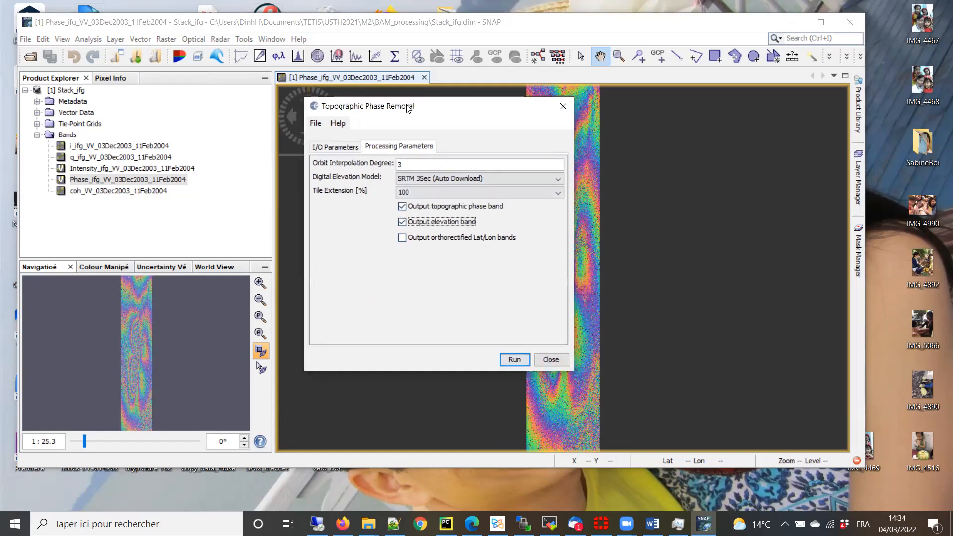
left_click(517, 361)
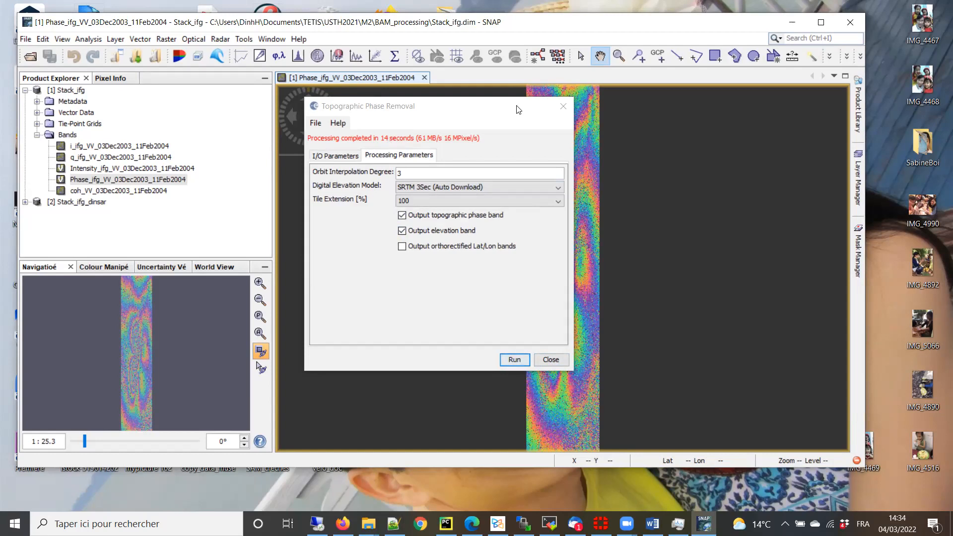
left_click(563, 107)
- Collapse Stack_ifg and display the Phase_ifg_srd_VV_03Dec2003_11Feb2004 band of Stack_ifg_dinsar
left_click(25, 91)
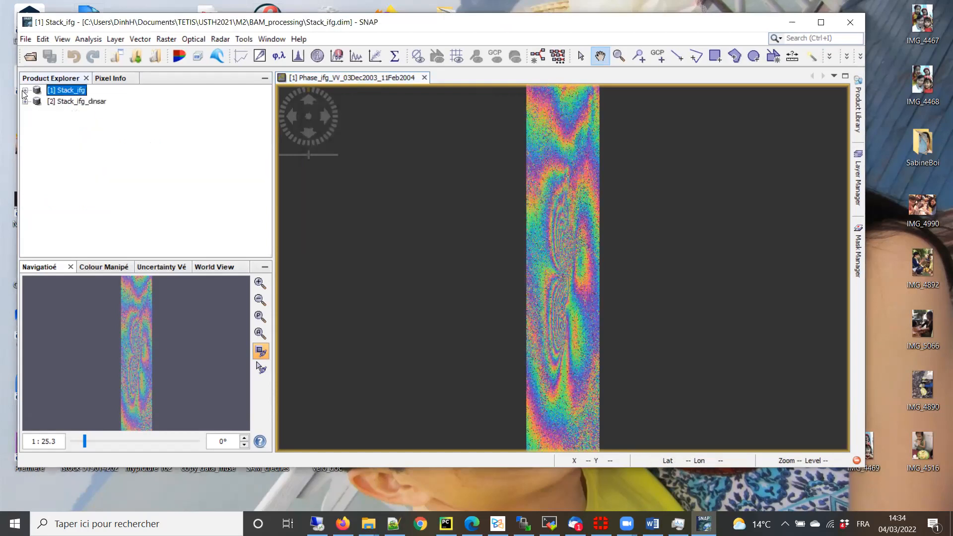
left_click(25, 101)
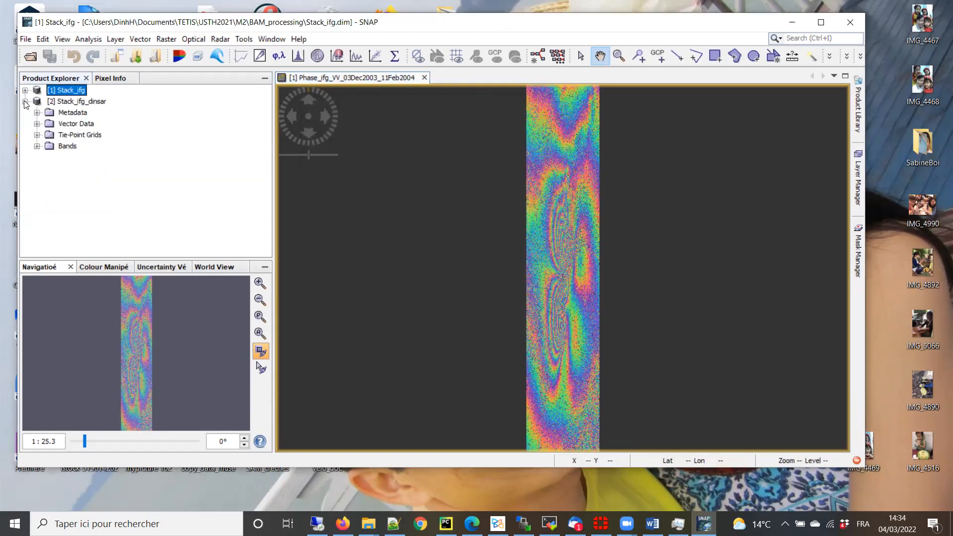
left_click(37, 146)
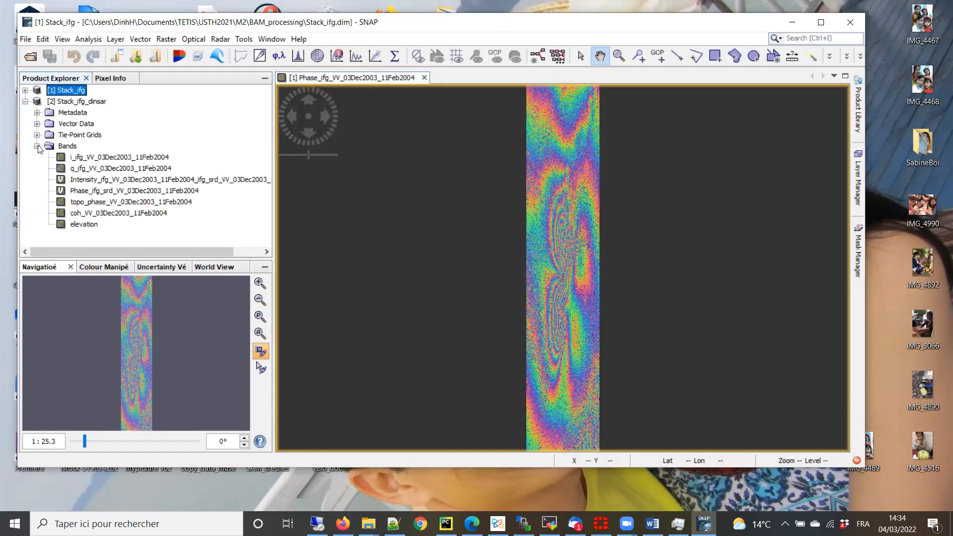
left_click(105, 193)
double_click(105, 193)
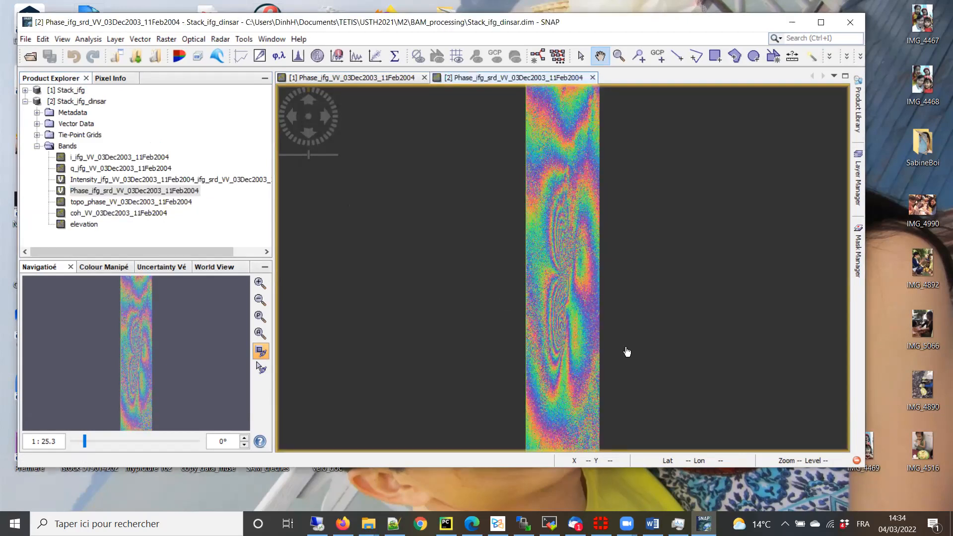
- Compare the original Phase_ifg view with the Phase_ifg_srd view at full image extent
left_click(363, 79)
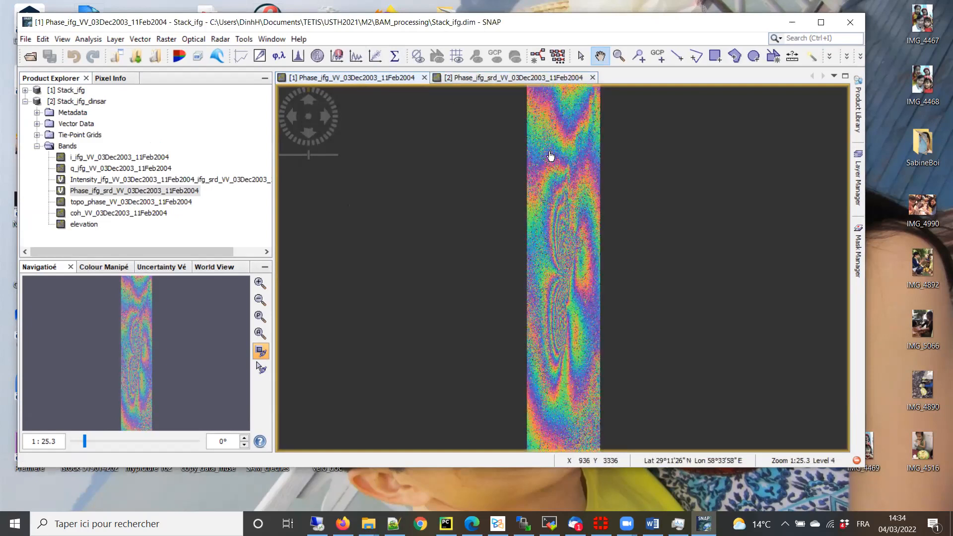
left_click(495, 81)
left_click(370, 78)
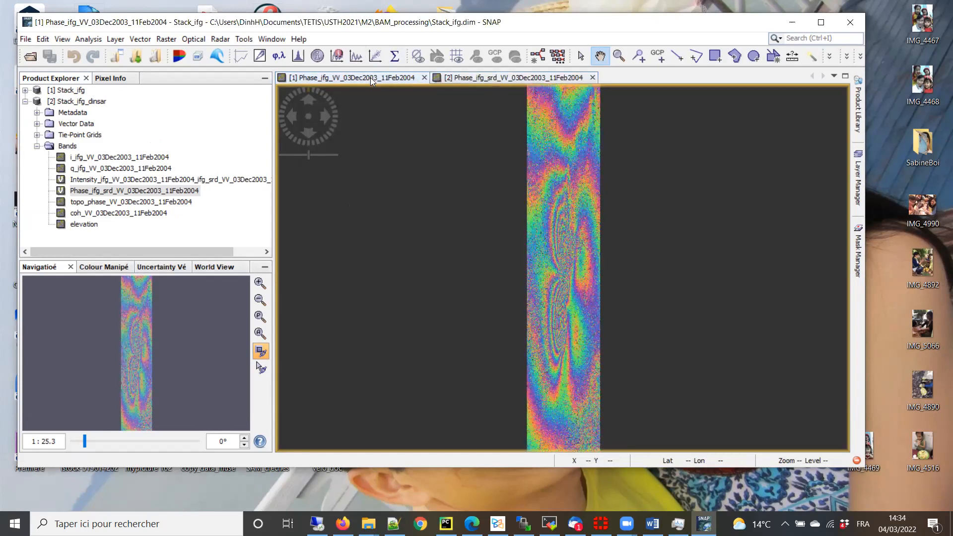
left_click(486, 77)
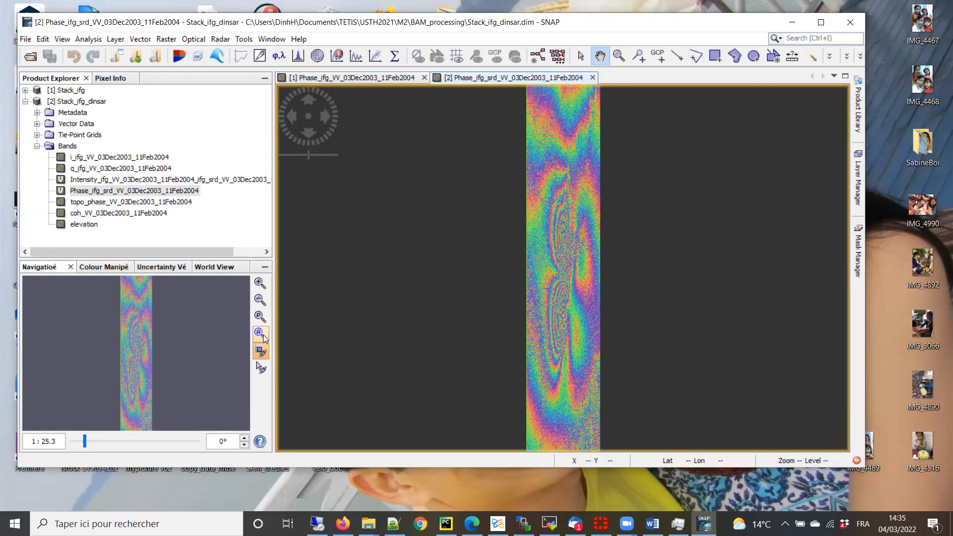
- Compare the fringes in the Phase_ifg_srd and original Phase_ifg views at 1:1 scale over the same central area
left_click(260, 319)
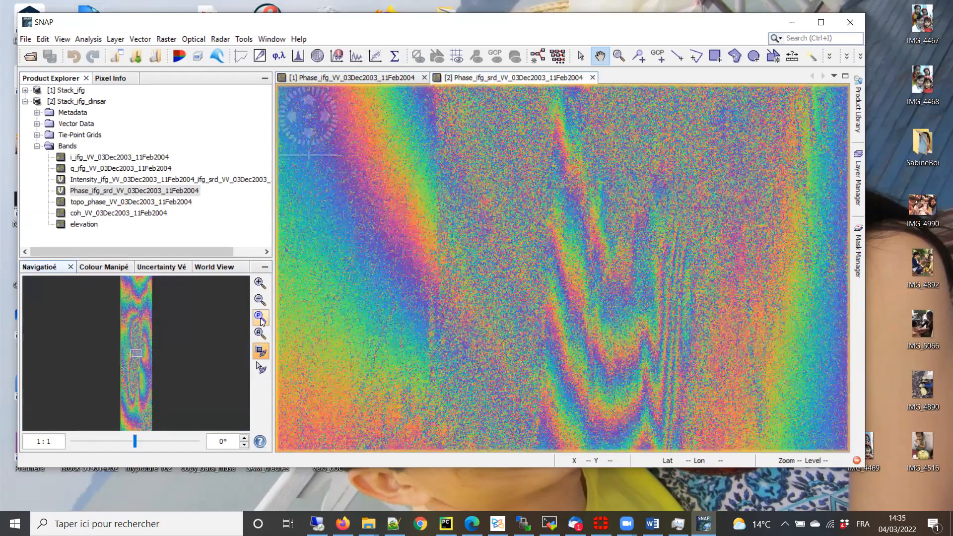
scroll(556, 373, "up", 2)
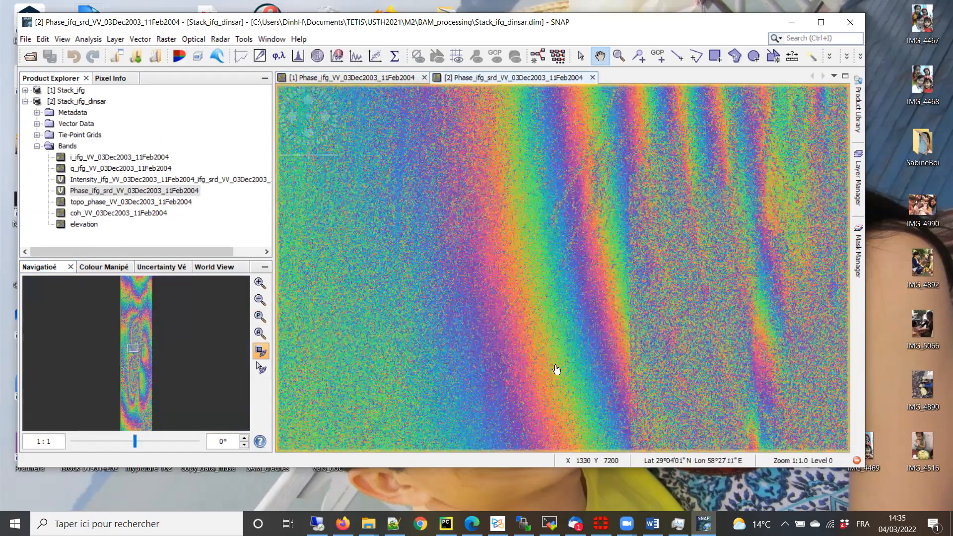
left_click_drag(550, 297, 579, 288)
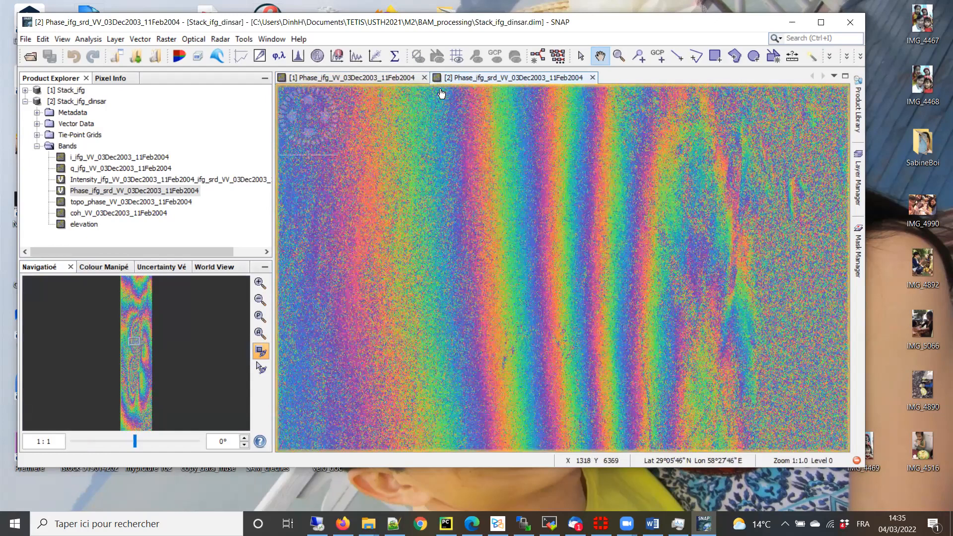
left_click(325, 80)
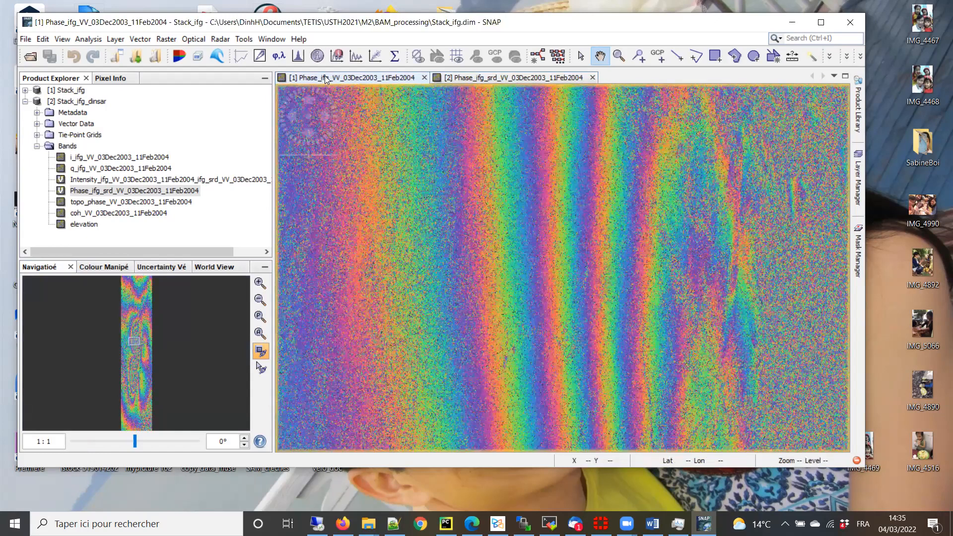
left_click(505, 77)
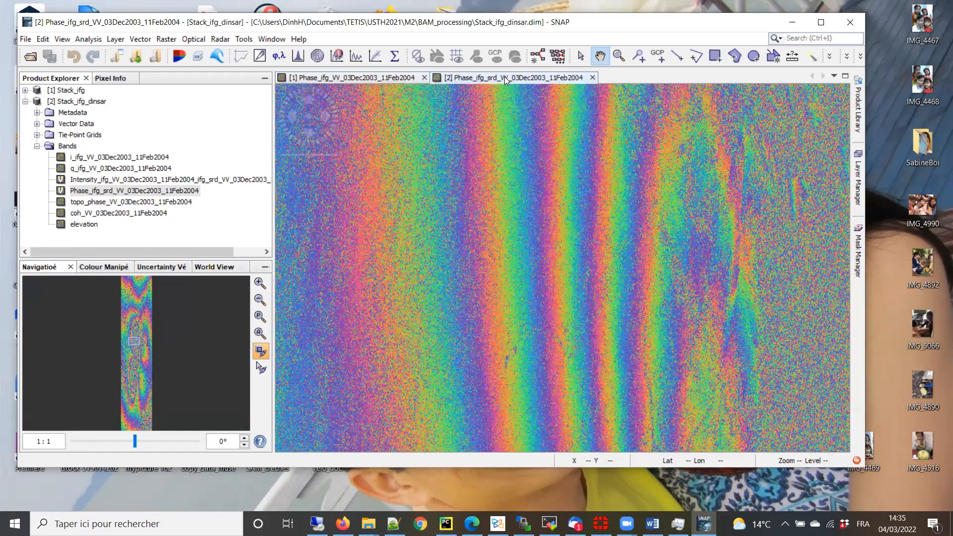
left_click(370, 77)
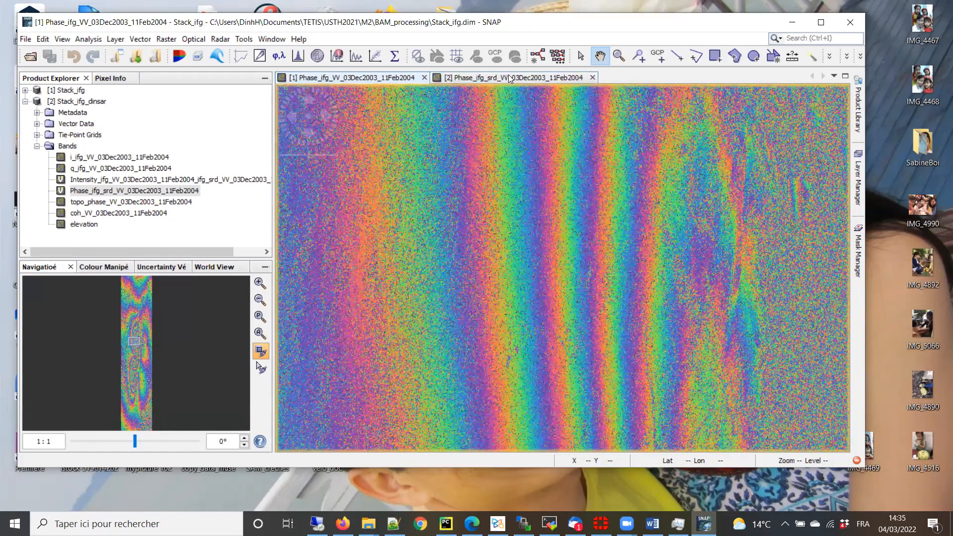
left_click(510, 79)
left_click(340, 77)
left_click(504, 78)
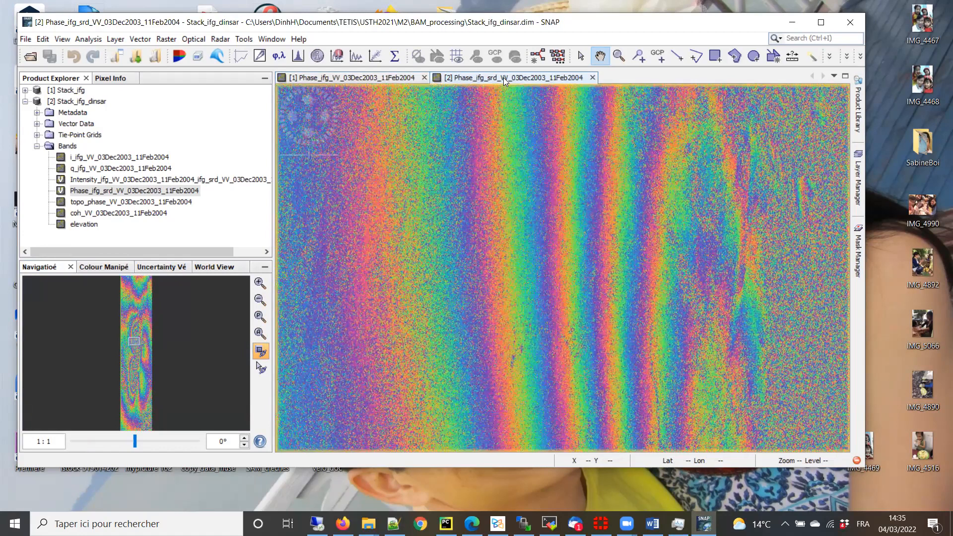
- Display the topo_phase_VV_03Dec2003_11Feb2004 band of Stack_ifg_dinsar in an image view
double_click(130, 203)
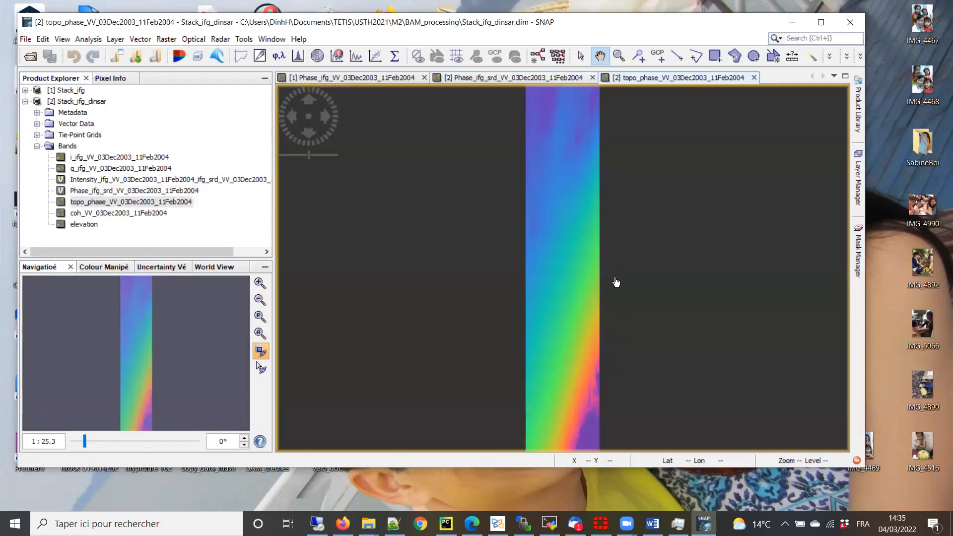
mouse_move(554, 179)
left_mouse_down()
mouse_move(560, 240)
mouse_move(547, 162)
left_mouse_up()
left_click_drag(551, 298, 543, 316)
left_click_drag(544, 252, 543, 250)
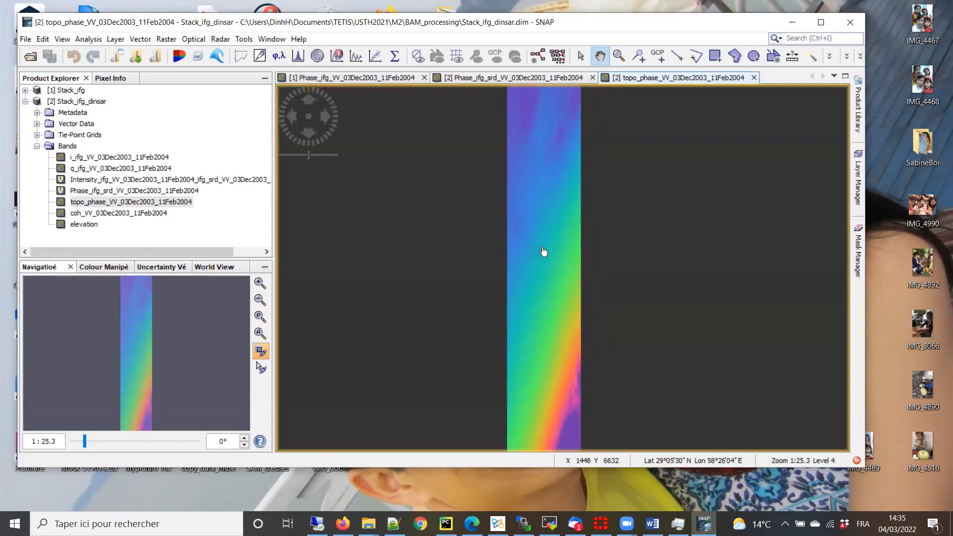
- Draw a long diagonal line from the upper to the lower part of the topo_phase image and open its profile plot
left_click(679, 57)
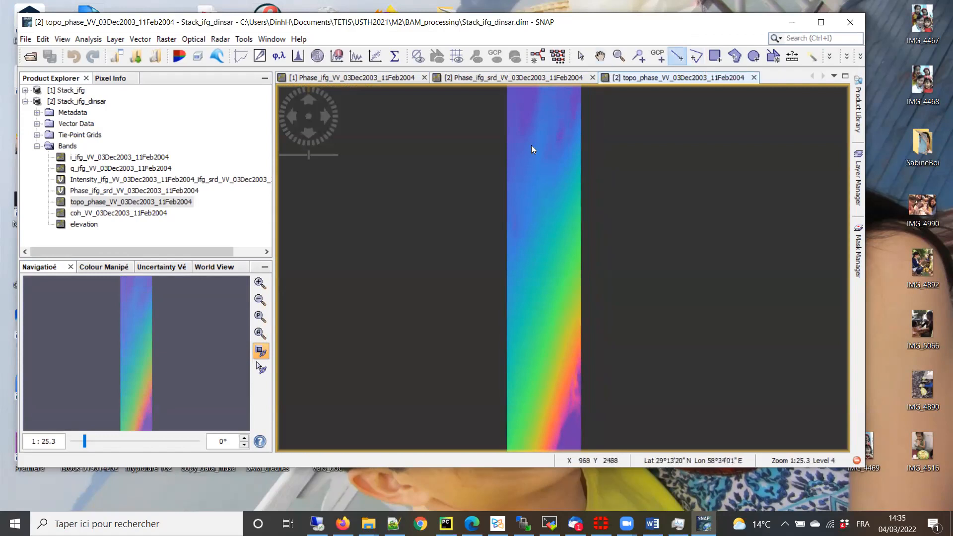
left_click(527, 122)
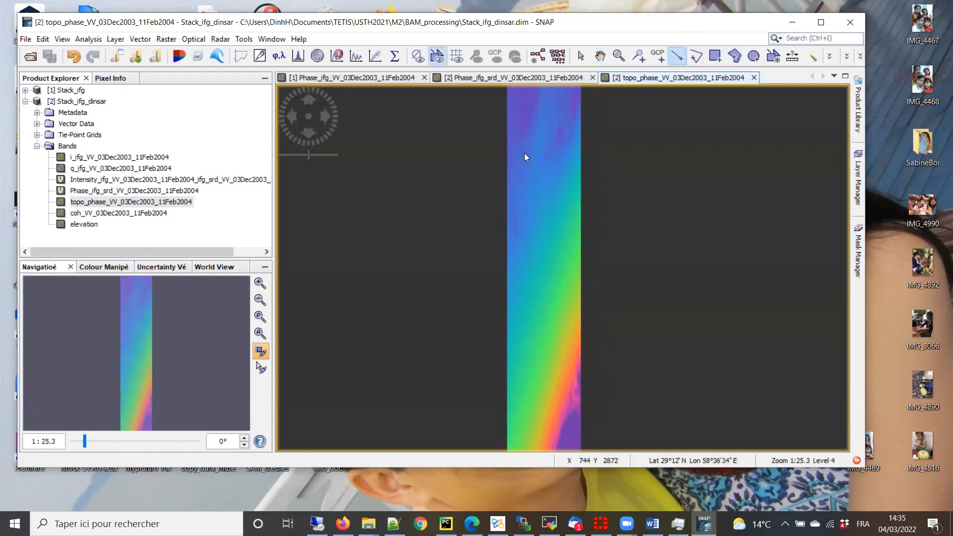
left_click_drag(521, 121, 560, 400)
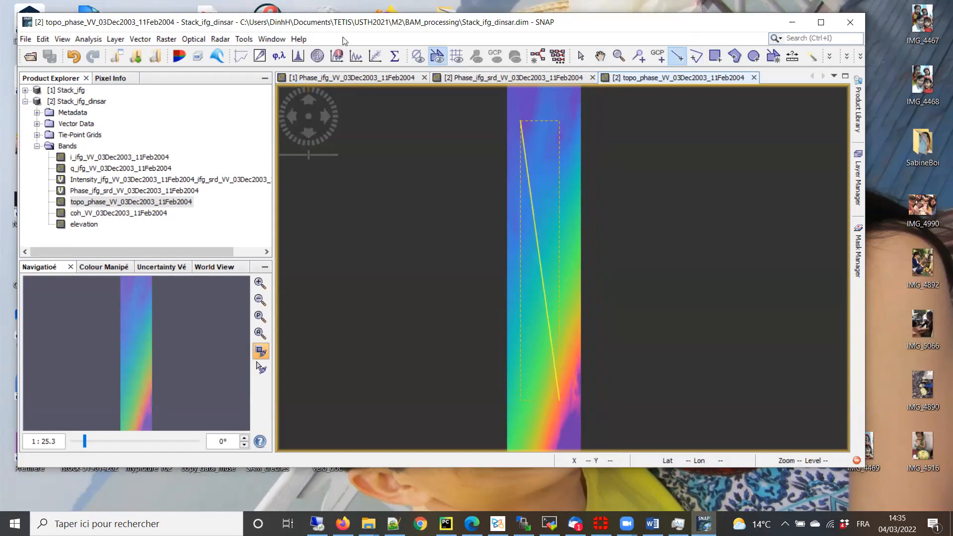
left_click(355, 60)
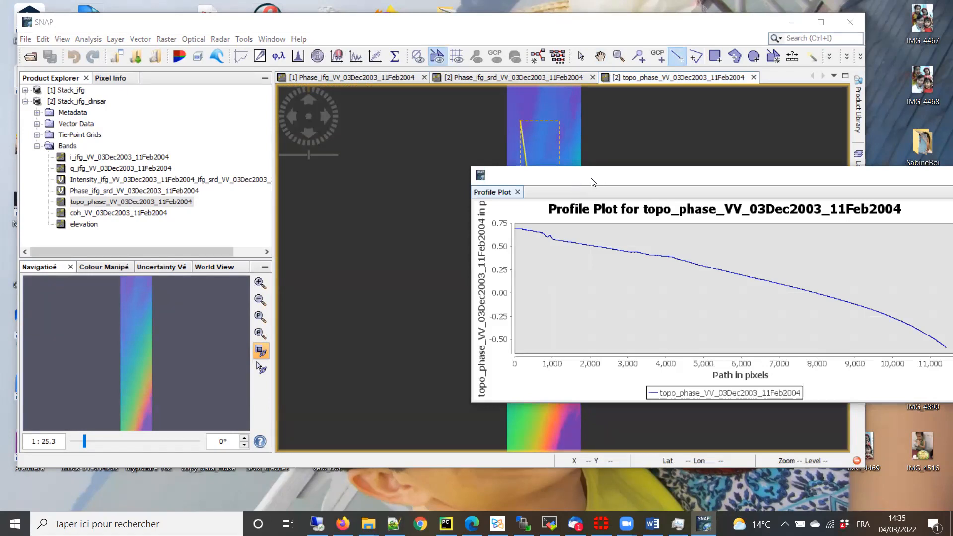
- Review the topographic phase profile plot, and close it together with the topo_phase image view
left_click_drag(586, 177, 464, 140)
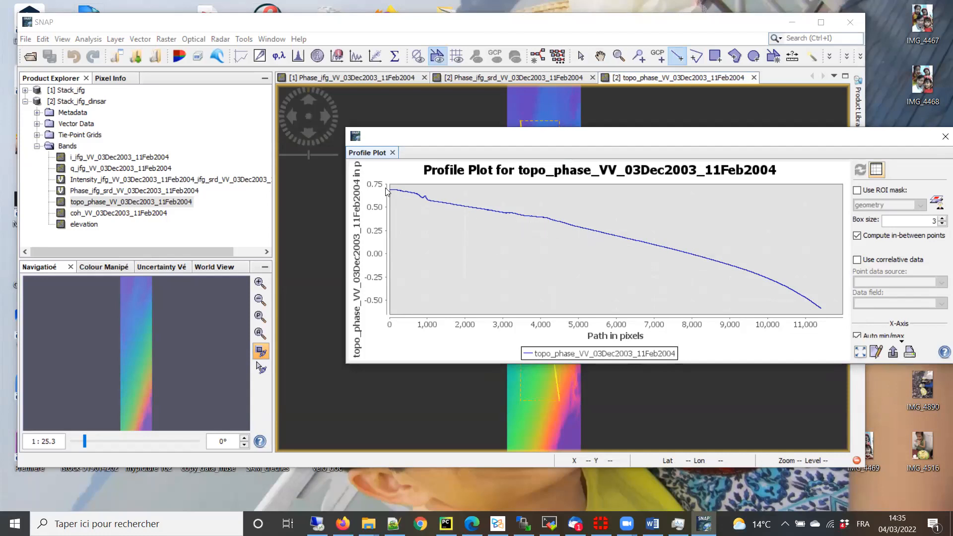
left_click_drag(896, 138, 707, 166)
left_click(758, 166)
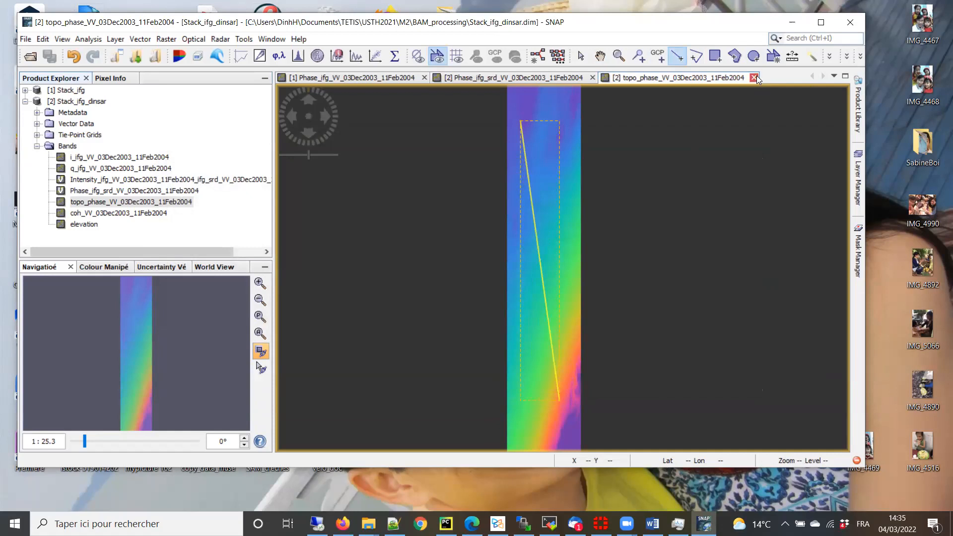
left_click(755, 77)
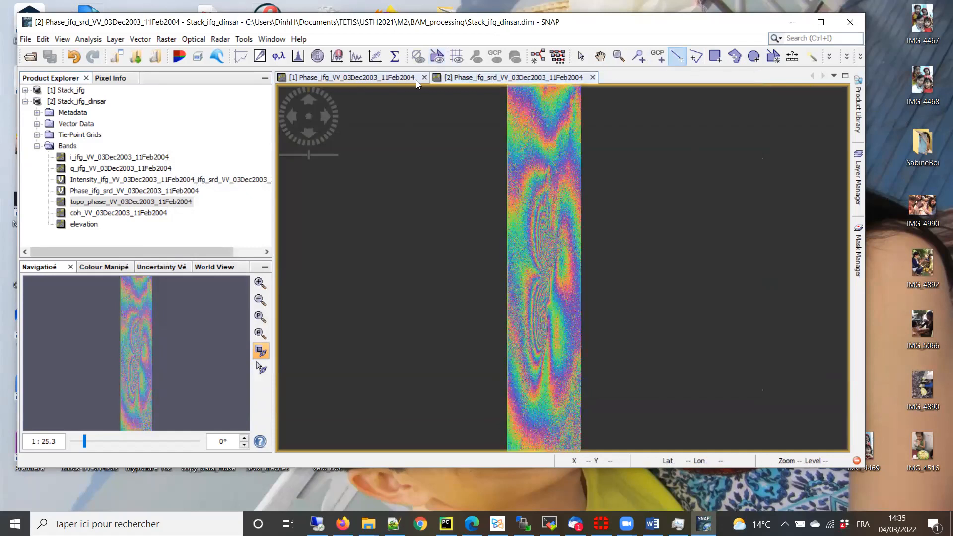
- Close the original Phase_ifg view of Stack_ifg and collapse the Stack_ifg_dinsar product tree
left_click(103, 101)
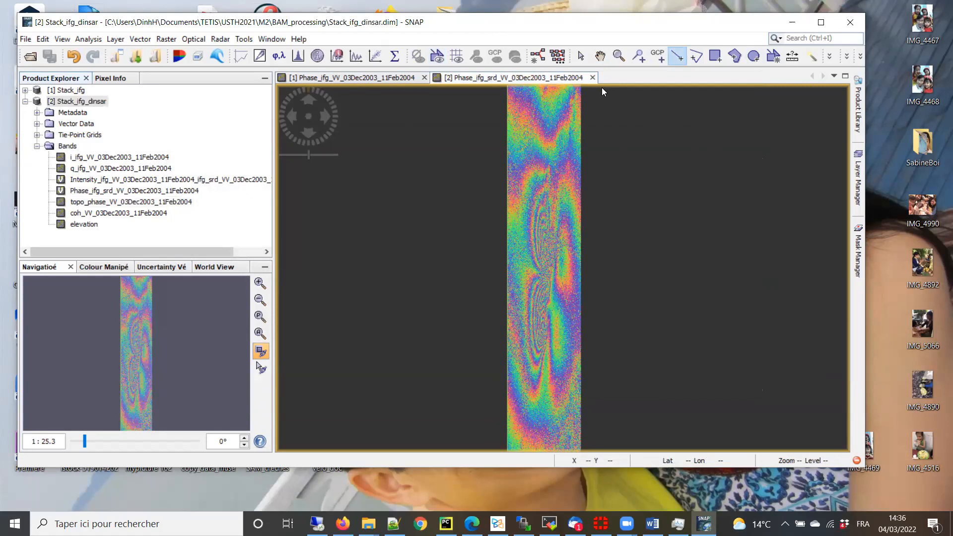
left_click(107, 192)
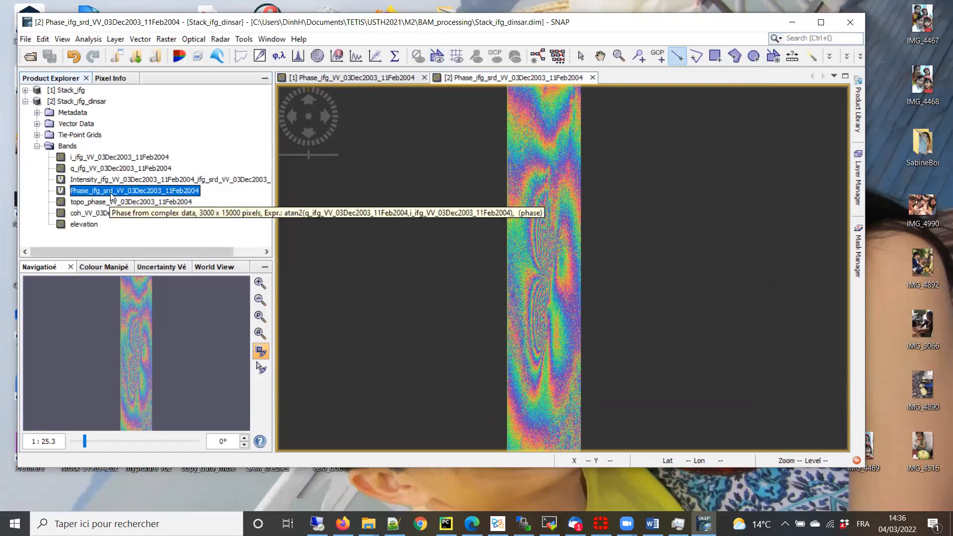
left_click(424, 78)
left_click(24, 102)
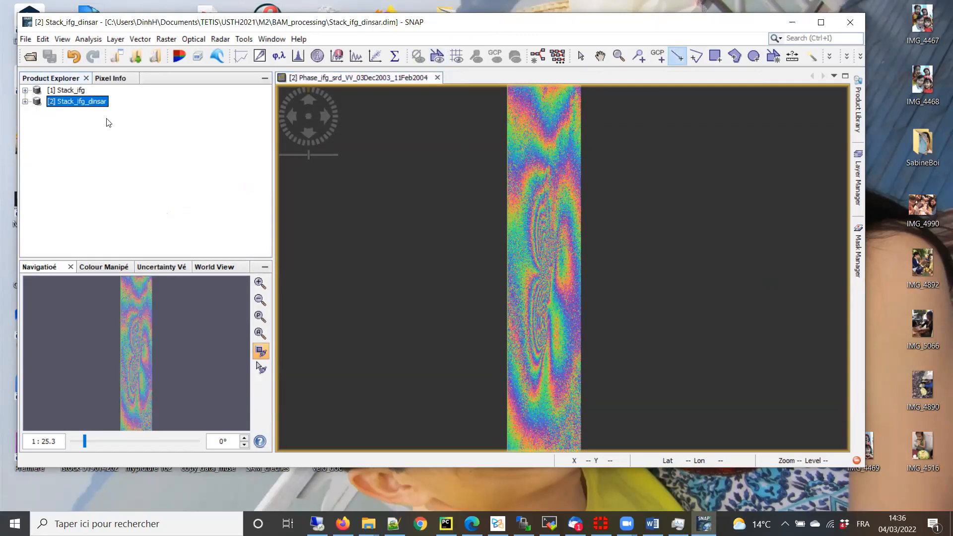
- Multilook Stack_ifg_dinsar with 3 range looks and square ground-range pixels, saving it as Stack_ifg_dinsar_ML in BEAM-DIMAP format
left_click(220, 40)
mouse_move(260, 200)
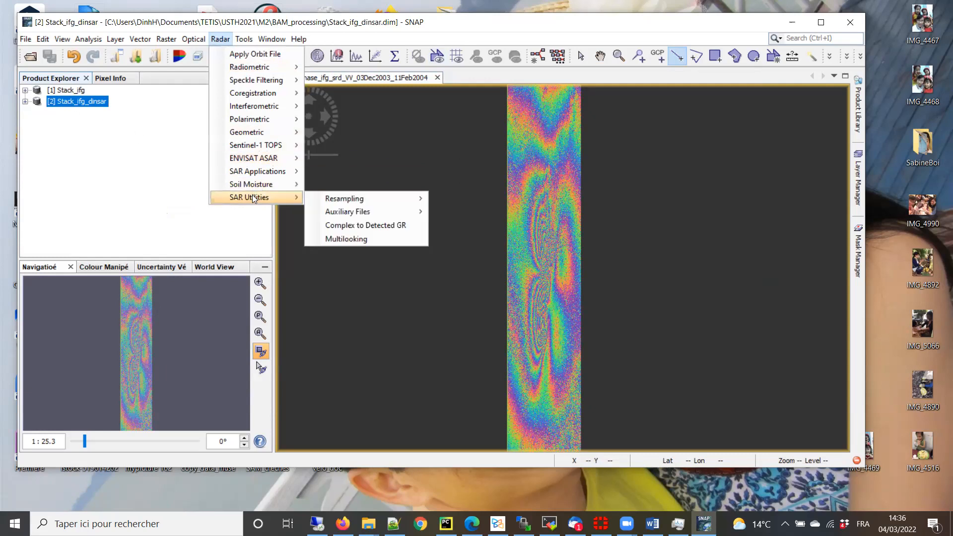
left_click(366, 239)
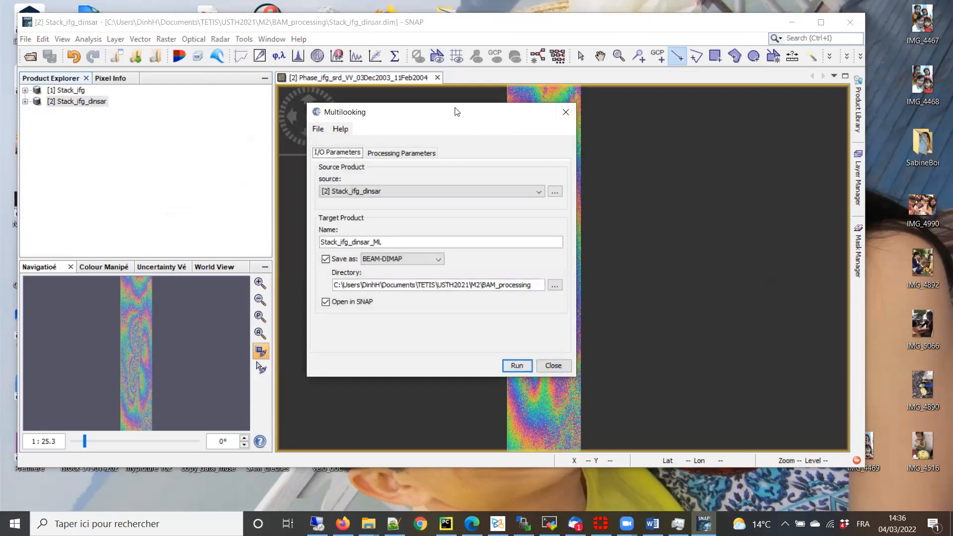
left_click_drag(462, 113, 493, 114)
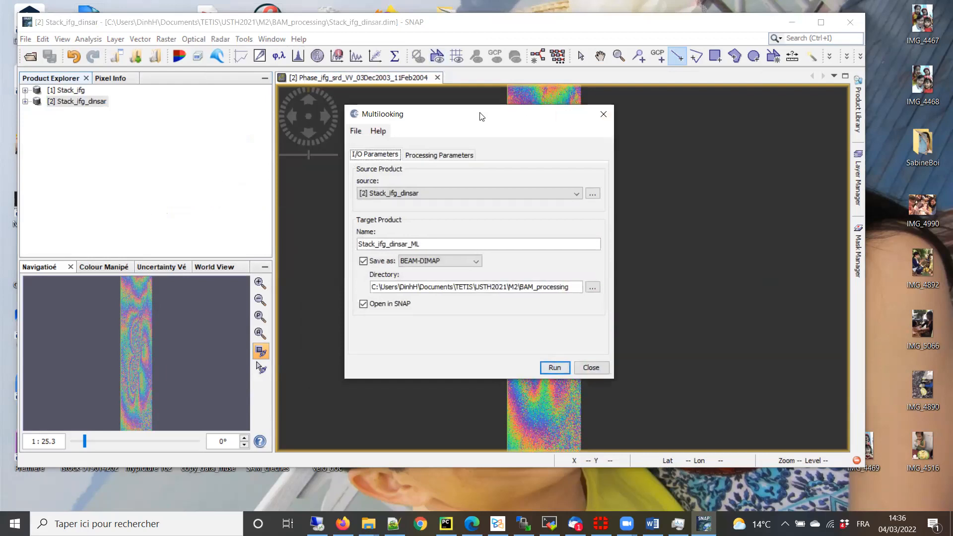
left_click(432, 156)
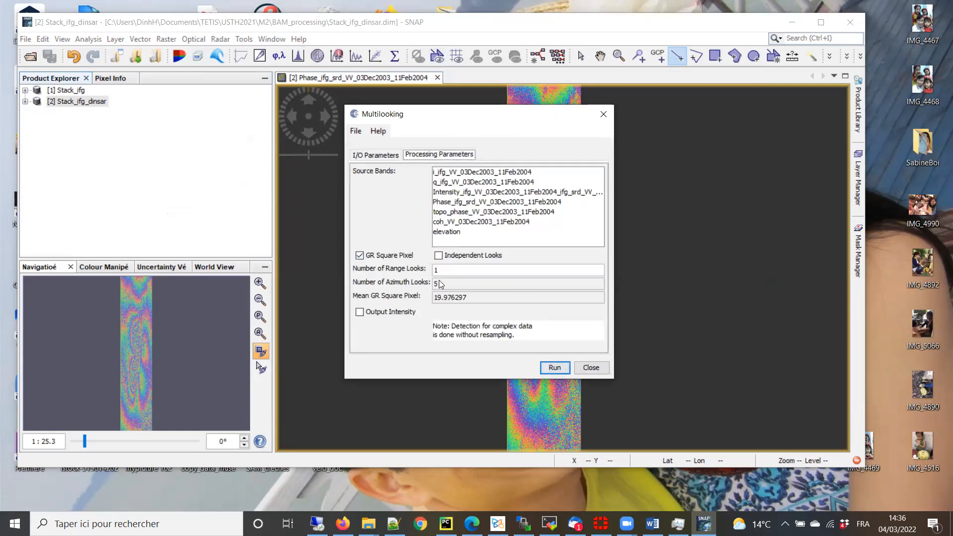
type("3")
left_click(555, 368)
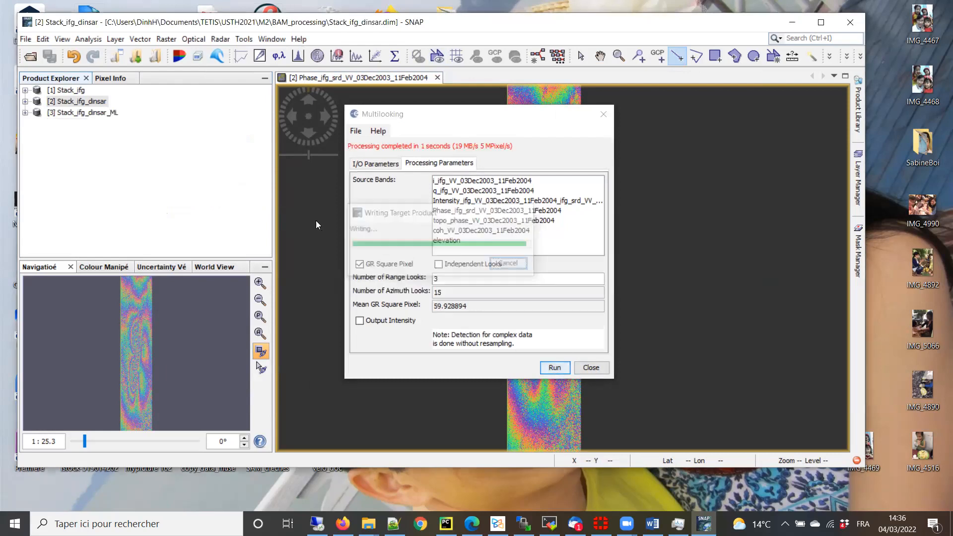
left_click(604, 114)
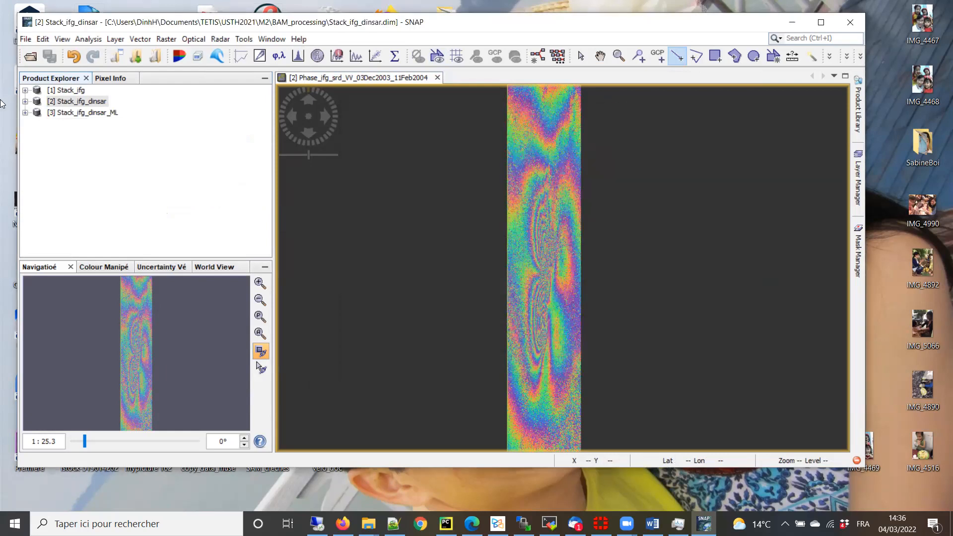
- Display the Phase_ifg_srd_VV_03Dec2003_11Feb2004 band of Stack_ifg_dinsar_ML, close the non-multilooked phase view, and enlarge the central fringes
left_click(25, 113)
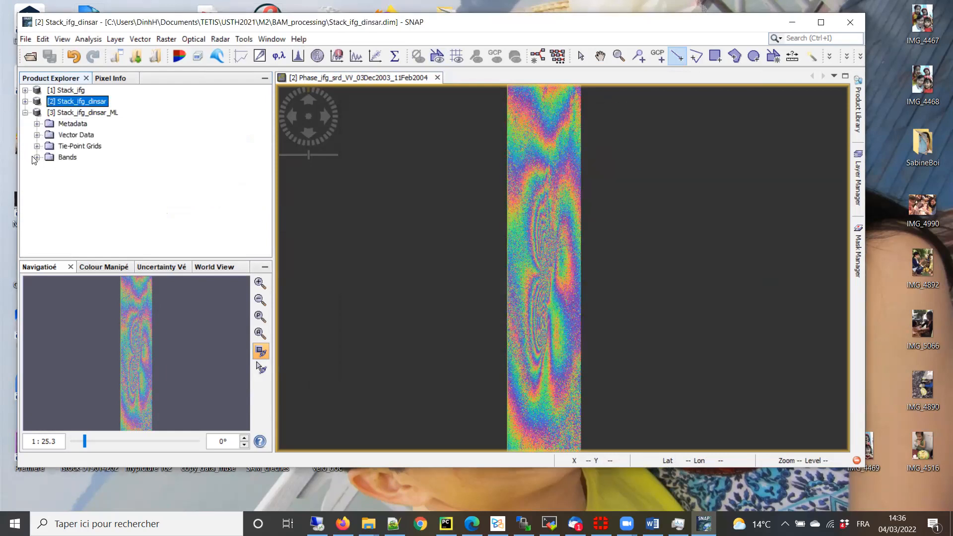
left_click(36, 158)
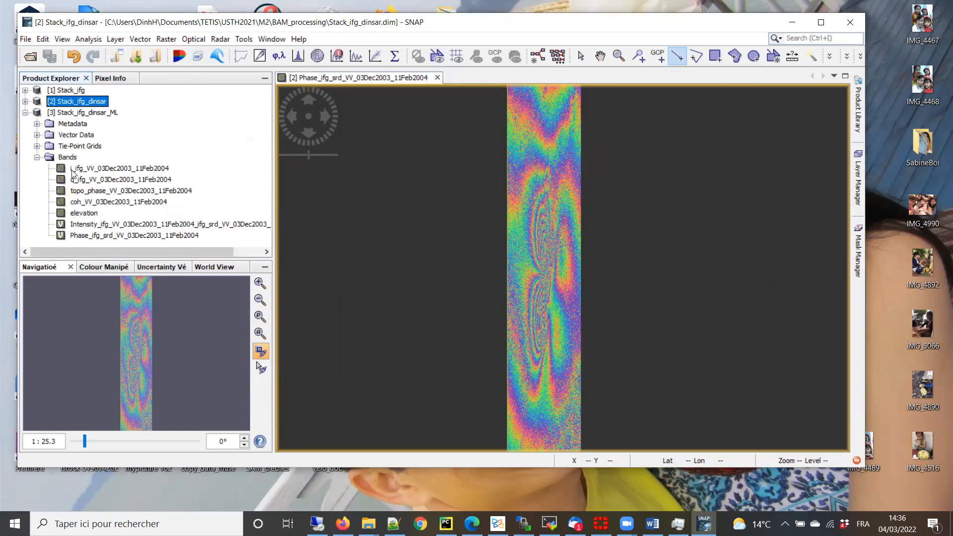
double_click(103, 237)
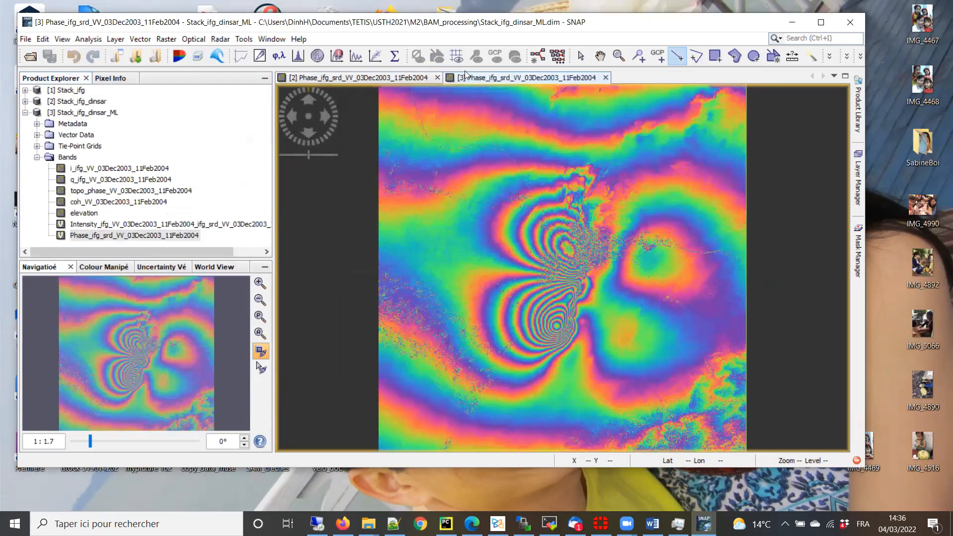
left_click(437, 78)
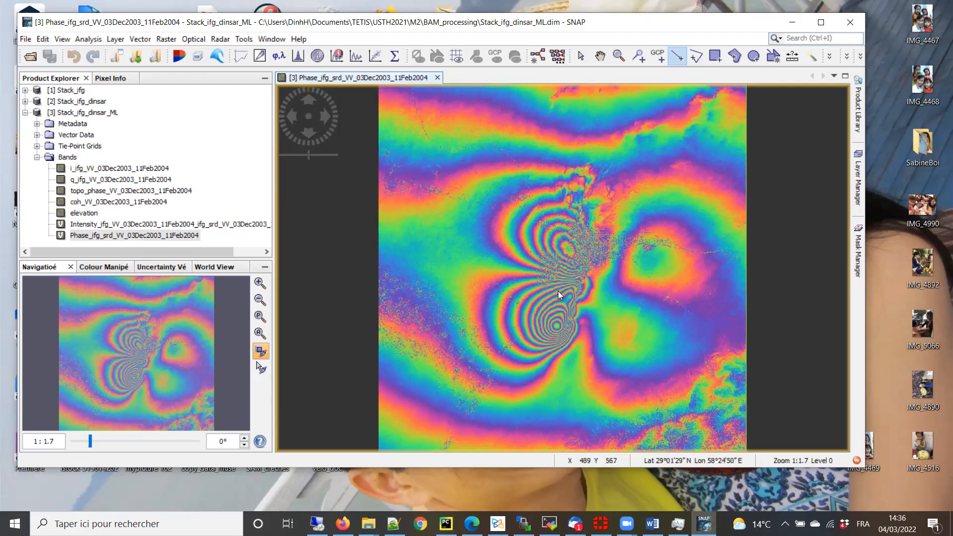
scroll(563, 277, "up", 4)
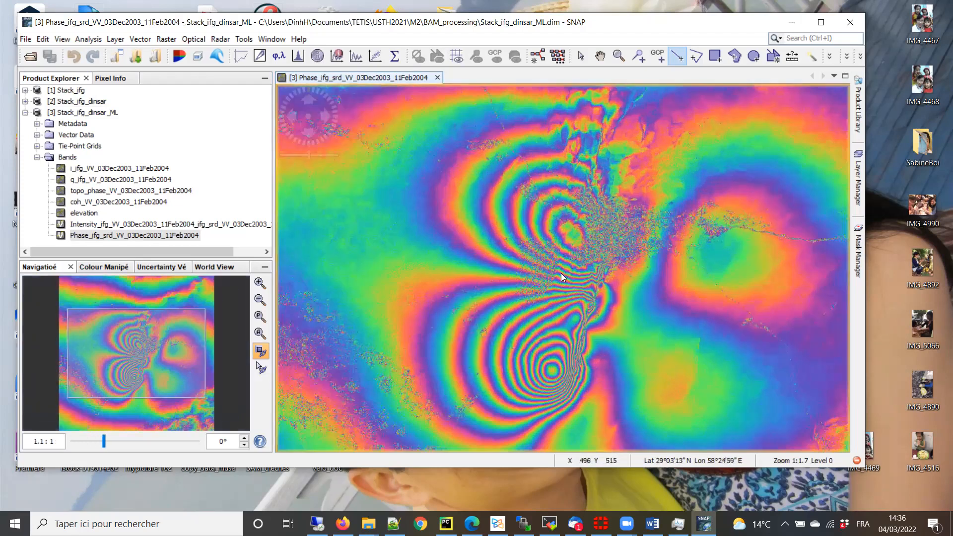
scroll(563, 277, "up", 2)
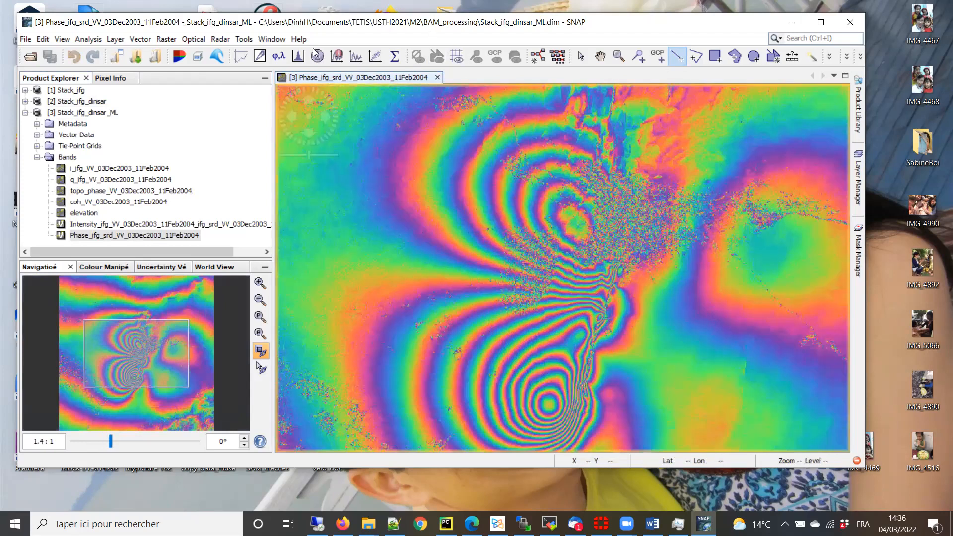
- Reopen the Phase_ifg_srd band of Stack_ifg_dinsar and place its view before the multilooked one
left_click(25, 113)
left_click(25, 102)
left_click(38, 157)
left_click(37, 157)
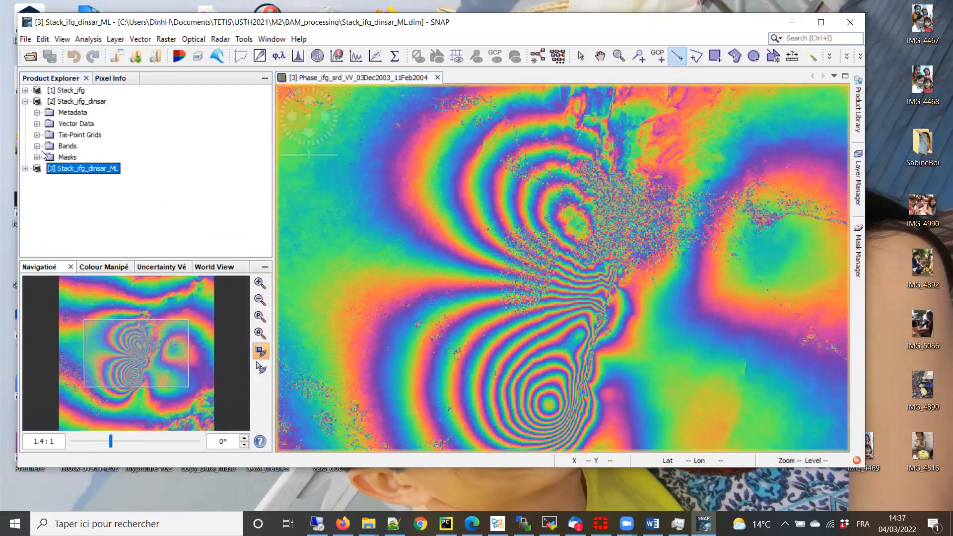
left_click(38, 146)
double_click(118, 193)
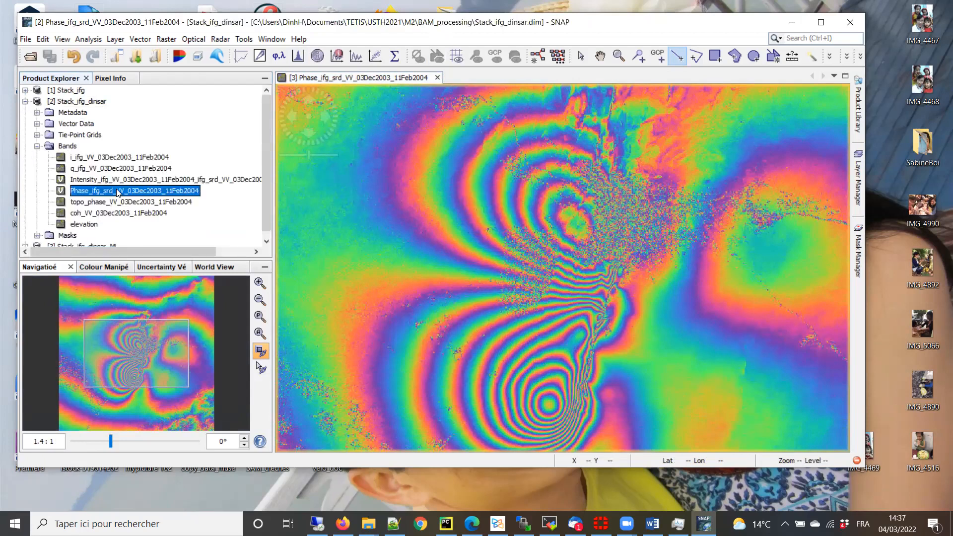
left_click_drag(466, 78, 507, 77)
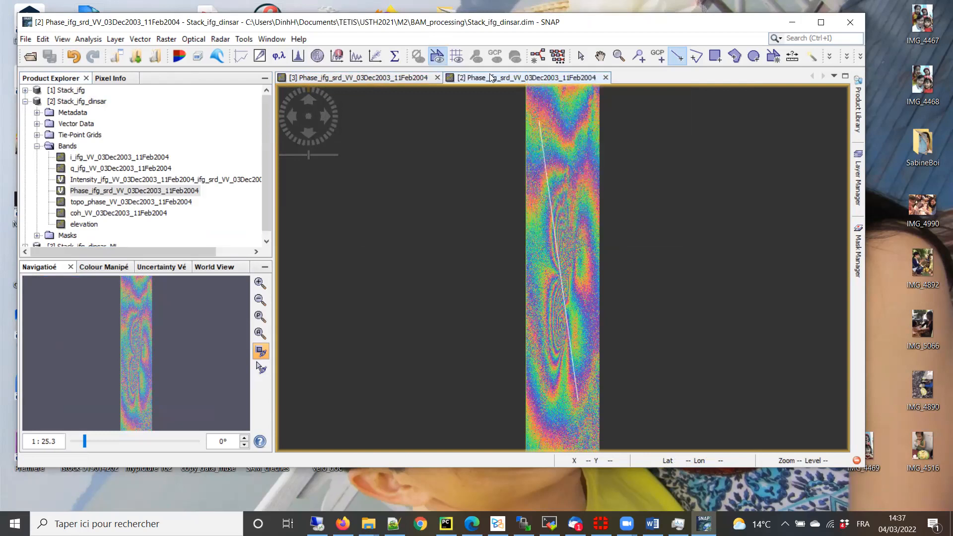
left_click(399, 81)
left_click_drag(398, 81, 362, 80)
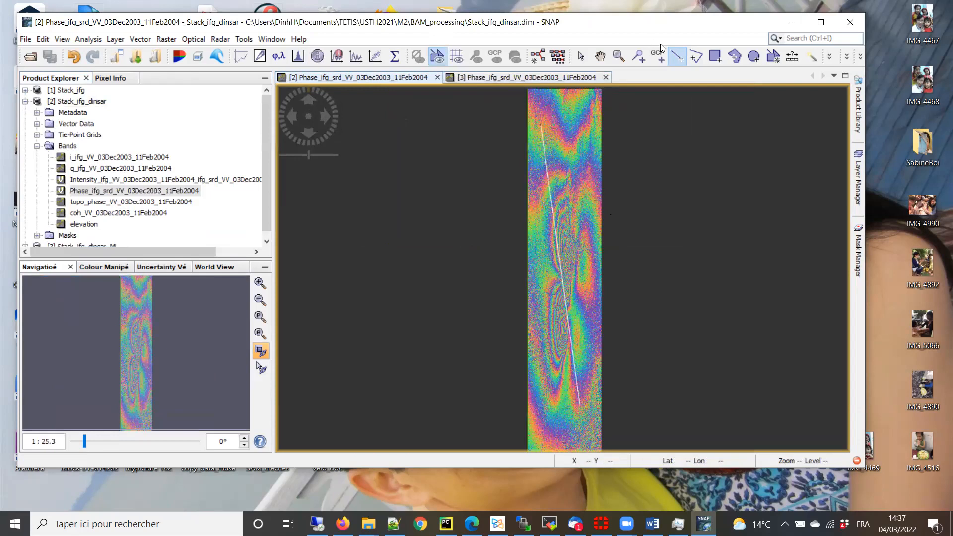
- Delete the diagonal profile line from the Stack_ifg_dinsar phase view
left_click(579, 58)
left_click_drag(485, 105, 686, 451)
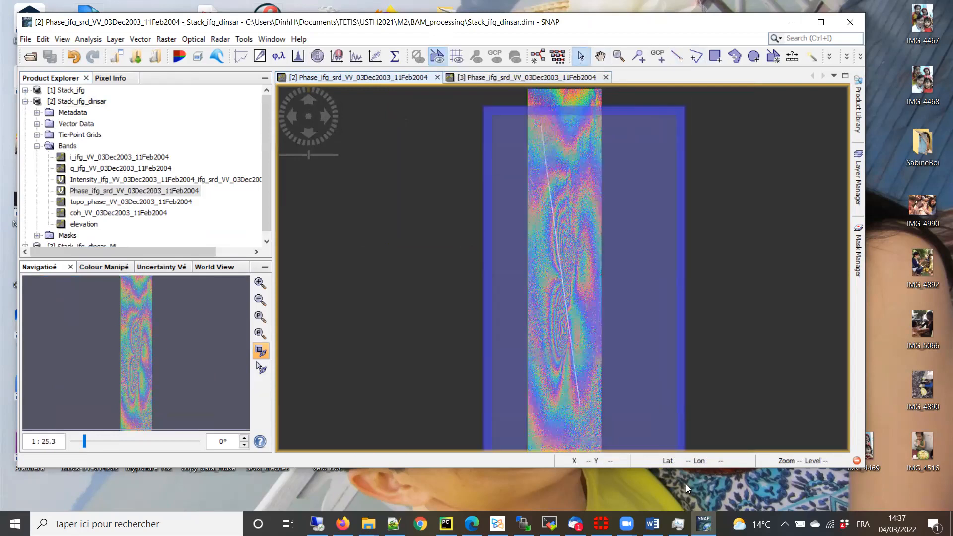
key("Delete")
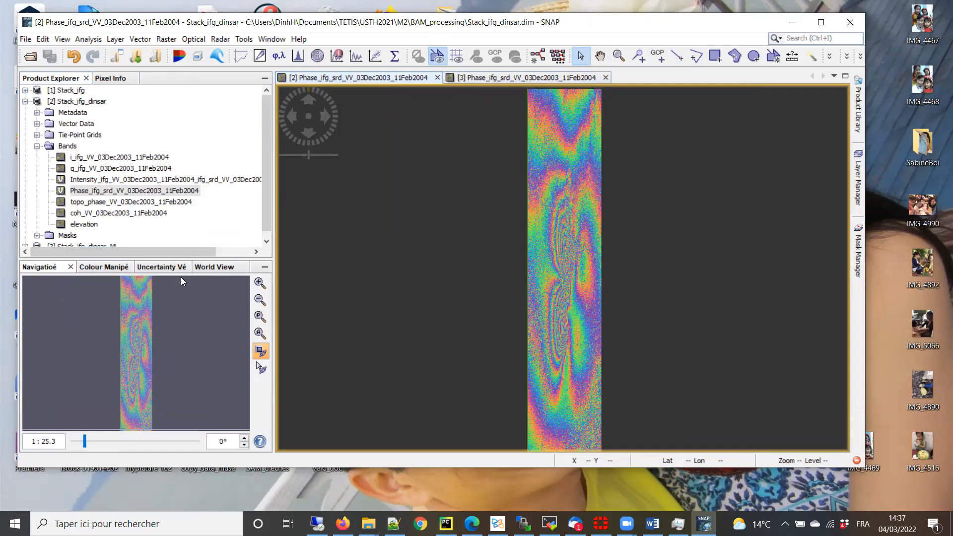
- Examine the noise of the central fringes in the non-multilooked Phase_ifg_srd view at 1:1 scale
left_click(263, 317)
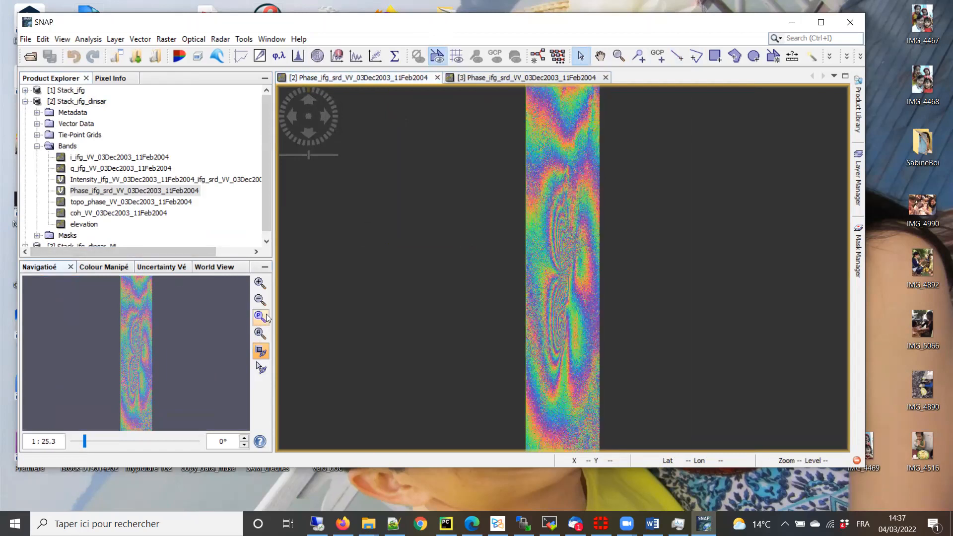
left_click(262, 317)
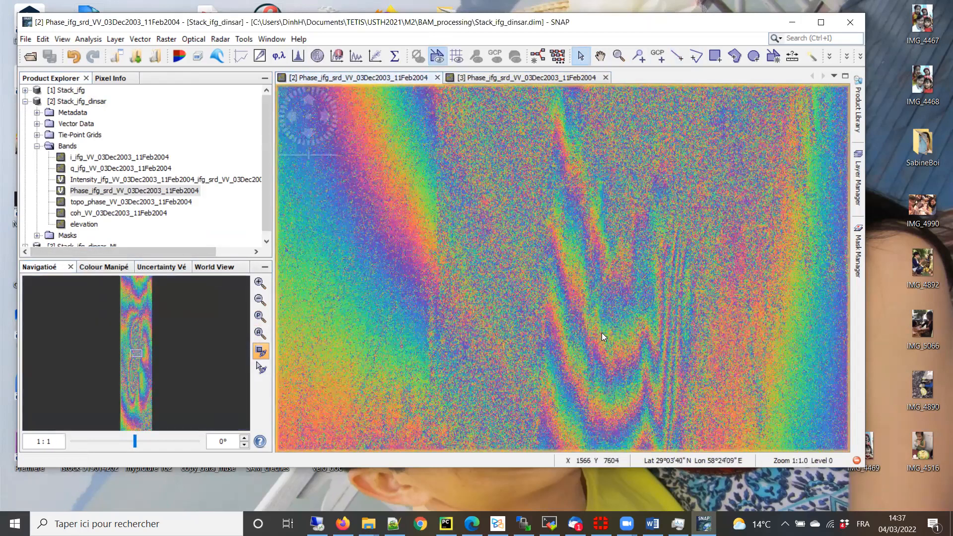
left_click(601, 56)
left_click_drag(536, 241, 634, 236)
left_click_drag(762, 298, 511, 243)
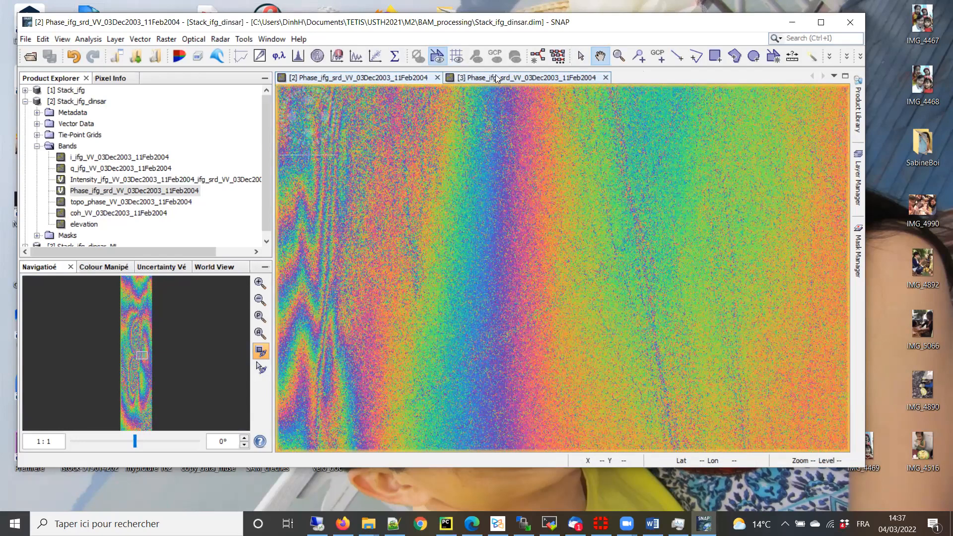
- Examine the multilooked Phase_ifg_srd view in close-up, from the dense central fringes to the broad eastern lobes
left_click(495, 78)
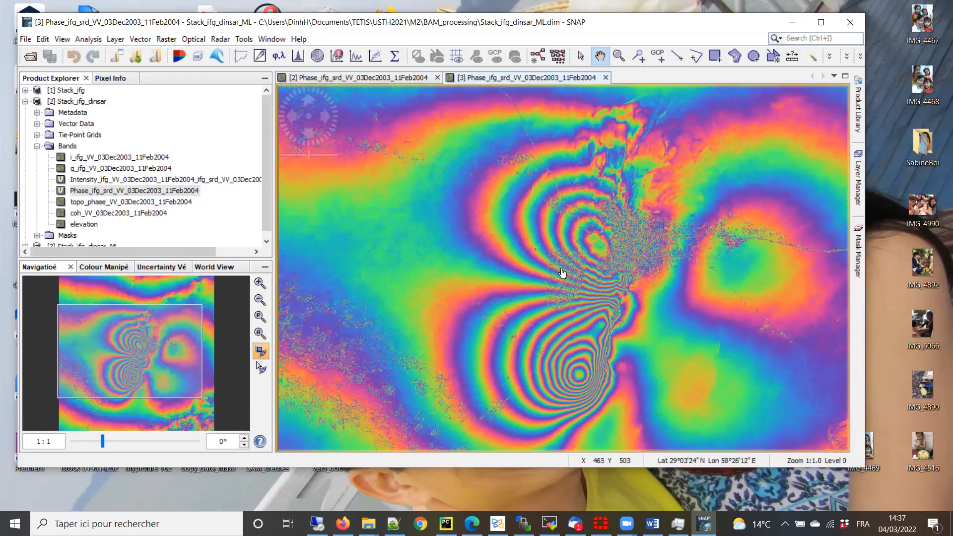
scroll(477, 213, "up", 3)
left_click_drag(600, 292, 478, 304)
left_click_drag(465, 262, 499, 318)
left_click_drag(693, 367, 577, 260)
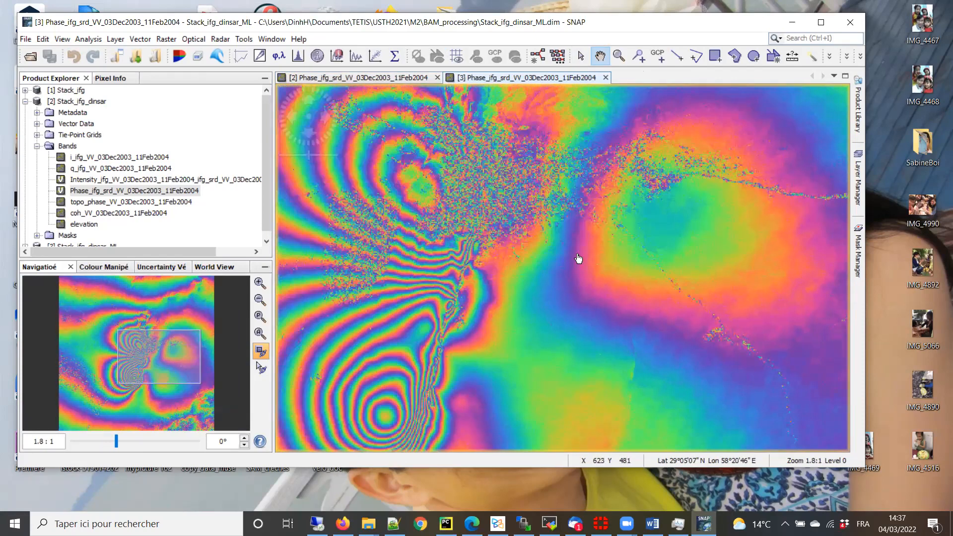
scroll(621, 265, "up", 3)
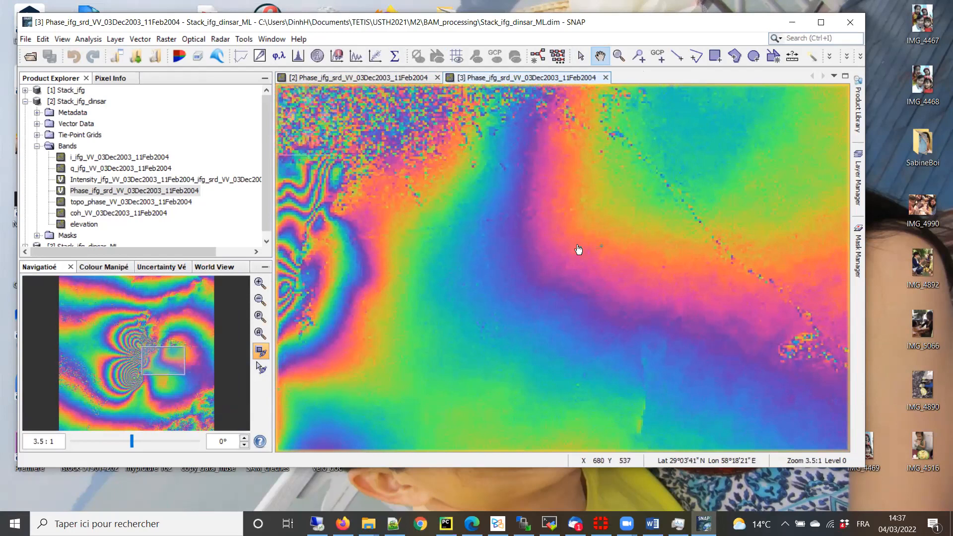
left_click_drag(610, 210, 432, 290)
left_click_drag(714, 248, 568, 243)
scroll(568, 243, "up", 2)
left_click_drag(681, 294, 528, 240)
scroll(534, 240, "up", 1)
scroll(529, 240, "down", 5)
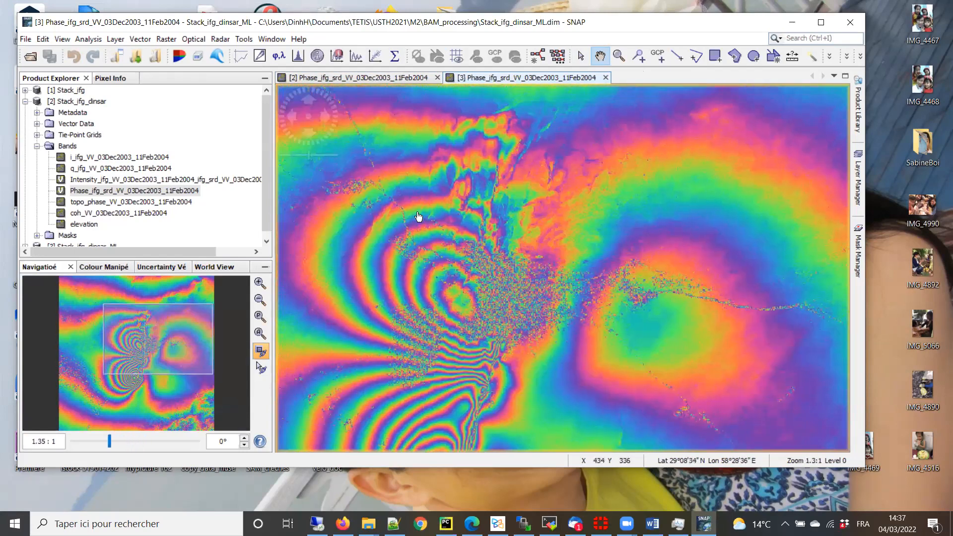
- Examine the concentric fringes of the upper-left lobe in the multilooked phase view at several scales
left_click_drag(306, 246, 490, 165)
scroll(534, 276, "down", 4)
left_click_drag(518, 285, 429, 334)
scroll(468, 277, "up", 1)
scroll(471, 262, "down", 2)
scroll(472, 266, "up", 3)
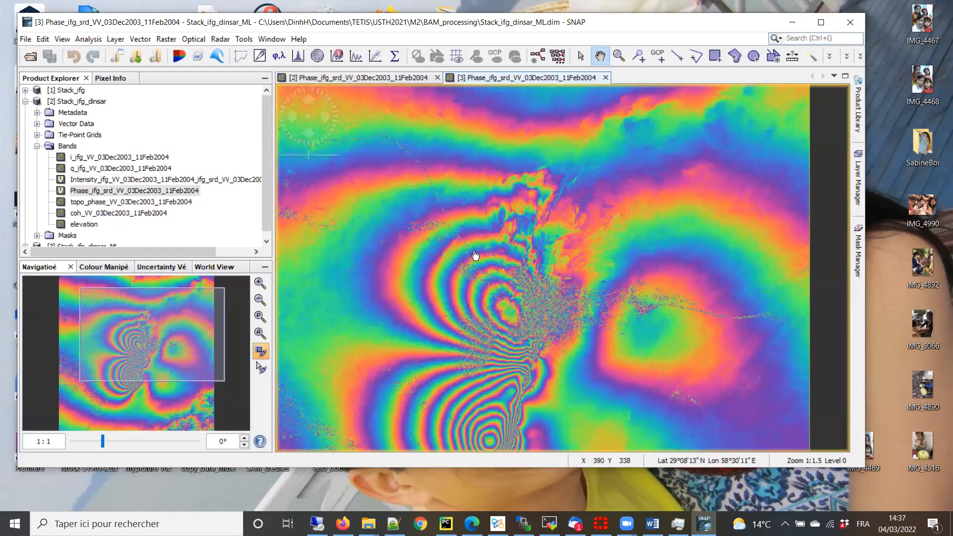
left_click_drag(406, 263, 512, 219)
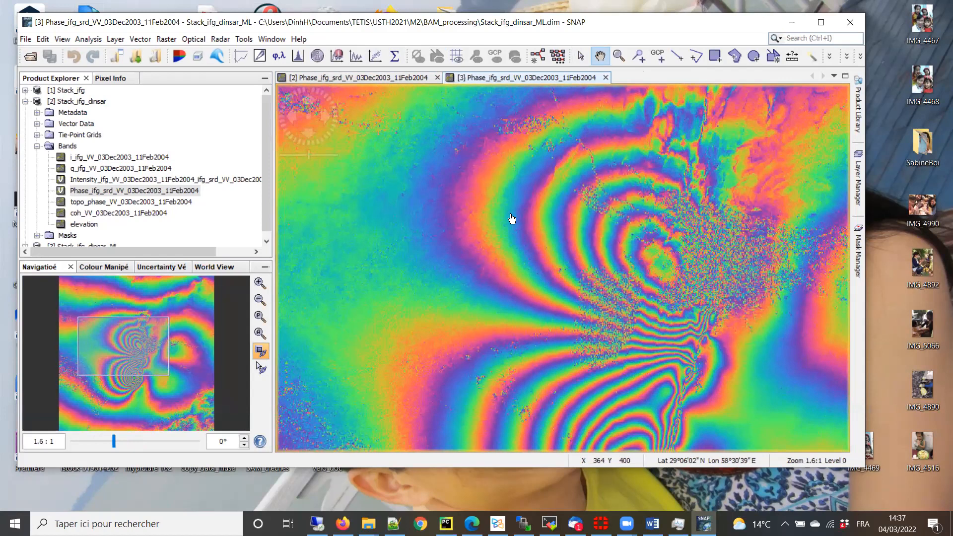
left_click_drag(498, 194, 423, 227)
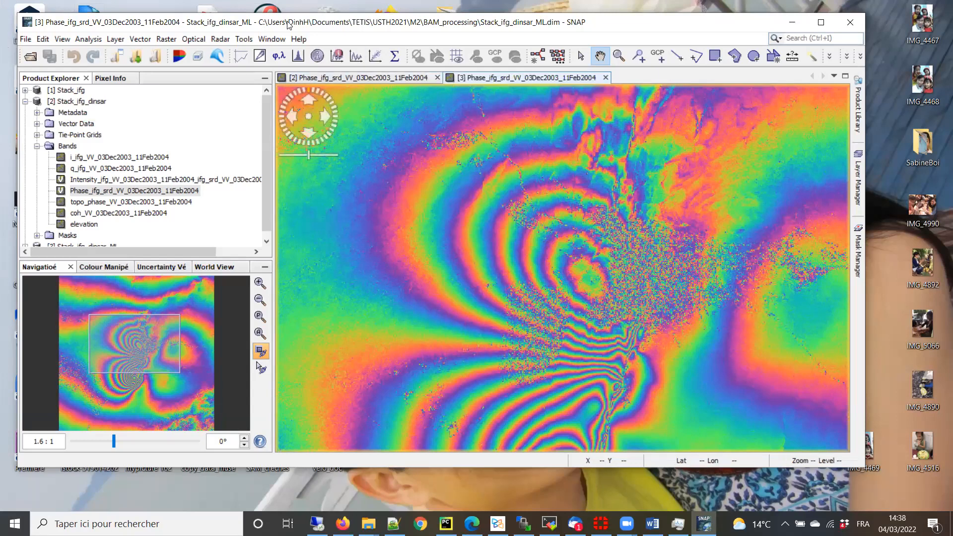
left_click_drag(288, 24, 291, 23)
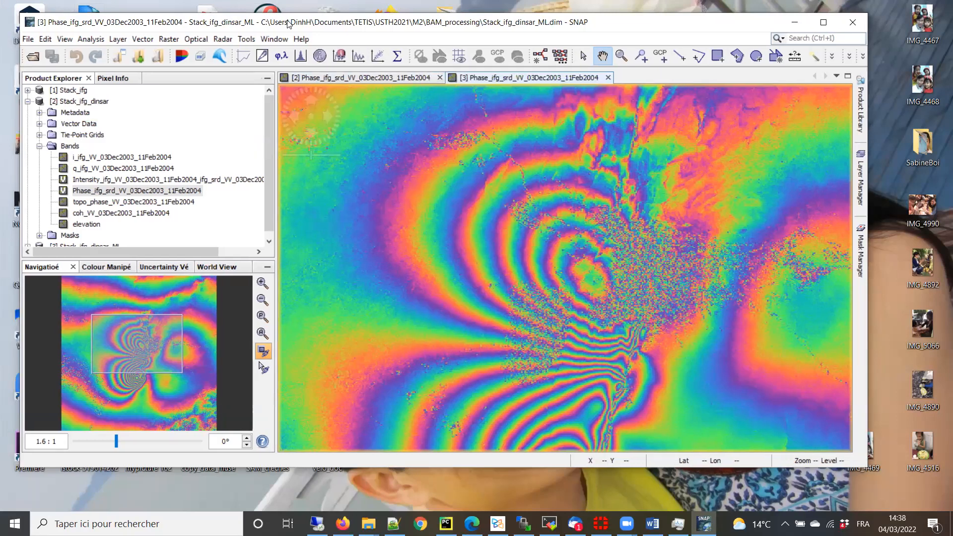
left_click(275, 40)
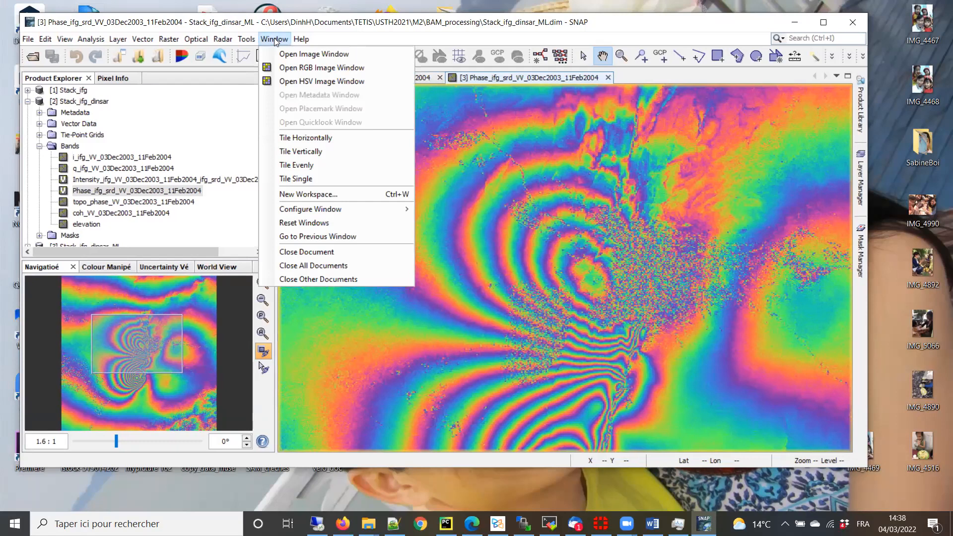
mouse_move(308, 42)
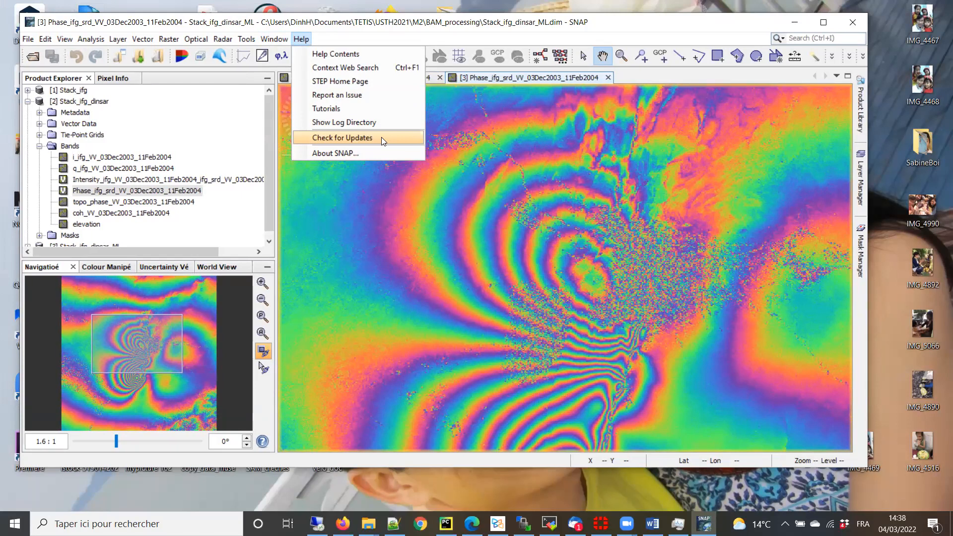
left_click_drag(604, 299, 557, 289)
scroll(558, 293, "down", 5)
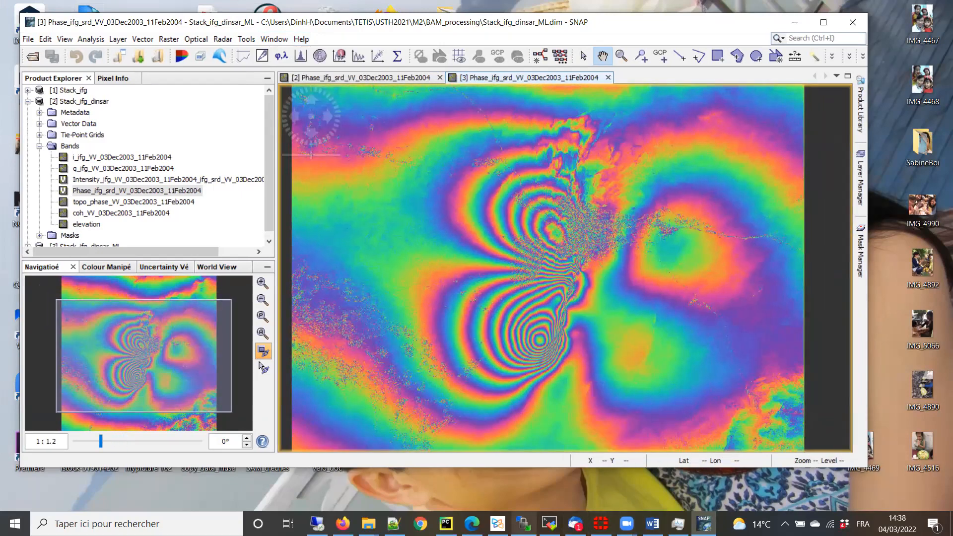
- Switch to the 3_BAM_tutorial PDF in XODO and review the topography removal and multilooking pages
left_click(497, 524)
scroll(450, 324, "down", 10)
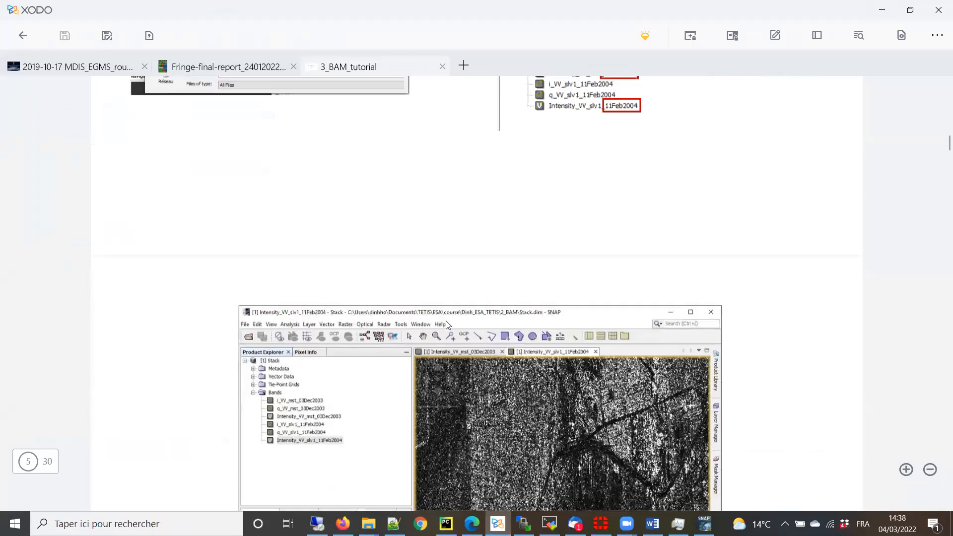
scroll(450, 324, "down", 20)
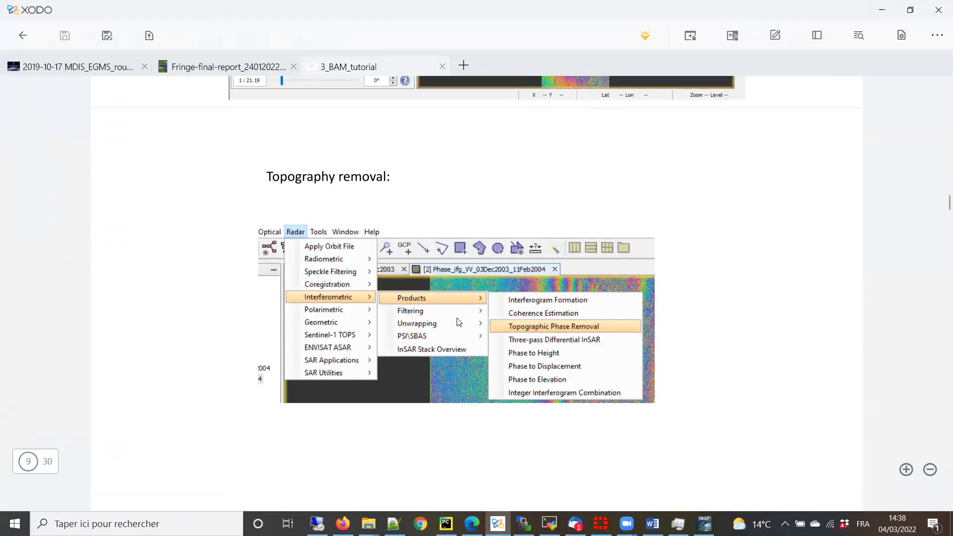
scroll(458, 319, "down", 8)
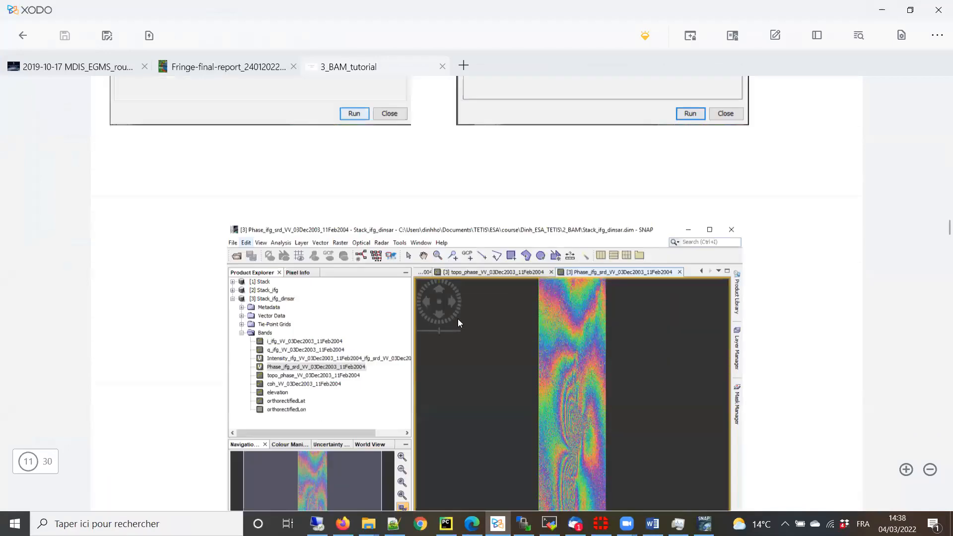
scroll(458, 320, "up", 7)
scroll(458, 322, "up", 1)
scroll(446, 300, "down", 10)
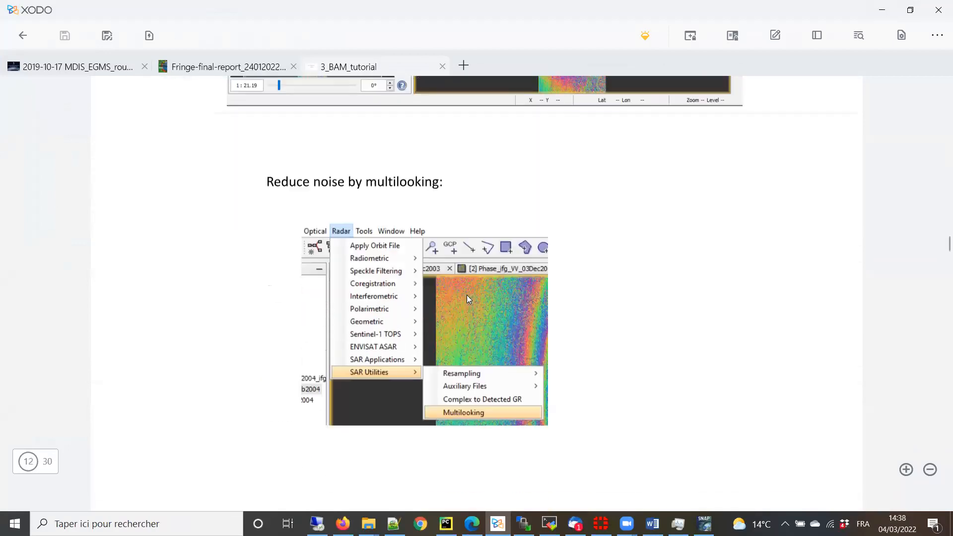
scroll(462, 298, "down", 6)
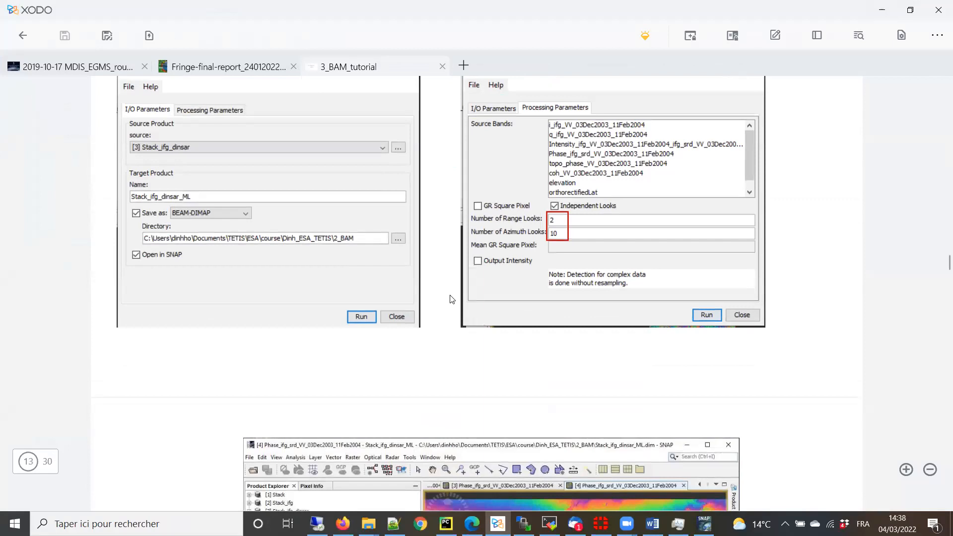
scroll(443, 350, "down", 4)
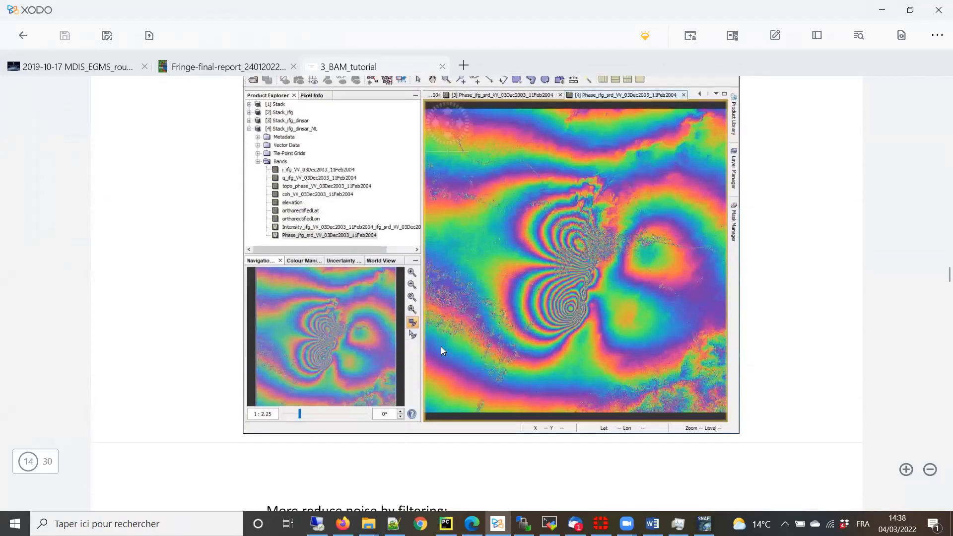
scroll(443, 350, "up", 2)
scroll(443, 350, "down", 2)
- Read the tutorial's pages on reducing noise by filtering, covering the Goldstein Phase Filtering command, its parameters and the example filtered phase
scroll(475, 323, "down", 5)
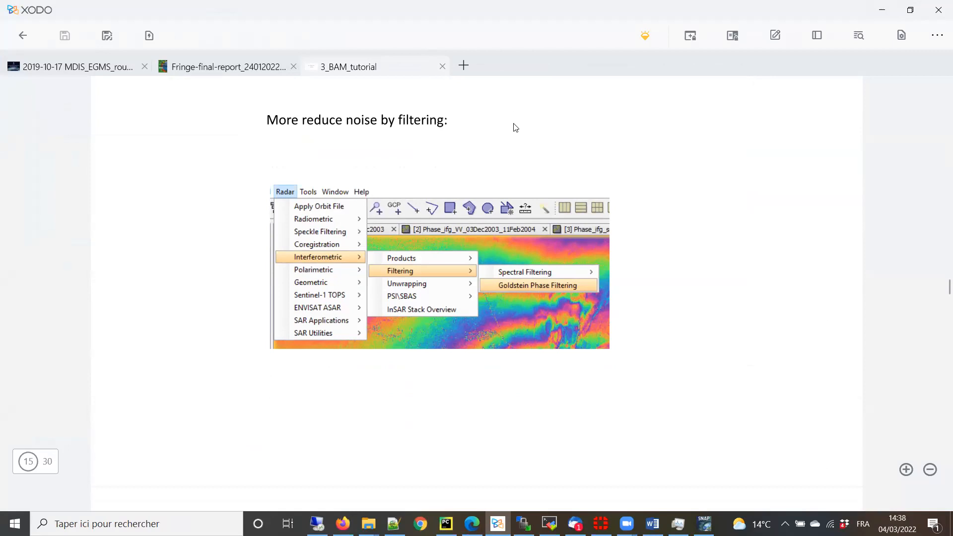
scroll(494, 281, "down", 5)
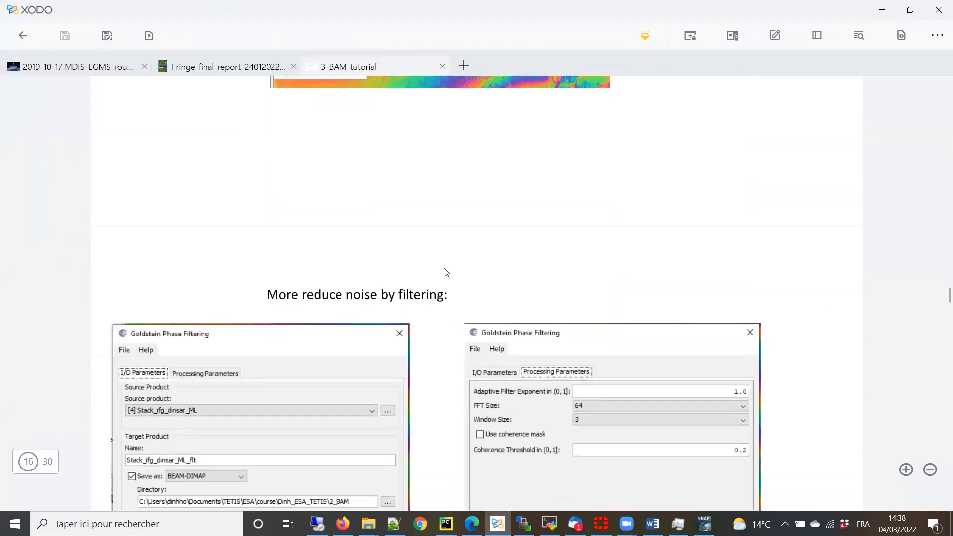
scroll(446, 273, "up", 5)
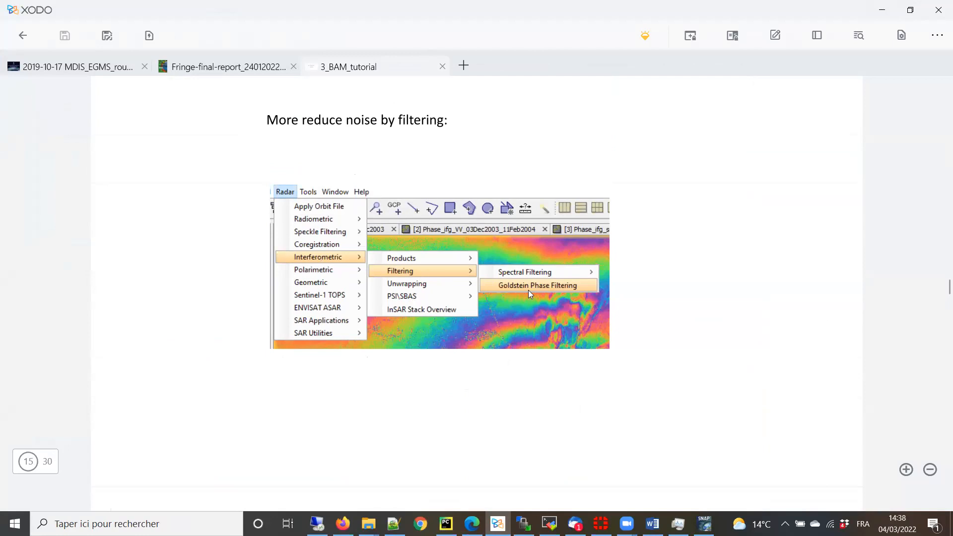
scroll(465, 300, "down", 5)
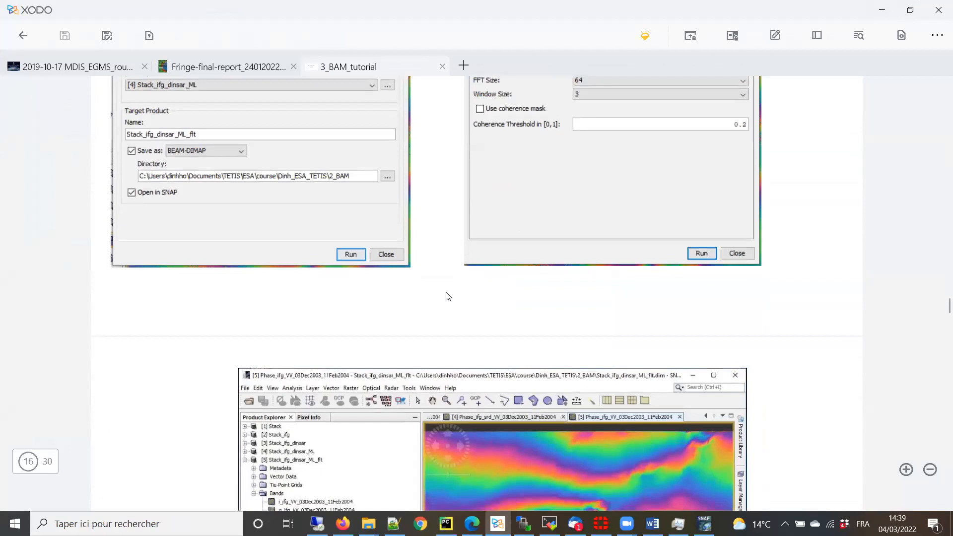
scroll(451, 278, "up", 3)
scroll(453, 234, "down", 10)
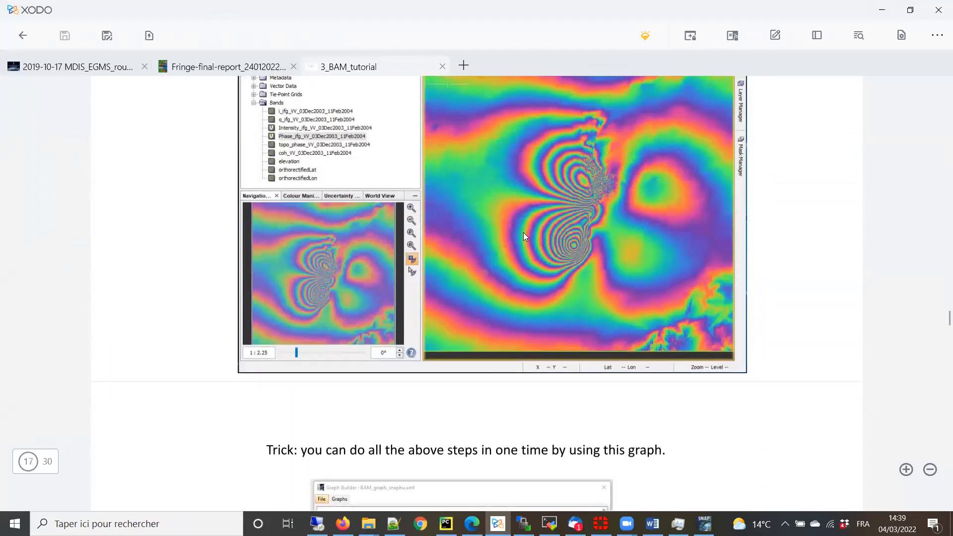
scroll(623, 245, "up", 2)
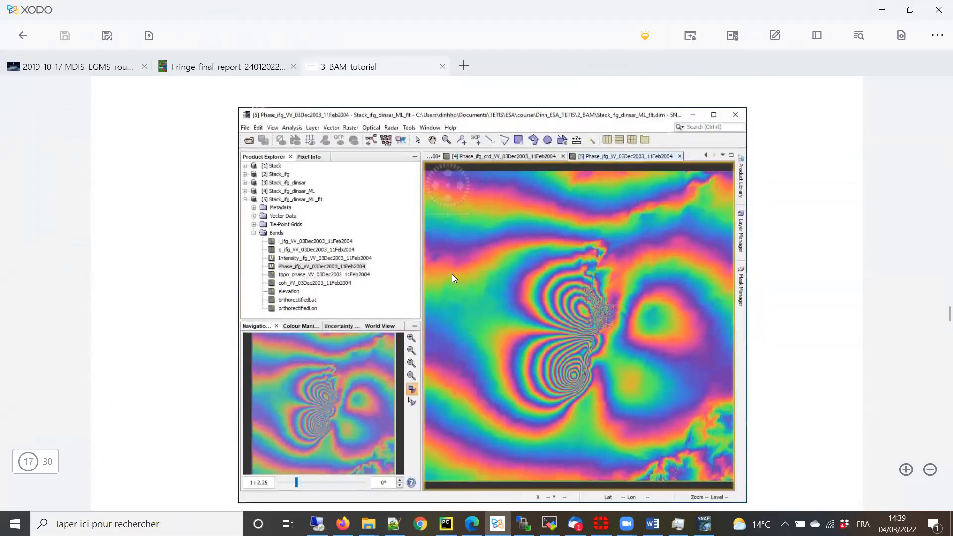
- Examine the tutorial's processing graph that chains the interferogram, topographic removal, multilook, Goldstein filtering and Snaphu export steps
scroll(452, 276, "down", 7)
scroll(445, 275, "down", 6)
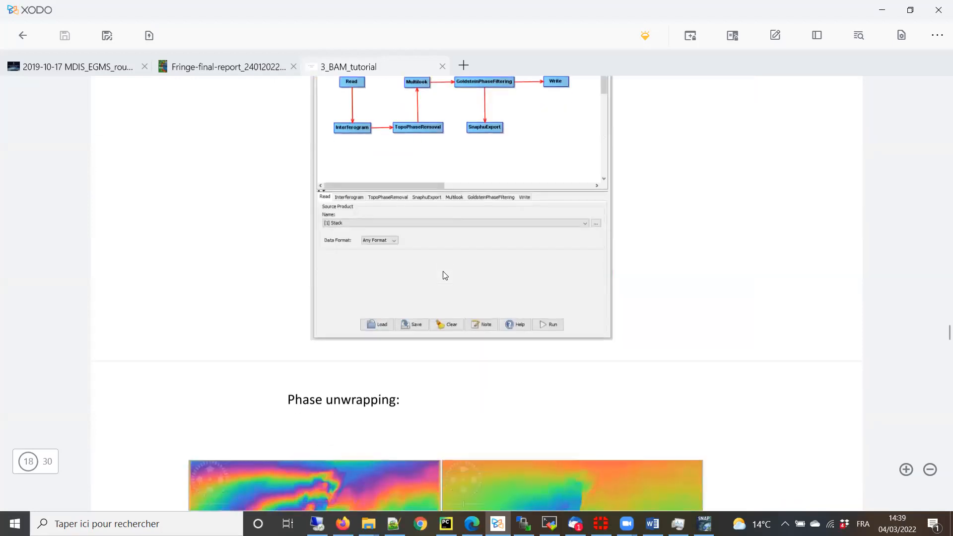
scroll(445, 276, "up", 5)
scroll(443, 276, "down", 1)
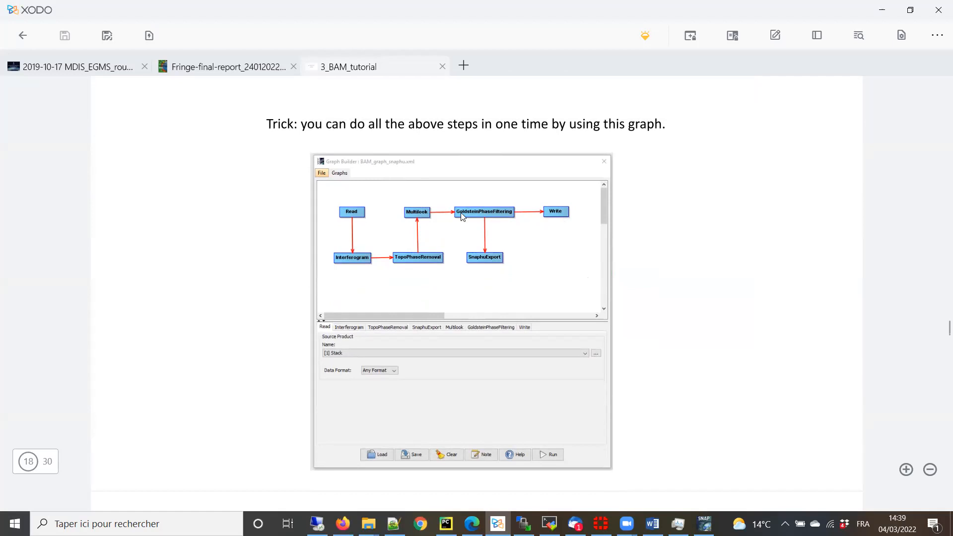
scroll(478, 255, "up", 10)
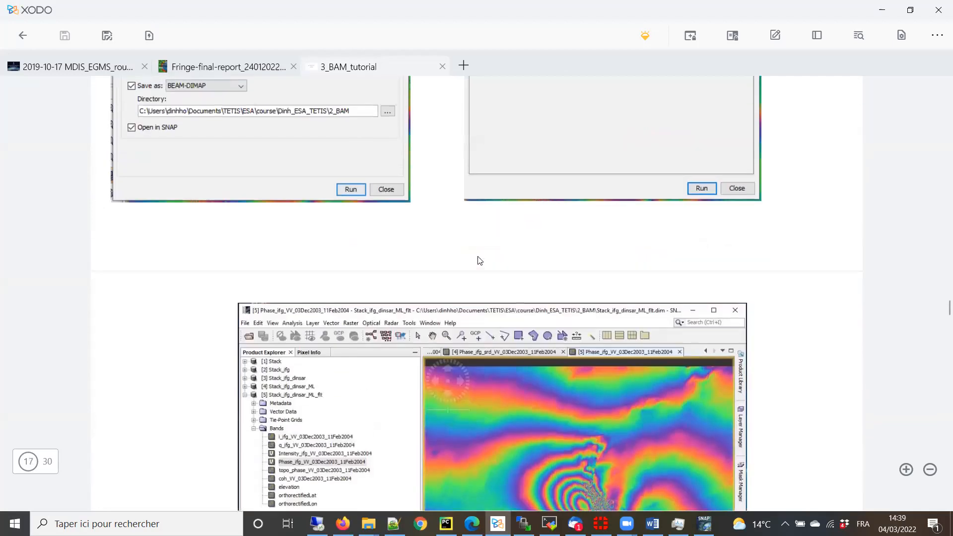
scroll(477, 256, "down", 11)
scroll(478, 261, "up", 3)
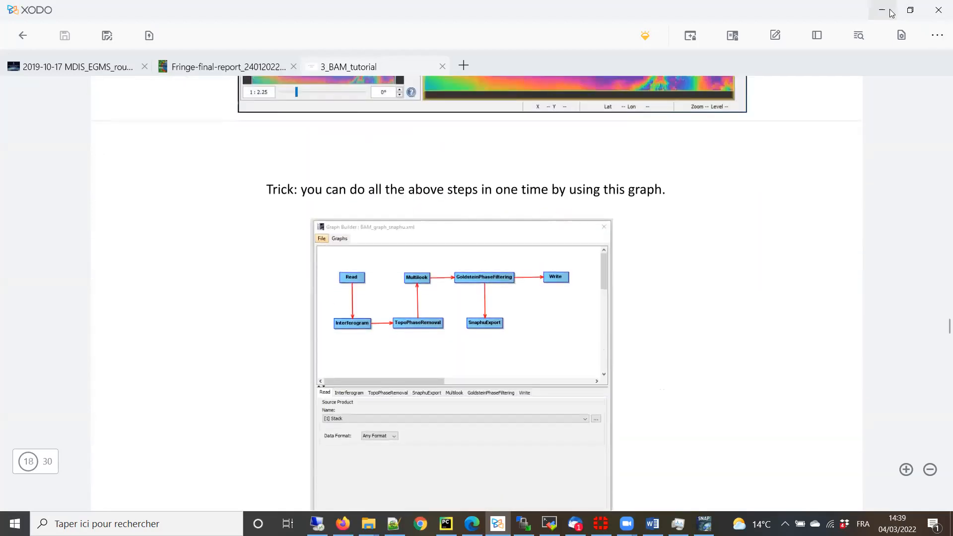
- Return to SNAP and set up Goldstein Phase Filtering with Stack_ifg_dinsar_ML as the source product
left_click(888, 12)
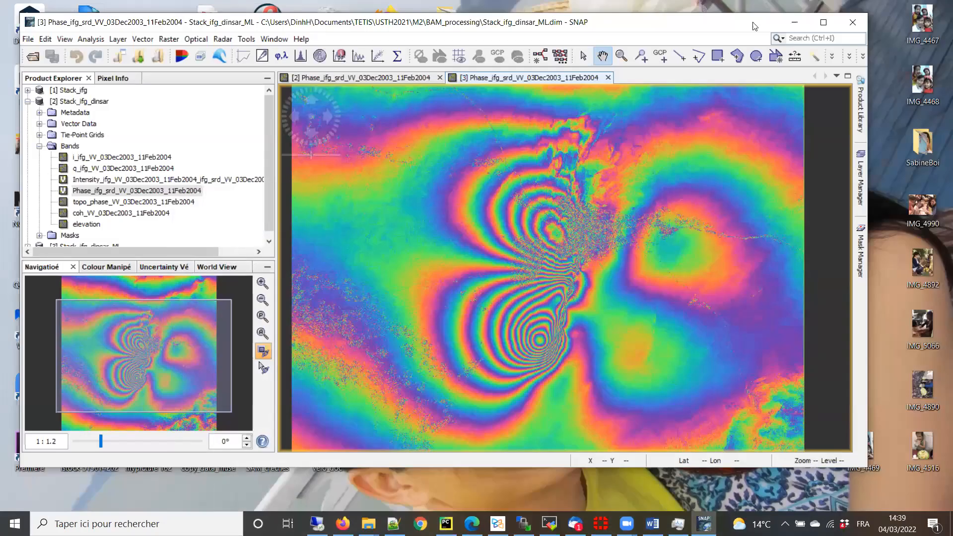
left_click(222, 40)
mouse_move(269, 106)
mouse_move(361, 105)
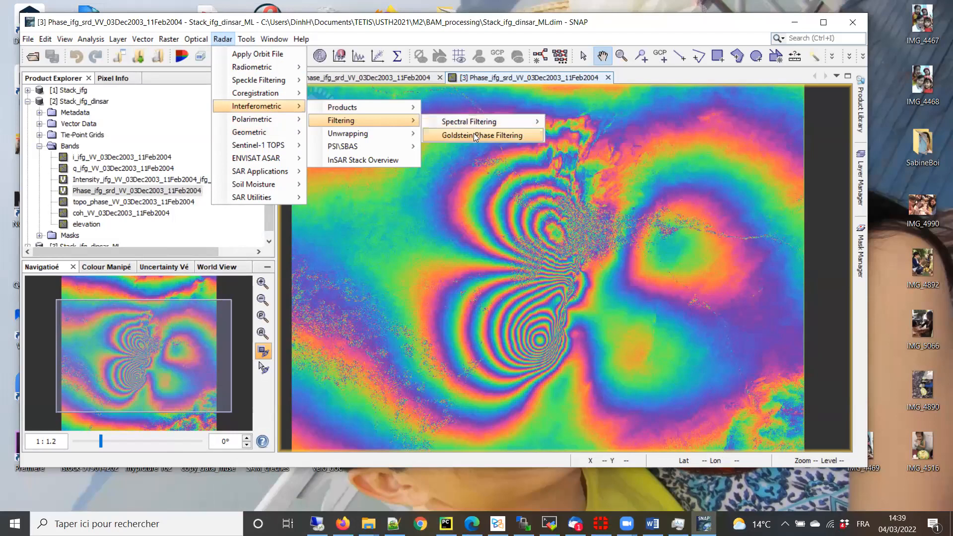
left_click(473, 134)
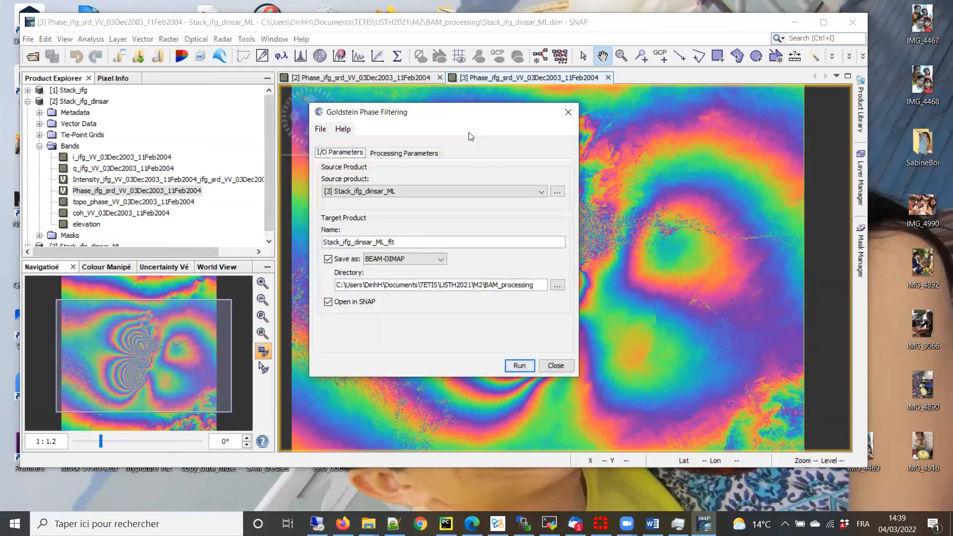
left_click(393, 192)
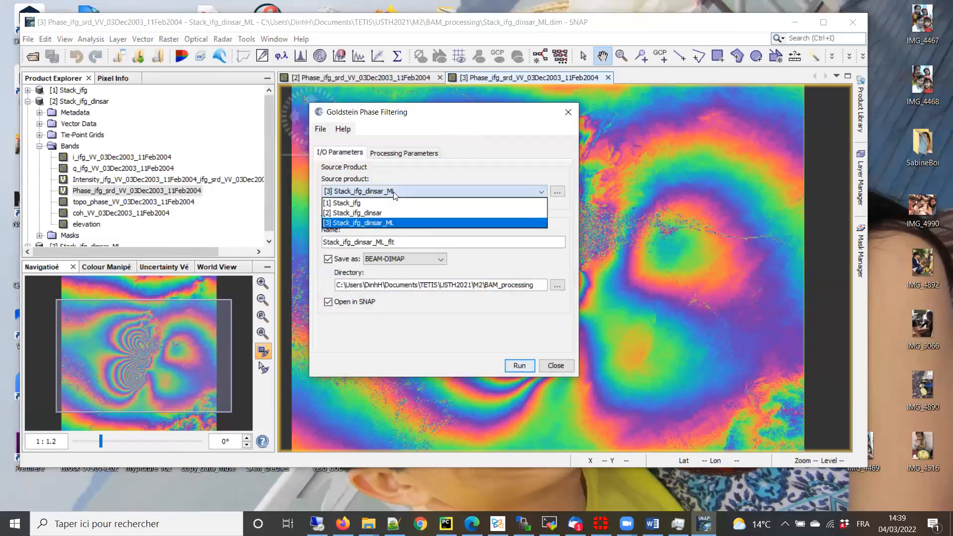
- Run Goldstein phase filtering on Stack_ifg_dinsar_ML with exponent 1.0, FFT size 64 and window size 3, saving it as Stack_ifg_dinsar_ML_flt
left_click(392, 224)
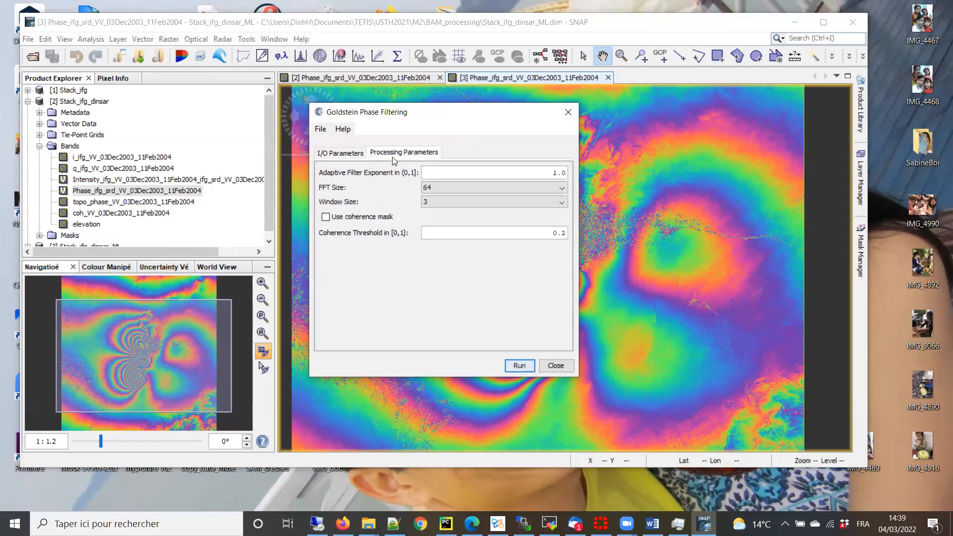
left_click(518, 366)
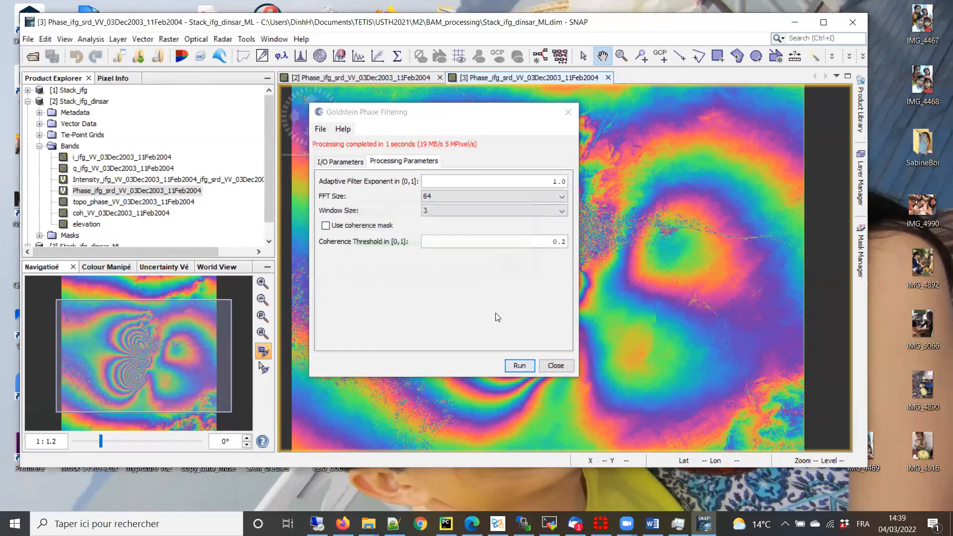
left_click(556, 366)
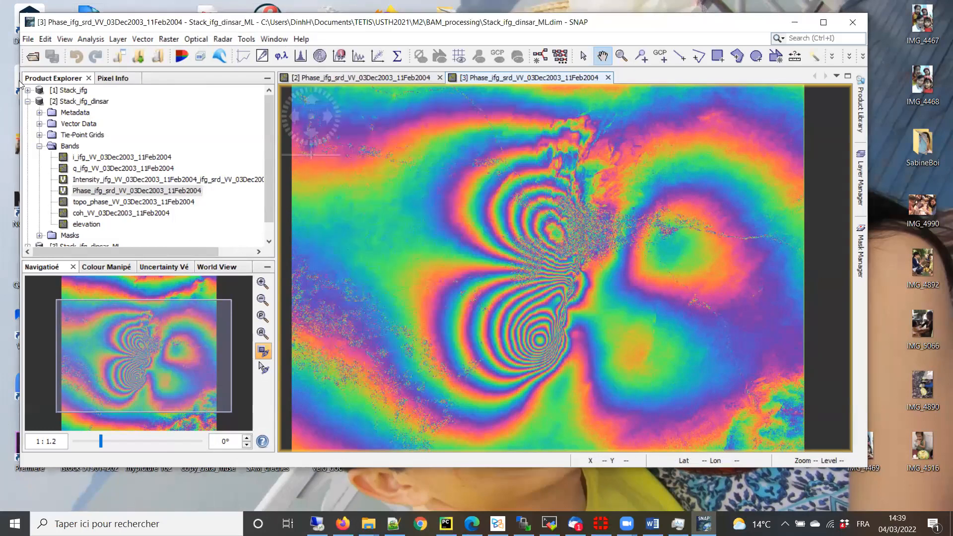
- Open the Phase_ifg_VV_03Dec2003_11Feb2004 band of the filtered product Stack_ifg_dinsar_ML_flt
left_click(28, 102)
left_click(28, 123)
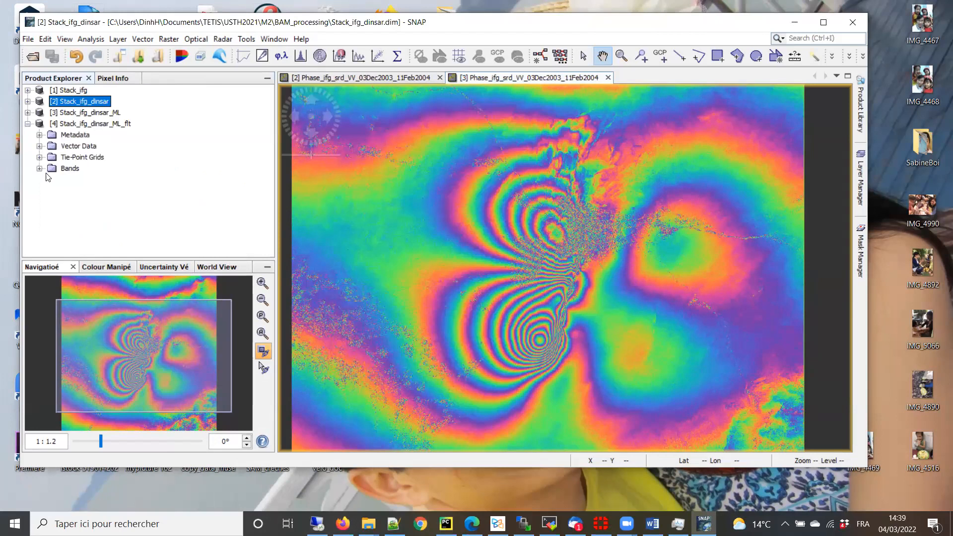
left_click(40, 168)
double_click(121, 213)
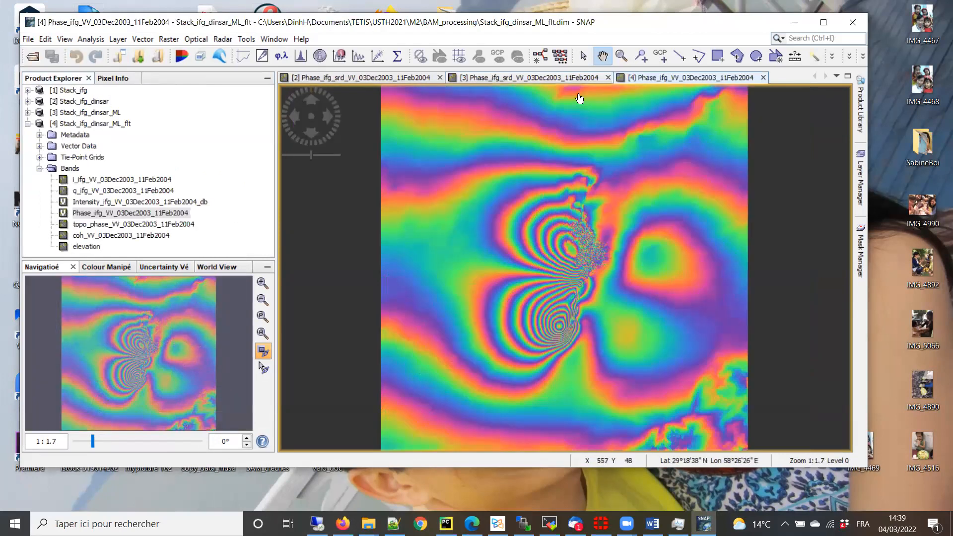
- Compare the filtered phase image with the unfiltered multilooked one up close around the noisy central fringe area
left_click(529, 77)
left_click(667, 77)
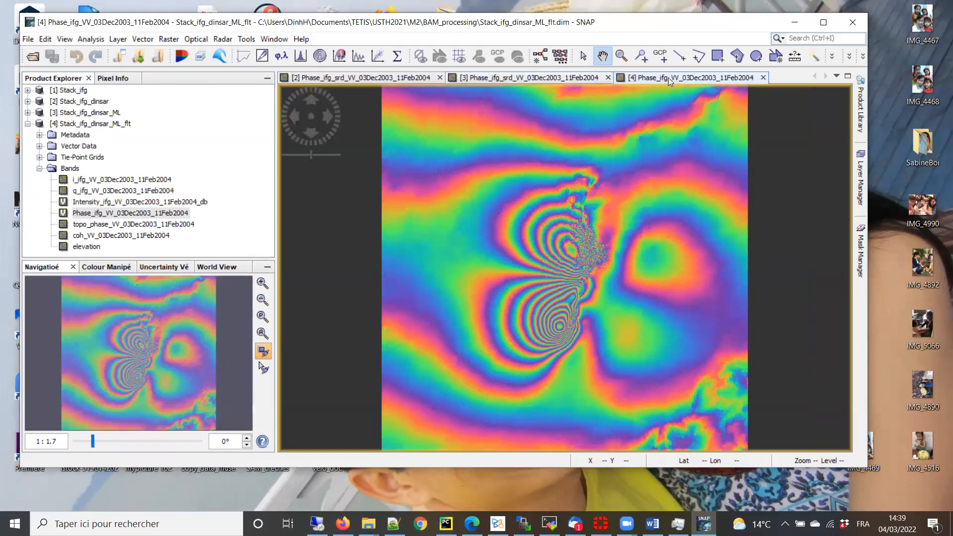
scroll(603, 261, "up", 8)
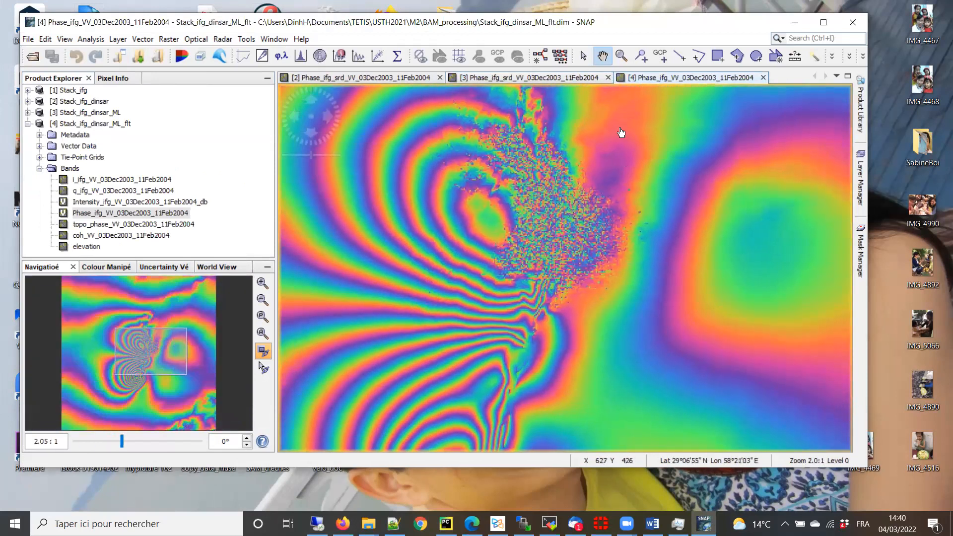
left_click(522, 77)
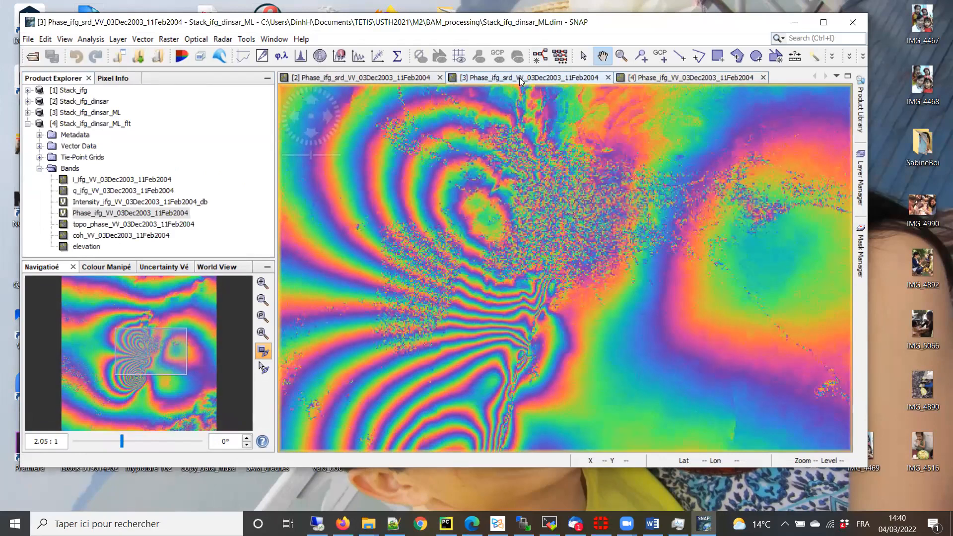
scroll(561, 333, "up", 6)
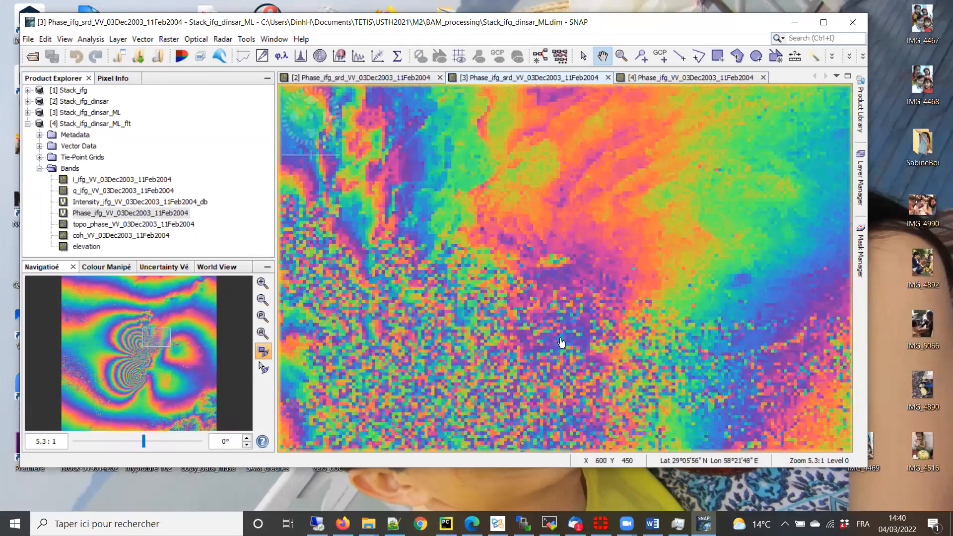
left_click_drag(562, 343, 511, 321)
scroll(541, 283, "up", 2)
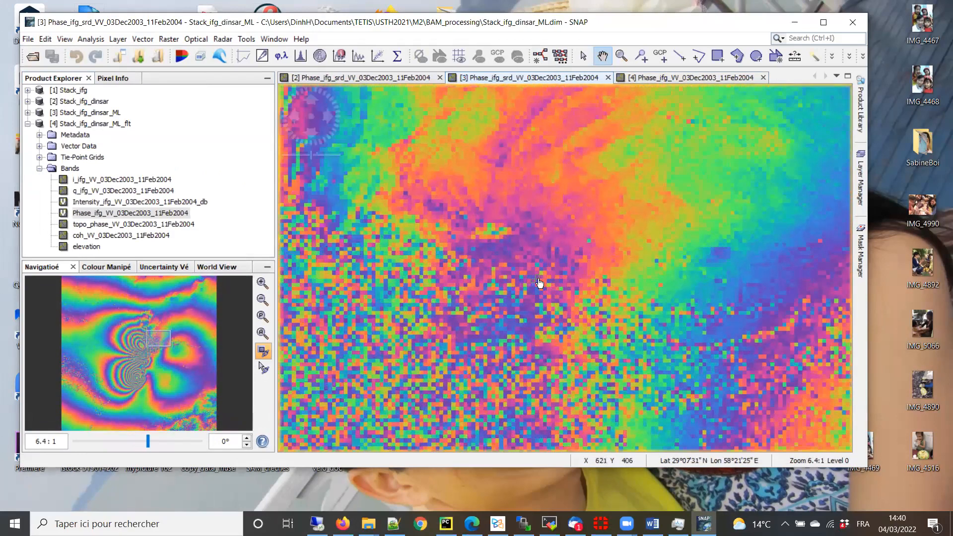
left_click_drag(541, 283, 517, 300)
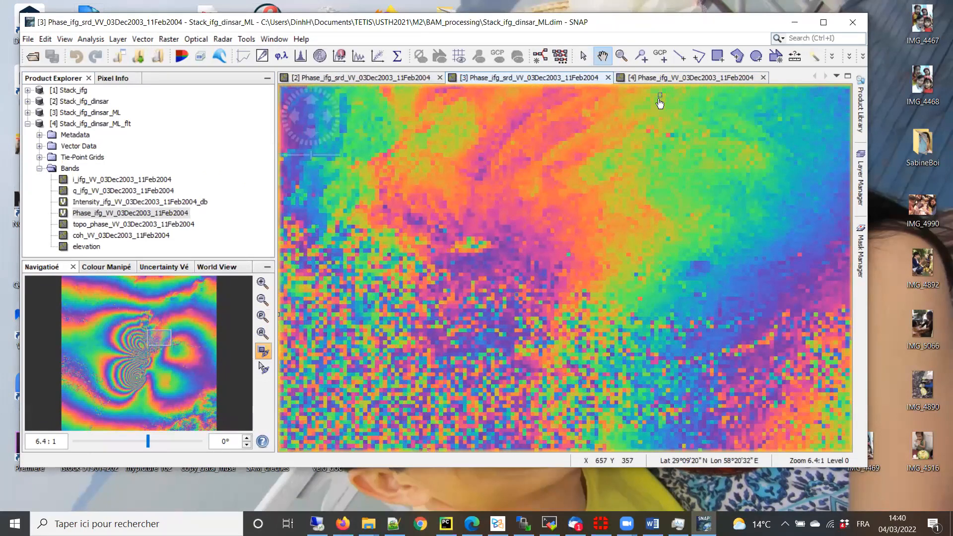
left_click(676, 77)
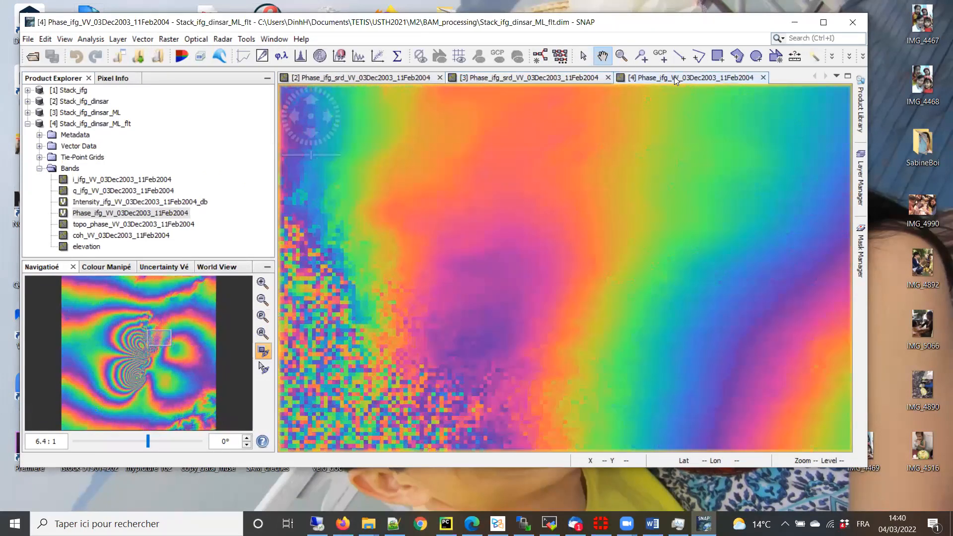
left_click(532, 78)
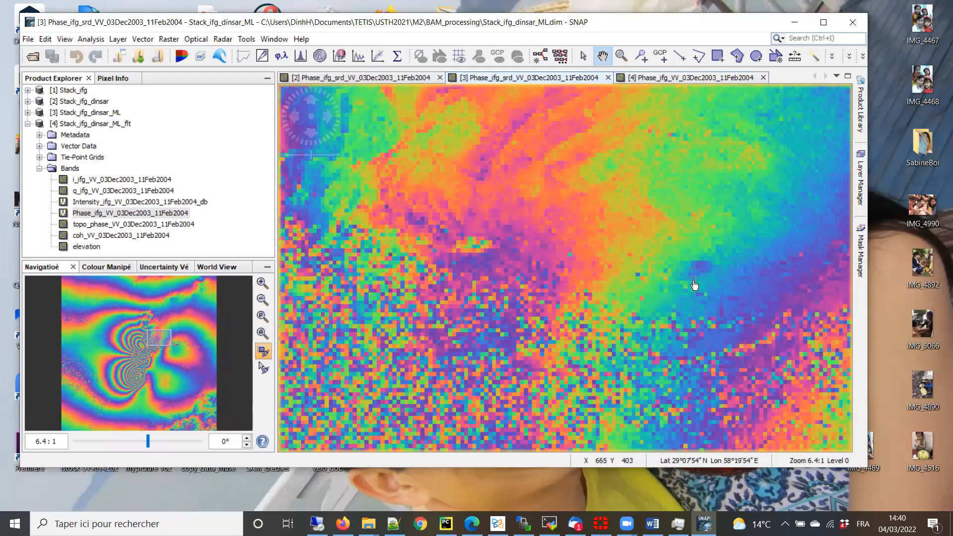
left_click(663, 77)
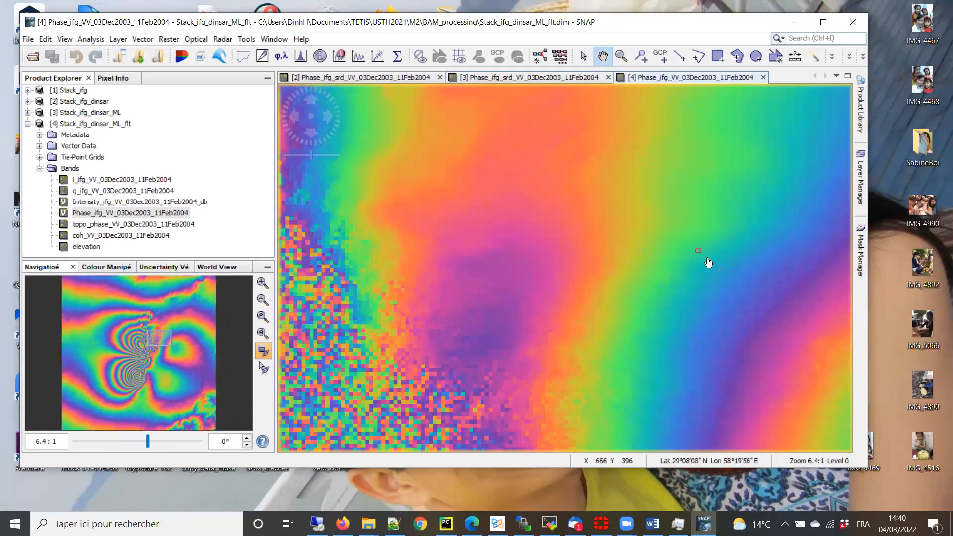
left_click(561, 77)
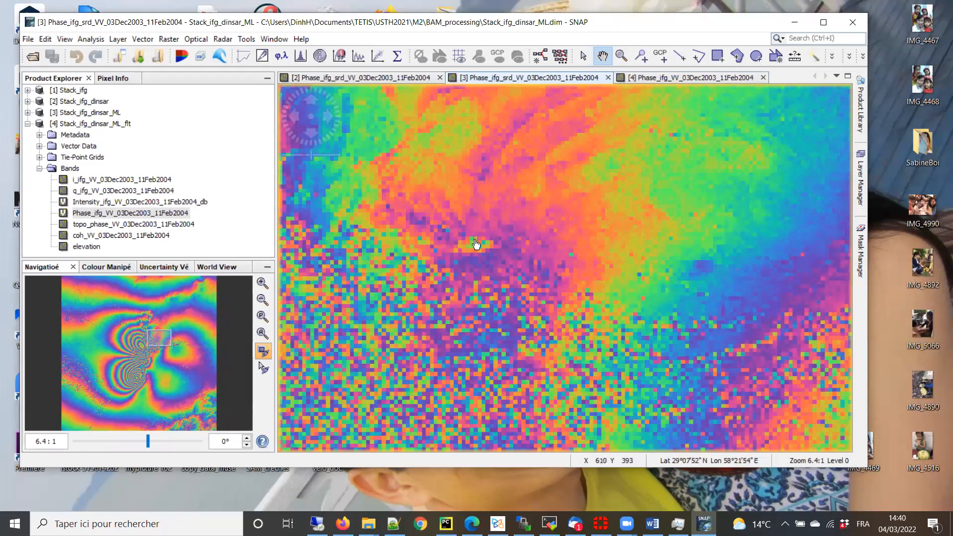
left_click(669, 78)
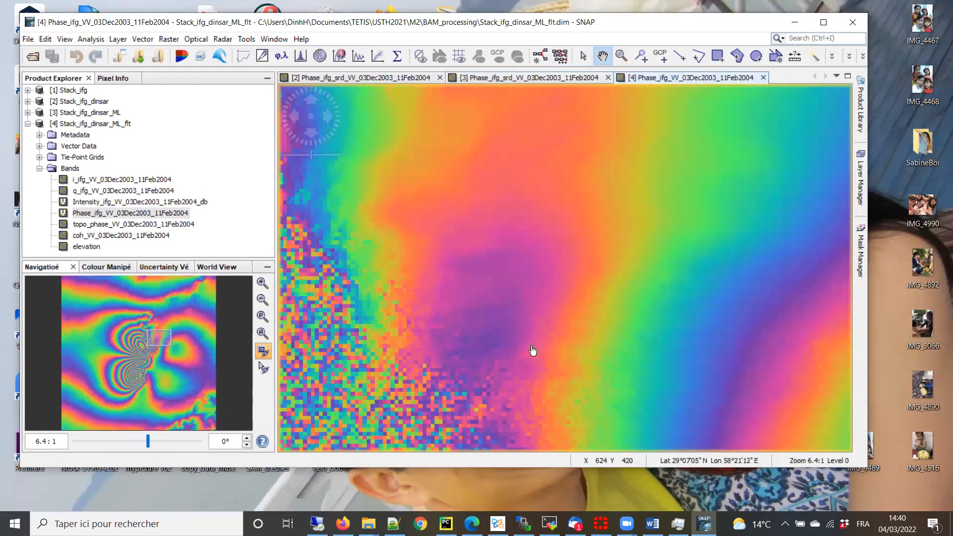
- Compare filtered and unfiltered phase north of the noisy area, ending with the full extent of the filtered interferogram
scroll(584, 291, "down", 2)
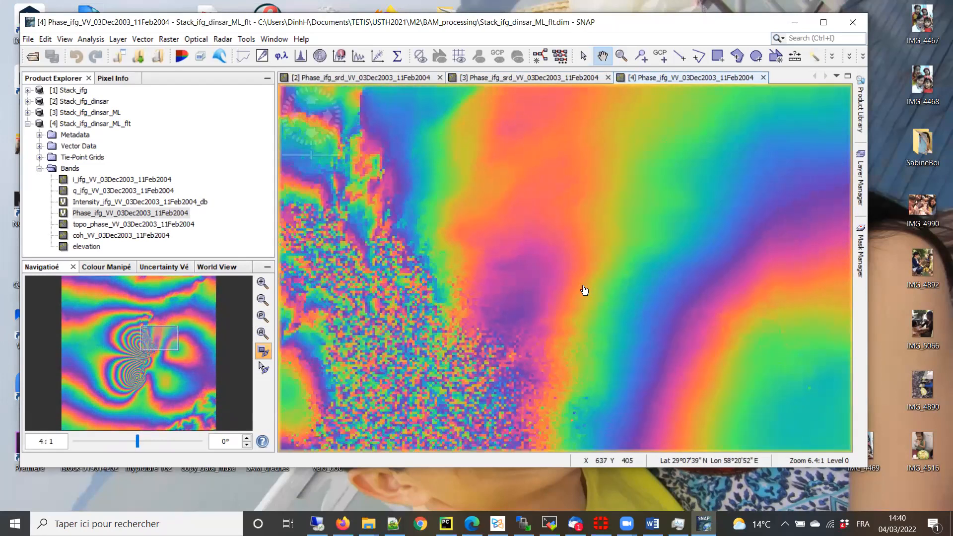
scroll(585, 290, "down", 2)
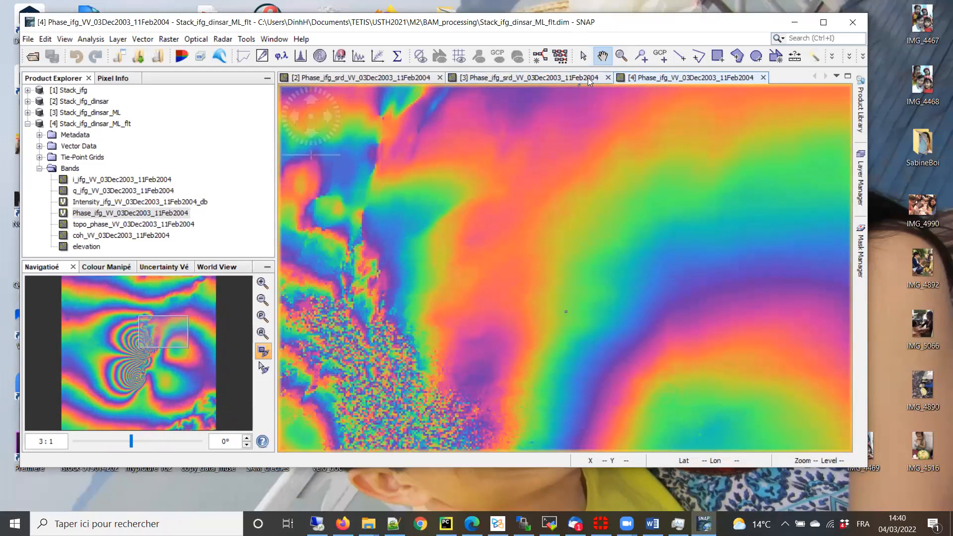
left_click(540, 78)
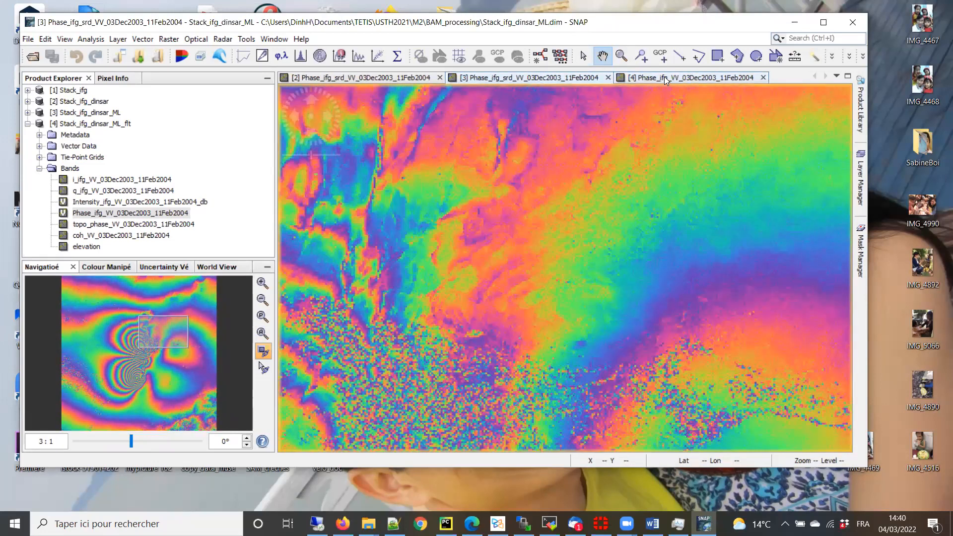
left_click(664, 78)
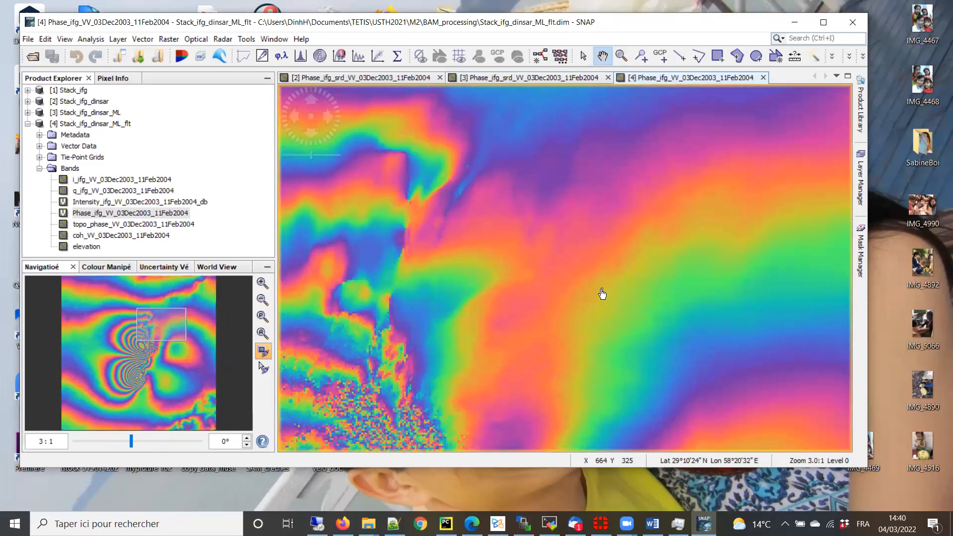
left_click(526, 79)
left_click(683, 78)
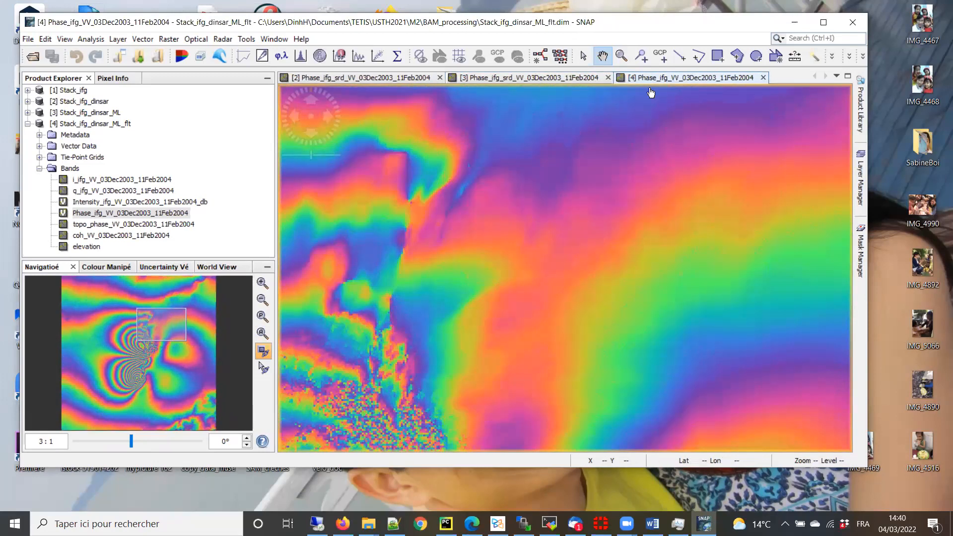
scroll(527, 180, "down", 8)
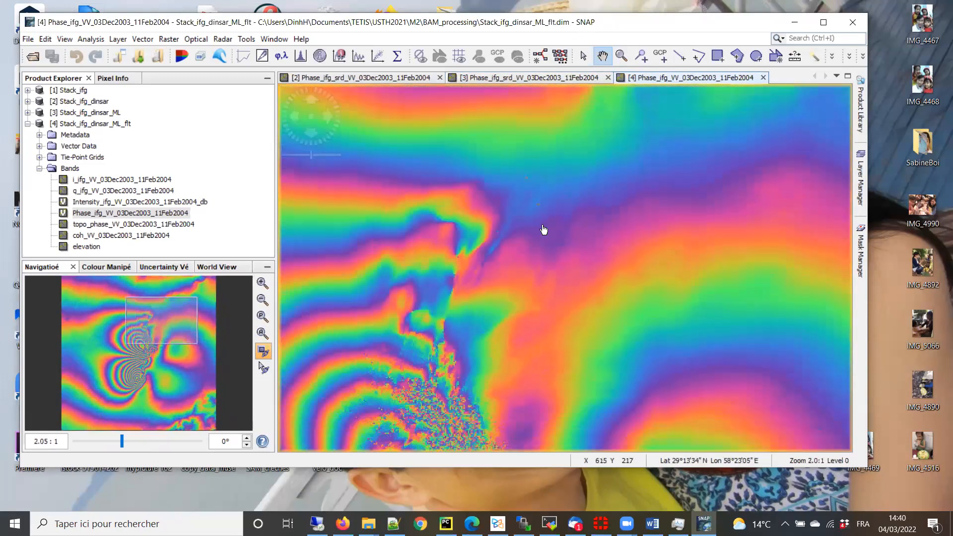
scroll(577, 258, "up", 2)
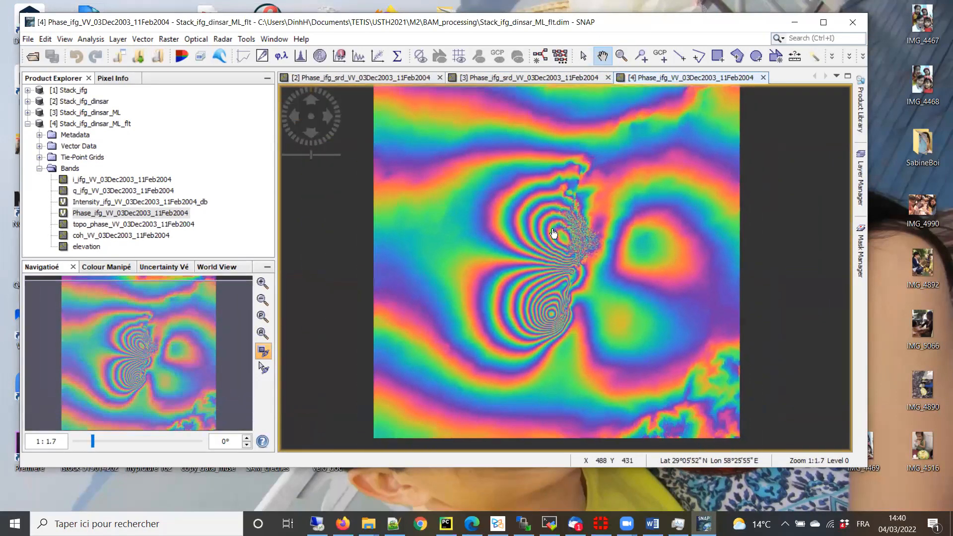
scroll(547, 250, "down", 2)
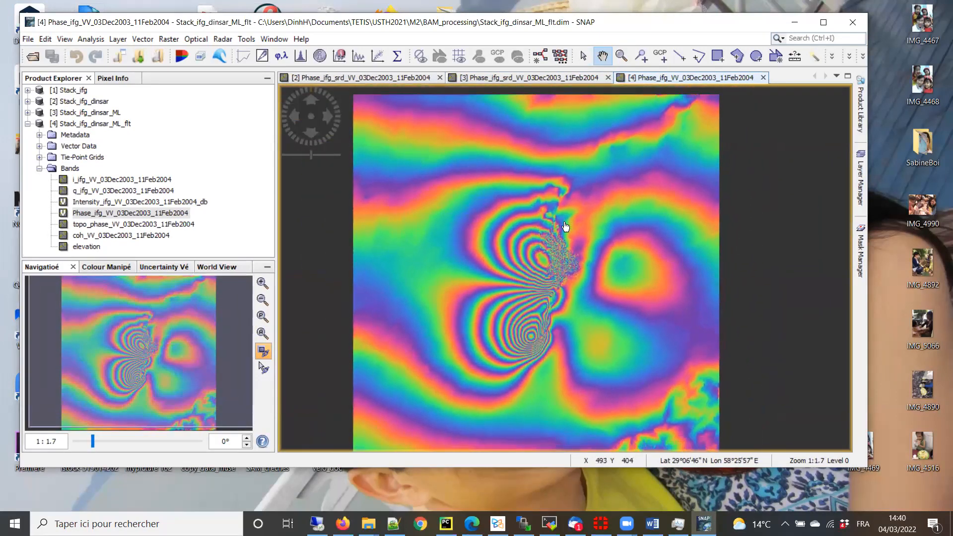
- Maximize the SNAP window and examine the fringe pattern of the filtered interferogram
left_click(824, 22)
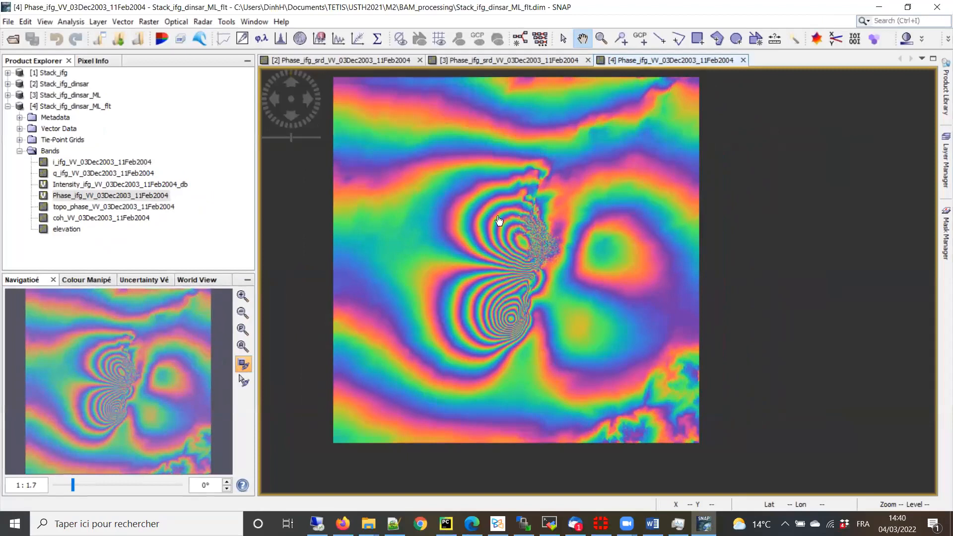
scroll(520, 249, "up", 2)
scroll(523, 262, "down", 2)
scroll(530, 262, "up", 3)
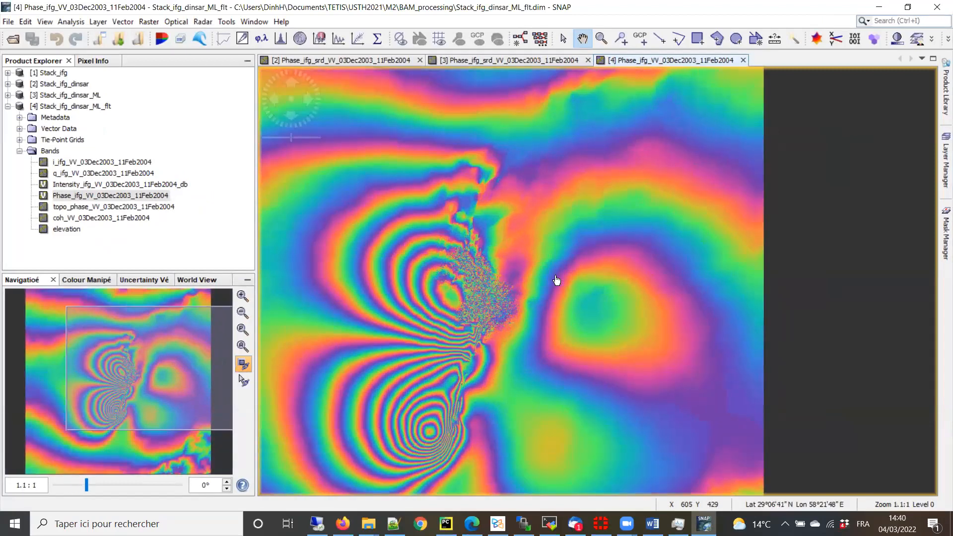
left_click_drag(557, 281, 615, 264)
scroll(619, 261, "up", 3)
scroll(618, 260, "down", 4)
scroll(618, 260, "down", 3)
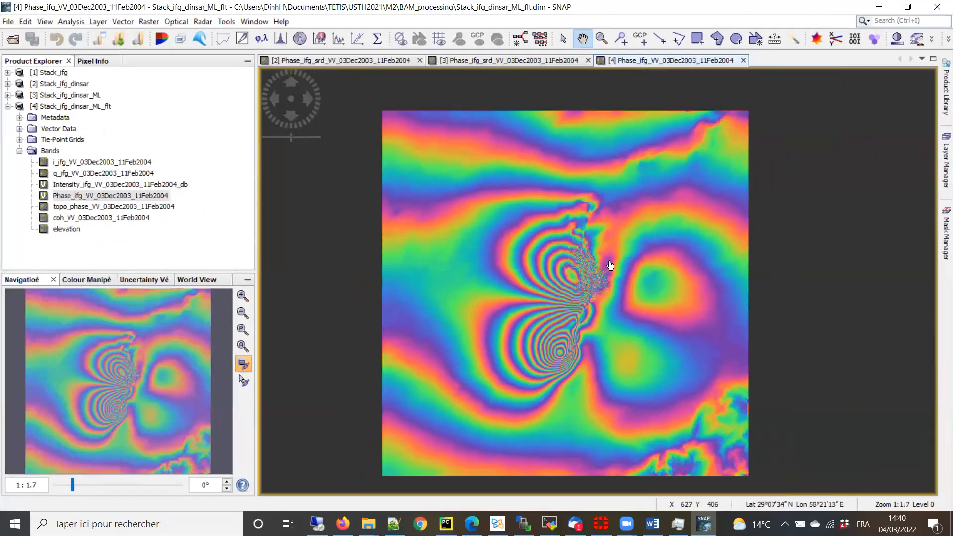
scroll(601, 246, "up", 1)
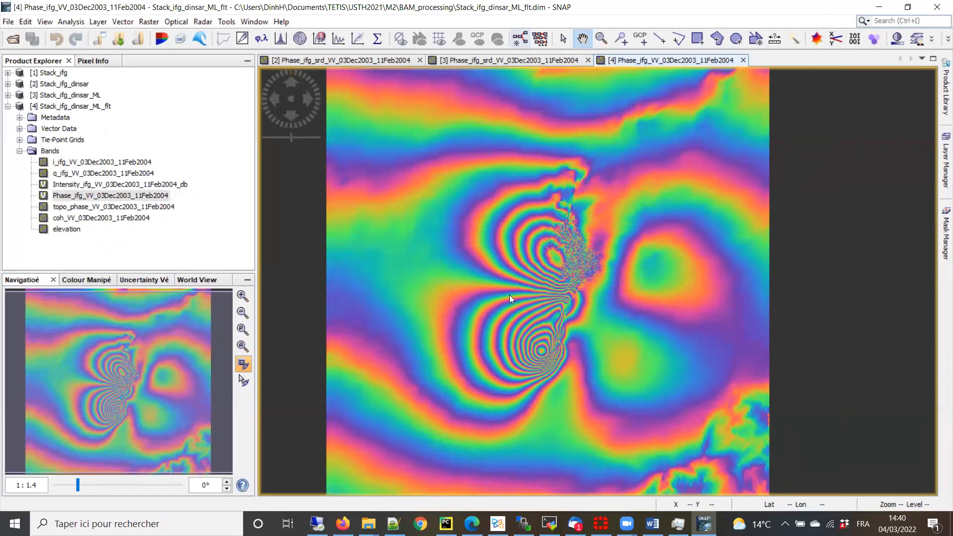
- Draw a line about 390 pixels long from northwest of the upper fringe lobe to the noisy centre of the filtered phase image
left_click(659, 38)
left_click(438, 117)
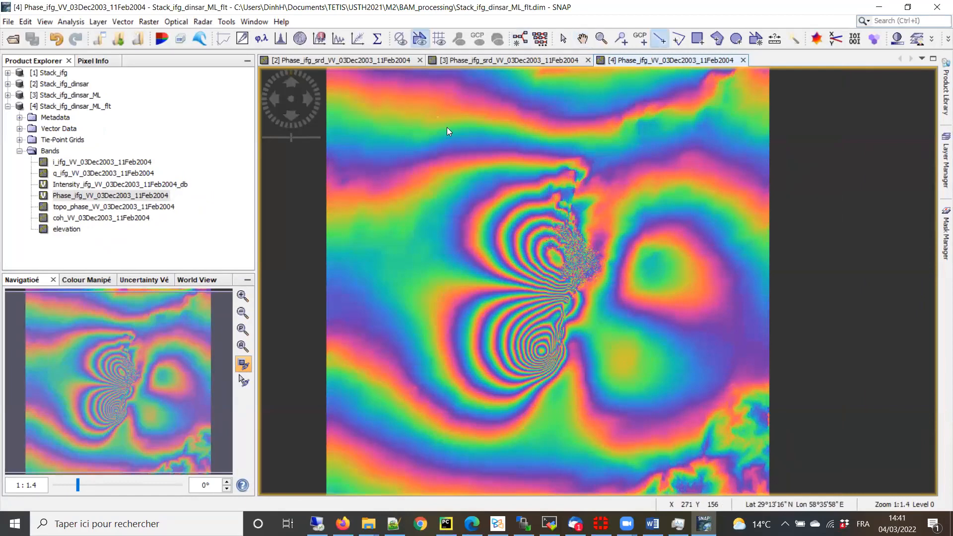
mouse_move(432, 115)
left_mouse_down()
mouse_move(530, 274)
mouse_move(579, 288)
left_mouse_up()
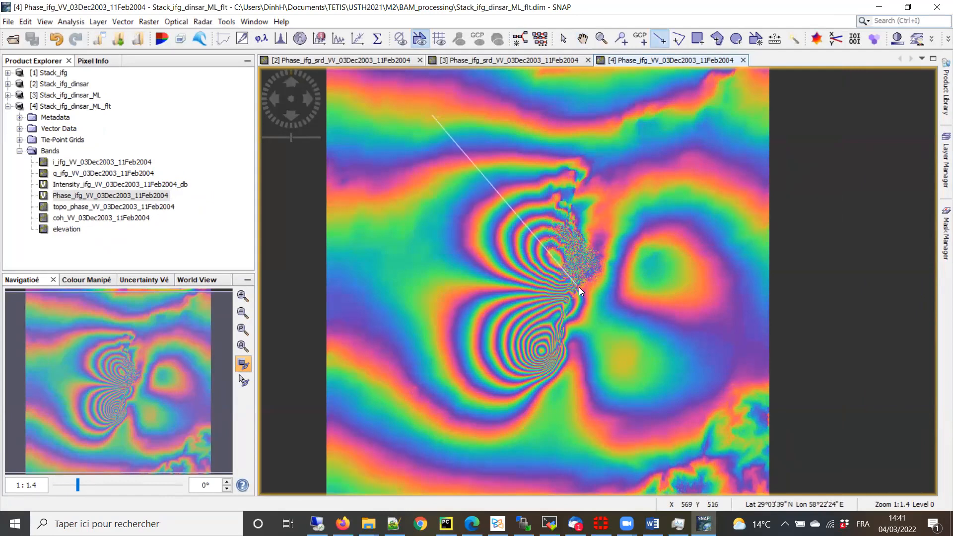
- Plot the filtered phase profile along the drawn line, examine its phase jumps, and display the band's colour scale
left_click(338, 38)
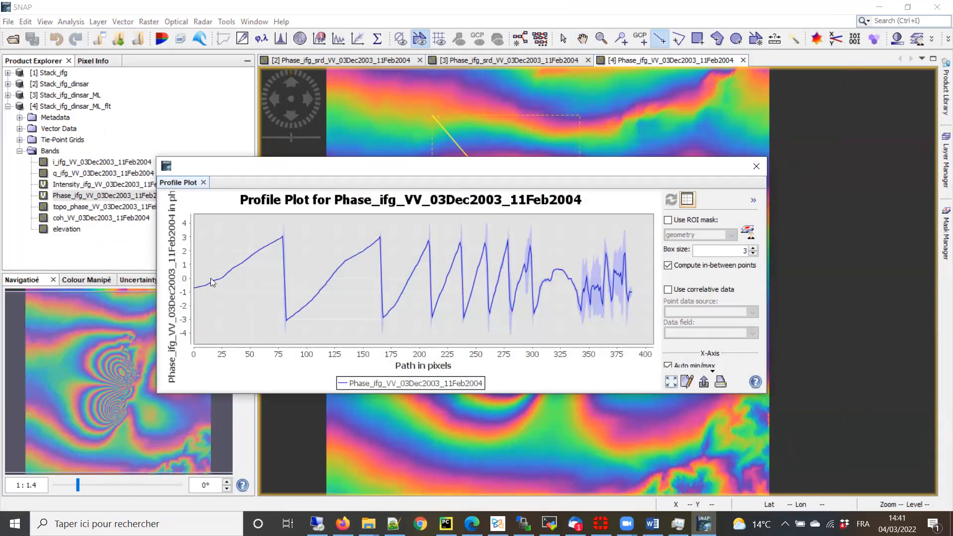
mouse_move(282, 240)
mouse_move(289, 325)
mouse_move(380, 240)
left_click(602, 135)
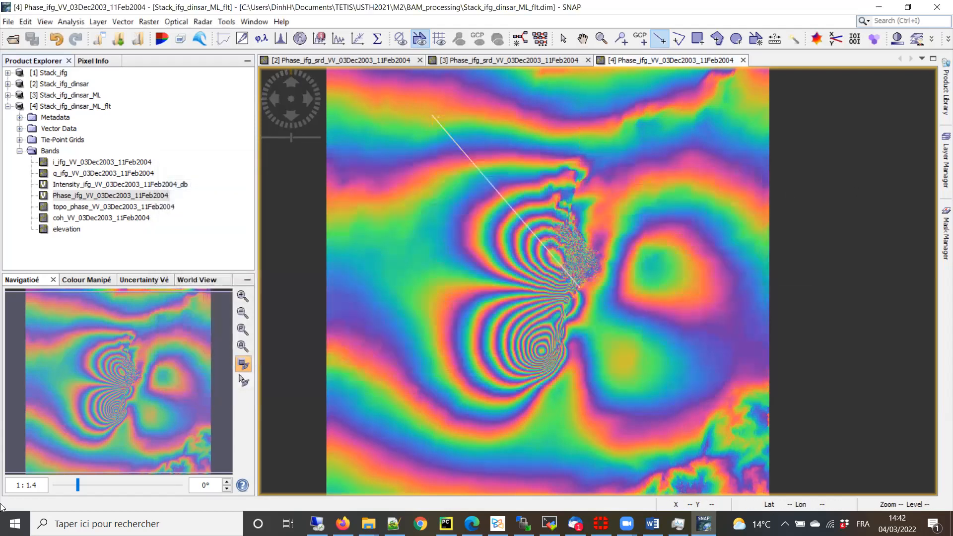
left_click(86, 280)
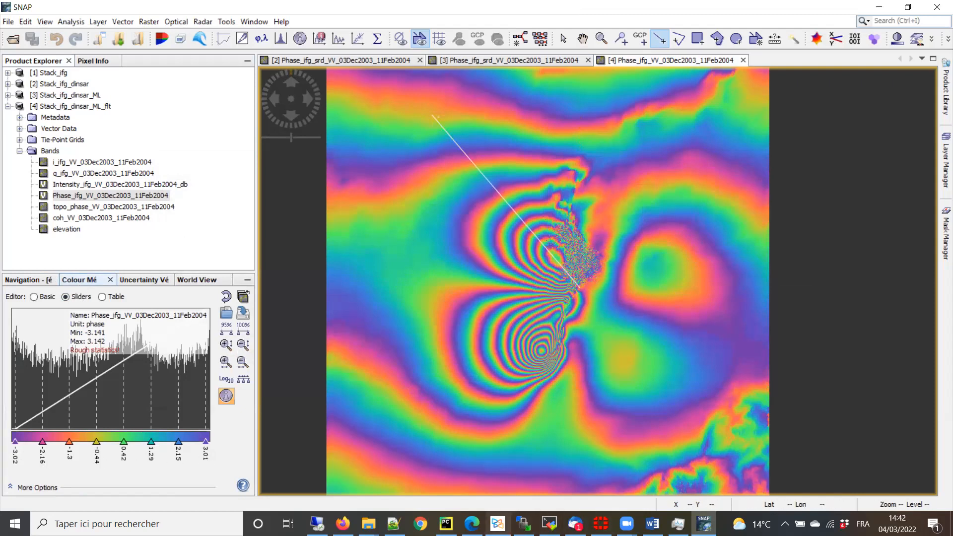
- Switch to the 3_BAM_tutorial PDF in Xodo and view the wrapped and unwrapped phase images in the phase unwrapping section
left_click(497, 524)
scroll(277, 369, "down", 10)
scroll(277, 368, "up", 3)
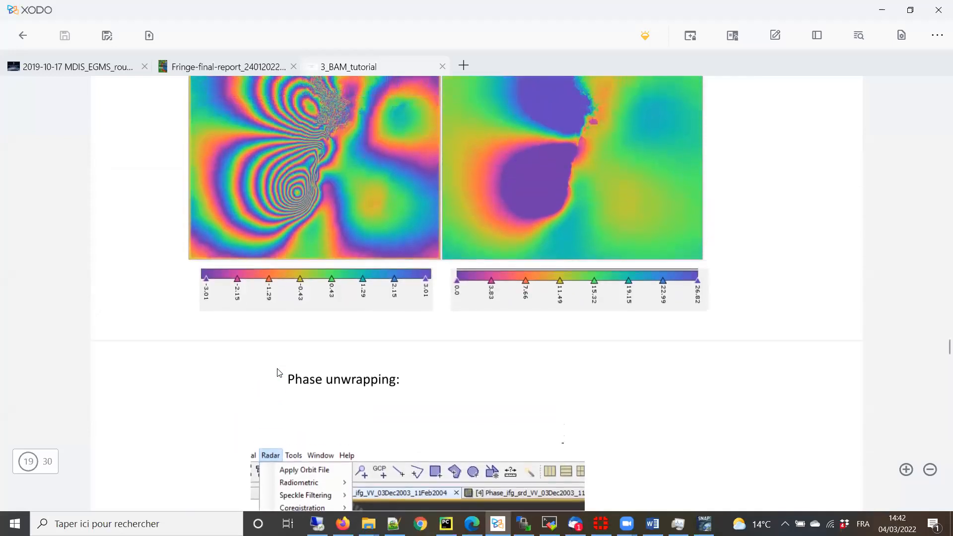
scroll(277, 369, "up", 1)
scroll(277, 368, "down", 1)
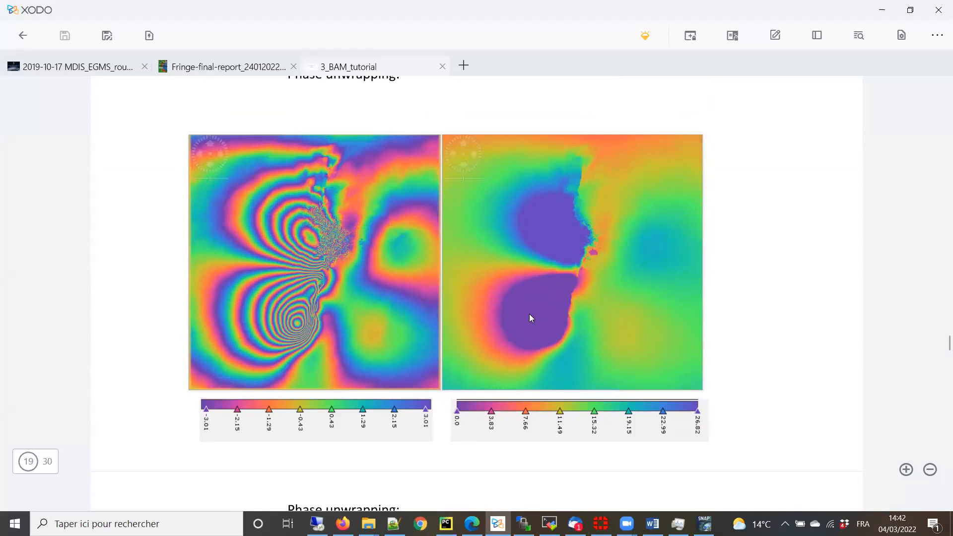
- Compare the tutorial's wrapped and unwrapped phase images with their colour scales, and review its Snaphu Export command illustration
scroll(452, 359, "up", 2)
scroll(451, 358, "down", 1)
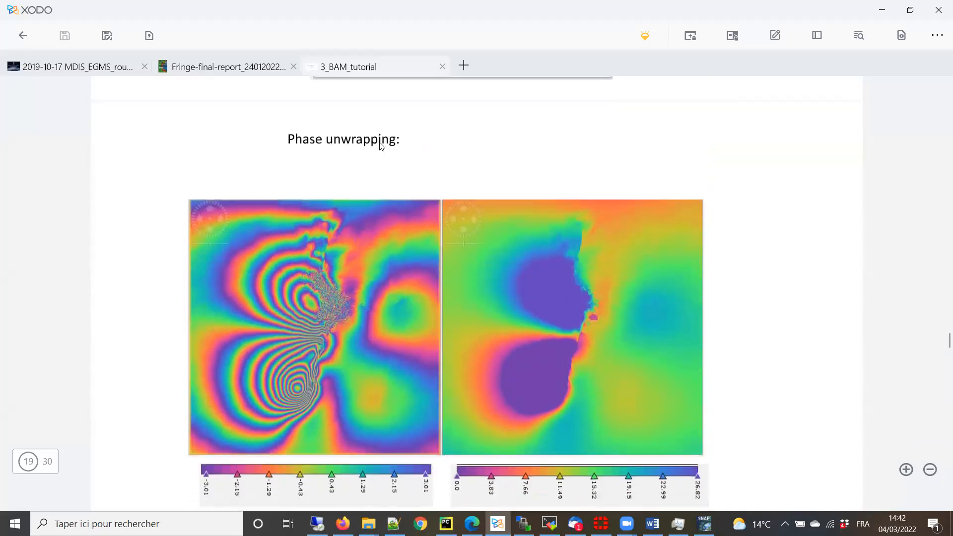
scroll(401, 220, "down", 2)
scroll(437, 370, "up", 1)
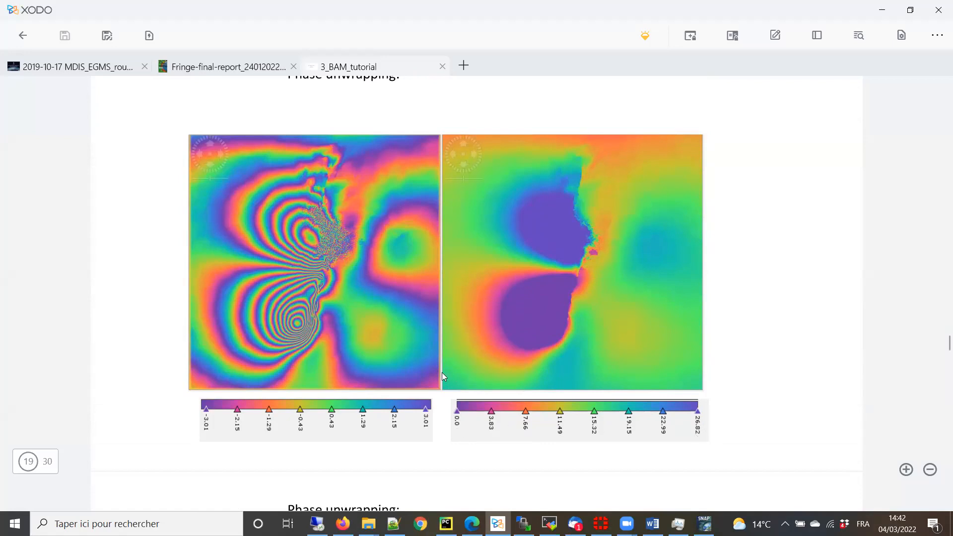
scroll(265, 376, "down", 6)
scroll(274, 396, "down", 2)
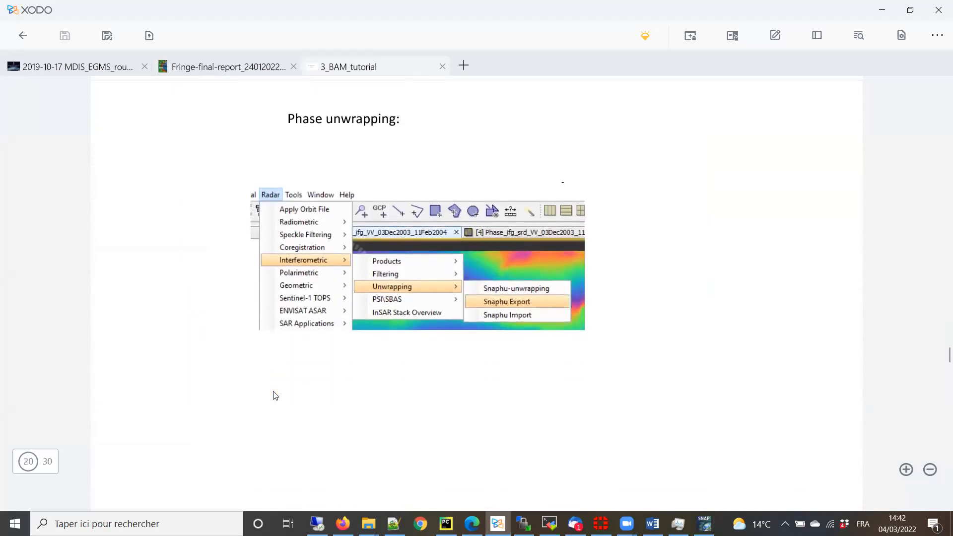
scroll(275, 396, "down", 1)
scroll(275, 396, "up", 3)
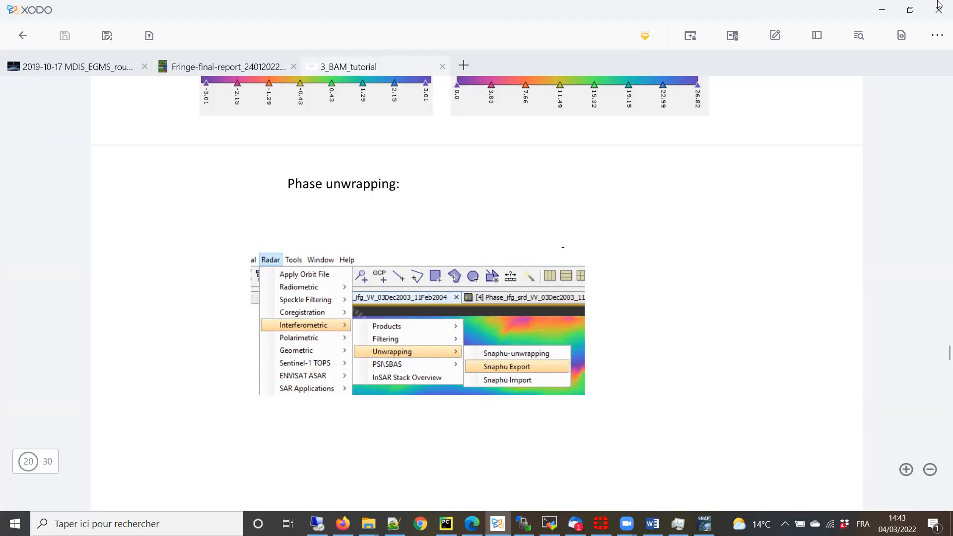
scroll(435, 334, "down", 1)
- Read the tutorial pages on Snaphu Export settings, the snaphu configuration file and command line, and Snaphu Import
scroll(437, 334, "down", 10)
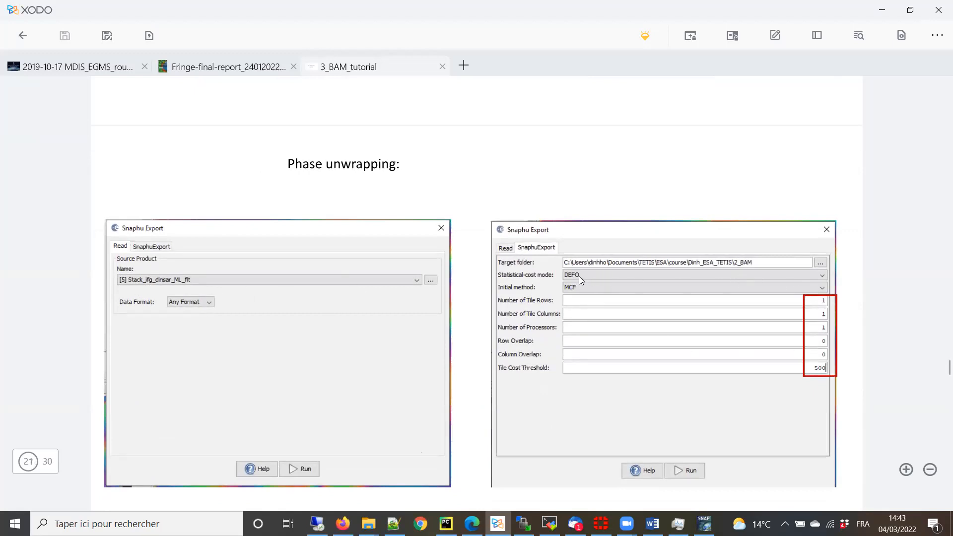
scroll(573, 279, "down", 2)
scroll(451, 277, "down", 5)
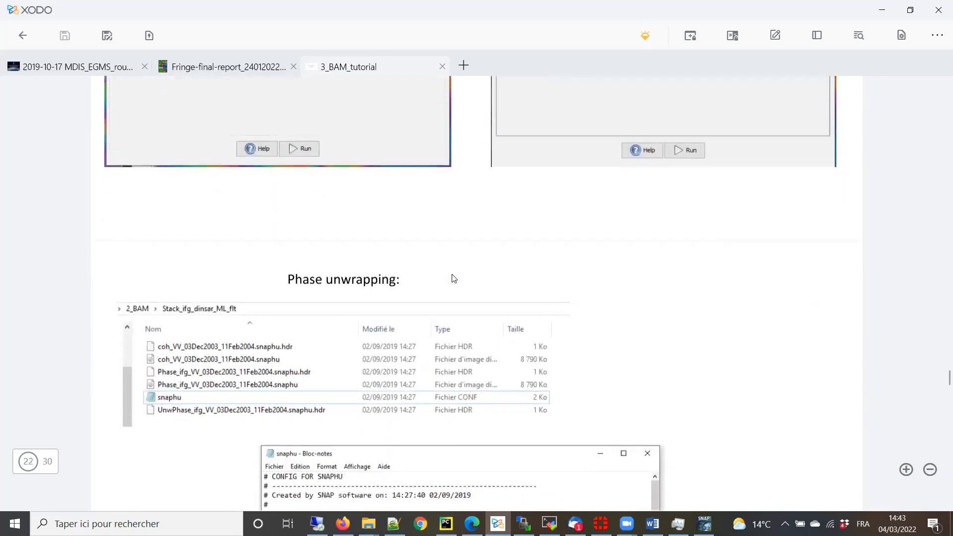
scroll(488, 285, "down", 3)
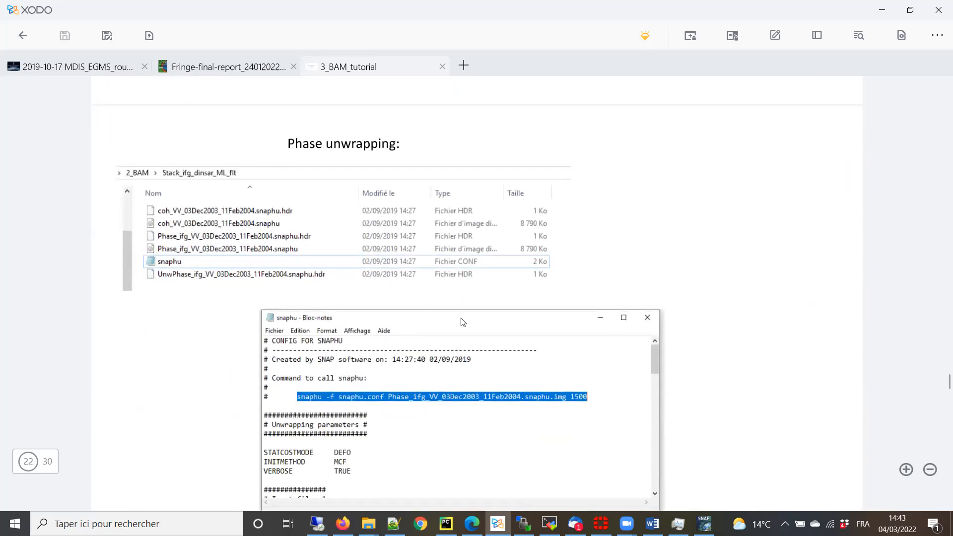
scroll(463, 327, "down", 2)
scroll(464, 327, "down", 2)
scroll(416, 248, "down", 4)
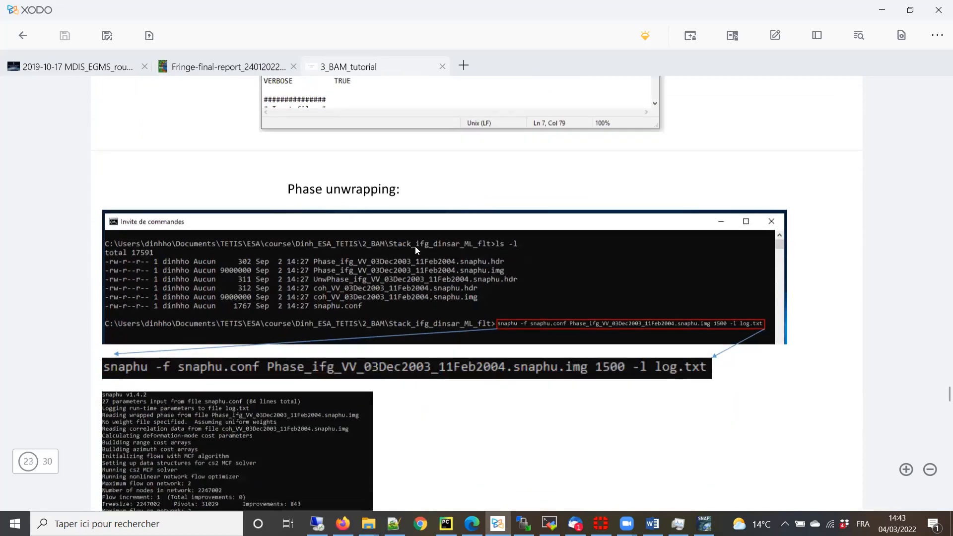
scroll(414, 278, "down", 8)
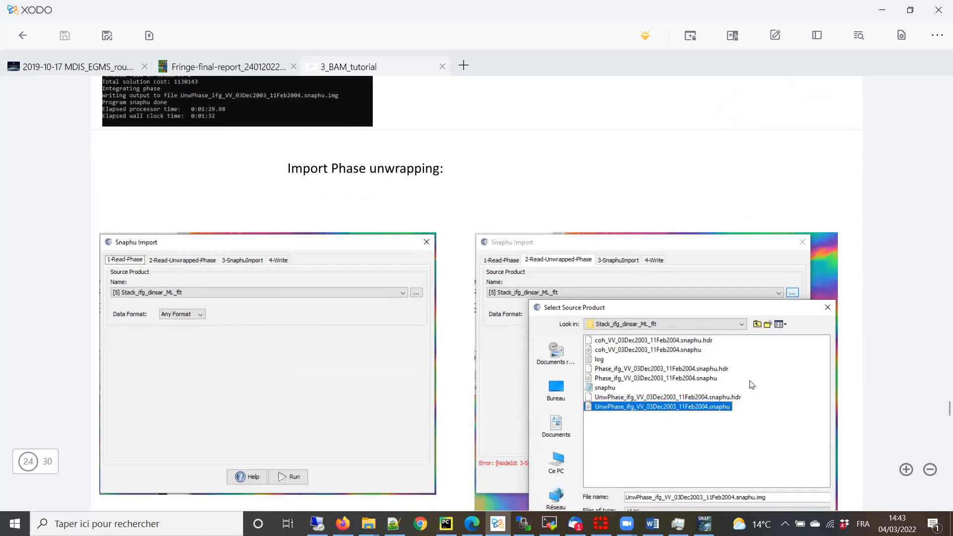
scroll(745, 397, "down", 8)
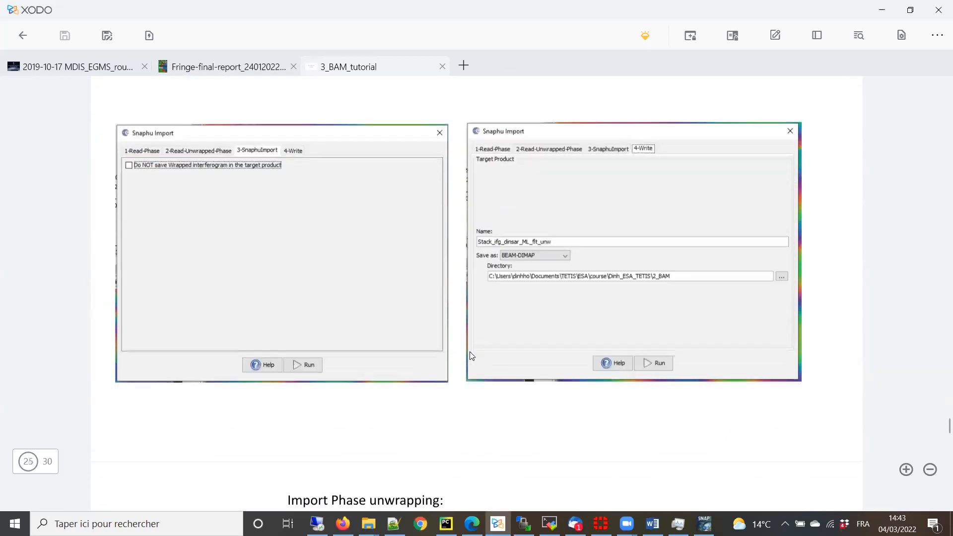
scroll(199, 266, "up", 3)
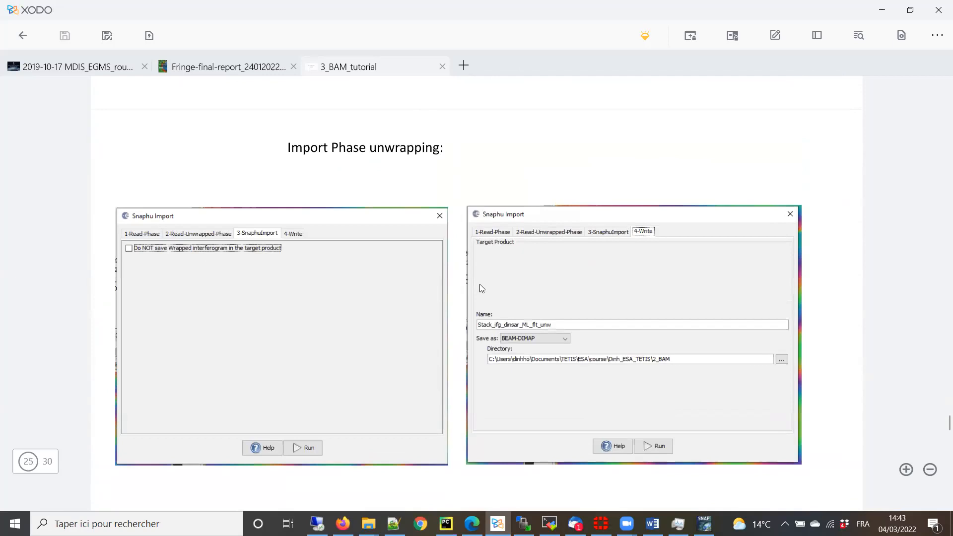
scroll(497, 340, "down", 8)
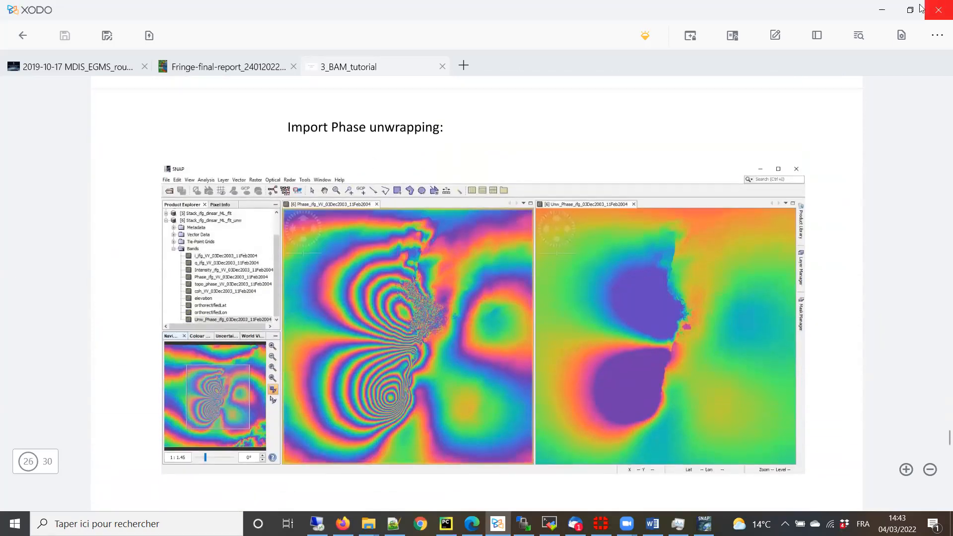
- Return to SNAP and close the two Phase_ifg_srd_VV_03Dec2003_11Feb2004 image views, keeping the filtered phase view open
left_click(883, 11)
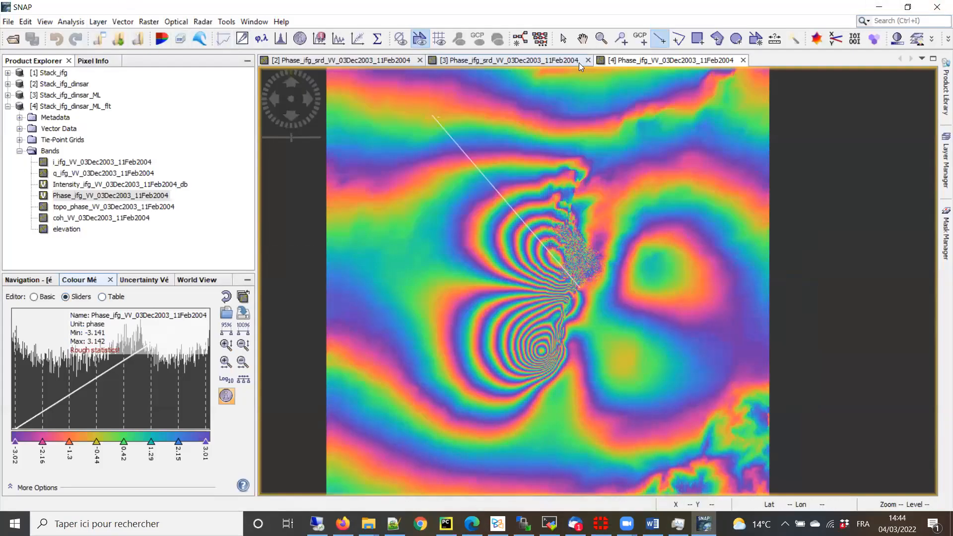
left_click(597, 60)
left_click(420, 60)
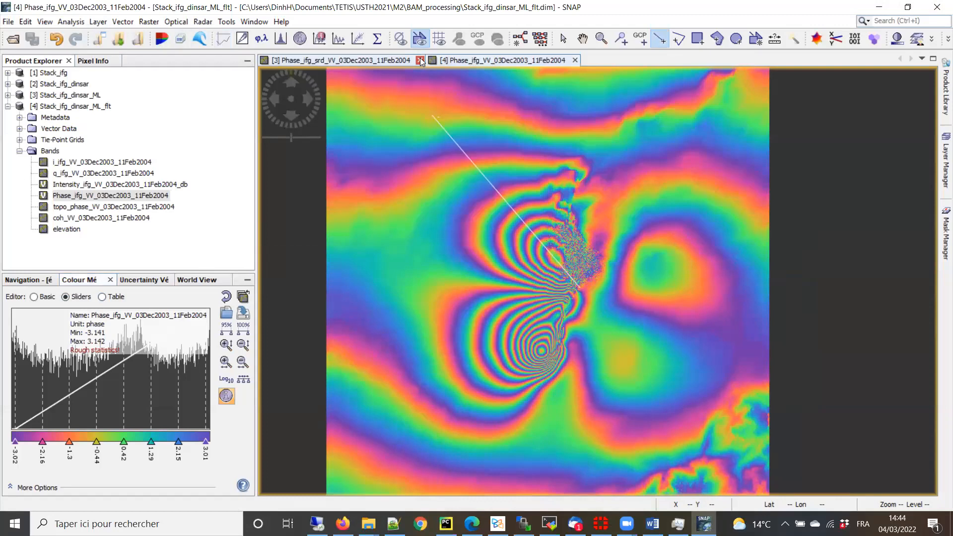
left_click(420, 60)
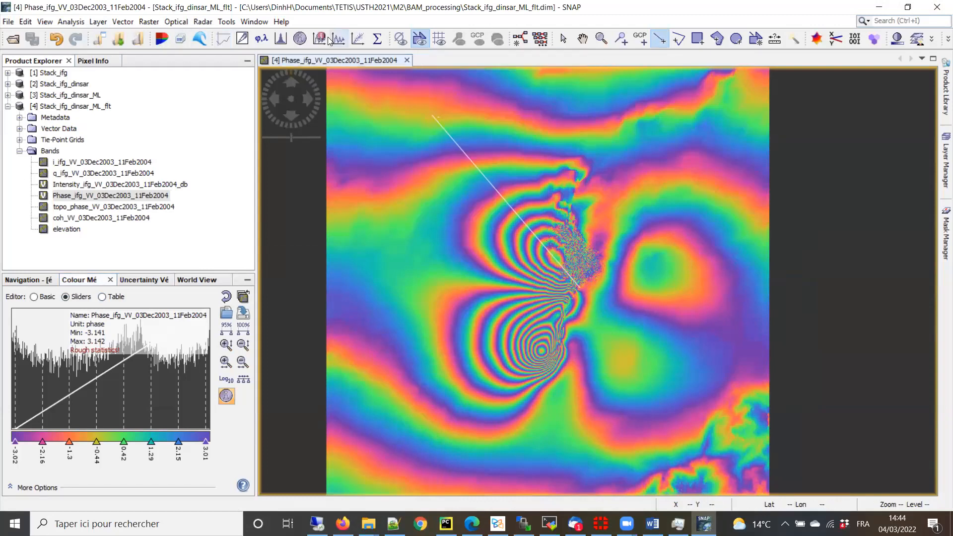
- Delete the profile line drawn across the filtered phase image and fit the whole interferogram in view
left_click(564, 38)
left_click_drag(381, 94, 708, 396)
key("Delete")
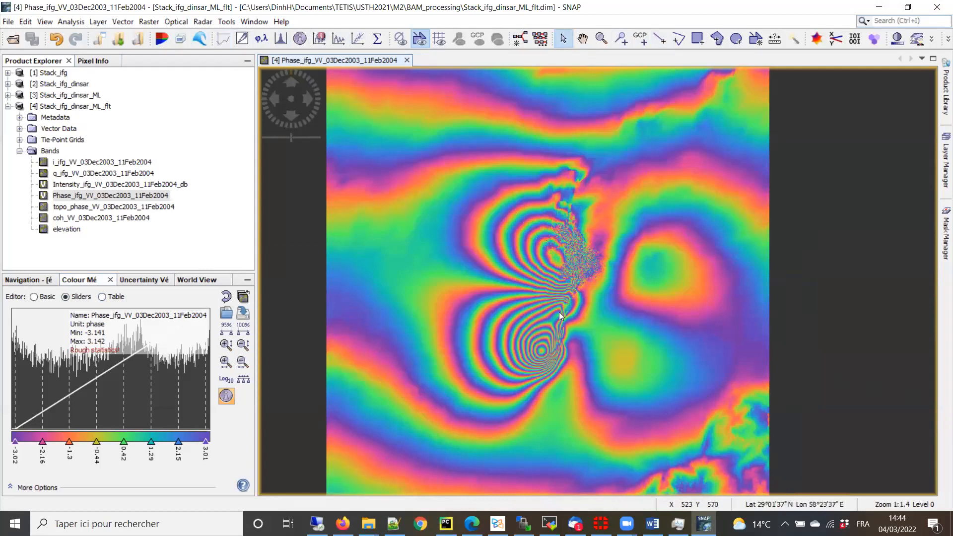
scroll(547, 320, "down", 1)
scroll(551, 311, "up", 1)
scroll(556, 302, "down", 1)
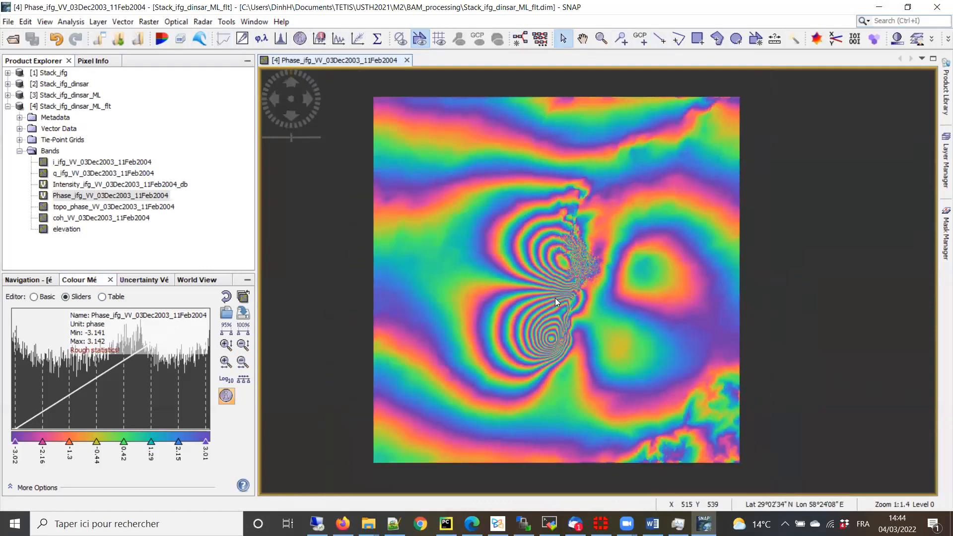
scroll(556, 302, "up", 1)
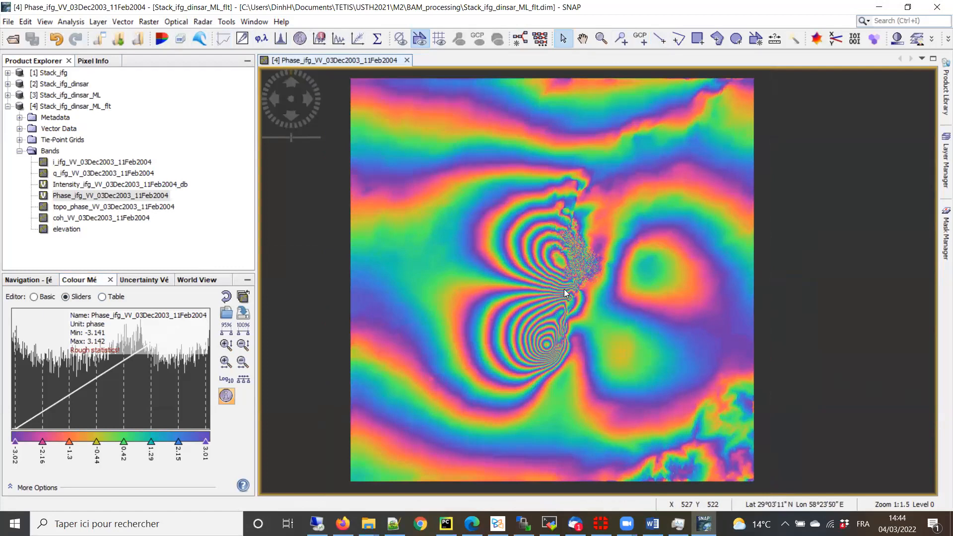
- Review the Goldstein Phase Filtering settings with Stack_ifg_dinsar_ML as source product, including the processing parameters, and close the dialog without running it
left_click(207, 24)
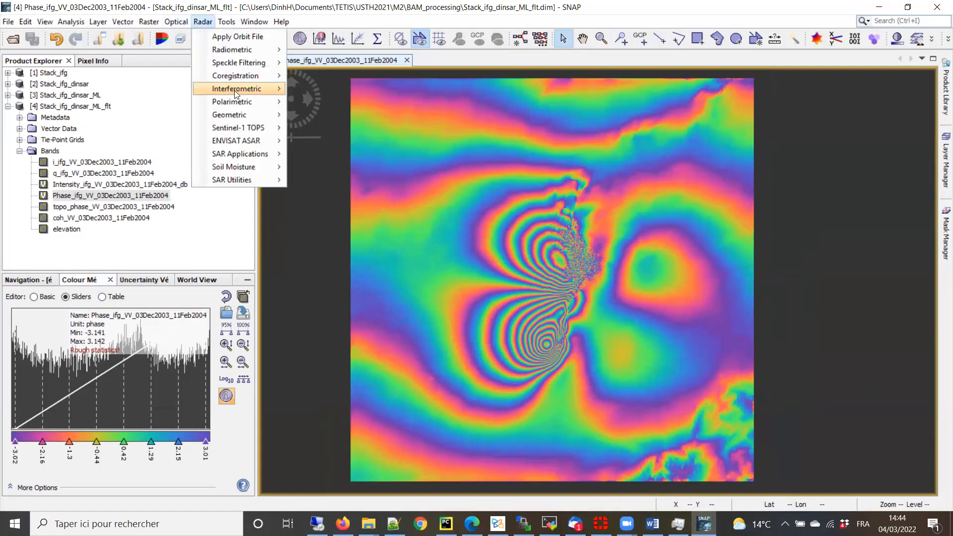
mouse_move(265, 87)
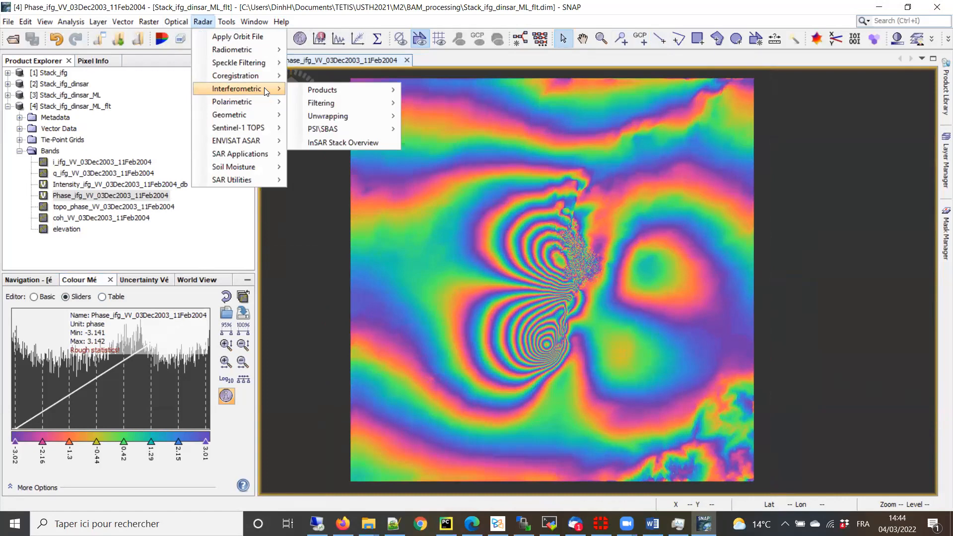
mouse_move(349, 102)
mouse_move(458, 104)
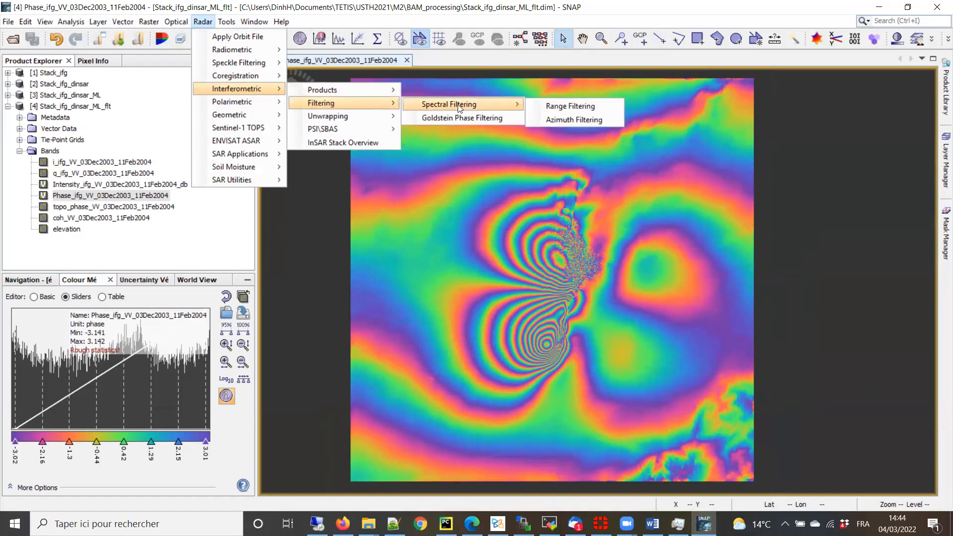
left_click(487, 119)
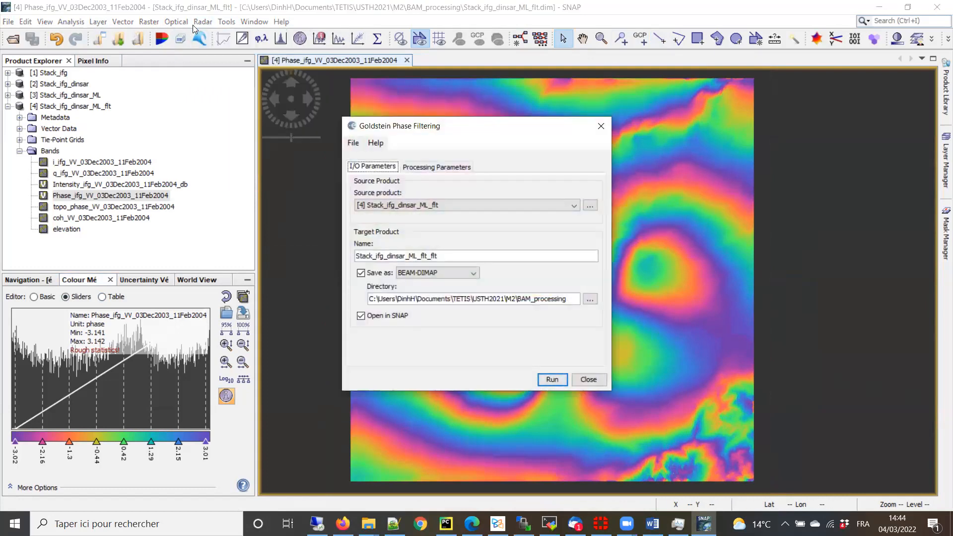
left_click(410, 207)
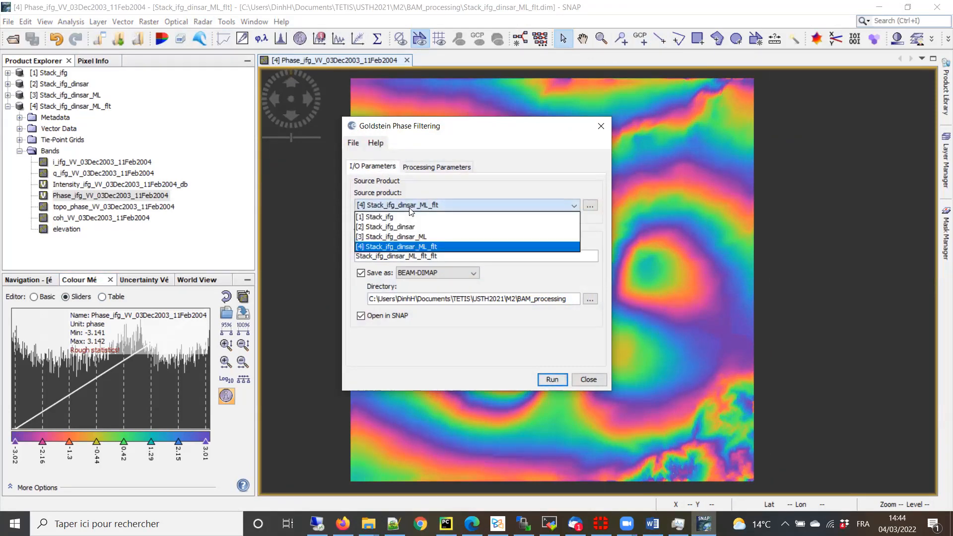
left_click(419, 239)
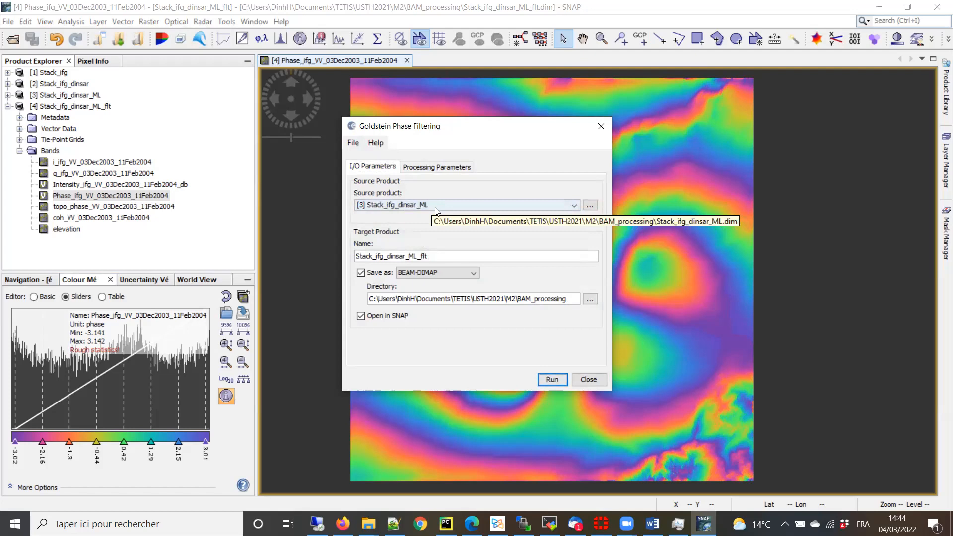
left_click(434, 167)
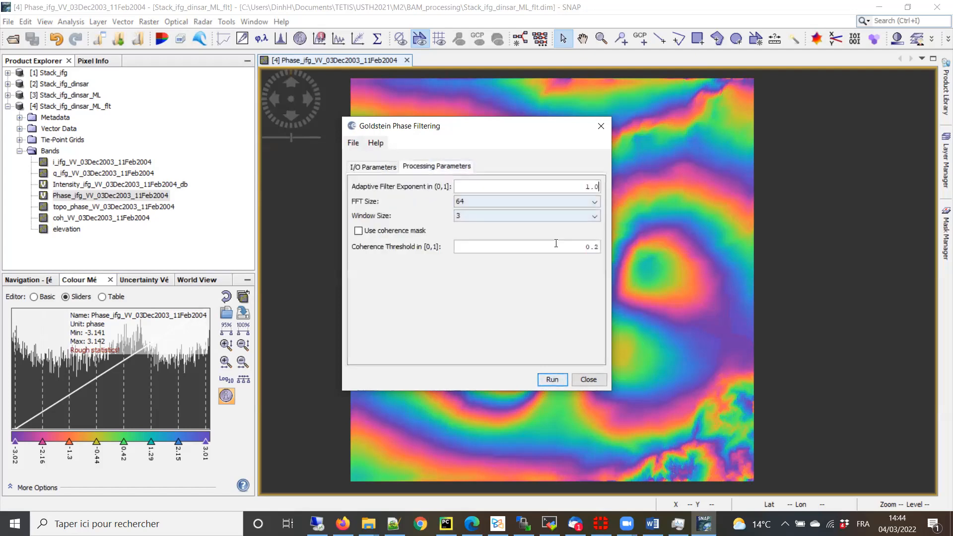
left_click(367, 169)
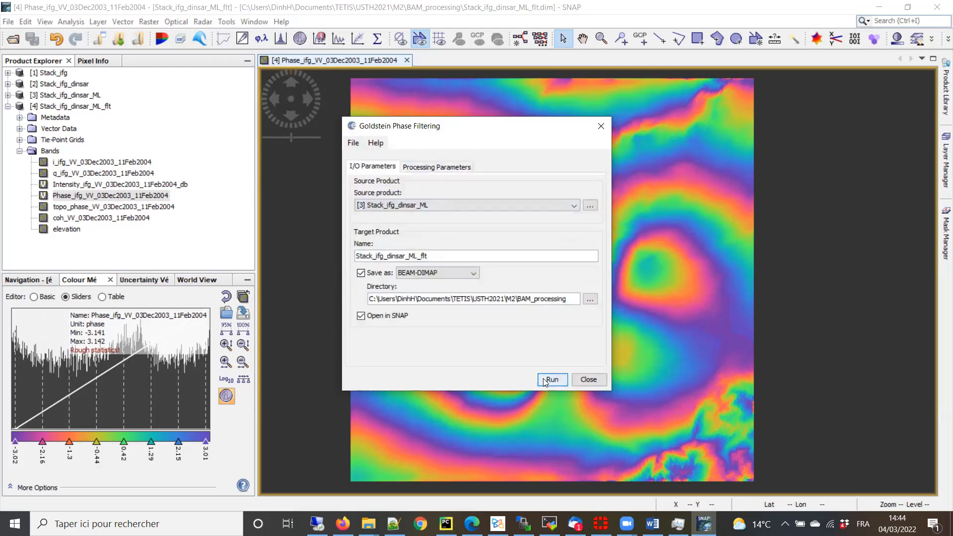
left_click(589, 379)
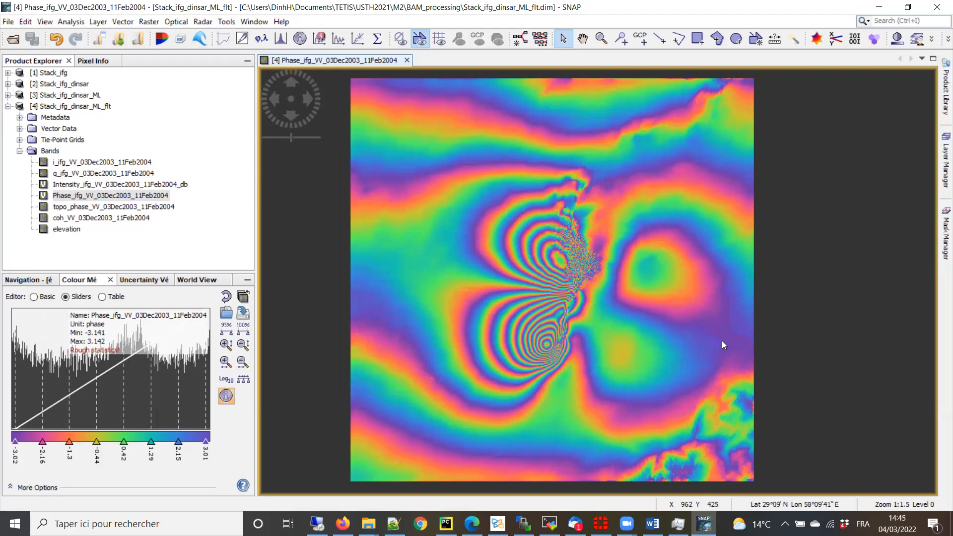
- Show the Snaphu operators available for unwrapping the interferogram
left_click(202, 22)
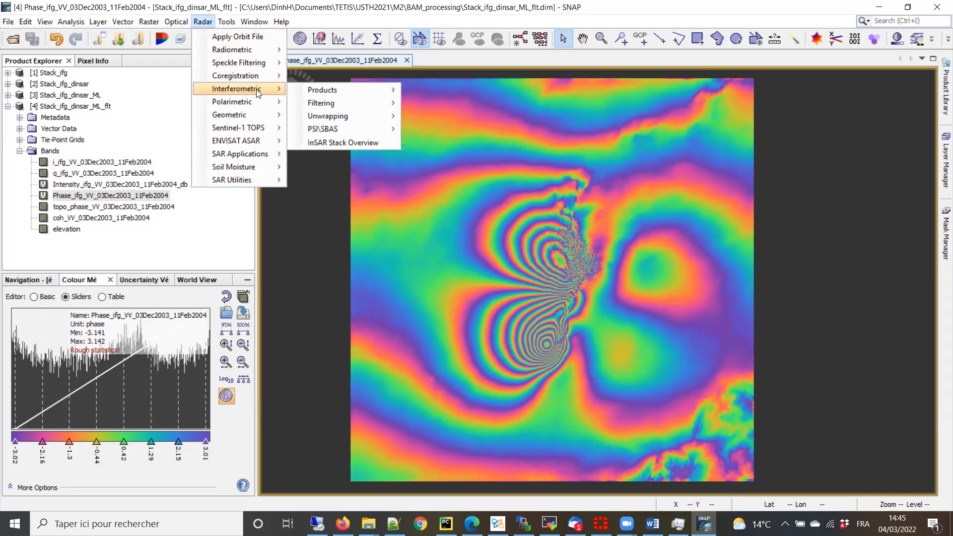
mouse_move(334, 88)
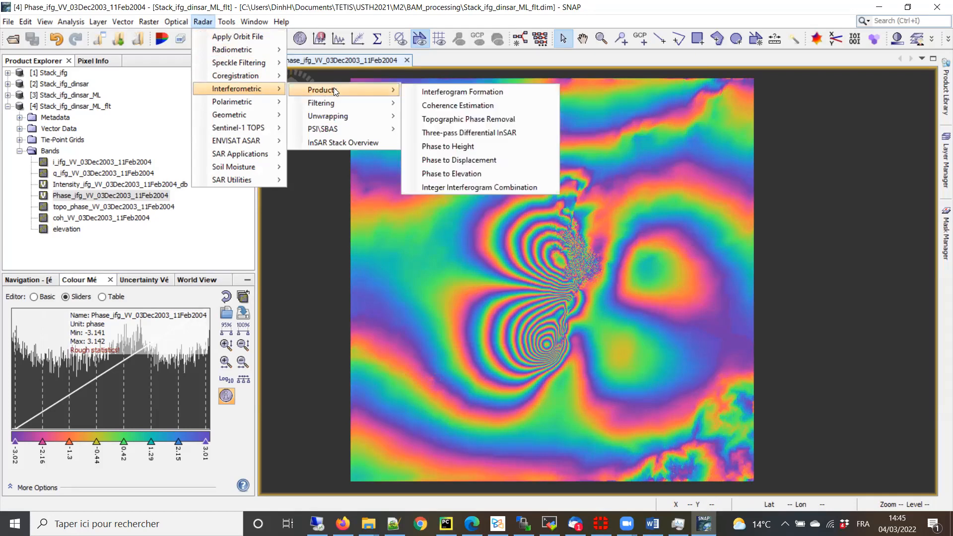
mouse_move(346, 122)
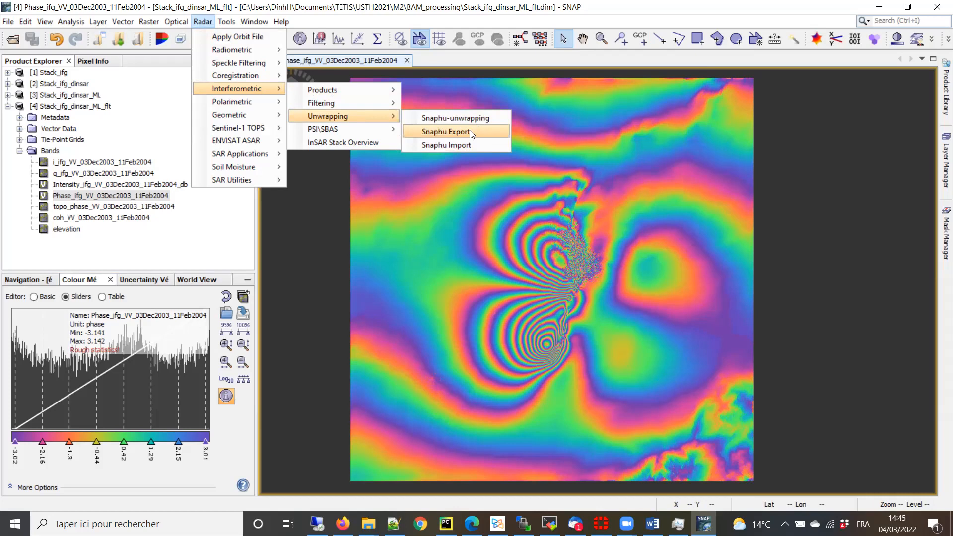
- Open the plugin manager and look through its updates and available plugins lists
mouse_move(224, 23)
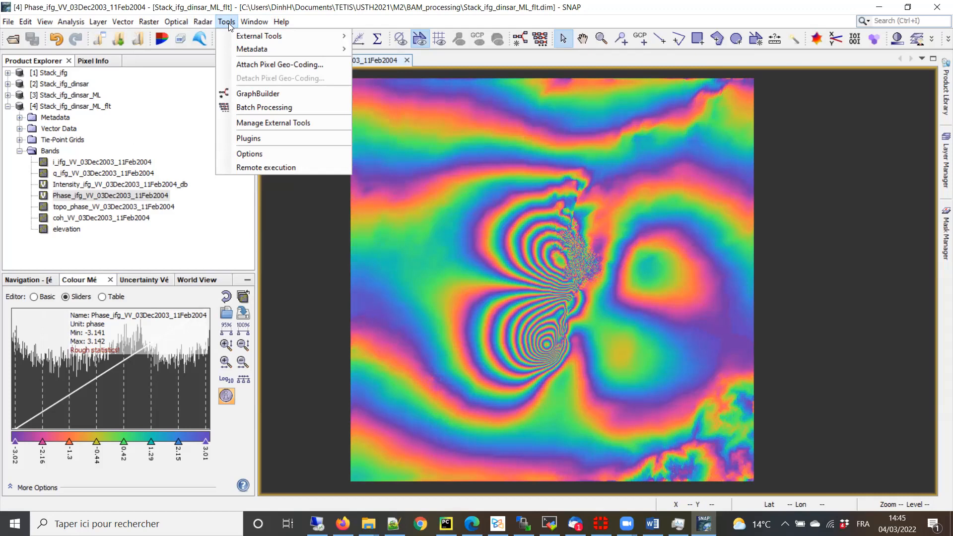
left_click(265, 141)
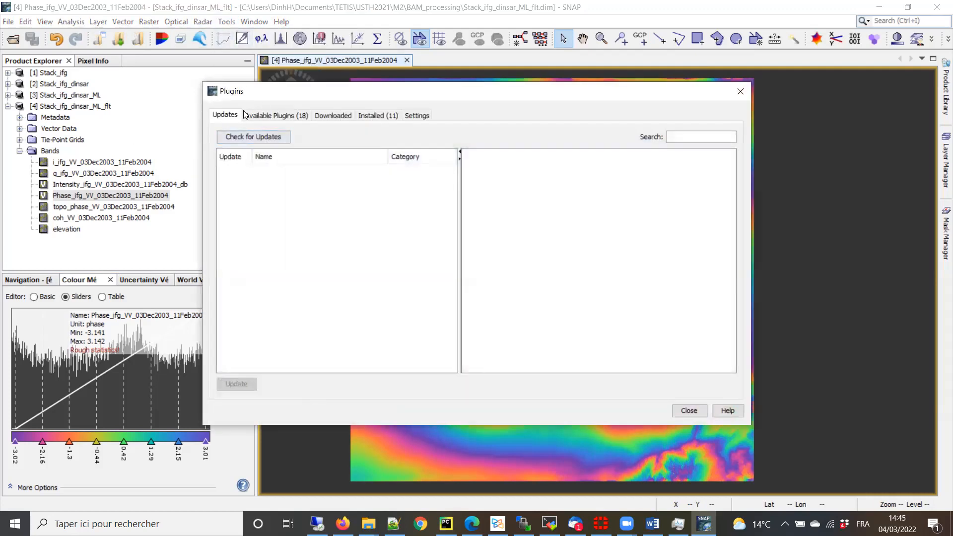
left_click(272, 117)
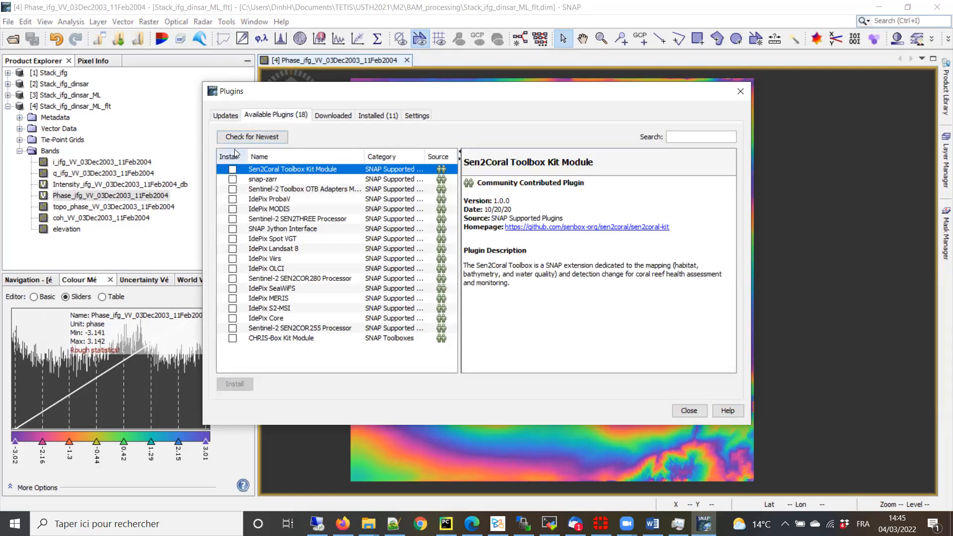
left_click(221, 116)
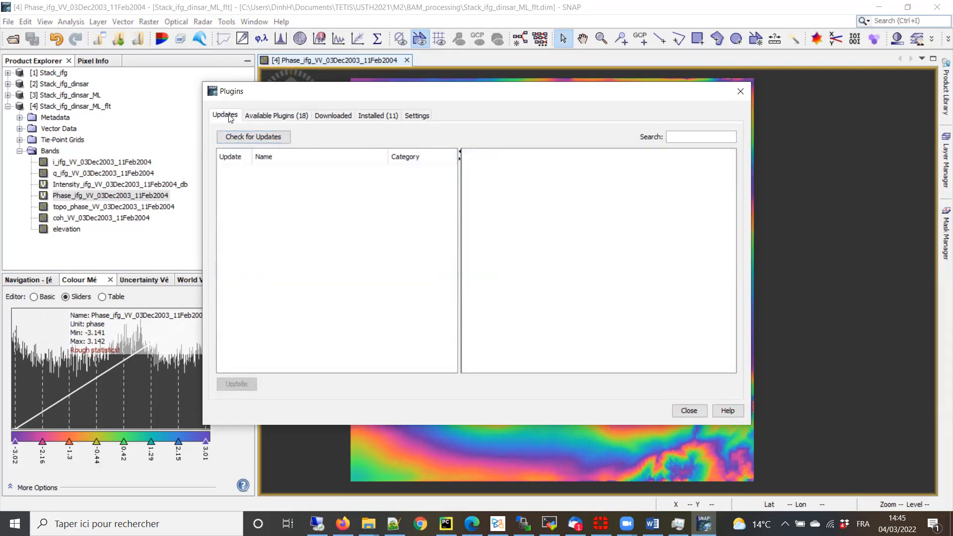
left_click(303, 117)
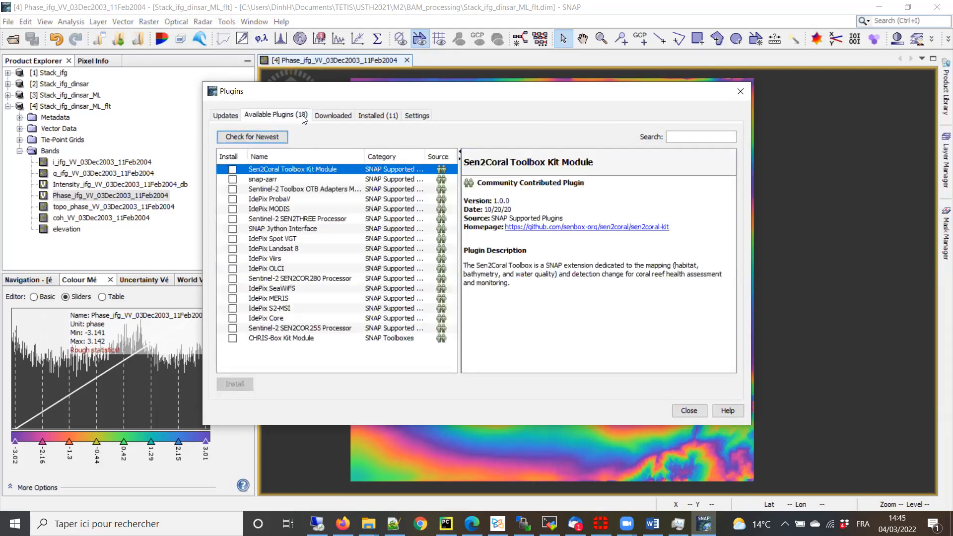
- Inspect the SNAPHU Unwrapping entry in the installed plugins list and compare it with the plugins available for installation
left_click(377, 117)
left_click(258, 209)
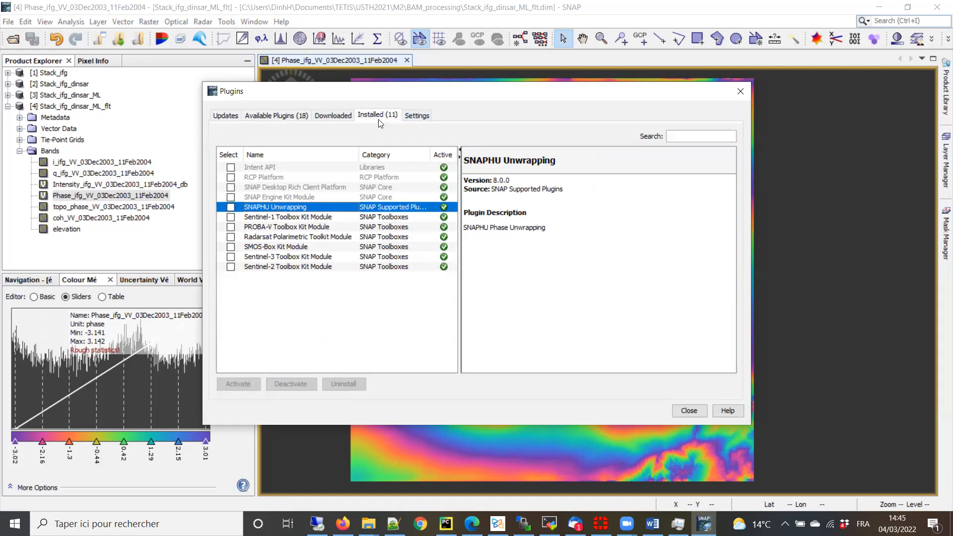
left_click(272, 118)
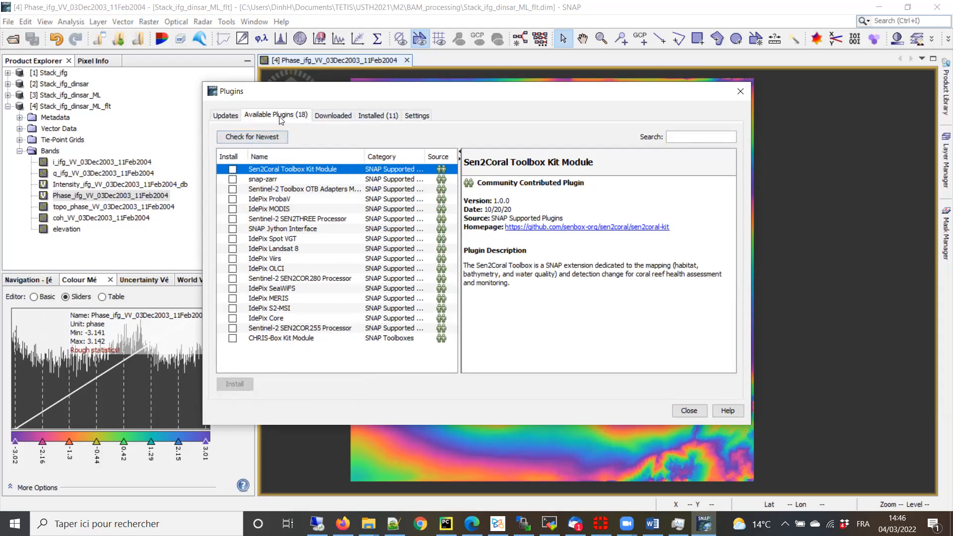
left_click(379, 116)
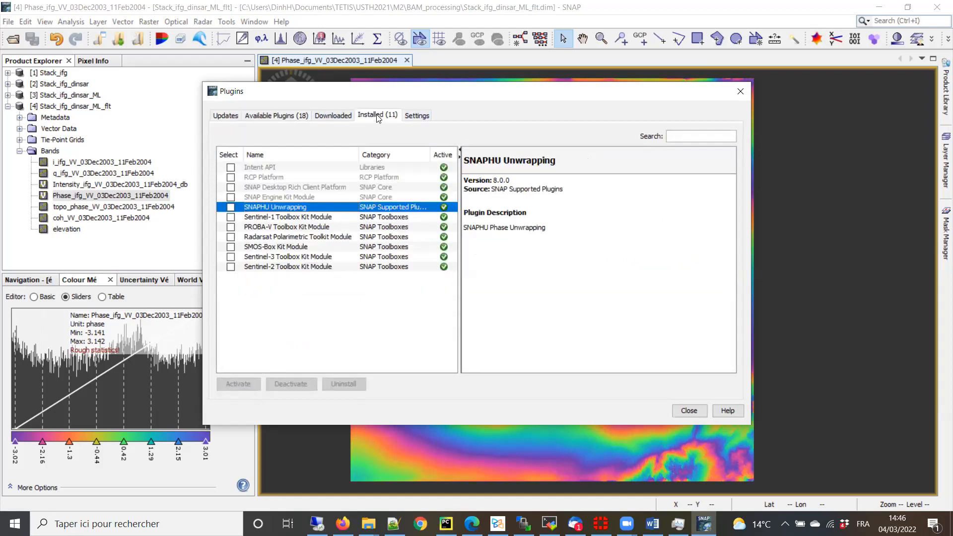
left_click(263, 198)
left_click(262, 208)
left_click(230, 207)
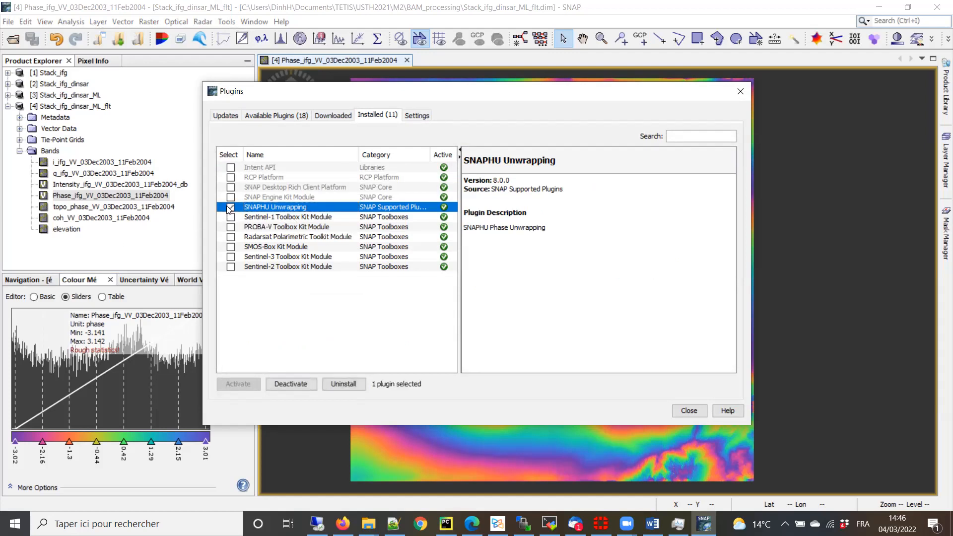
- Look through the available plugins again and return to the details of the installed SNAPHU Unwrapping plugin
left_click(276, 115)
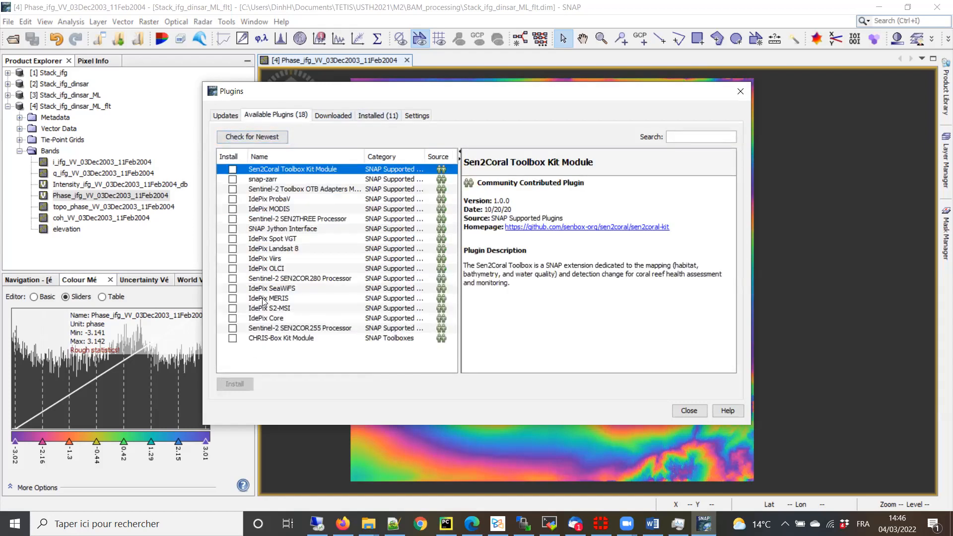
left_click(374, 115)
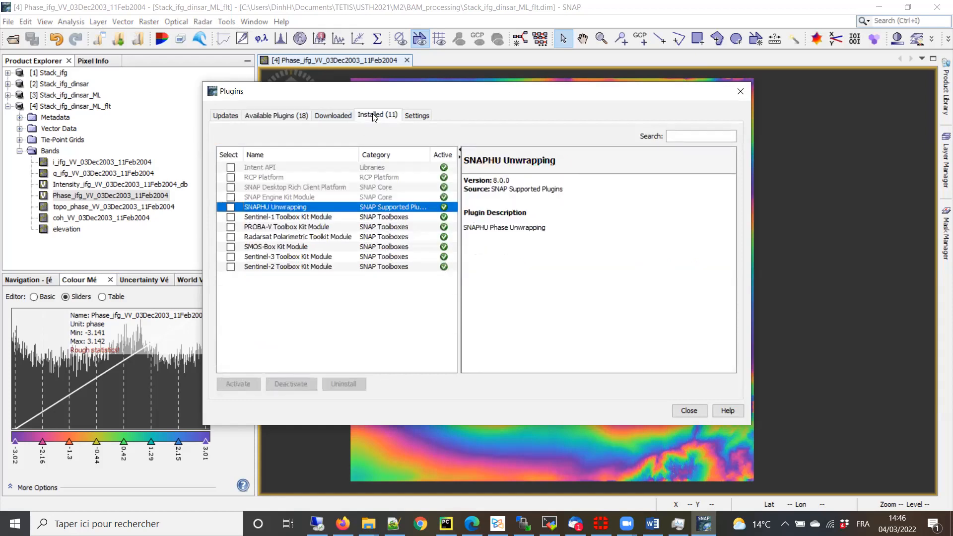
left_click(277, 218)
left_click(275, 207)
left_click(243, 42)
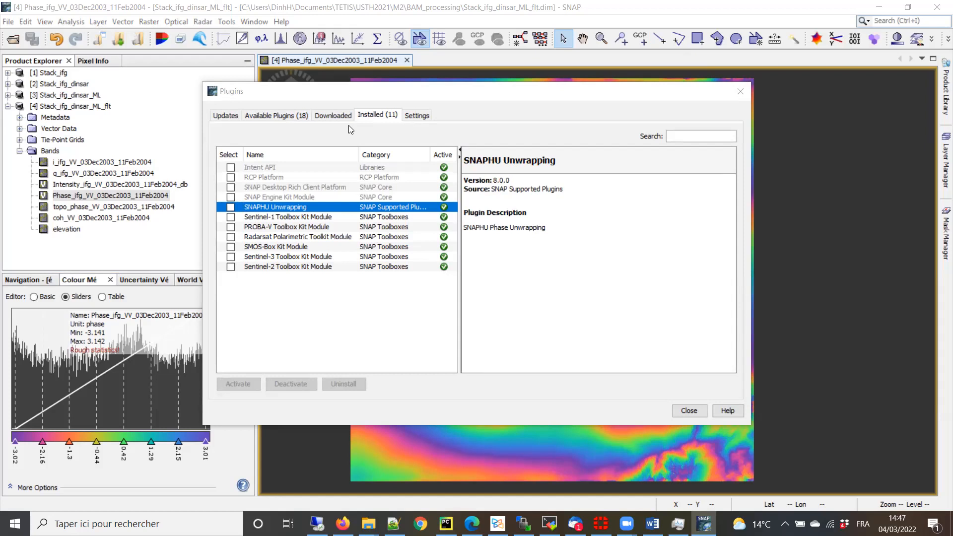
- Recheck the available and installed plugin lists for SNAPHU Unwrapping, and close the plugin manager
left_click_drag(448, 90, 420, 88)
left_click(249, 113)
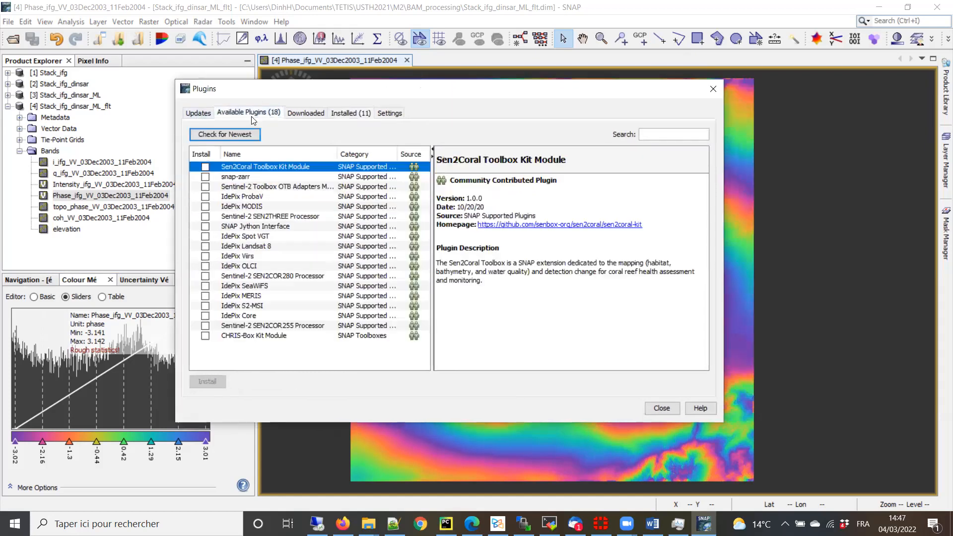
left_click(351, 113)
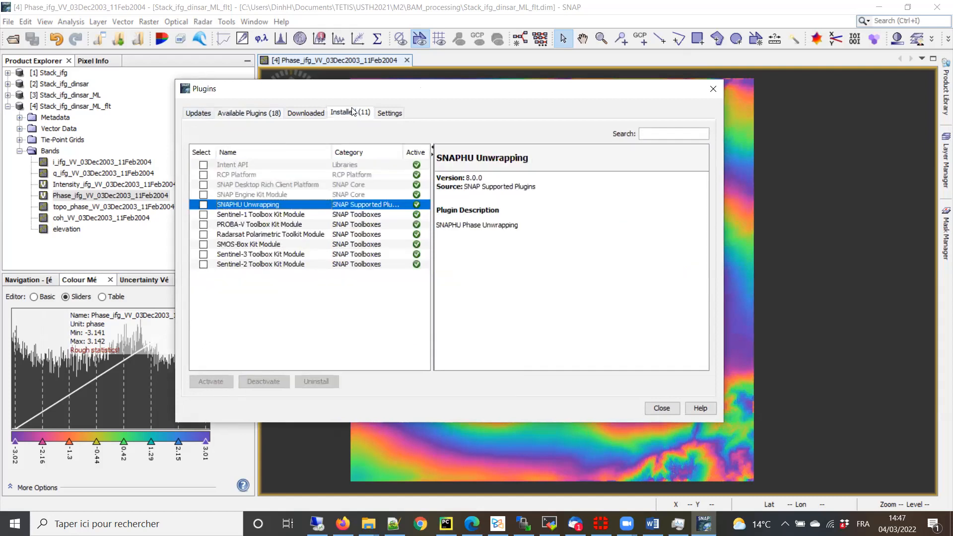
left_click(256, 195)
left_click(253, 204)
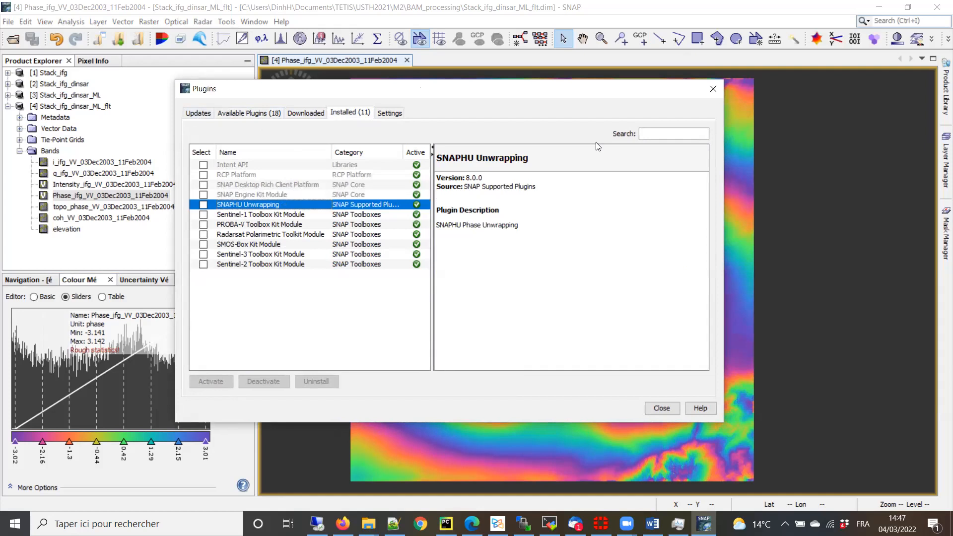
left_click(714, 91)
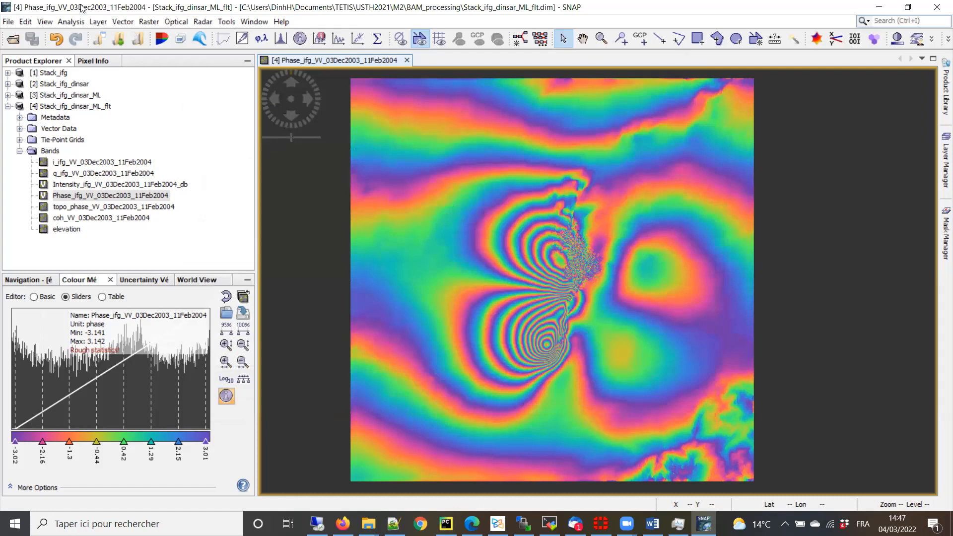
- Shrink the SNAP window from full screen and open the Snaphu Export parameters with Stack_ifg_dinsar_ML_flt as source product
left_click(909, 7)
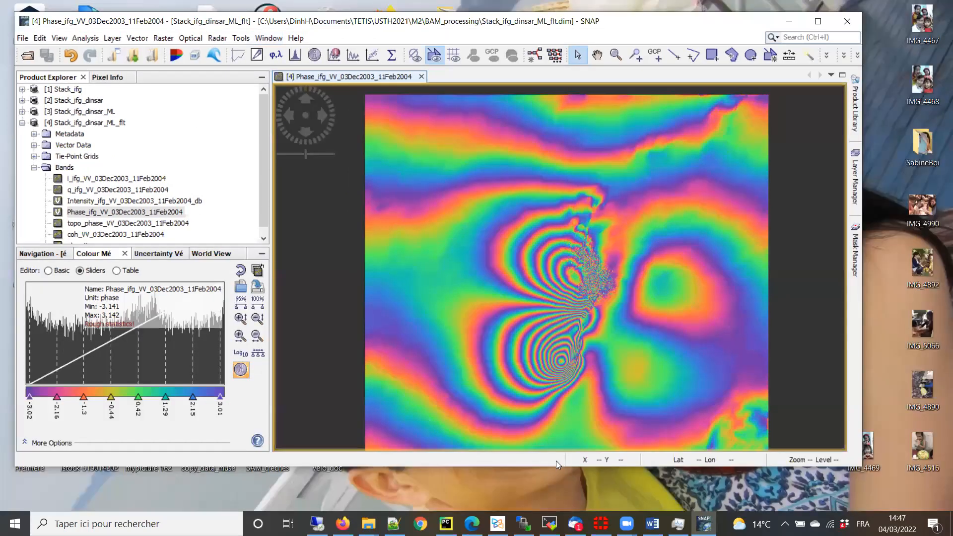
left_click_drag(551, 467, 552, 493)
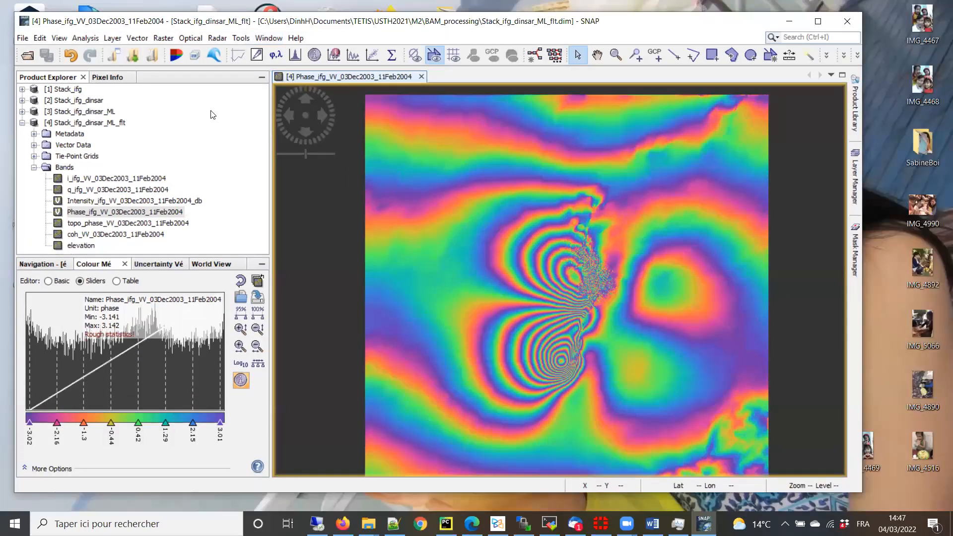
left_click(217, 39)
mouse_move(272, 105)
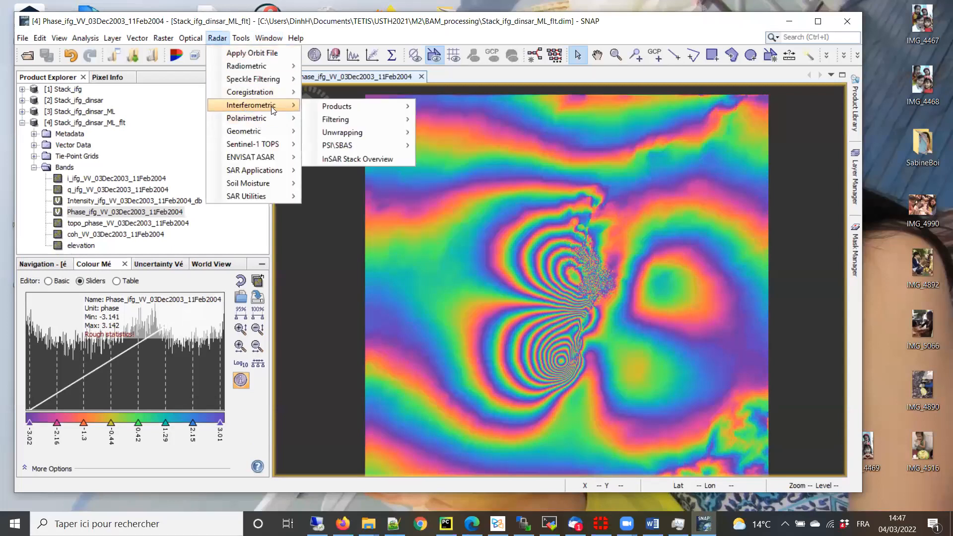
mouse_move(350, 132)
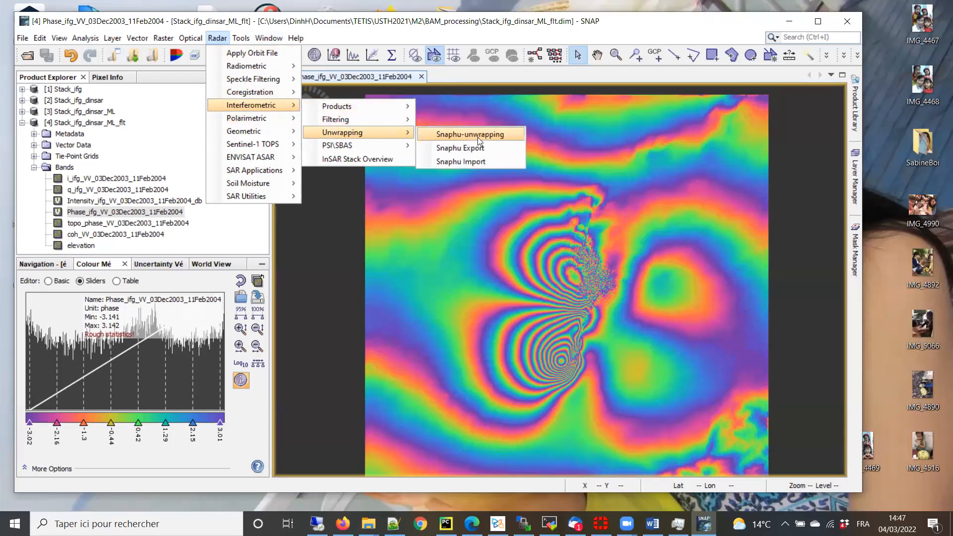
left_click(503, 149)
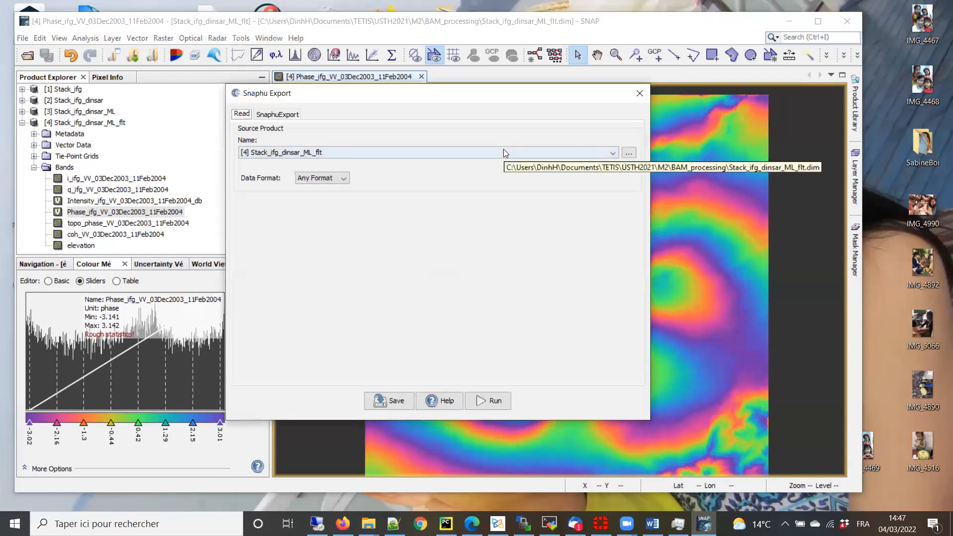
left_click_drag(305, 93, 298, 90)
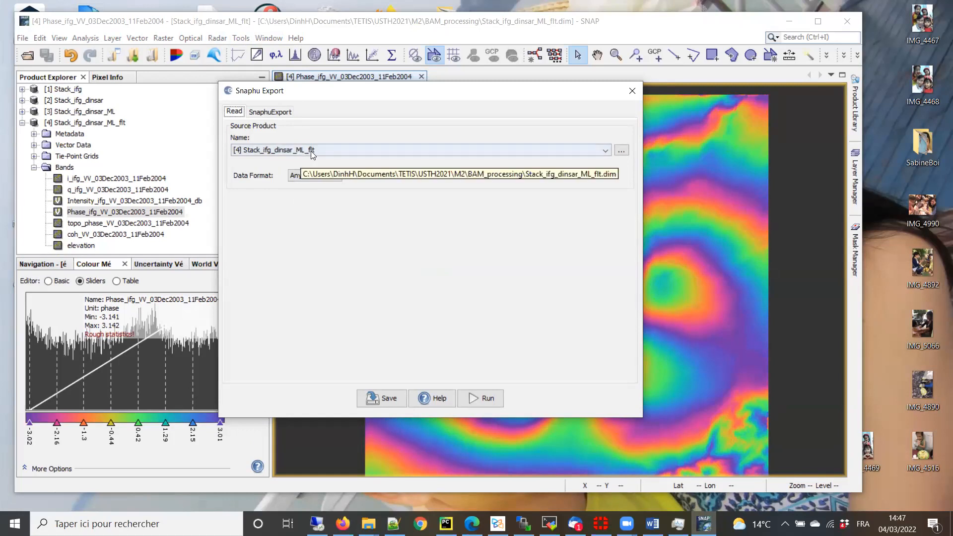
left_click(268, 113)
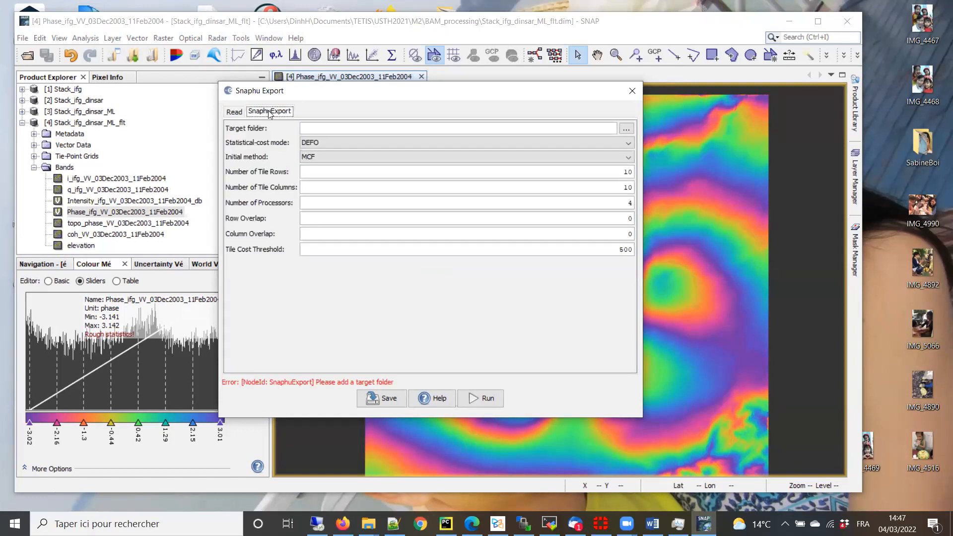
- Set the Snaphu export target folder to a snaphu subfolder of BAM_processing, using the folder path copied from File Explorer
left_click(626, 129)
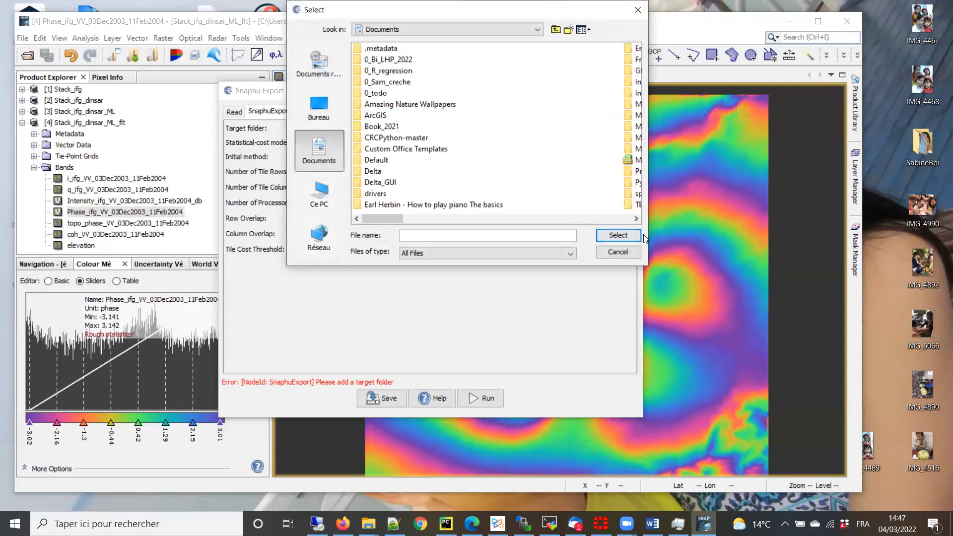
left_click(618, 252)
mouse_move(367, 524)
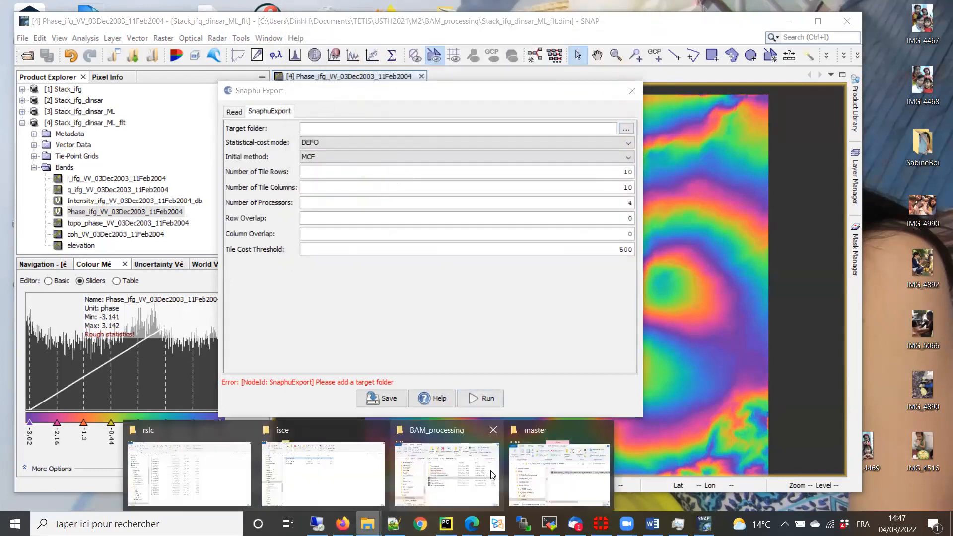
left_click(492, 475)
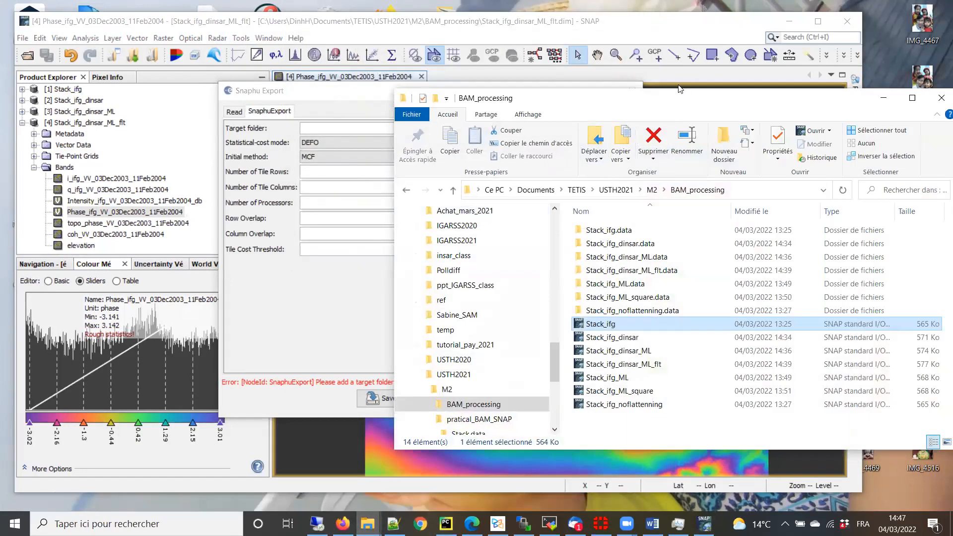
left_click_drag(670, 101, 419, 94)
left_click(509, 184)
key("ctrl+c")
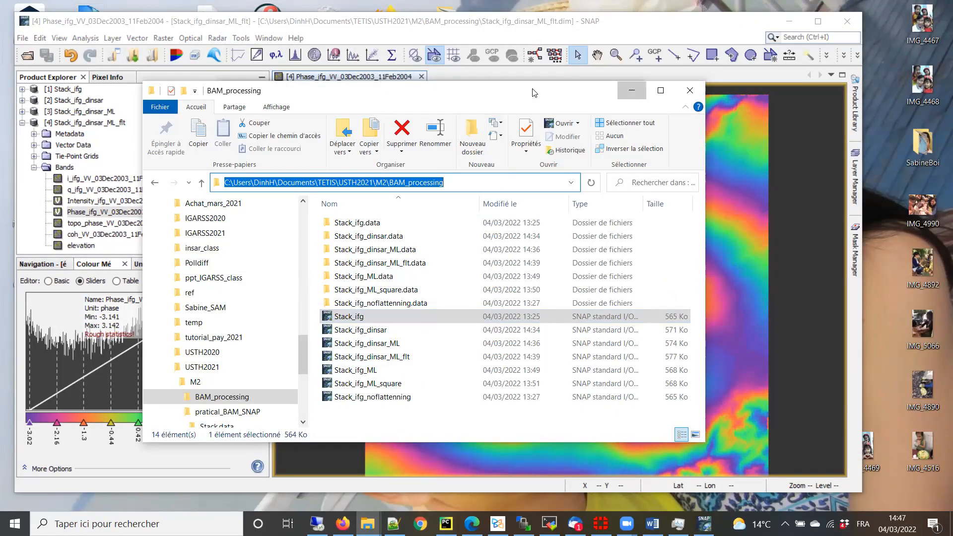
left_click(631, 90)
left_click(347, 128)
key("ctrl+v")
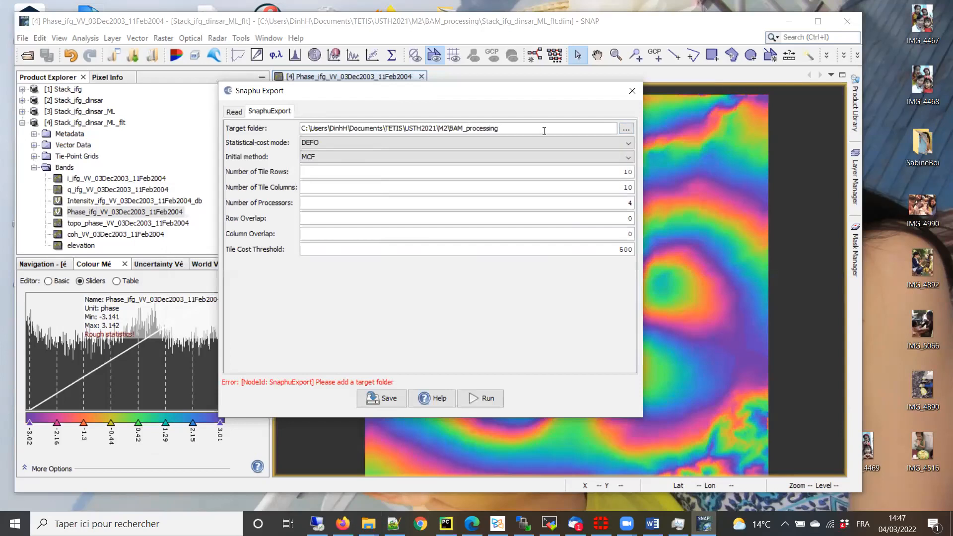
type("\\snaphu")
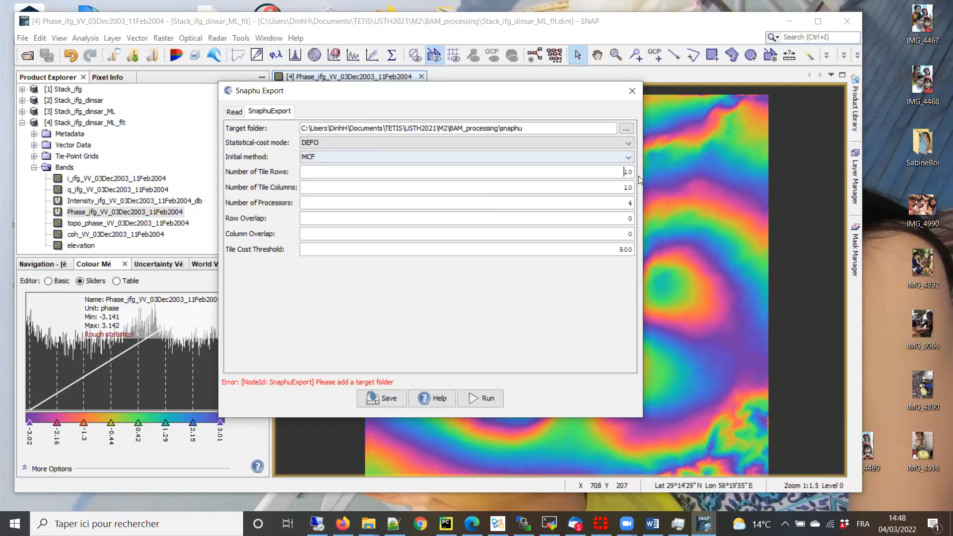
- Set both the number of tile rows and the number of tile columns to 1 for the Snaphu export
left_click_drag(624, 172, 663, 172)
type("1")
key("Tab")
type("1")
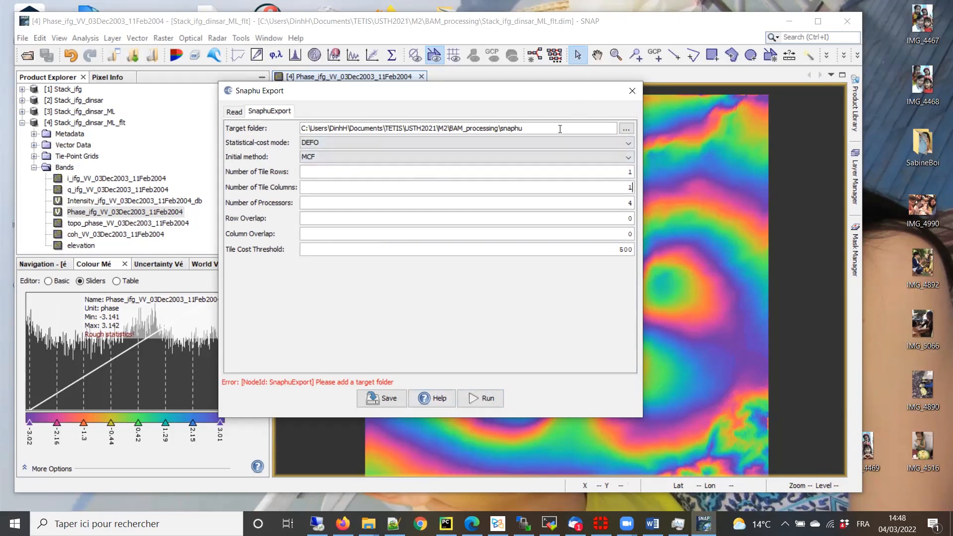
- Revisit the export's source product settings and return to the SnaphuExport parameters to revalidate the target folder
left_click(605, 173)
left_click(534, 125)
left_click(234, 111)
left_click(269, 111)
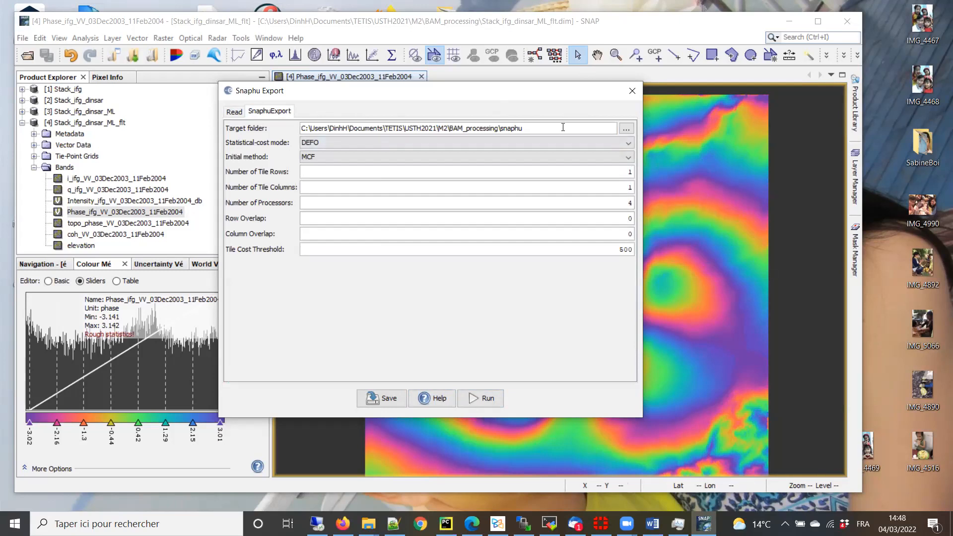
key("BackSpace")
left_click_drag(461, 90, 447, 82)
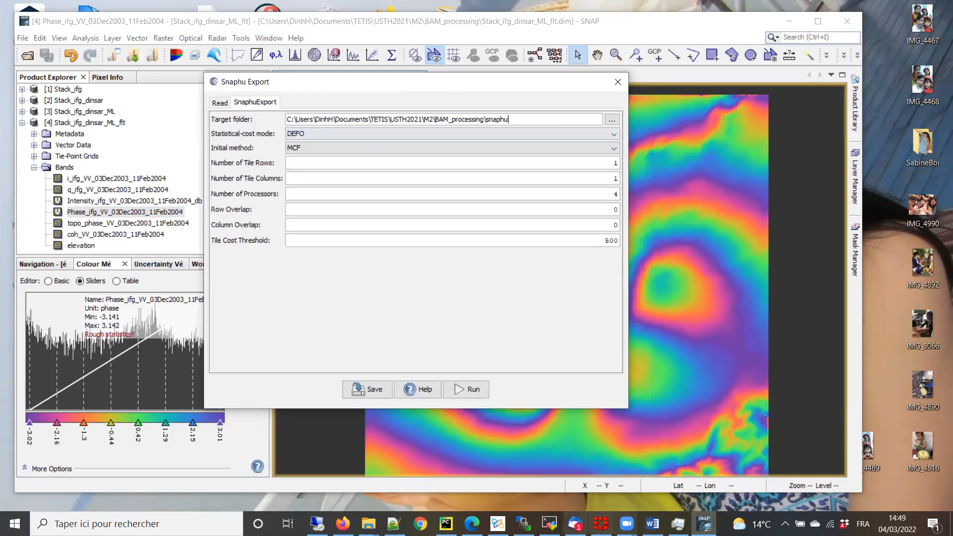
mouse_move(549, 524)
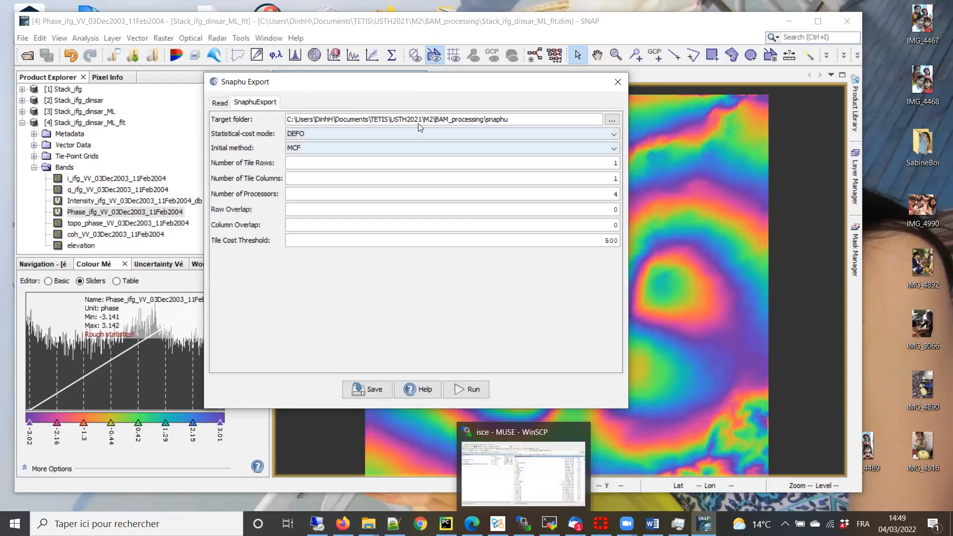
left_click_drag(372, 89, 381, 94)
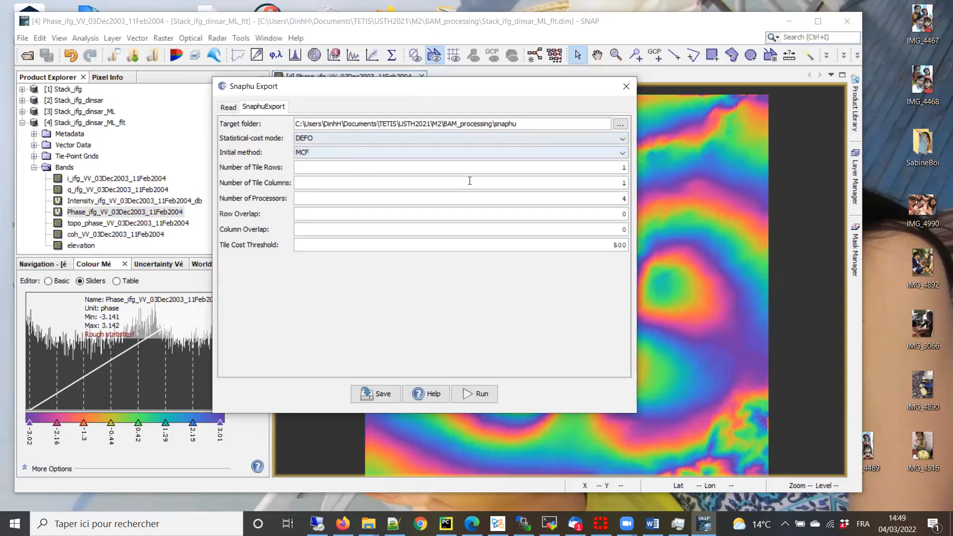
left_click(531, 124)
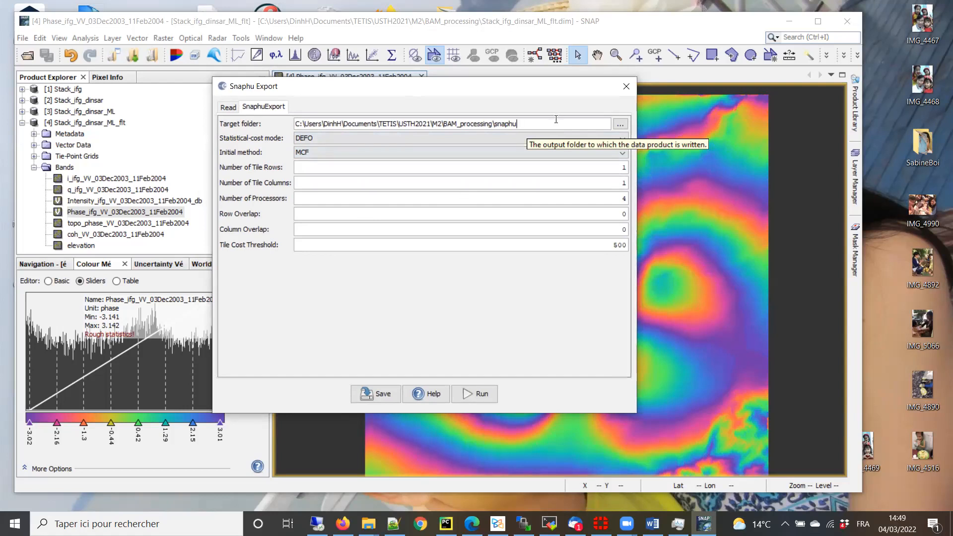
left_click(619, 125)
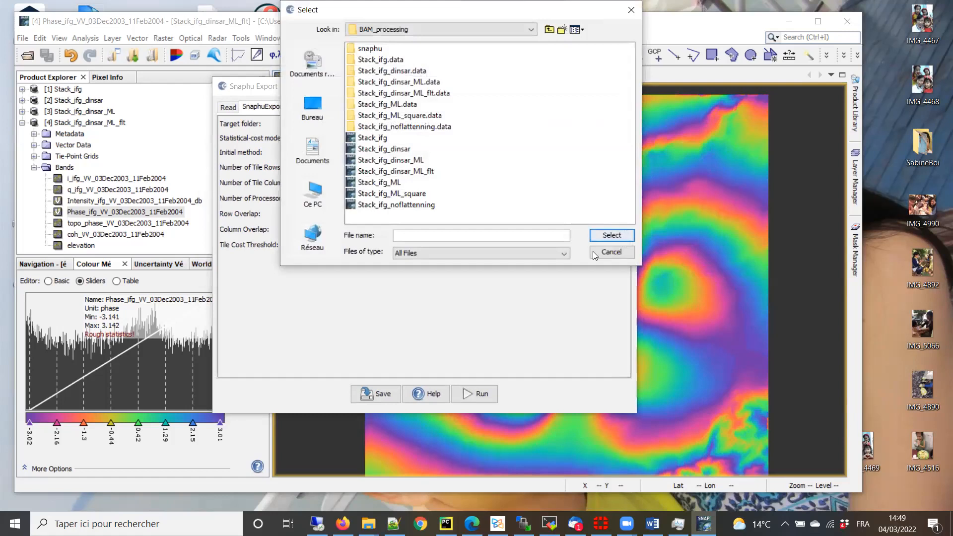
left_click(599, 252)
- Re-enter the Snaphu export target folder as the BAM_processing path copied from File Explorer, followed by \snaphu
mouse_move(367, 524)
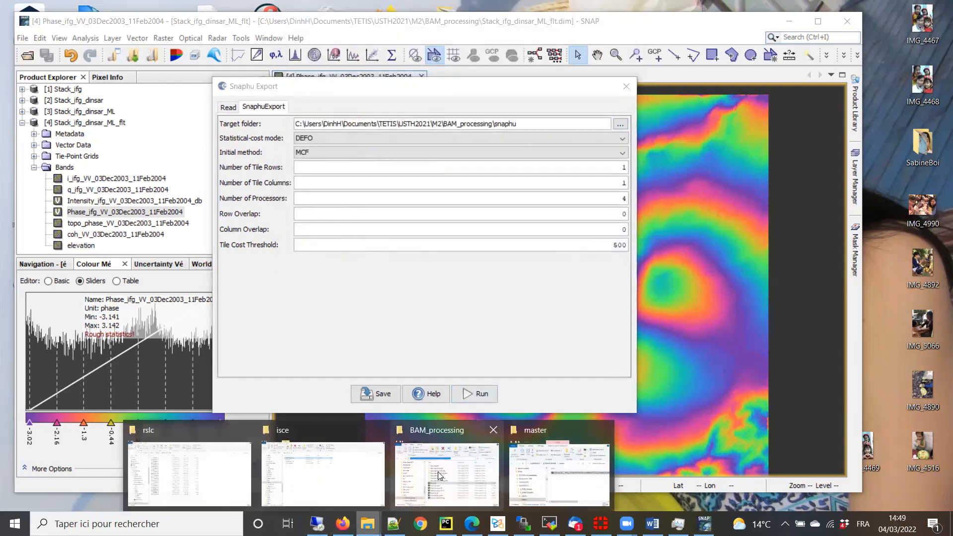
left_click(447, 472)
left_click(504, 183)
key("ctrl+c")
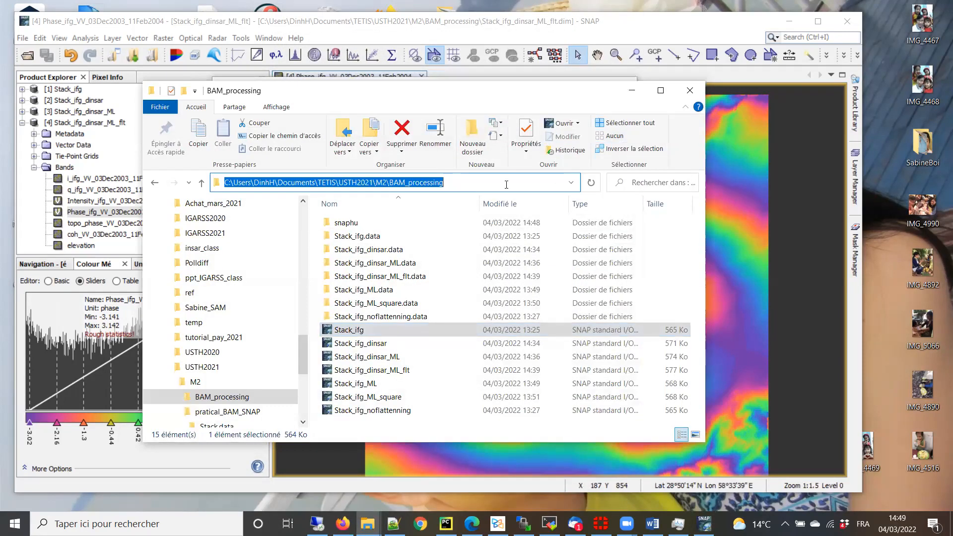
left_click(632, 90)
triple_click(447, 123)
key("ctrl+v")
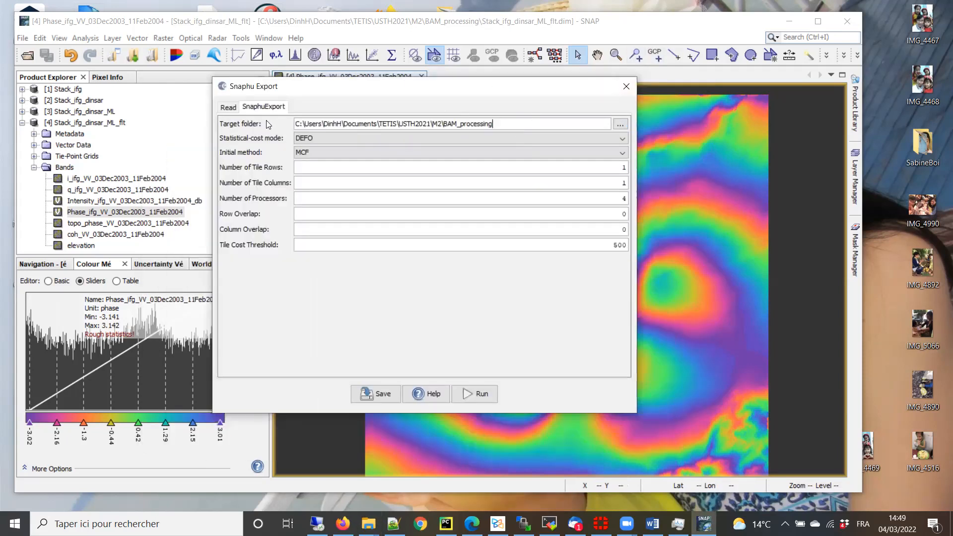
type("\\sna")
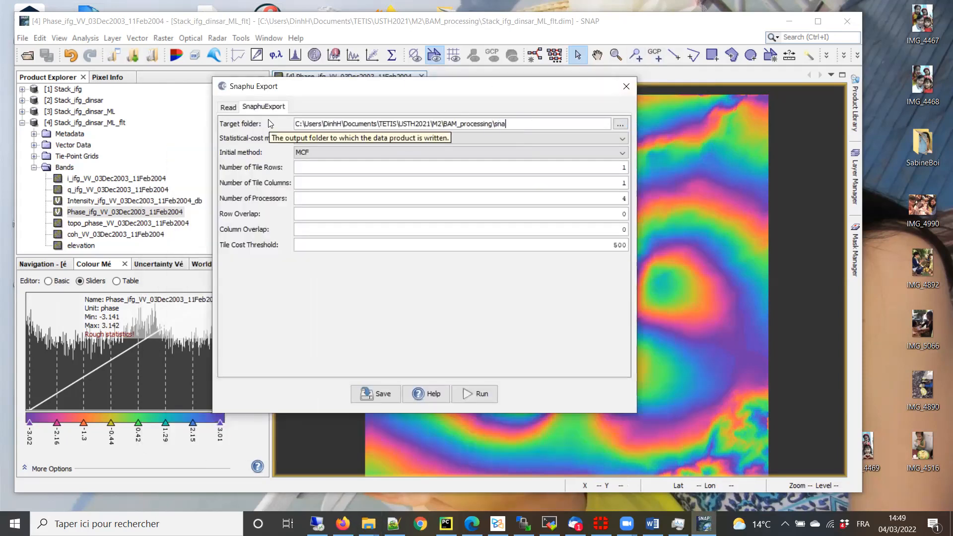
type("phu")
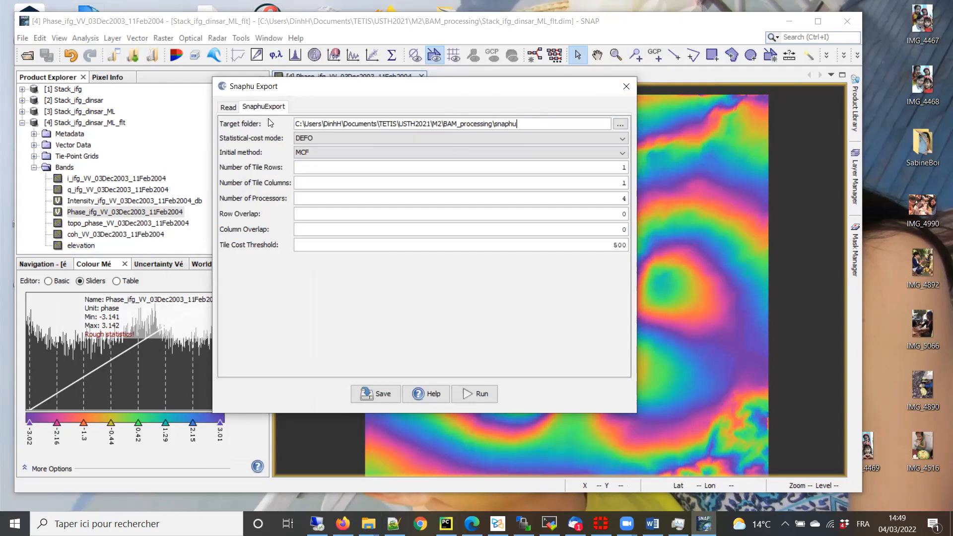
- Recheck the export's tile row and column settings and its source product
left_click(463, 172)
left_click(326, 183)
left_click(230, 108)
left_click(255, 109)
left_click_drag(620, 168, 630, 184)
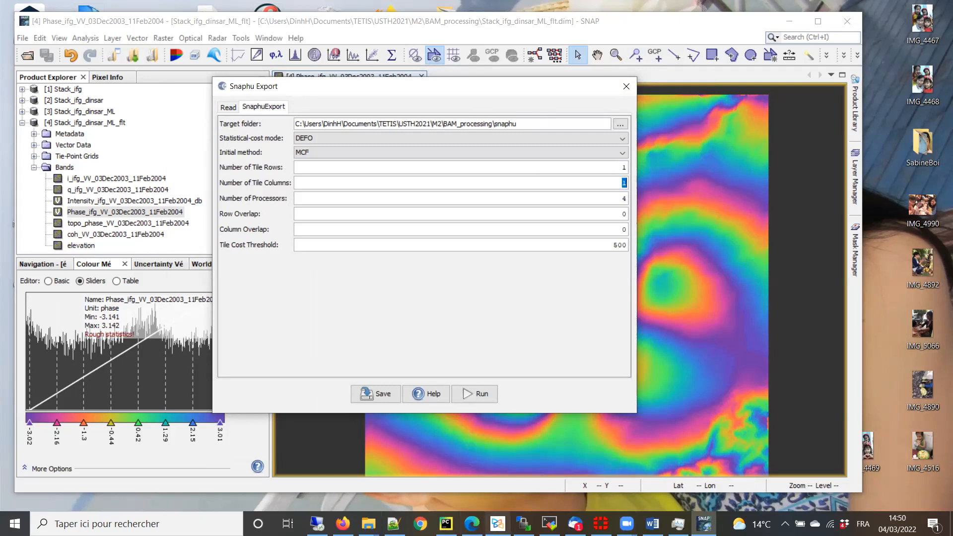
- Switch to the 3_BAM_tutorial PDF in Xodo, consult the Snaphu Export parameters in its phase unwrapping section, and minimise the viewer
left_click(498, 522)
scroll(541, 318, "down", 1)
scroll(541, 317, "down", 15)
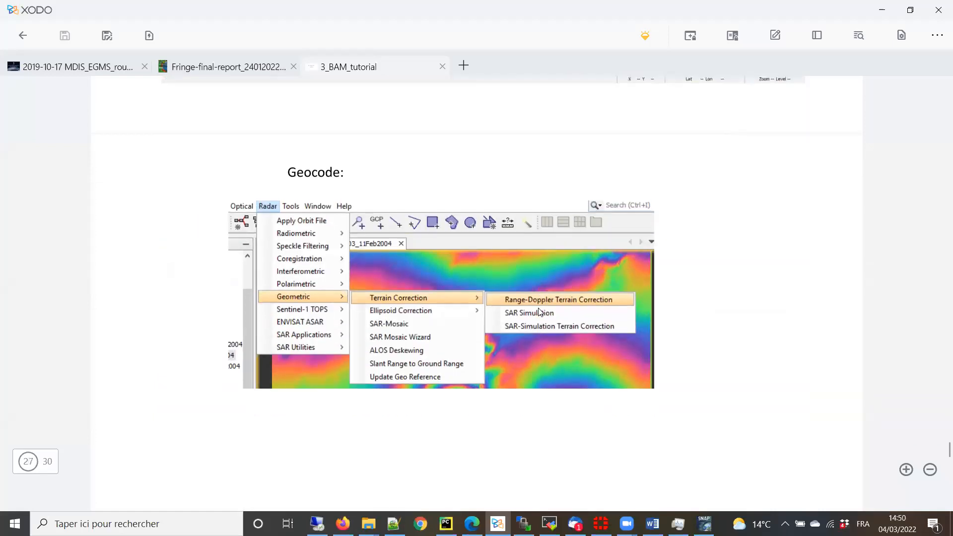
scroll(538, 309, "up", 20)
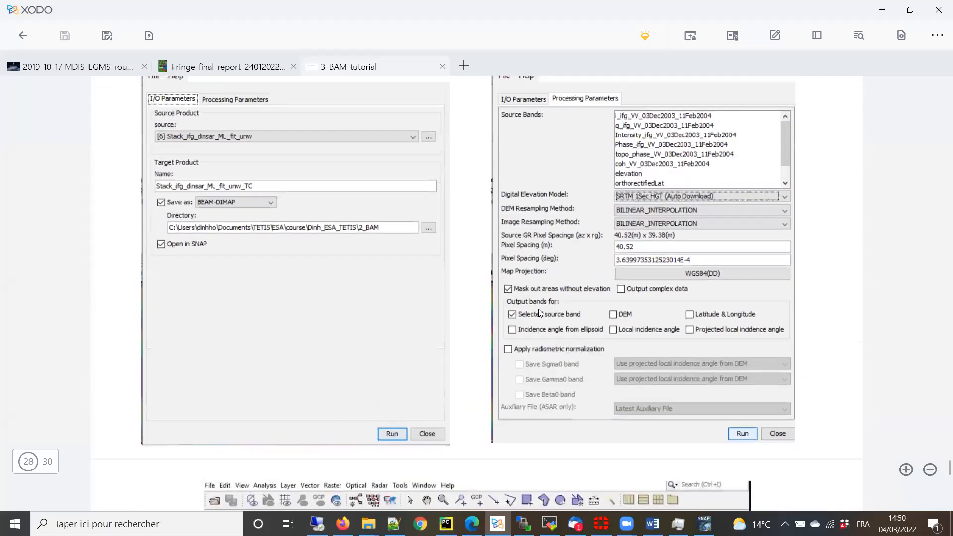
scroll(541, 313, "up", 15)
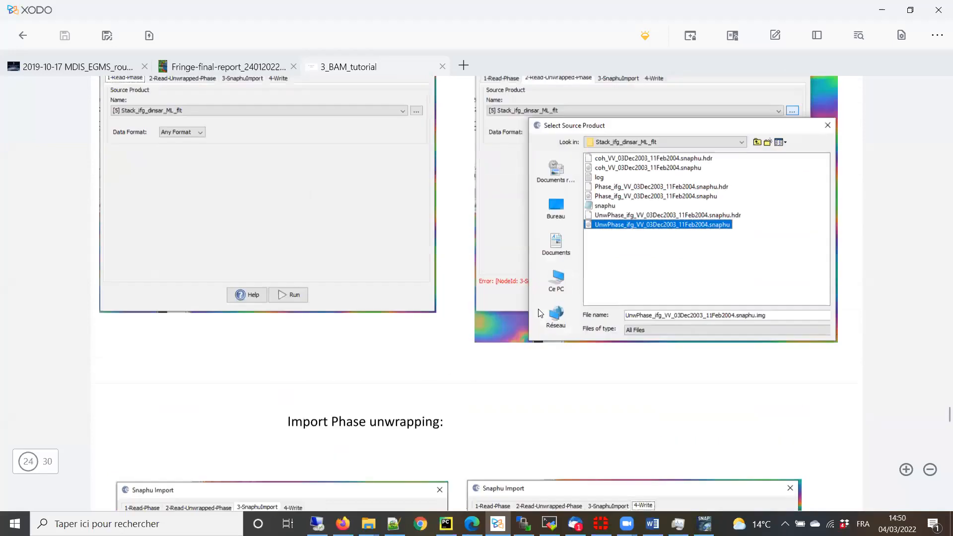
scroll(539, 278, "up", 6)
scroll(539, 313, "down", 2)
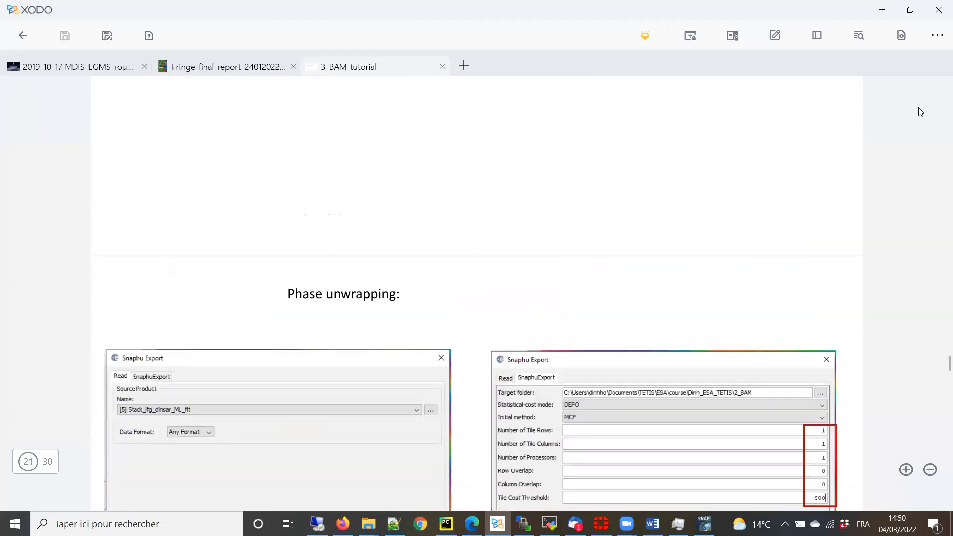
scroll(921, 111, "down", 5)
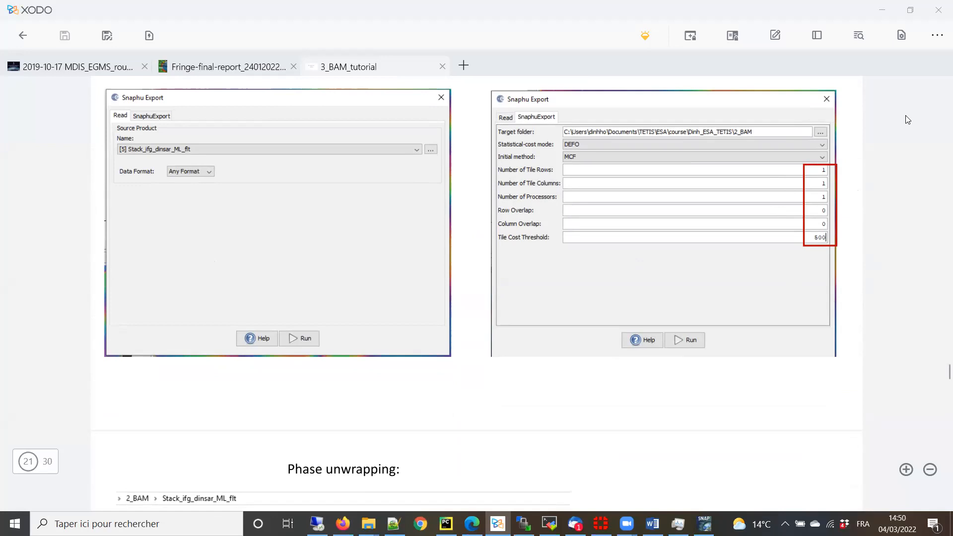
left_click(883, 10)
- Run the Snaphu export with the current parameters and close its dialog
left_click(592, 197)
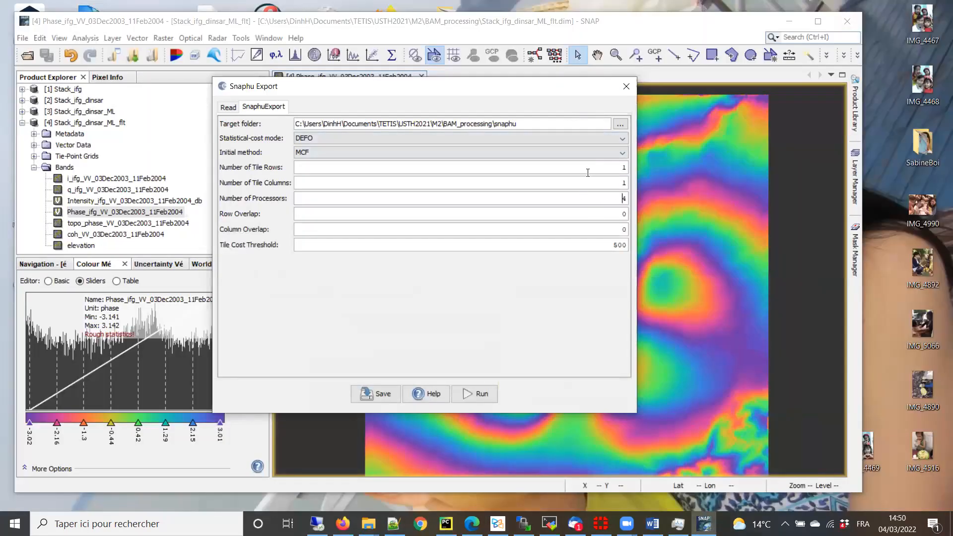
left_click(478, 396)
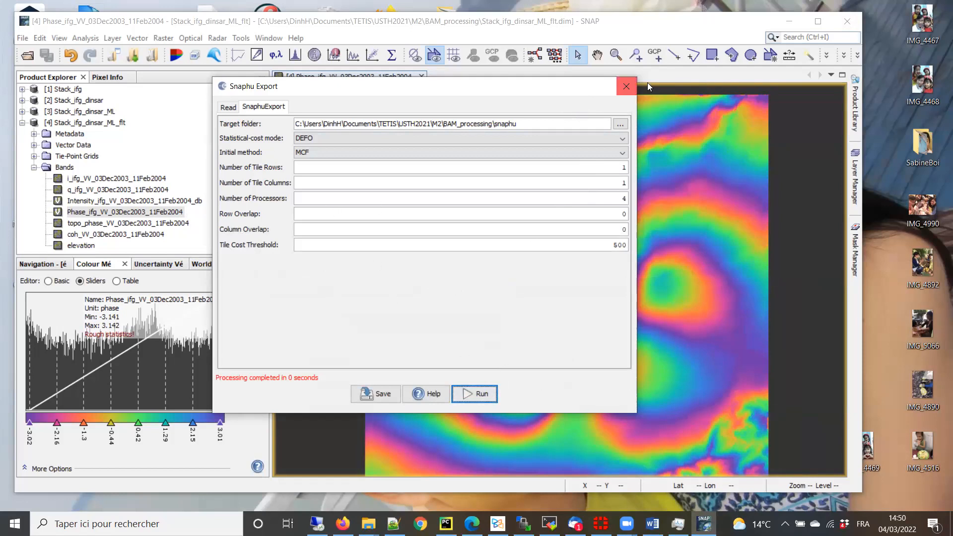
left_click(626, 86)
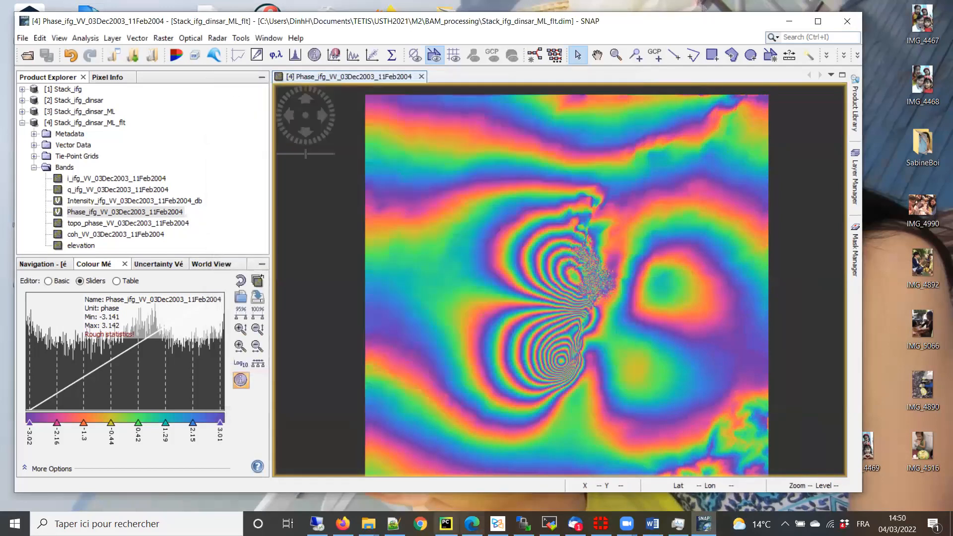
- Open the exported Stack_ifg_dinsar_ML_flt folder inside snaphu in File Explorer and widen the window
mouse_move(368, 523)
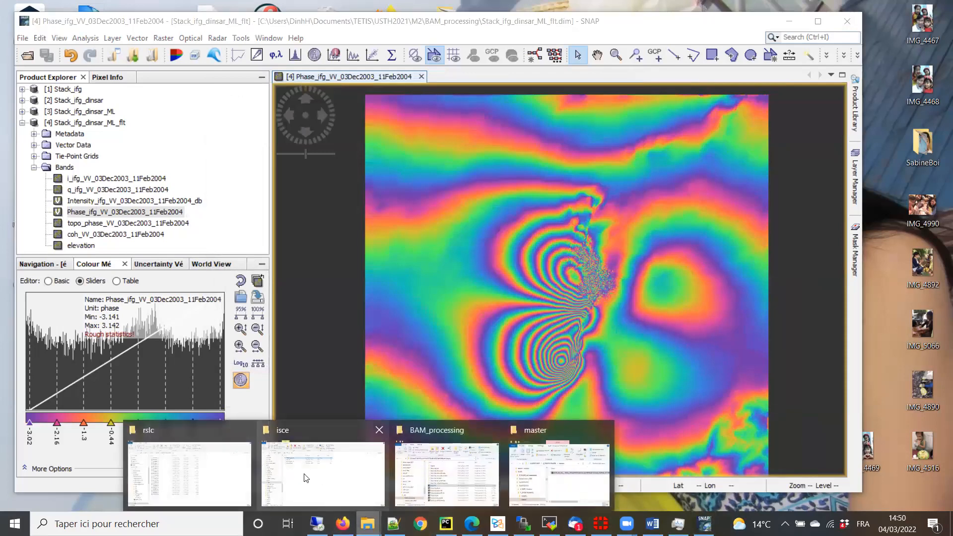
left_click(450, 469)
double_click(346, 223)
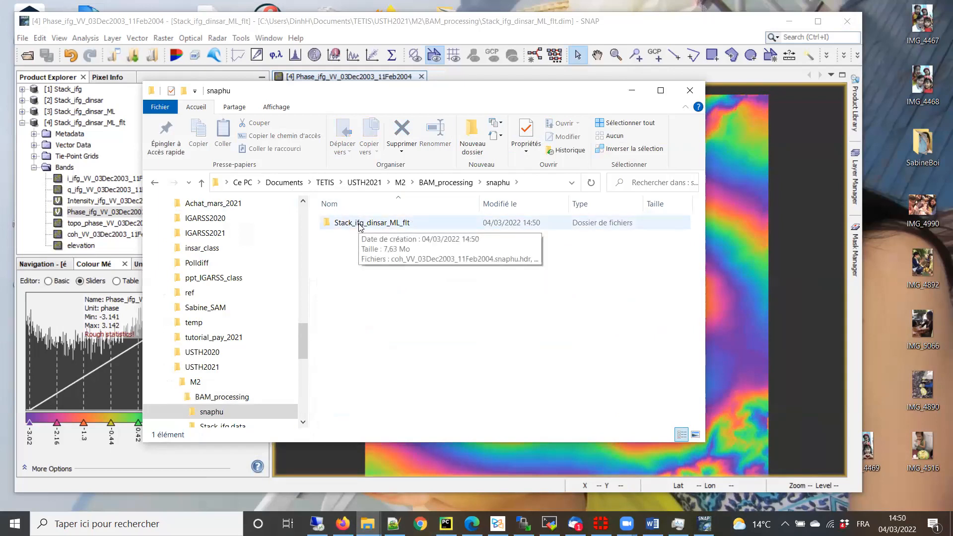
double_click(360, 225)
left_click(362, 276)
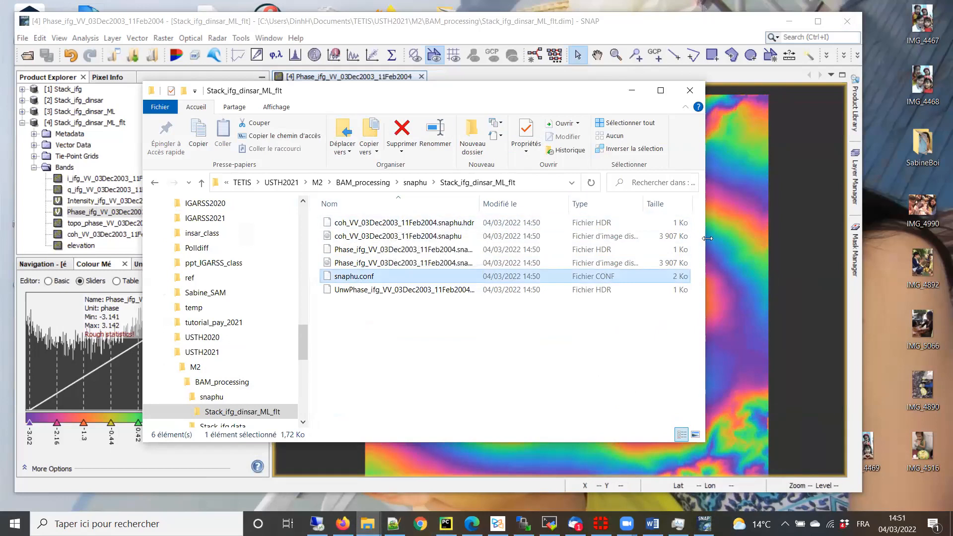
left_click_drag(707, 239, 778, 238)
- Inspect the exported coherence and phase image files in the Stack_ifg_dinsar_ML_flt folder
left_click(375, 354)
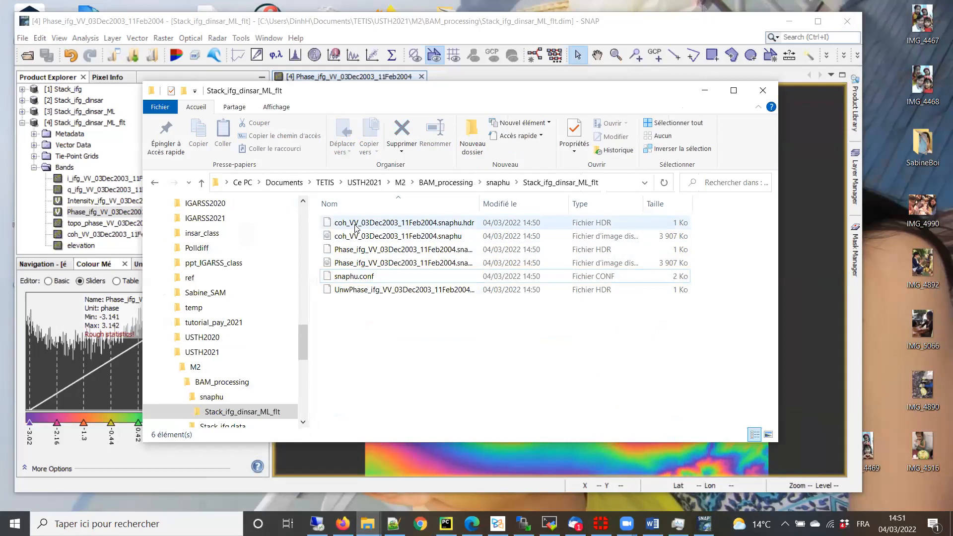
left_click(359, 238)
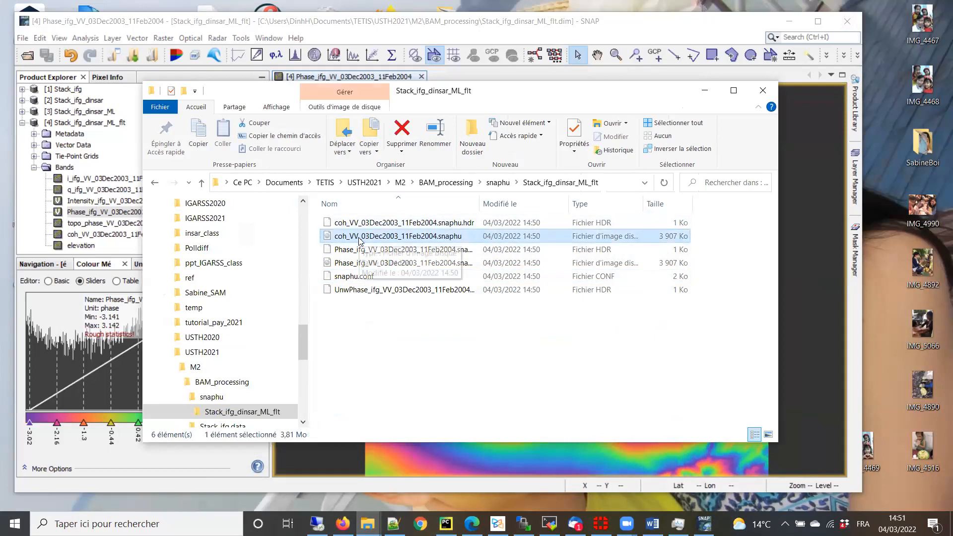
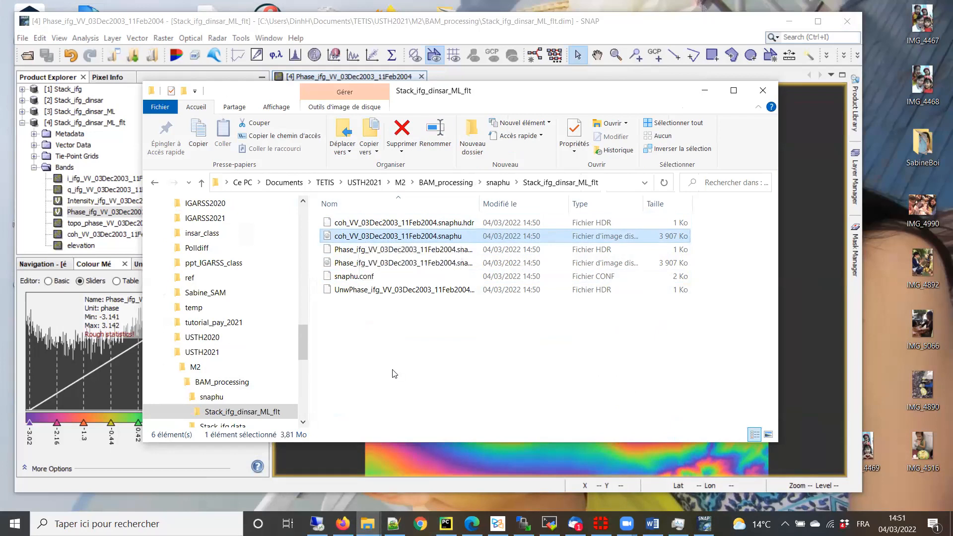
left_click(385, 266)
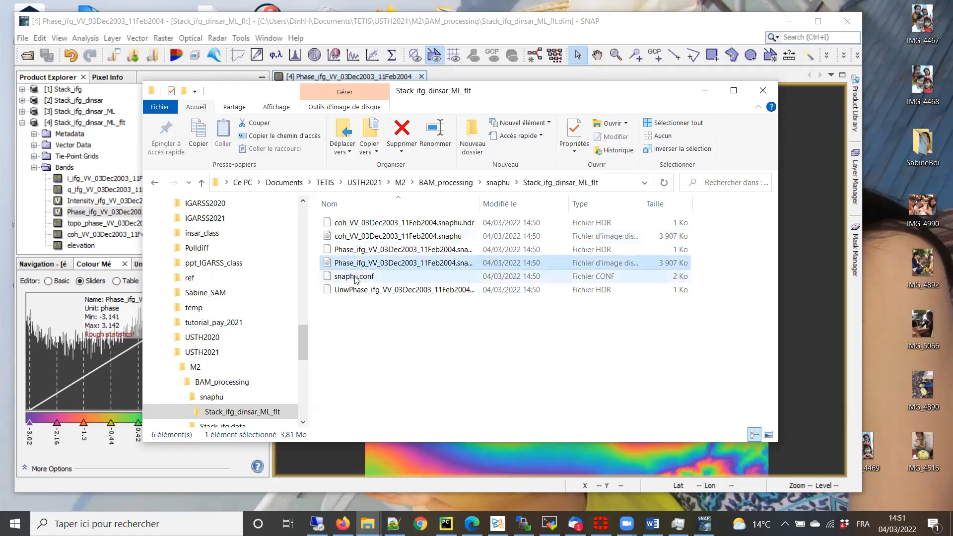
- Open snaphu.conf in Notepad++, highlight the command for calling snaphu, and minimise the editor and File Explorer
left_click(356, 281)
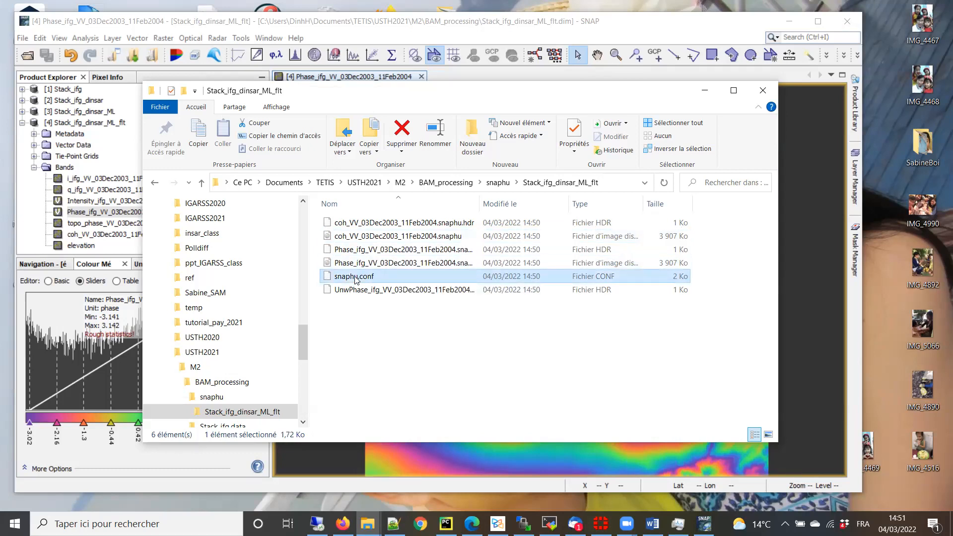
right_click(356, 280)
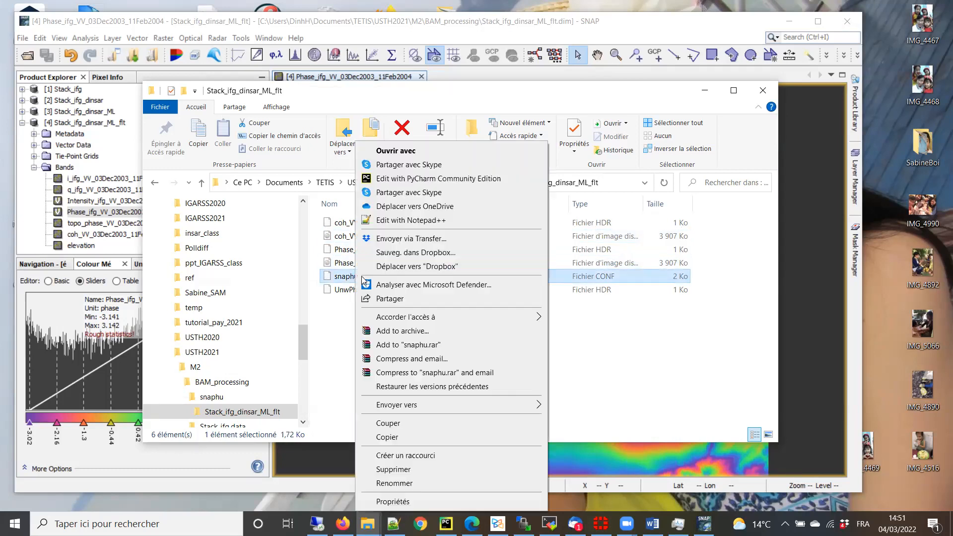
left_click(407, 221)
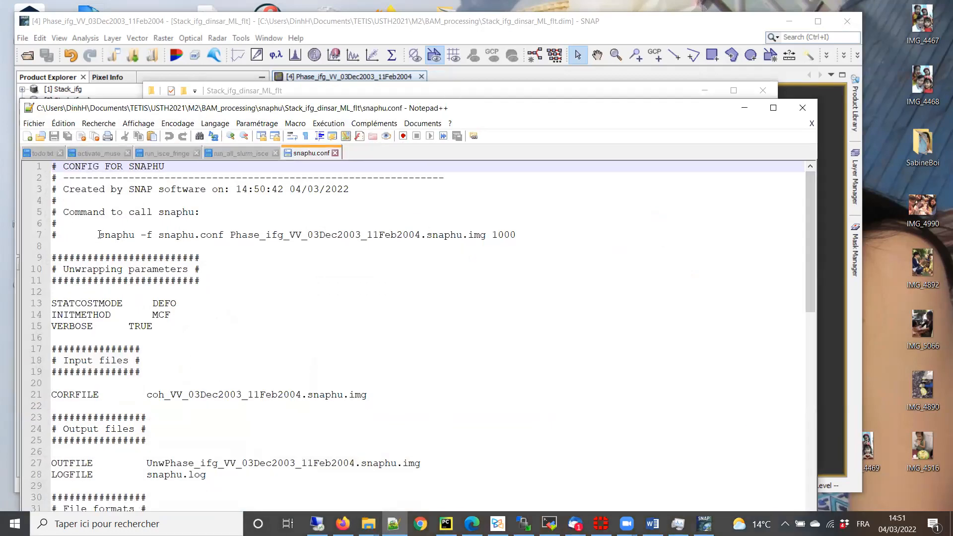
left_click_drag(100, 235, 617, 235)
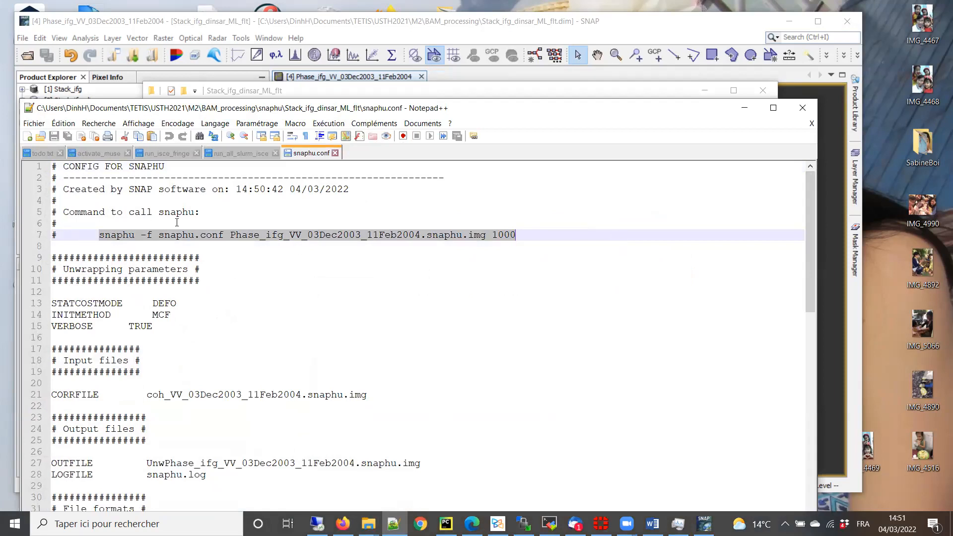
left_click(745, 108)
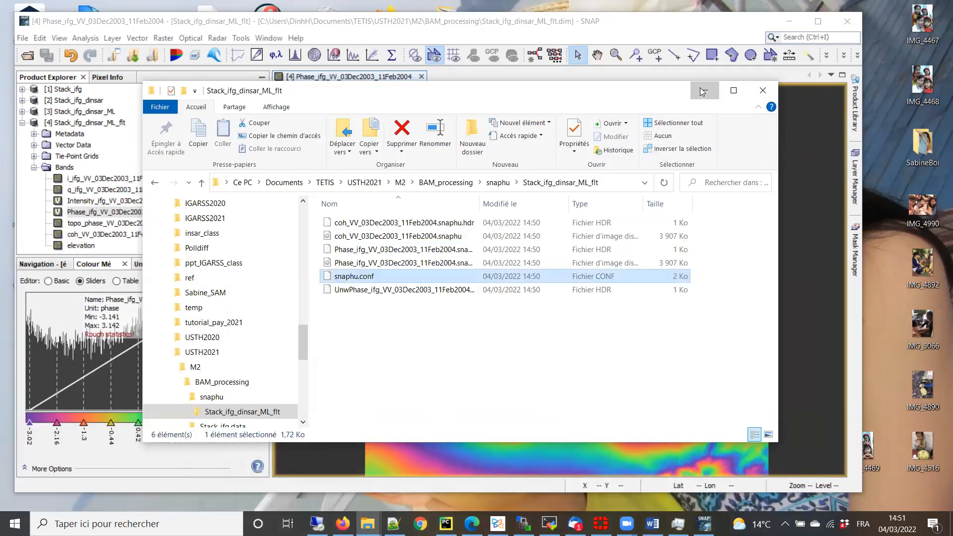
left_click(705, 91)
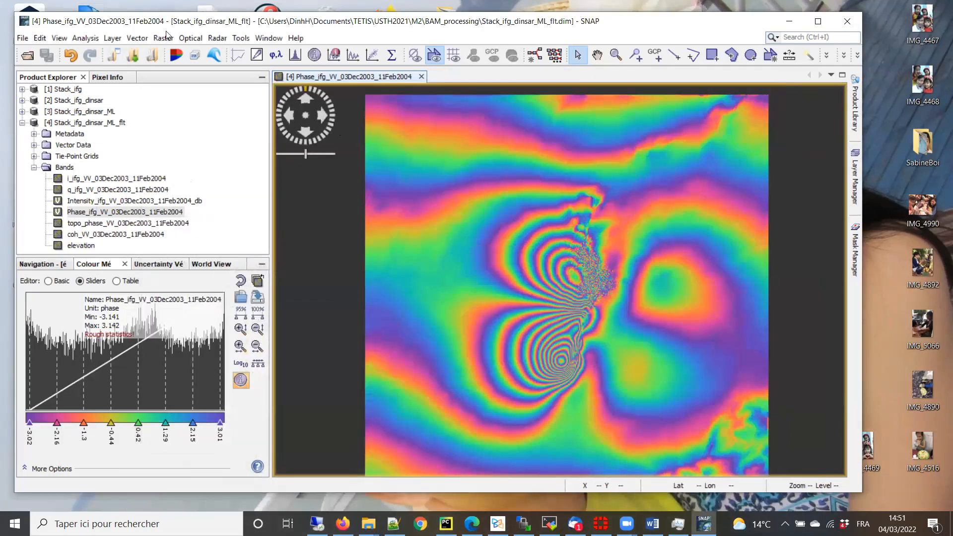
- Open the Snaphu-unwrapping tool and choose Stack_ifg_dinsar_ML_flt as its source product
left_click(221, 40)
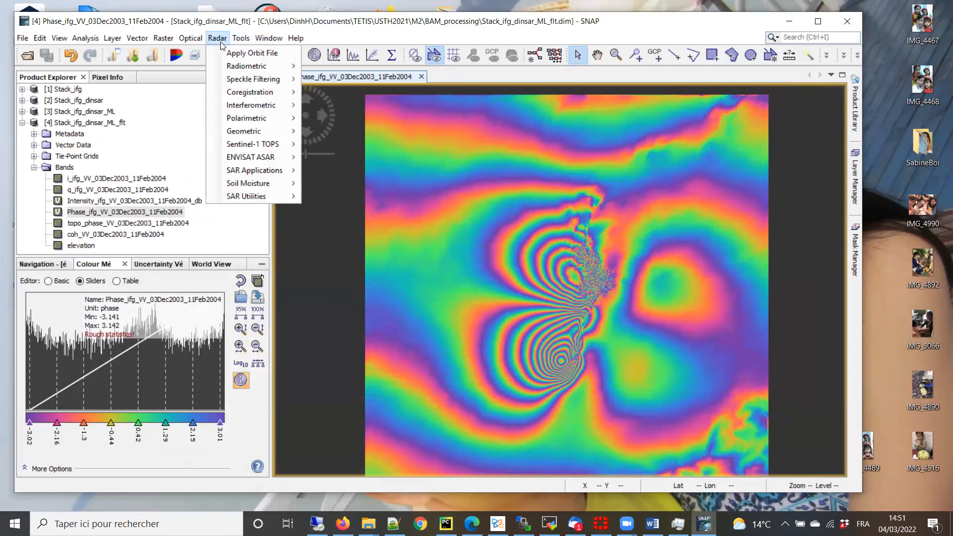
mouse_move(296, 105)
mouse_move(329, 106)
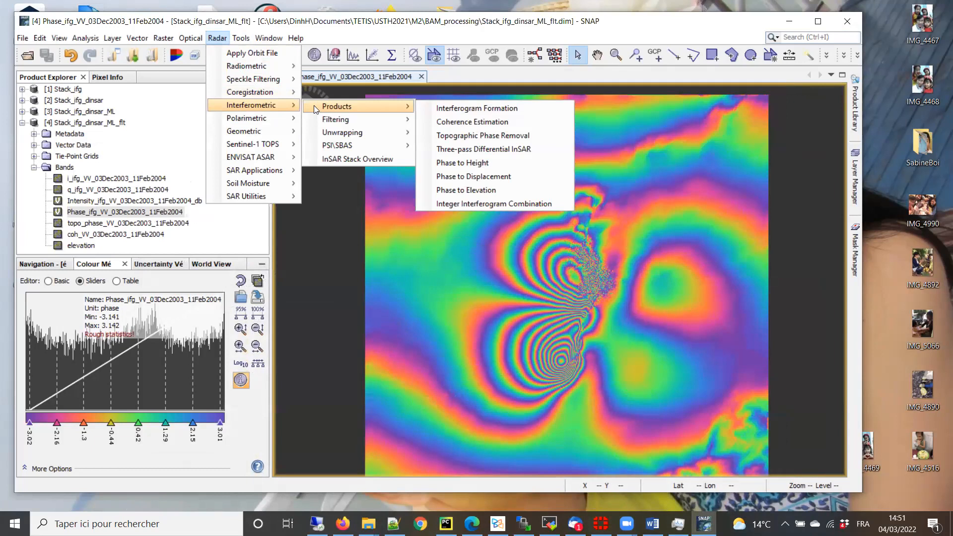
mouse_move(370, 135)
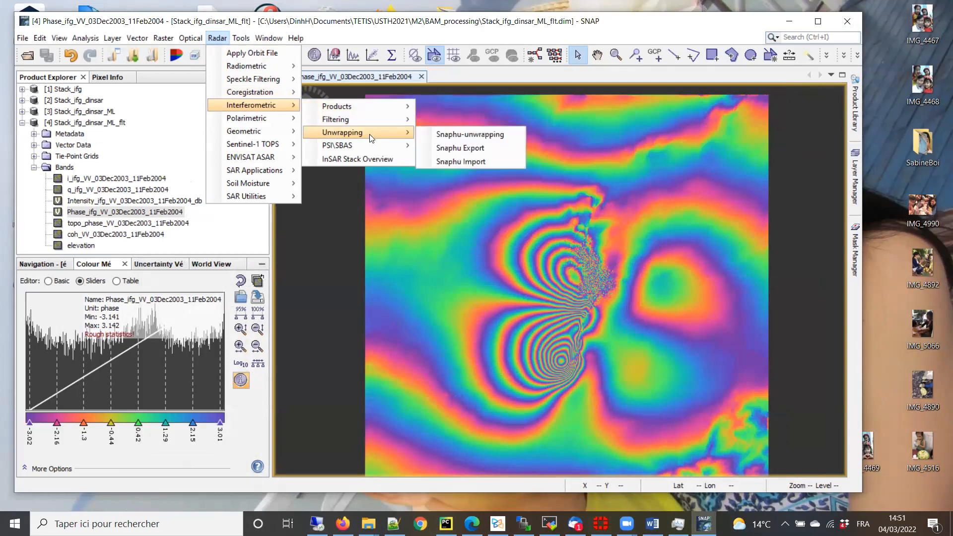
left_click(498, 142)
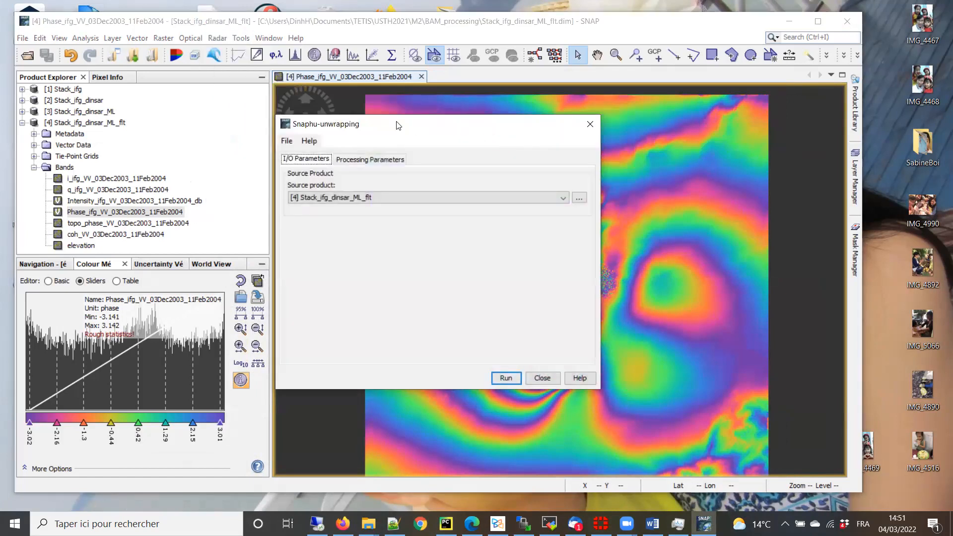
left_click_drag(373, 124, 359, 110)
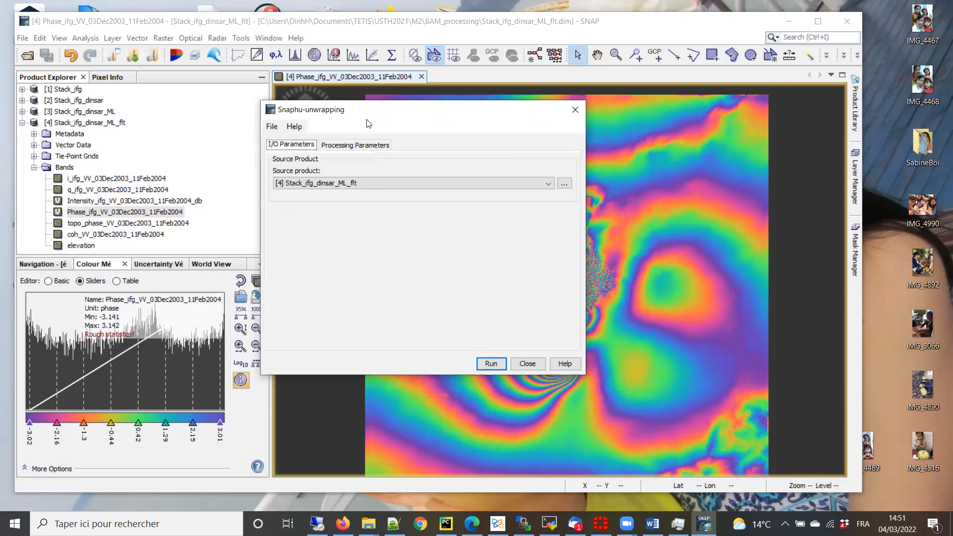
left_click(513, 183)
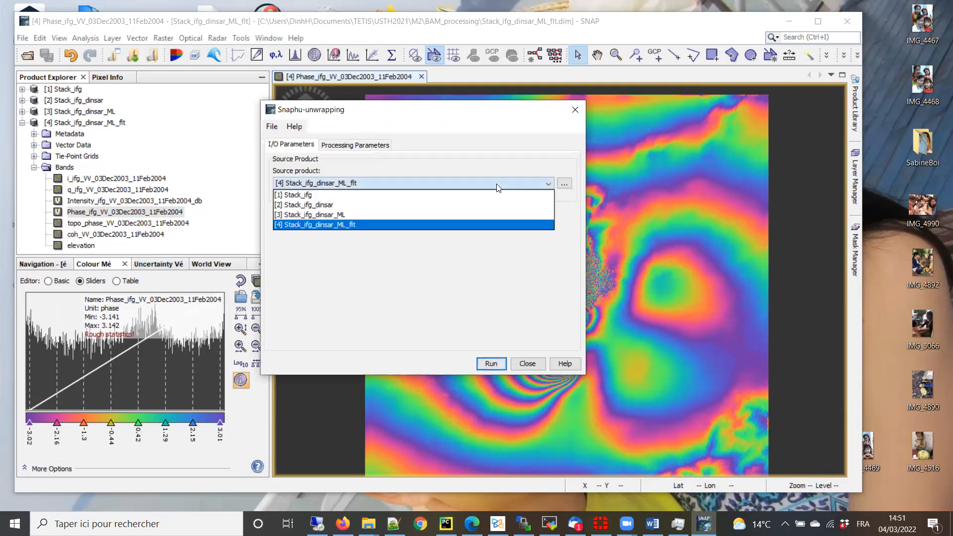
left_click(360, 224)
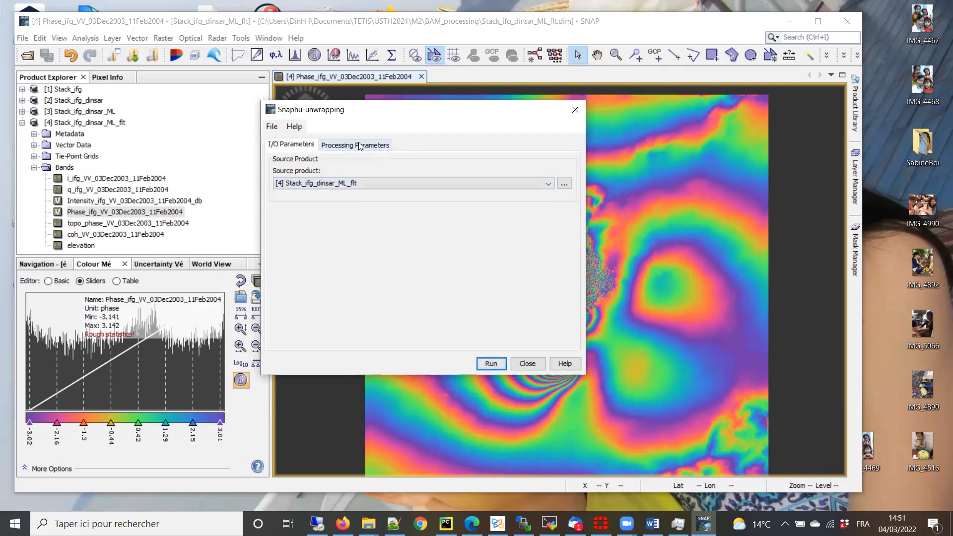
- Review the processing parameters and the source product setting of Snaphu-unwrapping
left_click(360, 145)
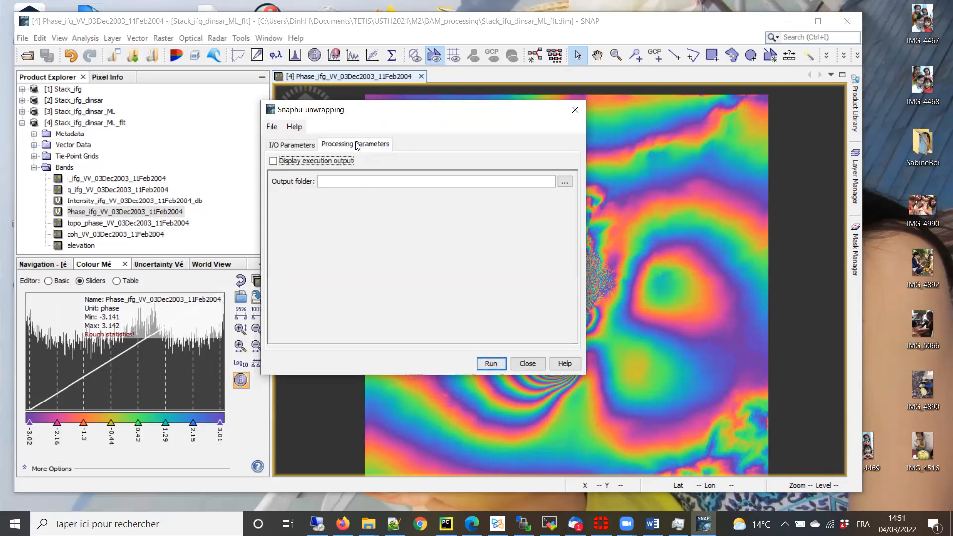
left_click(288, 144)
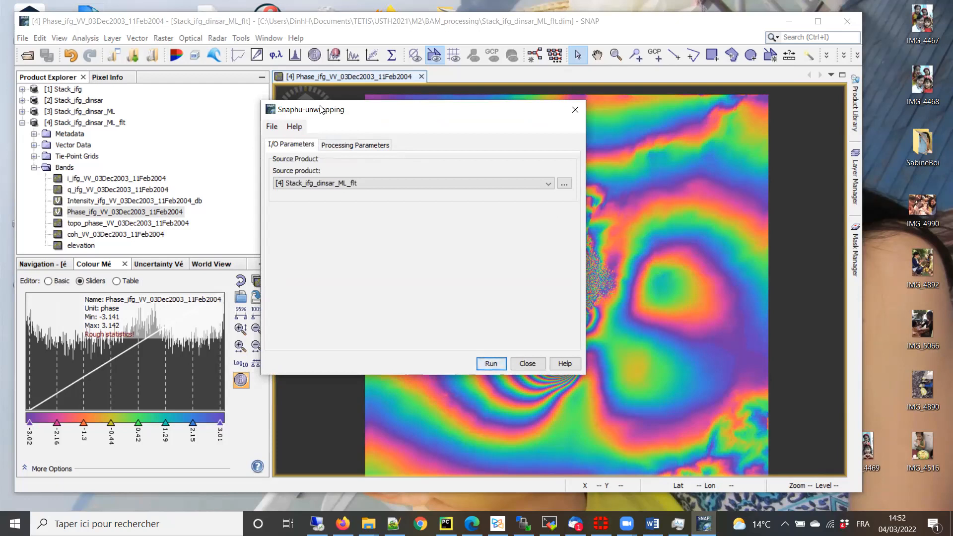
left_click_drag(321, 107, 323, 98)
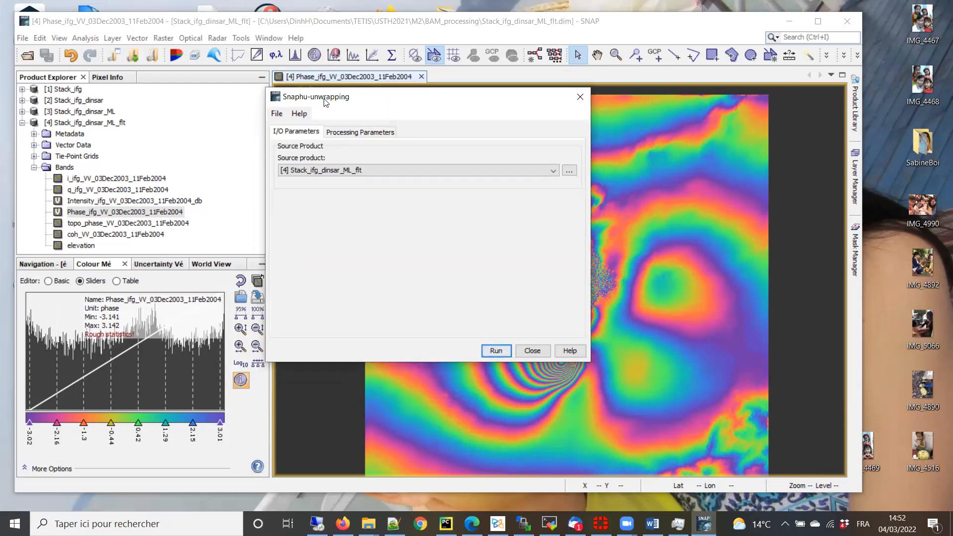
left_click(369, 132)
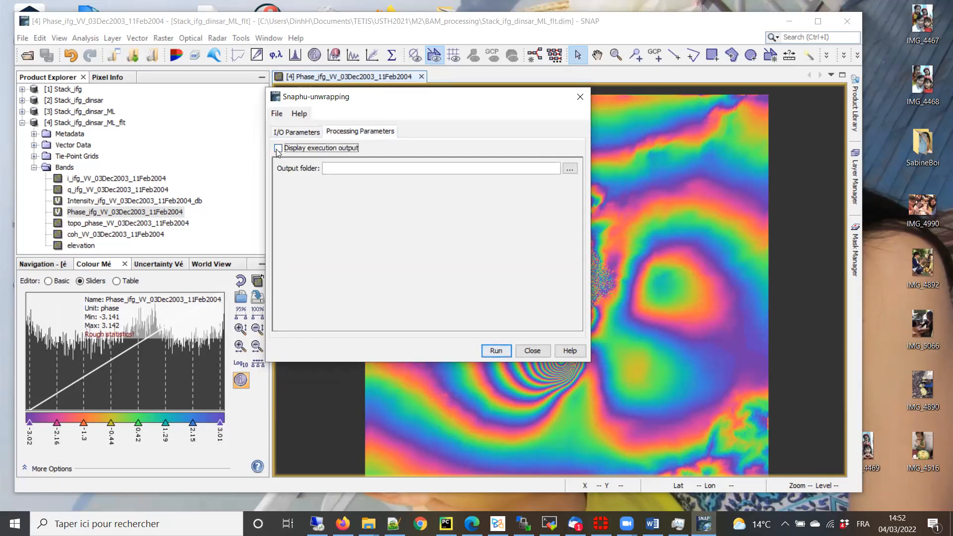
left_click(296, 132)
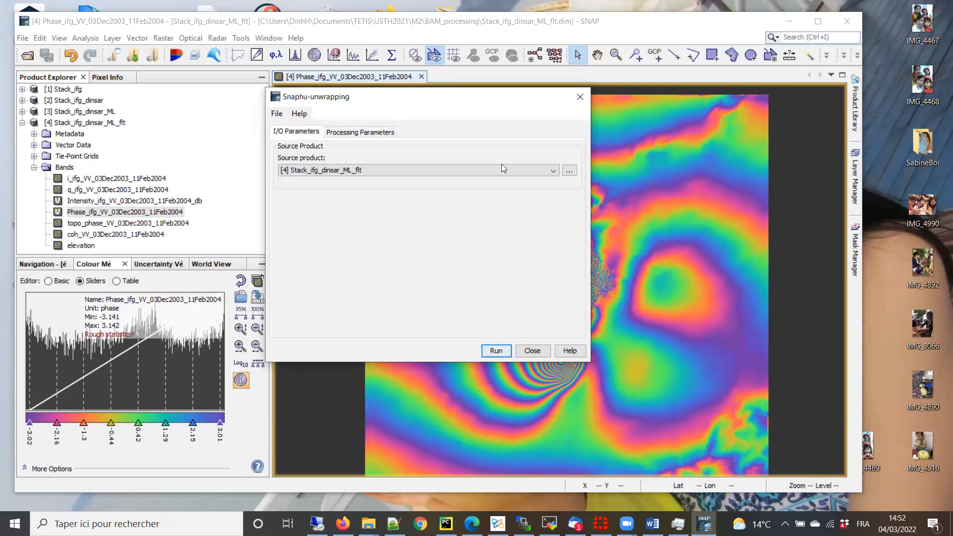
left_click(569, 170)
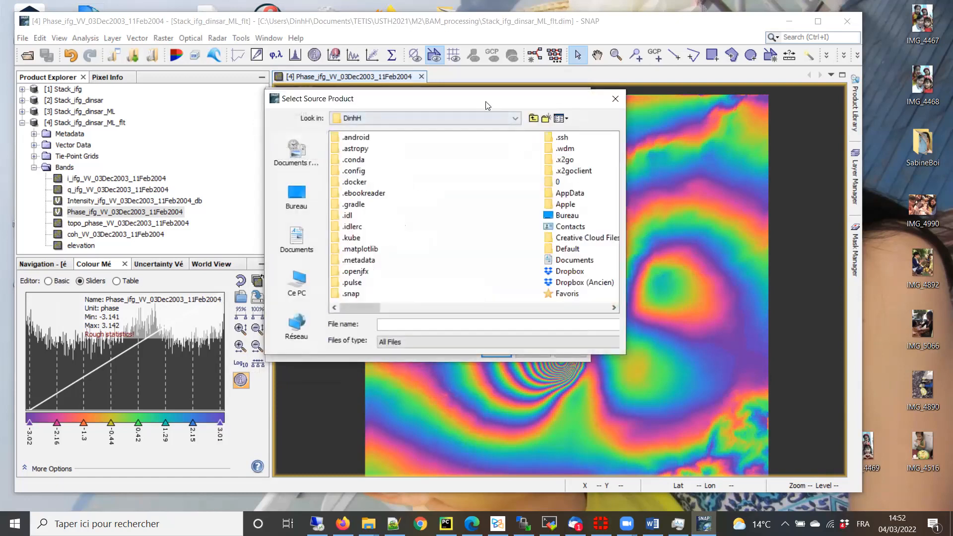
left_click_drag(486, 105, 561, 132)
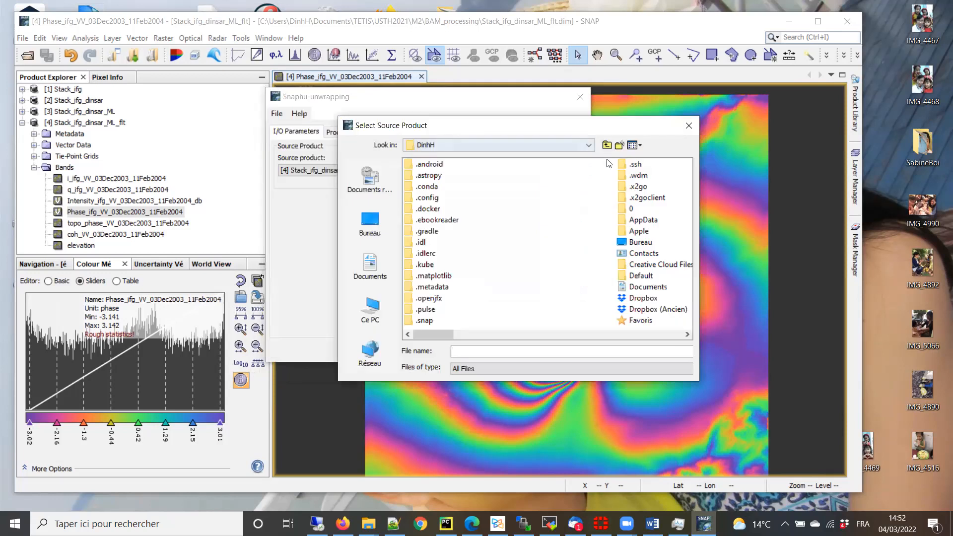
double_click(633, 292)
scroll(439, 275, "down", 1)
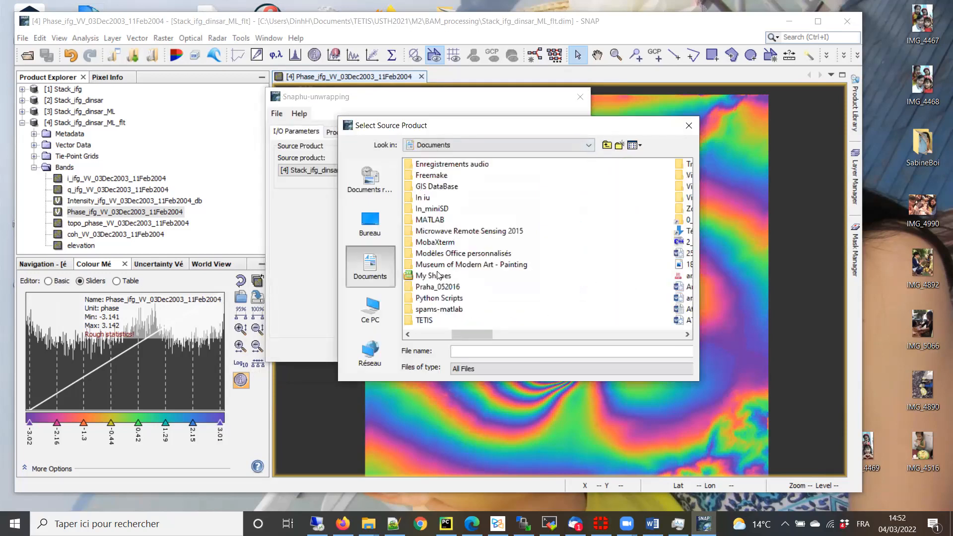
double_click(425, 320)
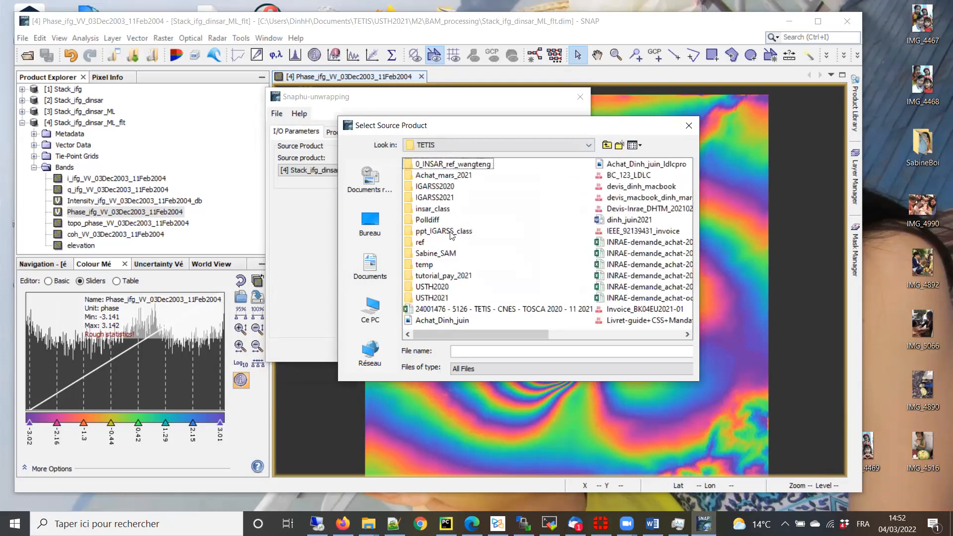
double_click(441, 298)
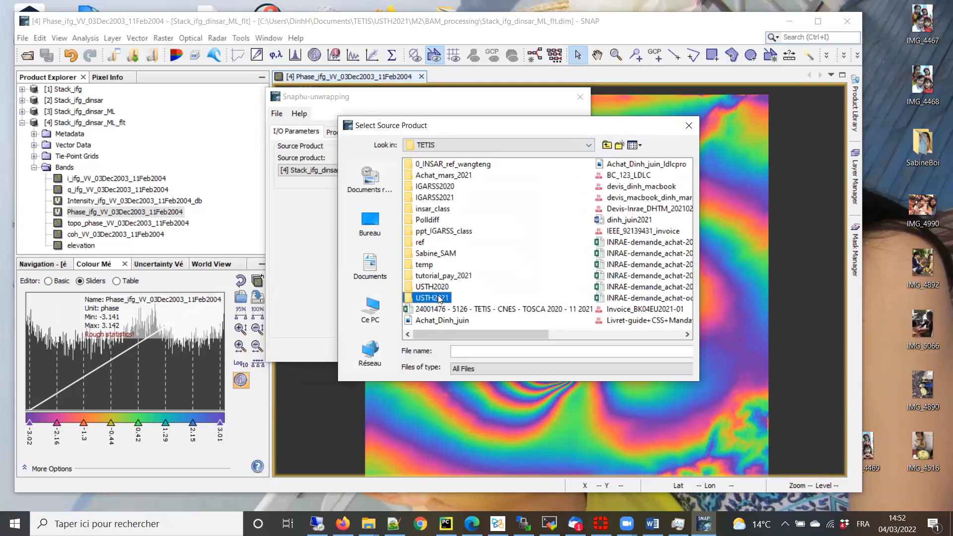
double_click(419, 168)
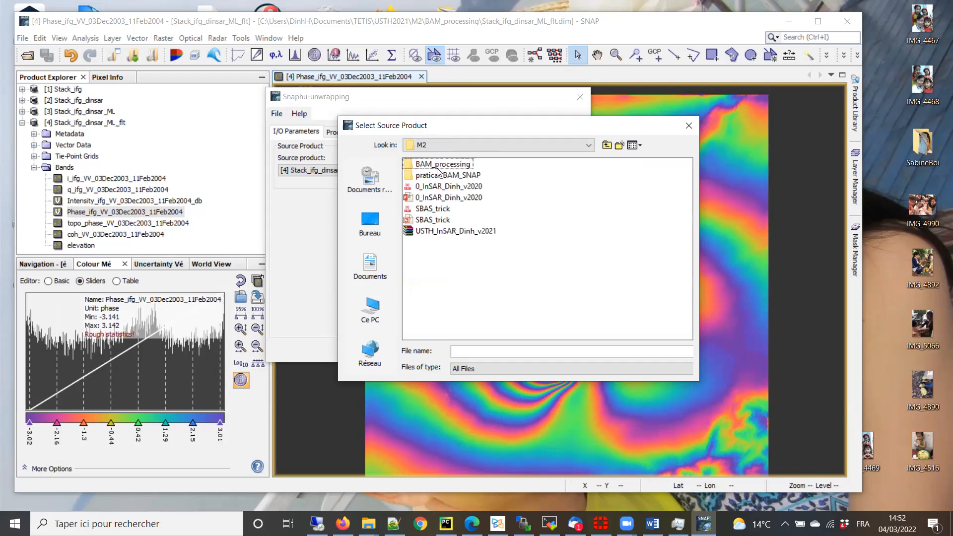
double_click(438, 169)
double_click(433, 167)
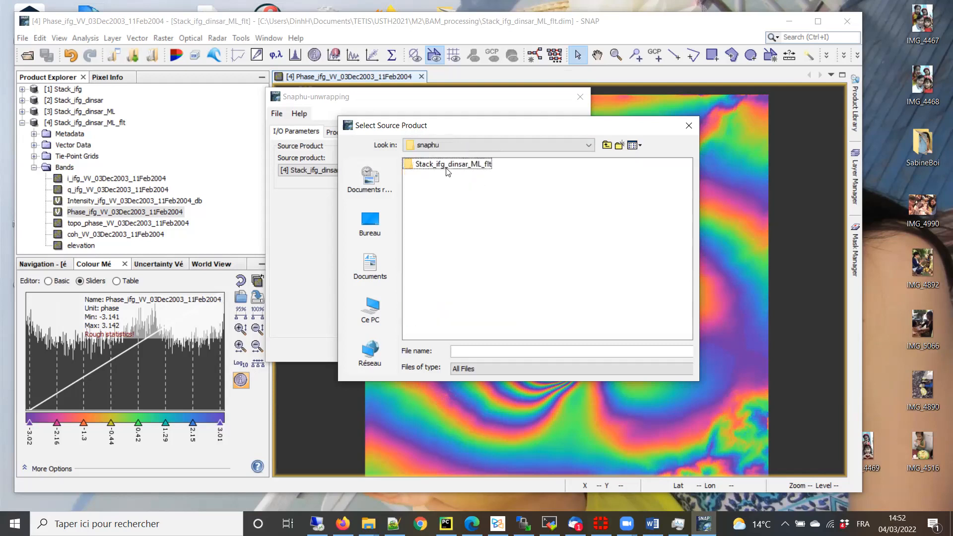
left_click(446, 169)
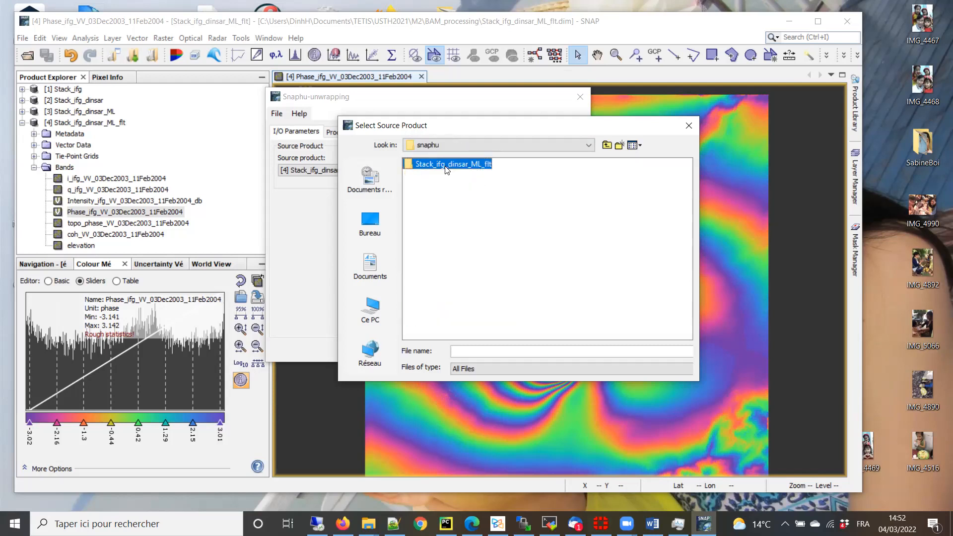
left_click(480, 207)
left_click(409, 164)
key("Return")
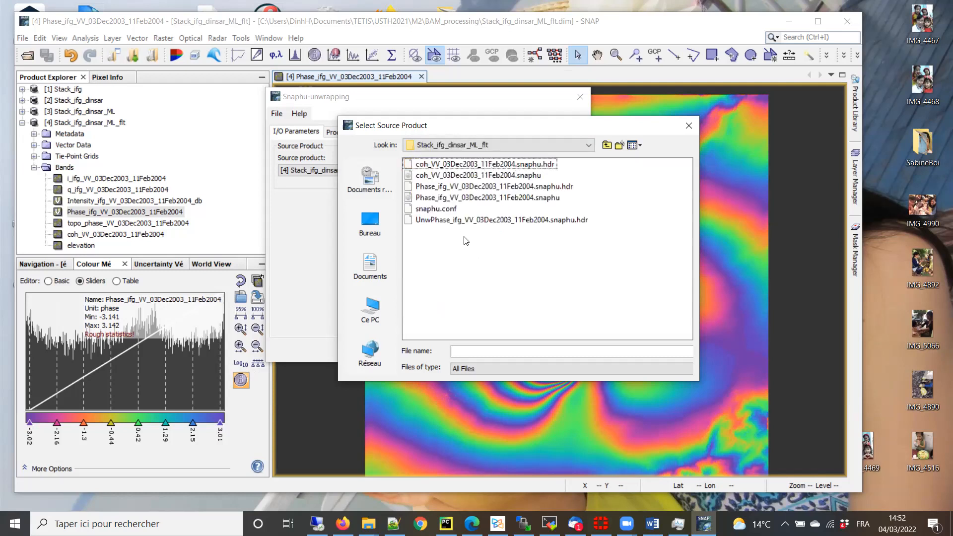
left_click(607, 145)
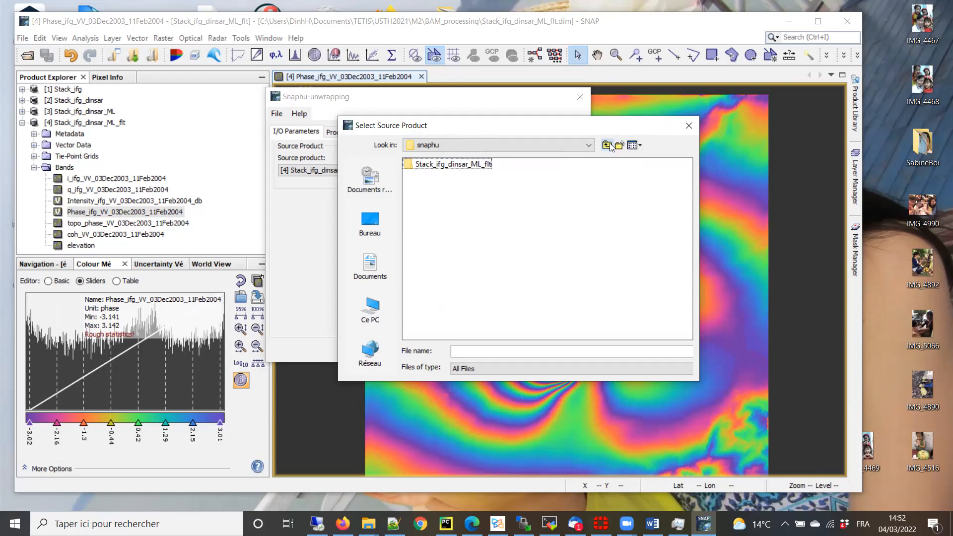
left_click(688, 125)
- Copy the full path of the exported Stack_ifg_dinsar_ML_flt folder from File Explorer, then minimise the window
left_click(361, 132)
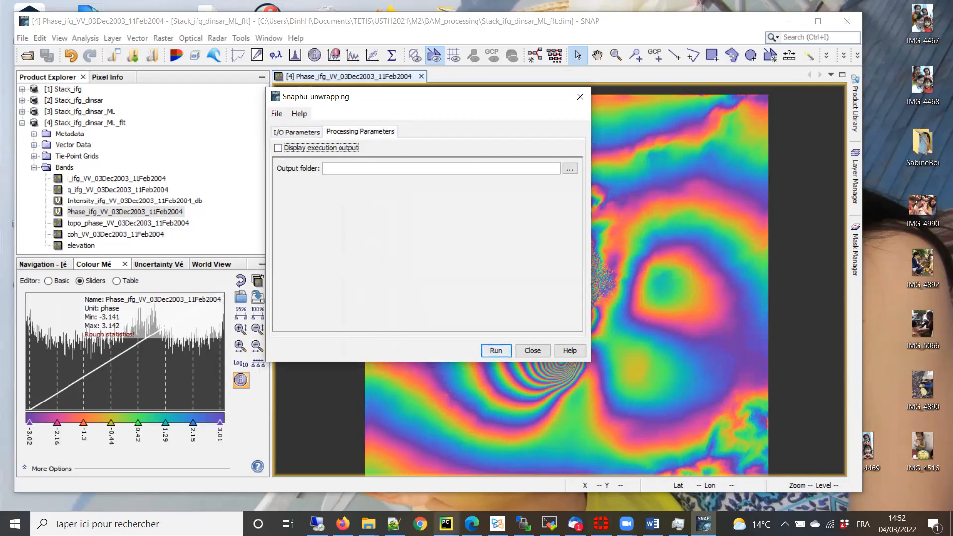
left_click(367, 524)
left_click(451, 470)
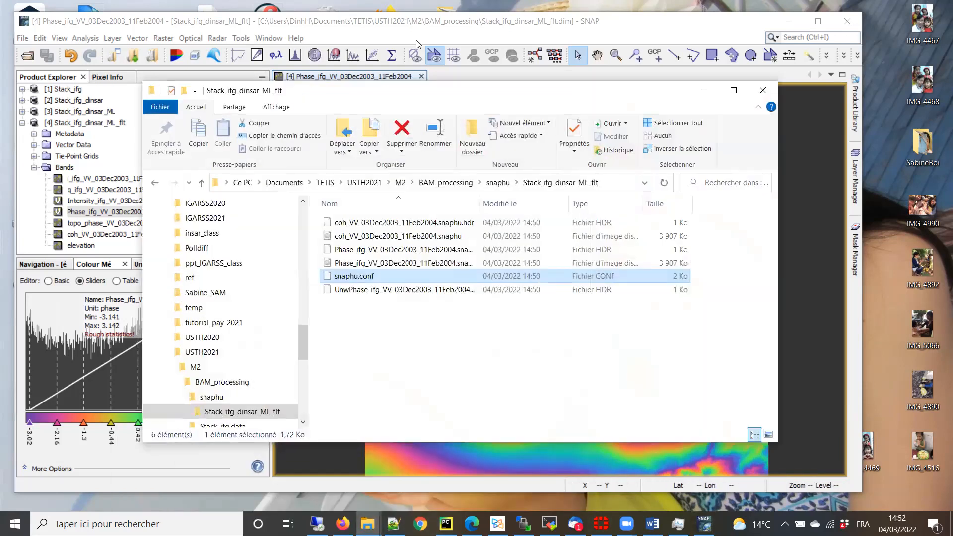
left_click(616, 182)
key("ctrl+c")
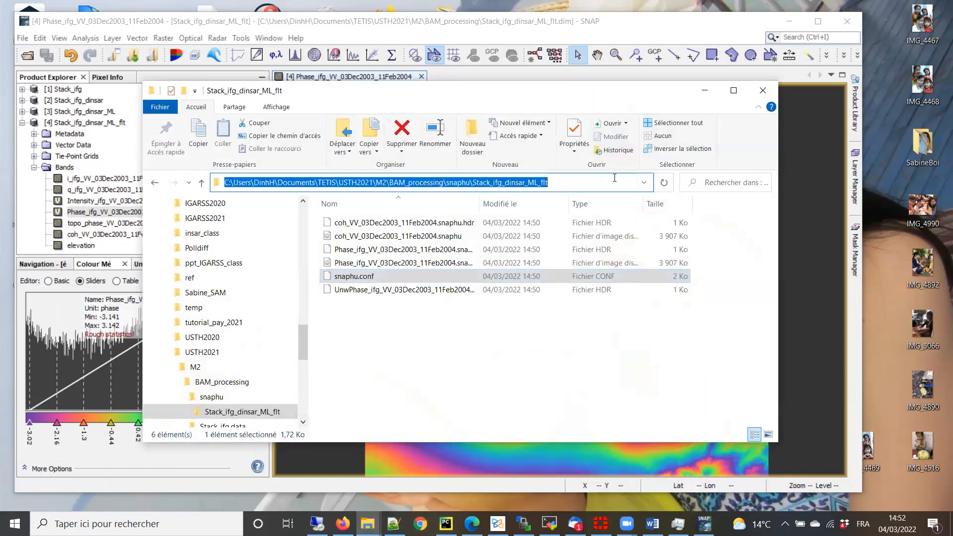
left_click(705, 90)
- Set the Snaphu-unwrapping output folder to the copied Stack_ifg_dinsar_ML_flt path and enable Display execution output
left_click(404, 167)
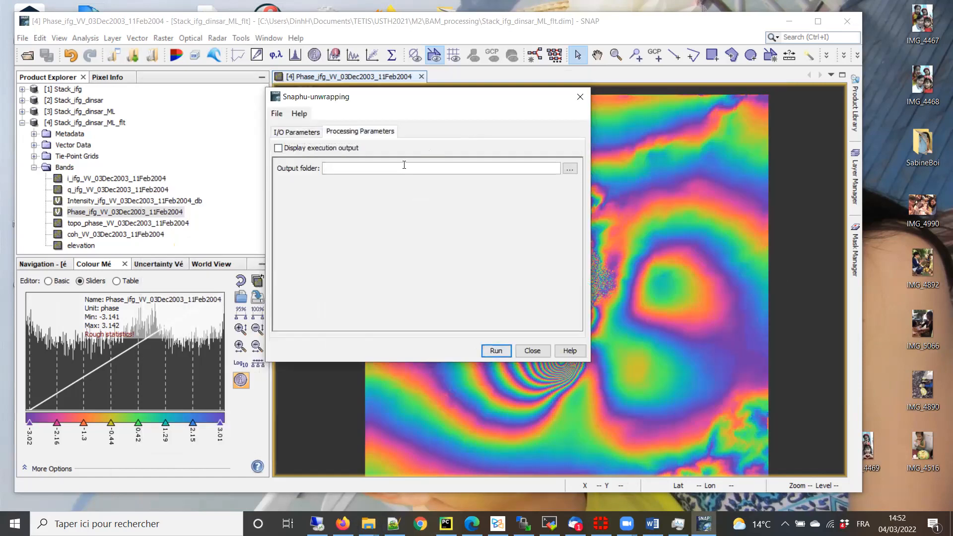
left_click(278, 149)
key("ctrl+v")
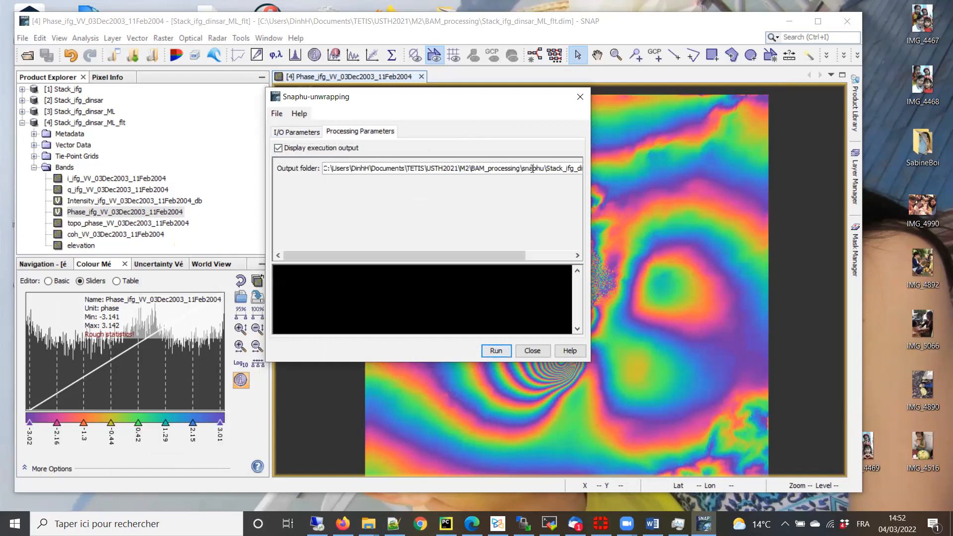
left_click(297, 131)
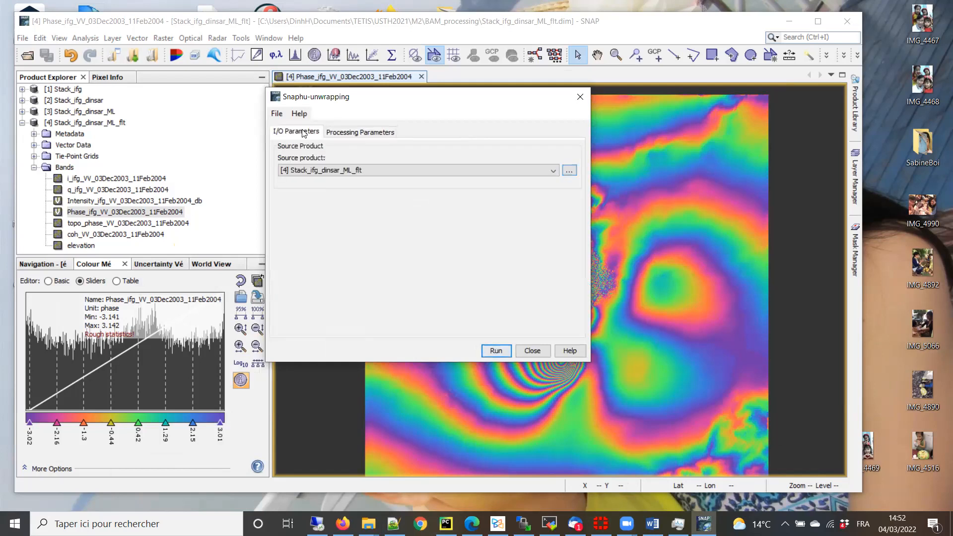
left_click(354, 129)
left_click_drag(501, 169, 641, 170)
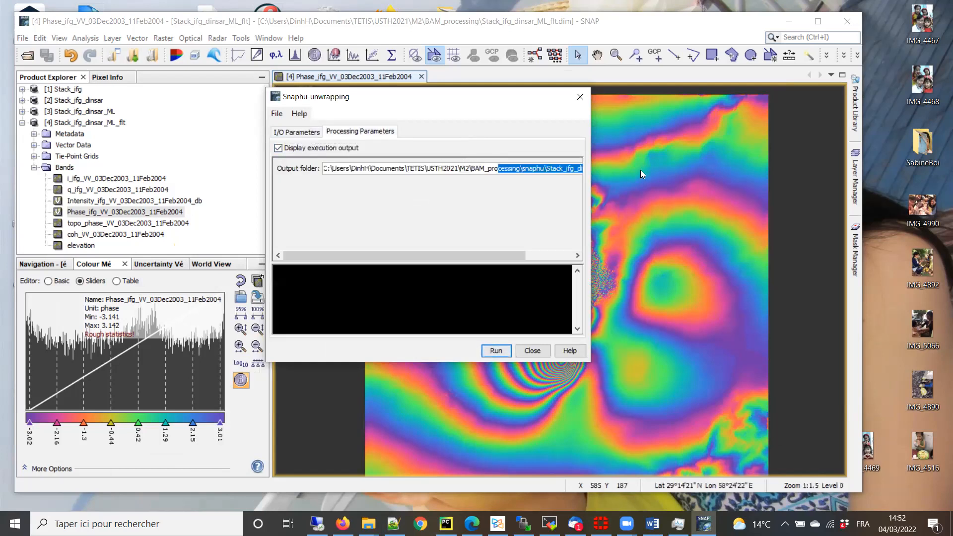
left_click(436, 167)
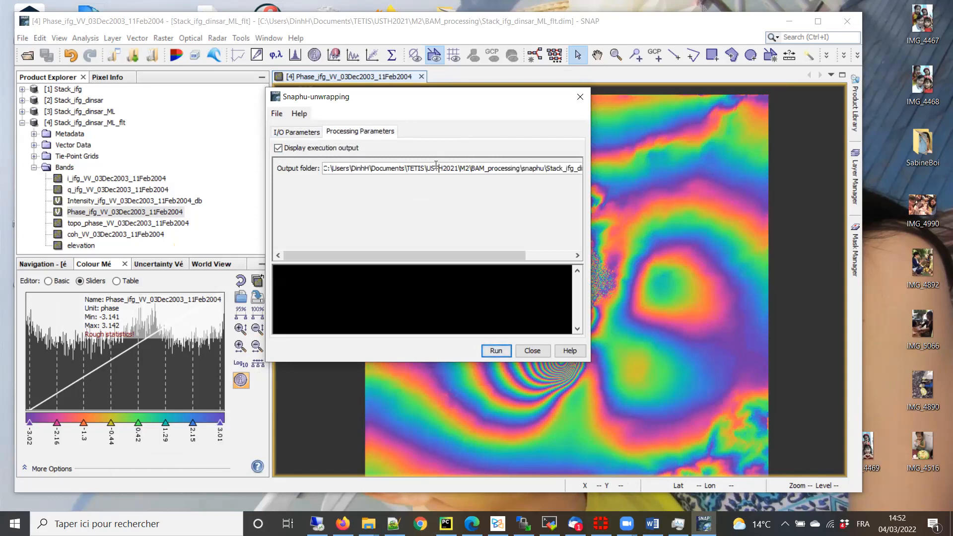
- Try to run Snaphu-unwrapping, and accept the download and installation of its configured bundle
left_click(494, 351)
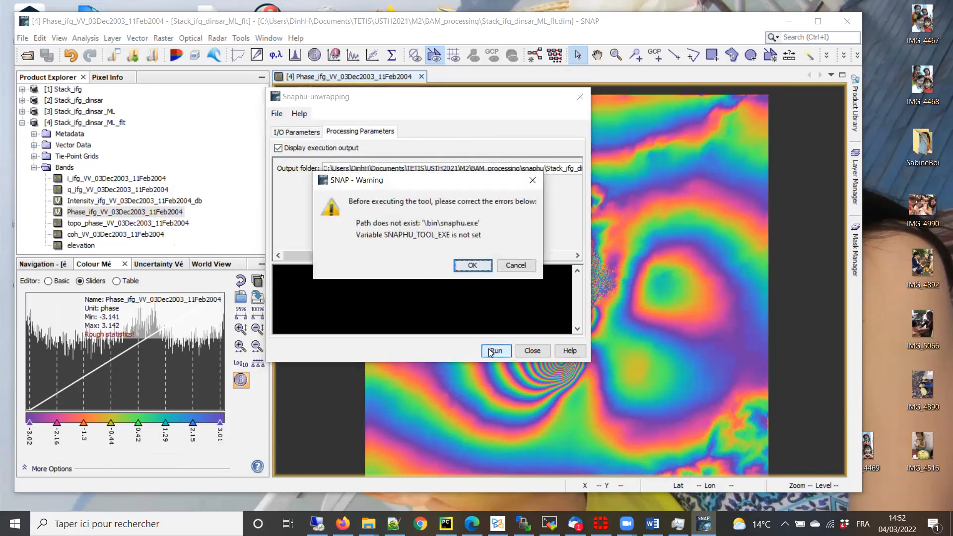
left_click(473, 266)
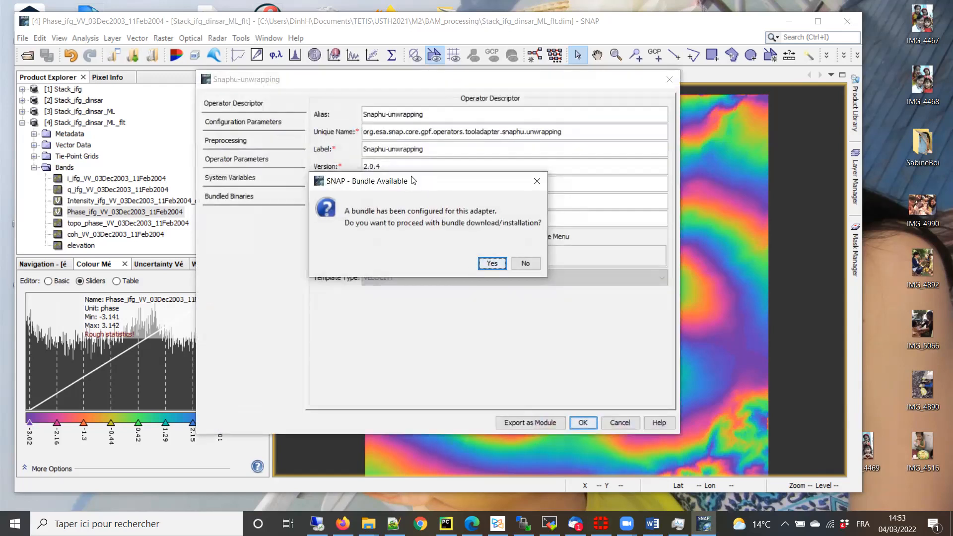
left_click_drag(412, 175, 390, 163)
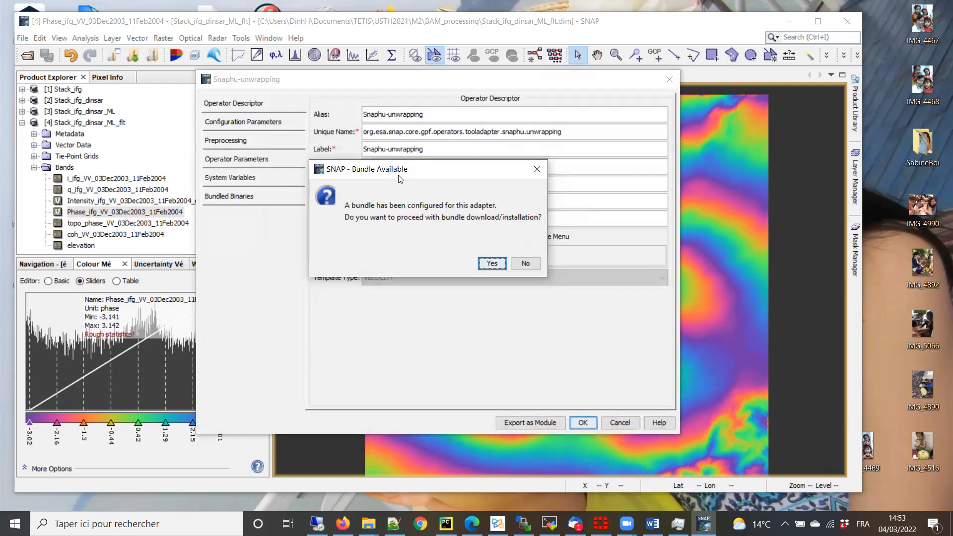
left_click(492, 265)
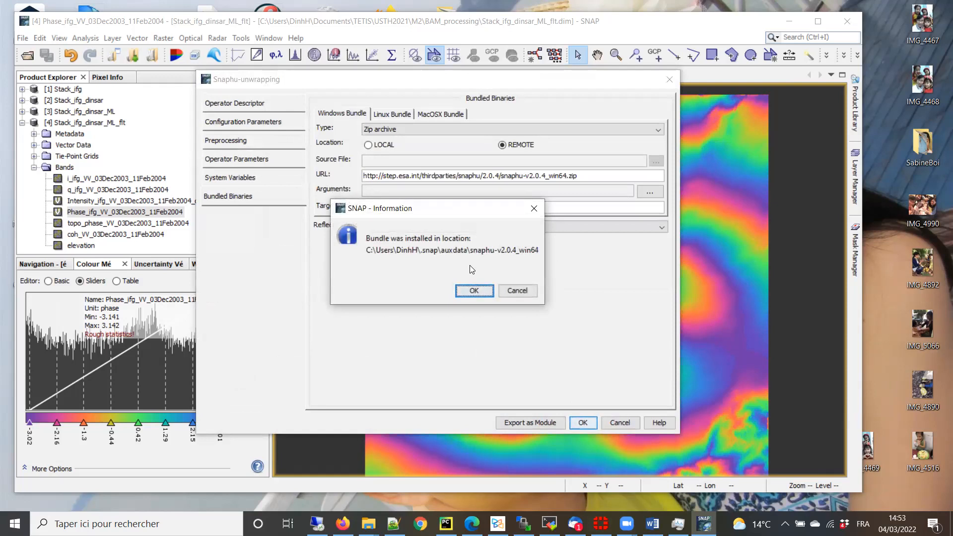
left_click(475, 291)
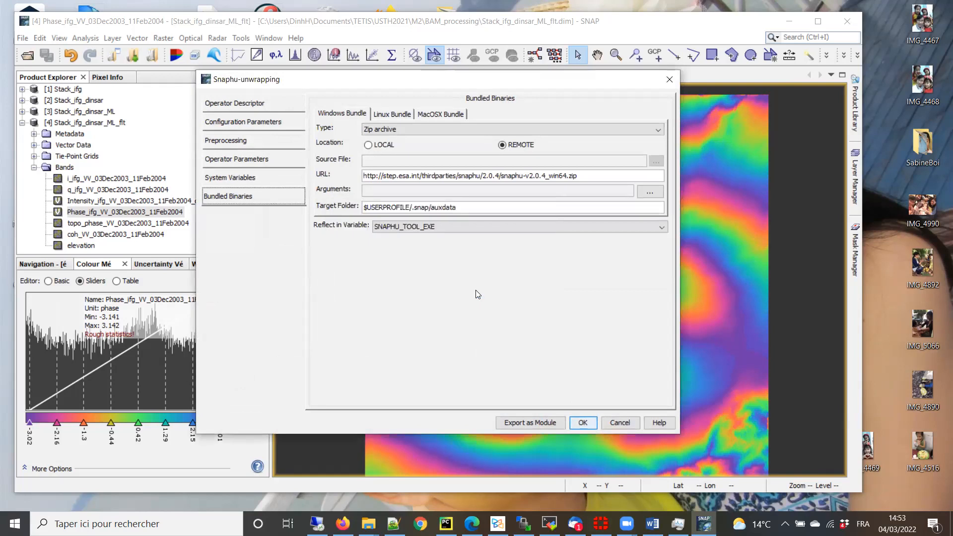
- Accept the bundle settings, enable Display execution output and set the Snaphu-unwrapping output folder to the copied snaphu\Stack_ifg_dinsar_ML_flt path
left_click(583, 423)
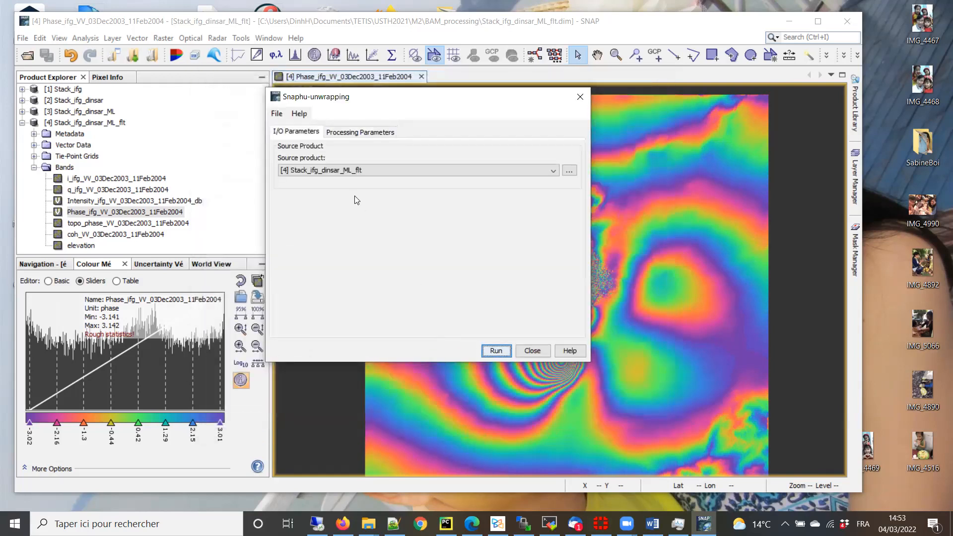
left_click(365, 133)
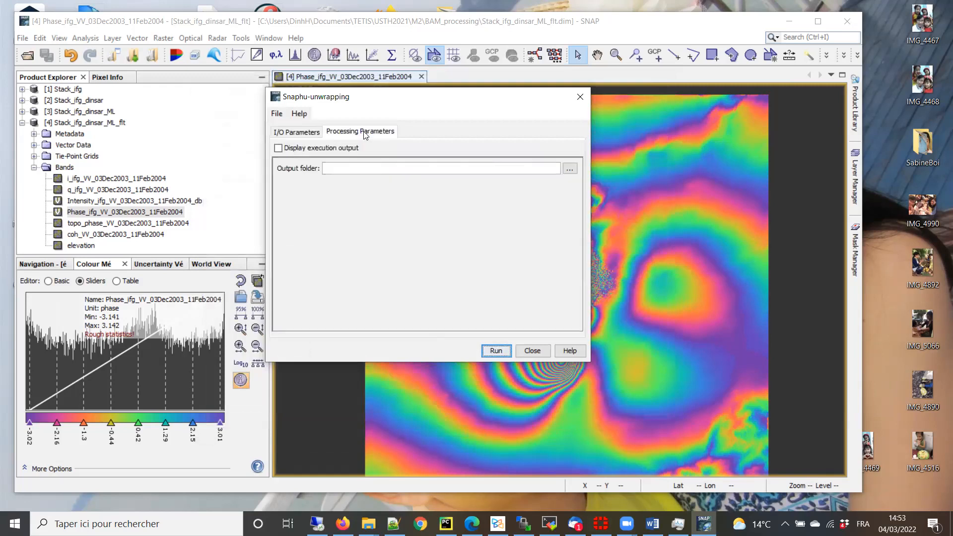
left_click(279, 149)
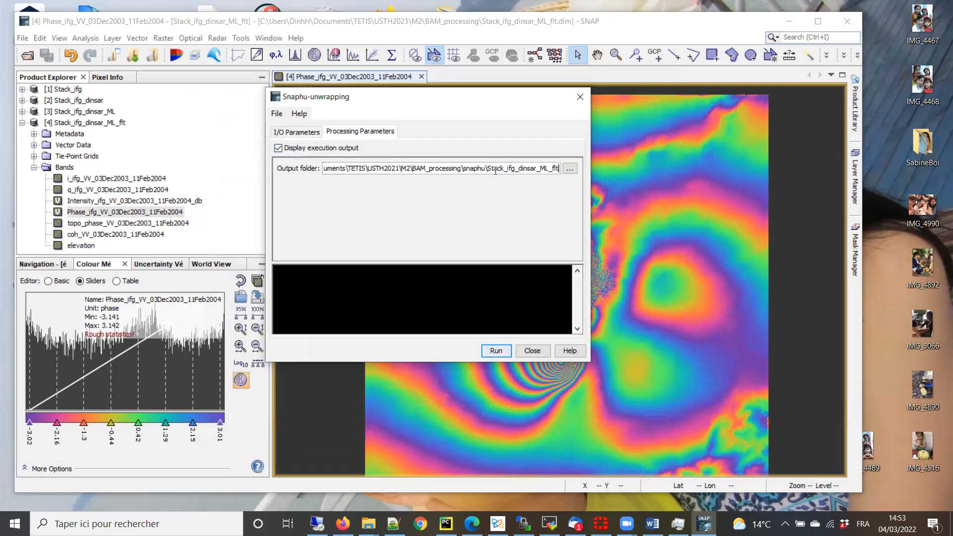
triple_click(558, 169)
left_click(410, 322)
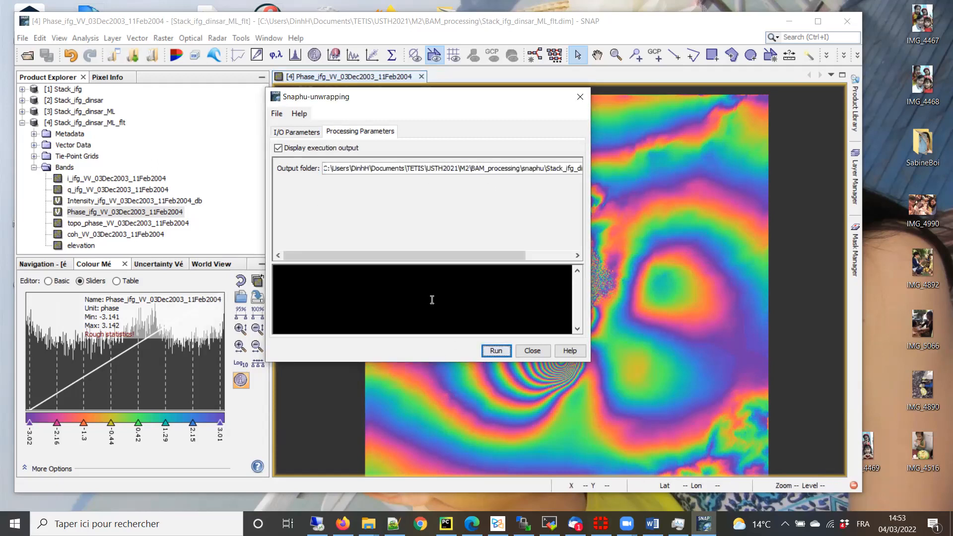
- Try to run Snaphu-unwrapping with its execution output displayed
left_click_drag(415, 262, 421, 207)
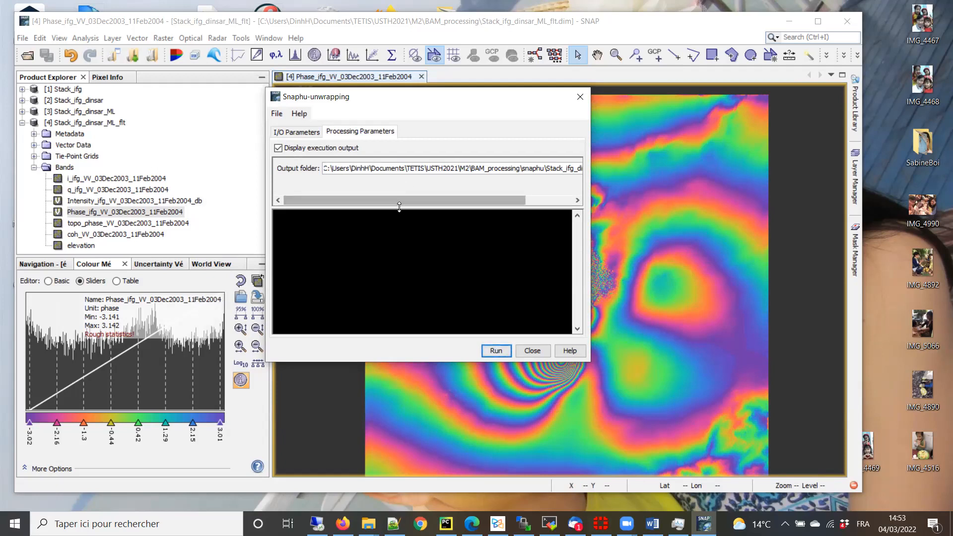
left_click_drag(400, 207, 399, 226)
left_click(278, 148)
left_click(278, 148)
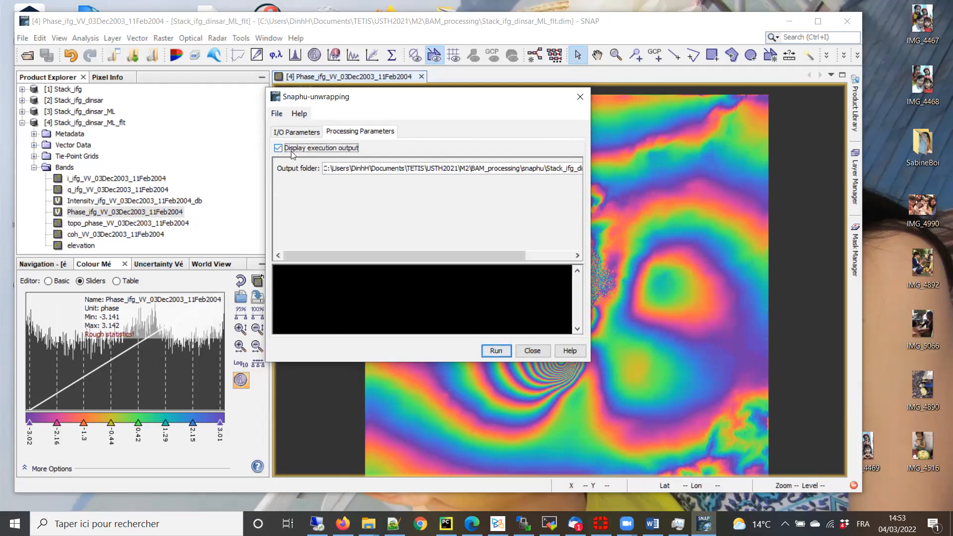
left_click(497, 352)
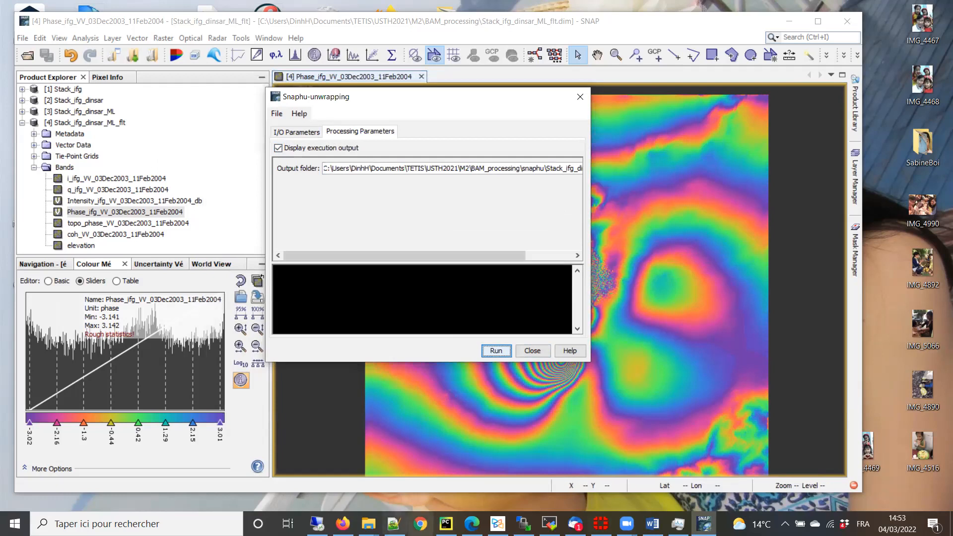
- Check the BAM_processing and Stack_ifg_dinsar_ML_flt.data folders in File Explorer for unwrapping output, then minimise the window
mouse_move(368, 524)
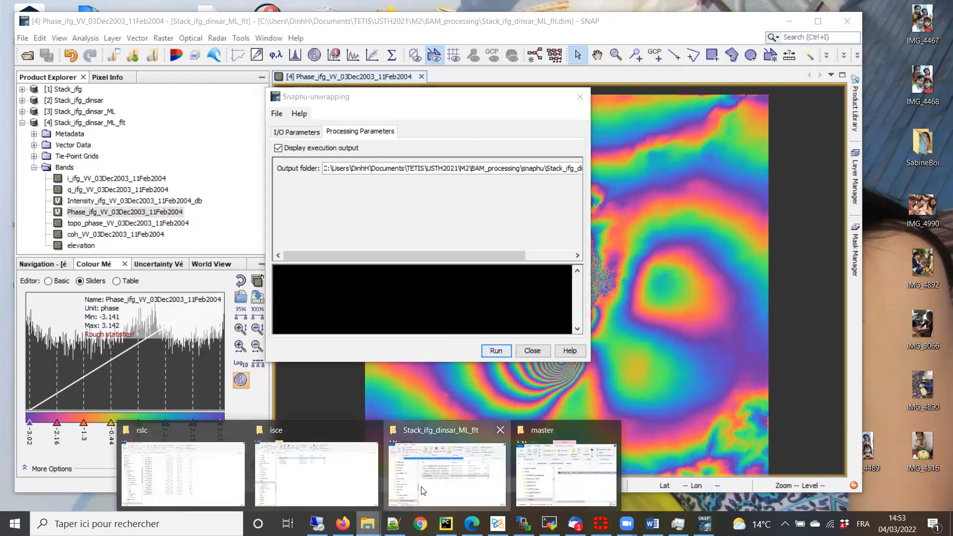
left_click(447, 464)
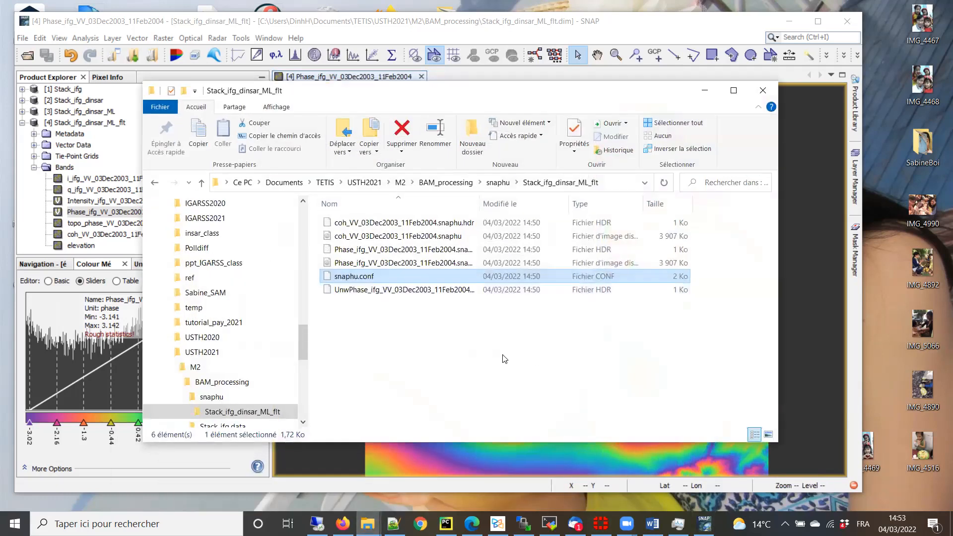
left_click(498, 183)
left_click(447, 184)
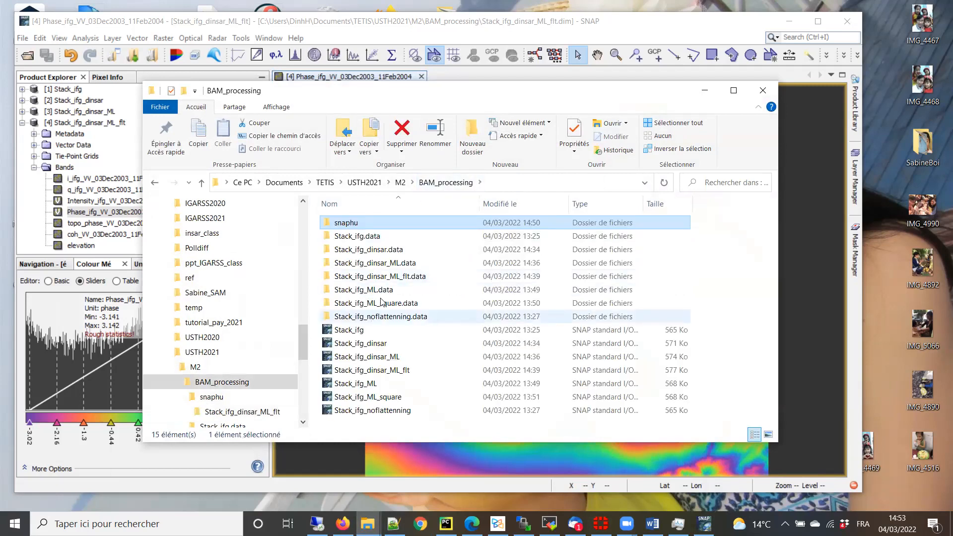
double_click(387, 277)
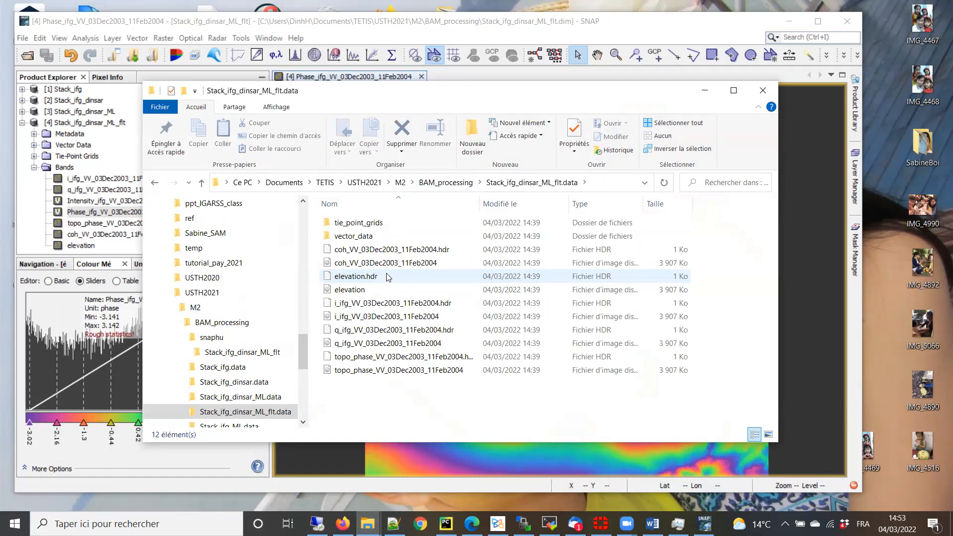
left_click(446, 182)
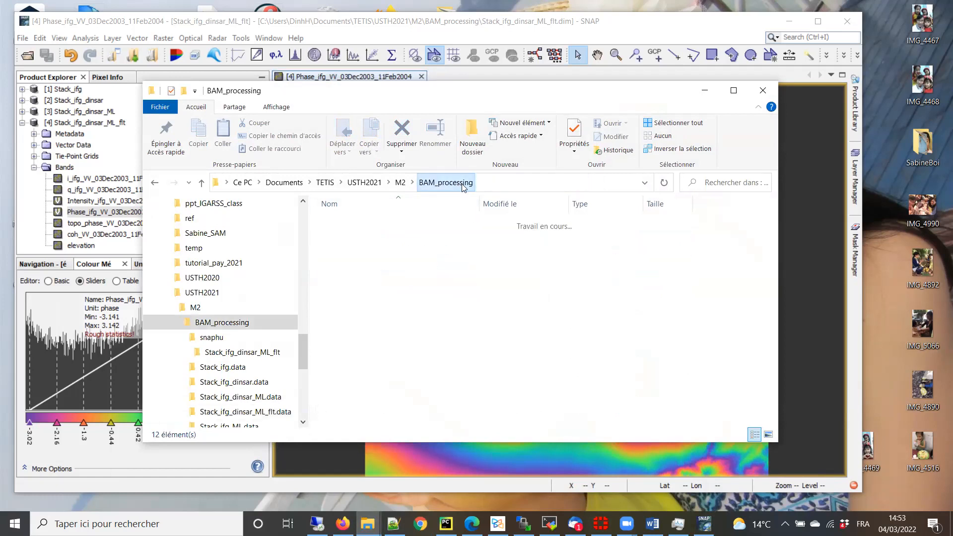
left_click(438, 319)
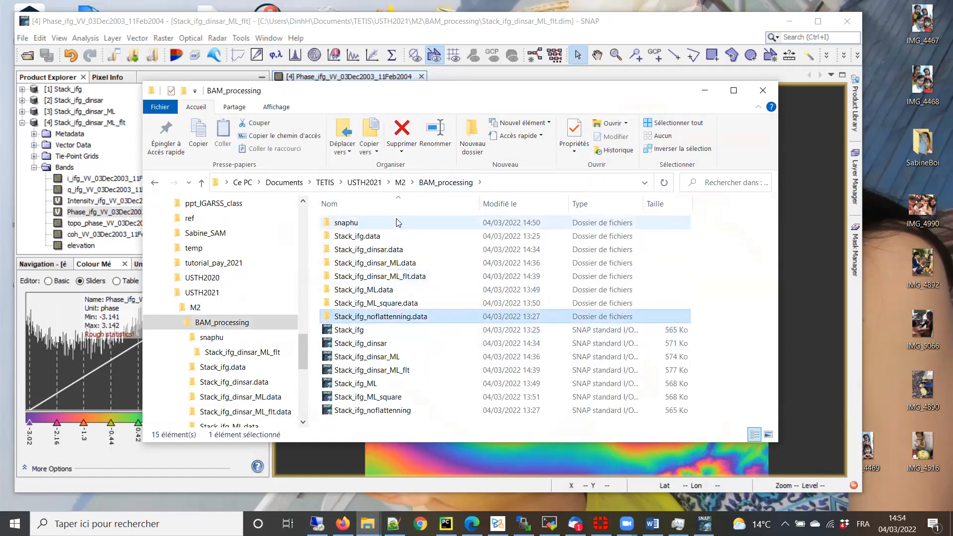
left_click(705, 91)
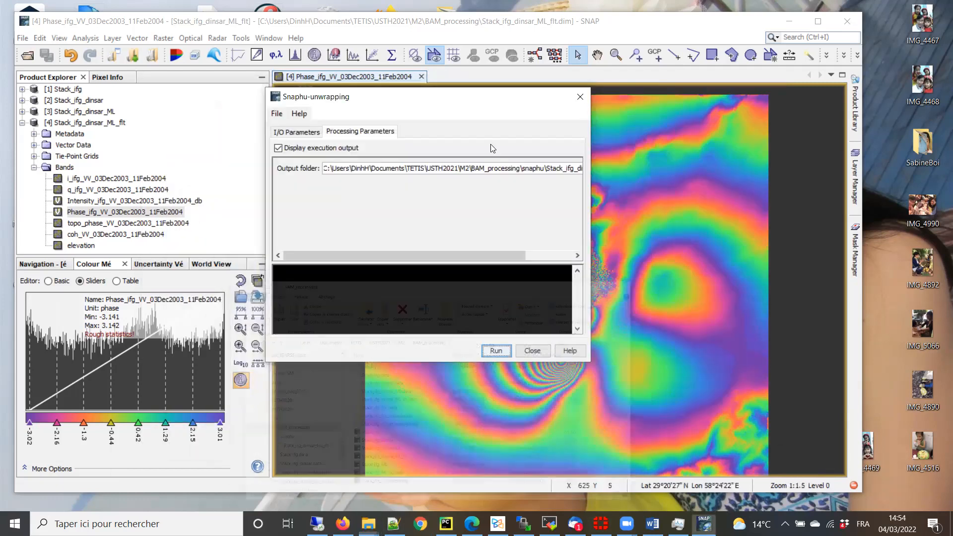
- Run Snaphu-unwrapping again and inspect the full file names in the exported snaphu\Stack_ifg_dinsar_ML_flt folder in File Explorer
left_click_drag(392, 254, 506, 255)
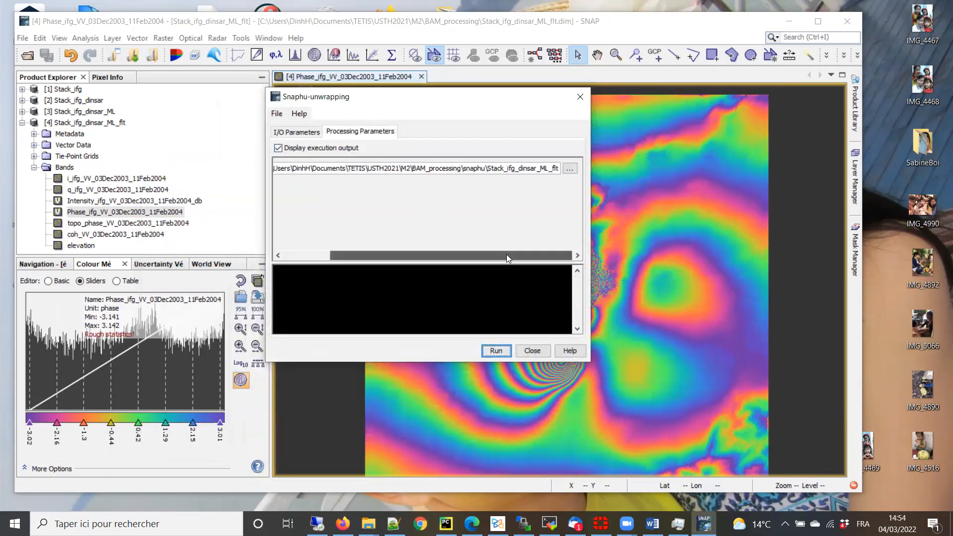
left_click(496, 351)
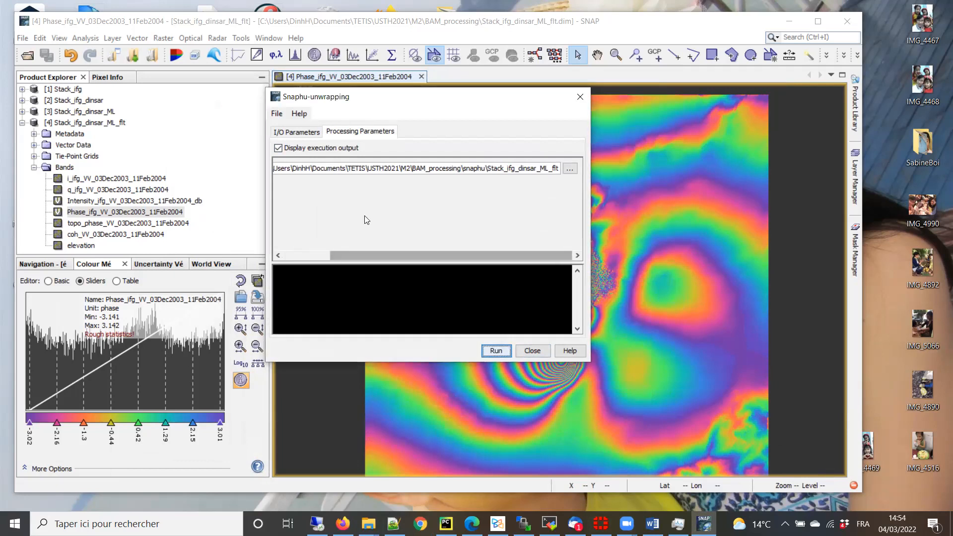
left_click(368, 524)
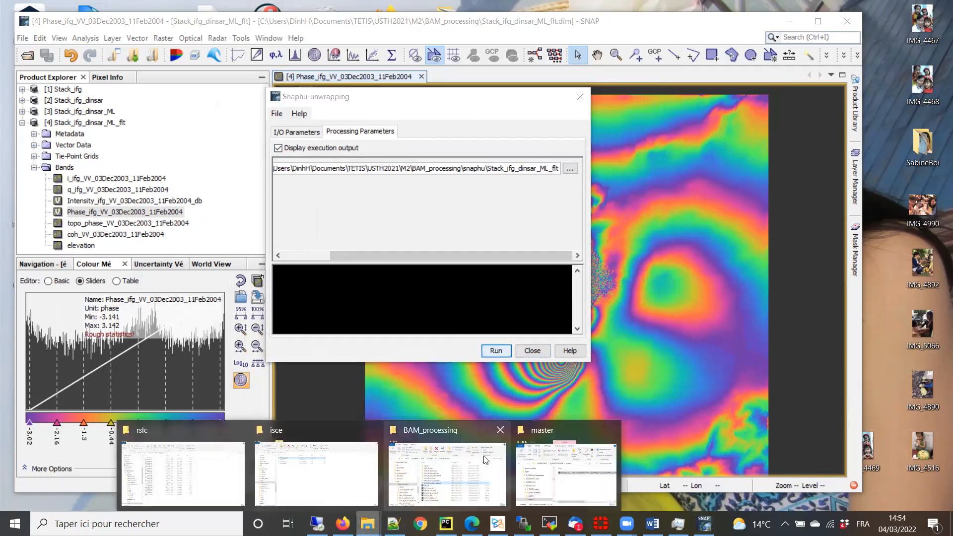
left_click(419, 429)
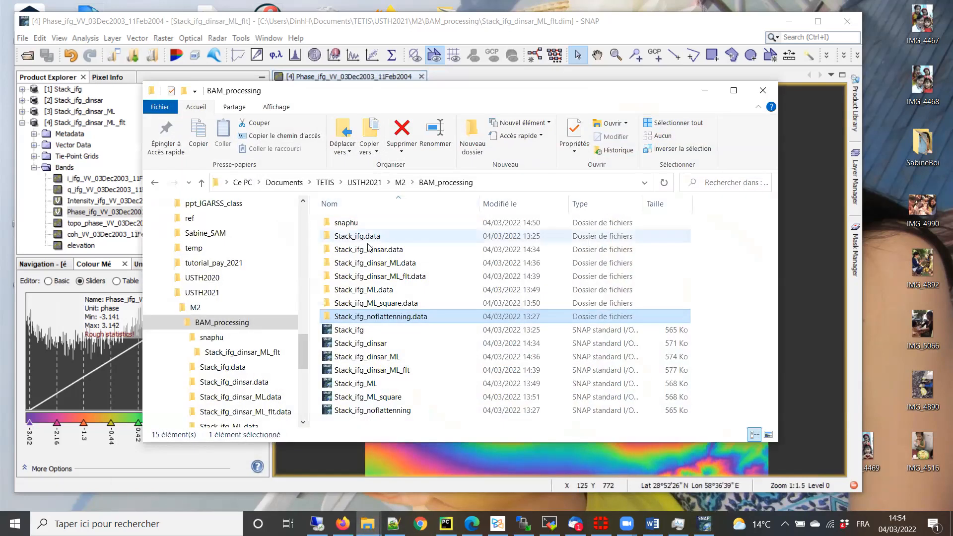
double_click(340, 223)
double_click(339, 224)
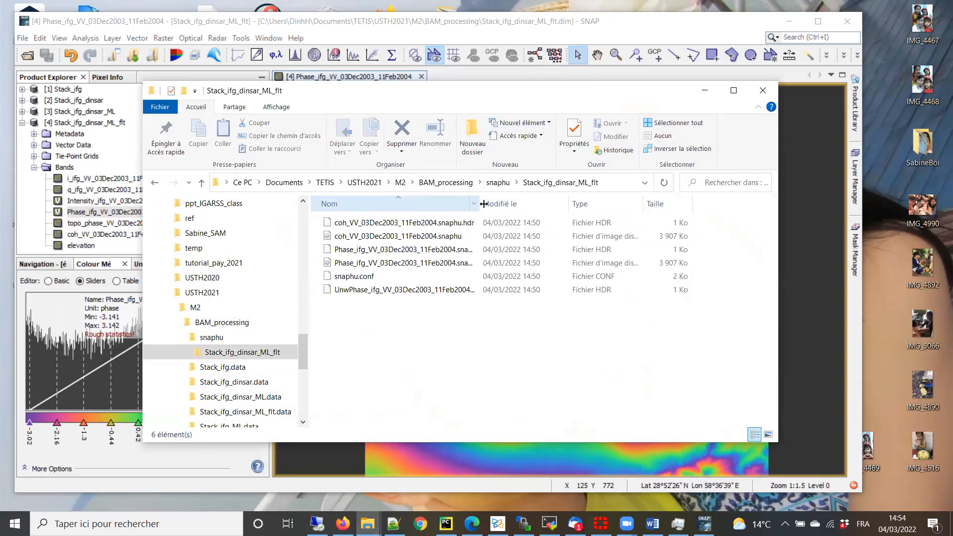
left_click_drag(484, 203, 582, 204)
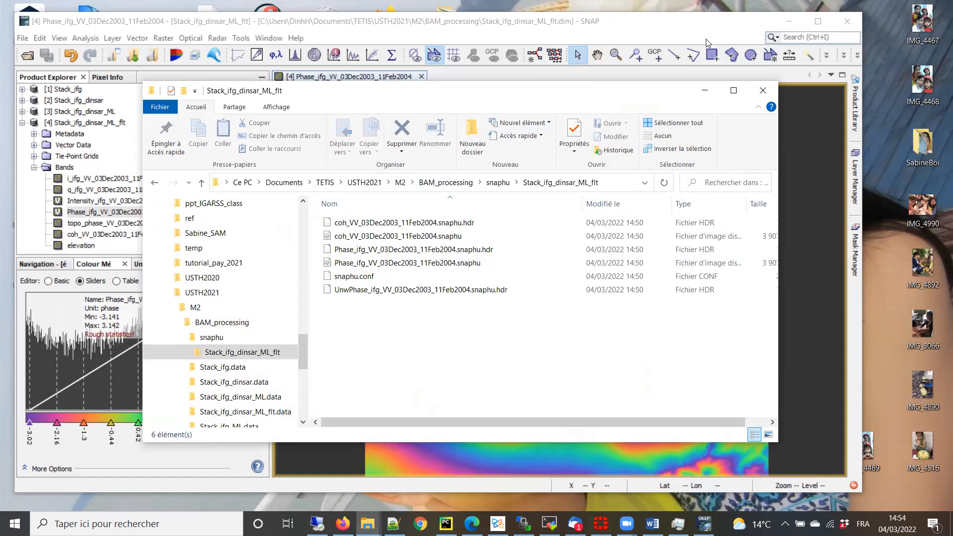
left_click(704, 90)
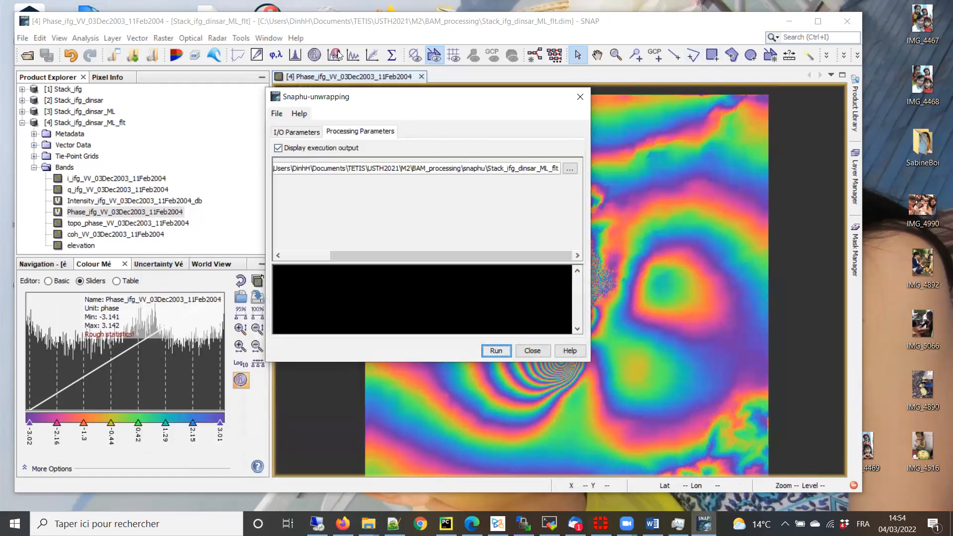
- Reselect [4] Stack_ifg_dinsar_ML_flt as the source product of Snaphu-unwrapping
left_click_drag(362, 96, 386, 90)
left_click(320, 124)
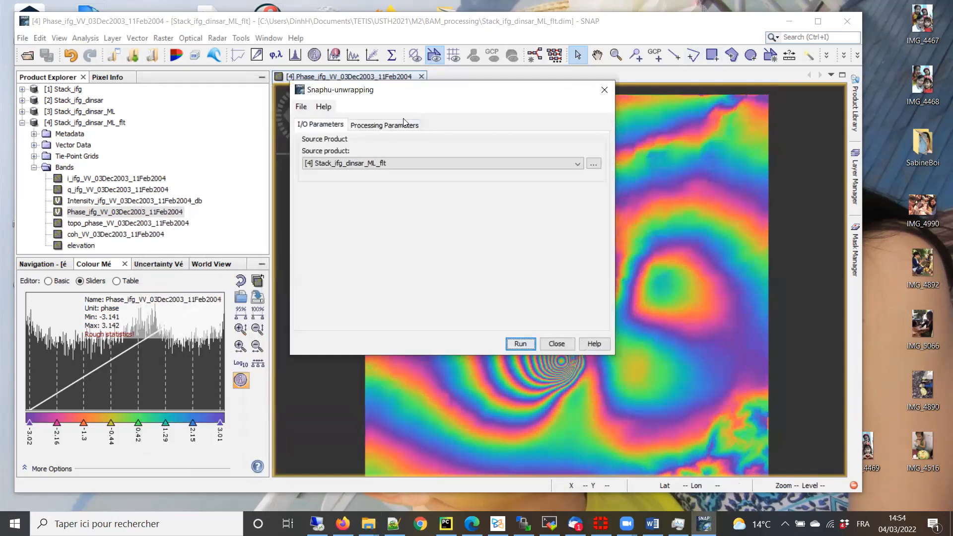
left_click(392, 162)
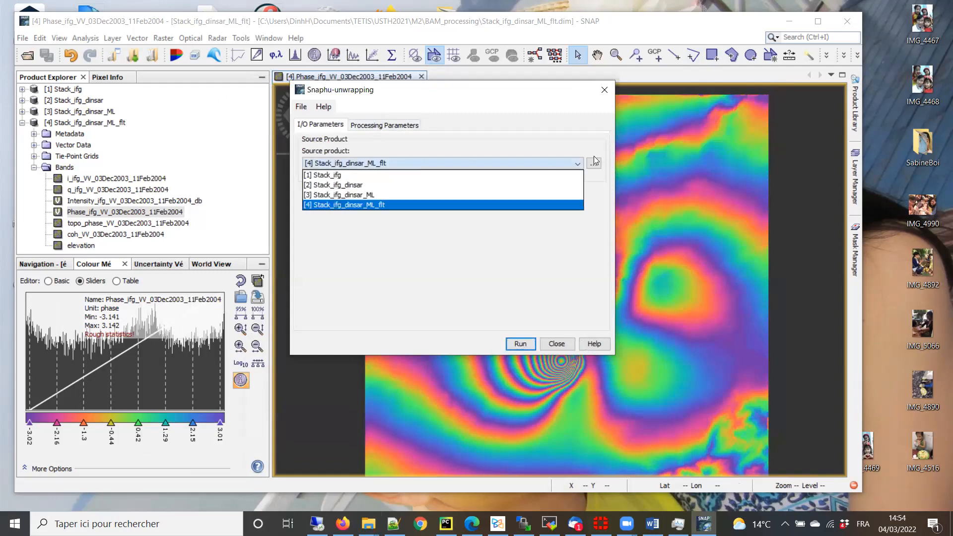
left_click(385, 205)
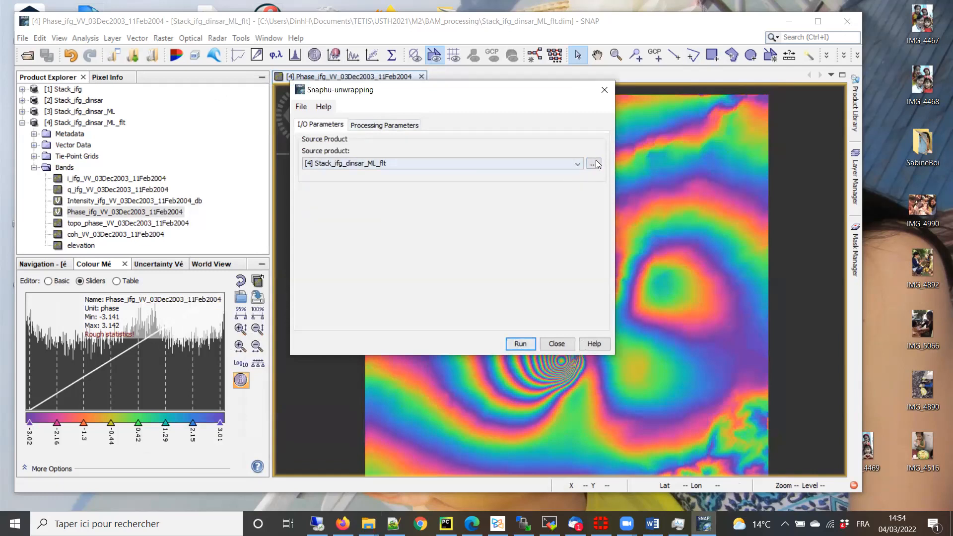
- Browse for a source product file in Documents\TETIS\USTH2021\M2\BAM_processing\snaphu
left_click(595, 164)
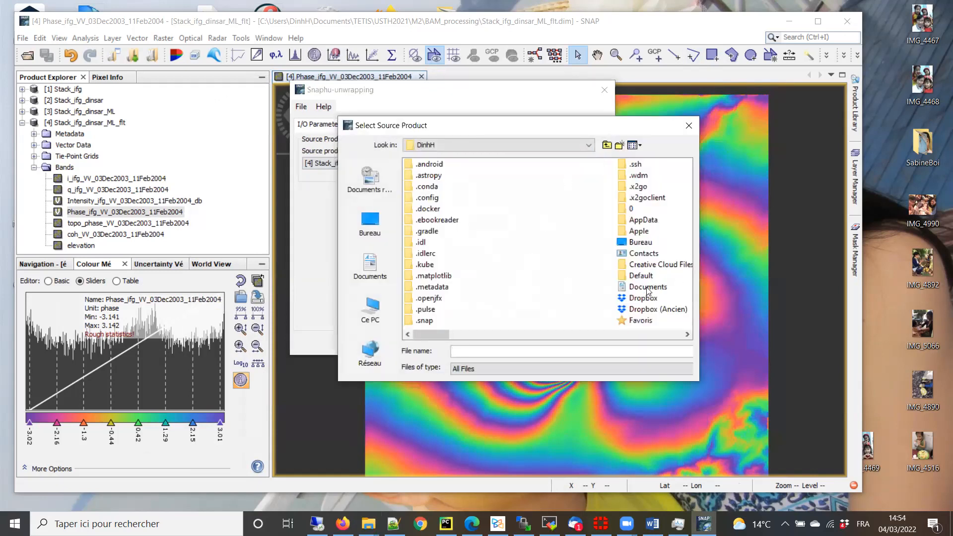
double_click(646, 287)
scroll(476, 294, "down", 5)
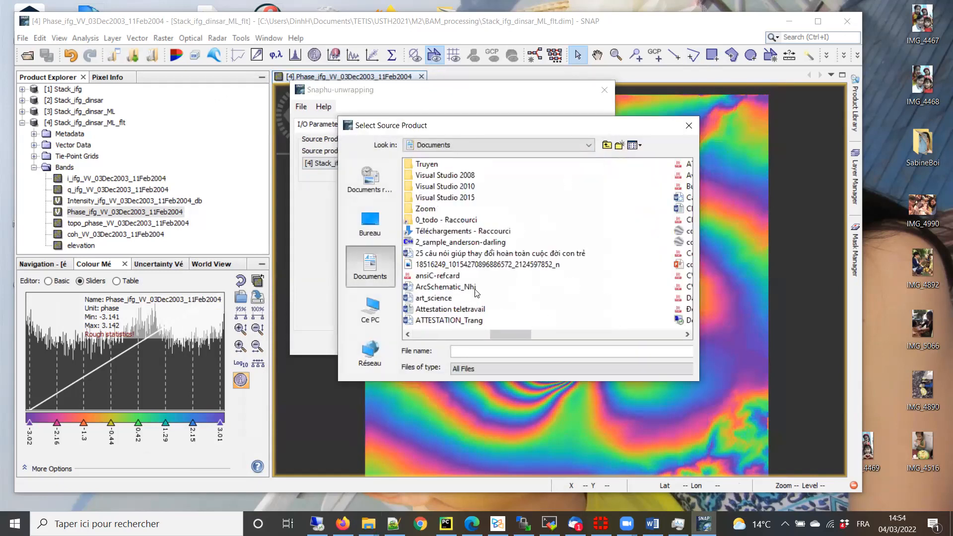
scroll(436, 220, "up", 2)
double_click(423, 320)
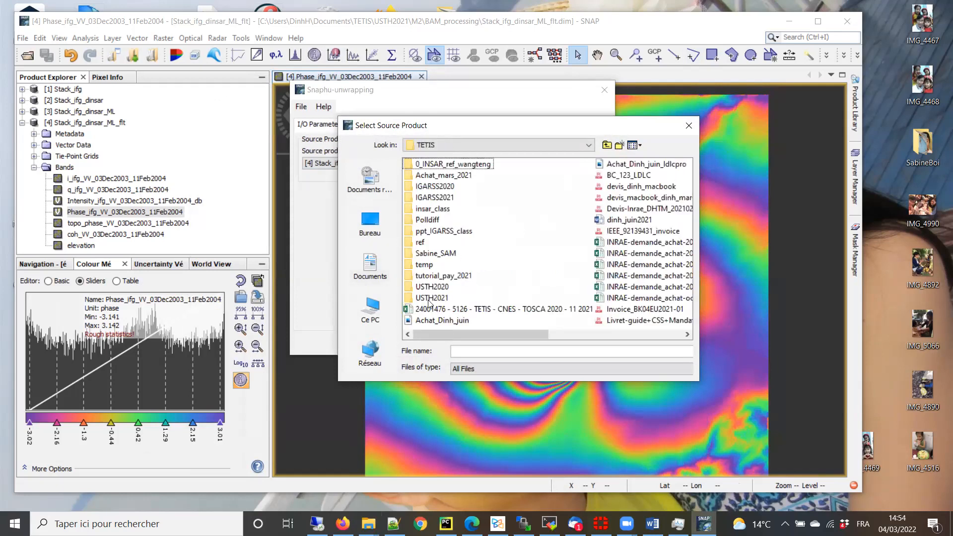
double_click(425, 298)
double_click(416, 165)
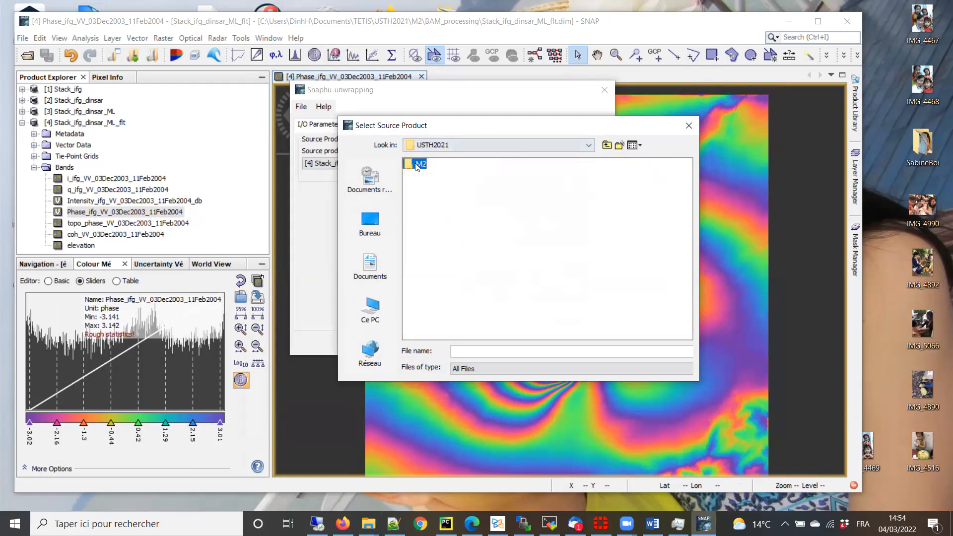
double_click(417, 165)
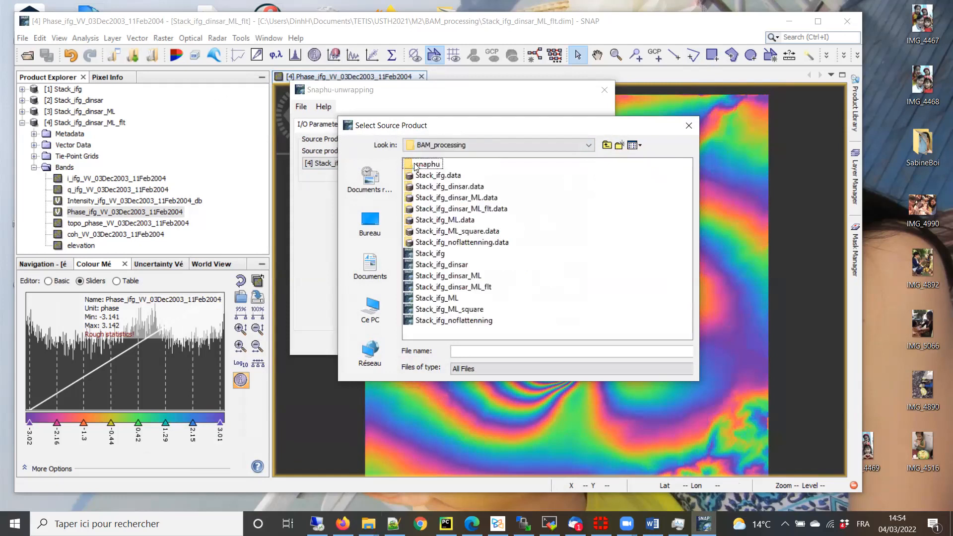
double_click(417, 165)
- Choose Phase_ifg_VV_03Dec2003_11Feb2004.snaphu.img from the Stack_ifg_dinsar_ML_flt folder as the source product, and recheck the processing parameters
left_click(417, 164)
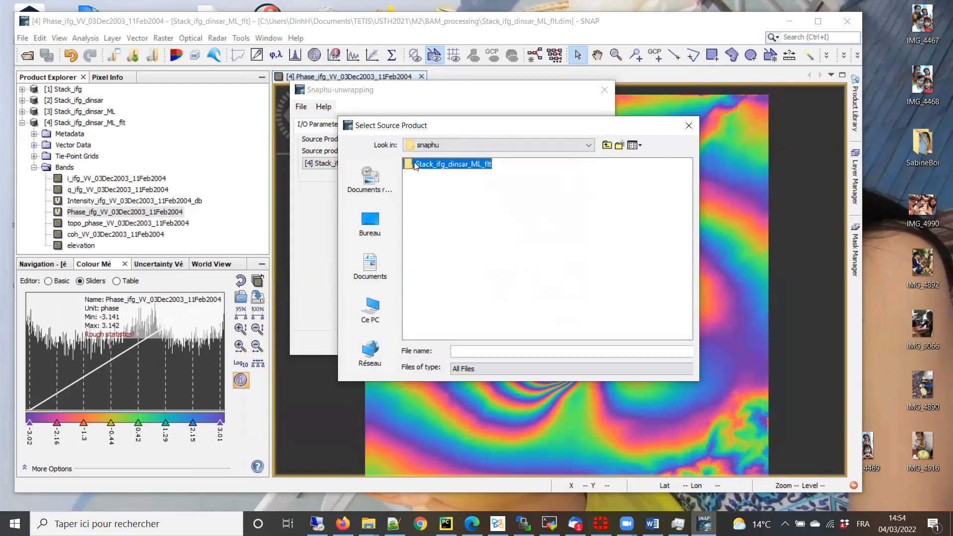
left_click(440, 164)
left_click(437, 215)
left_click(417, 168)
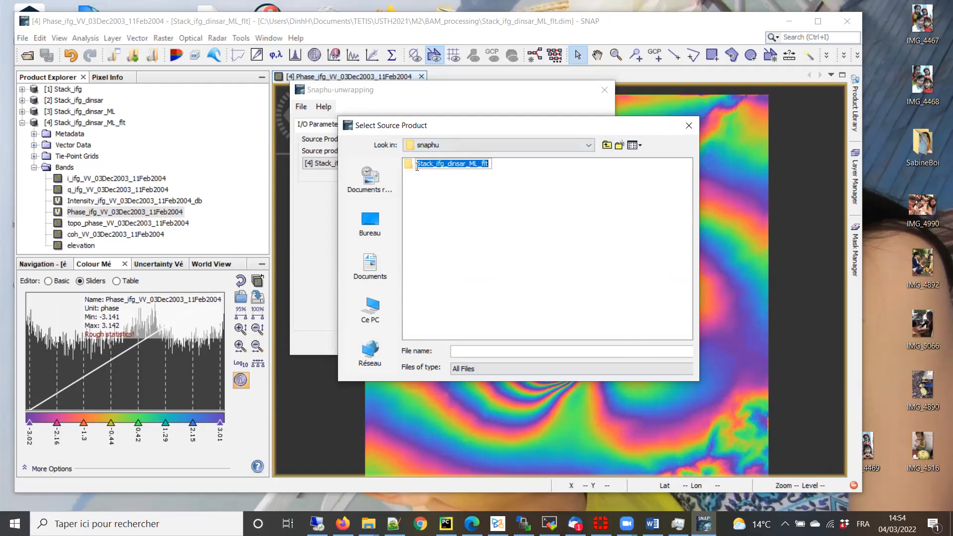
double_click(408, 167)
left_click(409, 168)
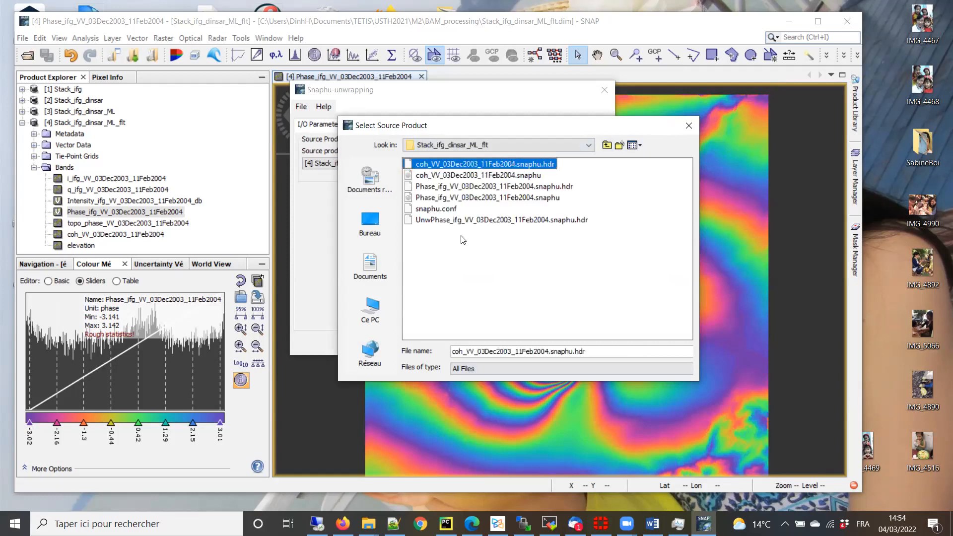
left_click(438, 198)
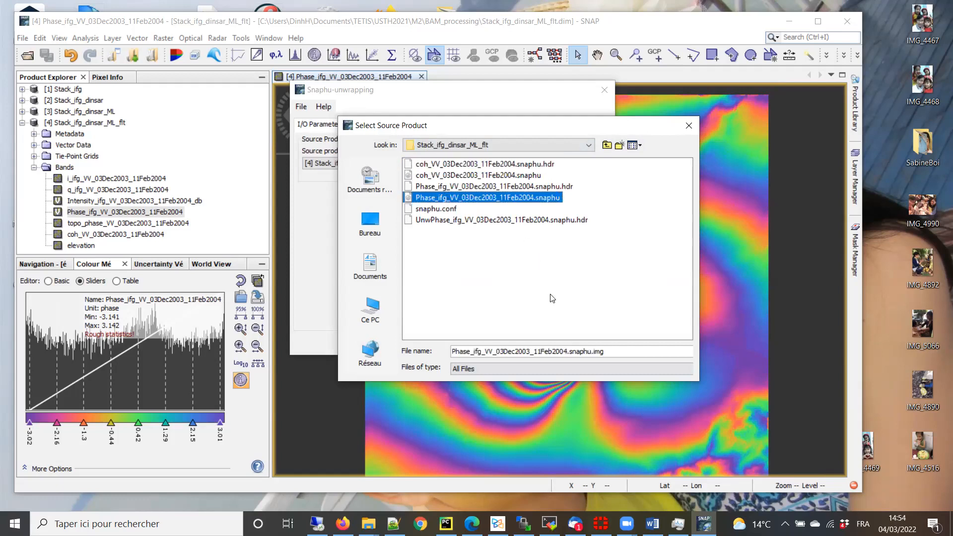
double_click(411, 198)
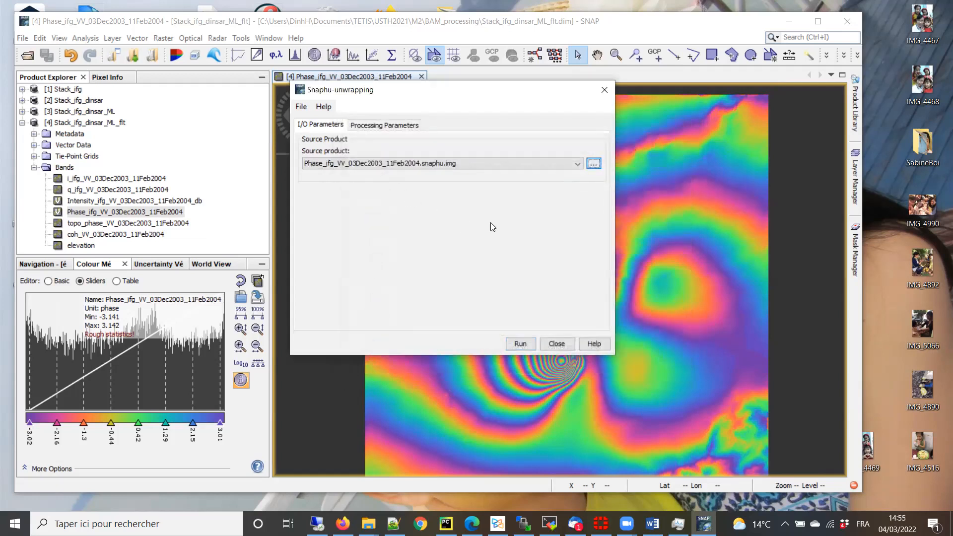
left_click(372, 126)
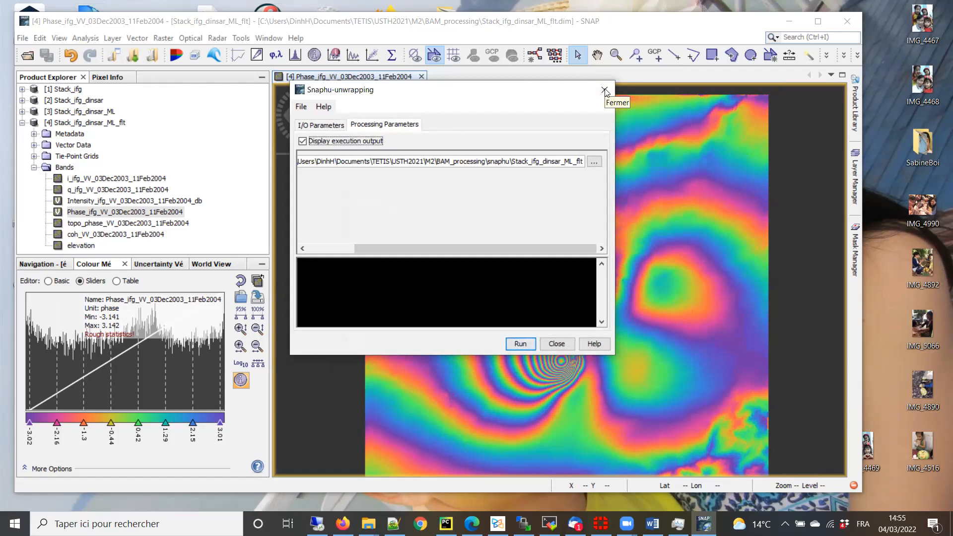
- Run Snaphu-unwrapping with the current parameters, acknowledge its completion and close the tool
left_click(519, 344)
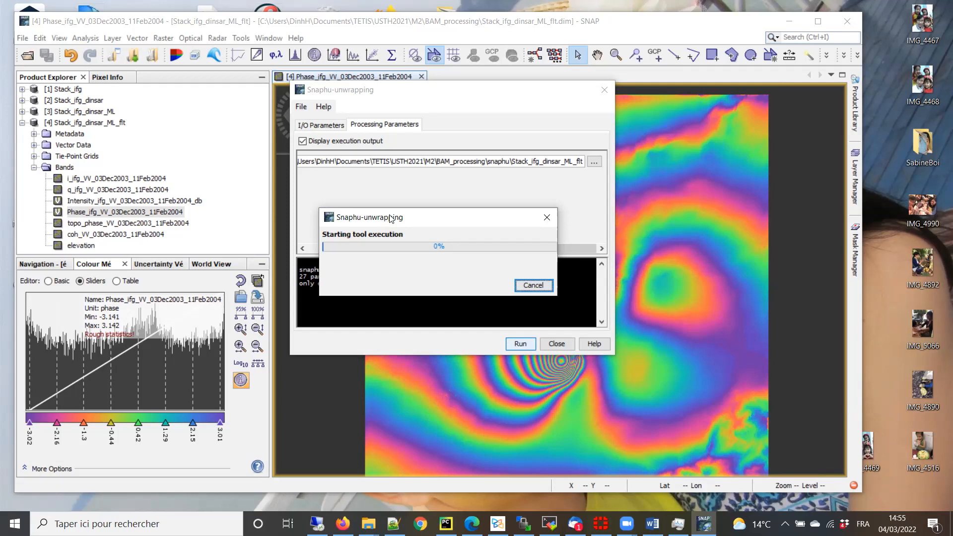
left_click_drag(391, 219, 540, 168)
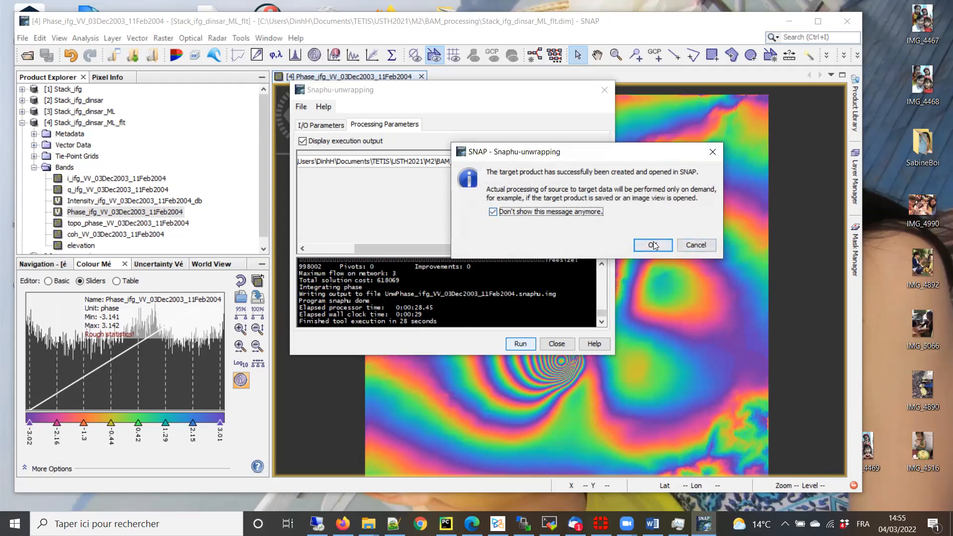
left_click(653, 243)
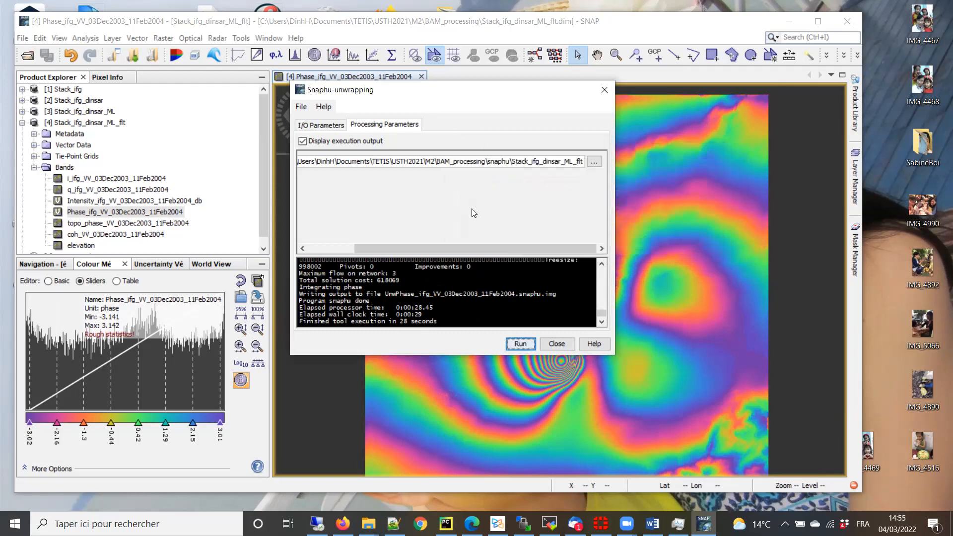
left_click(604, 93)
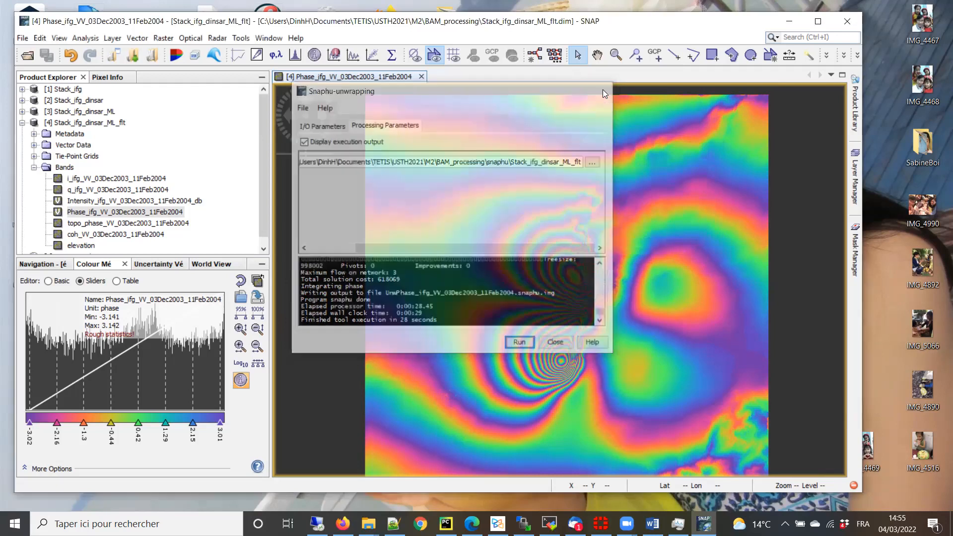
- Inspect the UnwPhase_ifg_VV_03Dec2003_11Feb2004.snaphu image file in the snaphu\Stack_ifg_dinsar_ML_flt folder in File Explorer
left_click(367, 524)
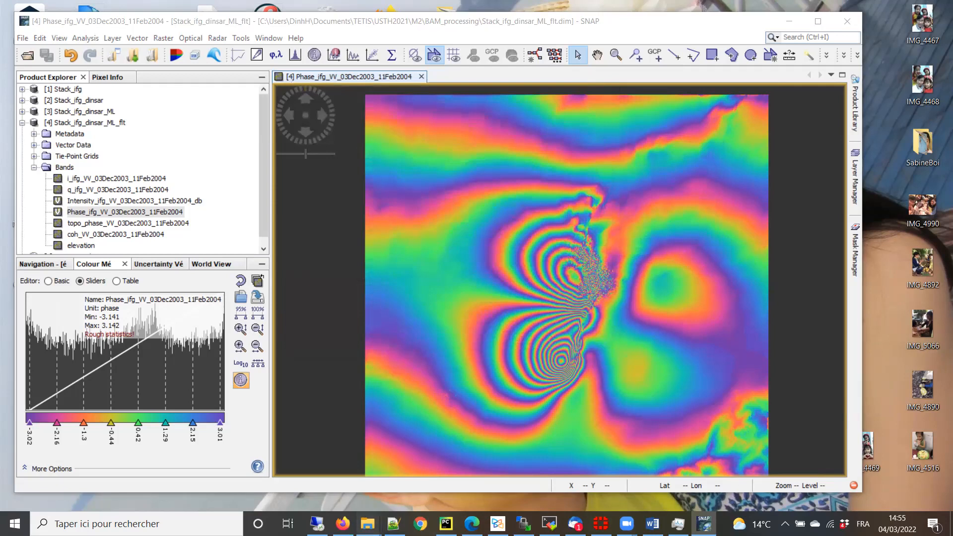
left_click(467, 464)
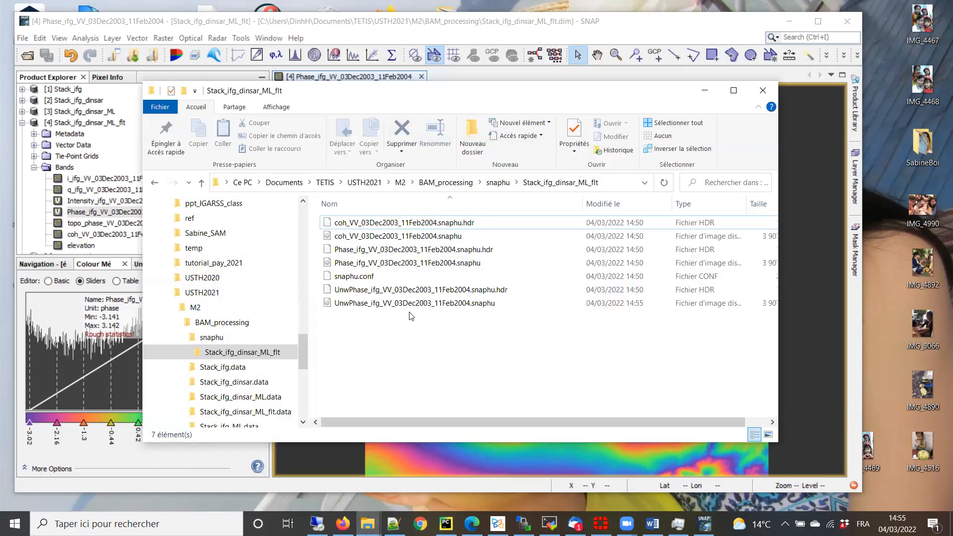
left_click(384, 304)
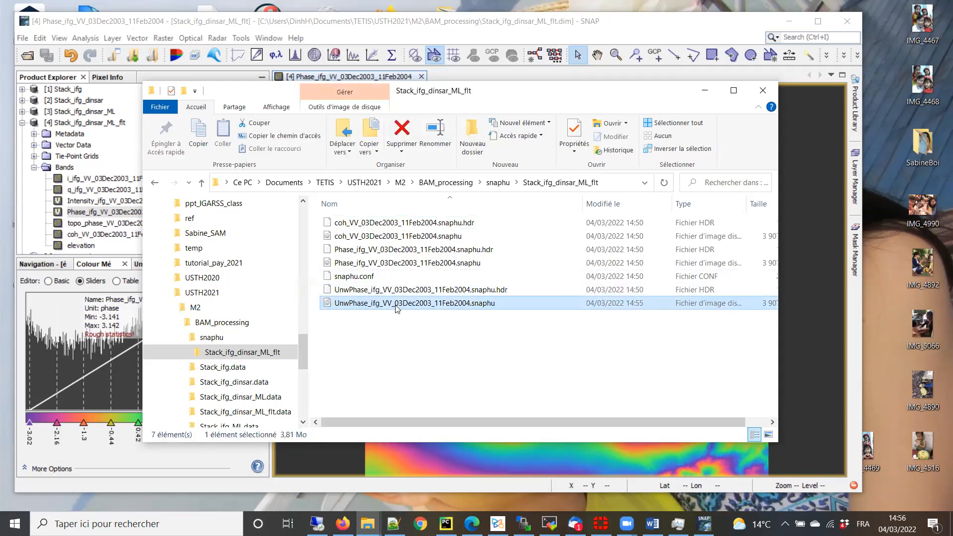
left_click(490, 363)
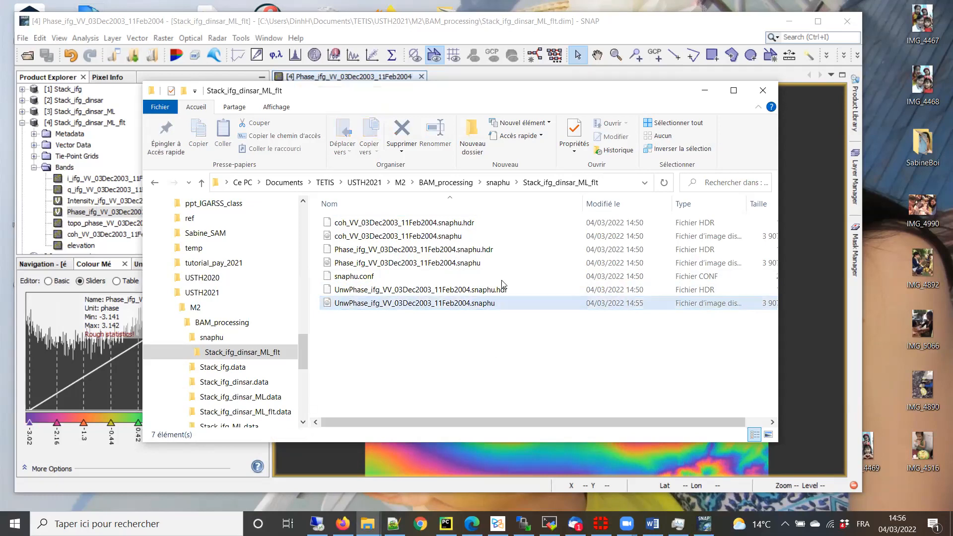
- Try to permanently delete the snaphu folder from BAM_processing, skipping the files in use, and return to SNAP
left_click(446, 183)
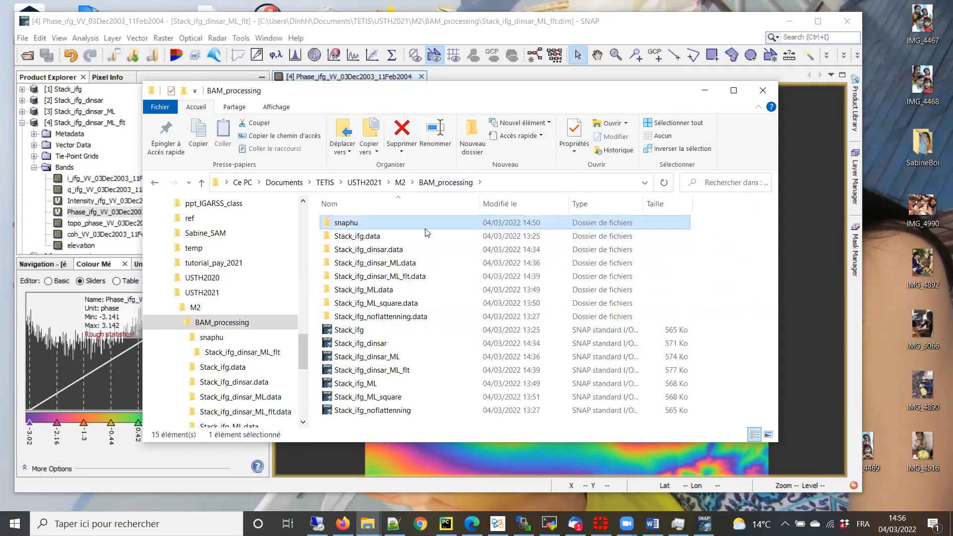
key("shift+Delete")
key("Return")
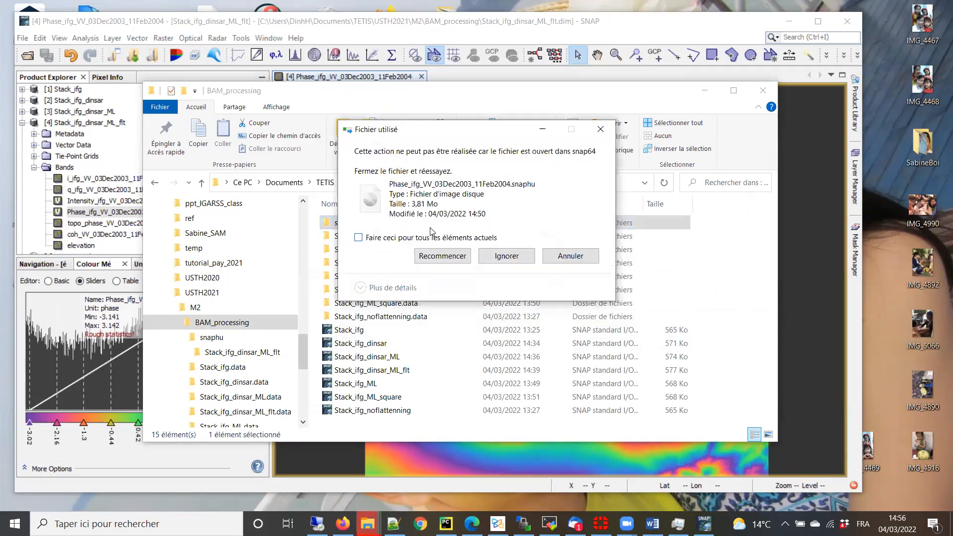
left_click(507, 259)
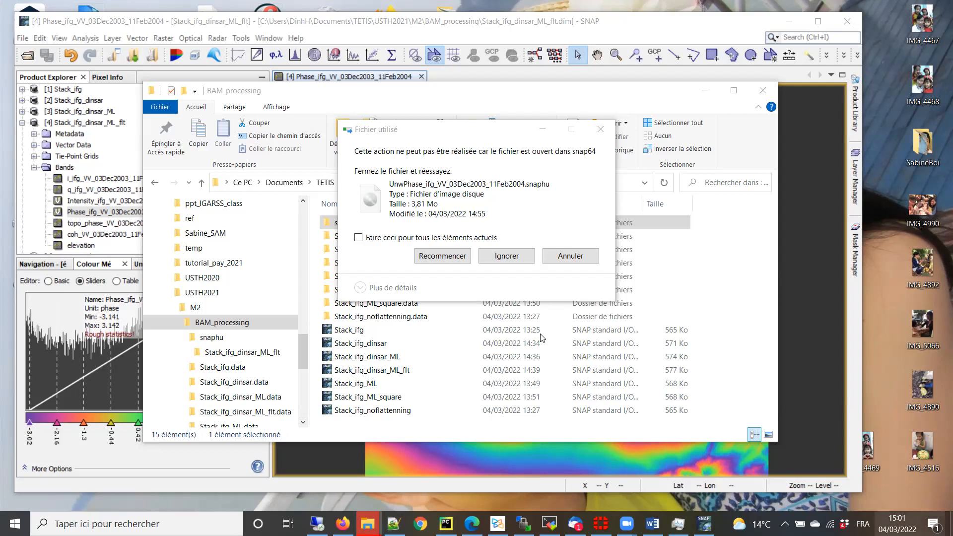
left_click(505, 256)
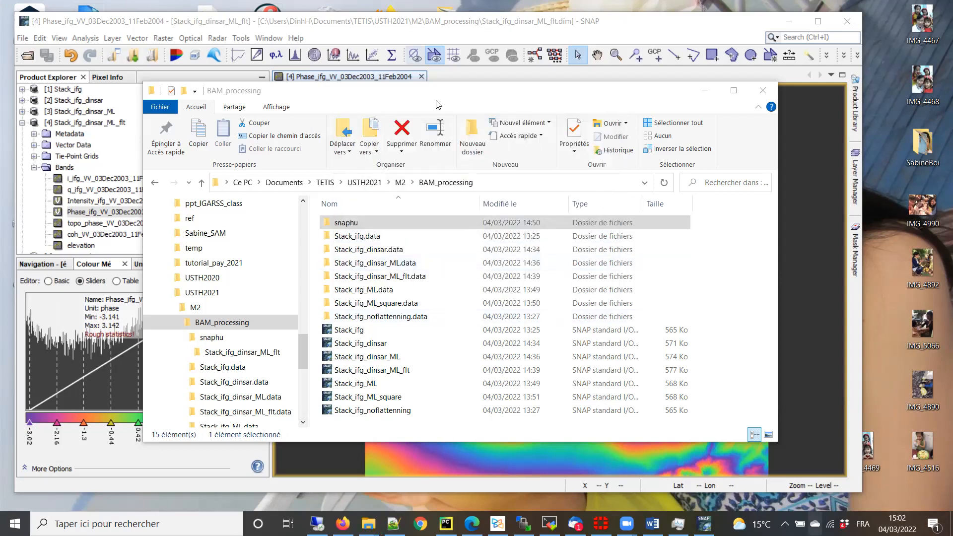
left_click(702, 90)
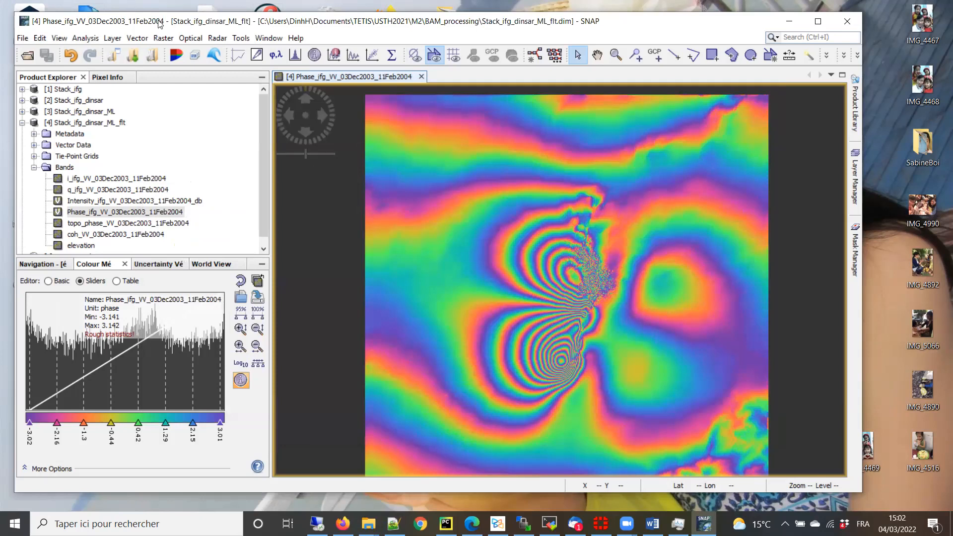
- Check which files are left in BAM_processing\snaphu\Stack_ifg_dinsar_ML_flt in File Explorer
left_click_drag(160, 23, 153, 23)
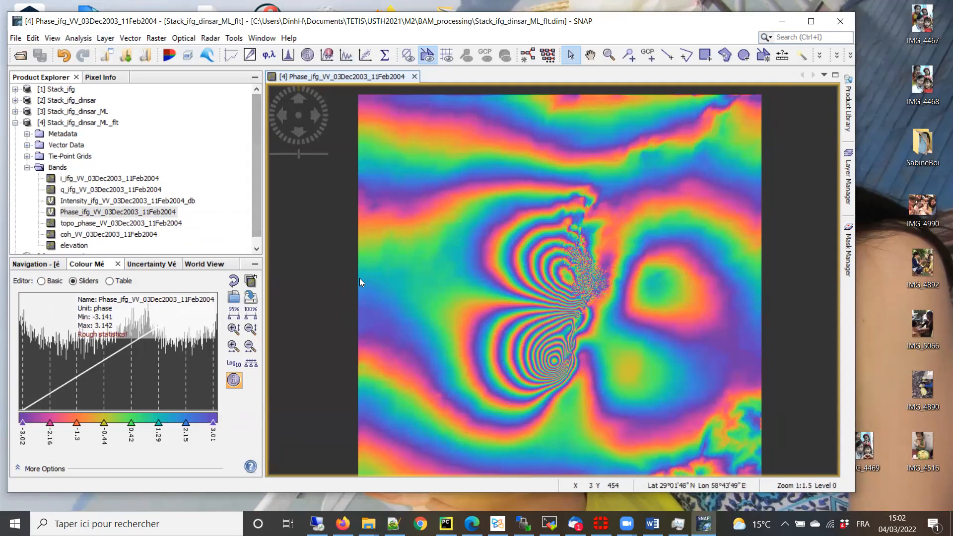
left_click(56, 124)
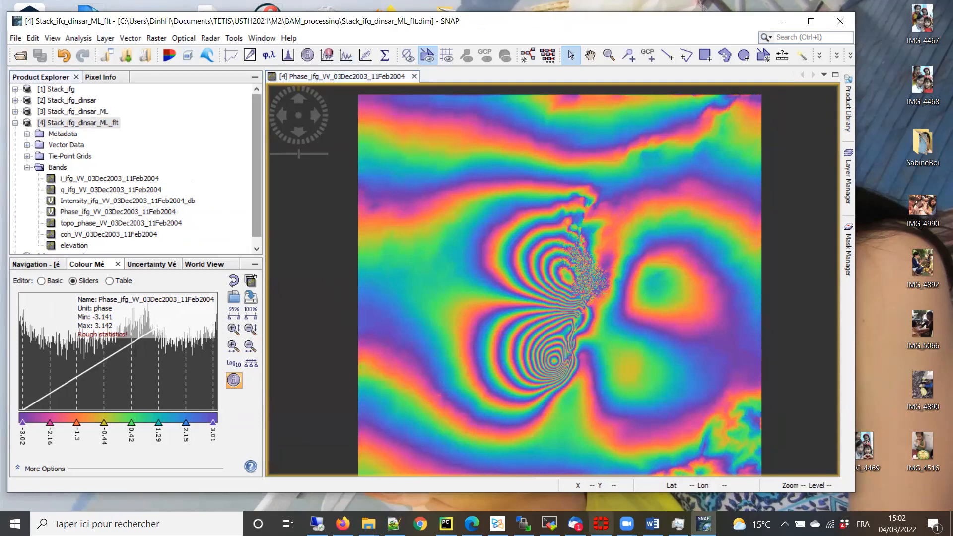
mouse_move(367, 524)
left_click(417, 464)
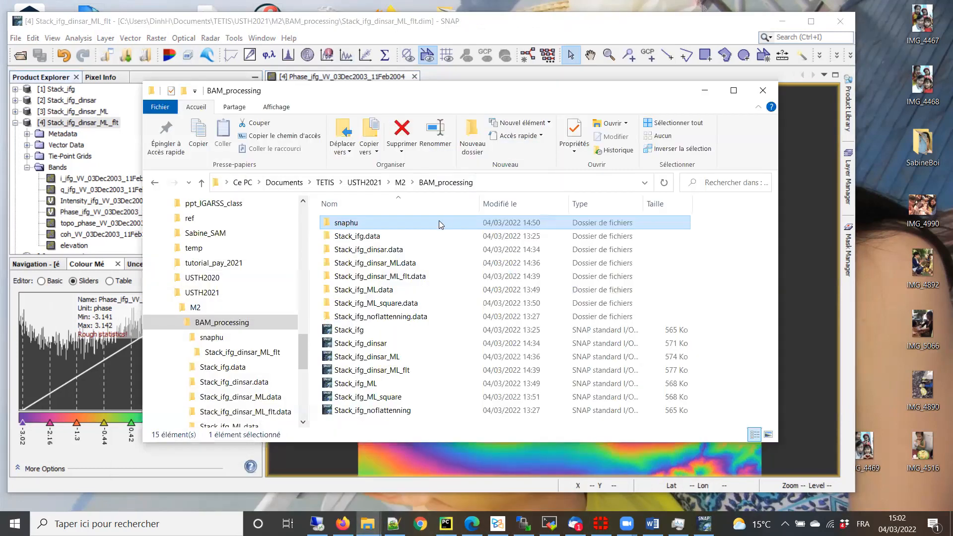
double_click(347, 223)
double_click(378, 224)
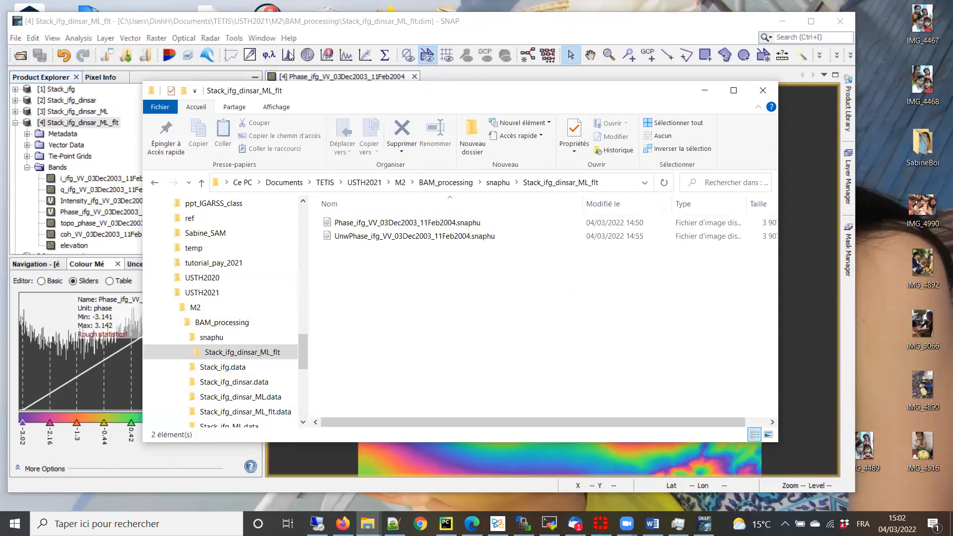
left_click(763, 90)
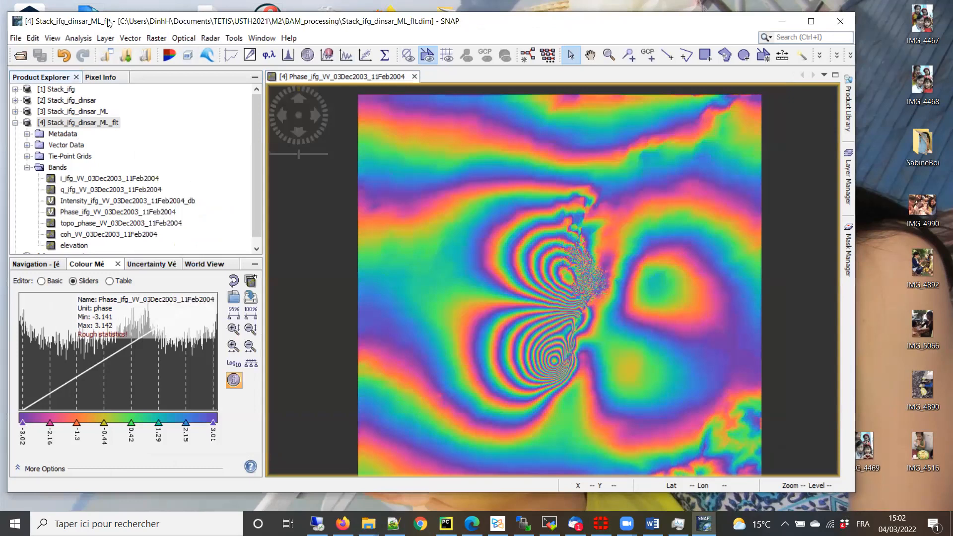
left_click_drag(108, 20, 109, 50)
left_click(840, 50)
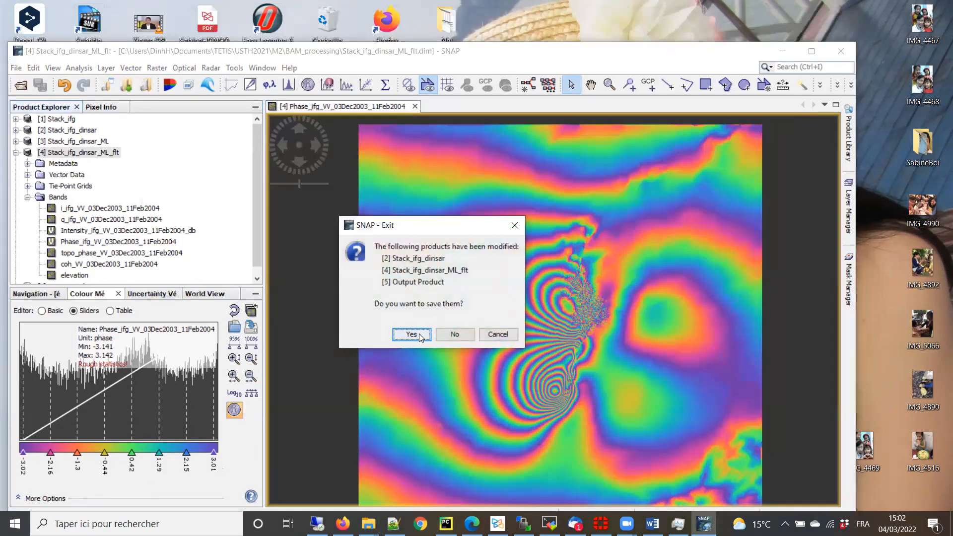
left_click(419, 334)
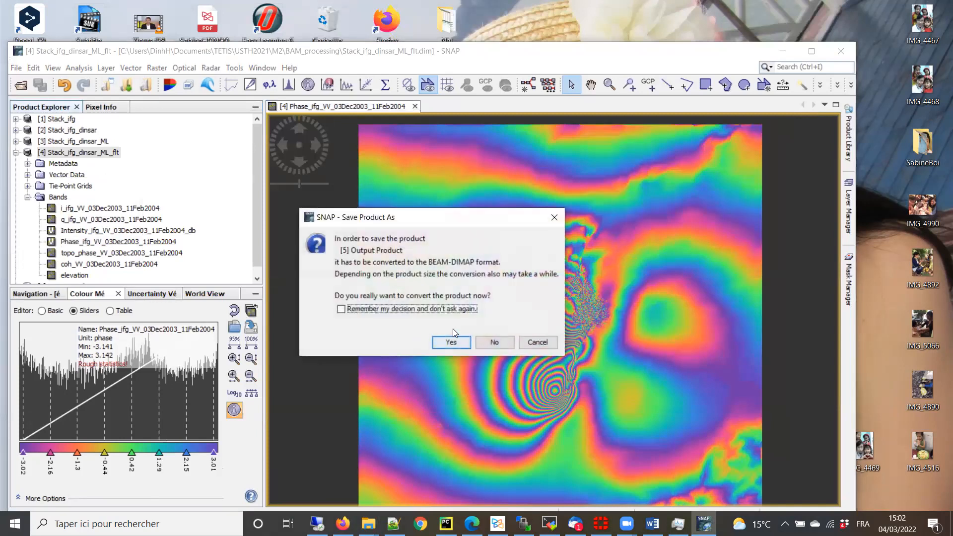
left_click(451, 343)
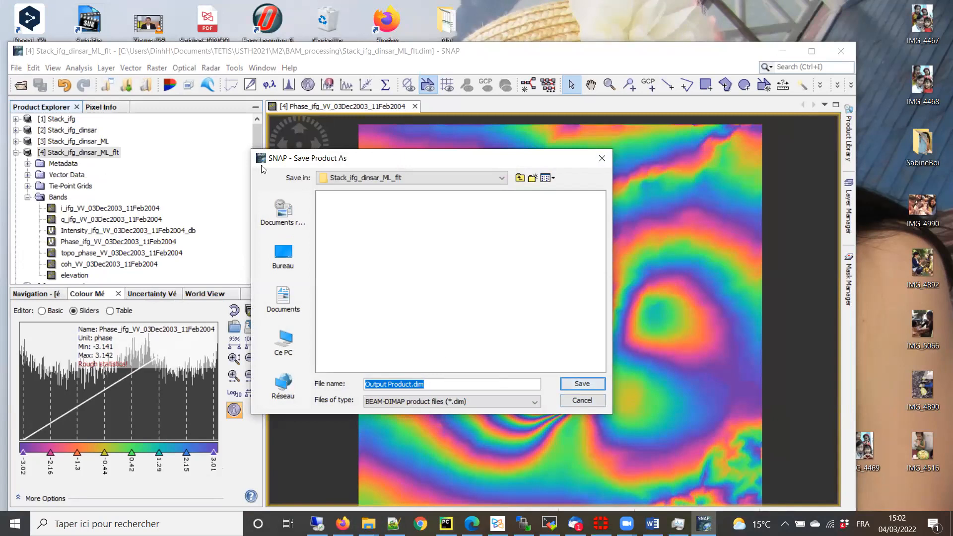
left_click(602, 402)
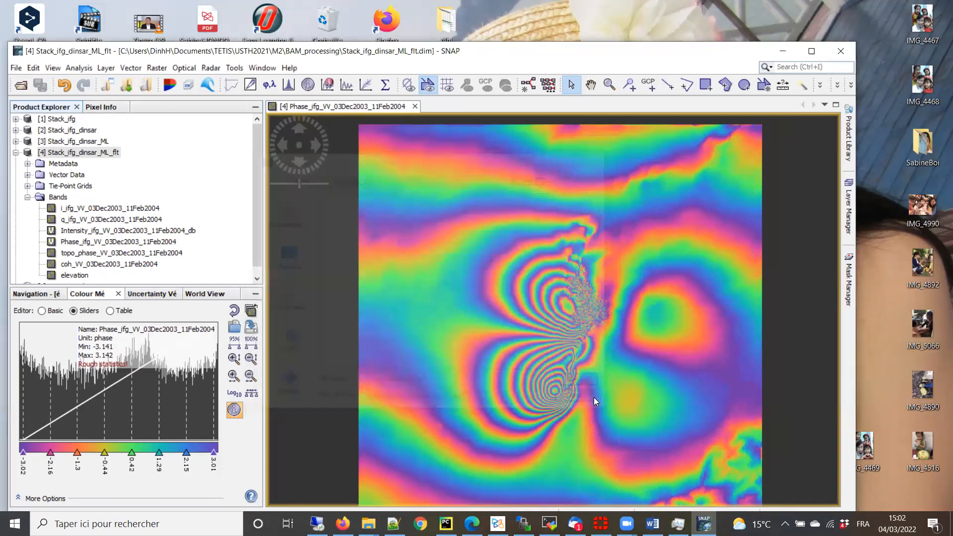
- Close the product [5] Output Product without saving it
left_click(16, 152)
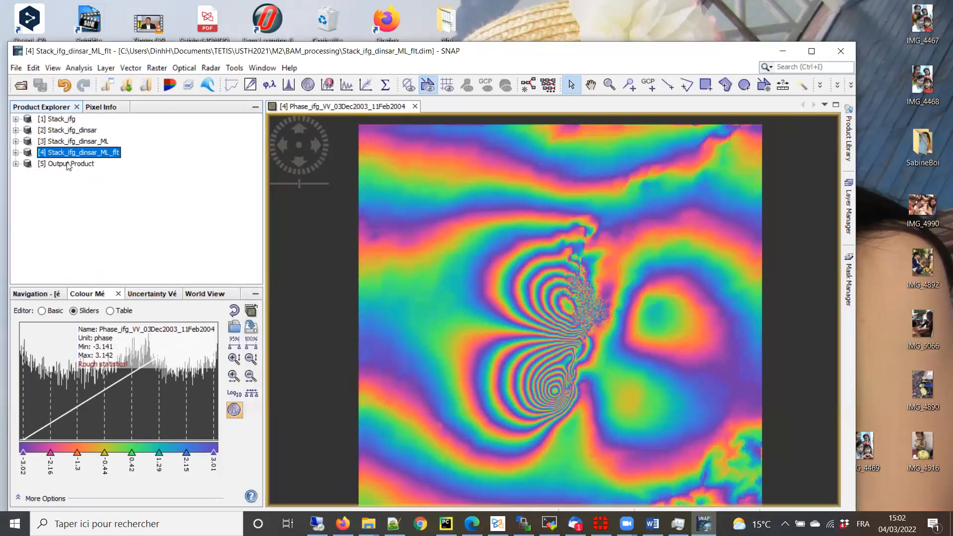
left_click(69, 164)
right_click(70, 164)
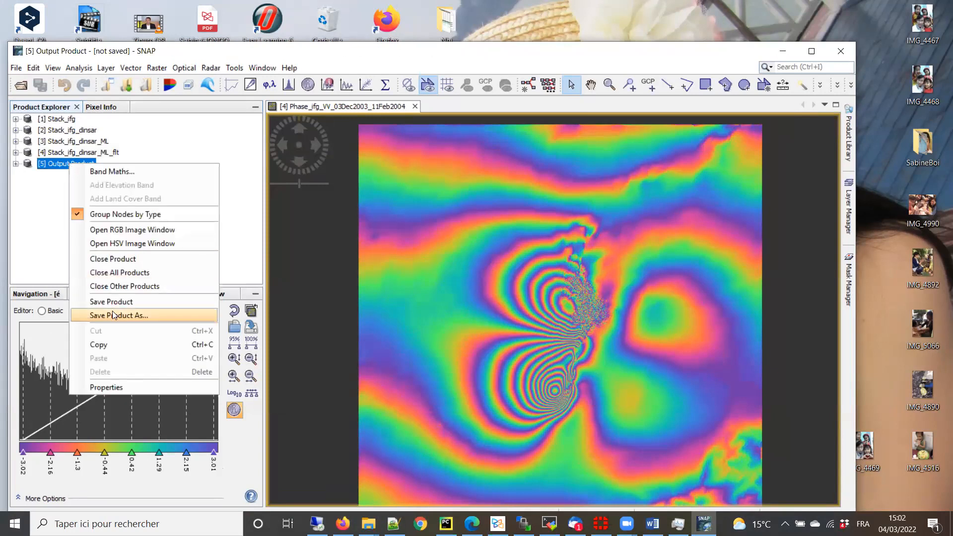
left_click(123, 265)
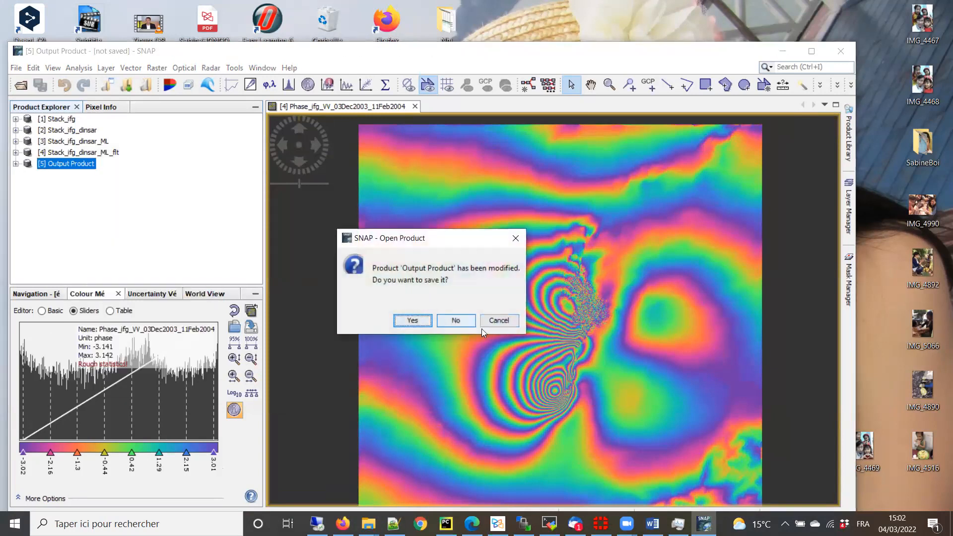
left_click(465, 321)
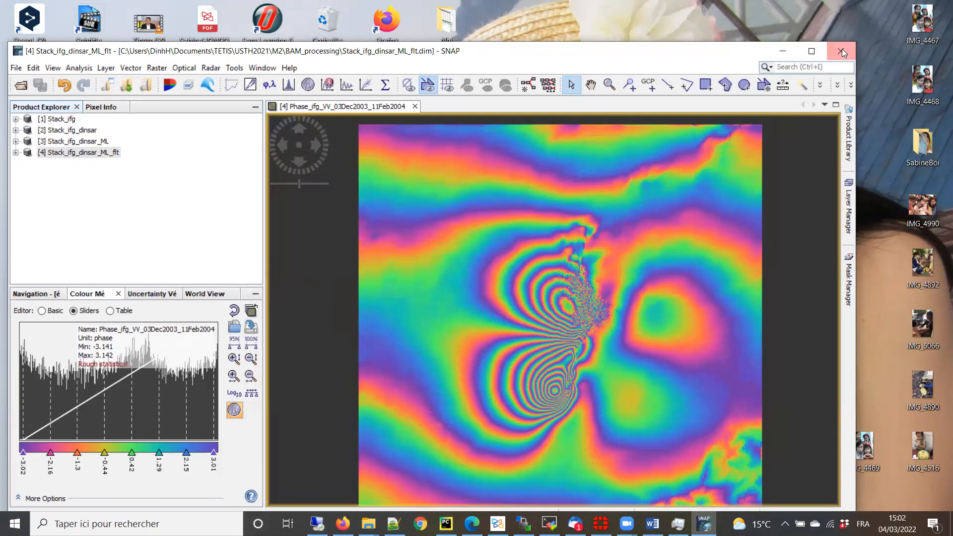
- Exit SNAP, saving the modified products Stack_ifg_dinsar and Stack_ifg_dinsar_ML_flt
left_click(653, 524)
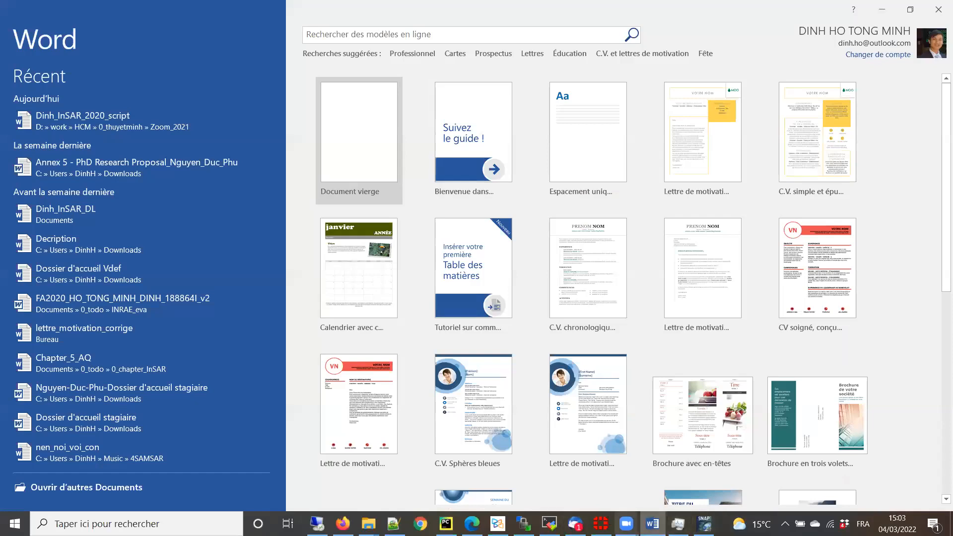
left_click(705, 524)
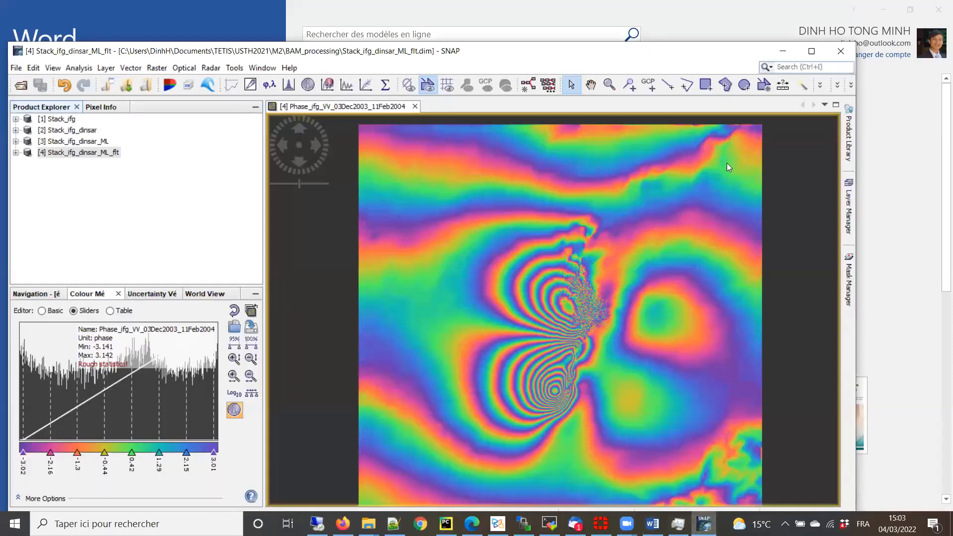
left_click(841, 50)
left_click(403, 330)
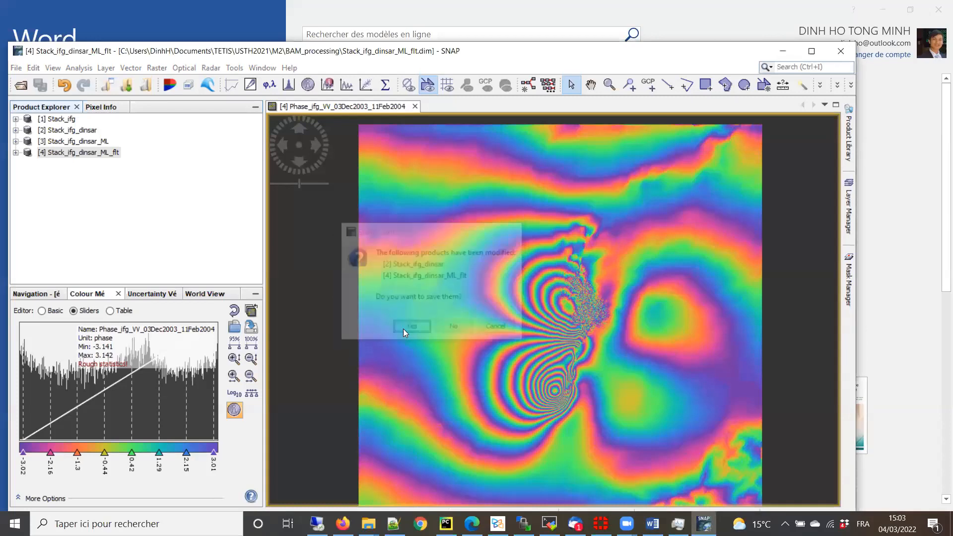
- Delete the snaphu folder from BAM_processing in File Explorer
mouse_move(373, 524)
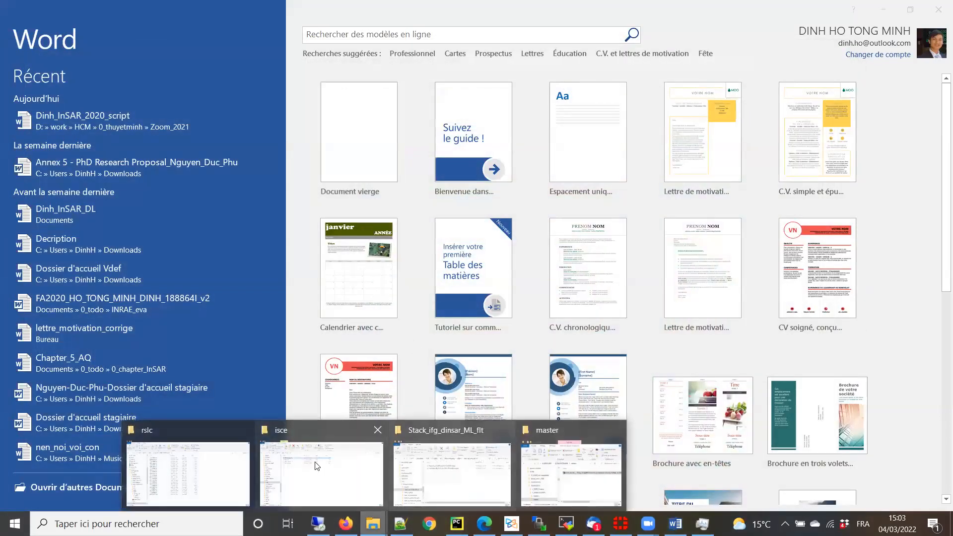
left_click(452, 476)
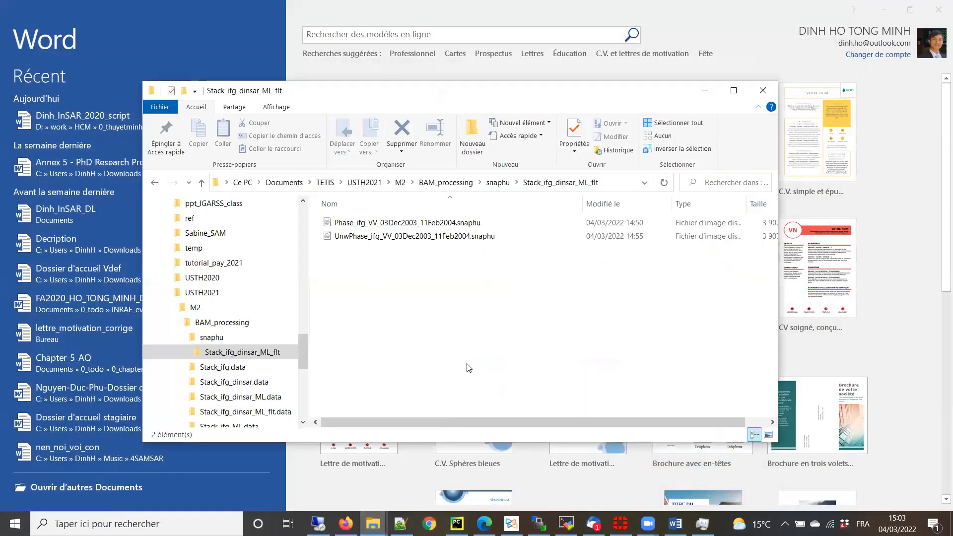
left_click(446, 182)
left_click(343, 230)
left_click(342, 226)
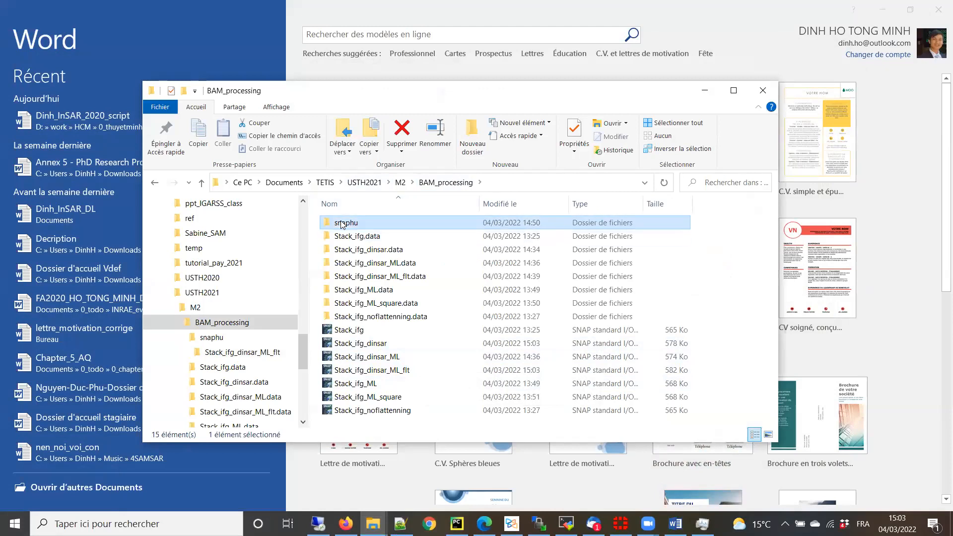
key("Delete")
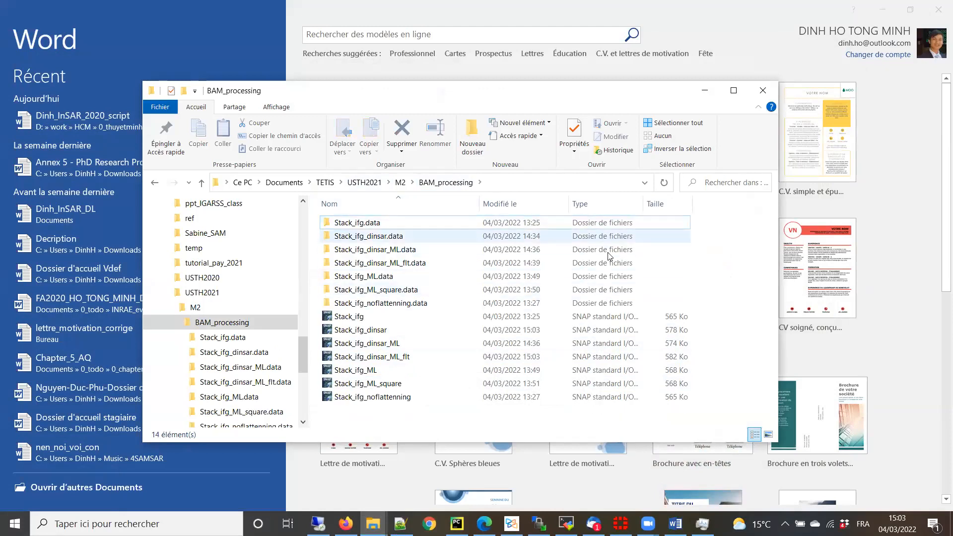
- Launch SNAP Desktop and move its window up so that it fits on the screen
key("super")
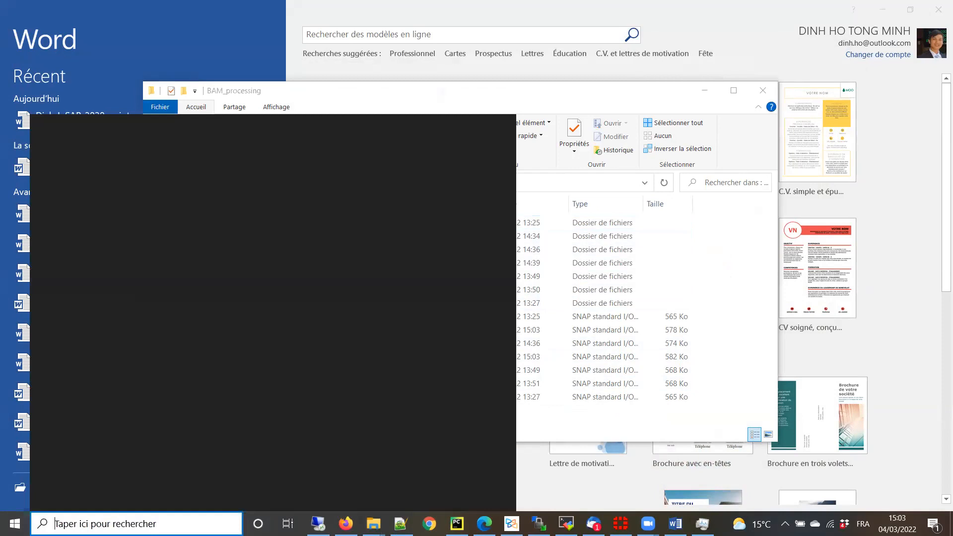
type("snap")
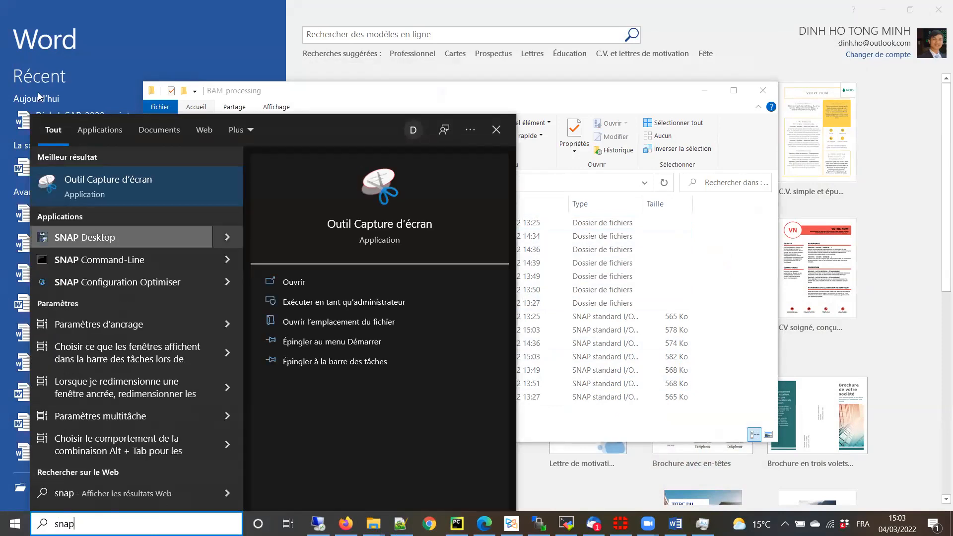
left_click(73, 243)
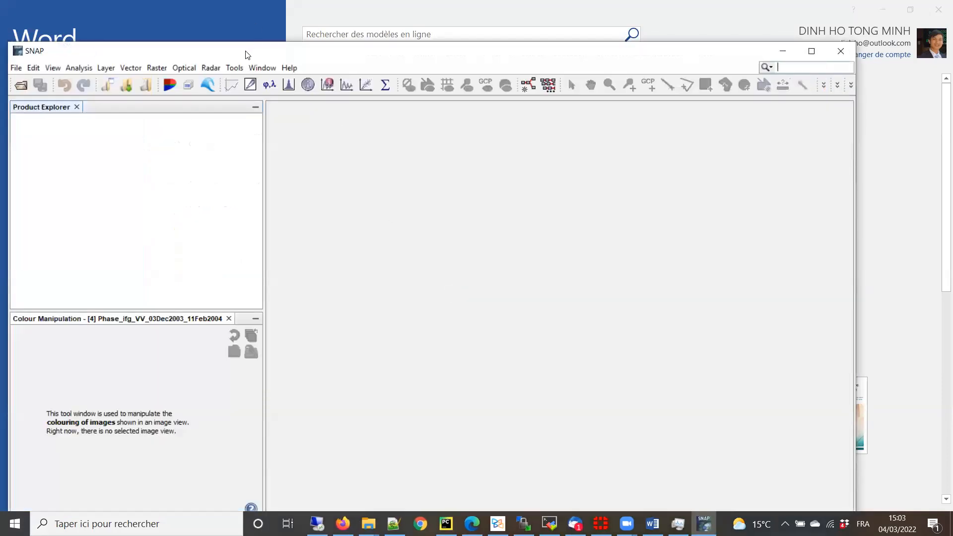
left_click_drag(245, 54, 248, 36)
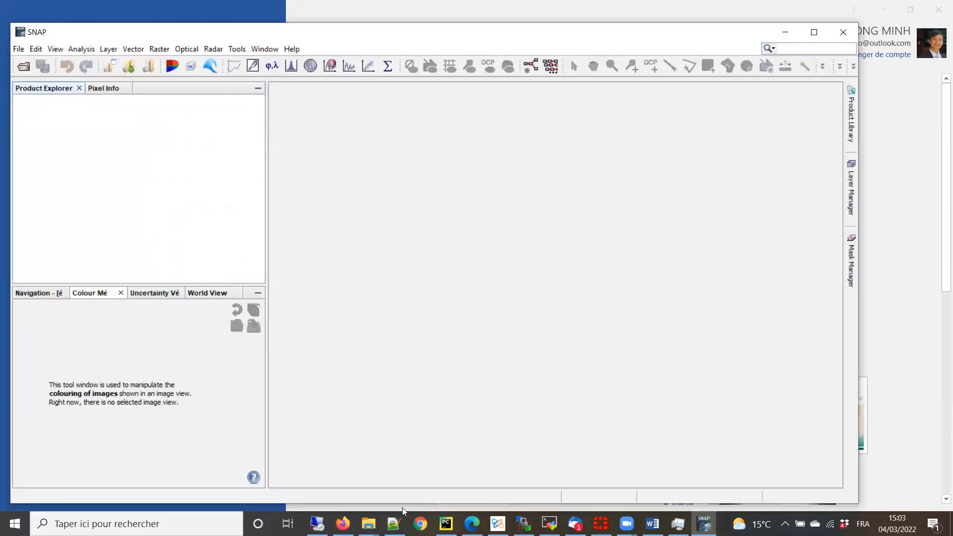
- Load the product Stack_ifg_dinsar_ML_flt from the BAM_processing folder in File Explorer into SNAP
mouse_move(368, 524)
left_click(442, 462)
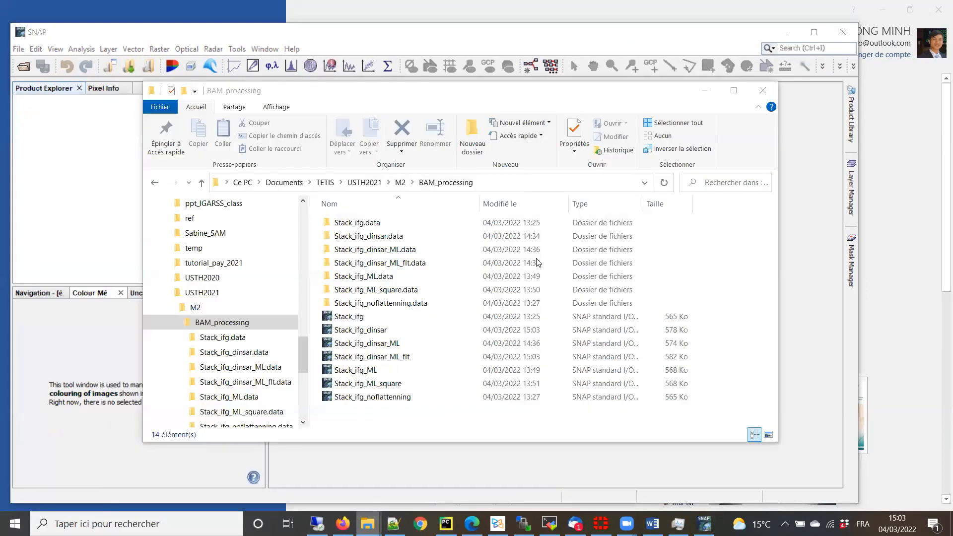
left_click_drag(351, 89, 541, 97)
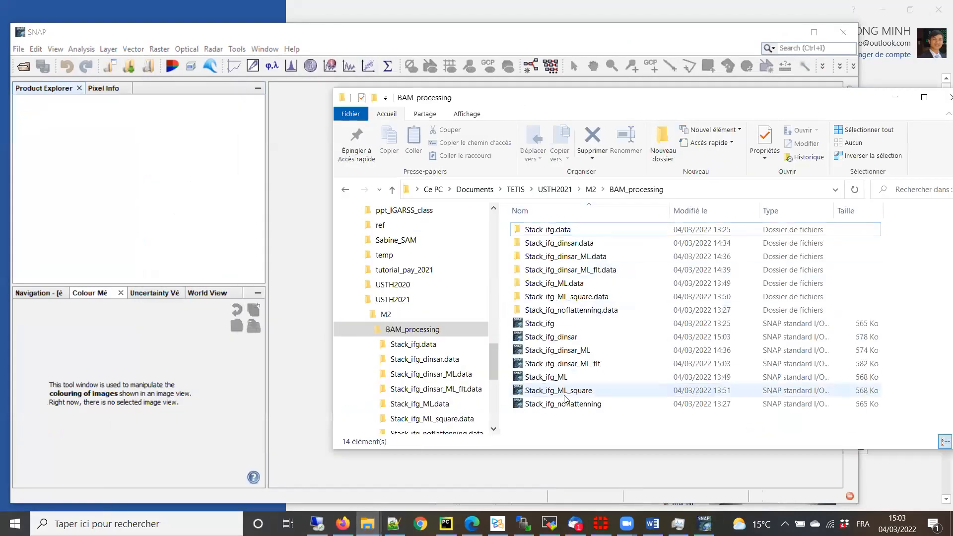
left_click(579, 365)
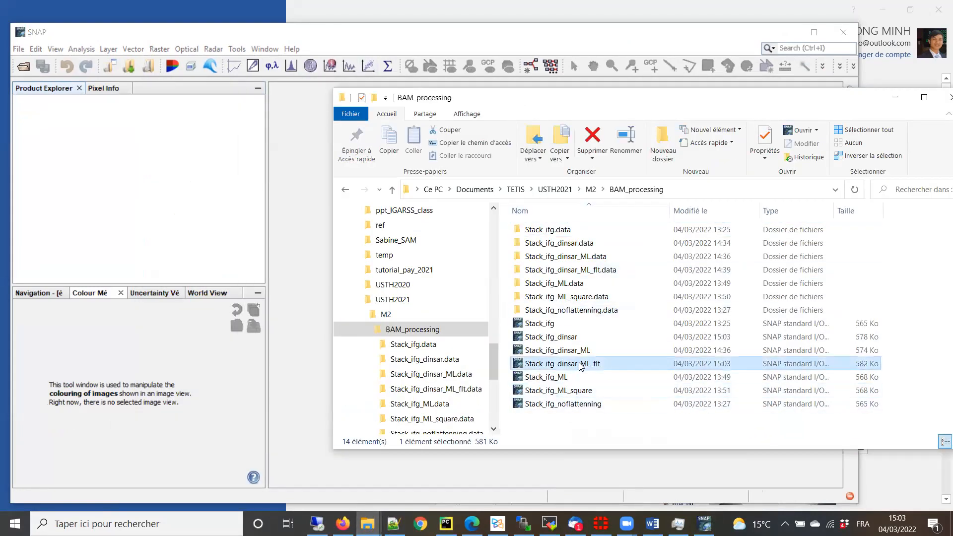
left_click_drag(582, 366, 114, 149)
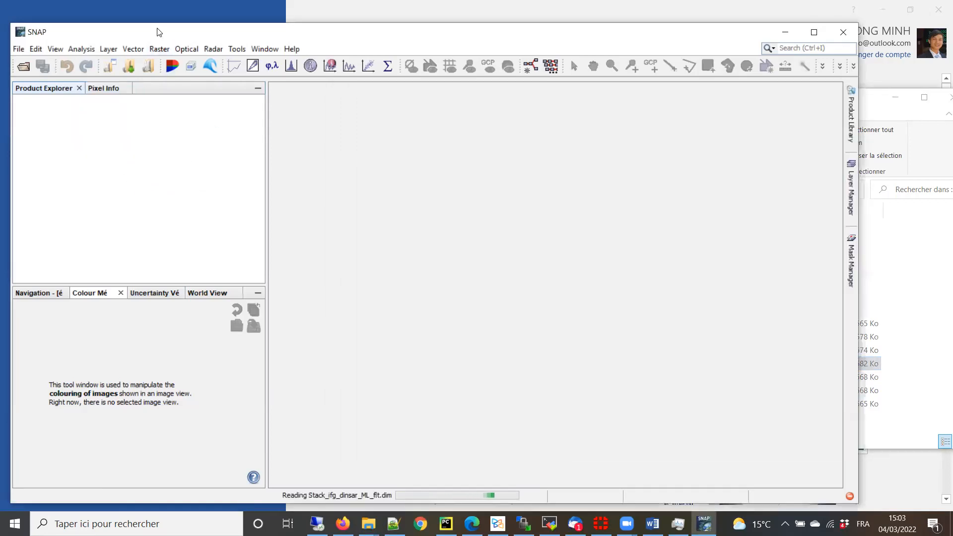
left_click_drag(156, 32, 159, 28)
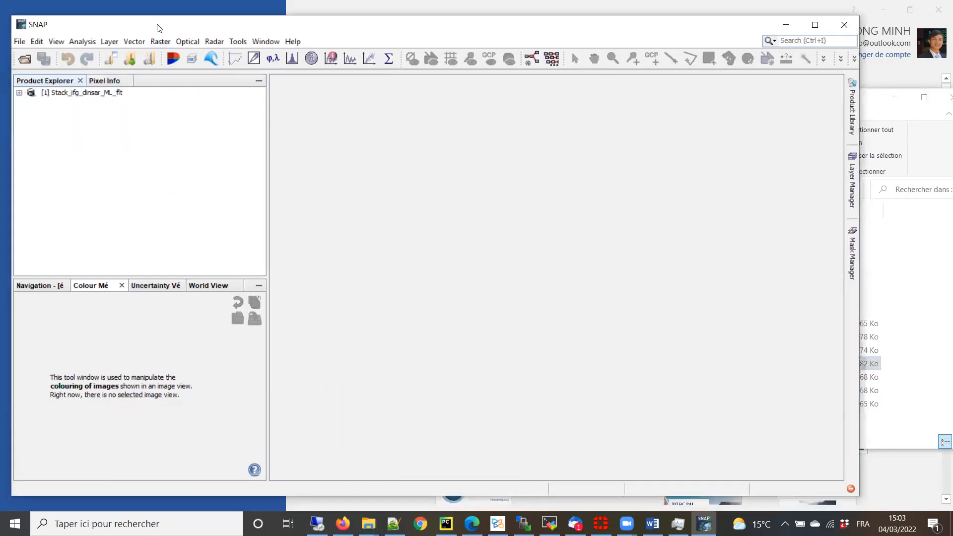
- Expand the bands of Stack_ifg_dinsar_ML_flt and display the band Phase_ifg_VV_03Dec2003_11Feb2004
left_click(19, 93)
left_click(31, 149)
left_click(32, 148)
left_click(30, 138)
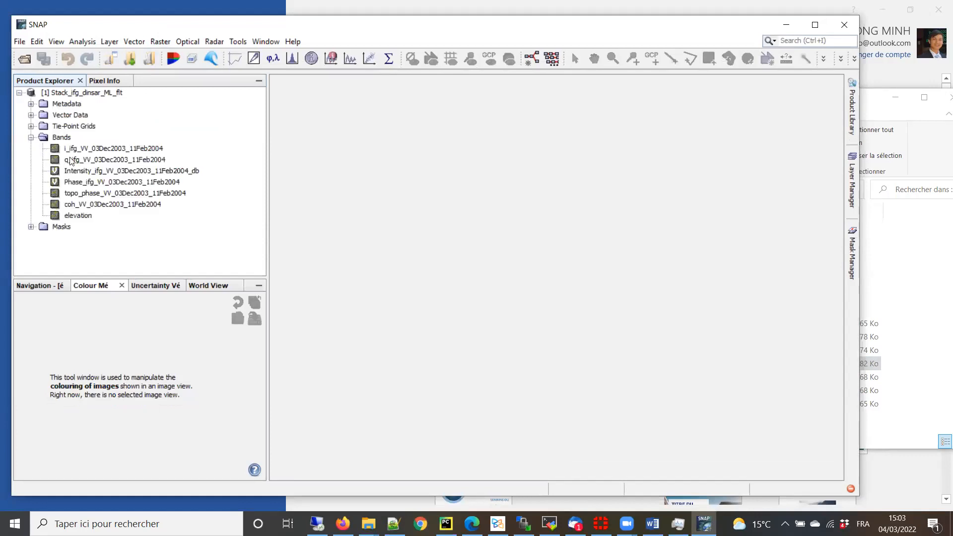
double_click(114, 184)
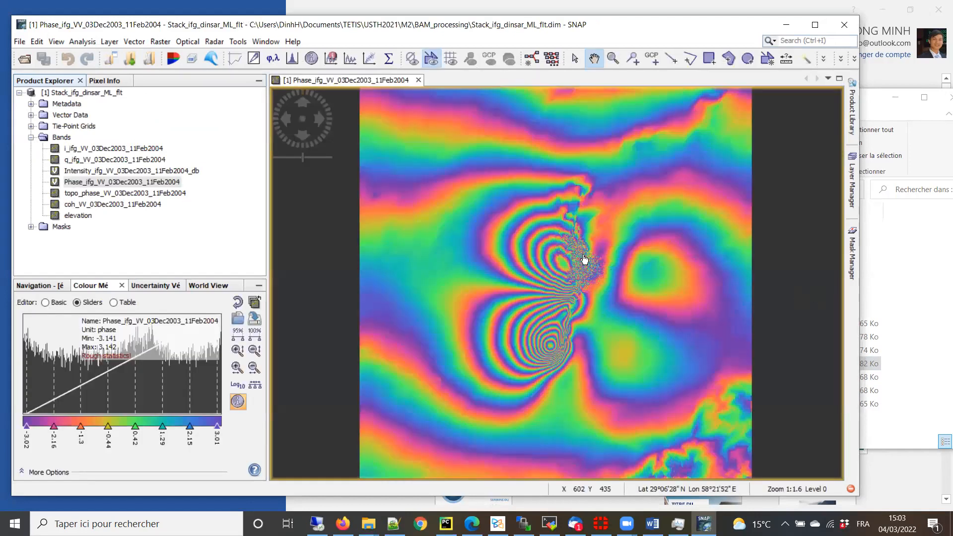
left_click_drag(174, 22, 173, 15)
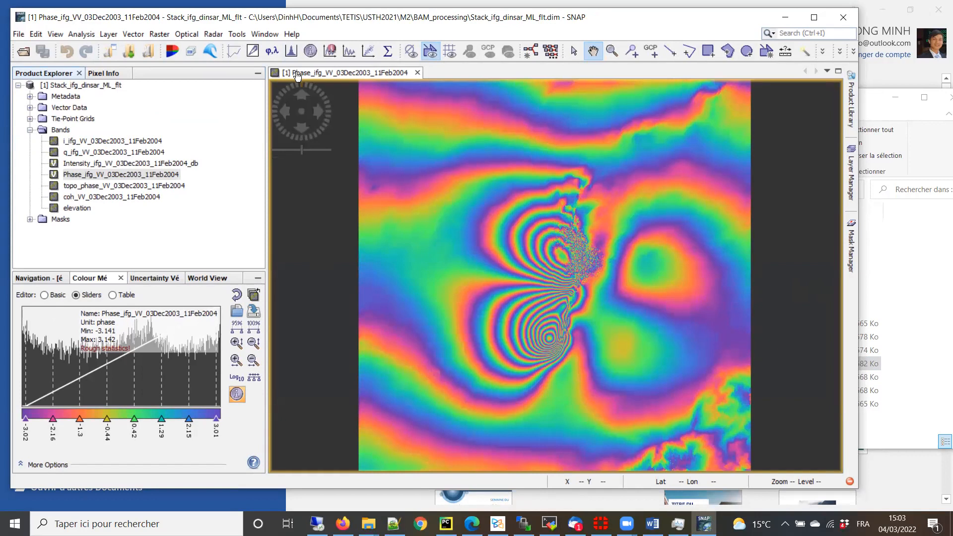
left_click_drag(301, 18, 309, 17)
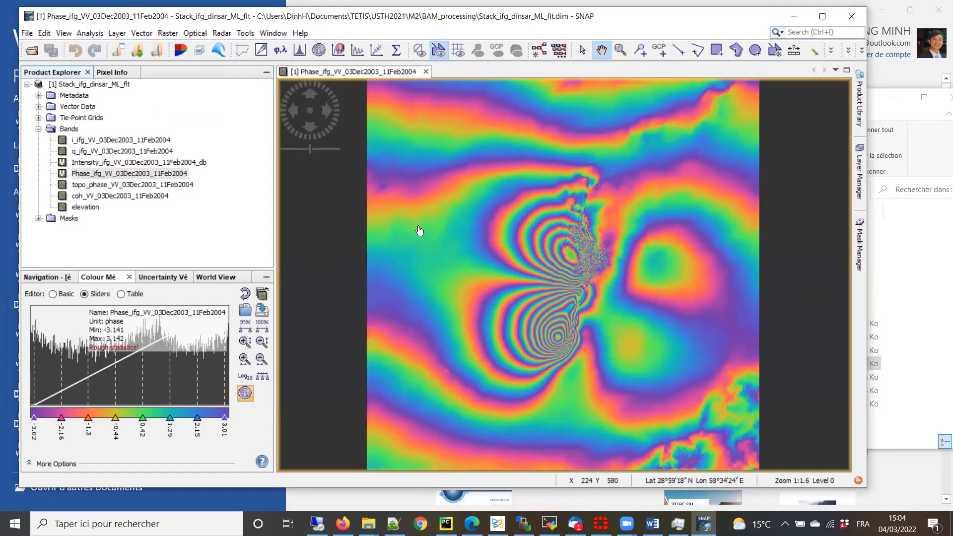
- Set up a Snaphu Export of Stack_ifg_dinsar_ML_flt with a snaphu subfolder of BAM_processing as target folder, using the folder path from File Explorer
left_click(53, 88)
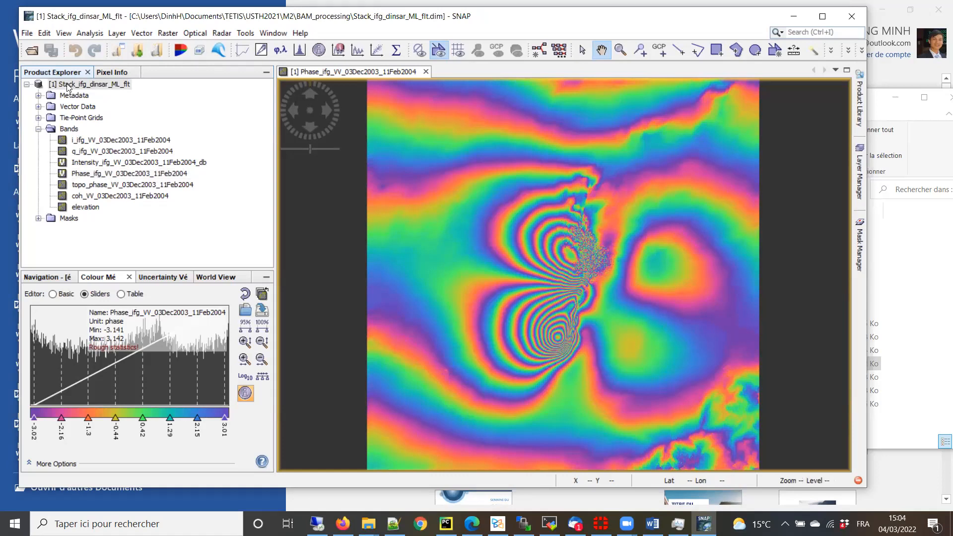
left_click(222, 33)
mouse_move(283, 100)
mouse_move(357, 127)
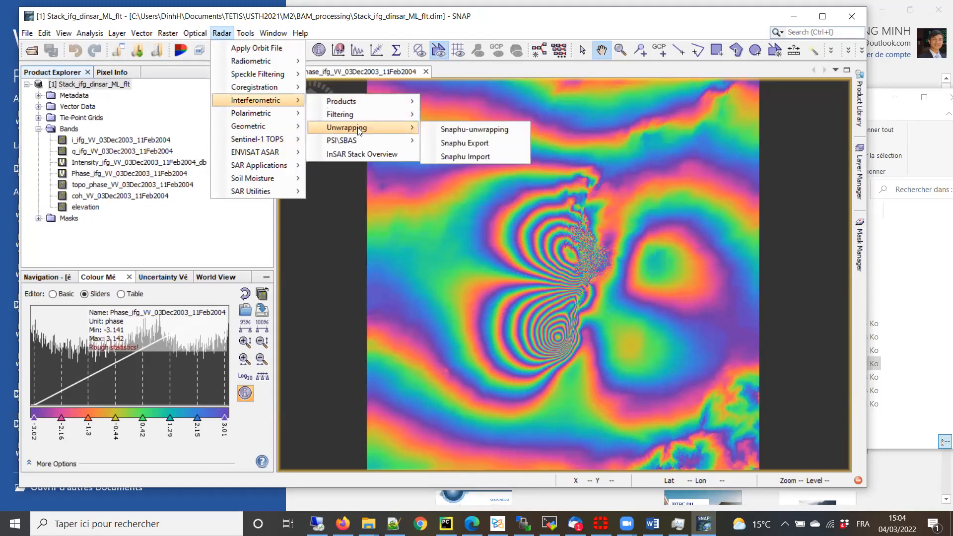
left_click(485, 143)
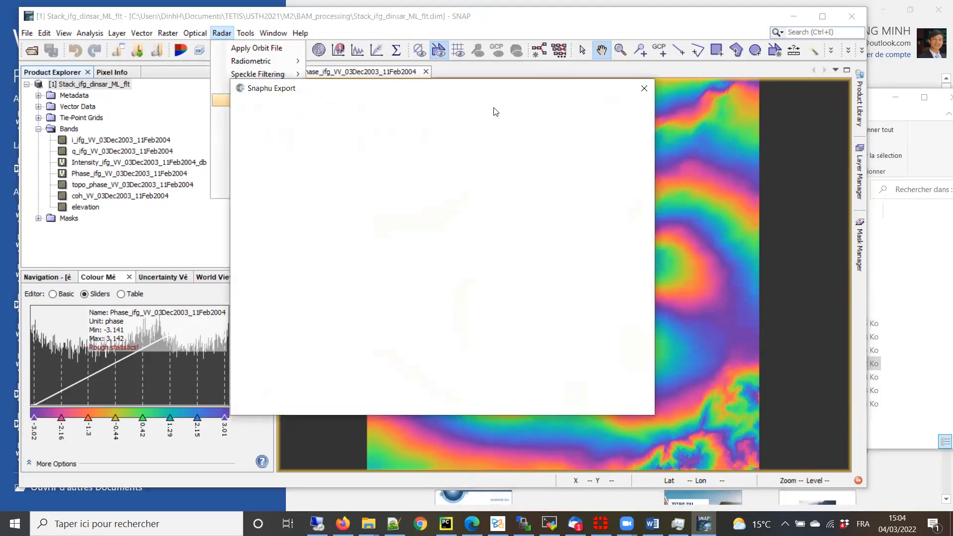
mouse_move(368, 524)
left_click(355, 472)
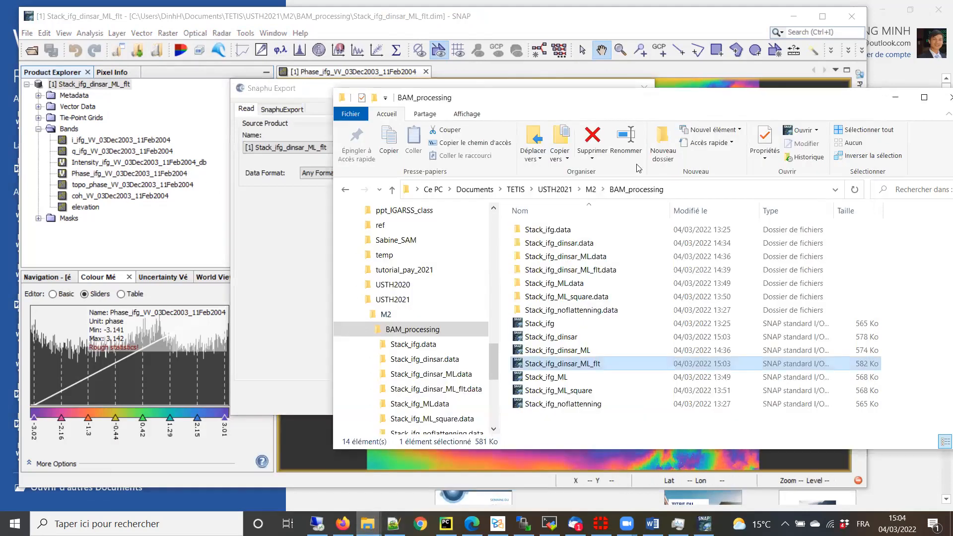
left_click(675, 191)
left_click(895, 97)
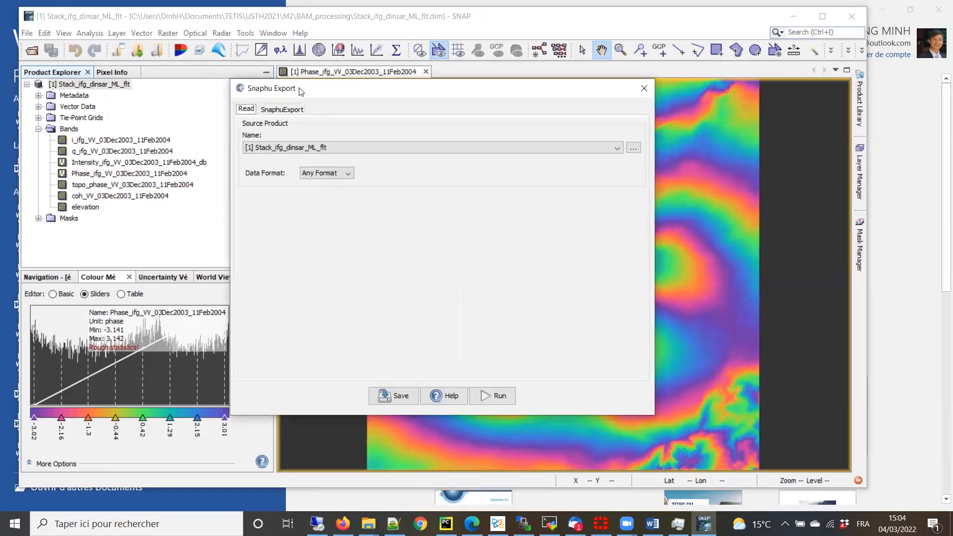
left_click(344, 149)
left_click(344, 159)
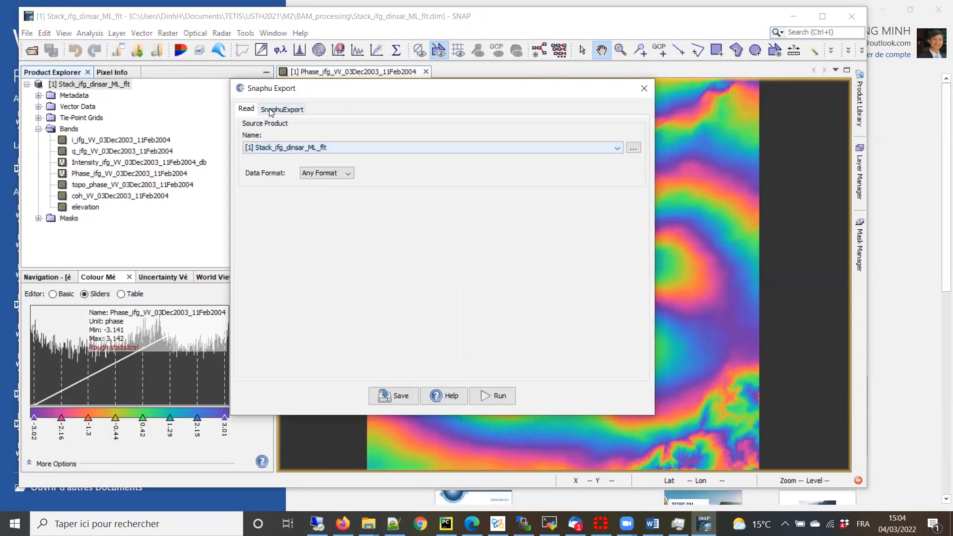
left_click(282, 109)
type("C:\\Users\\DinhH\\Documents\\TETIS\\USTH2021\\M2\\BAM_processing\\")
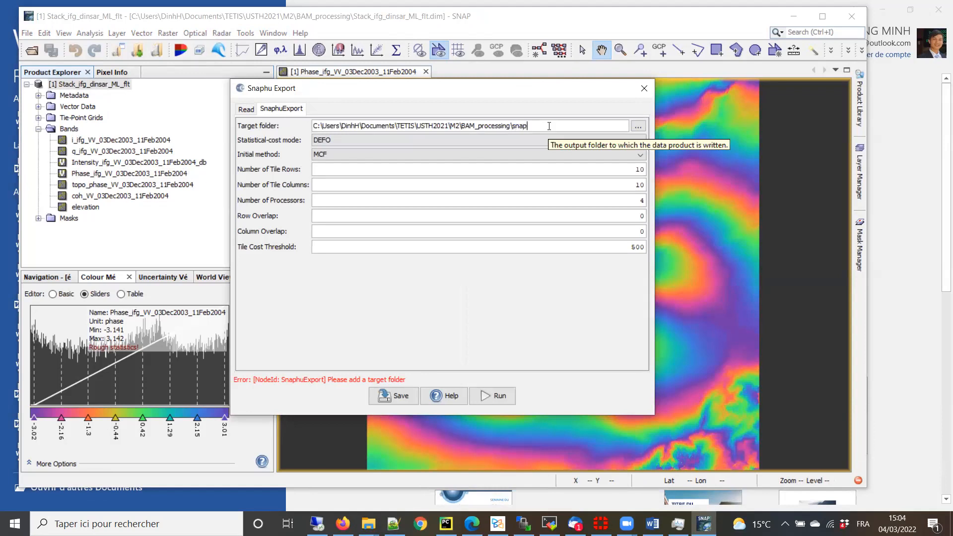
- Run the Snaphu export with statistical-cost mode DEFO, initial method MCF, 1 tile row and 1 tile column, and close the dialog
left_click(372, 139)
left_click(346, 157)
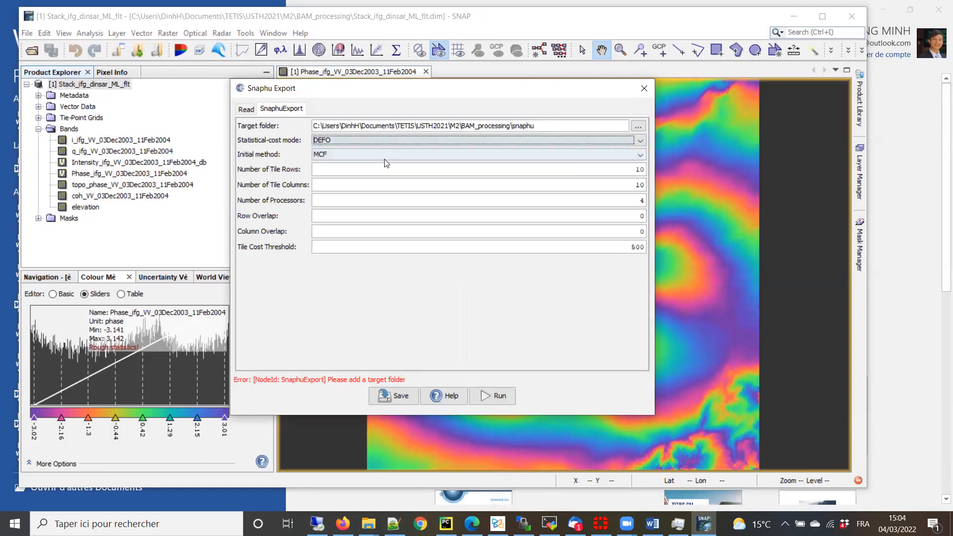
left_click(385, 155)
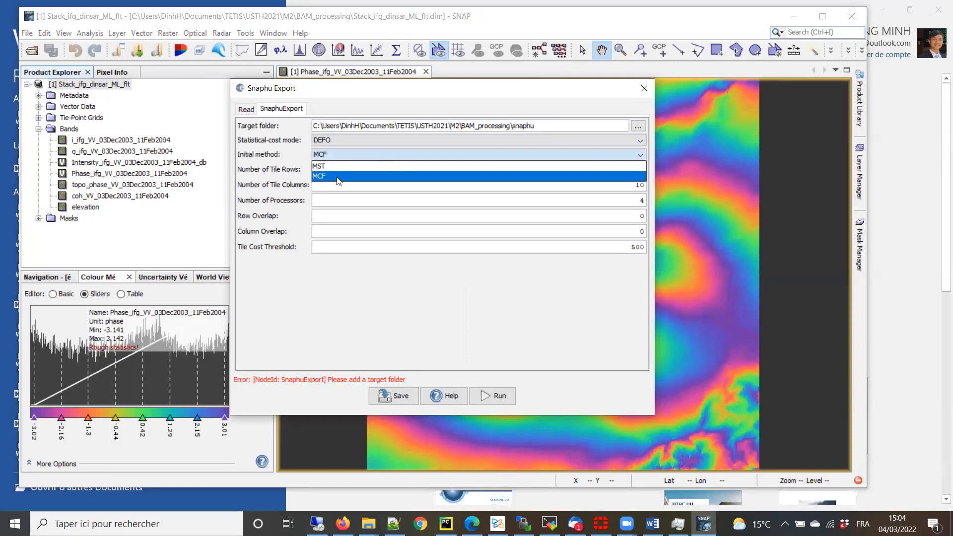
left_click(338, 177)
left_click(610, 170)
type("1")
key("Tab")
type("1")
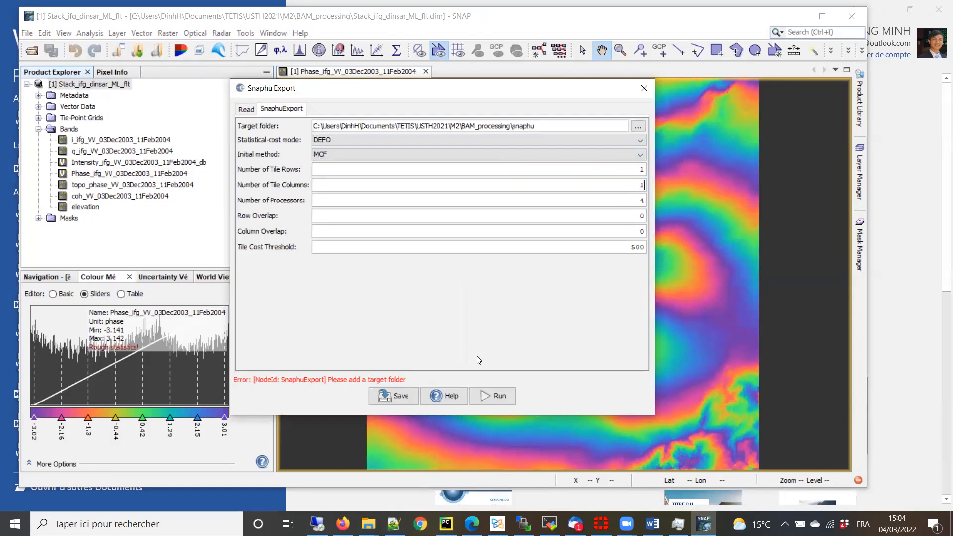
left_click(495, 398)
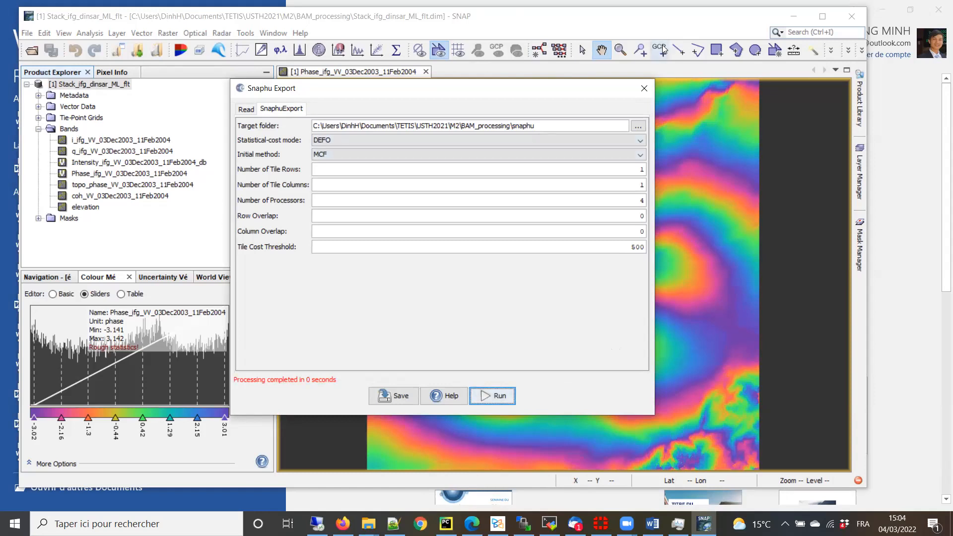
left_click(644, 88)
- Check the exported phase and coherence files in BAM_processing\snaphu\Stack_ifg_dinsar_ML_flt in File Explorer
left_click(368, 523)
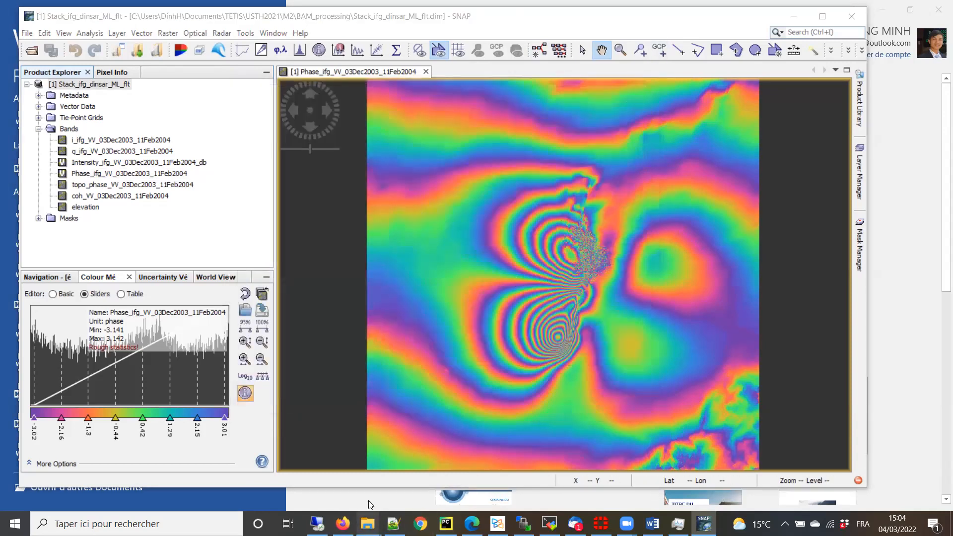
left_click(421, 467)
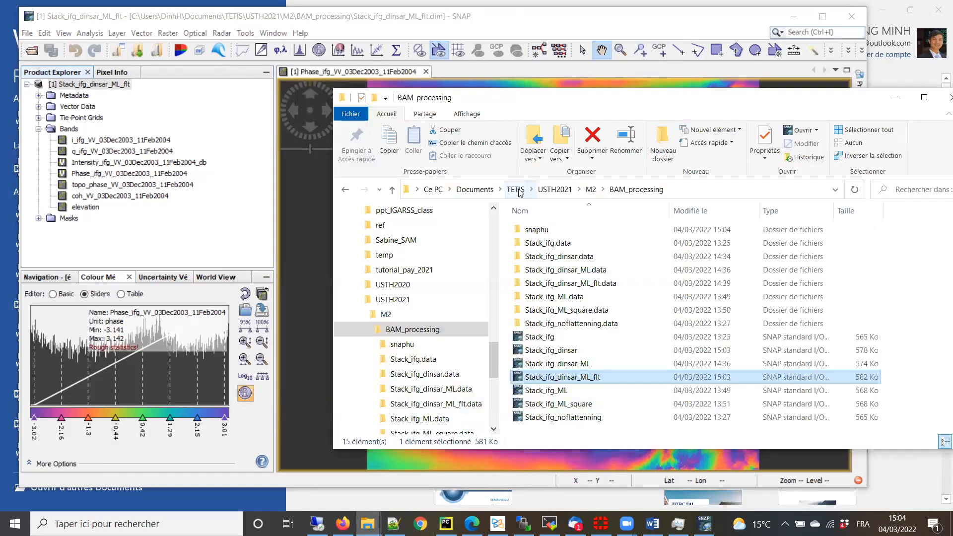
double_click(541, 229)
double_click(565, 231)
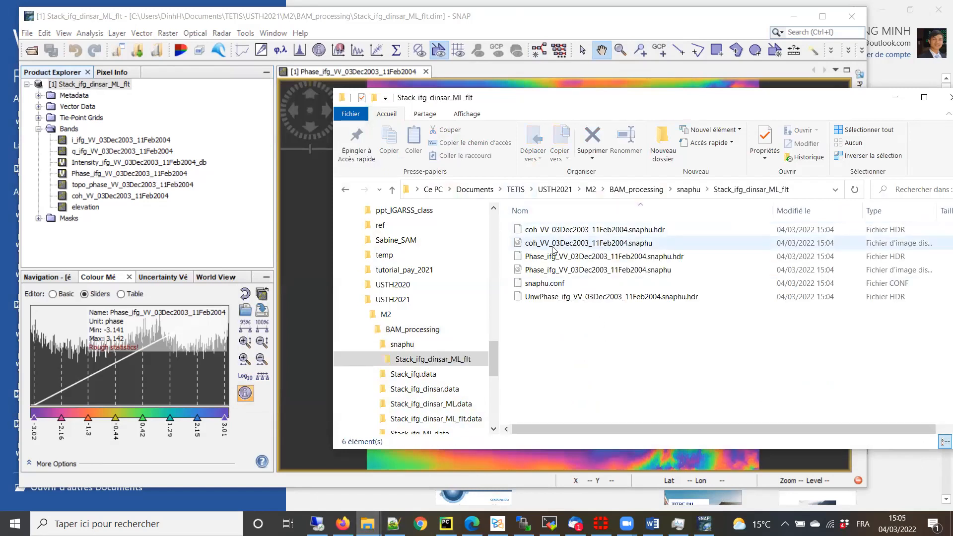
left_click(556, 270)
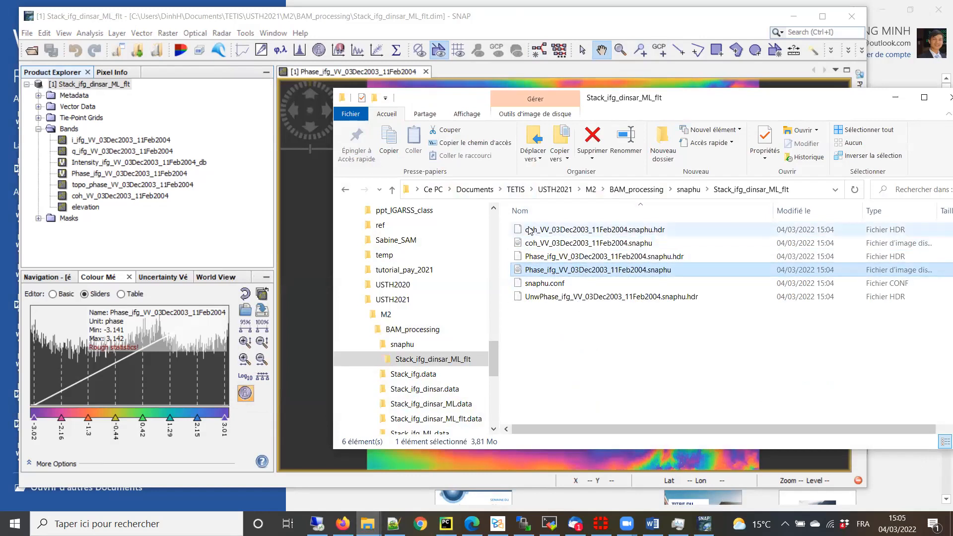
left_click(574, 357)
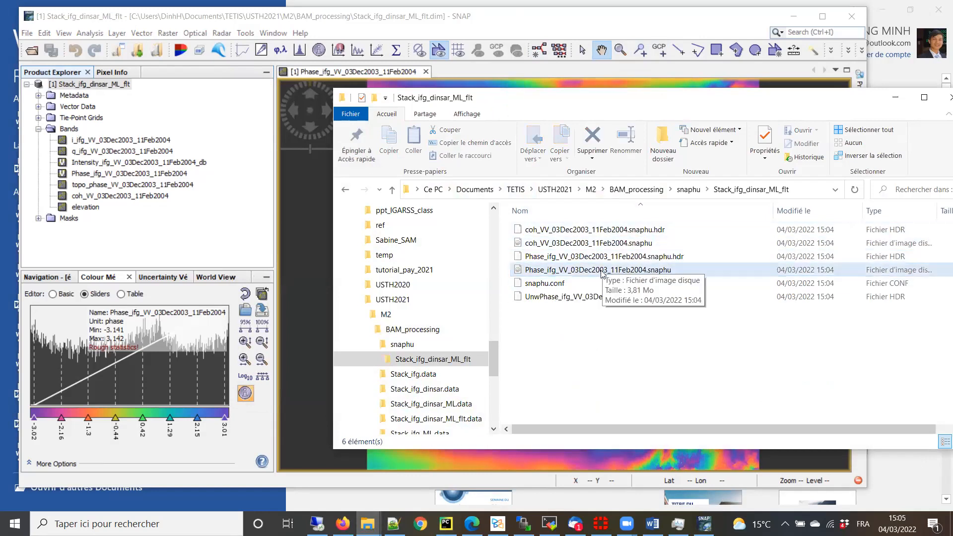
left_click(578, 271)
left_click(574, 256)
left_click(568, 244)
left_click(570, 271)
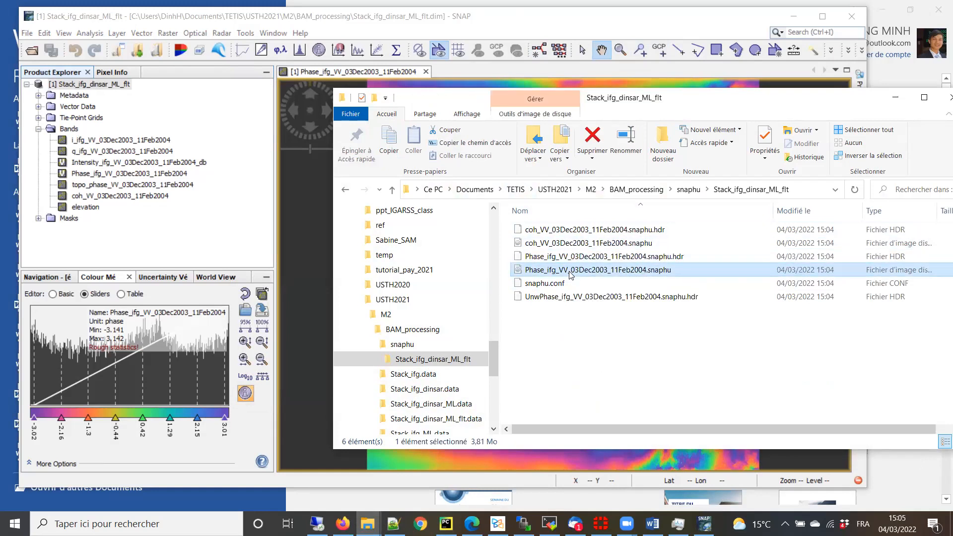
left_click(802, 191)
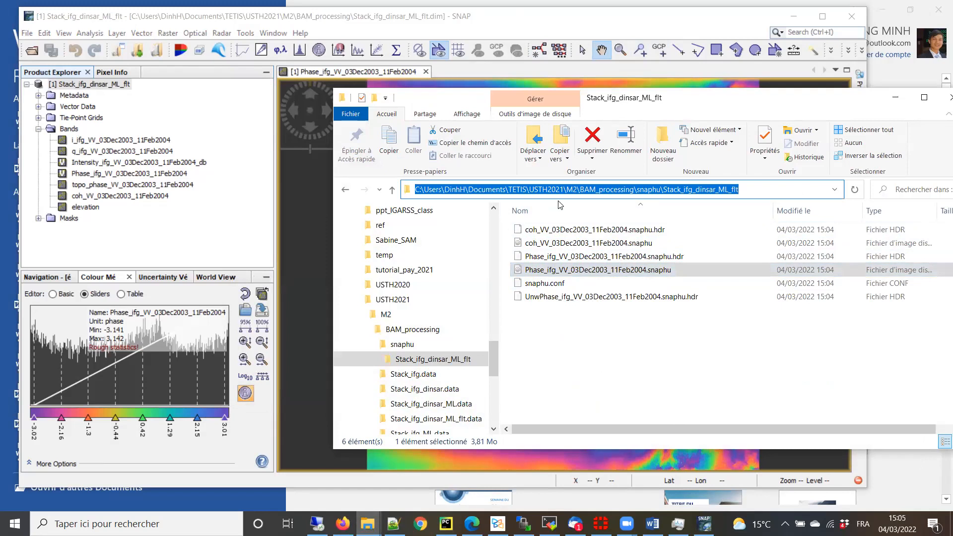
left_click(554, 257)
left_click(563, 271)
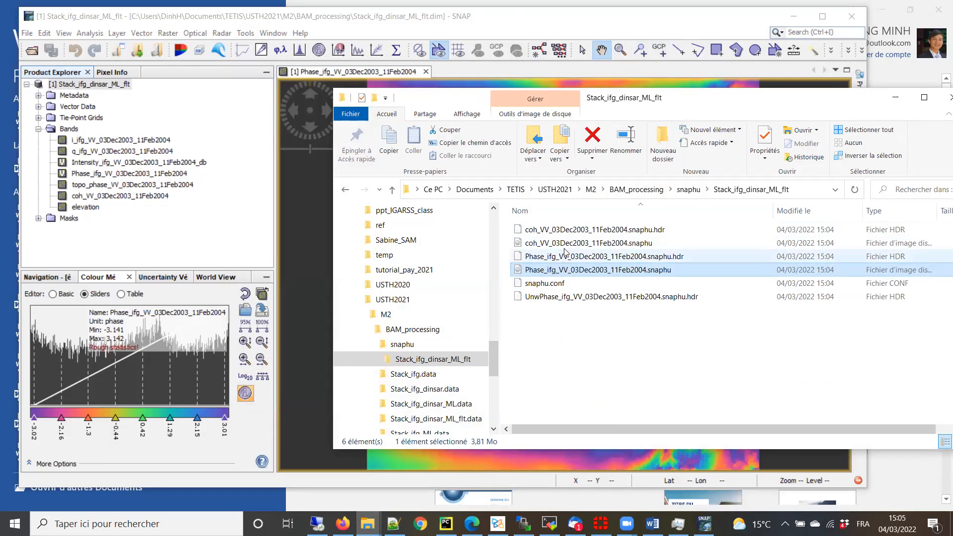
- Switch back to SNAP and open the Snaphu-unwrapping tool, moving its dialog aside
left_click(261, 25)
left_click(222, 33)
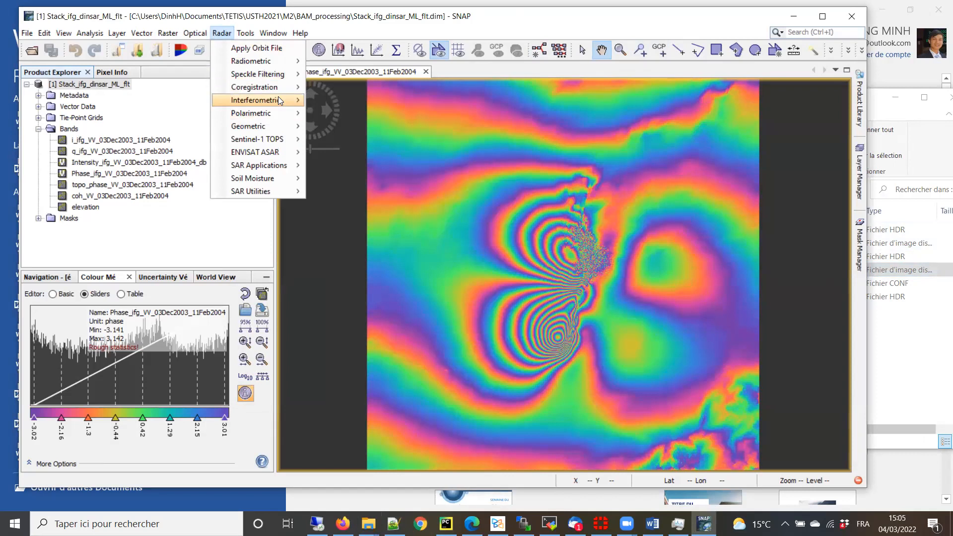
mouse_move(278, 100)
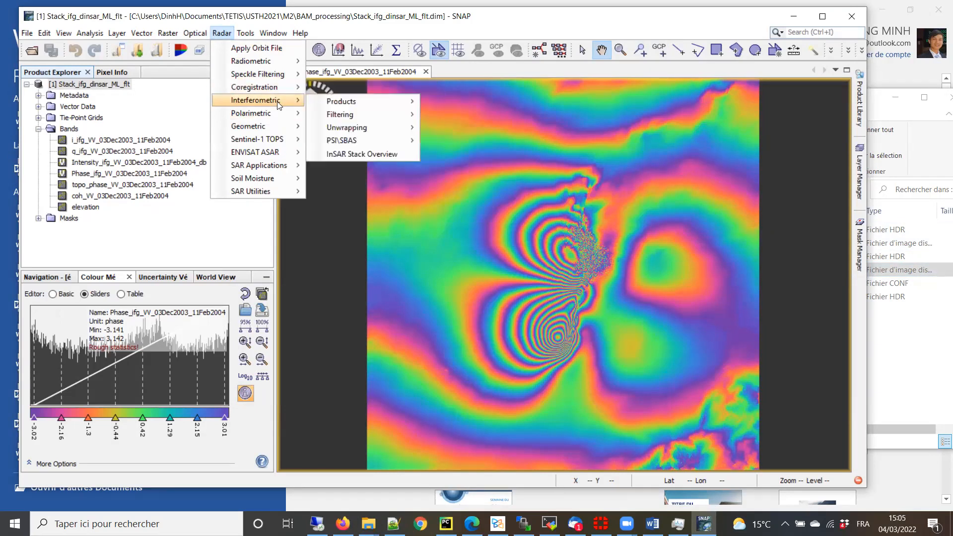
mouse_move(350, 129)
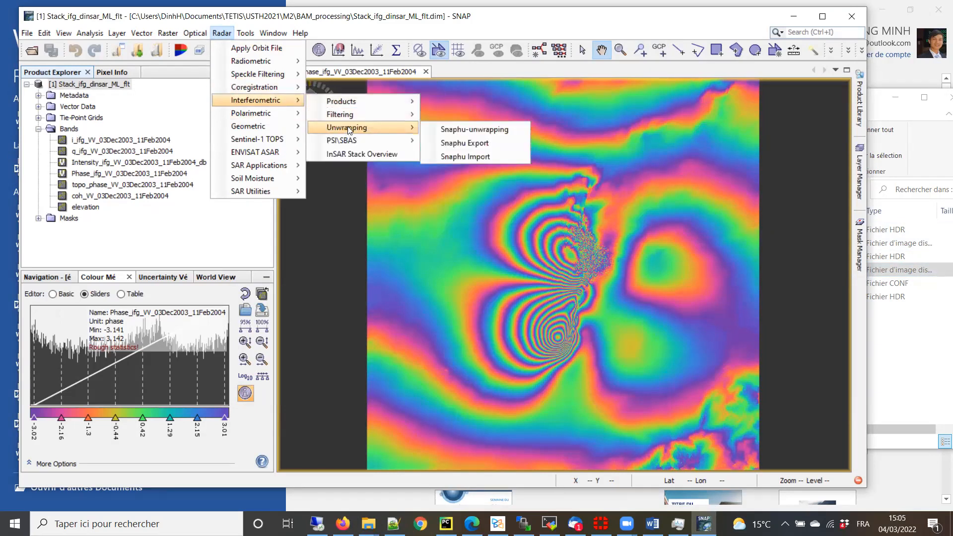
left_click(516, 130)
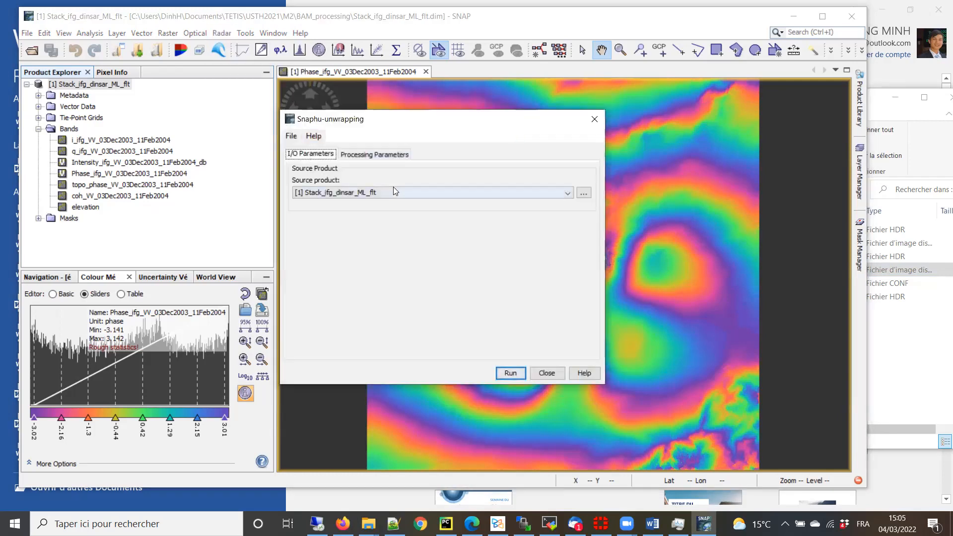
left_click_drag(356, 120, 325, 105)
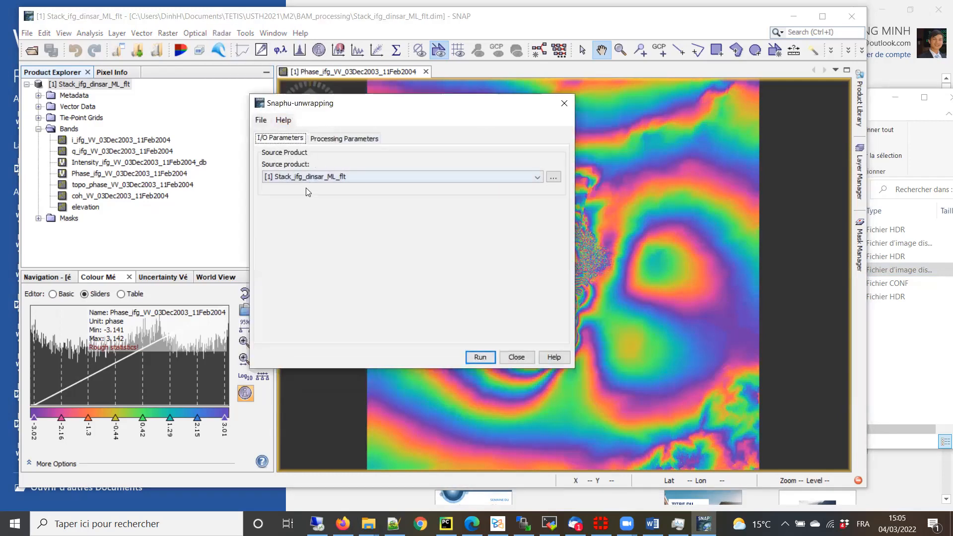
left_click(378, 174)
left_click(377, 175)
- Browse for the source product in the exported folder BAM_processing\snaphu\Stack_ifg_dinsar_ML_flt
left_click(553, 178)
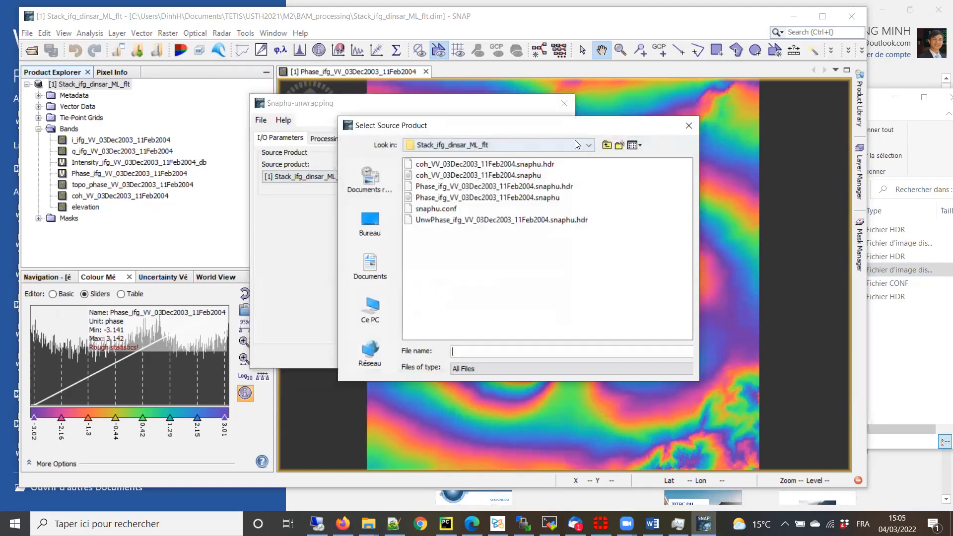
left_click(576, 144)
scroll(487, 170, "up", 3)
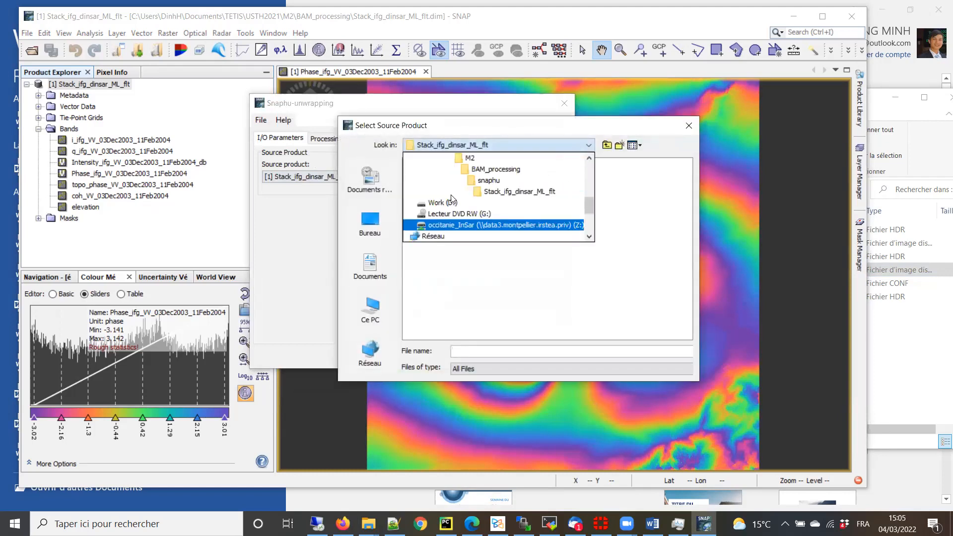
left_click(485, 169)
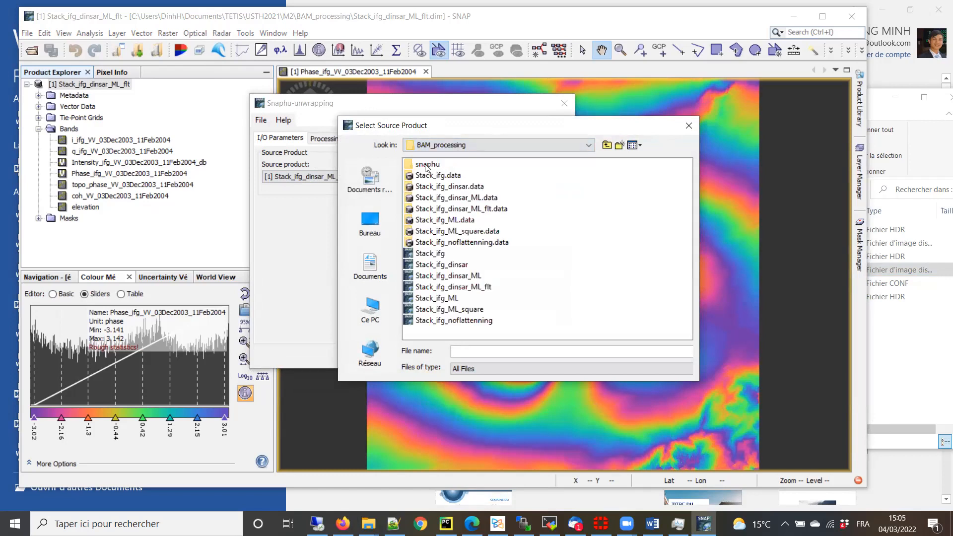
double_click(426, 165)
double_click(449, 163)
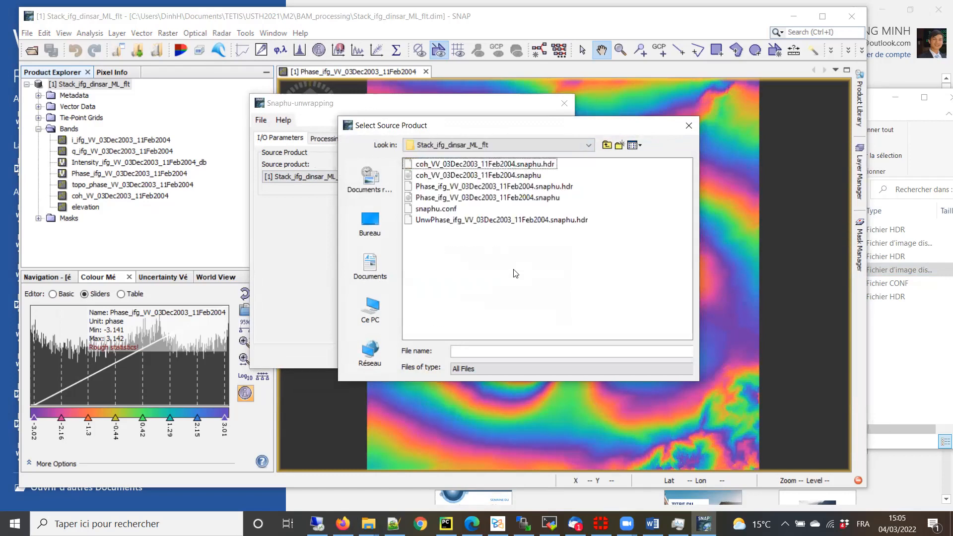
- Choose Phase_ifg_VV_03Dec2003_11Feb2004.snaphu.img as the source product for the unwrapping
left_click(433, 198)
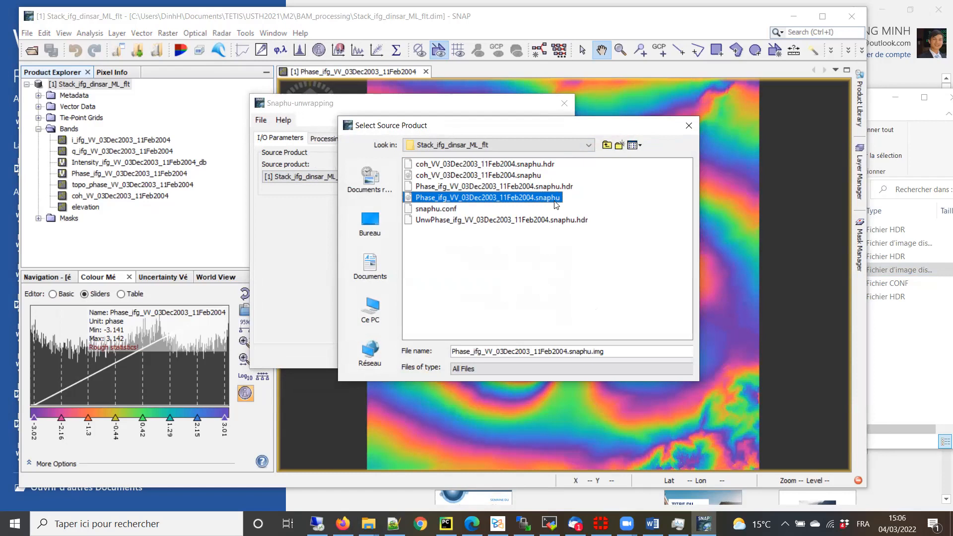
left_click(444, 306)
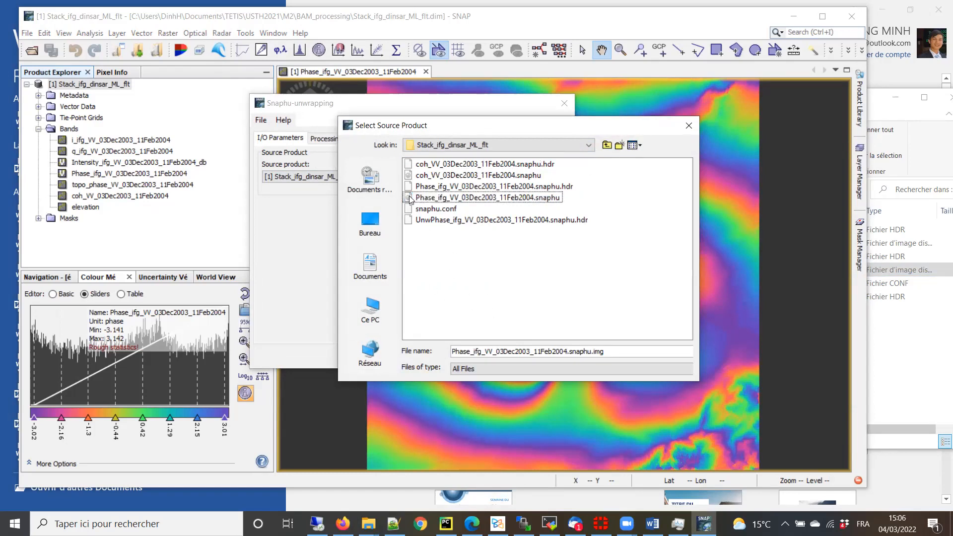
left_click(409, 199)
left_click(416, 242)
left_click(409, 200)
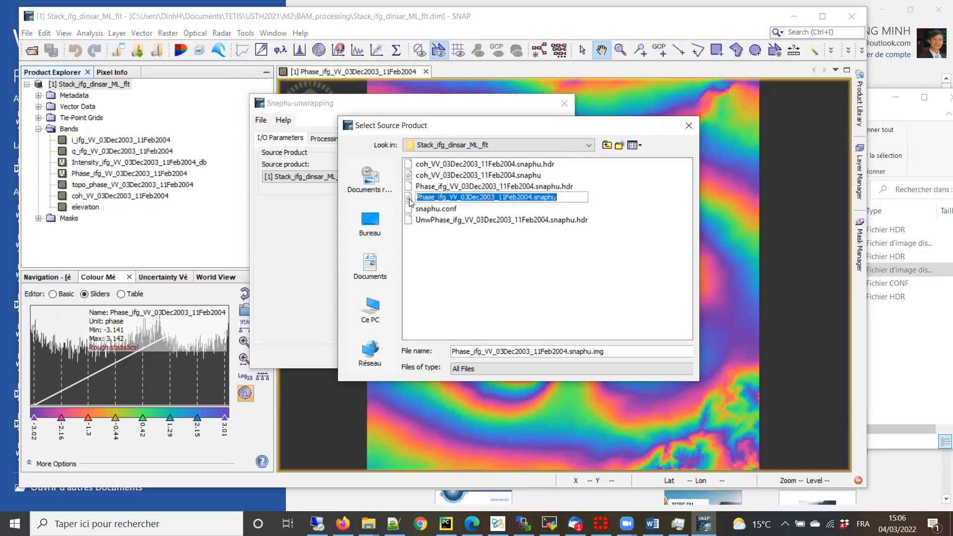
double_click(410, 200)
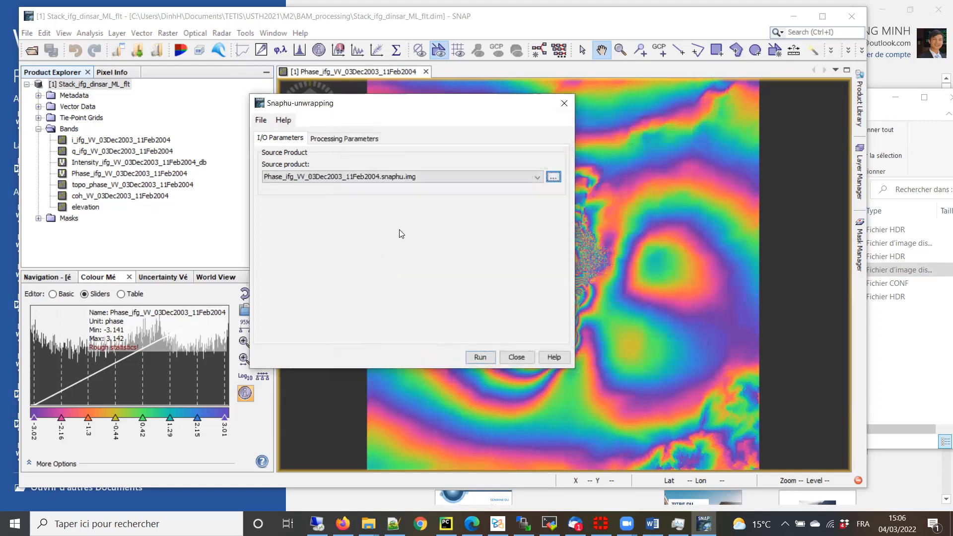
- Set the unwrapping output folder to BAM_processing\snaphu\Stack_ifg_dinsar_ML_flt, using the folder path from File Explorer
left_click(354, 139)
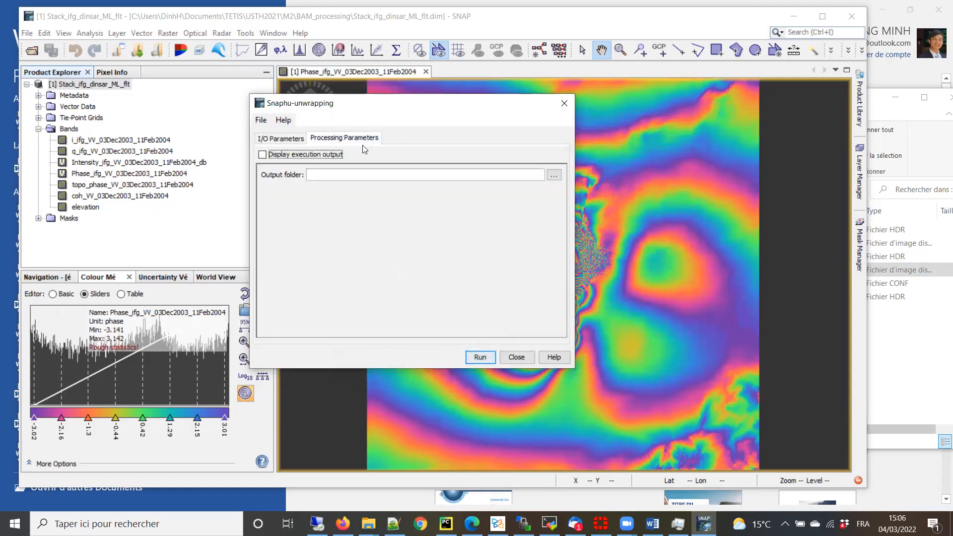
left_click(368, 524)
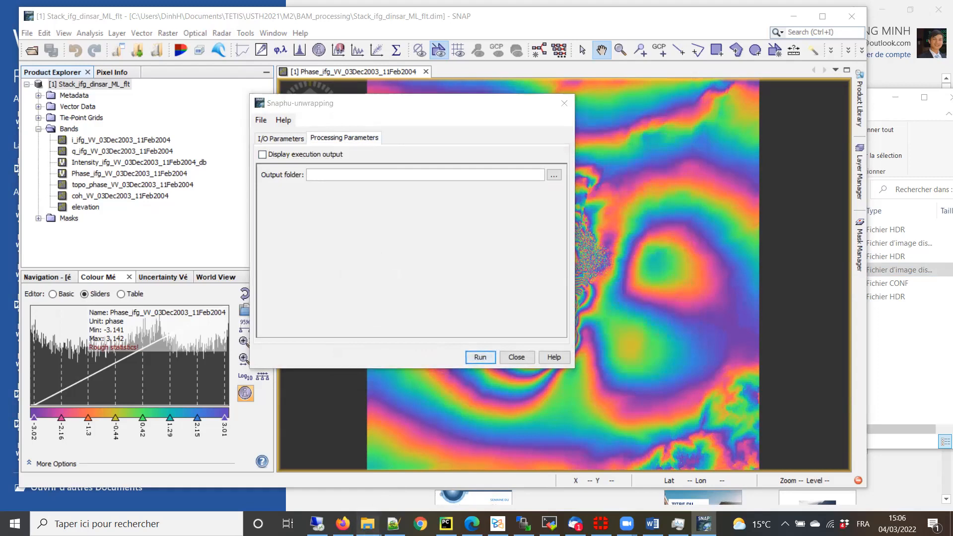
left_click(462, 479)
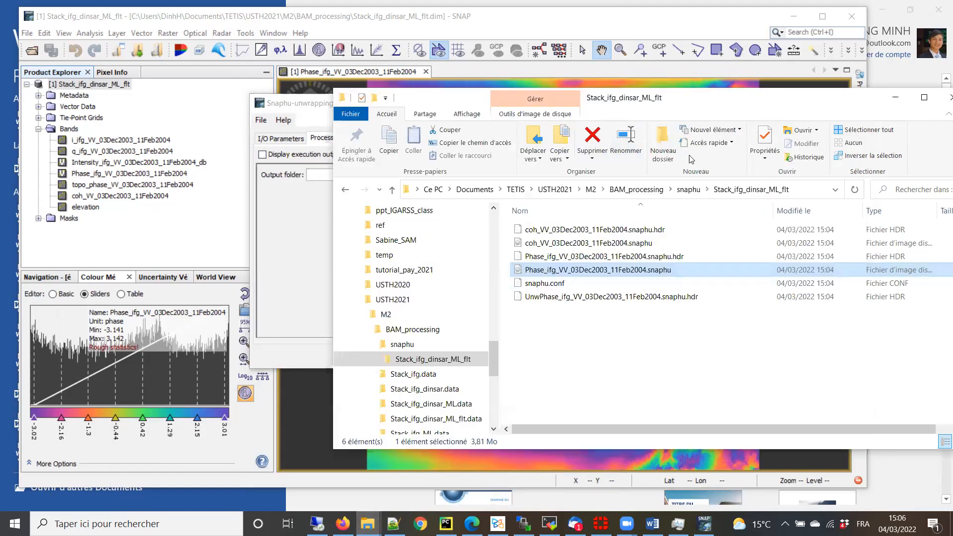
left_click(807, 194)
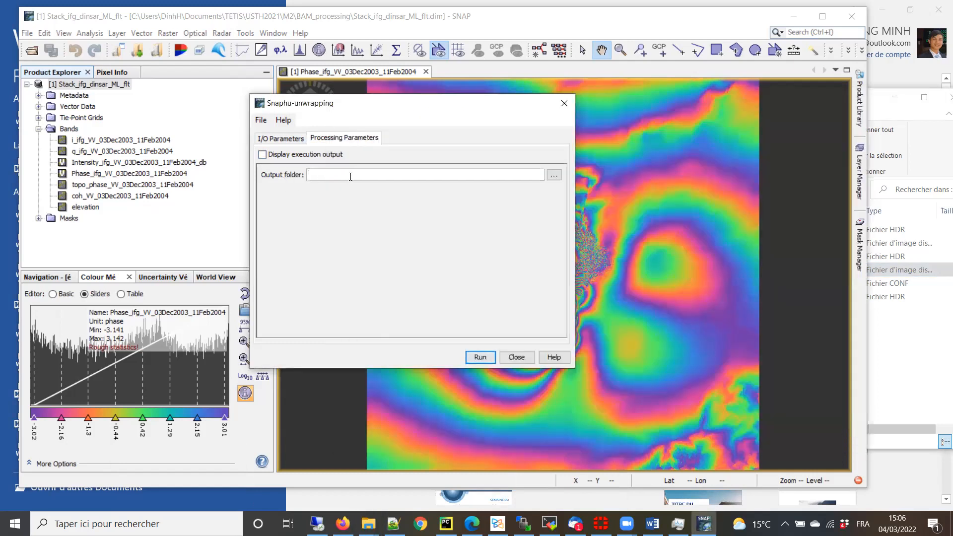
type("C:\\Users\\DinhH\\Documents\\TETIS\\USTH2021\\M2\\BAM_processing\\snaphu\\Stack_ifg_dinsar_ML_flt")
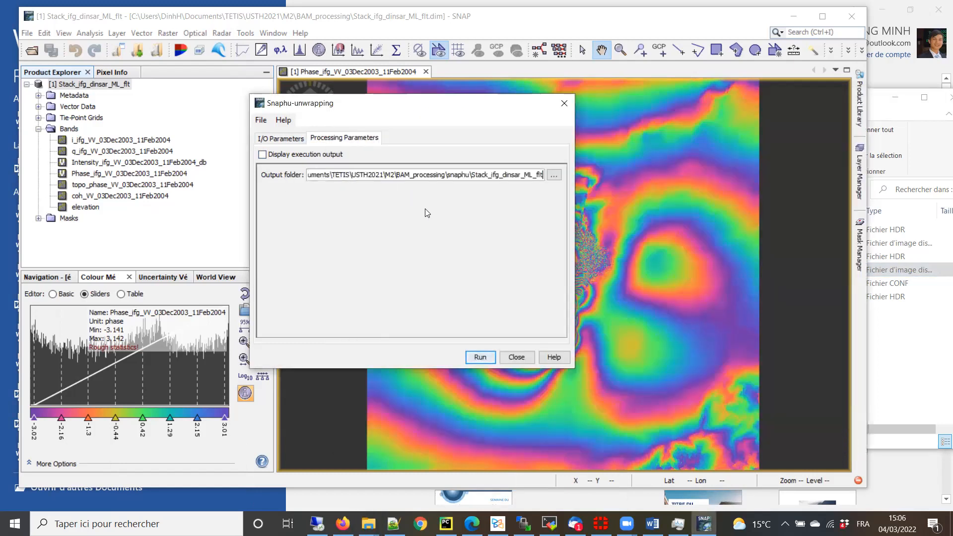
- Enable the display of the execution output, review the output folder path, run the Snaphu unwrapping and check its finished log
left_click(261, 154)
left_click_drag(555, 175, 191, 184)
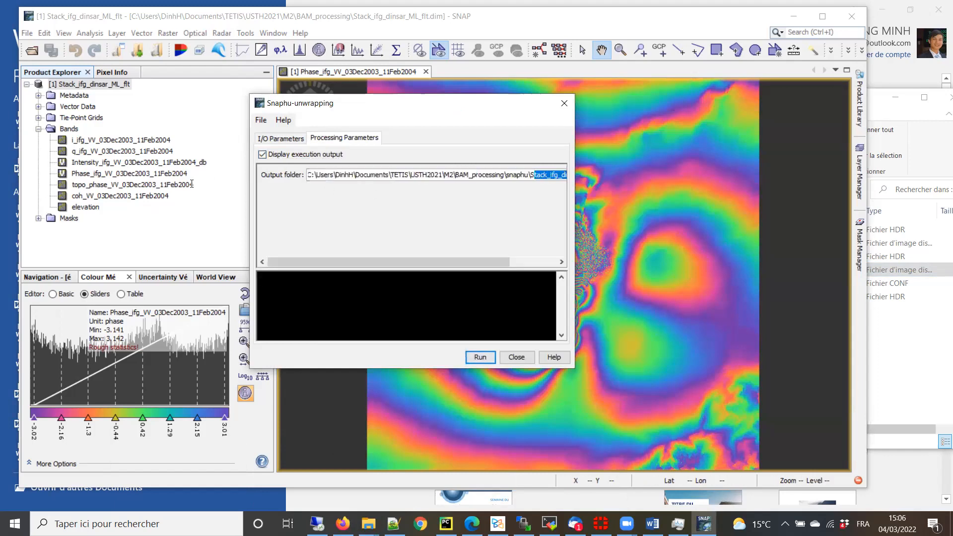
left_click(309, 174)
left_click_drag(333, 175, 566, 176)
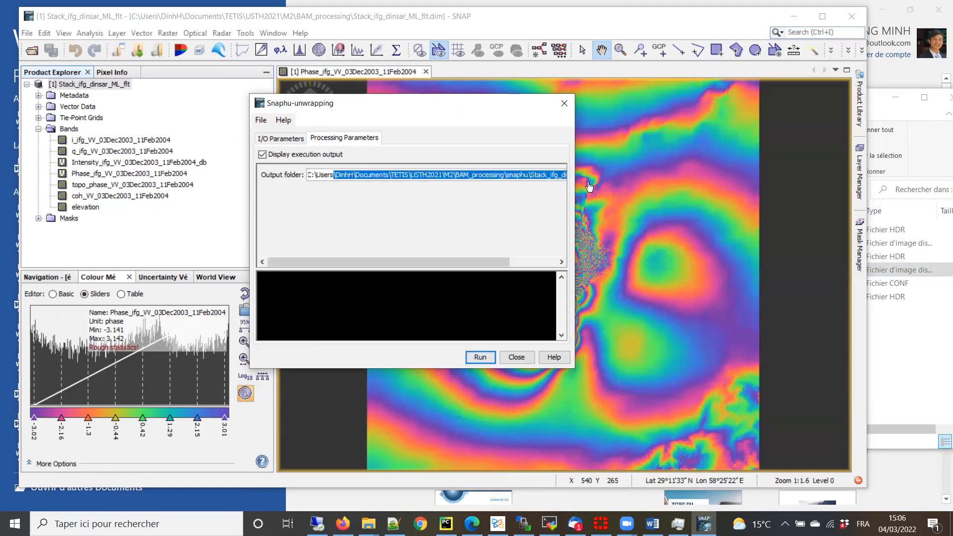
left_click_drag(453, 262, 537, 266)
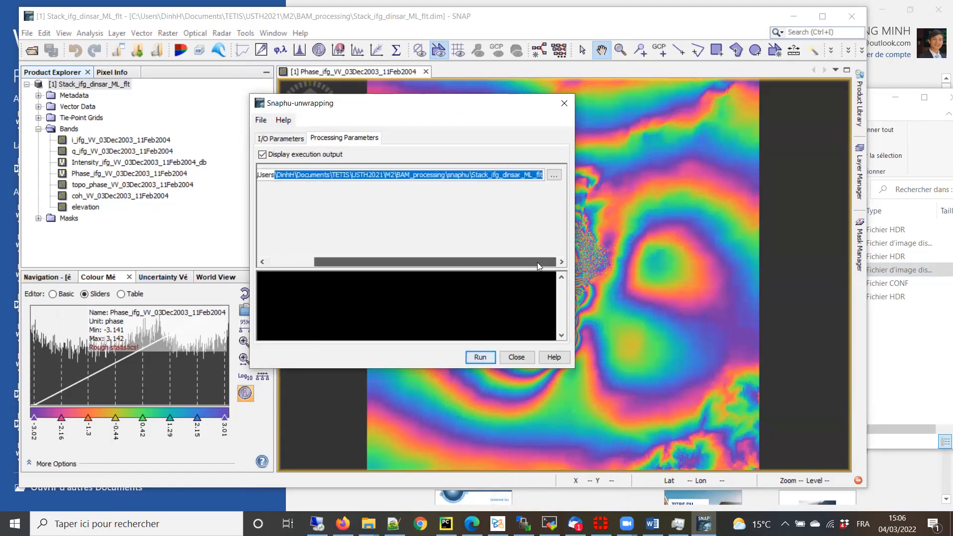
left_click(541, 174)
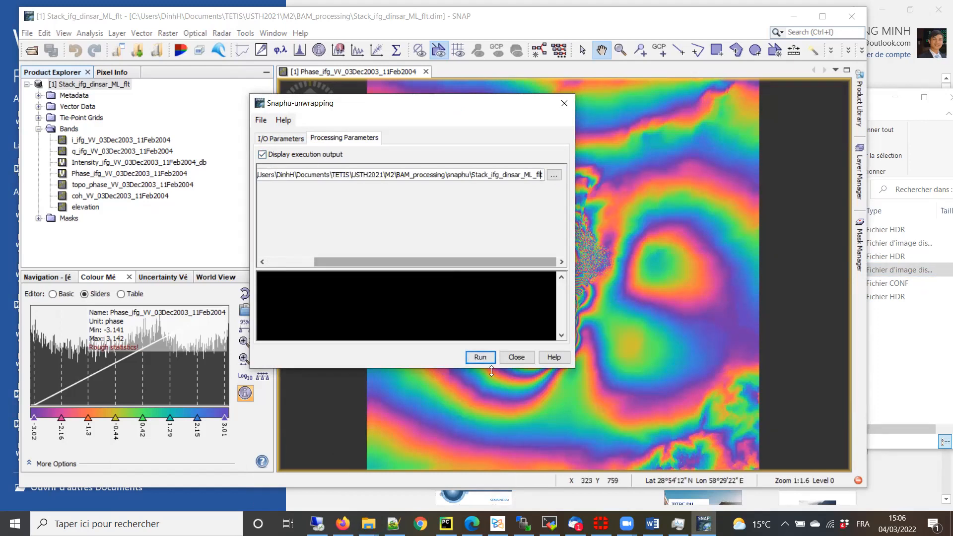
left_click(483, 358)
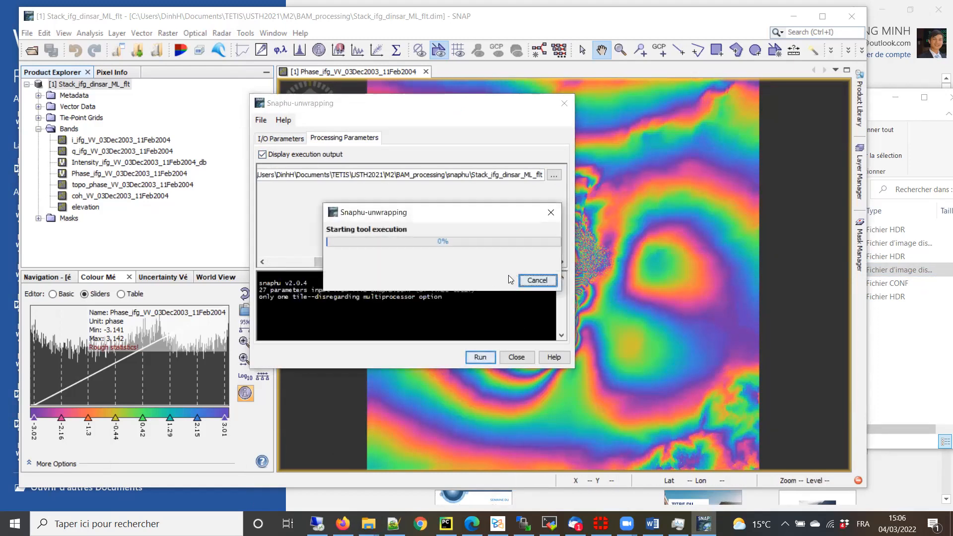
left_click_drag(421, 213, 502, 180)
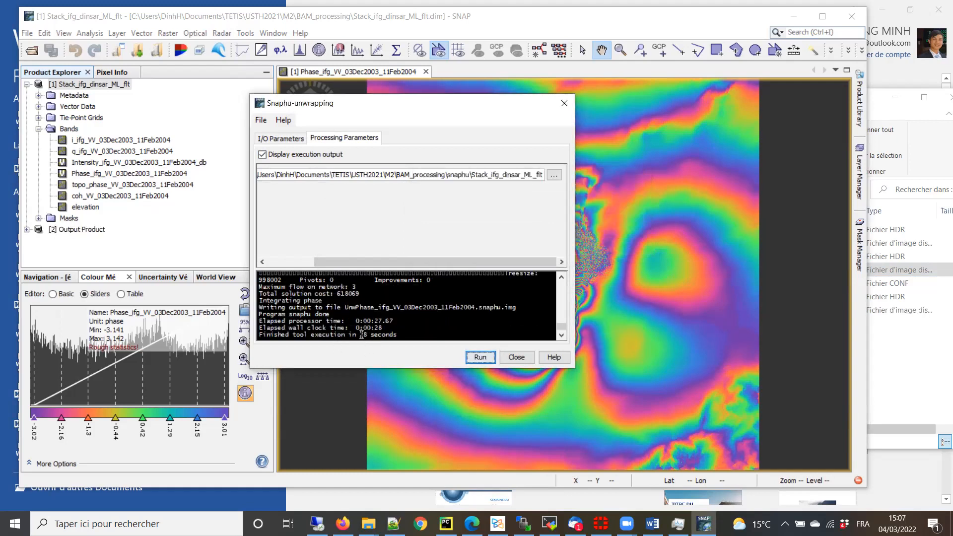
left_click_drag(362, 335, 251, 334)
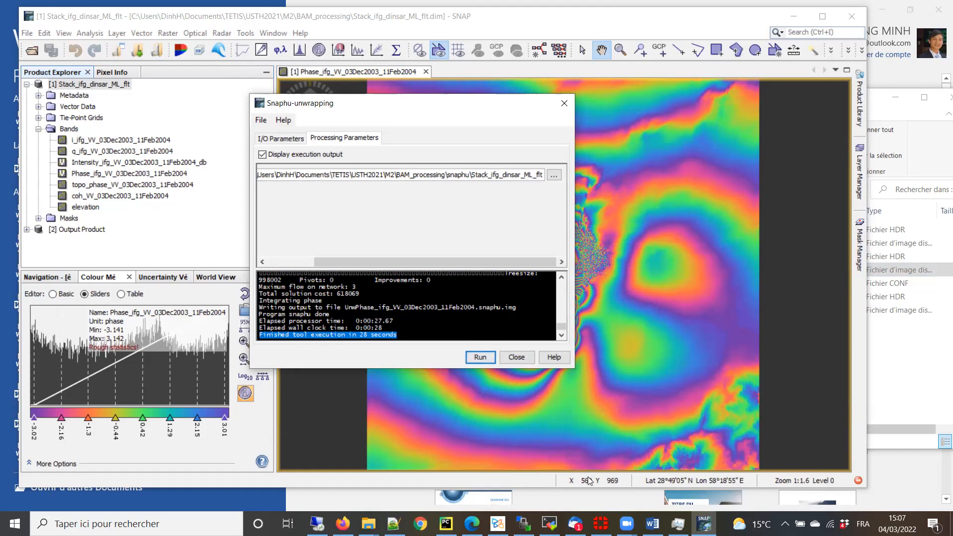
- Switch to the MobaXterm cluster session and query the account's queued jobs with squeue
mouse_move(549, 524)
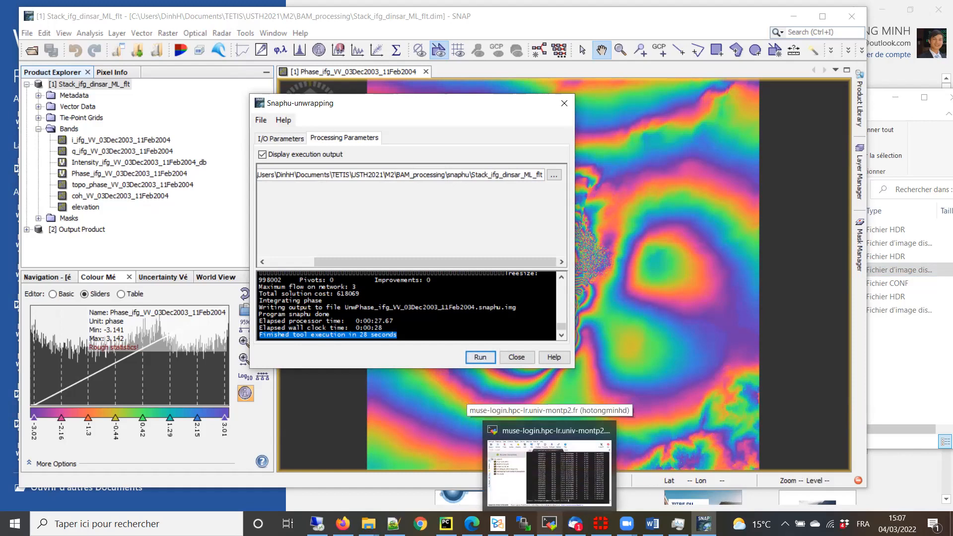
left_click(549, 469)
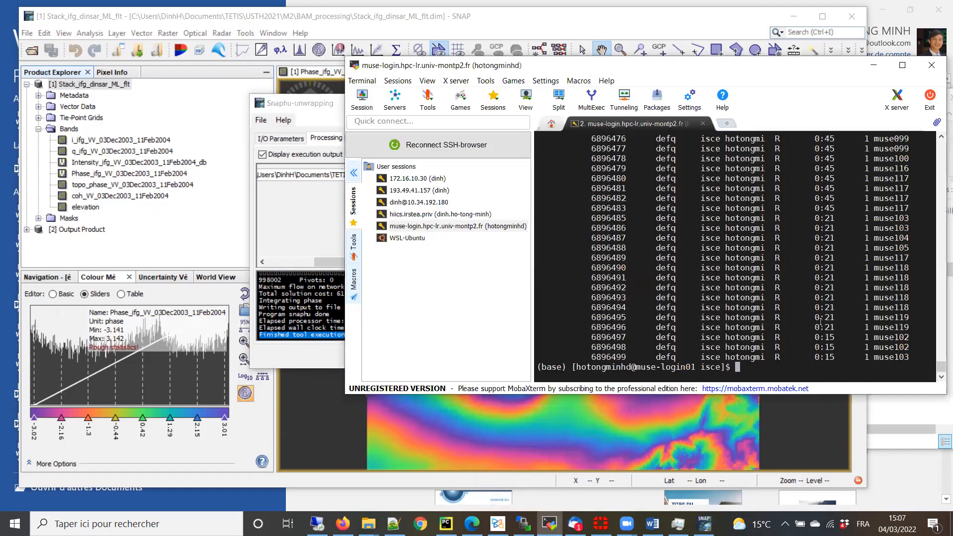
key("Up")
key("Return")
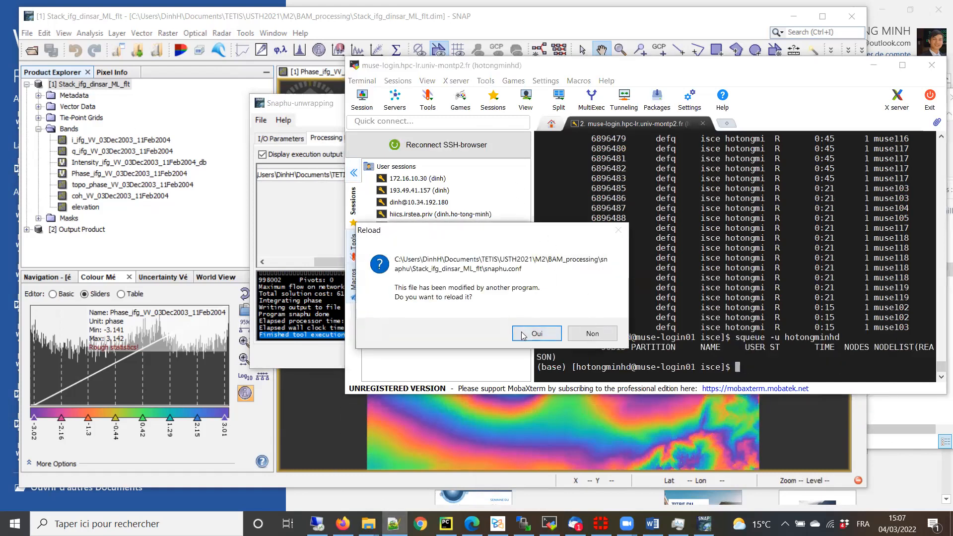
- In Notepad++, reload the modified snaphu.conf and copy the sbatch line for run_08_timeseries_misreg from the run_isce_fringe file
left_click(537, 333)
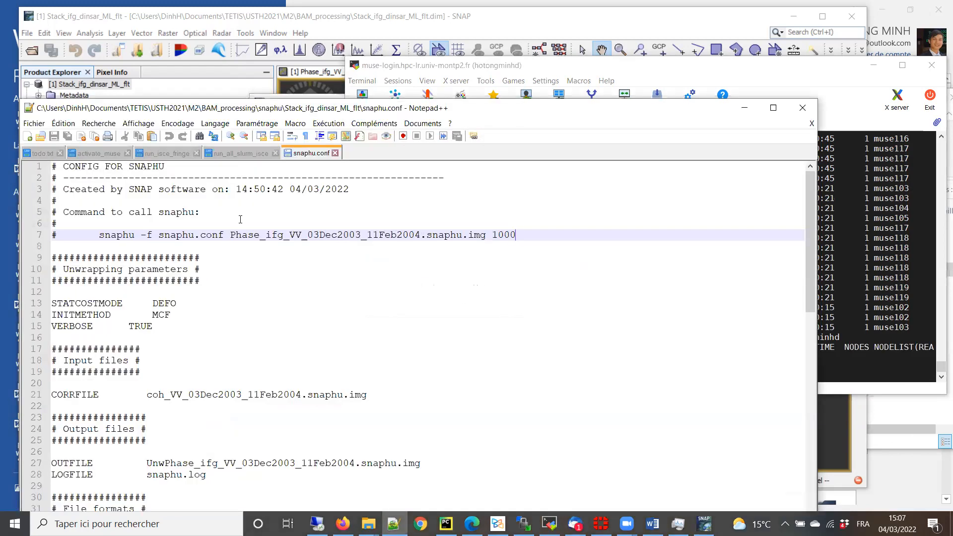
left_click(233, 153)
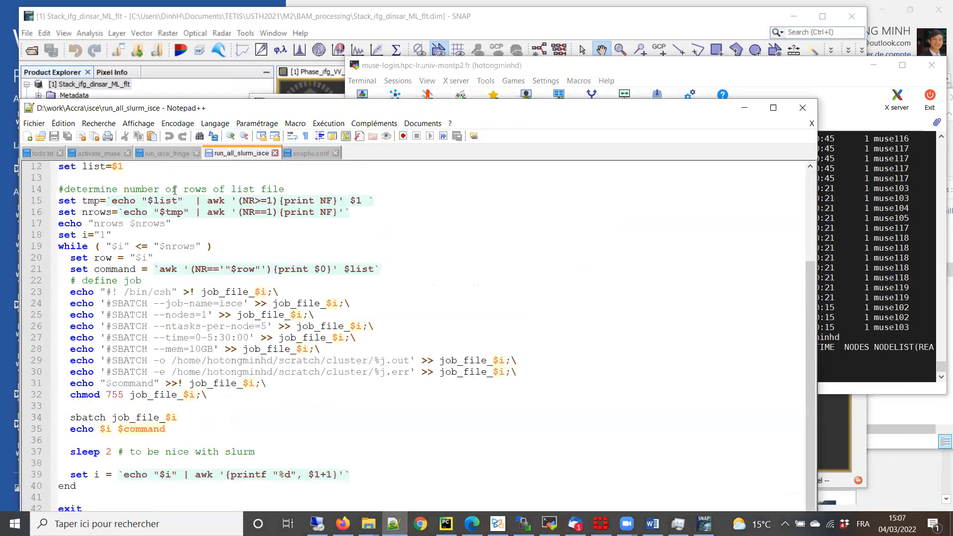
left_click(166, 155)
left_click_drag(147, 108, 149, 66)
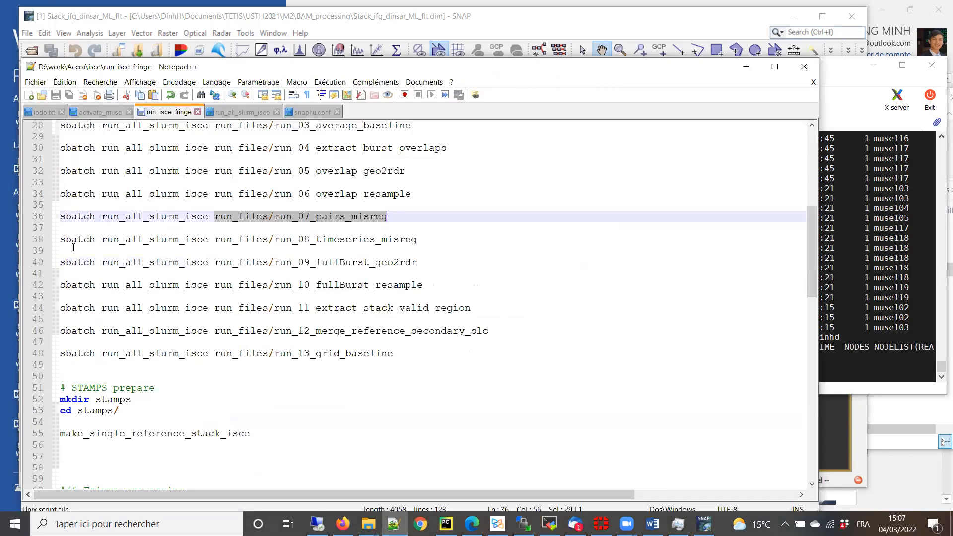
left_click_drag(73, 247, 49, 233)
key("ctrl+c")
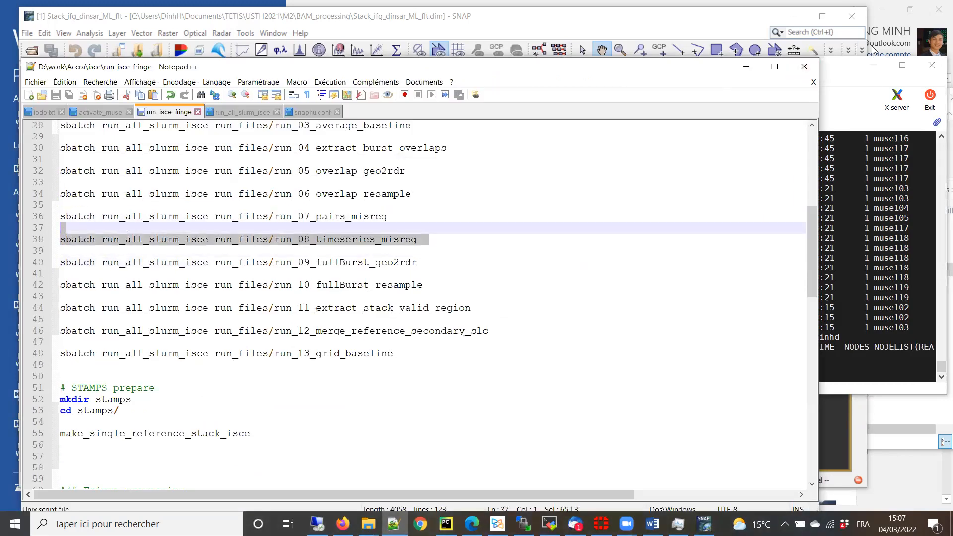
- Submit run_files/run_08_timeseries_misreg with sbatch run_all_slurm_isce in the cluster session and check the account's job queue twice with squeue
left_click(746, 67)
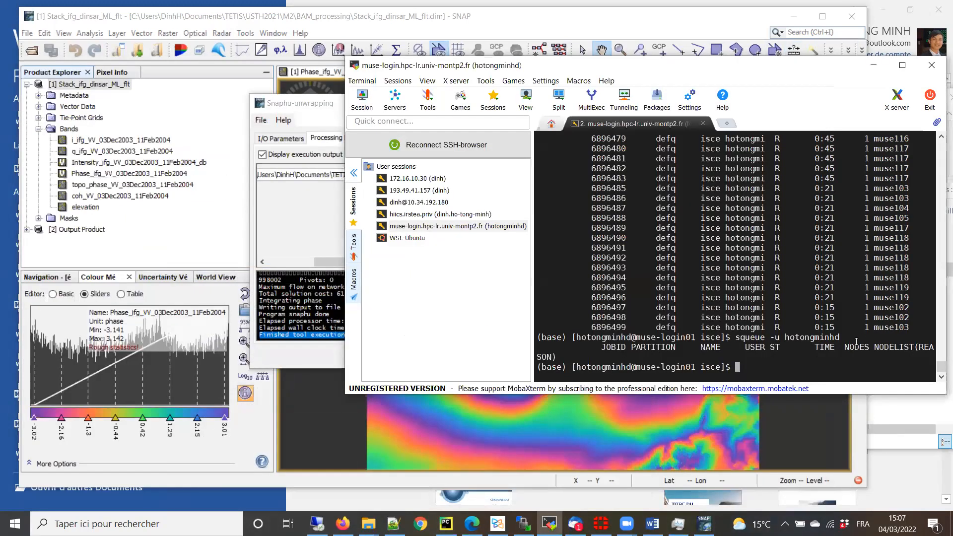
right_click(857, 342)
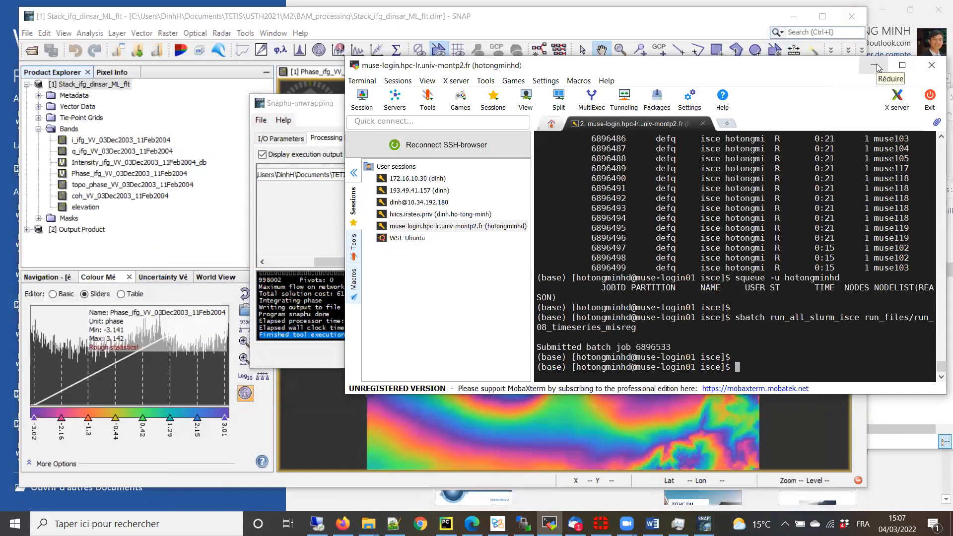
key("Up")
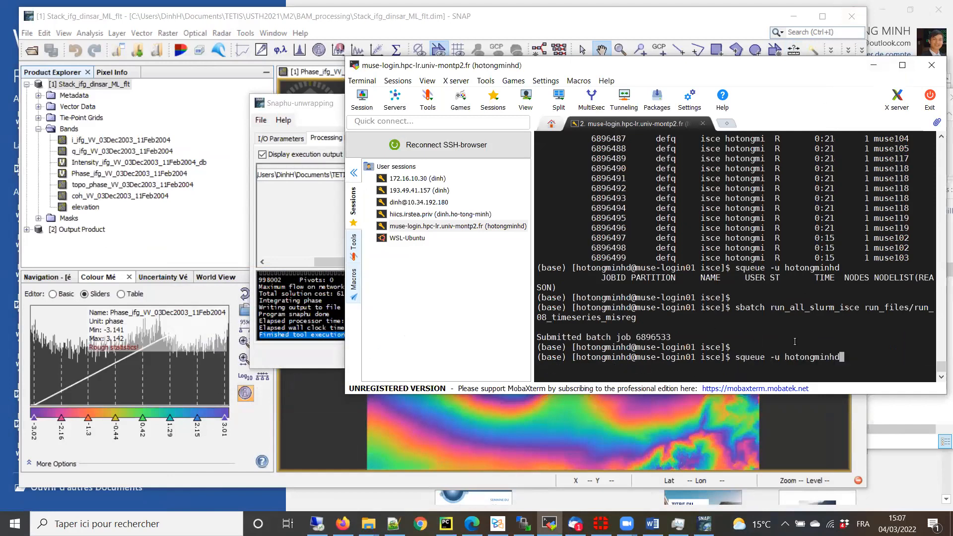
key("Return")
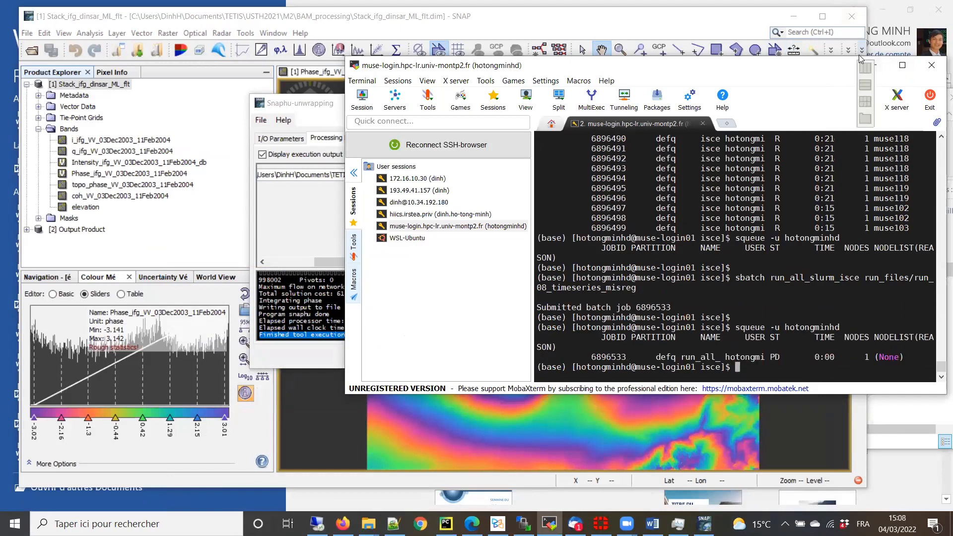
key("Up")
key("Return")
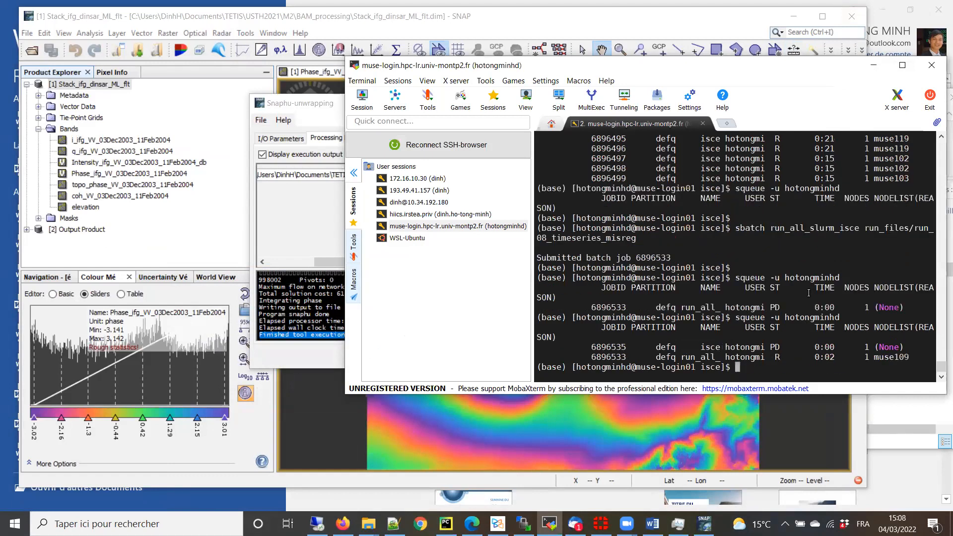
left_click(874, 65)
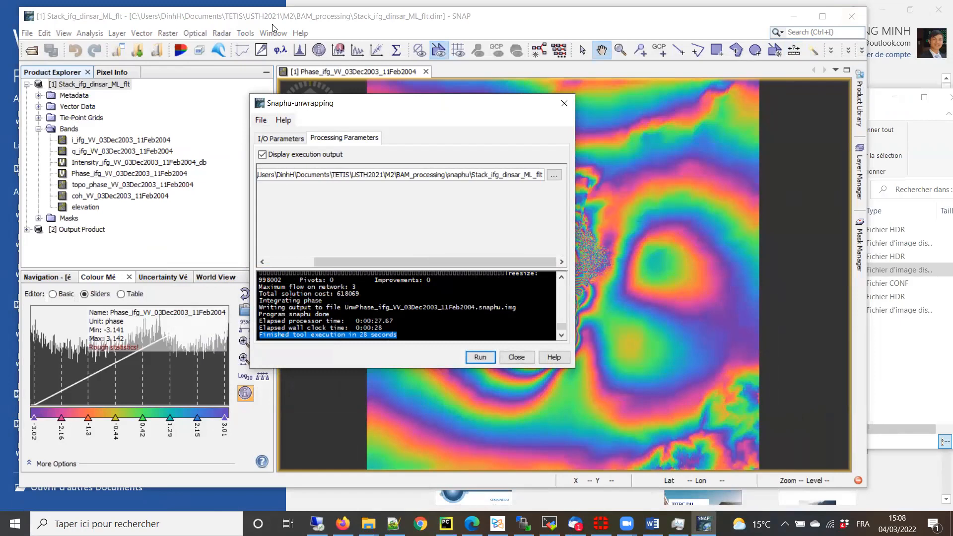
- Close the Snaphu-unwrapping dialog and examine the UnwPhase image and header files in the snaphu\Stack_ifg_dinsar_ML_flt folder in File Explorer
left_click(356, 30)
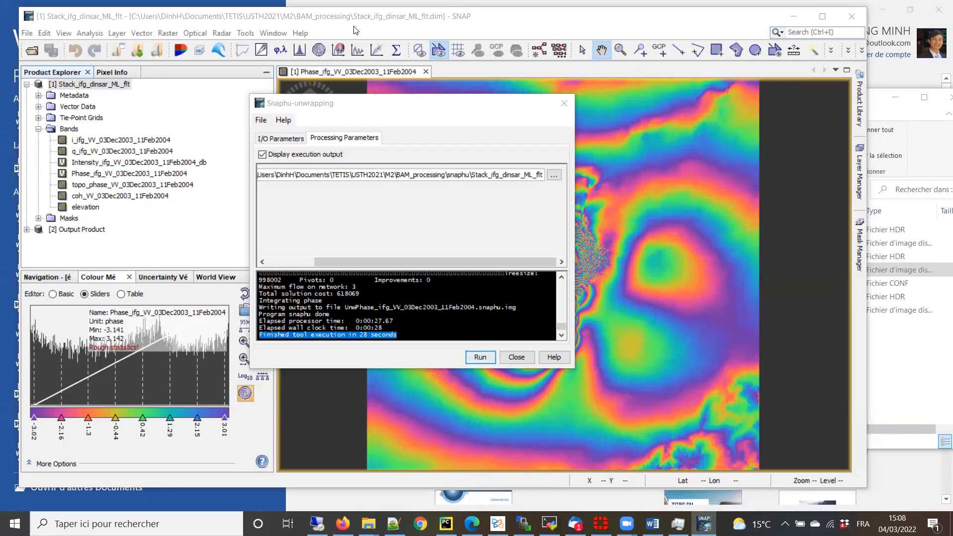
left_click(515, 358)
mouse_move(368, 524)
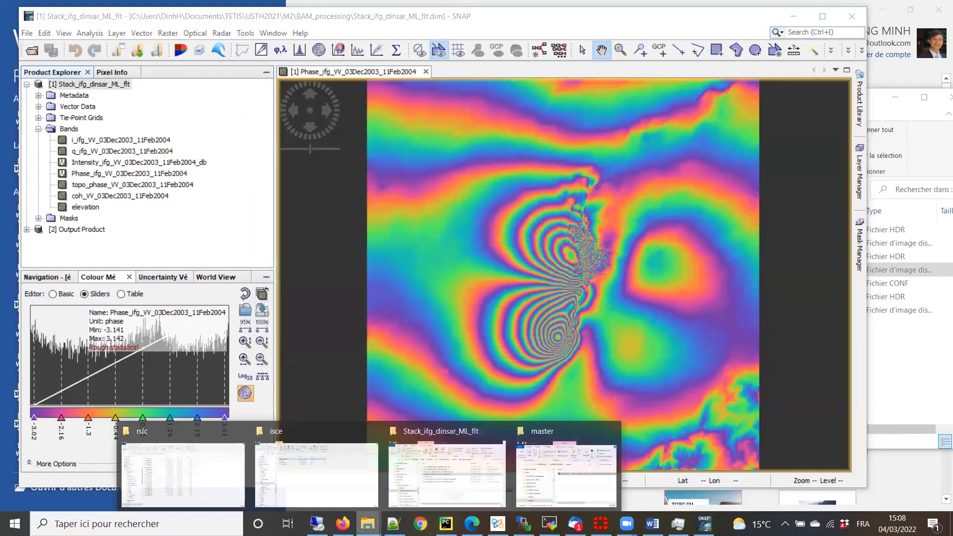
left_click(438, 480)
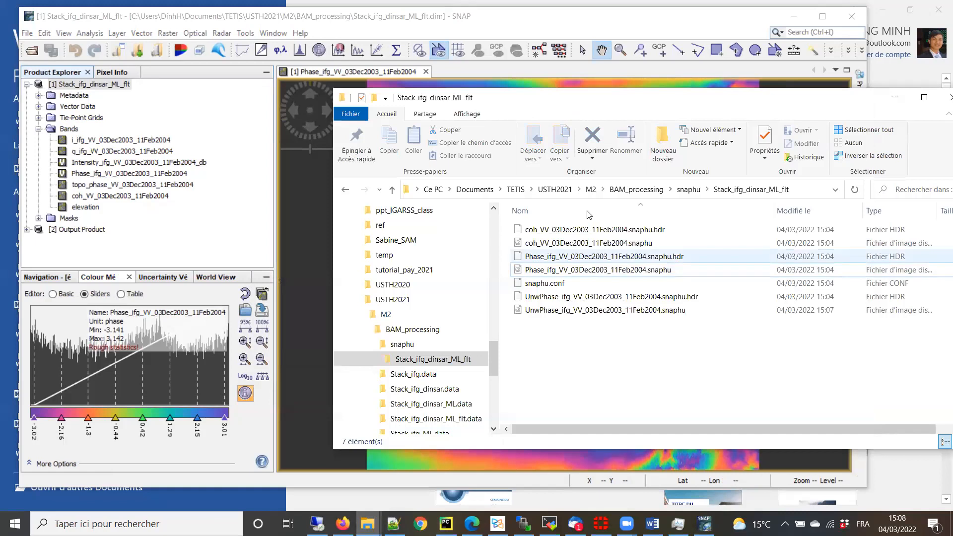
left_click_drag(380, 99, 131, 88)
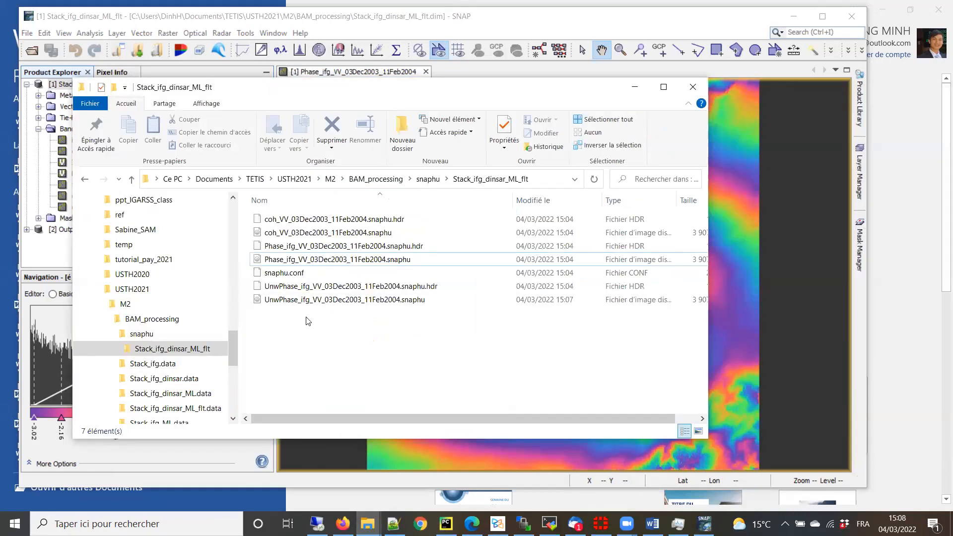
left_click(299, 287)
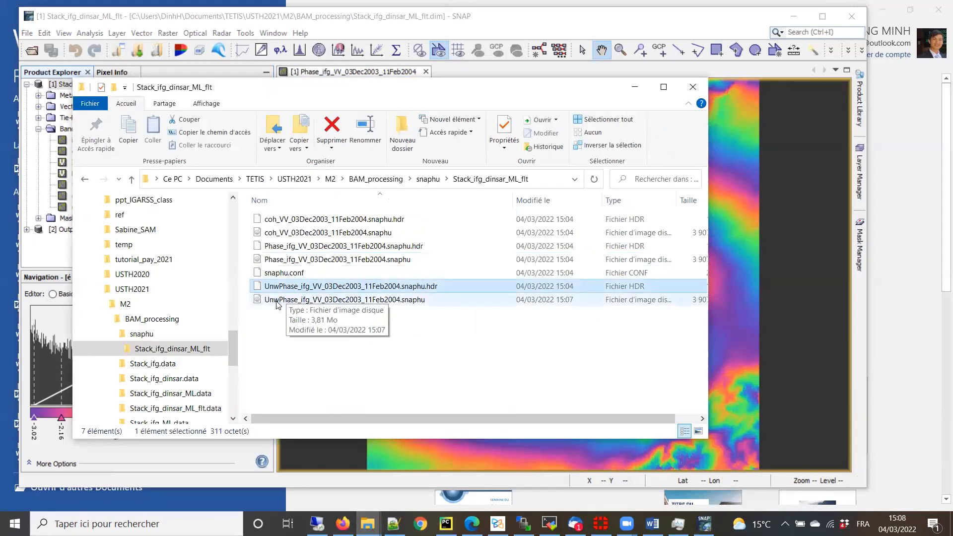
left_click(277, 301)
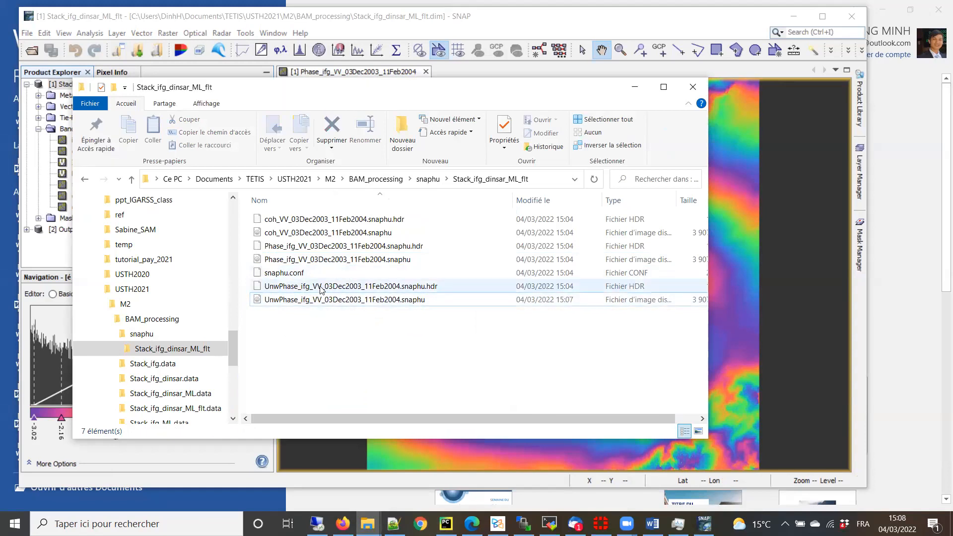
left_click(359, 361)
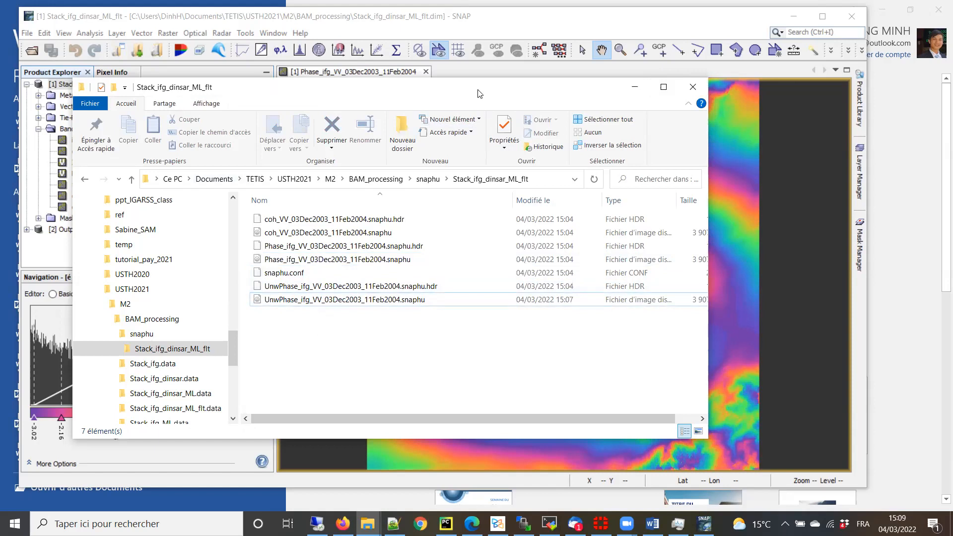
left_click_drag(480, 94, 425, 94)
left_click(580, 88)
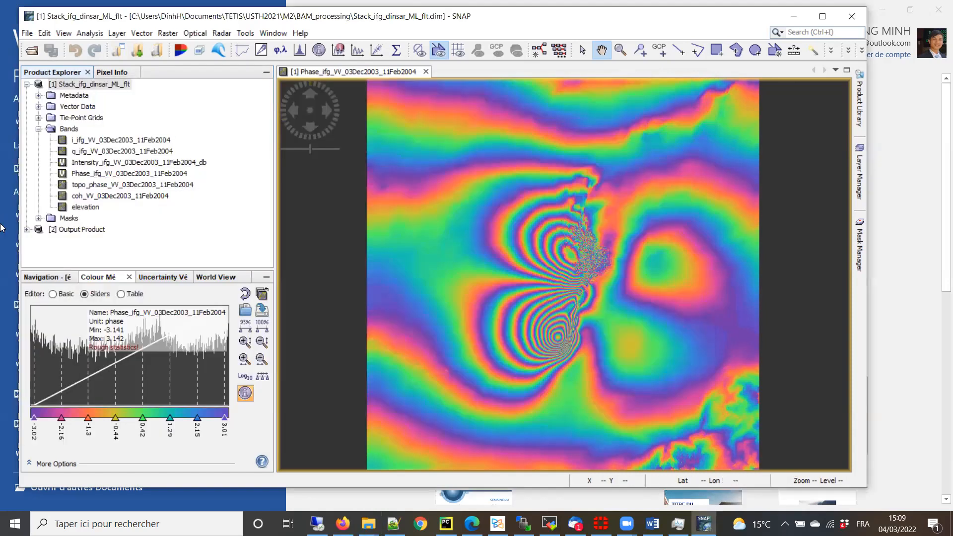
- Collapse the Stack_ifg_dinsar_ML_flt product, expand the Output Product's bands and display the UnwPhase_ifg_VV_03Dec2003_11Feb2004 band
left_click(27, 229)
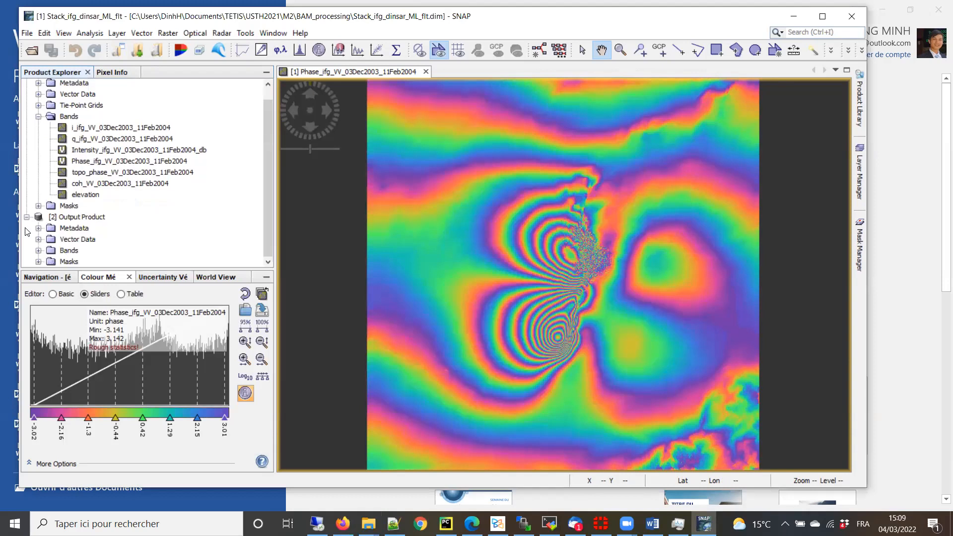
left_click(93, 217)
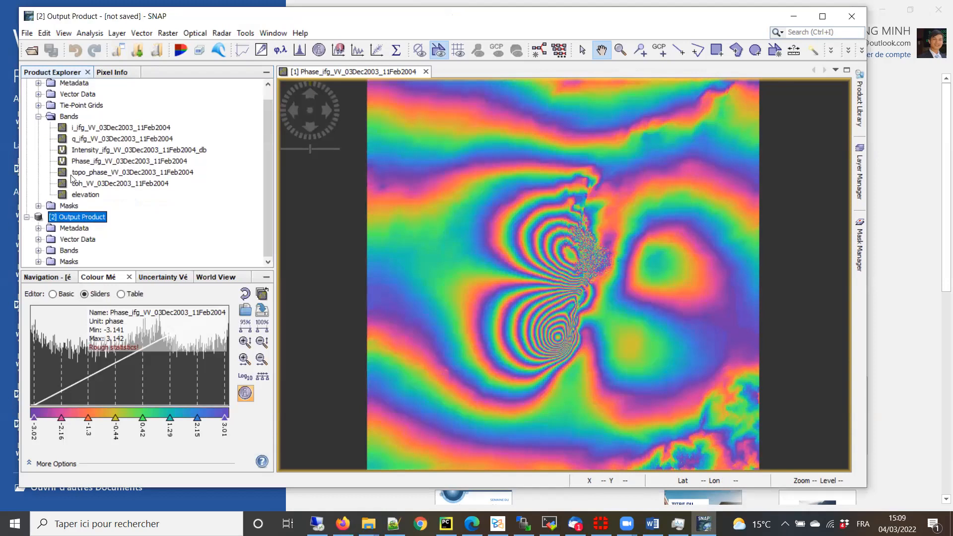
scroll(72, 177, "up", 1)
left_click(27, 84)
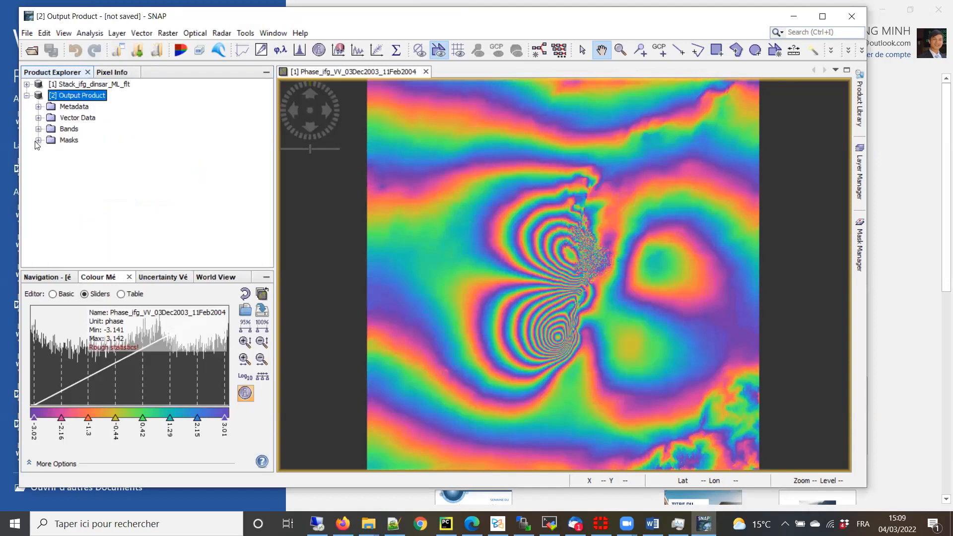
left_click(39, 140)
left_click(38, 140)
left_click(38, 130)
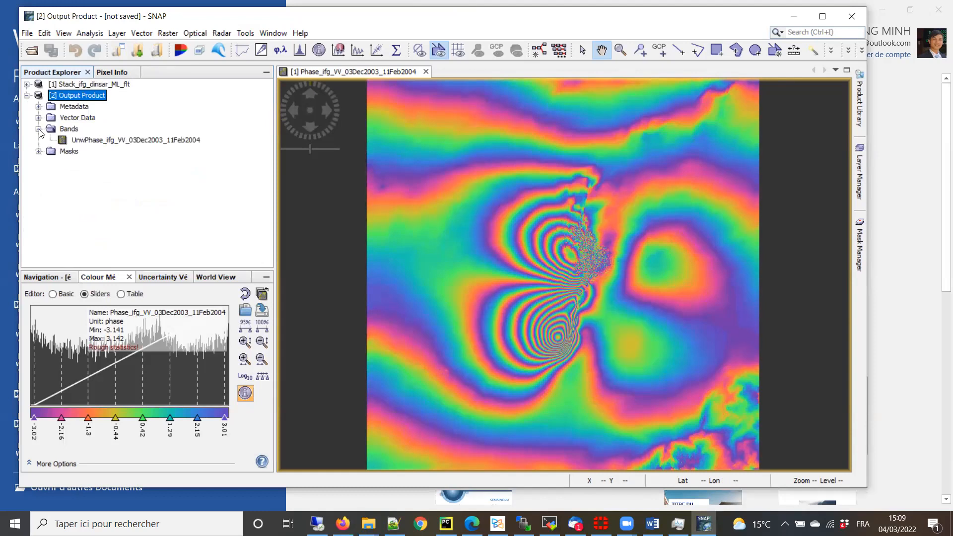
double_click(123, 141)
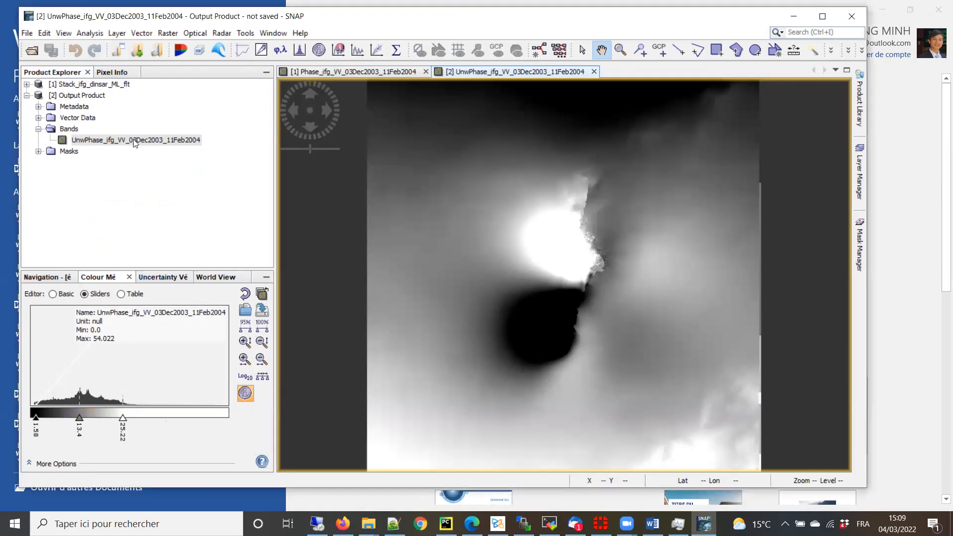
- Examine the Output Product's metadata and vector data groups alongside the displayed unwrapped phase image
left_click(118, 140)
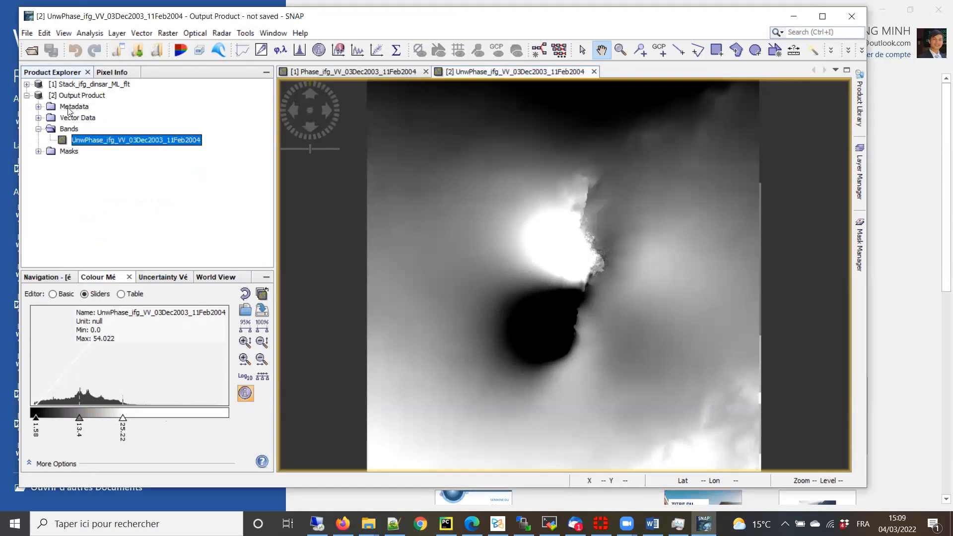
left_click(38, 106)
left_click(38, 106)
left_click(38, 117)
left_click(38, 118)
left_click(38, 107)
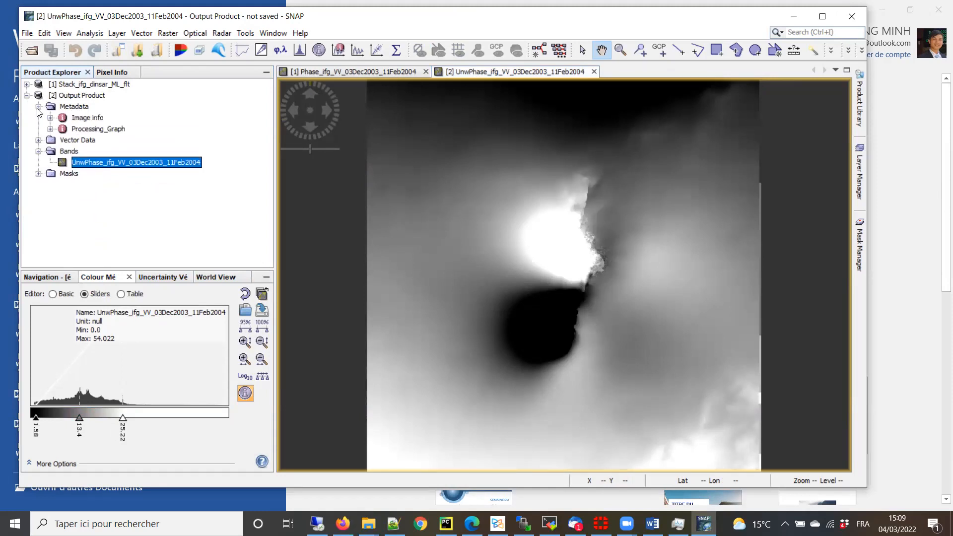
left_click(38, 106)
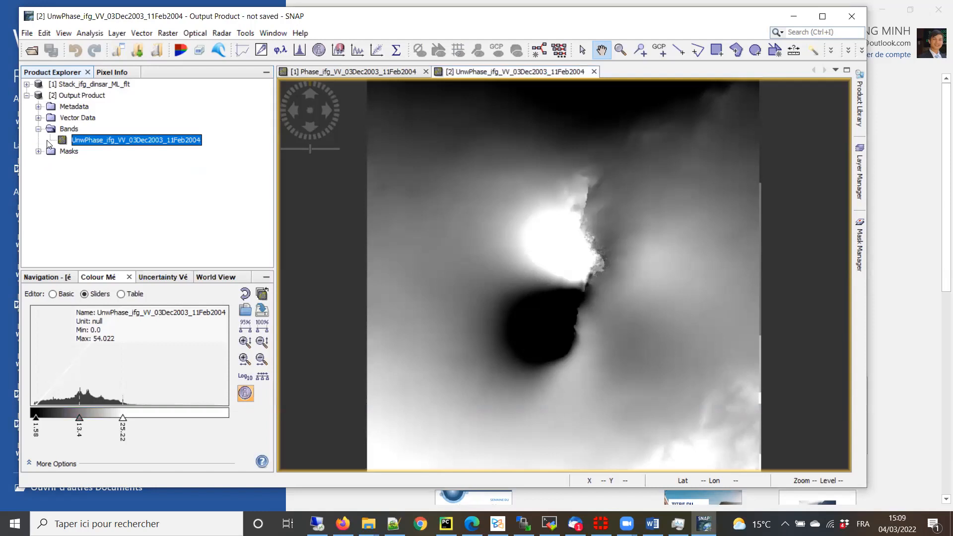
left_click(589, 297)
left_click(582, 296)
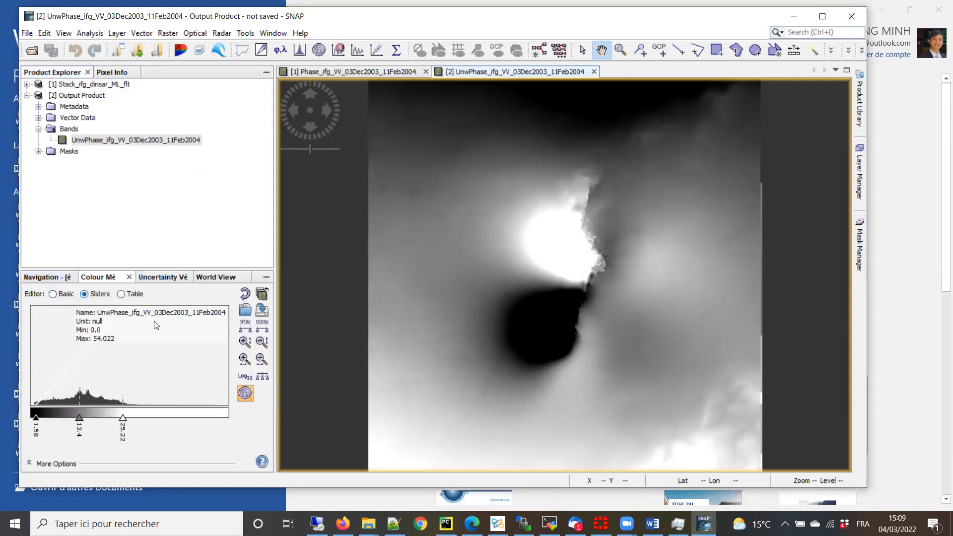
- Import a red-to-blue colour palette for the unwrapped phase band, distributing its points from 0.0 to 54.02
left_click(61, 276)
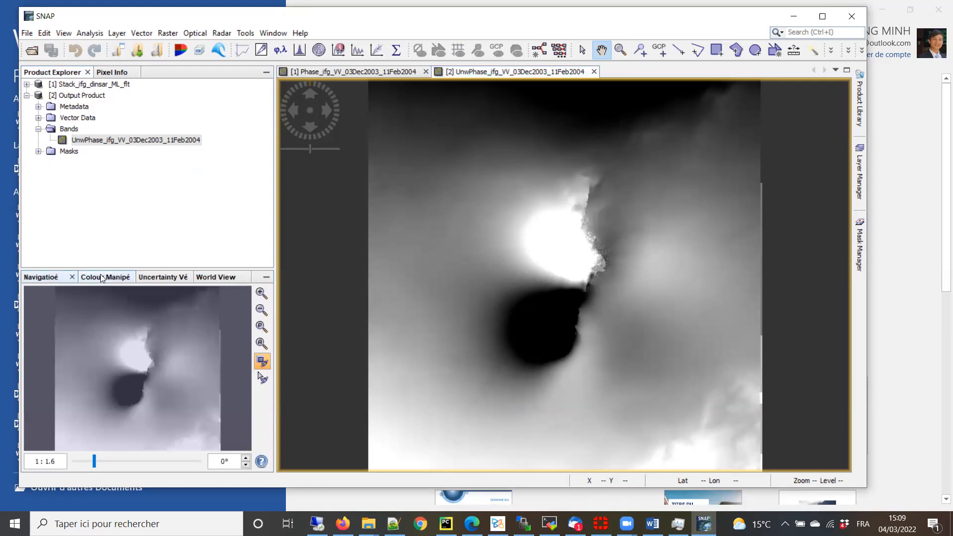
left_click(100, 276)
left_click(45, 278)
left_click(100, 277)
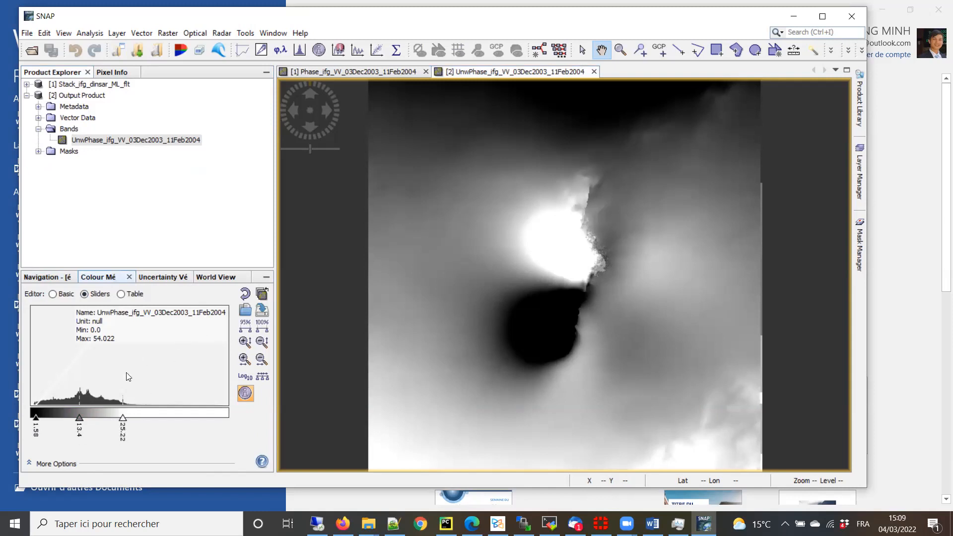
left_click(245, 318)
left_click(217, 425)
left_click(328, 477)
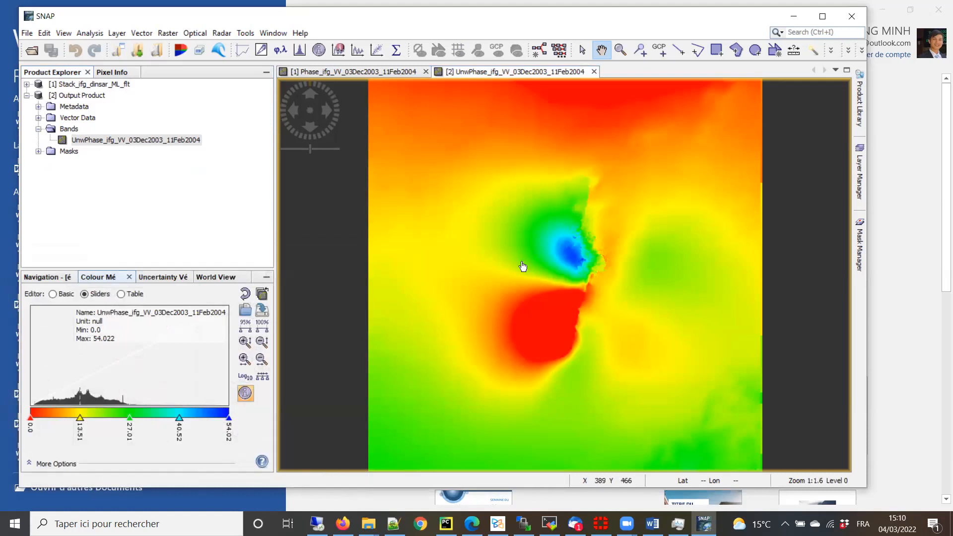
- Draw a diagonal line about 400 pixels long ending at the blue deformation peak and examine its unwrapped phase in a profile plot
left_click(679, 49)
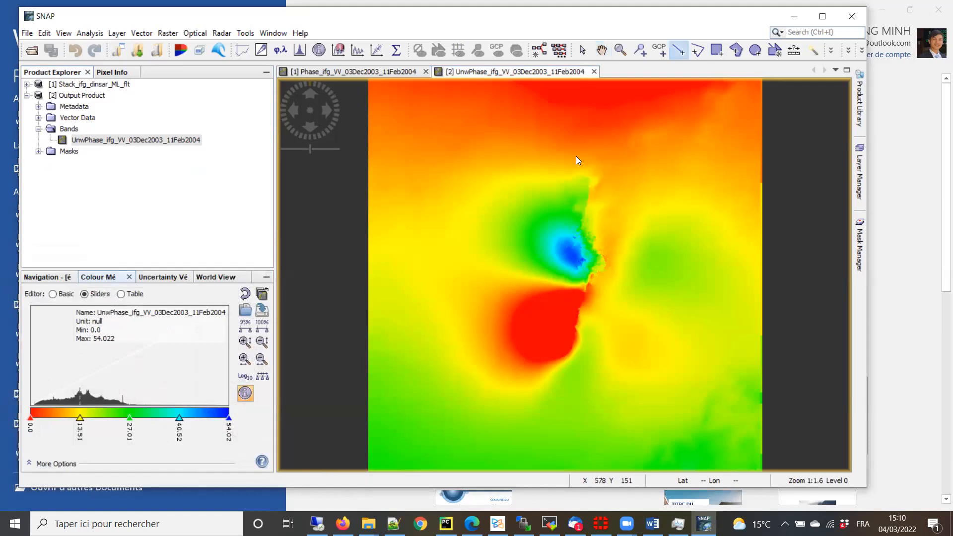
mouse_move(417, 120)
left_mouse_down()
mouse_move(575, 244)
mouse_move(590, 270)
mouse_move(575, 255)
left_mouse_up()
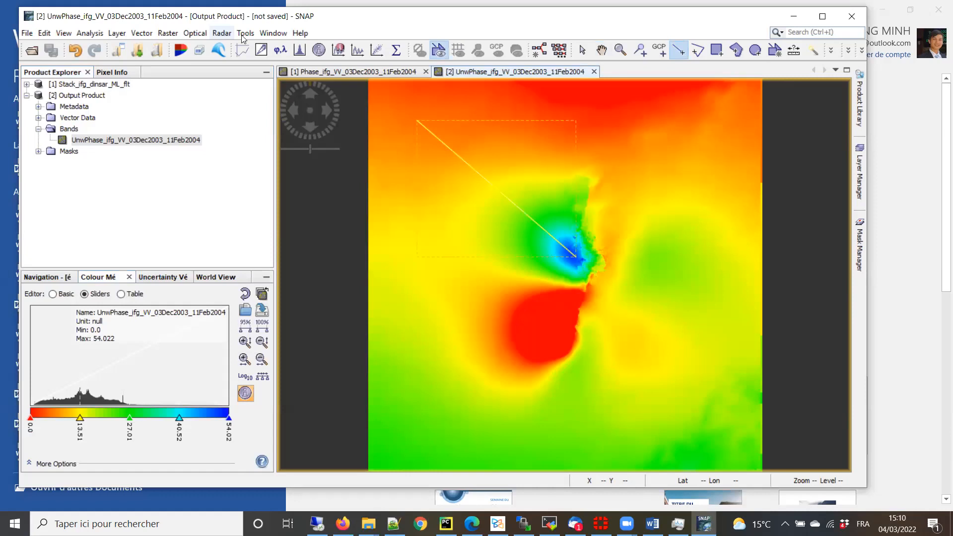
left_click(357, 50)
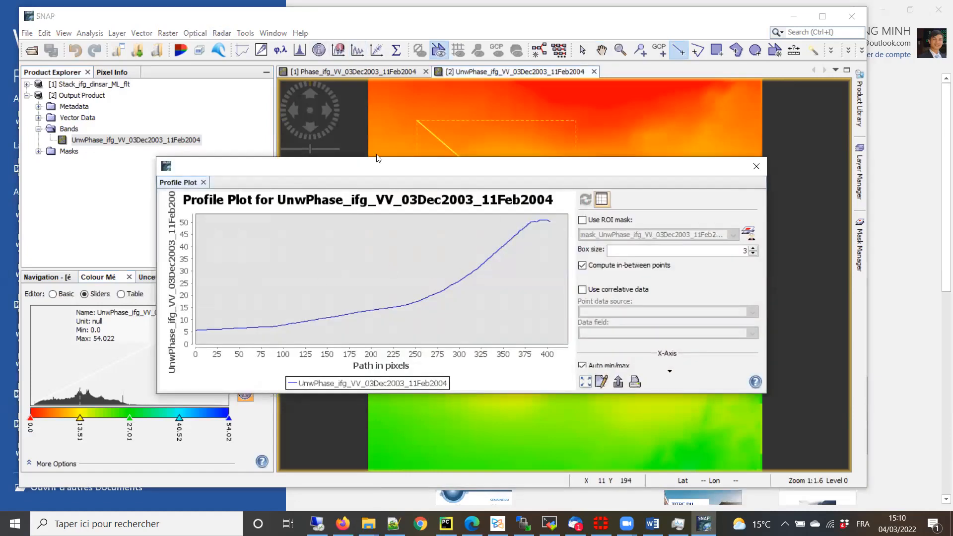
left_click_drag(362, 183, 353, 289)
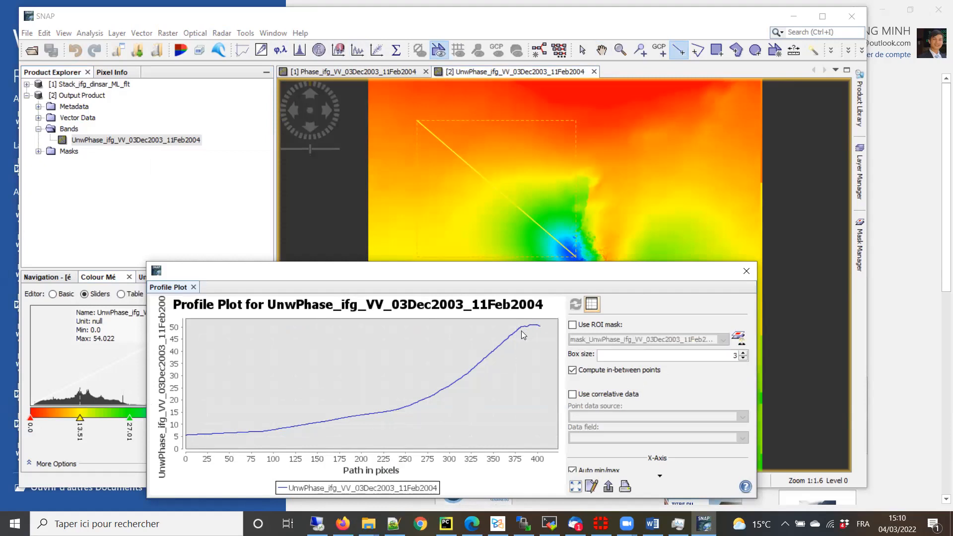
left_click(747, 272)
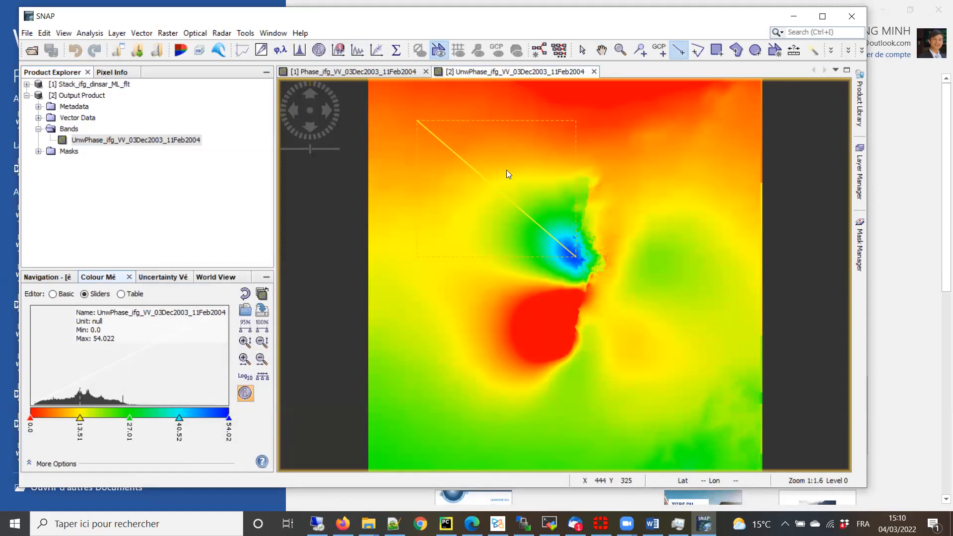
left_click(408, 106)
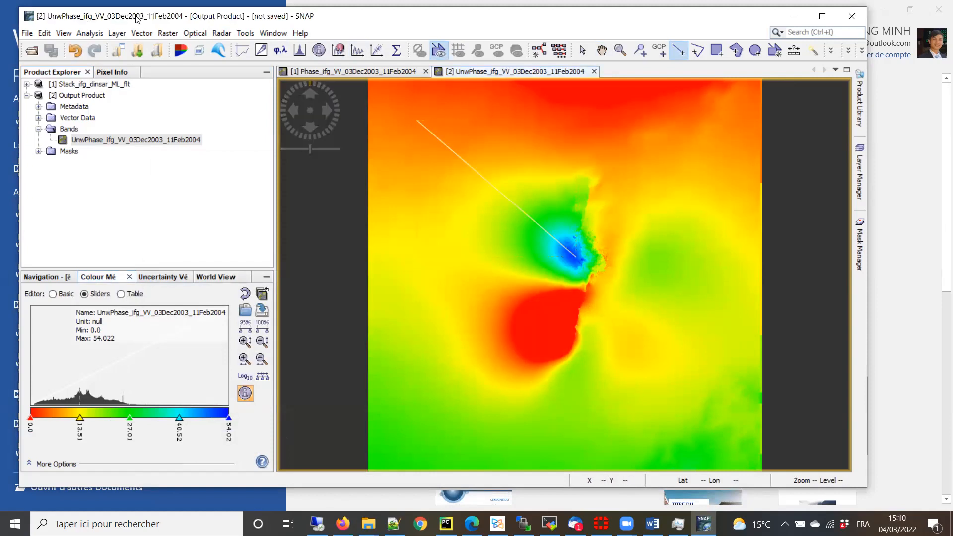
- Expand the Stack_ifg_dinsar_ML_flt product and list its bands above the Output Product
left_click_drag(137, 19, 131, 16)
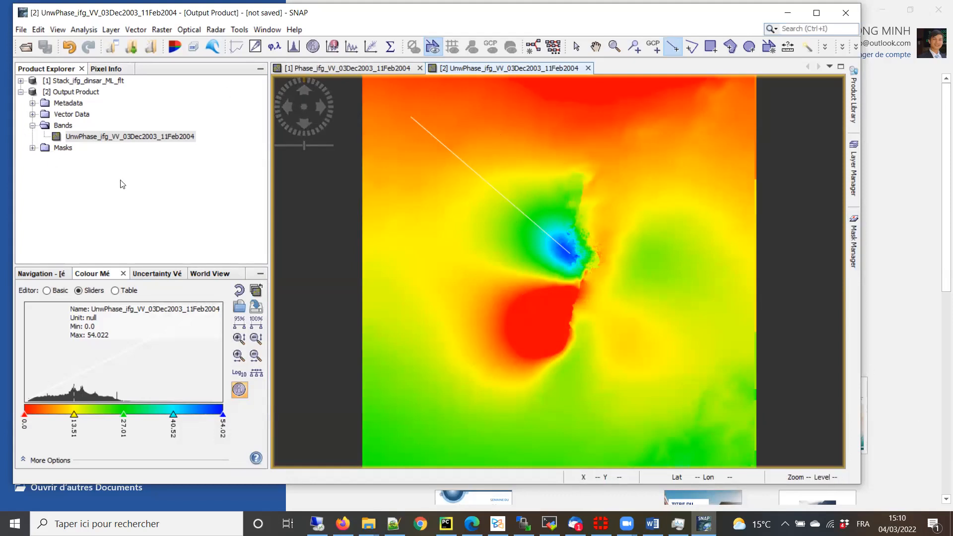
left_click(20, 80)
left_click(62, 125)
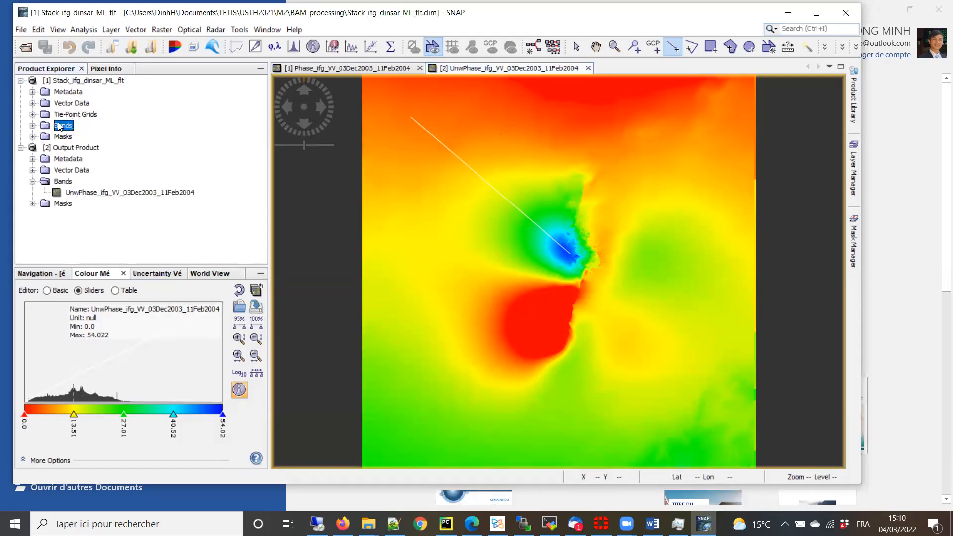
left_click(32, 126)
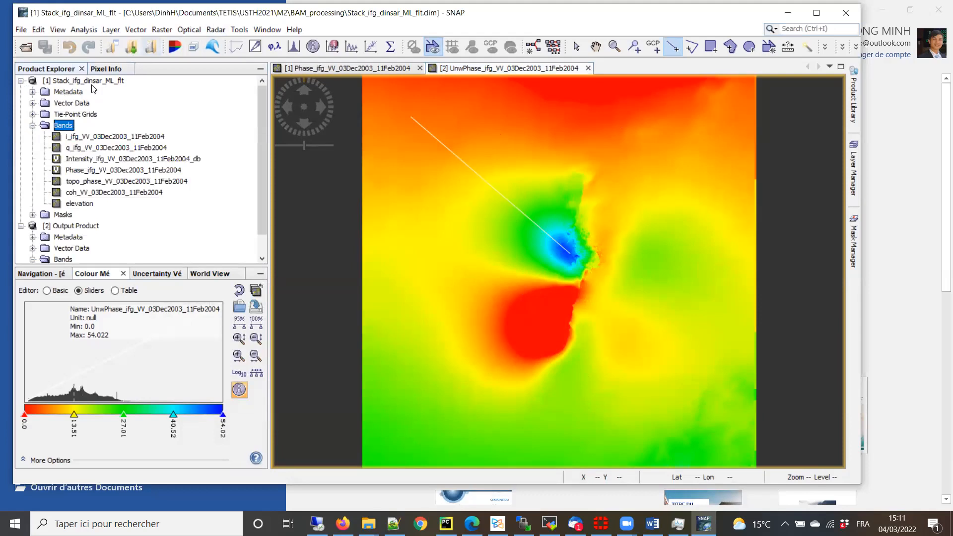
- Collapse the Stack_ifg_dinsar_ML_flt bands, then switch to 3_BAM_tutorial in Xodo and review its Snaphu export settings and phase unwrapping pages
left_click(32, 126)
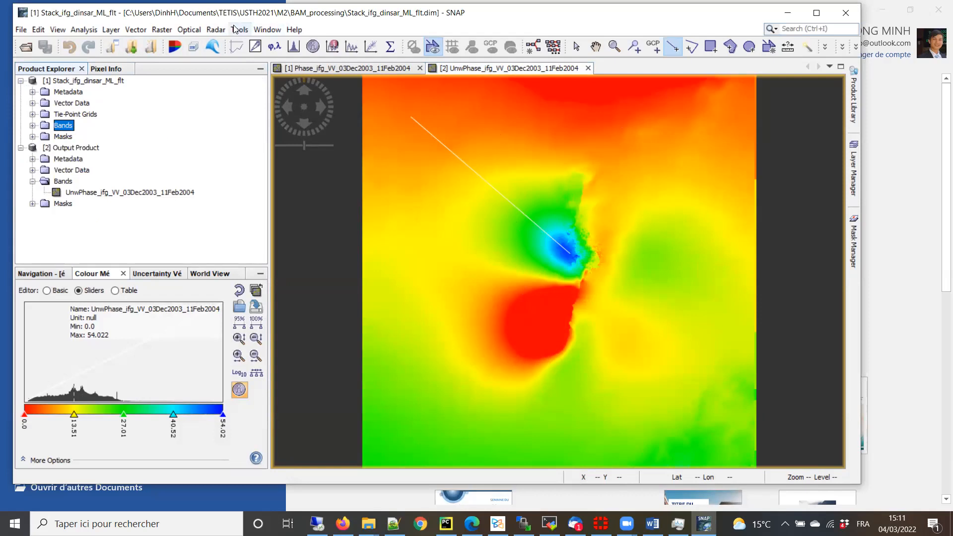
left_click(497, 524)
scroll(461, 367, "down", 10)
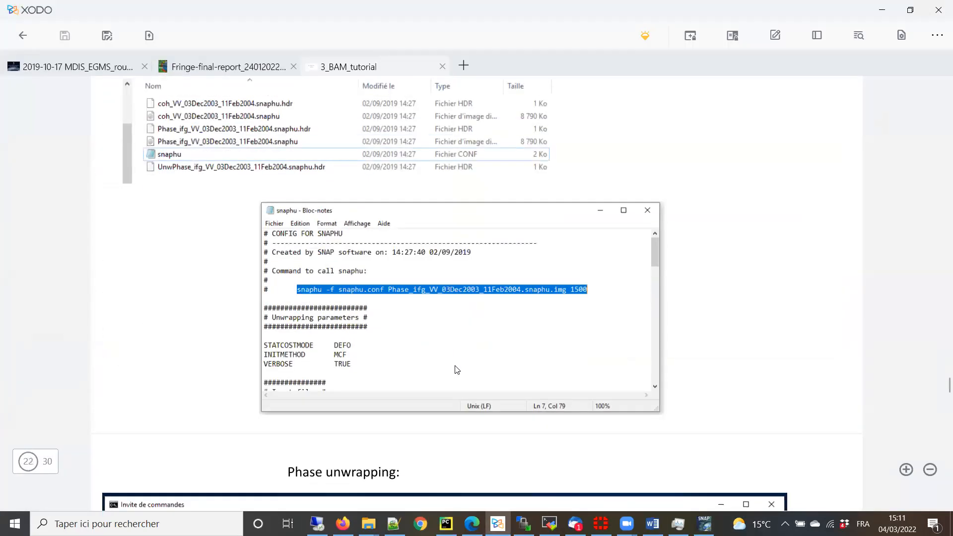
scroll(458, 364, "up", 5)
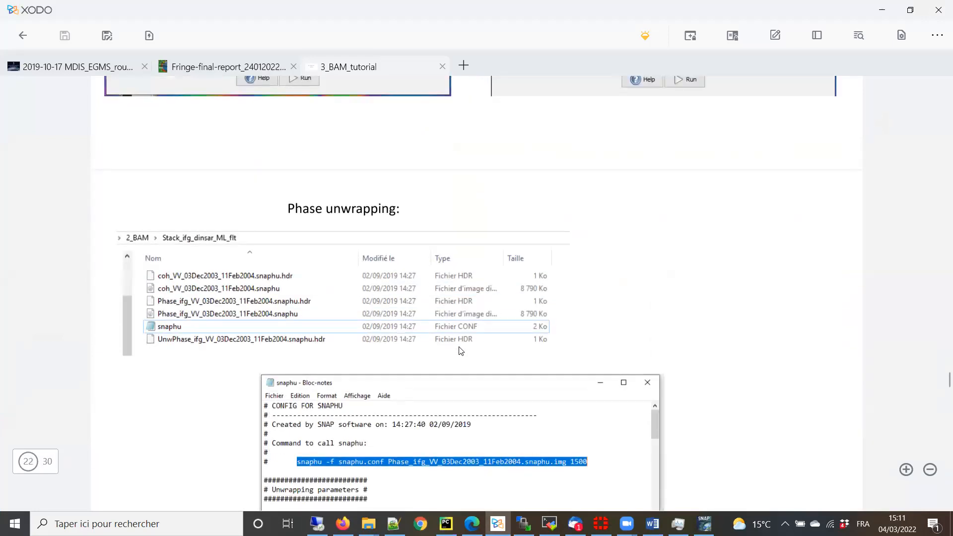
scroll(459, 357, "up", 7)
scroll(468, 350, "down", 15)
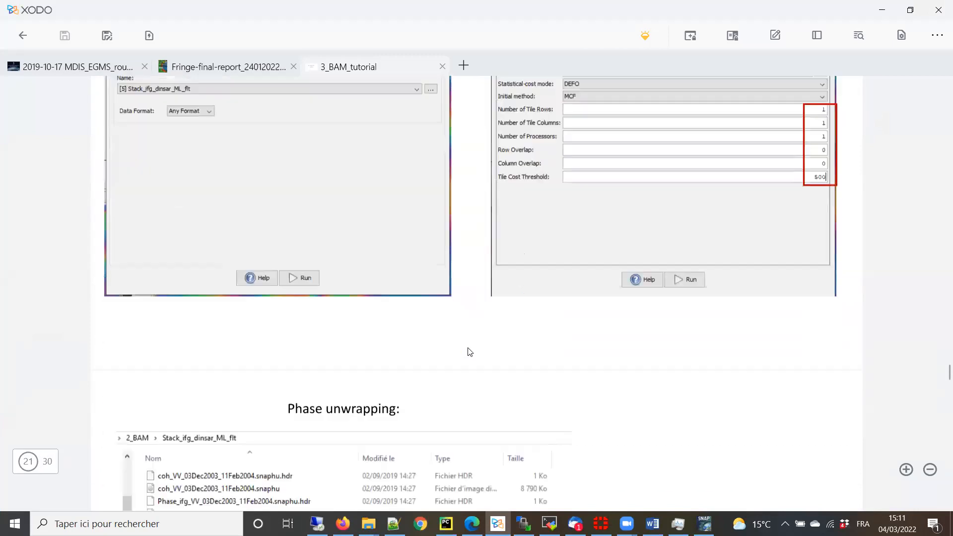
scroll(467, 353, "down", 3)
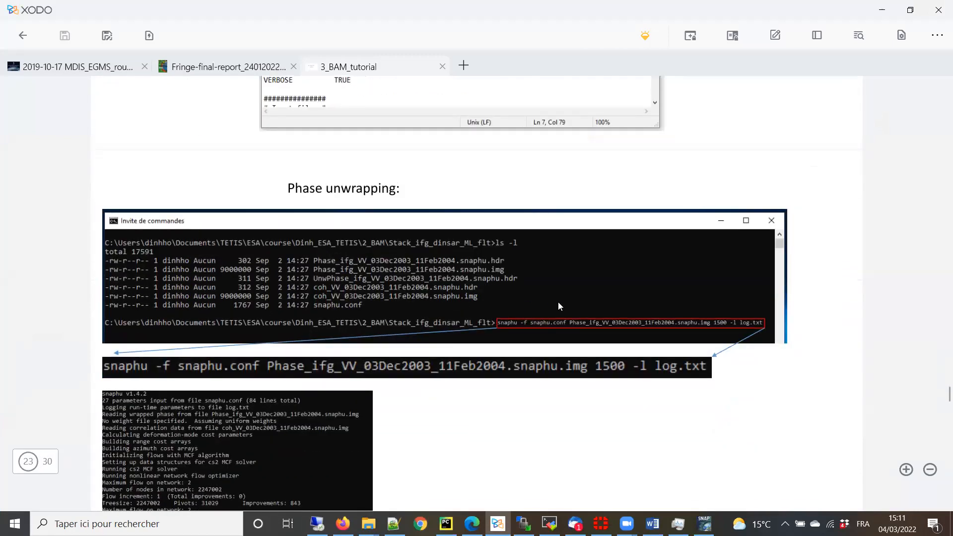
scroll(514, 323, "up", 9)
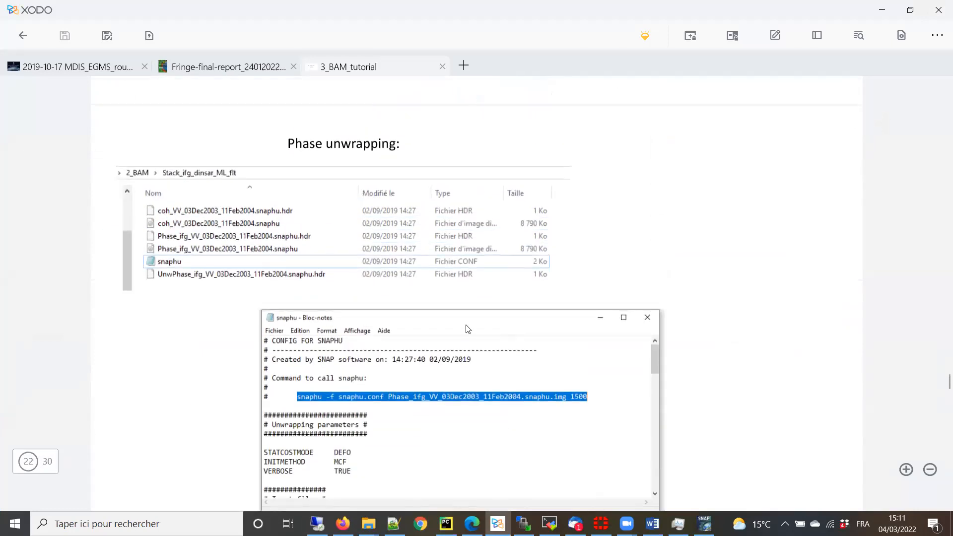
scroll(462, 330, "up", 2)
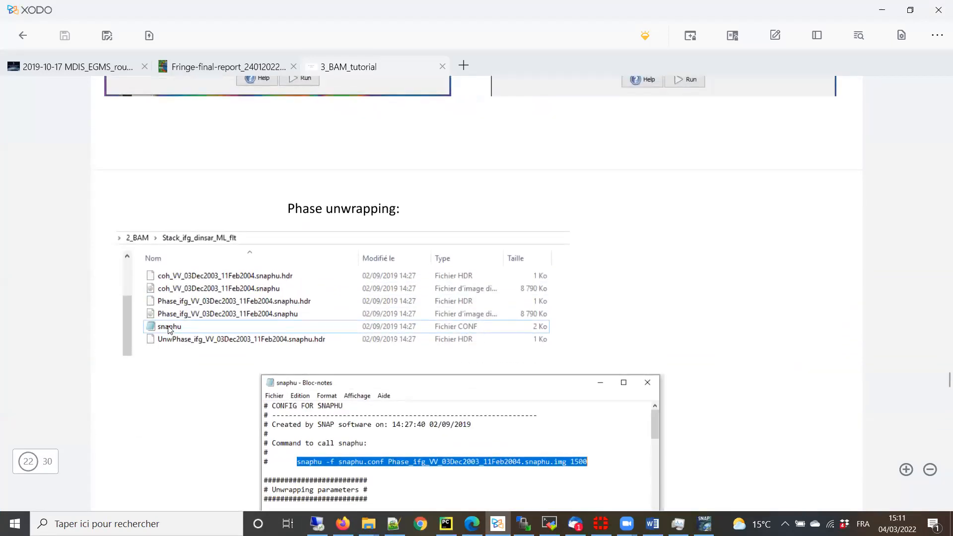
- Read the tutorial's phase unwrapping pages, then switch to the MobaXterm SSH session and run snaphu without arguments
scroll(171, 329, "down", 2)
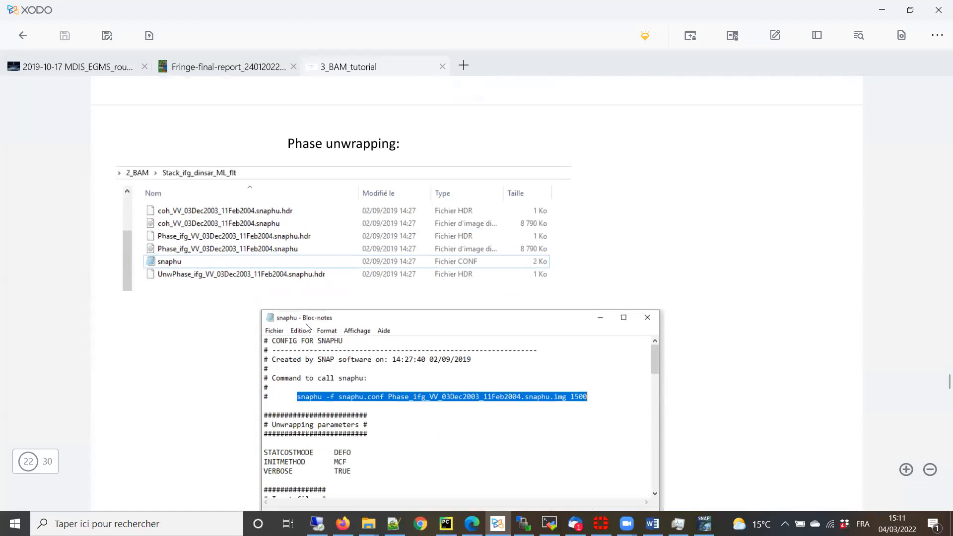
scroll(307, 328, "down", 4)
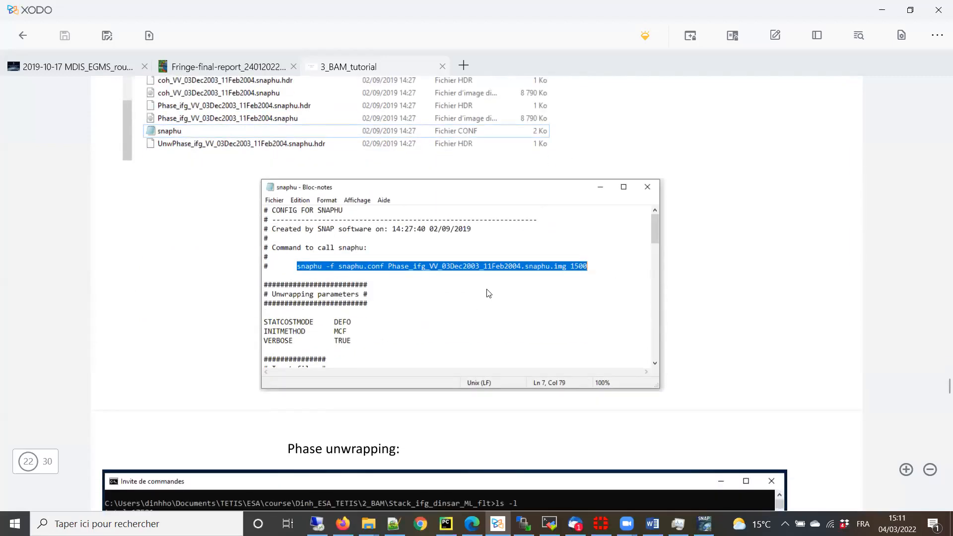
scroll(489, 293, "down", 2)
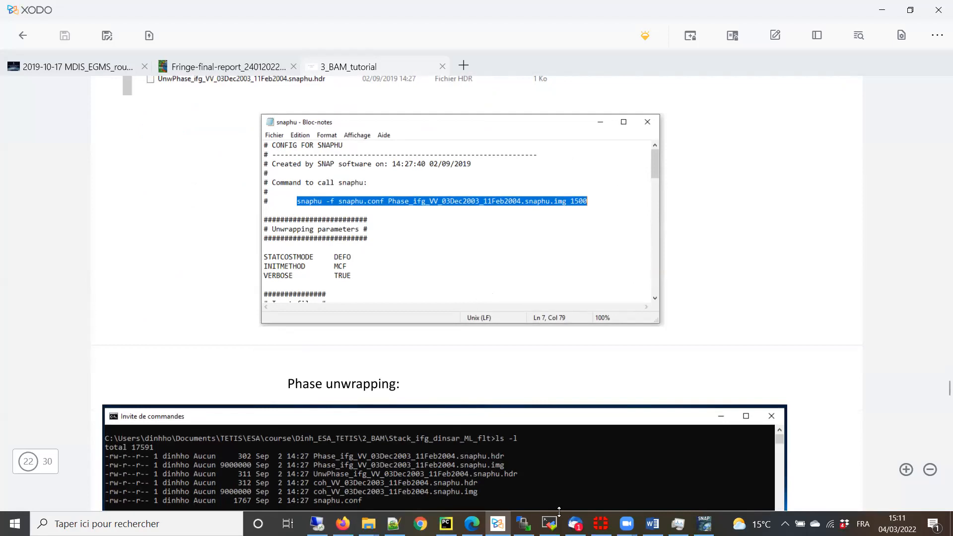
left_click(550, 524)
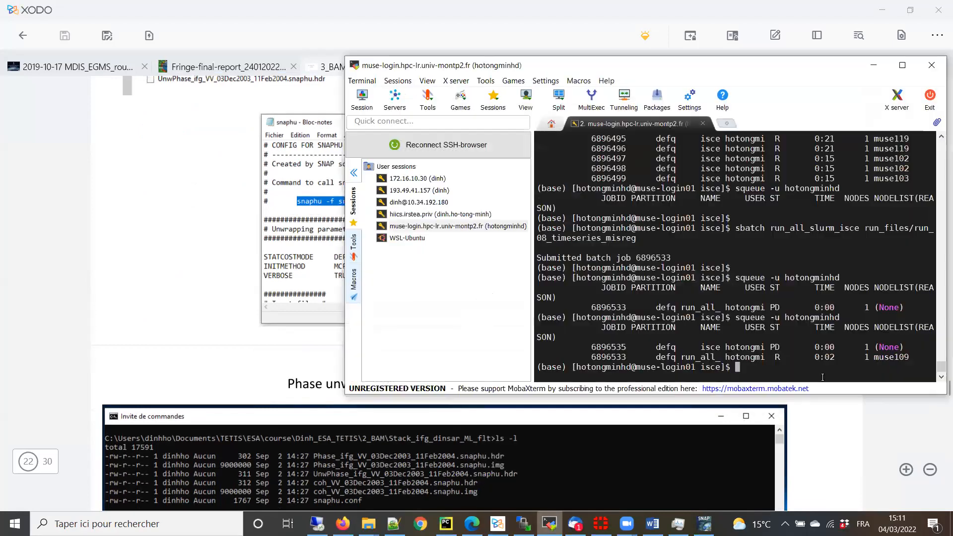
type("snaphu")
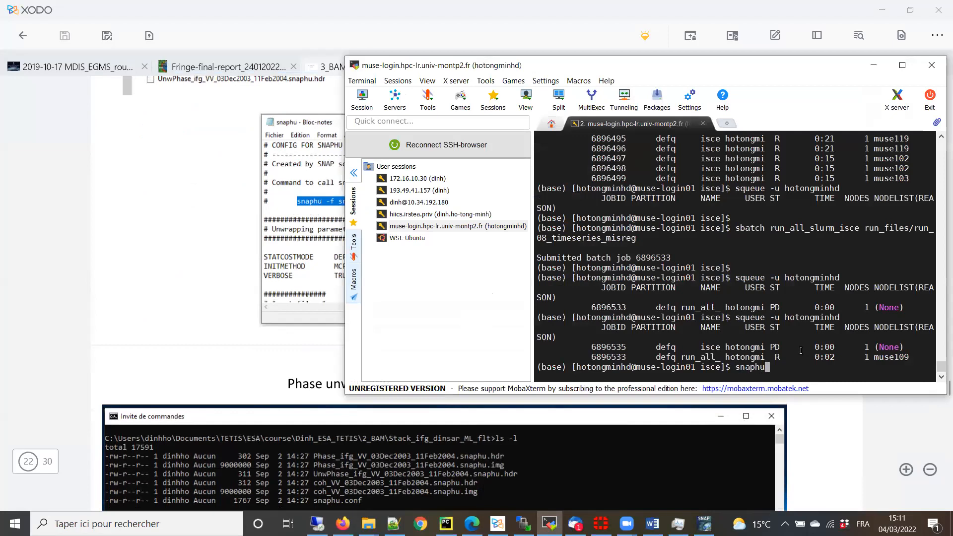
key("Return")
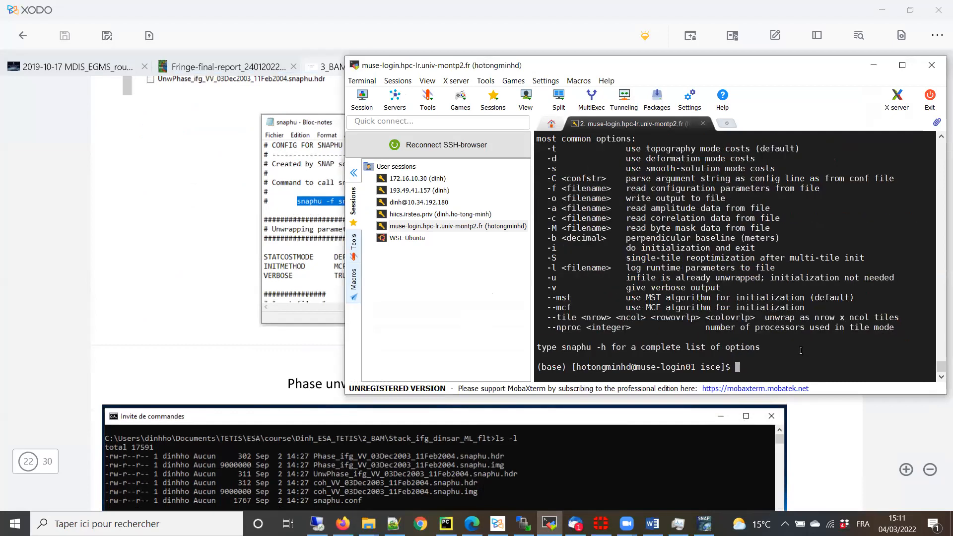
- Run snaphu again in the SSH session, review its usage options and minimize the terminal window
type("naphu")
key("BackSpace")
key("BackSpace")
key("BackSpace")
key("BackSpace")
key("BackSpace")
type("snahu")
key("BackSpace")
key("BackSpace")
type("phu$")
key("Return")
key("Up")
key("BackSpace")
key("Return")
scroll(696, 299, "up", 2)
scroll(696, 300, "down", 2)
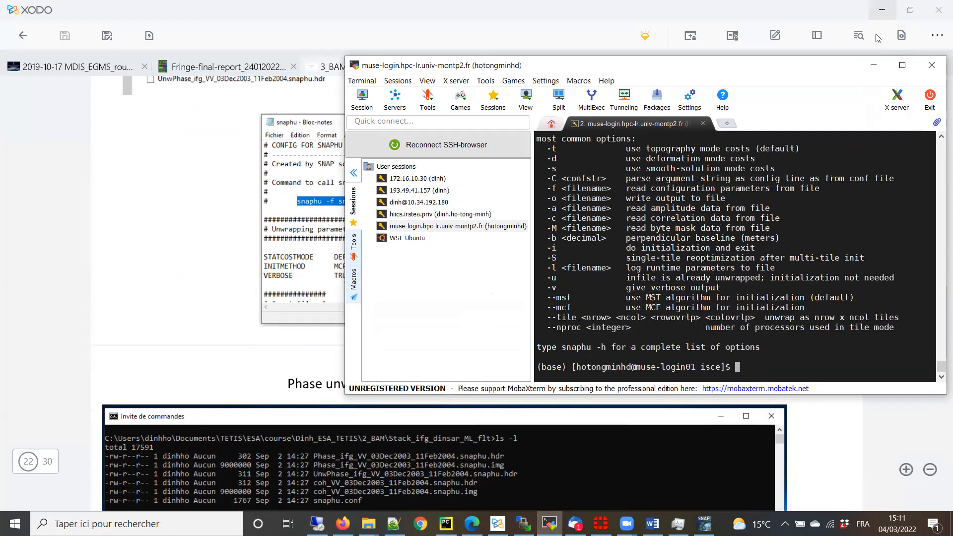
left_click(874, 66)
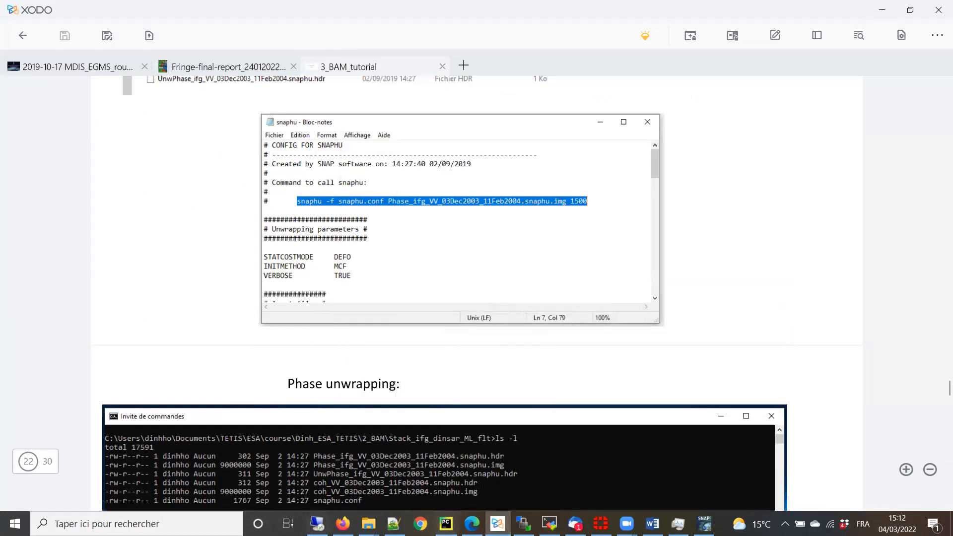
- Open a Windows command prompt and run snaphu in it without arguments
left_click(258, 524)
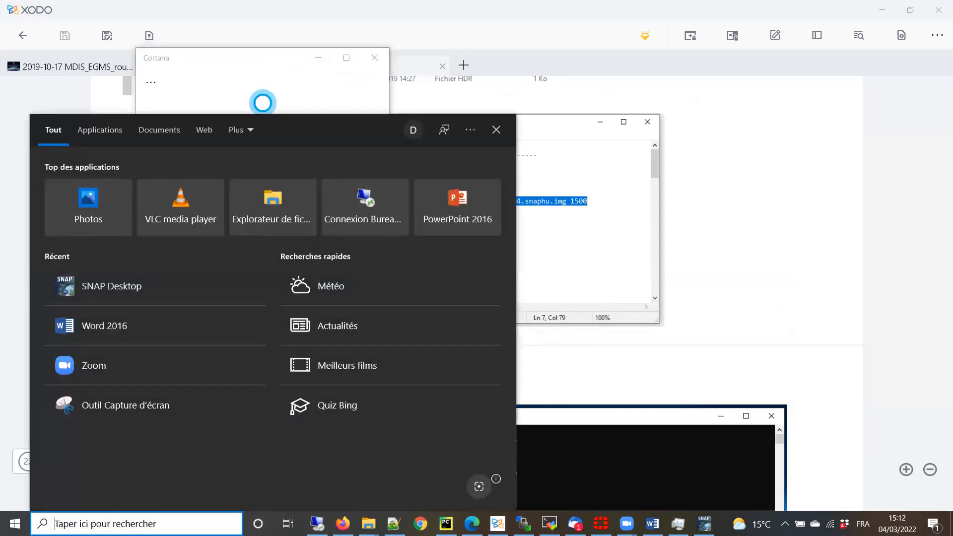
type("cm")
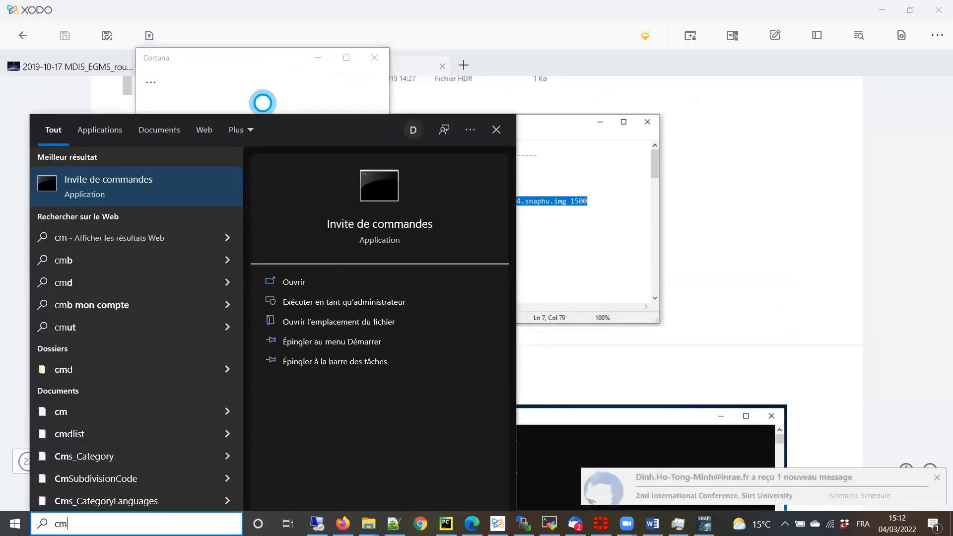
key("Return")
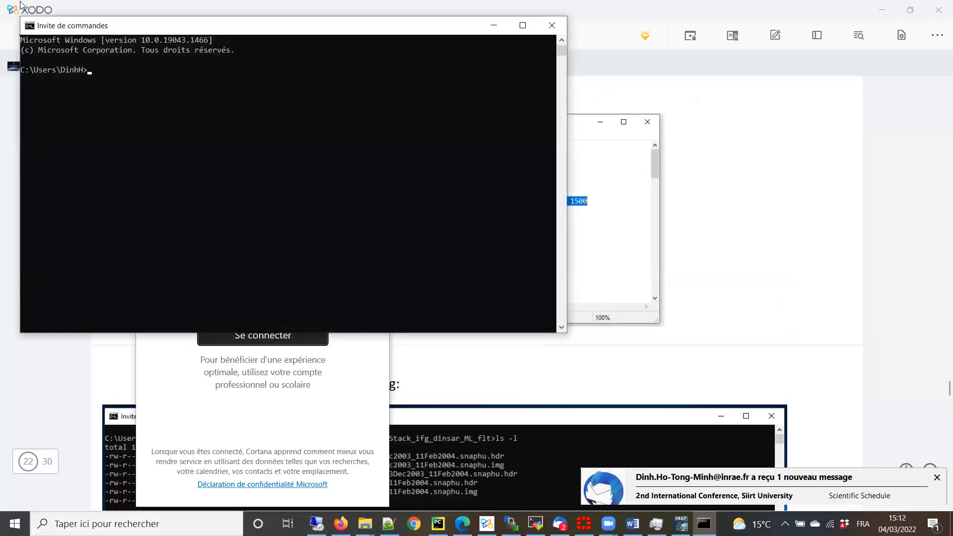
left_click_drag(110, 27, 549, 118)
left_click(570, 193)
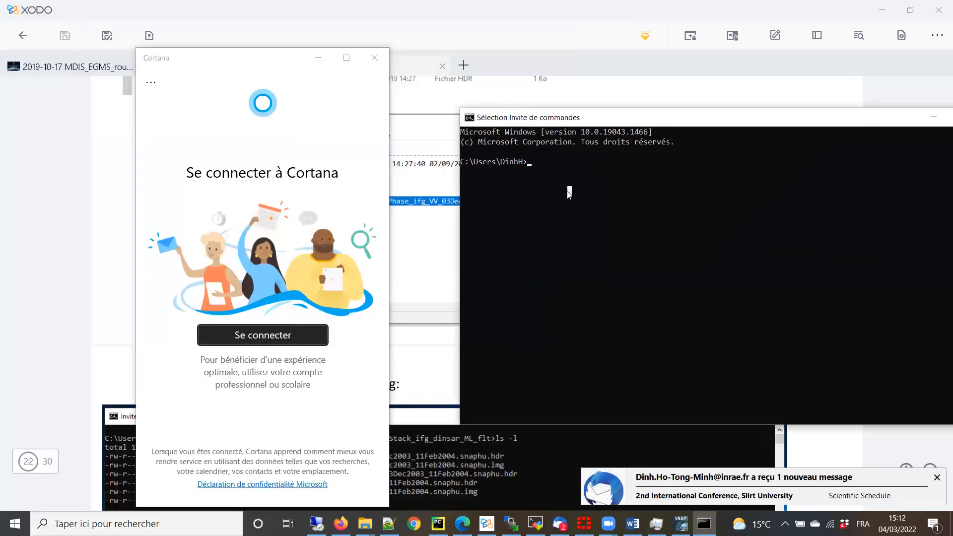
type("snaphu")
key("Return")
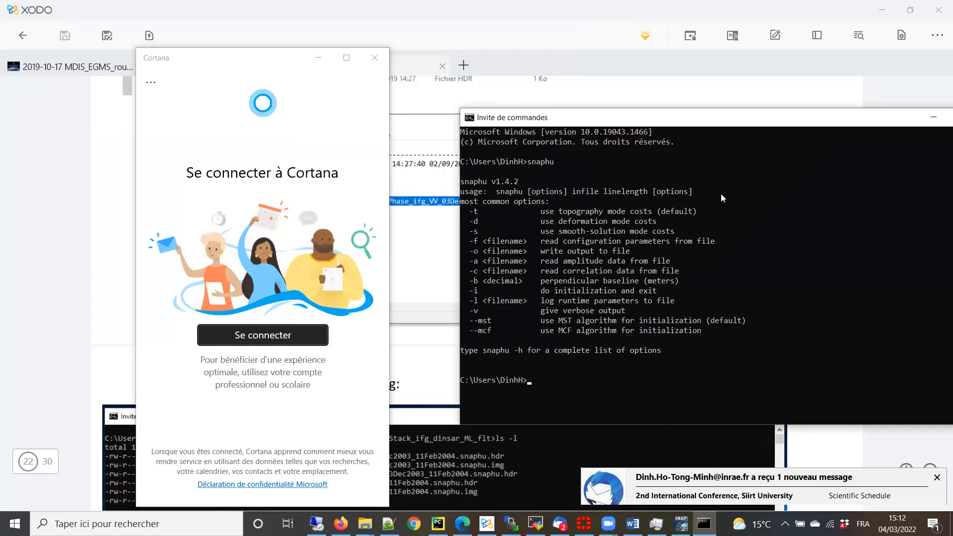
- Bring the whole command prompt window into view and list the contents of the home folder
left_click_drag(775, 121, 528, 120)
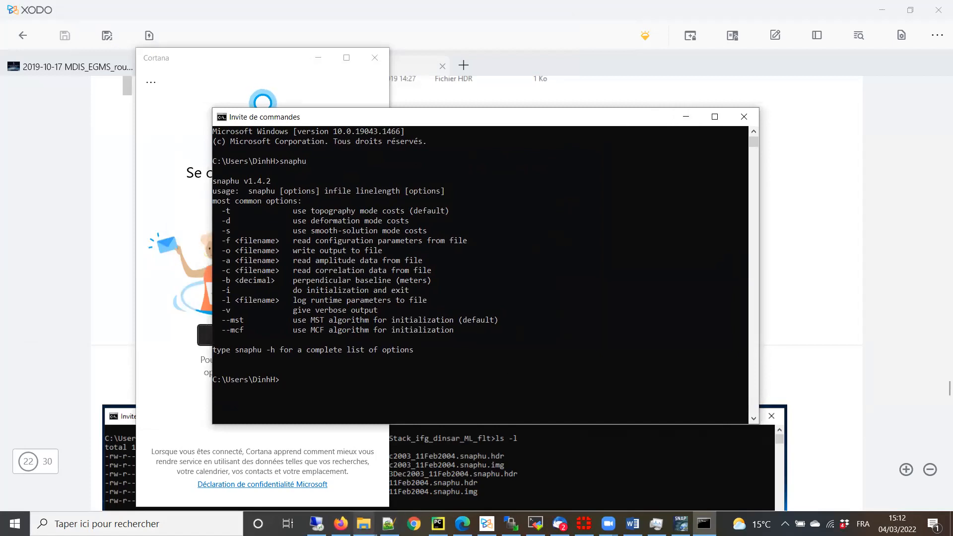
left_click(505, 371)
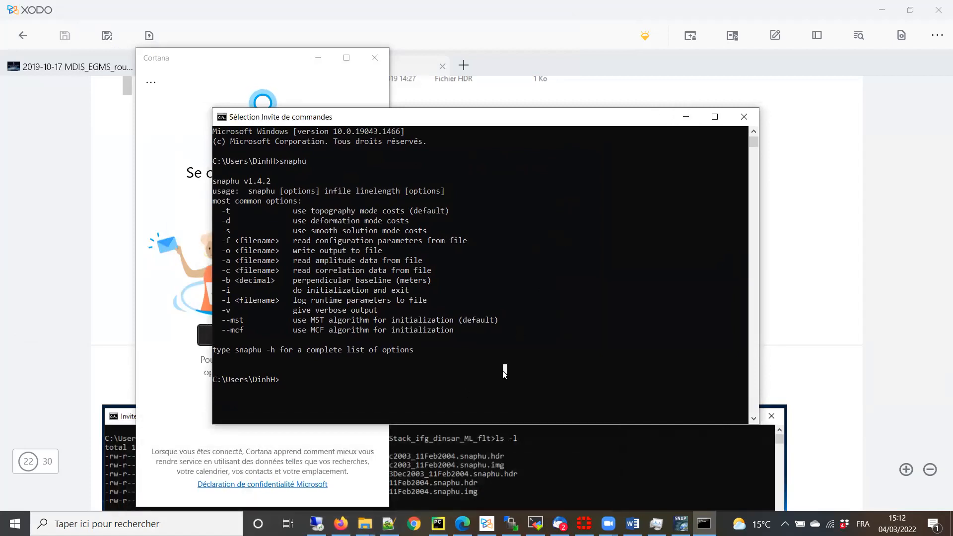
type("l")
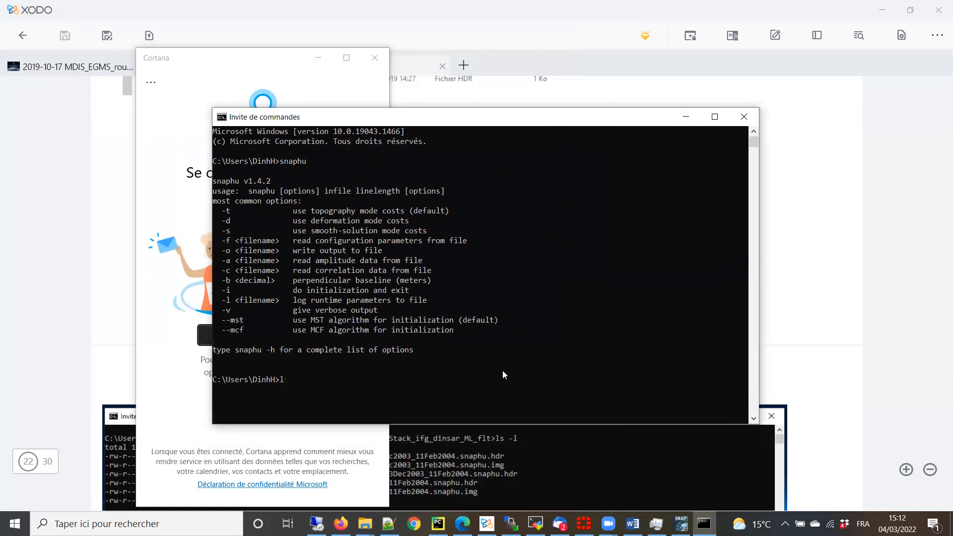
type("sr")
key("Return")
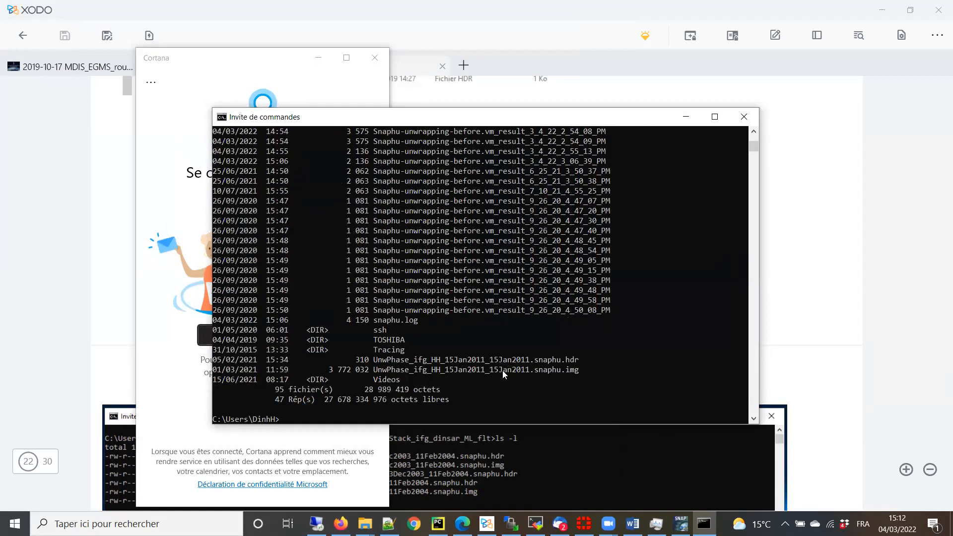
- Change into the .snap folder and list its contents with dir
type("cd .snap")
key("Return")
type("ls")
key("Return")
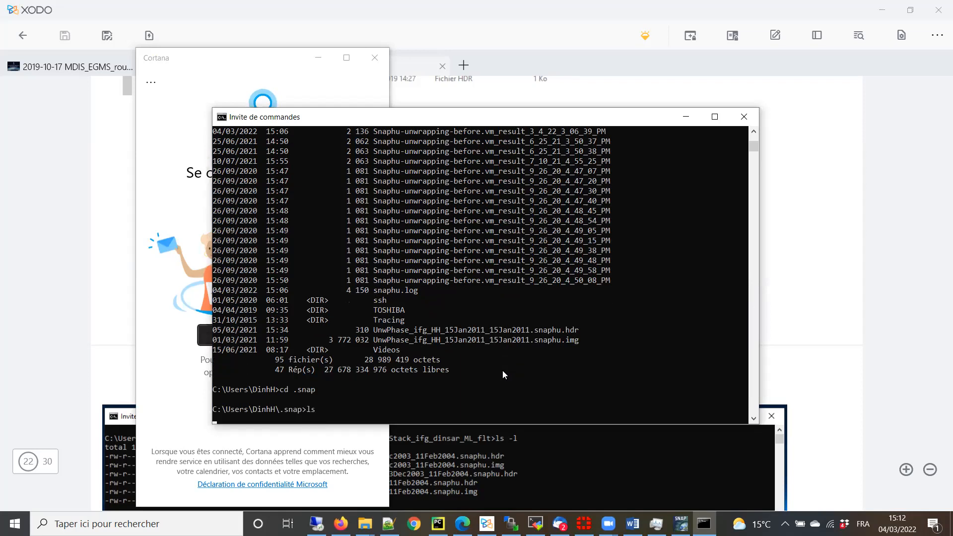
type("dir")
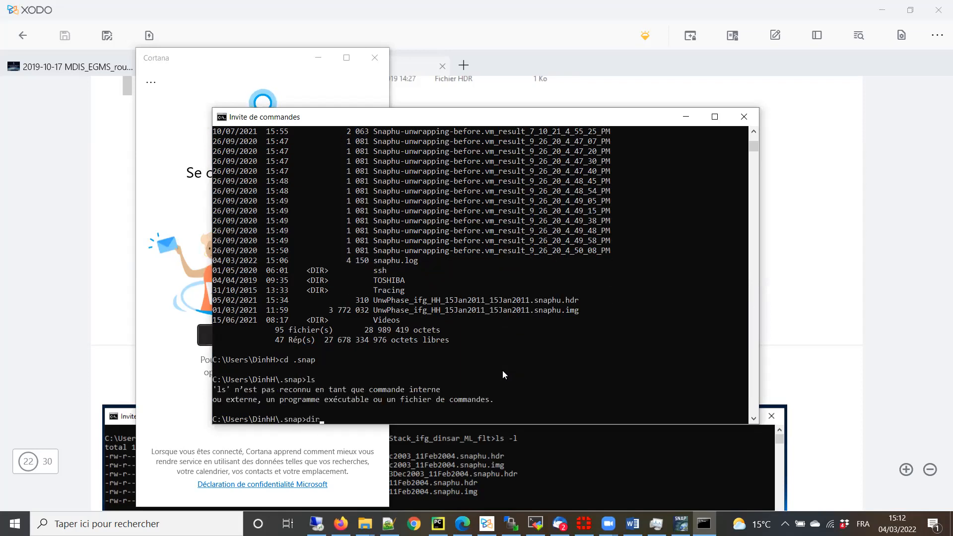
key("Return")
- Check the contents of the var subfolder and return to the .snap folder
type("cd var")
key("Return")
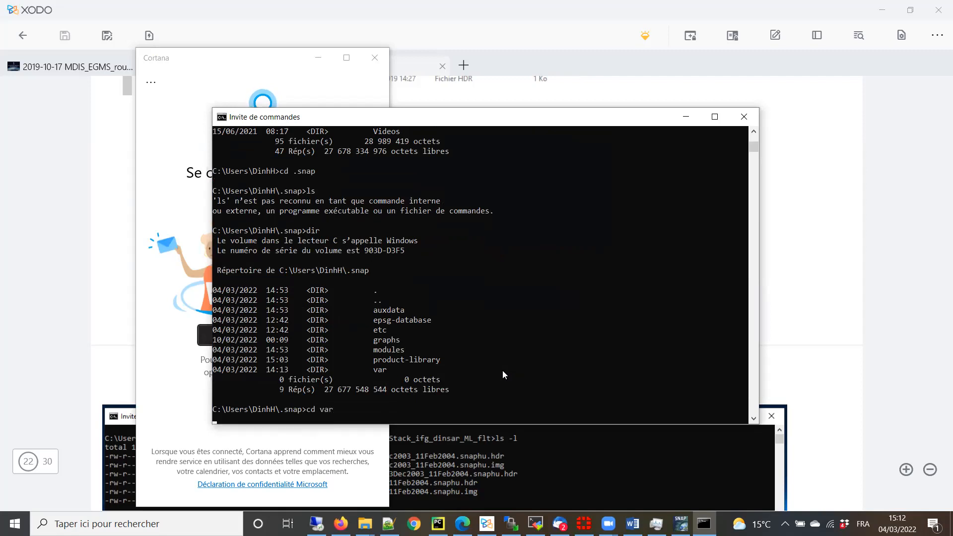
type("dir")
key("Return")
type("cd cd")
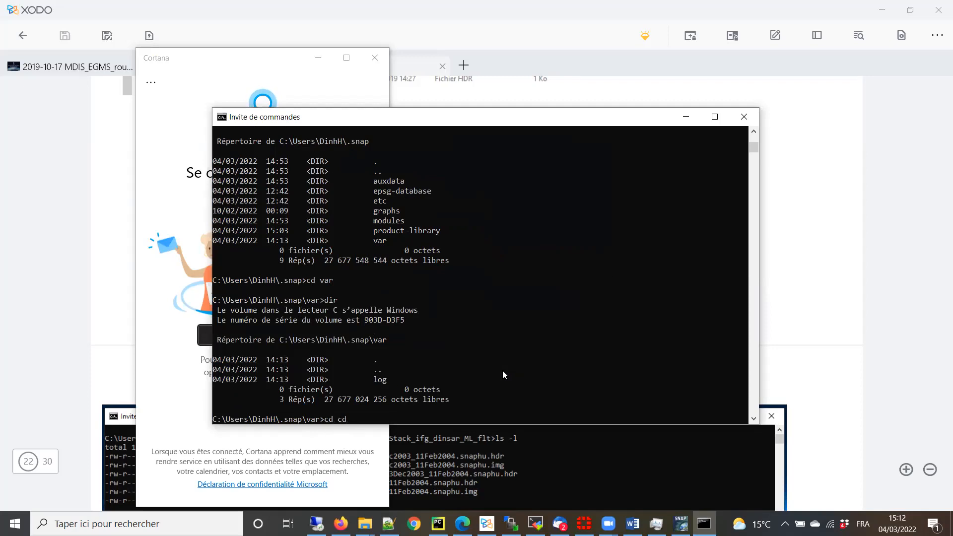
key("BackSpace")
key("BackSpace")
type("..")
key("Return")
- Change into the auxdata subfolder of .snap and list its contents with dir
type("cd")
key("BackSpace")
type("au")
key("BackSpace")
key("BackSpace")
type("aux")
key("BackSpace")
key("BackSpace")
key("BackSpace")
type("a")
key("Tab")
key("Return")
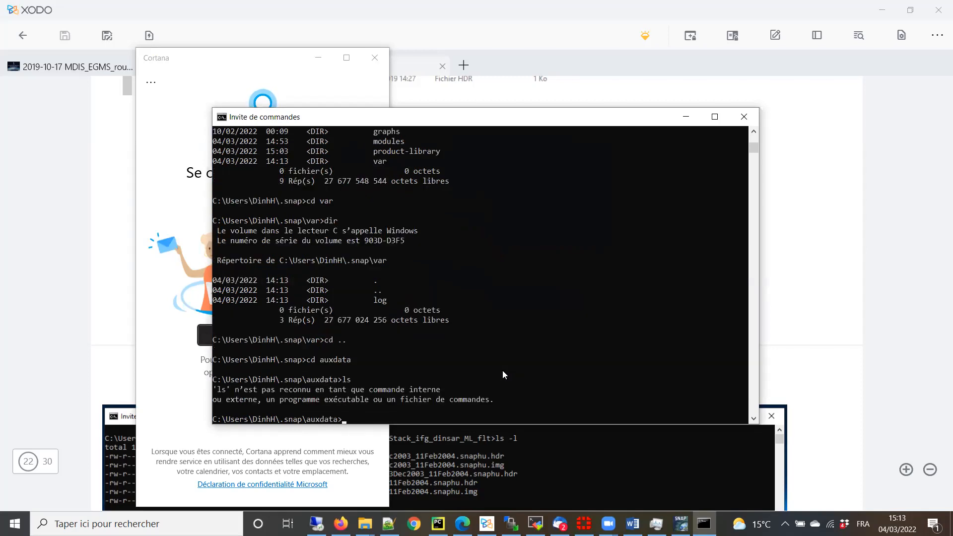
type("dir")
key("Return")
- Change into the snaphu-v2.0.4_win64 folder and list its contents
type("cd")
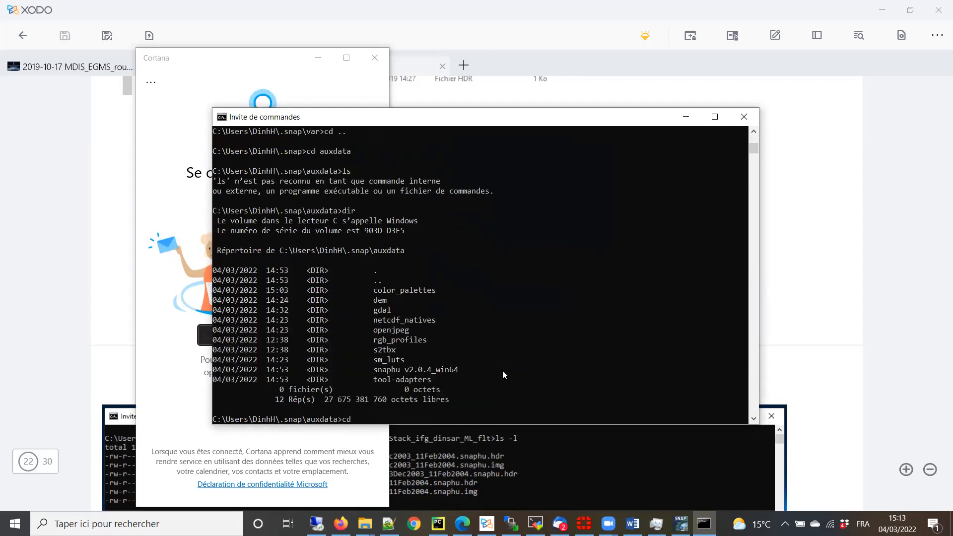
type(" sn")
key("Tab")
left_click_drag(372, 372, 479, 373)
left_click(474, 419)
left_click(483, 412)
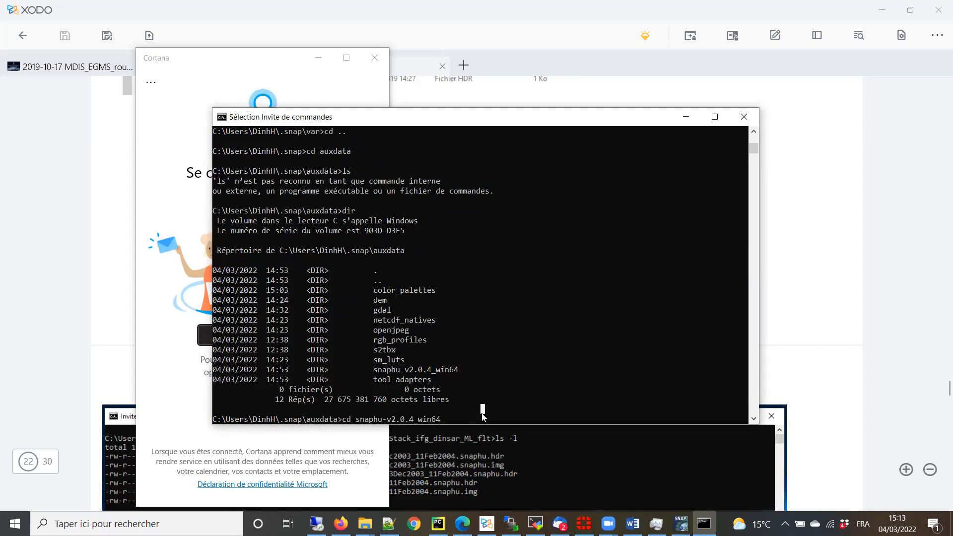
key("Return")
key("Return")
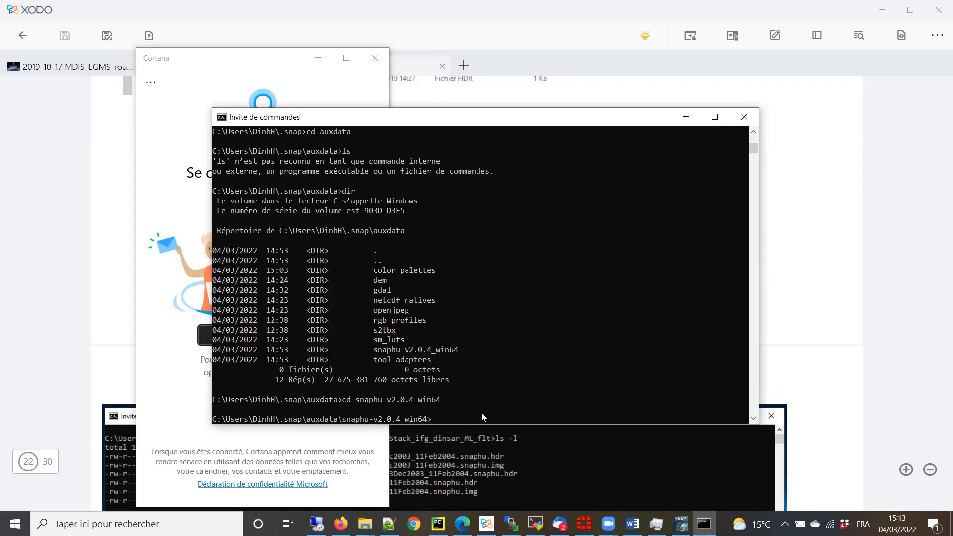
type("dir")
key("Return")
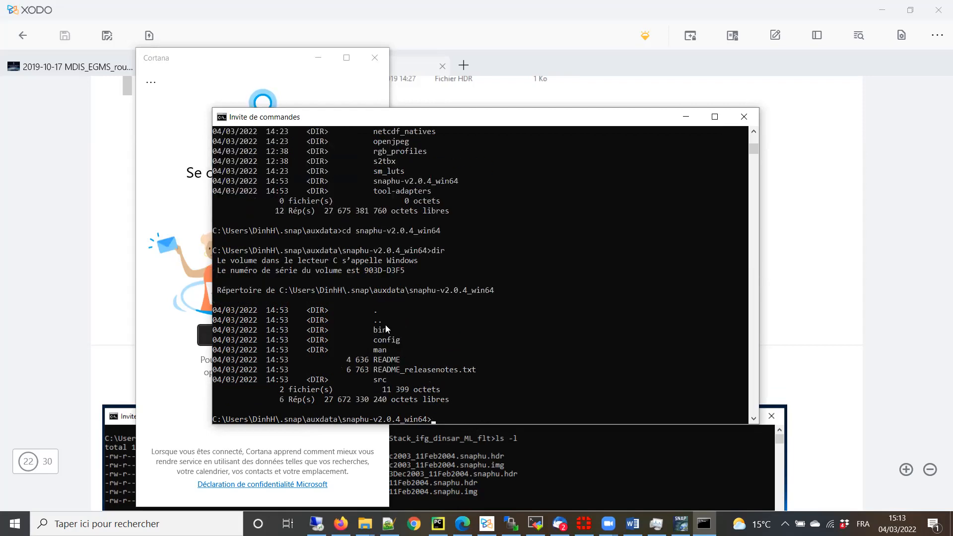
- Change into the bin folder of the snaphu installation and list its files
type("cd bin")
key("Return")
type("dir")
key("Return")
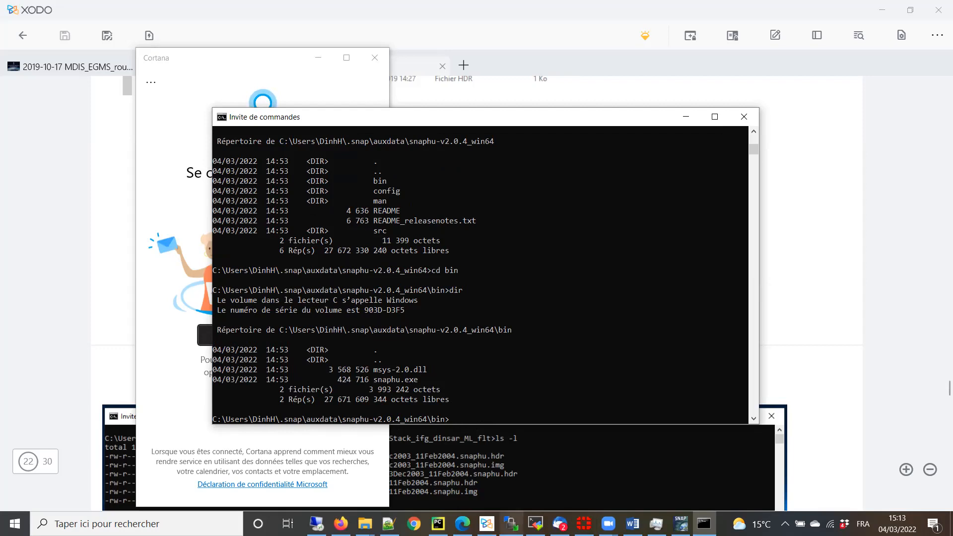
- Switch to the MobaXterm SSH session and locate the snaphu program with whereis snaphu
left_click(535, 524)
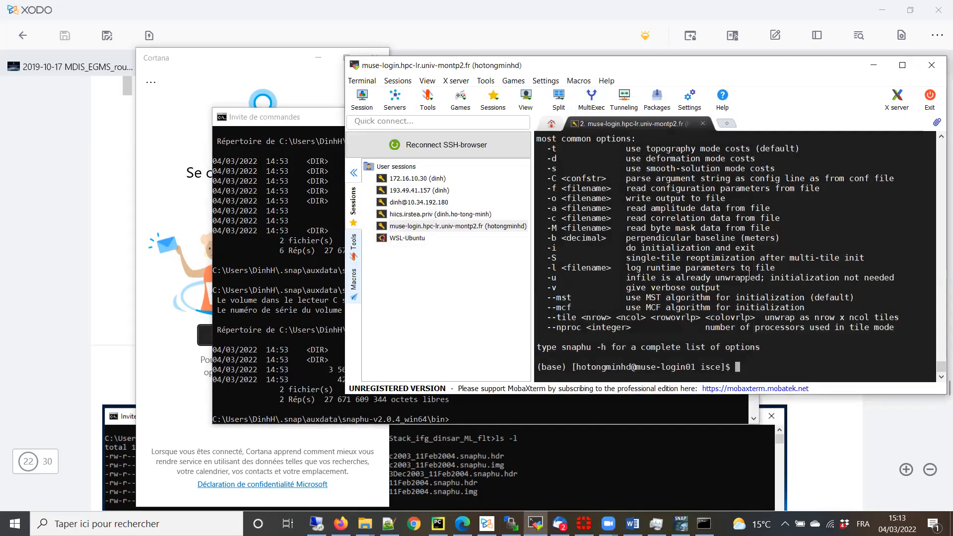
type("whereis snaphu")
key("Return")
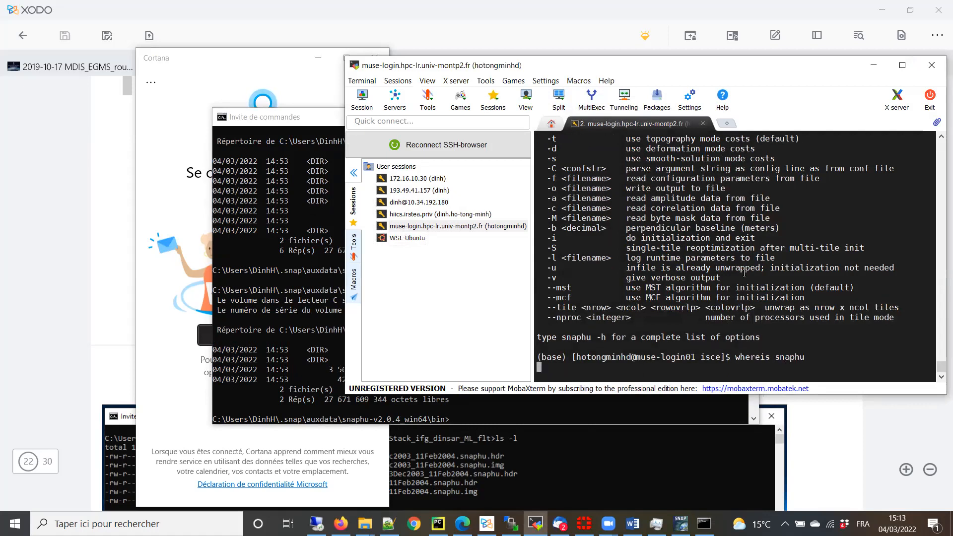
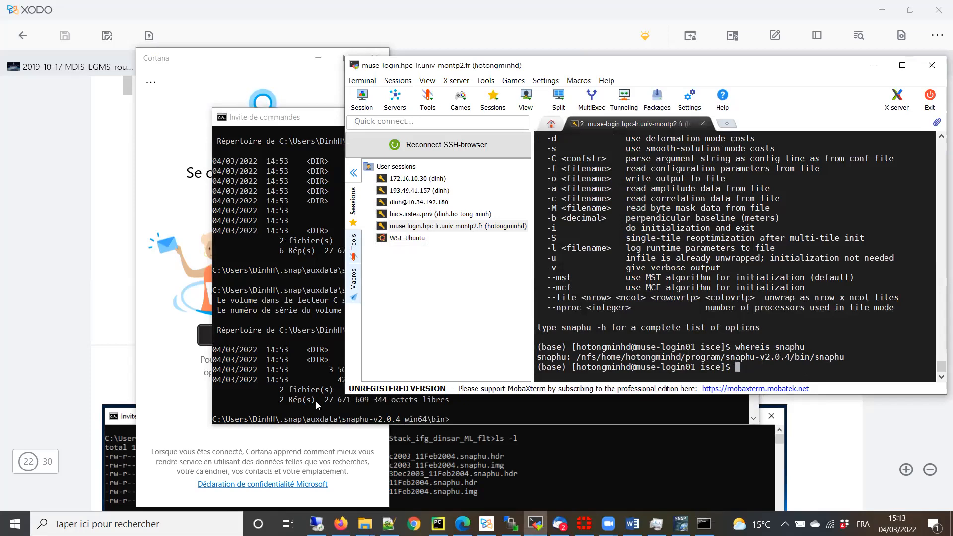
- Return to the Windows command prompt and run snaphu from the snaphu-v2.0.4_win64 bin folder
left_click(504, 411)
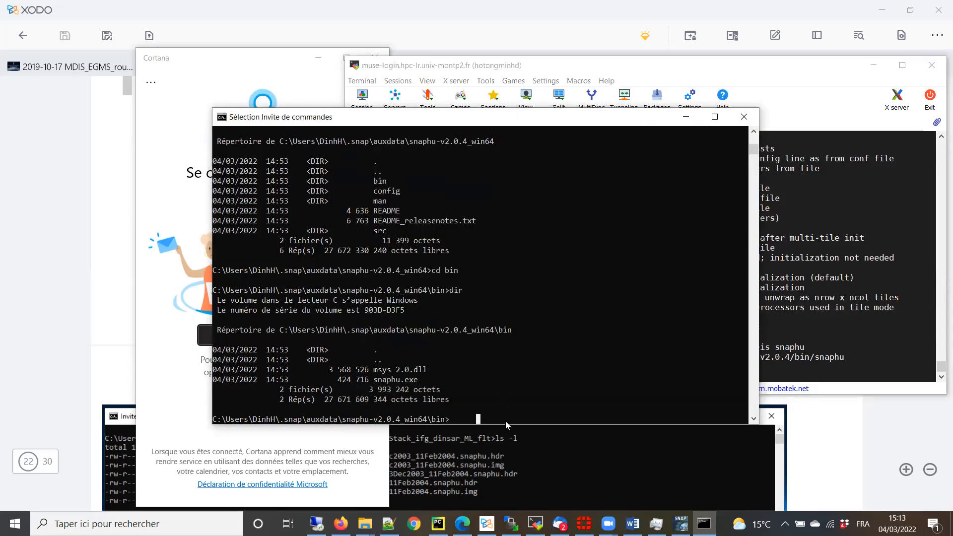
key("Escape")
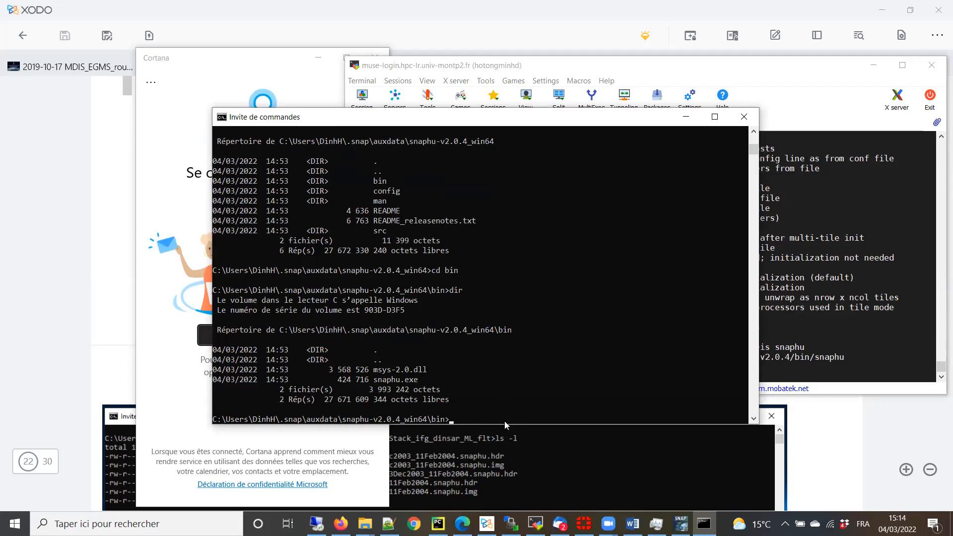
left_click(470, 422)
type("snap")
key("BackSpace")
type("naphu")
key("Return")
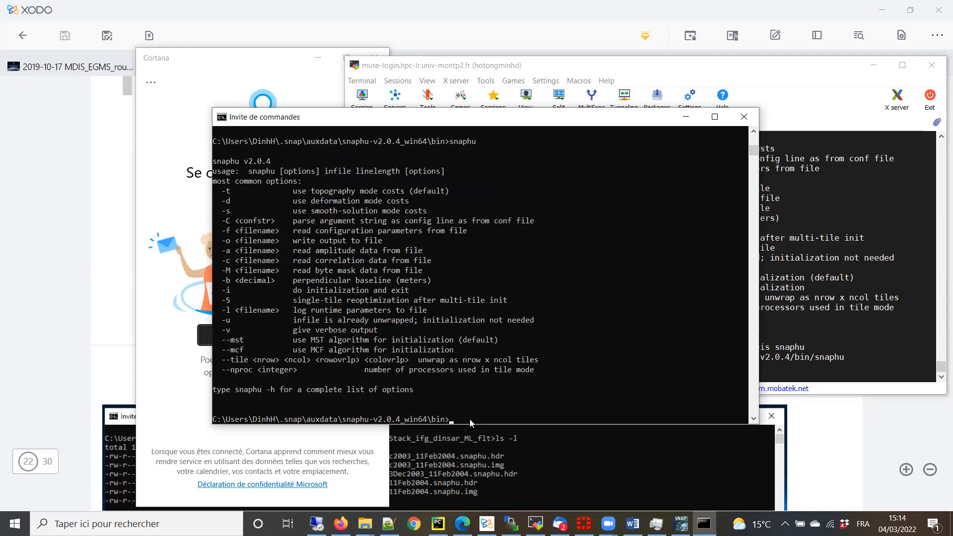
- Try pwd in the command prompt and select the full path of the snaphu bin folder in the output
key("Return")
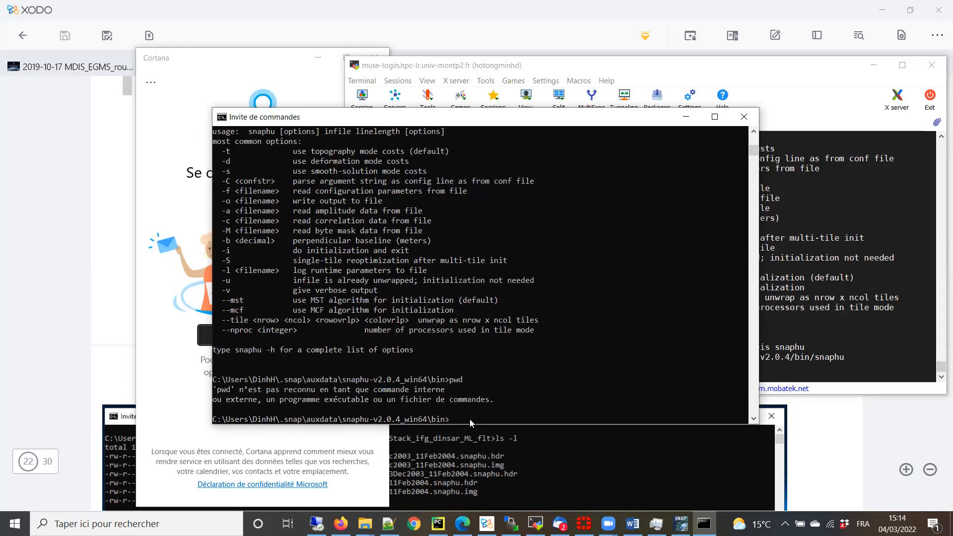
left_click(215, 380)
left_click_drag(215, 380, 446, 380)
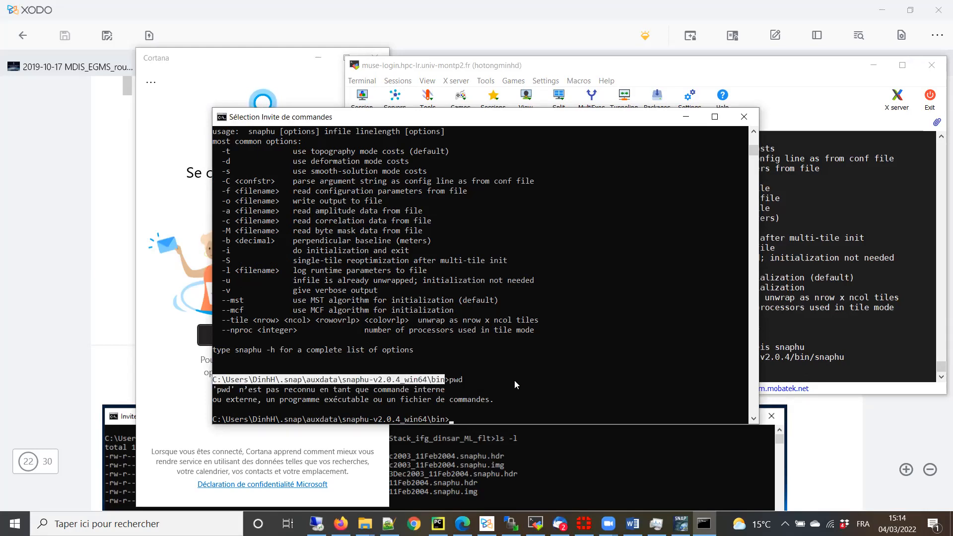
- Copy the selected snaphu bin folder path and paste it into a new Notepad++ document
key("ctrl+c")
left_click(390, 524)
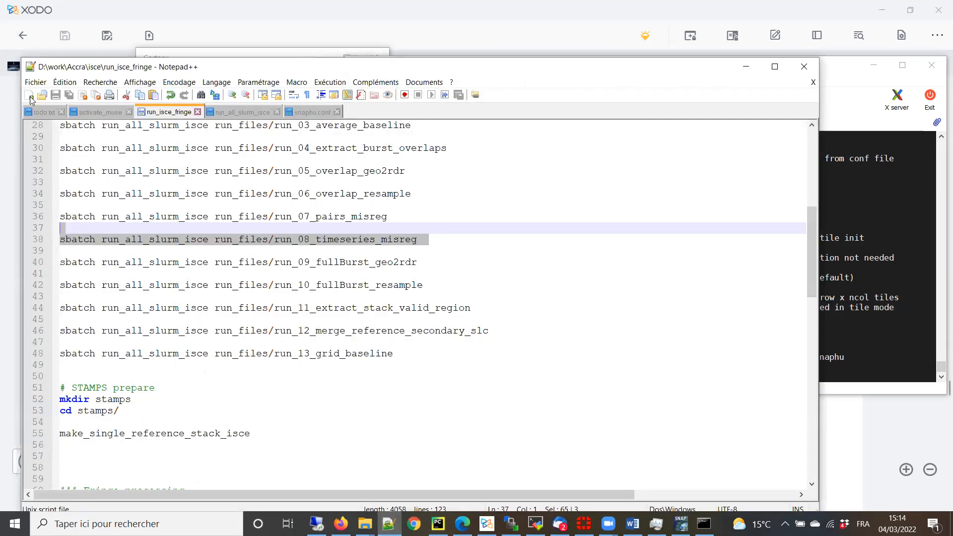
left_click(29, 97)
key("ctrl+v")
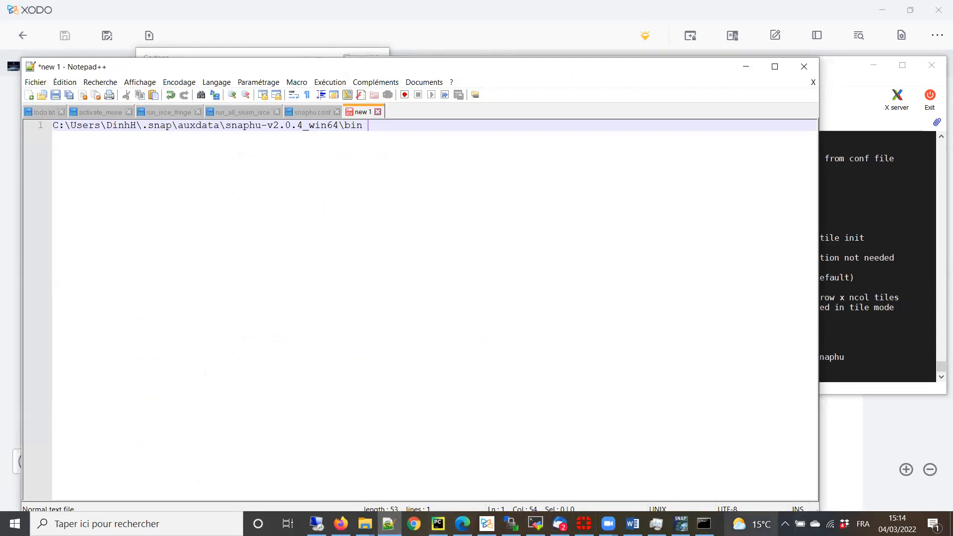
- Return to the command prompt and move up from the snaphu bin folder to the user's home folder with cd ..
left_click(704, 524)
left_click(560, 379)
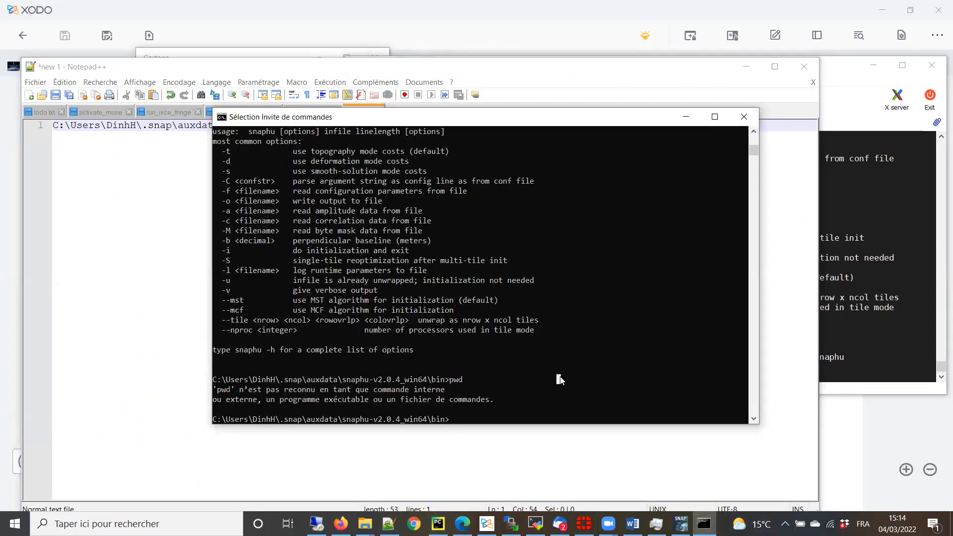
key("Escape")
type("cd ..")
key("Return")
type("cd")
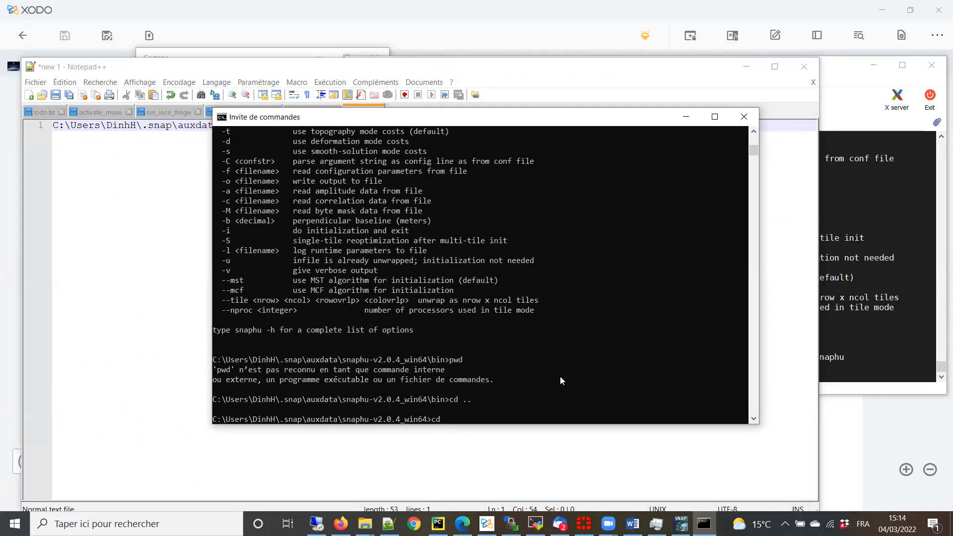
key("Return")
type("cd ")
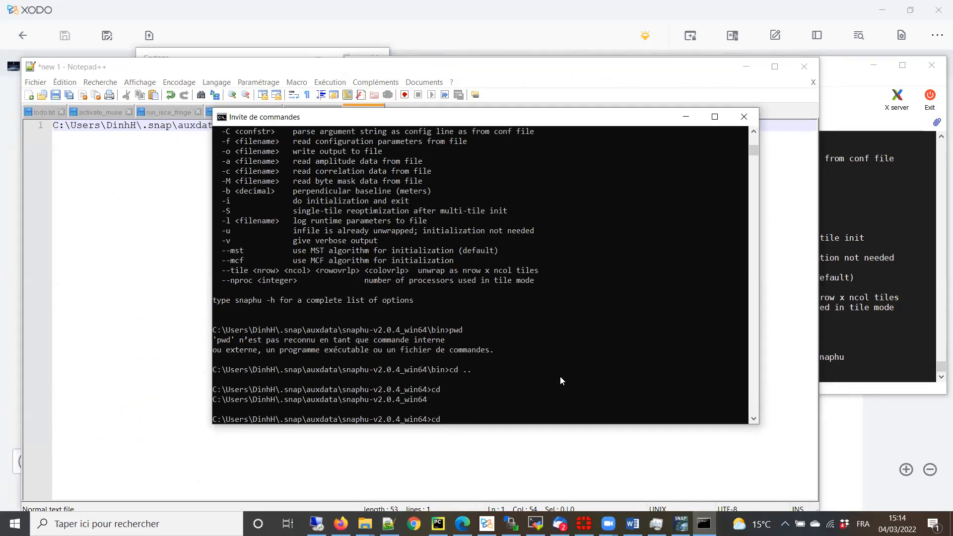
type("..")
key("Return")
type("cd ..")
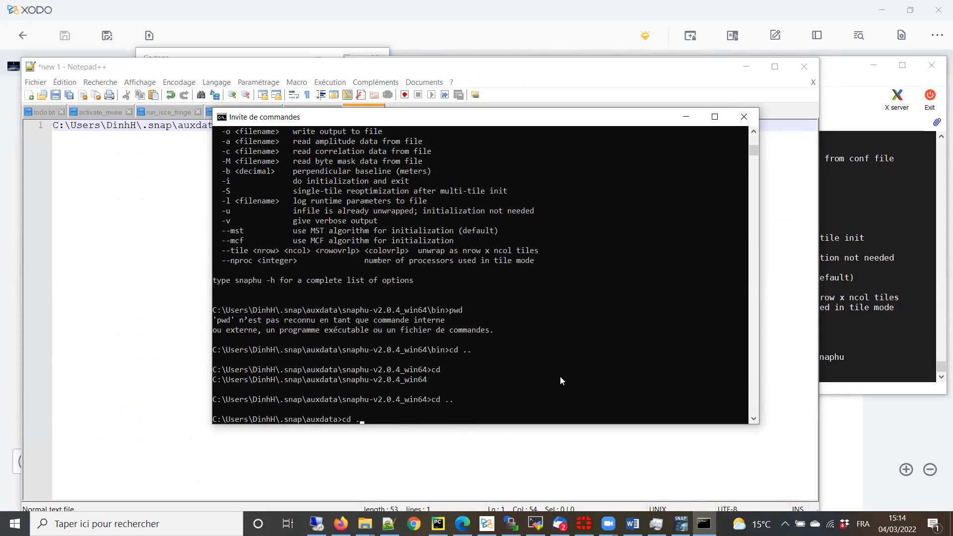
key("Return")
type("cd ..")
key("Return")
- Change into the Documents\TETIS\USTH2021 folder from the home folder
type("cd")
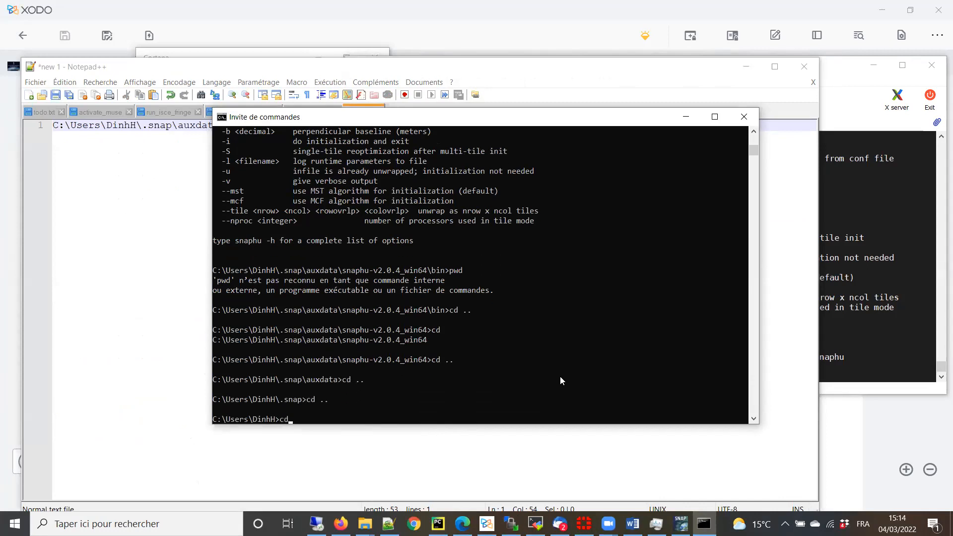
type(" .docker")
key("BackSpace")
key("BackSpace")
key("BackSpace")
key("BackSpace")
key("BackSpace")
key("BackSpace")
key("BackSpace")
type("Docum")
key("Tab")
type("\\TT")
key("BackSpace")
type("E")
key("Tab")
type("\\U")
key("Tab")
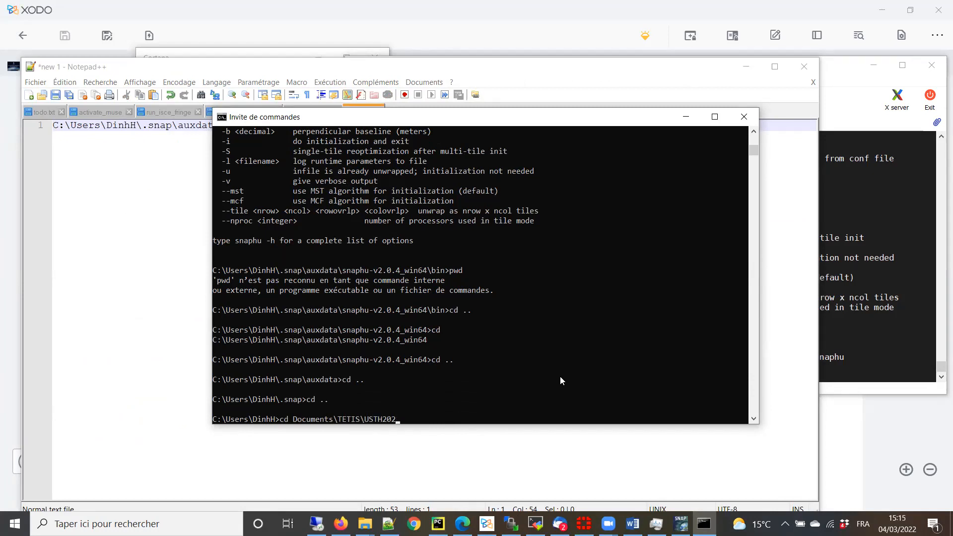
key("Tab")
key("Return")
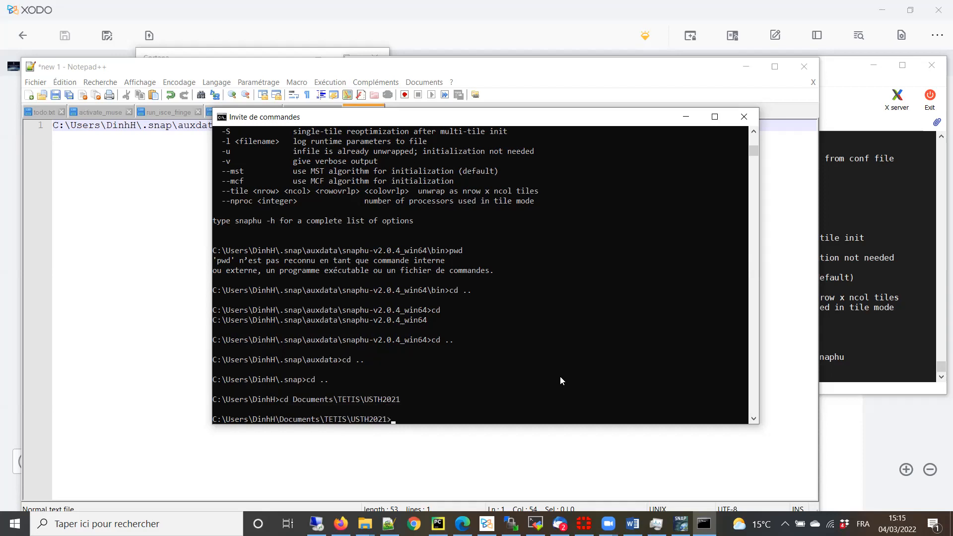
- Change into M2\BAM_processing\snaphu\Stack_ifg_dinsar_ML_flt and list its files with dir
type("cd M2\\BA")
key("Tab")
type("\\sn")
key("Tab")
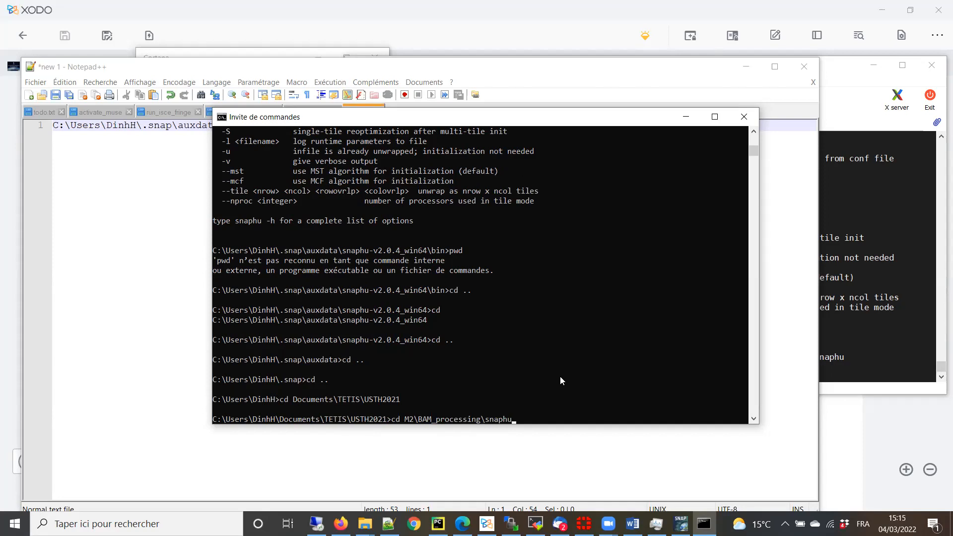
type("\\")
key("Tab")
key("Return")
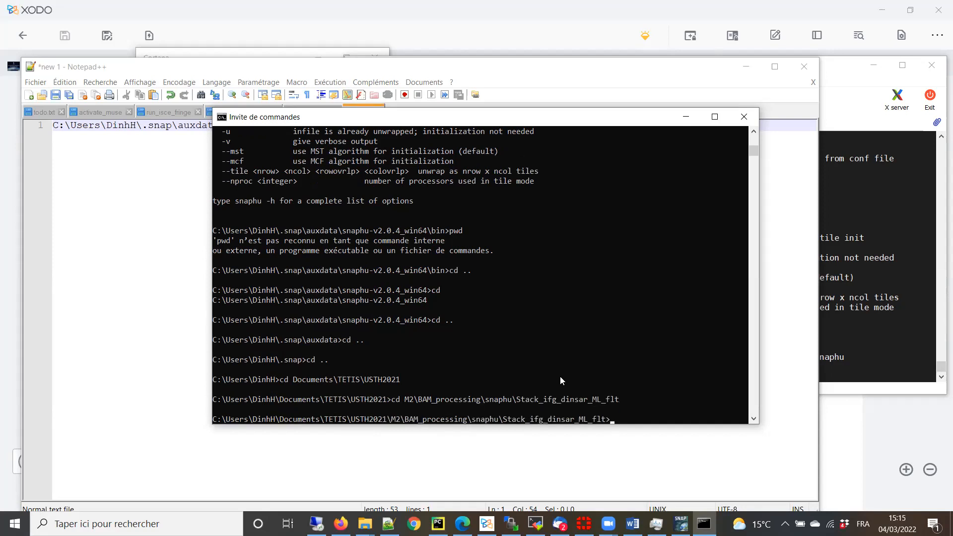
type("dir")
key("Return")
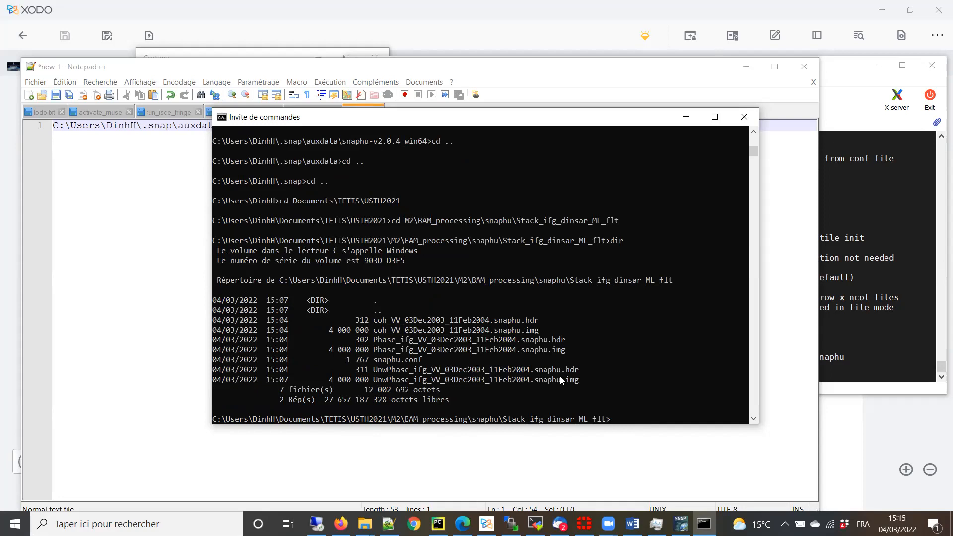
- Switch to SNAP, close the unwrapped-phase Output Product without saving it, and minimize SNAP
left_click(680, 523)
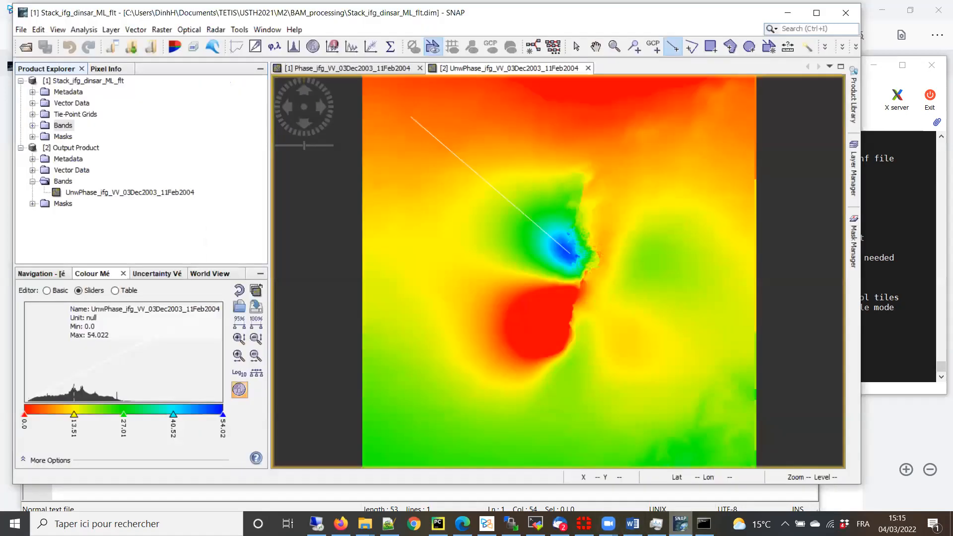
left_click(66, 148)
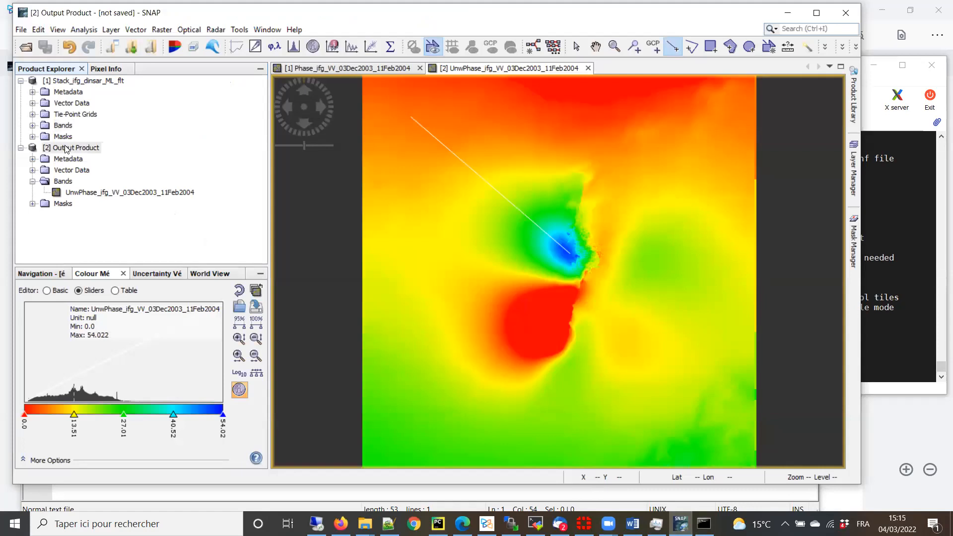
right_click(66, 148)
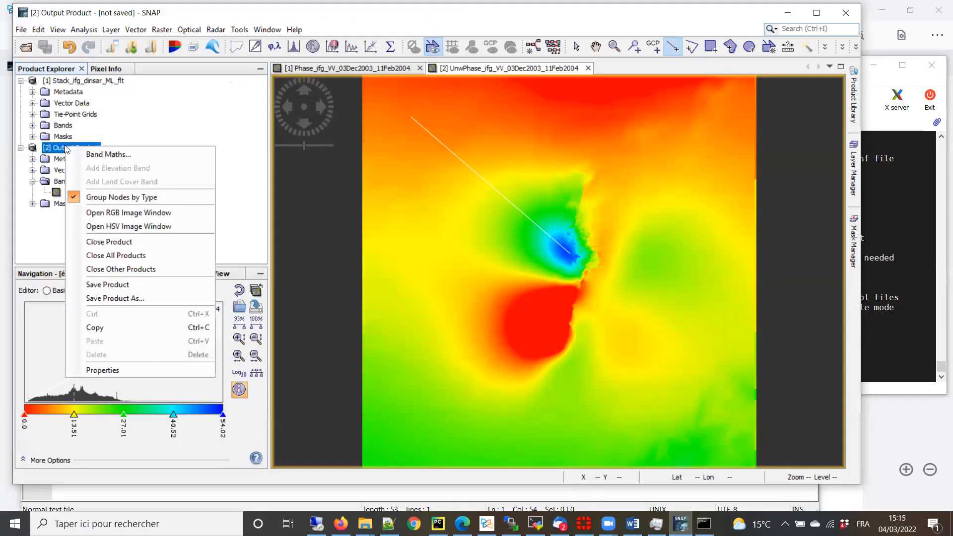
left_click(119, 242)
left_click(457, 282)
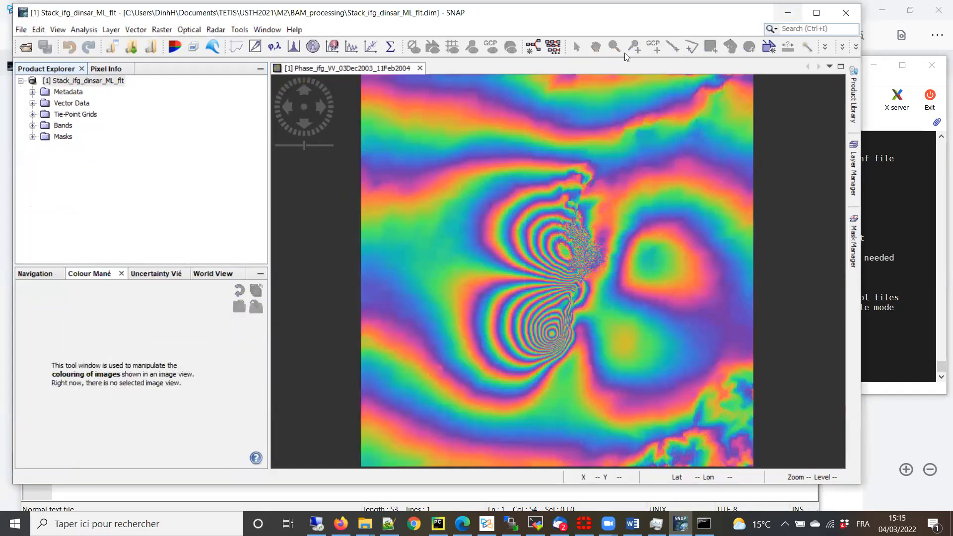
left_click(788, 12)
left_click(618, 397)
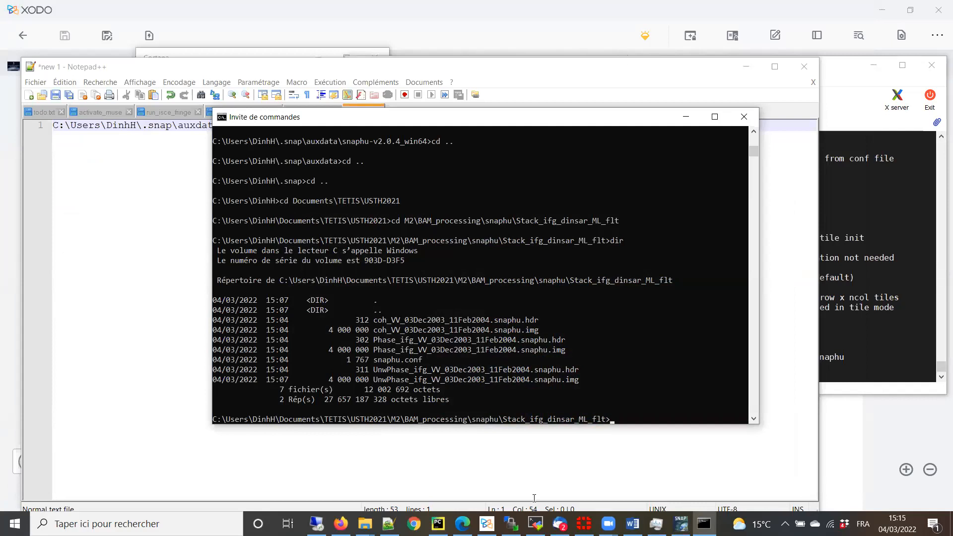
- Switch to the Stack_ifg_dinsar_ML_flt folder in File Explorer and try to delete the UnwPhase_ifg_VV_03Dec2003_11Feb2004.snaphu image file
mouse_move(364, 524)
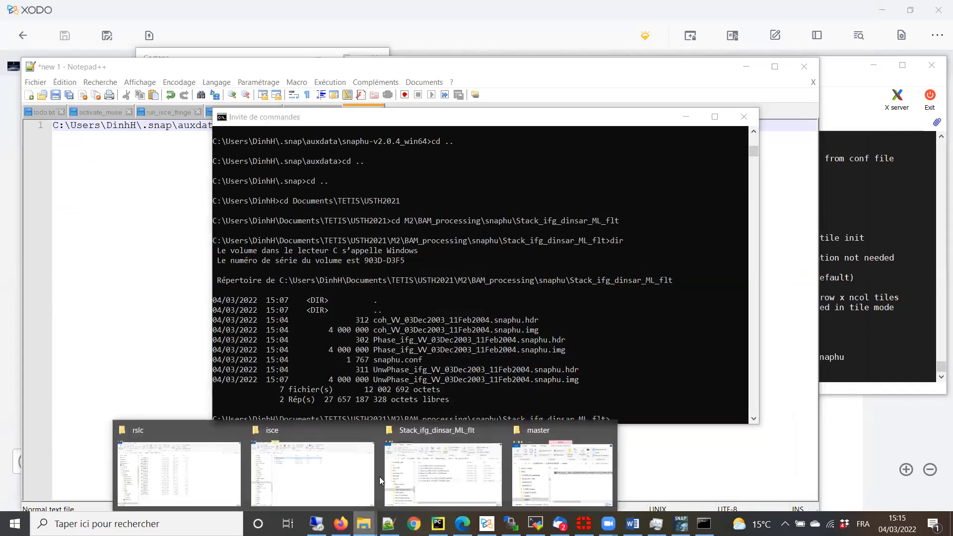
left_click(446, 479)
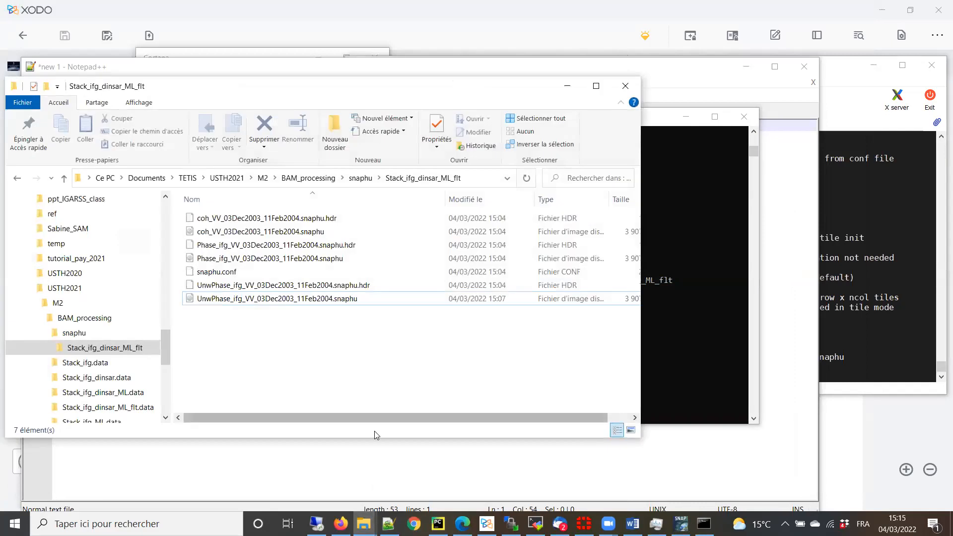
left_click(286, 301)
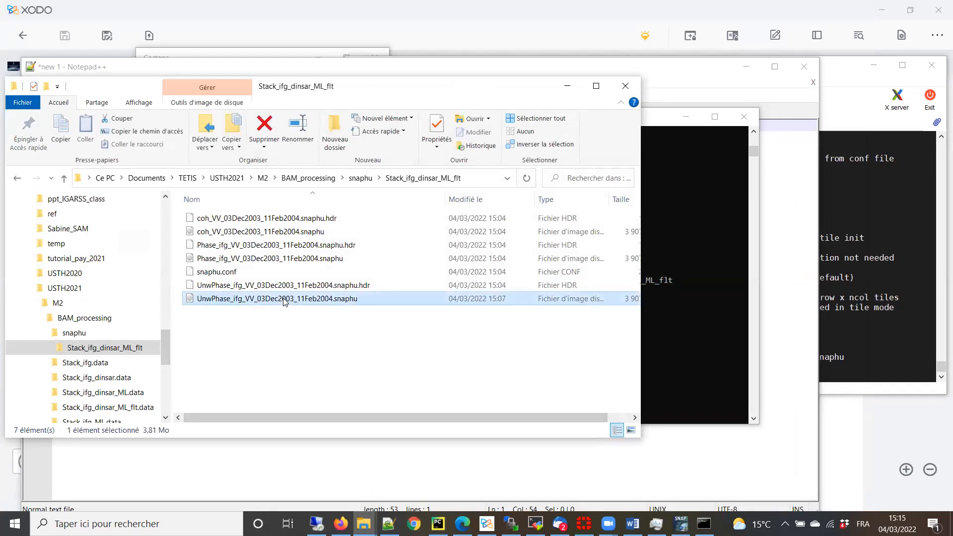
key("Delete")
left_click(506, 233)
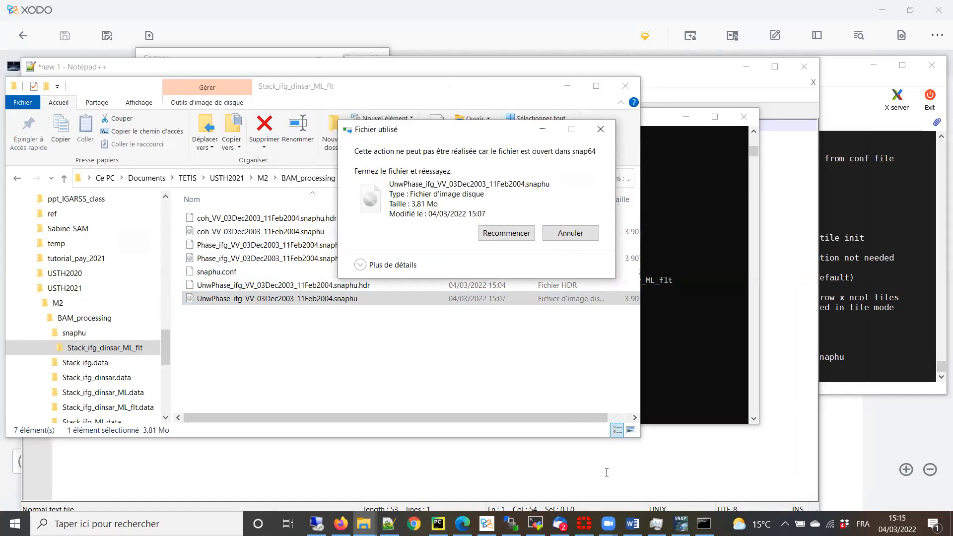
key("Escape")
- Close SNAP and delete the UnwPhase_ifg_VV_03Dec2003_11Feb2004.snaphu image file from the Stack_ifg_dinsar_ML_flt folder
left_click(682, 524)
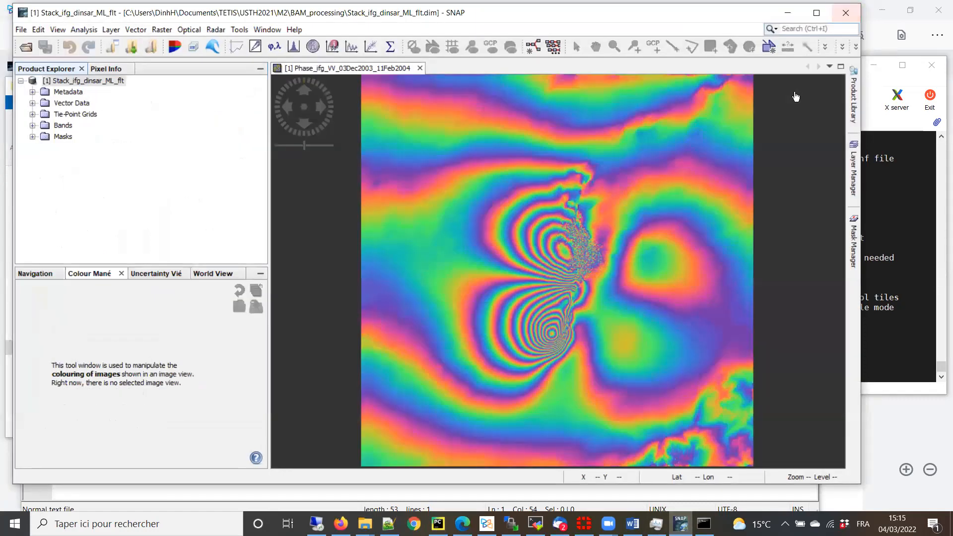
left_click(846, 13)
left_click(285, 324)
left_click(286, 304)
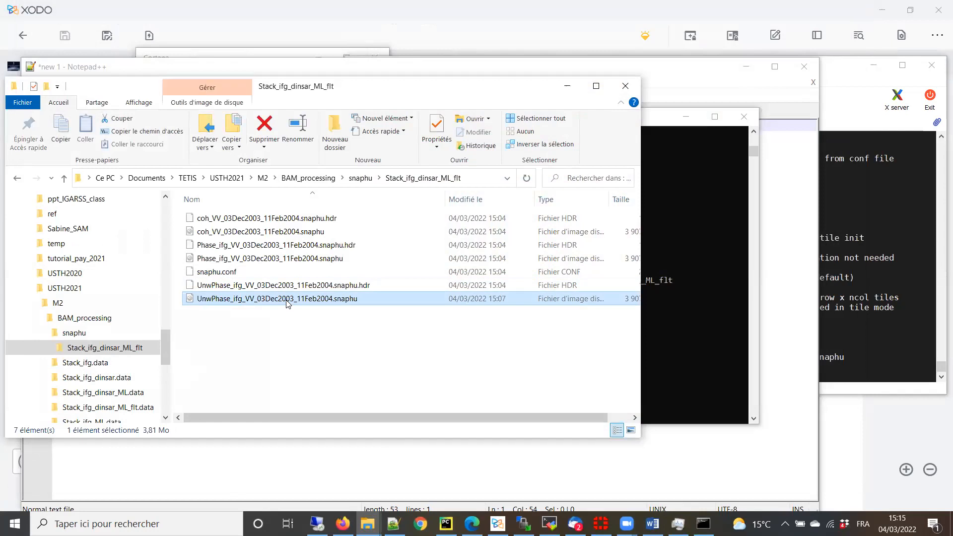
key("Delete")
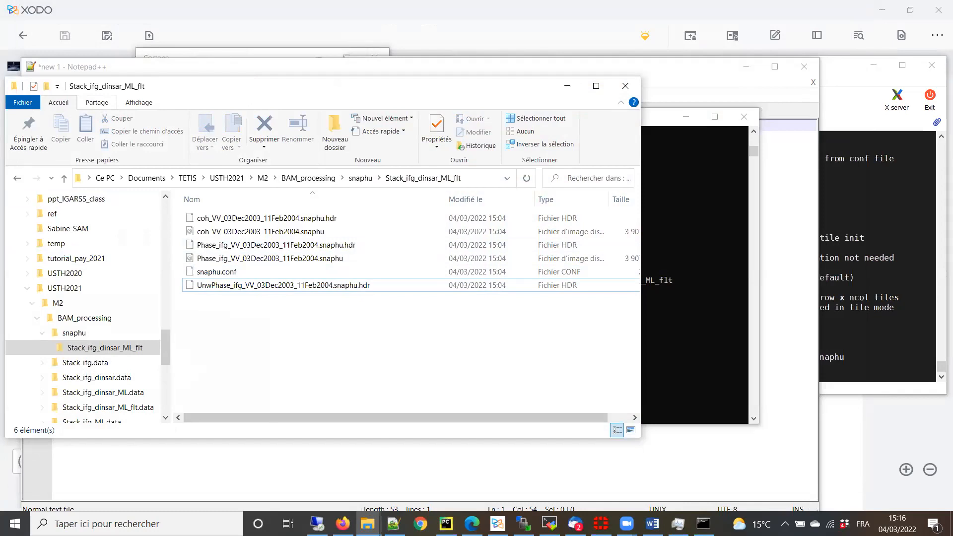
- Check the snaphu call in the Xodo tutorial, then open snaphu.conf in Notepad++ and copy its command to call snaphu from line 7
left_click(498, 524)
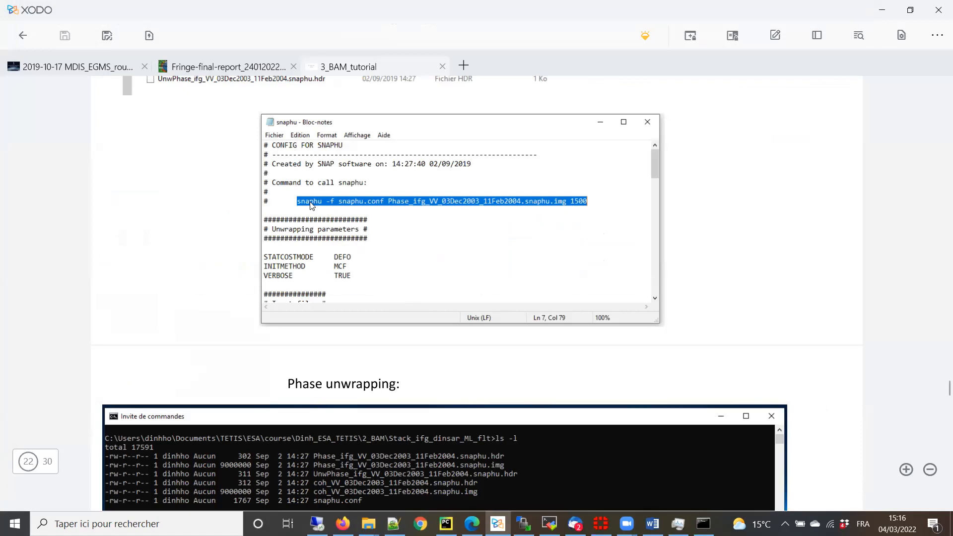
left_click(368, 524)
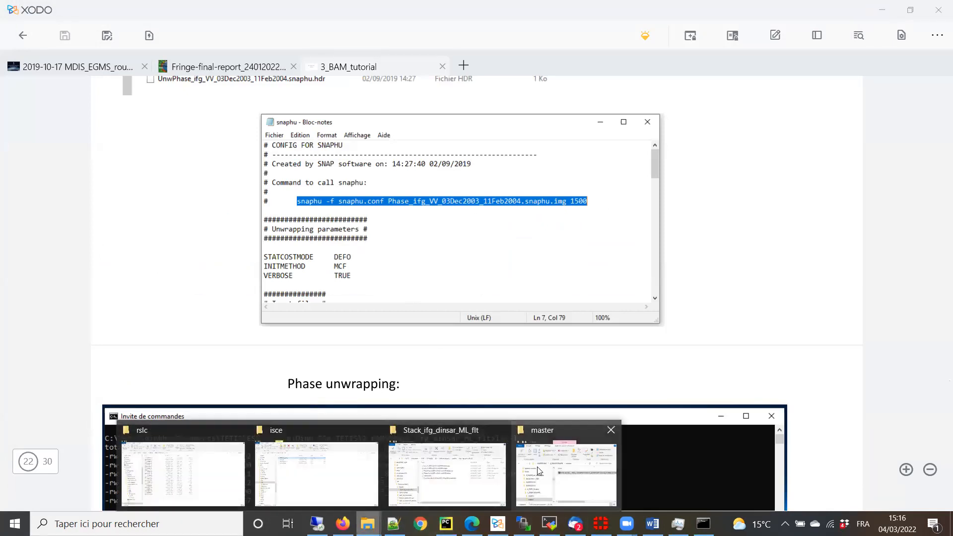
left_click(489, 469)
left_click(216, 273)
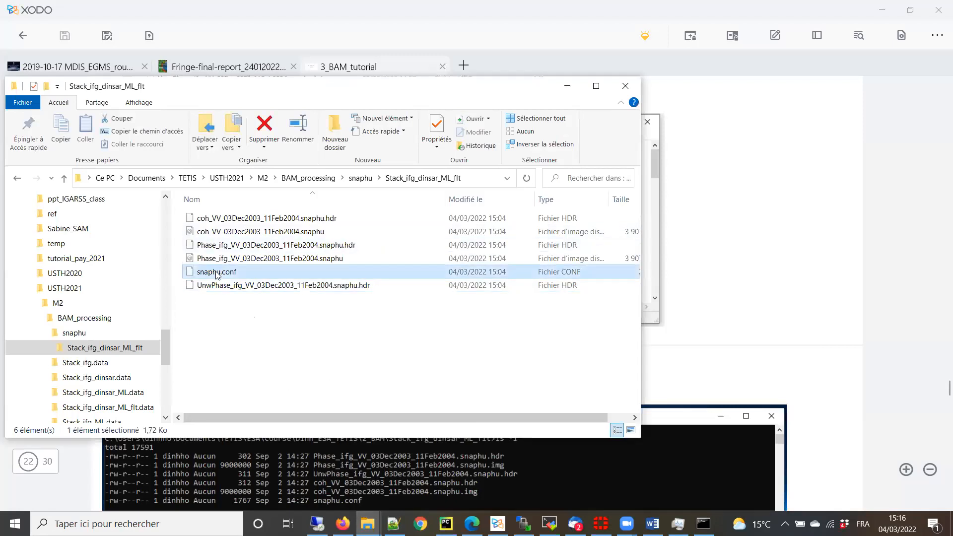
right_click(217, 272)
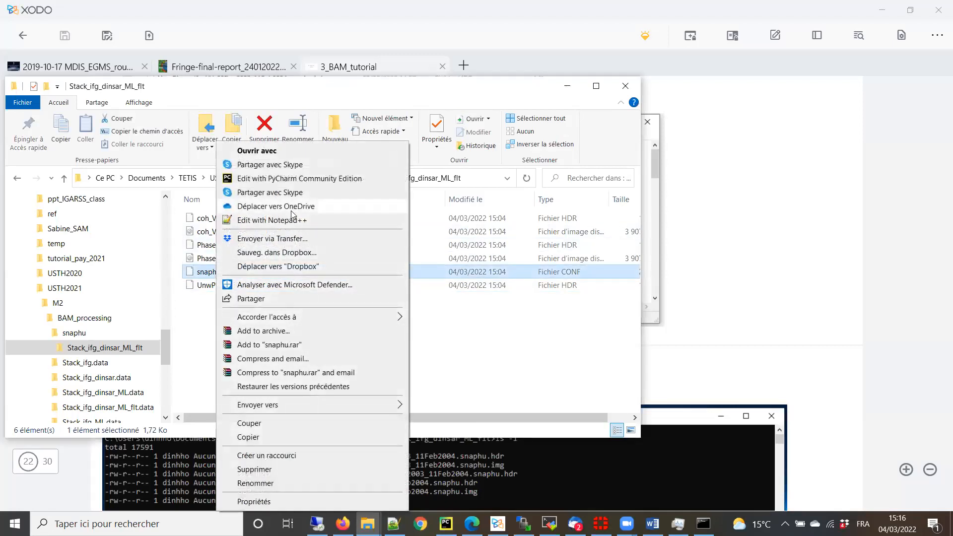
left_click(276, 220)
left_click_drag(101, 193, 586, 194)
key("ctrl+c")
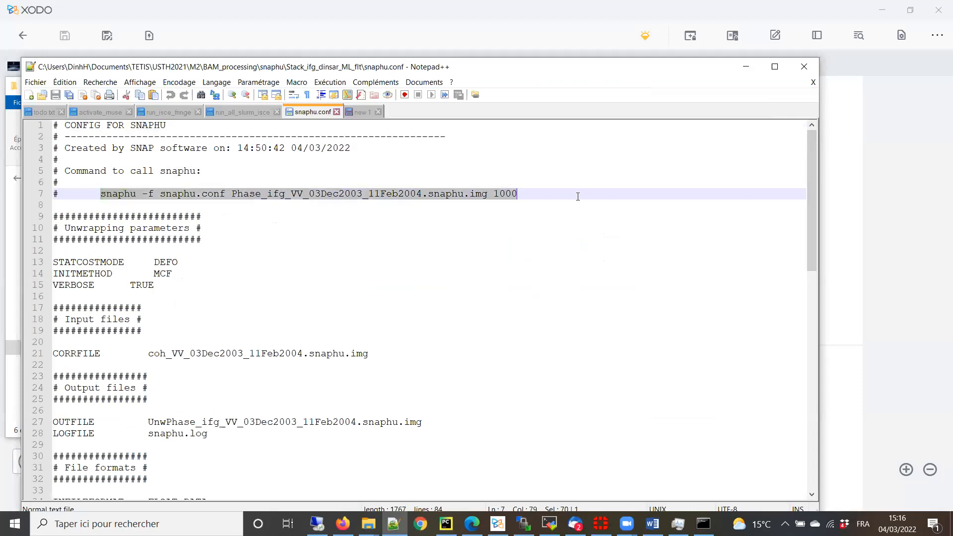
left_click(746, 66)
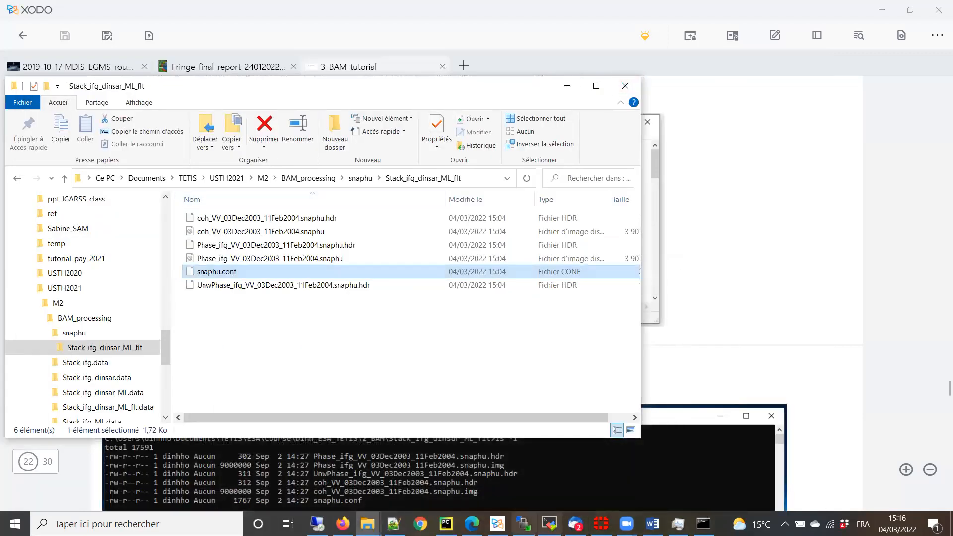
- Append a backslash and the copied snaphu command directly to the bin path in the new Notepad++ document
left_click(394, 524)
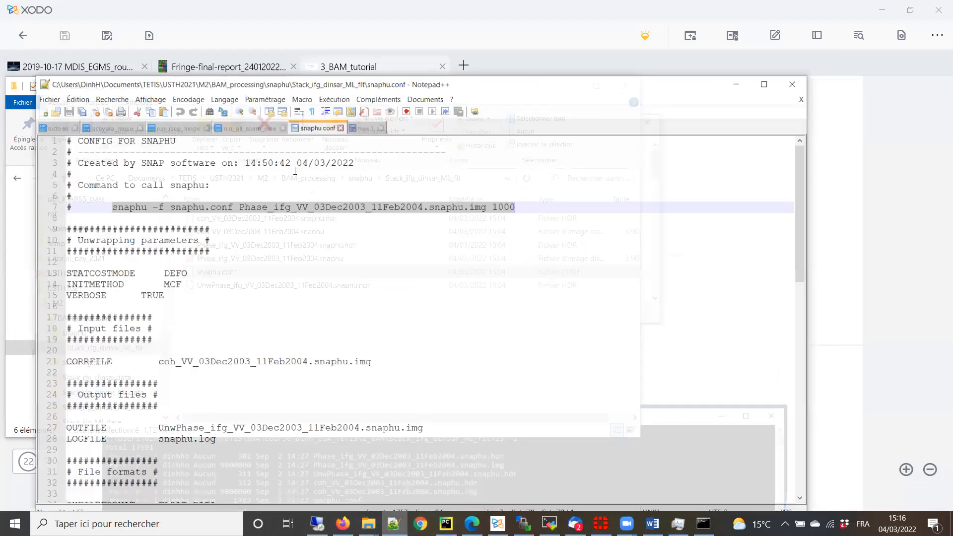
left_click(362, 113)
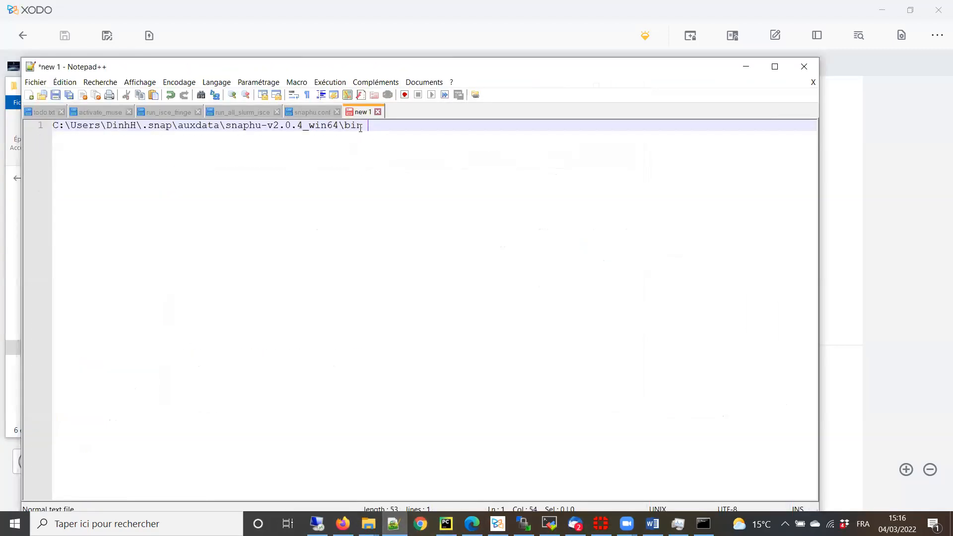
left_click(361, 126)
type("\\")
key("ctrl+v")
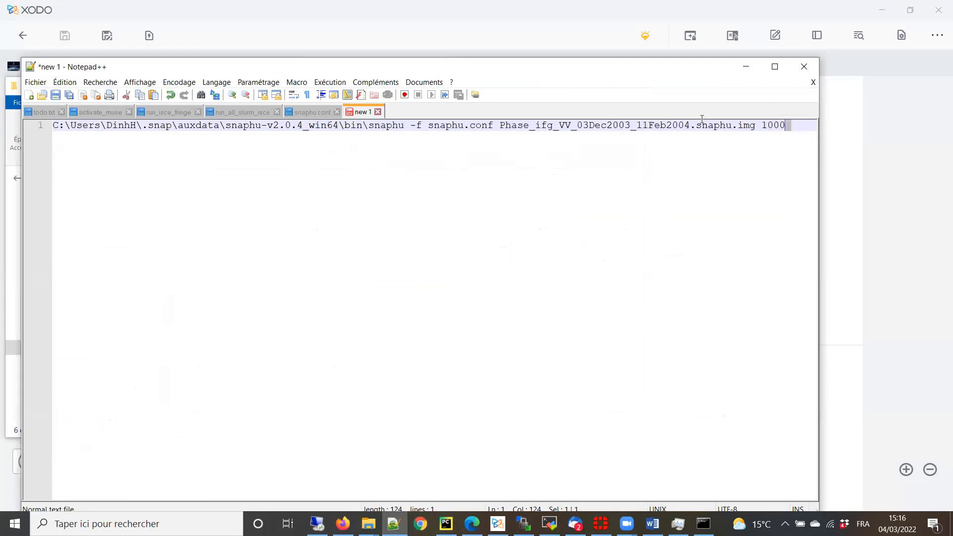
- Copy the complete snaphu command line from the new document and return to the command prompt window
key("ctrl+a")
key("ctrl+c")
left_click(746, 66)
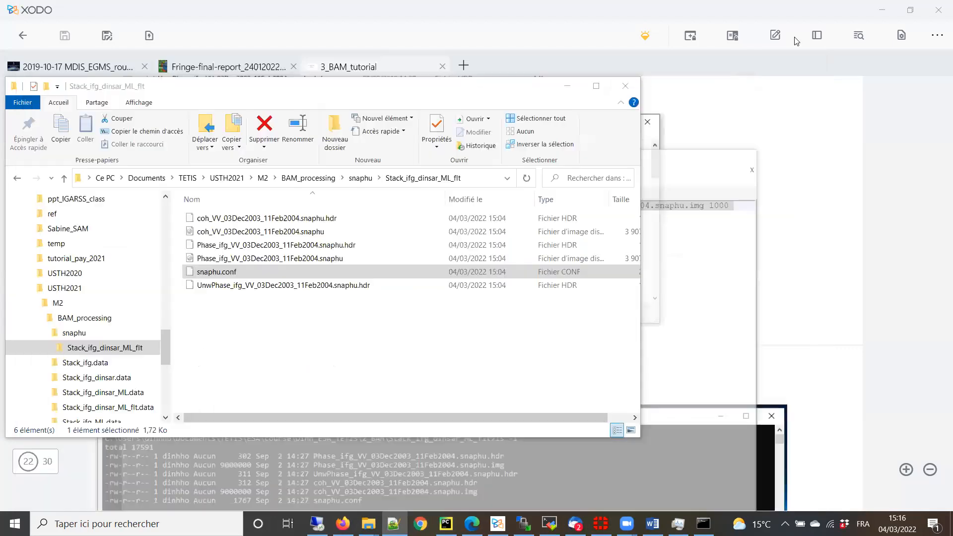
left_click(882, 10)
left_click(684, 333)
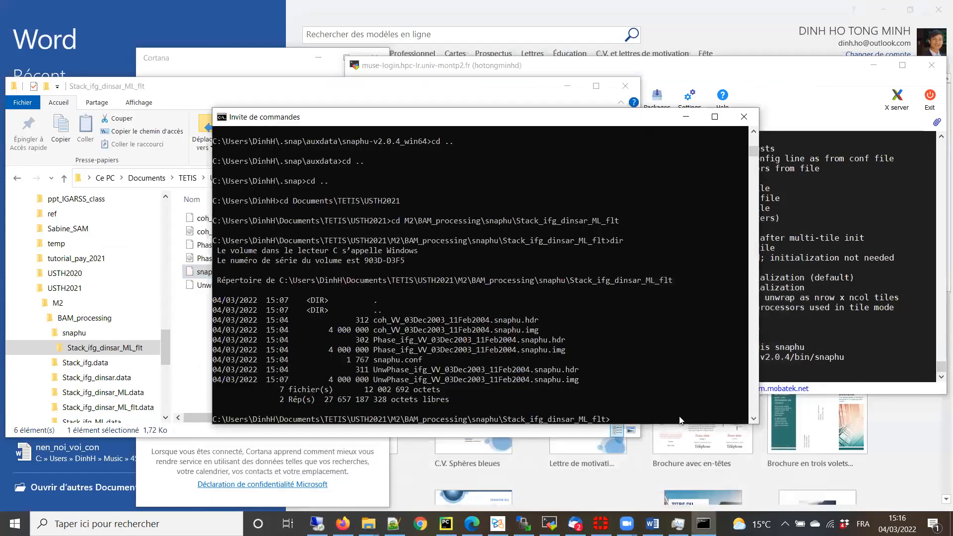
- List the contents of the Stack_ifg_dinsar_ML_flt folder in the command prompt and run the copied snaphu command there
type("dir")
key("Return")
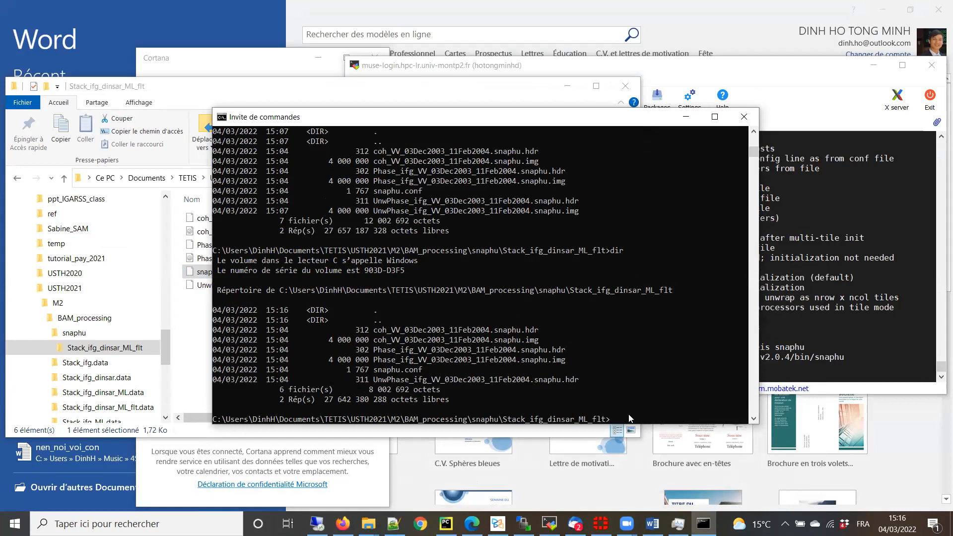
key("ctrl+v")
key("Return")
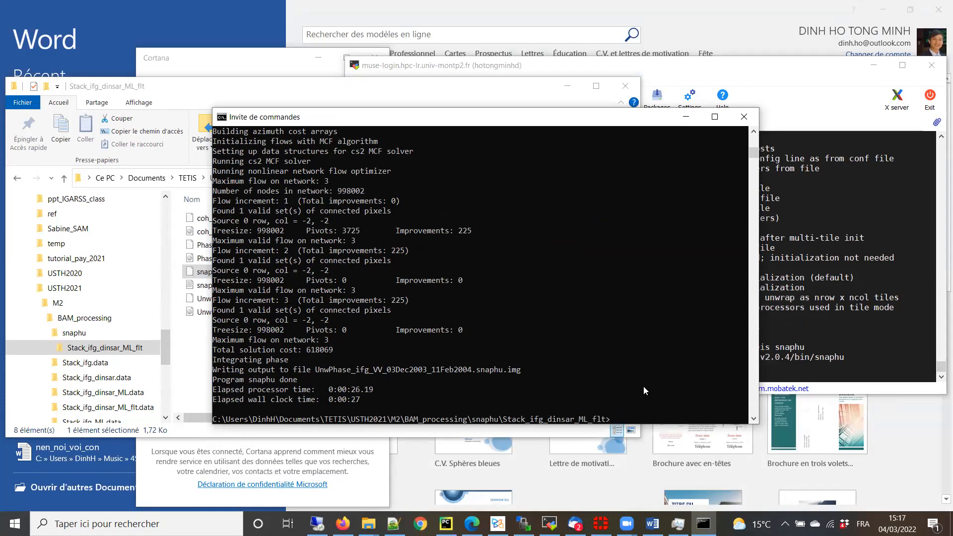
- List the folder again and highlight the UnwPhase_ifg_VV_03Dec2003_11Feb2004.snaphu.img file in the listing
type("dir")
key("Return")
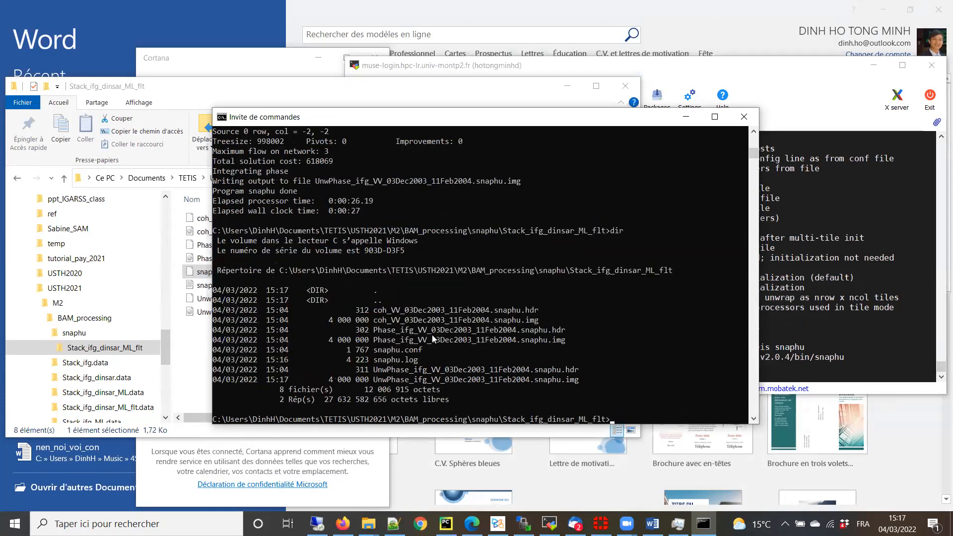
left_click_drag(373, 380, 567, 380)
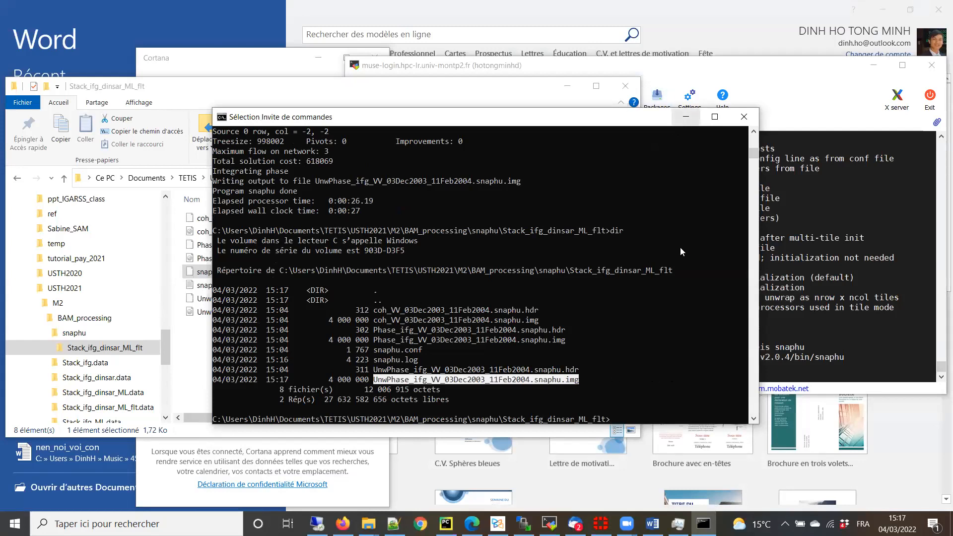
- Search Windows for SNAP and launch it again
left_click(155, 520)
type("sna")
key("Return")
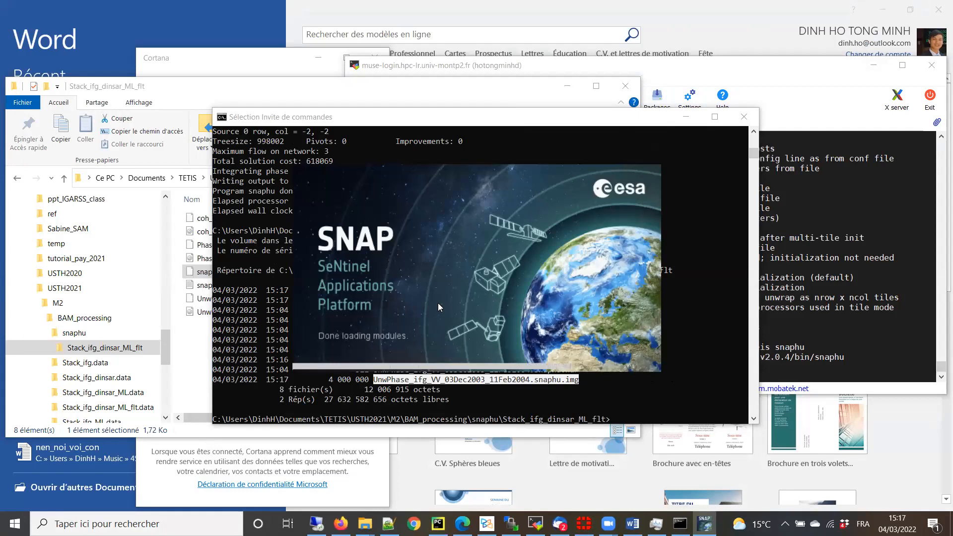
left_click(821, 255)
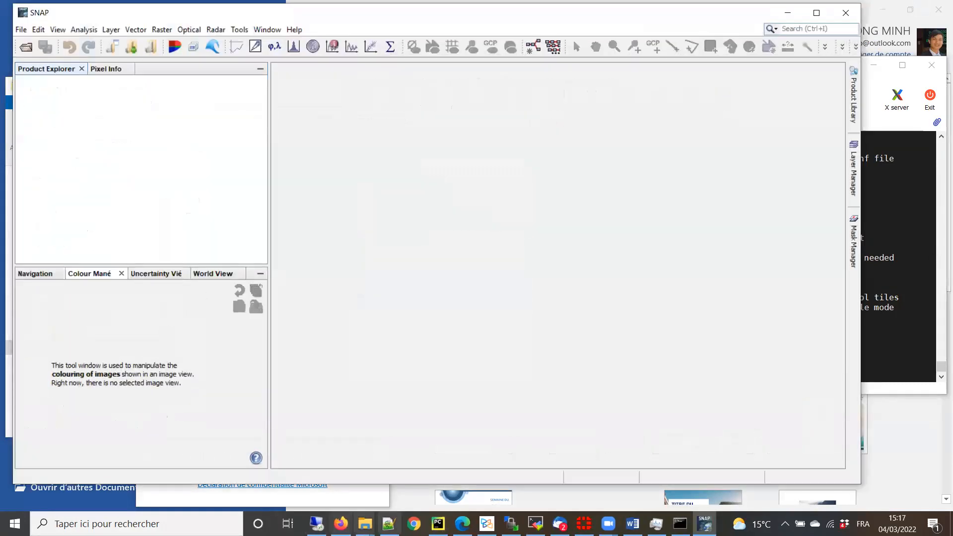
- Load the Stack_ifg_dinsar_ML_flt product from the BAM_processing folder into SNAP and expand its tree
mouse_move(365, 524)
left_click(470, 463)
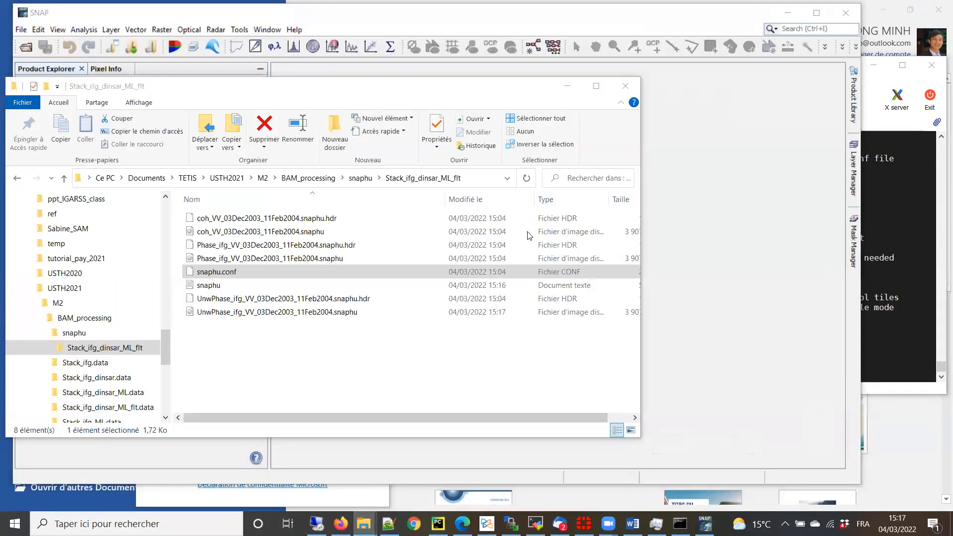
left_click(312, 178)
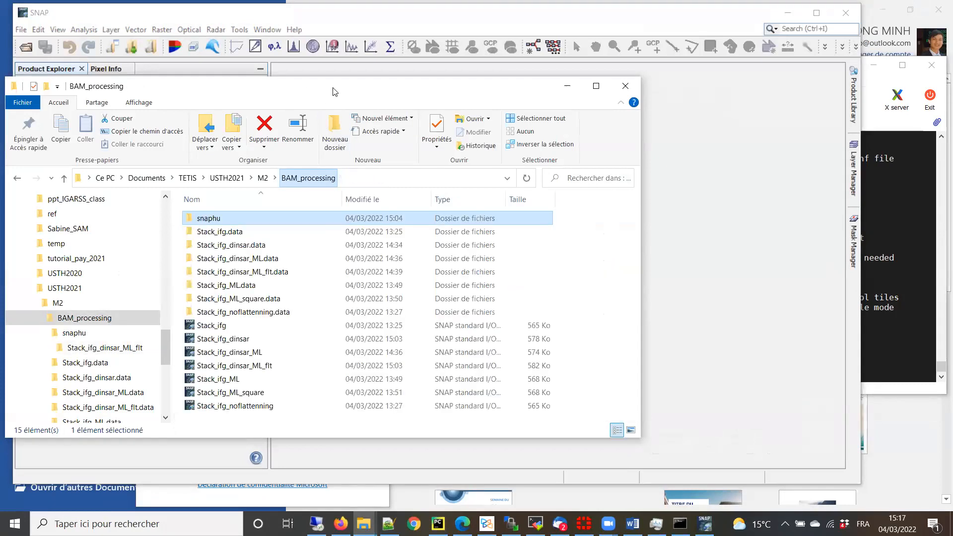
left_click_drag(333, 91, 673, 105)
left_click(597, 380)
left_click_drag(597, 379, 105, 178)
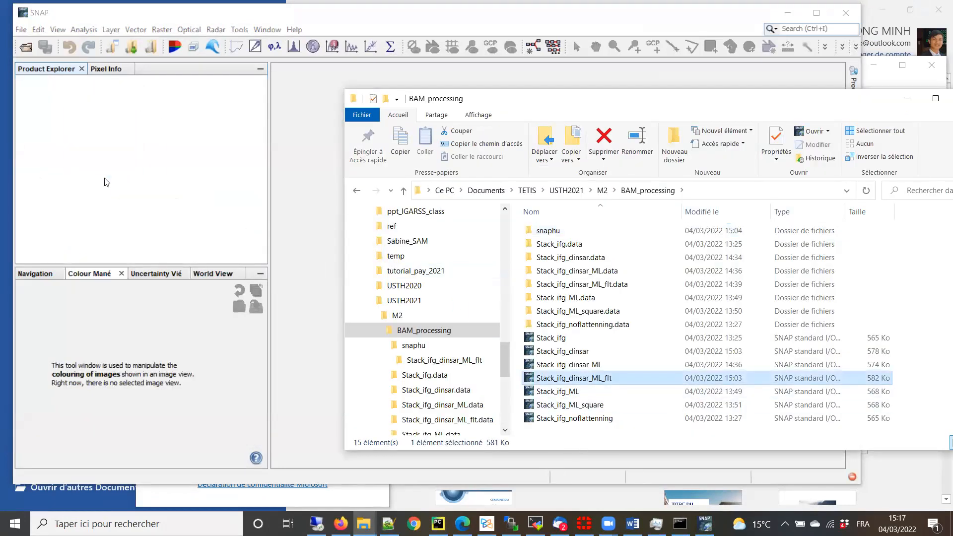
left_click(237, 23)
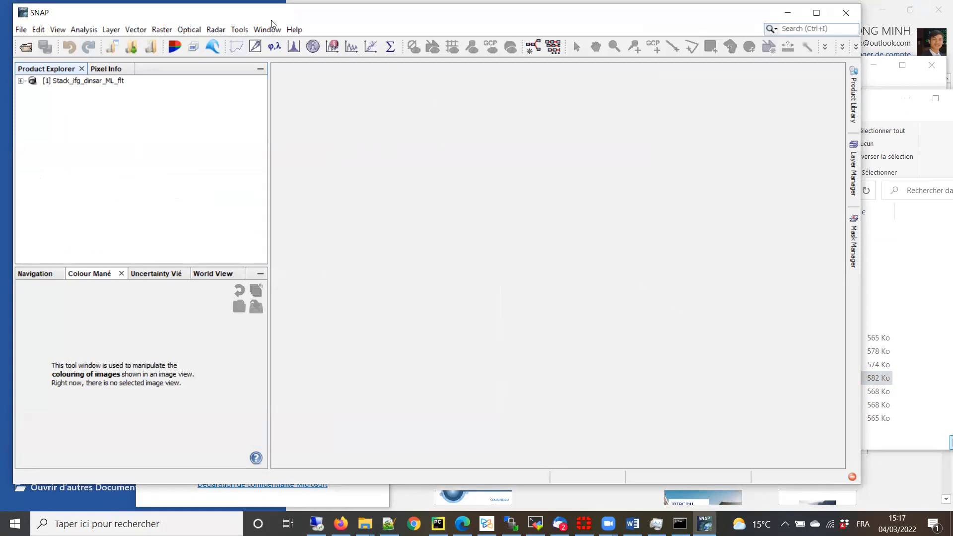
left_click_drag(271, 20, 270, 22)
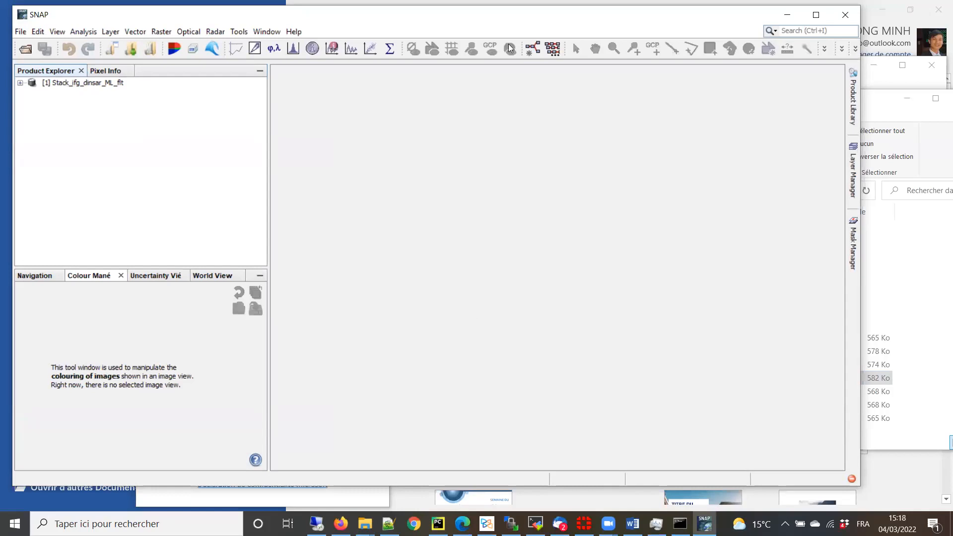
left_click(885, 352)
left_click(20, 84)
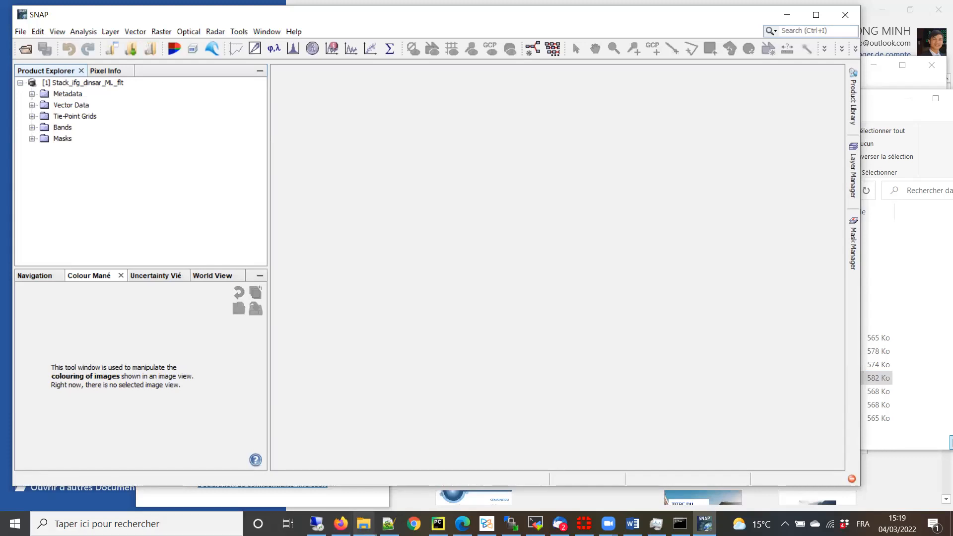
- Inspect the band files inside the Stack_ifg_dinsar_ML_flt.data folder in File Explorer, then return to SNAP
left_click(364, 524)
left_click(442, 474)
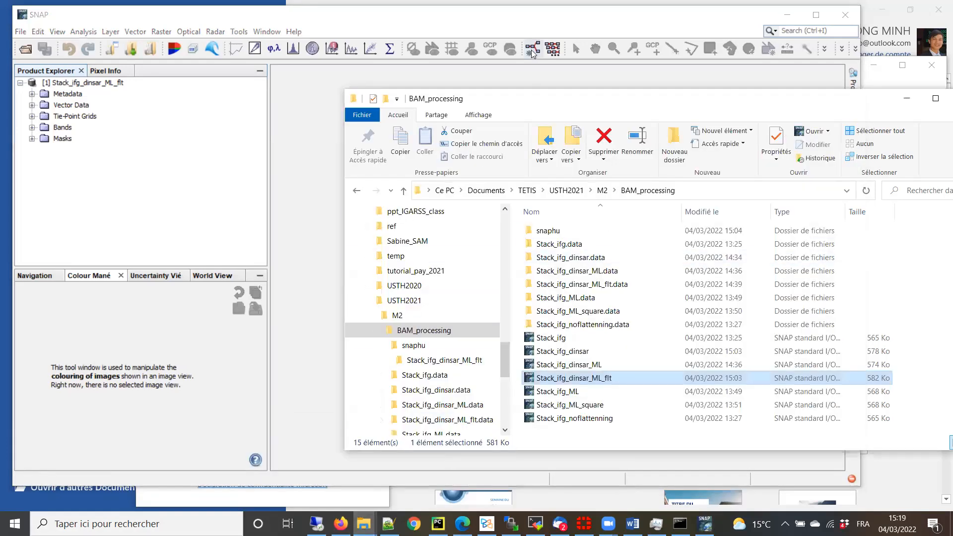
left_click_drag(555, 98, 291, 82)
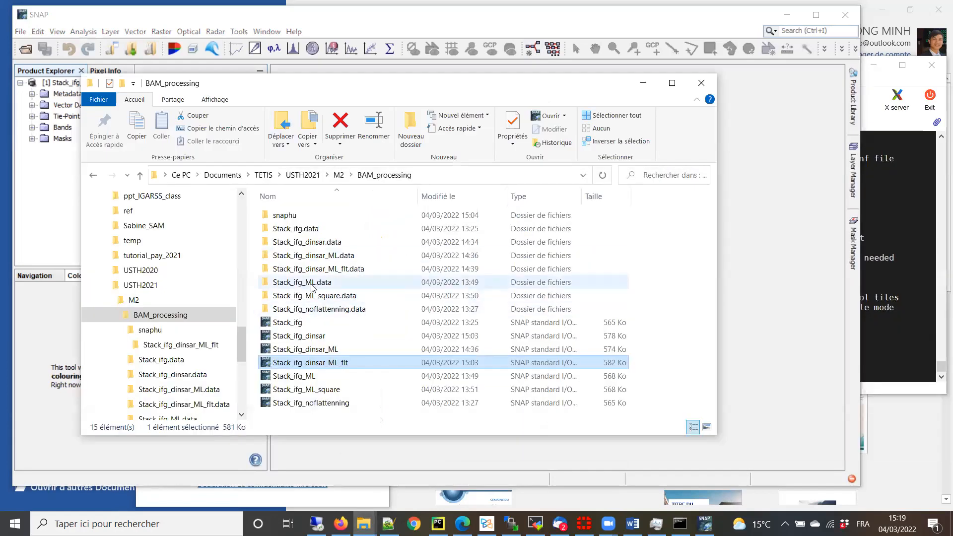
left_click(308, 270)
double_click(309, 274)
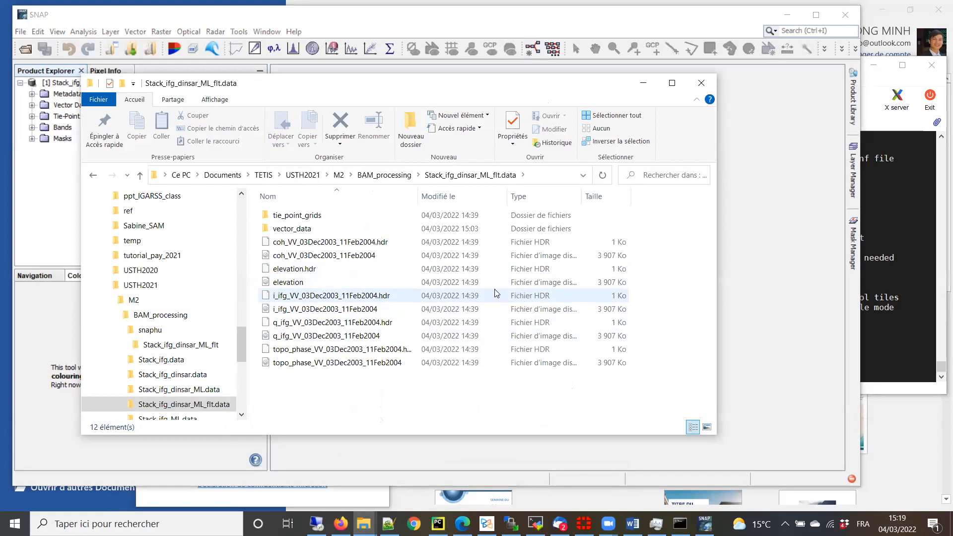
left_click(644, 86)
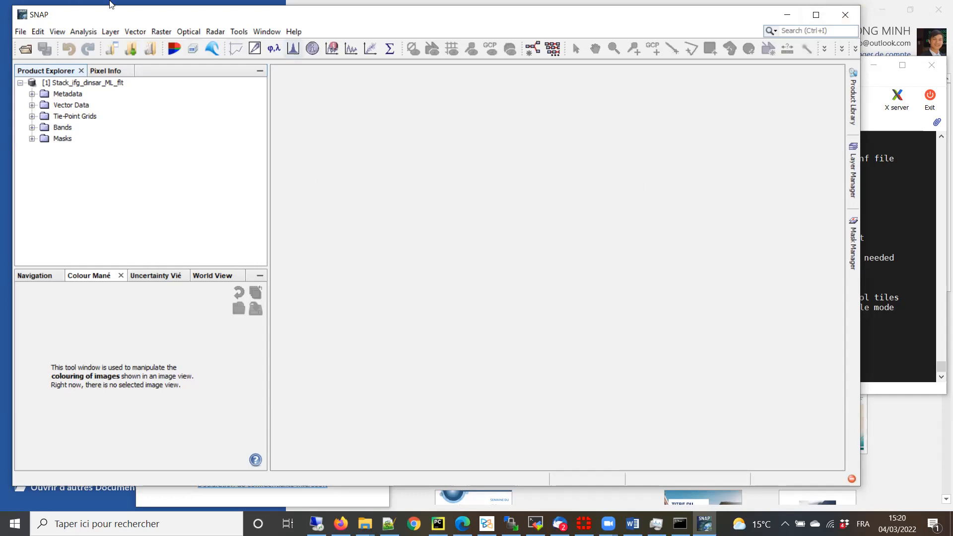
left_click_drag(105, 17, 103, 17)
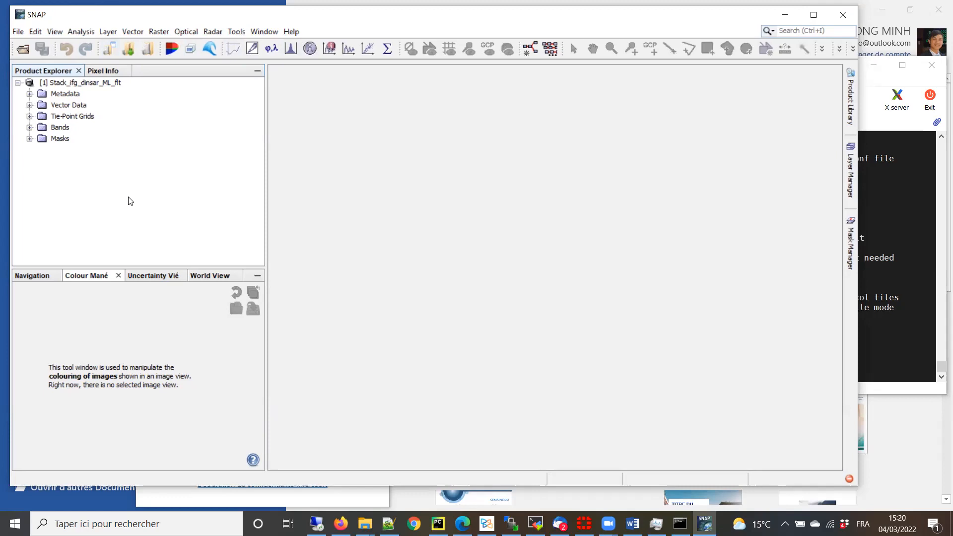
- Switch to Xodo and look through 3_BAM_tutorial from the phase unwrapping section to the fringe results, then return to SNAP
left_click(488, 524)
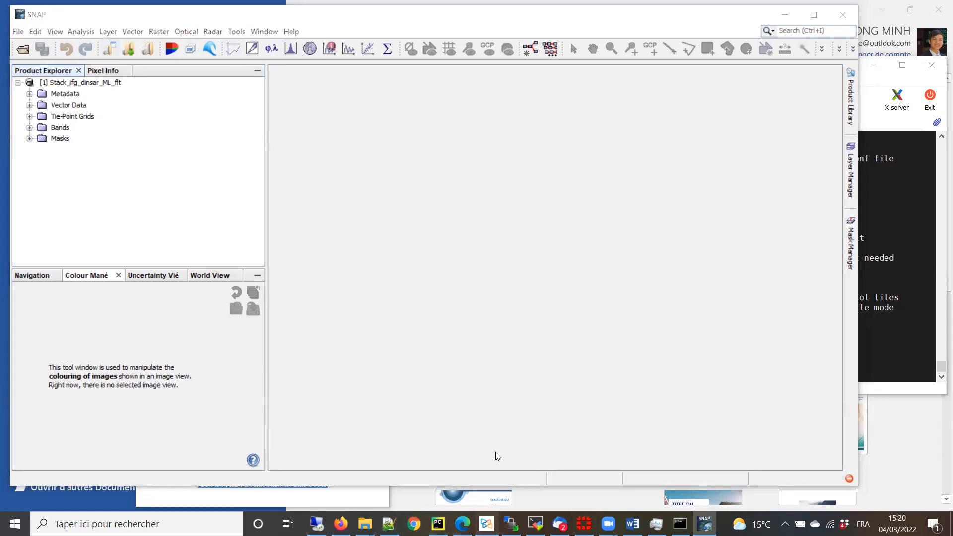
scroll(445, 347, "down", 5)
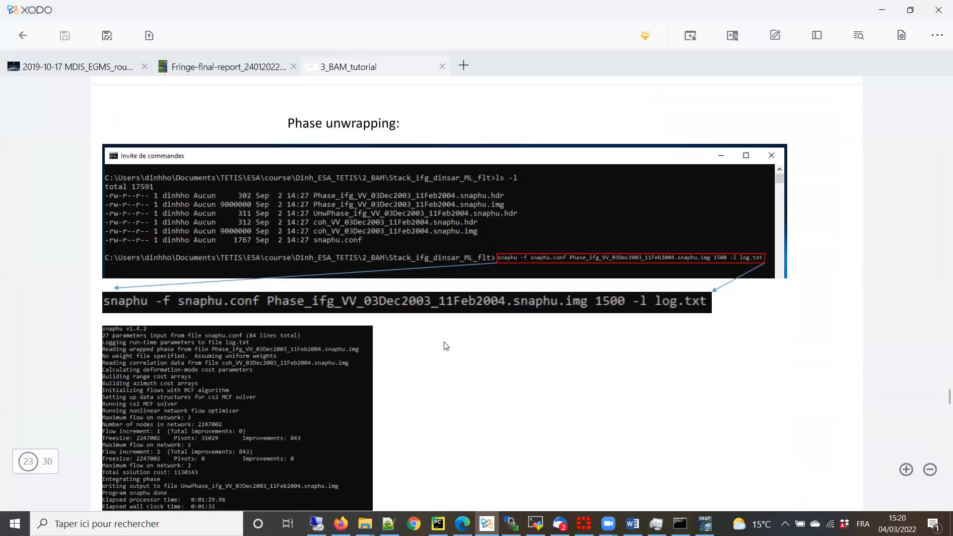
scroll(446, 346, "down", 20)
scroll(446, 348, "down", 12)
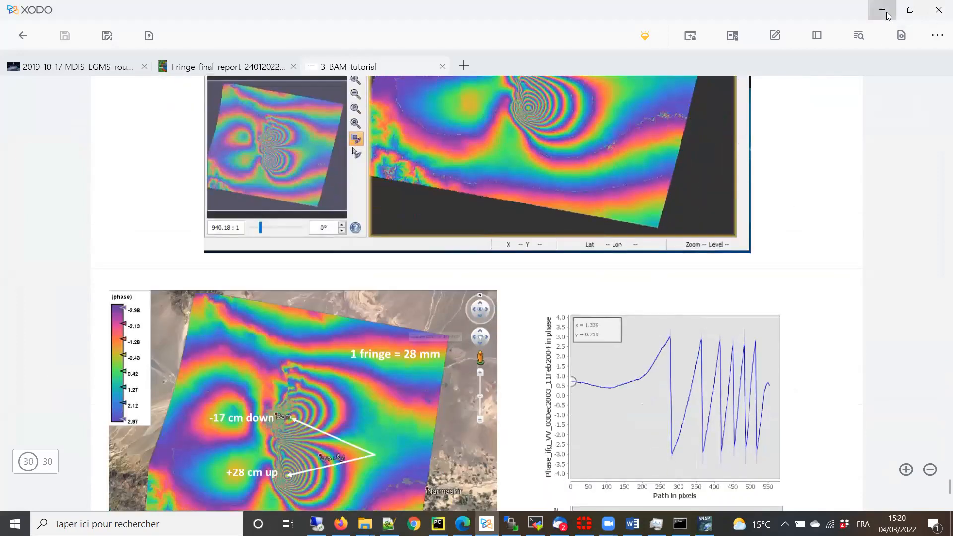
left_click(887, 16)
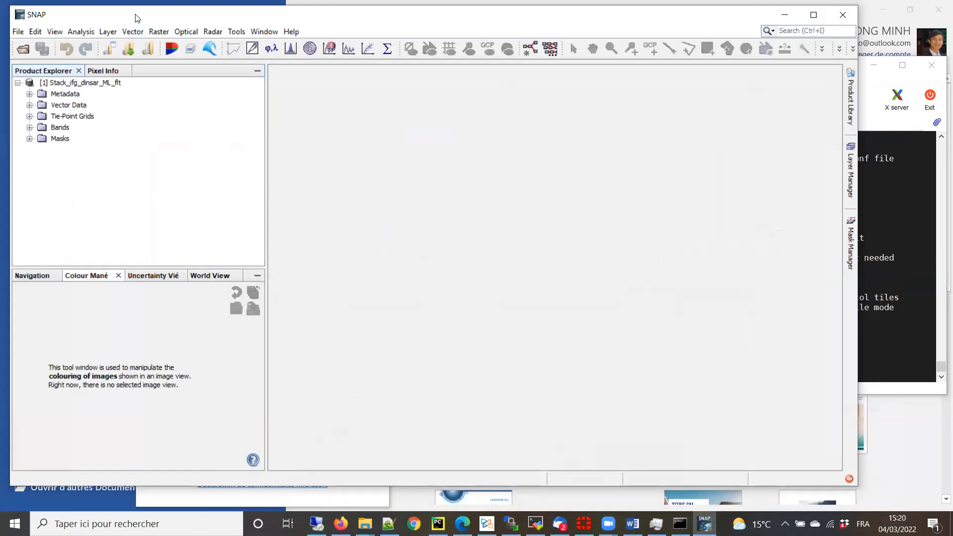
left_click_drag(135, 18, 133, 18)
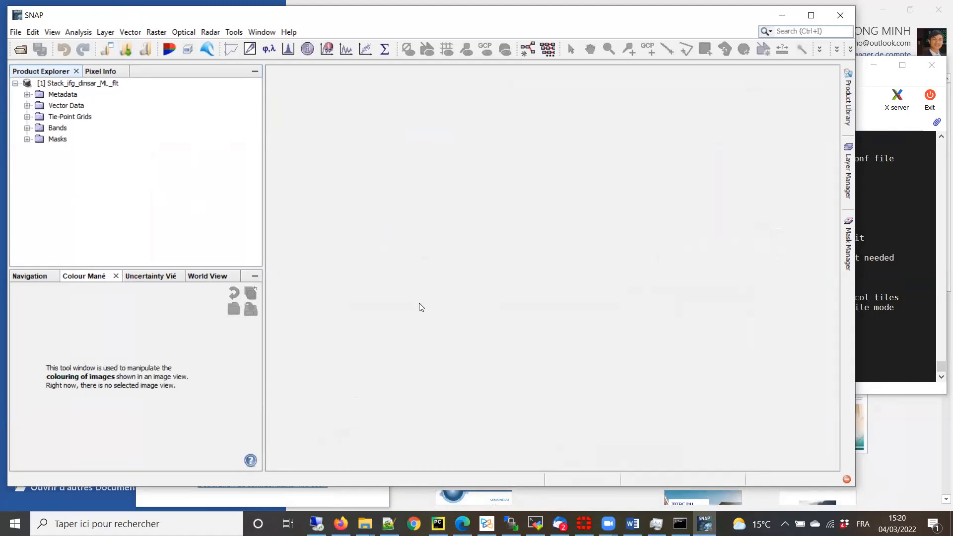
- Start Snaphu Import with Stack_ifg_dinsar_ML_flt as the wrapped phase source and go to the unwrapped phase source
left_click(204, 34)
mouse_move(235, 101)
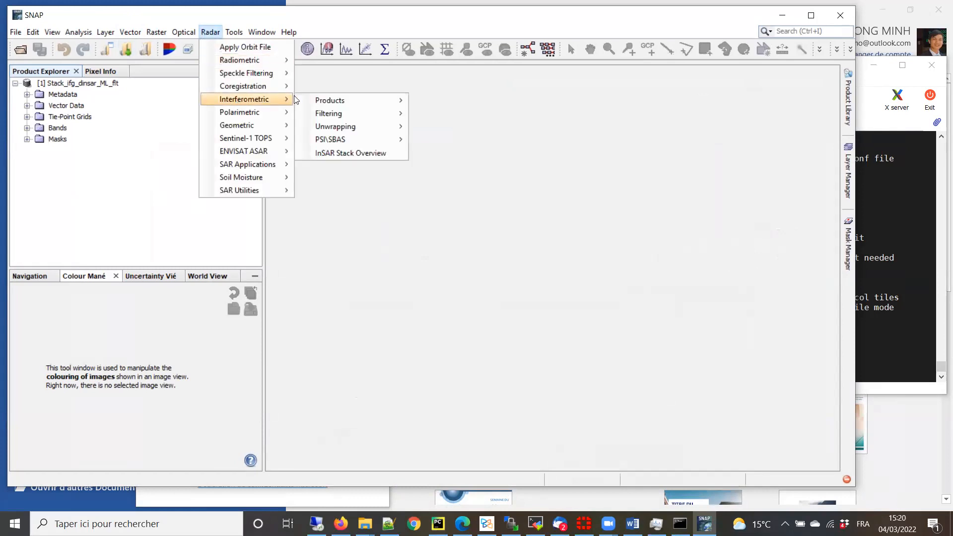
mouse_move(380, 125)
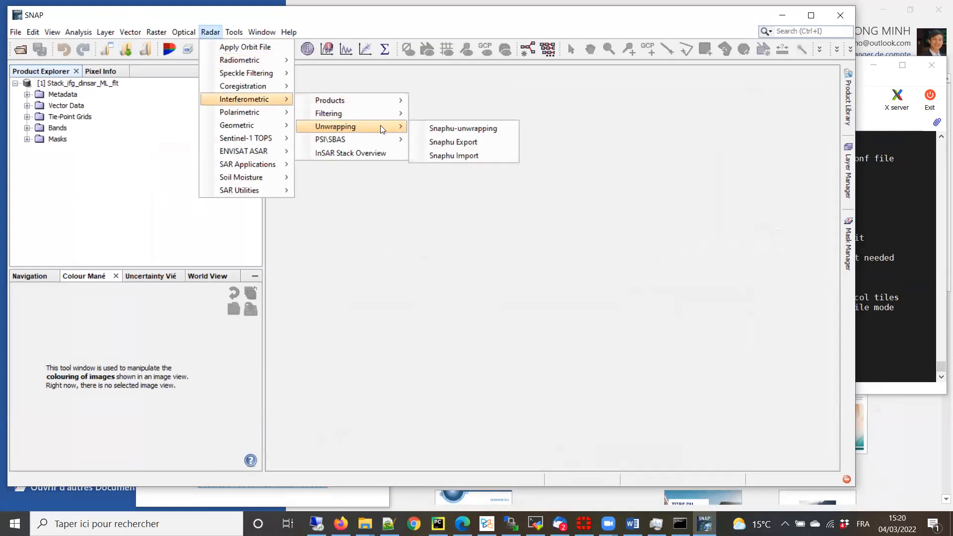
left_click(479, 156)
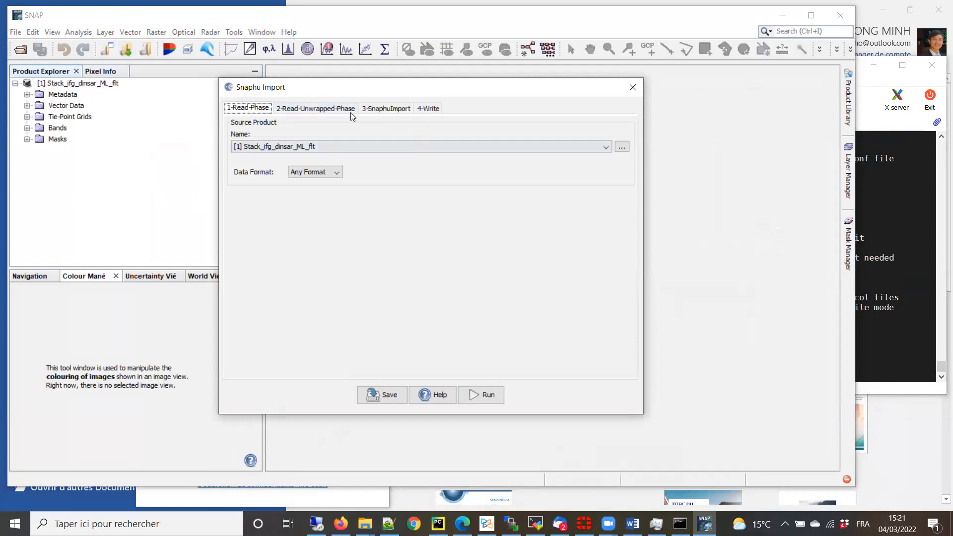
left_click(330, 110)
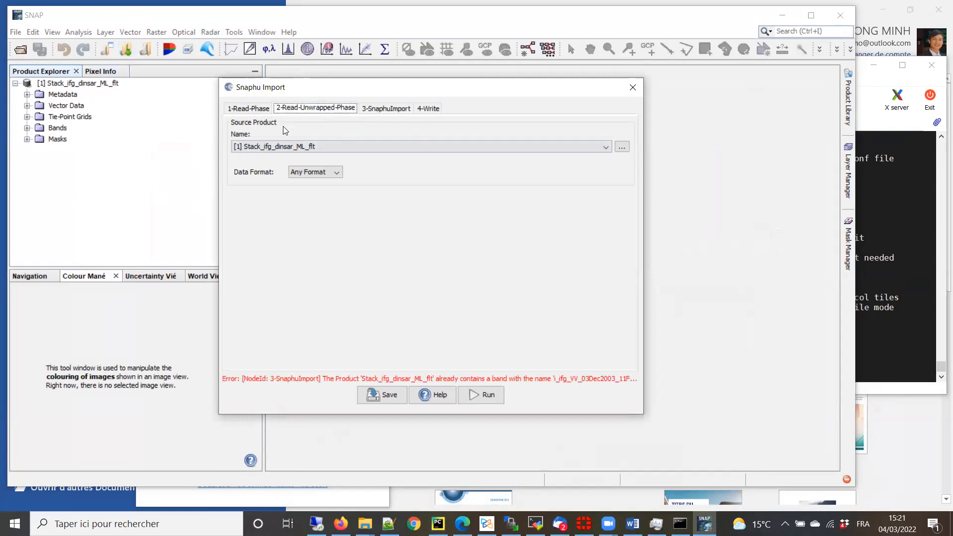
left_click(248, 109)
left_click(294, 146)
left_click(294, 146)
left_click(318, 108)
left_click(393, 108)
left_click(309, 109)
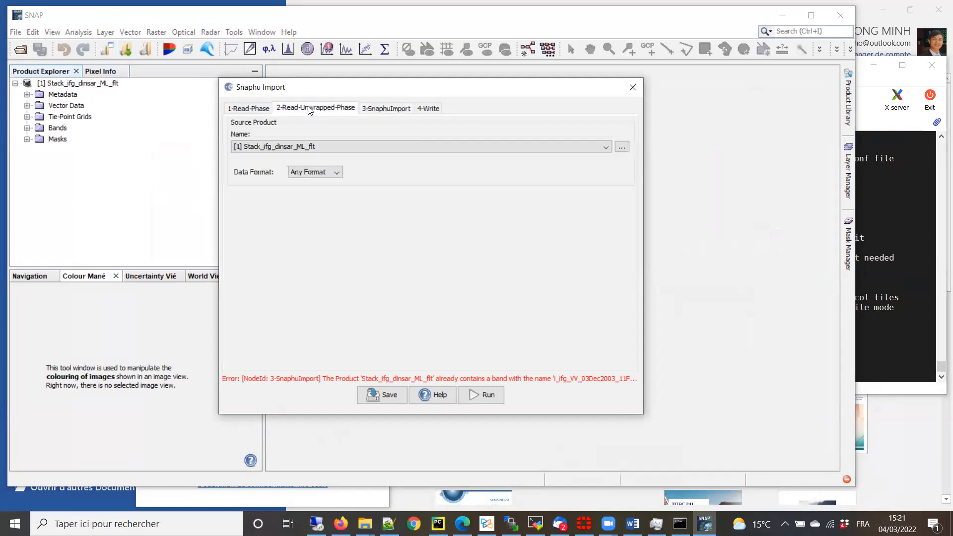
- Choose UnwPhase_ifg_VV_03Dec2003_11Feb2004.snaphu.img from the snaphu export folder Stack_ifg_dinsar_ML_flt as the unwrapped phase source product
left_click(338, 148)
left_click(613, 178)
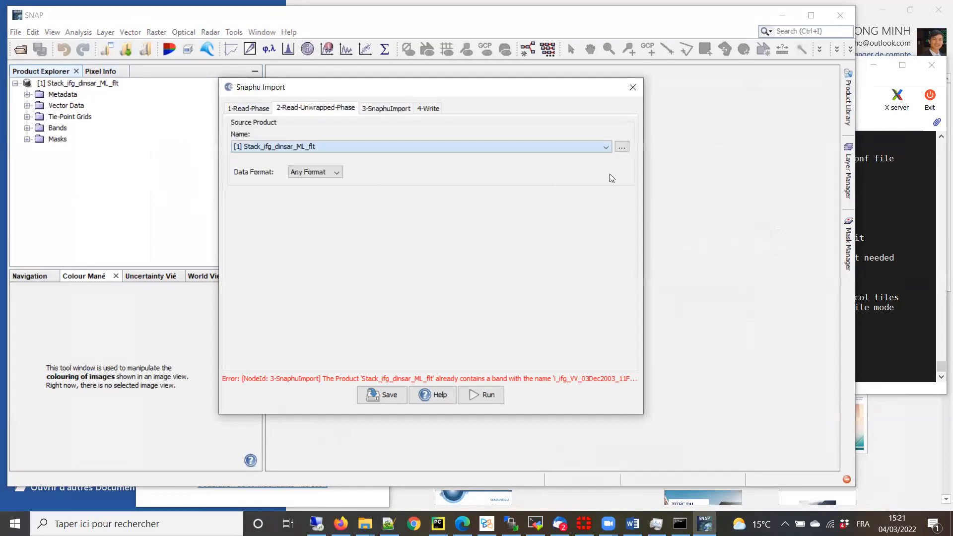
left_click(622, 146)
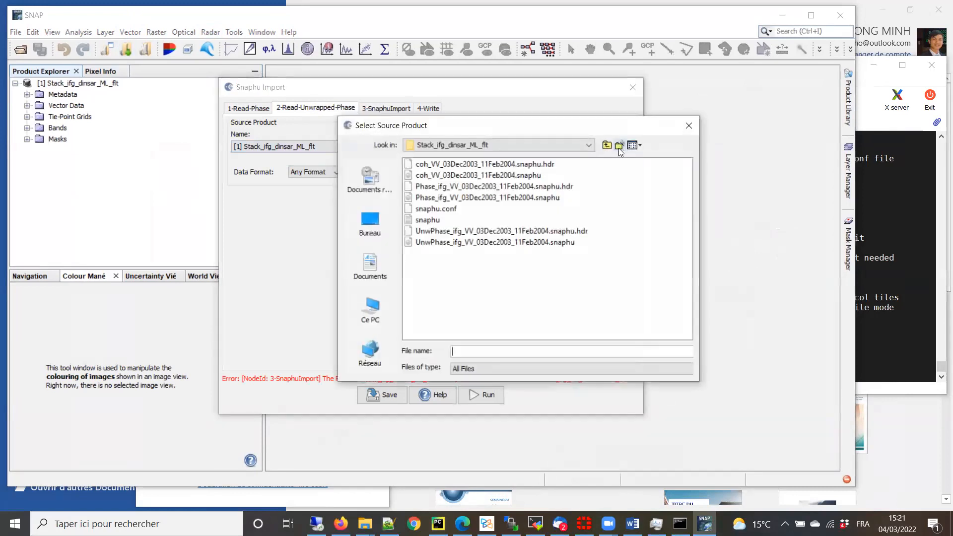
left_click(455, 242)
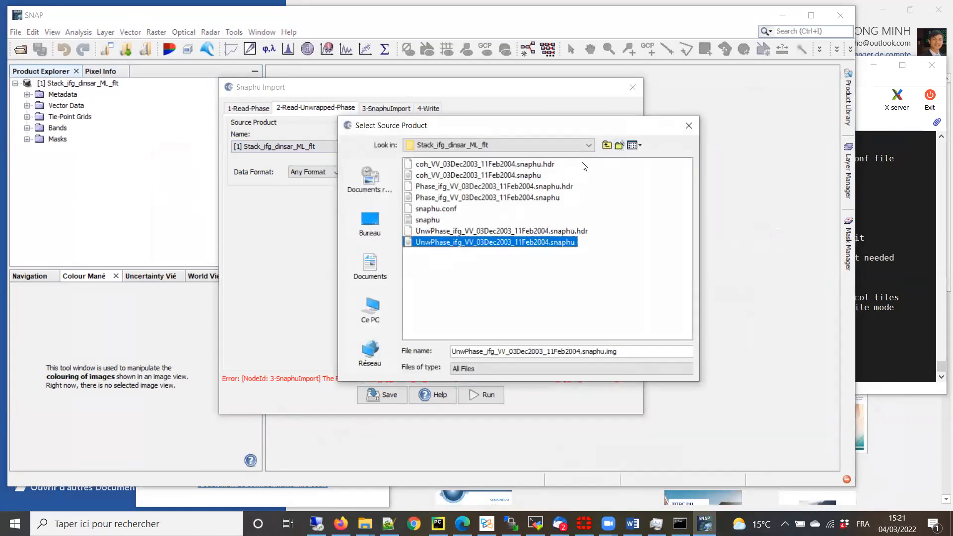
left_click(608, 145)
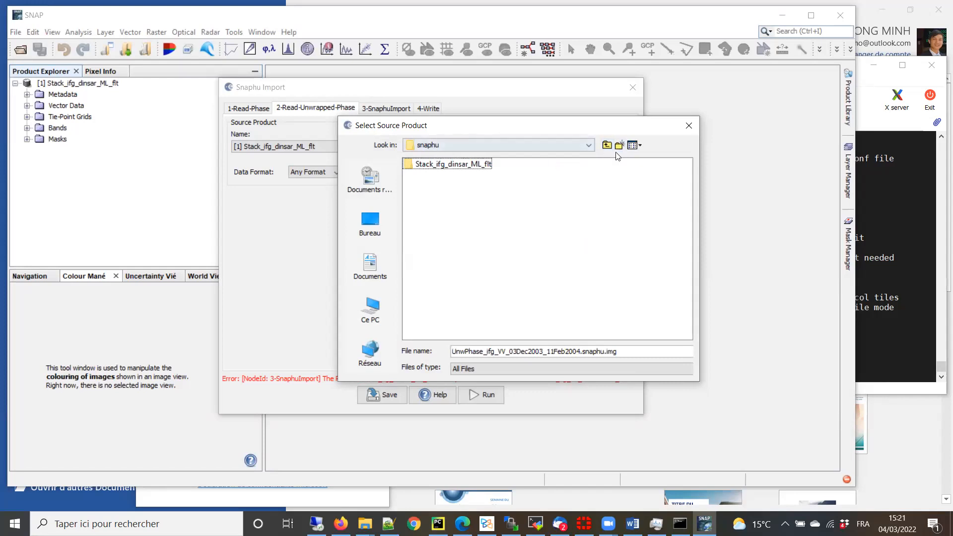
left_click(606, 145)
double_click(428, 163)
double_click(435, 164)
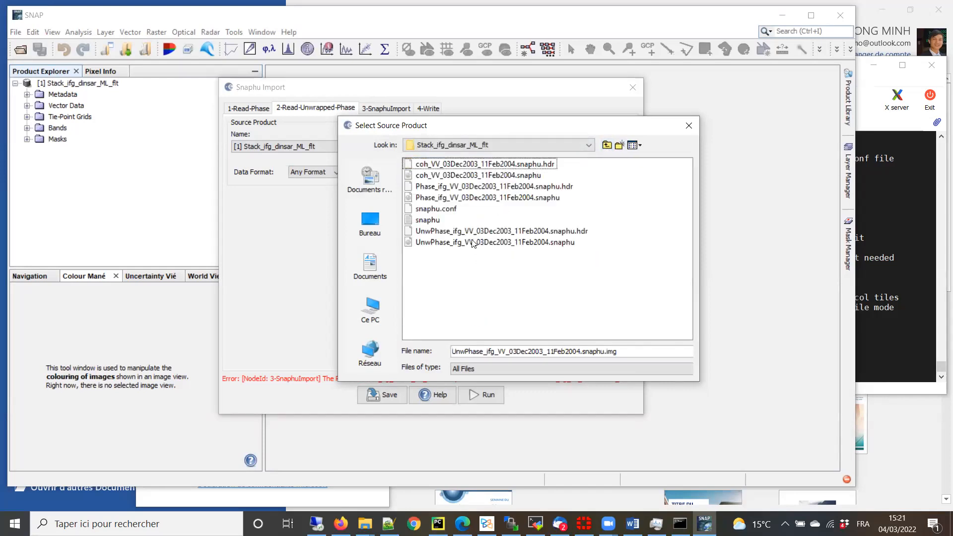
left_click(469, 242)
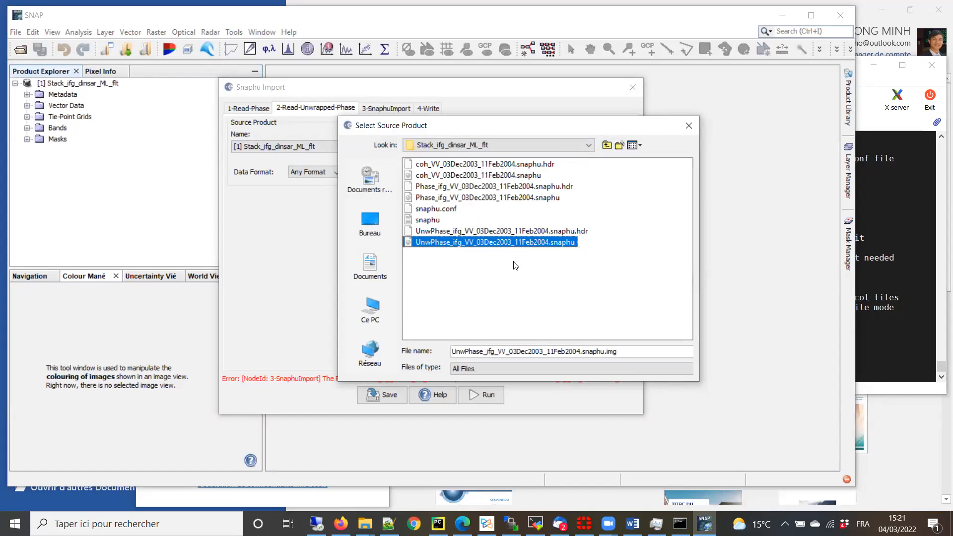
left_click(467, 231)
left_click(433, 243)
left_click(419, 264)
double_click(410, 243)
- Recheck the wrapped and unwrapped phase sources, then view the import option for saving the wrapped interferogram
left_click(254, 108)
left_click(311, 108)
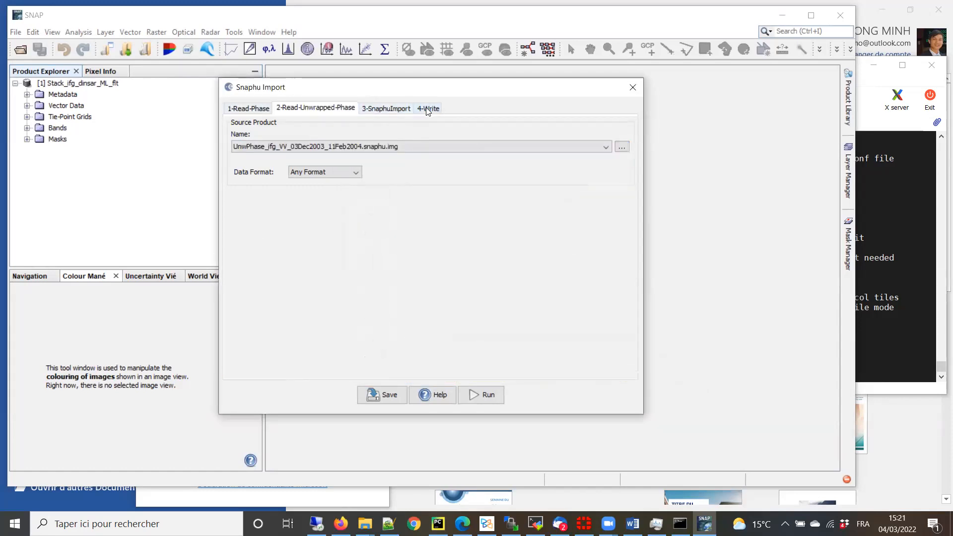
left_click(400, 109)
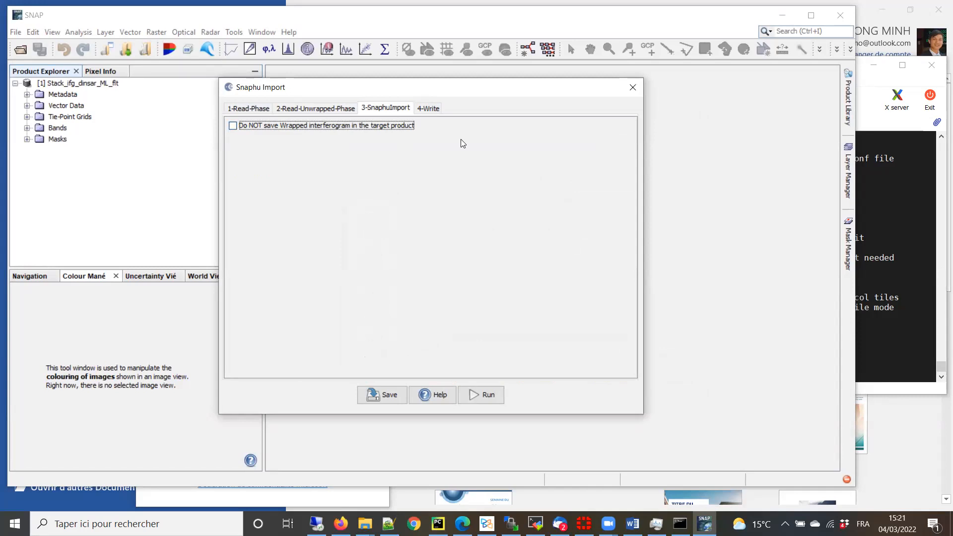
- Name the target product Stack_ifg_dinsar_ML_flt_unwrapping and copy the path of the BAM_processing folder from File Explorer
left_click(436, 109)
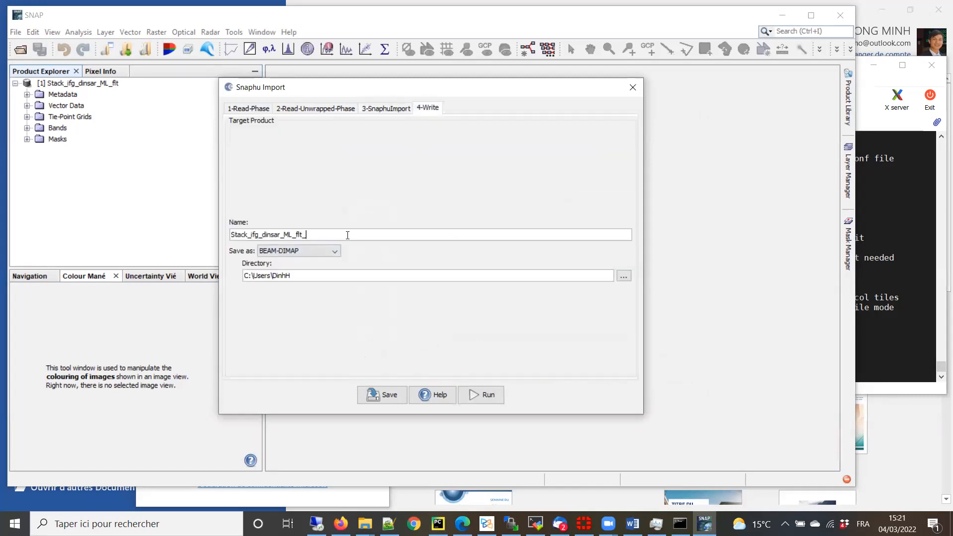
type("unwrapping")
left_click(624, 277)
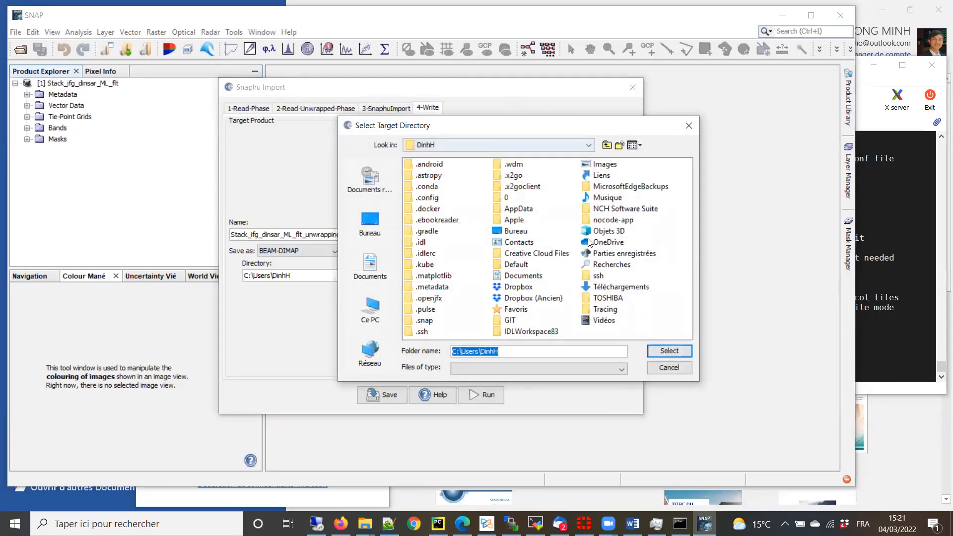
left_click(365, 524)
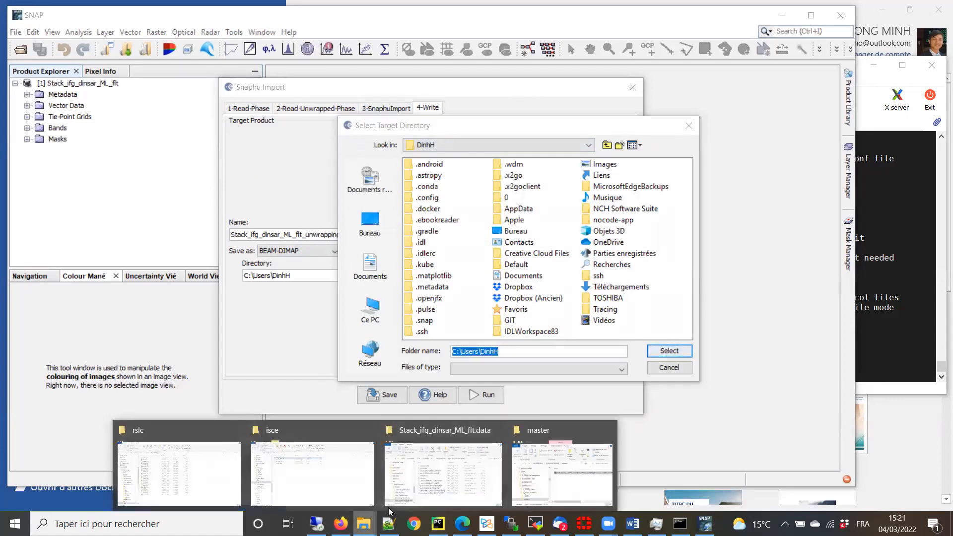
left_click(444, 464)
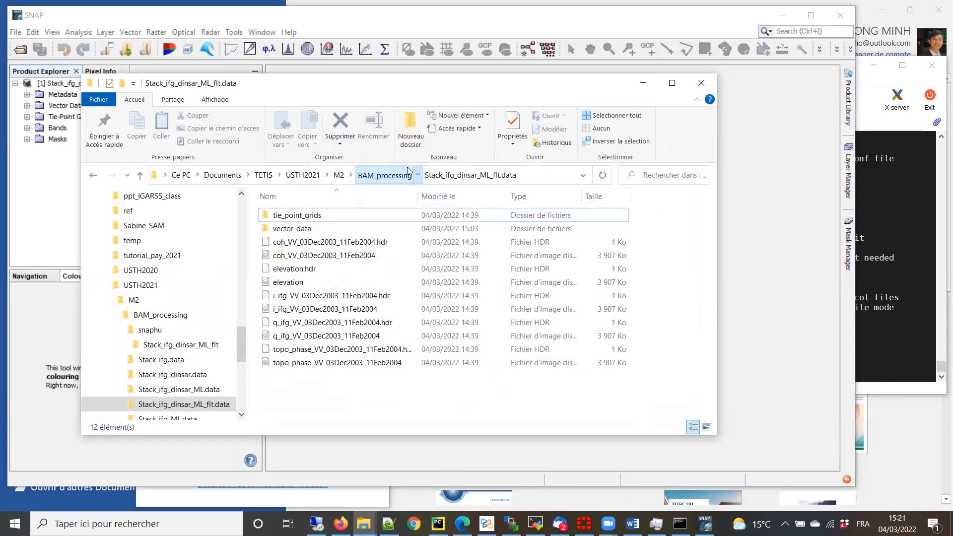
left_click(384, 175)
left_click(487, 181)
key("ctrl+c")
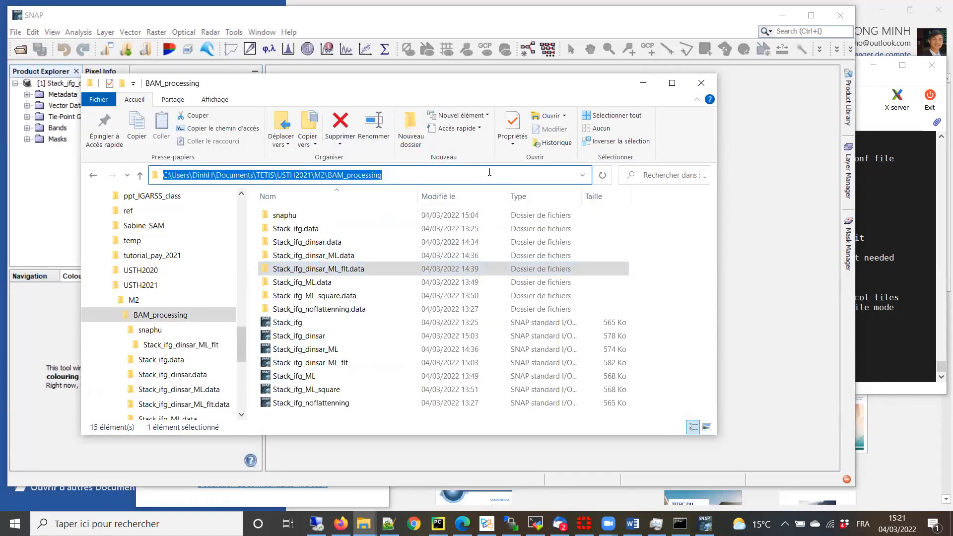
- Return to the Snaphu Import settings and set the target directory to the copied BAM_processing path
left_click(644, 83)
left_click(675, 369)
left_click_drag(330, 274, 153, 269)
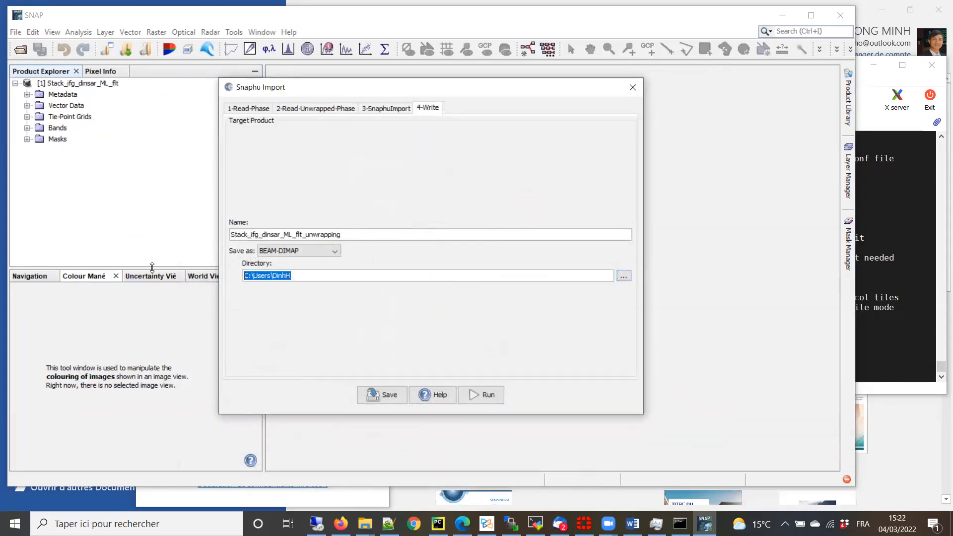
key("ctrl+v")
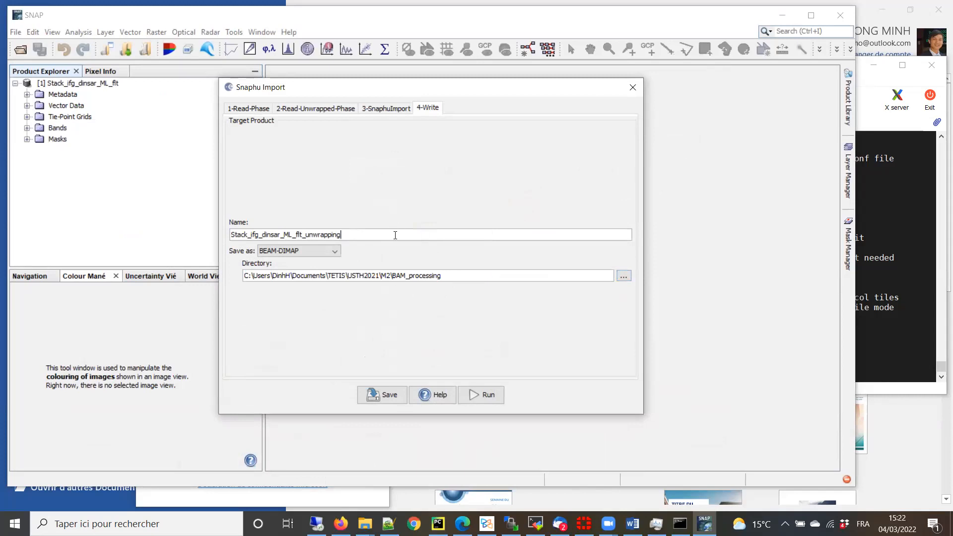
- Recheck the source, import and target settings of Snaphu Import, run the import and close the dialog
left_click(381, 108)
left_click(329, 106)
left_click(258, 109)
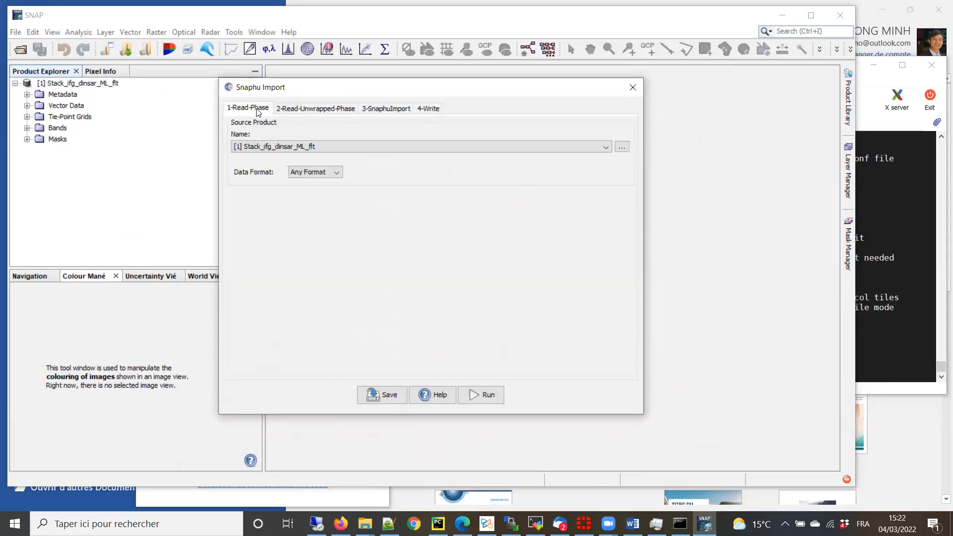
left_click(314, 109)
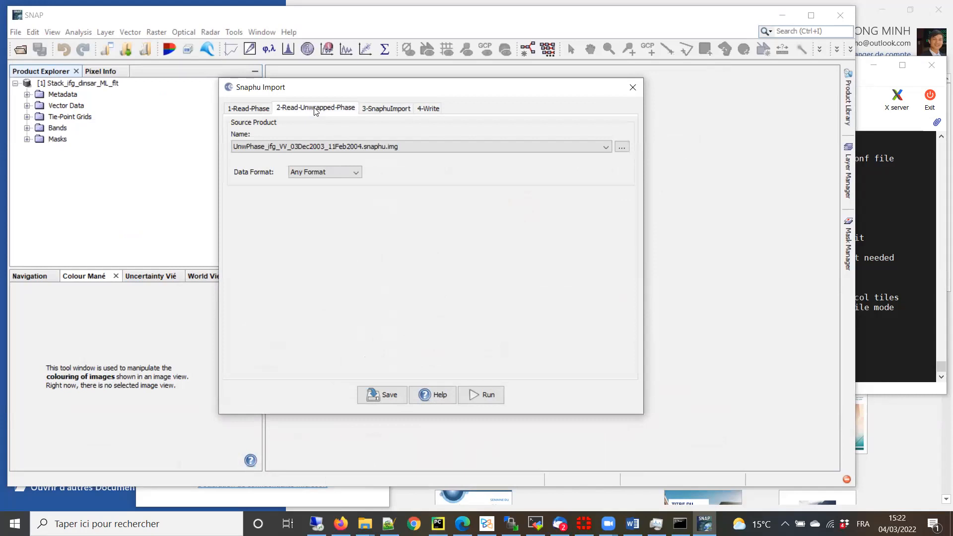
left_click(387, 108)
left_click(428, 108)
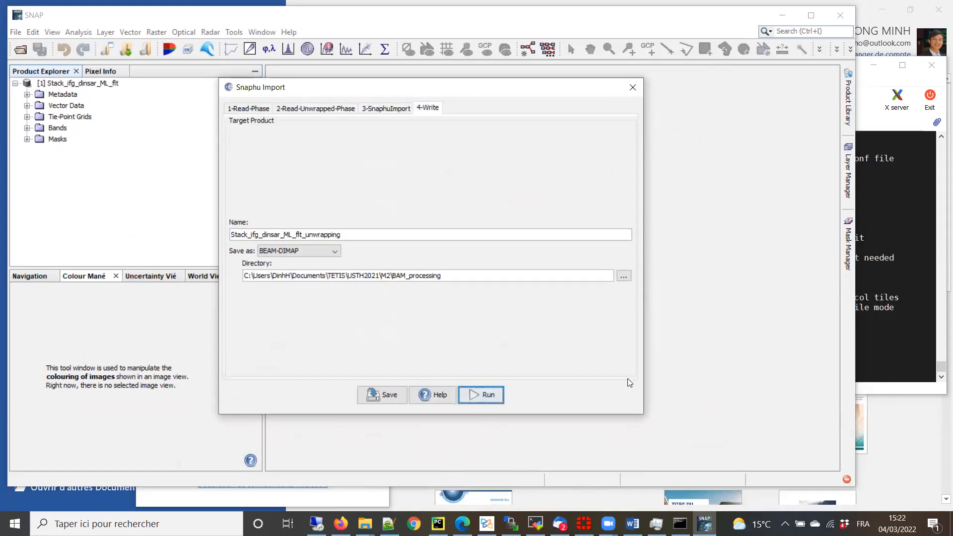
left_click(632, 88)
- Display the Unw_Phase_ifg_03Dec2003_11Feb2004 band of the Stack_ifg_dinsar_ML_flt_unwrapping product
left_click(15, 85)
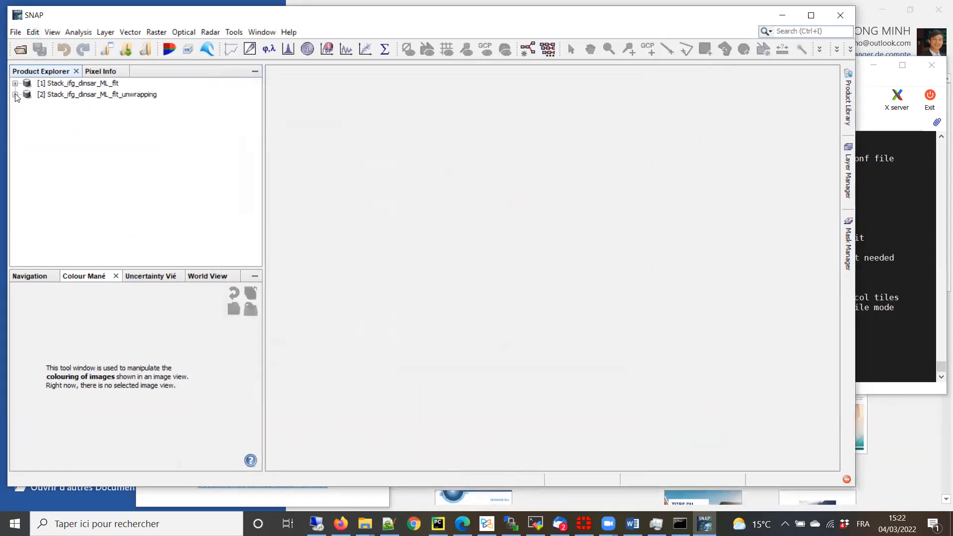
left_click(16, 95)
left_click(26, 139)
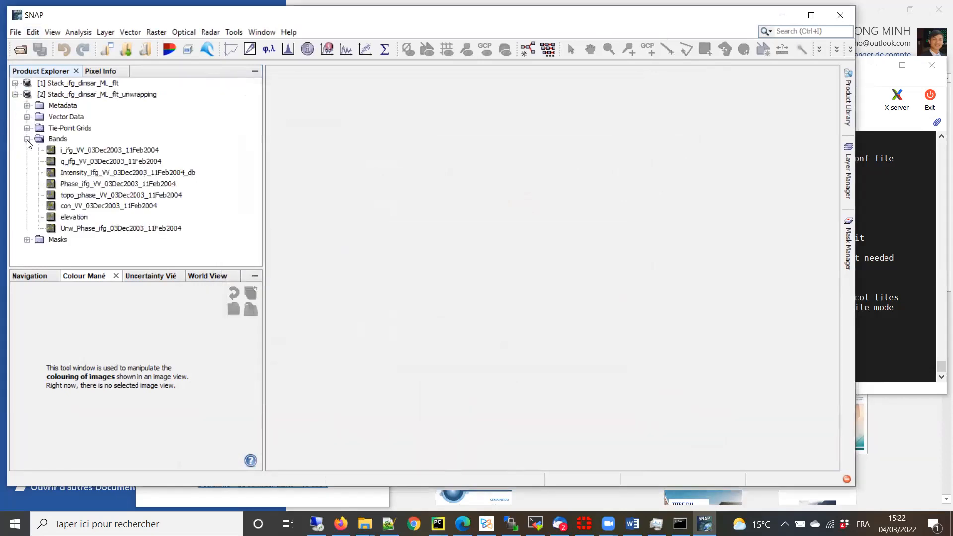
double_click(90, 229)
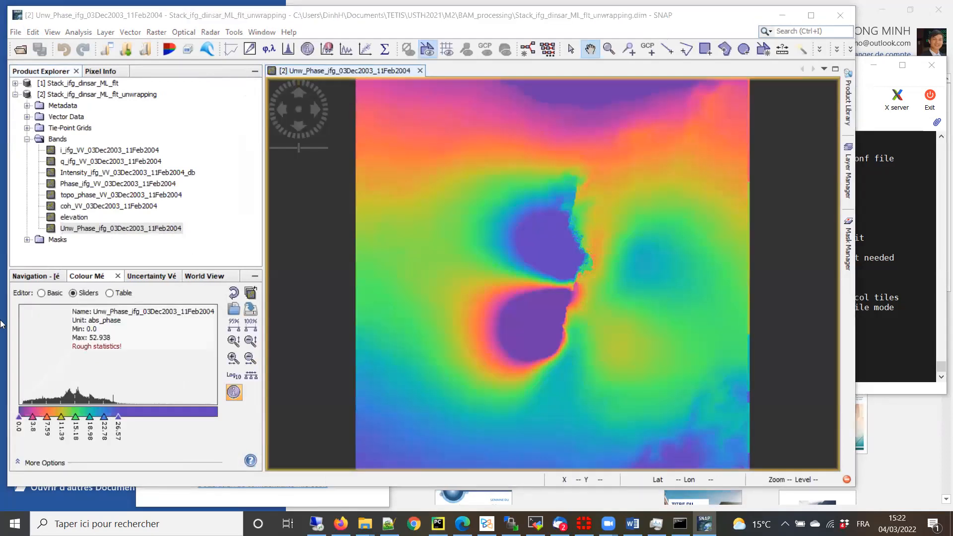
- Open the wrapped Phase_ifg_VV_03Dec2003_11Feb2004 band and compare its fringes with the unwrapped phase image
double_click(90, 184)
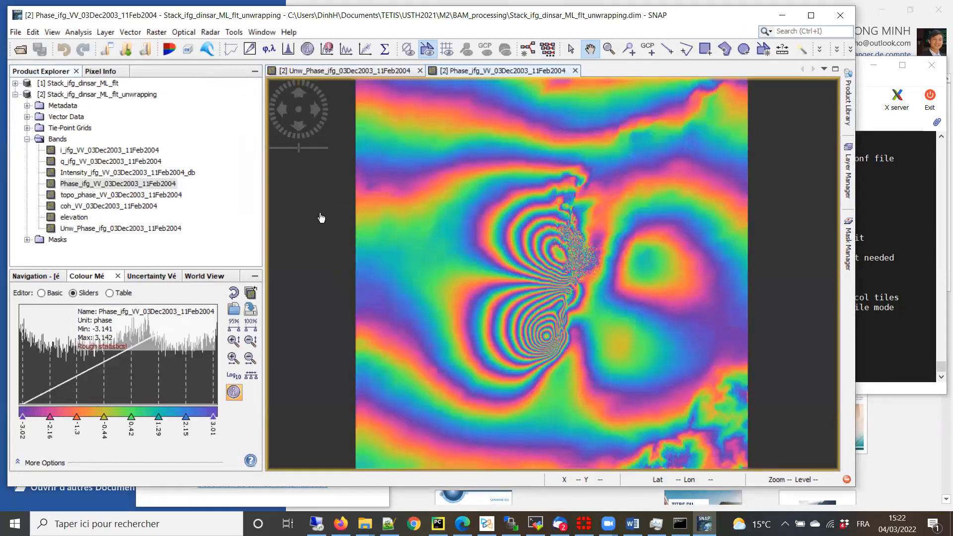
left_click(377, 74)
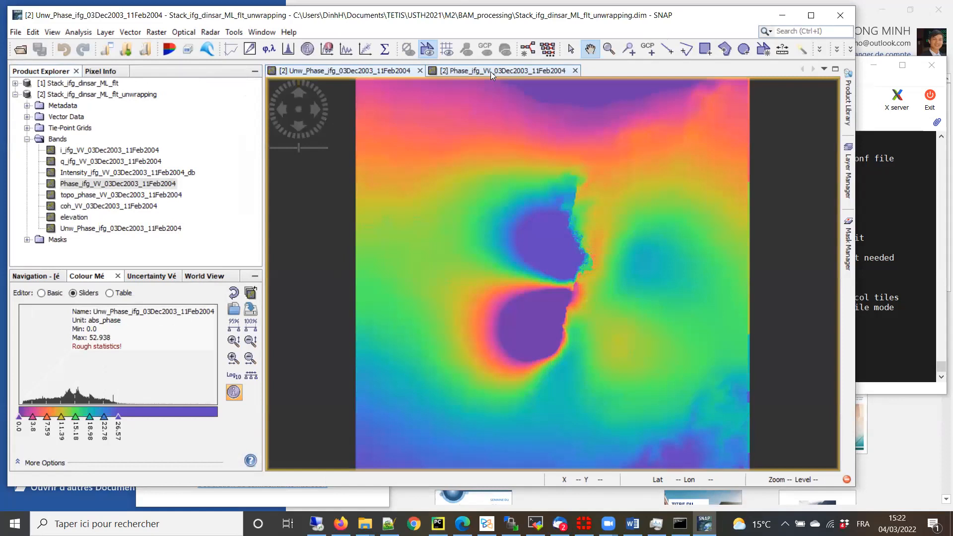
left_click(490, 71)
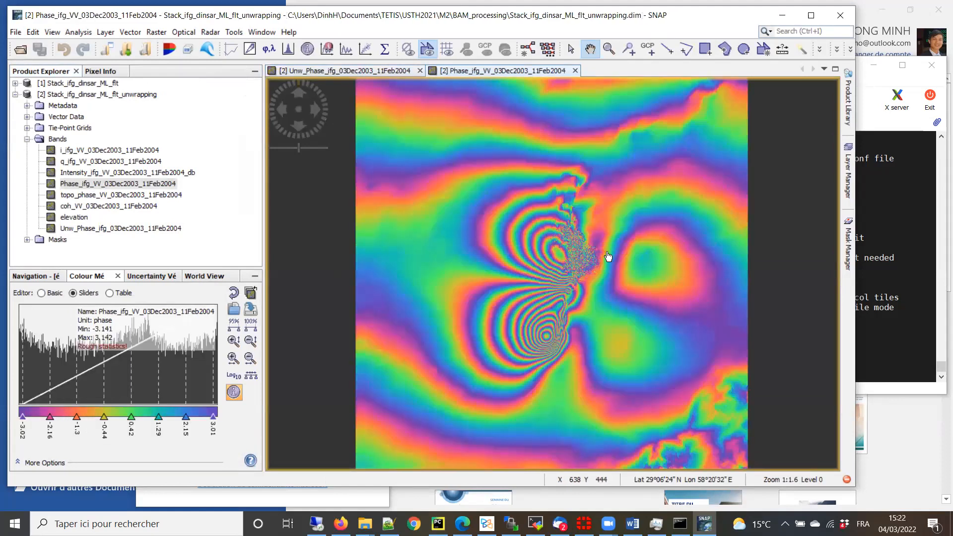
left_click(374, 70)
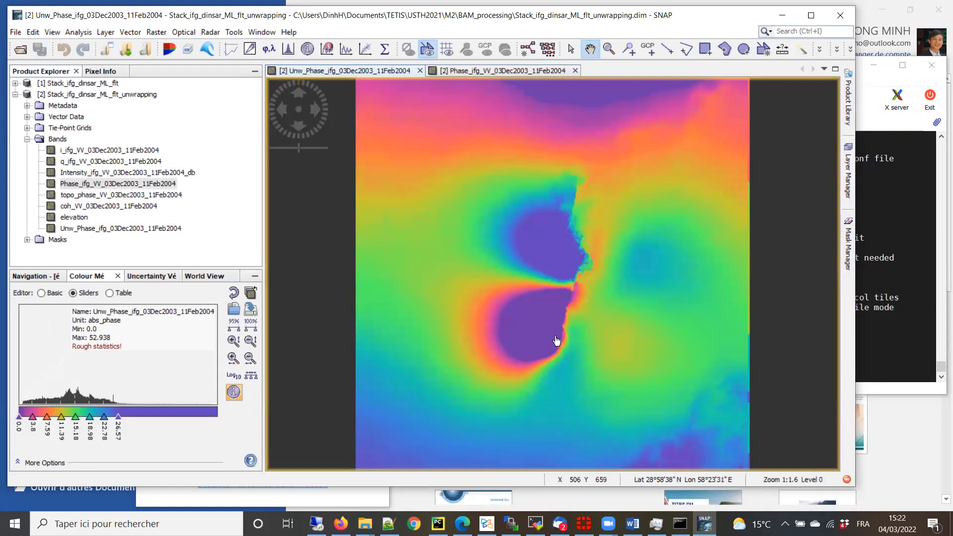
left_click(474, 71)
left_click(342, 70)
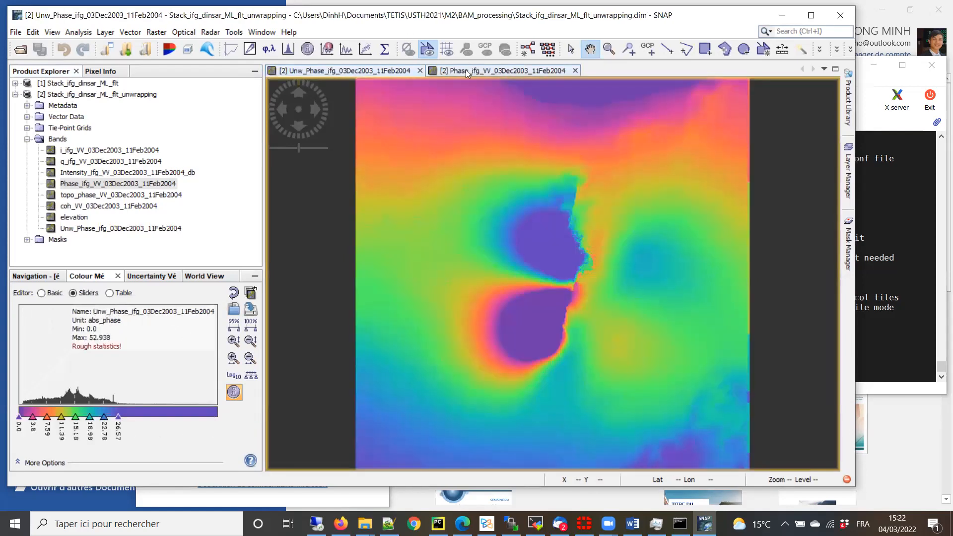
left_click(467, 73)
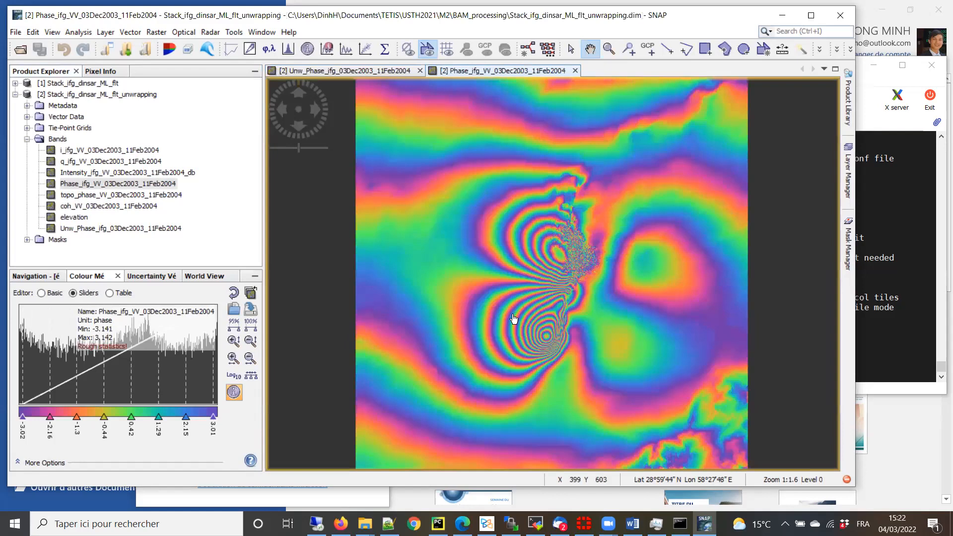
left_click(334, 73)
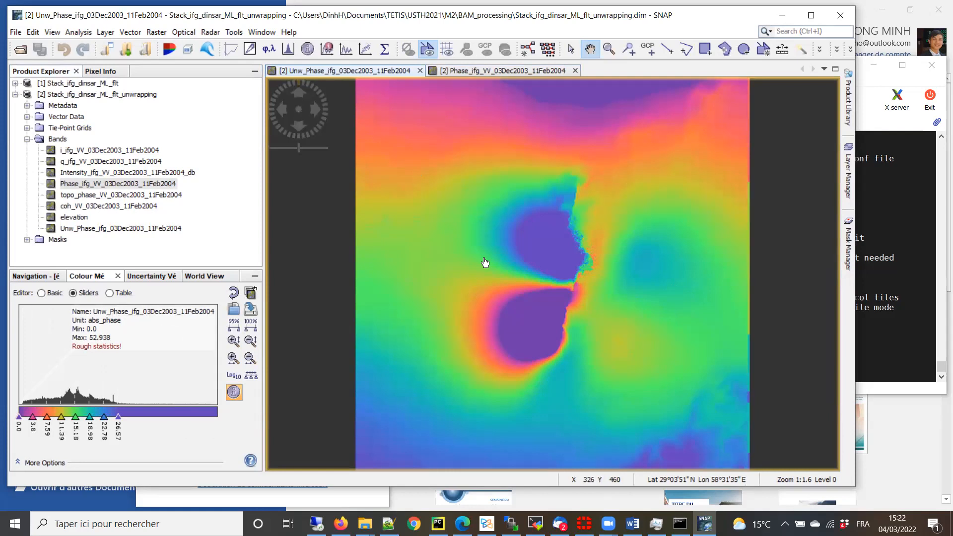
left_click(208, 33)
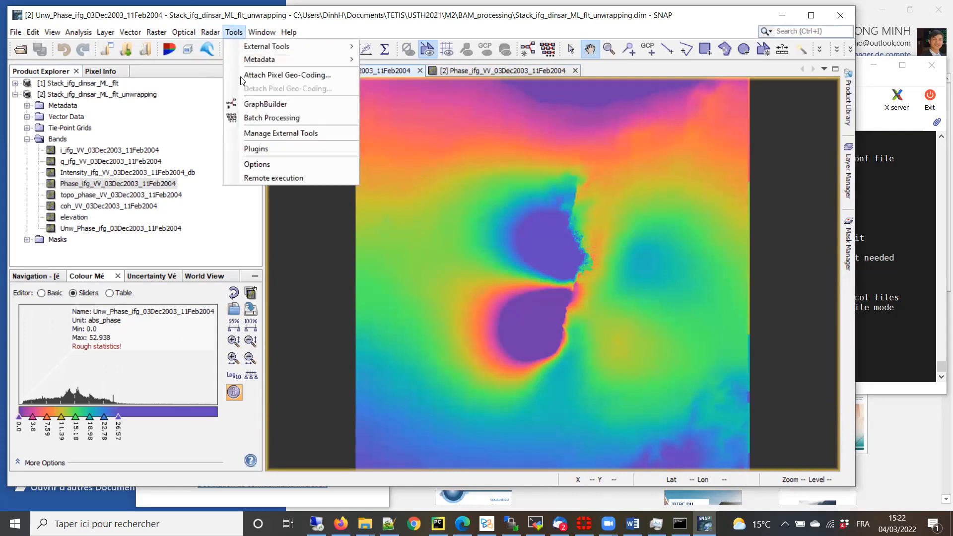
mouse_move(231, 97)
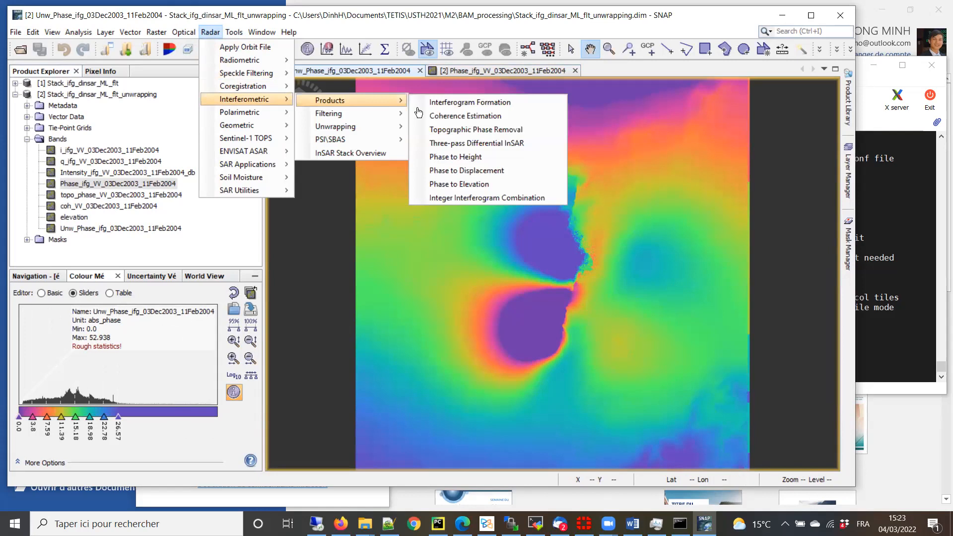
left_click(492, 174)
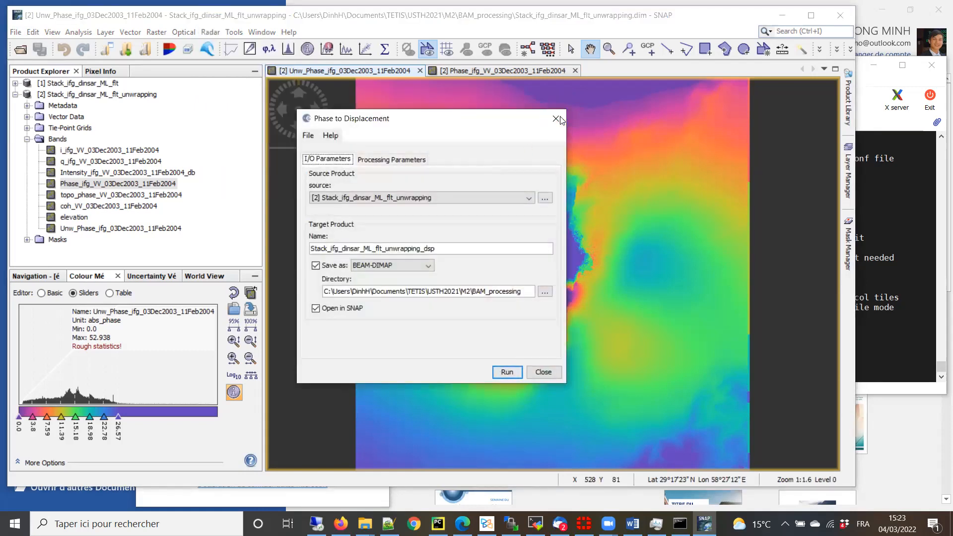
left_click_drag(329, 117, 399, 105)
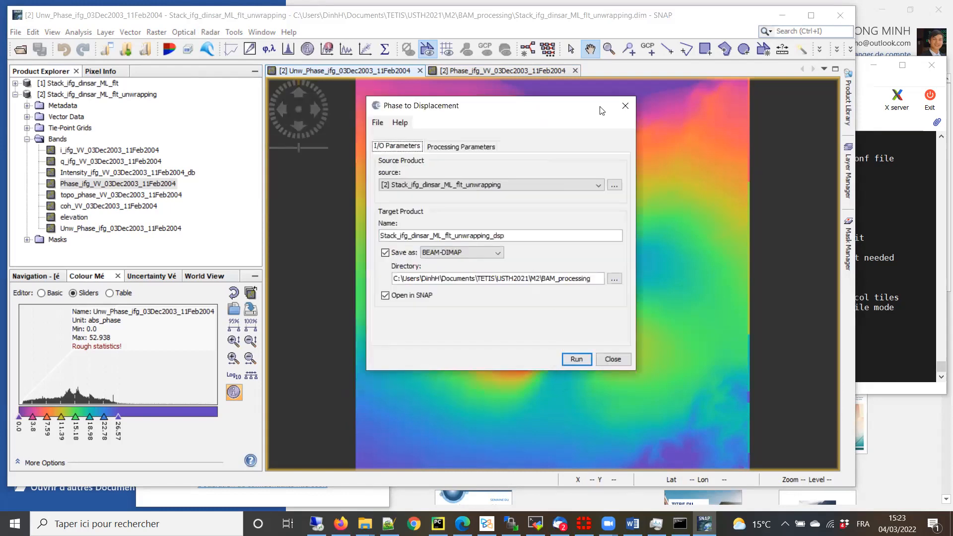
left_click(626, 105)
- Run Phase to Displacement on Stack_ifg_dinsar_ML_flt_unwrapping, saving Stack_ifg_dinsar_ML_flt_unwrapping_dsp as BEAM-DIMAP in BAM_processing, and close the dialog
left_click(207, 33)
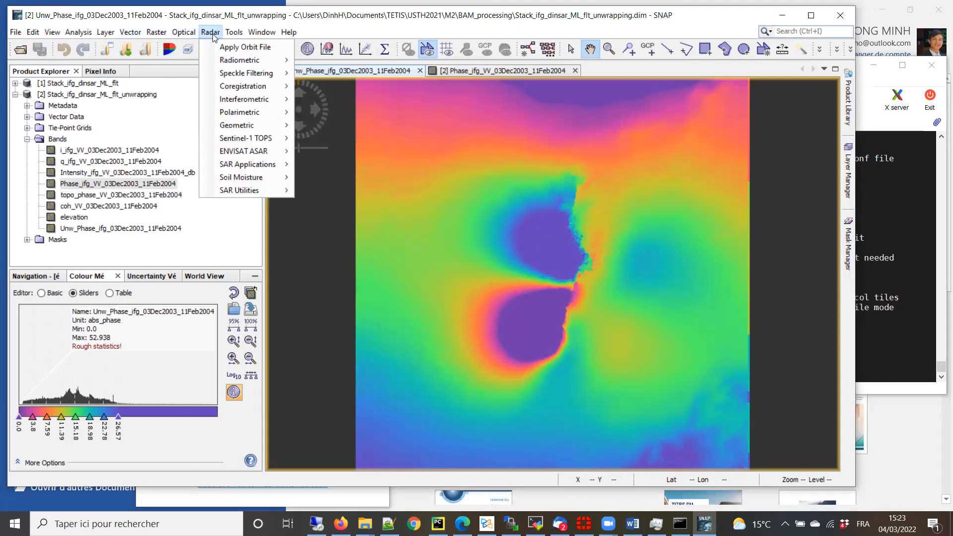
mouse_move(236, 74)
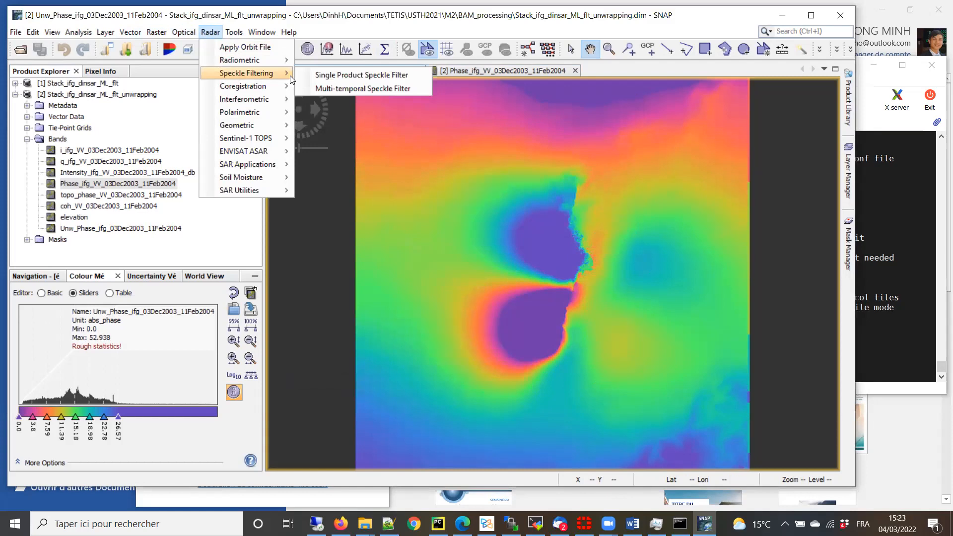
mouse_move(281, 82)
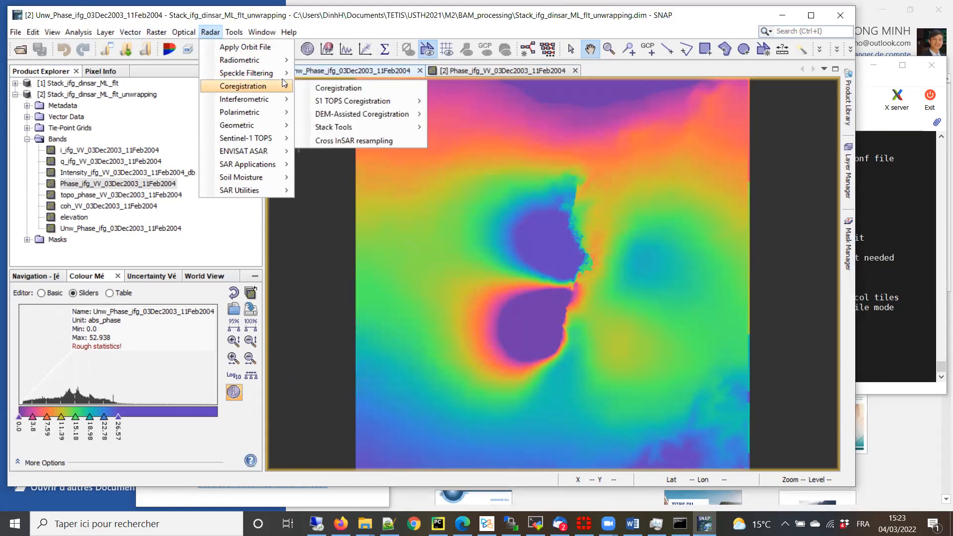
mouse_move(270, 98)
mouse_move(333, 101)
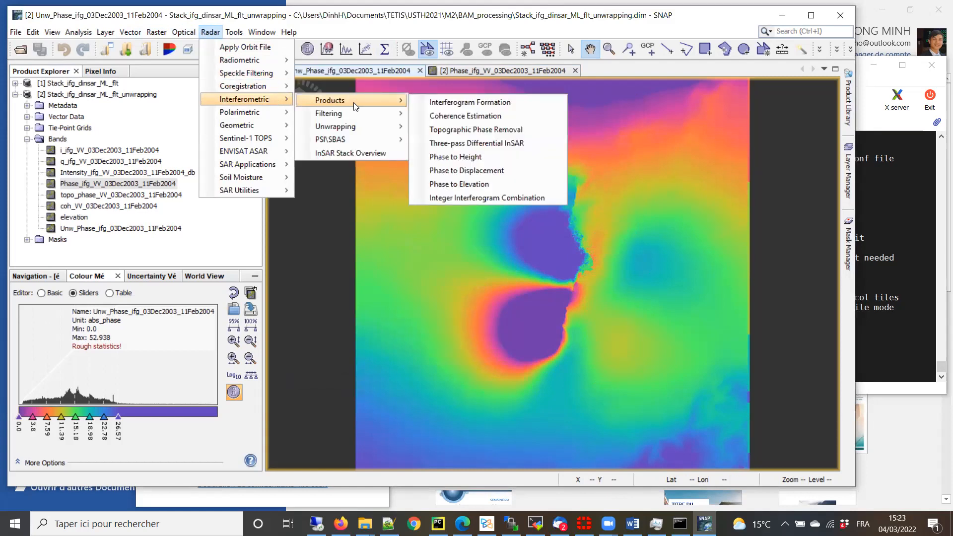
left_click(510, 169)
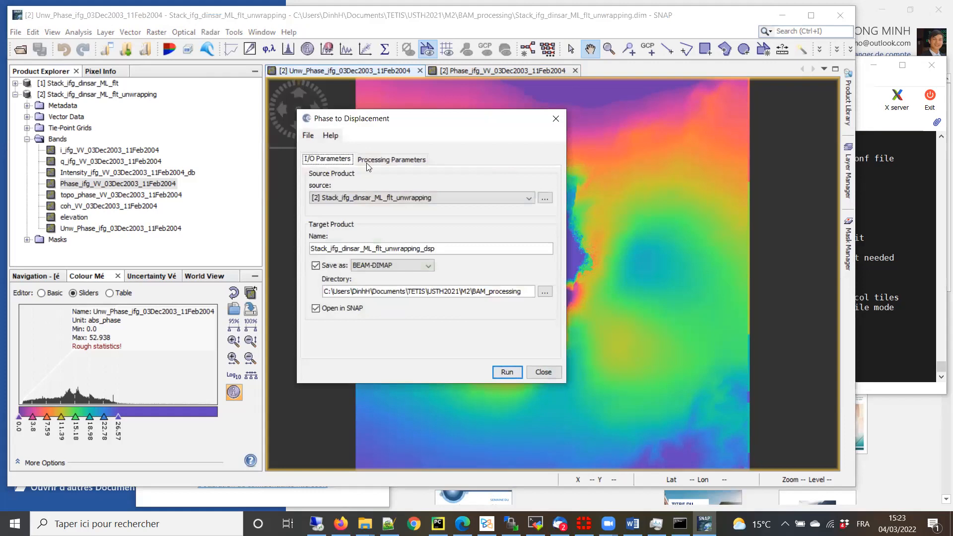
left_click(392, 160)
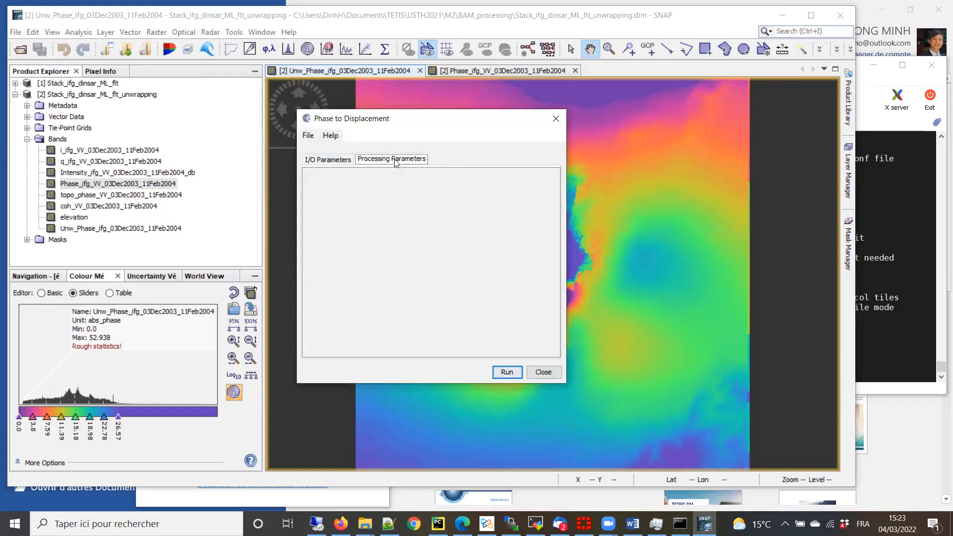
left_click(327, 160)
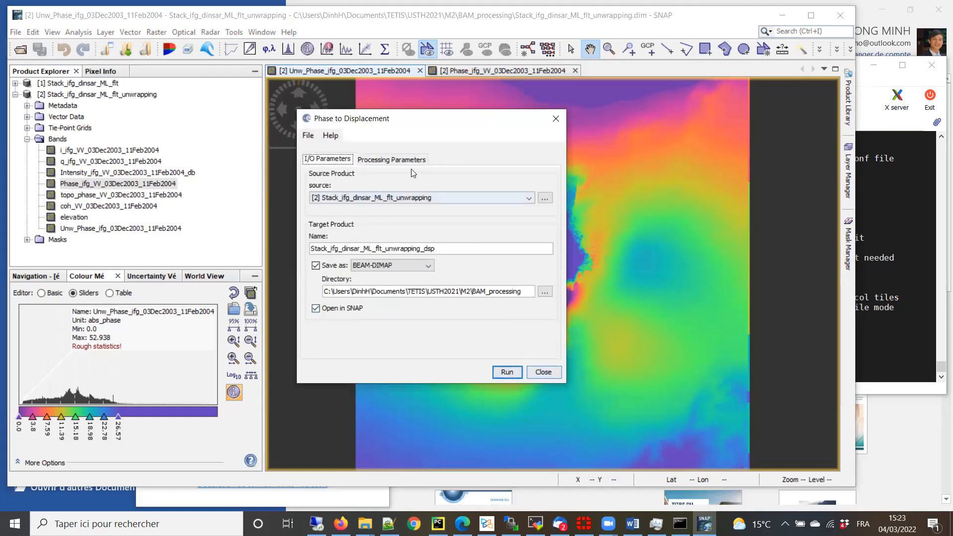
left_click(388, 159)
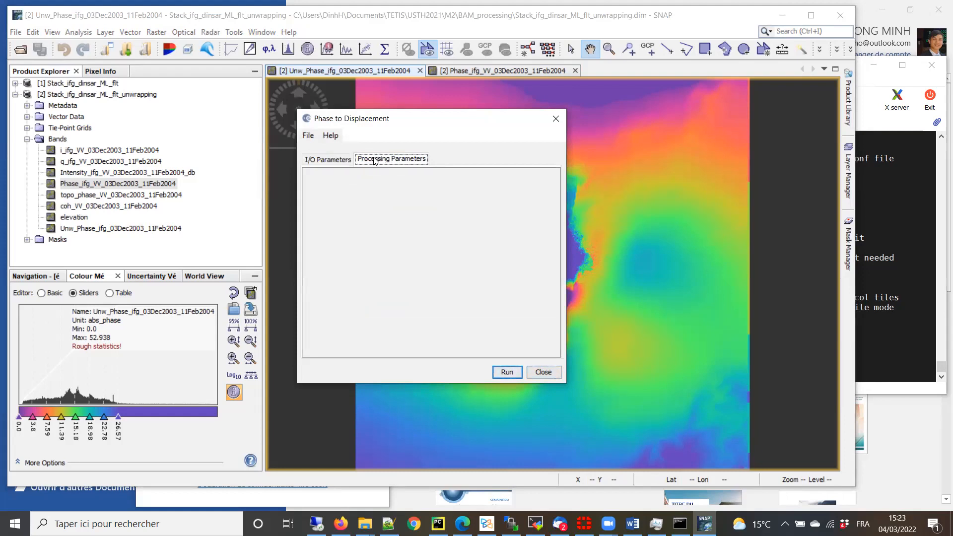
left_click(350, 160)
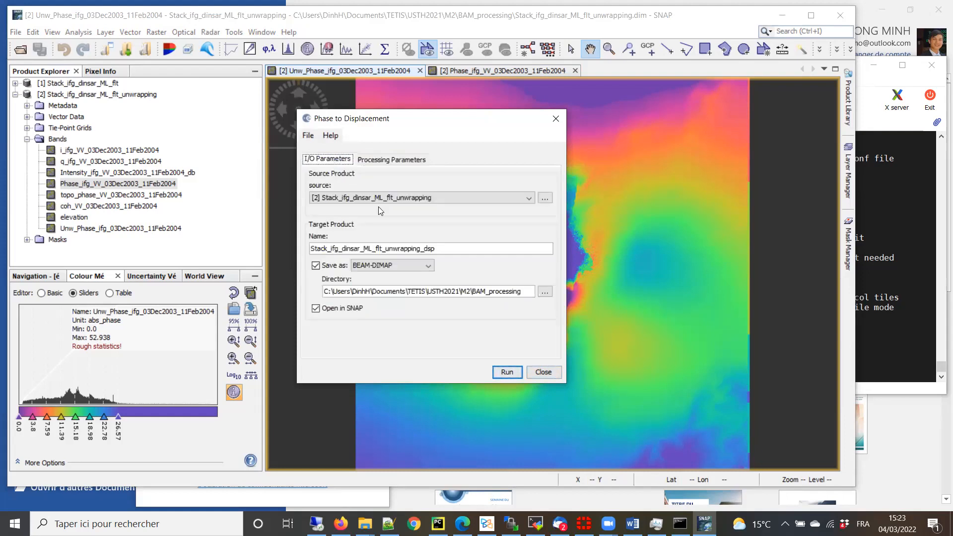
left_click(506, 373)
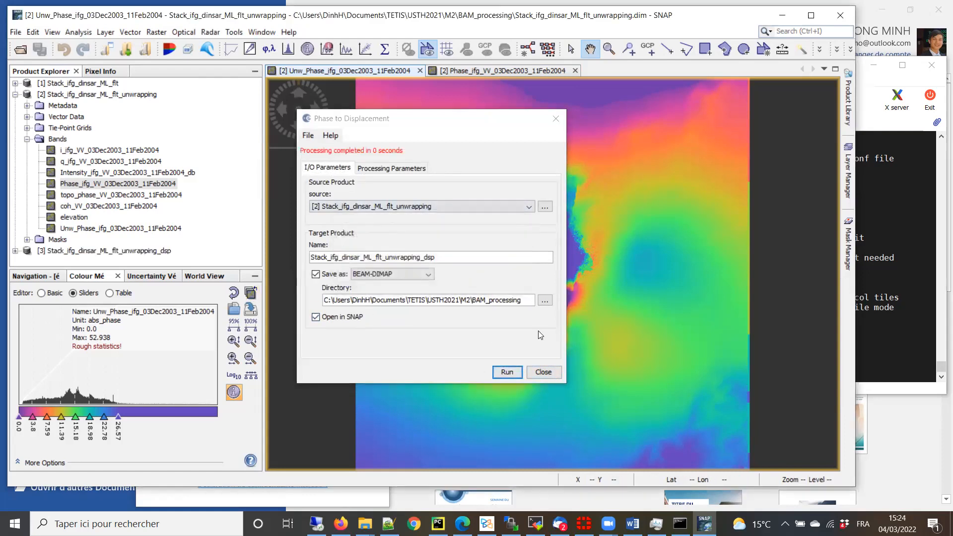
left_click(558, 119)
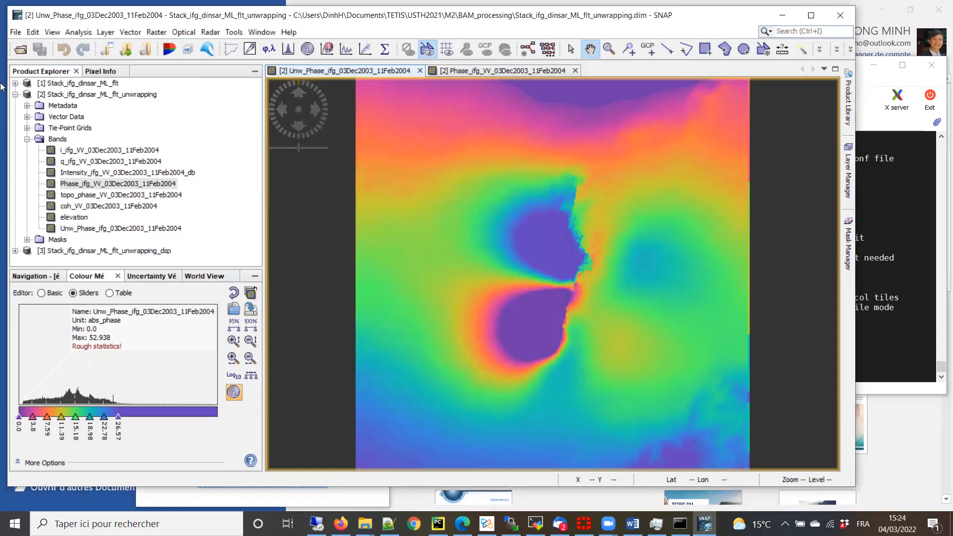
- Display the displacement band of the Stack_ifg_dinsar_ML_flt_unwrapping_dsp product
left_click(15, 95)
left_click(15, 106)
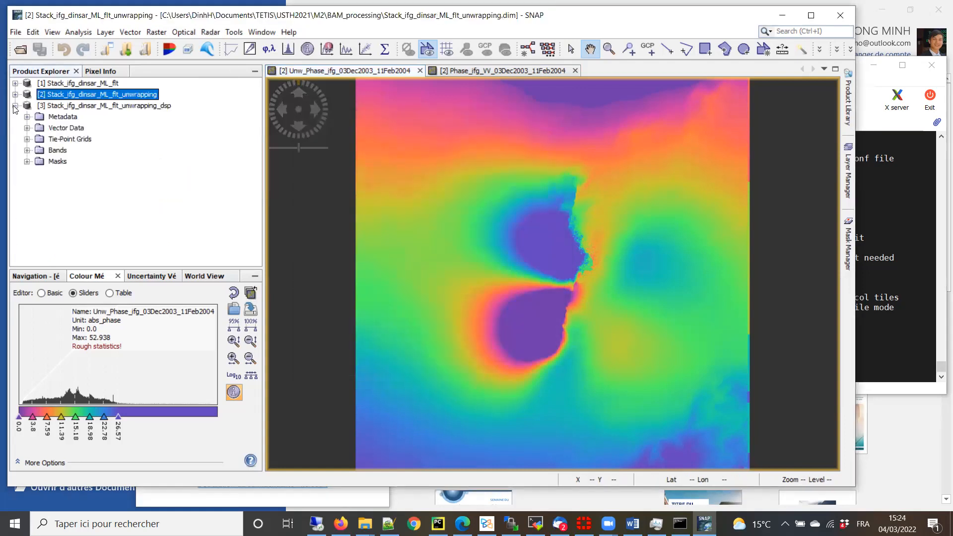
left_click(28, 151)
double_click(80, 162)
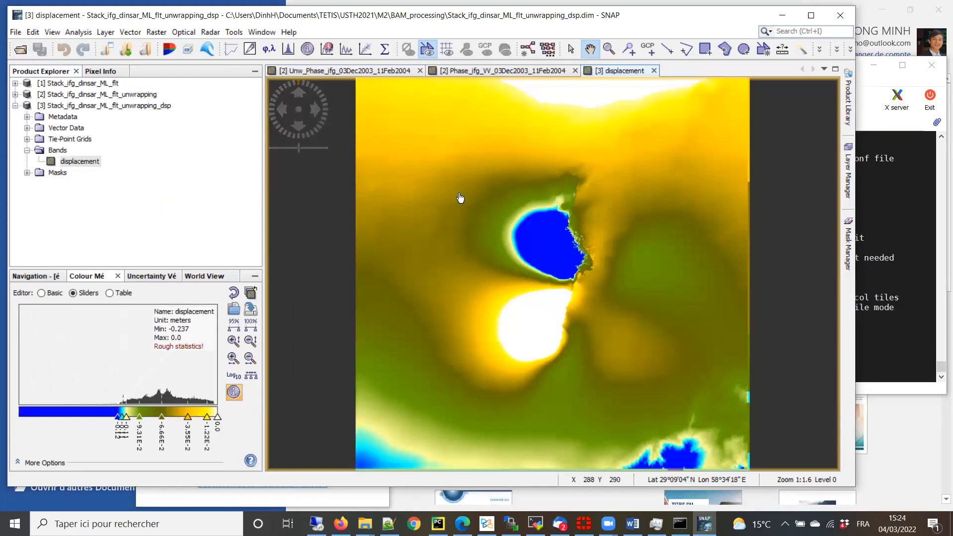
left_click_drag(453, 198, 442, 197)
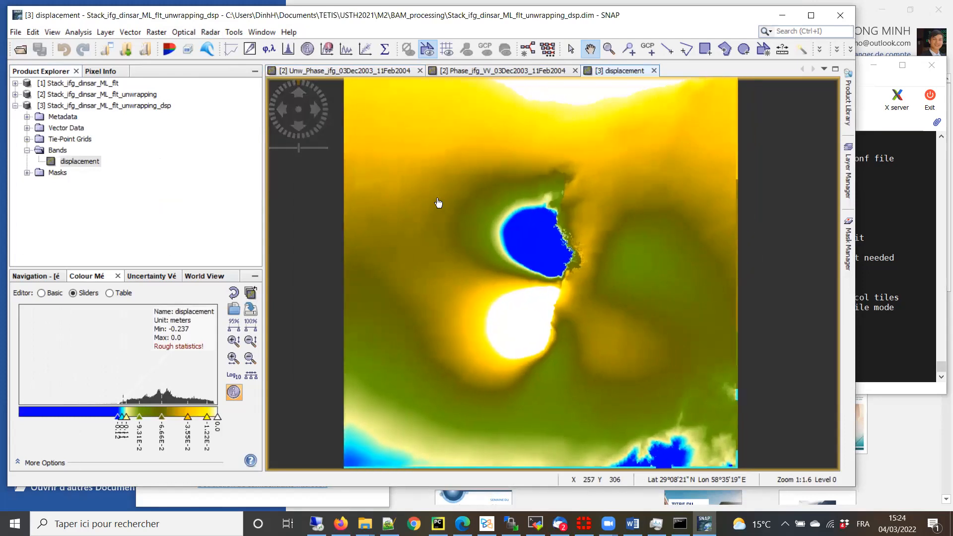
- Draw a diagonal line about 375 pixels long into the blue lobe of the displacement image and open its Profile Plot
left_click(668, 49)
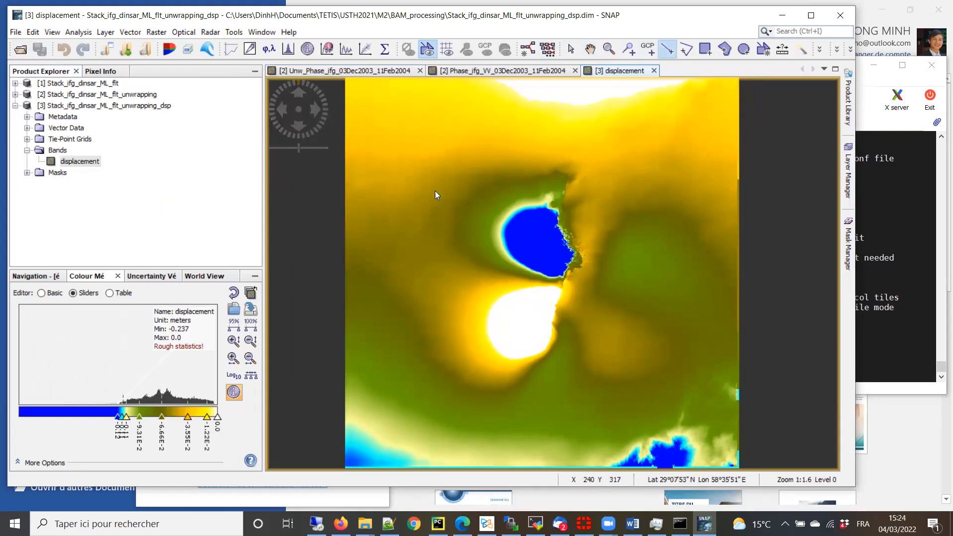
mouse_move(408, 147)
left_mouse_down()
mouse_move(524, 241)
mouse_move(555, 255)
left_mouse_up()
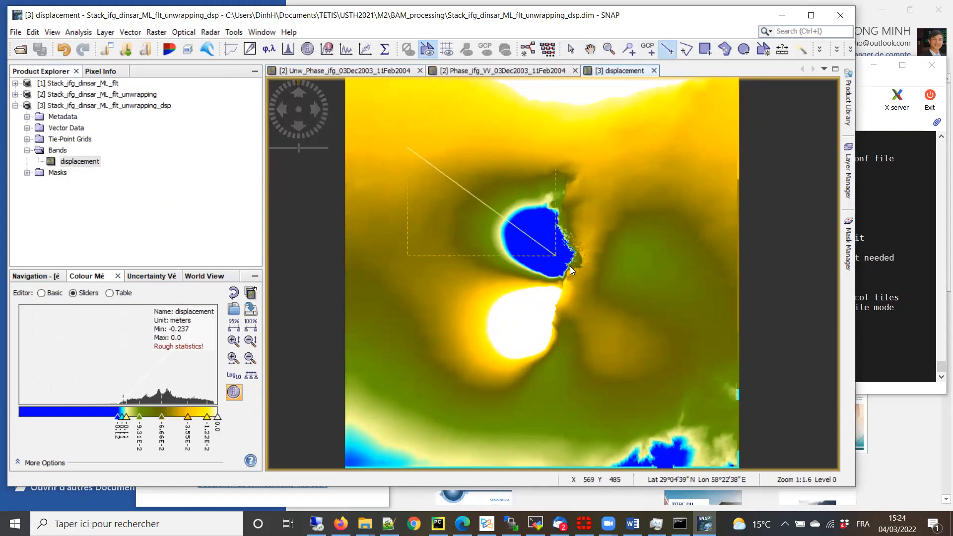
left_click(347, 52)
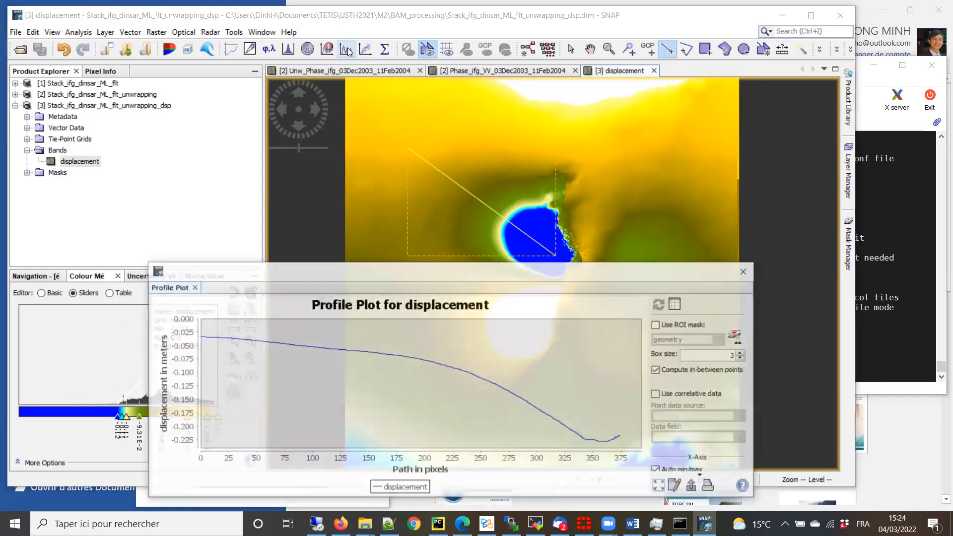
- Examine how displacement varies along the line in the Profile Plot, compare it with the image and close the plot
left_click_drag(405, 280, 452, 282)
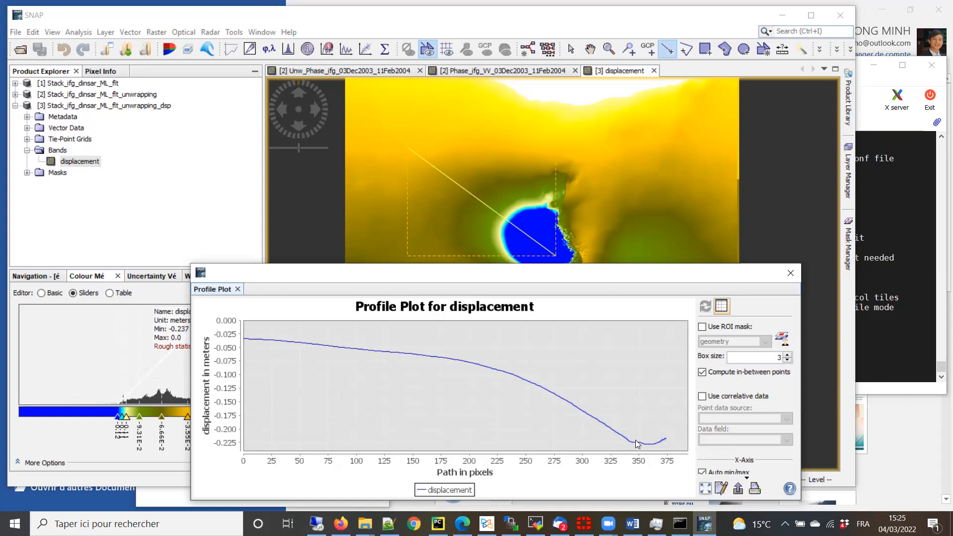
mouse_move(638, 443)
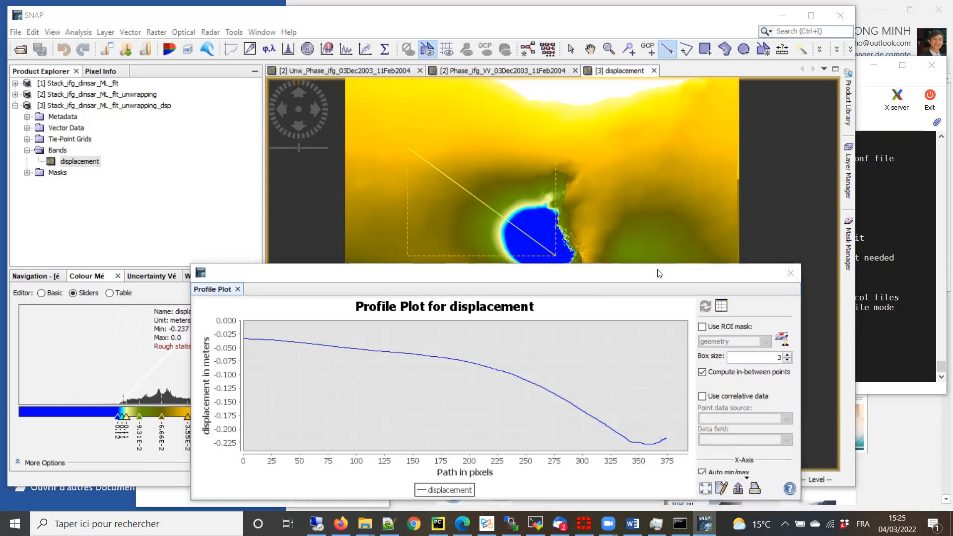
left_click_drag(646, 276, 491, 152)
left_click(633, 149)
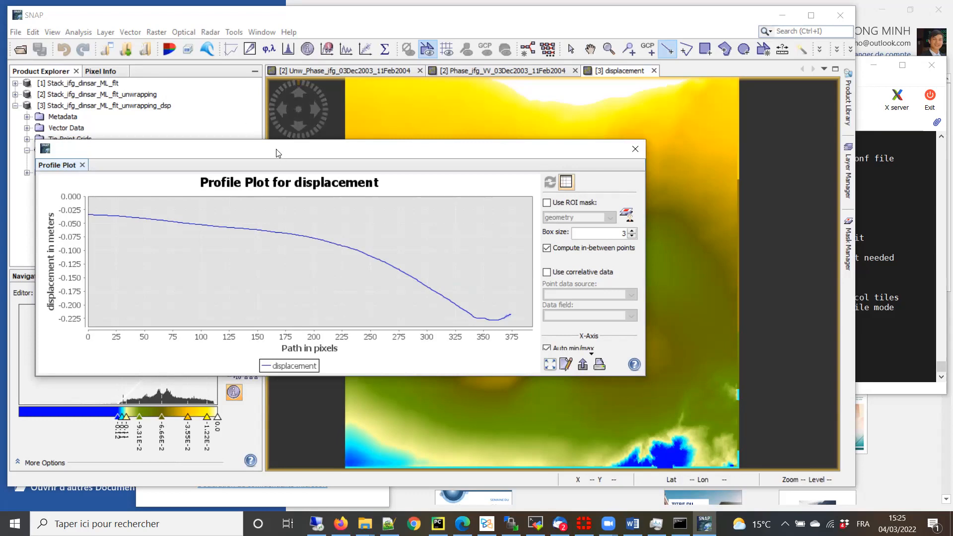
left_click_drag(276, 153, 282, 140)
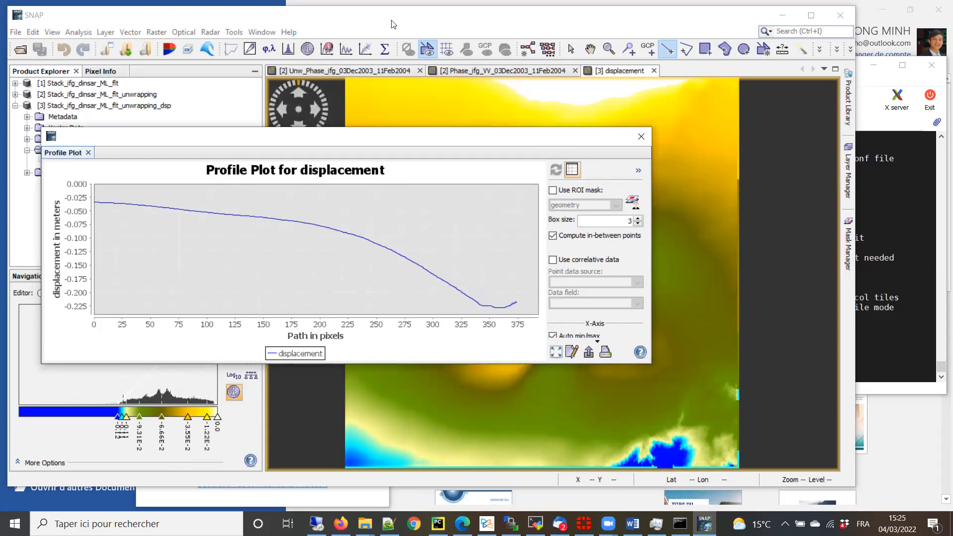
left_click(66, 18)
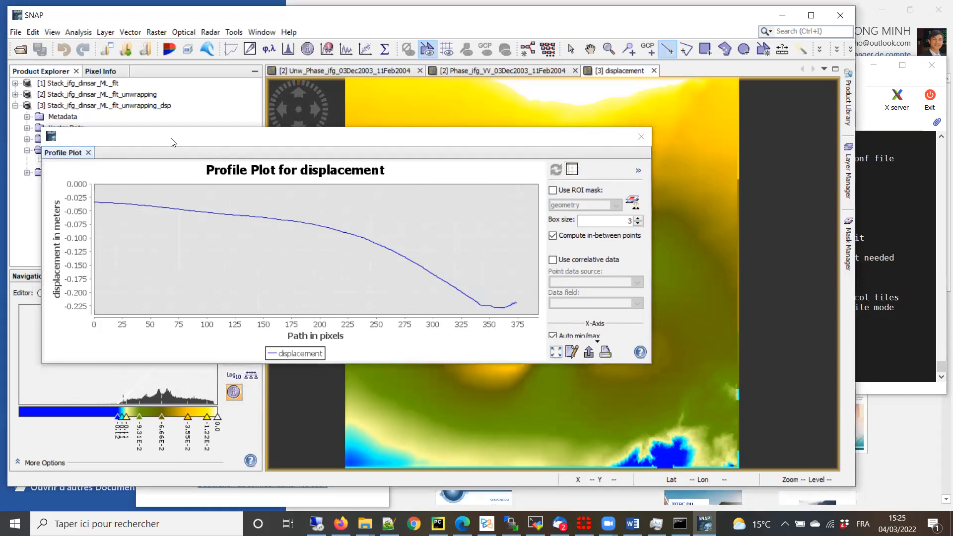
left_click_drag(146, 135, 304, 148)
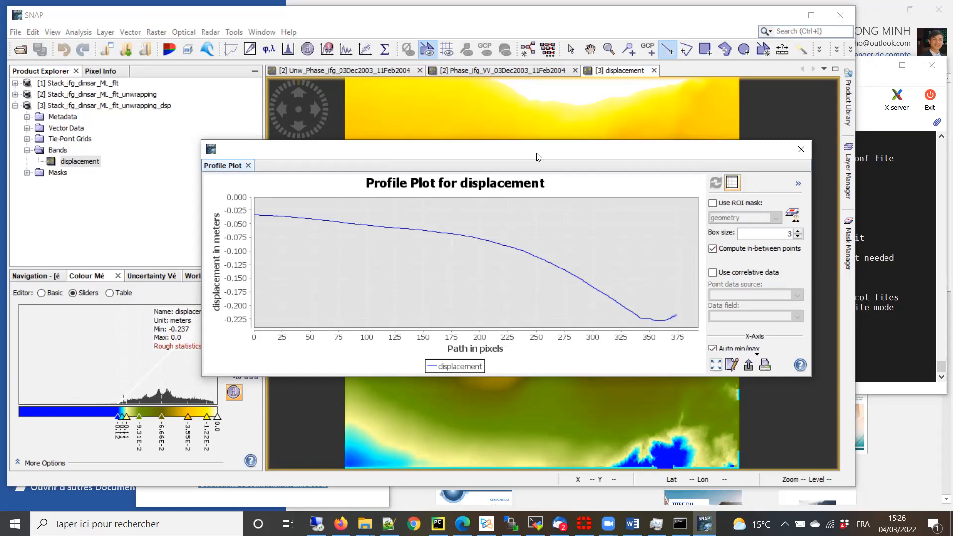
left_click_drag(494, 149, 460, 150)
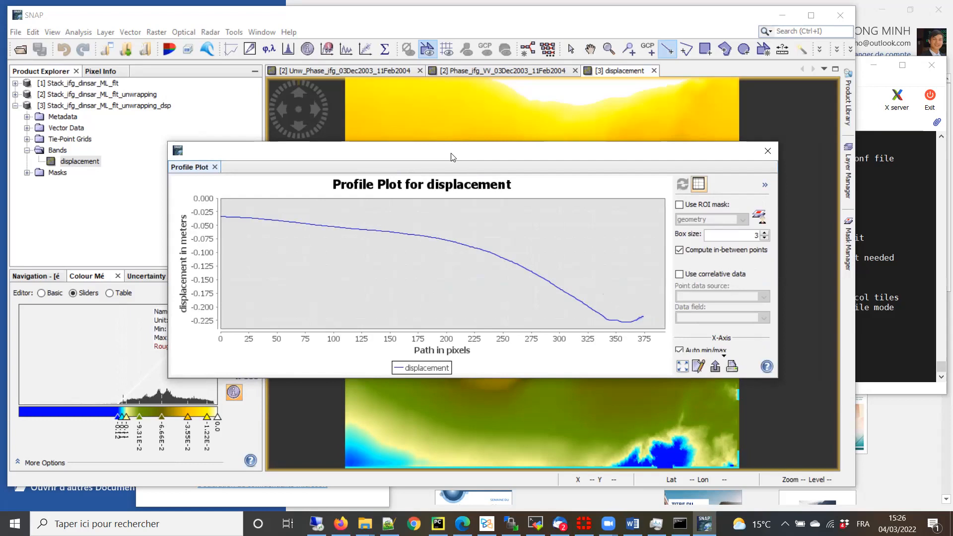
left_click_drag(469, 156, 431, 192)
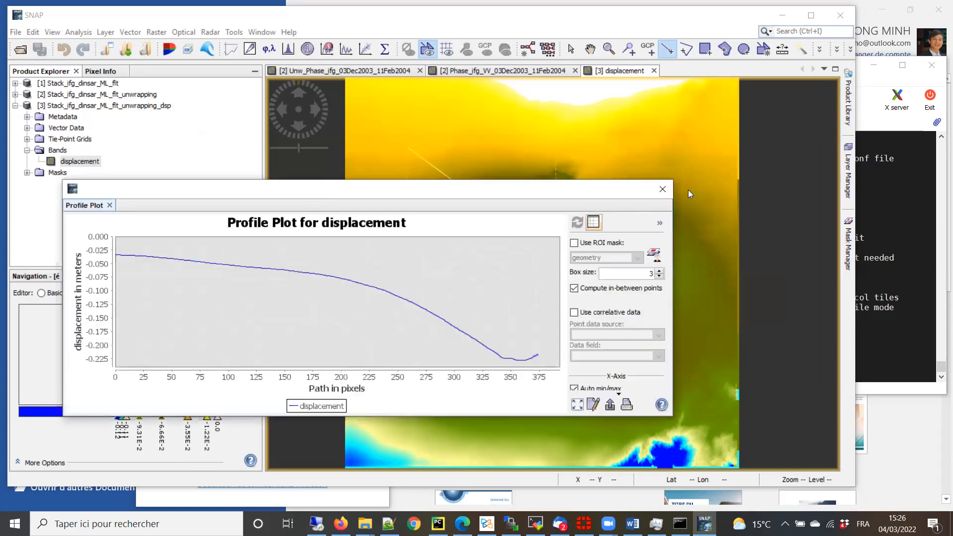
left_click(663, 190)
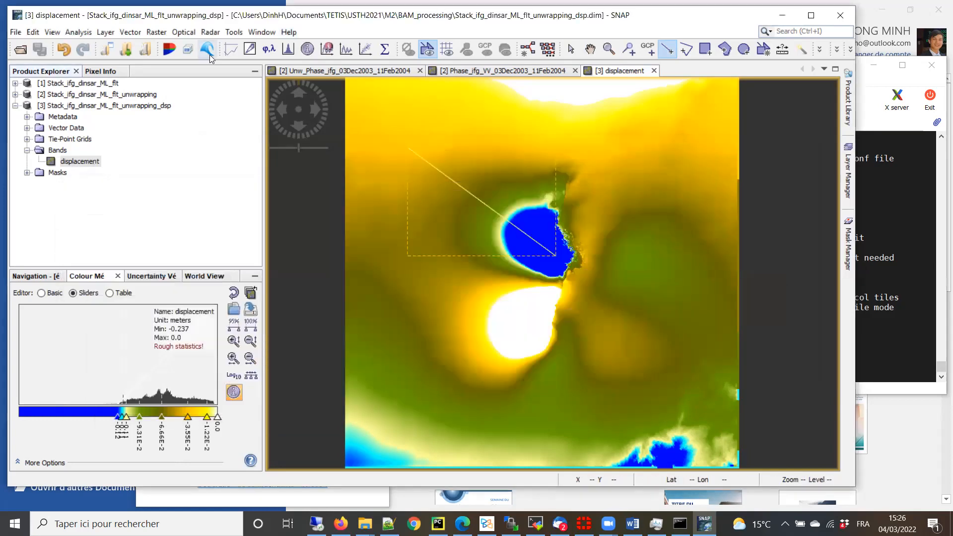
left_click(210, 32)
mouse_move(245, 99)
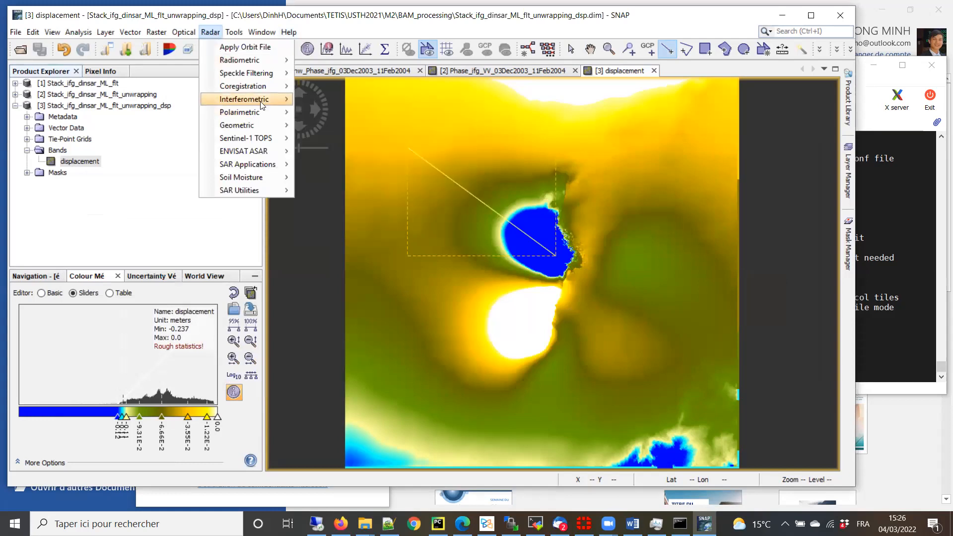
mouse_move(323, 101)
mouse_move(348, 128)
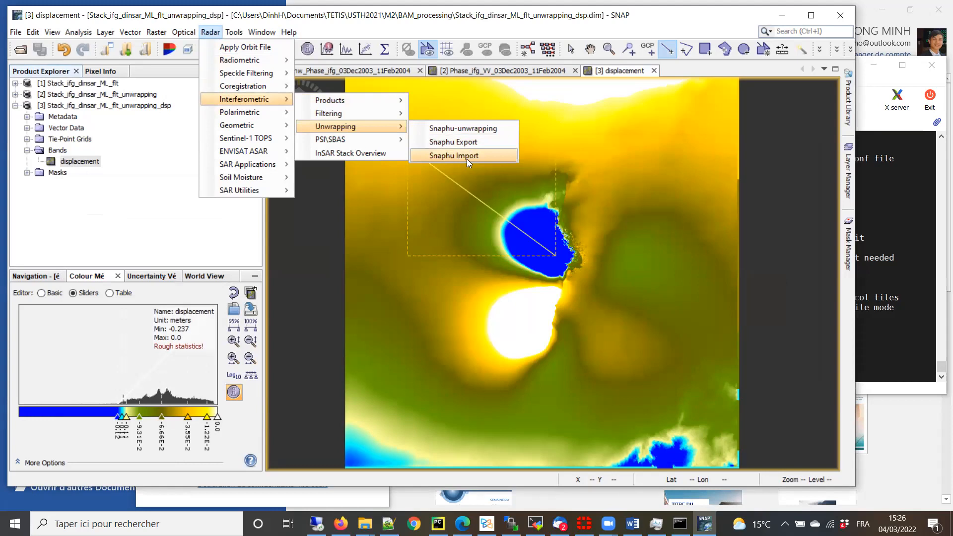
left_click(74, 178)
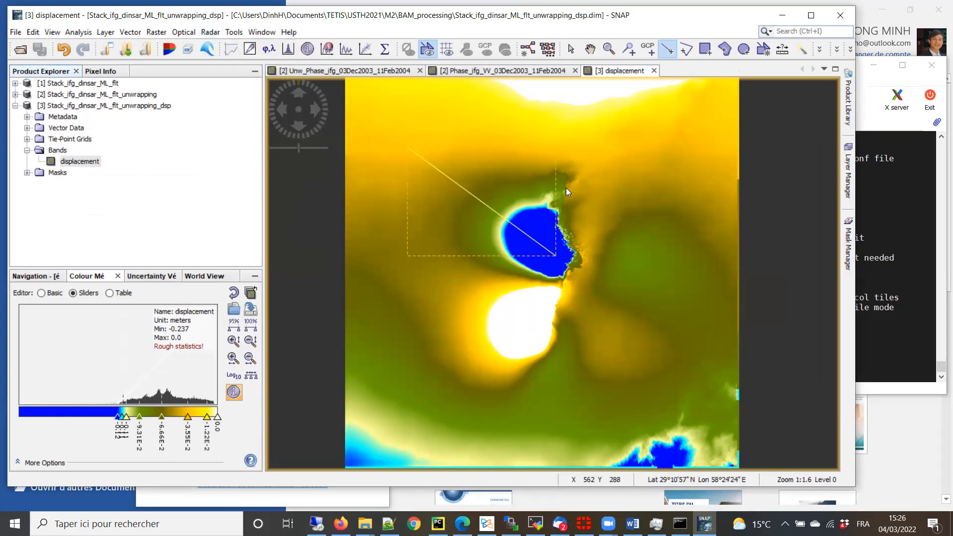
left_click(599, 292)
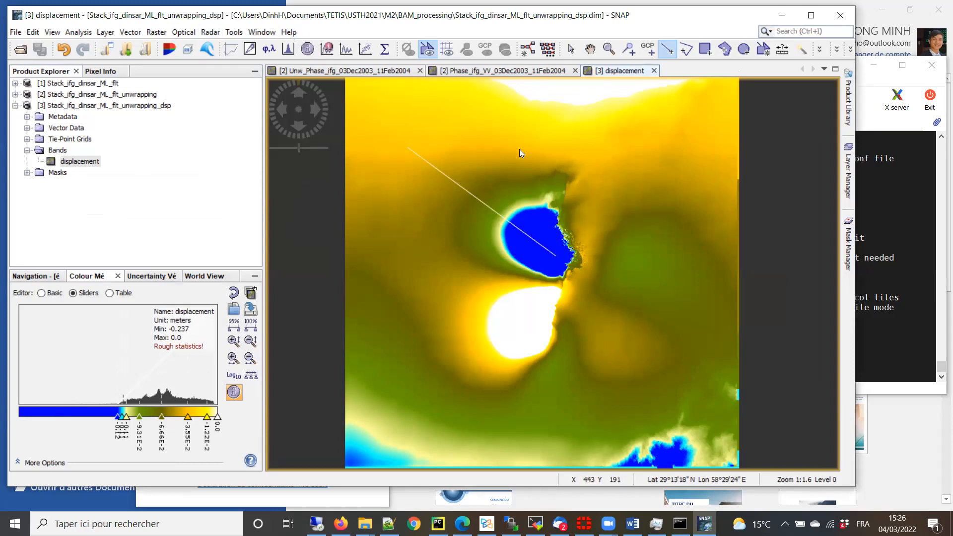
left_click(81, 198)
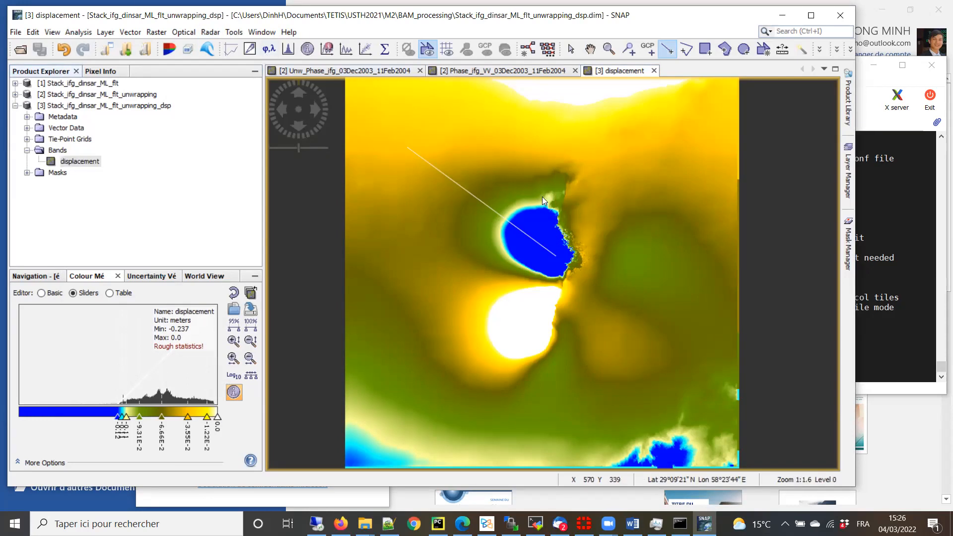
left_click(211, 33)
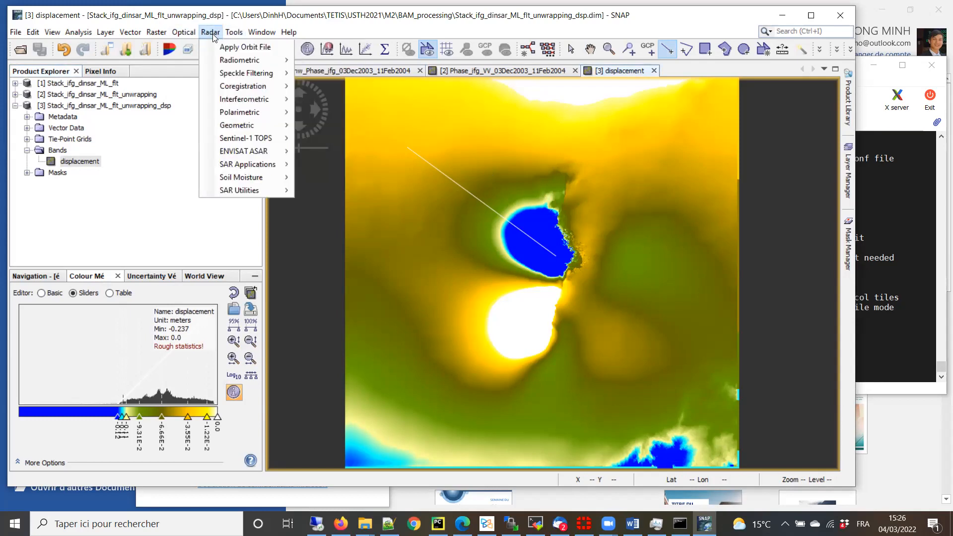
left_click(511, 273)
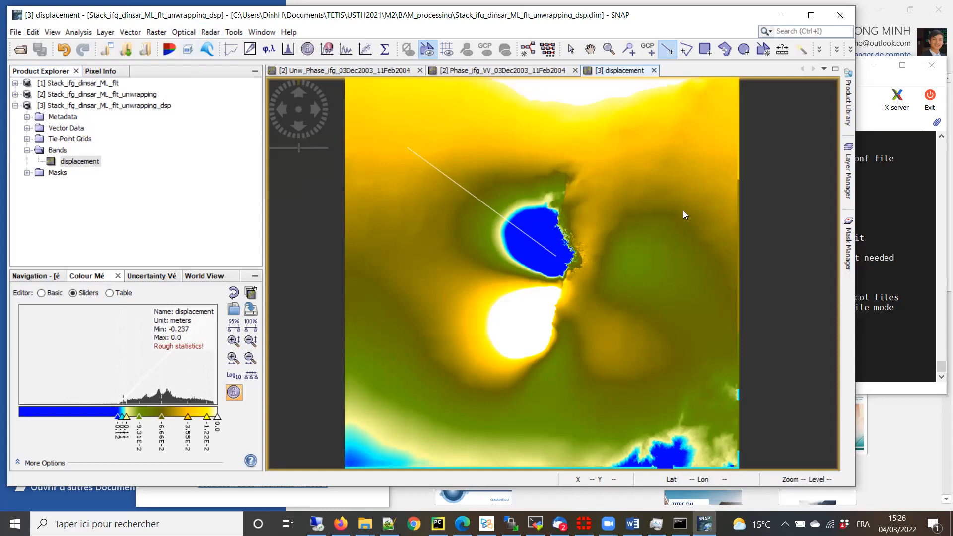
- Run Range-Doppler Terrain Correction on Stack_ifg_dinsar_ML_flt_unwrapping_dsp with SRTM 3Sec and WGS84(DD), saving Stack_ifg_dinsar_ML_flt_unwrapping_dsp_TC as BEAM-DIMAP in BAM_processing, and close the dialog
left_click(211, 33)
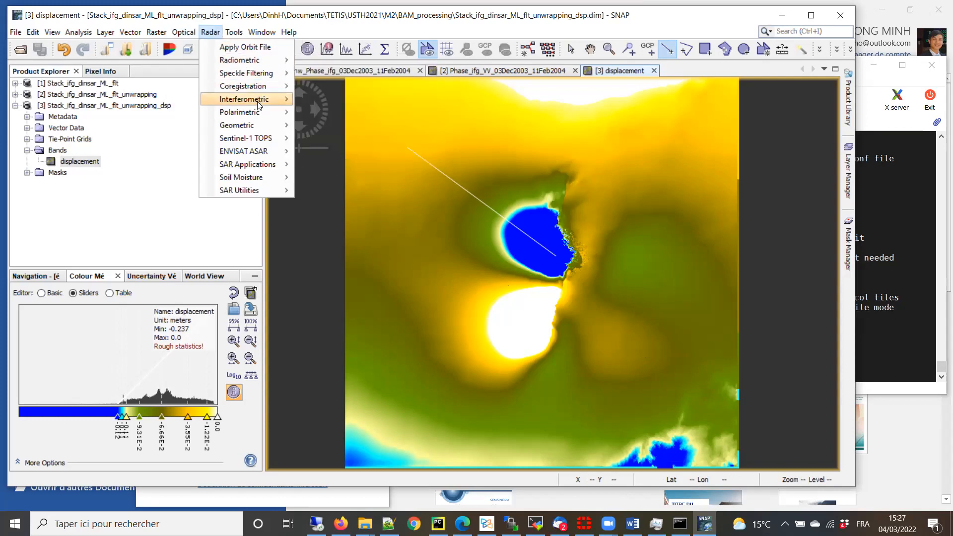
mouse_move(265, 87)
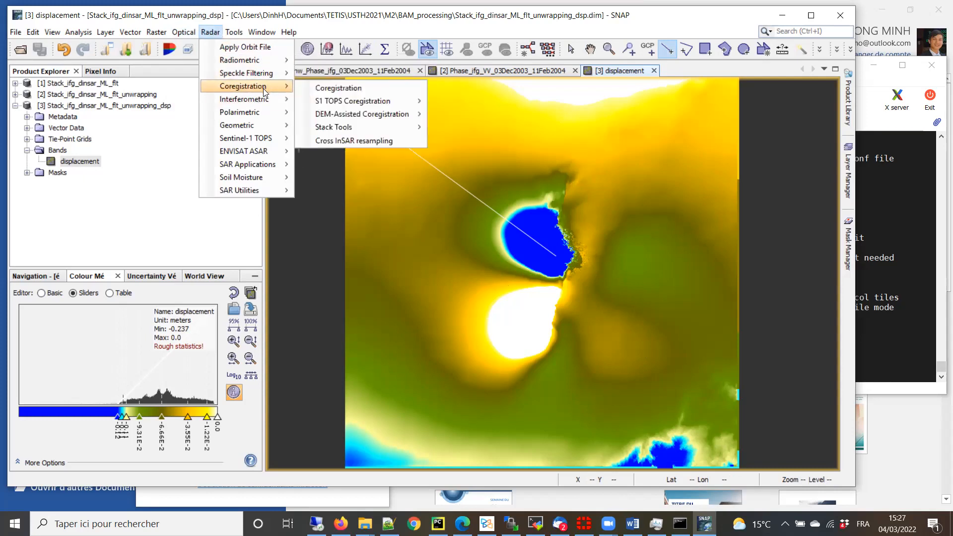
mouse_move(270, 129)
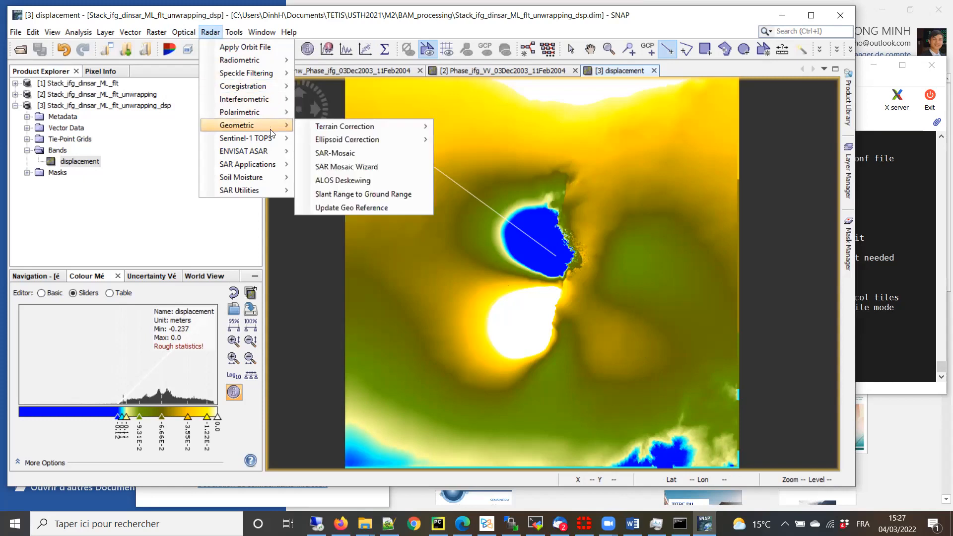
mouse_move(358, 129)
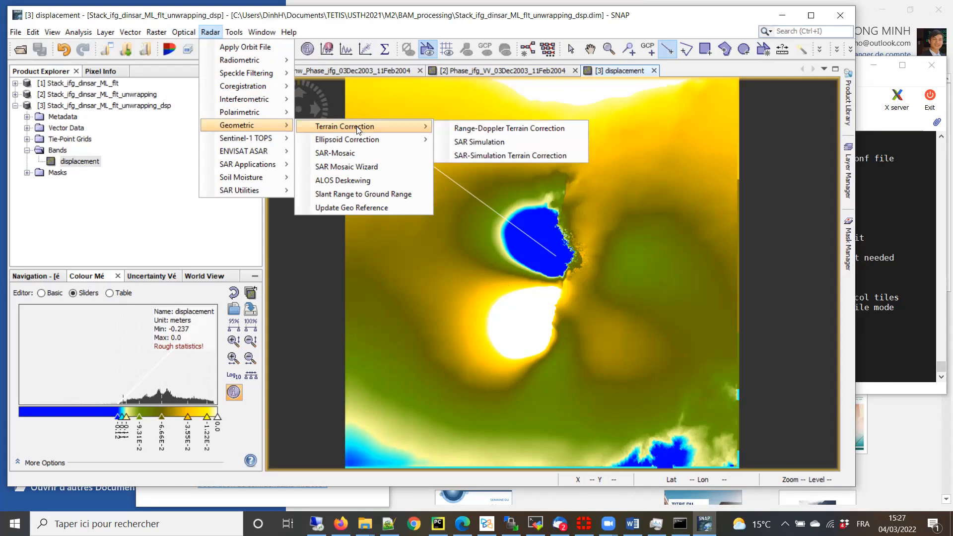
left_click(536, 128)
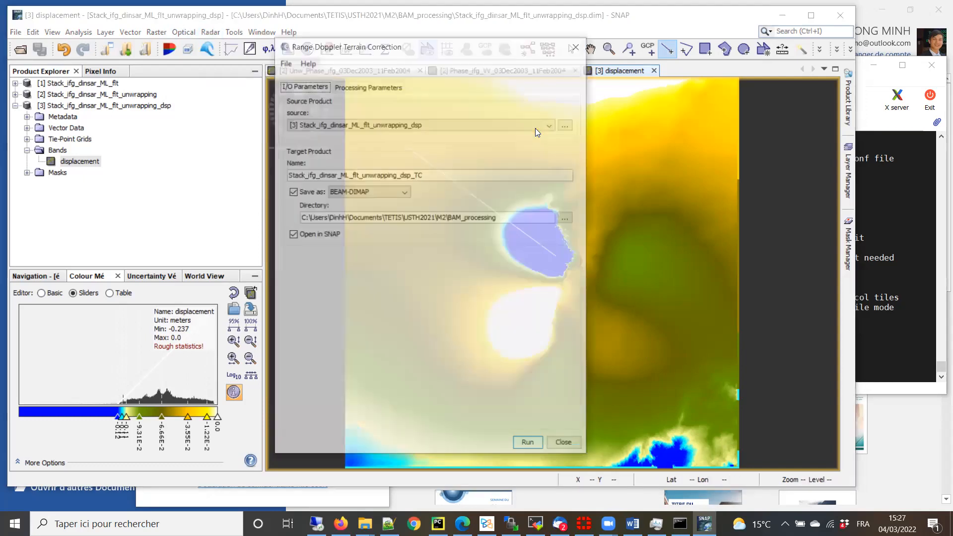
left_click(370, 87)
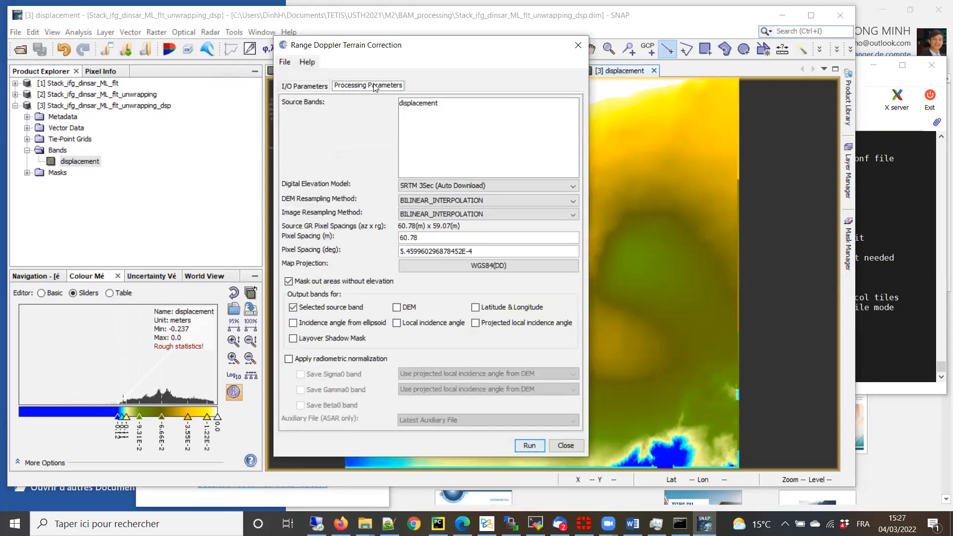
left_click(309, 87)
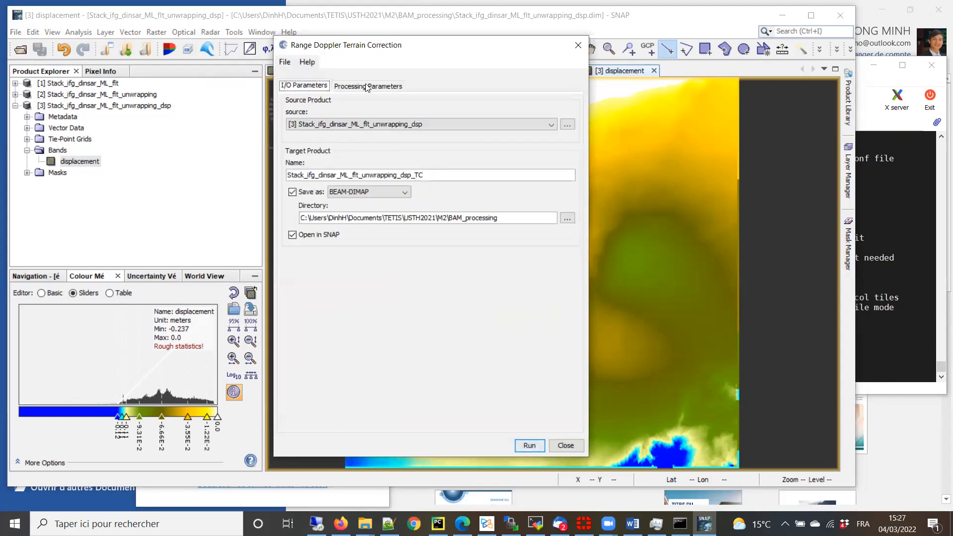
left_click(392, 87)
left_click(529, 446)
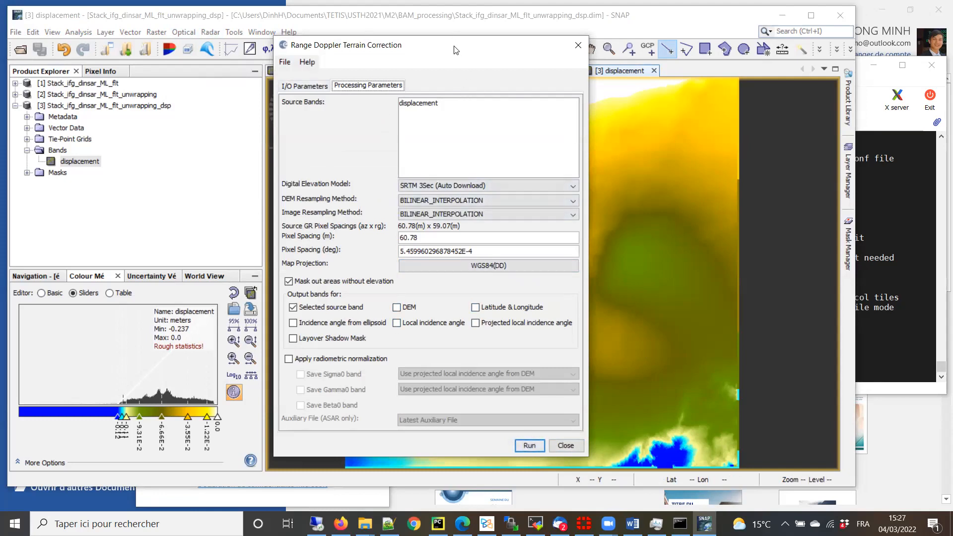
left_click_drag(455, 49, 274, 57)
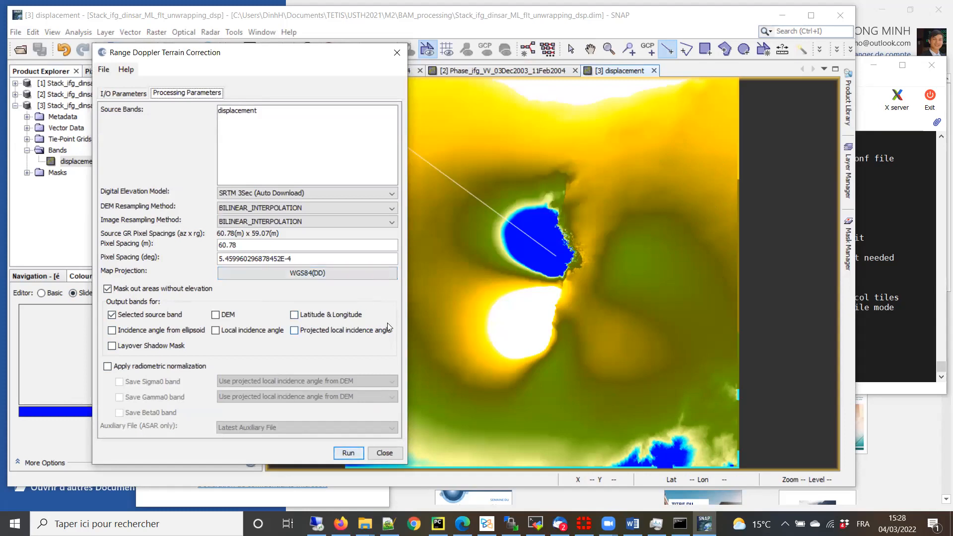
left_click(349, 453)
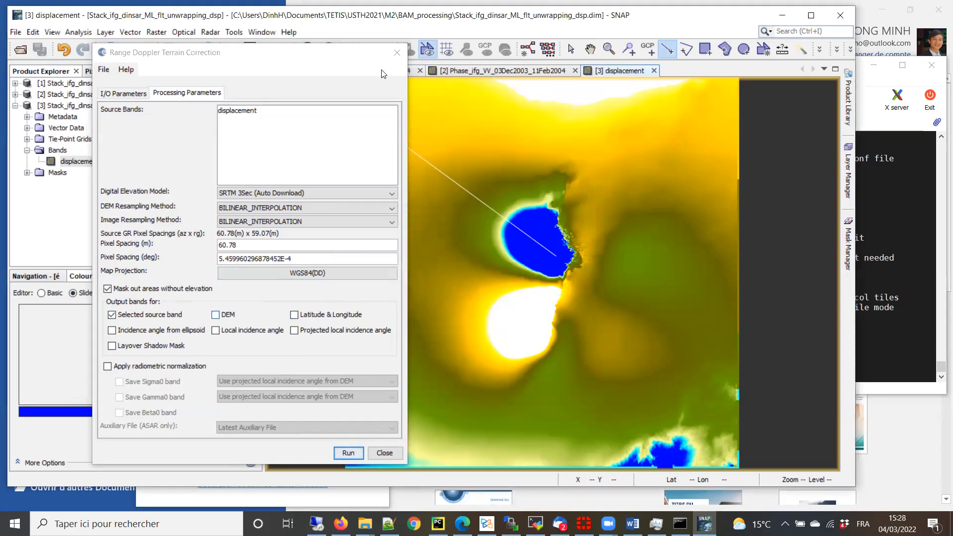
left_click(398, 53)
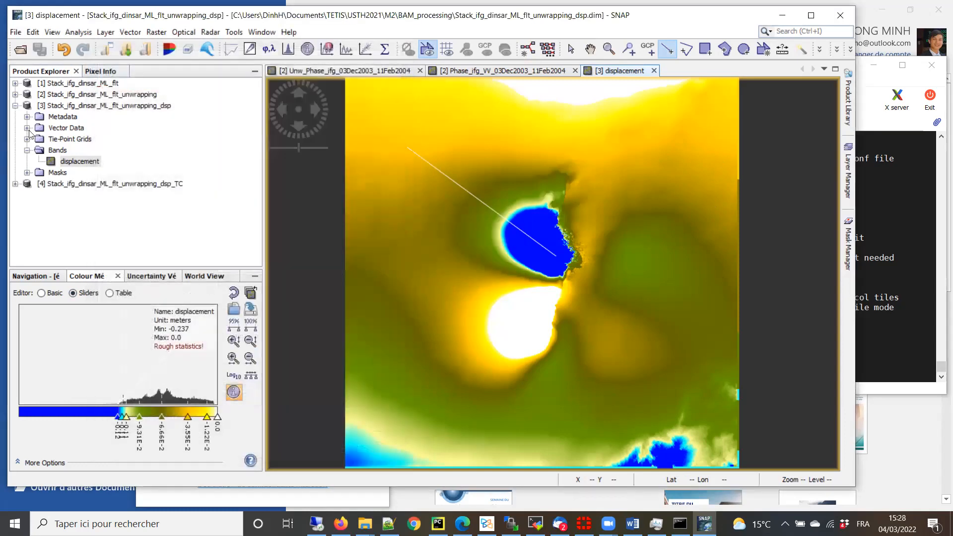
- Display the displacement_VV band of the Stack_ifg_dinsar_ML_flt_unwrapping_dsp_TC product
left_click(15, 106)
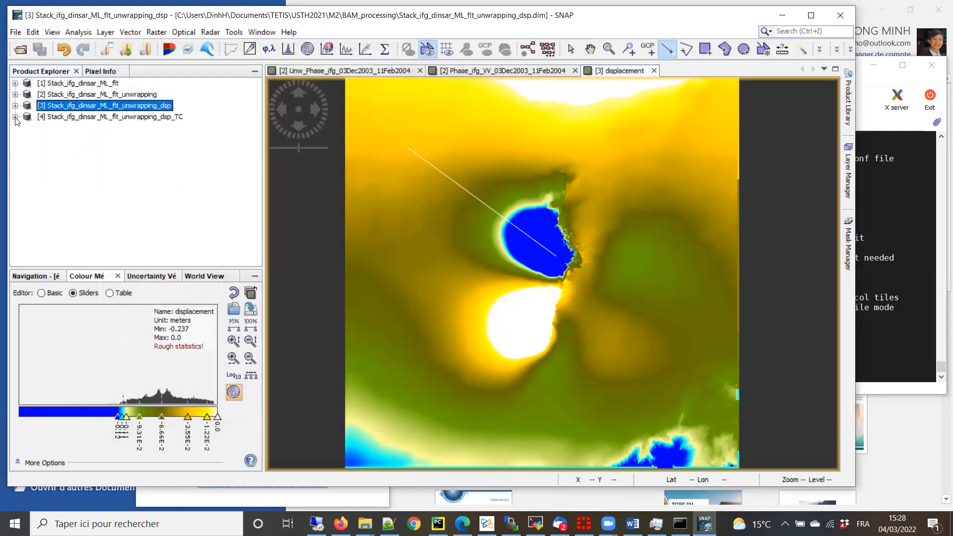
left_click(16, 118)
left_click(27, 150)
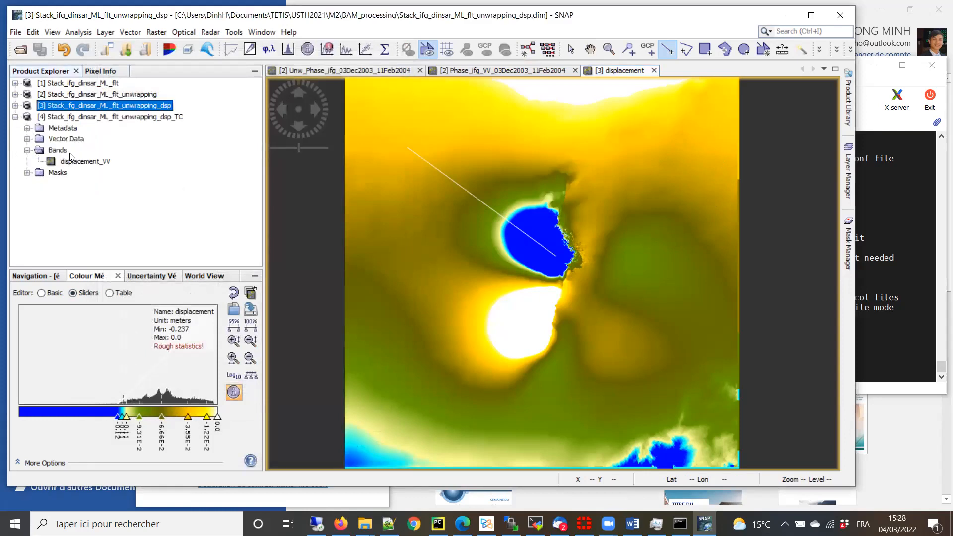
double_click(79, 162)
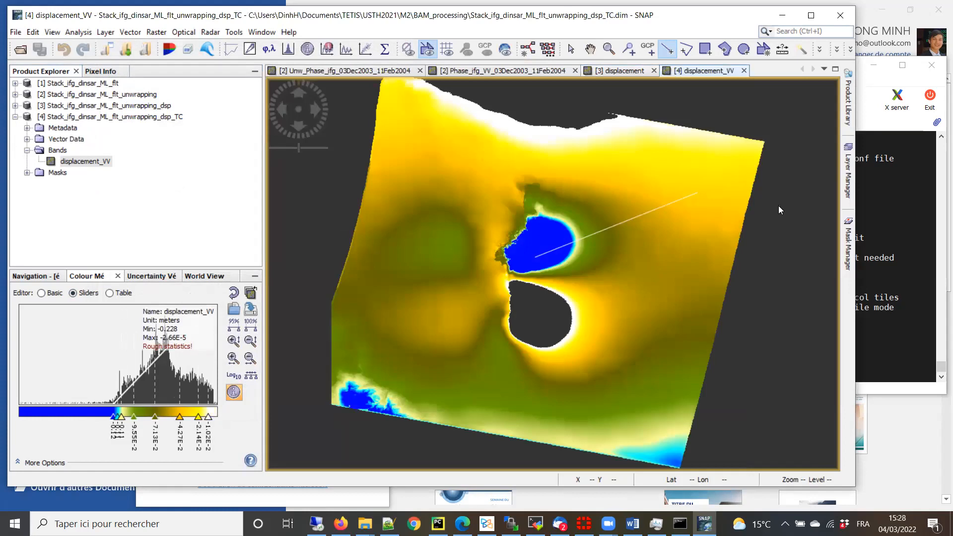
- Compare the uncorrected displacement image with the terrain-corrected displacement_VV image, fitting each to its full extent
left_click(644, 73)
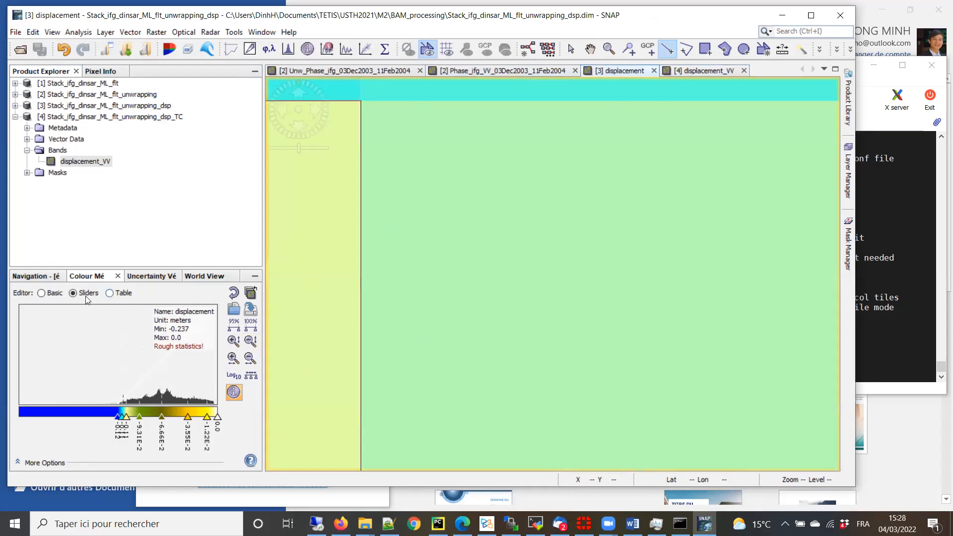
left_click(41, 276)
left_click(250, 343)
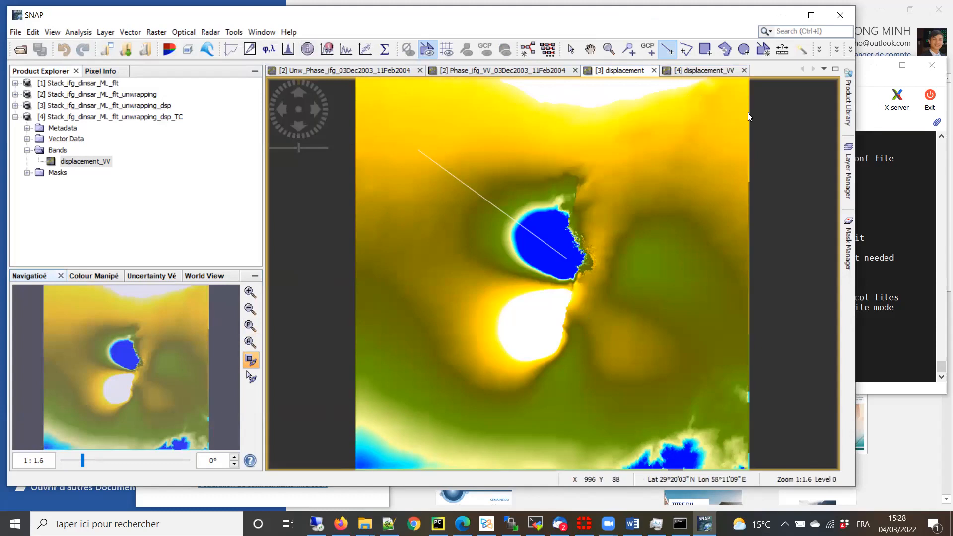
left_click(697, 73)
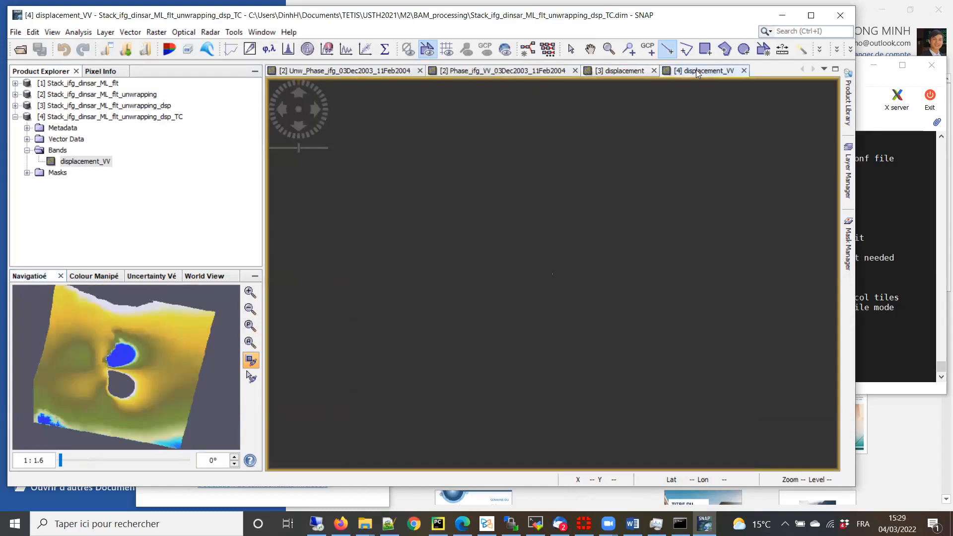
left_click(251, 343)
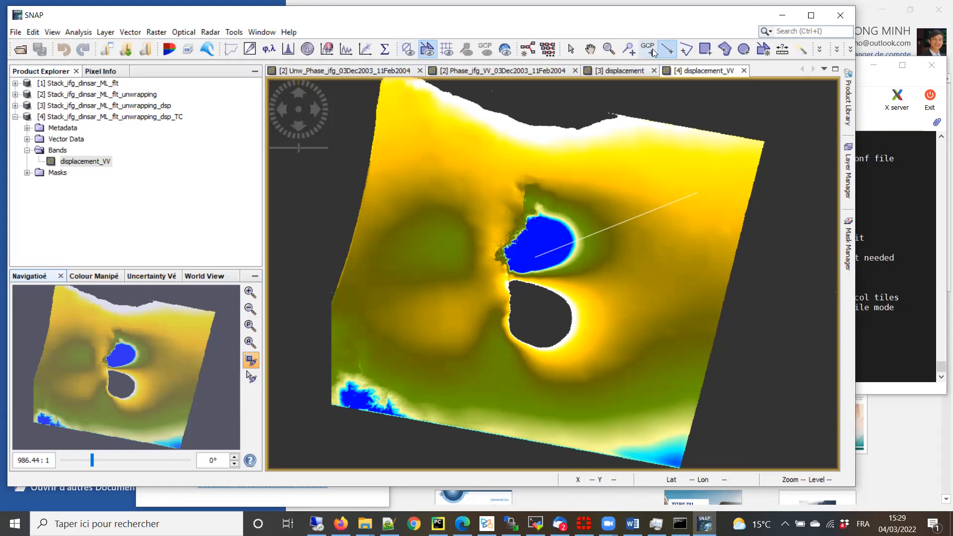
- Select the diagonal profile line on the displacement_VV image and delete it
left_click(568, 49)
left_click_drag(787, 347, 452, 158)
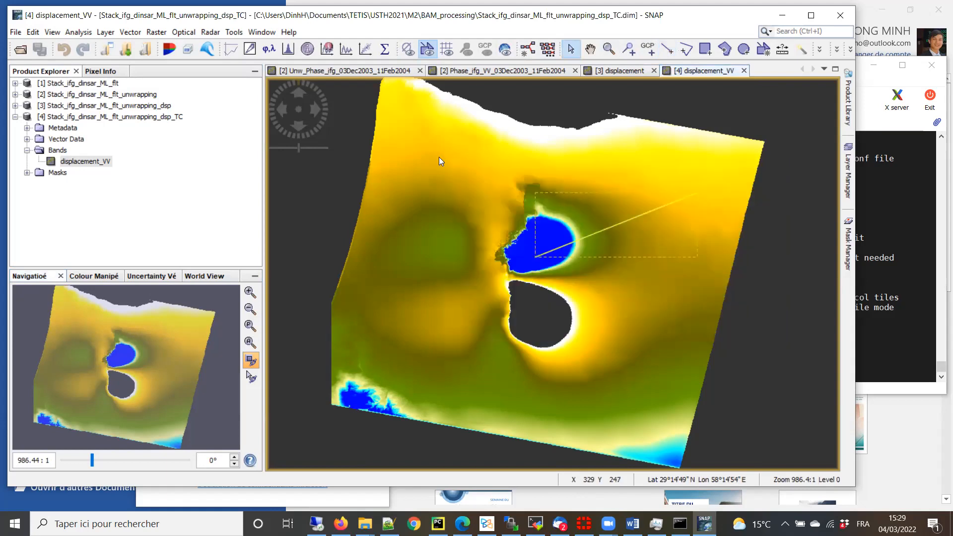
key("Delete")
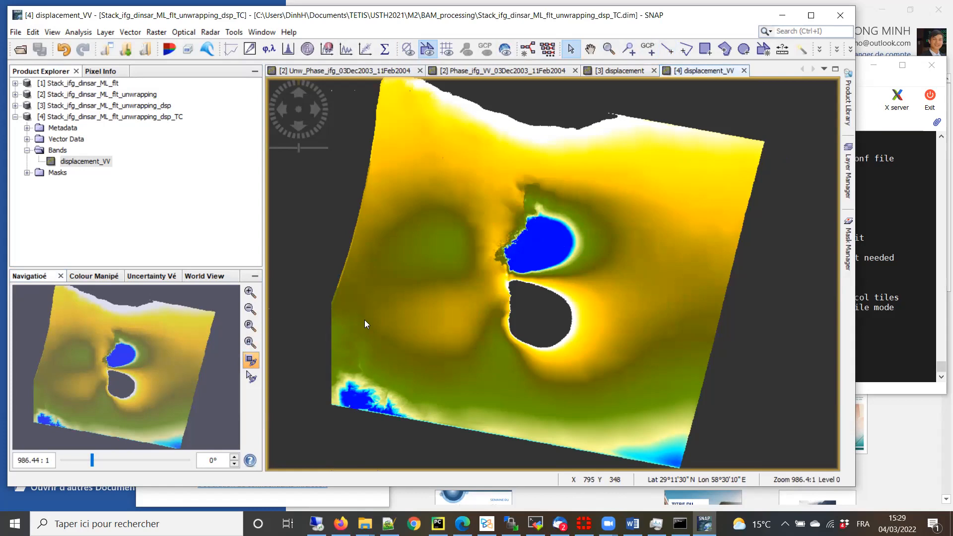
- Import the red-yellow-green-cyan-blue colour palette for displacement_VV, distributed across the band's value range
left_click(93, 276)
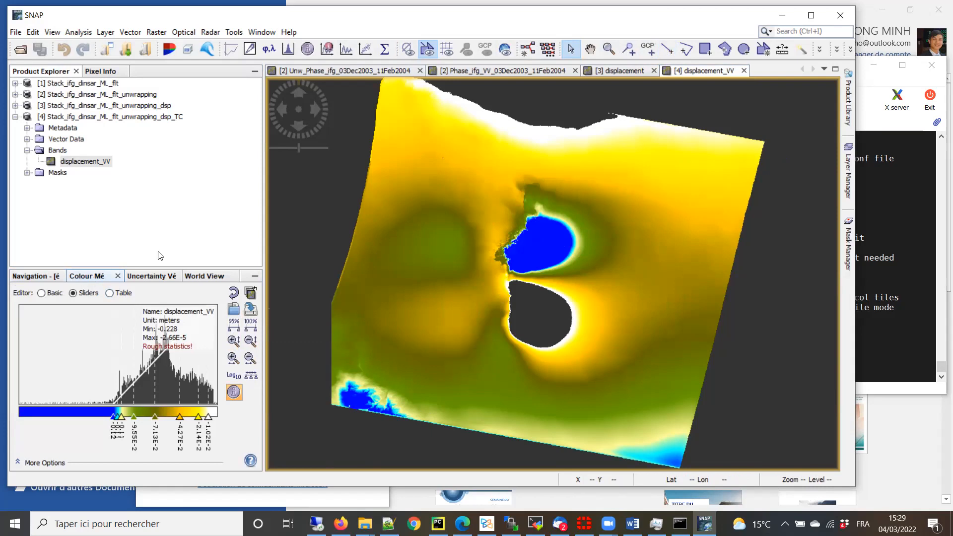
left_click(234, 309)
left_click(219, 425)
left_click(336, 477)
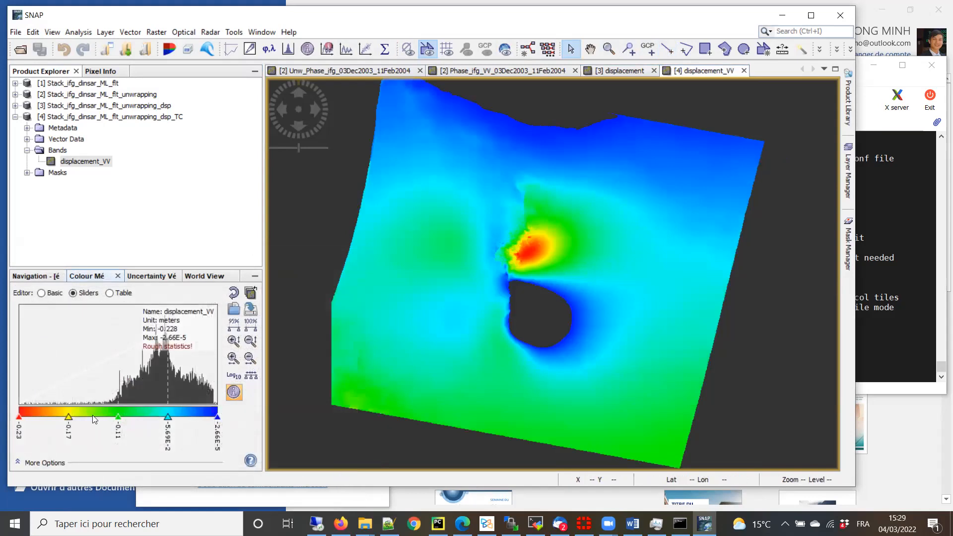
- Adjust the displacement_VV colour sliders, moving yellow to -0.15 and cyan to -4.7E-2
left_click(544, 324)
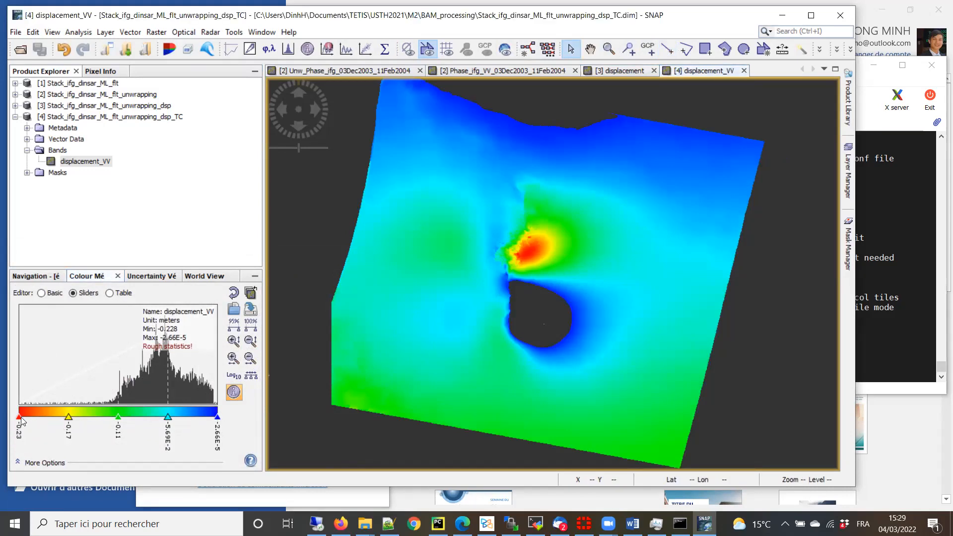
left_click(218, 418)
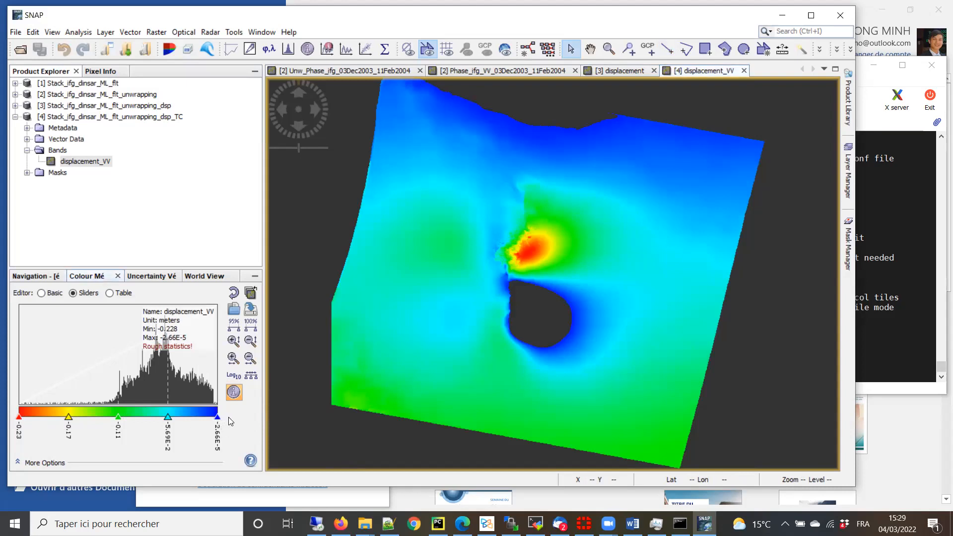
left_click_drag(166, 419, 150, 417)
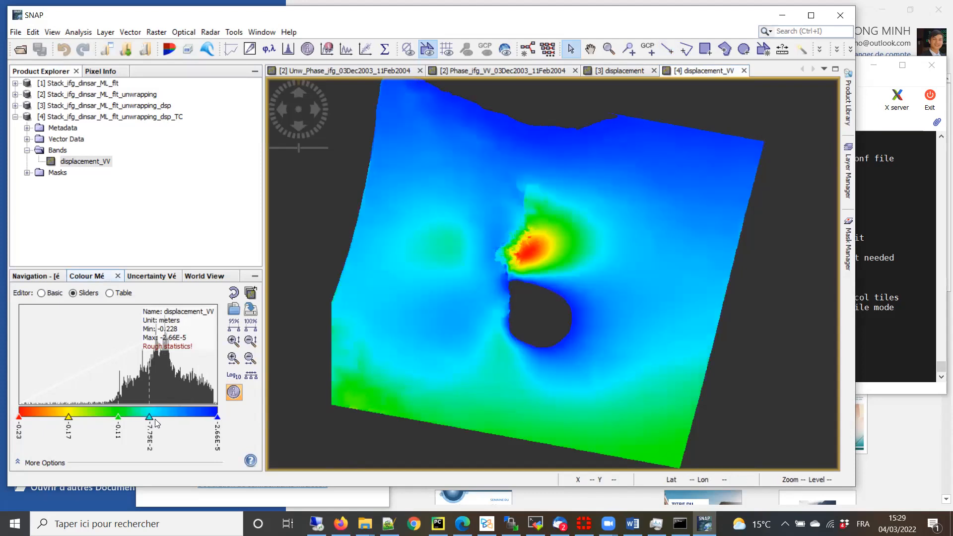
left_click_drag(63, 416, 90, 418)
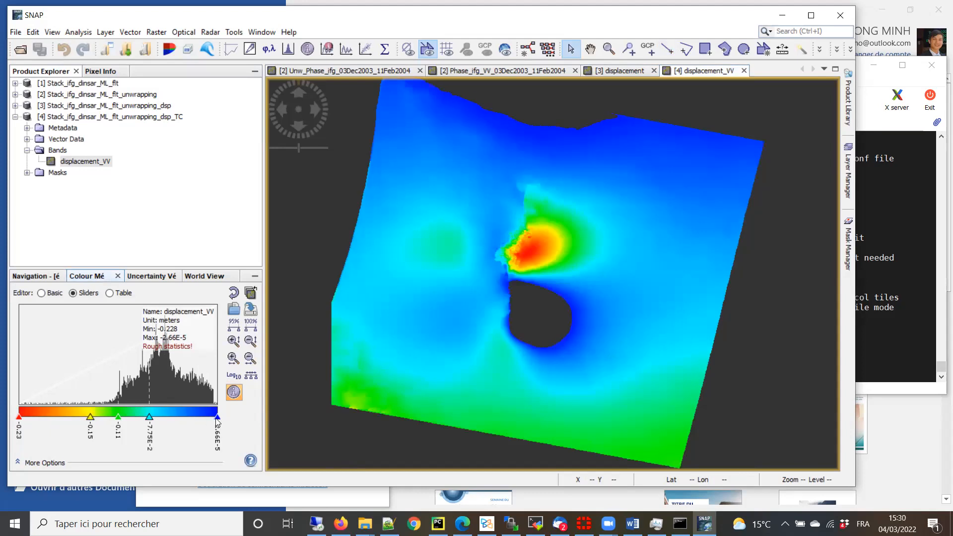
left_click_drag(162, 417, 177, 417)
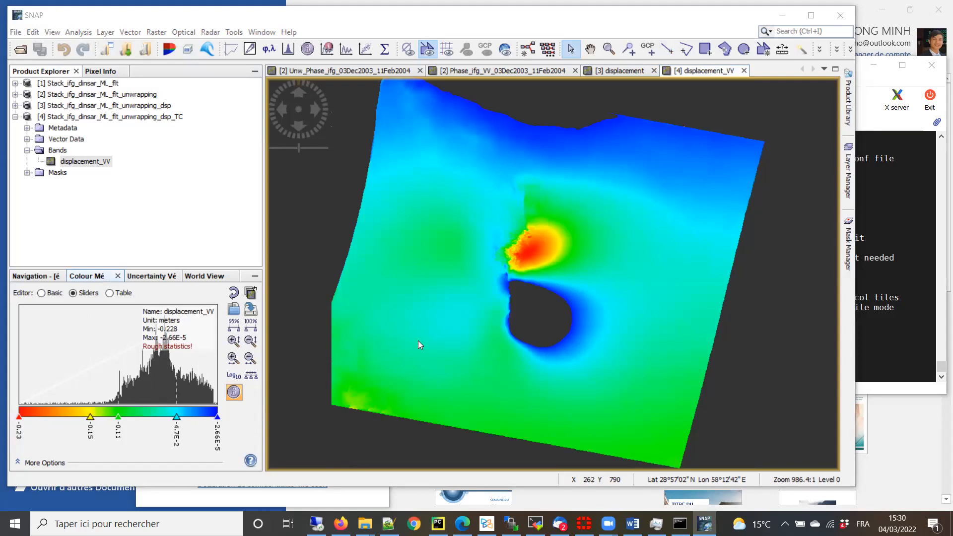
left_click(358, 165)
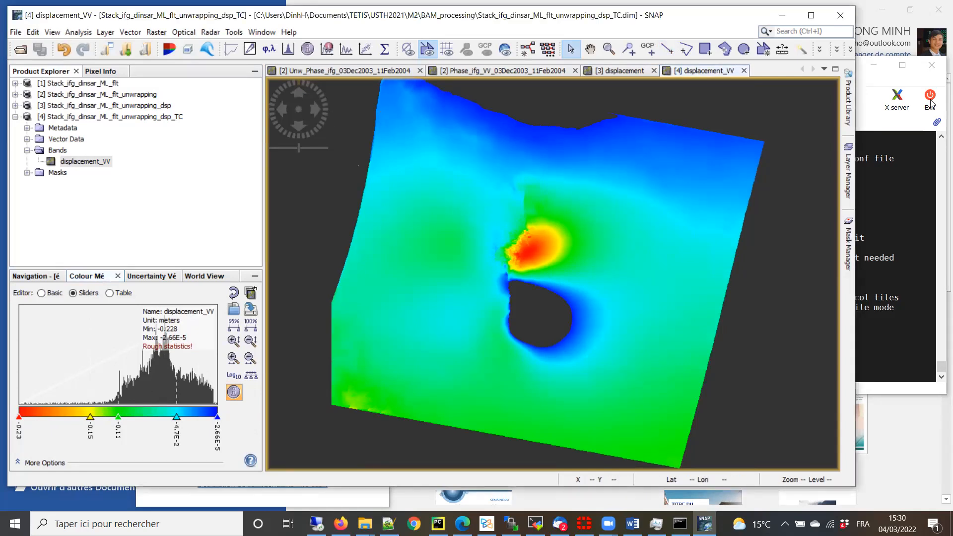
- Examine the uncorrected displacement and the recoloured displacement_VV images in turn at full extent, comparing their orientation and deformation lobes
left_click(621, 73)
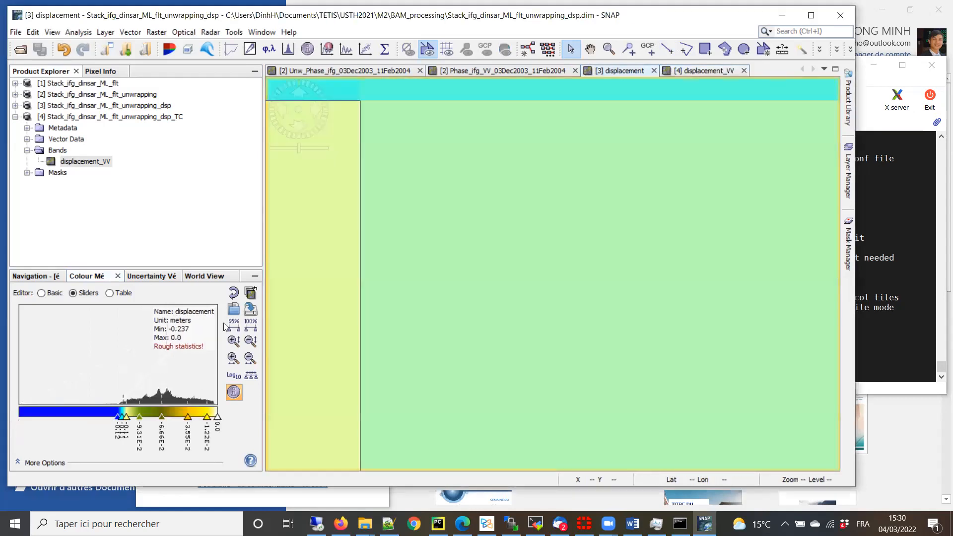
left_click(30, 276)
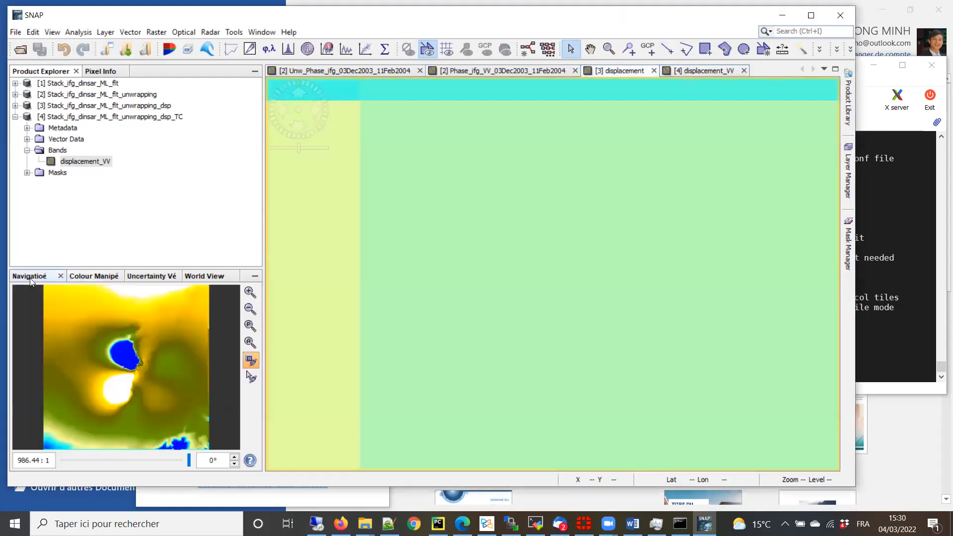
left_click(250, 343)
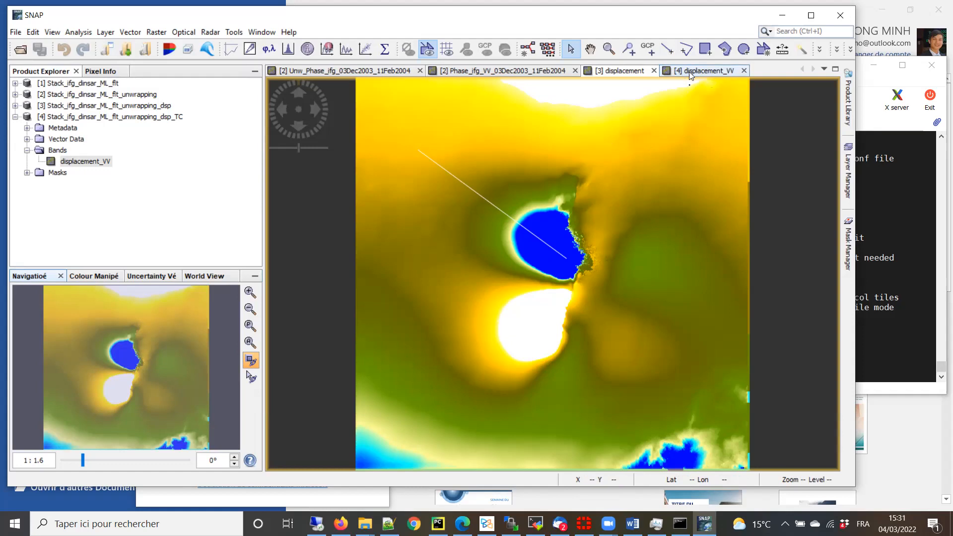
left_click(690, 73)
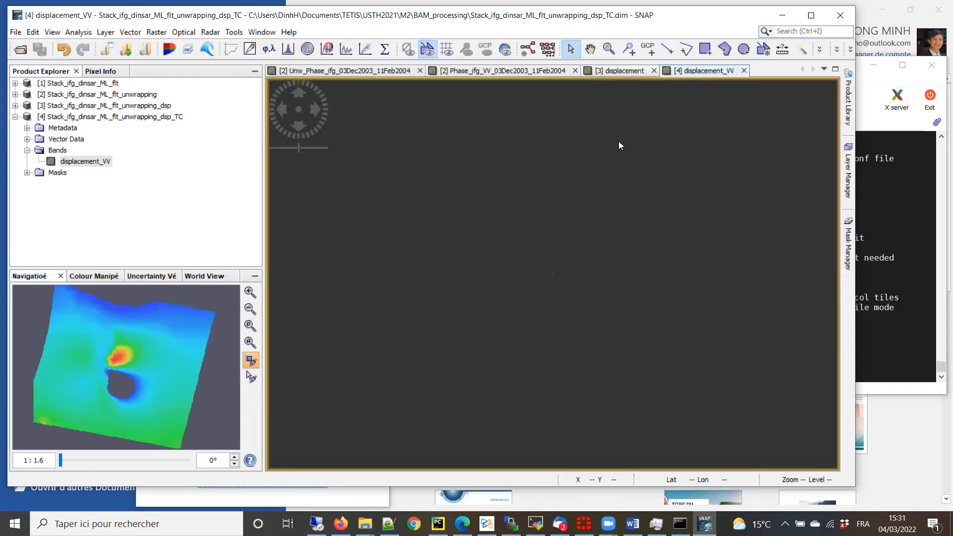
left_click(251, 343)
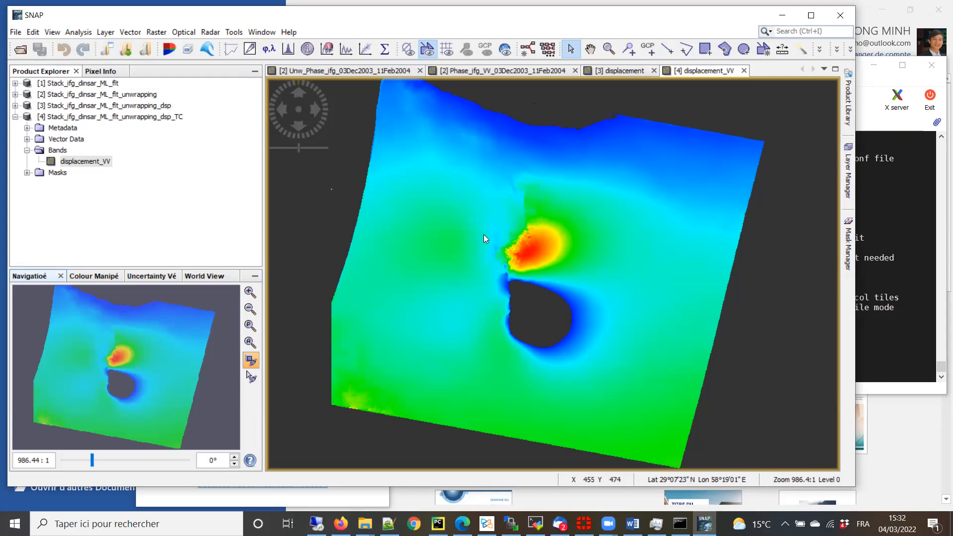
left_click(616, 72)
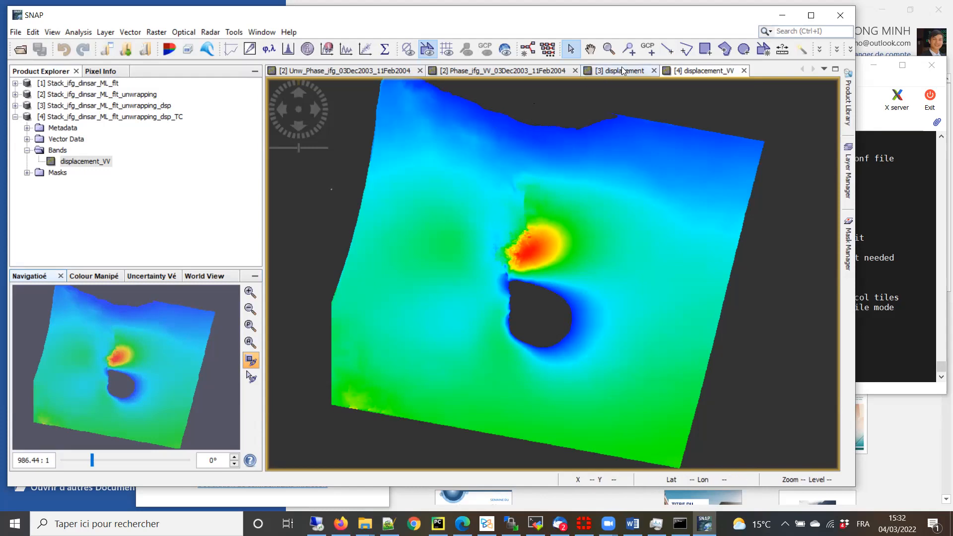
left_click(250, 343)
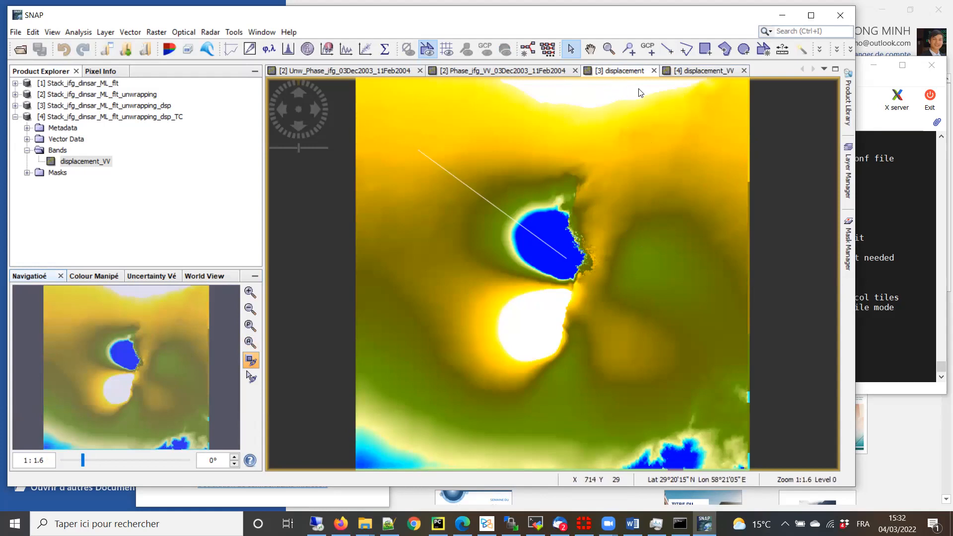
- Display the slant_range_time tie-point grid of the Stack_ifg_dinsar_ML_flt product
left_click(14, 95)
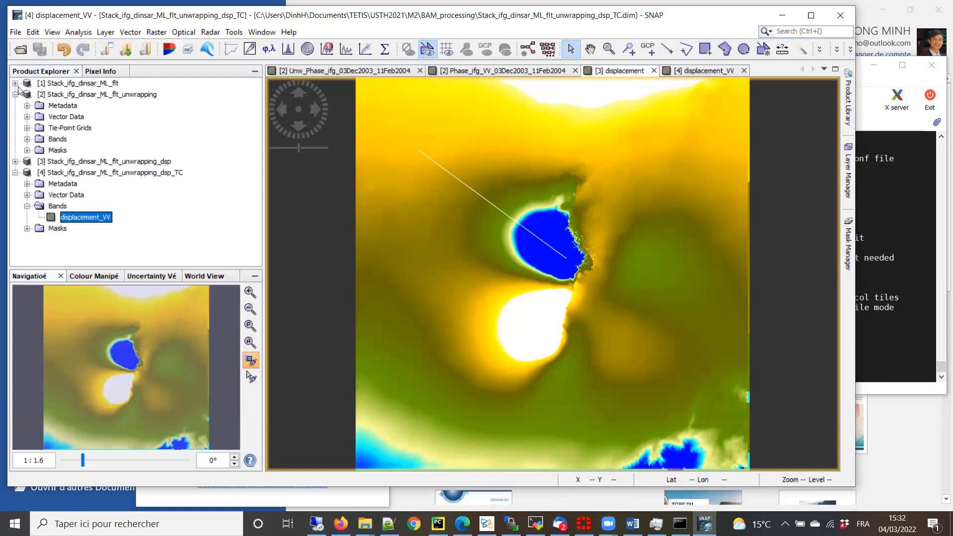
left_click(15, 83)
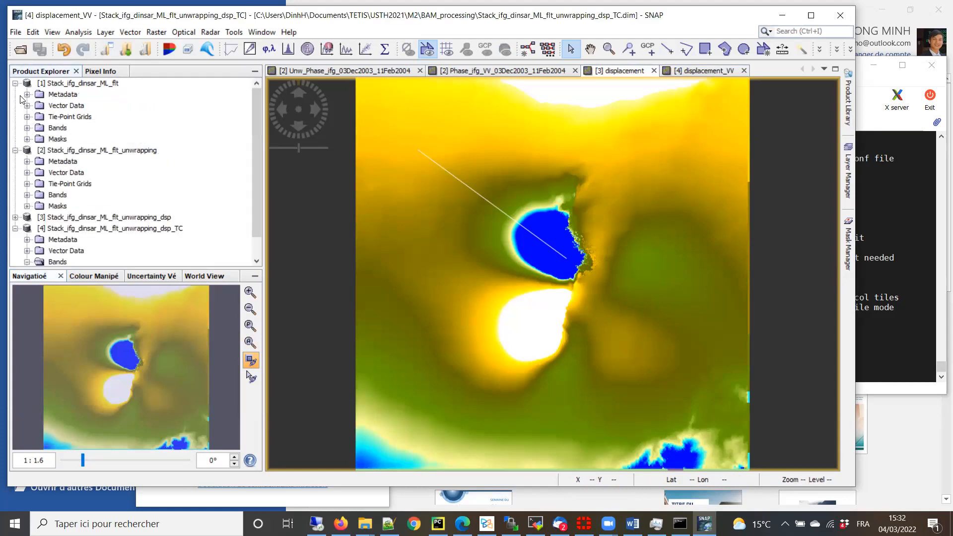
left_click(27, 128)
left_click(27, 128)
left_click(28, 117)
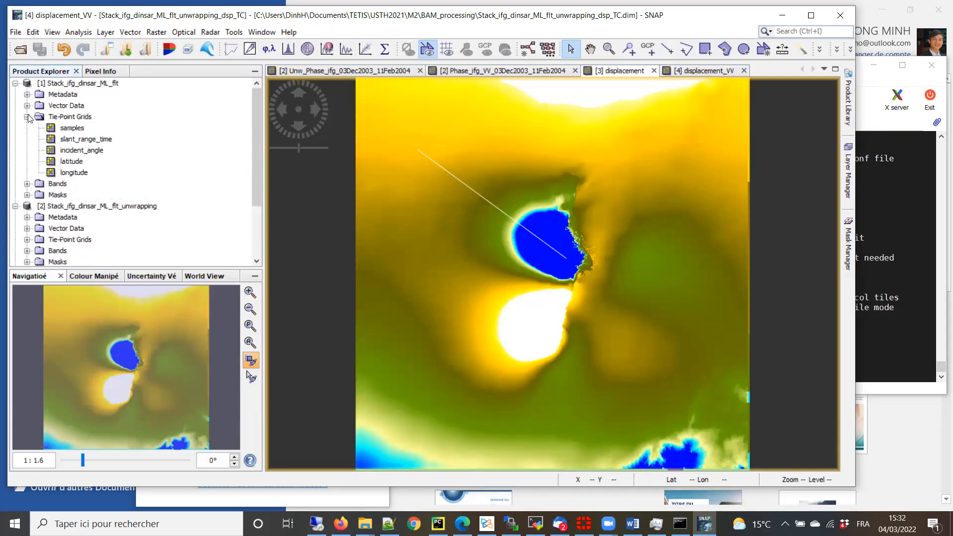
double_click(79, 140)
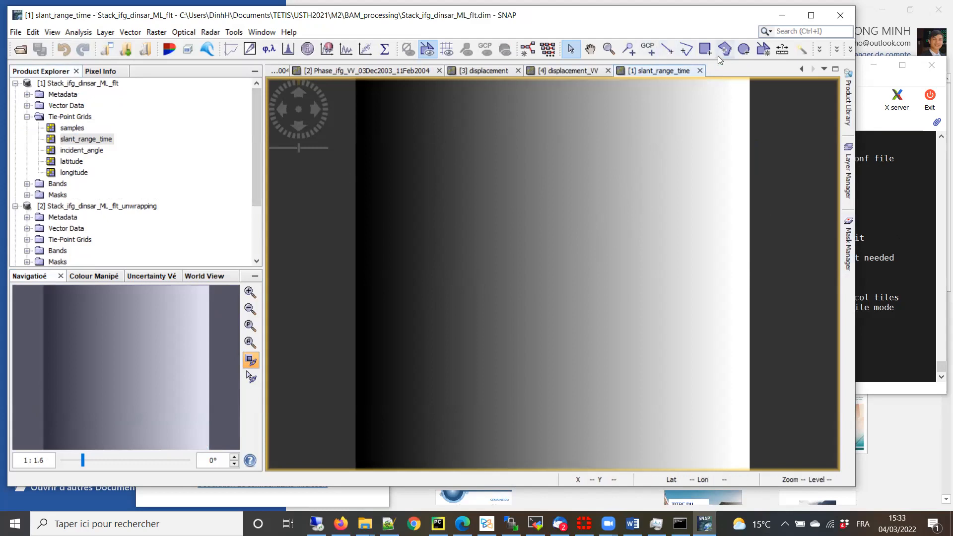
- Draw a vertical line about 775 pixels long on the bright side of slant_range_time, view its Profile Plot and close it
left_click(668, 49)
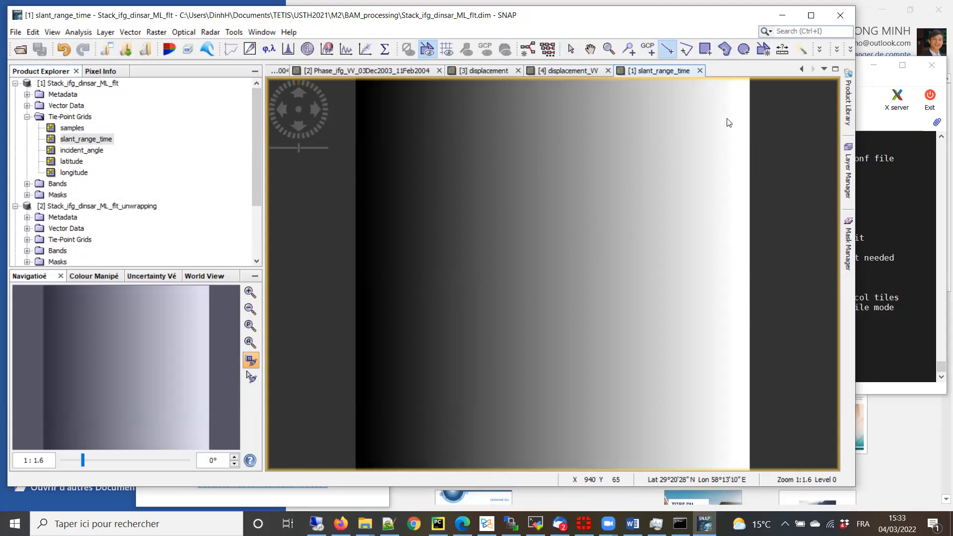
left_click(667, 48)
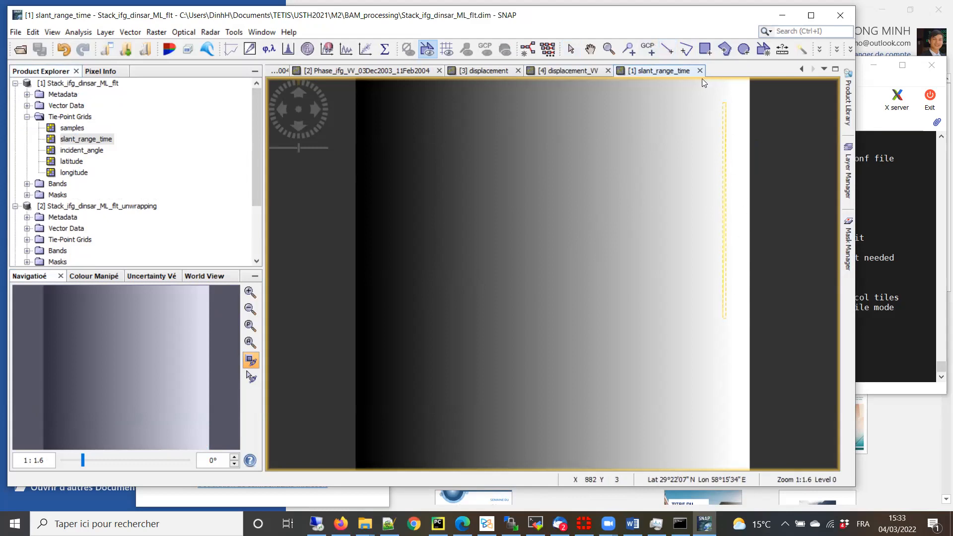
left_click_drag(689, 126, 689, 412)
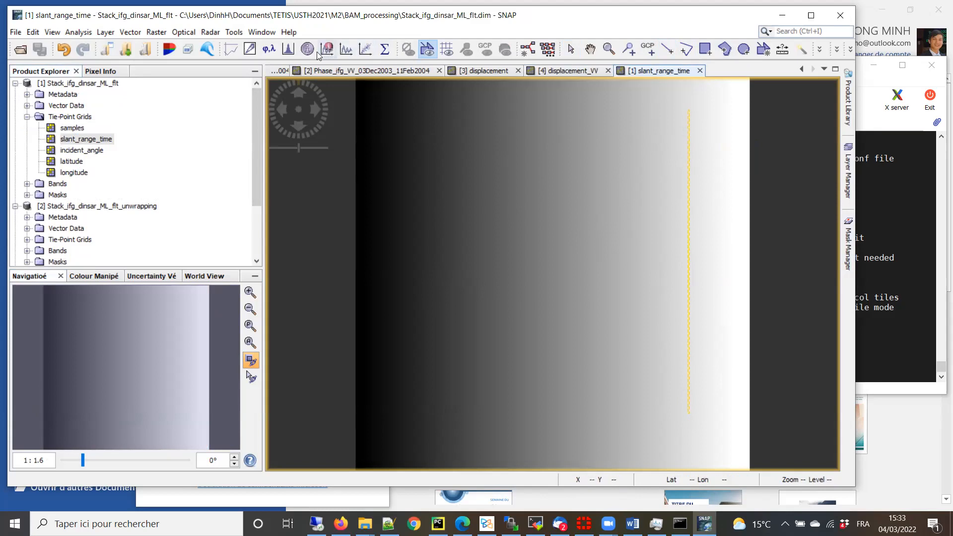
left_click(346, 49)
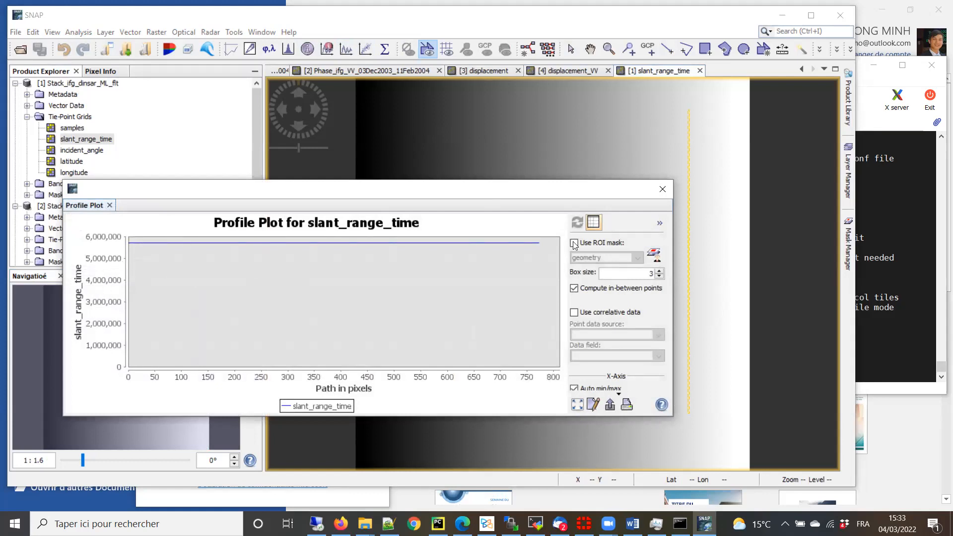
left_click(663, 190)
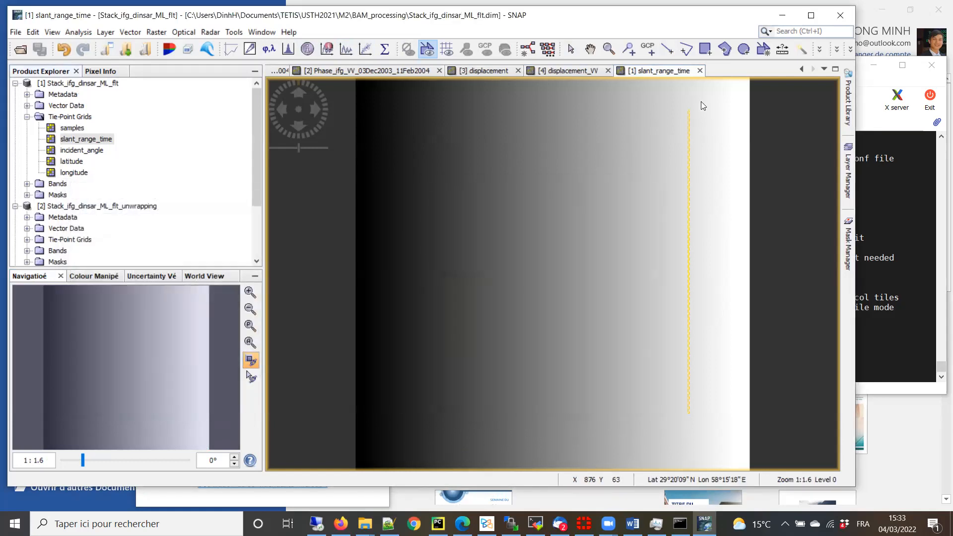
- Draw a horizontal line across the upper part of the slant_range_time image, and delete both drawn lines
left_click(669, 49)
mouse_move(722, 140)
left_mouse_down()
mouse_move(431, 188)
mouse_move(398, 139)
left_mouse_up()
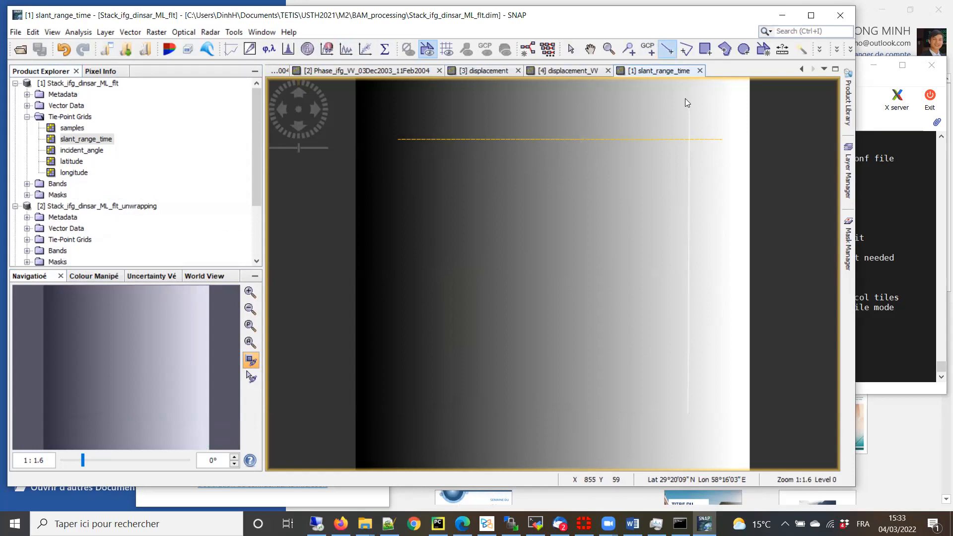
left_click(571, 49)
left_click_drag(669, 96, 748, 461)
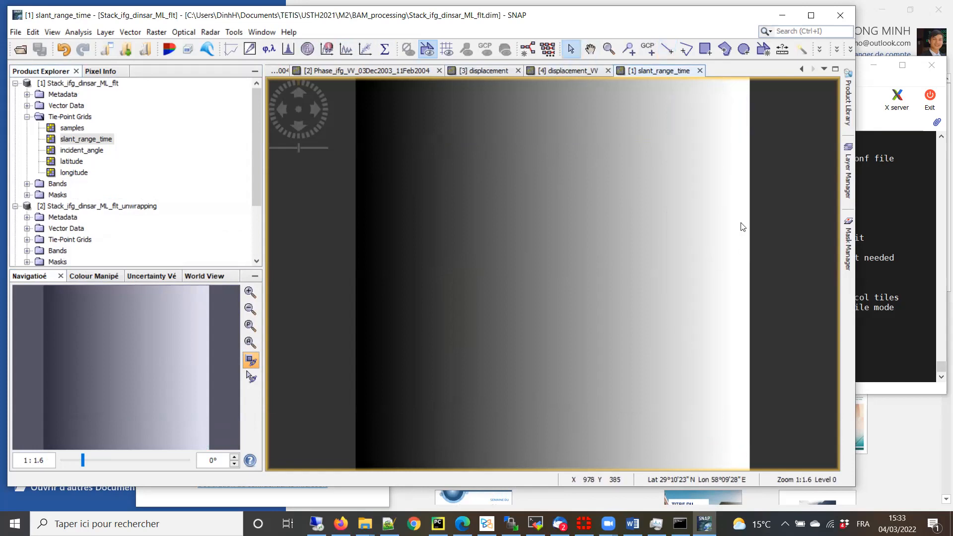
- Draw a nearly horizontal line across slant_range_time, view the Profile Plot with the geometry ROI mask enabled, and delete the line
left_click(667, 49)
left_click_drag(700, 214, 412, 205)
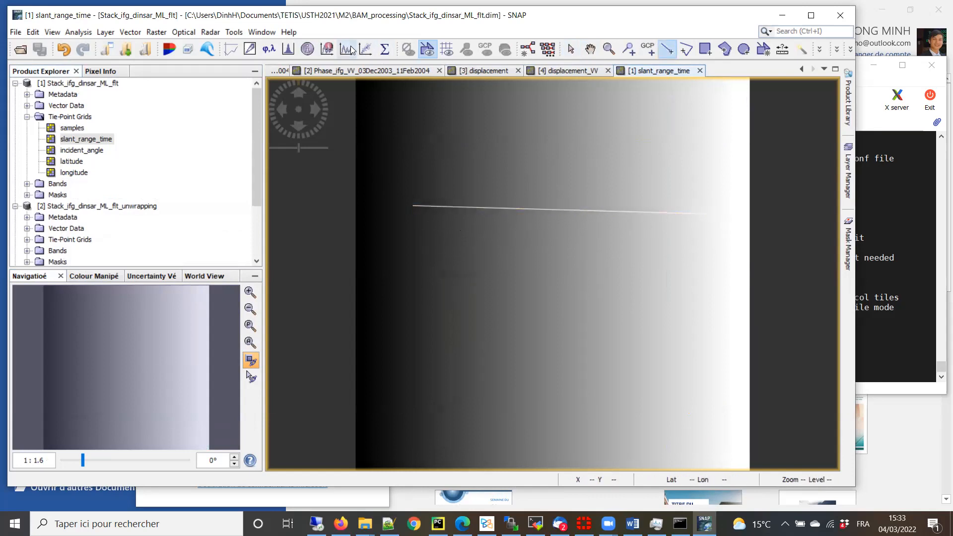
left_click(365, 48)
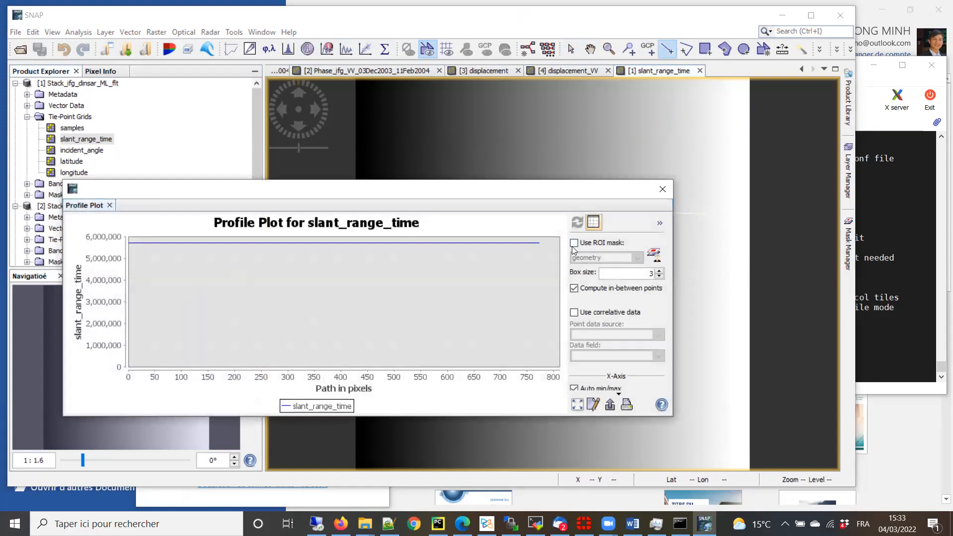
left_click(574, 242)
left_click(614, 256)
left_click(613, 258)
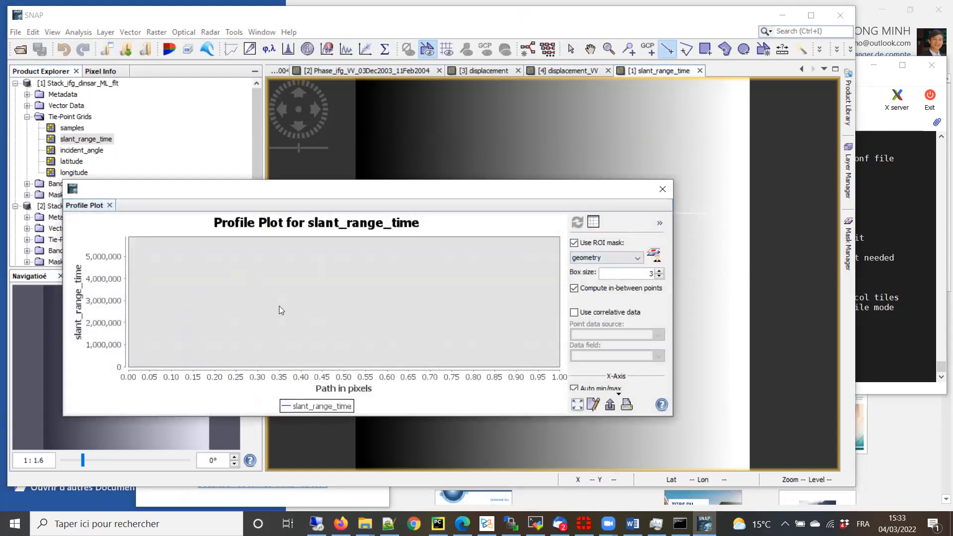
left_click(662, 188)
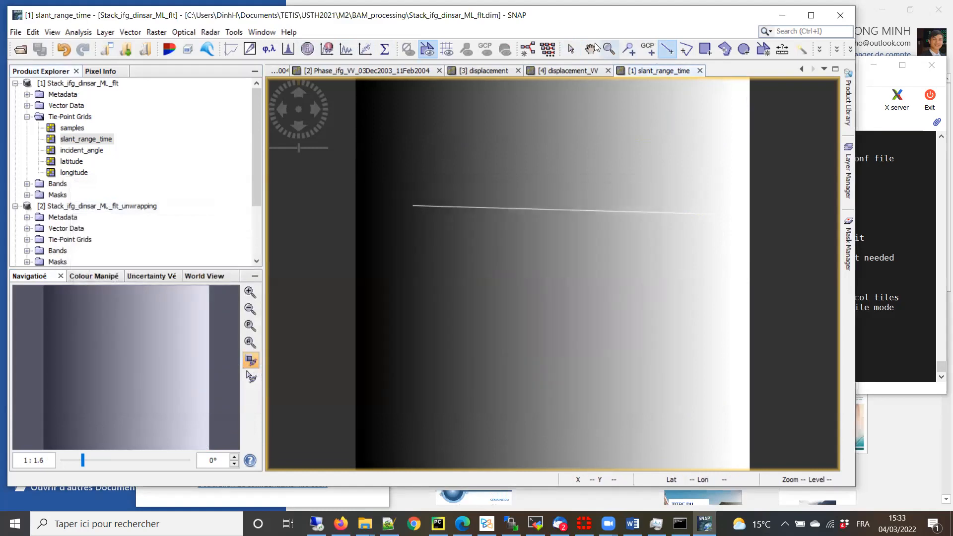
left_click(571, 49)
left_click_drag(460, 134, 816, 479)
key("Delete")
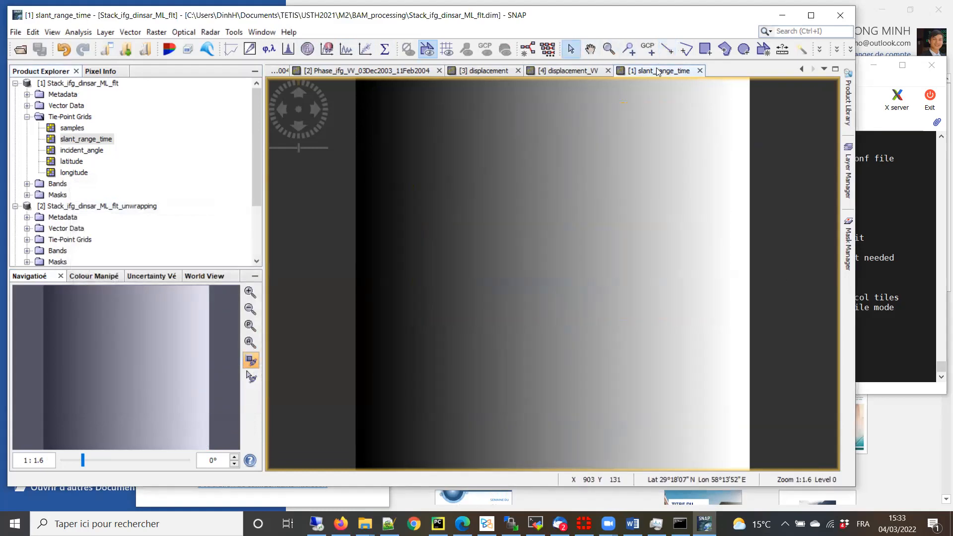
- Draw a line about 775 pixels long from the bright to the dark side, view its Profile Plot without ROI mask, and delete it
left_click(668, 49)
mouse_move(723, 208)
left_mouse_down()
mouse_move(404, 198)
mouse_move(416, 217)
left_mouse_up()
left_click(346, 49)
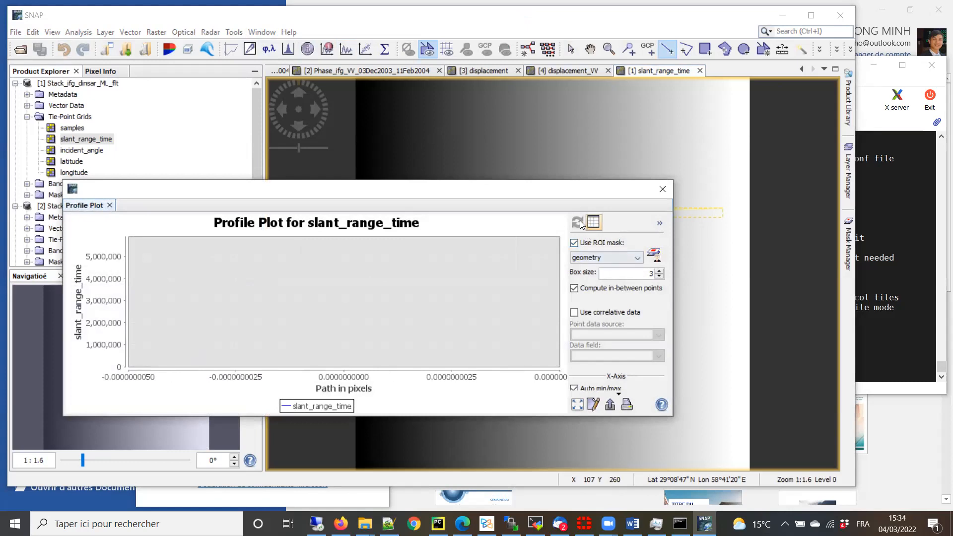
left_click(574, 243)
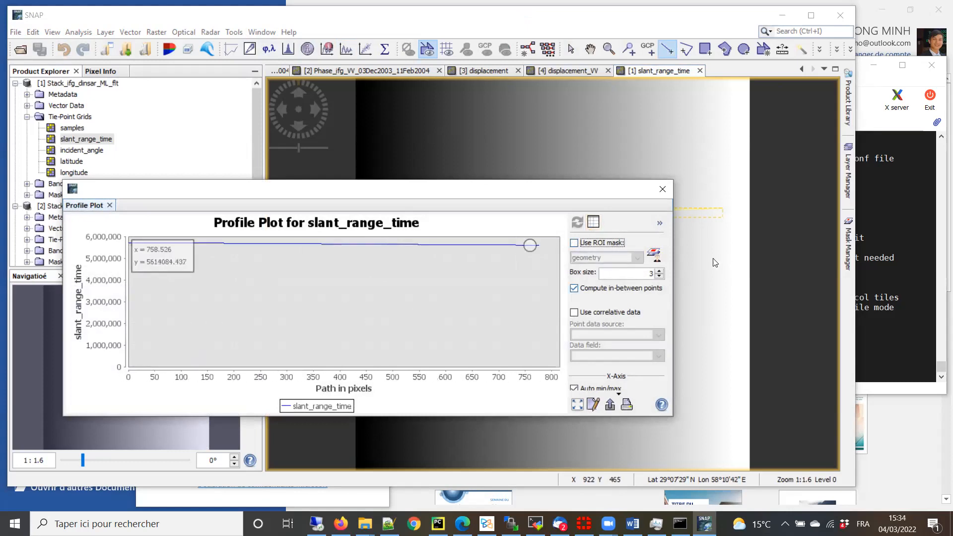
left_click(663, 190)
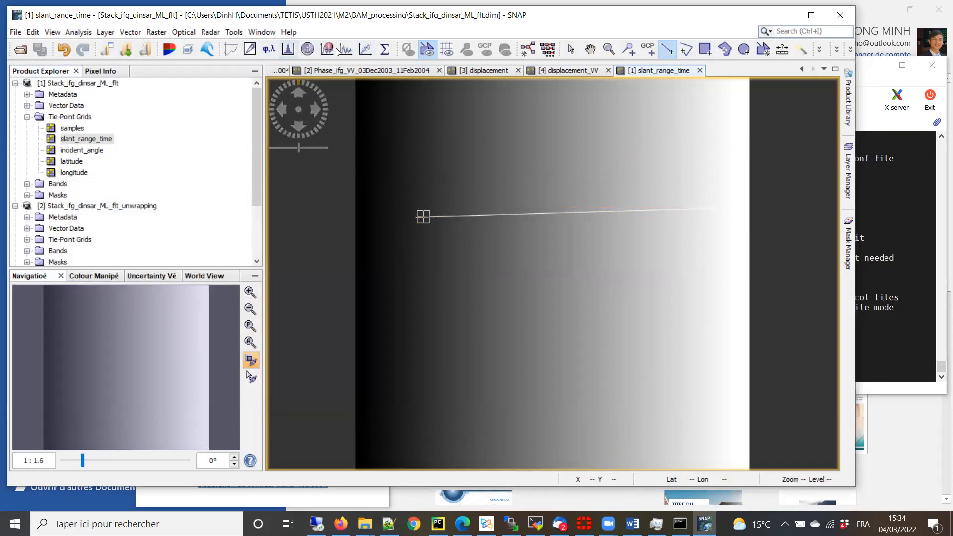
left_click_drag(374, 167, 793, 292)
key("Delete")
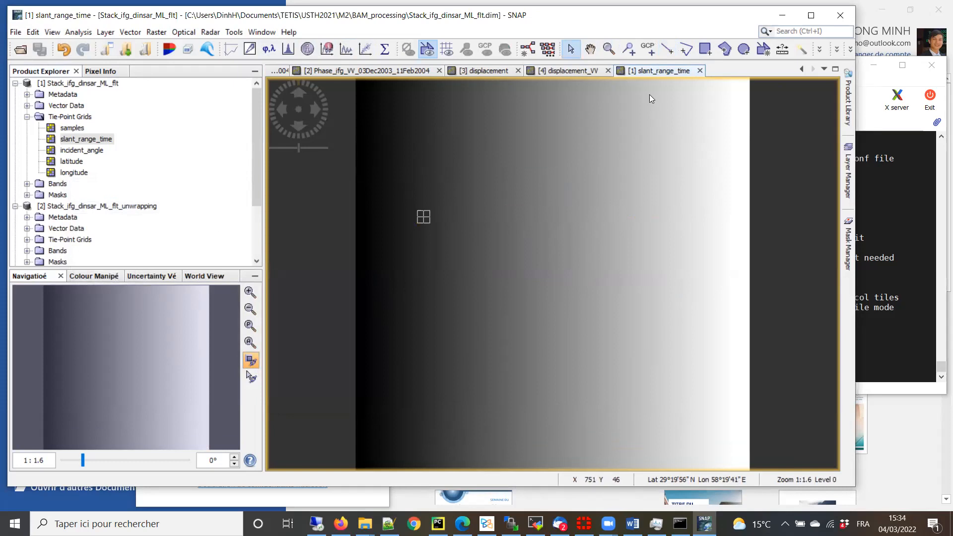
- Draw a line from the dark to the bright side across the upper part of slant_range_time, view the Profile Plot and close it
left_click(667, 49)
left_click_drag(389, 155, 675, 148)
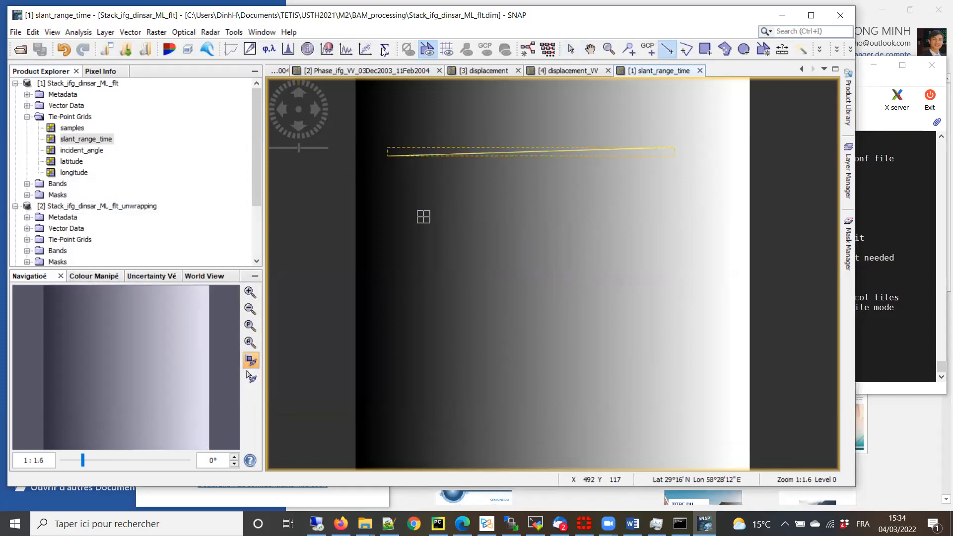
left_click(346, 50)
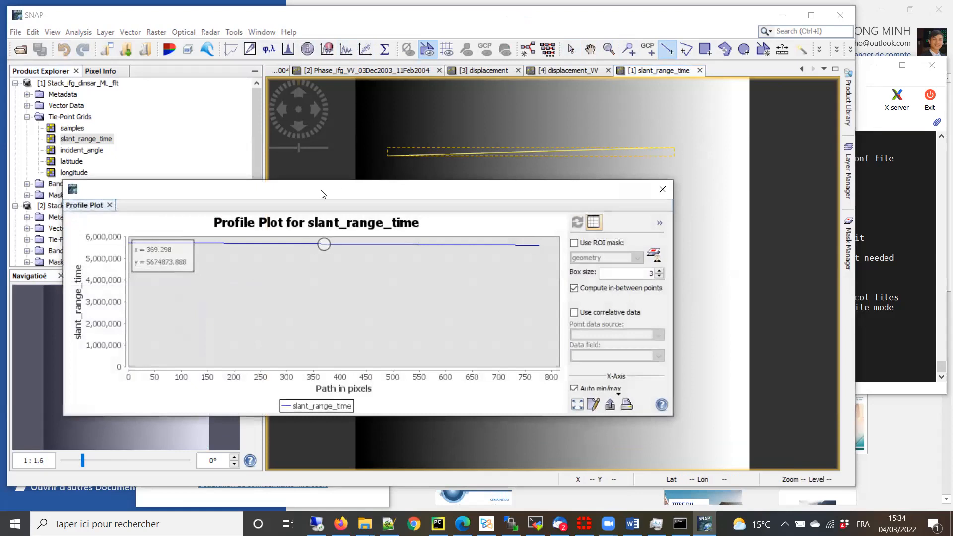
left_click_drag(321, 194, 323, 211)
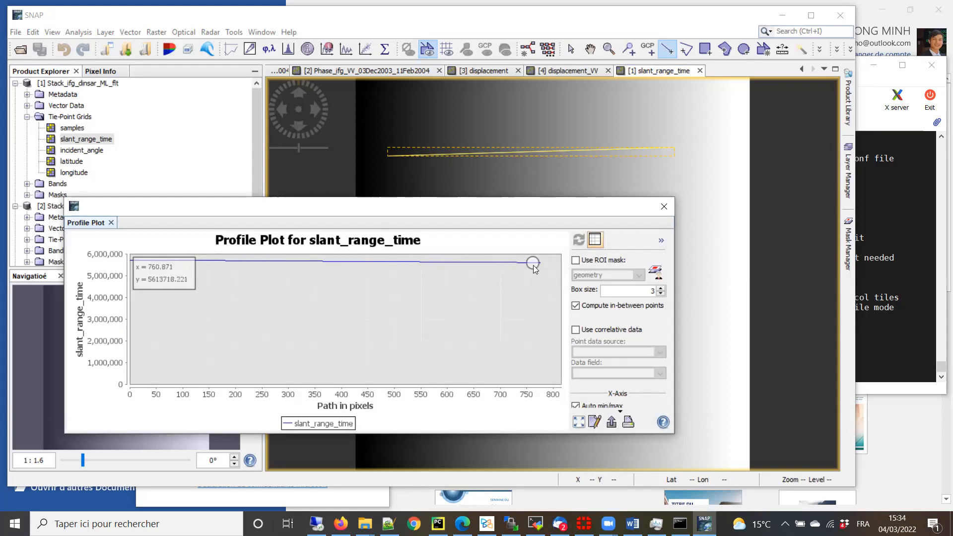
left_click(664, 206)
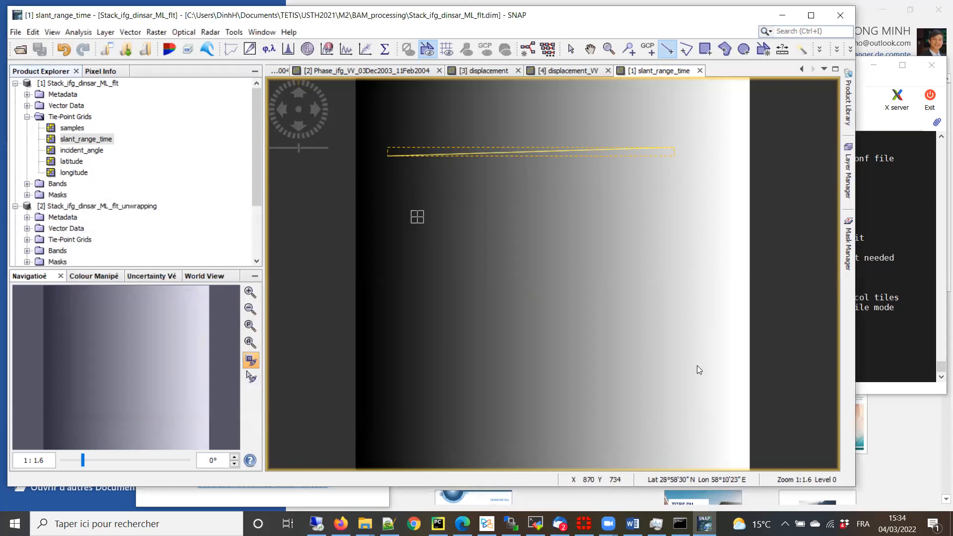
- Compare the uncorrected displacement image with the terrain-corrected displacement_VV image at full extent
left_click(566, 73)
left_click(483, 71)
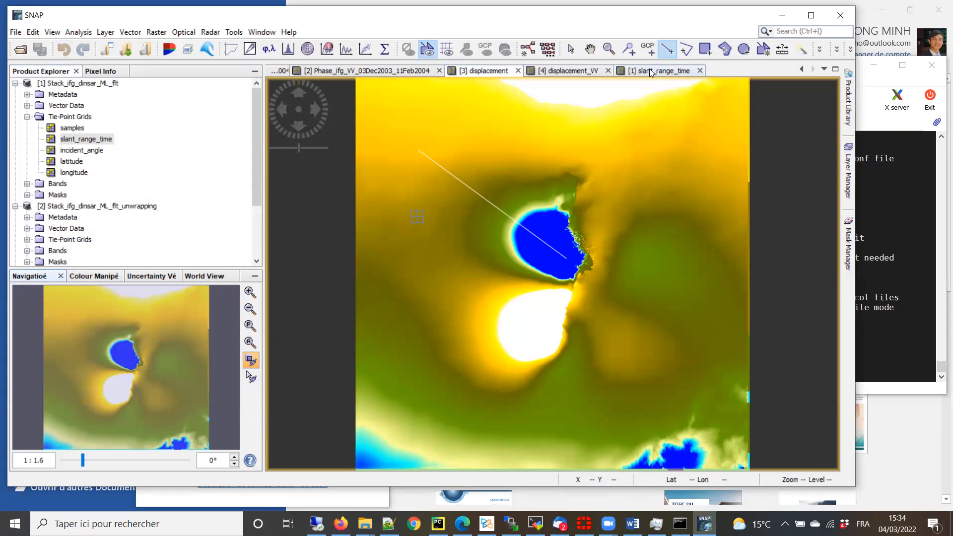
left_click(560, 71)
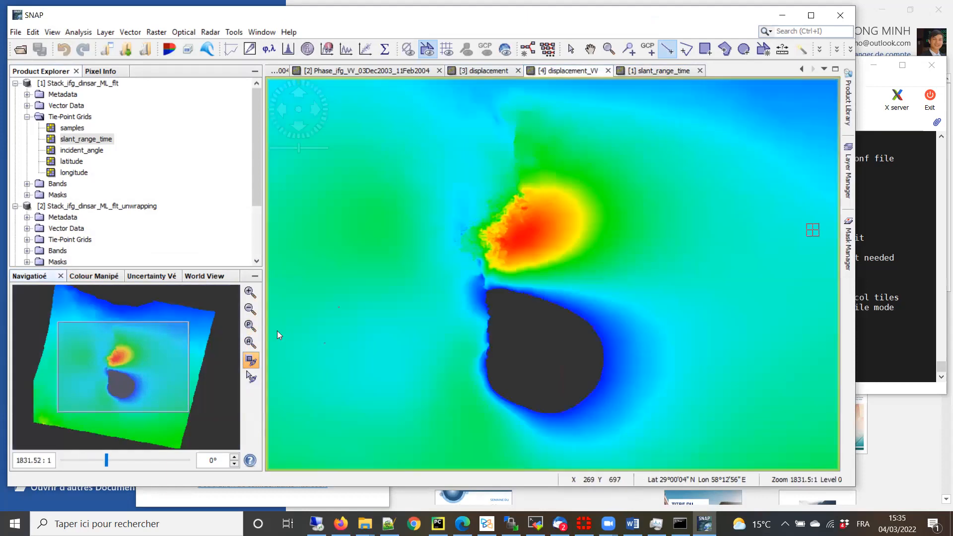
left_click(250, 342)
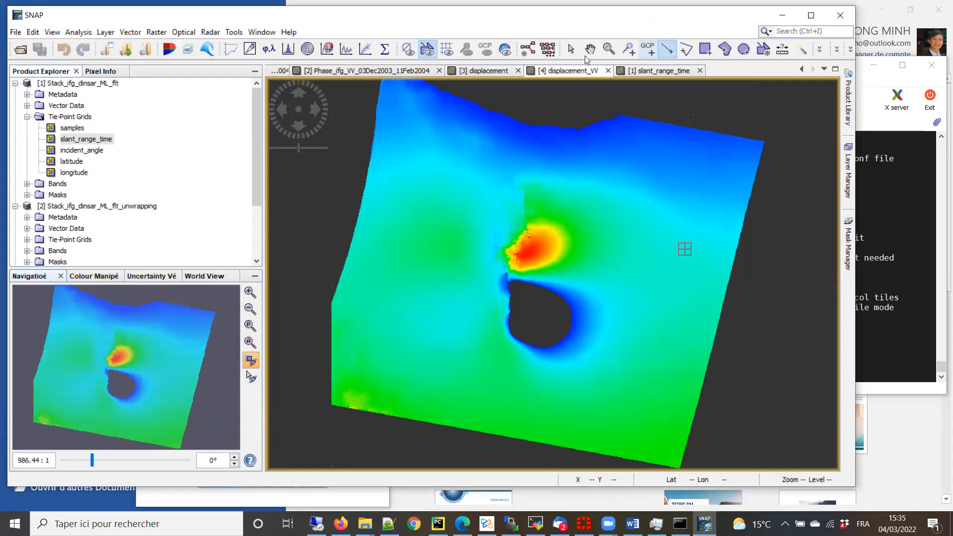
left_click(572, 50)
left_click_drag(651, 221, 762, 302)
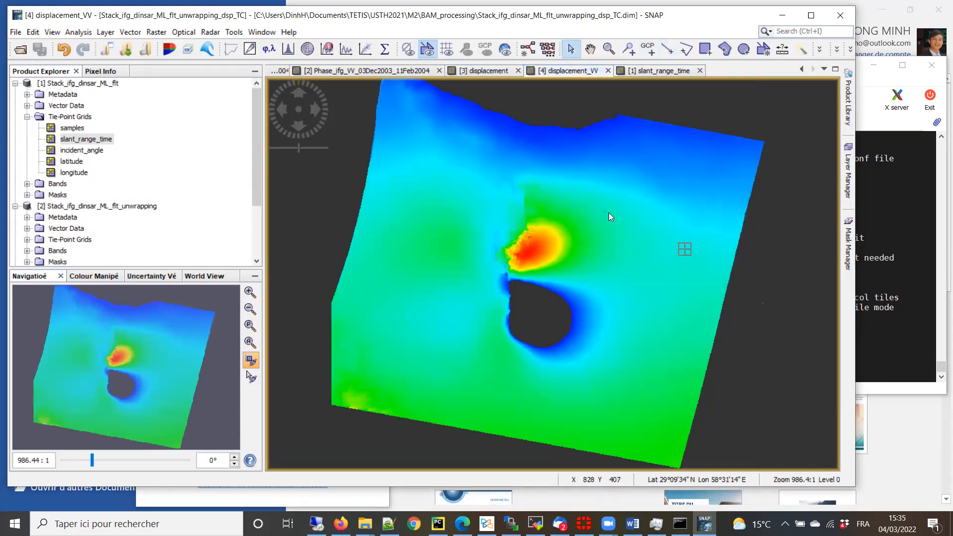
- Close the slant_range_time view and set the displacement_VV colour sliders to -0.16 for yellow and -9.25E-2 for green
left_click(688, 71)
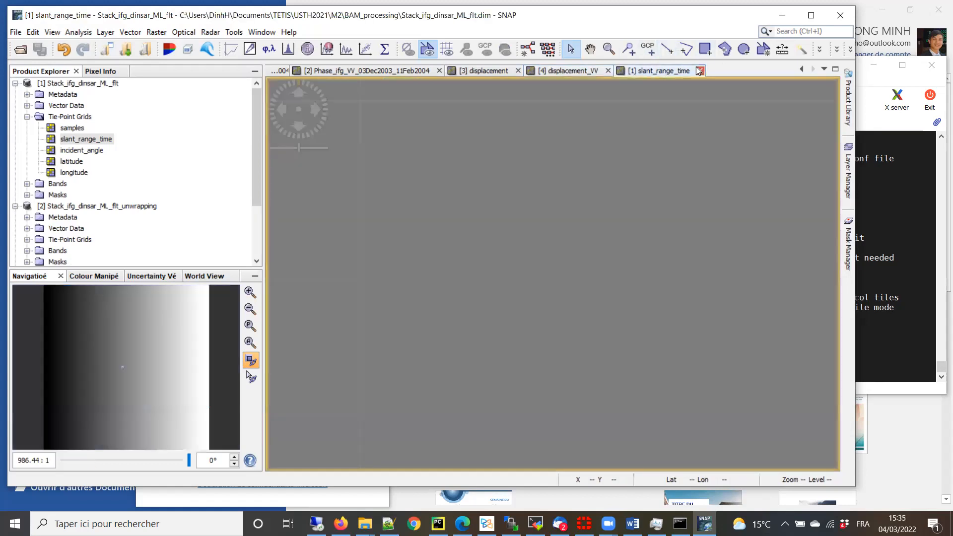
left_click(700, 72)
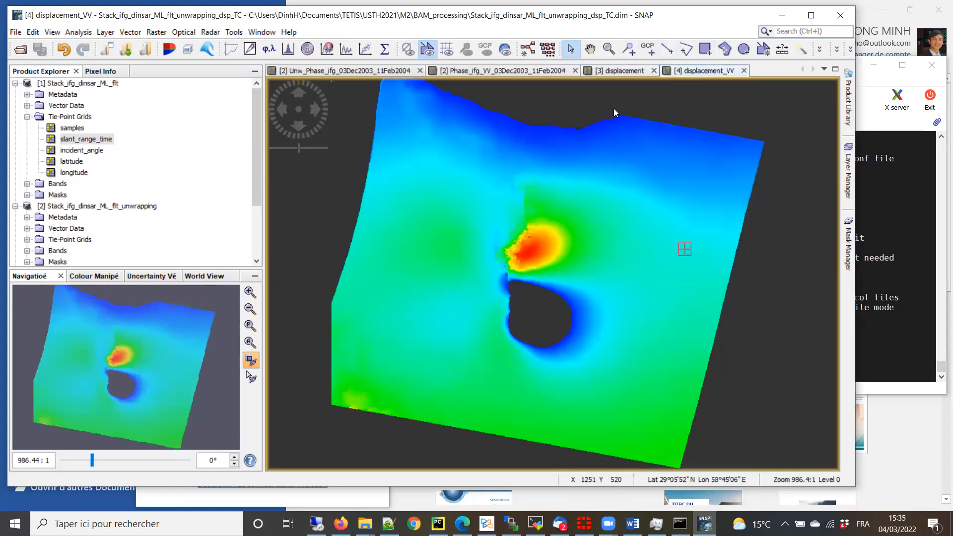
left_click(590, 49)
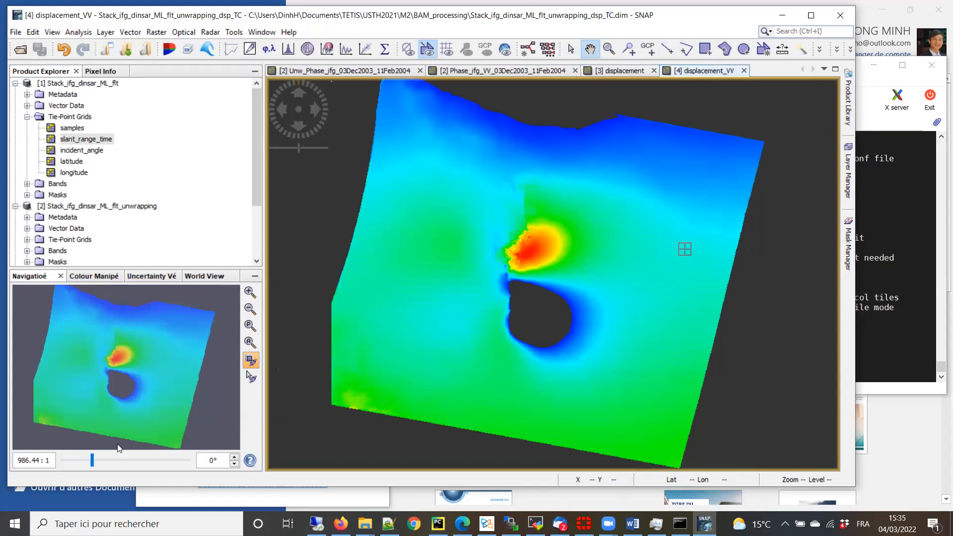
left_click(93, 276)
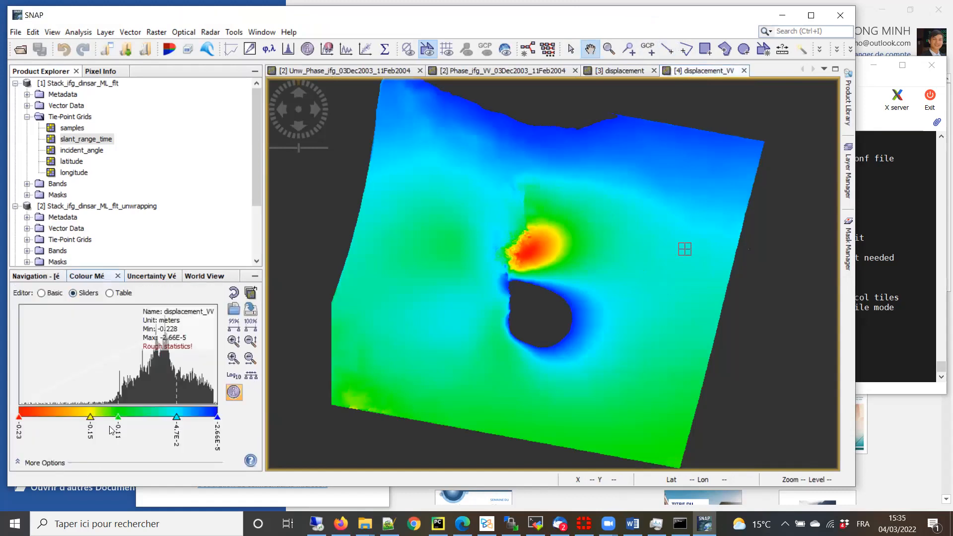
left_click_drag(131, 422, 79, 418)
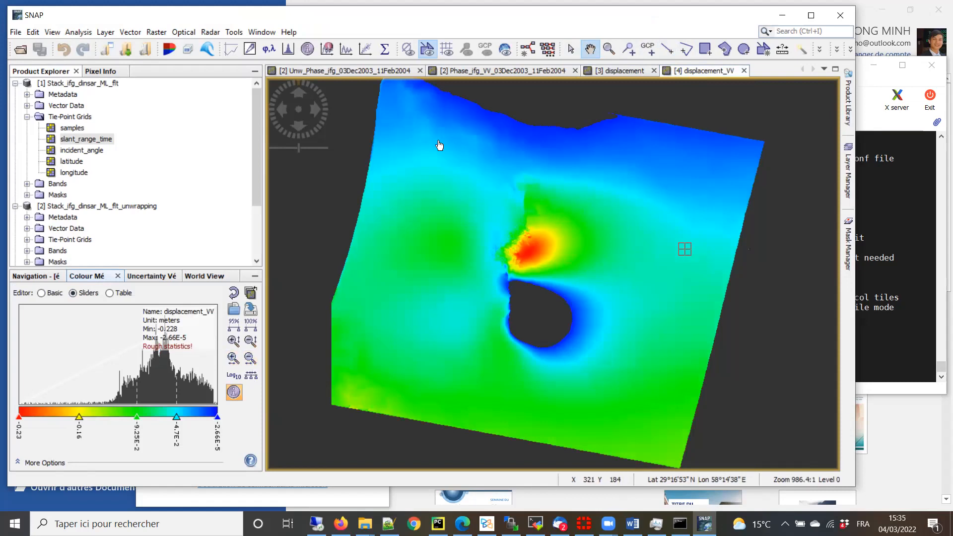
left_click_drag(534, 222, 542, 227)
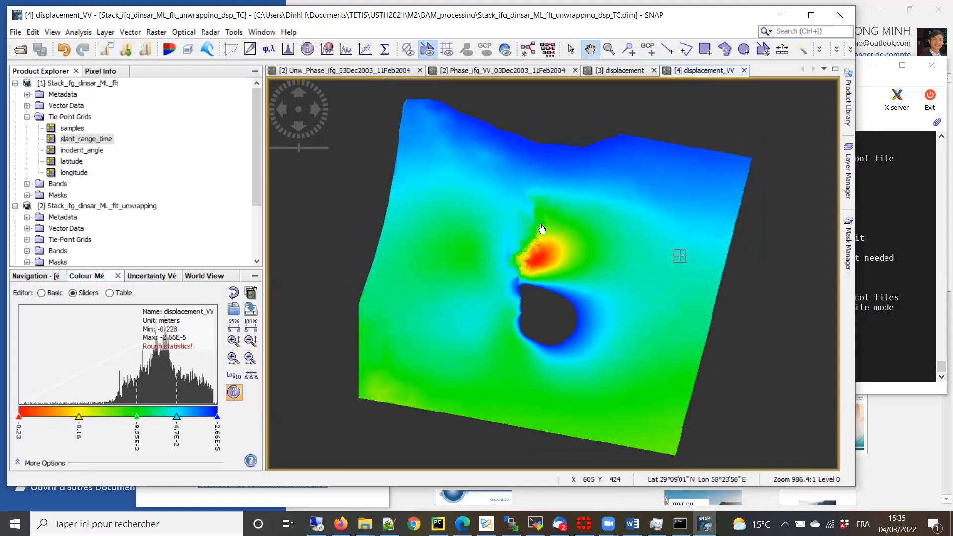
- Export the displacement_VV view as a Google Earth KMZ named displacement_VV into Documents/TETIS/USTH2021/M2/BAM_processing
right_click(425, 165)
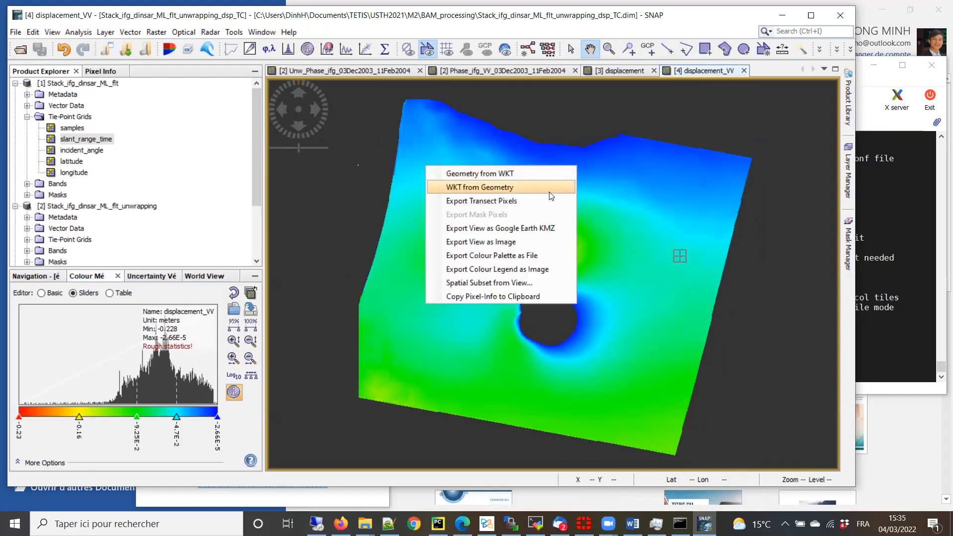
left_click(483, 229)
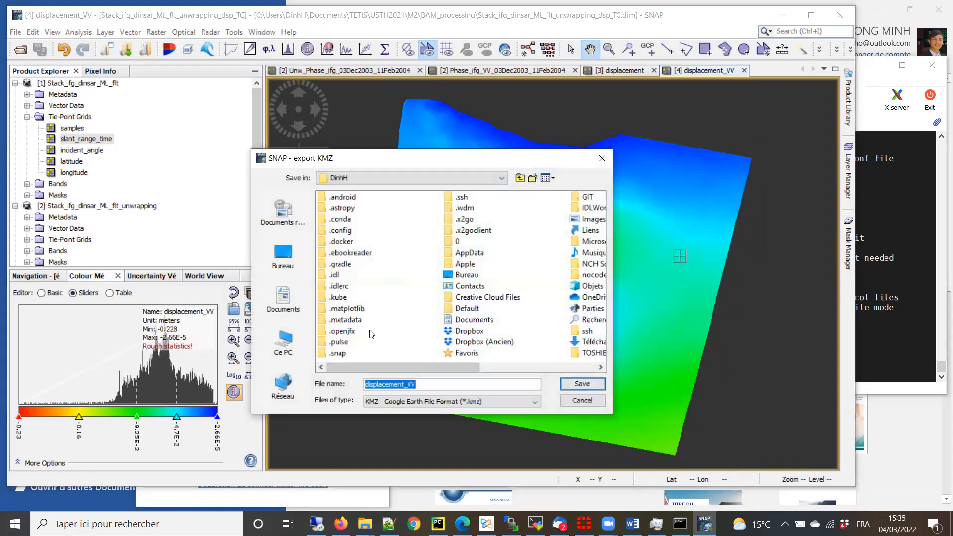
left_click(472, 321)
double_click(471, 321)
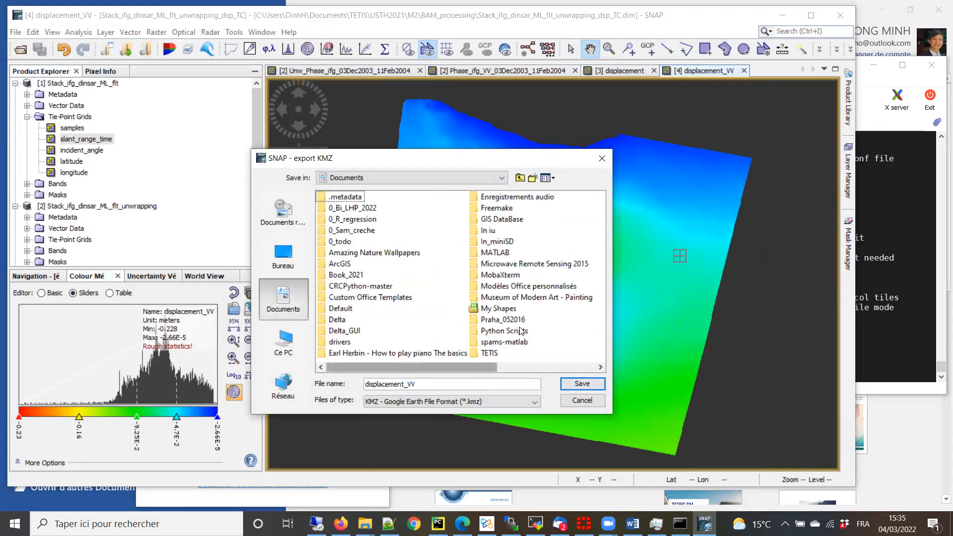
double_click(476, 352)
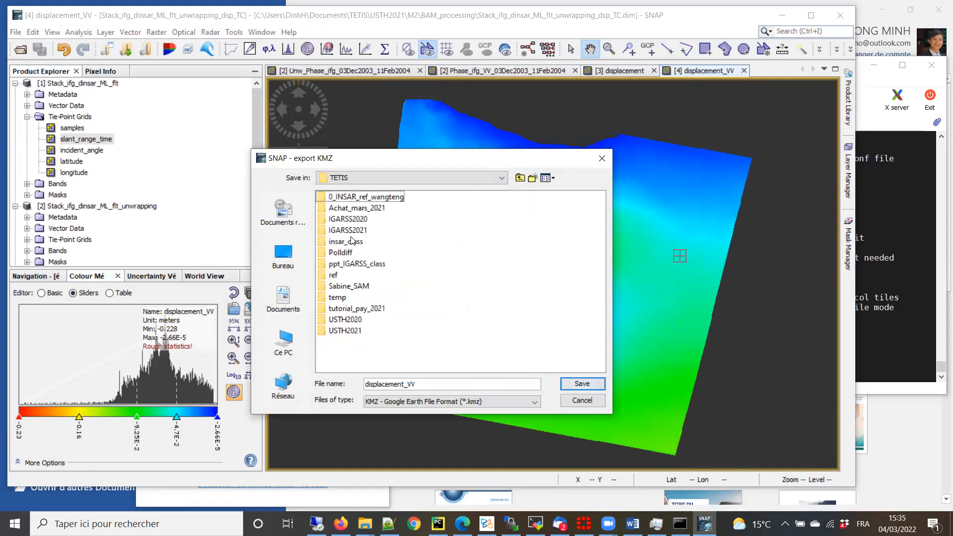
left_click(338, 331)
double_click(337, 331)
left_click(323, 199)
double_click(323, 199)
left_click(342, 197)
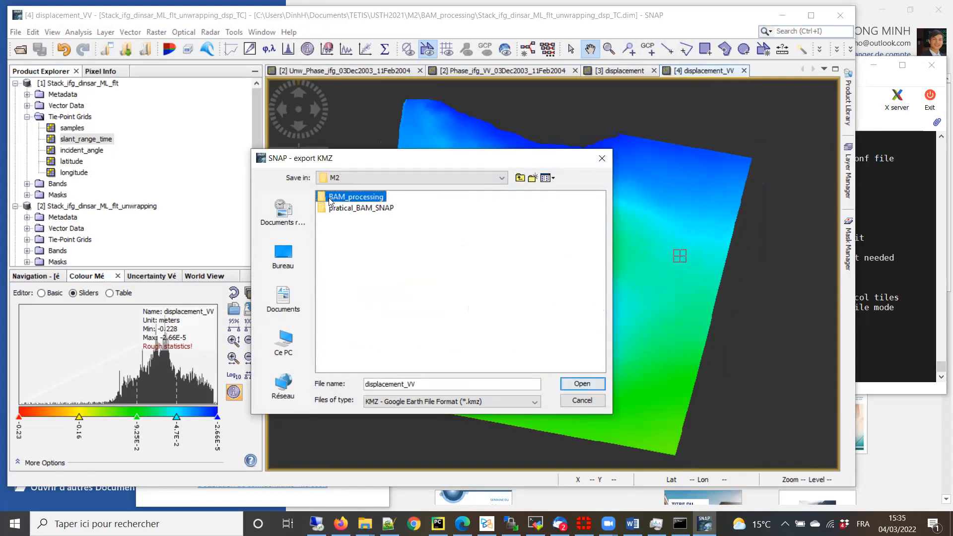
double_click(342, 197)
left_click(424, 385)
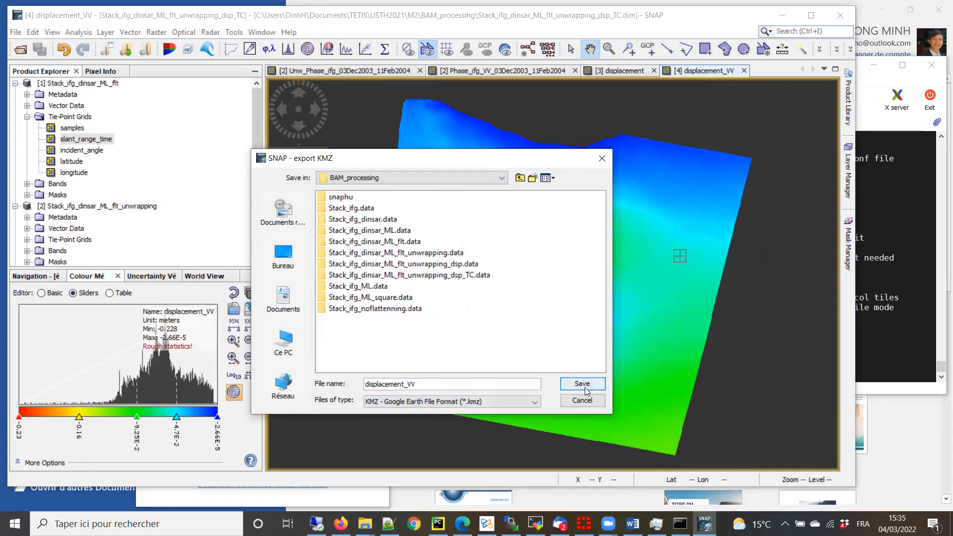
left_click(585, 385)
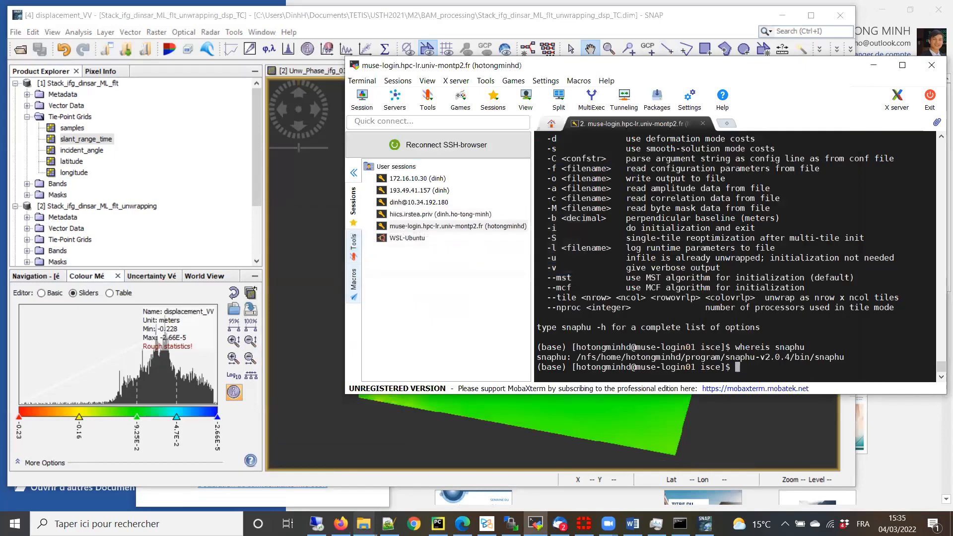
- Open the exported displacement_VV KMZ from the BAM_processing folder in Google Earth Pro and inspect the deformation lobes near Bam
mouse_move(365, 524)
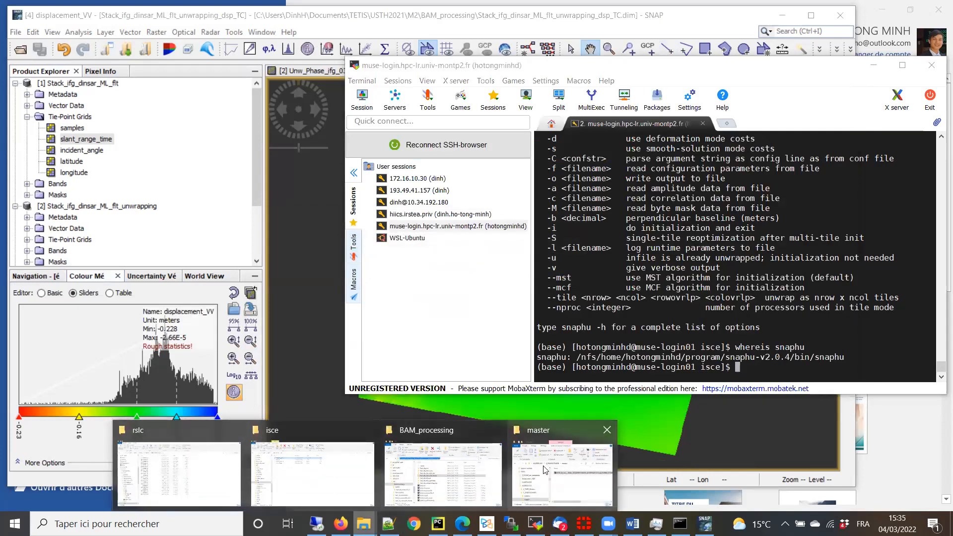
left_click(496, 477)
scroll(318, 298, "down", 2)
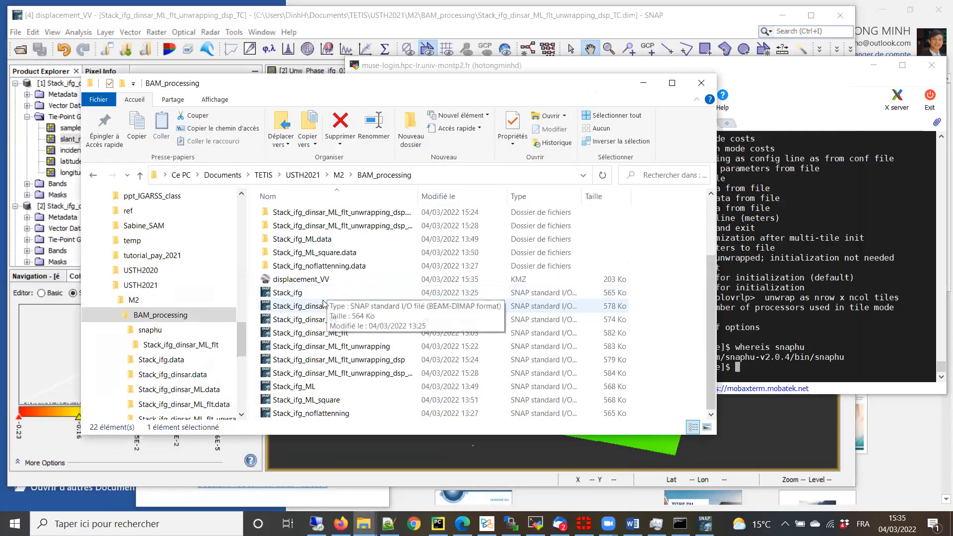
left_click(299, 280)
double_click(300, 280)
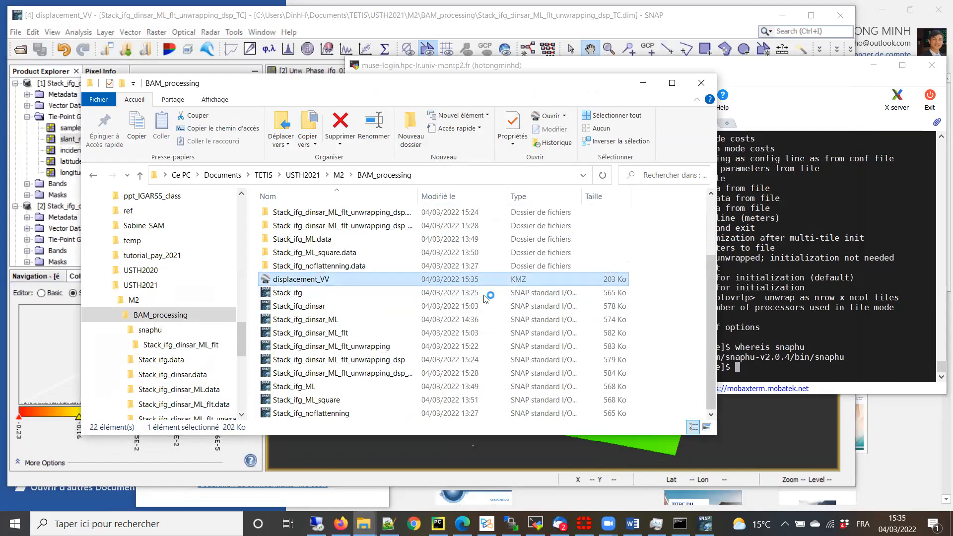
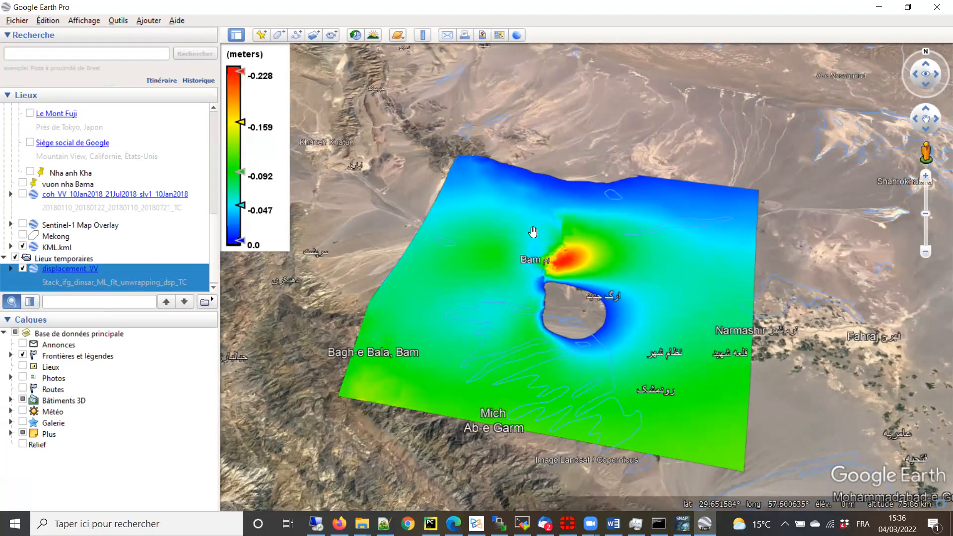
scroll(589, 265, "up", 3)
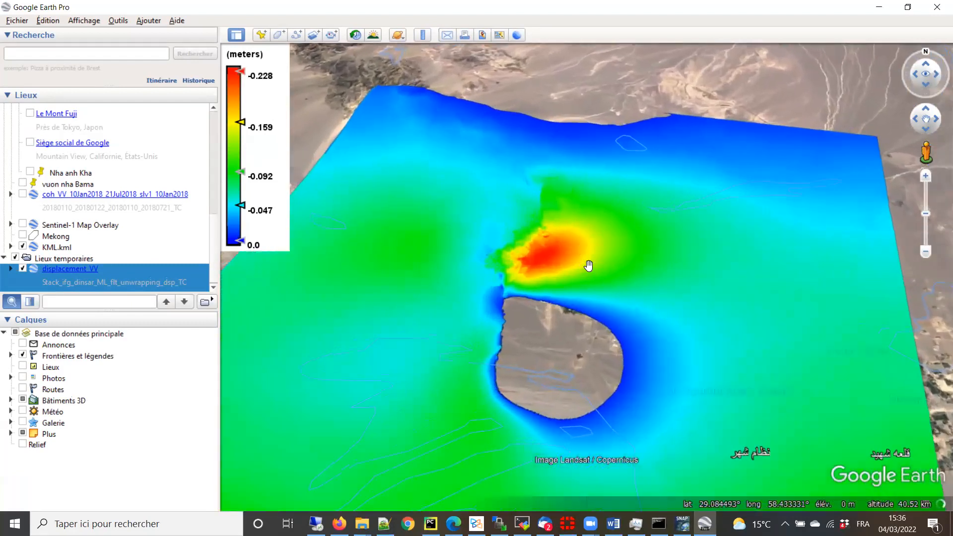
- Inspect the displacement overlay around Bam, and delete displacement_VV from the temporary places in Google Earth Pro
scroll(581, 265, "up", 1)
left_click_drag(582, 303, 592, 252)
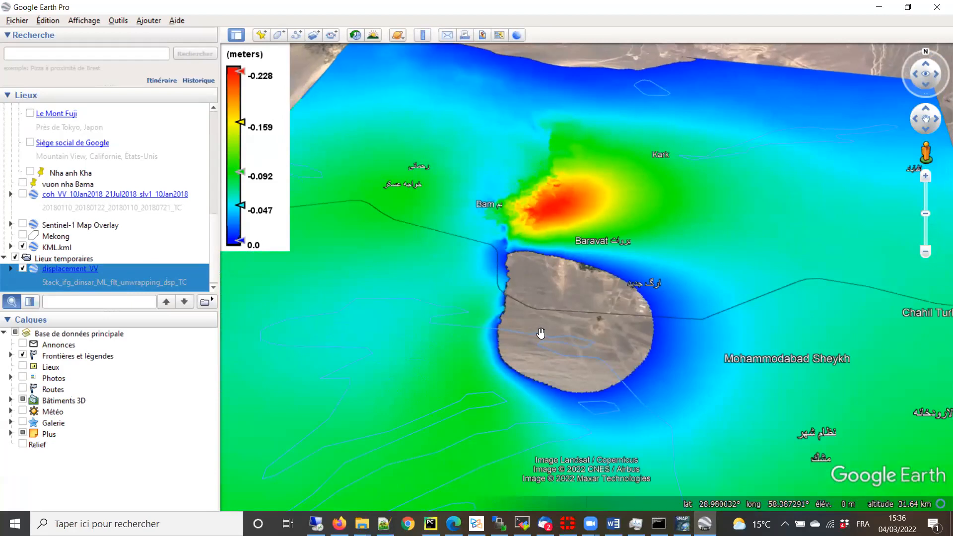
scroll(541, 333, "down", 3)
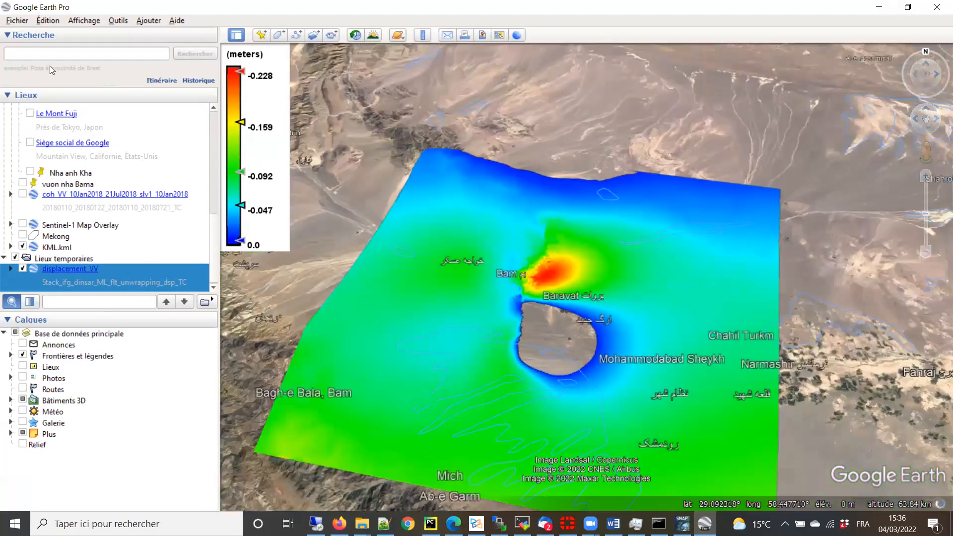
right_click(57, 272)
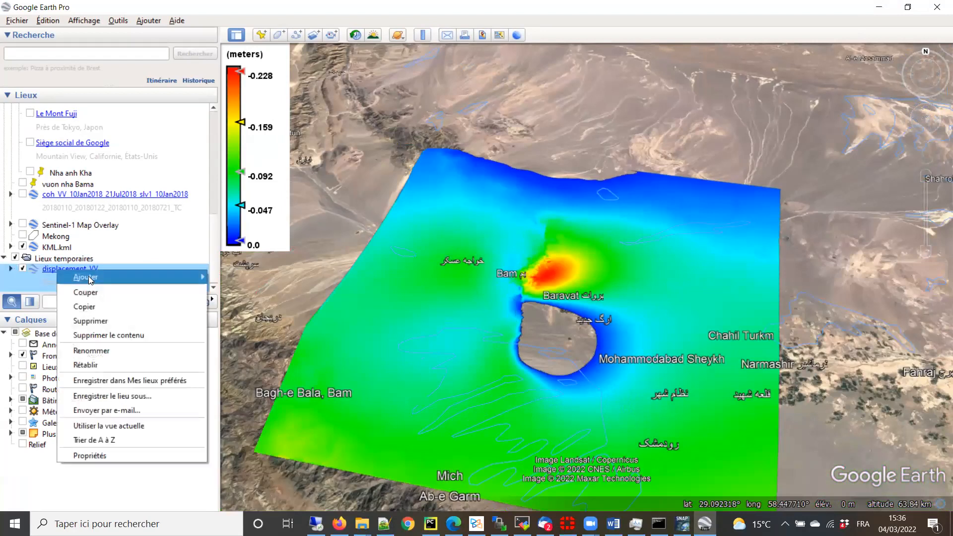
left_click(91, 322)
left_click(557, 277)
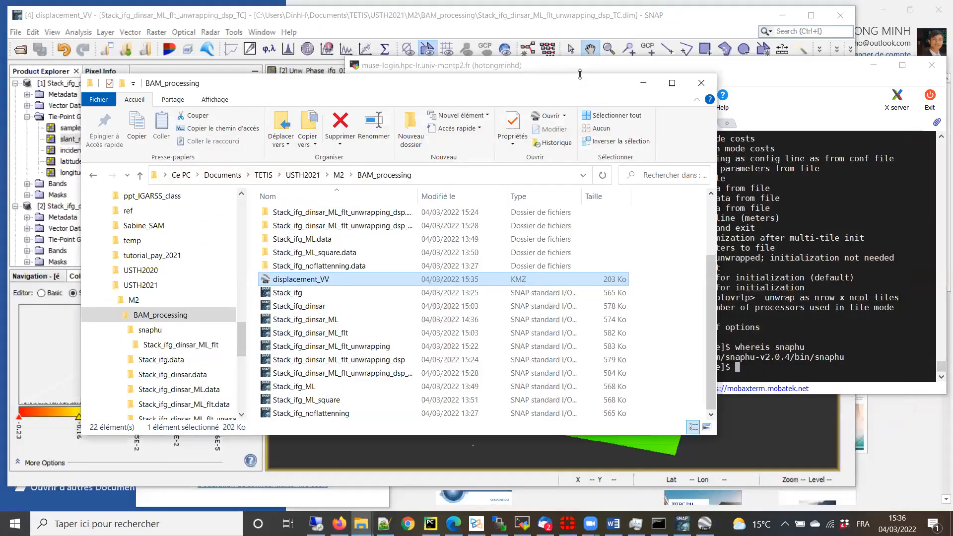
- Switch to SNAP and set the displacement_VV display range maximum to 0.35 in the basic colour editor
left_click(644, 83)
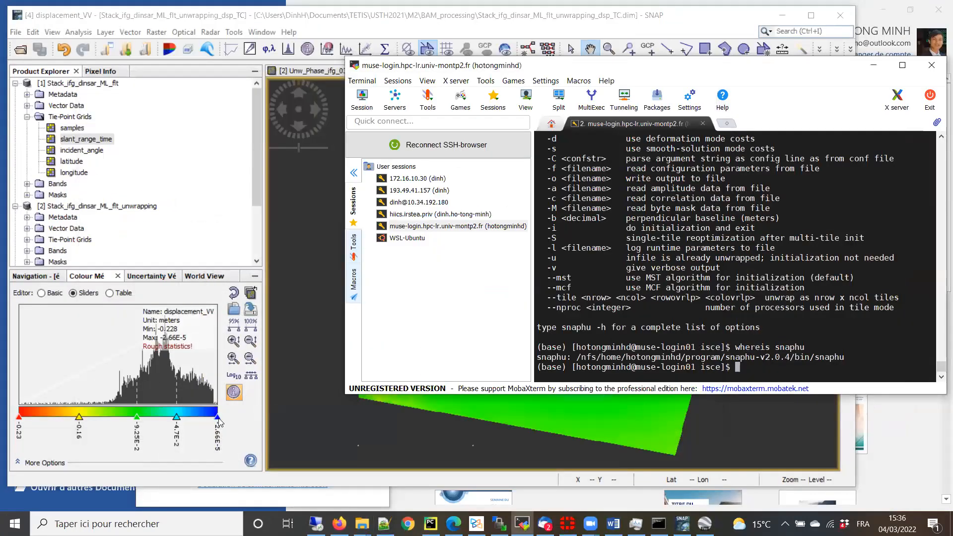
left_click(224, 418)
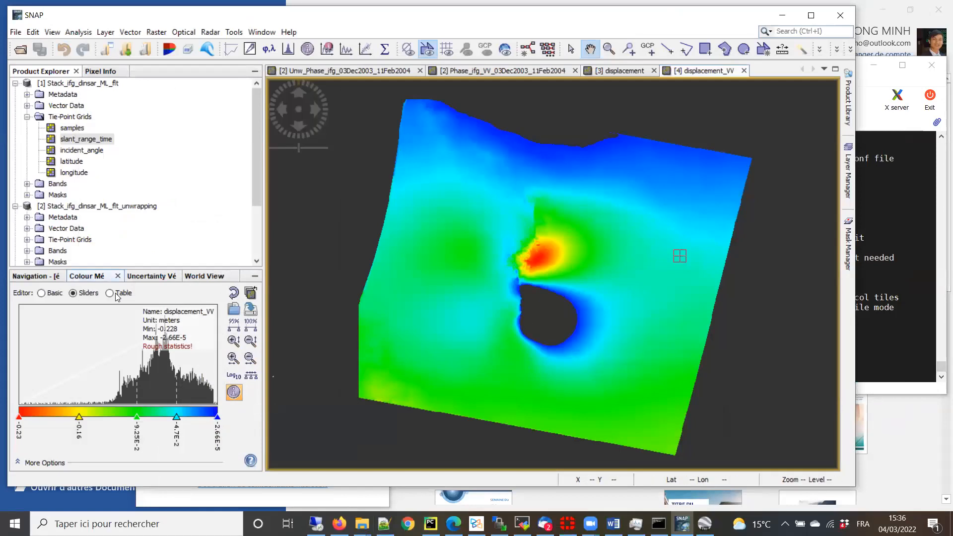
left_click(56, 295)
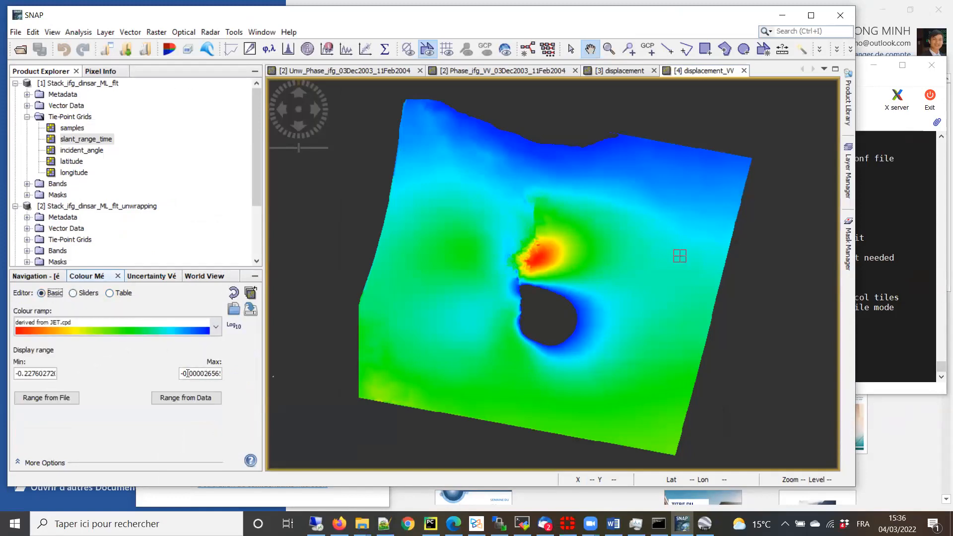
key("Delete")
left_click_drag(187, 374, 248, 377)
type("0.35")
left_click(181, 400)
left_click_drag(189, 373, 276, 384)
left_click_drag(220, 376, 249, 376)
left_click(193, 376)
key("BackSpace")
key("Return")
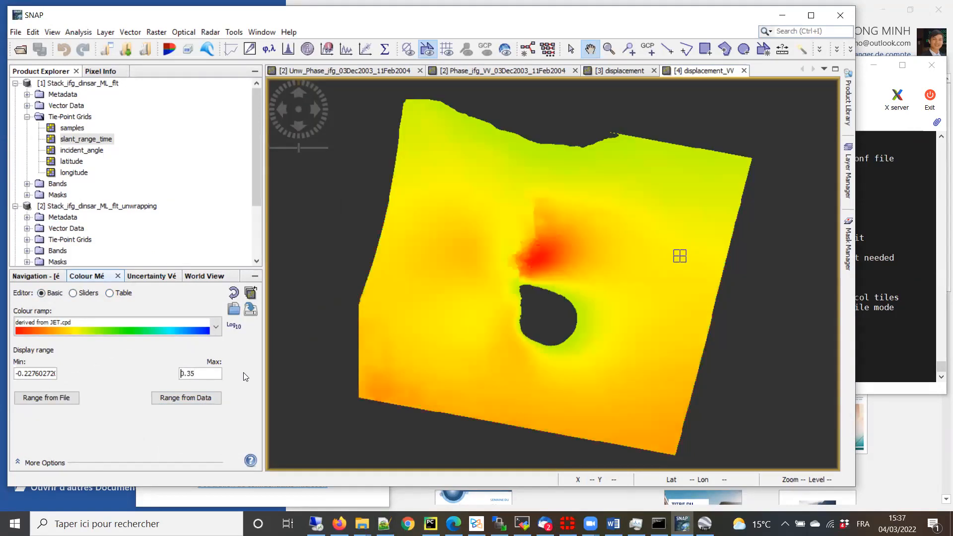
- Close the displacement_VV and displacement image views and collapse the Stack_ifg_dinsar_ML_flt product
left_click(530, 324)
left_click_drag(549, 320, 553, 316)
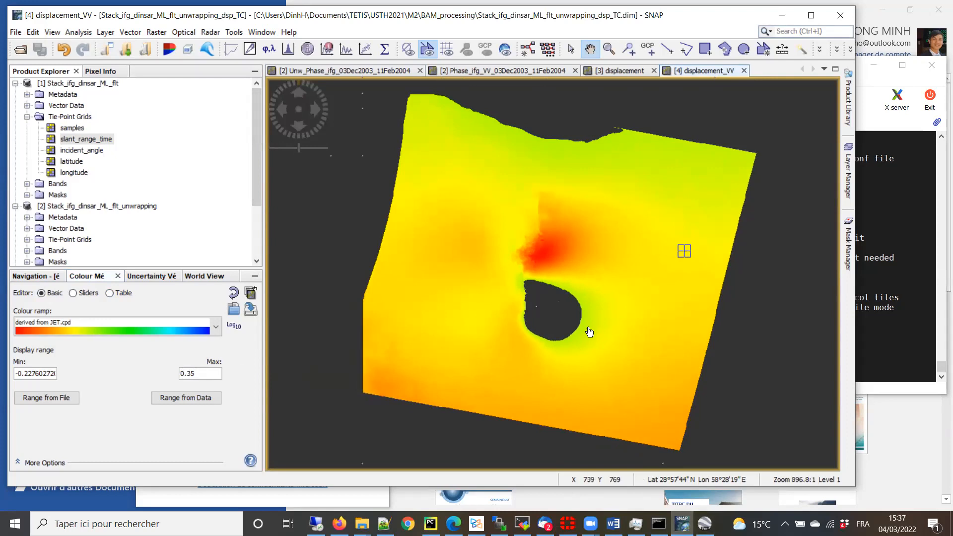
left_click(744, 70)
left_click(655, 70)
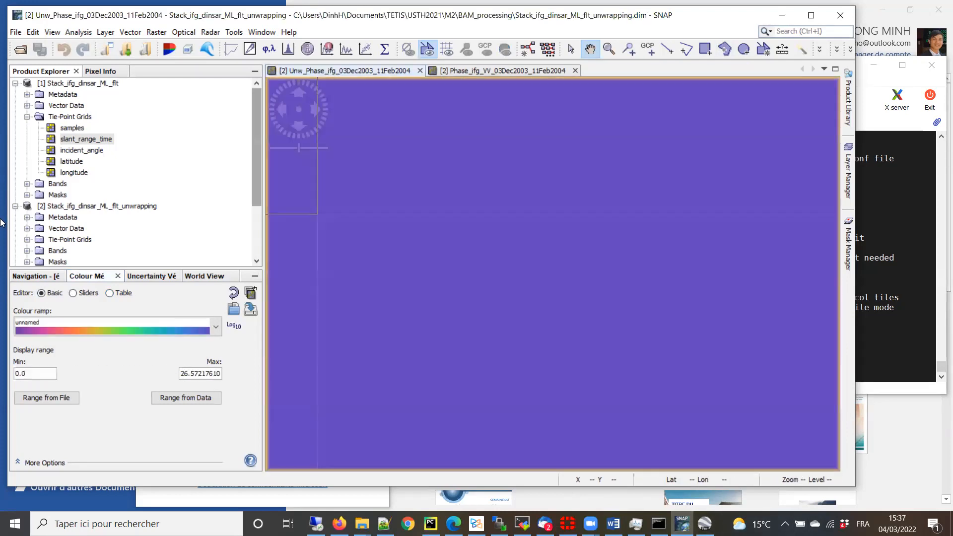
left_click(16, 83)
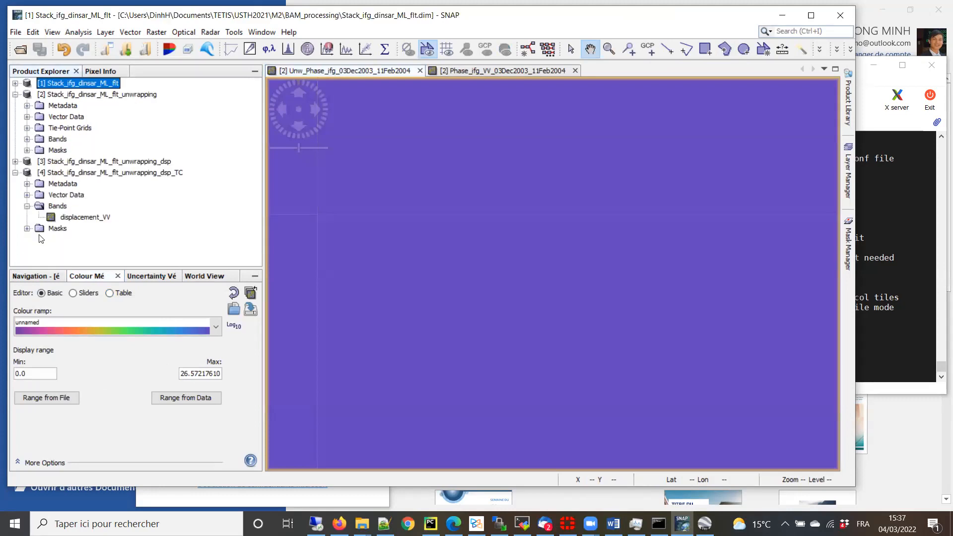
- View the displacement_VV band again and close the Stack_ifg_dinsar_ML_flt_unwrapping_dsp_TC product, saving its changes
double_click(82, 218)
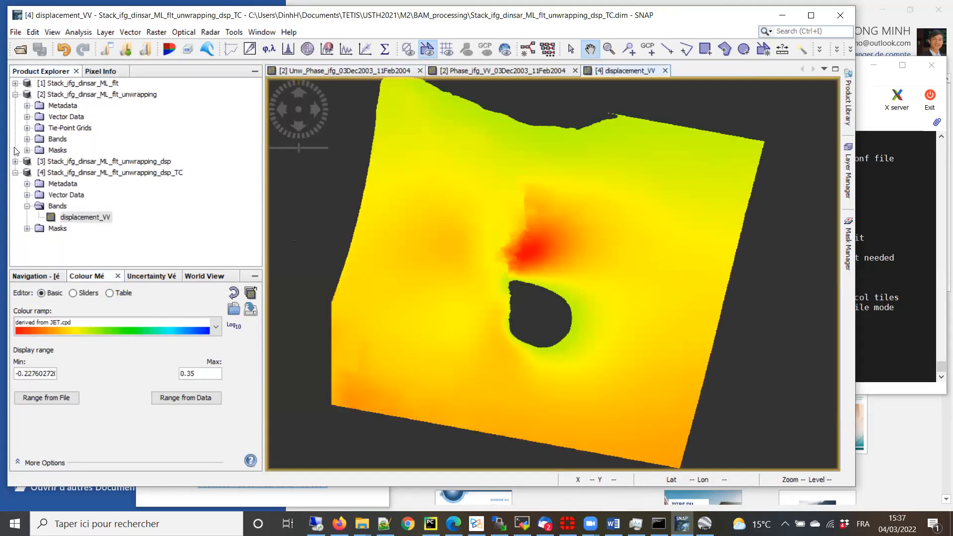
left_click(63, 172)
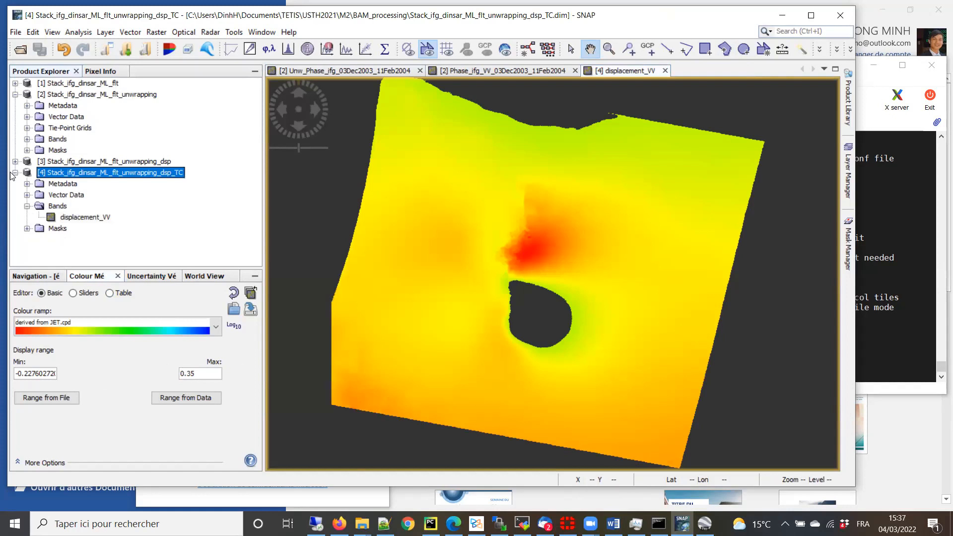
right_click(75, 174)
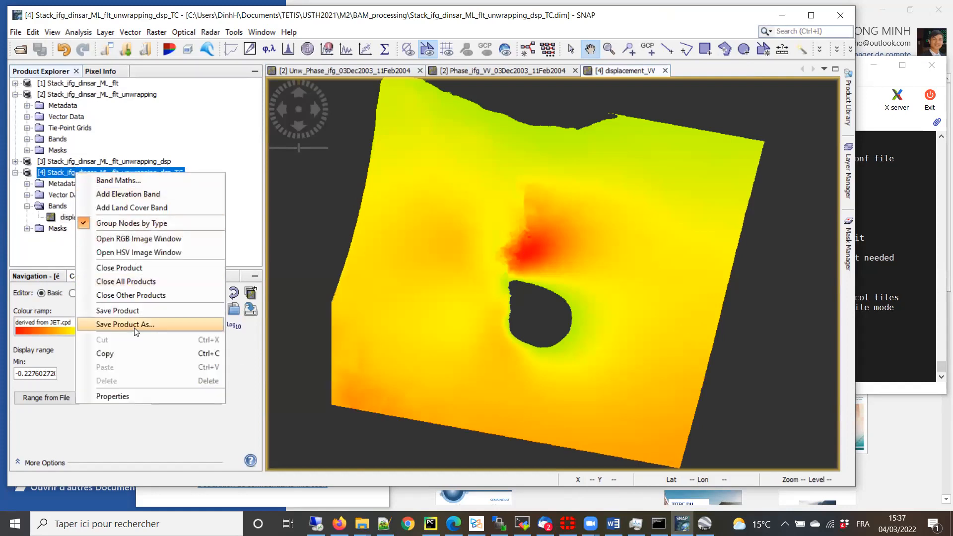
left_click(125, 268)
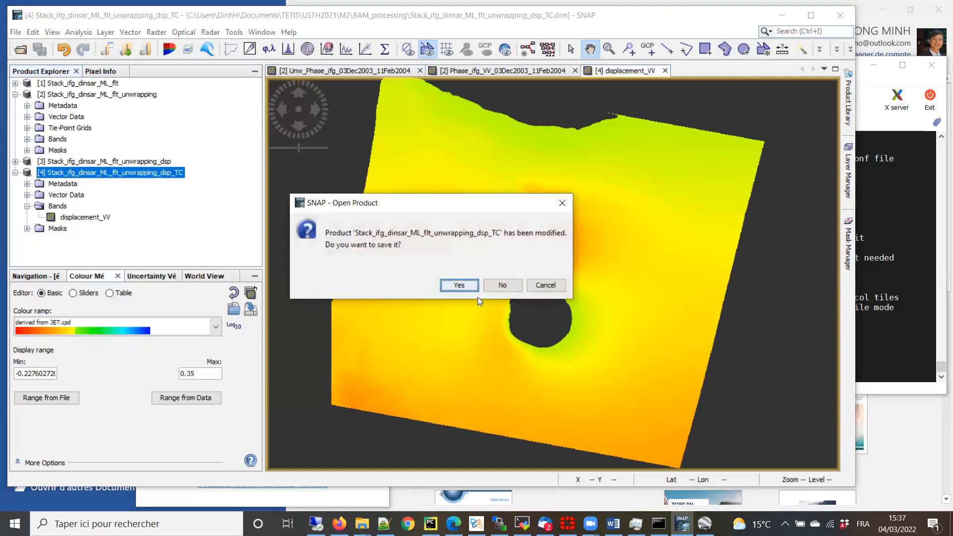
left_click(459, 285)
- Open the displacement band of Stack_ifg_dinsar_ML_flt_unwrapping_dsp and show its navigation overview
left_click(16, 162)
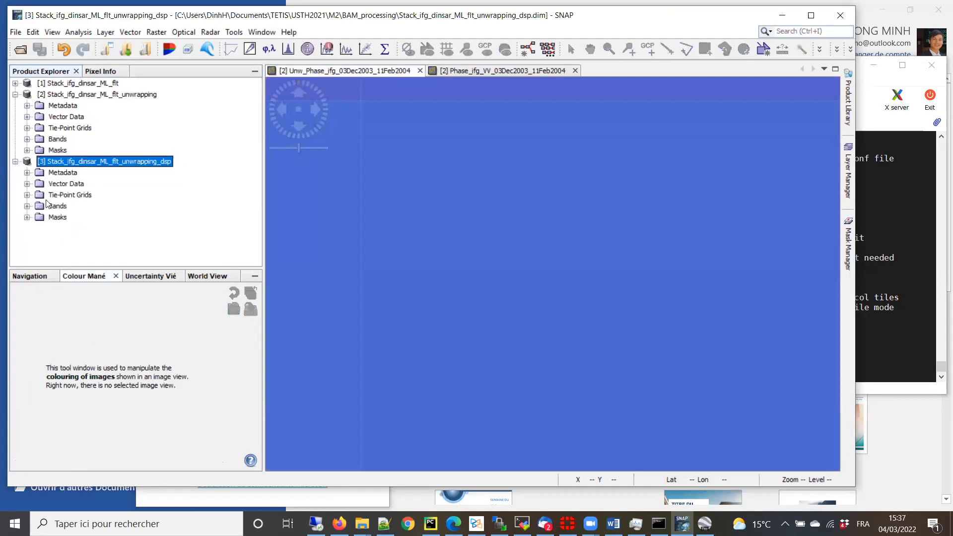
left_click(28, 206)
left_click(80, 217)
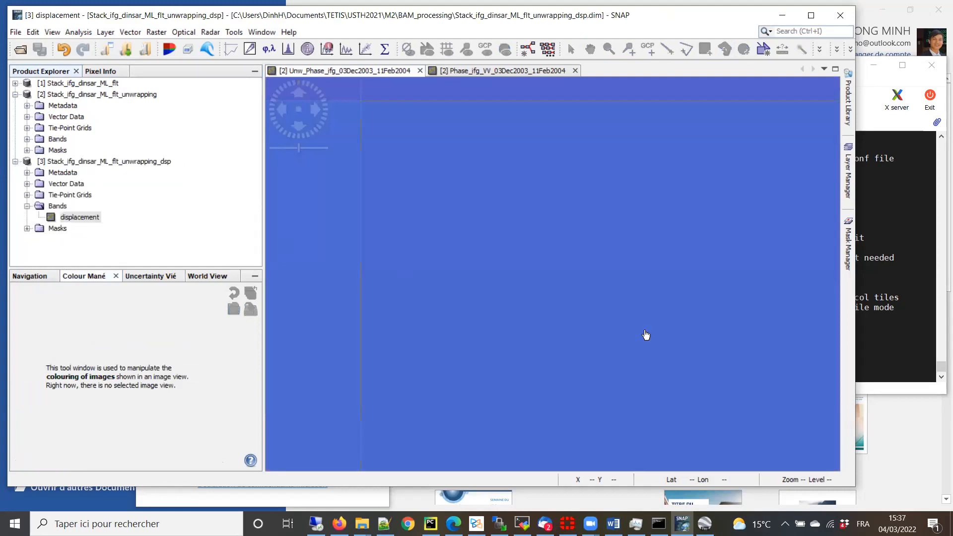
double_click(75, 219)
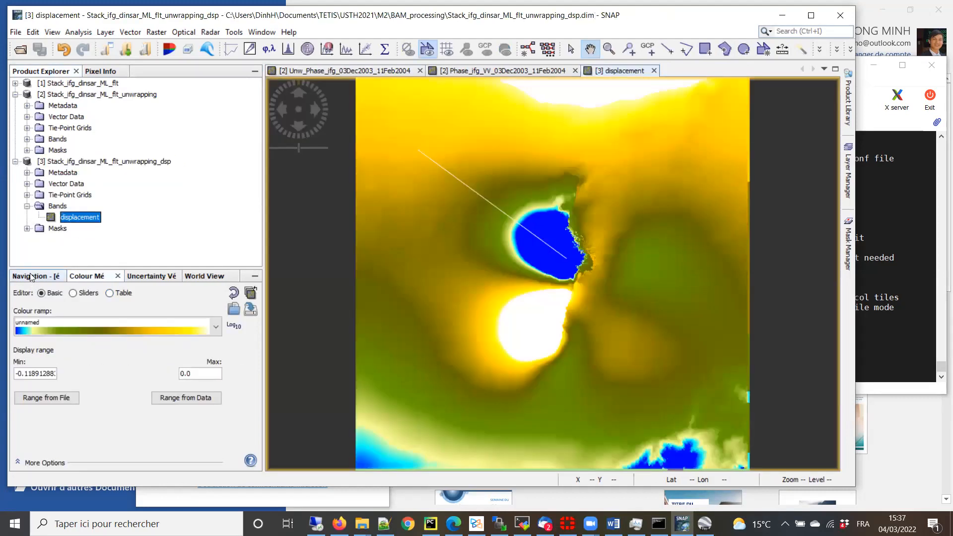
left_click(29, 276)
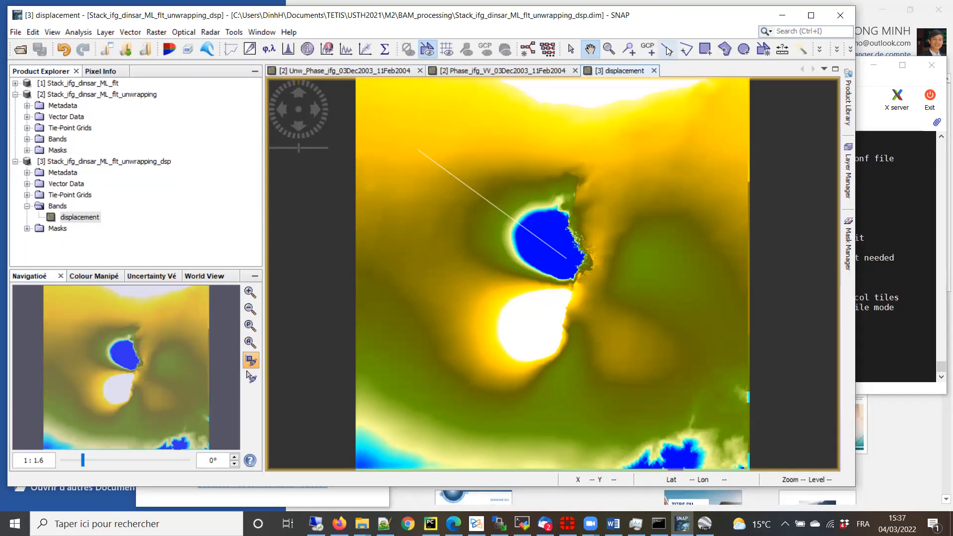
- Select and delete the line drawn across the displacement image
left_click(571, 49)
left_click_drag(386, 124, 715, 367)
key("Delete")
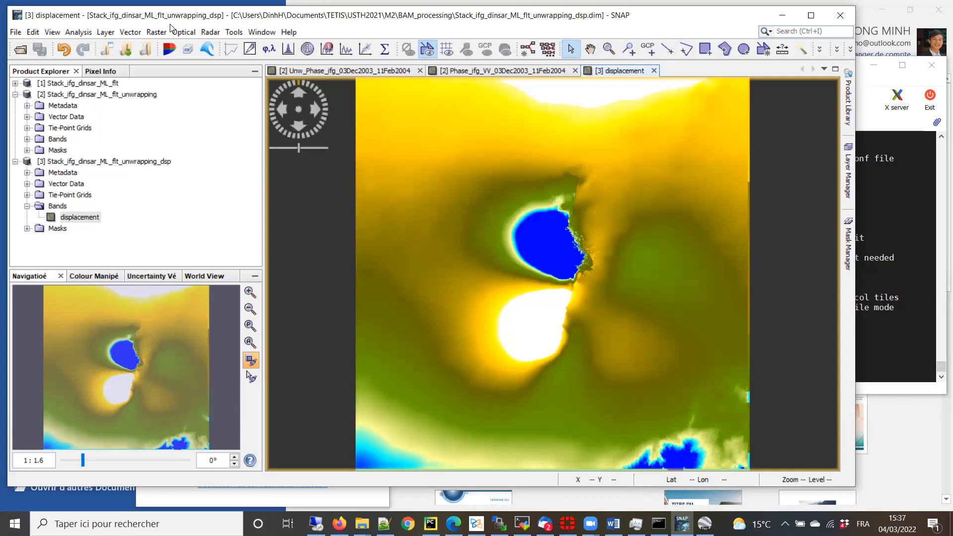
- Set up a Range Doppler Terrain Correction with Stack_ifg_dinsar_ML_flt as the source product
left_click(234, 32)
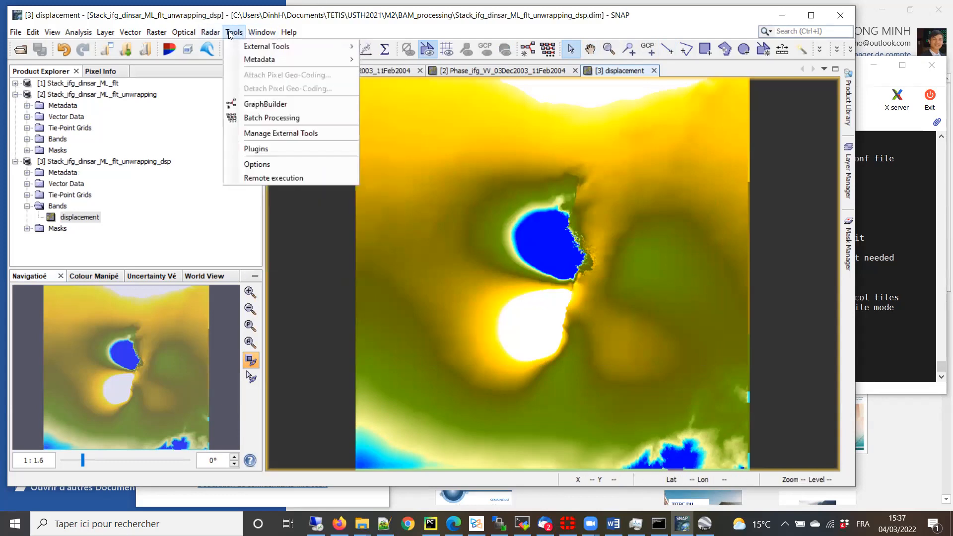
mouse_move(210, 32)
mouse_move(258, 78)
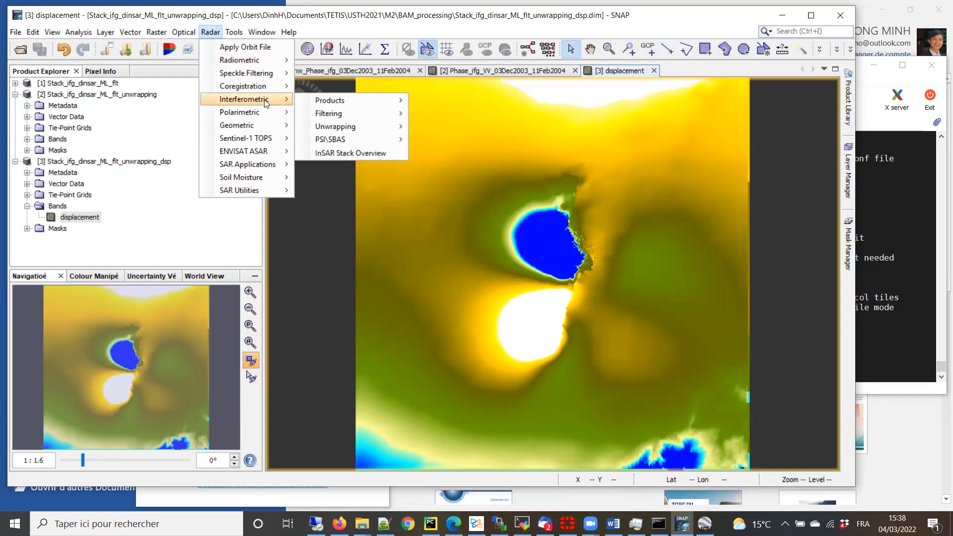
mouse_move(268, 124)
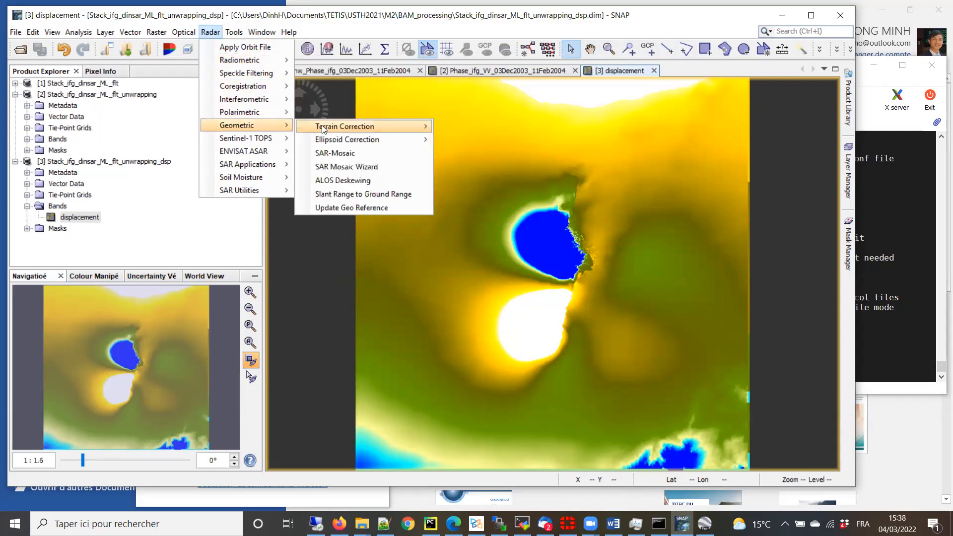
mouse_move(343, 127)
left_click(508, 130)
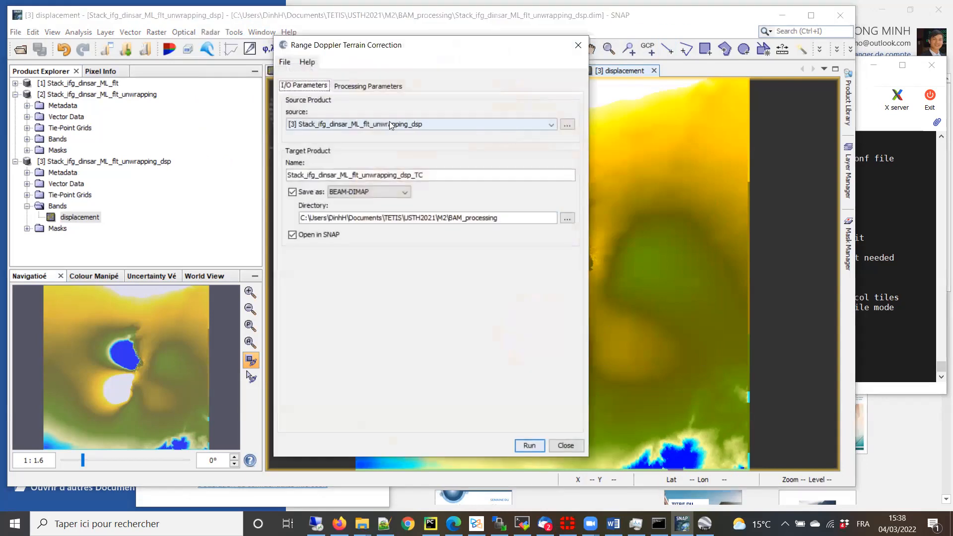
left_click(368, 127)
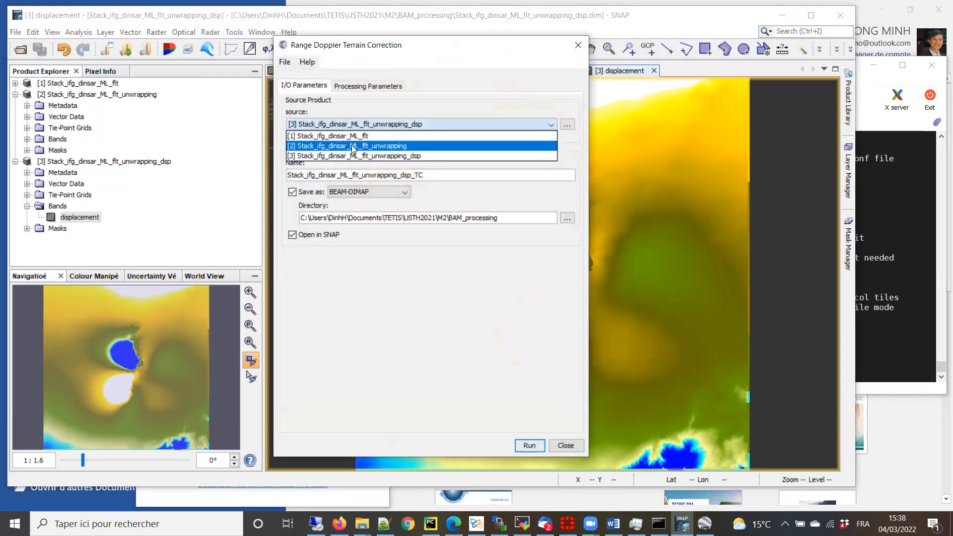
left_click(353, 137)
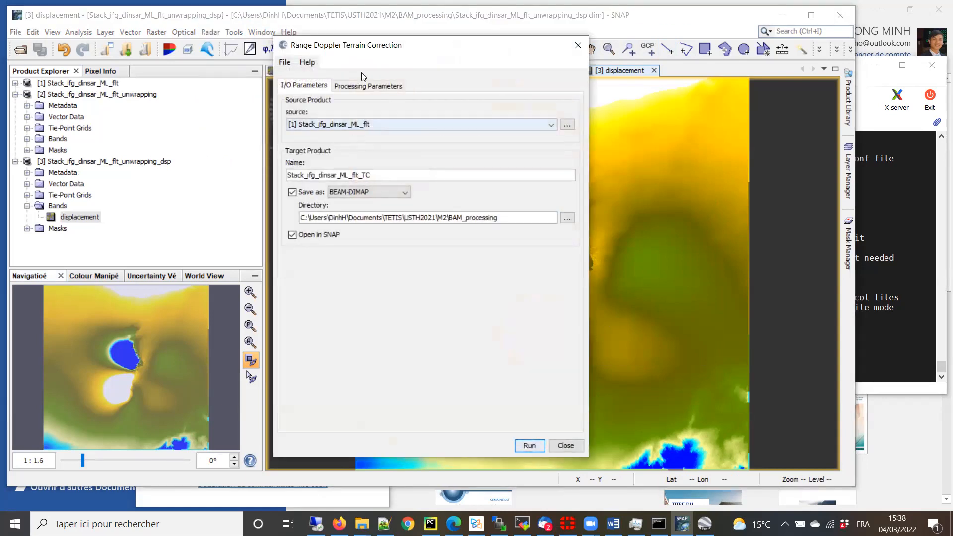
- Choose Phase_ifg_VV_03Dec2003_11Feb2004 as the source band, run the terrain correction and close its dialog
left_click(370, 88)
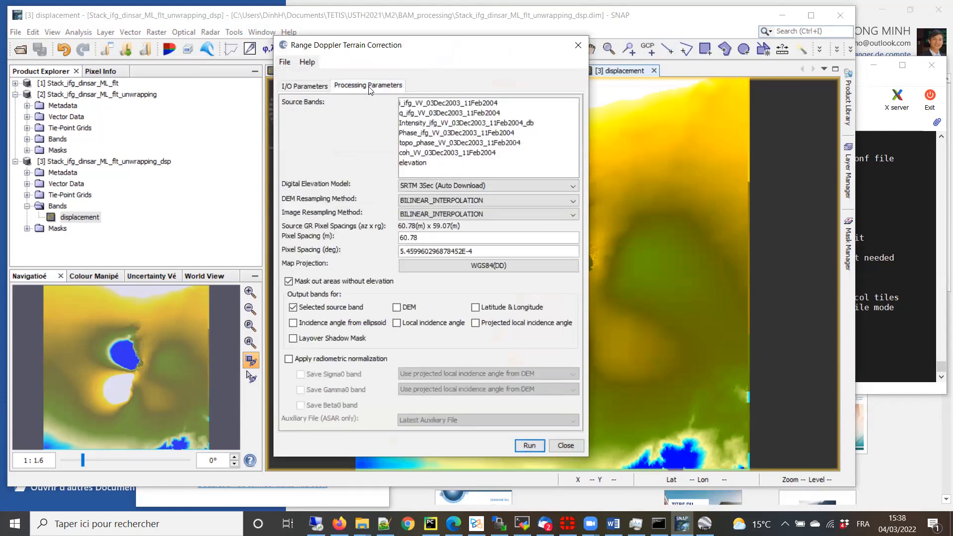
left_click(435, 133)
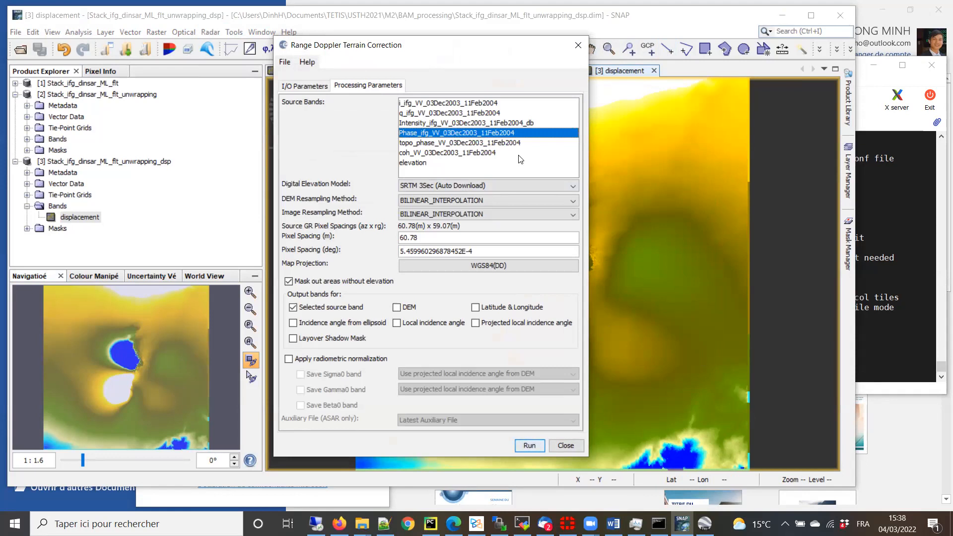
left_click(538, 445)
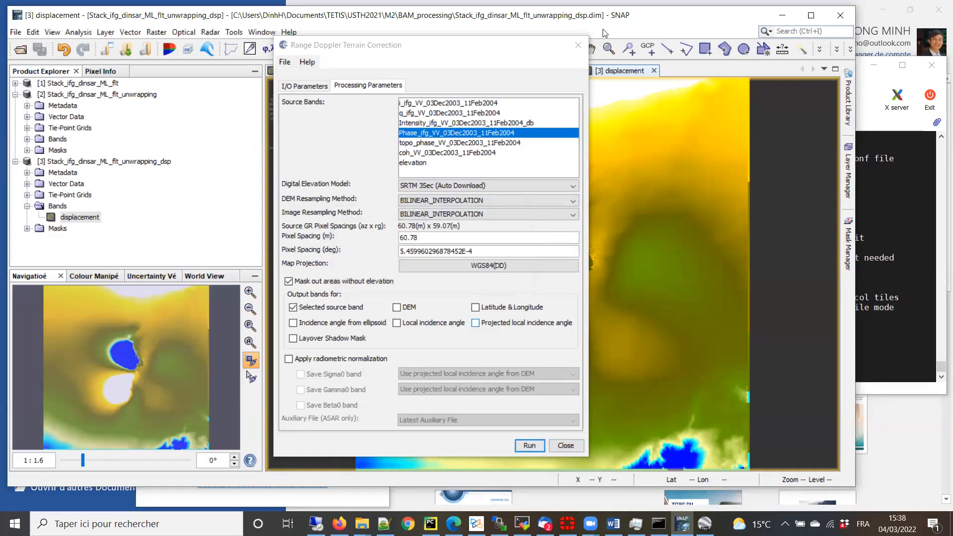
left_click(579, 45)
- Collapse the other expanded products and open the Phase_ifg_VV_03Dec2003_11Feb2004 band of Stack_ifg_dinsar_ML_flt_TC
left_click(16, 162)
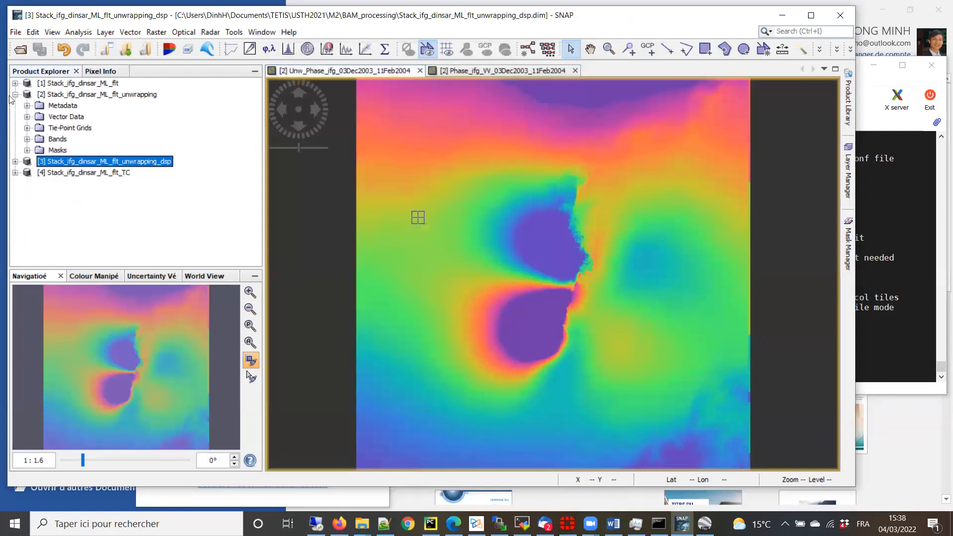
left_click(16, 94)
left_click(15, 117)
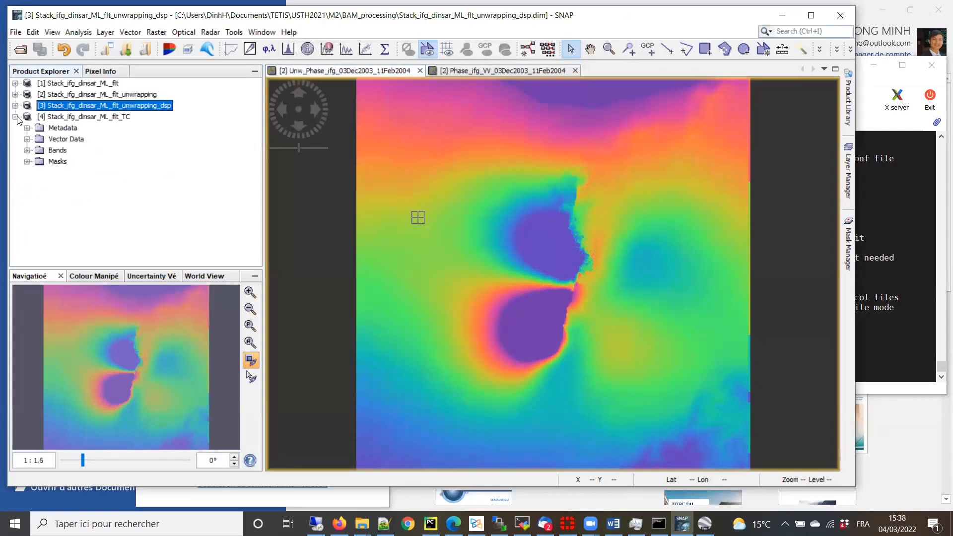
left_click(27, 150)
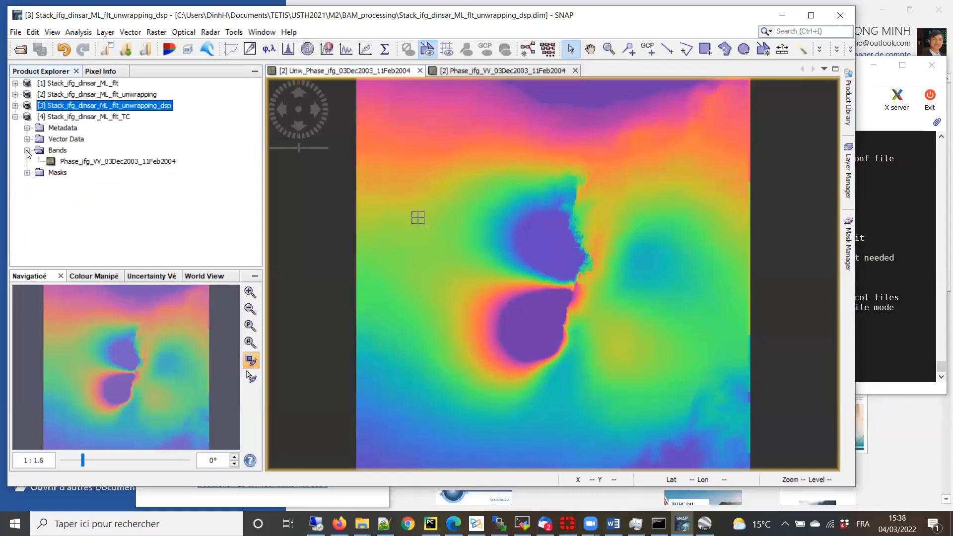
double_click(89, 162)
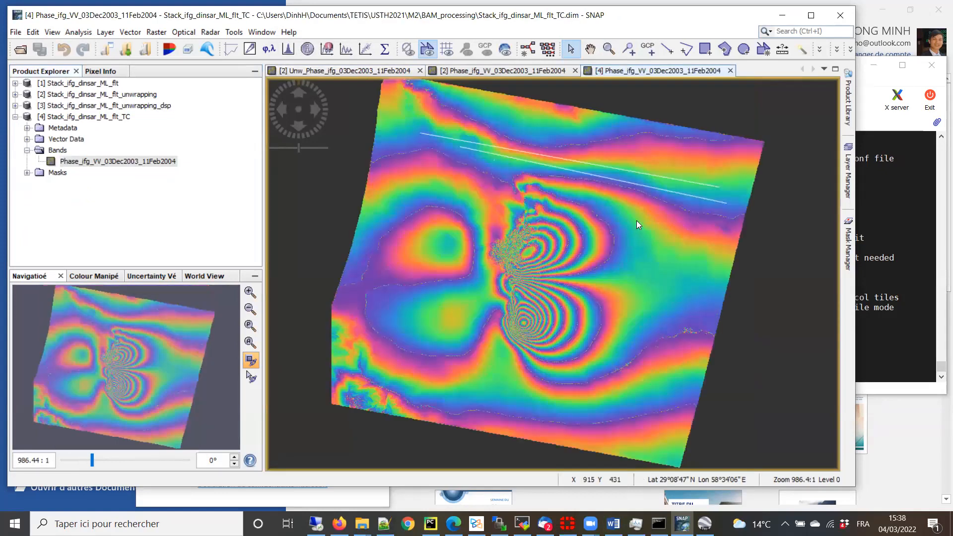
- Select and delete the two lines drawn across the terrain-corrected phase image
left_click(571, 48)
left_click_drag(786, 264, 347, 114)
key("Delete")
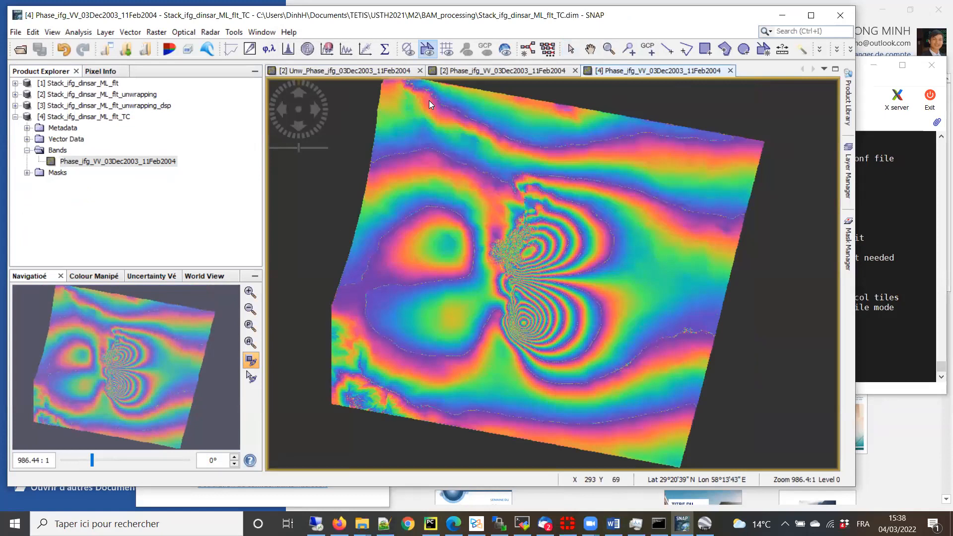
- Export the terrain-corrected phase view as Google Earth KMZ named Phase_ifg_VV_03Dec2003_11Feb2004 into Documents, TETIS, USTH2021, M2, BAM_processing
right_click(516, 202)
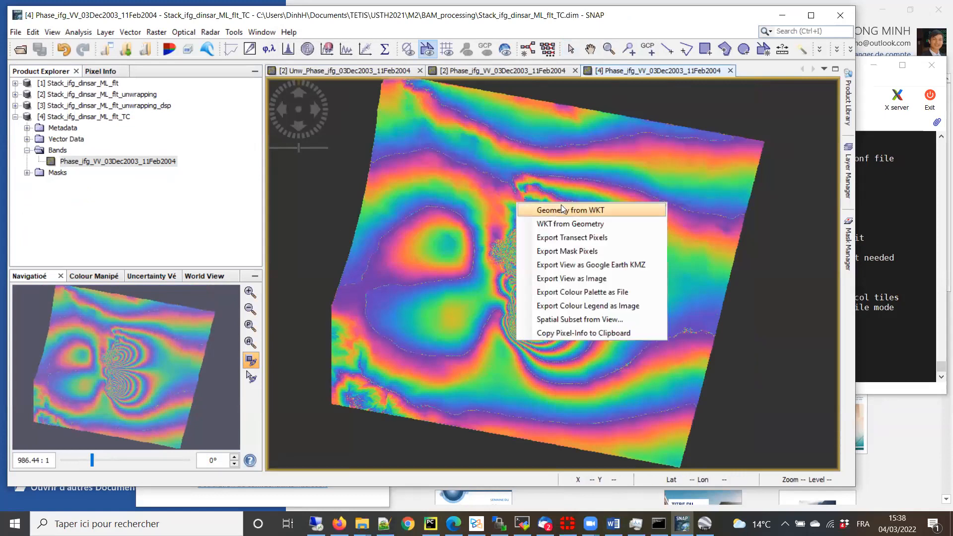
left_click(583, 265)
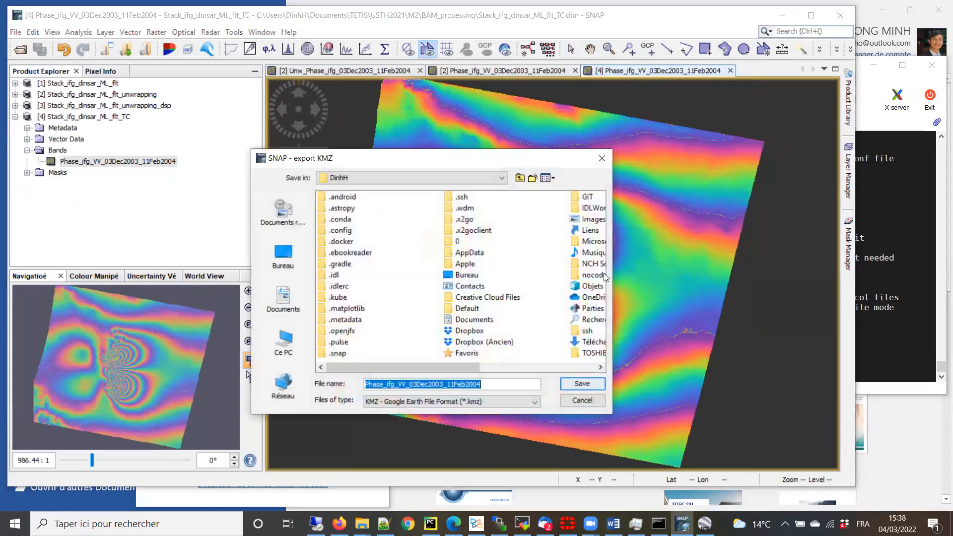
double_click(472, 322)
left_click(481, 353)
double_click(480, 353)
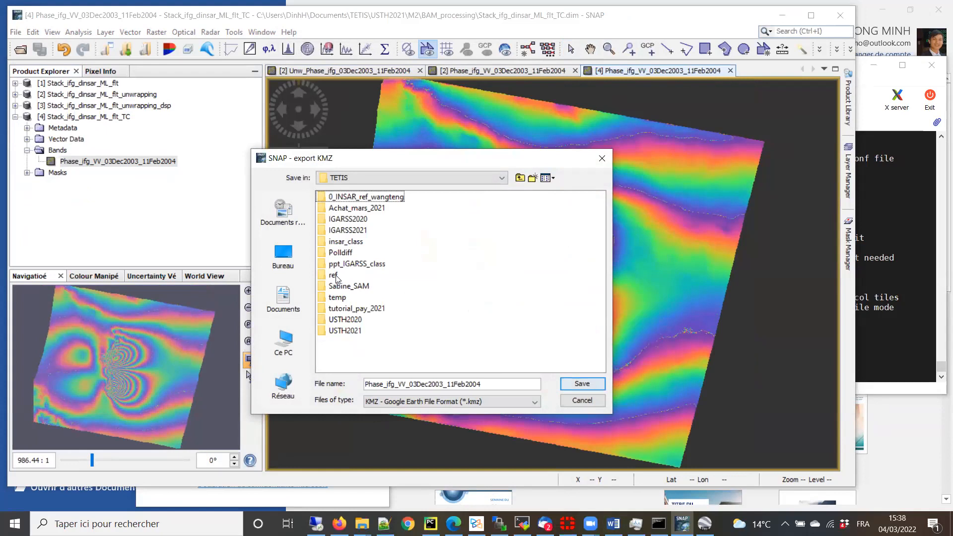
double_click(344, 331)
left_click(324, 201)
double_click(324, 201)
left_click(332, 200)
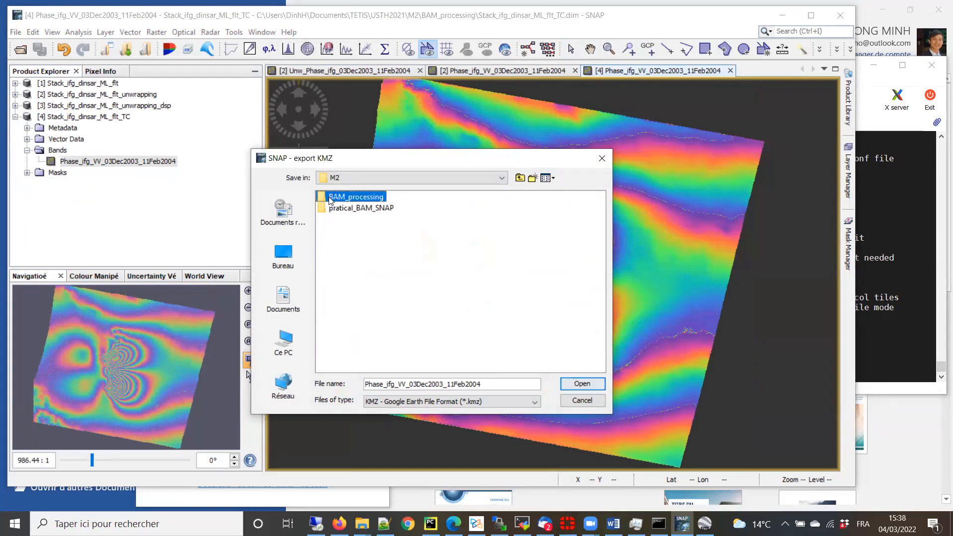
double_click(331, 200)
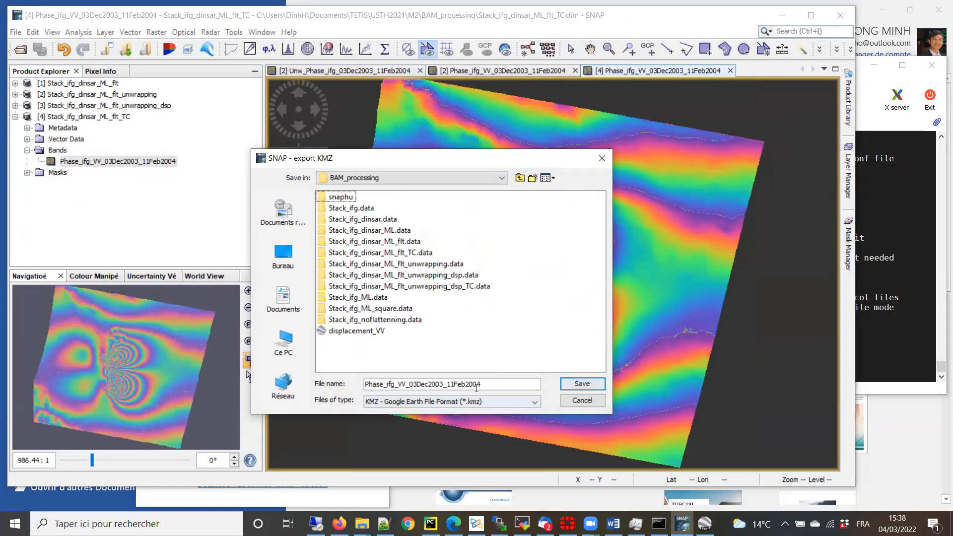
left_click(589, 385)
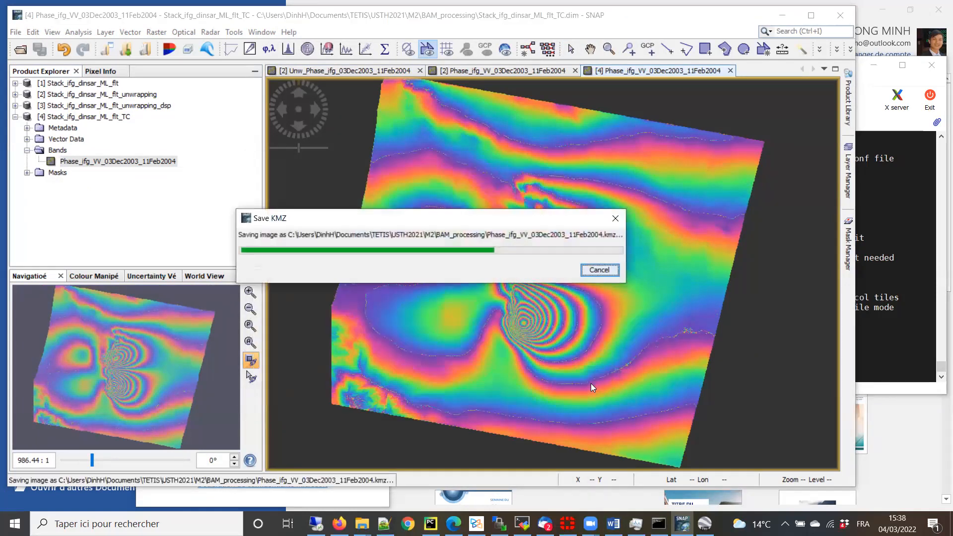
- Switch to the BAM_processing folder in File Explorer and open the Phase_ifg_VV_03Dec2003_11Feb2004 KMZ in Google Earth Pro
key("alt+Tab")
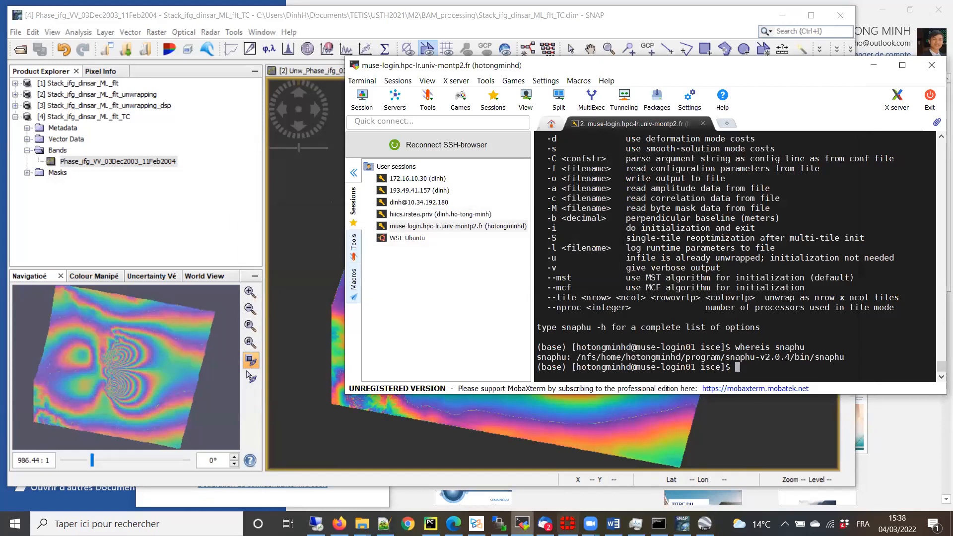
mouse_move(362, 524)
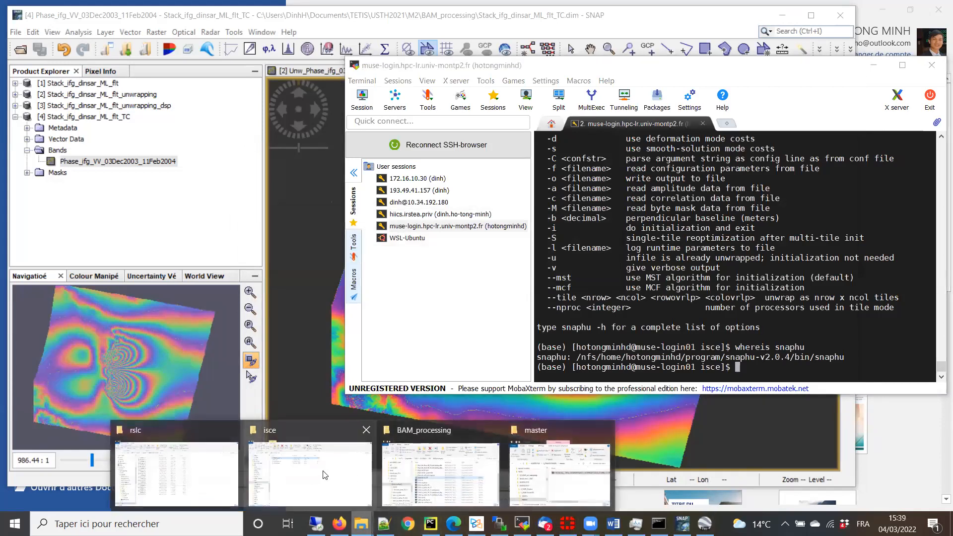
left_click(306, 469)
mouse_move(362, 524)
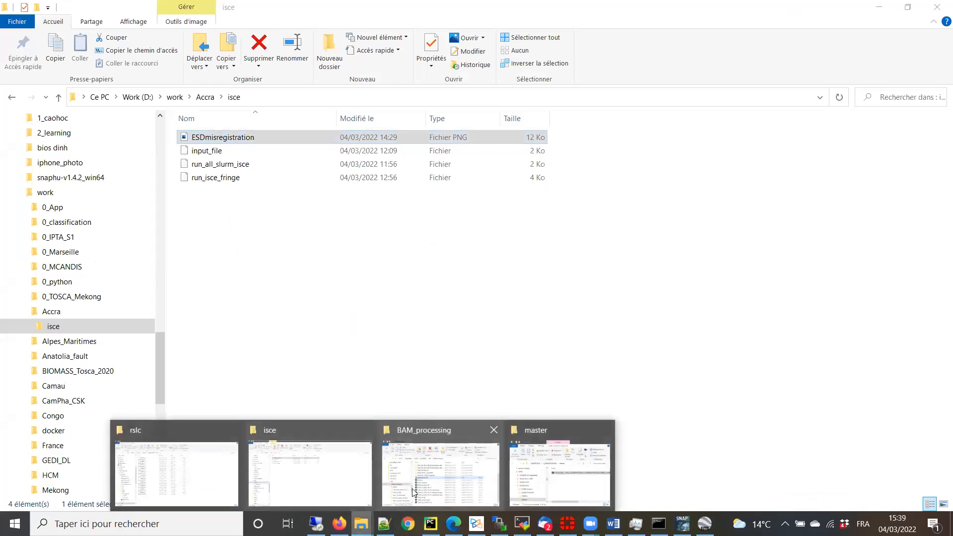
left_click(436, 469)
double_click(311, 304)
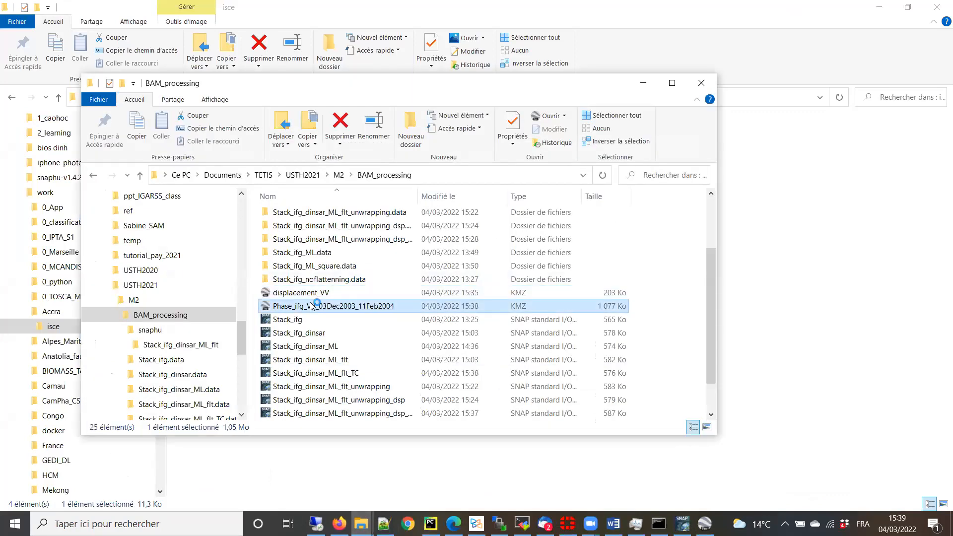
- Examine the interferogram phase fringes around Bam and Baravat from above and at closer range
scroll(534, 318, "up", 3)
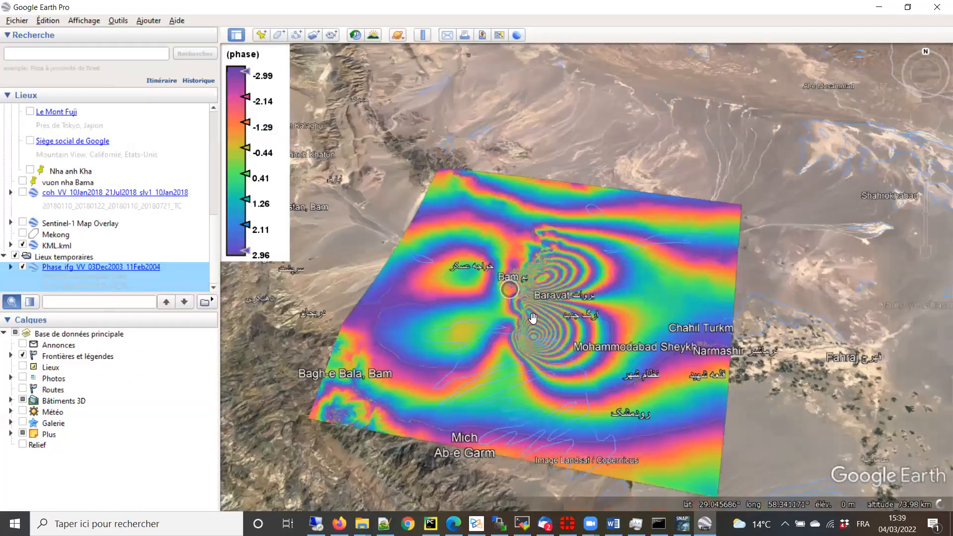
scroll(570, 340, "down", 1)
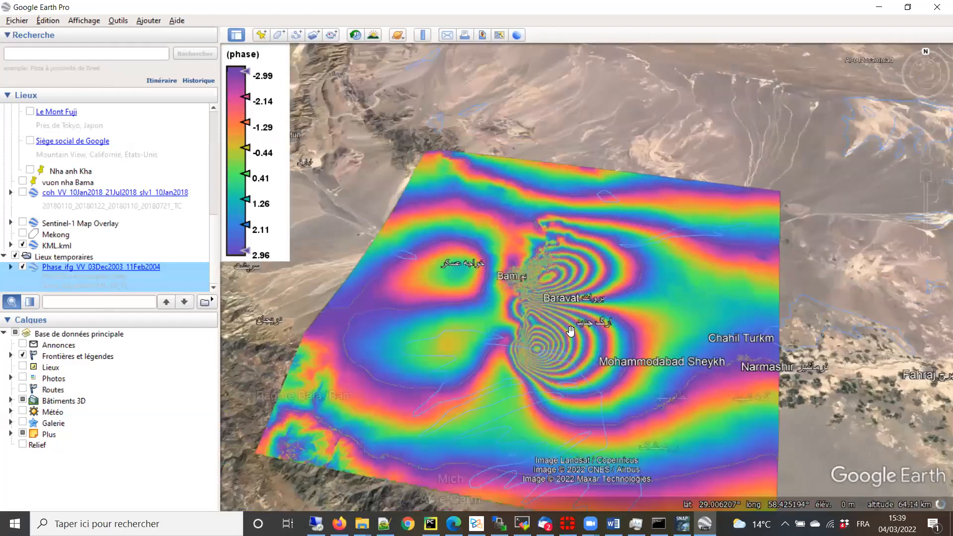
scroll(533, 399, "up", 2)
left_click_drag(533, 399, 544, 294)
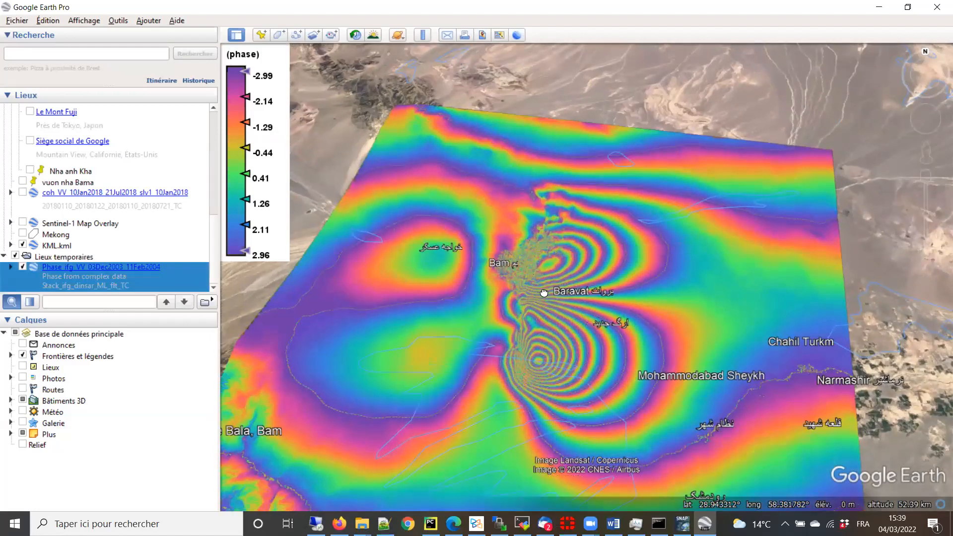
left_click_drag(578, 359, 535, 400)
scroll(572, 333, "down", 2)
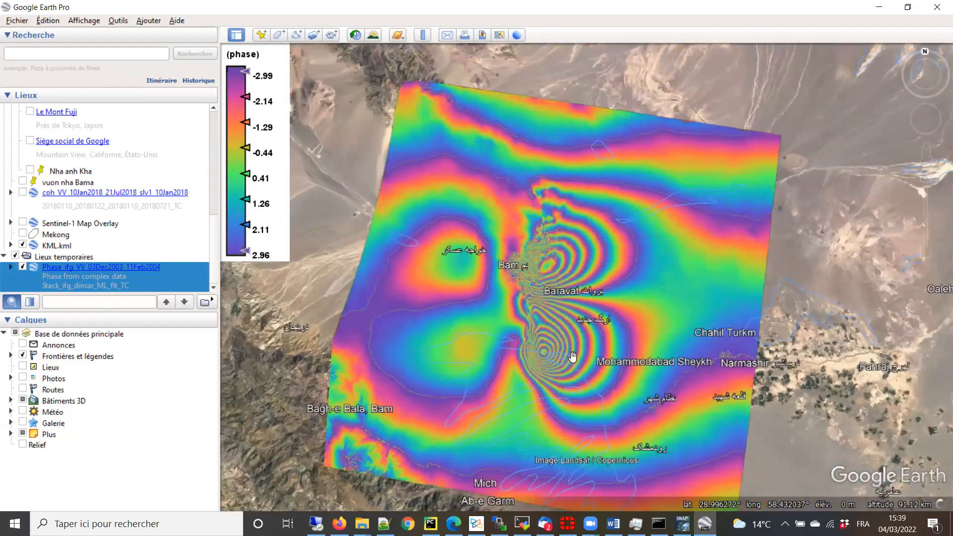
scroll(575, 345, "up", 1)
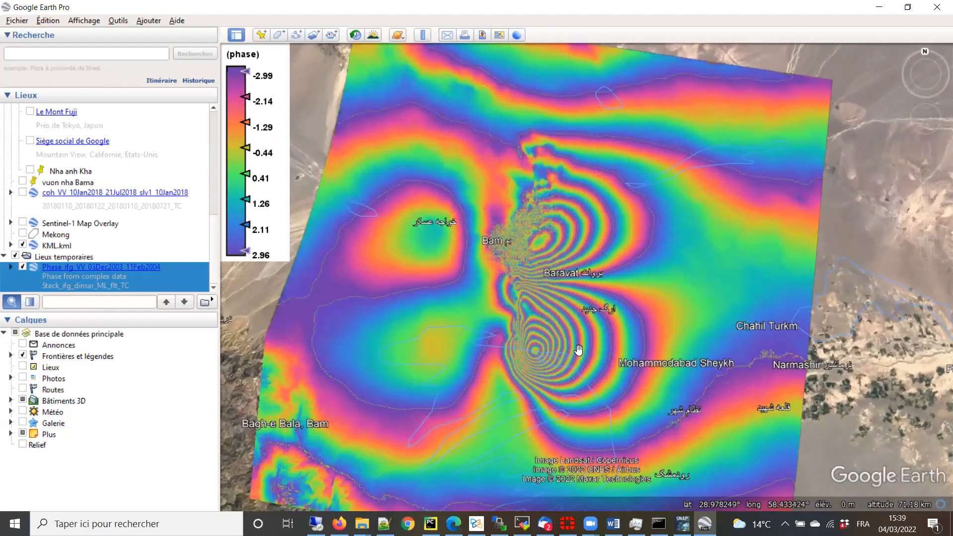
- Open the displacement_VV KMZ from the BAM_processing folder in Google Earth Pro over the phase overlay
left_click(362, 524)
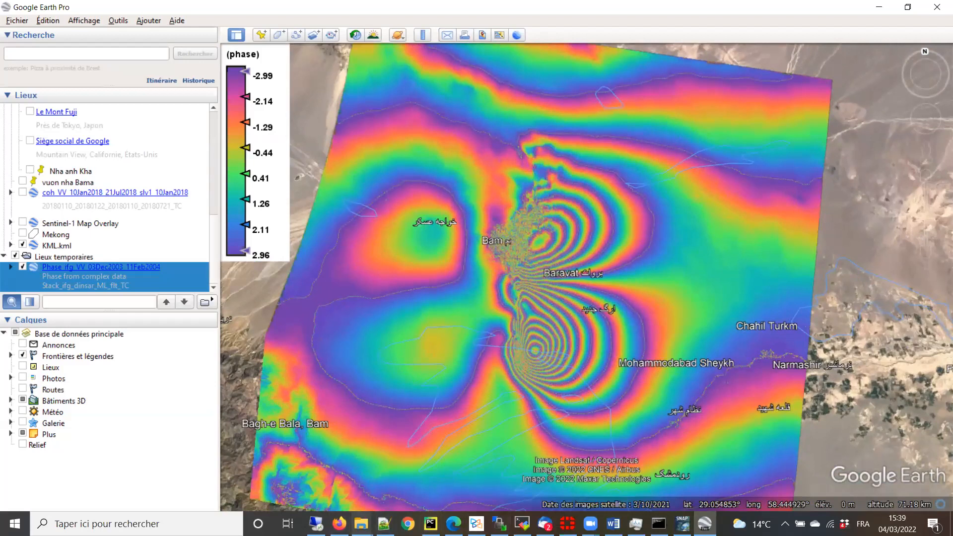
left_click(439, 479)
double_click(305, 293)
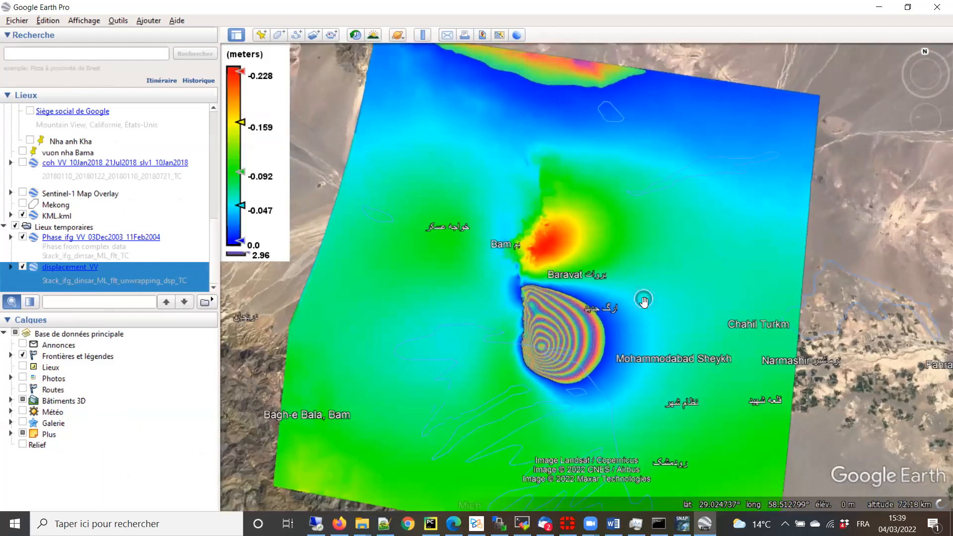
scroll(645, 303, "up", 3)
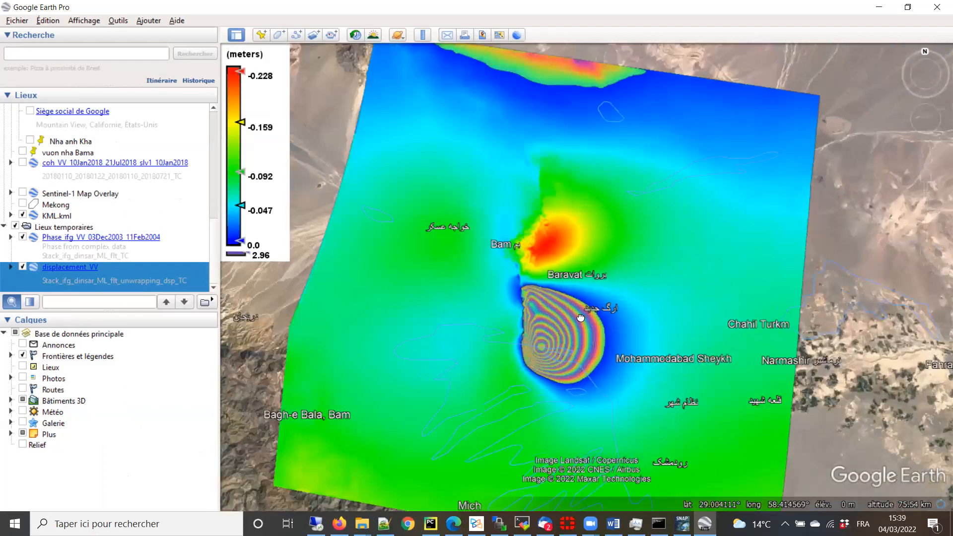
- Hide the phase and displacement_VV overlays to view the bare terrain, and show all temporary places again
left_click(22, 238)
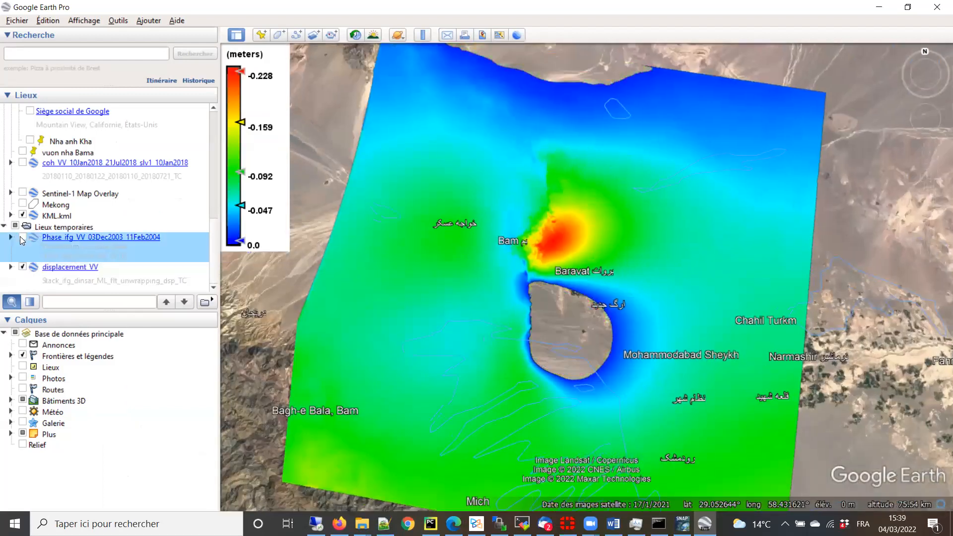
left_click(22, 268)
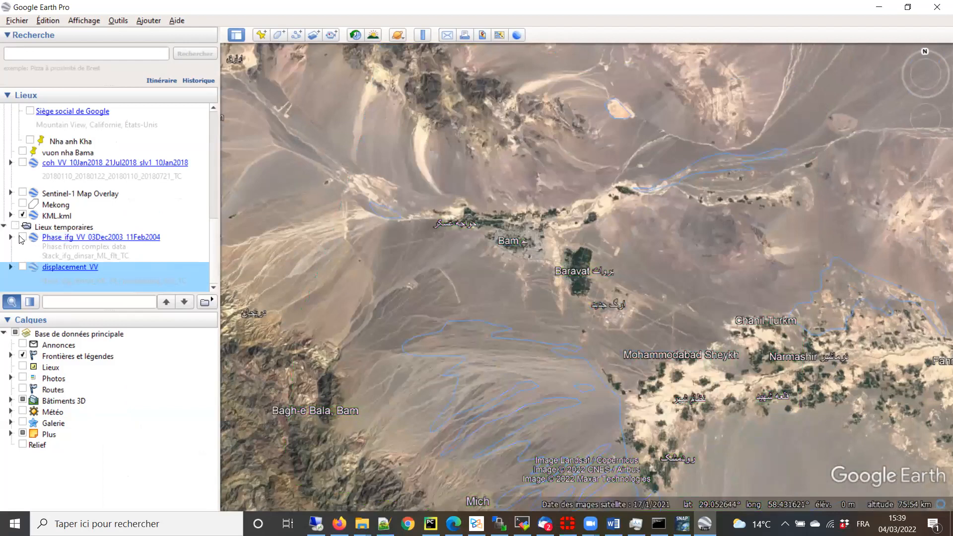
left_click(20, 237)
scroll(622, 303, "up", 1)
left_click(15, 226)
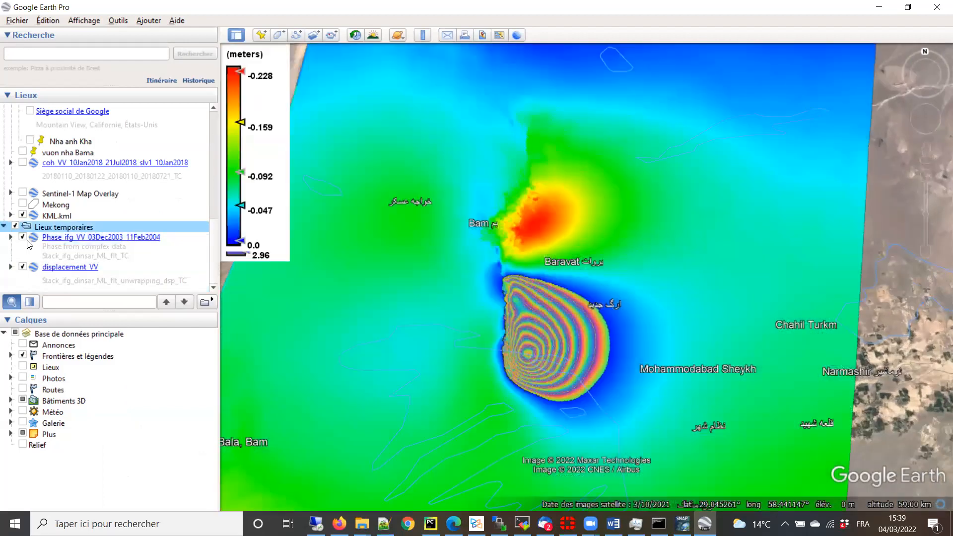
- Compare the two layers by hiding displacement_VV to view the phase fringes and showing it again
scroll(501, 331, "down", 3)
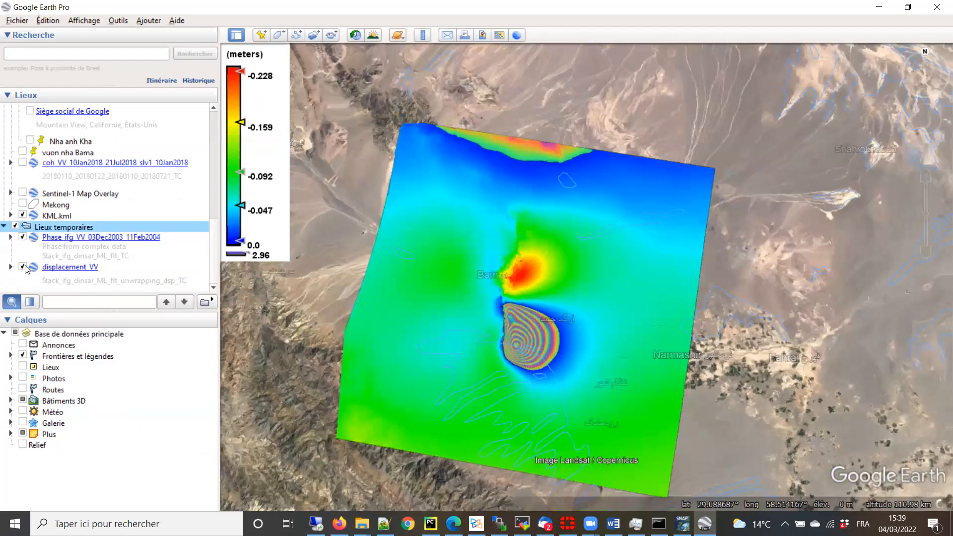
left_click(22, 267)
scroll(611, 323, "up", 3)
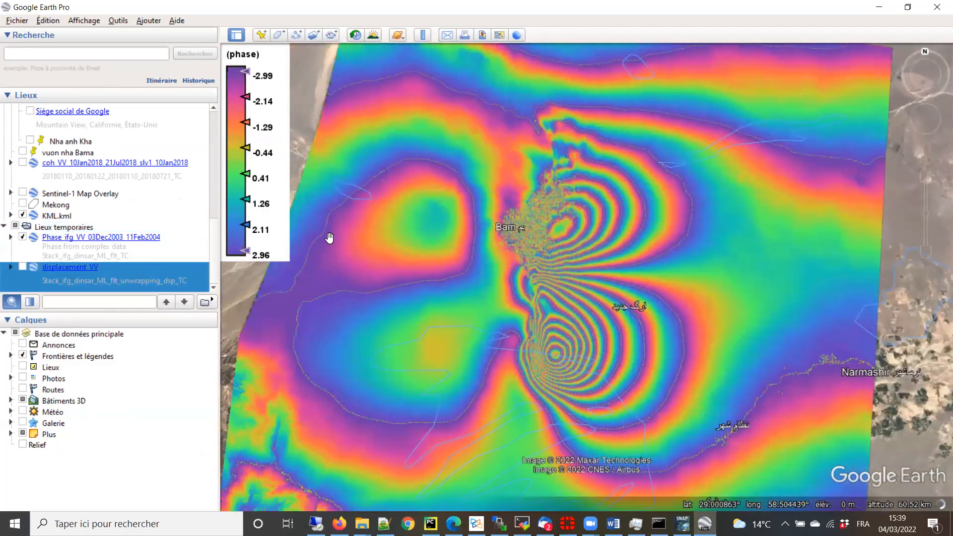
left_click(22, 267)
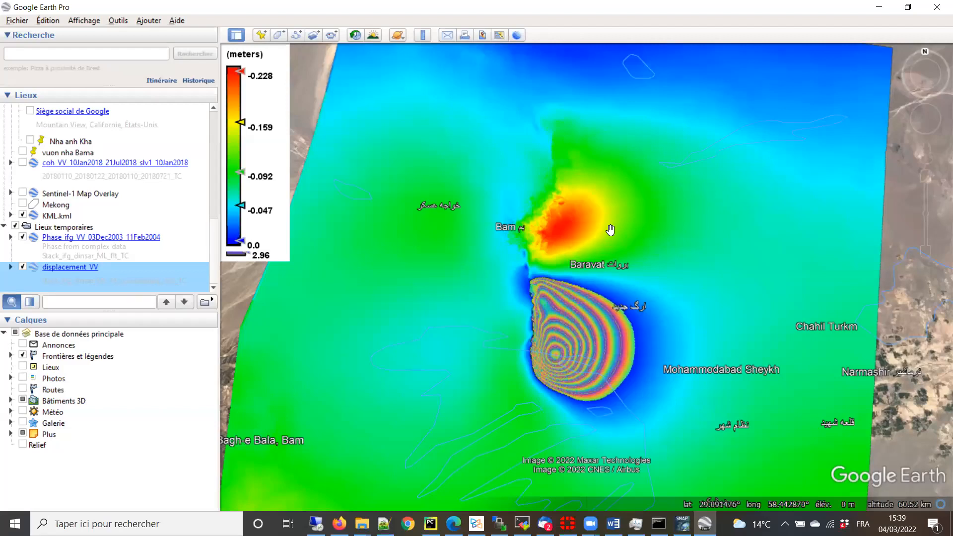
- View displacement_VV without the phase overlay, then show only the phase overlay and examine its fringes around Bam
scroll(611, 230, "down", 2)
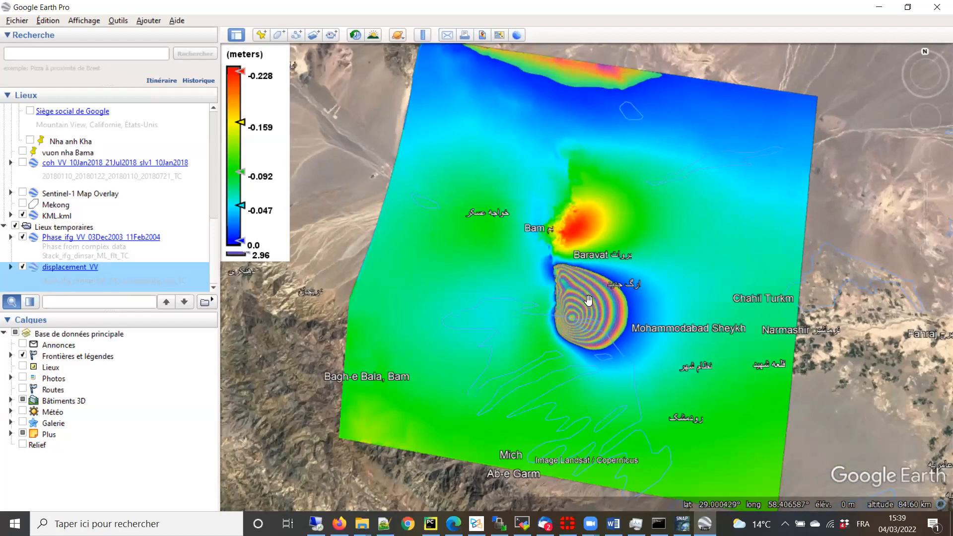
left_click(23, 238)
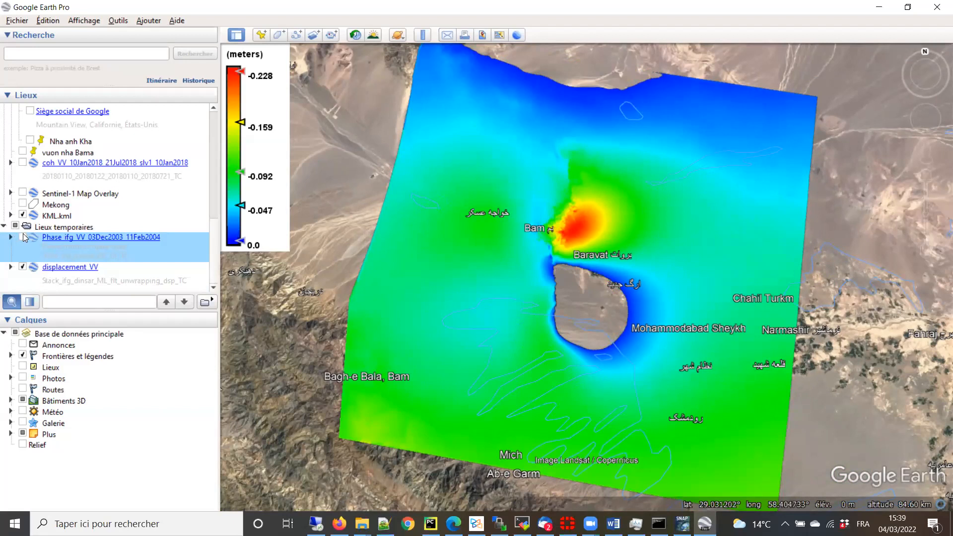
left_click(22, 237)
left_click(22, 267)
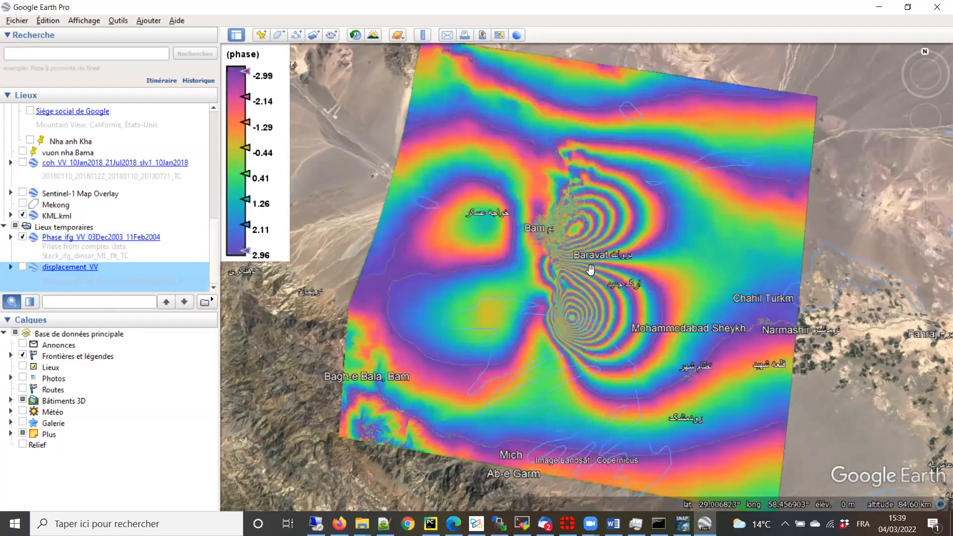
scroll(576, 271, "down", 3)
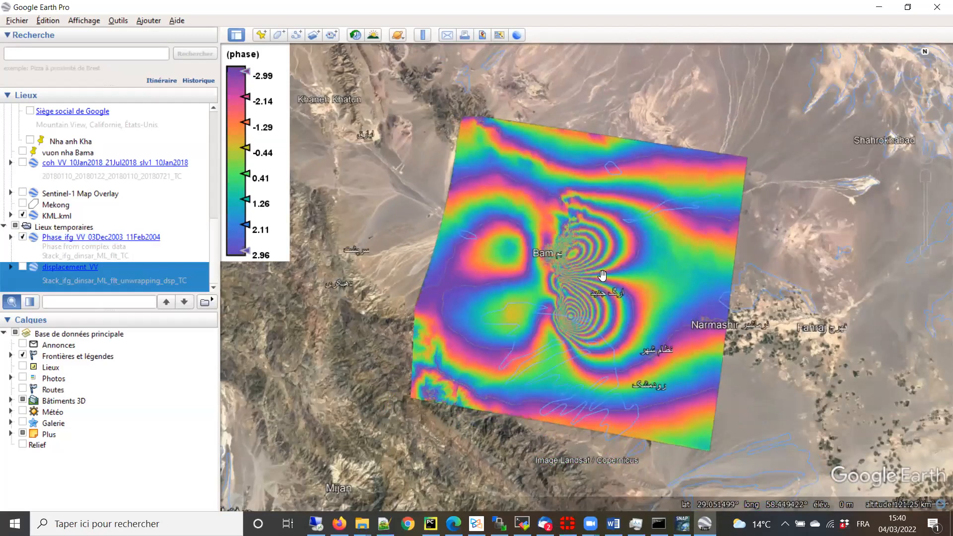
scroll(556, 261, "up", 3)
scroll(569, 277, "up", 3)
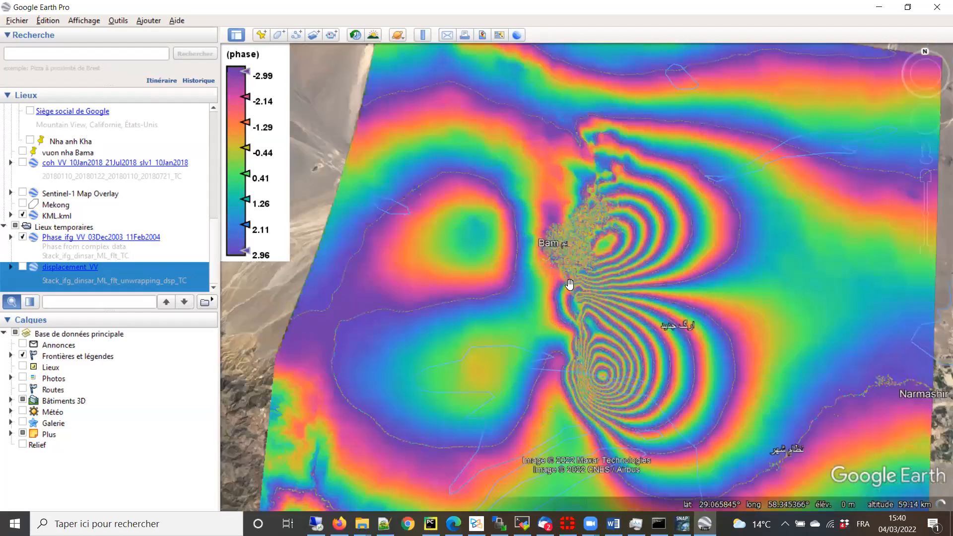
scroll(570, 277, "down", 3)
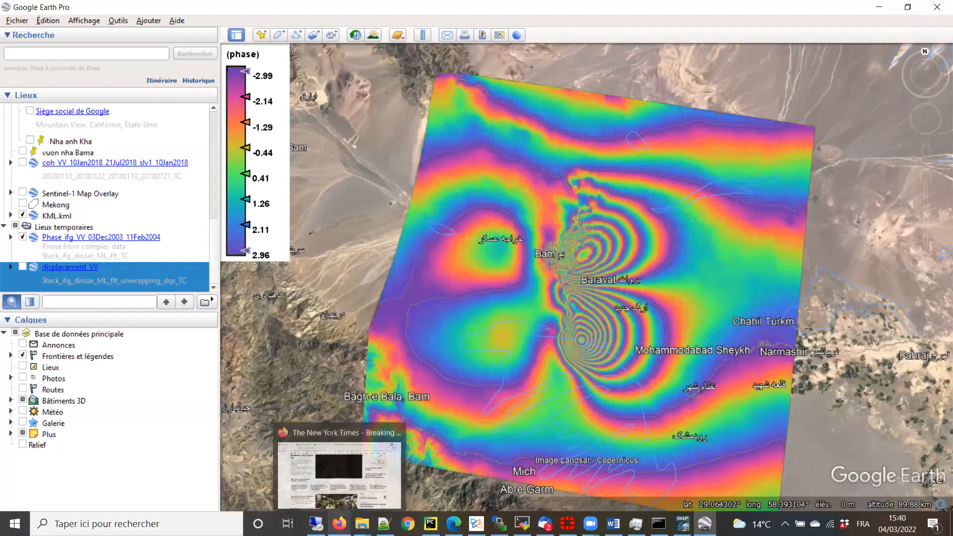
- Switch to Firefox, open YouTube in a new tab and open the channel's own videos in YouTube Studio
left_click(348, 472)
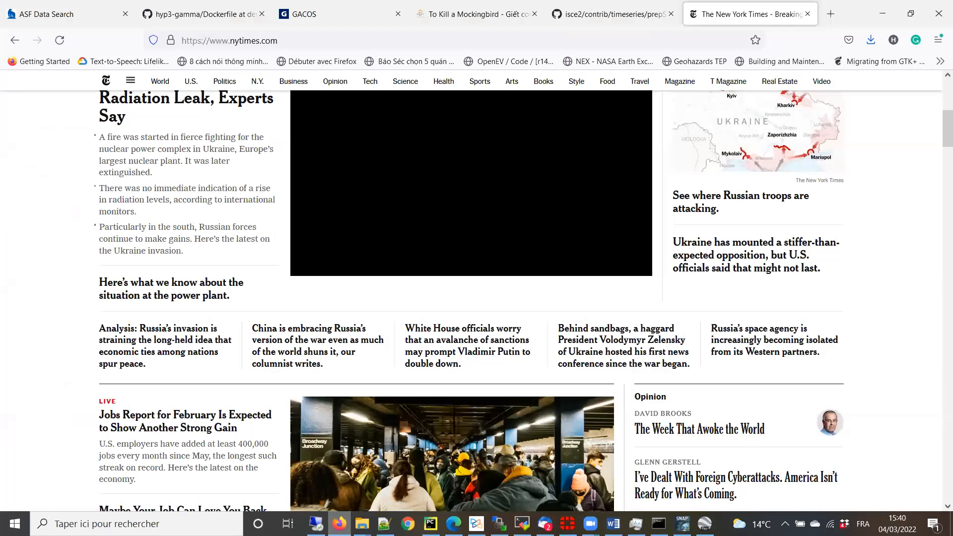
left_click(353, 345)
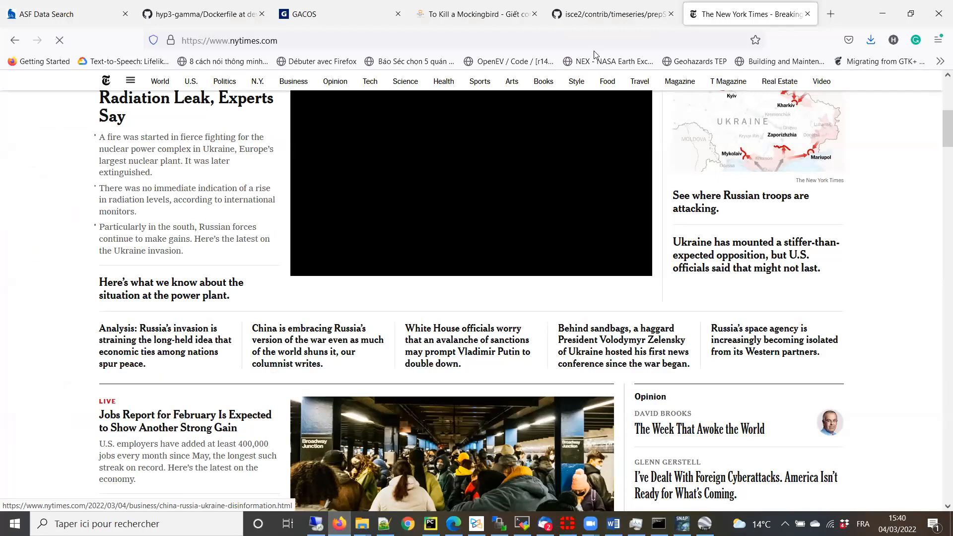
key("ctrl+t")
left_click(447, 377)
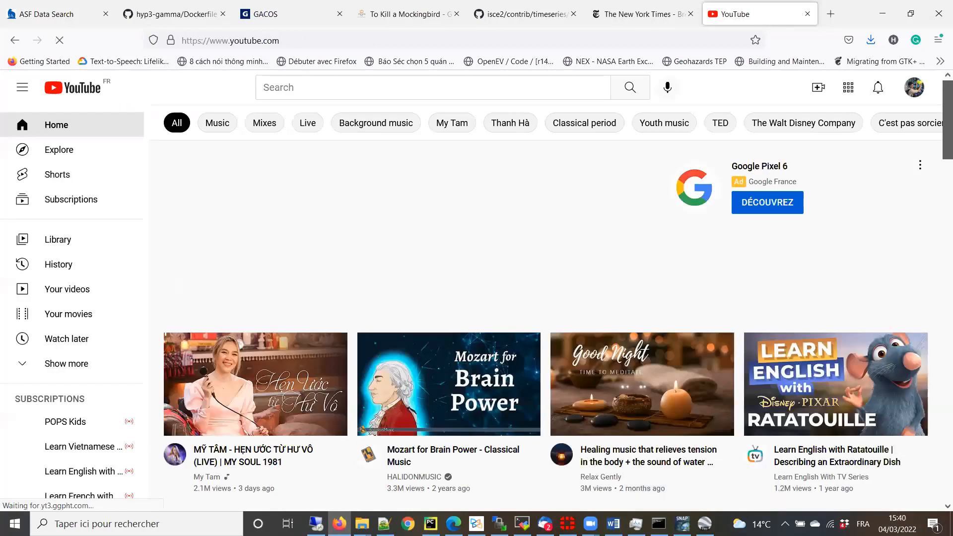
left_click(335, 39)
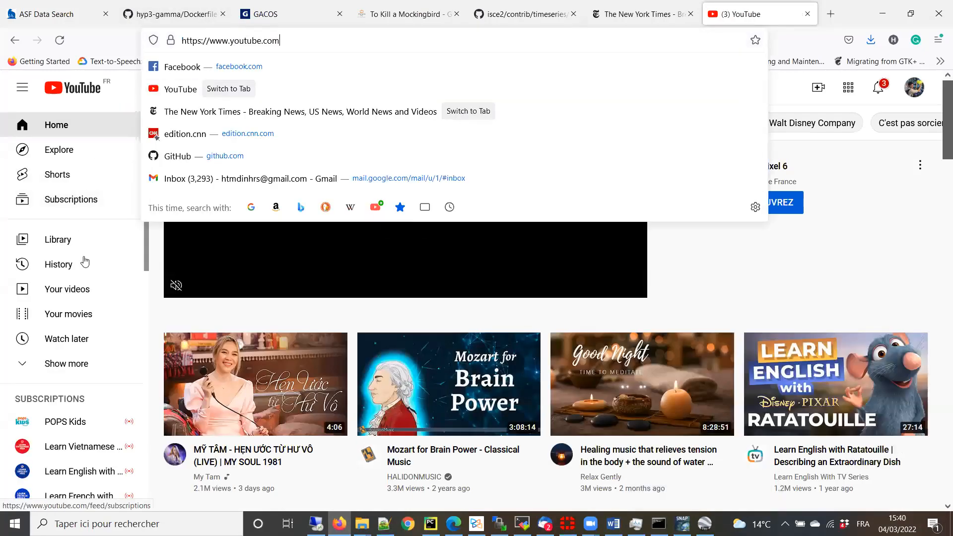
left_click(173, 286)
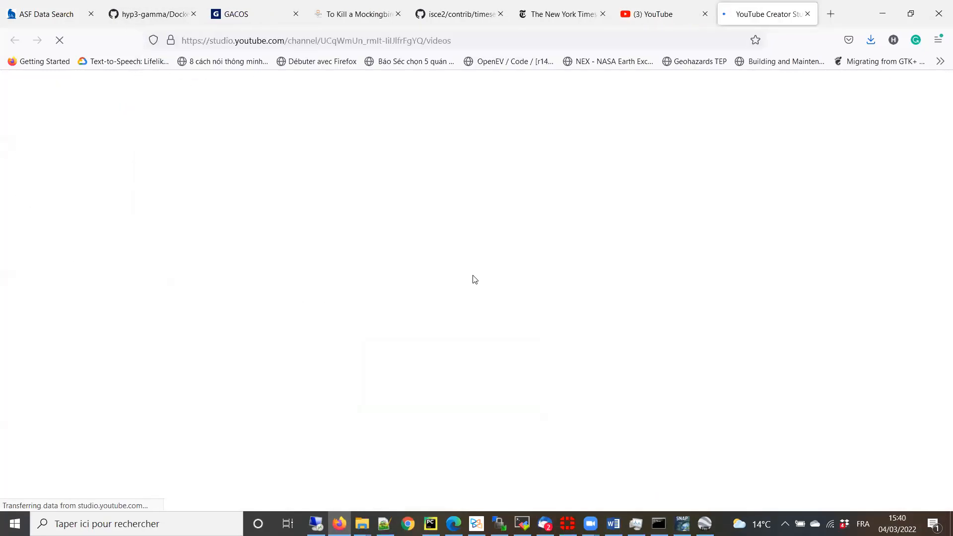
- Switch to SNAP to view the terrain-corrected phase interferogram, reposition its window, and minimise SNAP and Google Earth
left_click(888, 13)
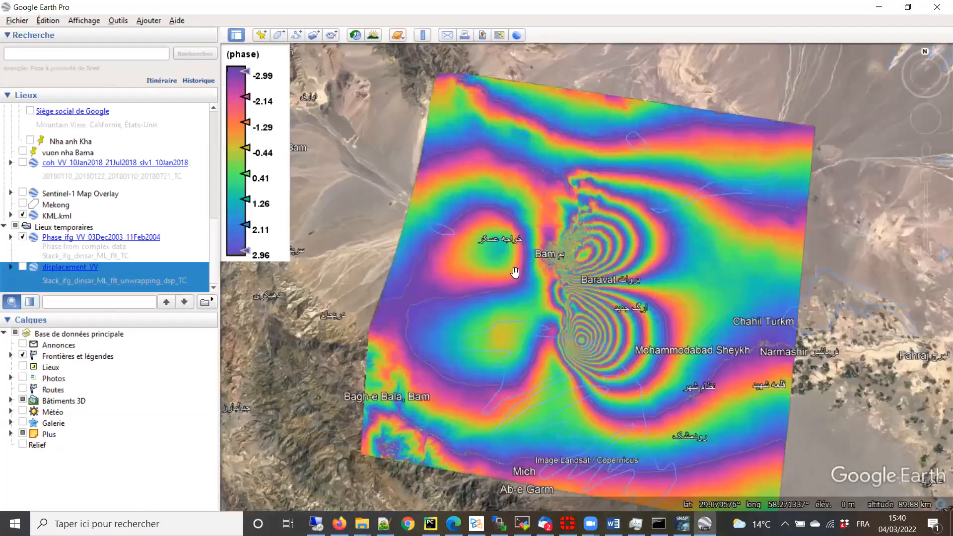
left_click(682, 524)
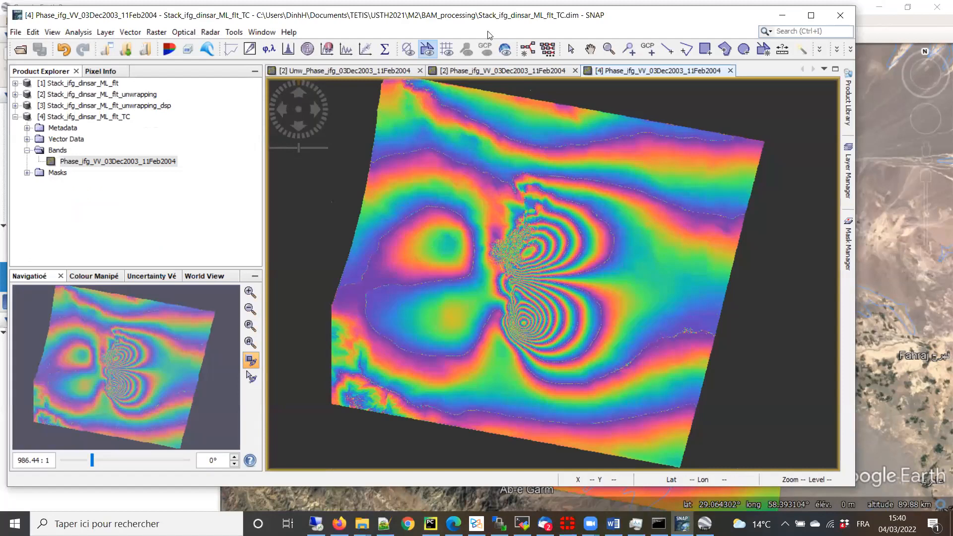
left_click_drag(75, 19, 88, 61)
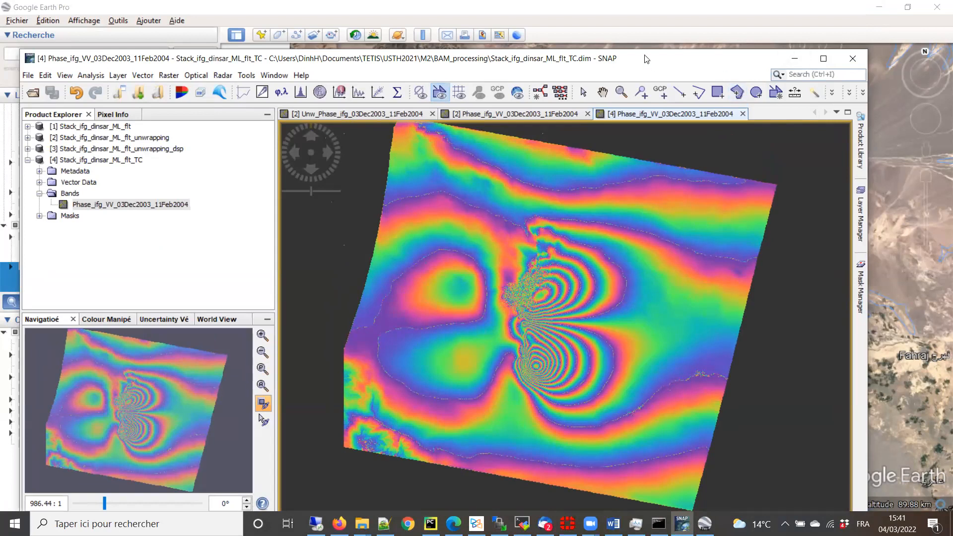
left_click_drag(647, 60, 644, 29)
left_click(797, 29)
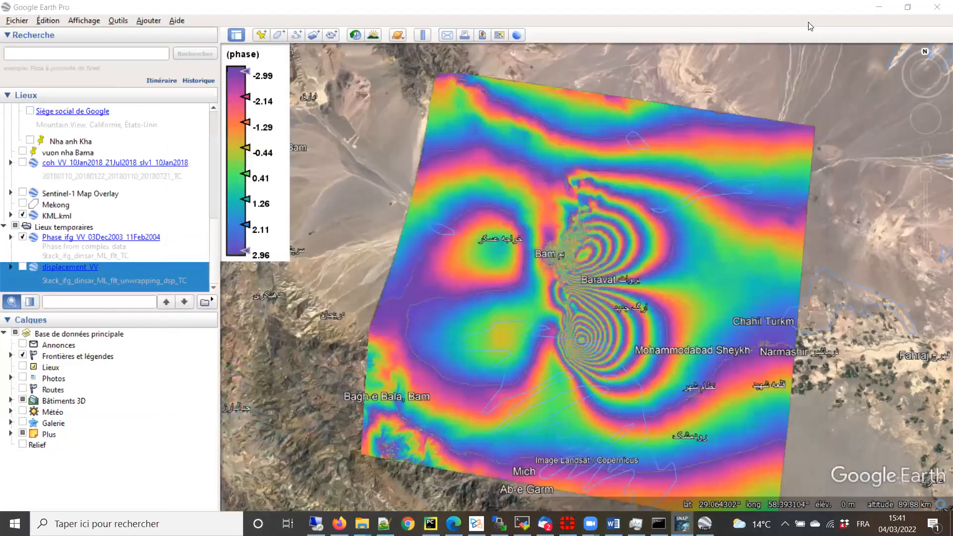
left_click(879, 7)
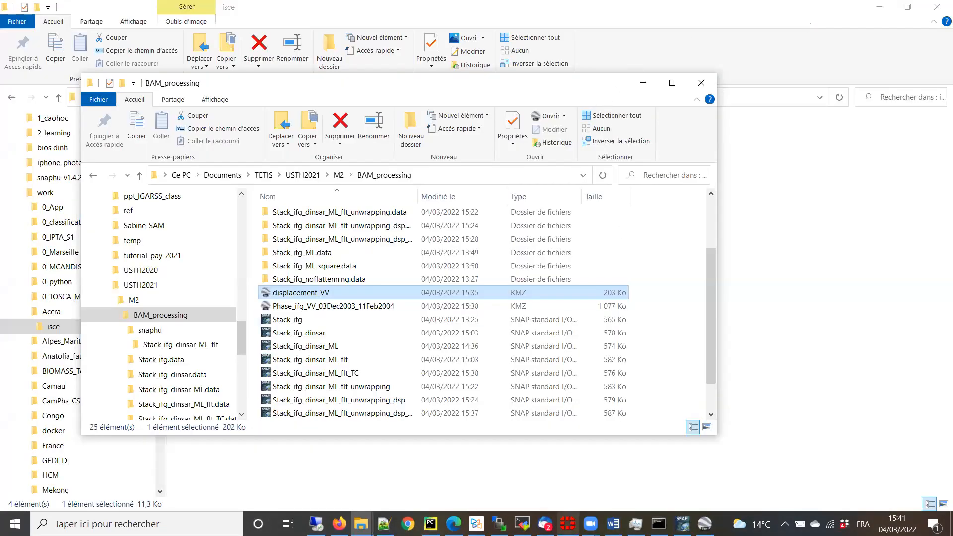
- Return to Firefox, find the Sentinel-1 InSAR processing workflow video among the channel's content, and open it on YouTube
left_click(339, 524)
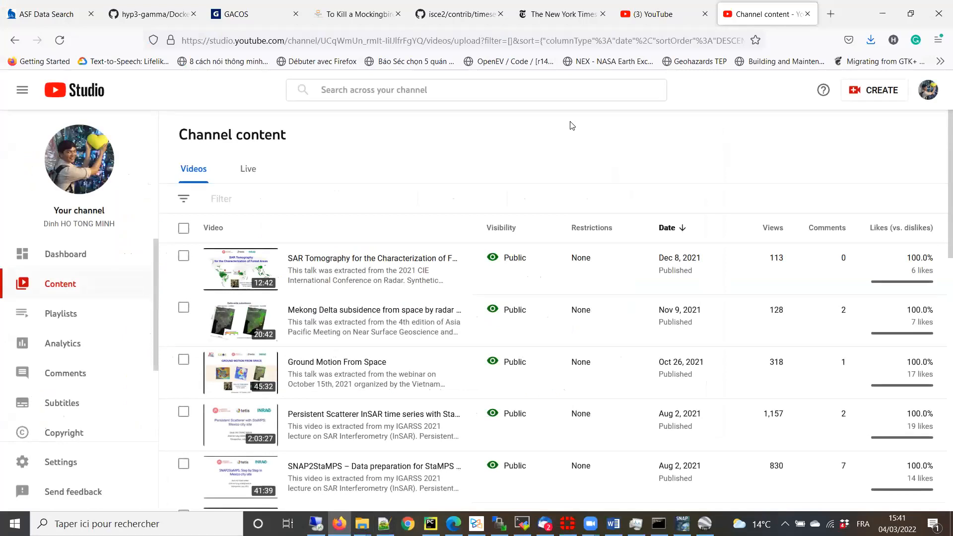
scroll(437, 298, "down", 3)
scroll(444, 357, "down", 1)
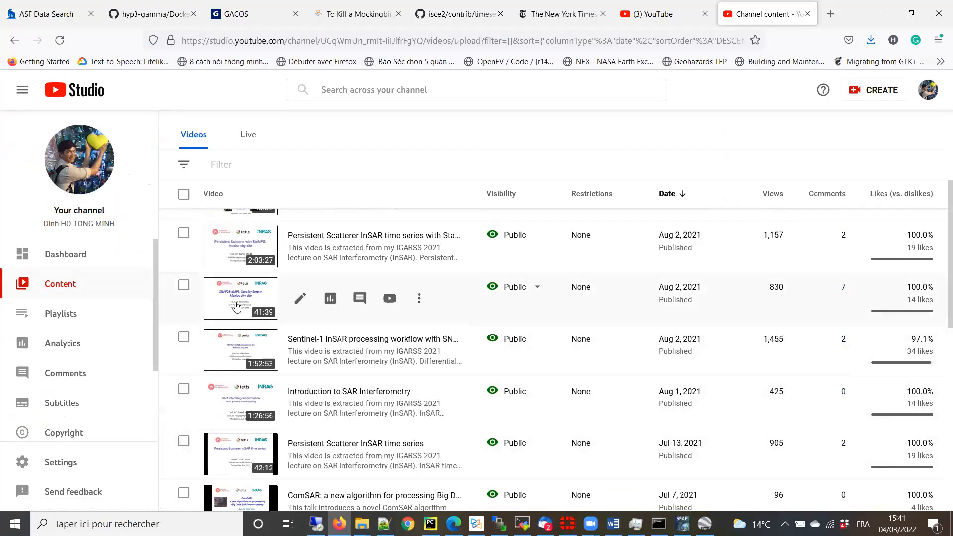
left_click(237, 353)
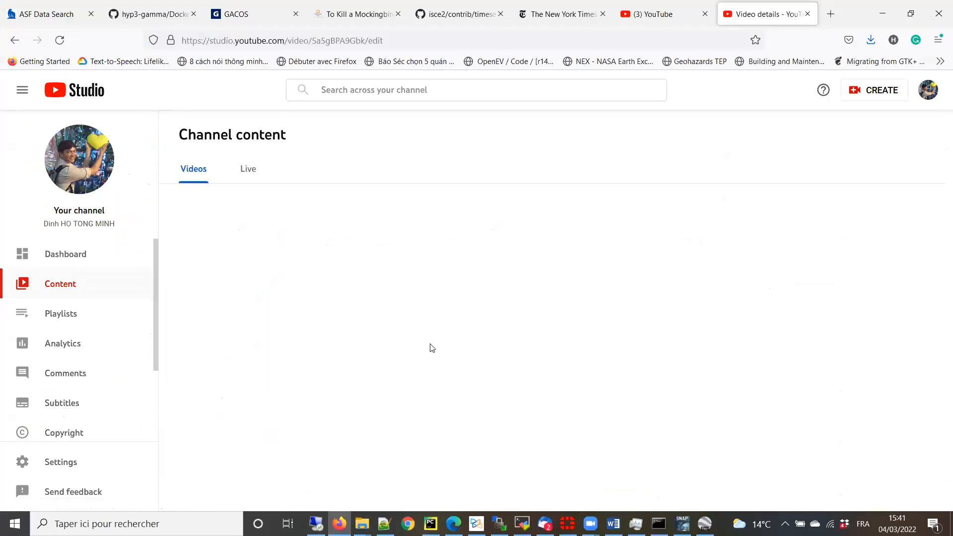
left_click(74, 175)
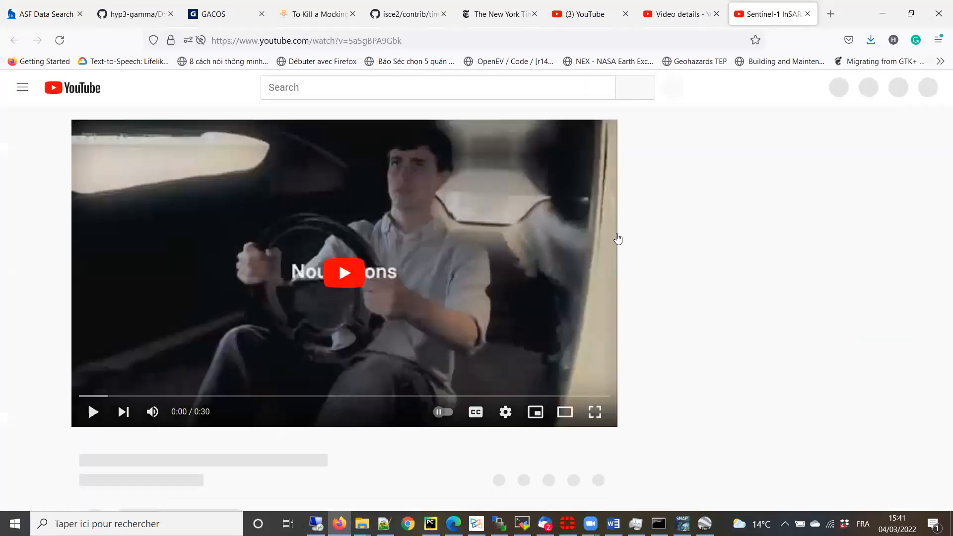
- Start the Sentinel-1 InSAR workflow video, skip the advertisement and mute the sound
scroll(623, 264, "down", 3)
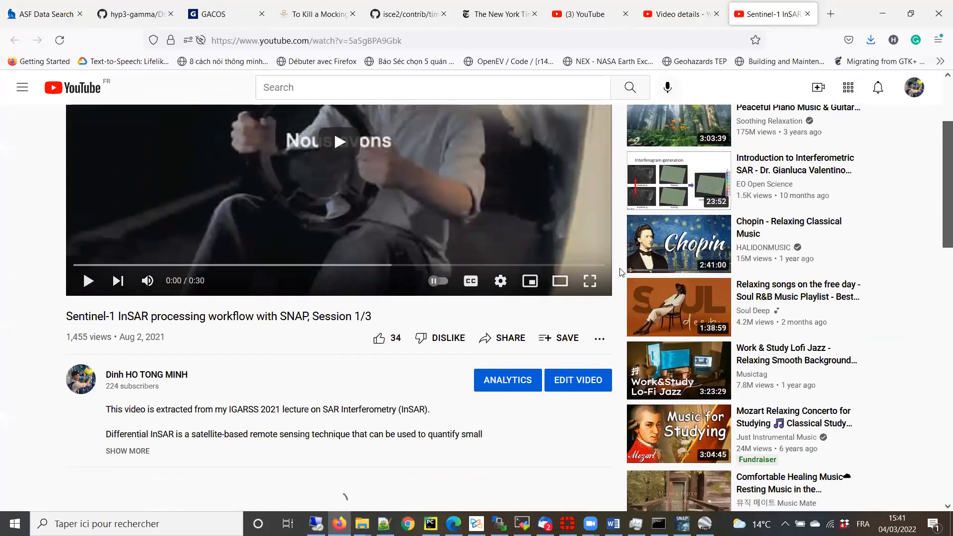
scroll(201, 367, "up", 2)
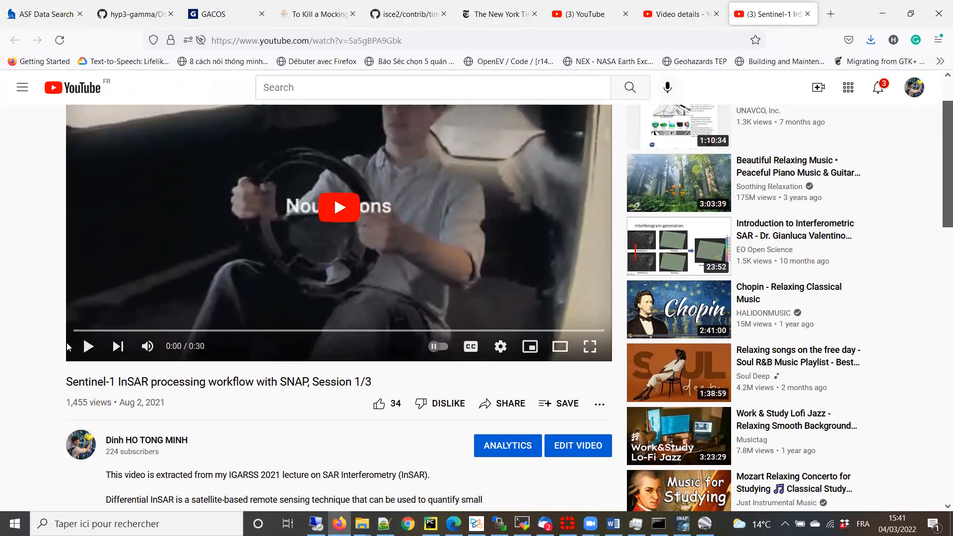
left_click(88, 346)
left_click(577, 296)
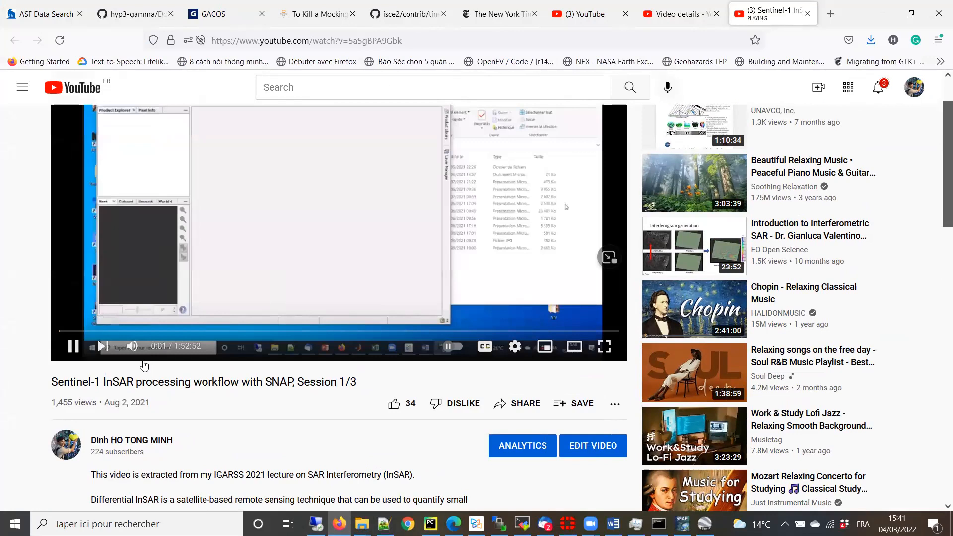
left_click(132, 347)
scroll(244, 363, "up", 2)
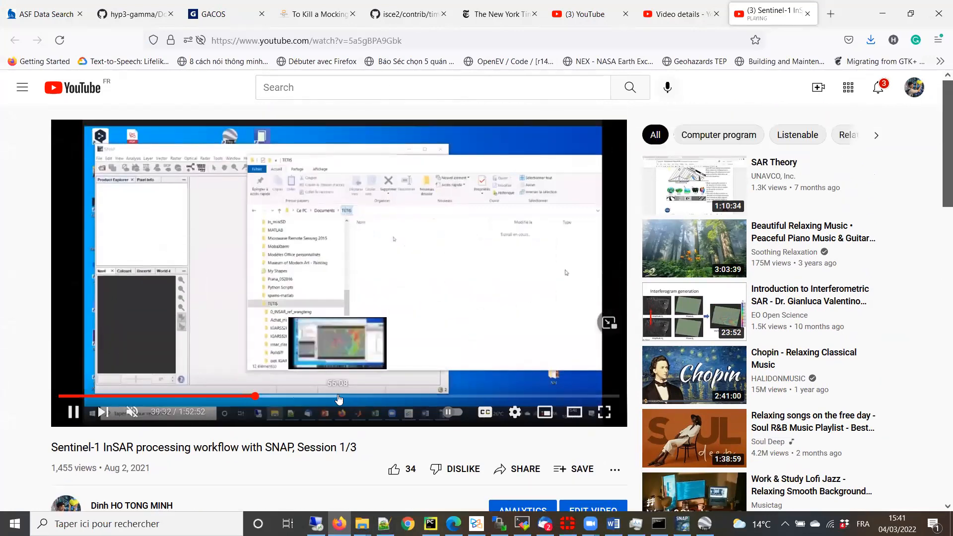
- Jump through the video to about 39:32, 56:53, 1:15:55 and 1:26:54 to preview the interferogram, phase unwrapping and displacement parts
left_click(255, 396)
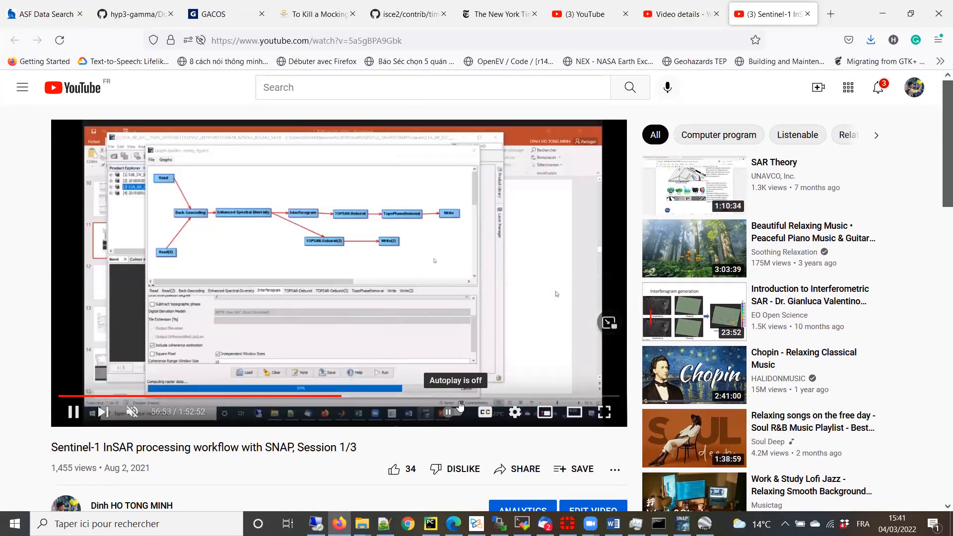
left_click(343, 396)
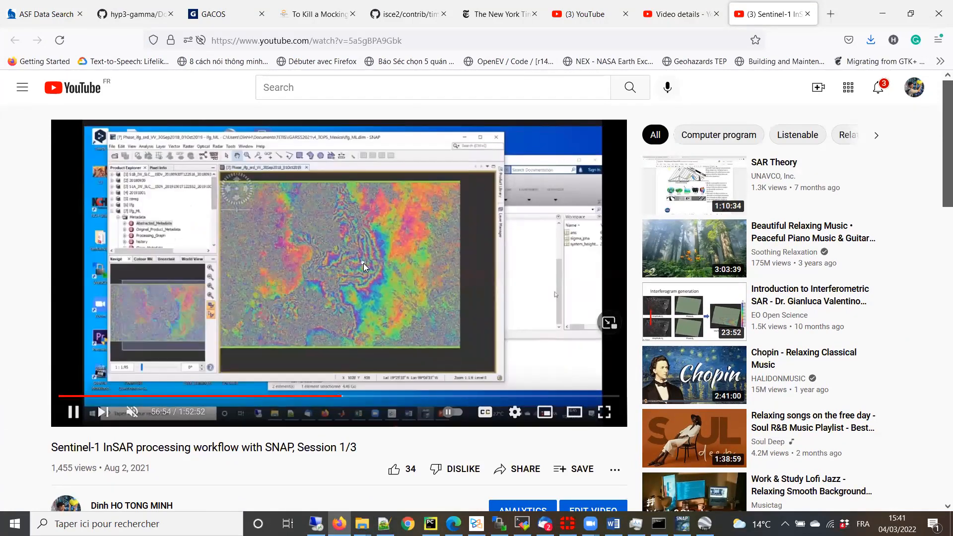
left_click(435, 396)
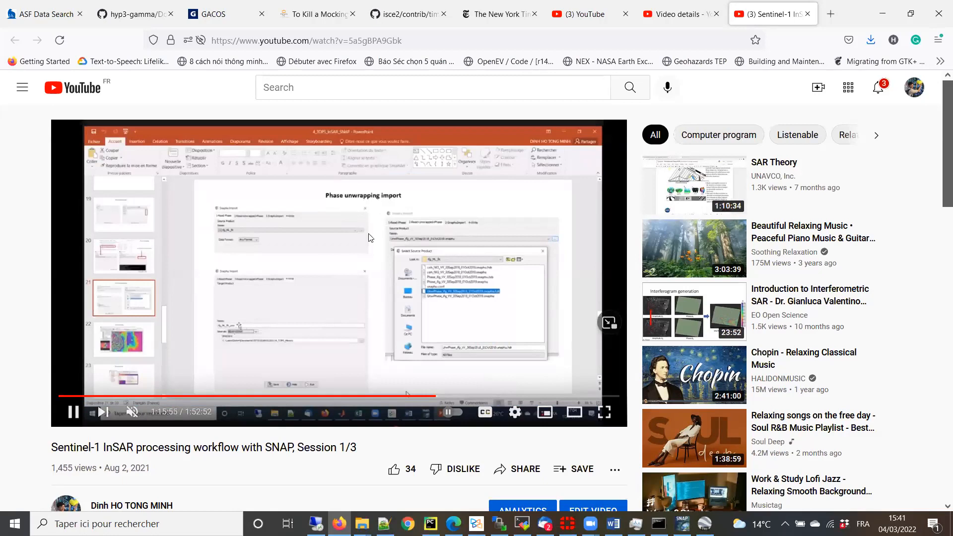
left_click(491, 397)
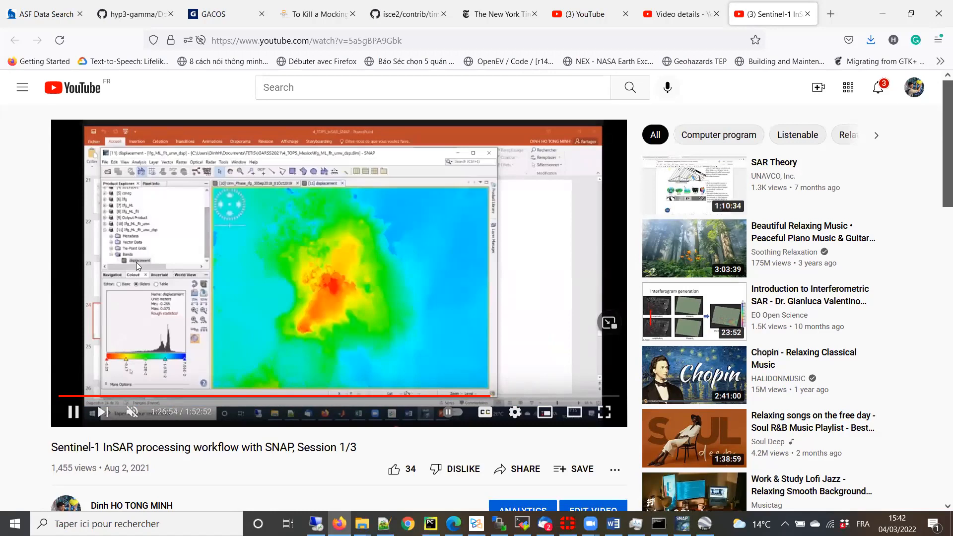
- View the video full screen and skip ahead to about 1:30:03, 1:35:07, 1:39:27, 1:44:43 and 1:47:33 to preview the profile, coherence, masking and Google Earth parts
left_click(605, 413)
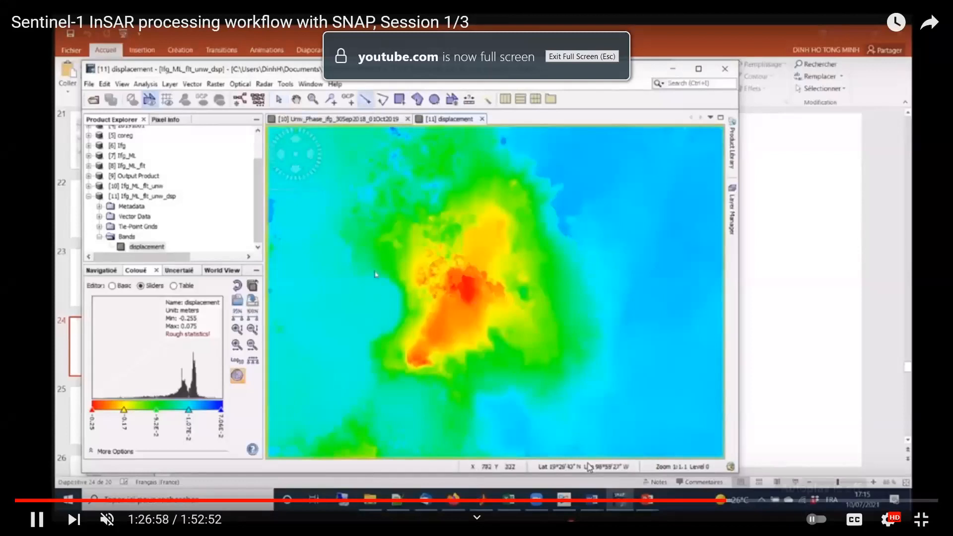
left_click(752, 501)
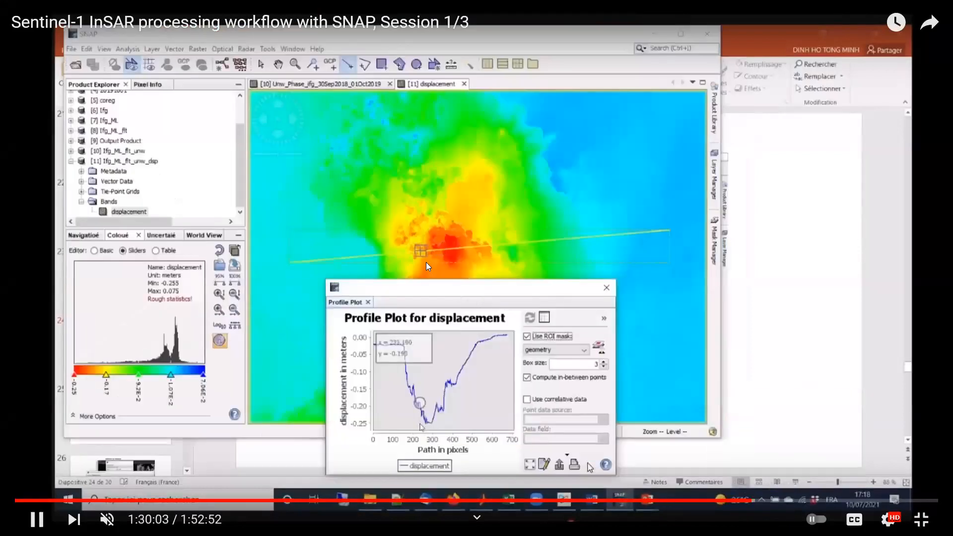
left_click(794, 501)
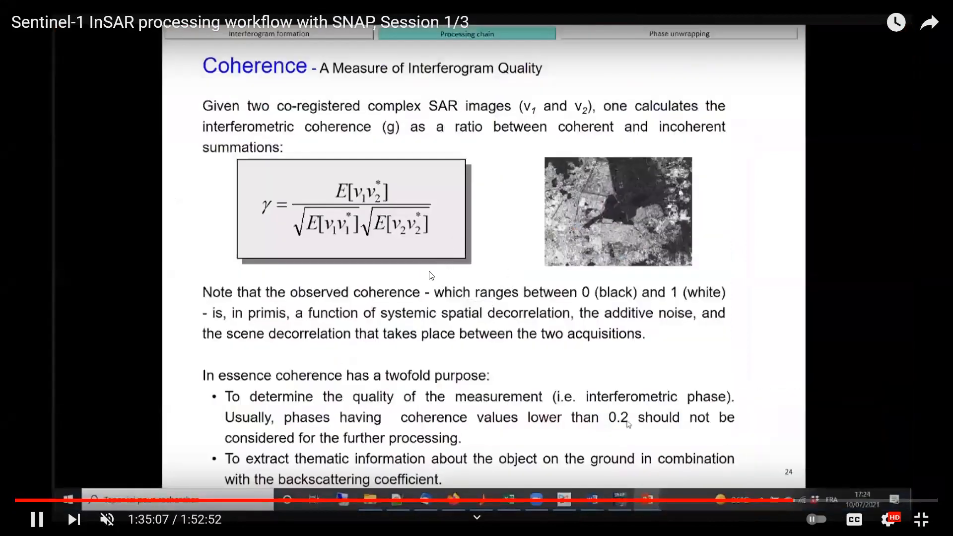
left_click(828, 501)
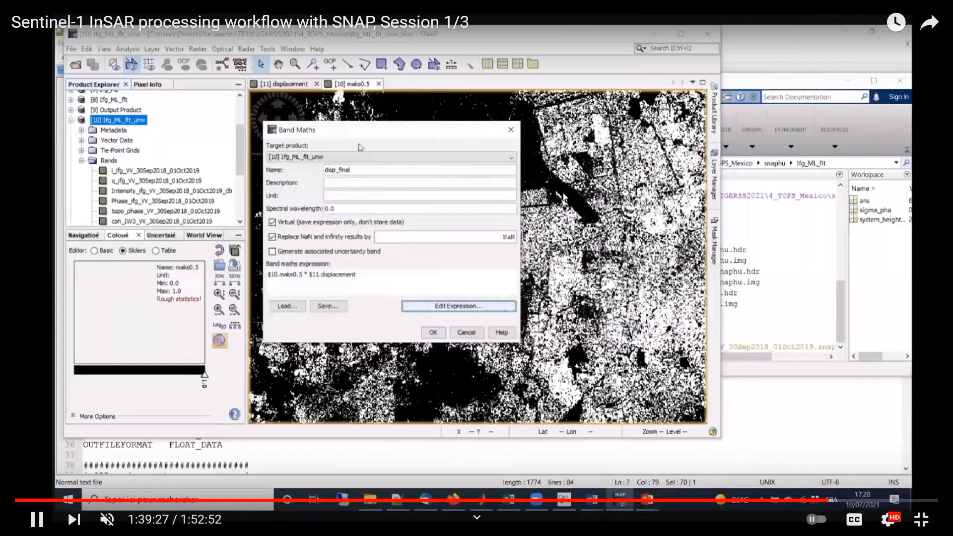
left_click(871, 500)
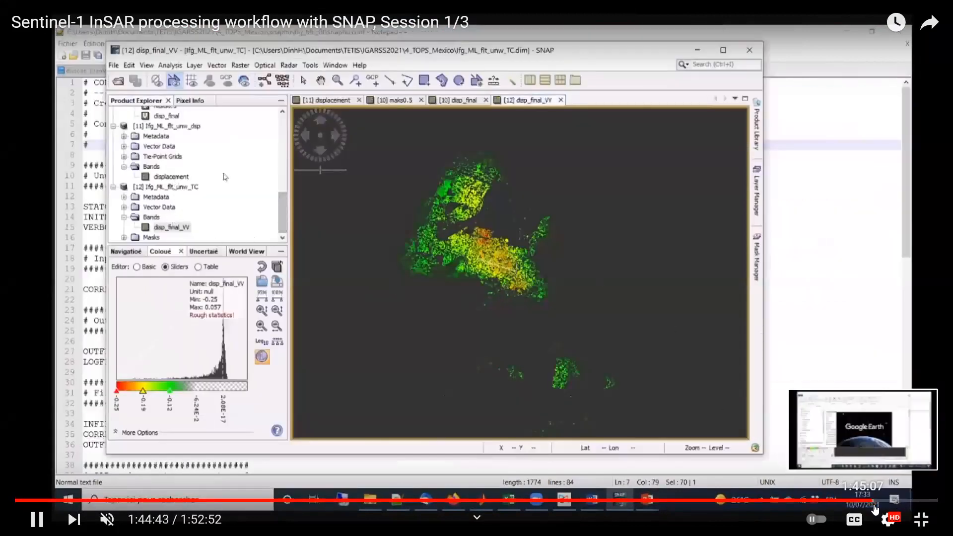
left_click(900, 502)
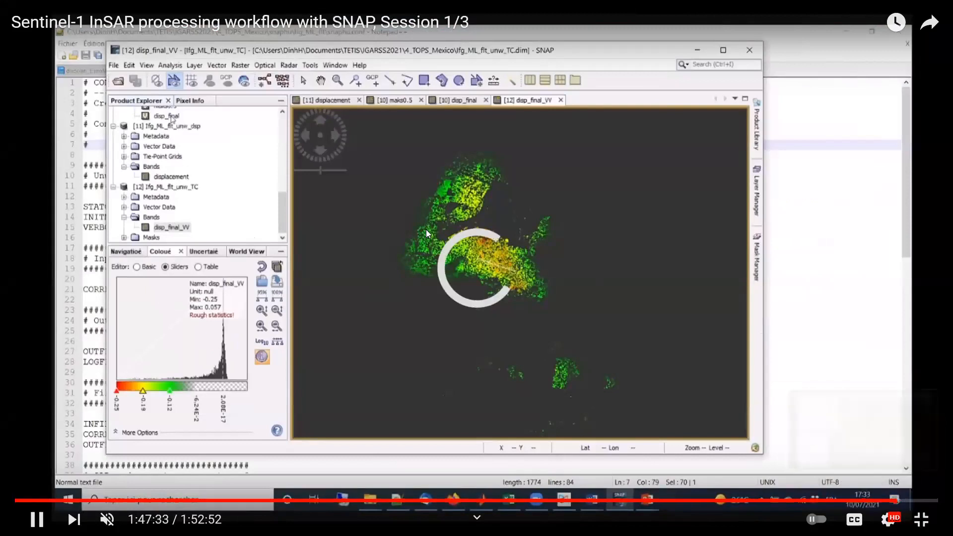
scroll(730, 394, "down", 1)
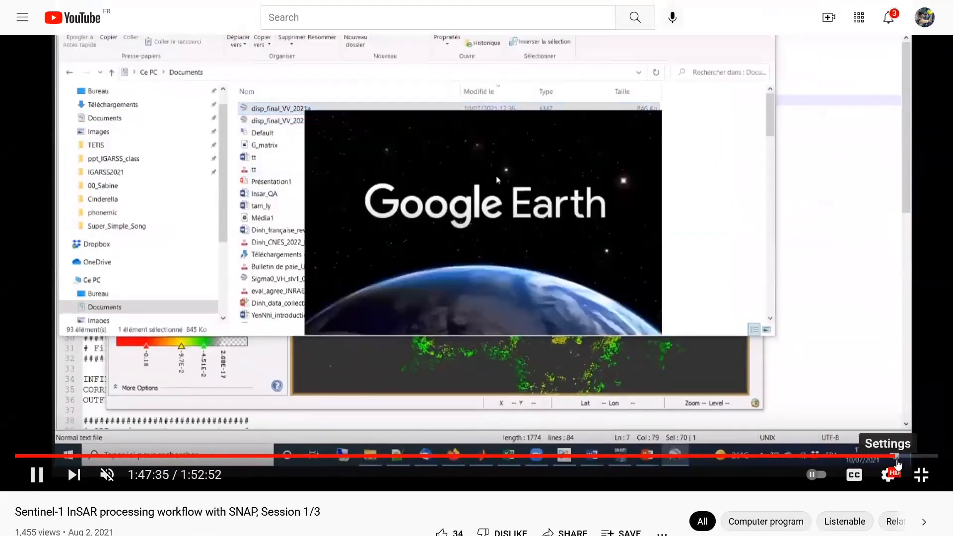